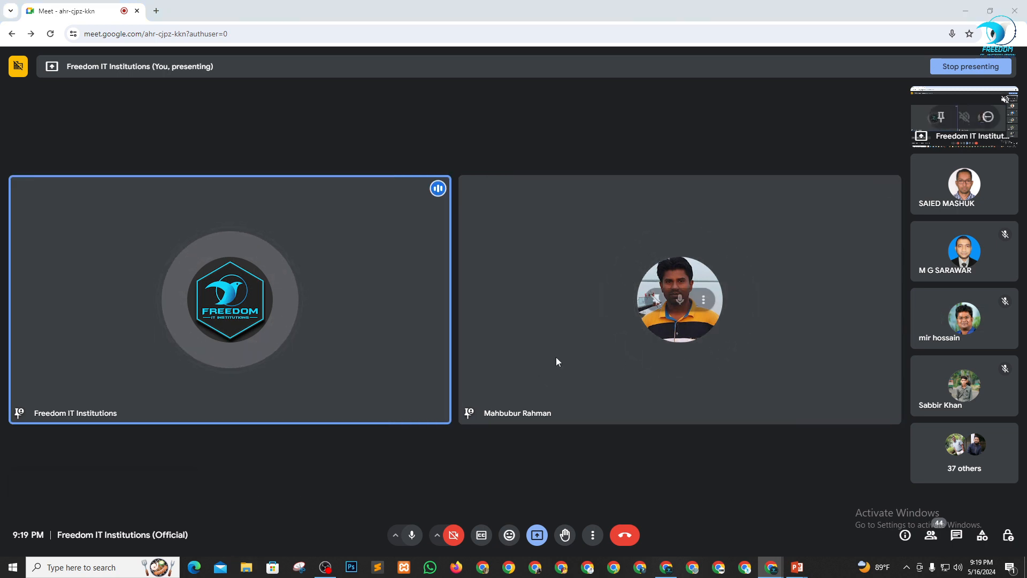
Open File Explorer and go to the New Volume (E:) drive.
{"action": "key", "text": "super+e"}
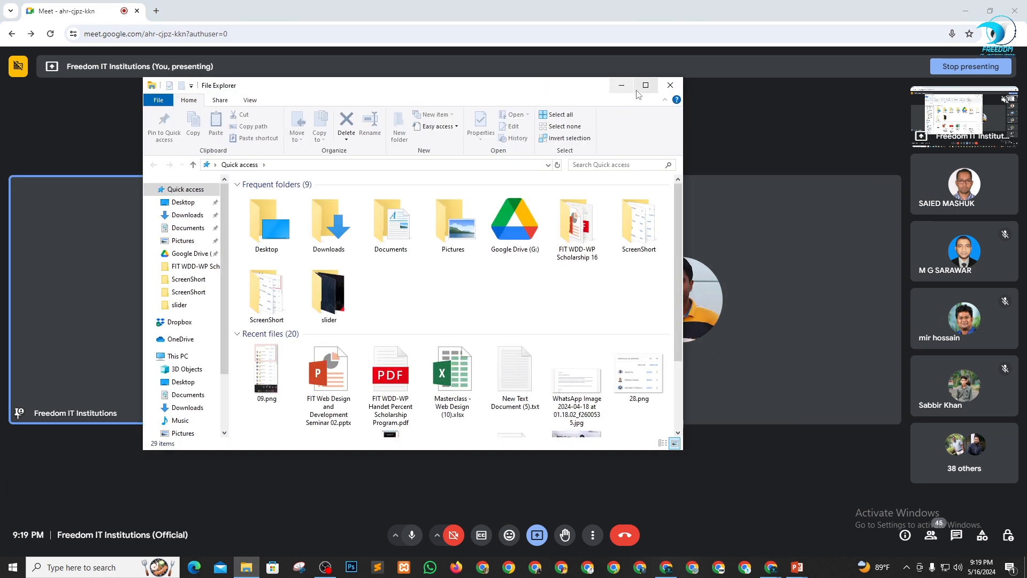
{"action": "scroll", "coordinate": [350, 319], "scroll_direction": "down", "scroll_amount": 3}
{"action": "scroll", "coordinate": [194, 401], "scroll_direction": "down", "scroll_amount": 3}
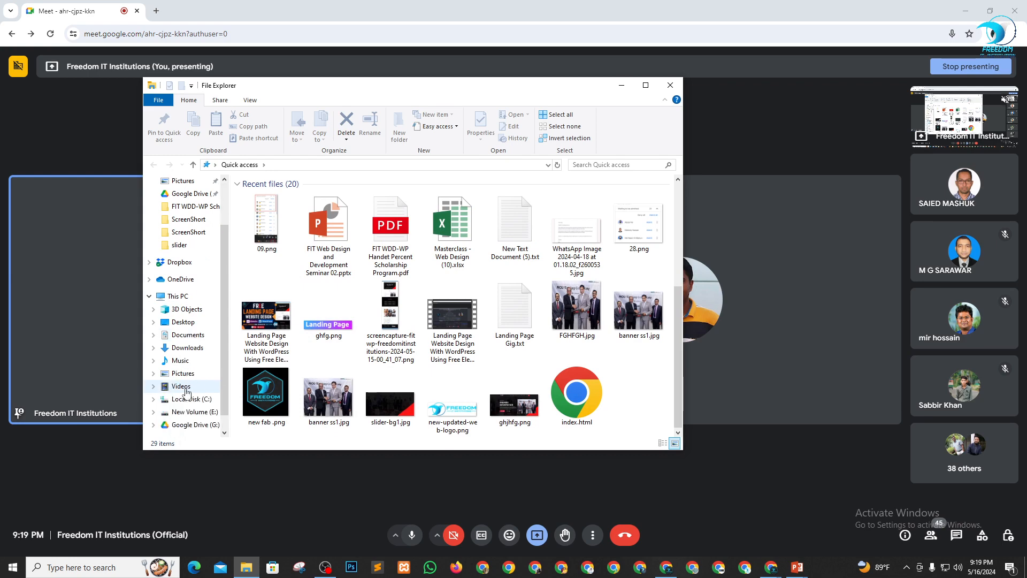
{"action": "left_click", "coordinate": [185, 386]}
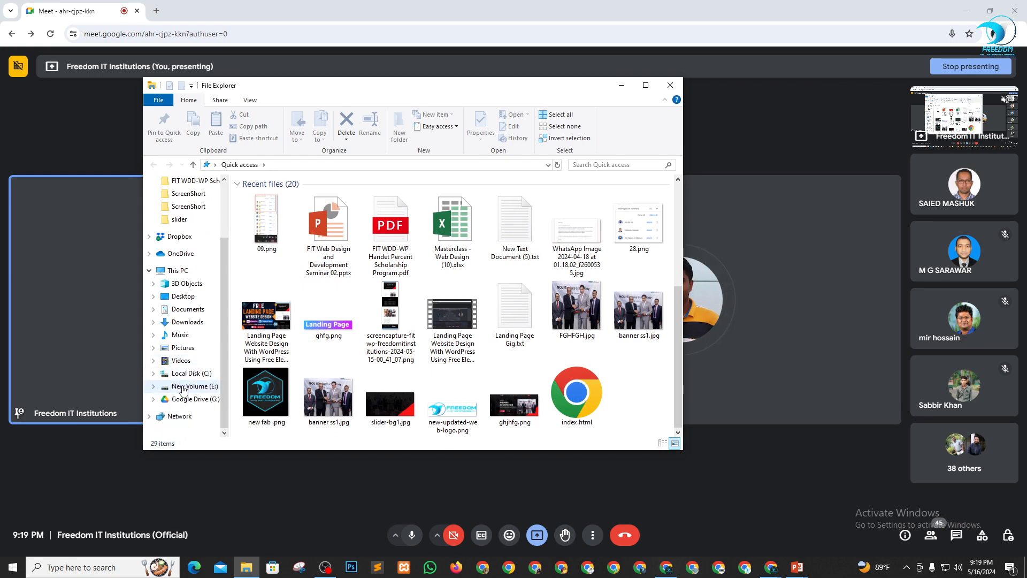
{"action": "scroll", "coordinate": [289, 367], "scroll_direction": "down", "scroll_amount": 7}
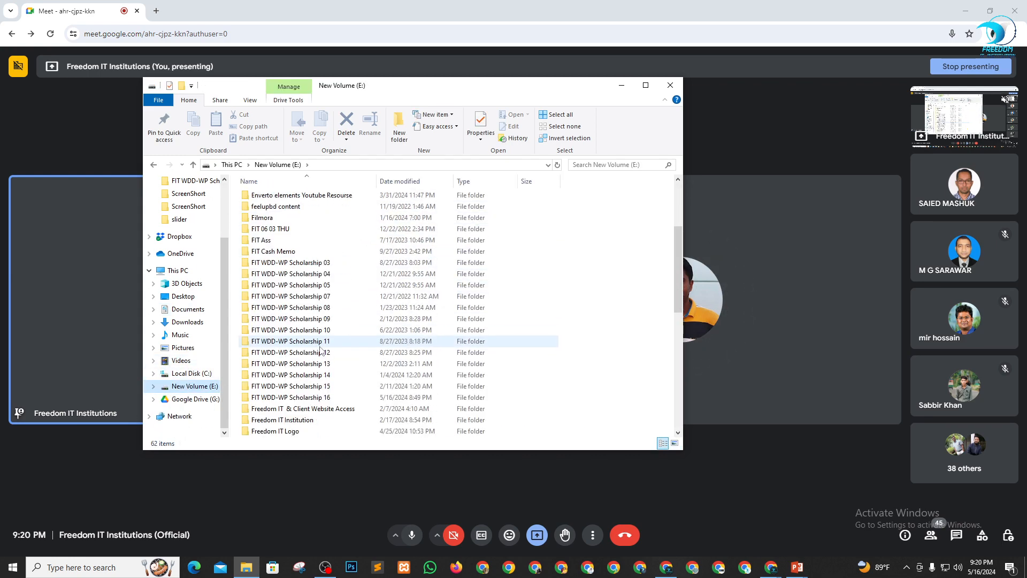
{"action": "left_click", "coordinate": [310, 319]}
{"action": "double_click", "coordinate": [311, 320]}
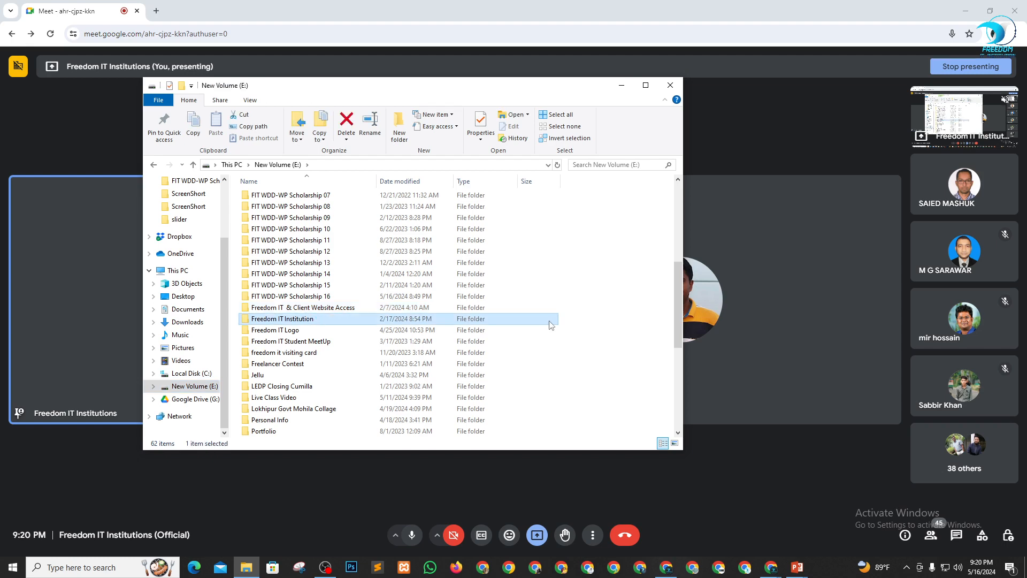
{"action": "left_click", "coordinate": [193, 164]}
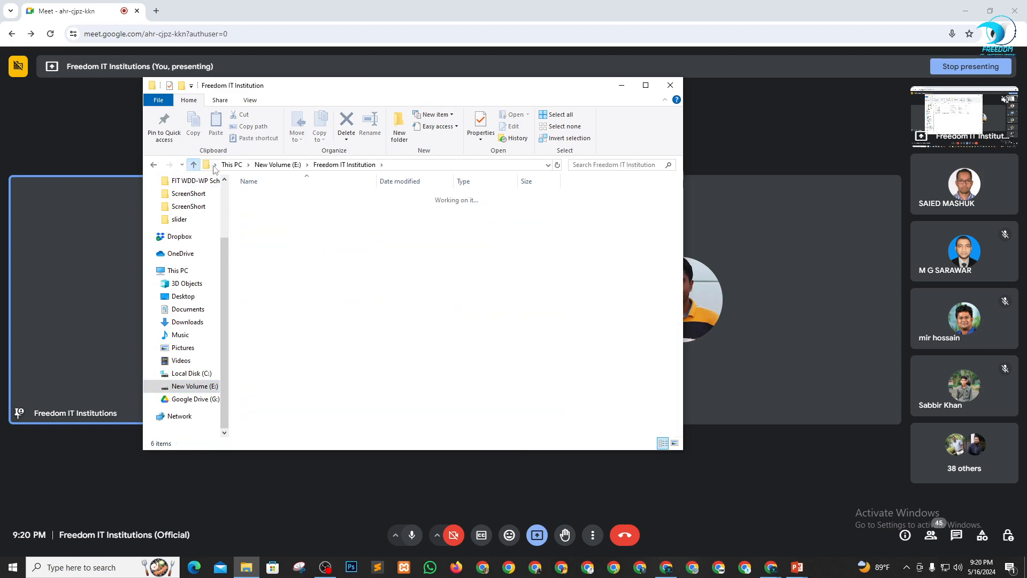
Open the Resource folder inside FIT WDD-WP Scholarship 16, select elementor-pro-v3.19.0.zip and minimize the folder window.
{"action": "double_click", "coordinate": [322, 344]}
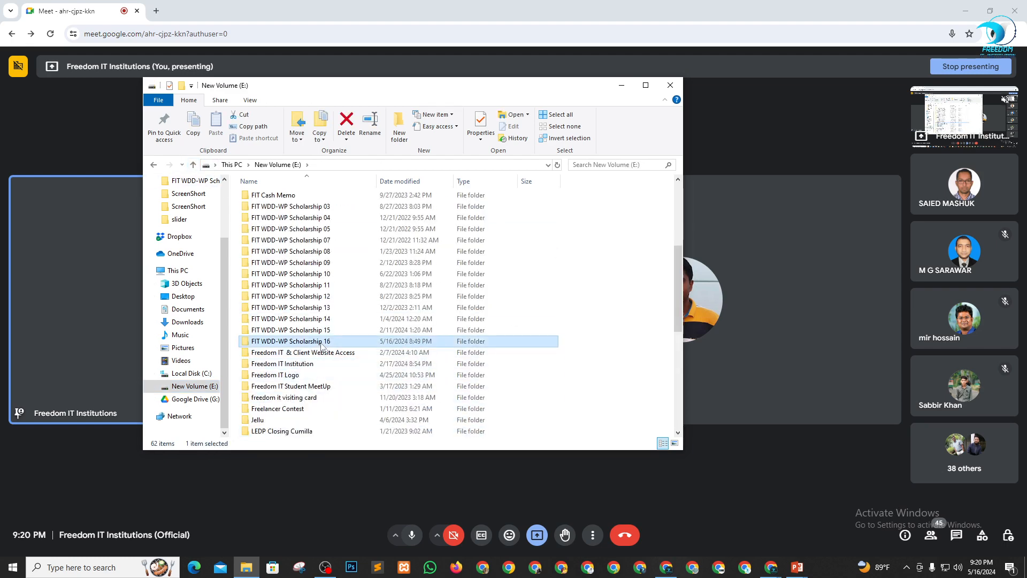
{"action": "left_click", "coordinate": [281, 199]}
{"action": "double_click", "coordinate": [280, 199]}
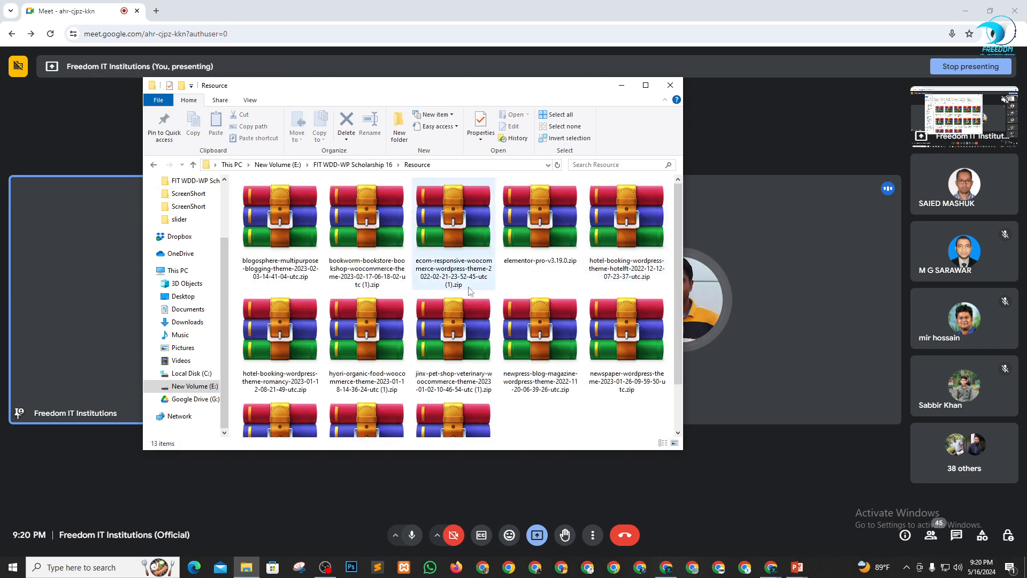
{"action": "left_click", "coordinate": [543, 244]}
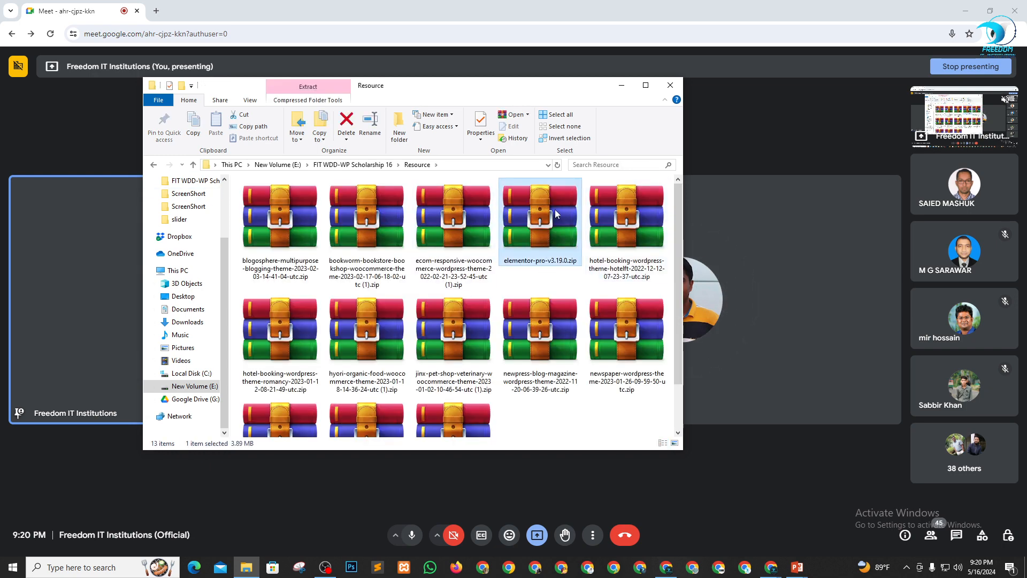
{"action": "left_click", "coordinate": [621, 85]}
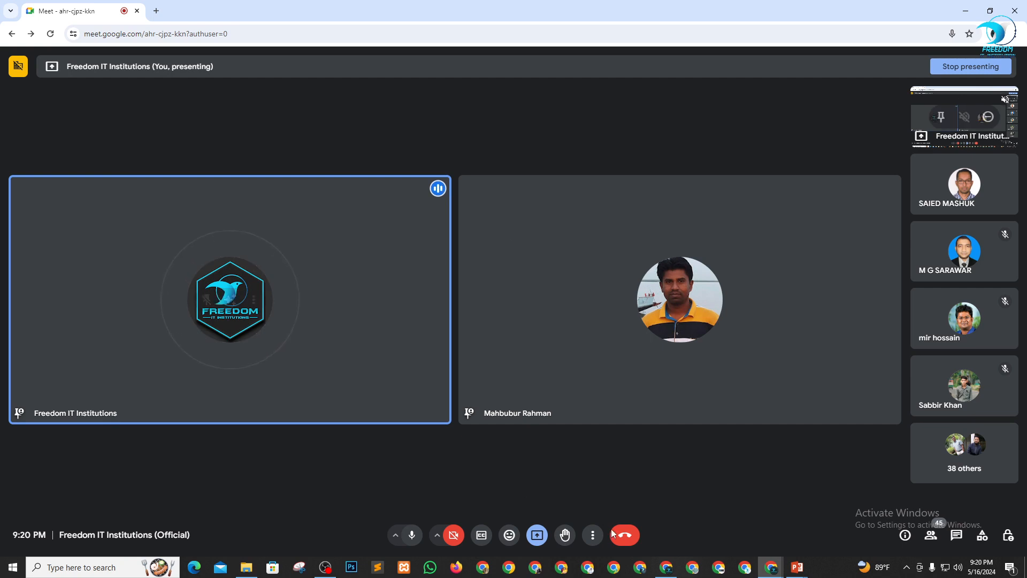
Switch to the WordPress dashboard in the browser and activate the Hello Elementor theme.
{"action": "key", "text": "alt+Tab"}
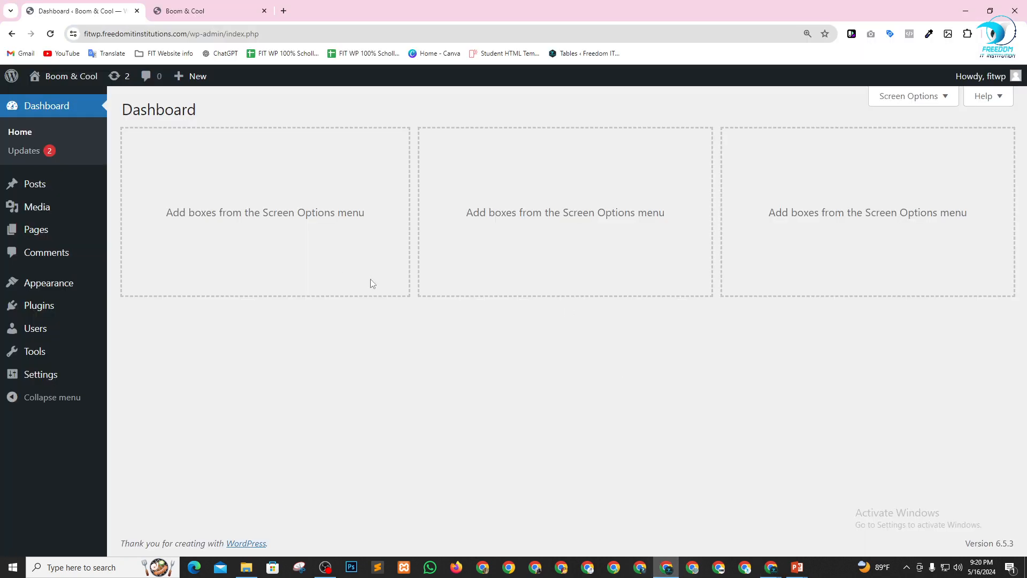
{"action": "mouse_move", "coordinate": [84, 292]}
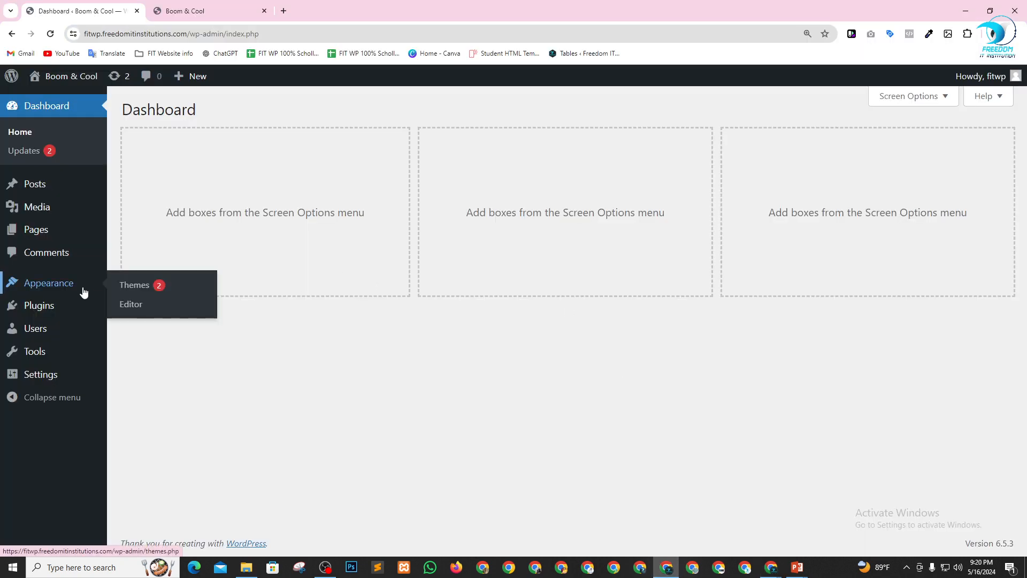
{"action": "left_click", "coordinate": [131, 286]}
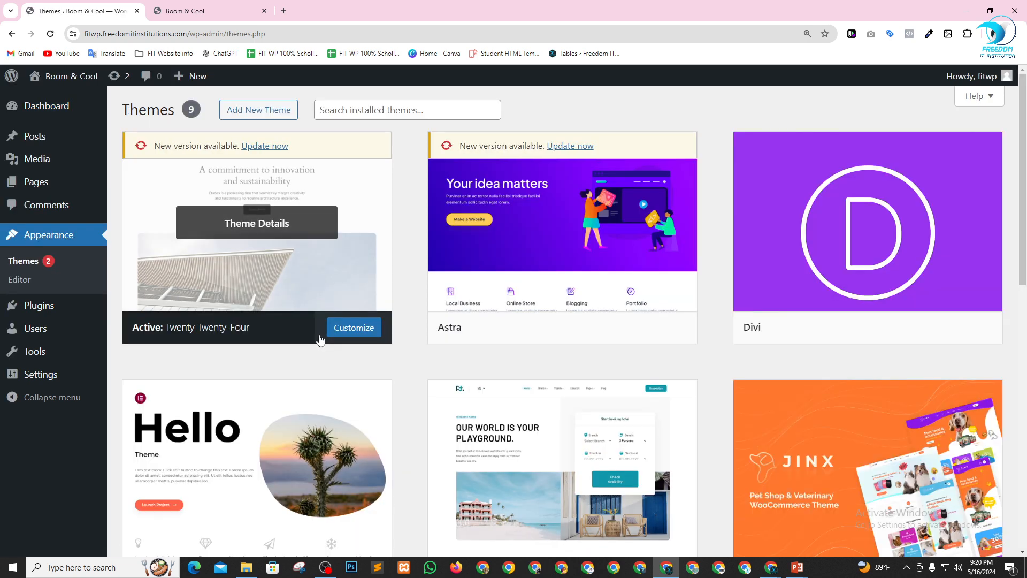
{"action": "scroll", "coordinate": [337, 334], "scroll_direction": "down", "scroll_amount": 3}
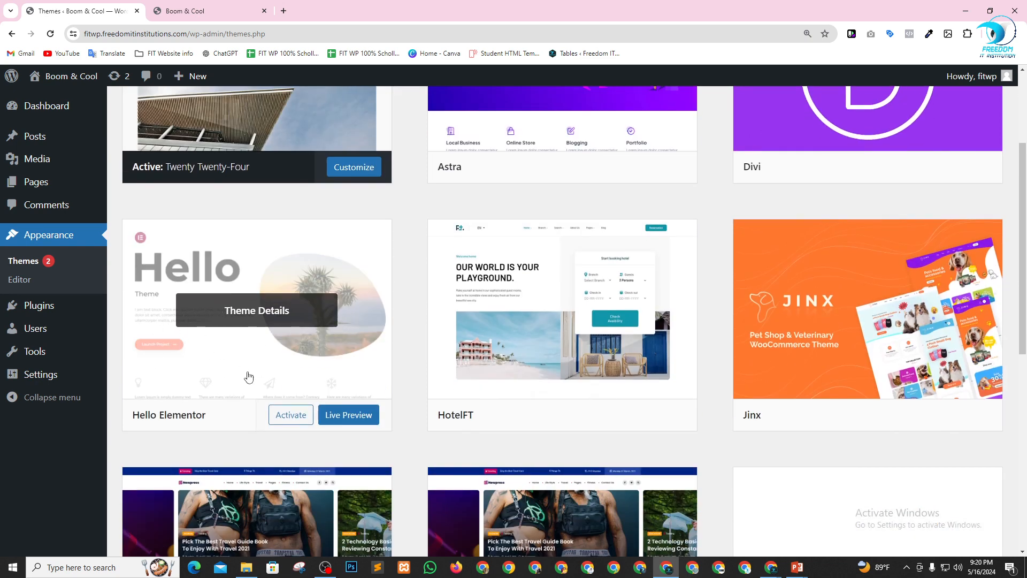
{"action": "left_click", "coordinate": [291, 421]}
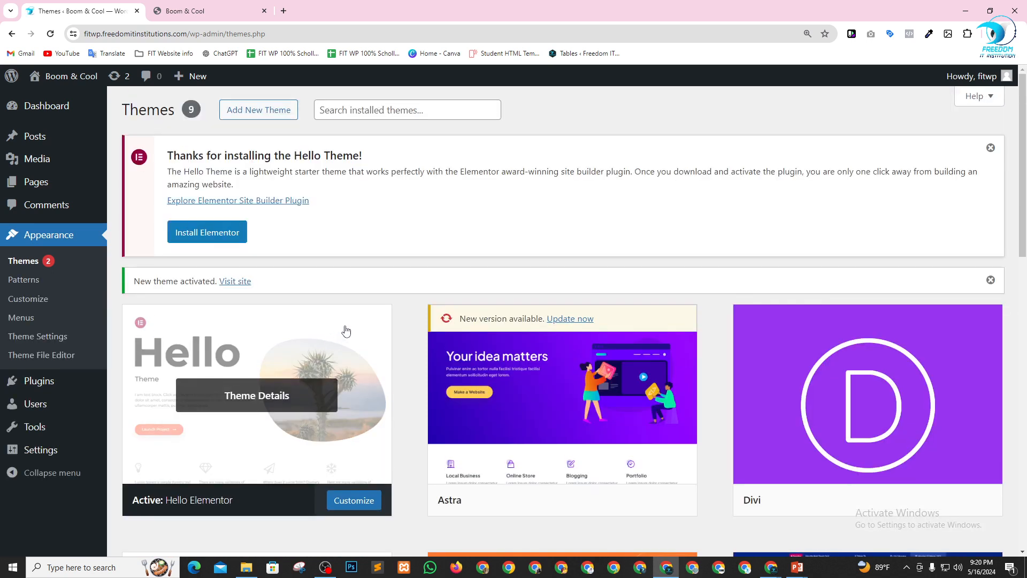
Install and activate the Elementor plugin suggested by the theme, and close its account setup wizard.
{"action": "left_click", "coordinate": [194, 237]}
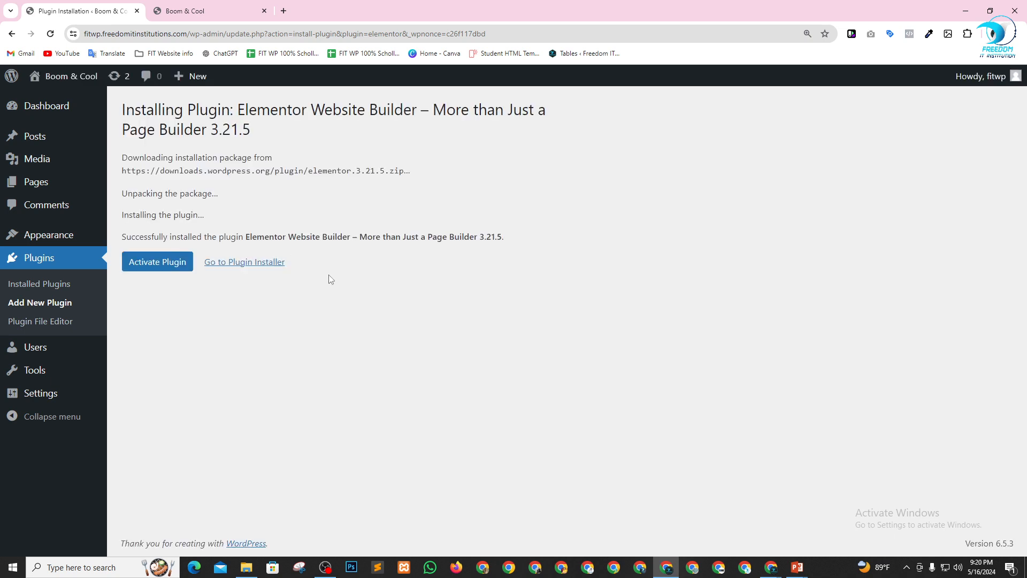
{"action": "left_click", "coordinate": [161, 262]}
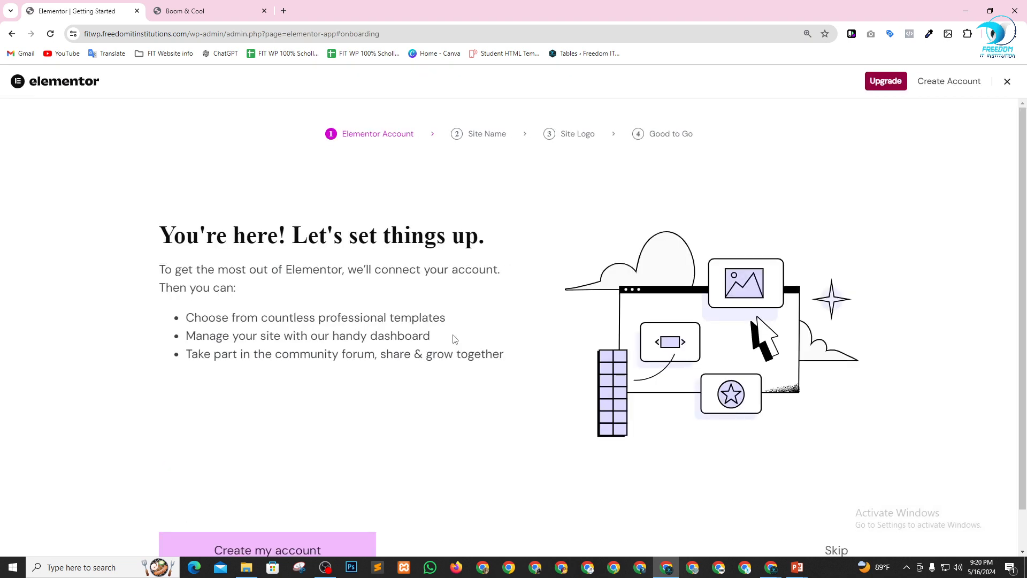
{"action": "left_click", "coordinate": [1007, 83]}
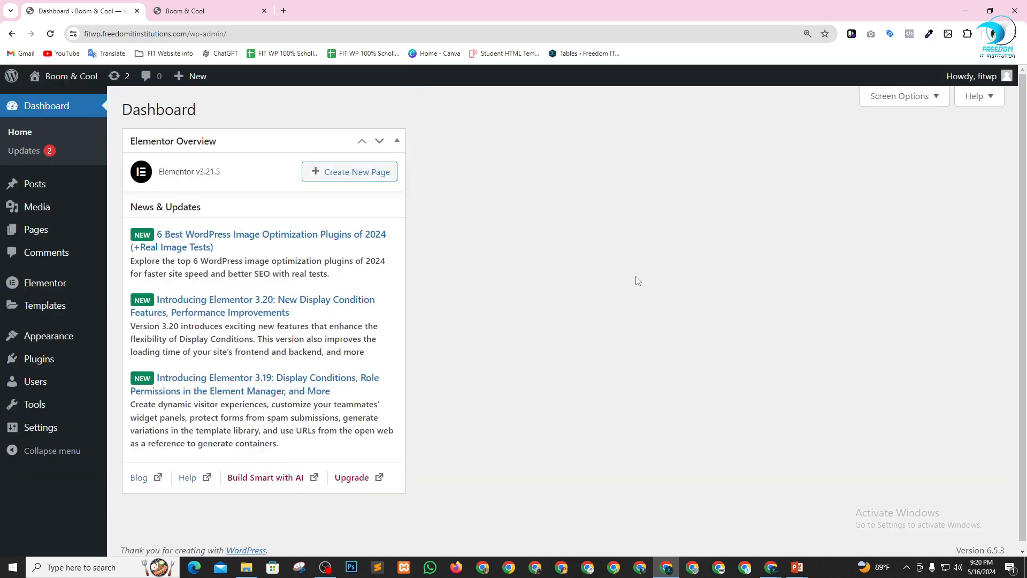
Reload the Boom & Cool site's front page to check the new theme, and return to the dashboard.
{"action": "left_click", "coordinate": [243, 11]}
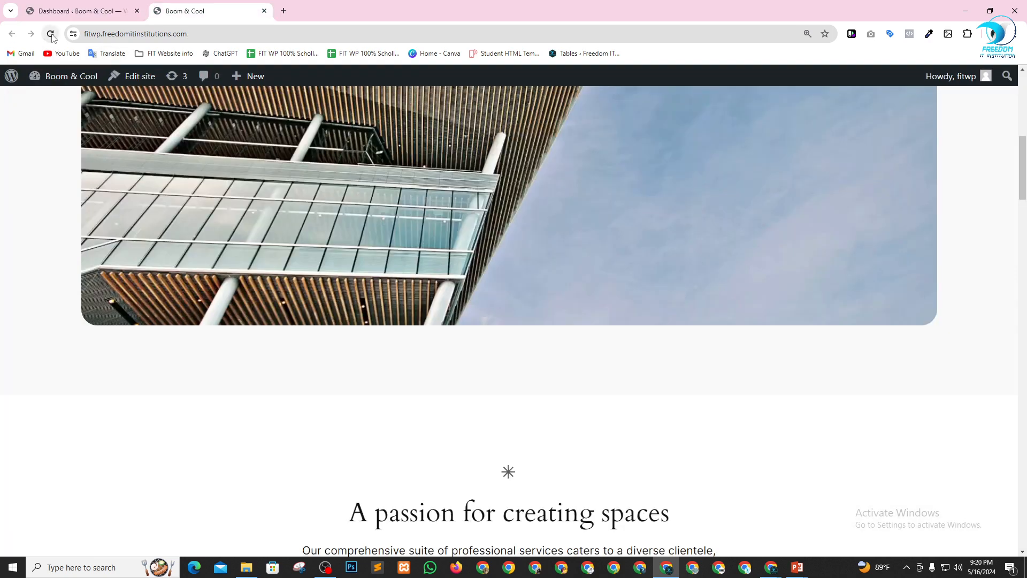
{"action": "left_click", "coordinate": [52, 34]}
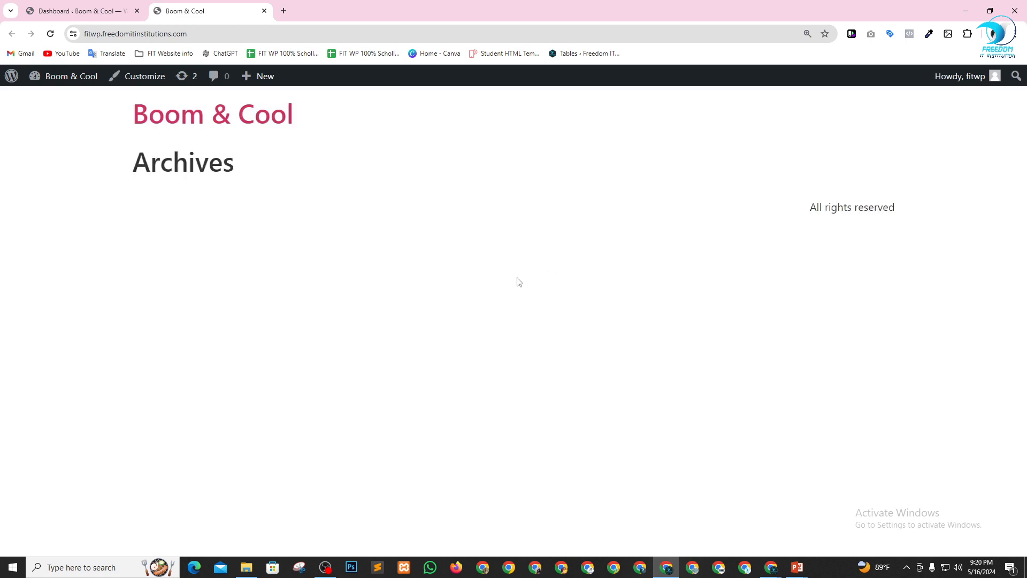
{"action": "left_click", "coordinate": [83, 6]}
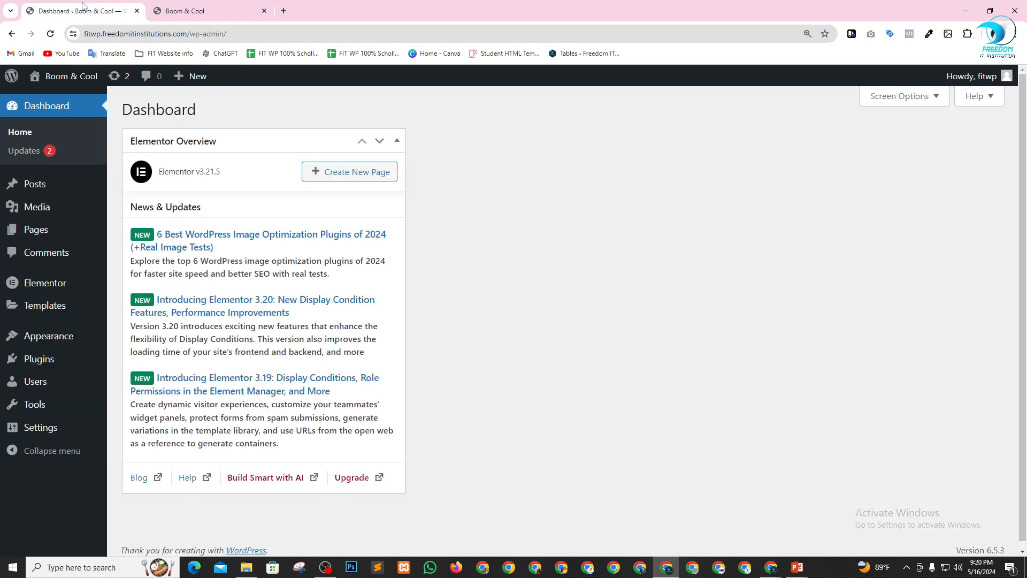
Collapse the Elementor Overview box and open the upload form for adding a new plugin.
{"action": "left_click", "coordinate": [399, 139]}
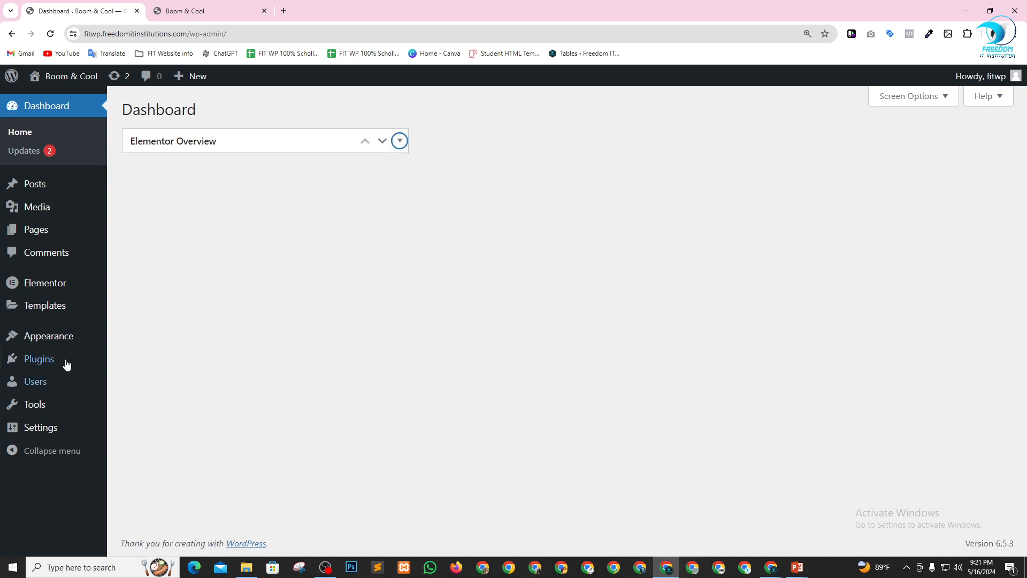
{"action": "mouse_move", "coordinate": [27, 363]}
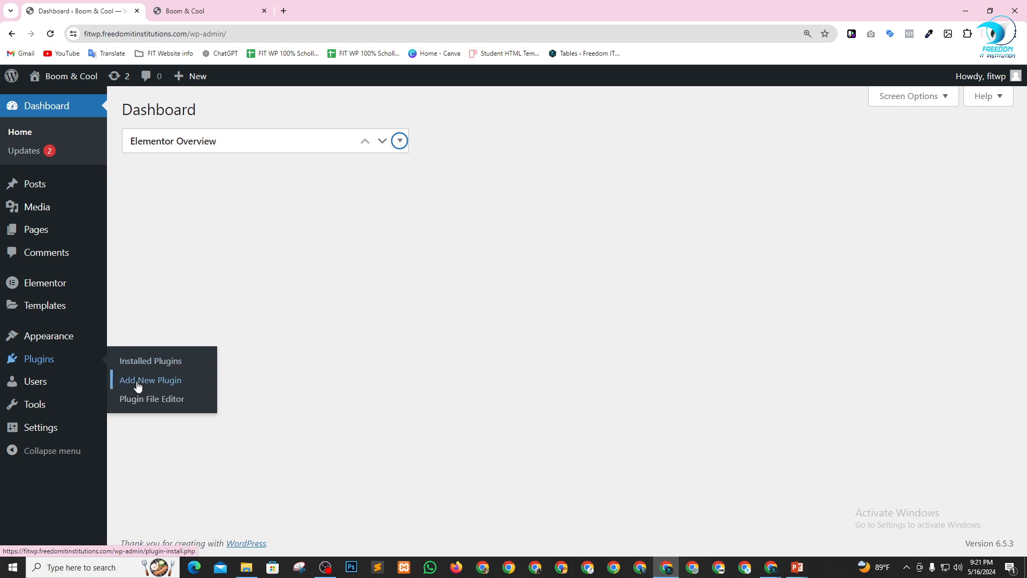
{"action": "left_click", "coordinate": [65, 360]}
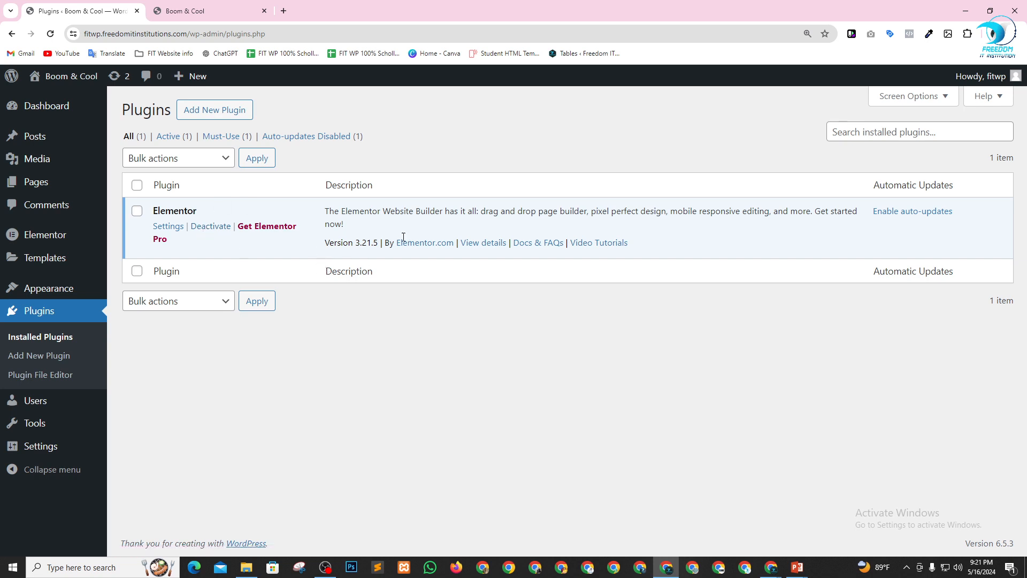
{"action": "left_click", "coordinate": [222, 115]}
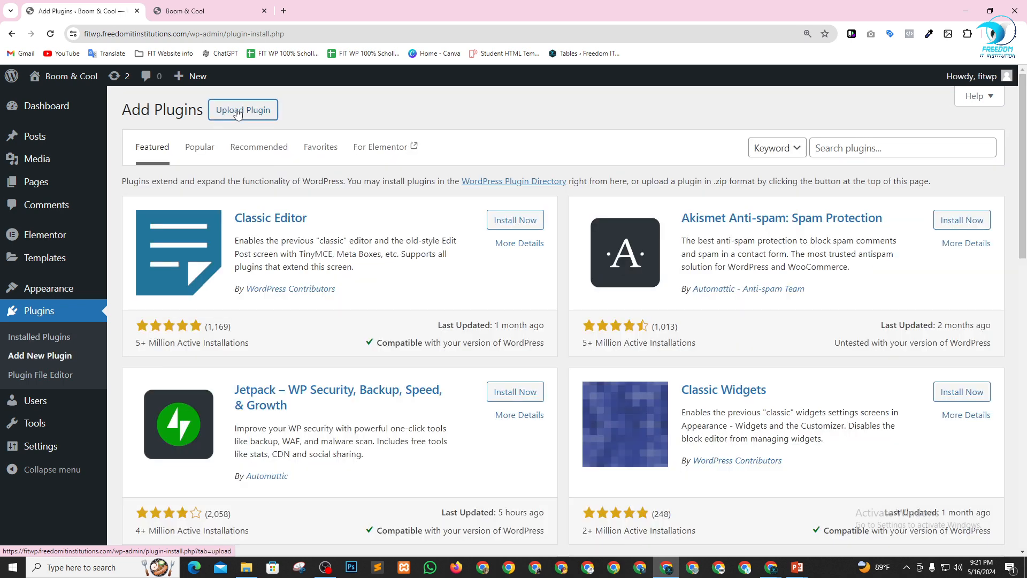
{"action": "left_click", "coordinate": [238, 112]}
Try to install elementor-pro-v3.19.0.zip from the Resource folder as an uploaded plugin.
{"action": "left_click", "coordinate": [246, 567]}
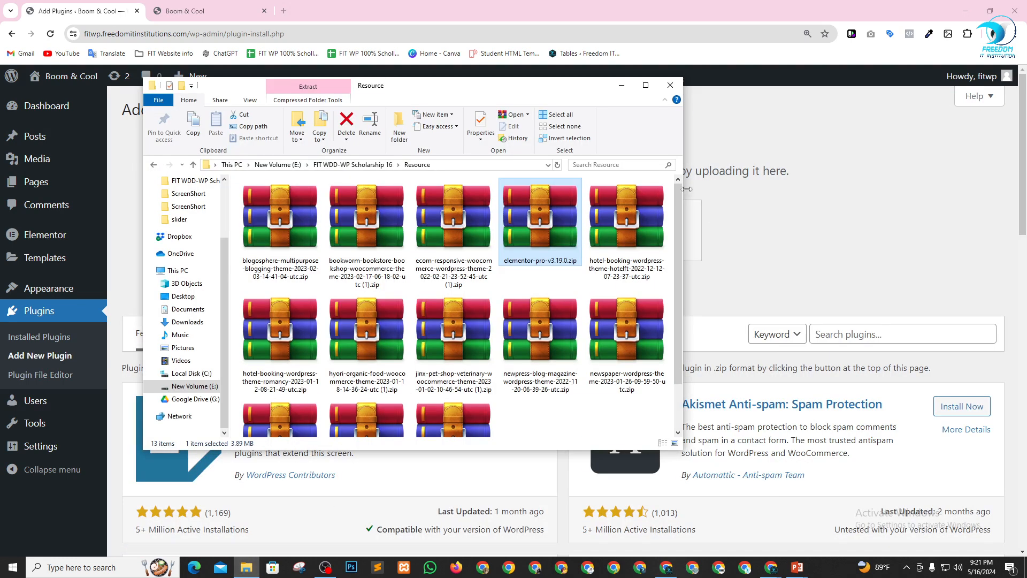
{"action": "left_click_drag", "start_coordinate": [564, 92], "coordinate": [328, 265]}
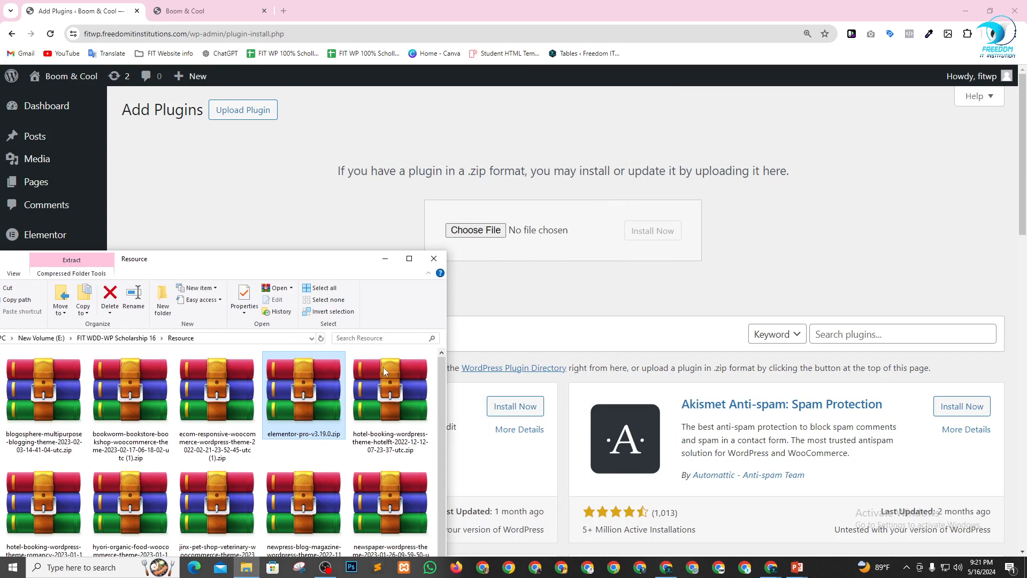
{"action": "left_click_drag", "start_coordinate": [383, 367], "coordinate": [476, 230]}
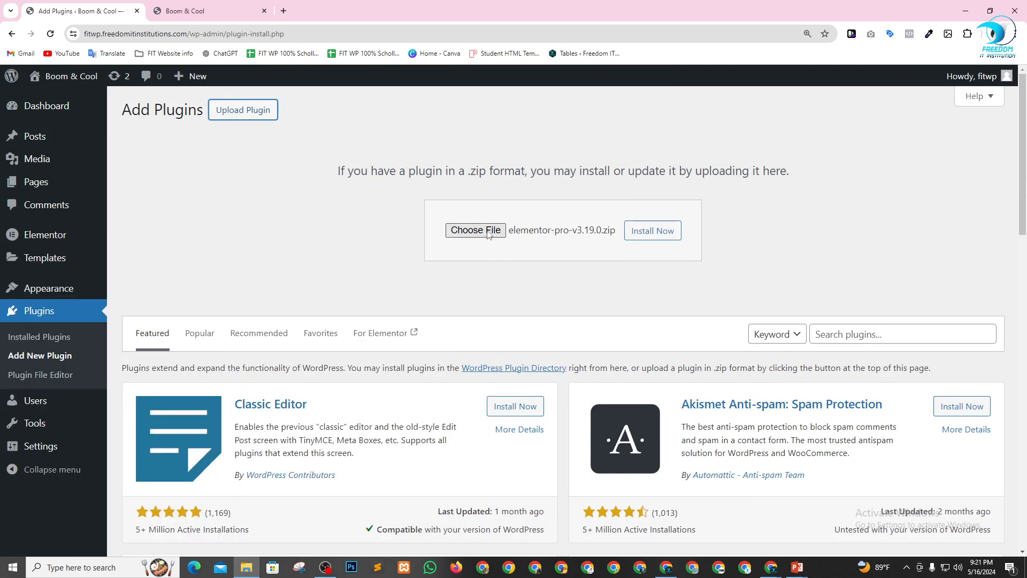
{"action": "left_click", "coordinate": [653, 236]}
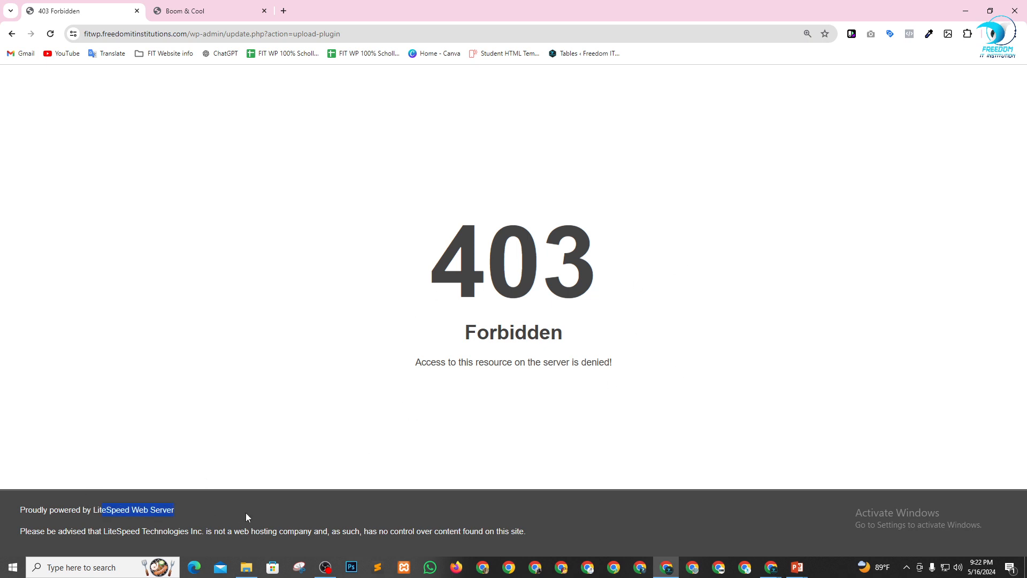
Examine the error page returned by the plugin upload and go back to the Add Plugins page.
{"action": "left_click", "coordinate": [149, 513]}
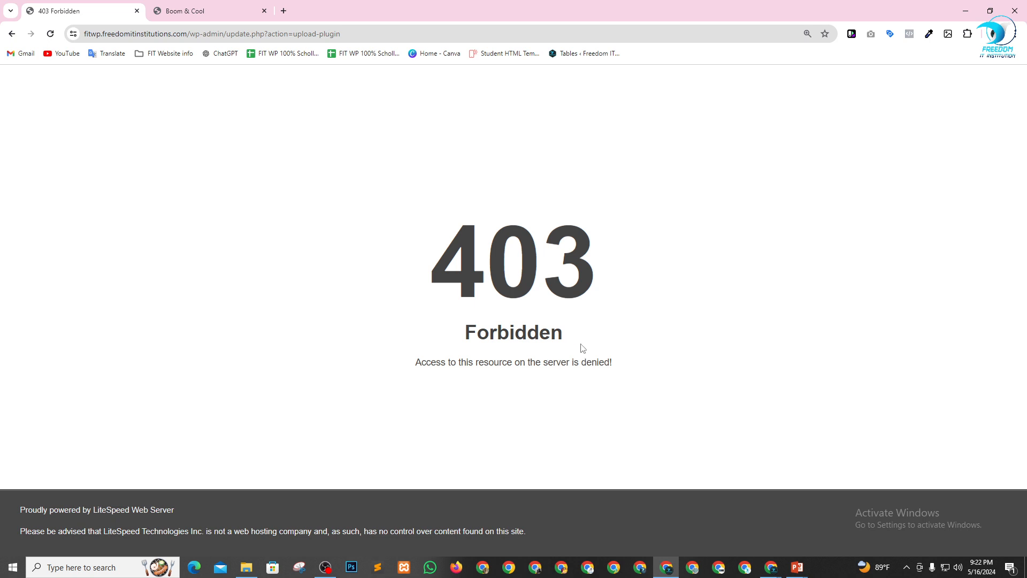
{"action": "left_click_drag", "start_coordinate": [474, 362], "coordinate": [639, 368]}
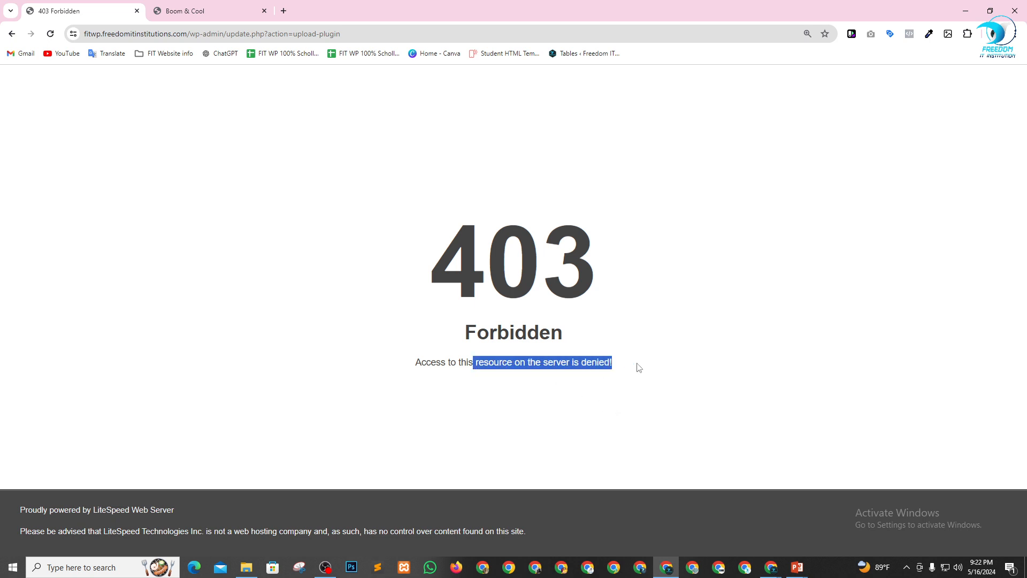
{"action": "left_click", "coordinate": [639, 367]}
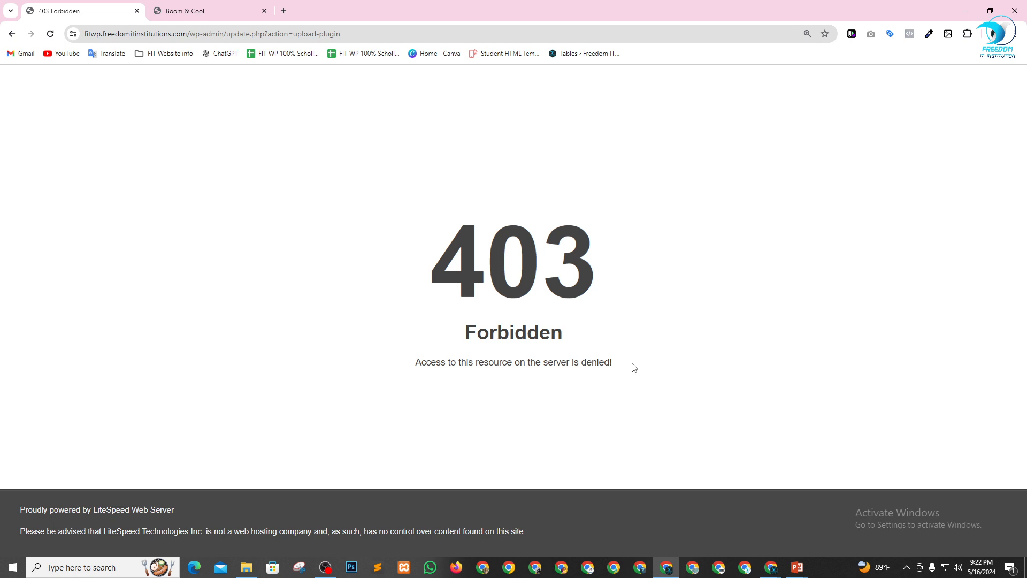
{"action": "left_click", "coordinate": [12, 34]}
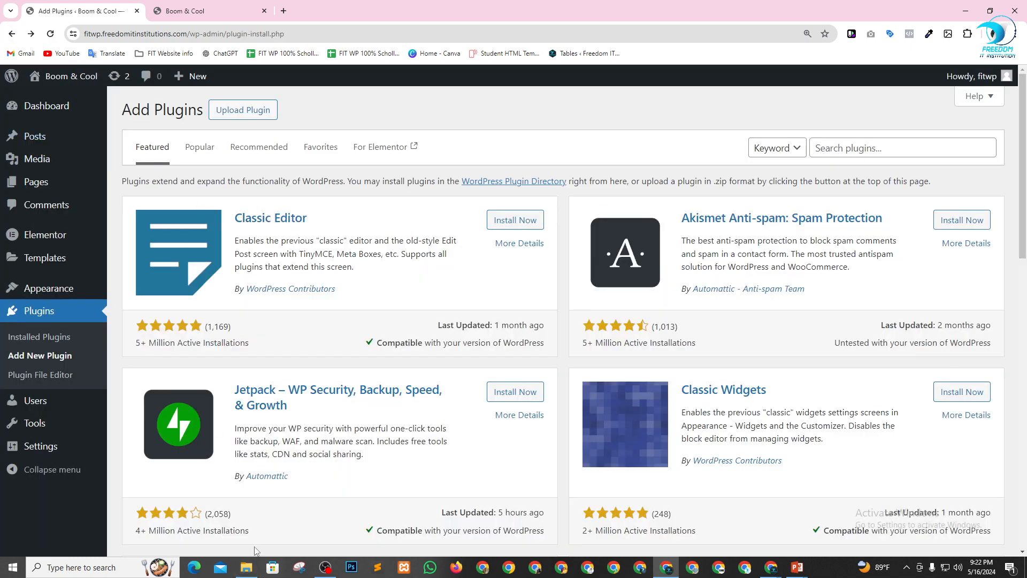
Switch to File Explorer and extract elementor-pro-v3.19.0.zip in the Resource folder to the default elementor-pro-v3.19.0 destination.
{"action": "left_click", "coordinate": [246, 567]}
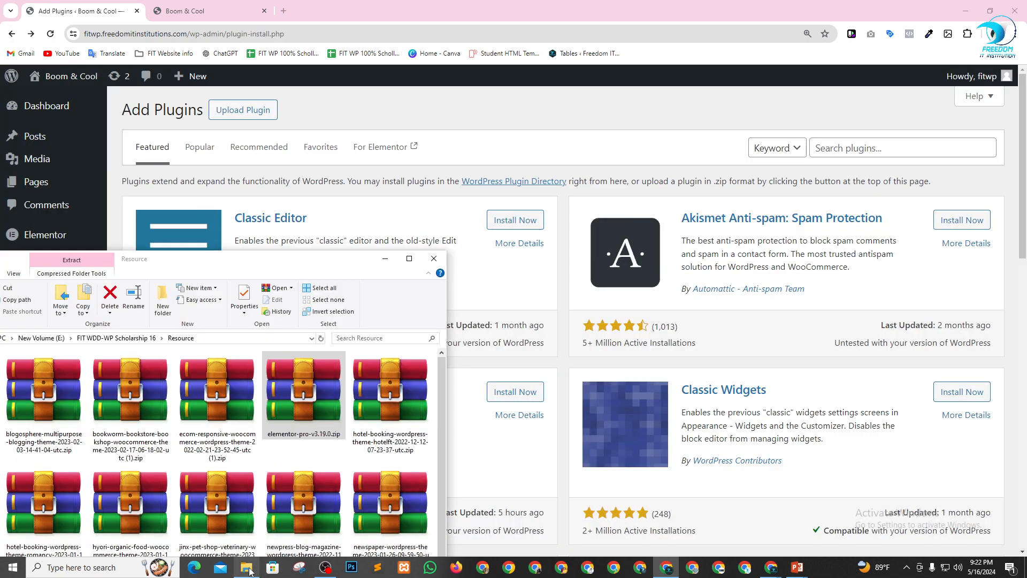
{"action": "right_click", "coordinate": [300, 401]}
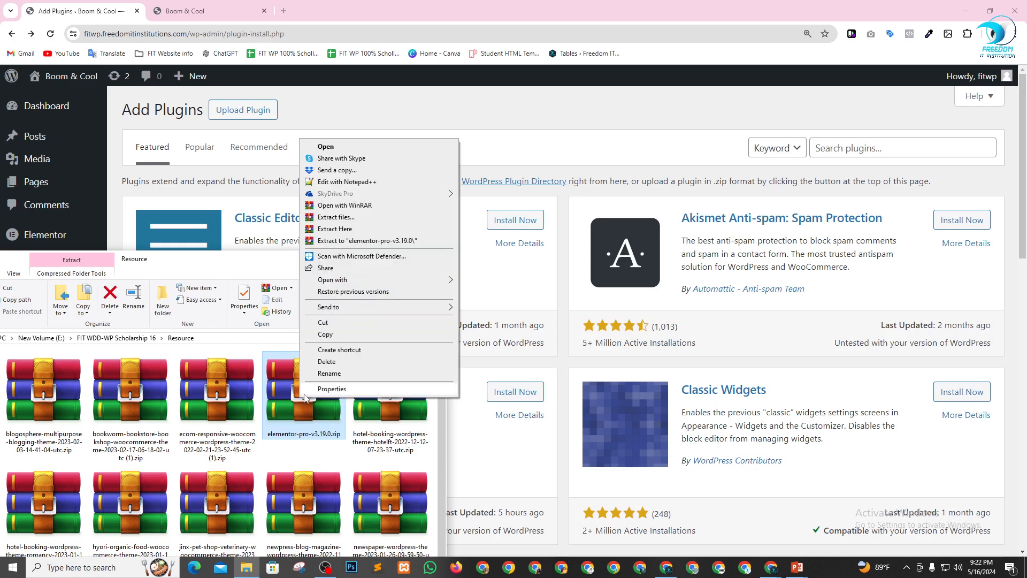
{"action": "left_click", "coordinate": [354, 217]}
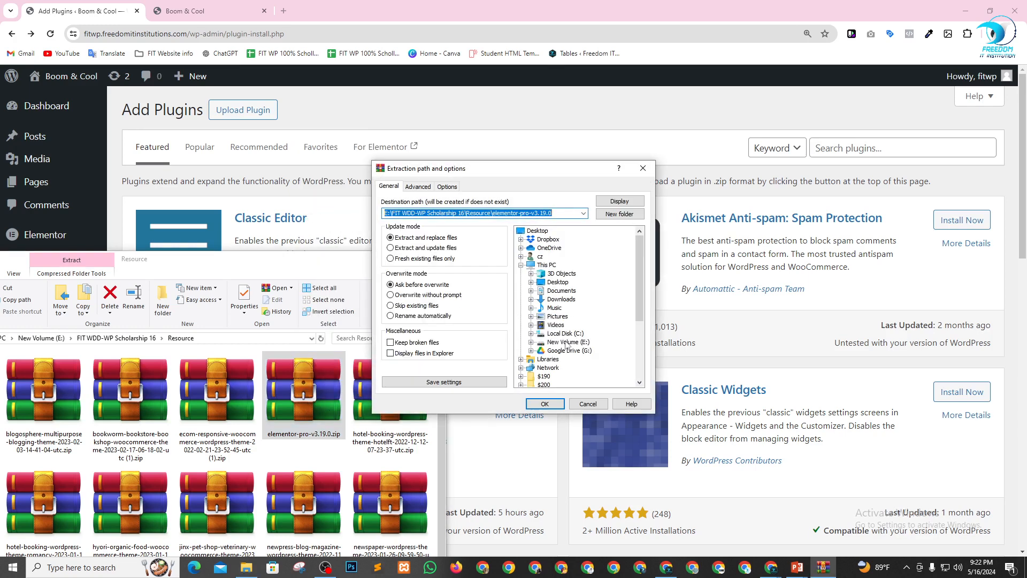
{"action": "left_click", "coordinate": [544, 404]}
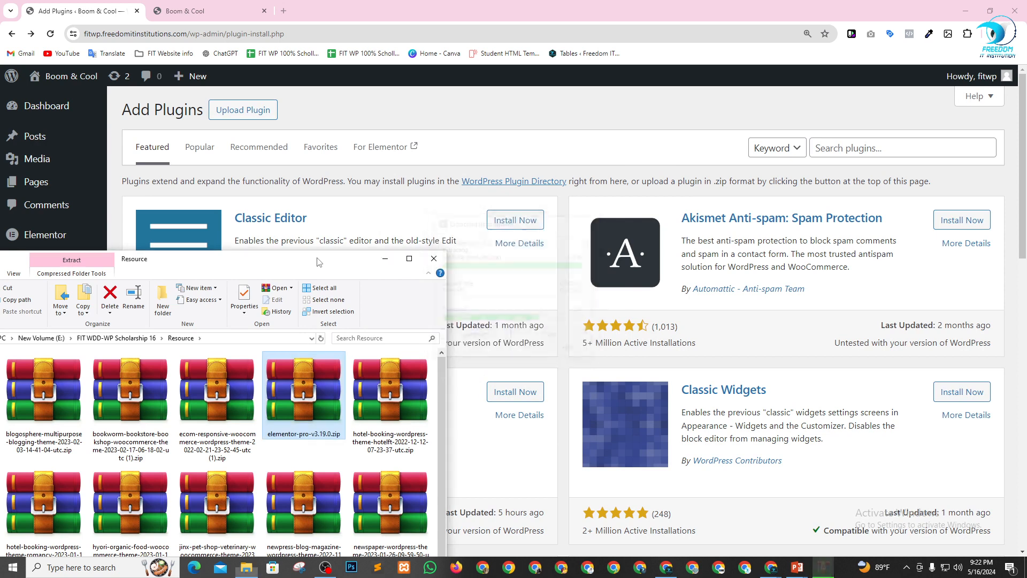
Pack all contents of the extracted inner elementor-pro folder into a ZIP-format archive named elementor-pro.zip.
{"action": "left_click_drag", "start_coordinate": [319, 262], "coordinate": [666, 123]}
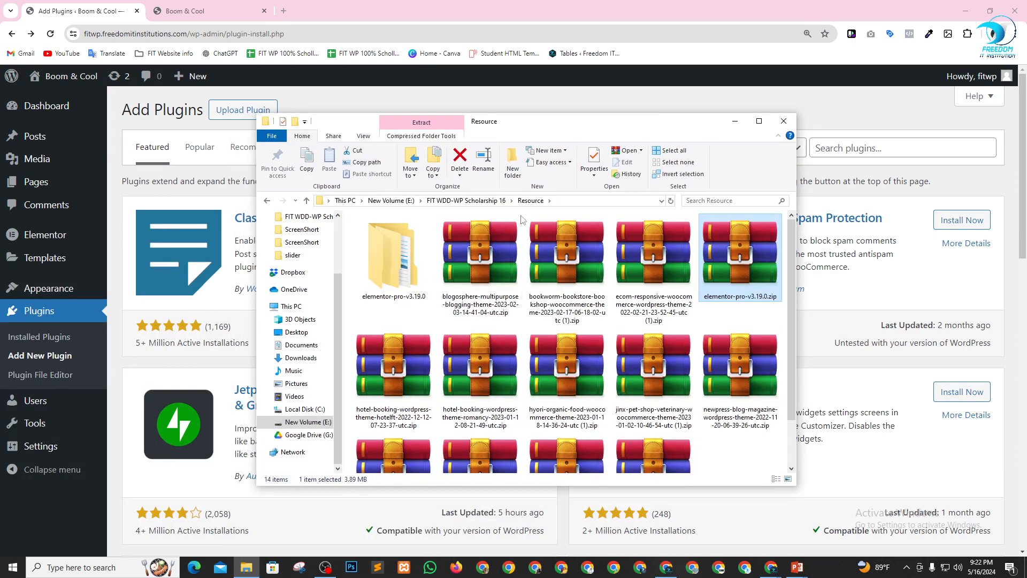
{"action": "double_click", "coordinate": [385, 259]}
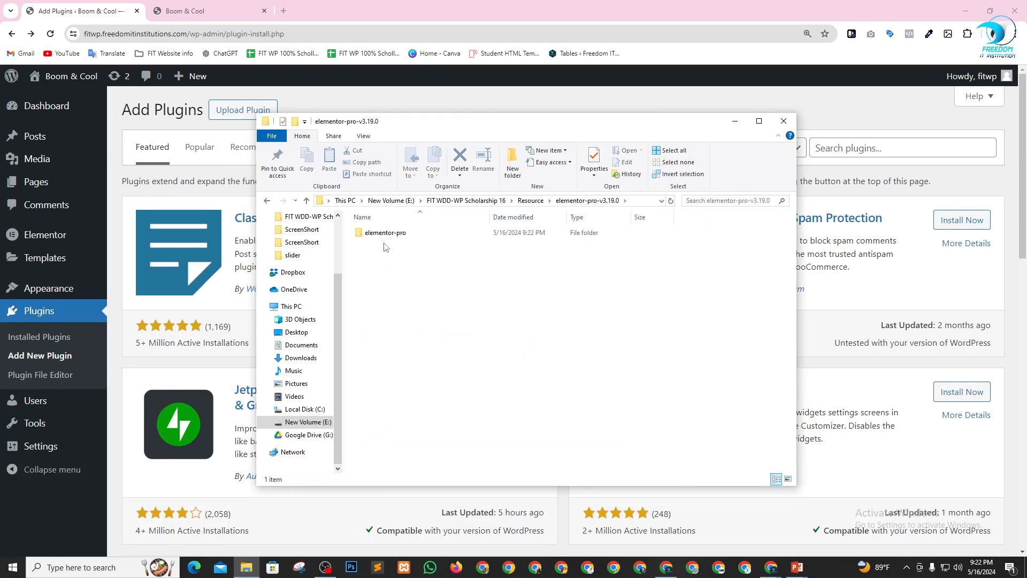
{"action": "double_click", "coordinate": [386, 234]}
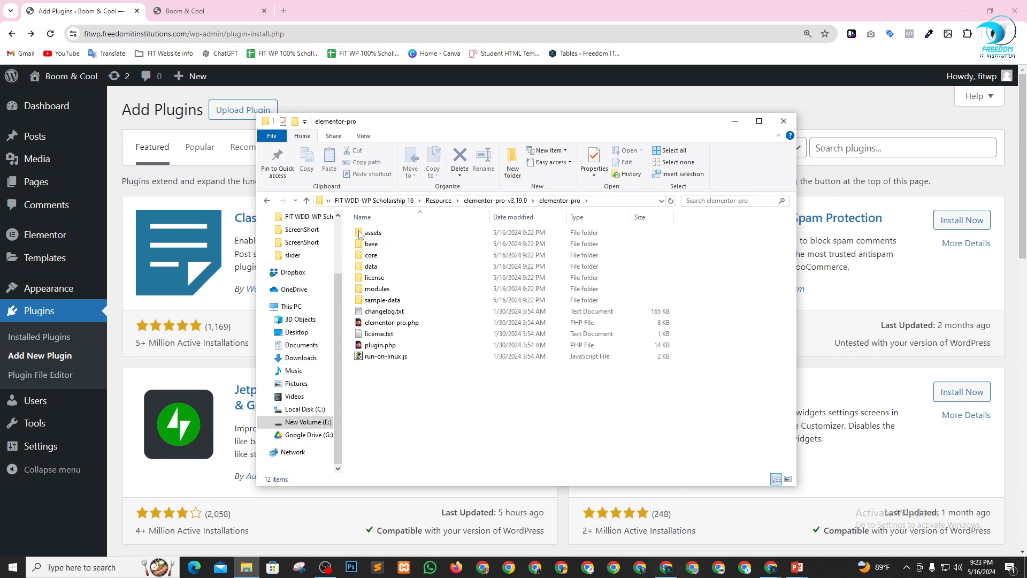
{"action": "left_click_drag", "start_coordinate": [377, 385], "coordinate": [378, 221]}
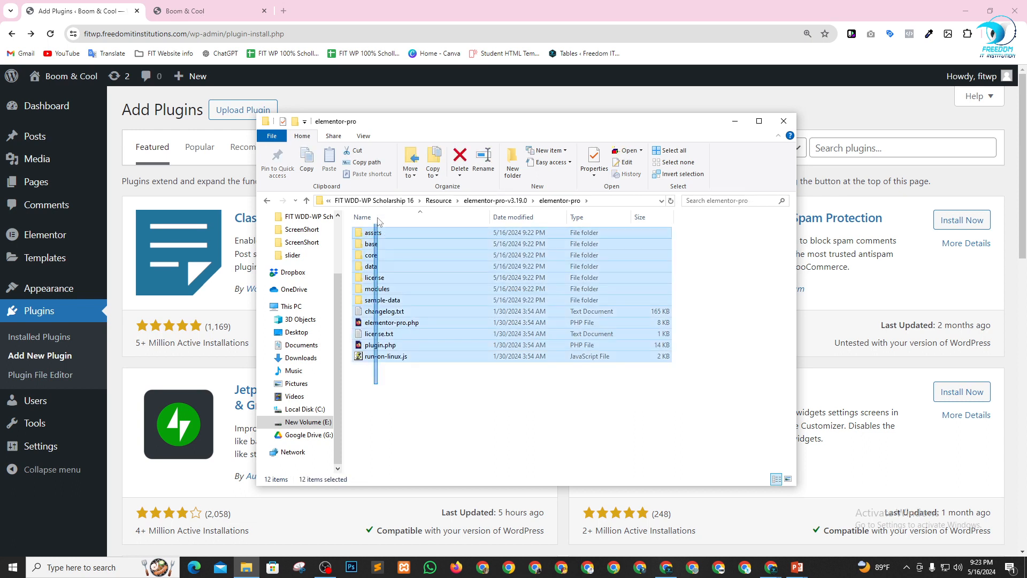
{"action": "right_click", "coordinate": [375, 271]}
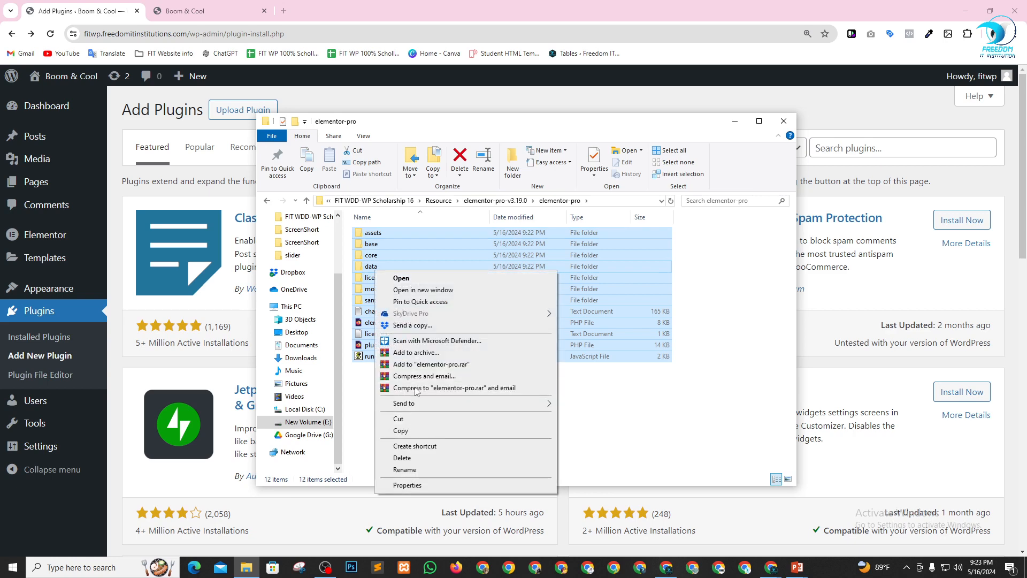
{"action": "left_click", "coordinate": [417, 352]}
{"action": "left_click", "coordinate": [471, 281]}
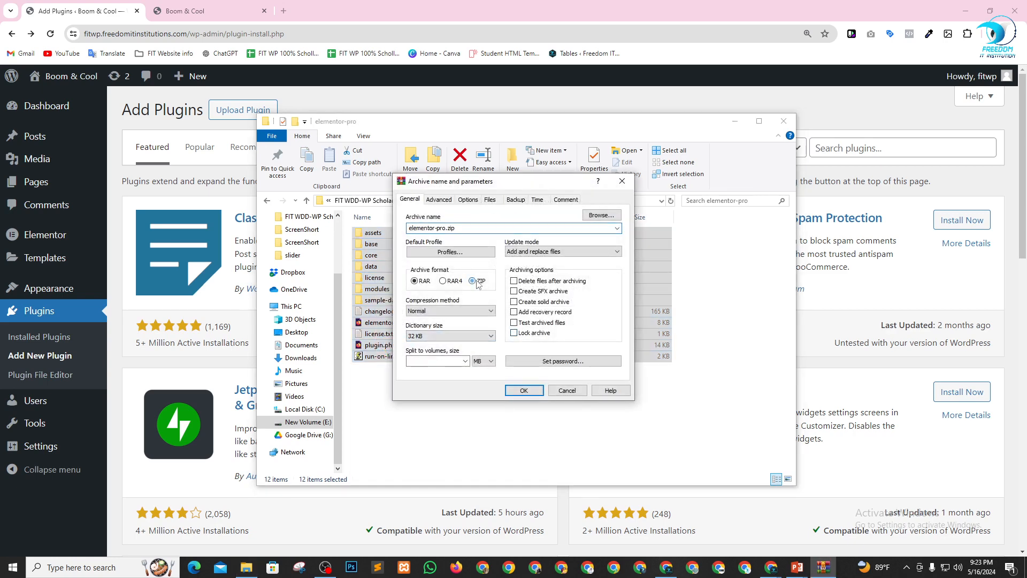
{"action": "left_click", "coordinate": [524, 390]}
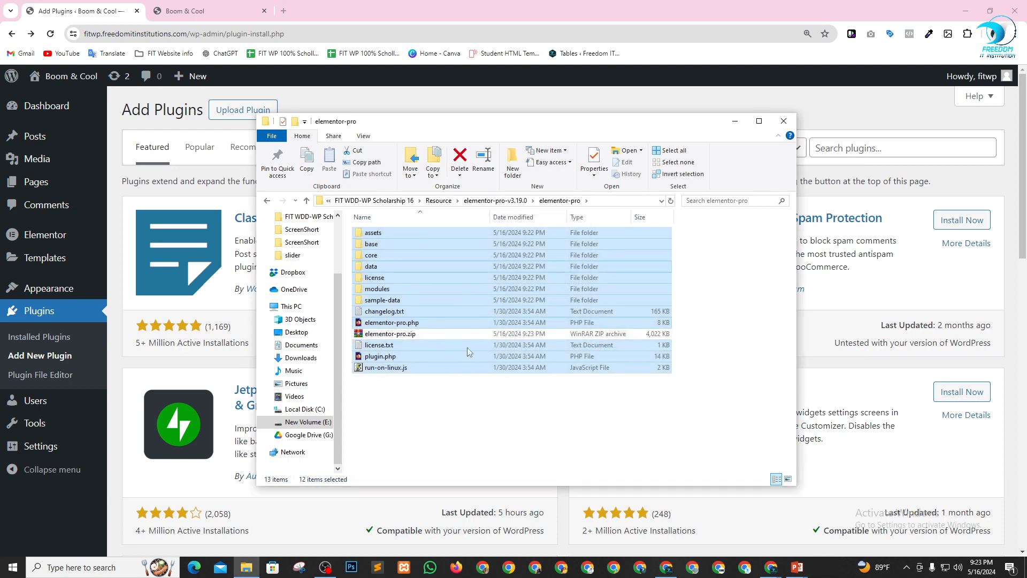
Upload the repacked elementor-pro.zip from the elementor-pro folder as a plugin in WordPress and install it.
{"action": "left_click", "coordinate": [243, 109]}
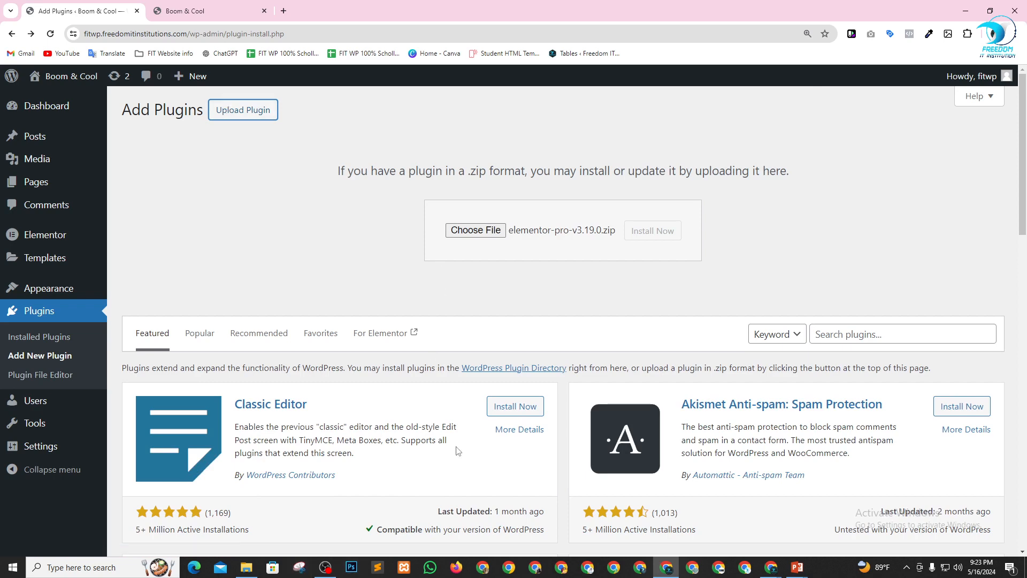
{"action": "left_click", "coordinate": [247, 567]}
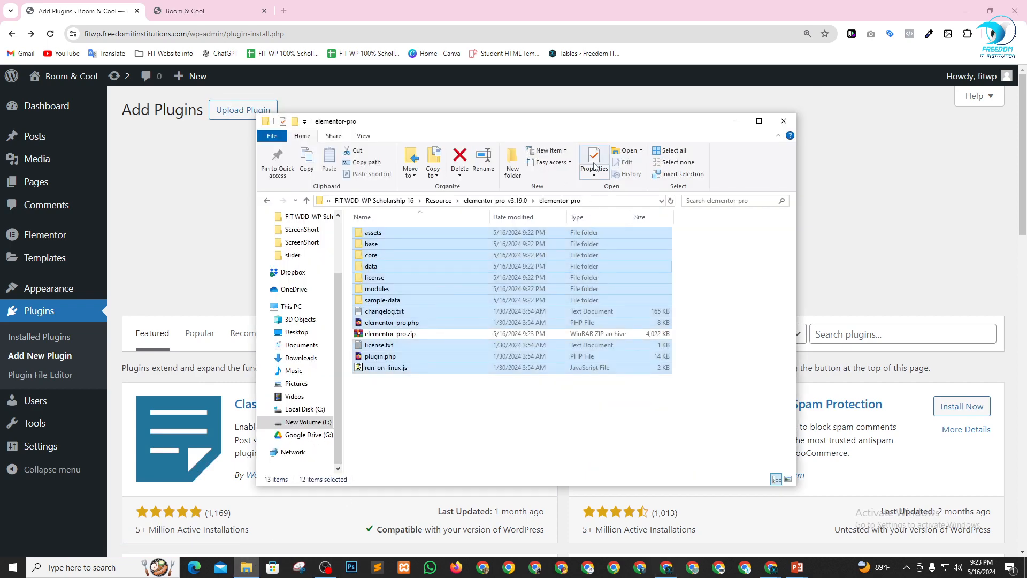
{"action": "left_click_drag", "start_coordinate": [594, 122], "coordinate": [365, 301]}
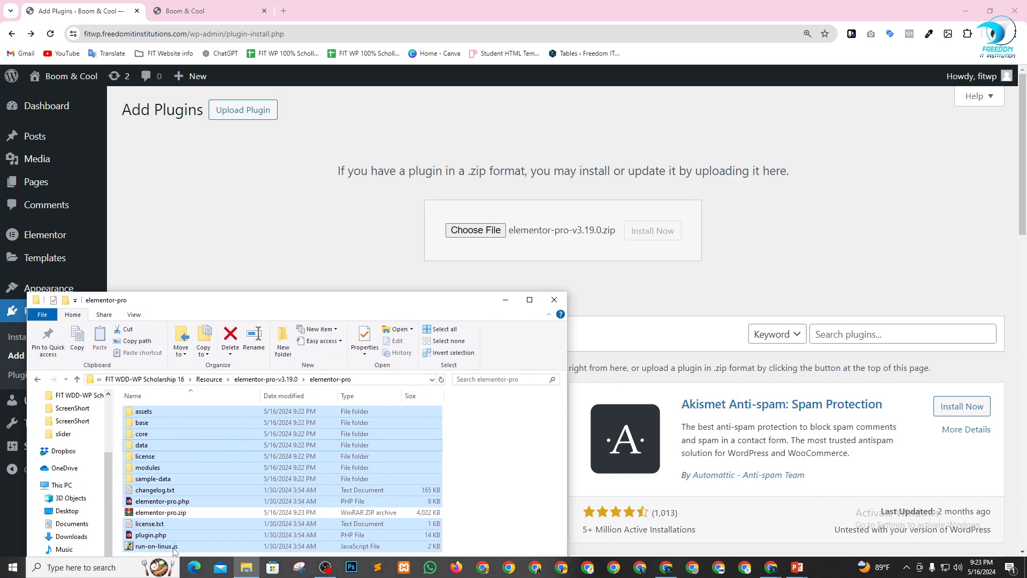
{"action": "left_click", "coordinate": [160, 512]}
{"action": "left_click_drag", "start_coordinate": [190, 517], "coordinate": [484, 231]}
{"action": "left_click", "coordinate": [650, 238]}
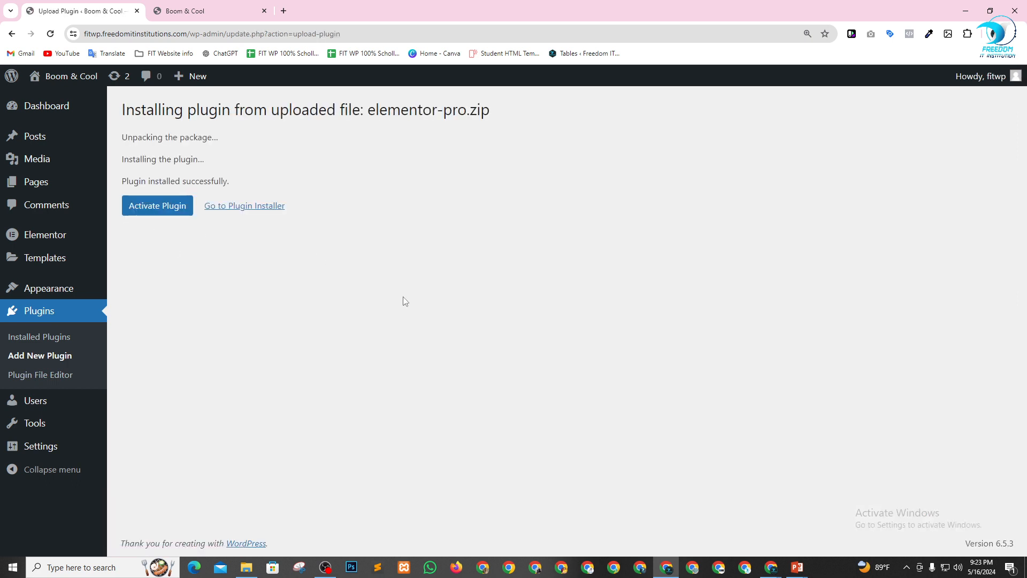
Check the installation message and activate the uploaded Elementor Pro plugin.
{"action": "left_click_drag", "start_coordinate": [168, 184], "coordinate": [259, 181]}
{"action": "left_click", "coordinate": [278, 183]}
{"action": "left_click", "coordinate": [169, 212]}
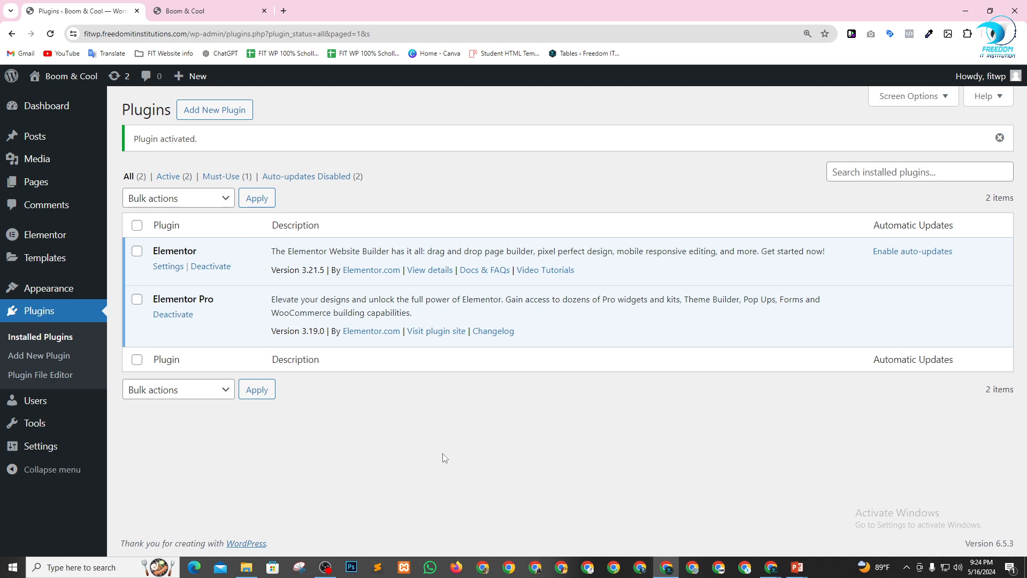
Move the Privacy Policy and Sample Page pages to the trash in bulk and empty the pages trash.
{"action": "mouse_move", "coordinate": [85, 130]}
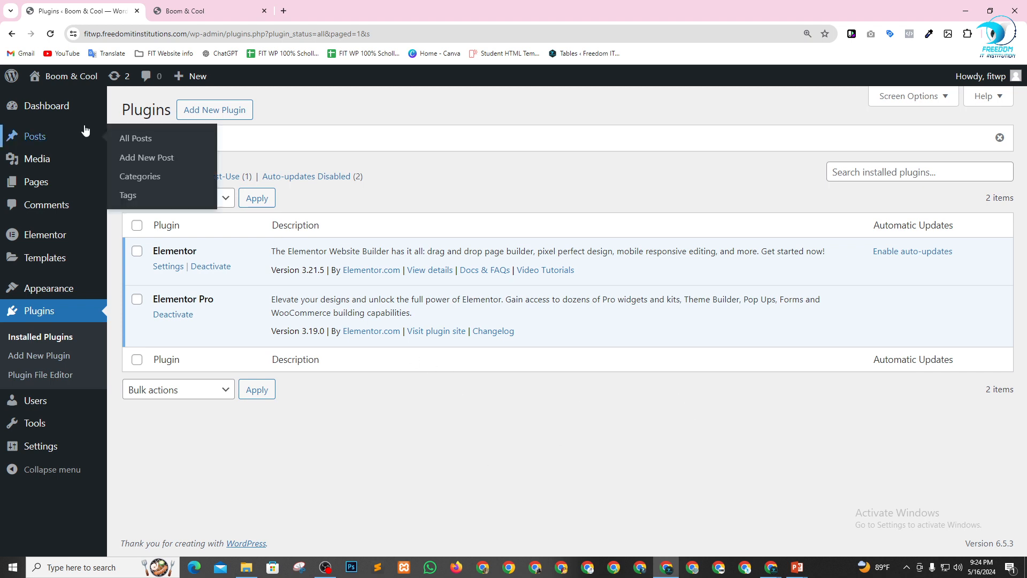
{"action": "mouse_move", "coordinate": [37, 182]}
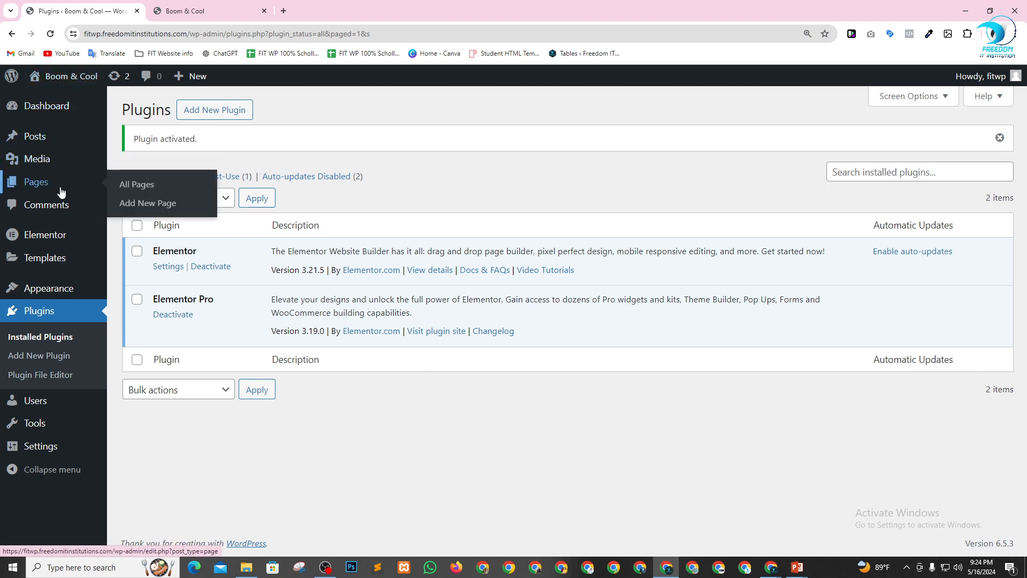
{"action": "left_click", "coordinate": [130, 186]}
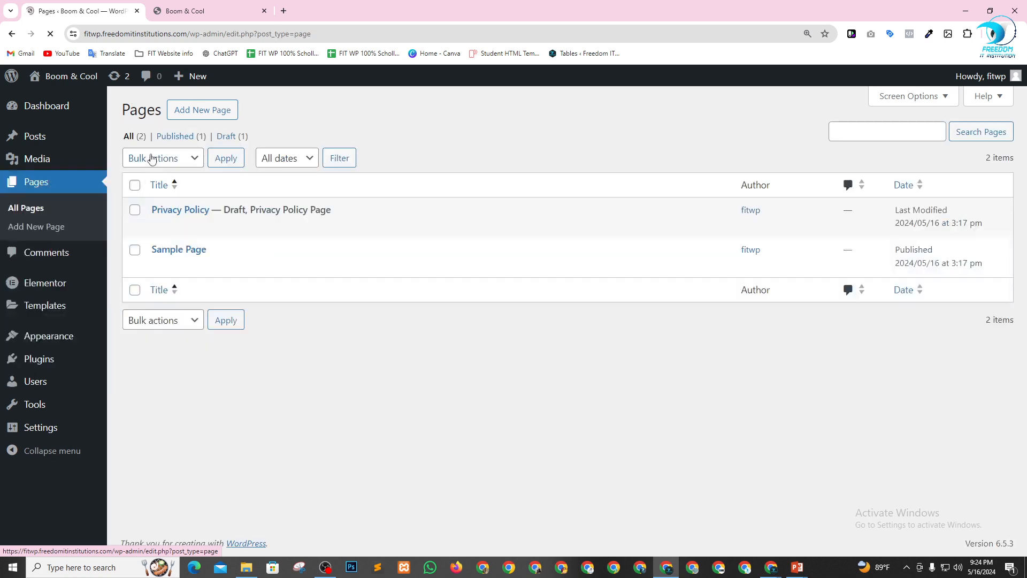
{"action": "left_click", "coordinate": [133, 186]}
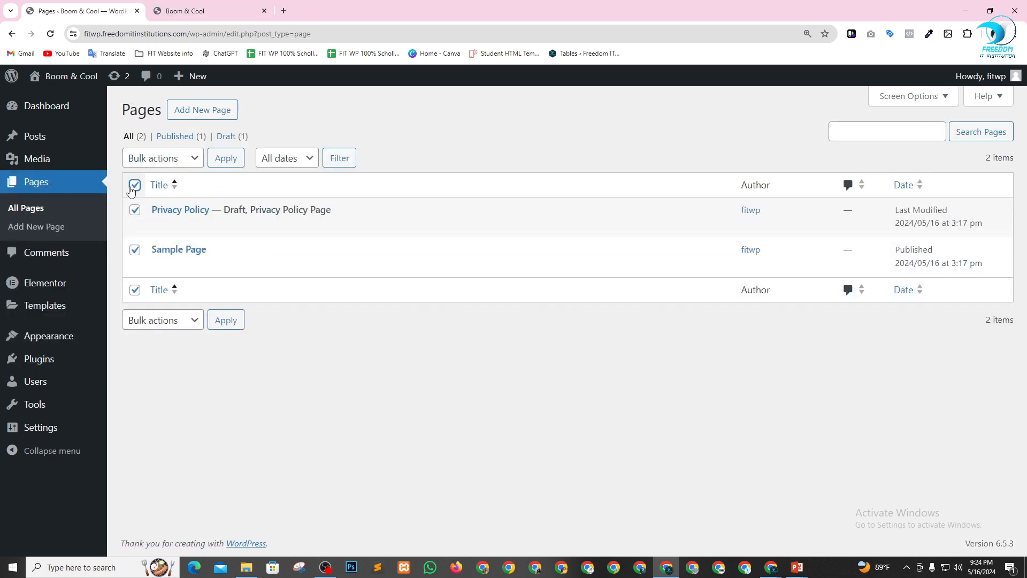
{"action": "left_click", "coordinate": [163, 157]}
{"action": "left_click", "coordinate": [158, 201]}
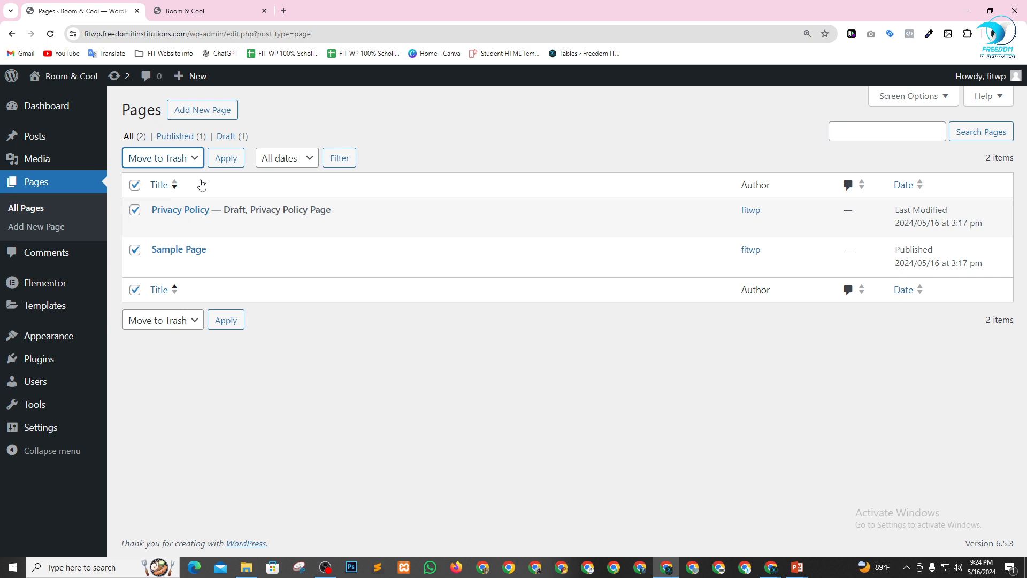
{"action": "left_click", "coordinate": [227, 159]}
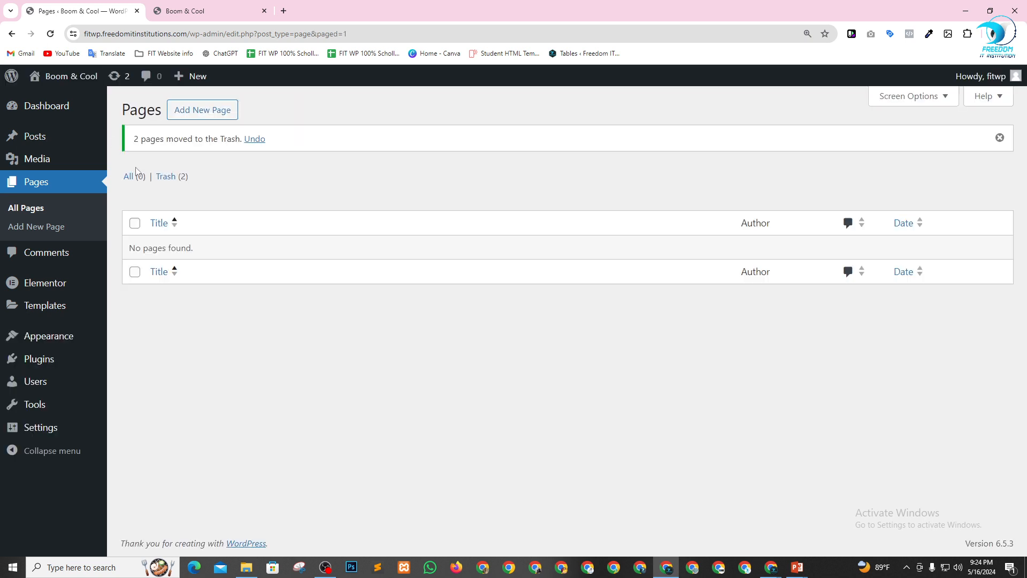
{"action": "left_click", "coordinate": [163, 177]}
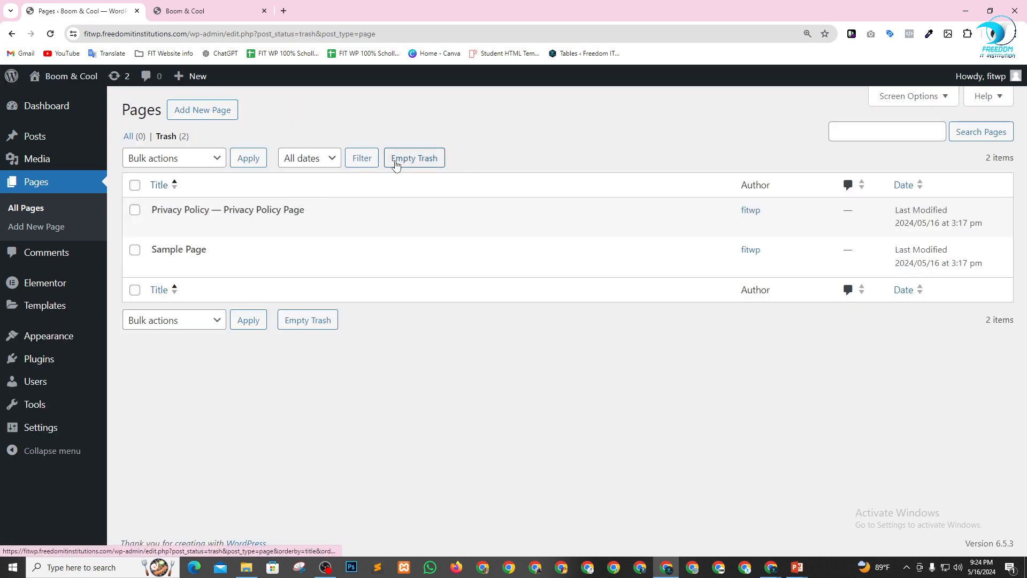
{"action": "left_click", "coordinate": [396, 160]}
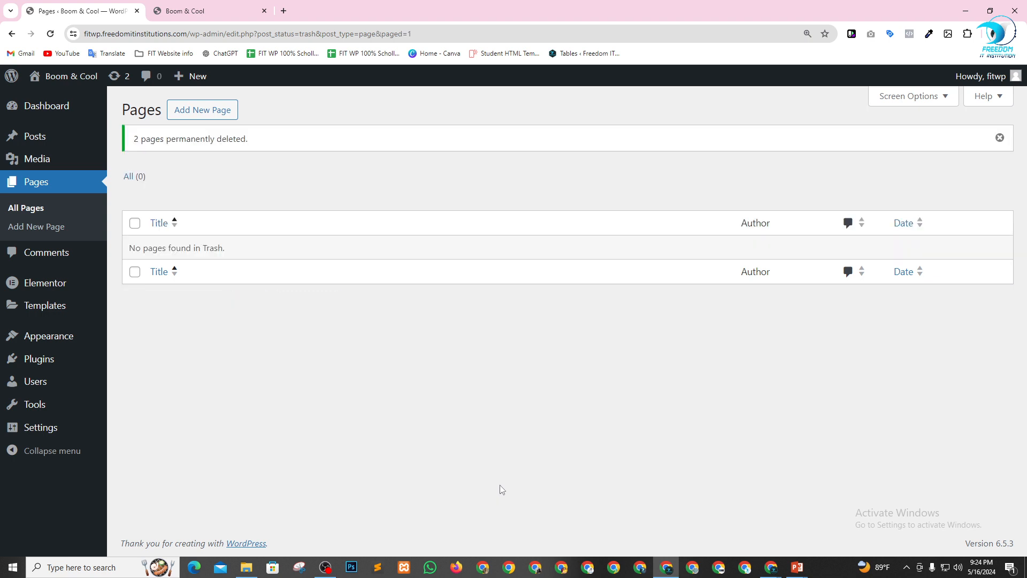
Create and publish a new page titled Home, and return to the list of all pages.
{"action": "left_click", "coordinate": [211, 109]}
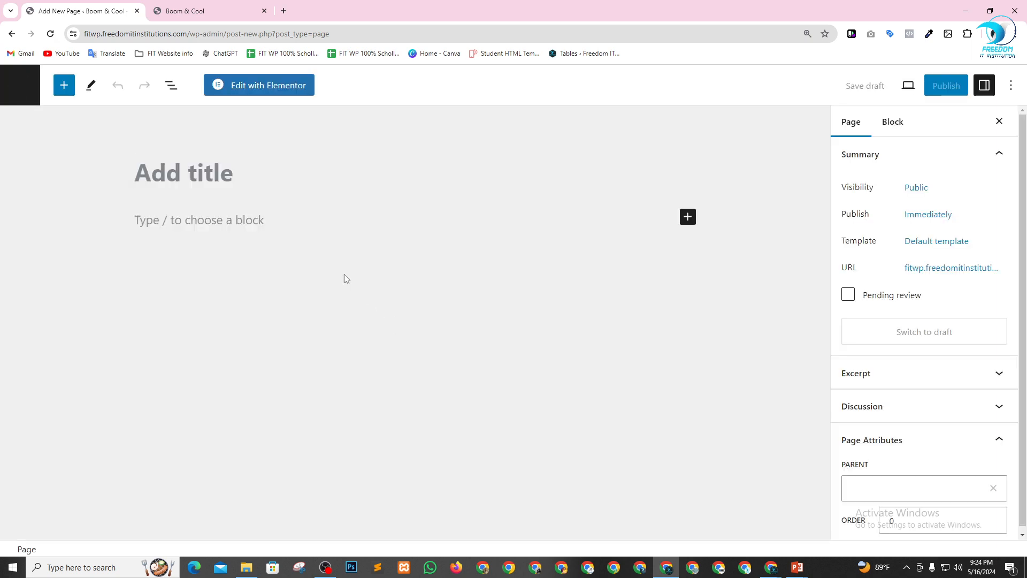
{"action": "type", "text": "Ho"}
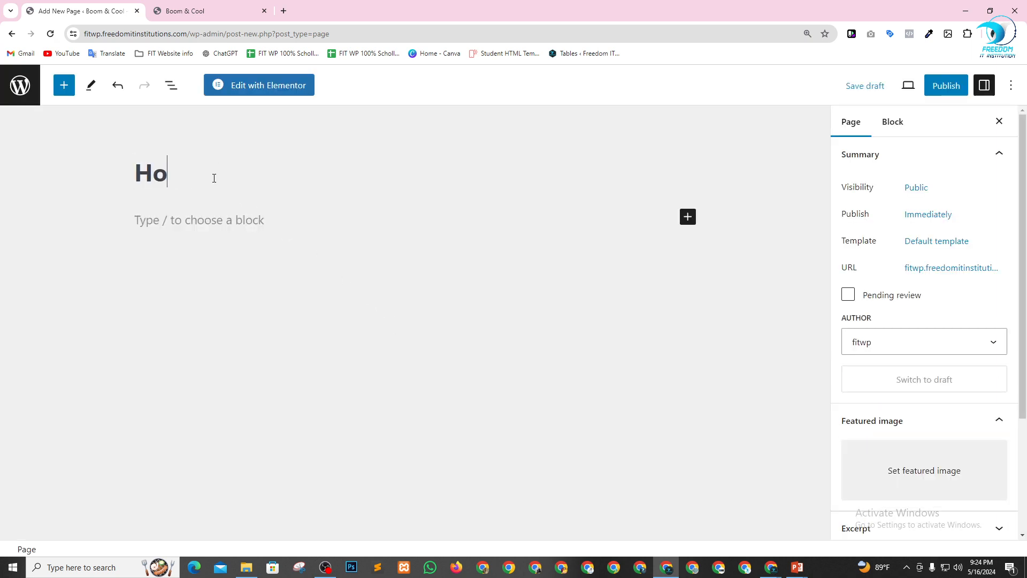
{"action": "type", "text": "me"}
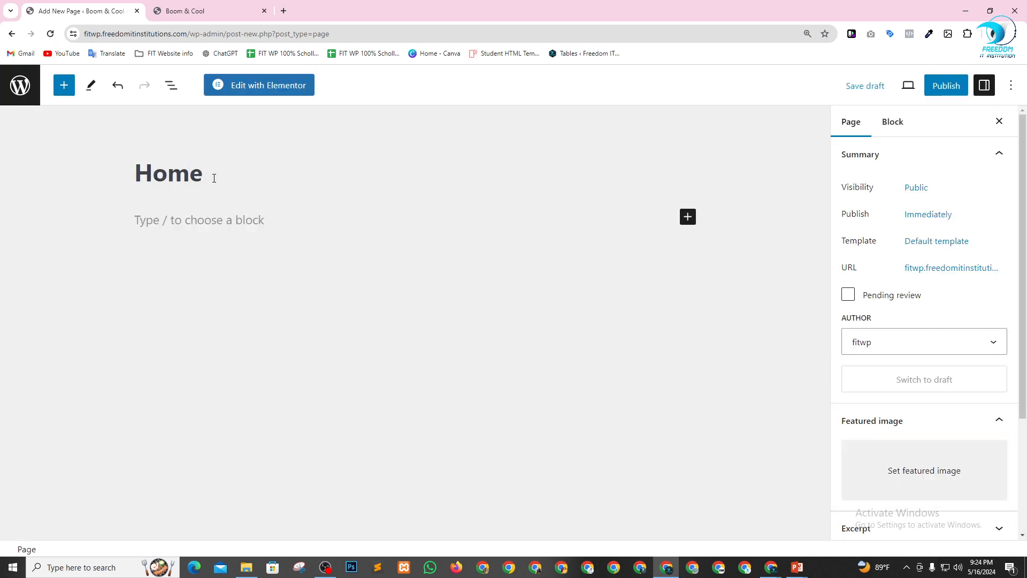
{"action": "left_click", "coordinate": [944, 86]}
{"action": "left_click", "coordinate": [882, 95]}
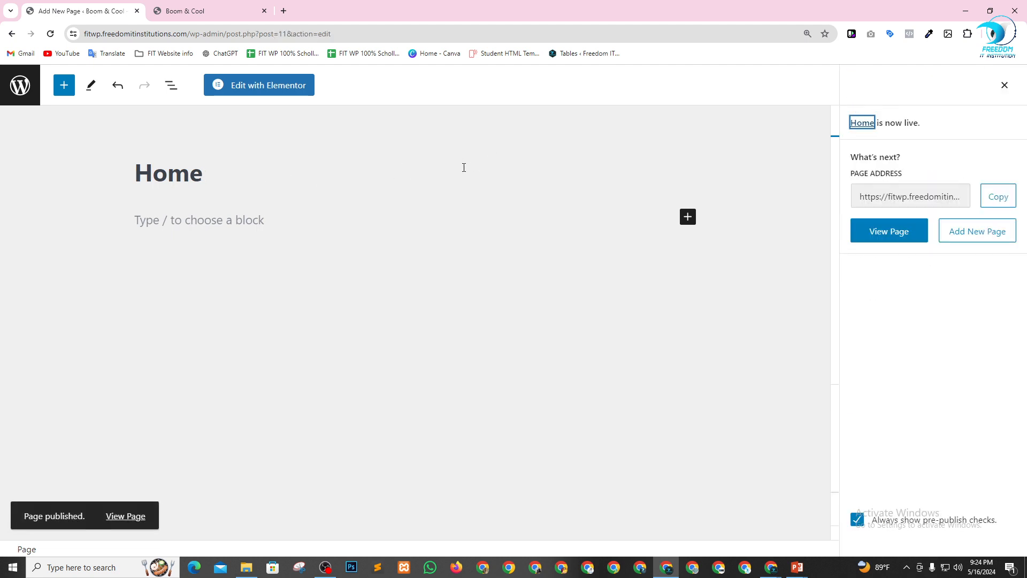
{"action": "left_click", "coordinate": [19, 92]}
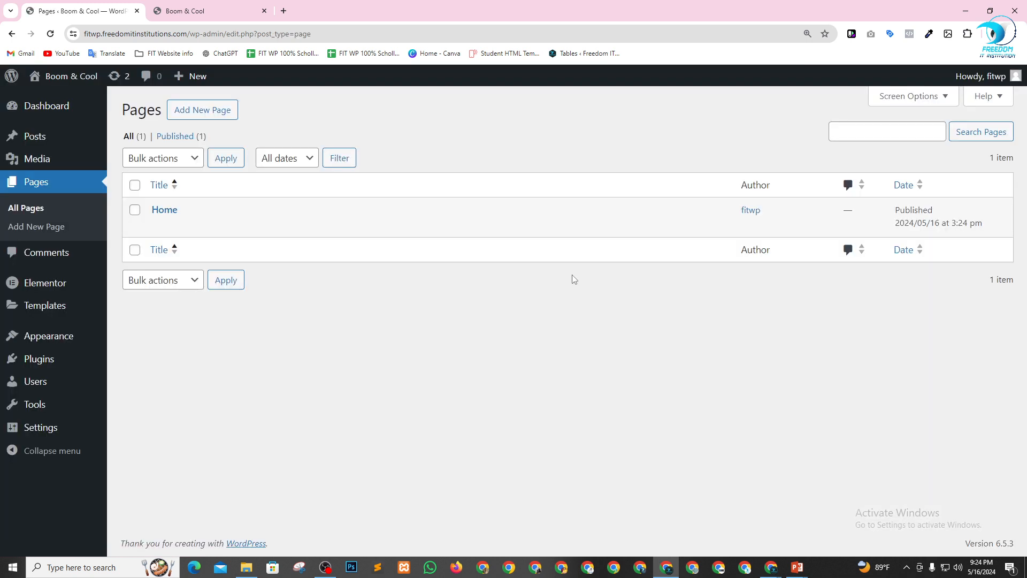
Open four new-page editors in separate browser tabs from the Pages list and switch to the first one.
{"action": "right_click", "coordinate": [197, 110]}
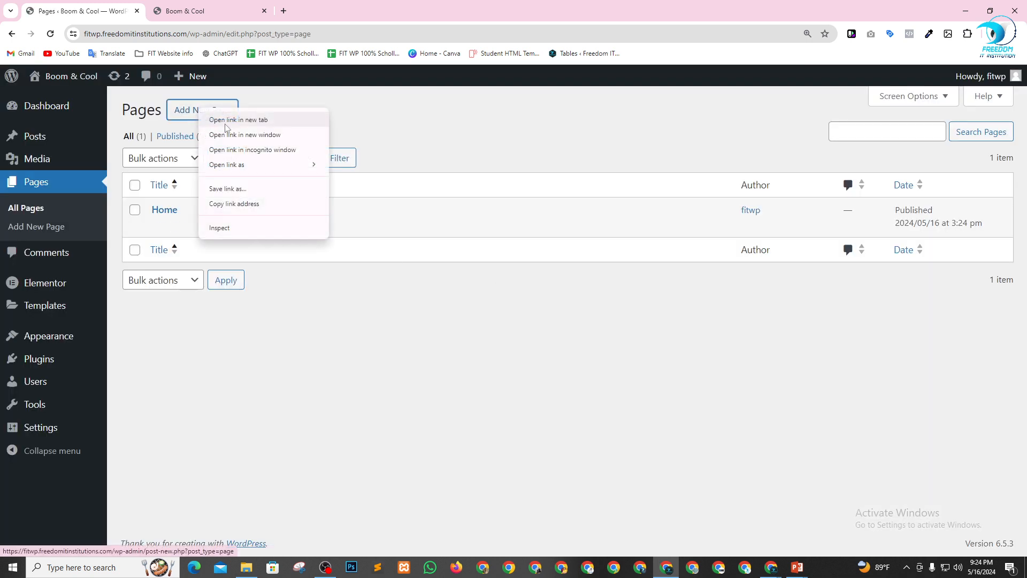
{"action": "left_click", "coordinate": [216, 117]}
{"action": "right_click", "coordinate": [195, 114]}
{"action": "left_click", "coordinate": [219, 119]}
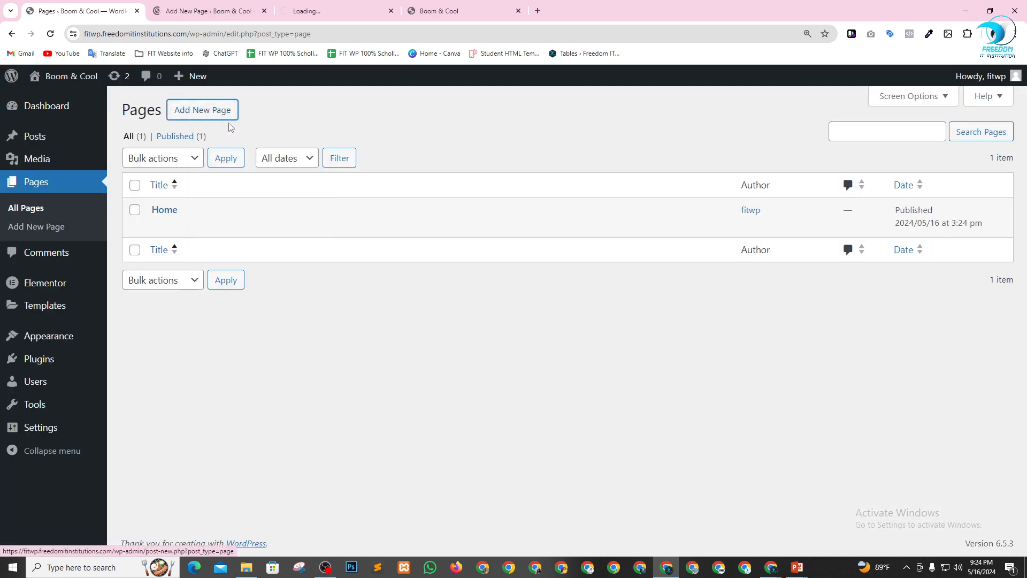
{"action": "right_click", "coordinate": [211, 111]}
{"action": "left_click", "coordinate": [228, 119]}
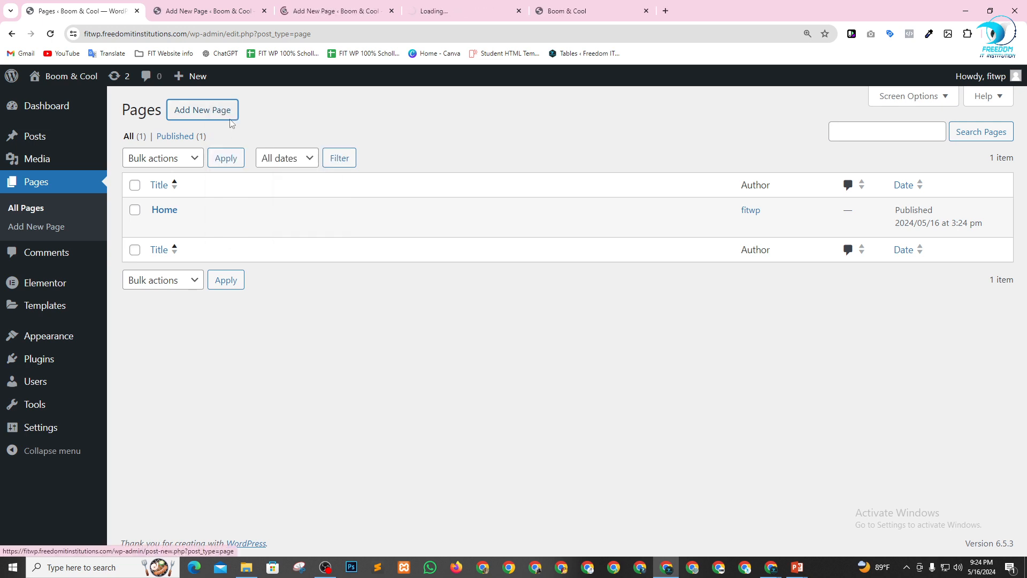
{"action": "right_click", "coordinate": [204, 118]}
{"action": "left_click", "coordinate": [228, 123]}
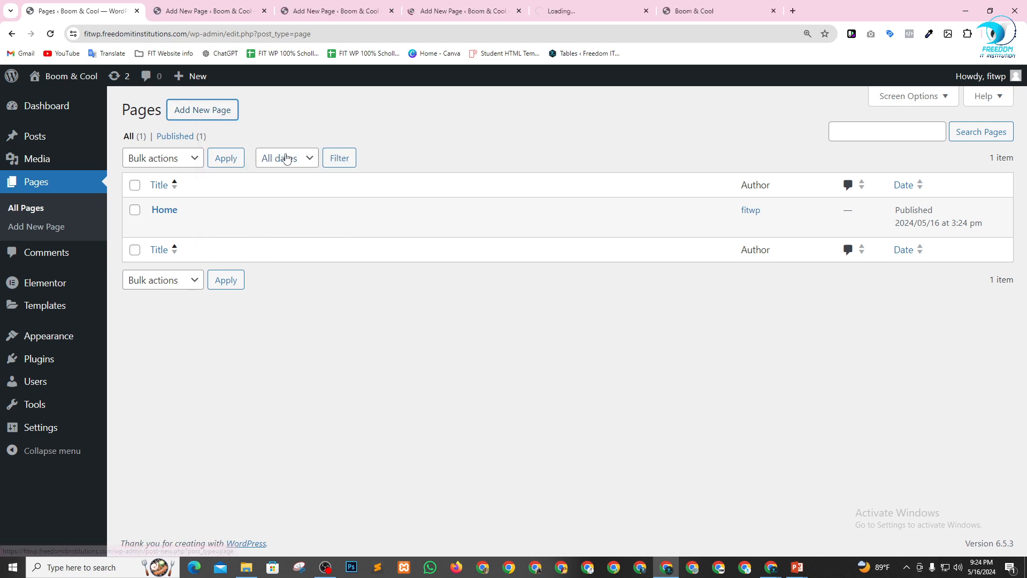
{"action": "left_click", "coordinate": [194, 5]}
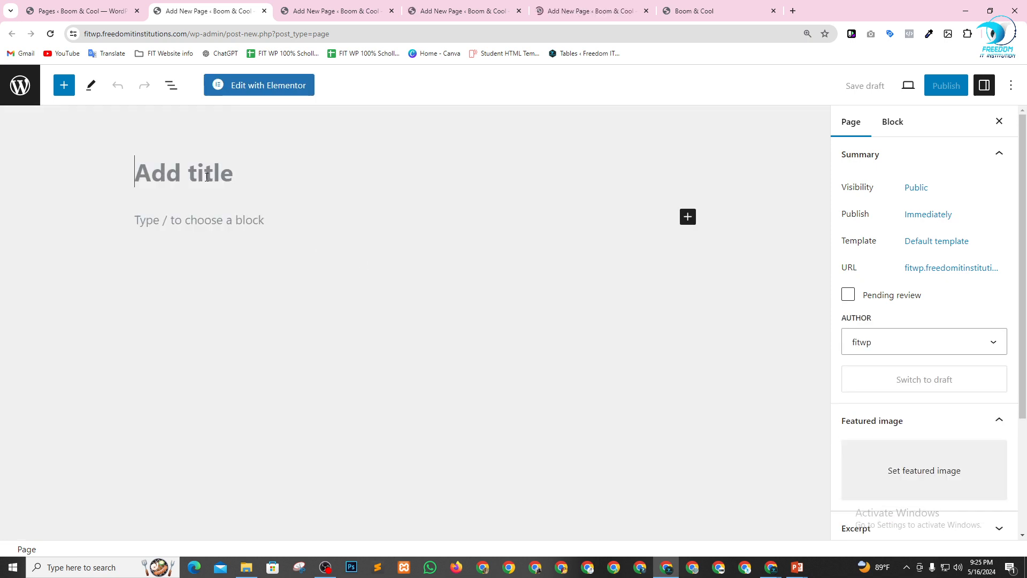
Title the new page About Us and publish it.
{"action": "type", "text": "A"}
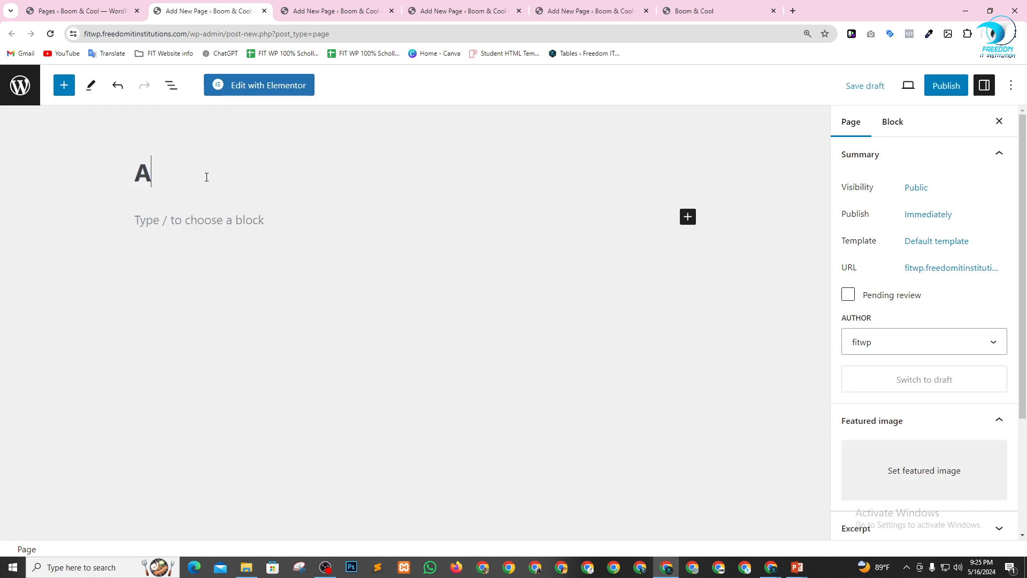
{"action": "type", "text": "bout Us"}
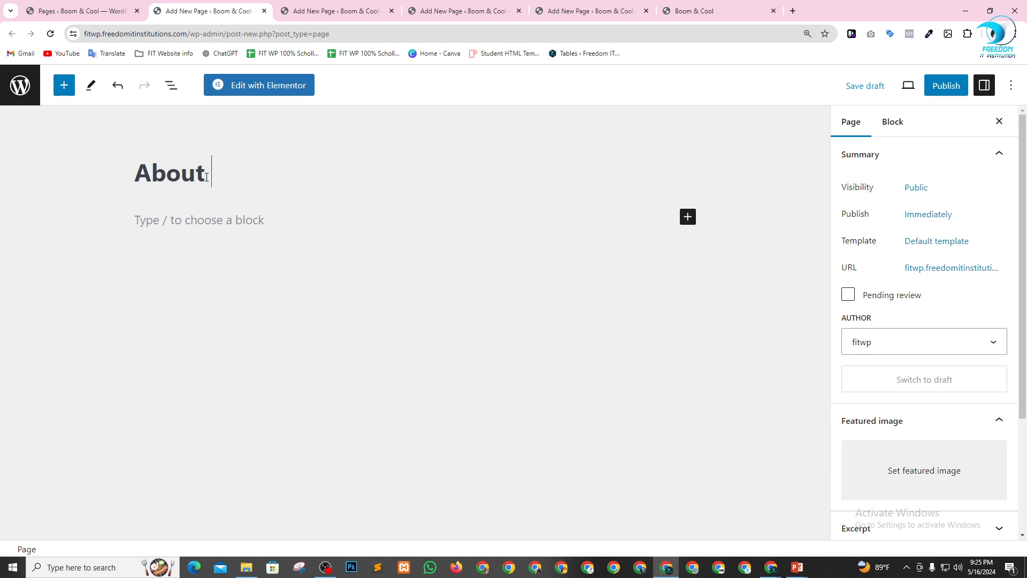
{"action": "left_click", "coordinate": [946, 85]}
{"action": "left_click", "coordinate": [887, 85]}
Title the page in the second new-page editor Services and publish it.
{"action": "left_click", "coordinate": [313, 7]}
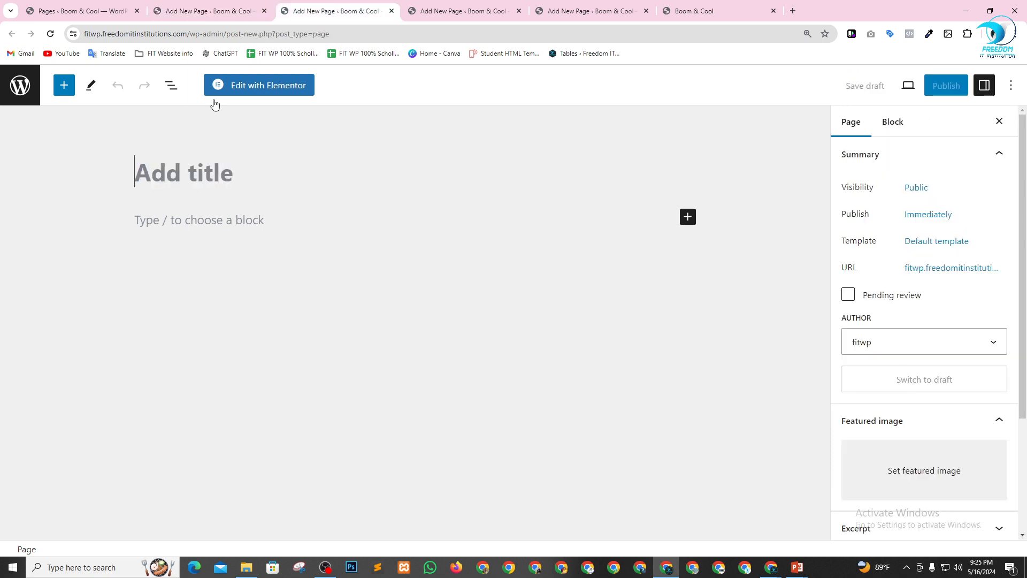
{"action": "left_click", "coordinate": [202, 166]}
{"action": "type", "text": "Servi"}
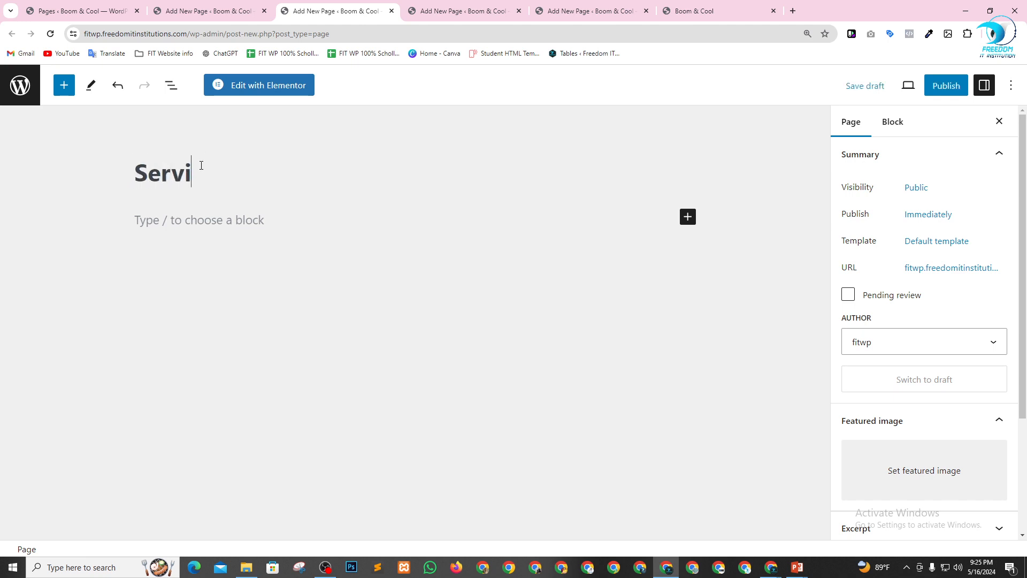
{"action": "type", "text": "ces"}
{"action": "left_click", "coordinate": [948, 91]}
{"action": "left_click", "coordinate": [915, 87]}
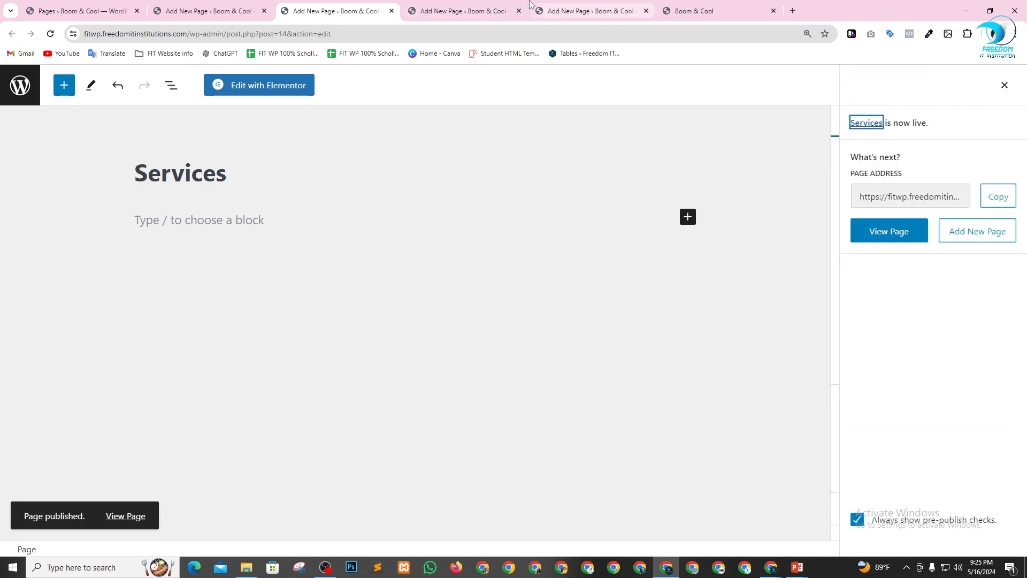
Title the page in the third new-page editor Blog and publish it.
{"action": "left_click", "coordinate": [503, 10]}
{"action": "type", "text": "Blog"}
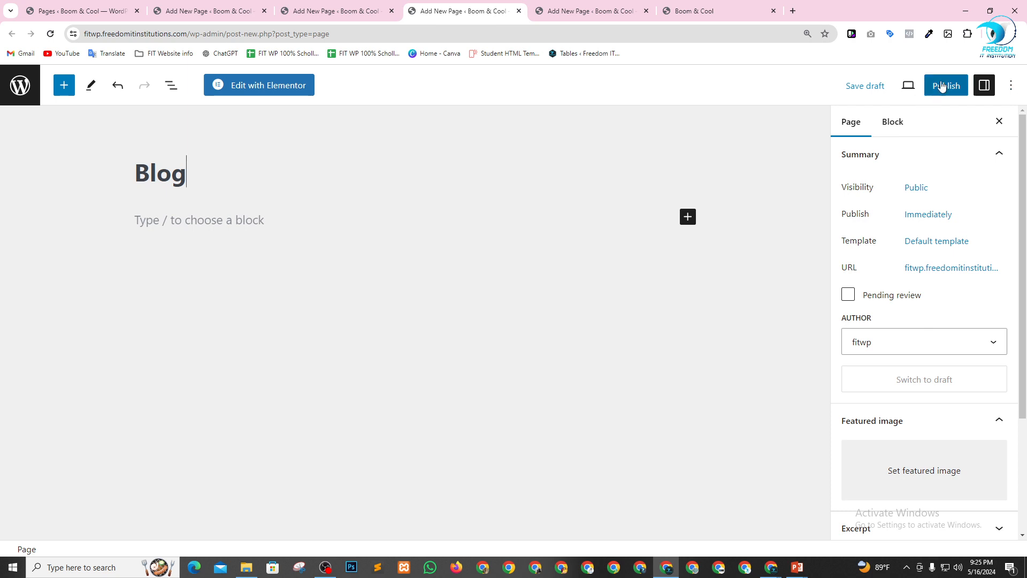
{"action": "left_click", "coordinate": [909, 85]}
{"action": "left_click", "coordinate": [946, 85]}
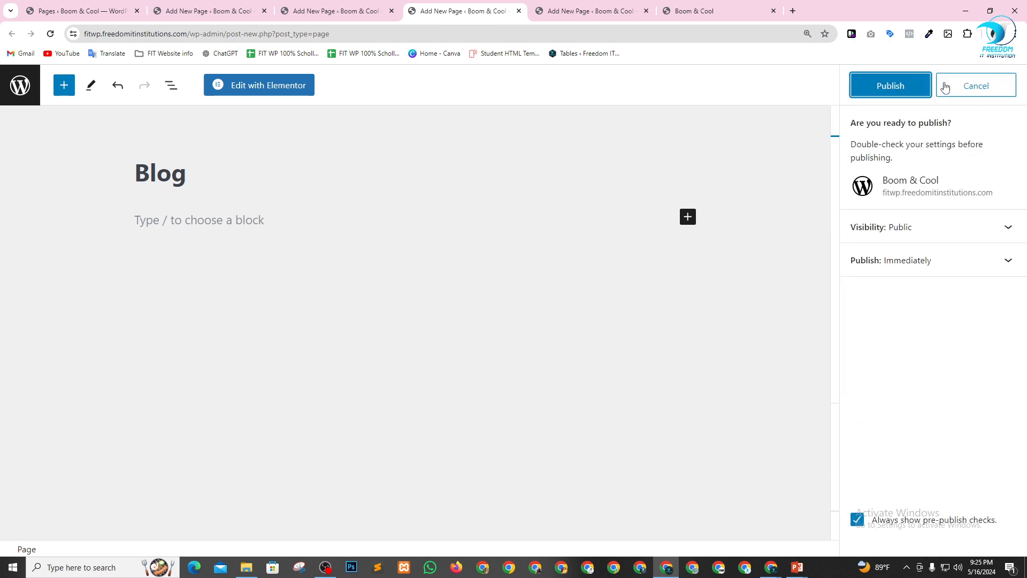
{"action": "left_click", "coordinate": [910, 87]}
Title the page in the fourth new-page editor Contact and publish it.
{"action": "left_click", "coordinate": [601, 6]}
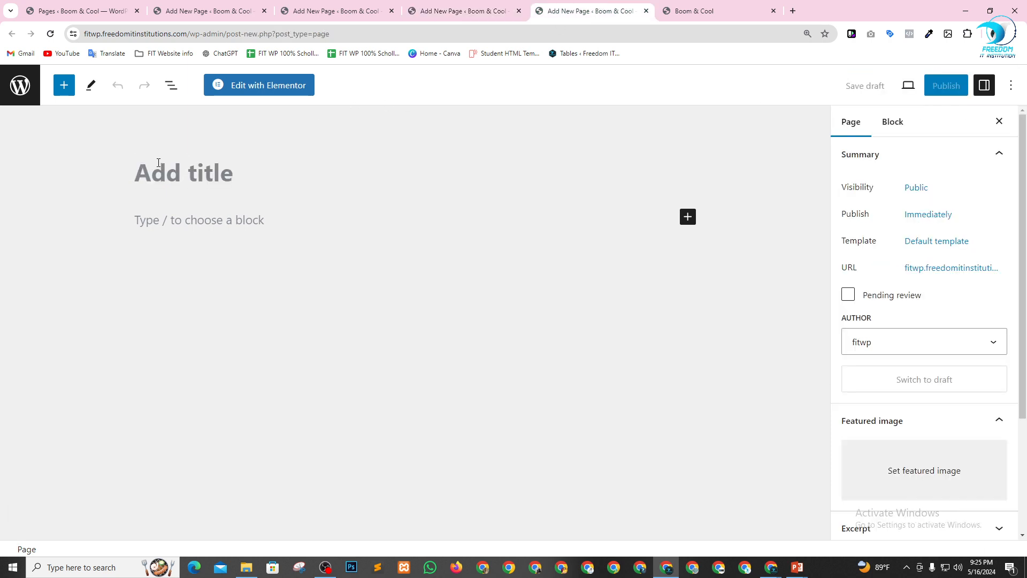
{"action": "type", "text": "Contact"}
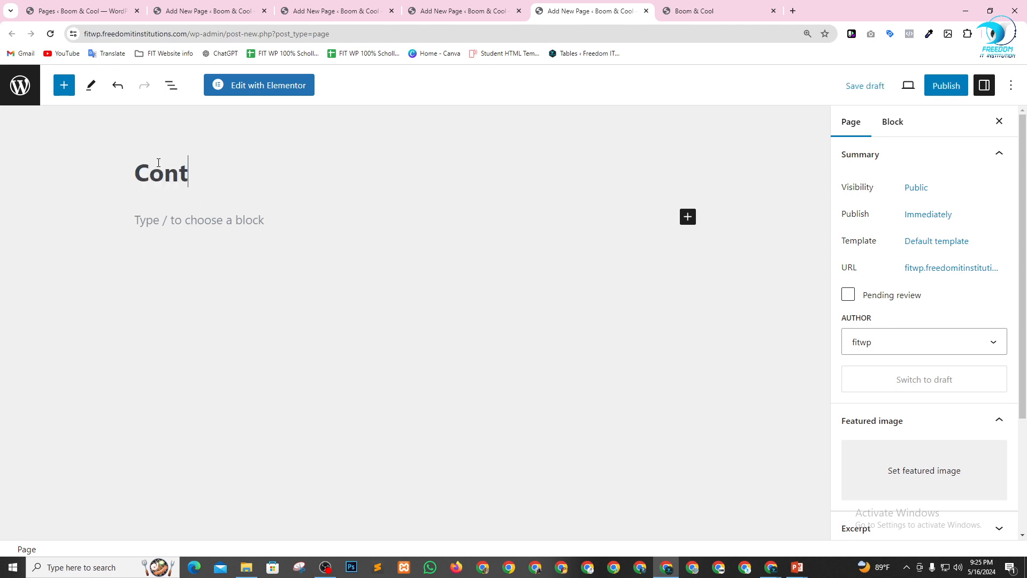
{"action": "left_click", "coordinate": [946, 85]}
{"action": "left_click", "coordinate": [917, 87]}
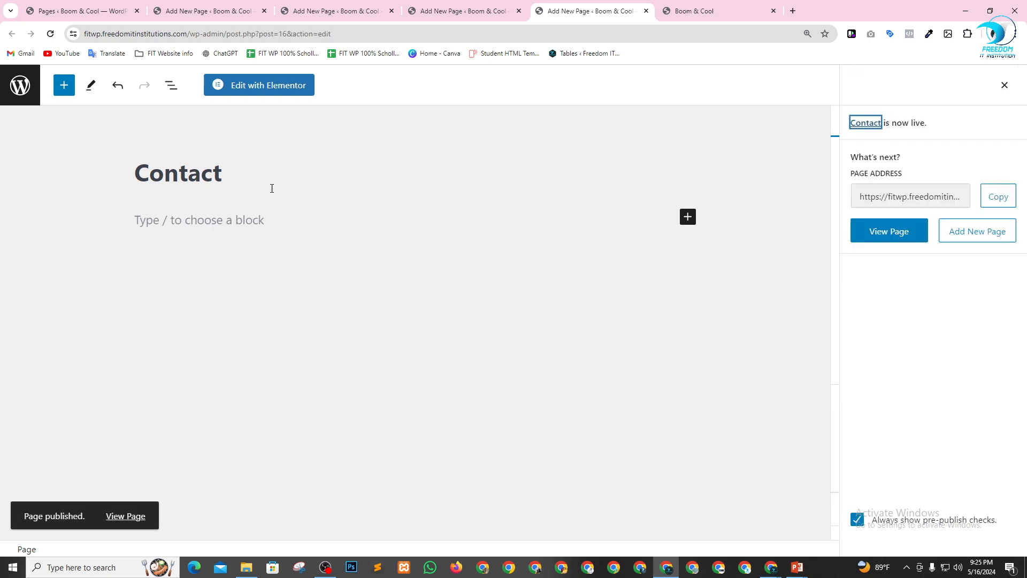
Close the four page editor tabs and reopen the list of all pages from the dashboard.
{"action": "left_click", "coordinate": [195, 10]}
{"action": "left_click", "coordinate": [263, 11]}
{"action": "left_click", "coordinate": [262, 13]}
{"action": "left_click", "coordinate": [262, 13]}
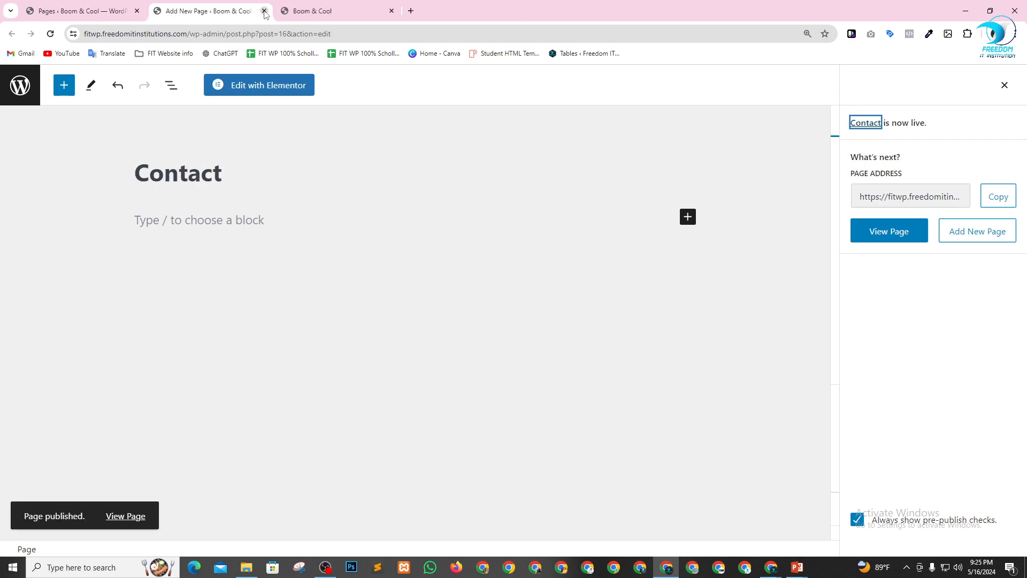
{"action": "left_click", "coordinate": [262, 13]}
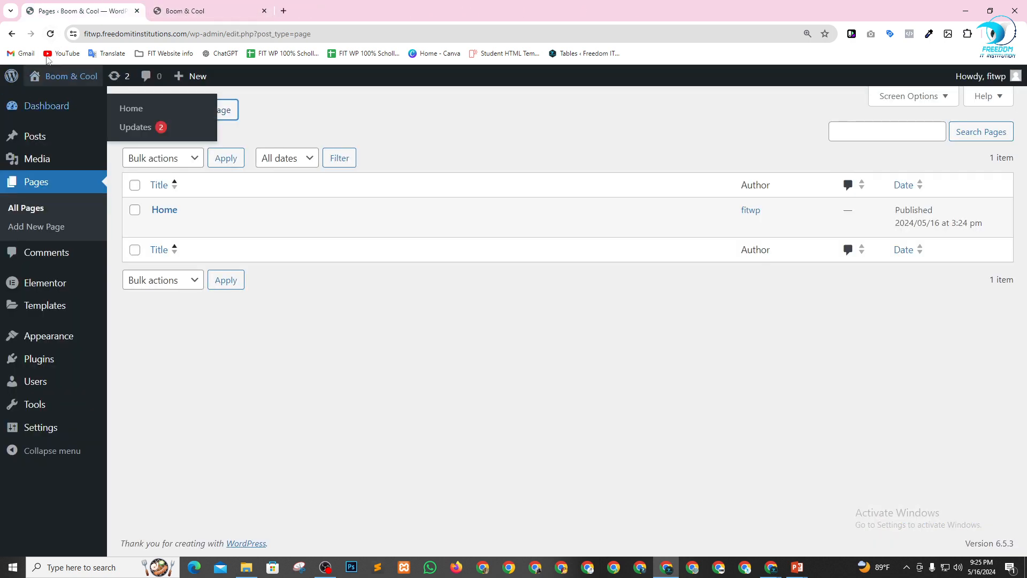
{"action": "left_click", "coordinate": [42, 106]}
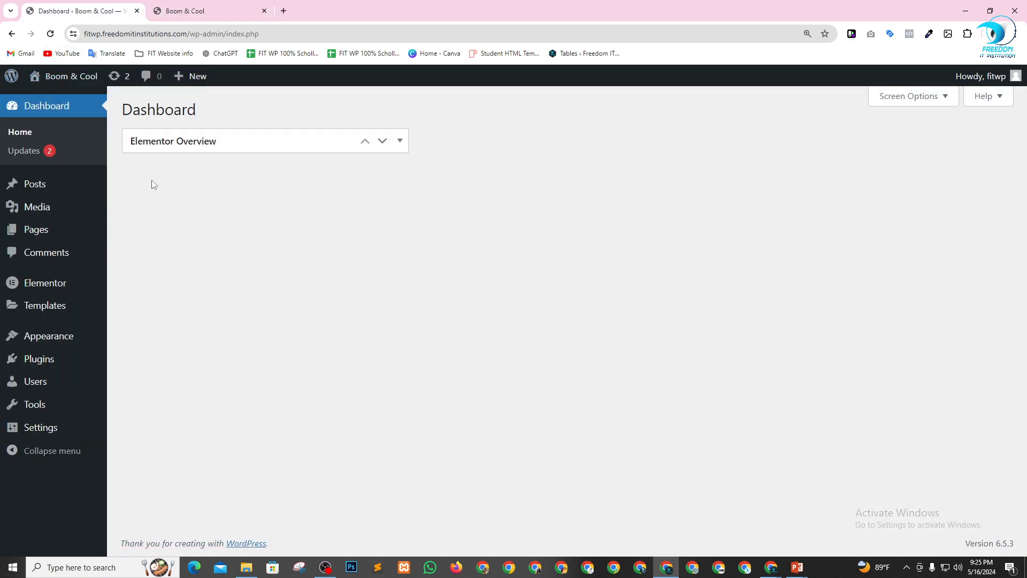
{"action": "mouse_move", "coordinate": [32, 240]}
{"action": "left_click", "coordinate": [140, 232]}
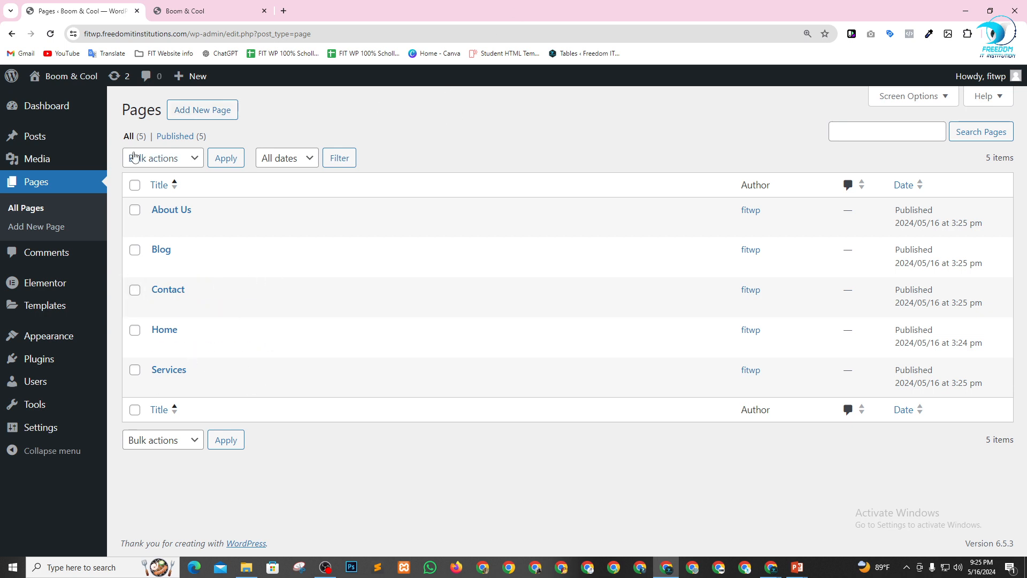
In the Reading settings, use a static page with Home as homepage and Blog as posts page, save, and return to the pages list.
{"action": "mouse_move", "coordinate": [42, 433]}
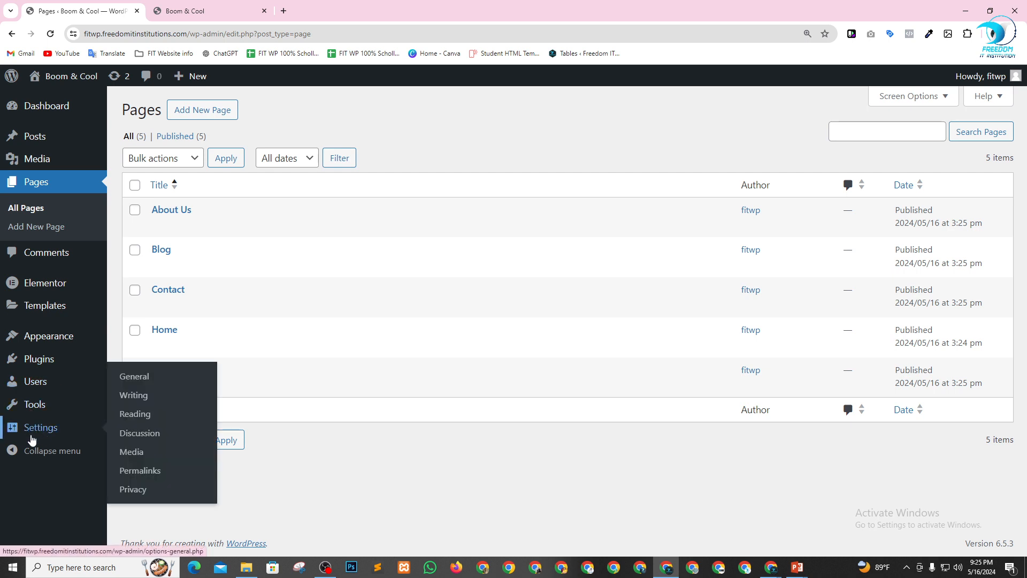
{"action": "left_click", "coordinate": [139, 423]}
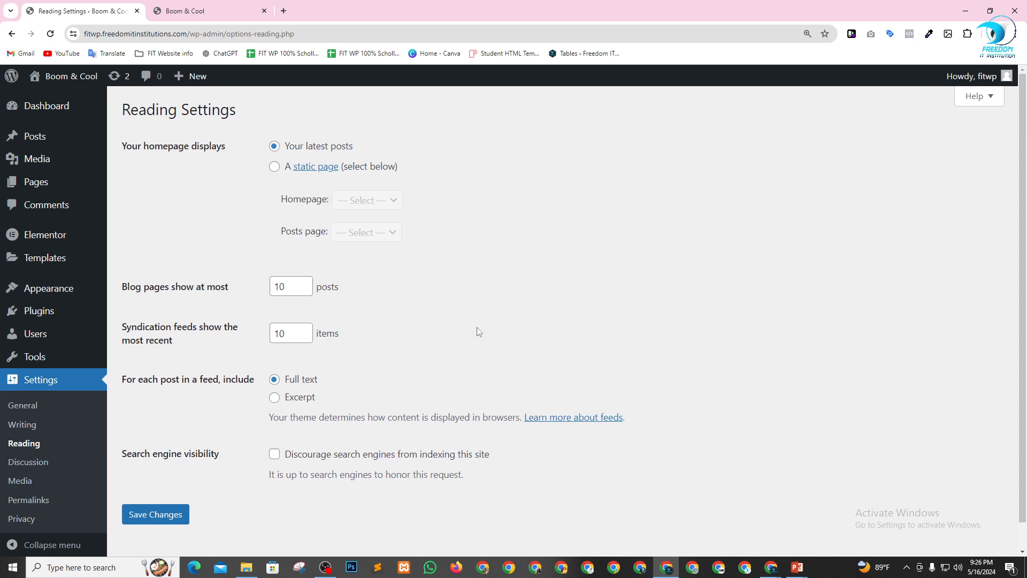
{"action": "left_click", "coordinate": [275, 166]}
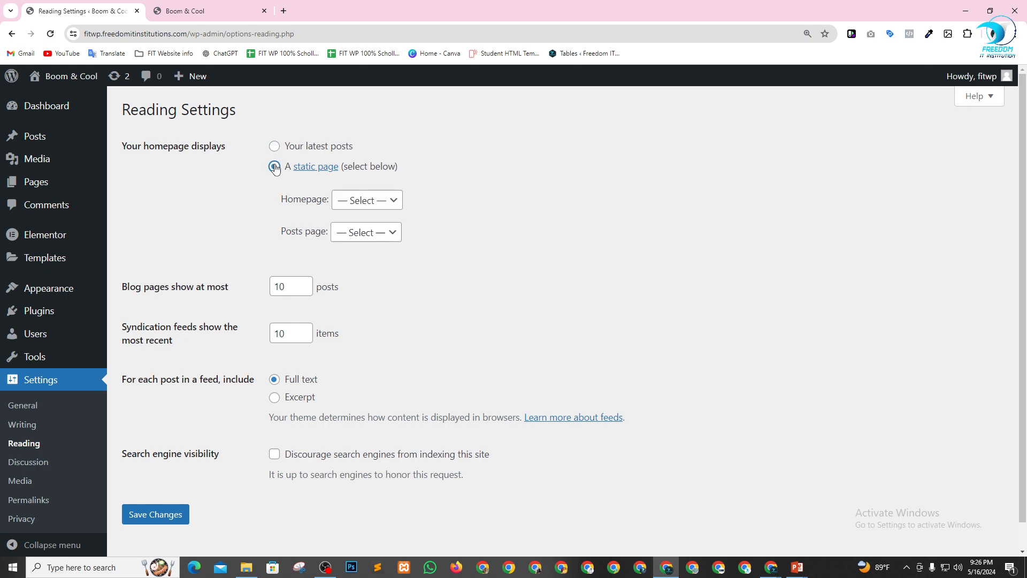
{"action": "left_click", "coordinate": [352, 207]}
{"action": "left_click", "coordinate": [351, 270]}
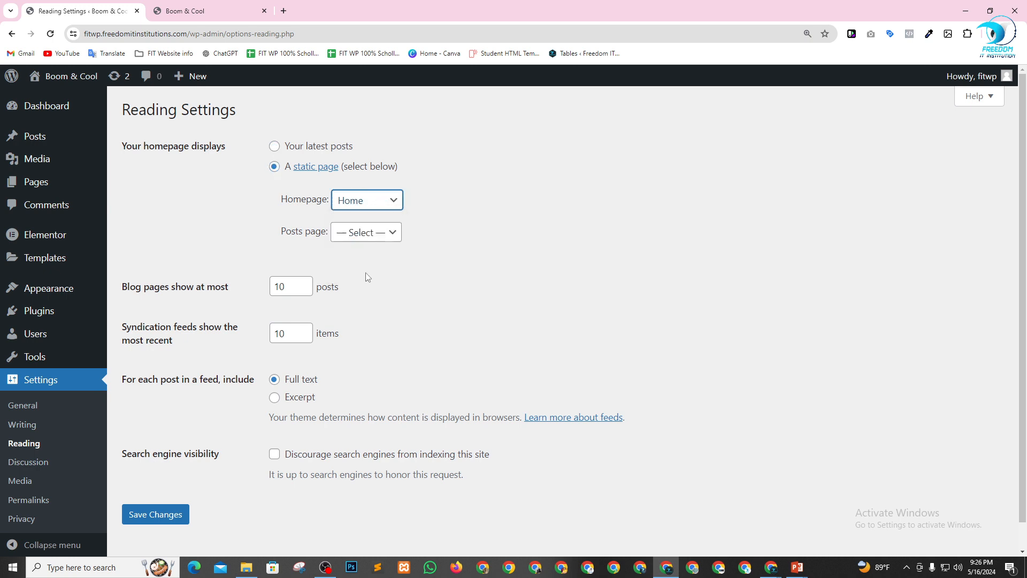
{"action": "left_click", "coordinate": [370, 233]}
{"action": "left_click", "coordinate": [368, 276]}
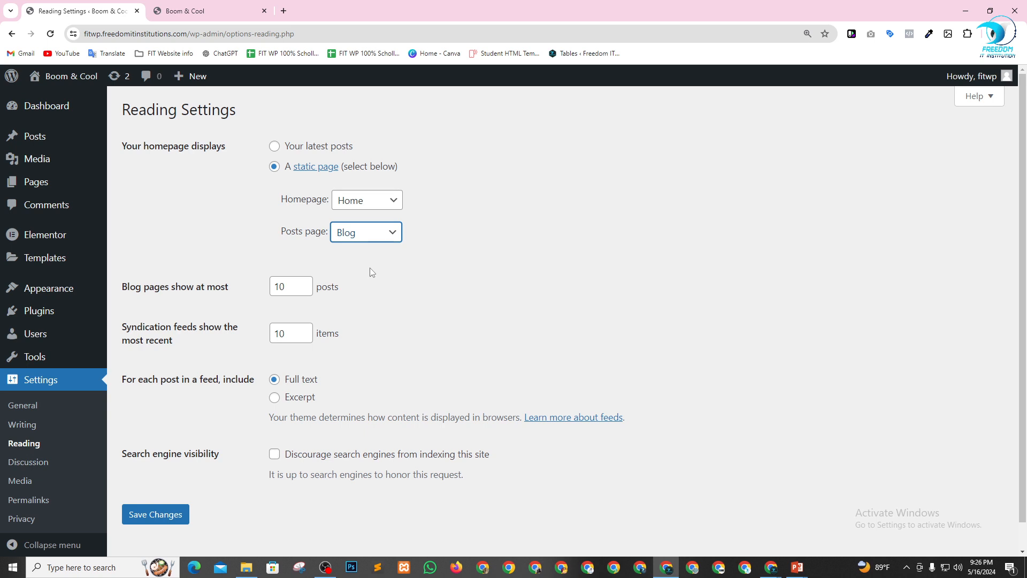
{"action": "left_click", "coordinate": [144, 513]}
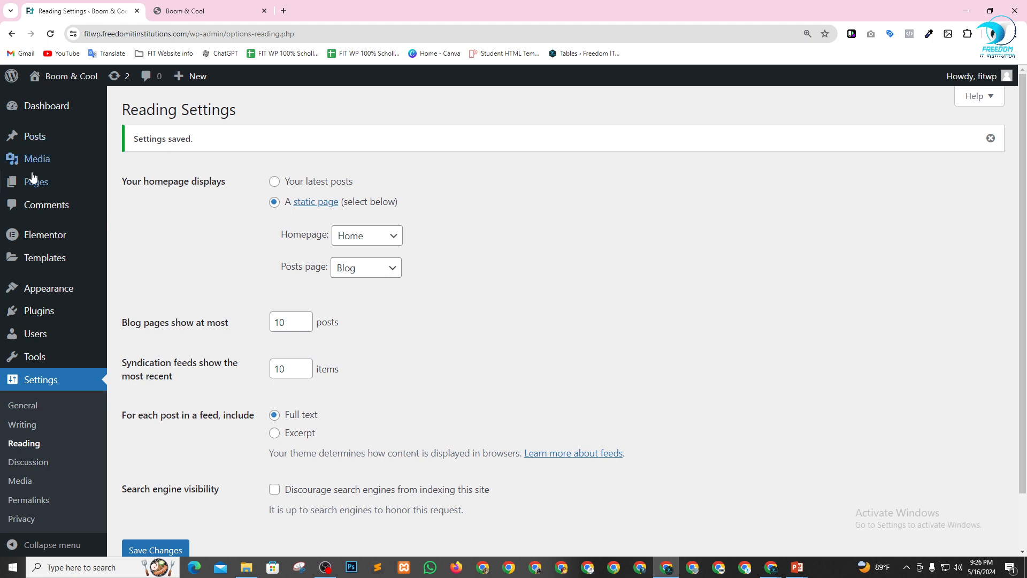
{"action": "mouse_move", "coordinate": [88, 188]}
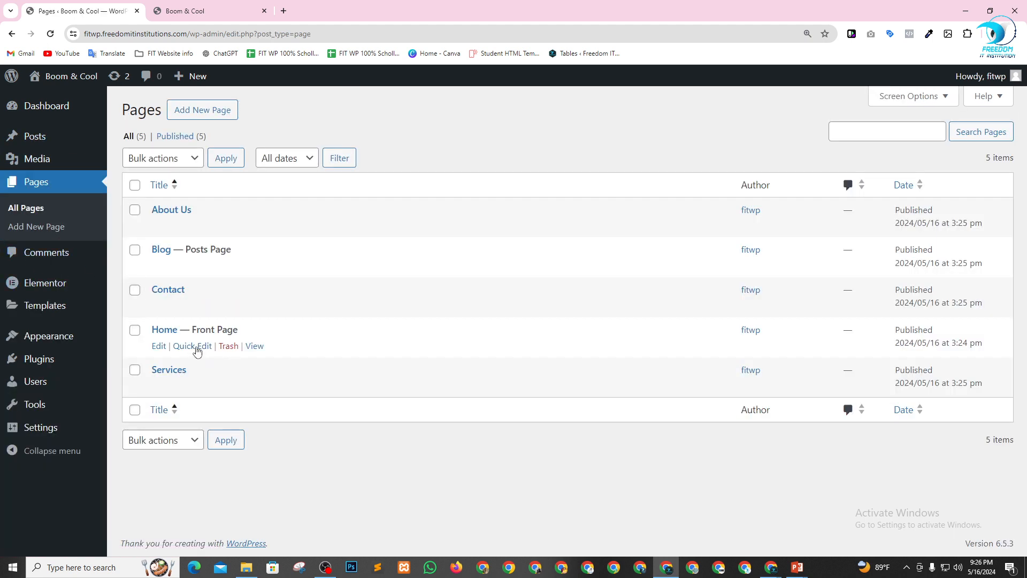
Create a navigation menu named Main Menu with Header as its display location.
{"action": "mouse_move", "coordinate": [51, 340]}
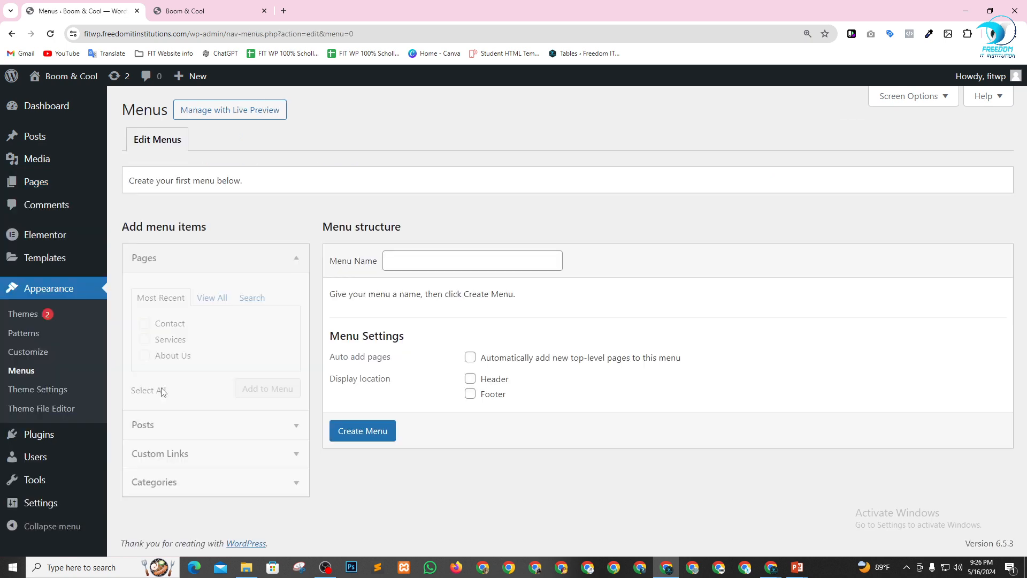
{"action": "left_click", "coordinate": [460, 262]}
{"action": "left_click", "coordinate": [474, 289]}
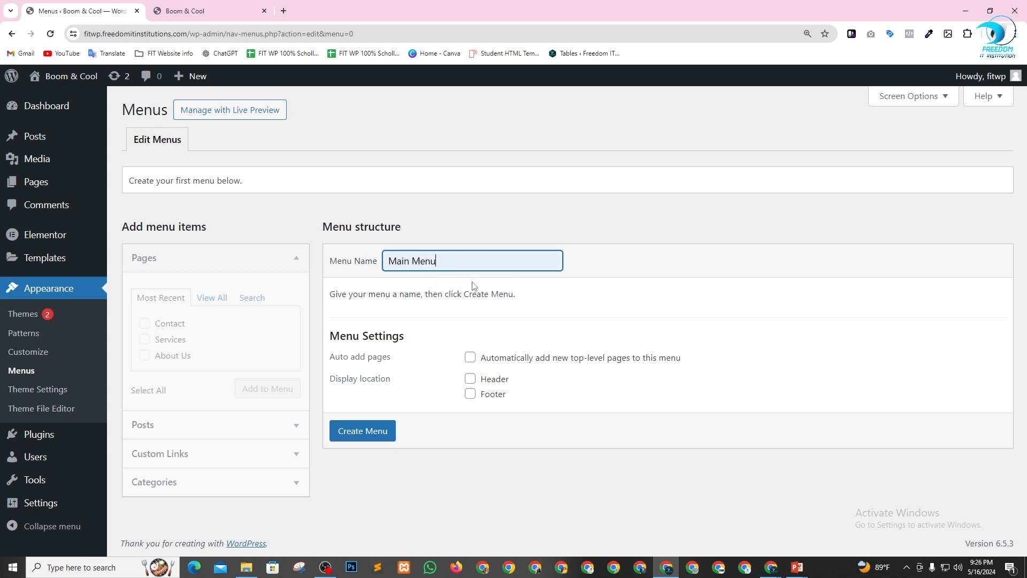
{"action": "left_click", "coordinate": [470, 379]}
{"action": "left_click", "coordinate": [384, 430]}
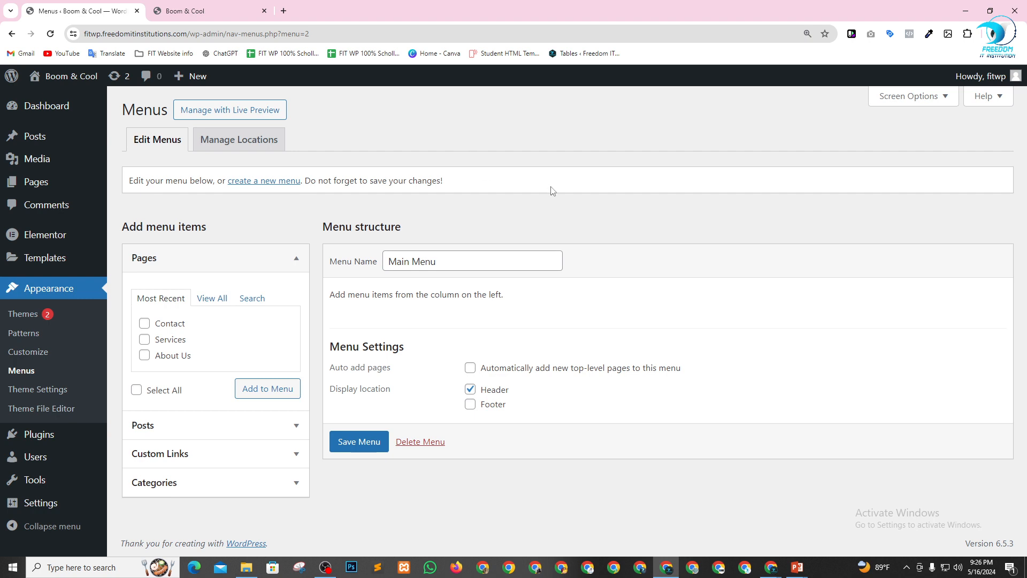
Add the Home, Blog, About Us, Contact and Services pages to Main Menu.
{"action": "left_click", "coordinate": [221, 304]}
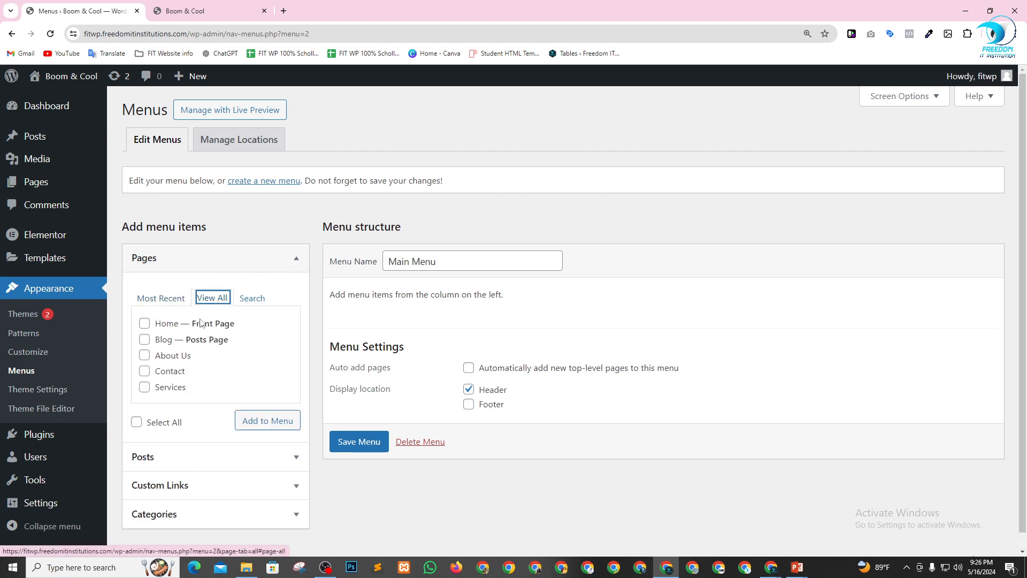
{"action": "left_click", "coordinate": [144, 323]}
{"action": "left_click", "coordinate": [144, 355]}
{"action": "left_click", "coordinate": [144, 339]}
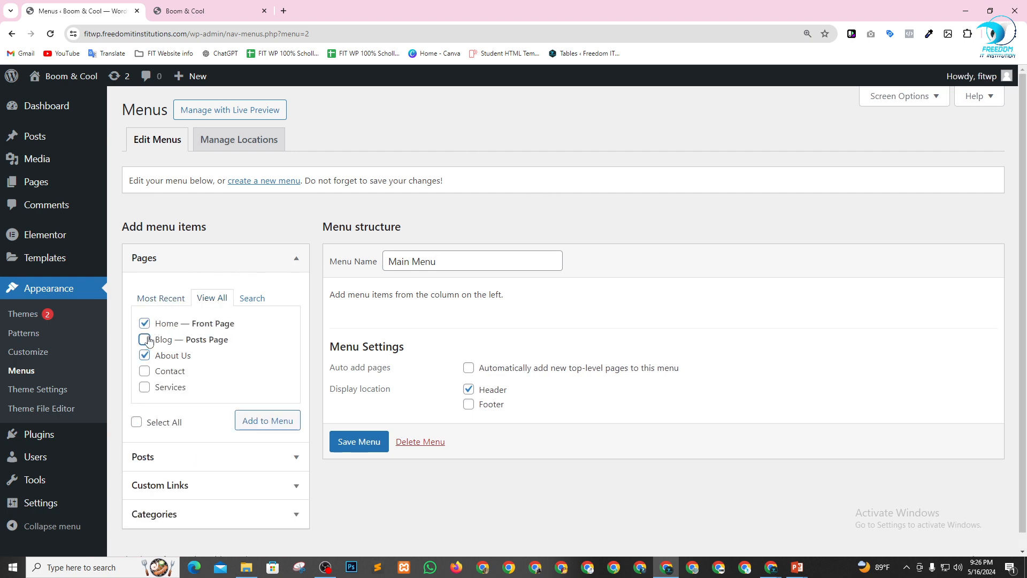
{"action": "left_click", "coordinate": [144, 371]}
{"action": "left_click", "coordinate": [144, 386]}
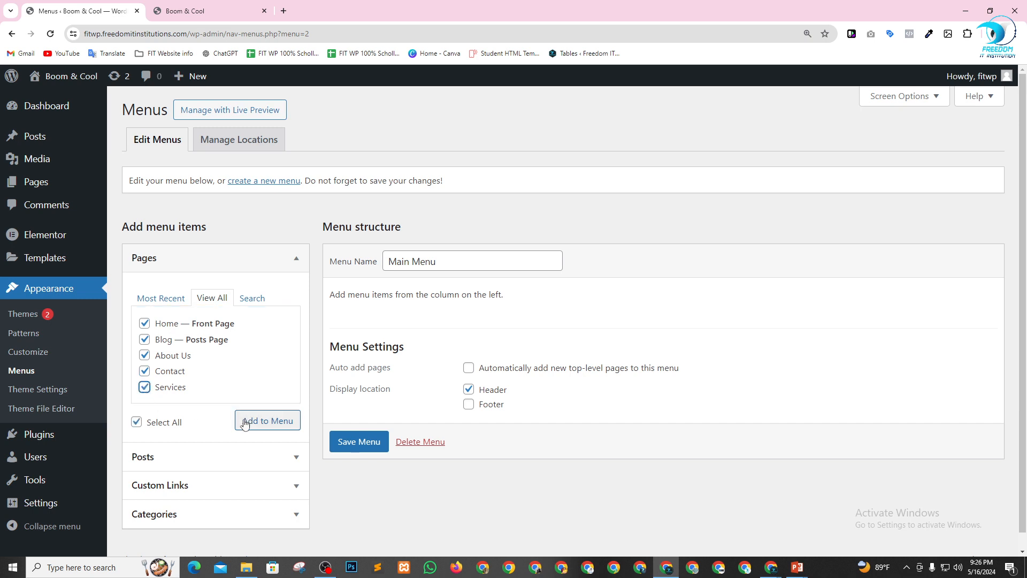
{"action": "left_click", "coordinate": [252, 420]}
Reorder the menu items to Home, About Us, Services, Blog, Contact and save the menu.
{"action": "scroll", "coordinate": [645, 301], "scroll_direction": "down", "scroll_amount": 1}
{"action": "scroll", "coordinate": [645, 302], "scroll_direction": "down", "scroll_amount": 2}
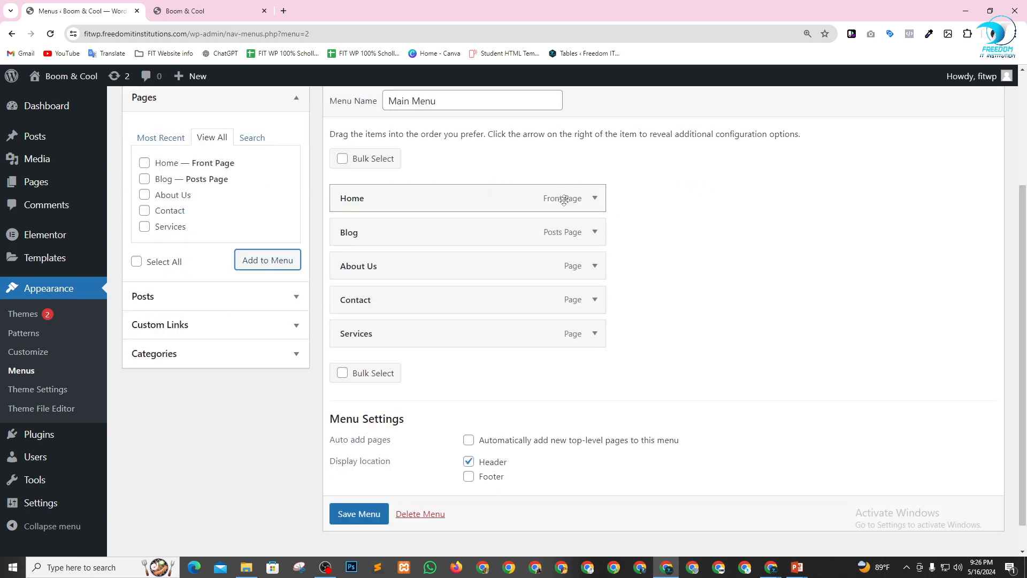
{"action": "left_click_drag", "start_coordinate": [397, 249], "coordinate": [401, 307]}
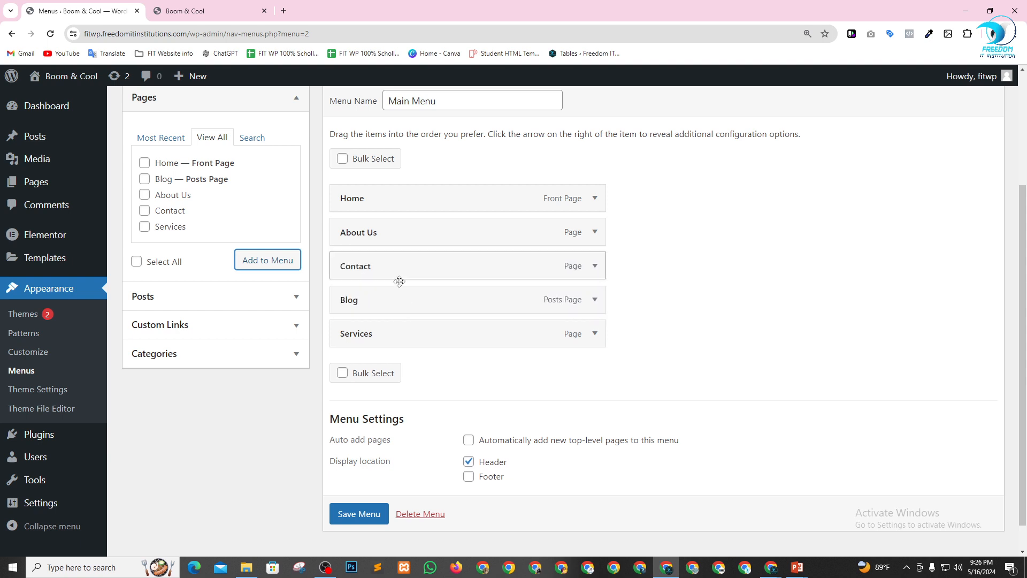
{"action": "mouse_move", "coordinate": [399, 273]}
{"action": "left_mouse_down"}
{"action": "mouse_move", "coordinate": [399, 338]}
{"action": "mouse_move", "coordinate": [399, 268]}
{"action": "left_mouse_up"}
{"action": "scroll", "coordinate": [364, 506], "scroll_direction": "down", "scroll_amount": 1}
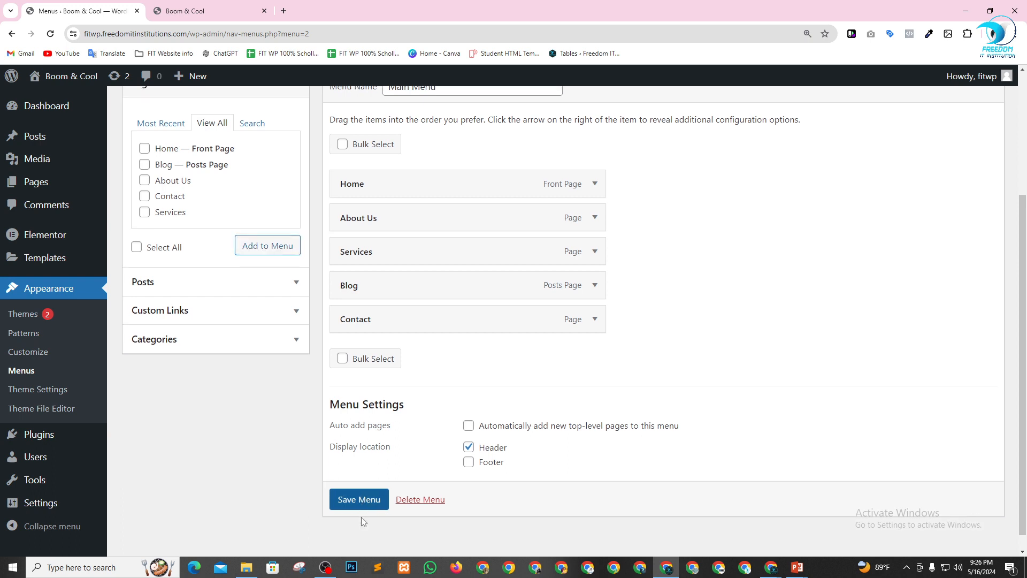
{"action": "left_click", "coordinate": [345, 503]}
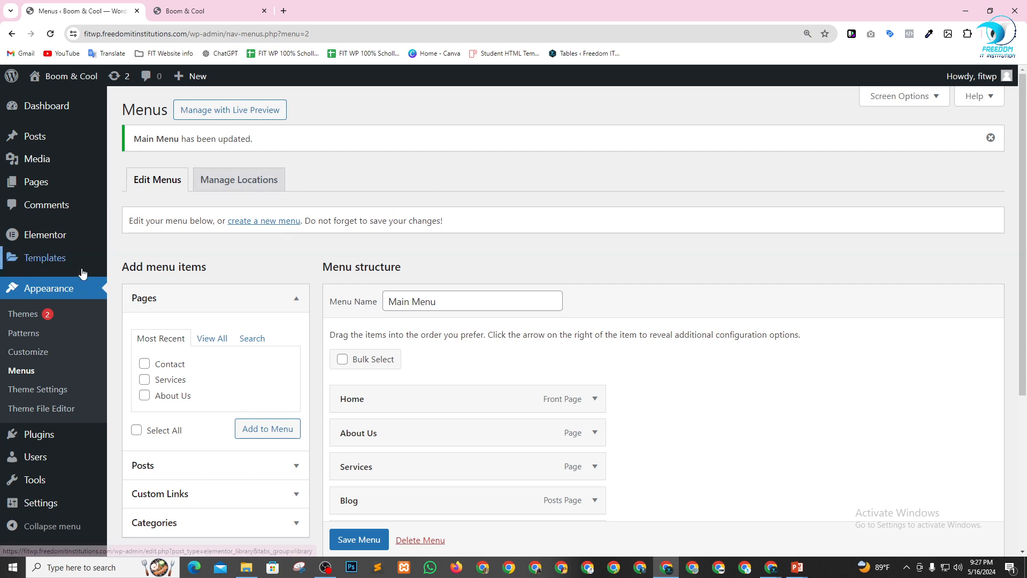
Open Elementor's Saved Templates list.
{"action": "mouse_move", "coordinate": [82, 273]}
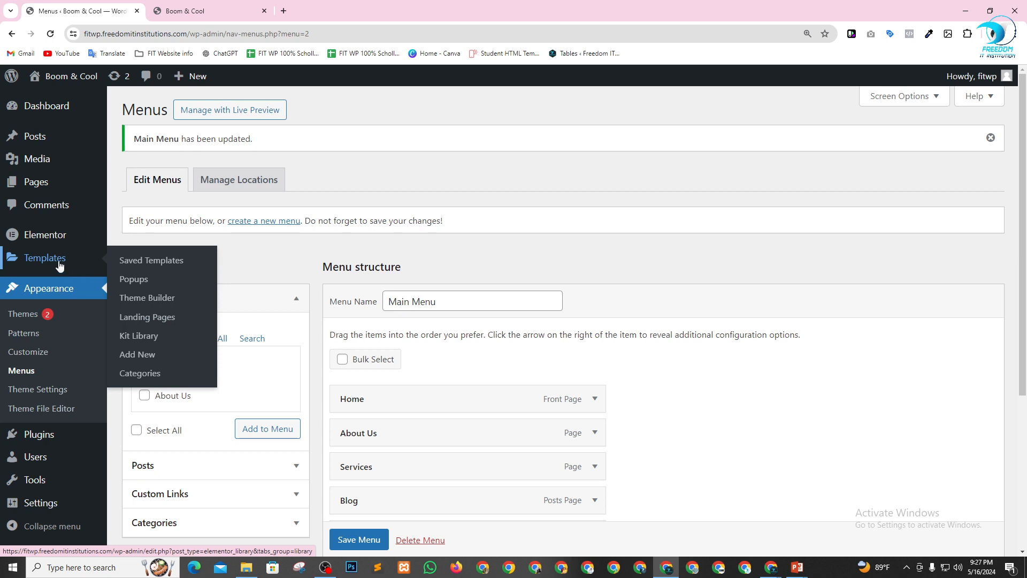
{"action": "mouse_move", "coordinate": [41, 238]}
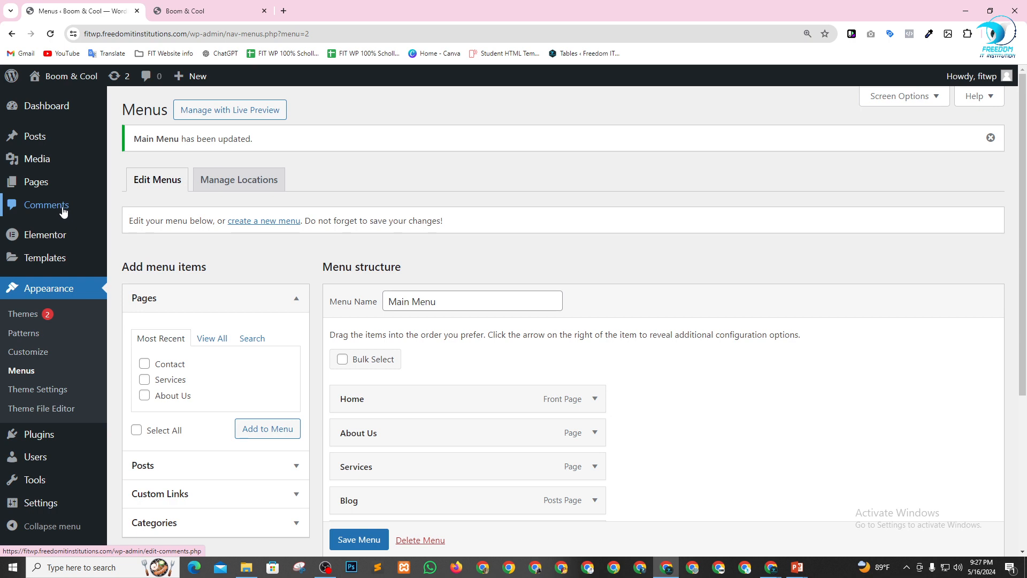
{"action": "mouse_move", "coordinate": [27, 257]}
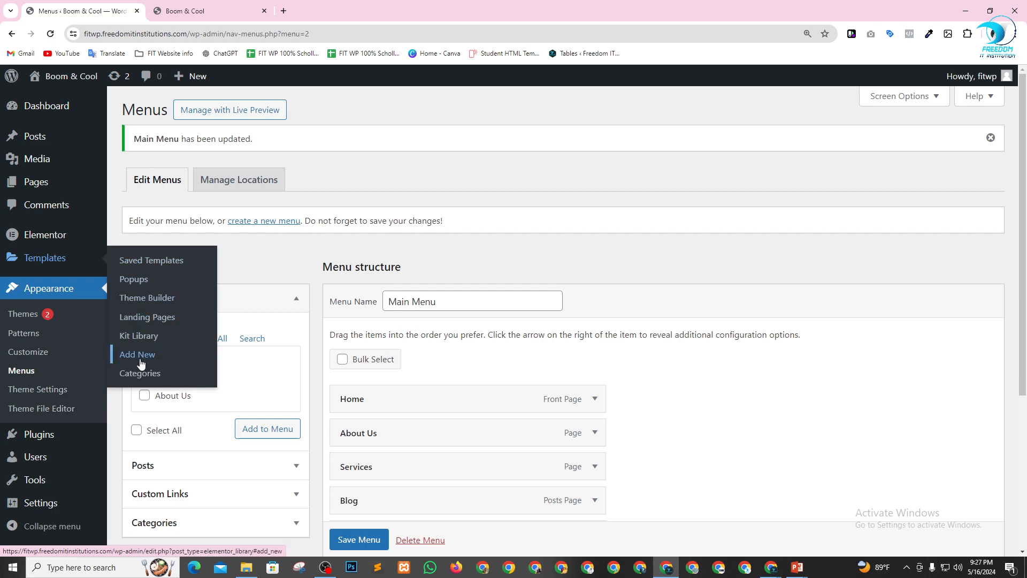
{"action": "left_click", "coordinate": [151, 263]}
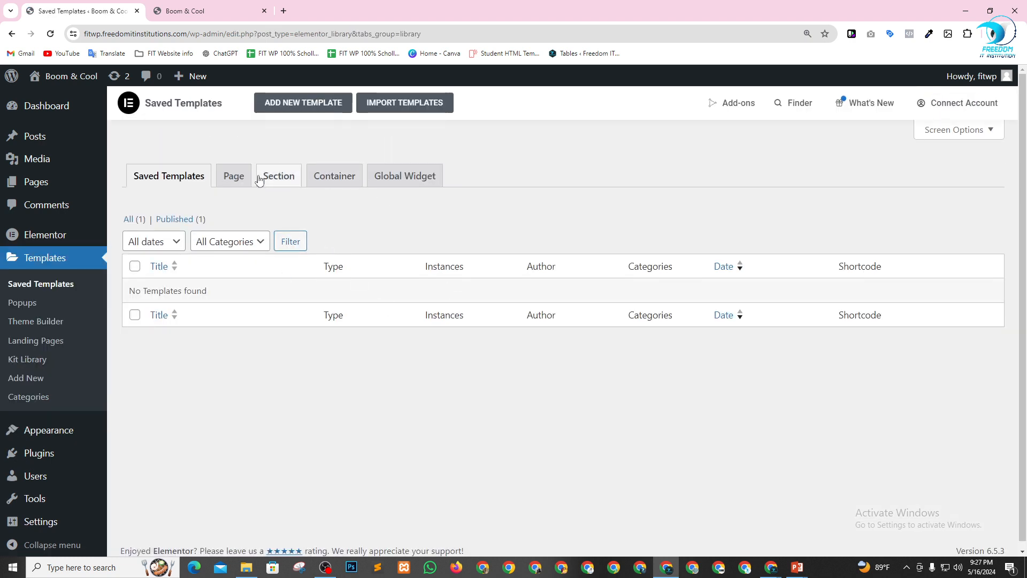
Look through the Page, Section, Container and Global Widget categories of the saved templates.
{"action": "left_click", "coordinate": [233, 177]}
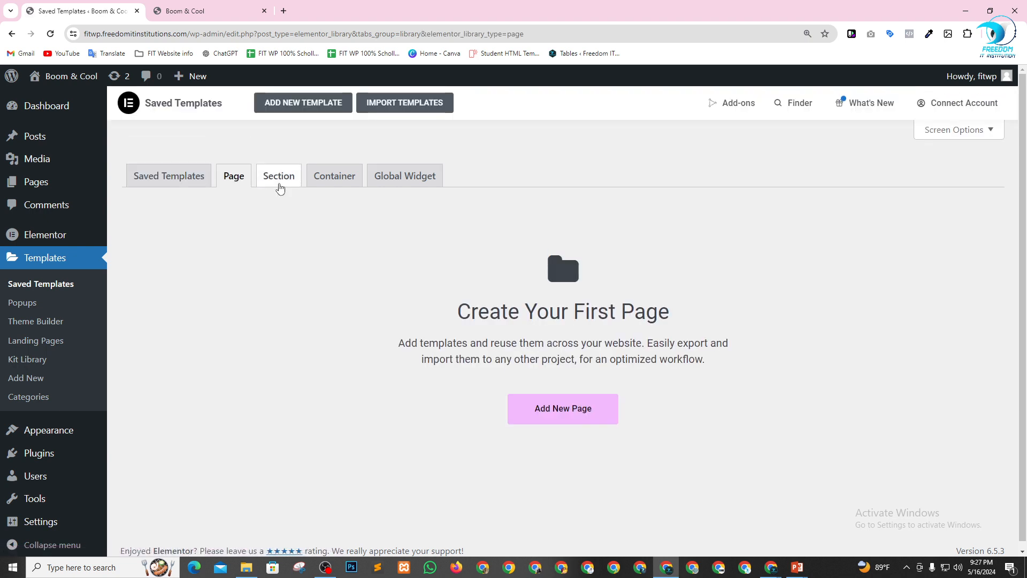
{"action": "left_click", "coordinate": [278, 185]}
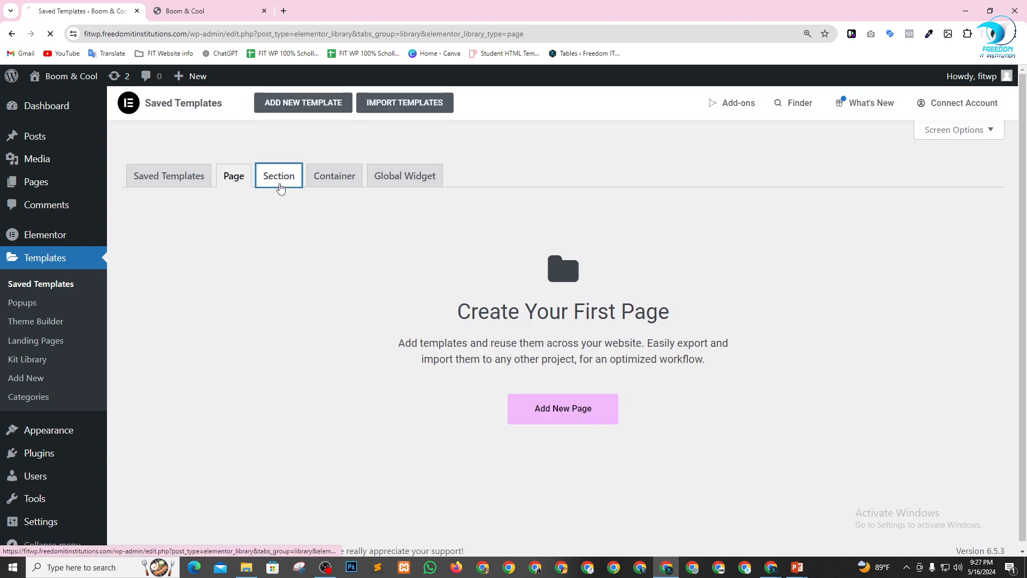
{"action": "left_click", "coordinate": [348, 181]}
{"action": "left_click", "coordinate": [397, 181]}
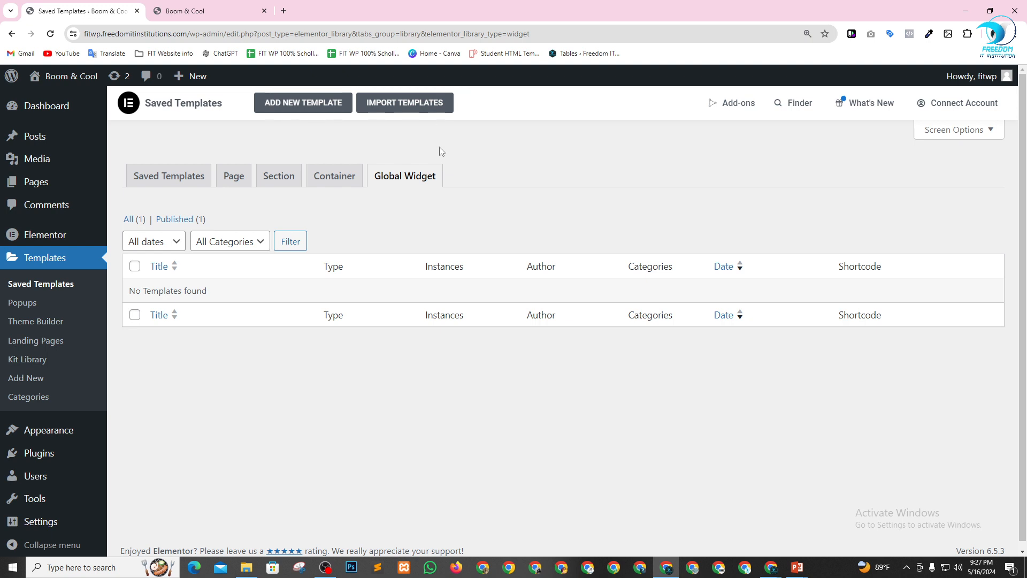
{"action": "right_click", "coordinate": [288, 104]}
{"action": "left_click", "coordinate": [291, 108]}
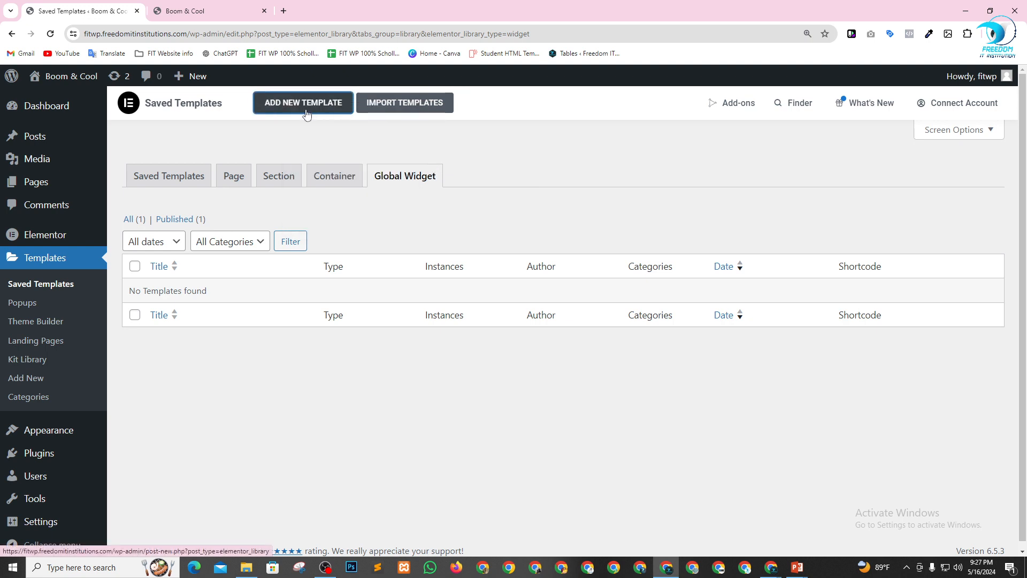
{"action": "left_click", "coordinate": [214, 11]}
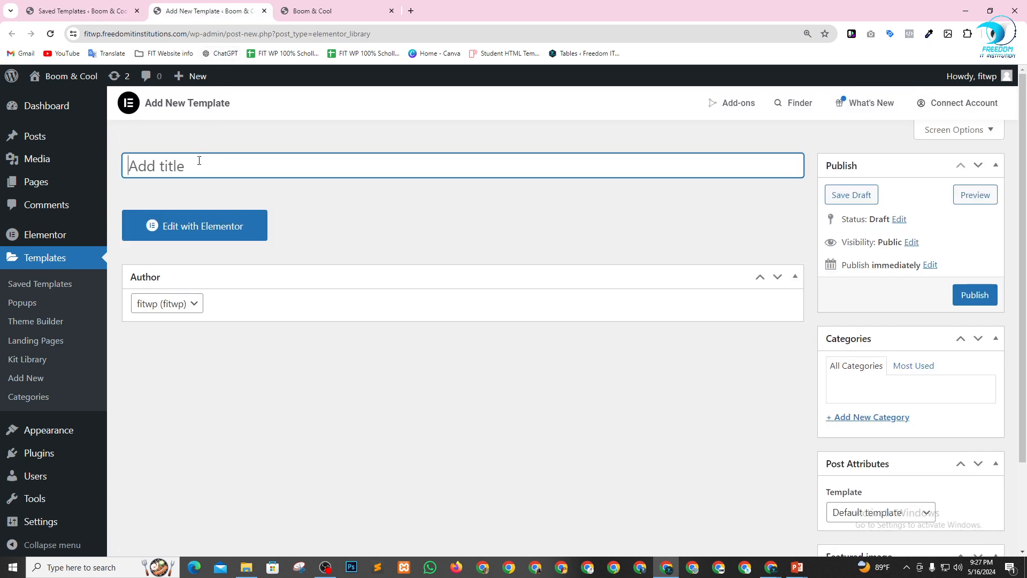
{"action": "type", "text": "H"}
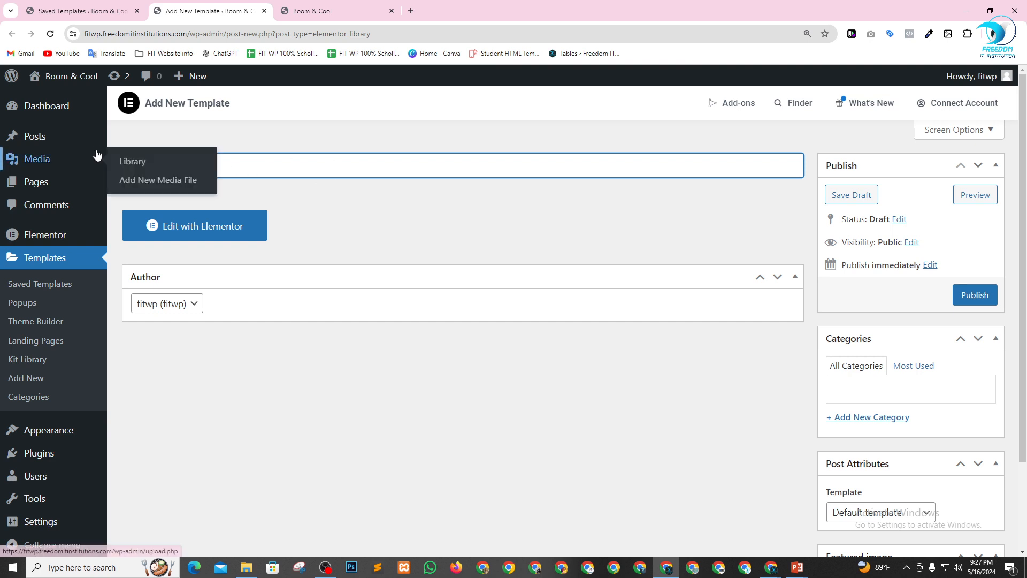
{"action": "key", "text": "ctrl+a"}
{"action": "key", "text": "BackSpace"}
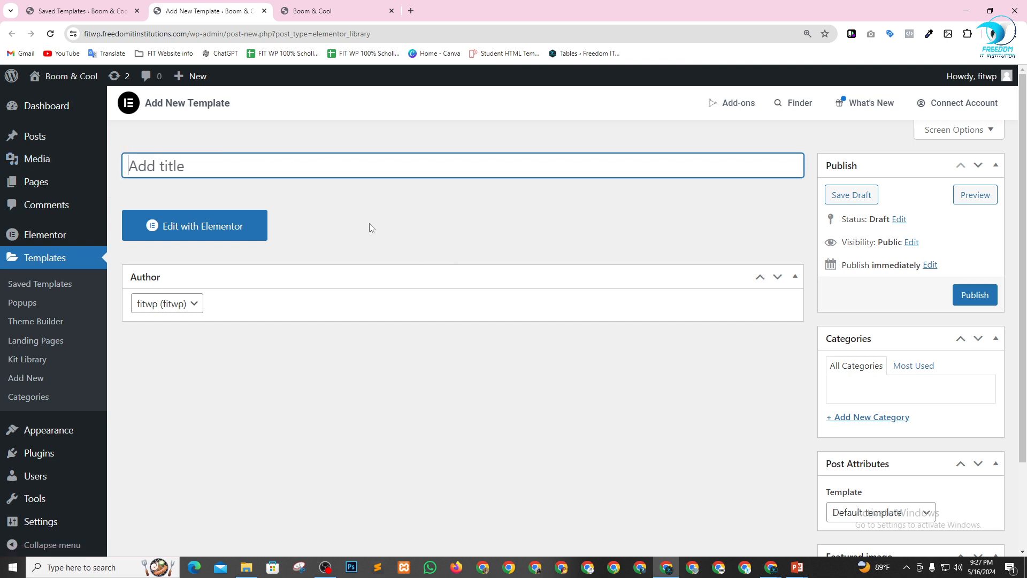
{"action": "left_click", "coordinate": [35, 285]}
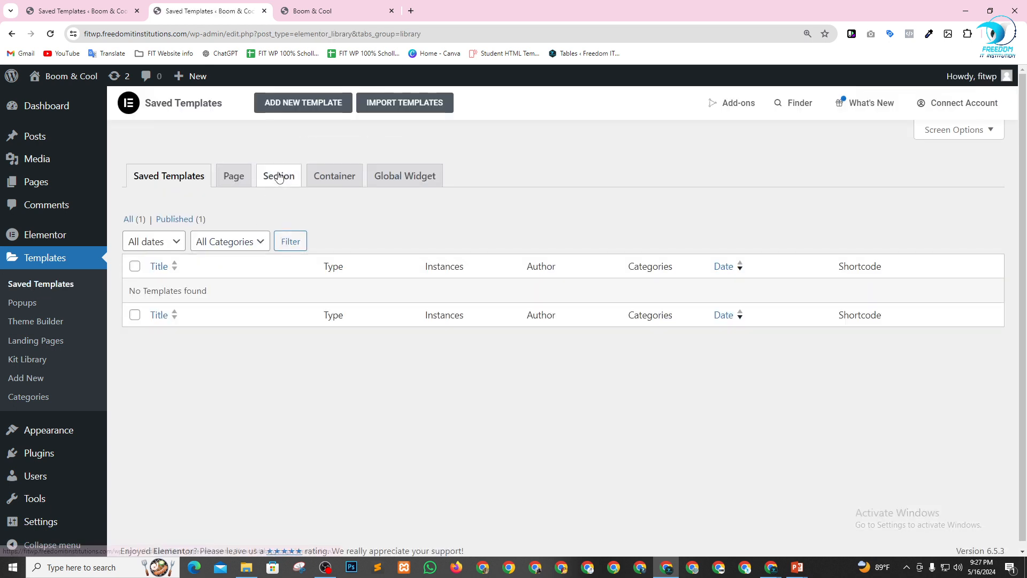
Create a new Elementor template of type Header named Boom Header from the Section templates page.
{"action": "left_click", "coordinate": [278, 177]}
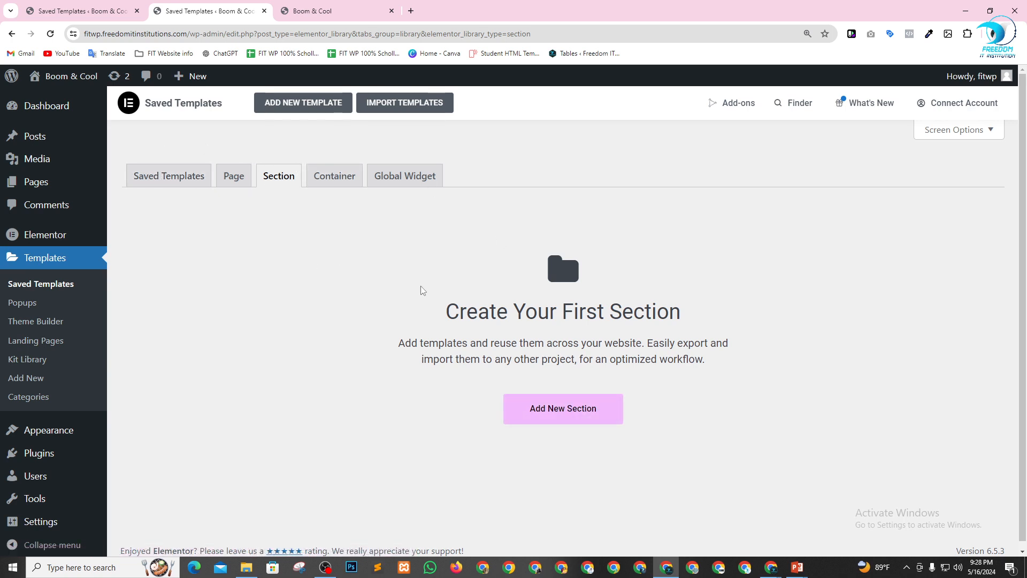
{"action": "left_click", "coordinate": [566, 416]}
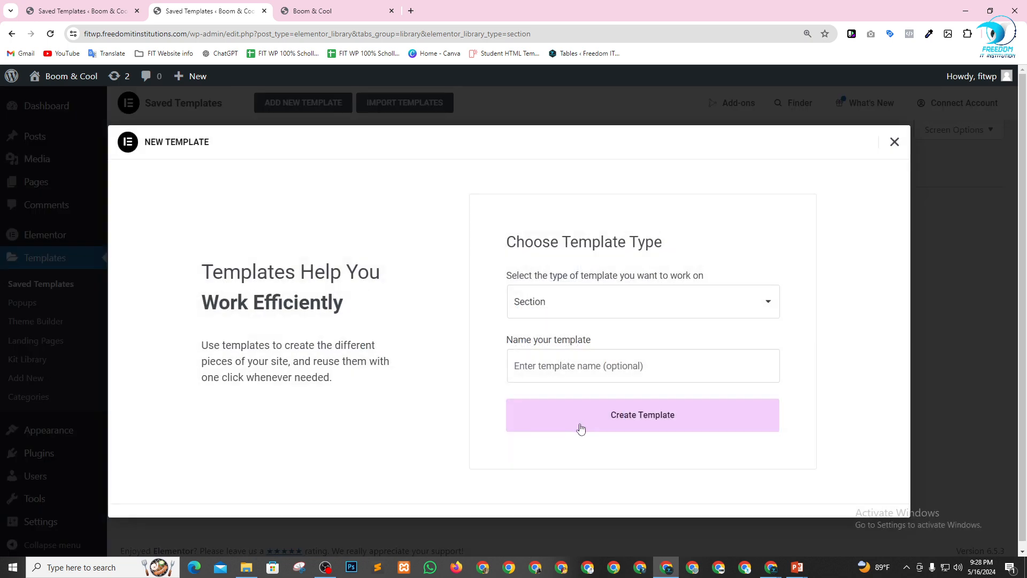
{"action": "left_click", "coordinate": [610, 302]}
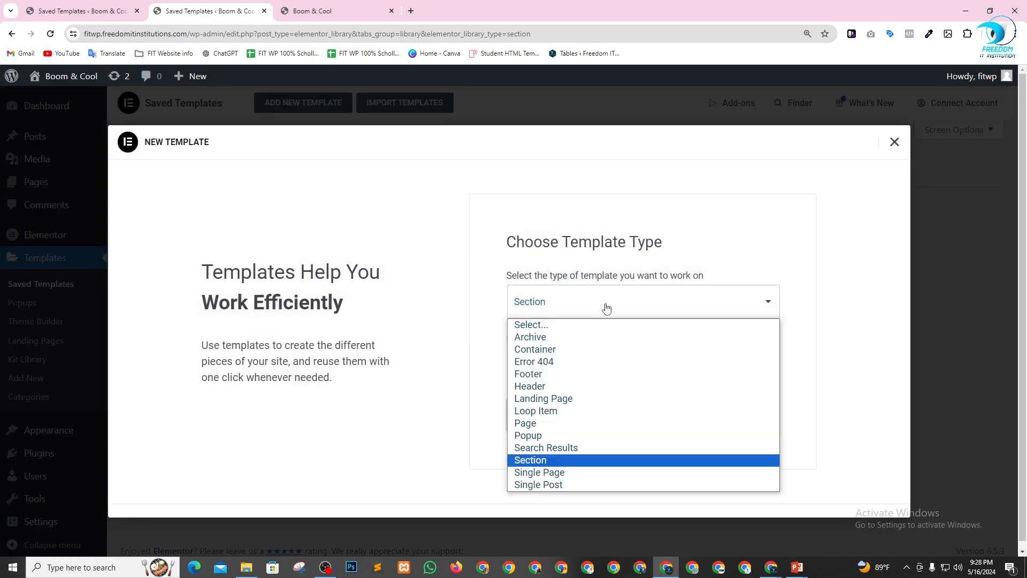
{"action": "left_click", "coordinate": [555, 388]}
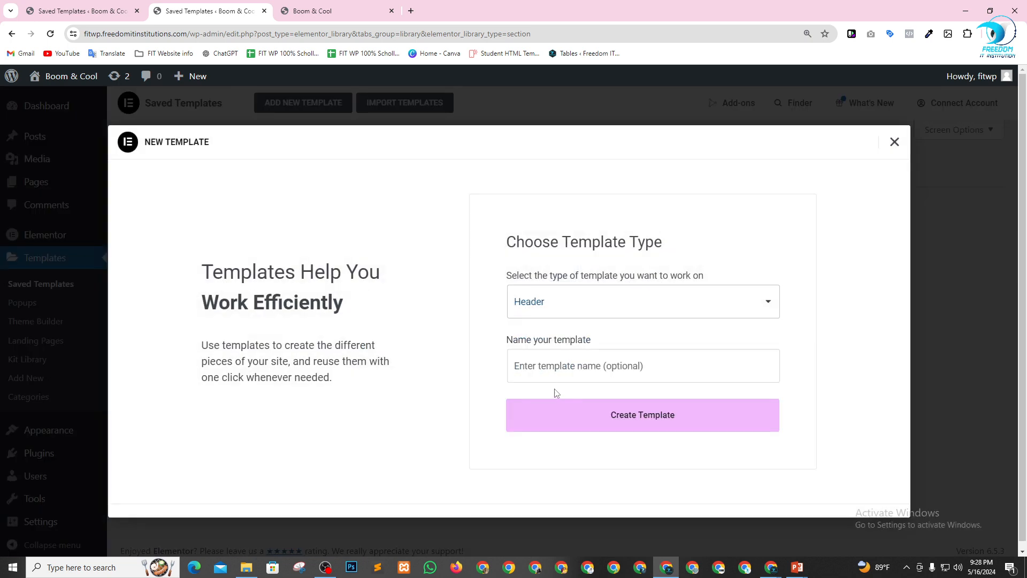
{"action": "left_click", "coordinate": [579, 371]}
{"action": "type", "text": "Boom Header"}
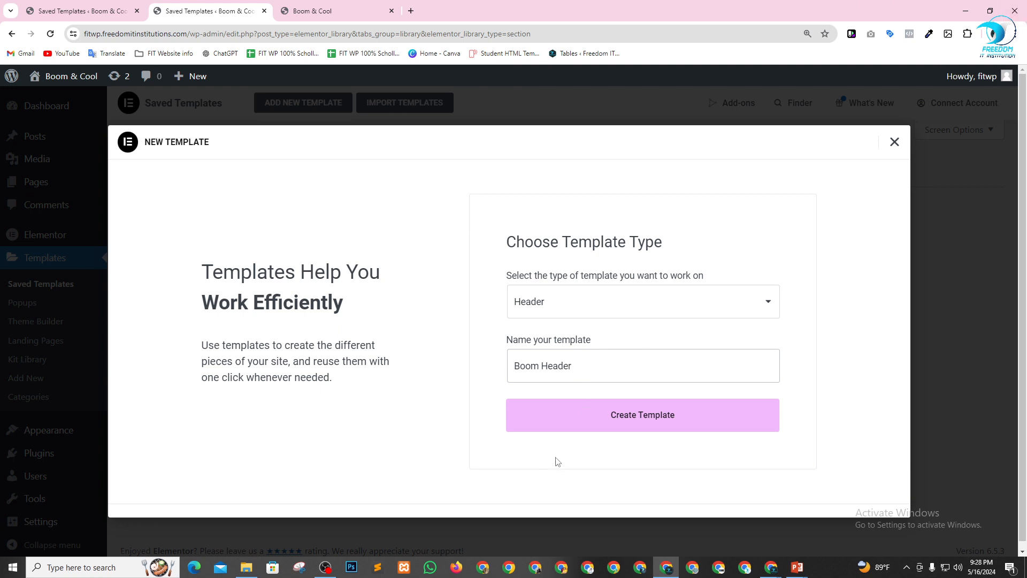
{"action": "left_click", "coordinate": [650, 422]}
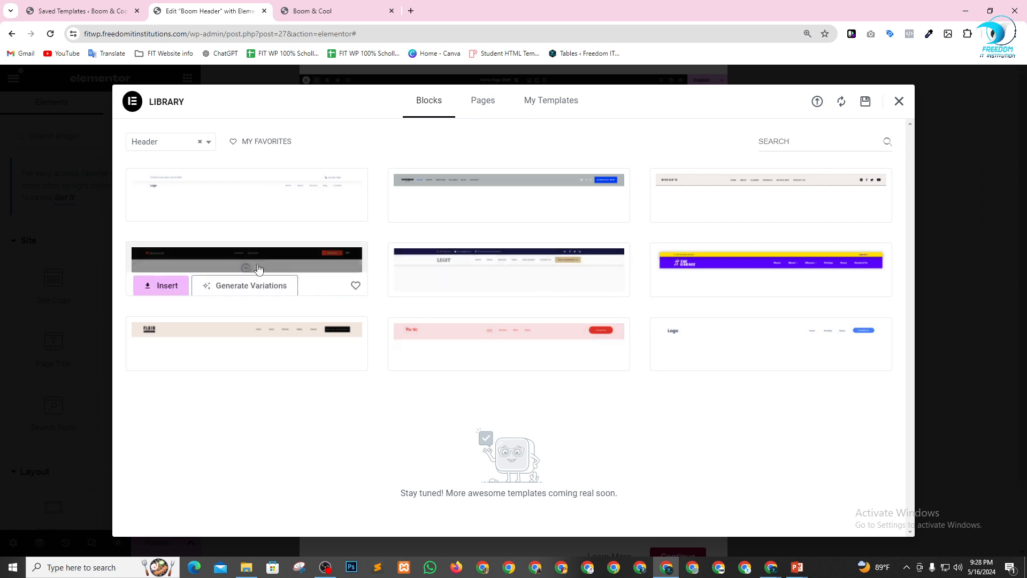
Try to insert the black header block by connecting to the template library, and close the library.
{"action": "left_click", "coordinate": [163, 287]}
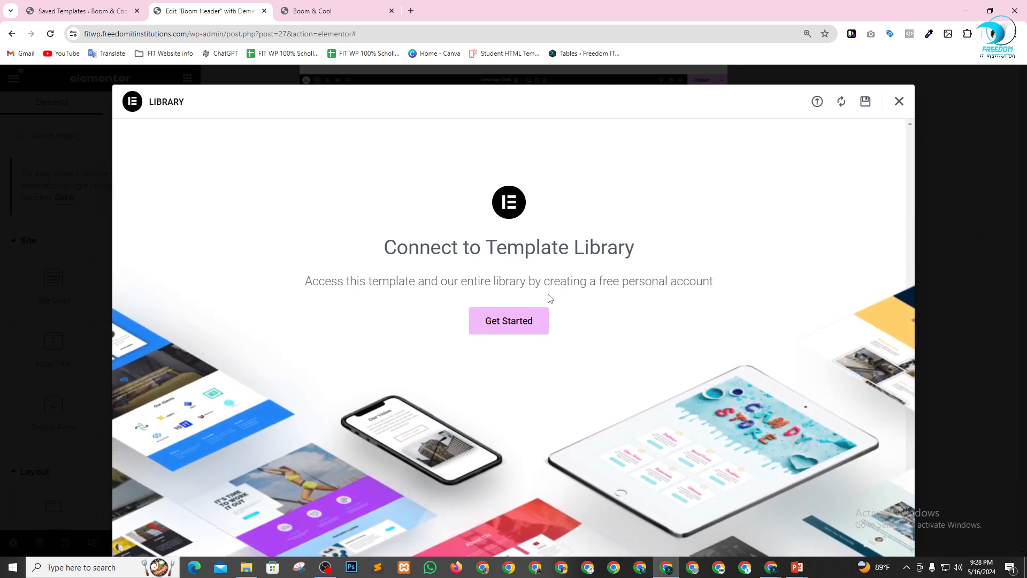
{"action": "left_click", "coordinate": [525, 323]}
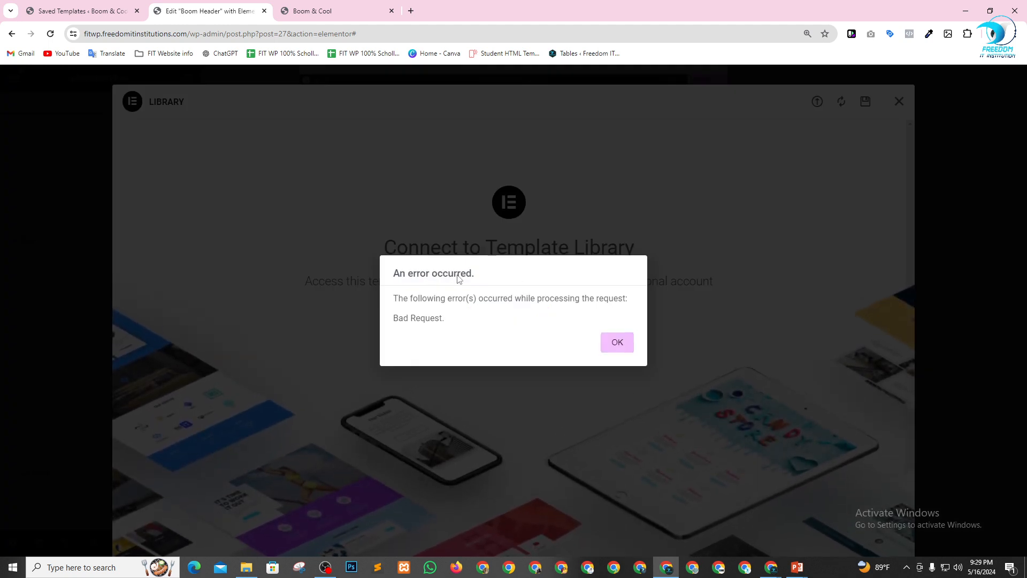
{"action": "left_click", "coordinate": [621, 343]}
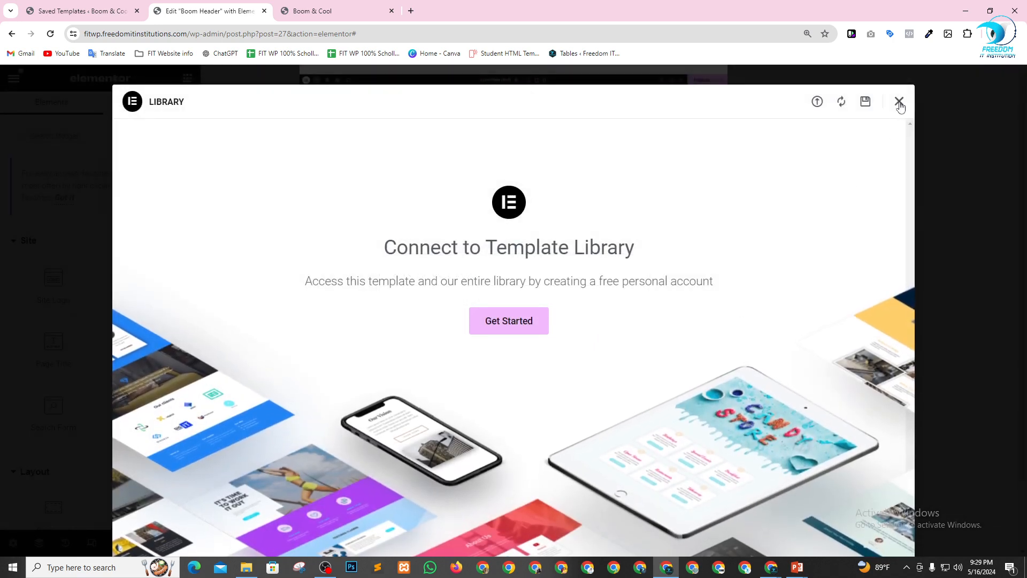
{"action": "left_click", "coordinate": [898, 102]}
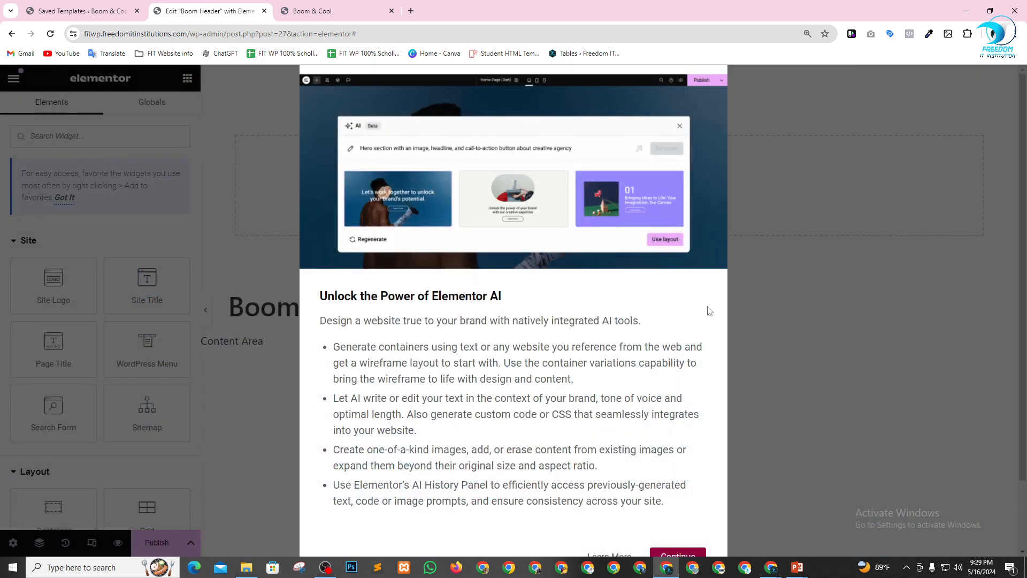
Dismiss the Elementor AI announcement covering the Boom Header editor.
{"action": "key", "text": "ctrl+minus"}
{"action": "left_click", "coordinate": [624, 489]}
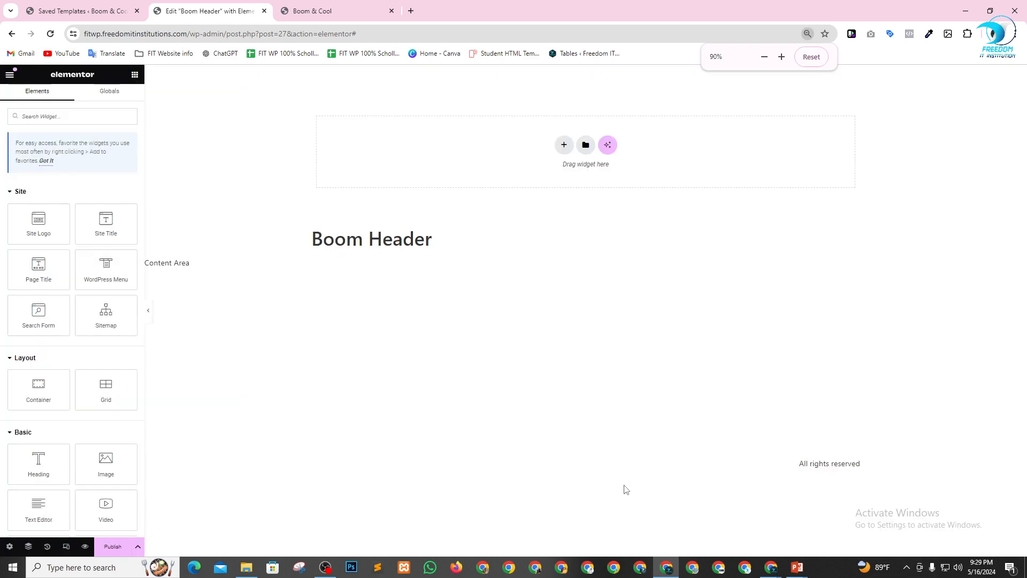
{"action": "key", "text": "ctrl+plus"}
{"action": "key", "text": "ctrl+plus"}
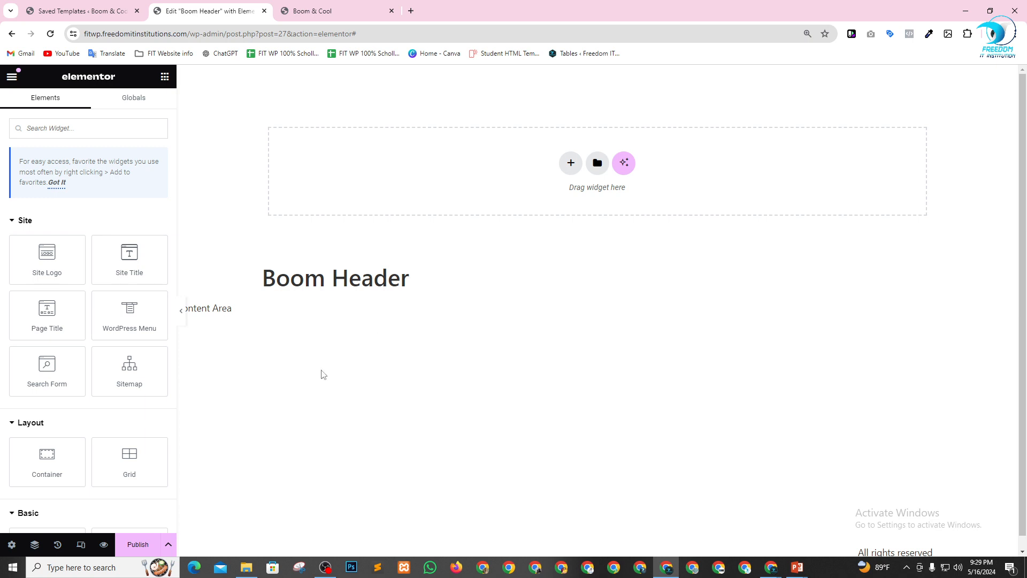
Set the status of the Boom Header template to Published in its header settings.
{"action": "left_click", "coordinate": [12, 544]}
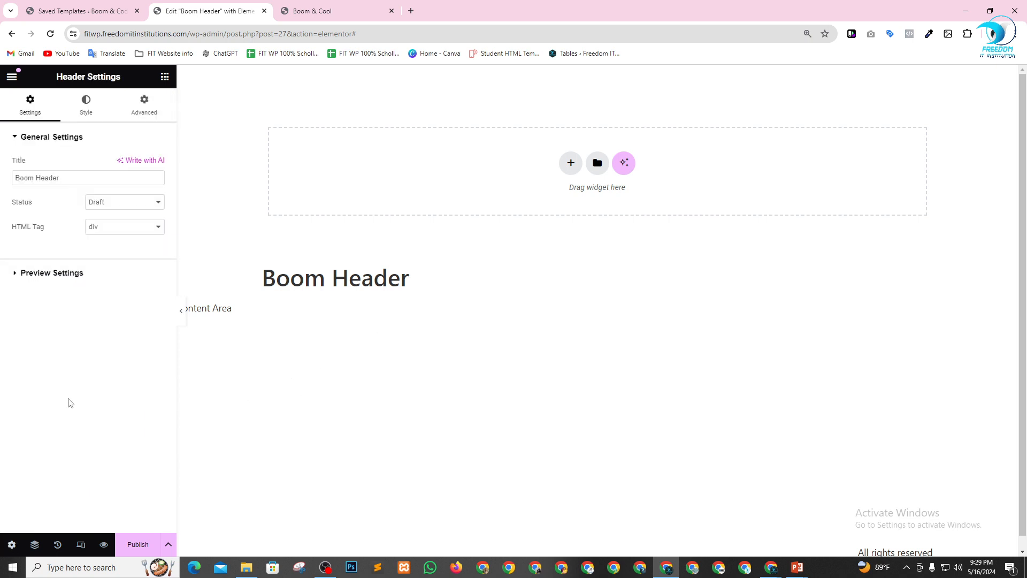
{"action": "left_click", "coordinate": [12, 544]}
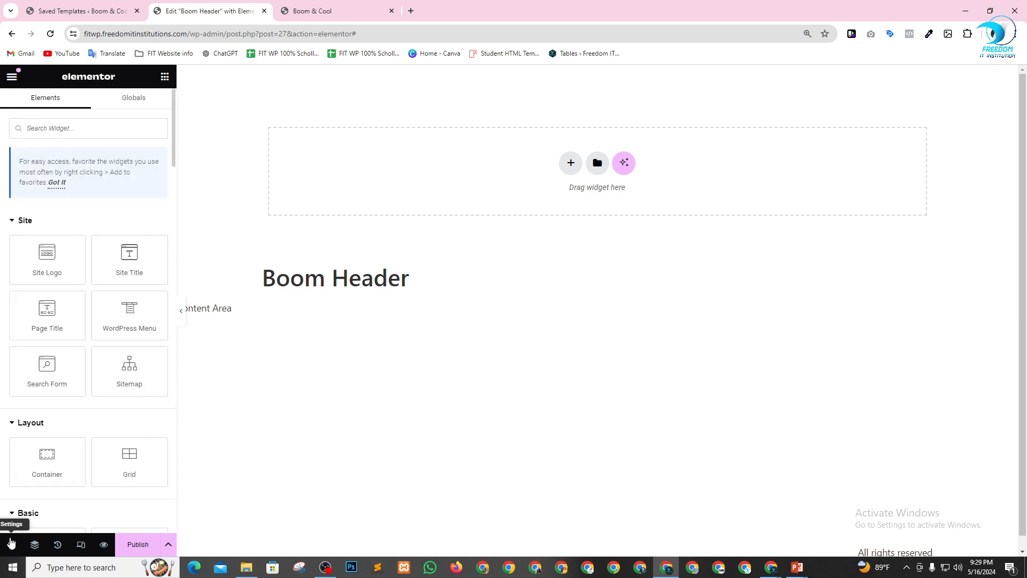
{"action": "left_click", "coordinate": [11, 544]}
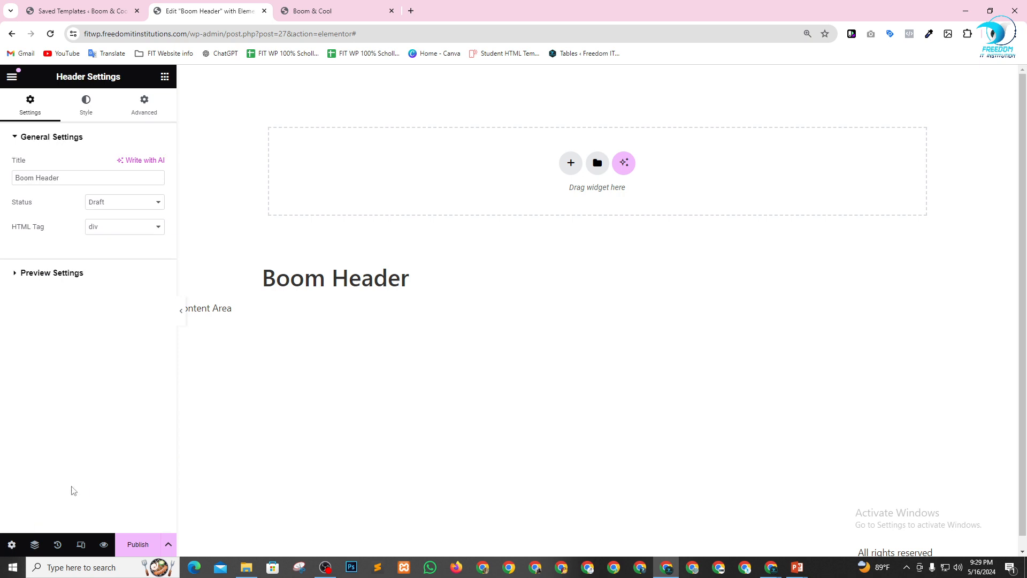
{"action": "left_click", "coordinate": [112, 202]}
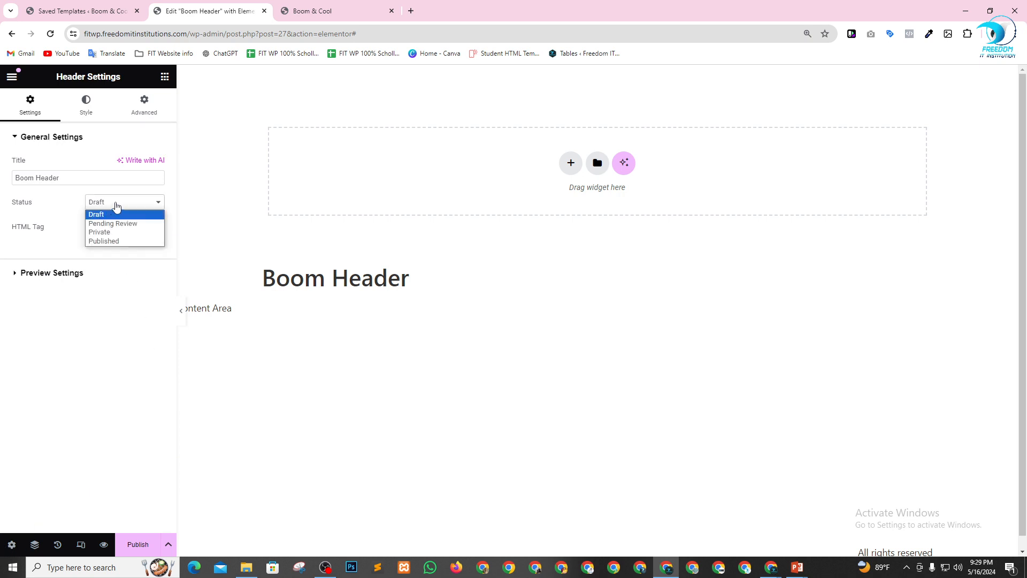
{"action": "left_click", "coordinate": [114, 241]}
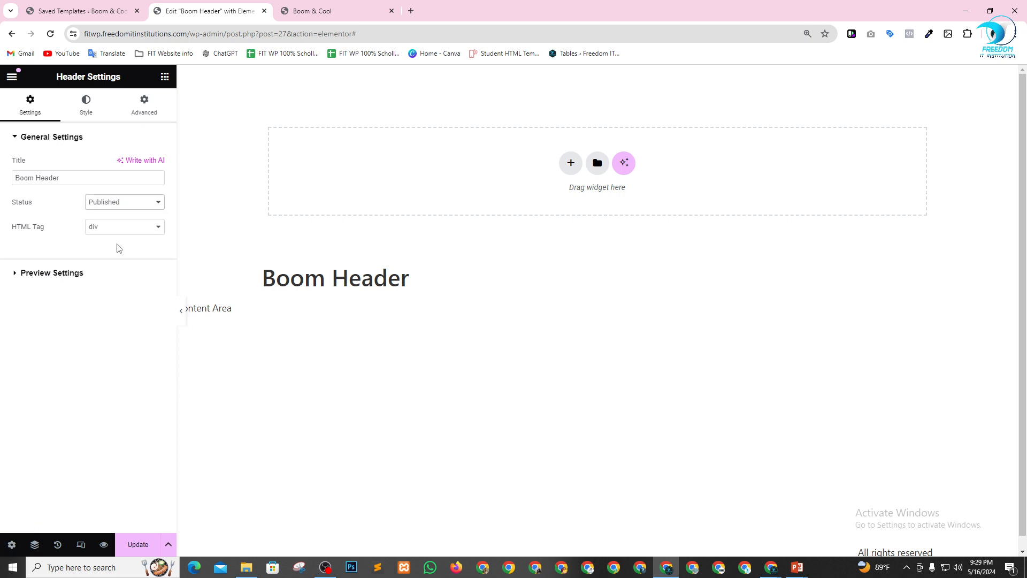
{"action": "left_click", "coordinate": [618, 339]}
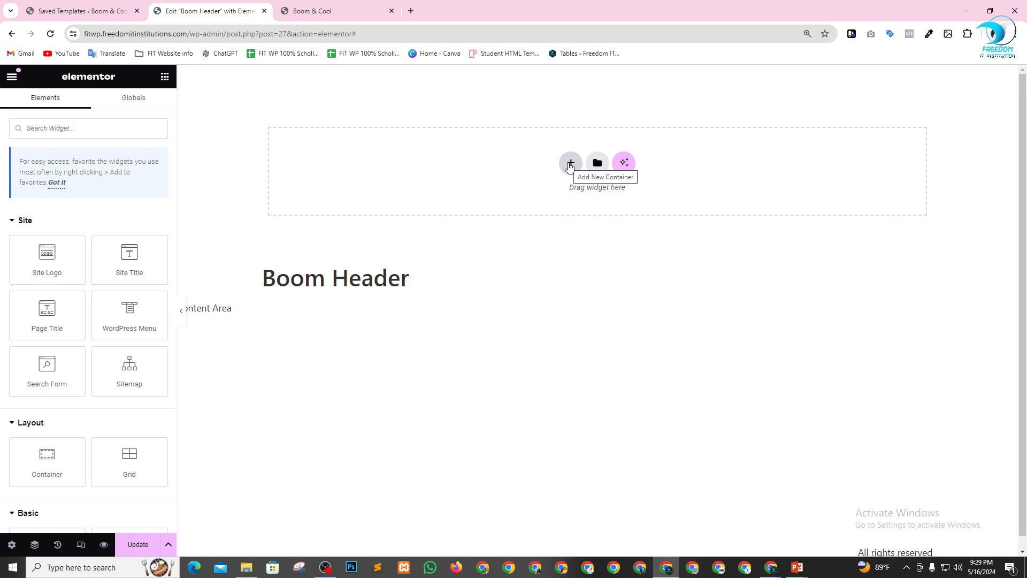
Reopen the template library and try again to insert the black header block.
{"action": "left_click", "coordinate": [597, 163]}
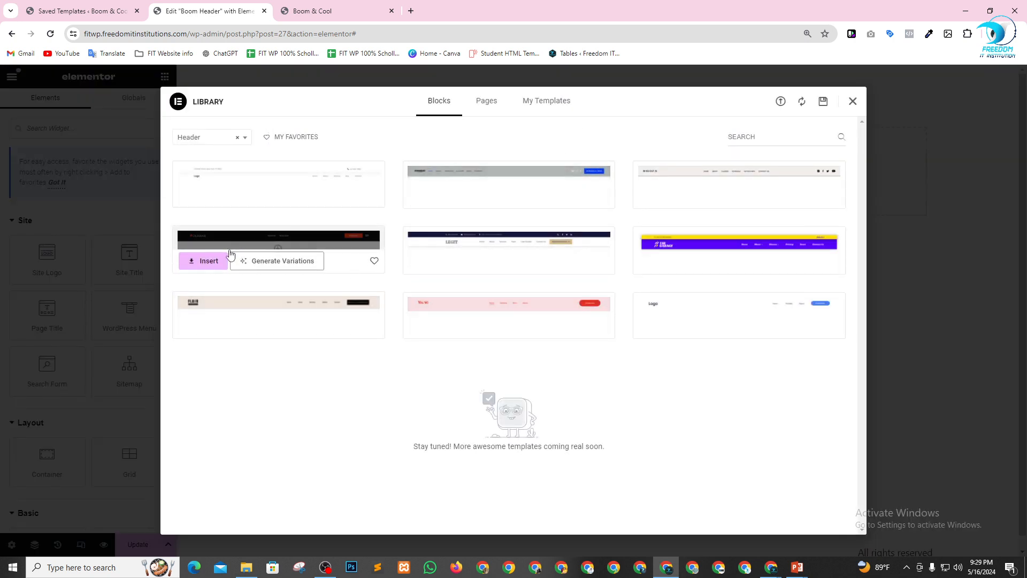
{"action": "left_click", "coordinate": [202, 261]}
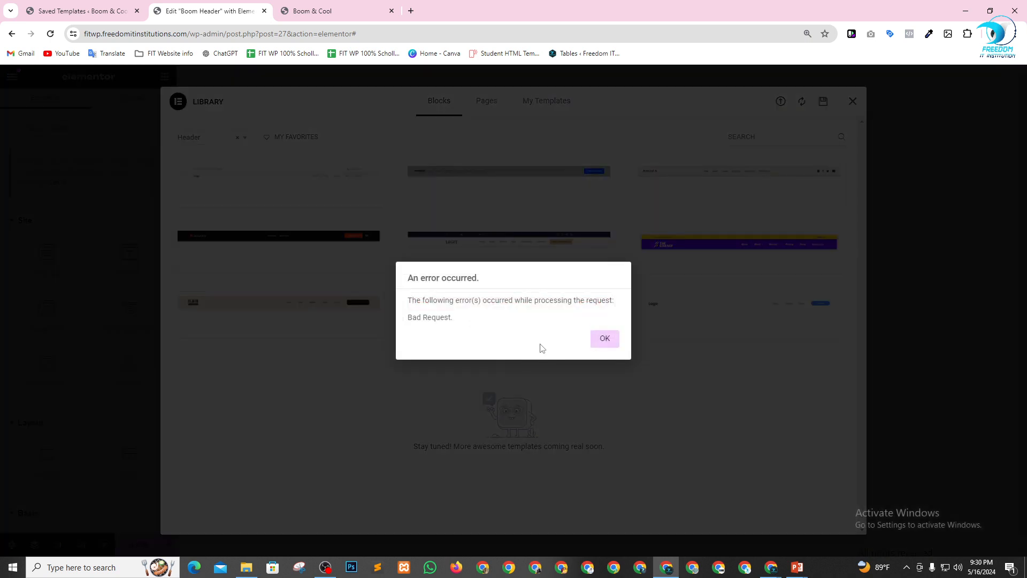
{"action": "left_click", "coordinate": [605, 339]}
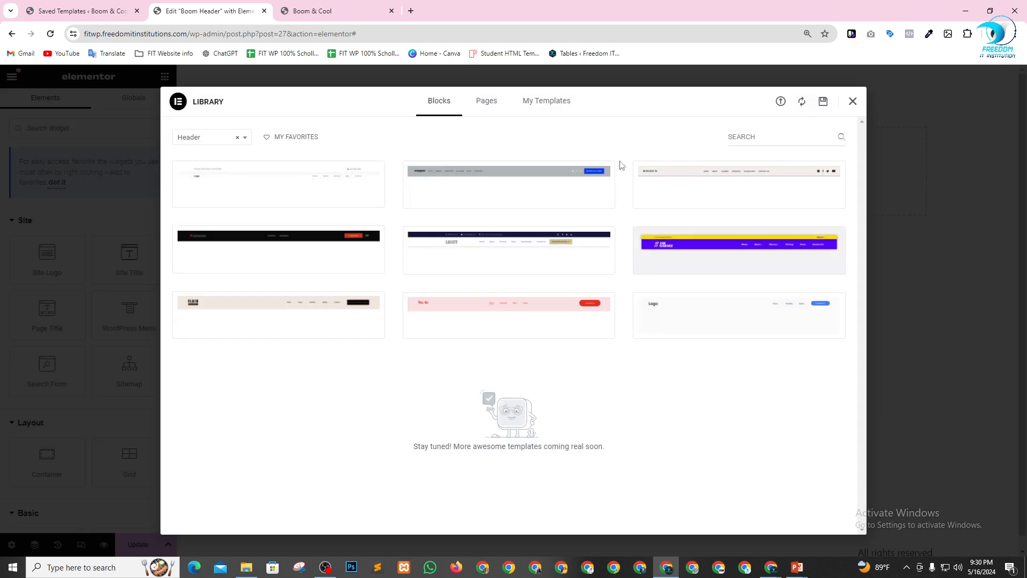
Try to insert the gray header block with the blue button, applying its settings too, and close the library.
{"action": "left_click", "coordinate": [529, 107]}
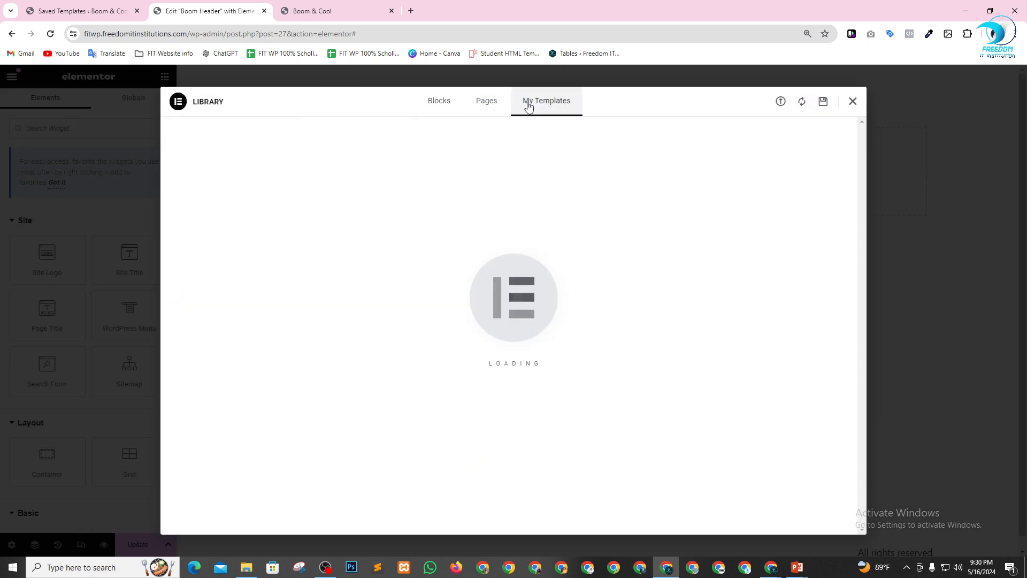
{"action": "left_click", "coordinate": [495, 104]}
{"action": "left_click", "coordinate": [437, 105]}
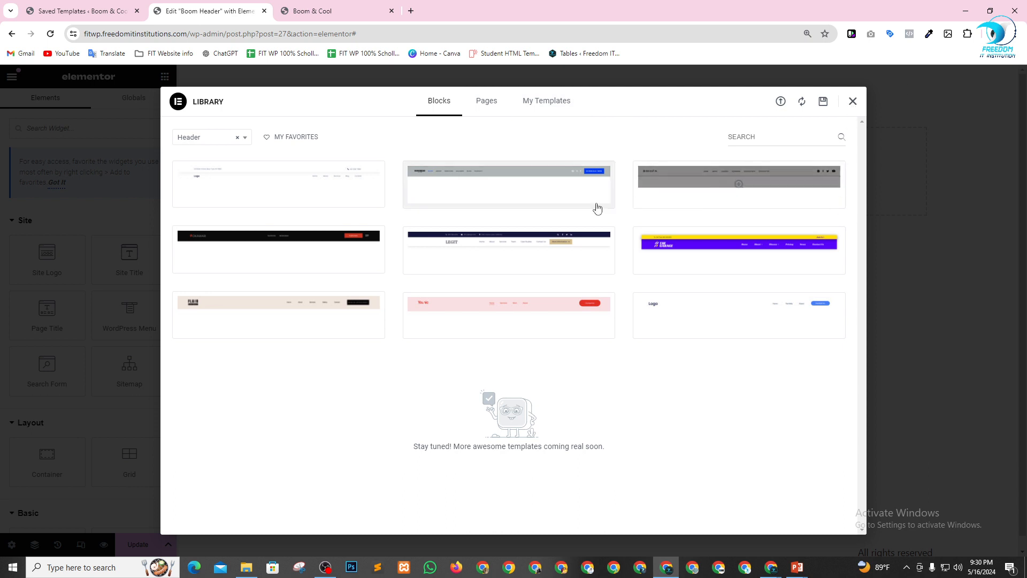
{"action": "left_click", "coordinate": [445, 202]}
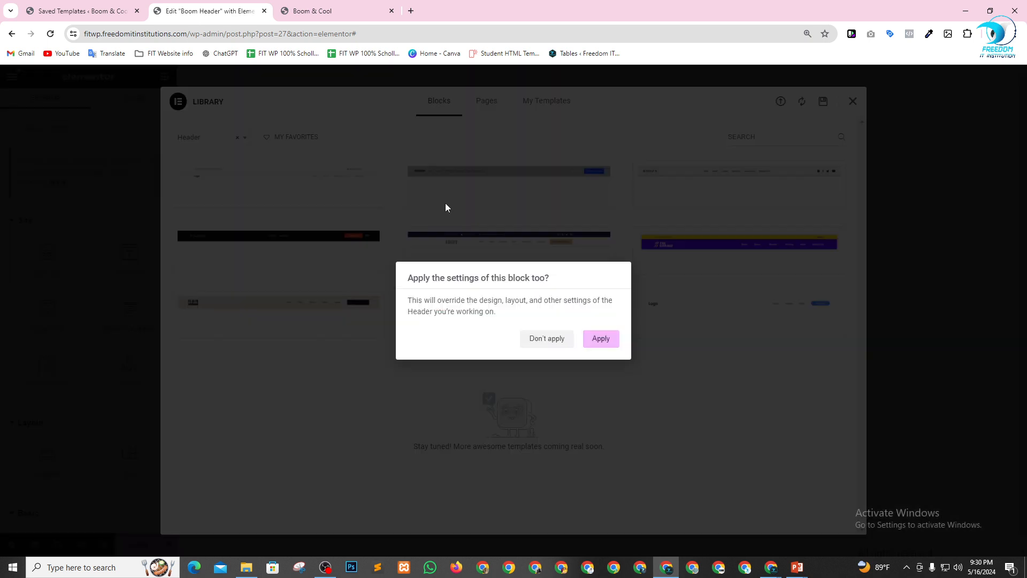
{"action": "left_click", "coordinate": [595, 340]}
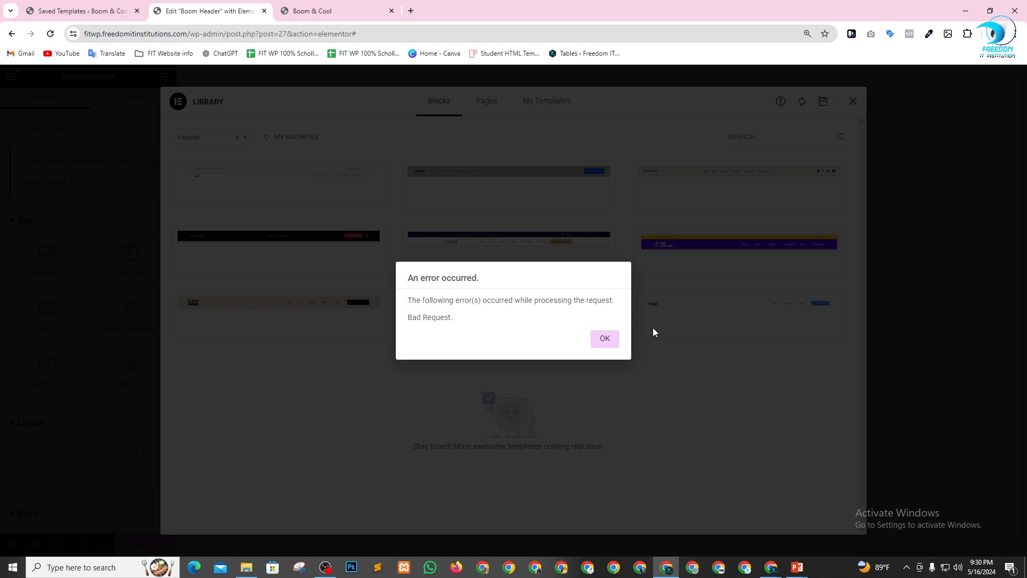
{"action": "left_click", "coordinate": [605, 340]}
{"action": "left_click", "coordinate": [704, 346]}
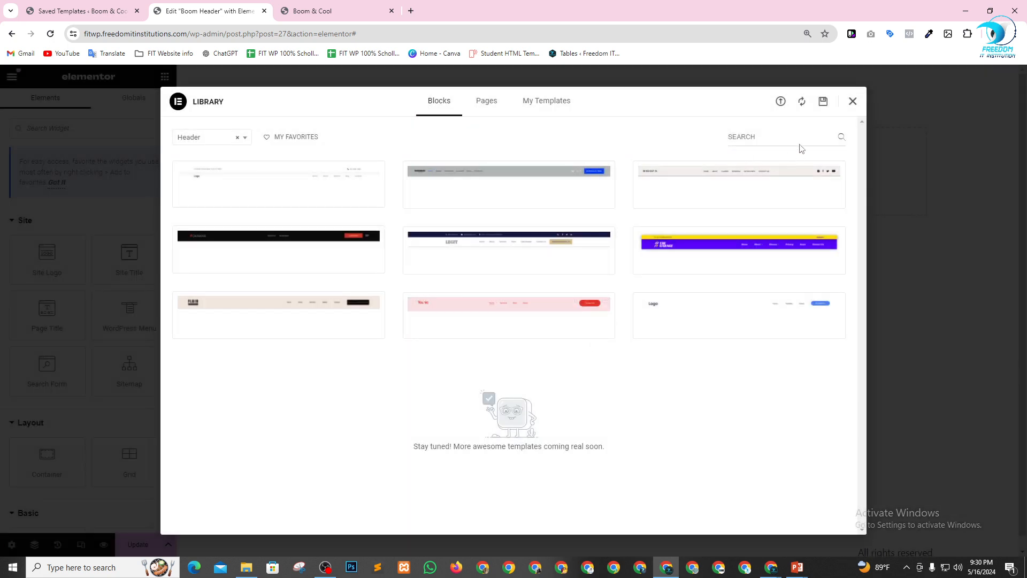
{"action": "left_click", "coordinate": [854, 102]}
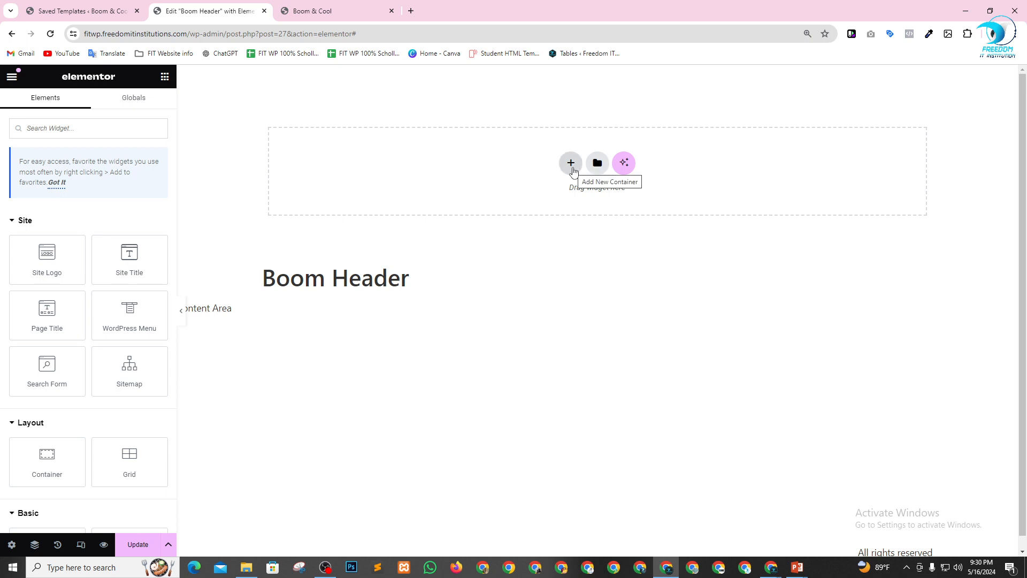
Add a Flexbox container to the header with a narrow first column and a wide second column.
{"action": "left_click", "coordinate": [572, 168]}
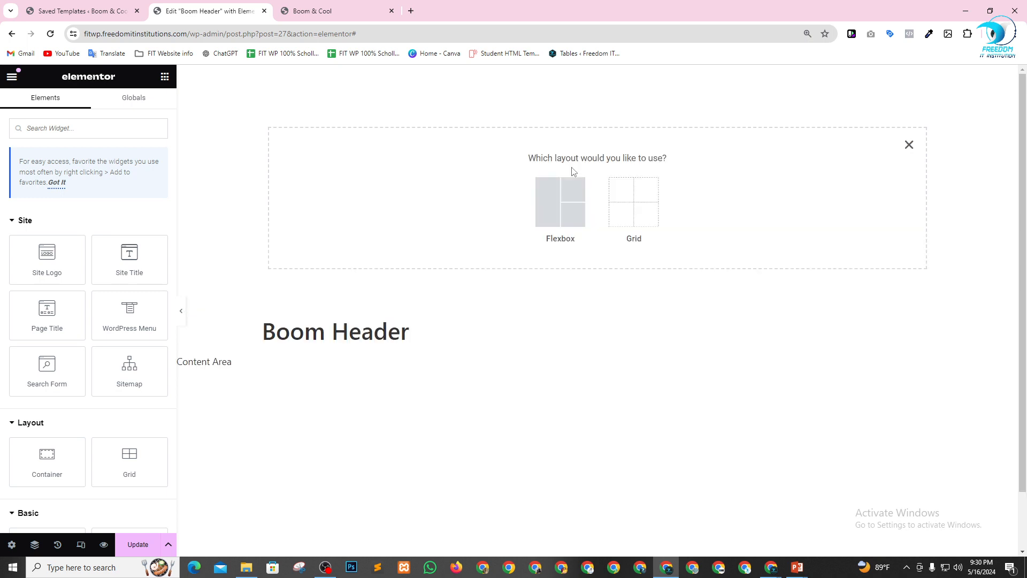
{"action": "left_click", "coordinate": [560, 199]}
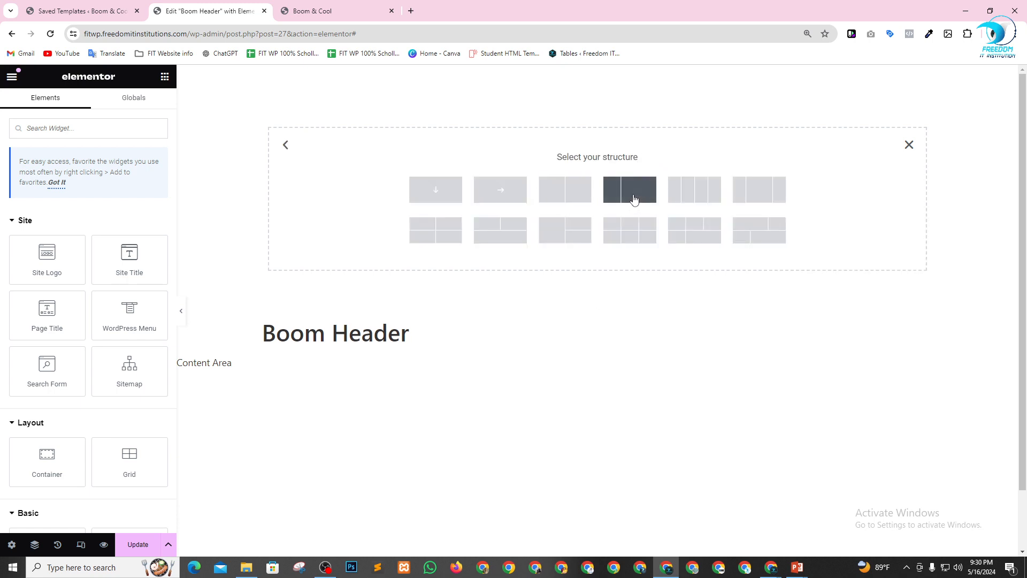
{"action": "left_click", "coordinate": [634, 198]}
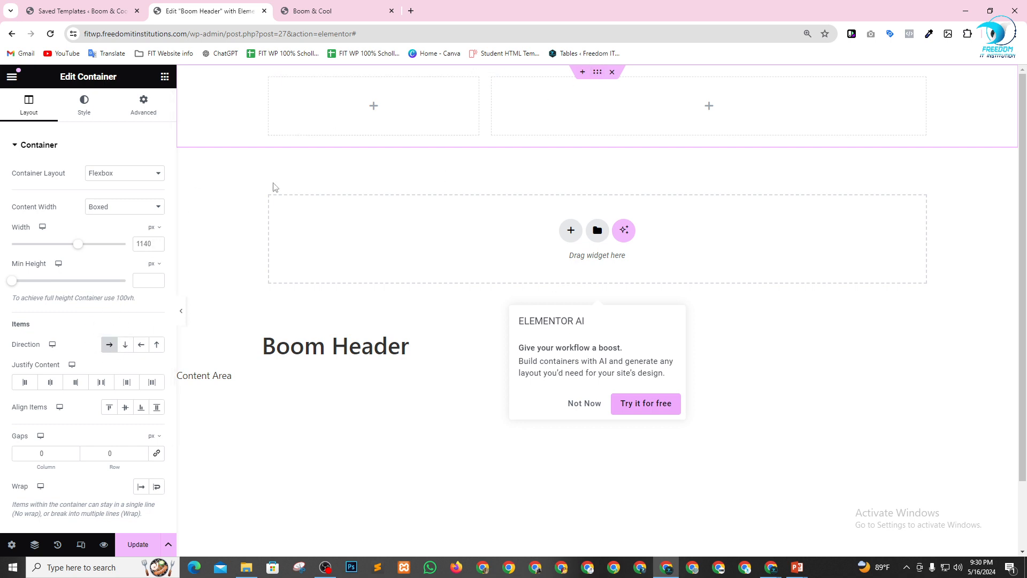
Give the new header container a classic solid background in black, #000000.
{"action": "left_click", "coordinate": [86, 106]}
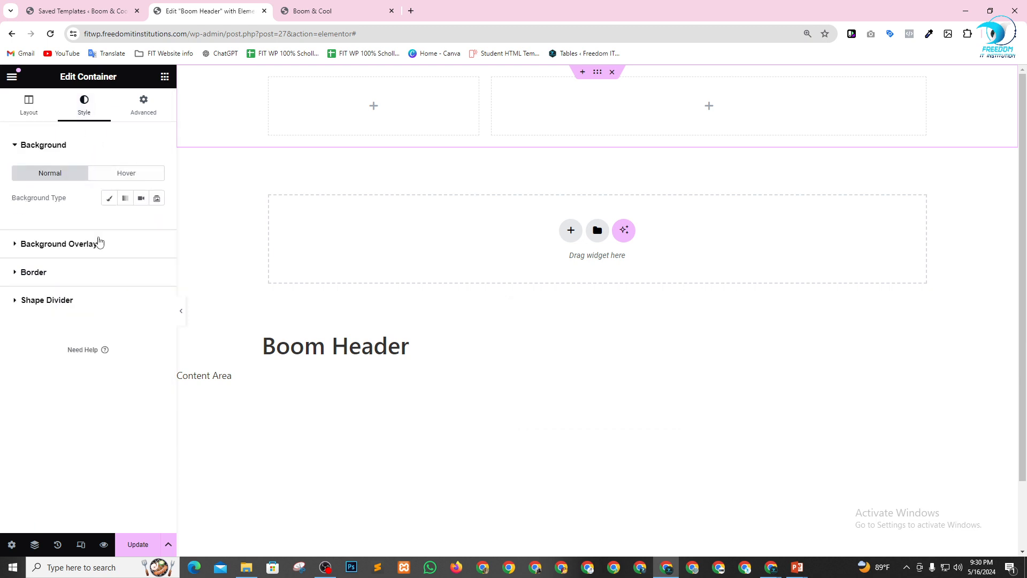
{"action": "left_click", "coordinate": [108, 199]}
{"action": "left_click", "coordinate": [155, 227]}
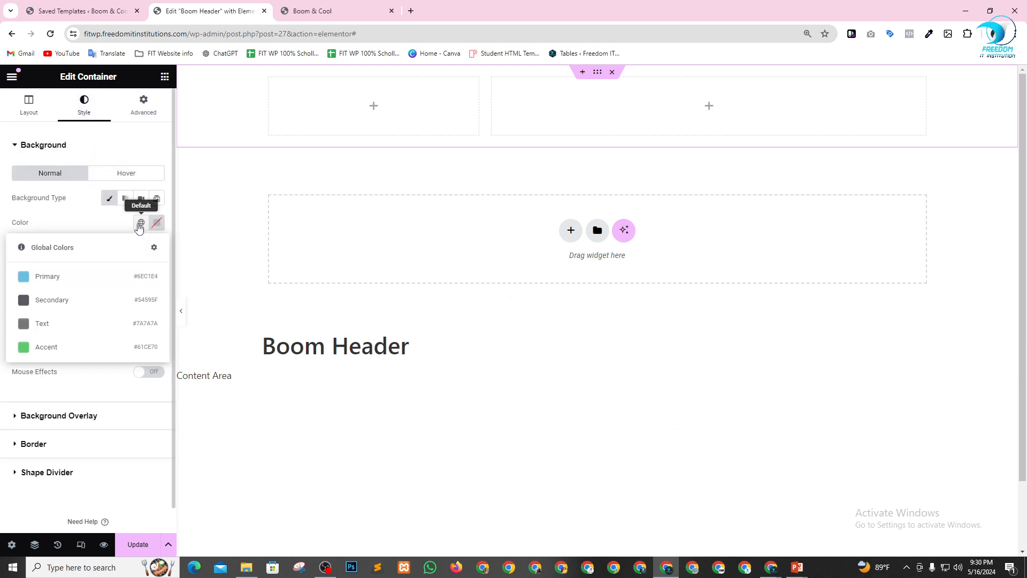
{"action": "left_click", "coordinate": [159, 226]}
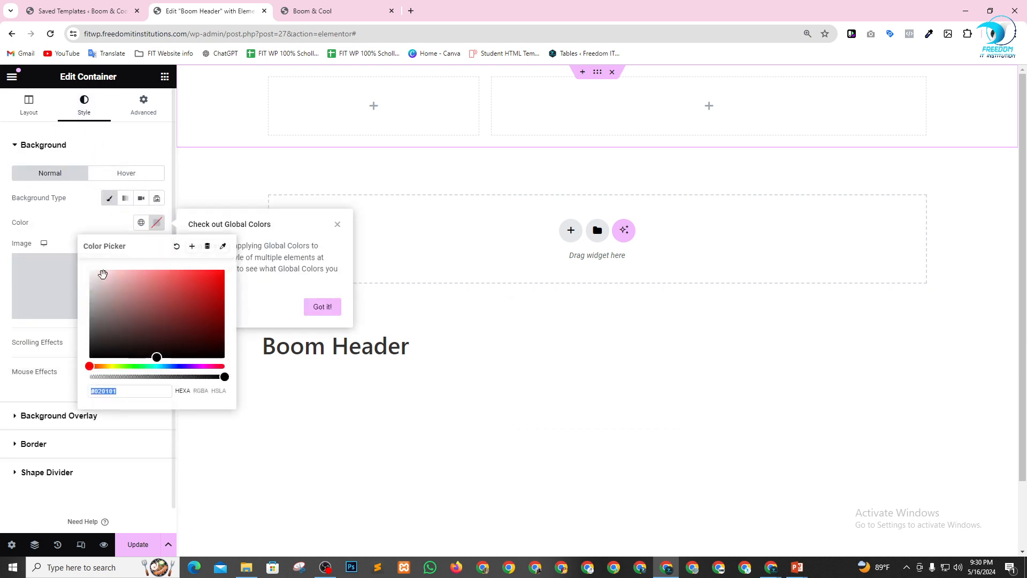
{"action": "left_click_drag", "start_coordinate": [114, 330], "coordinate": [88, 359]}
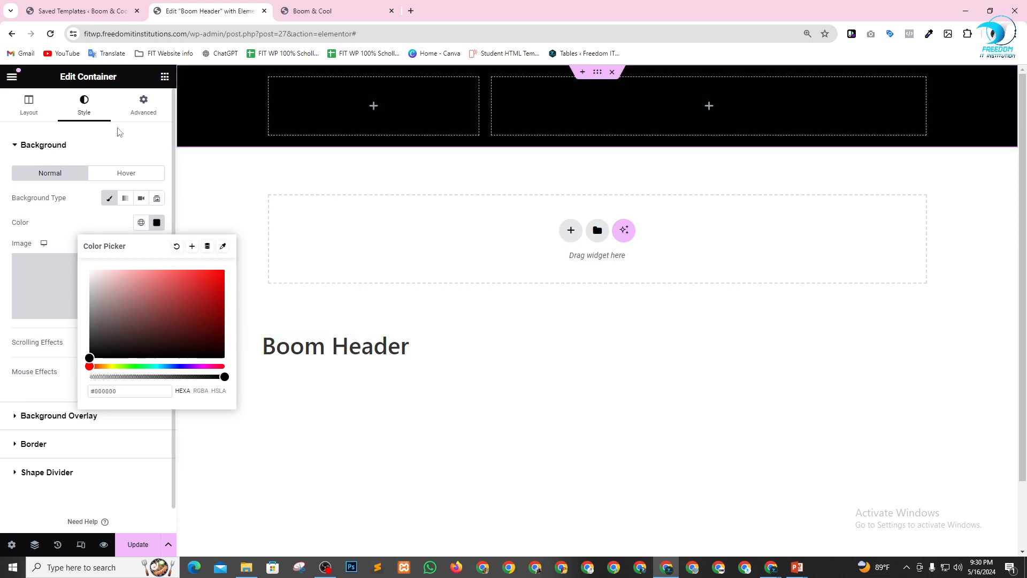
{"action": "left_click", "coordinate": [122, 139]}
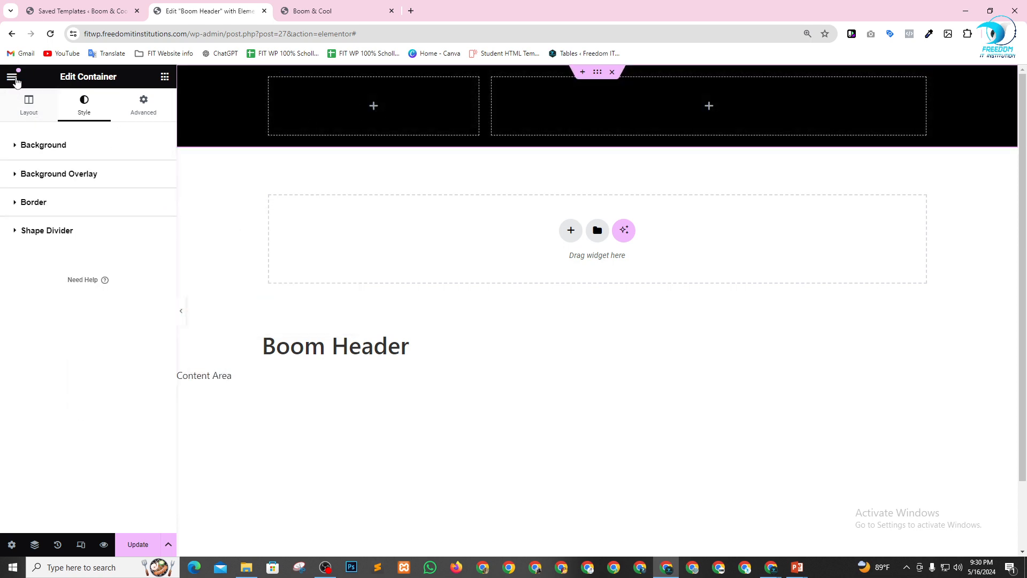
Open the Site Identity section of the Elementor site settings.
{"action": "left_click", "coordinate": [11, 78]}
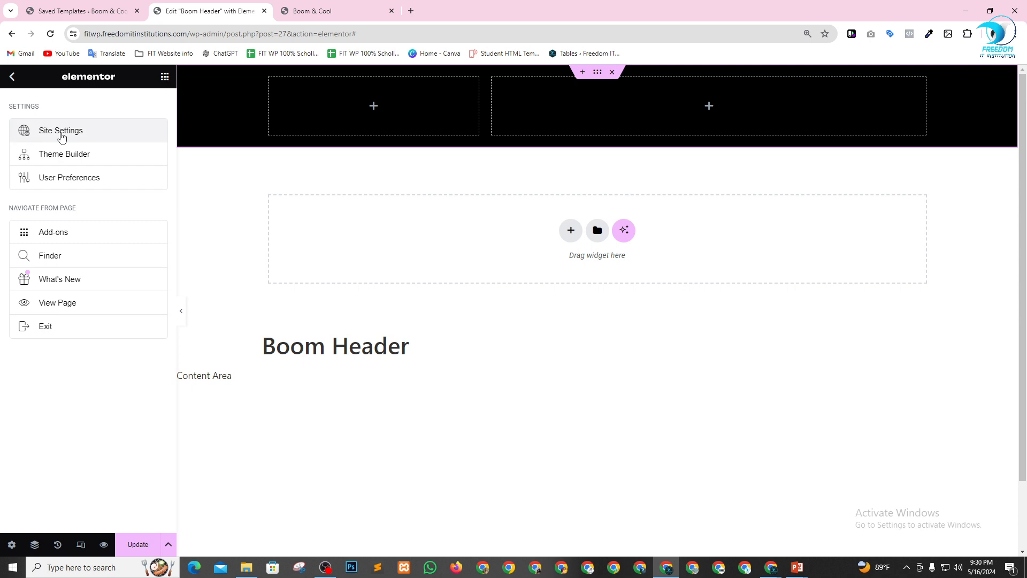
{"action": "left_click", "coordinate": [62, 133]}
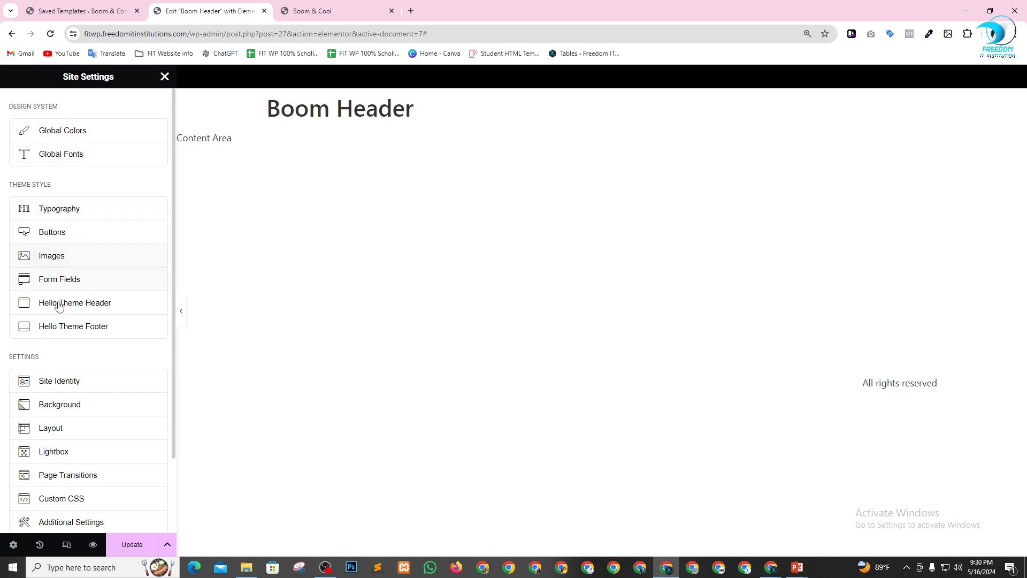
{"action": "scroll", "coordinate": [61, 305], "scroll_direction": "down", "scroll_amount": 1}
{"action": "left_click", "coordinate": [80, 328]}
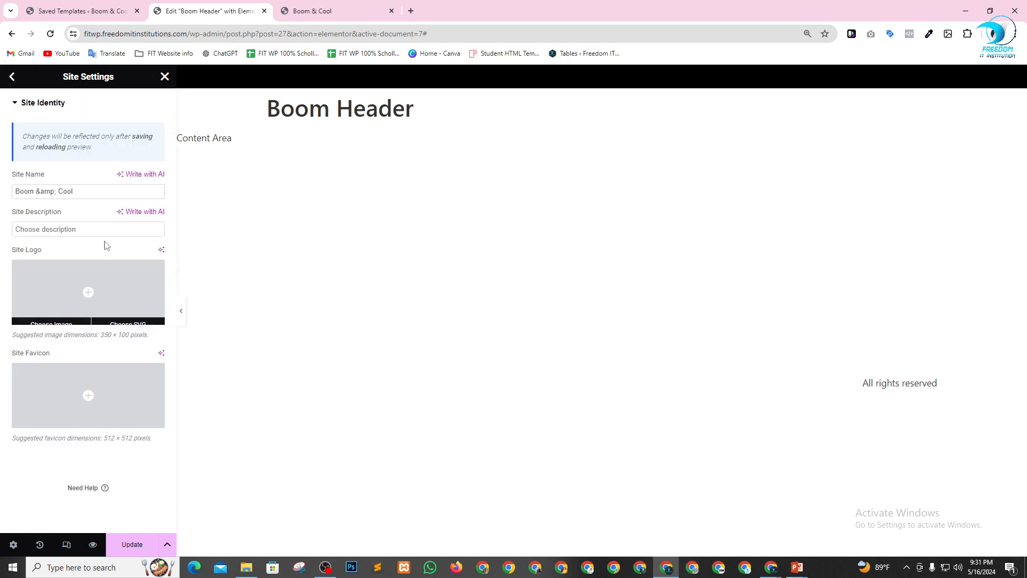
Upload new-updated-web-logo.png from the new updated logo folder inside Freedom IT Logo on drive E and set it as the site logo.
{"action": "left_click", "coordinate": [98, 292]}
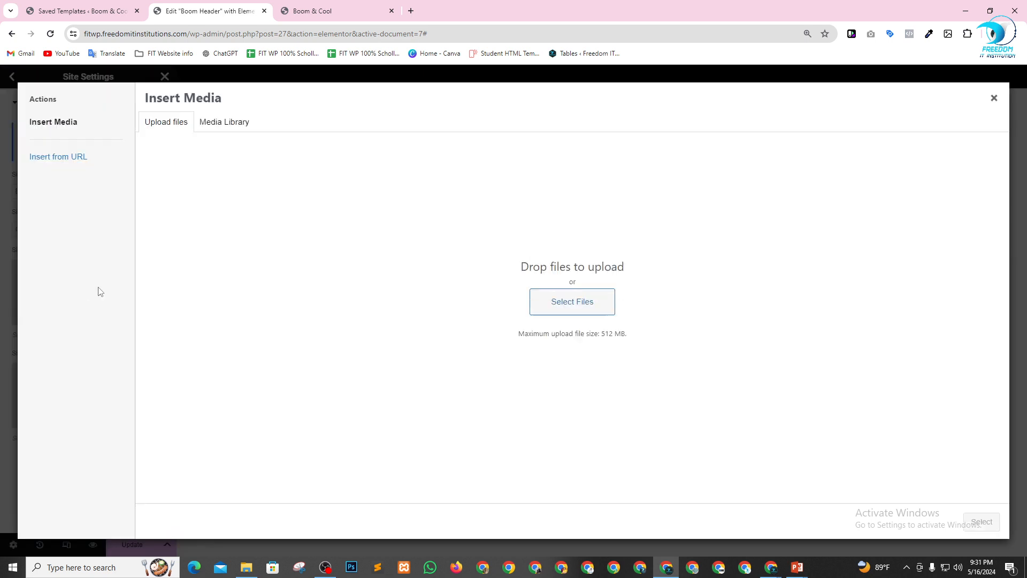
{"action": "left_click", "coordinate": [580, 313]}
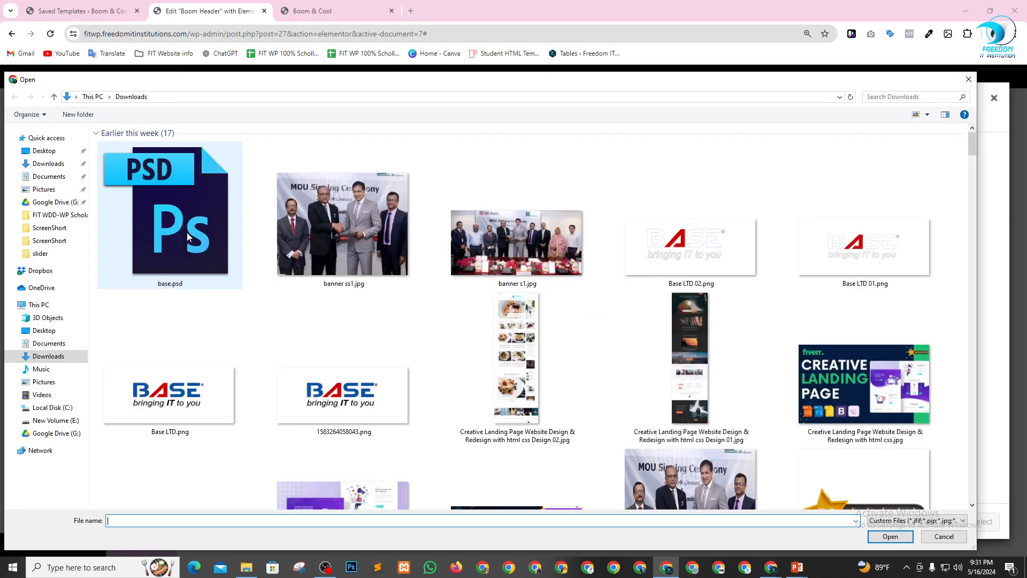
{"action": "left_click", "coordinate": [51, 420]}
{"action": "scroll", "coordinate": [269, 351], "scroll_direction": "down", "scroll_amount": 3}
{"action": "scroll", "coordinate": [269, 351], "scroll_direction": "down", "scroll_amount": 3}
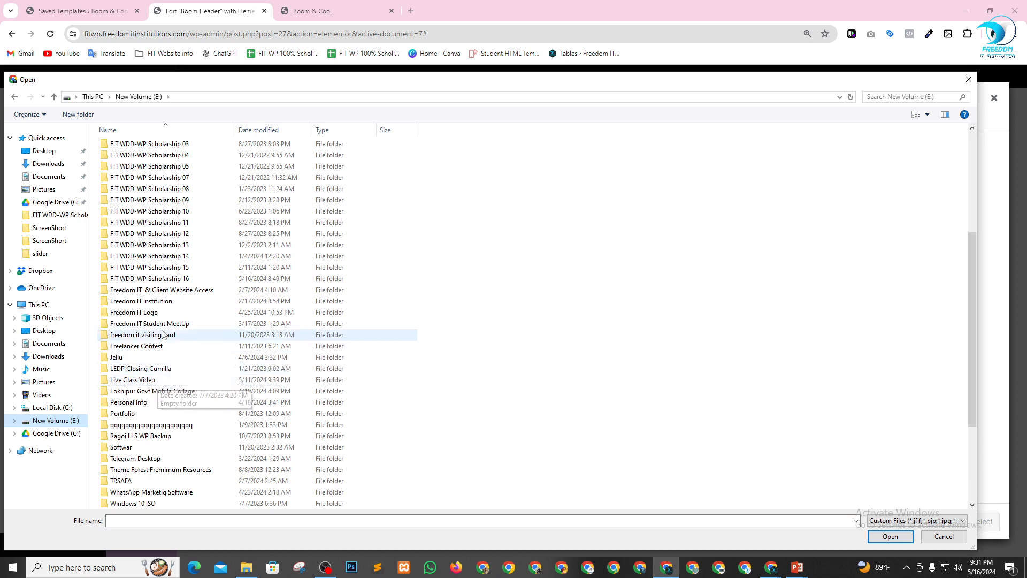
{"action": "left_click", "coordinate": [167, 313]}
{"action": "double_click", "coordinate": [170, 316]}
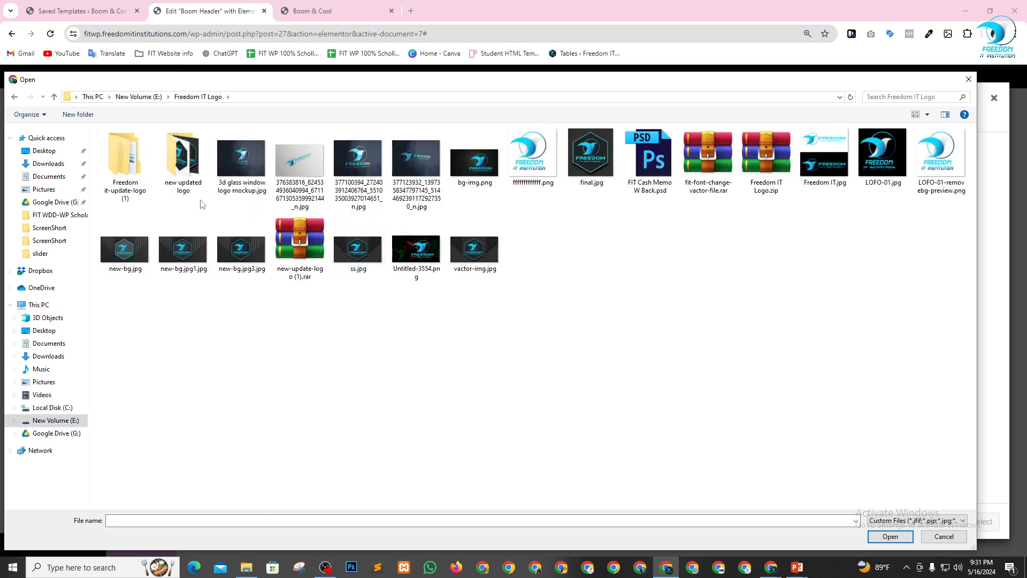
{"action": "double_click", "coordinate": [160, 164]}
{"action": "left_click", "coordinate": [824, 182]}
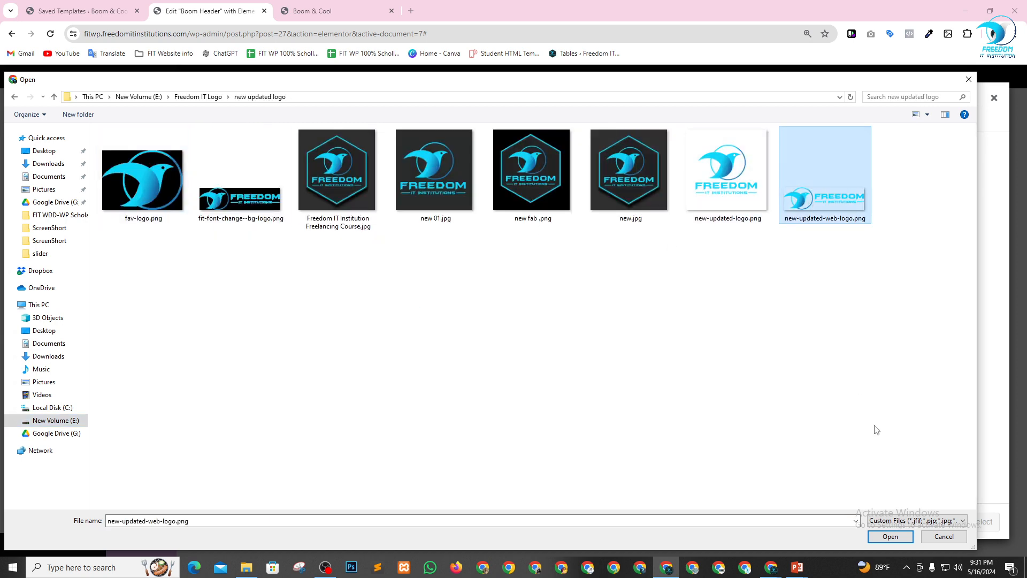
{"action": "left_click", "coordinate": [883, 538]}
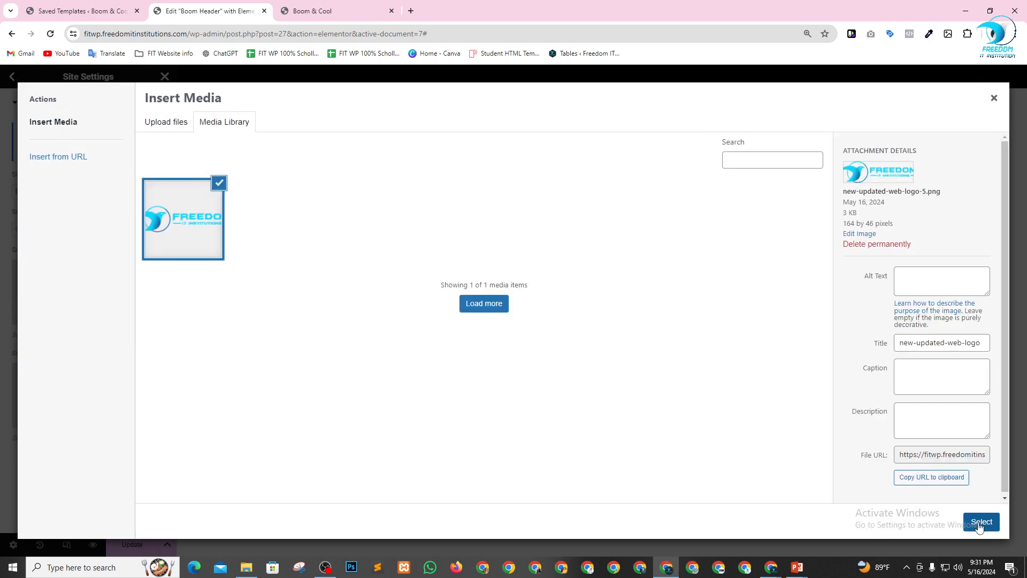
{"action": "left_click", "coordinate": [980, 527]}
Upload fav-logo.png, set it as the site favicon and save the site identity changes.
{"action": "scroll", "coordinate": [134, 377], "scroll_direction": "down", "scroll_amount": 2}
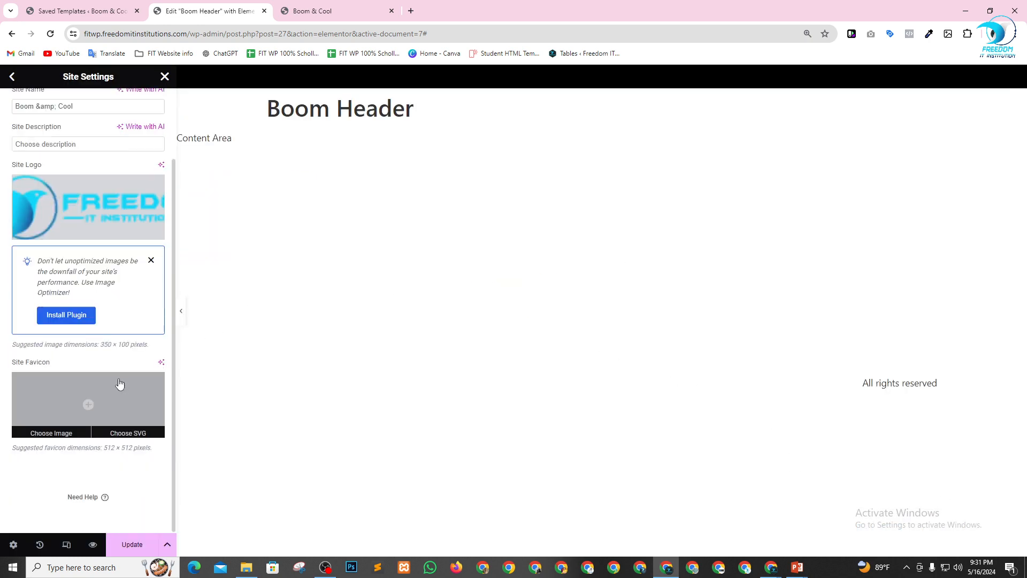
{"action": "left_click", "coordinate": [82, 403]}
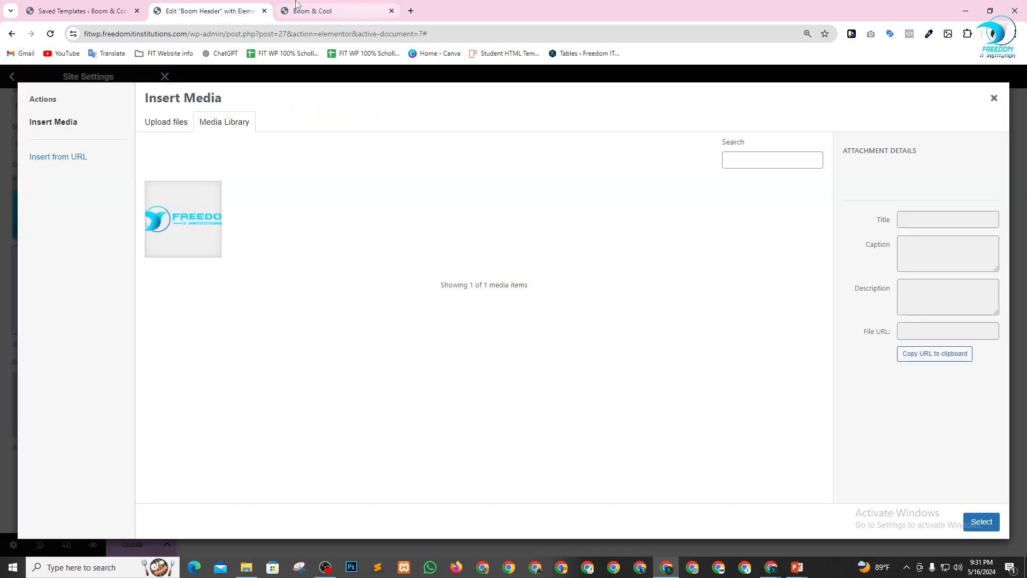
{"action": "left_click", "coordinate": [172, 122]}
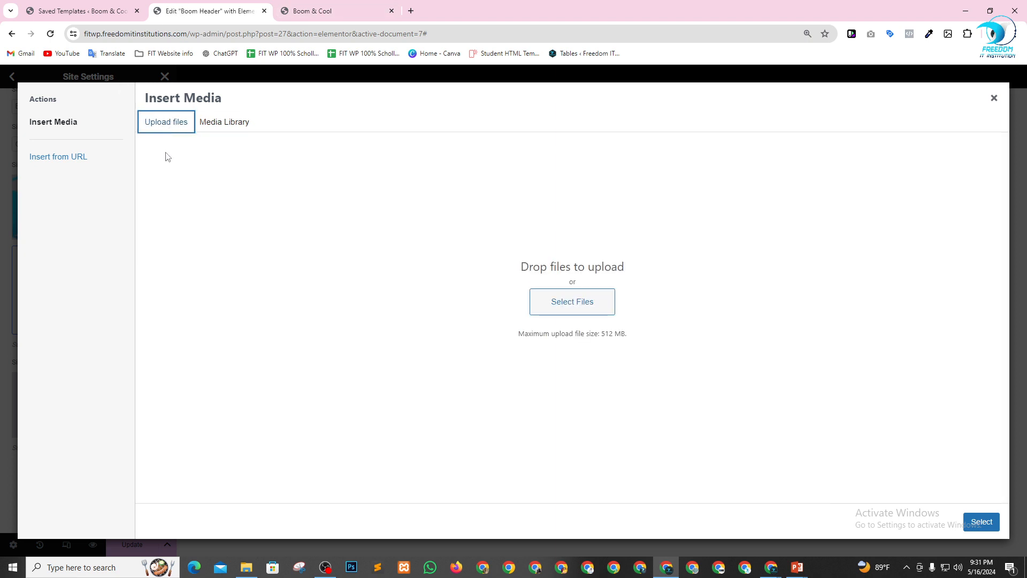
{"action": "left_click", "coordinate": [580, 304]}
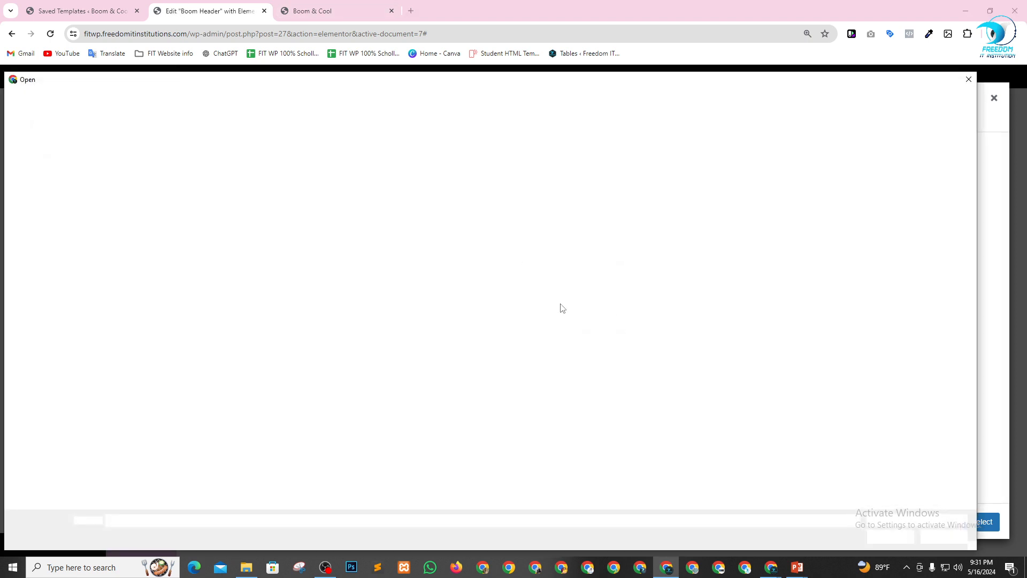
{"action": "left_click", "coordinate": [142, 180]}
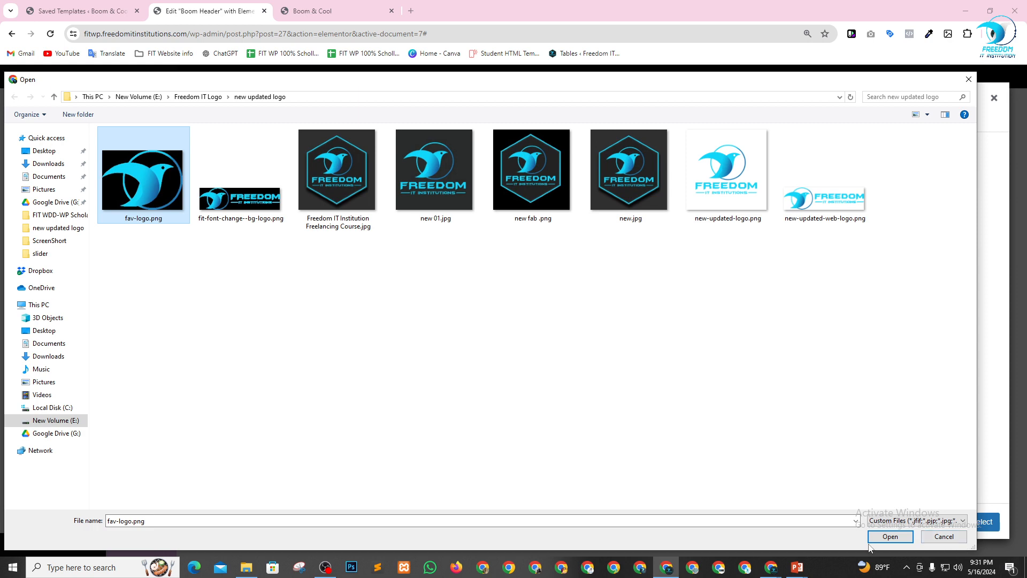
{"action": "left_click", "coordinate": [891, 537]}
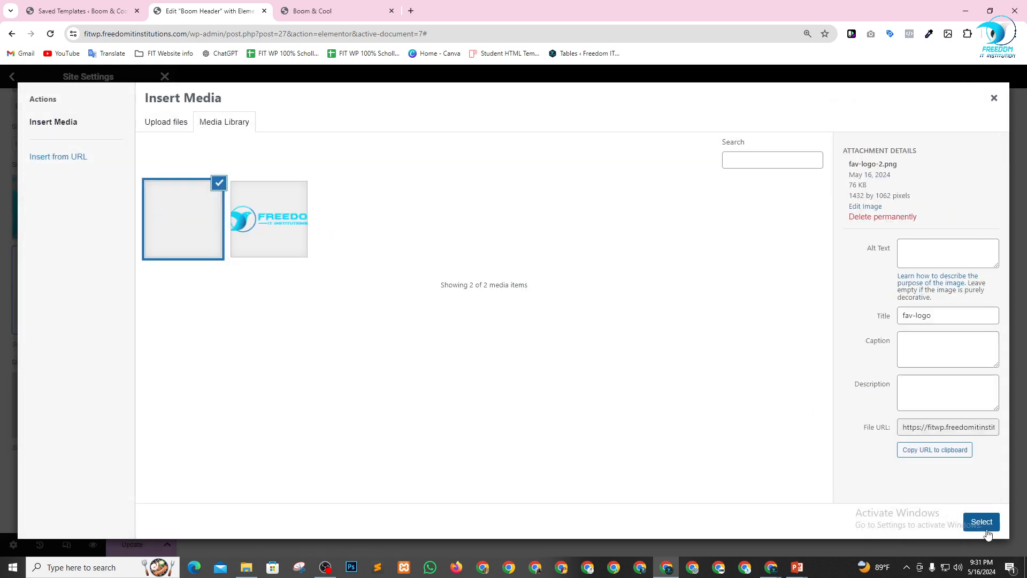
{"action": "left_click", "coordinate": [986, 527]}
{"action": "scroll", "coordinate": [134, 375], "scroll_direction": "down", "scroll_amount": 2}
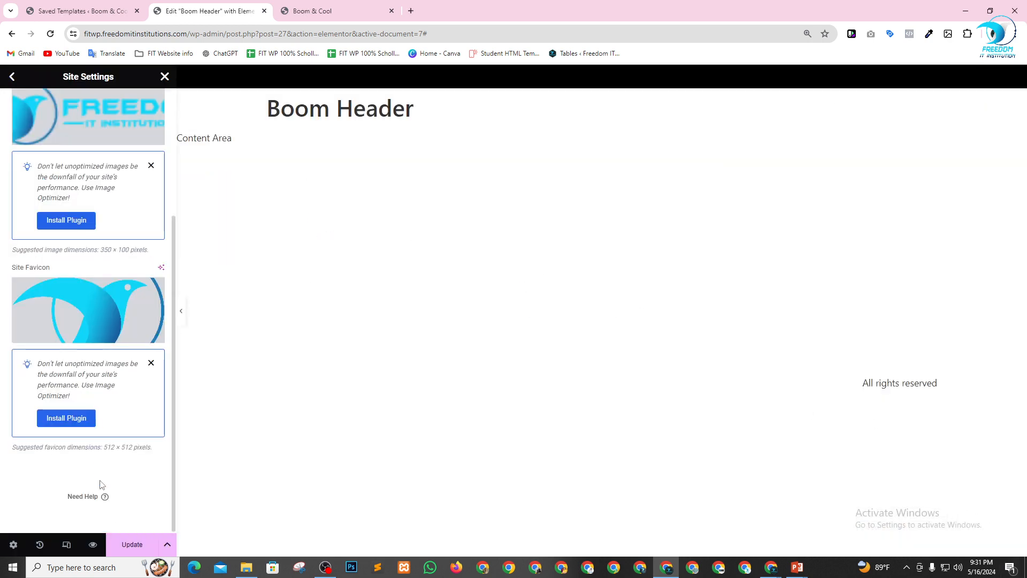
{"action": "left_click", "coordinate": [134, 544]}
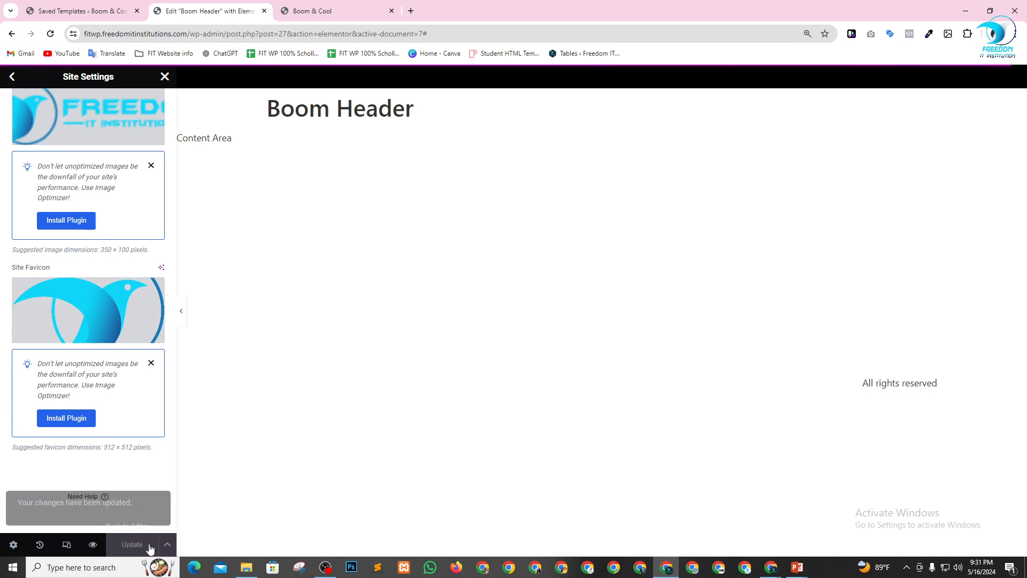
{"action": "scroll", "coordinate": [67, 187], "scroll_direction": "up", "scroll_amount": 3}
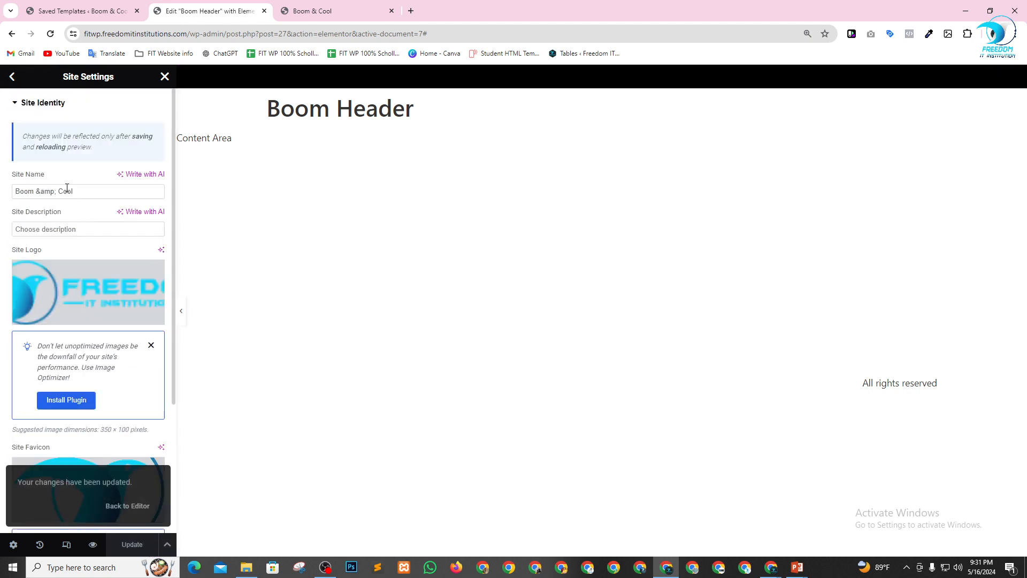
Set the Secondary system color in the global colors to #000000.
{"action": "left_click", "coordinate": [11, 78]}
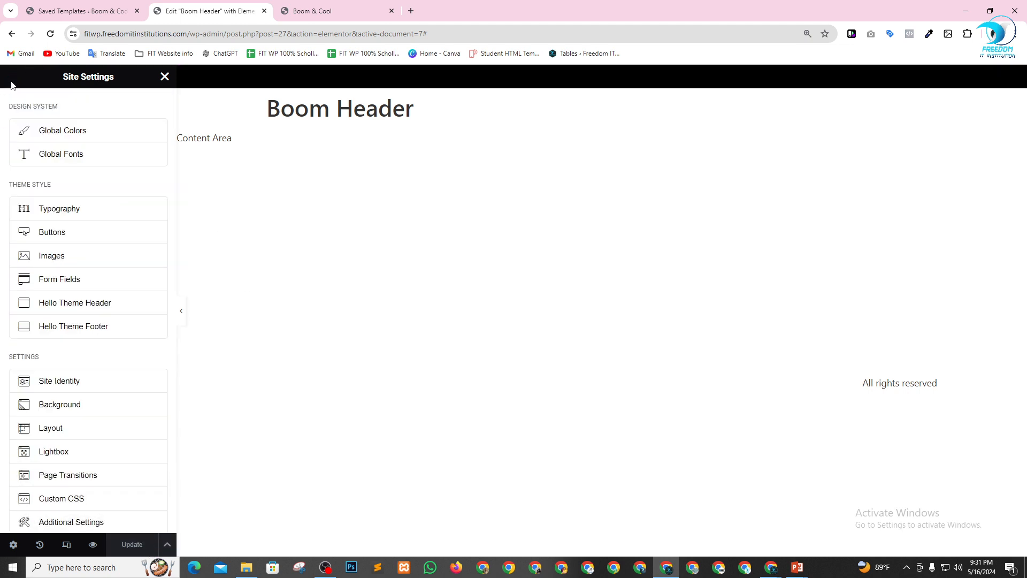
{"action": "left_click", "coordinate": [85, 133]}
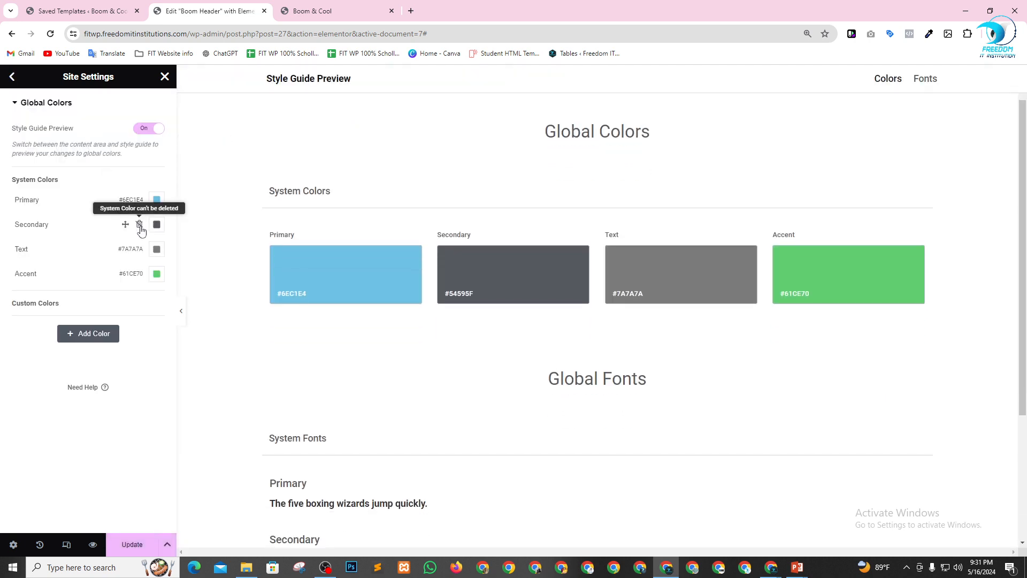
{"action": "left_click", "coordinate": [157, 224]}
{"action": "left_click", "coordinate": [129, 301]}
{"action": "left_click_drag", "start_coordinate": [116, 336], "coordinate": [89, 359]}
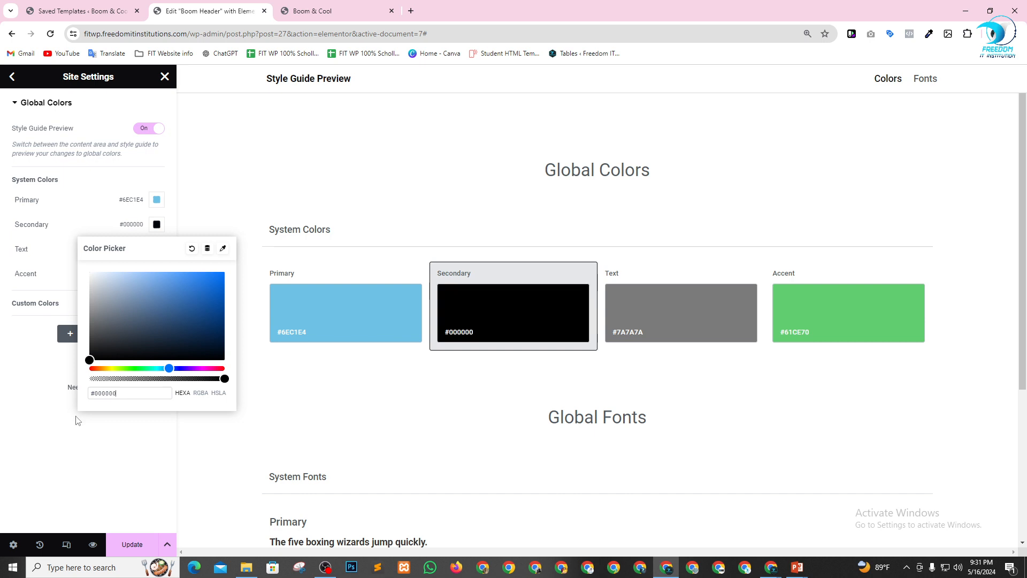
{"action": "left_click", "coordinate": [35, 367]}
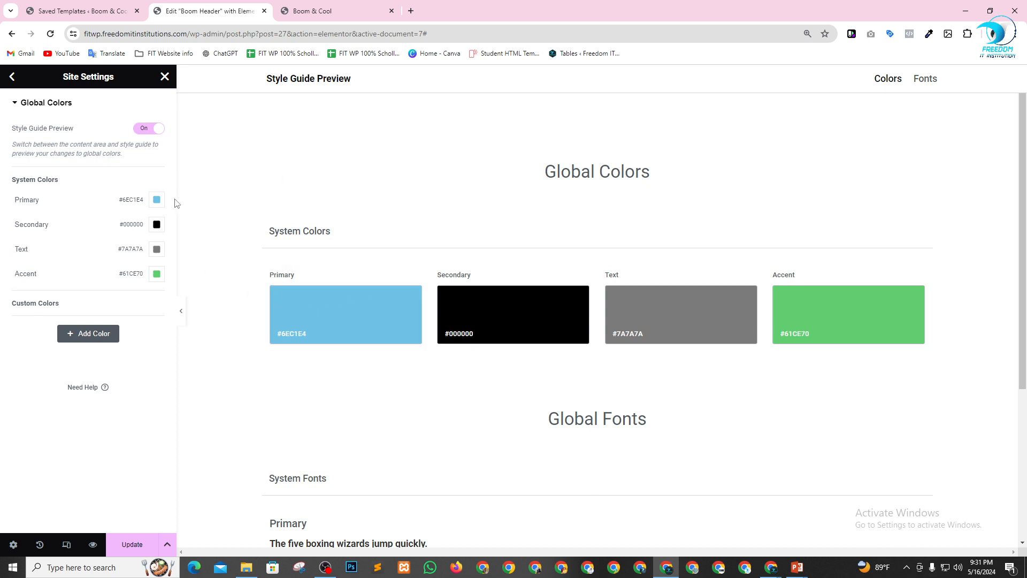
Set the Primary system color to the blue #138ABC and save the site settings.
{"action": "left_click", "coordinate": [157, 201]}
{"action": "left_click_drag", "start_coordinate": [143, 287], "coordinate": [210, 270]}
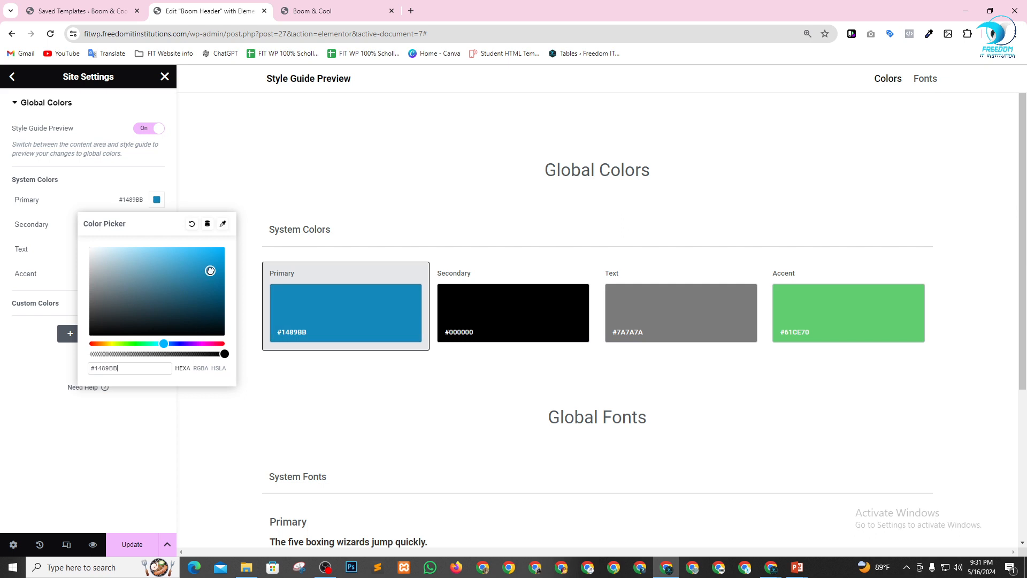
{"action": "left_click", "coordinate": [89, 423]}
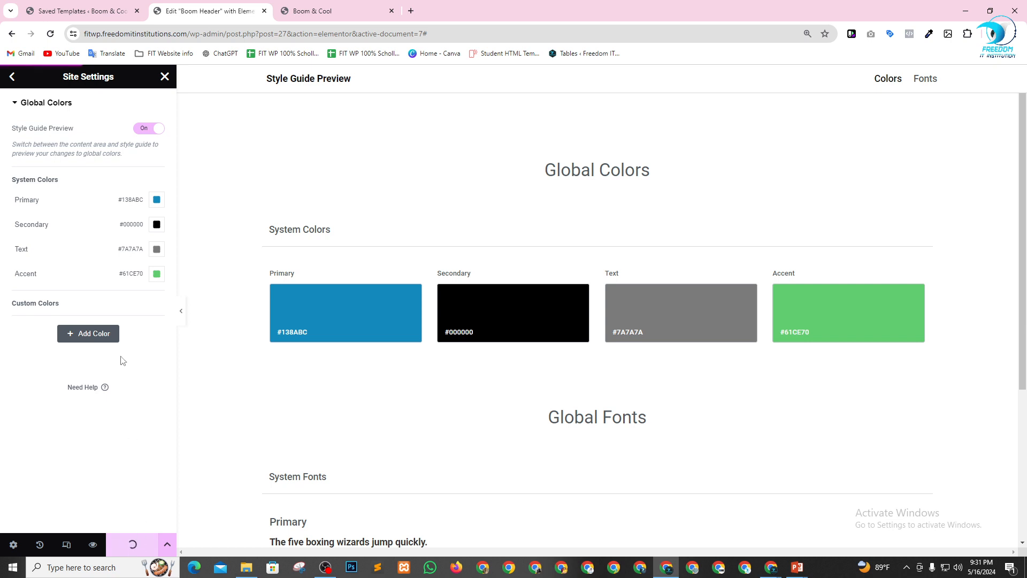
Leave the site settings and place a Site Logo widget in the narrow column of the black header container.
{"action": "left_click", "coordinate": [12, 77]}
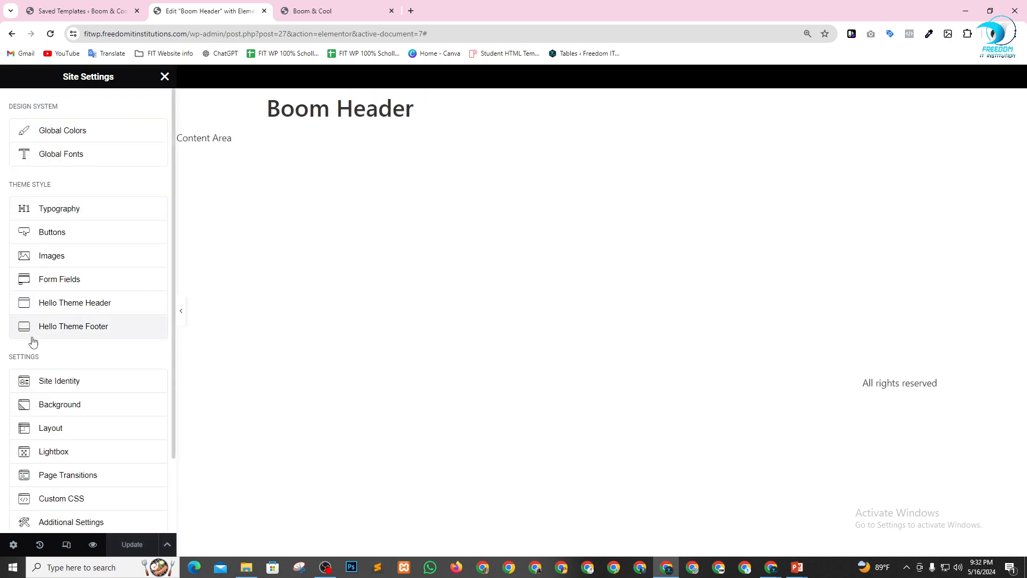
{"action": "left_click", "coordinate": [165, 76]}
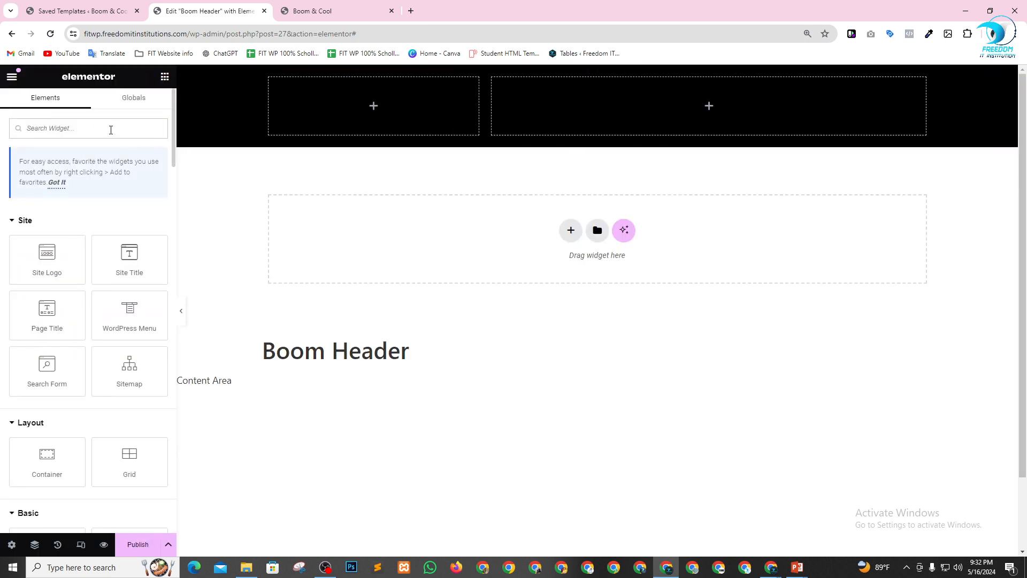
{"action": "left_click_drag", "start_coordinate": [57, 255], "coordinate": [409, 109]}
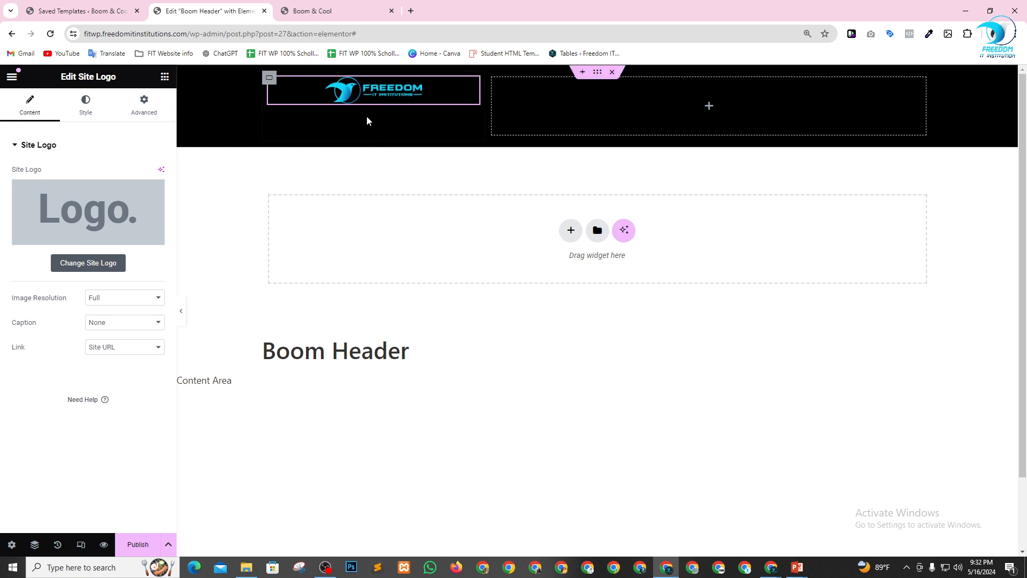
Place a WordPress Menu widget in the empty wide column of the black header and set its alignment to End.
{"action": "left_click", "coordinate": [165, 77]}
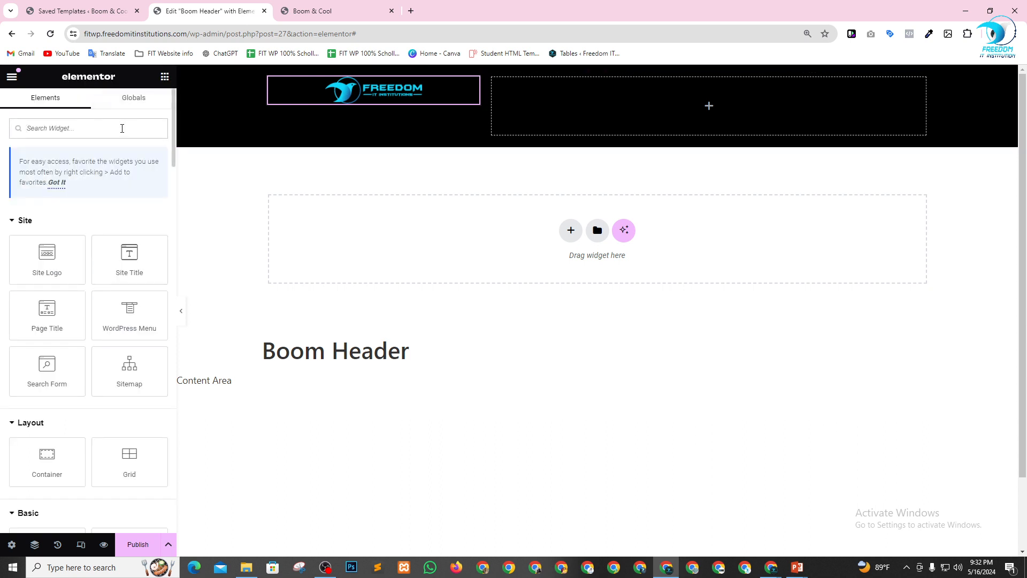
{"action": "type", "text": "nav"}
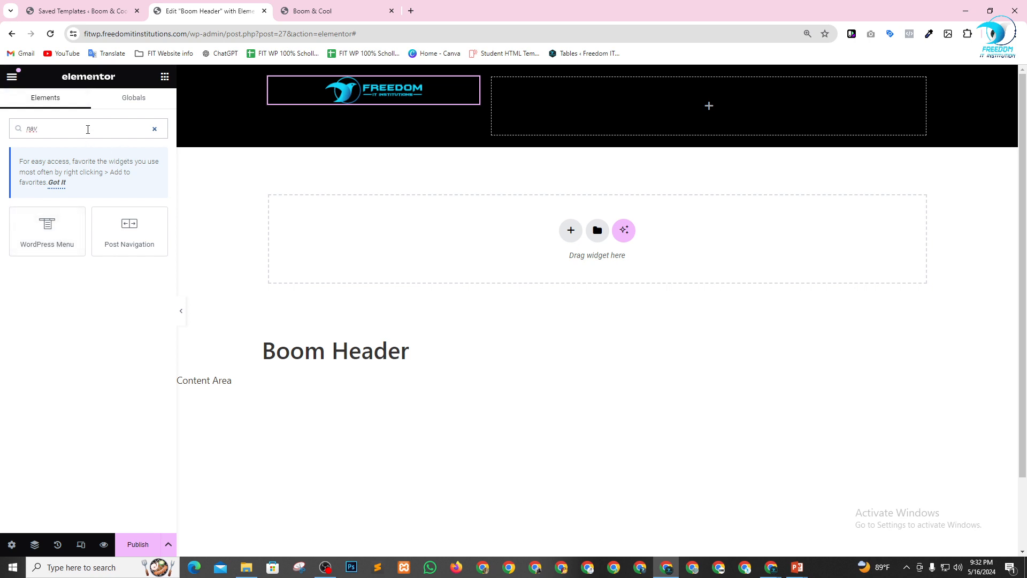
{"action": "type", "text": "menu"}
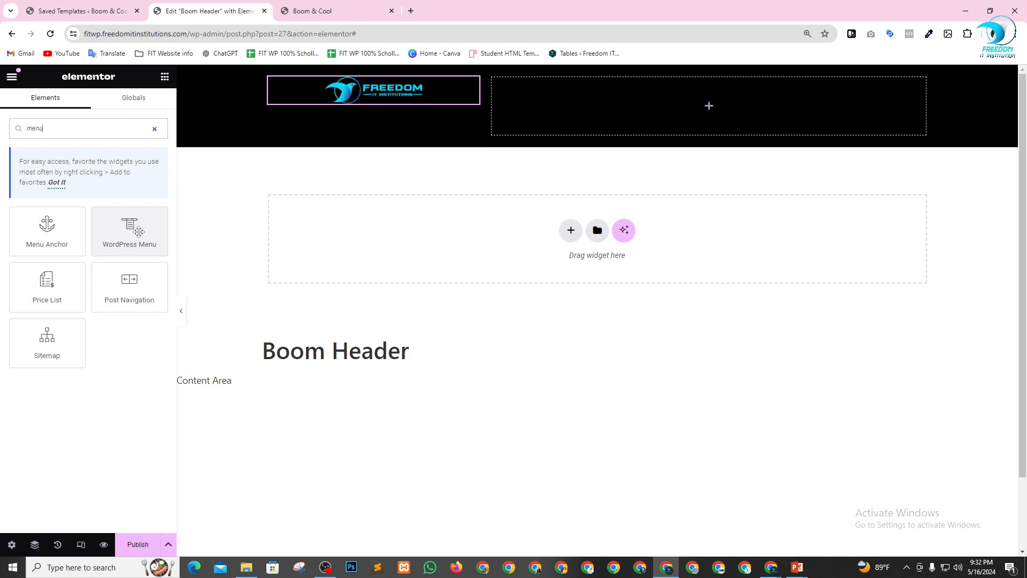
{"action": "left_click_drag", "start_coordinate": [132, 237], "coordinate": [701, 101]}
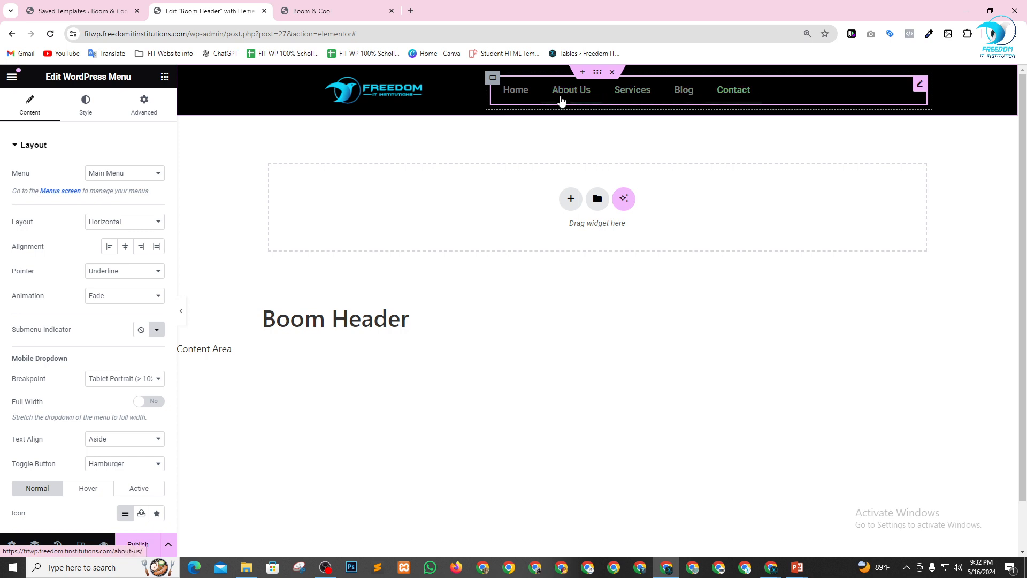
{"action": "left_click", "coordinate": [142, 247]}
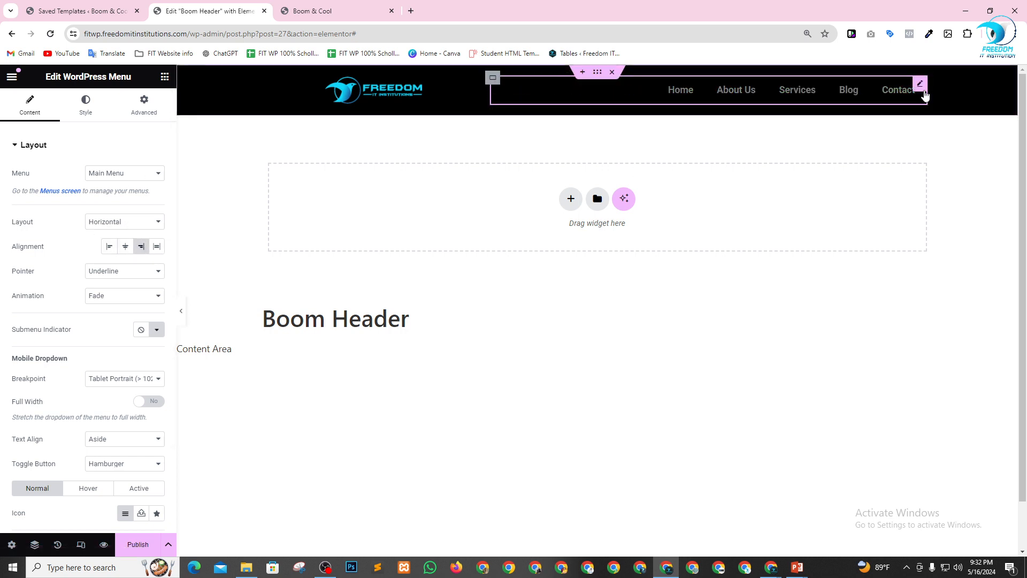
Set the header menu's normal text color to white, #FFFFFF.
{"action": "left_click", "coordinate": [85, 107]}
{"action": "left_click", "coordinate": [141, 222]}
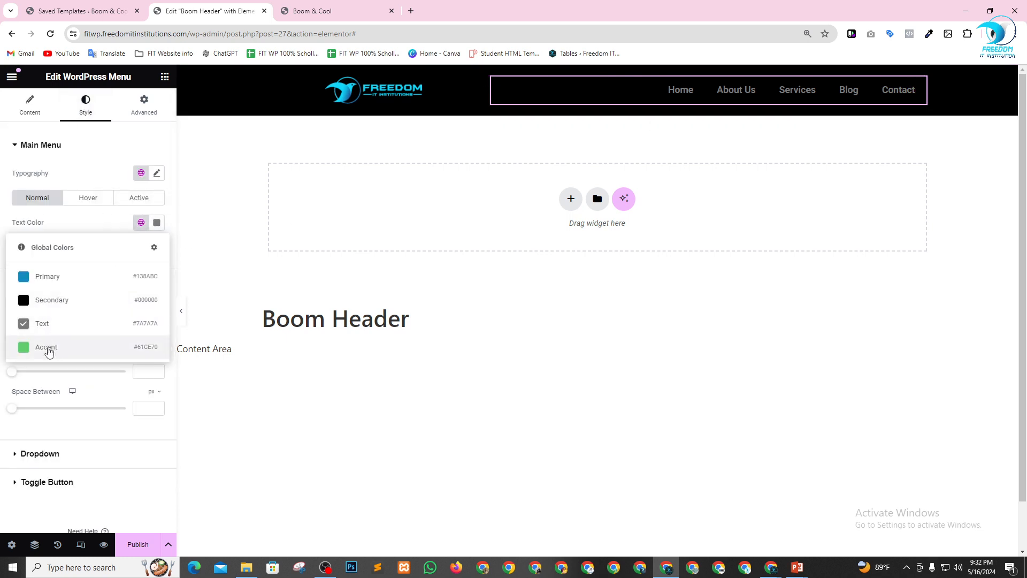
{"action": "left_click", "coordinate": [156, 222]}
{"action": "left_click_drag", "start_coordinate": [154, 288], "coordinate": [89, 269]}
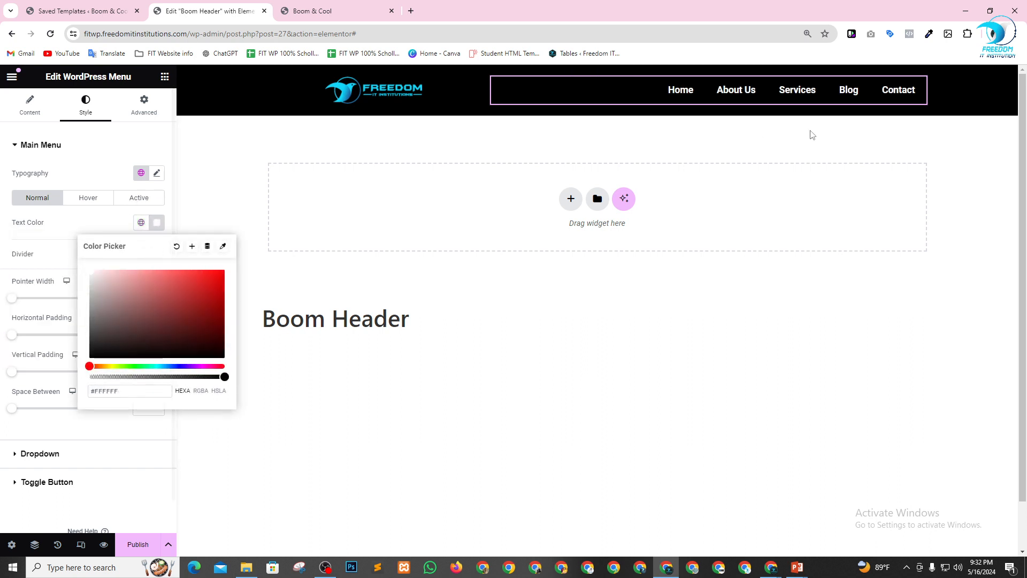
{"action": "left_click", "coordinate": [85, 217]}
Set the header menu's hover text color and hover pointer color to the global Primary color.
{"action": "left_click", "coordinate": [88, 199]}
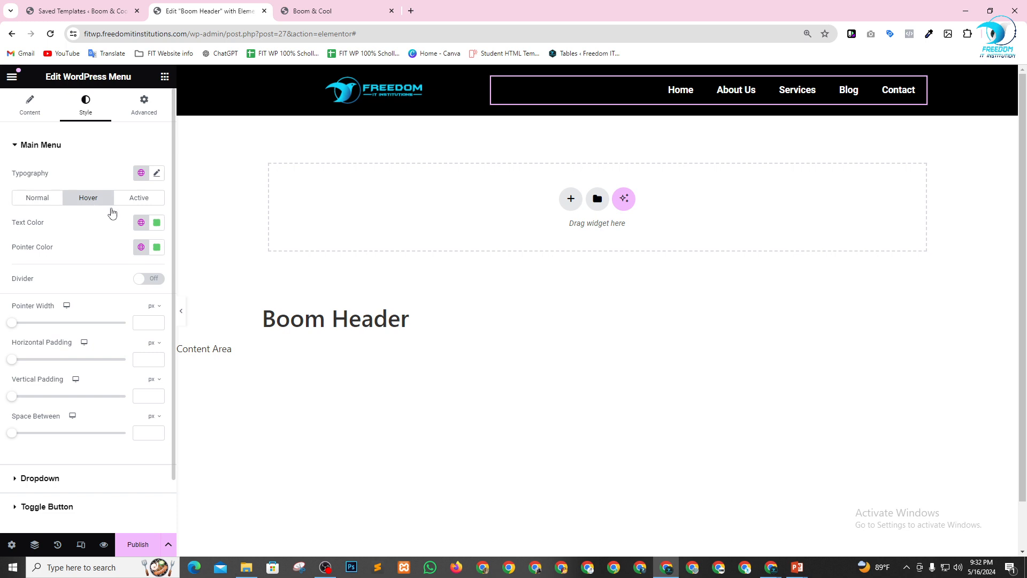
{"action": "left_click", "coordinate": [143, 224]}
{"action": "left_click", "coordinate": [76, 276]}
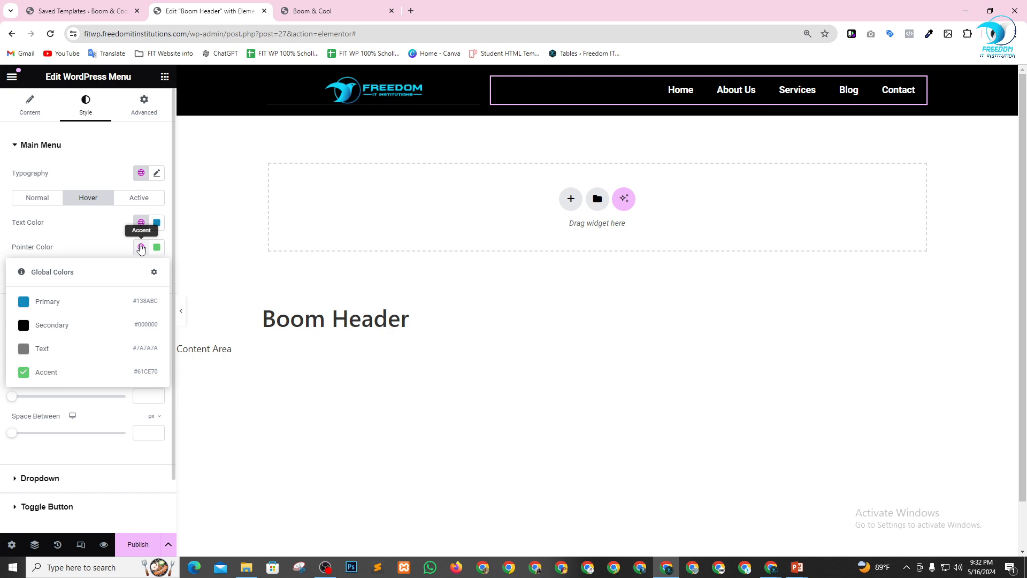
{"action": "left_click", "coordinate": [65, 302]}
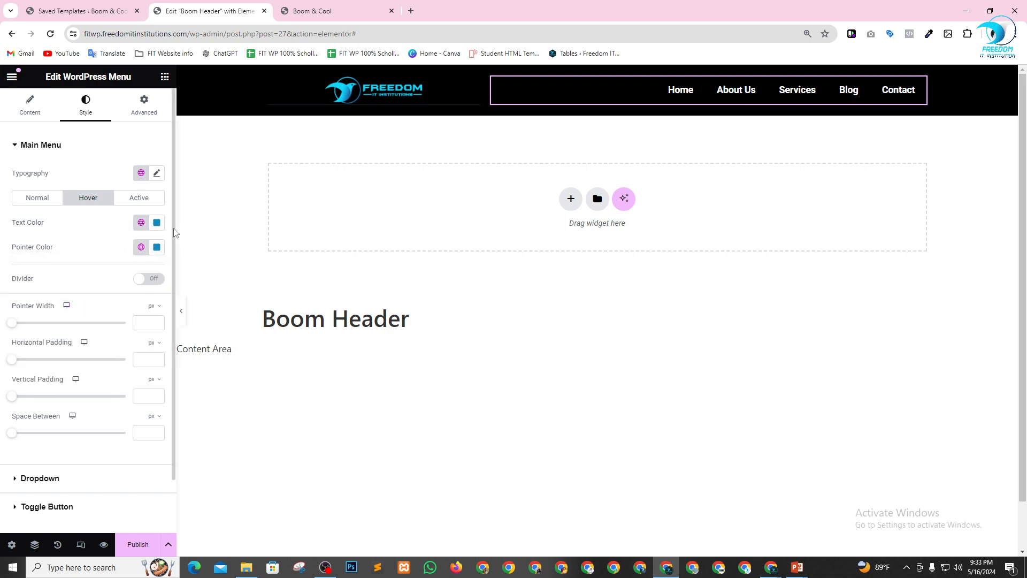
Set the text color and pointer color of the header menu's active item to the global Primary color.
{"action": "left_click", "coordinate": [138, 199]}
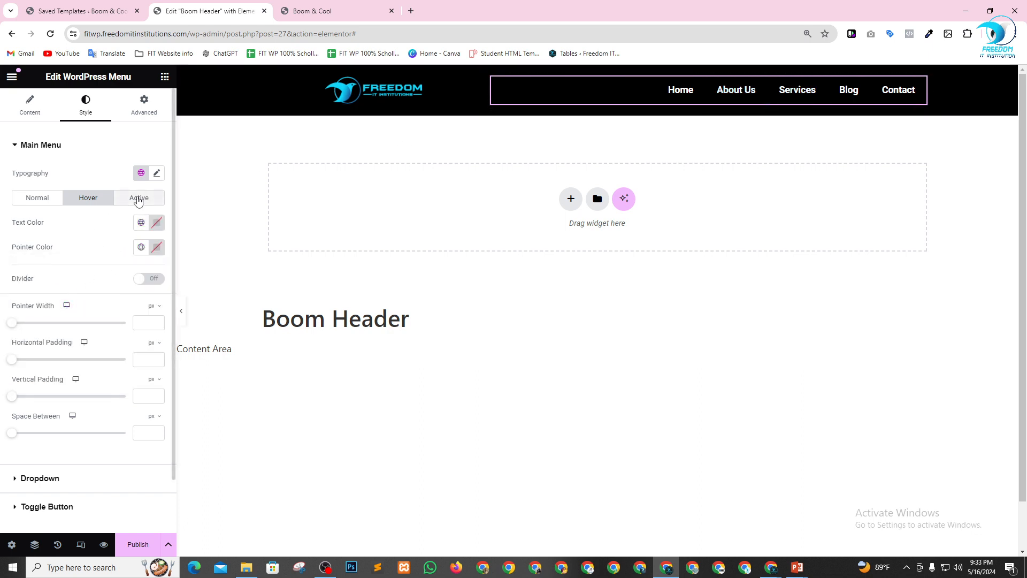
{"action": "left_click", "coordinate": [138, 199]}
{"action": "left_click", "coordinate": [140, 224]}
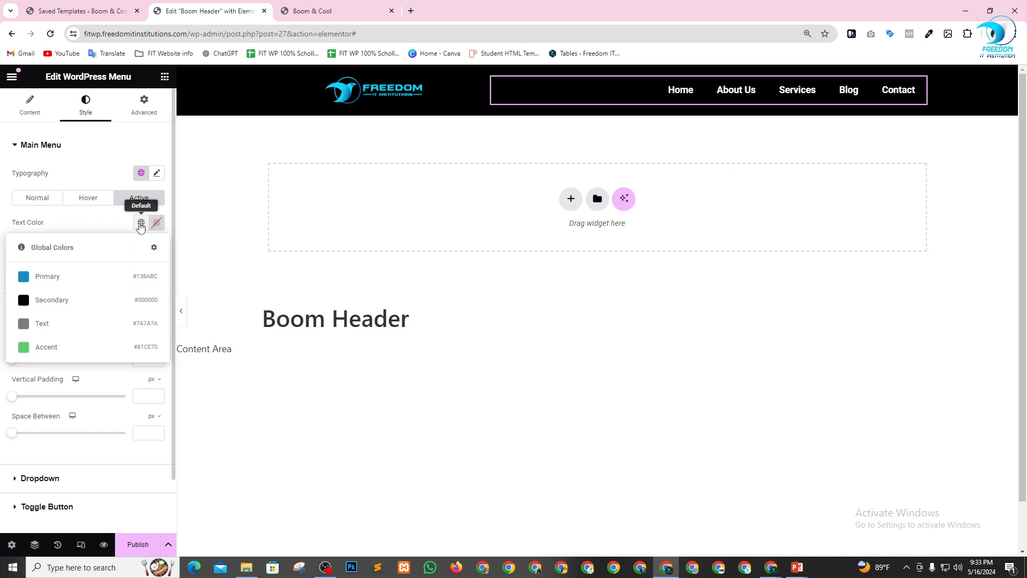
{"action": "left_click", "coordinate": [51, 278]}
{"action": "left_click", "coordinate": [141, 247]}
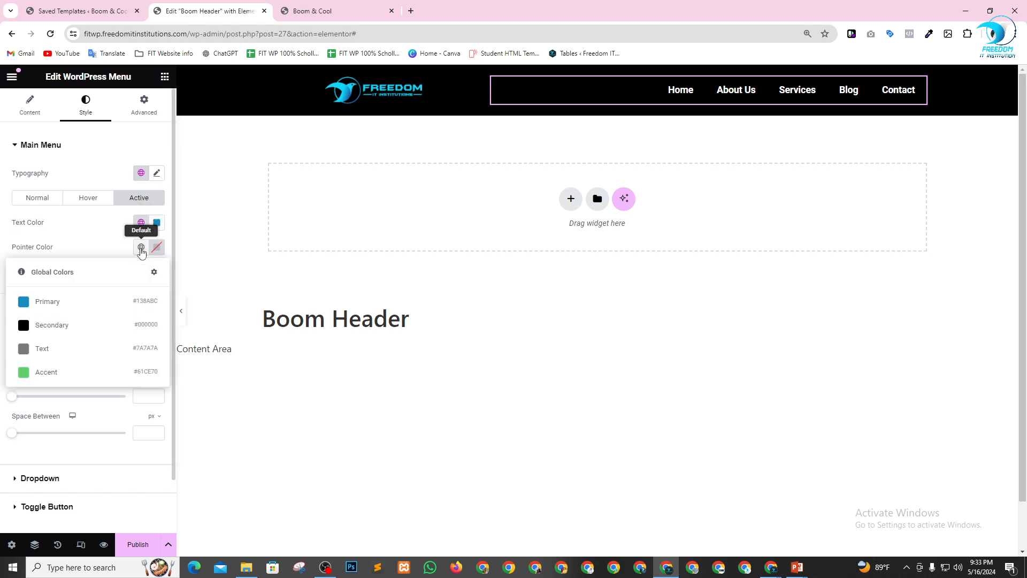
{"action": "left_click", "coordinate": [90, 303]}
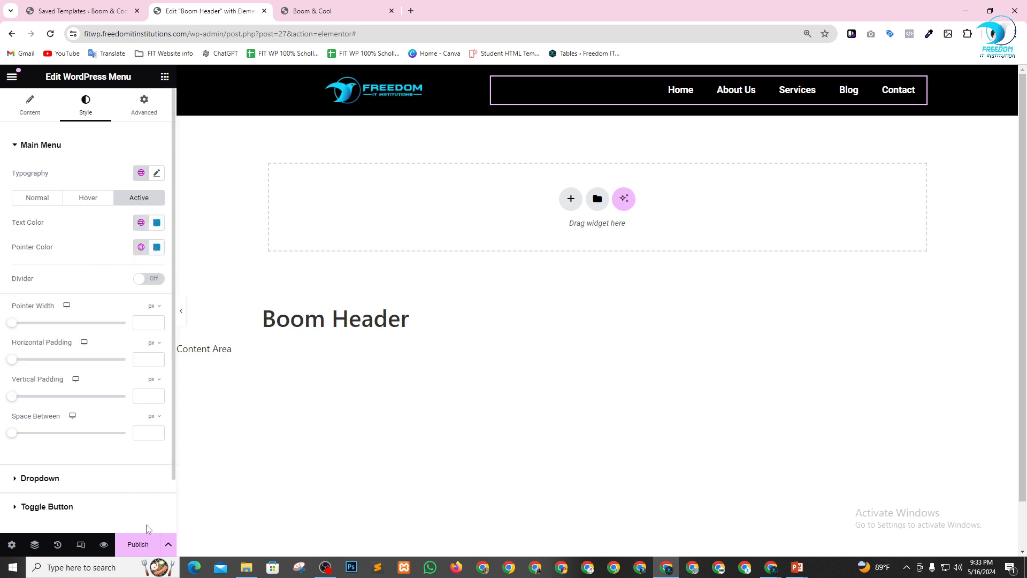
Publish the header template with a display condition that includes the Entire Site.
{"action": "left_click", "coordinate": [150, 539]}
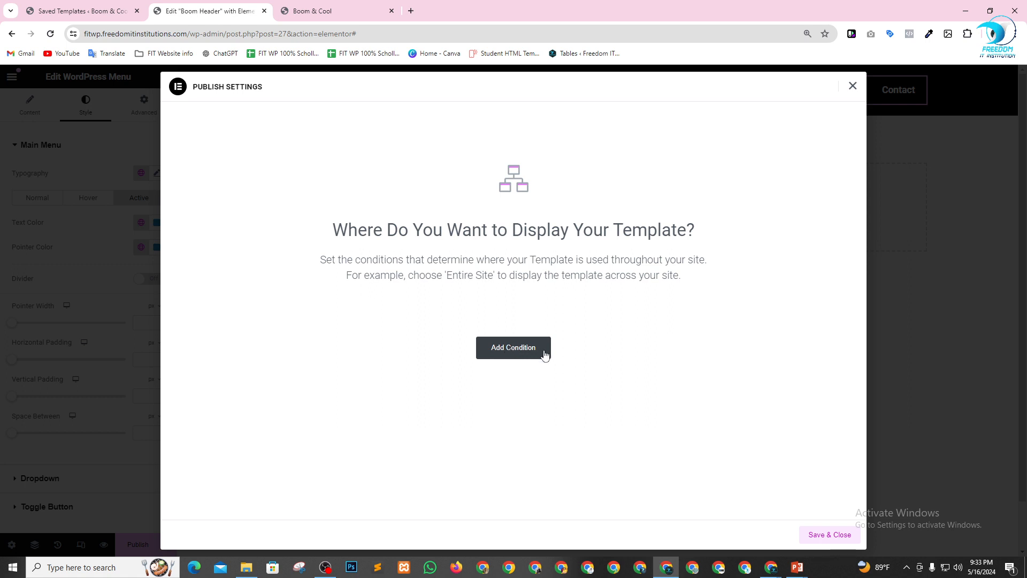
{"action": "left_click", "coordinate": [504, 349]}
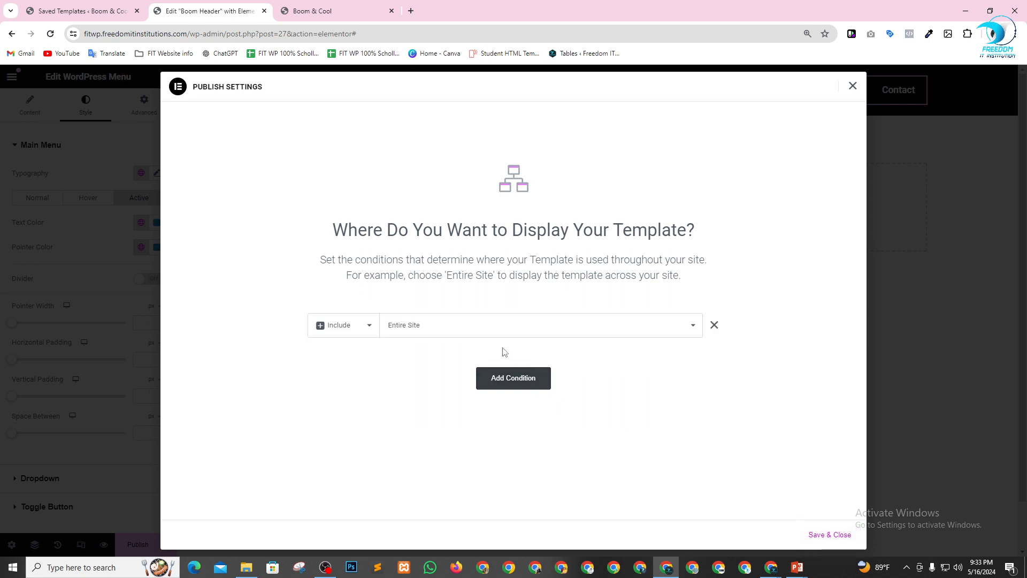
{"action": "left_click", "coordinate": [427, 326]}
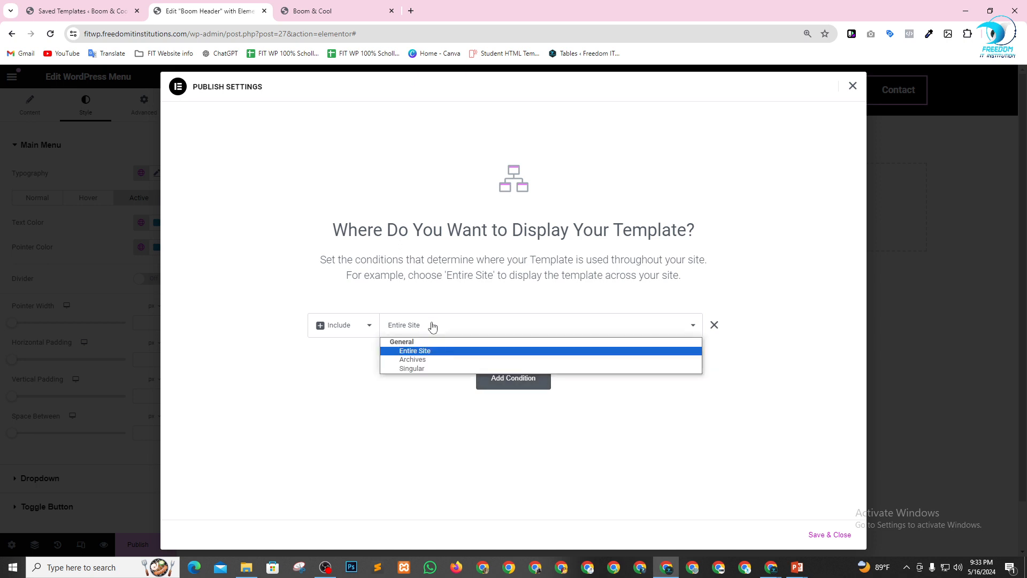
{"action": "left_click", "coordinate": [434, 350]}
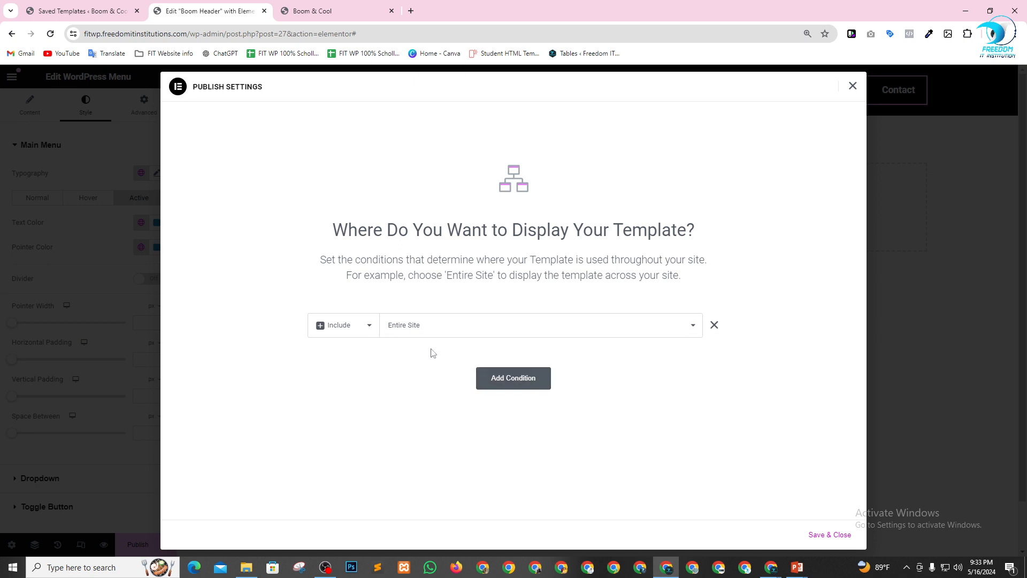
{"action": "left_click", "coordinate": [832, 536]}
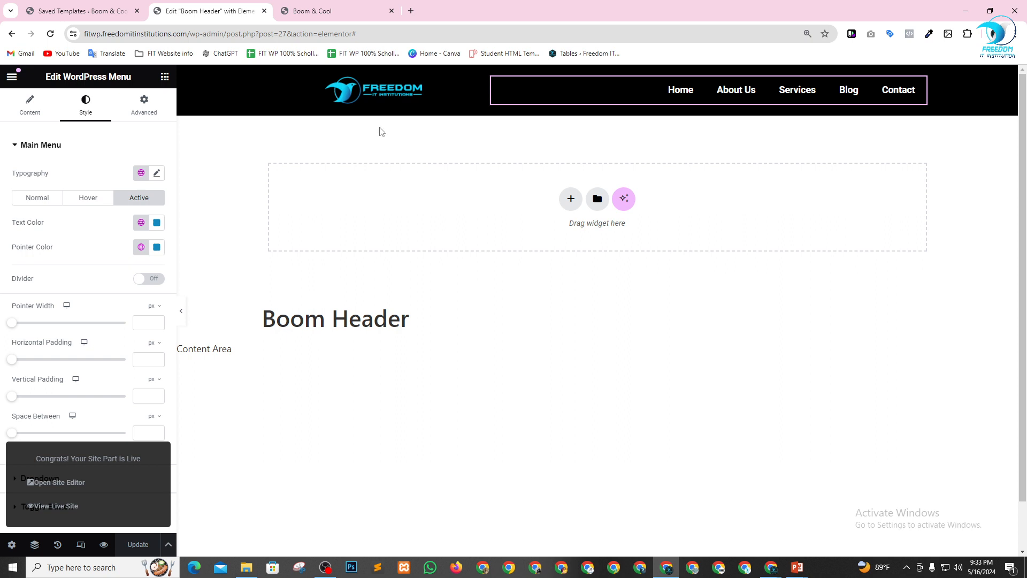
Align the site logo in the header to the left and update the template.
{"action": "left_click", "coordinate": [472, 86]}
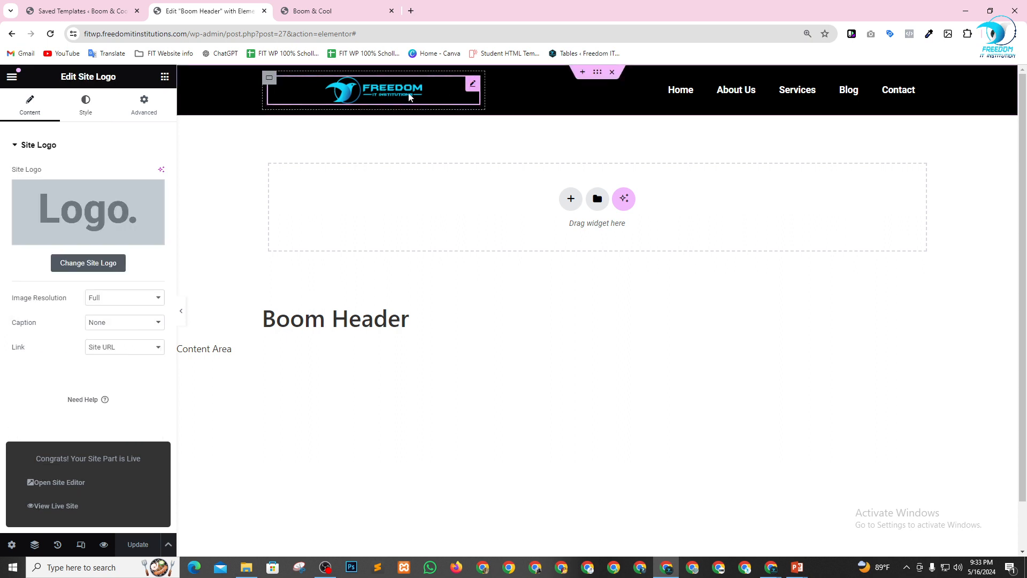
{"action": "left_click", "coordinate": [84, 104]}
{"action": "left_click", "coordinate": [126, 177]}
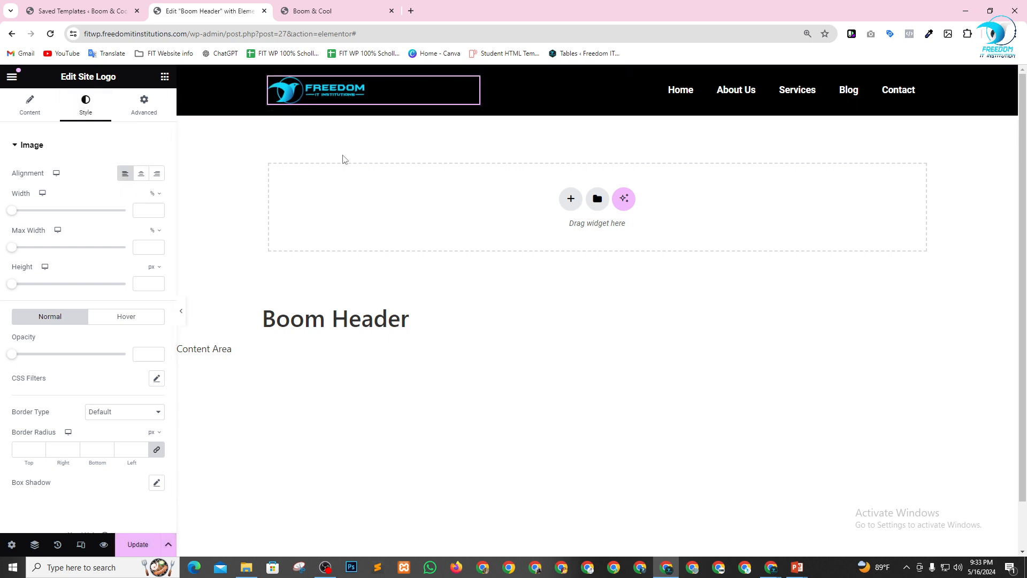
{"action": "left_click", "coordinate": [138, 544]}
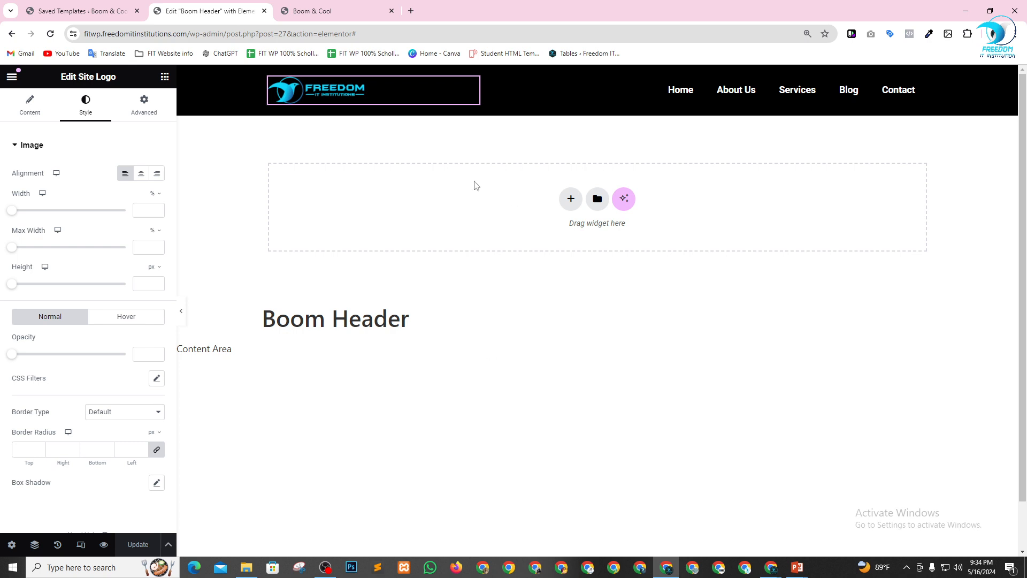
Return to the saved templates, refresh them, list the published ones and move the Default Kit template to the trash.
{"action": "left_click", "coordinate": [63, 7]}
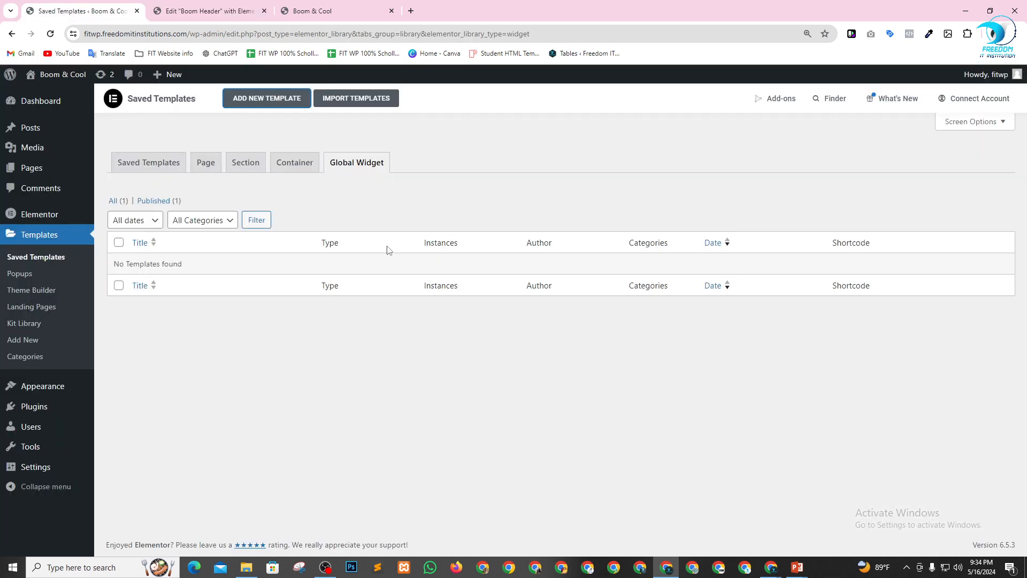
{"action": "left_click", "coordinate": [50, 35]}
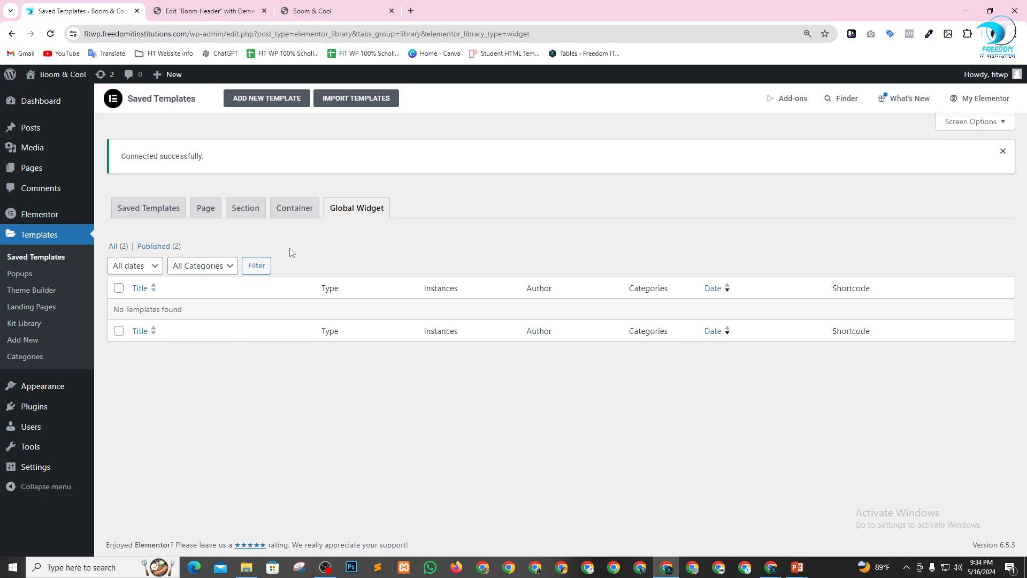
{"action": "left_click", "coordinate": [246, 207]}
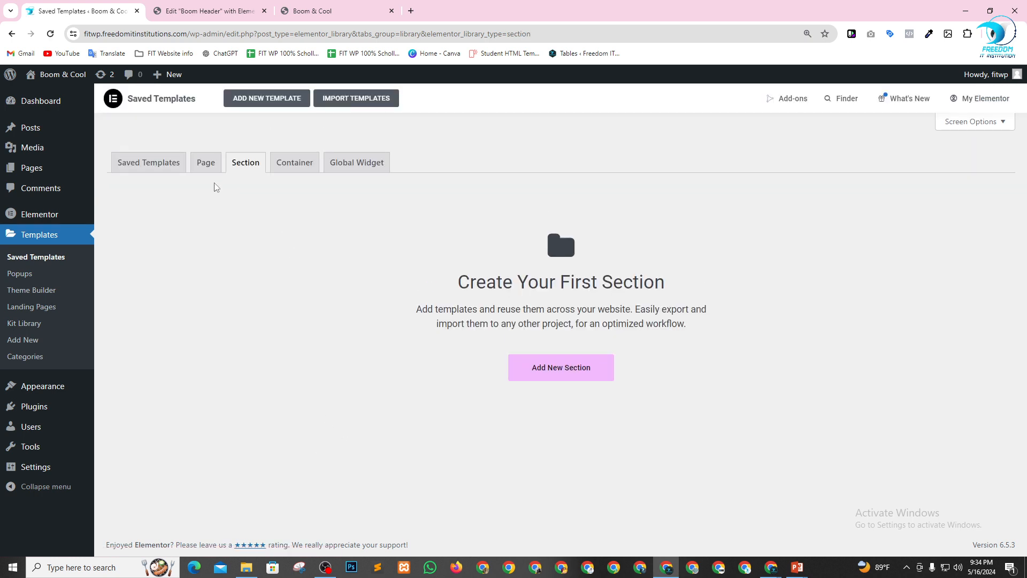
{"action": "left_click", "coordinate": [154, 167]}
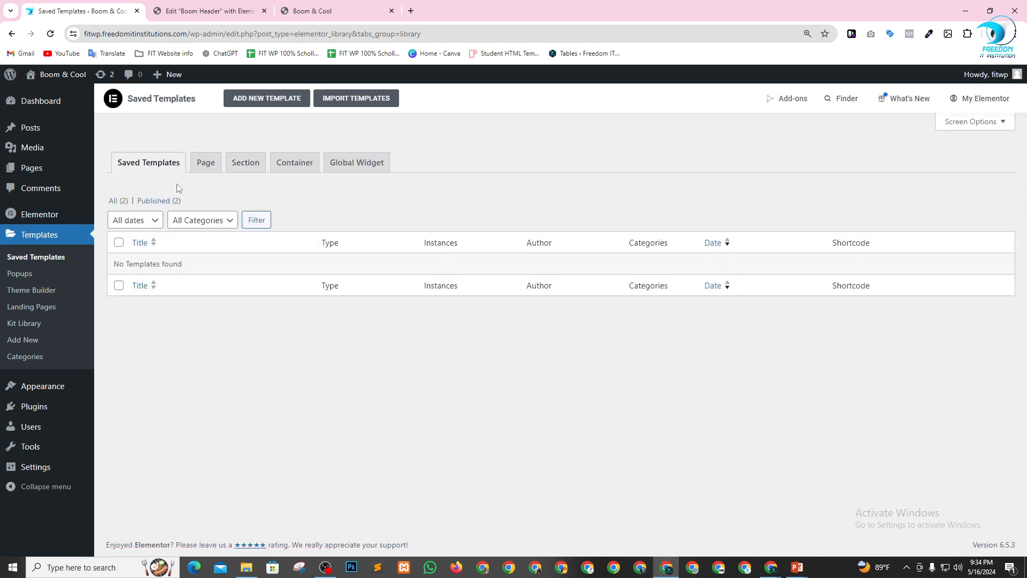
{"action": "left_click", "coordinate": [165, 200]}
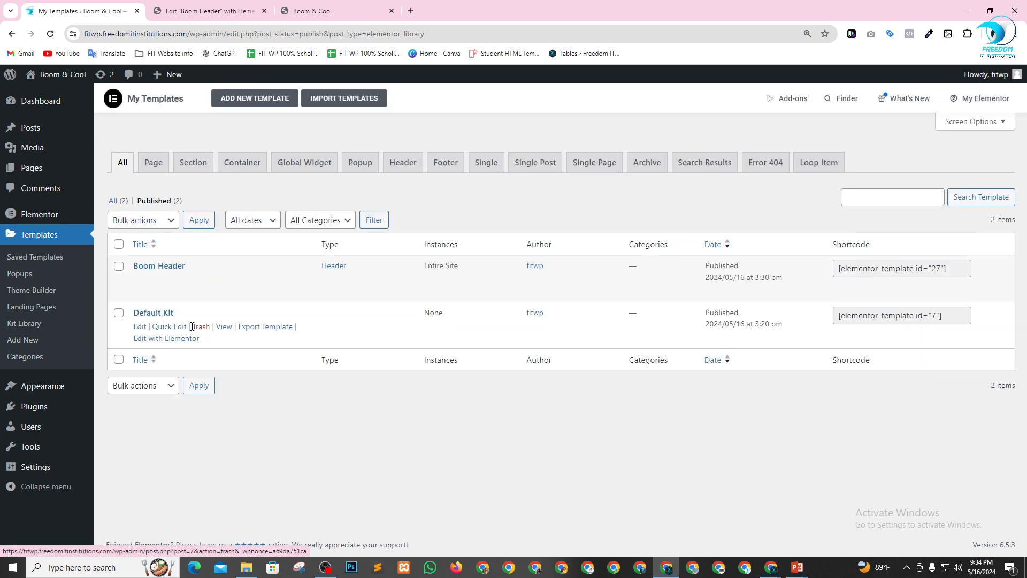
{"action": "left_click", "coordinate": [201, 327]}
{"action": "left_click", "coordinate": [324, 221]}
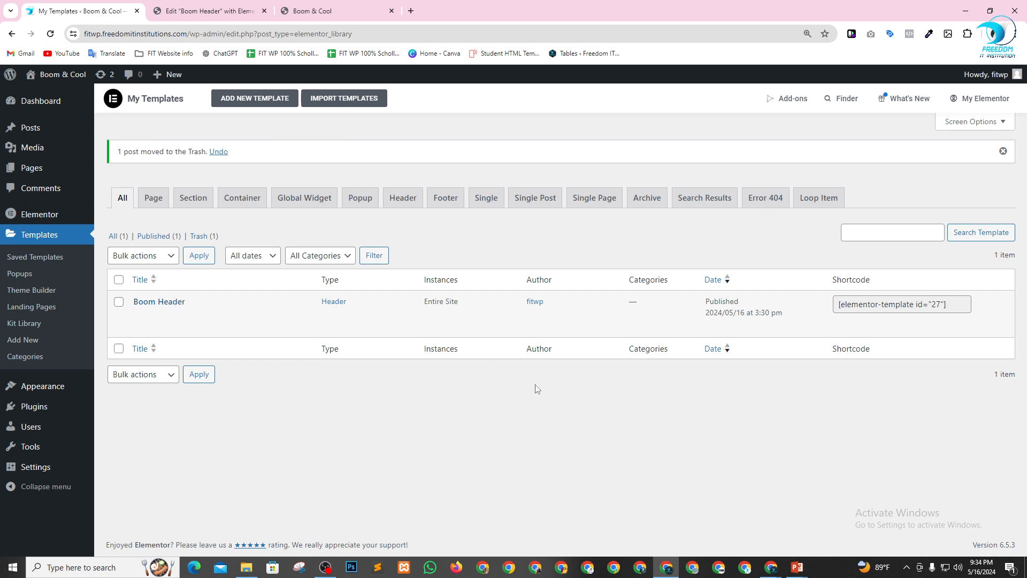
Create a new template of type Footer named "Boom Footer".
{"action": "left_click", "coordinate": [197, 200]}
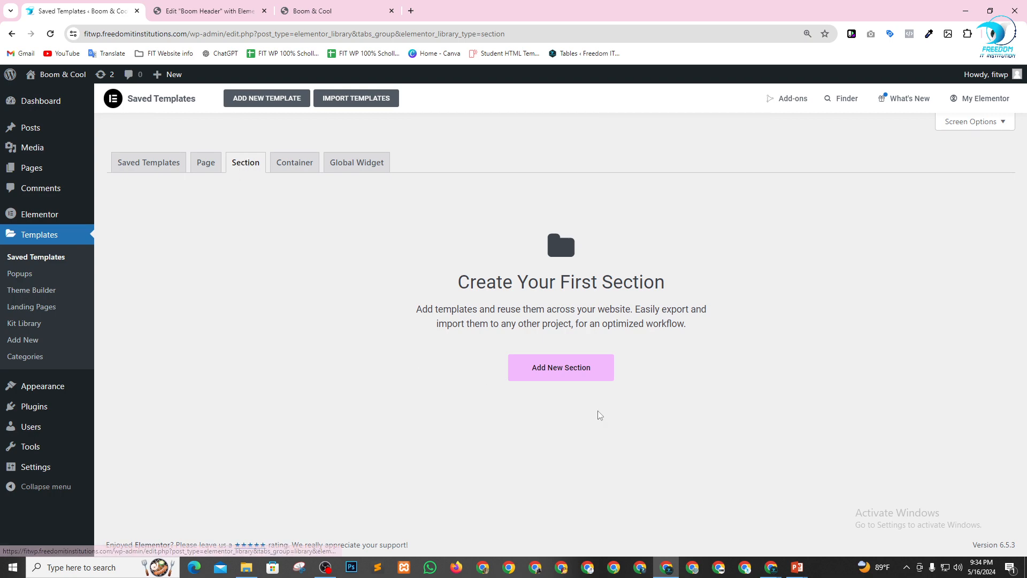
{"action": "left_click", "coordinate": [567, 378]}
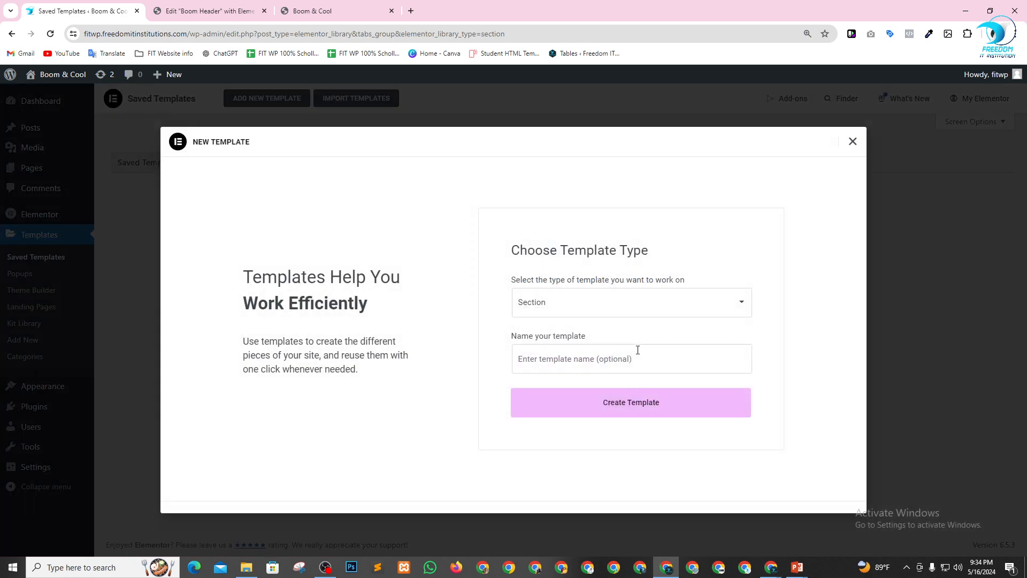
{"action": "left_click", "coordinate": [620, 306]}
{"action": "left_click", "coordinate": [545, 363]}
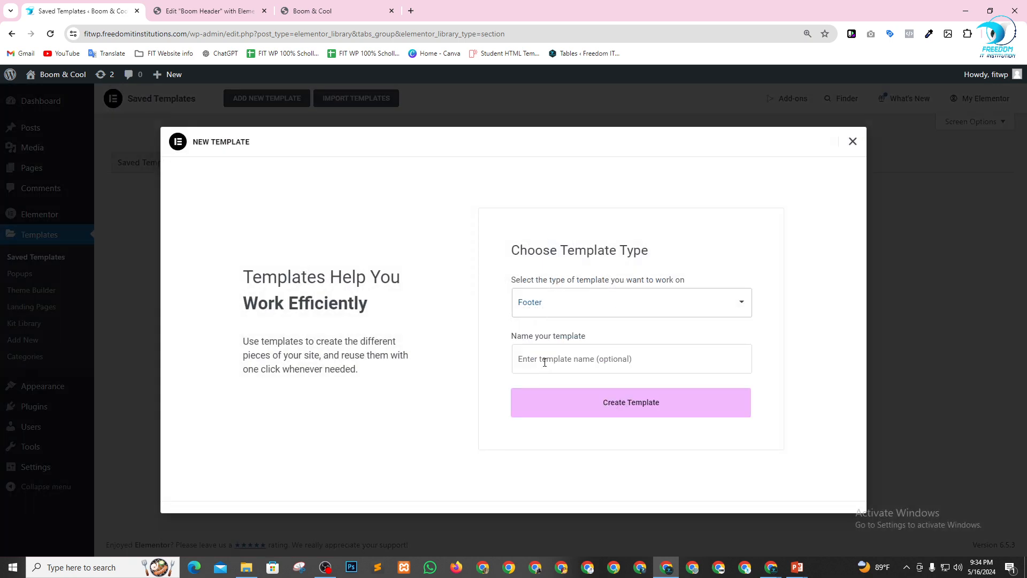
{"action": "left_click", "coordinate": [601, 360]}
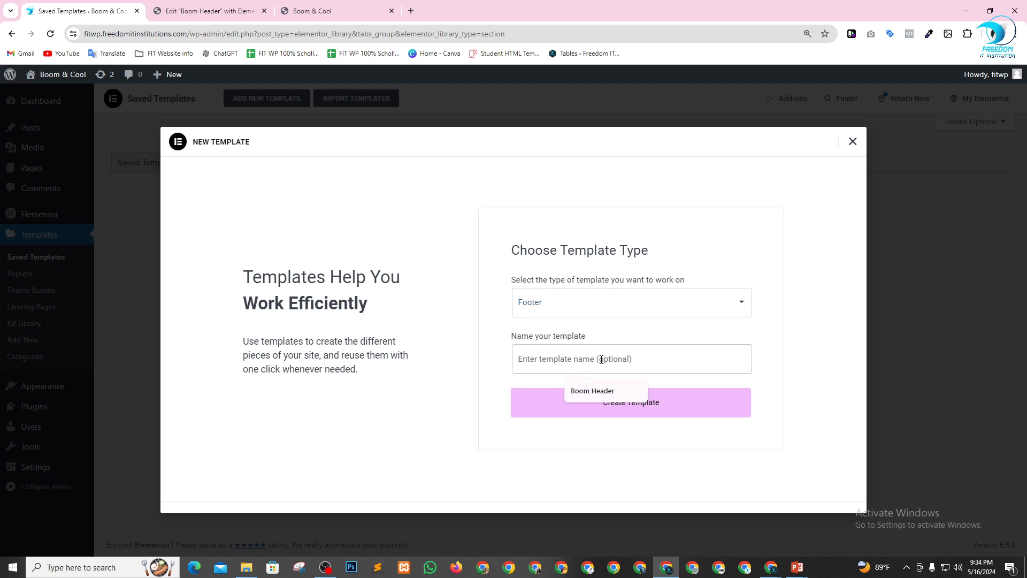
{"action": "left_click", "coordinate": [592, 391]}
{"action": "double_click", "coordinate": [551, 360]}
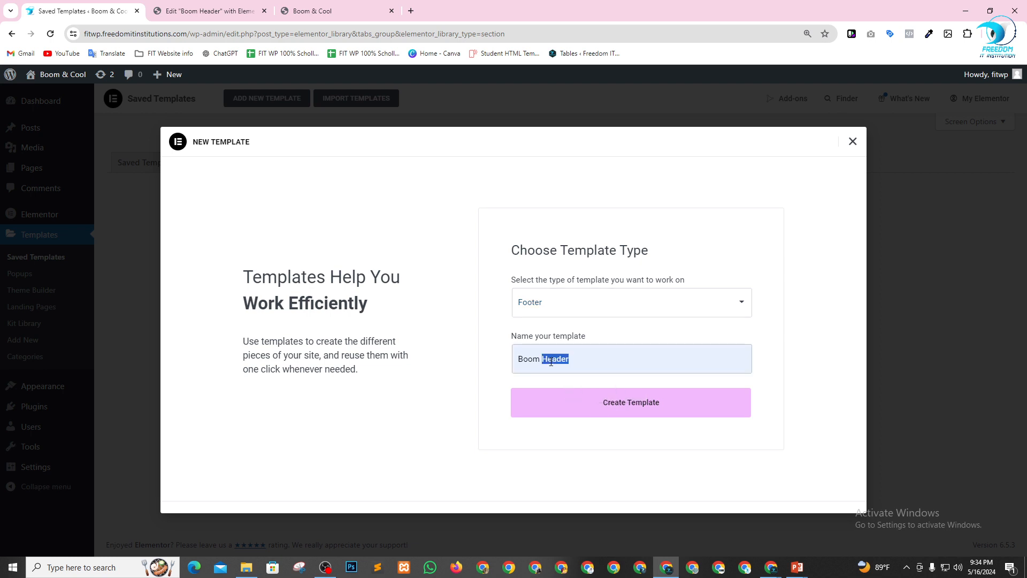
{"action": "type", "text": "Foot"}
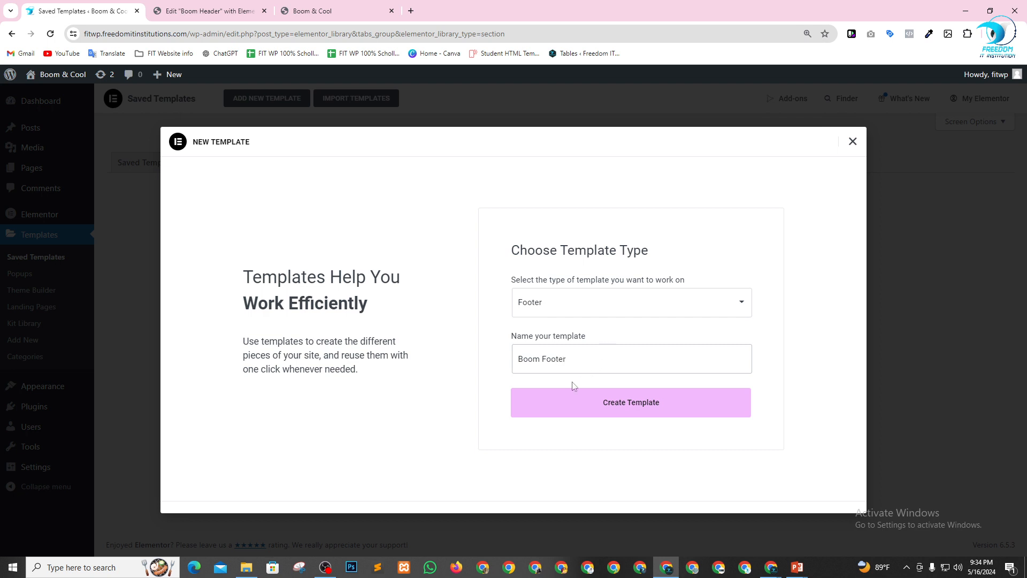
{"action": "left_click", "coordinate": [624, 406]}
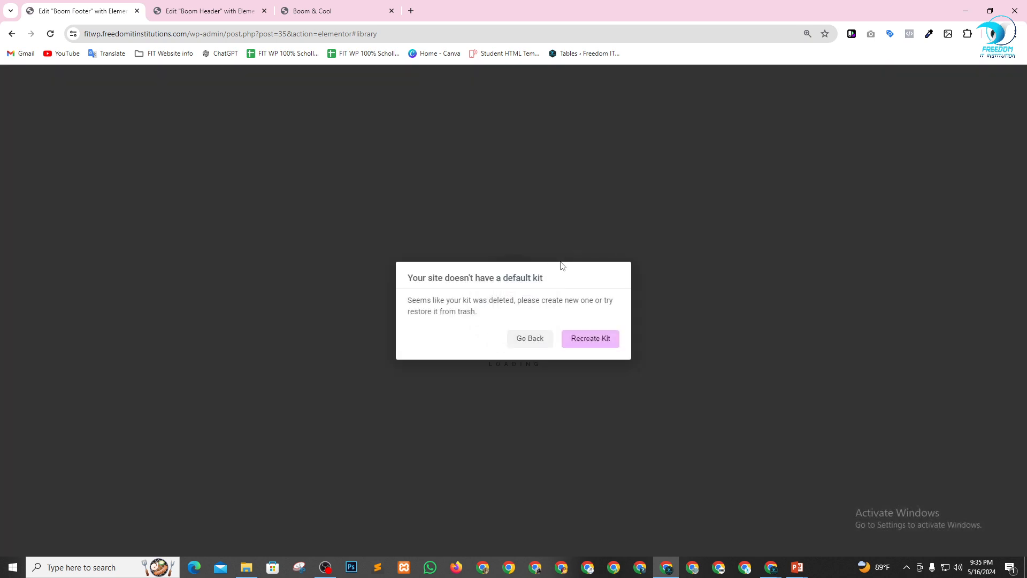
Recreate the missing default kit in the Elementor tools and save the changes.
{"action": "left_click", "coordinate": [589, 341]}
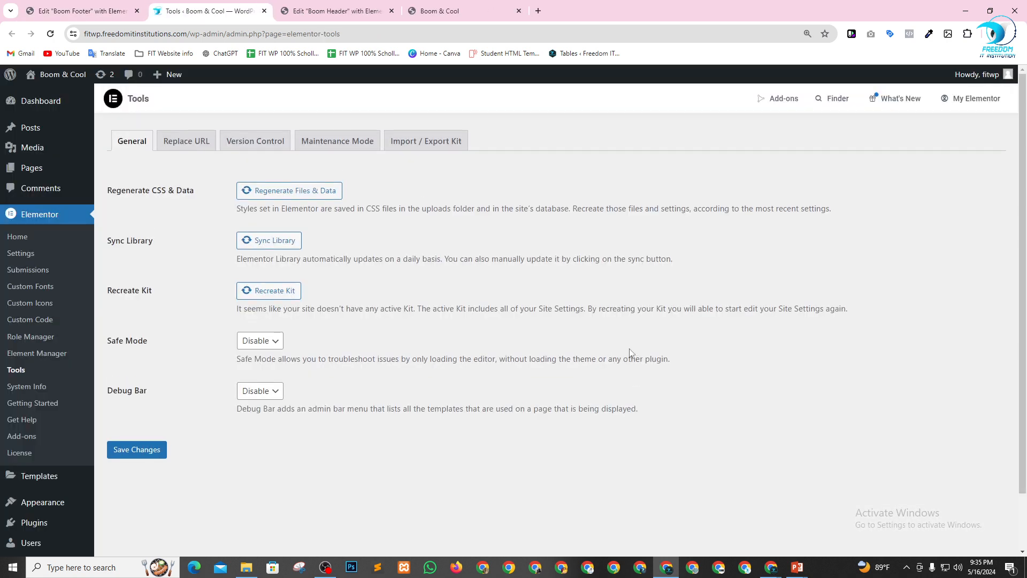
{"action": "left_click", "coordinate": [275, 292]}
{"action": "left_click", "coordinate": [137, 454]}
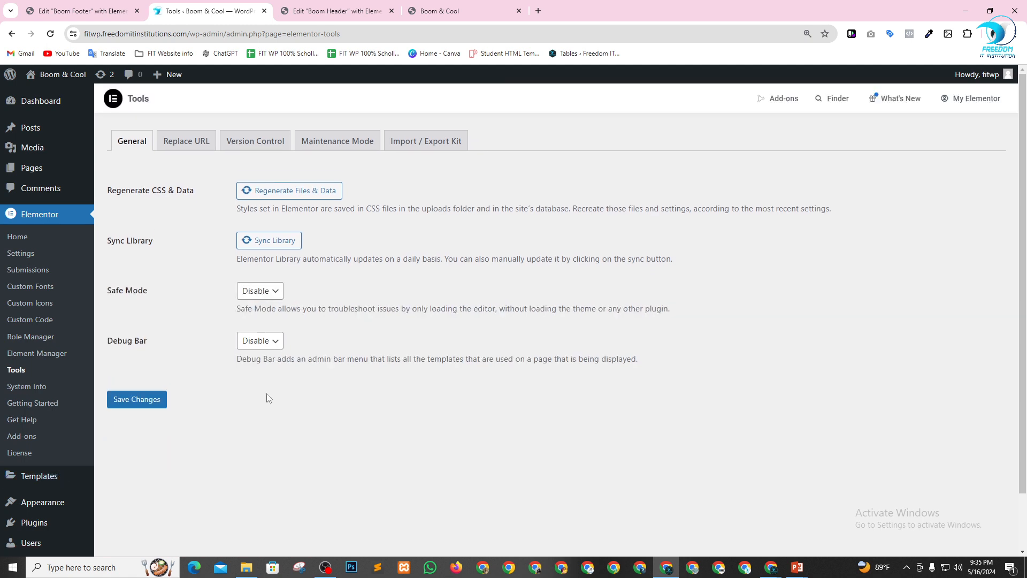
{"action": "left_click", "coordinate": [146, 399]}
Show the draft templates and open "Boom Footer" for editing with Elementor.
{"action": "scroll", "coordinate": [32, 415], "scroll_direction": "down", "scroll_amount": 2}
{"action": "mouse_move", "coordinate": [42, 429]}
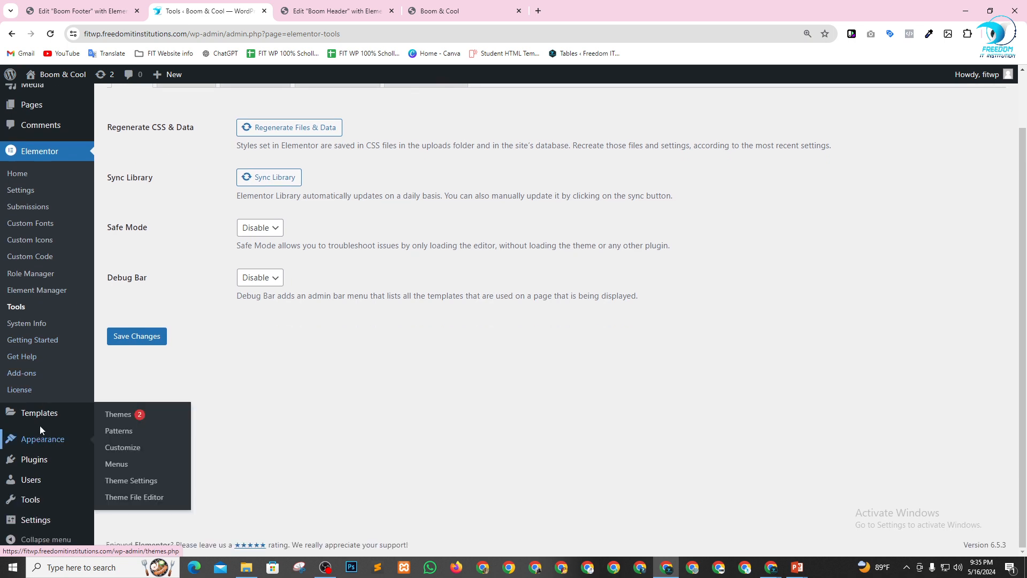
{"action": "left_click", "coordinate": [133, 404]}
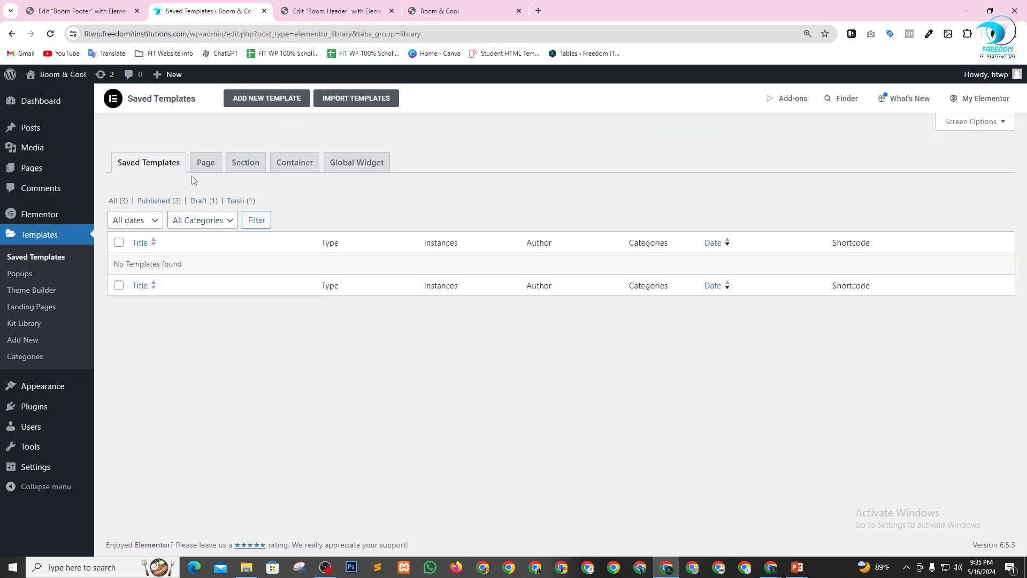
{"action": "left_click", "coordinate": [198, 201]}
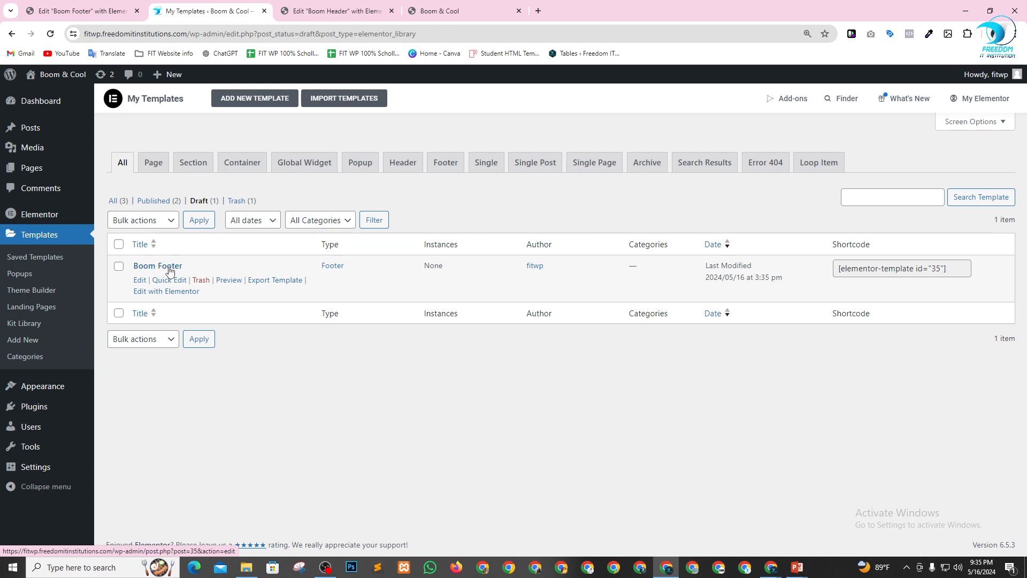
{"action": "left_click", "coordinate": [163, 295]}
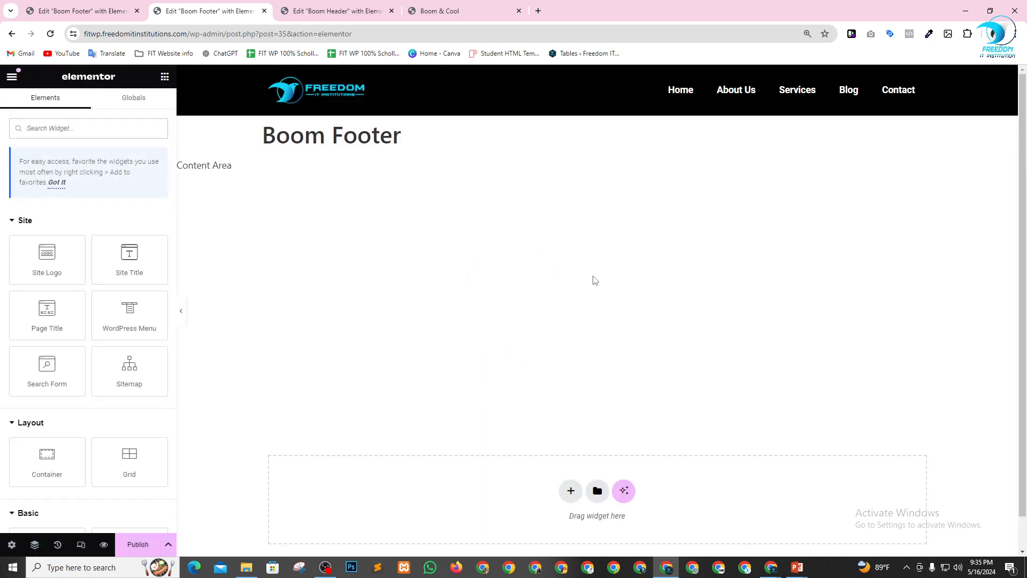
Try to insert the dark blue newsletter footer block from the template library, and close the library.
{"action": "scroll", "coordinate": [462, 302], "scroll_direction": "down", "scroll_amount": 1}
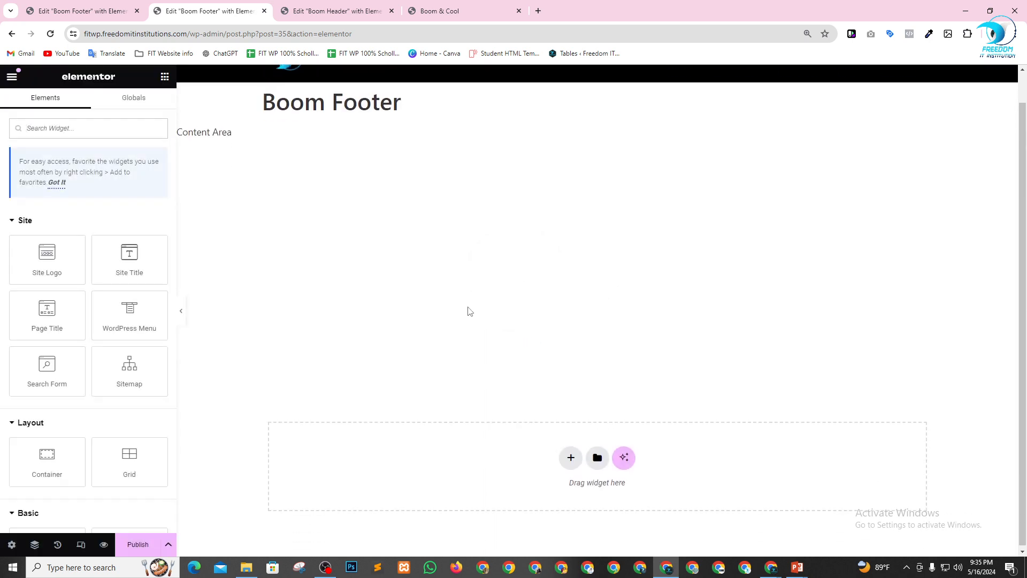
{"action": "left_click", "coordinate": [597, 456]}
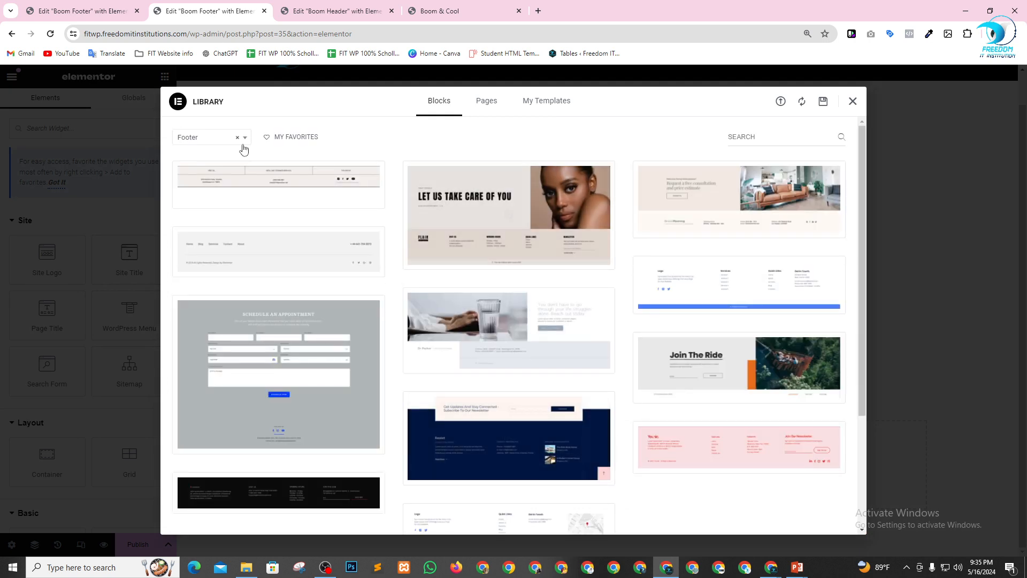
{"action": "scroll", "coordinate": [658, 262], "scroll_direction": "down", "scroll_amount": 3}
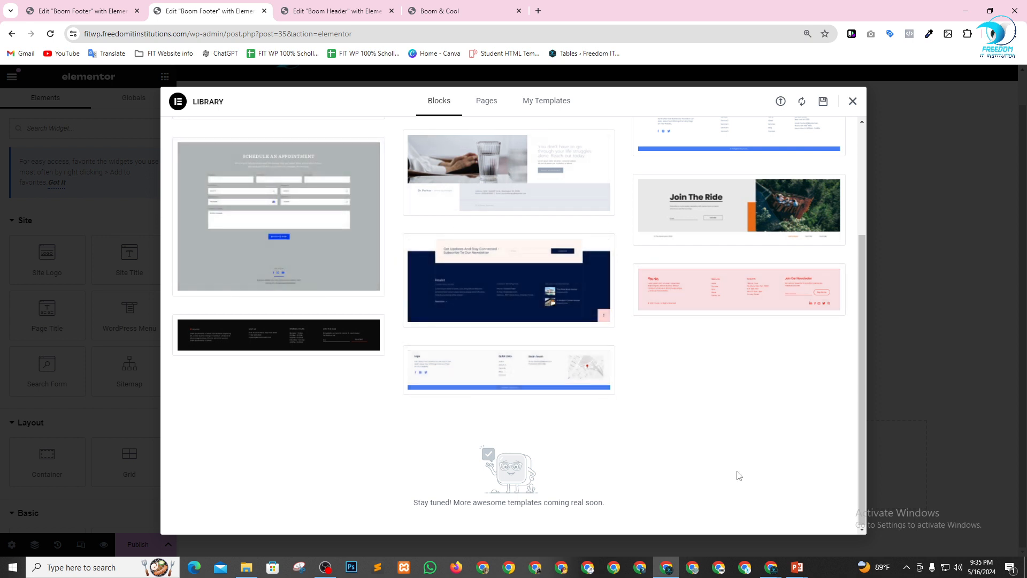
{"action": "left_click", "coordinate": [435, 319]}
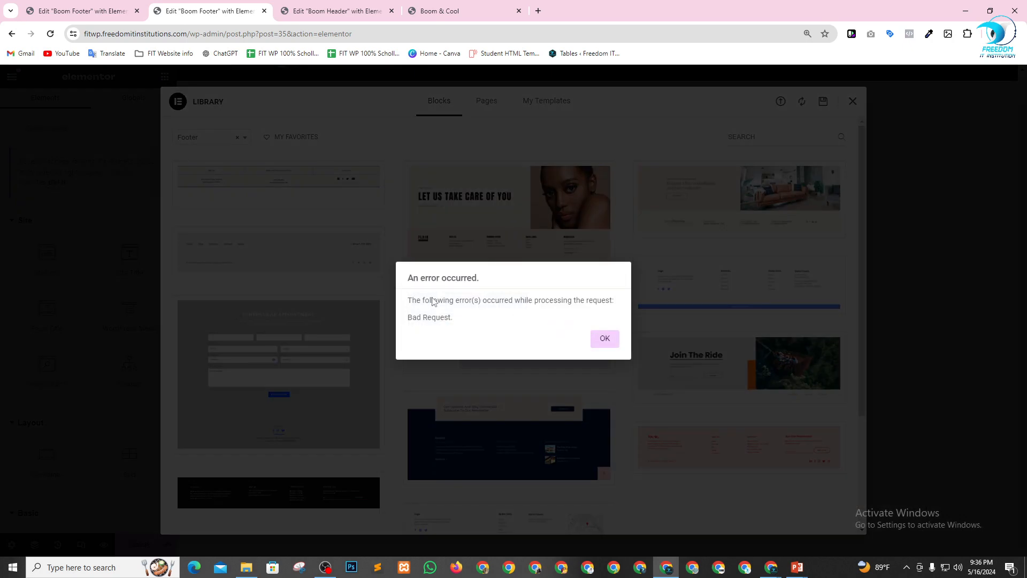
{"action": "left_click", "coordinate": [604, 338]}
{"action": "scroll", "coordinate": [483, 321], "scroll_direction": "down", "scroll_amount": 2}
{"action": "scroll", "coordinate": [470, 332], "scroll_direction": "down", "scroll_amount": 2}
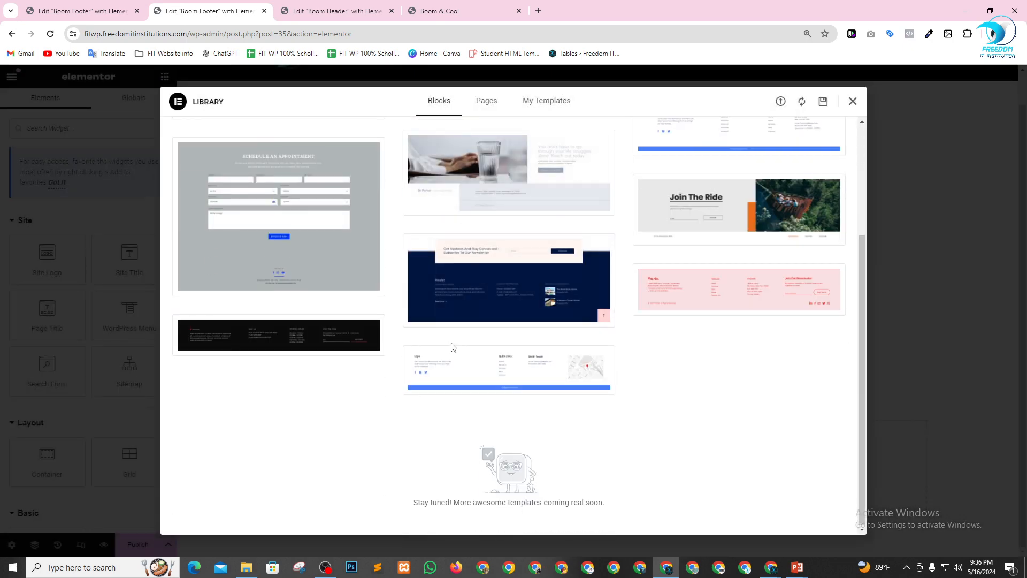
{"action": "scroll", "coordinate": [535, 343], "scroll_direction": "up", "scroll_amount": 6}
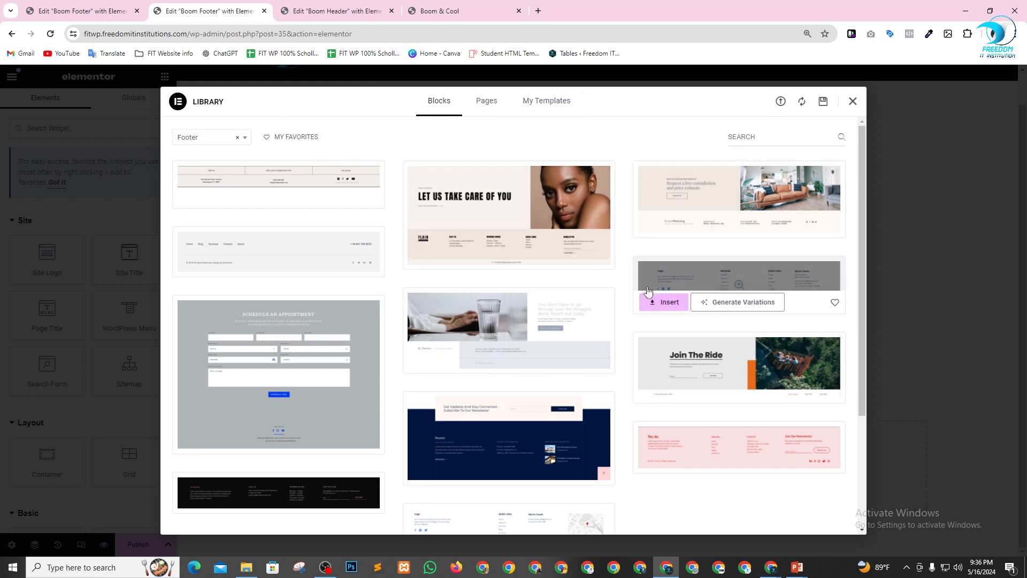
{"action": "left_click", "coordinate": [852, 103]}
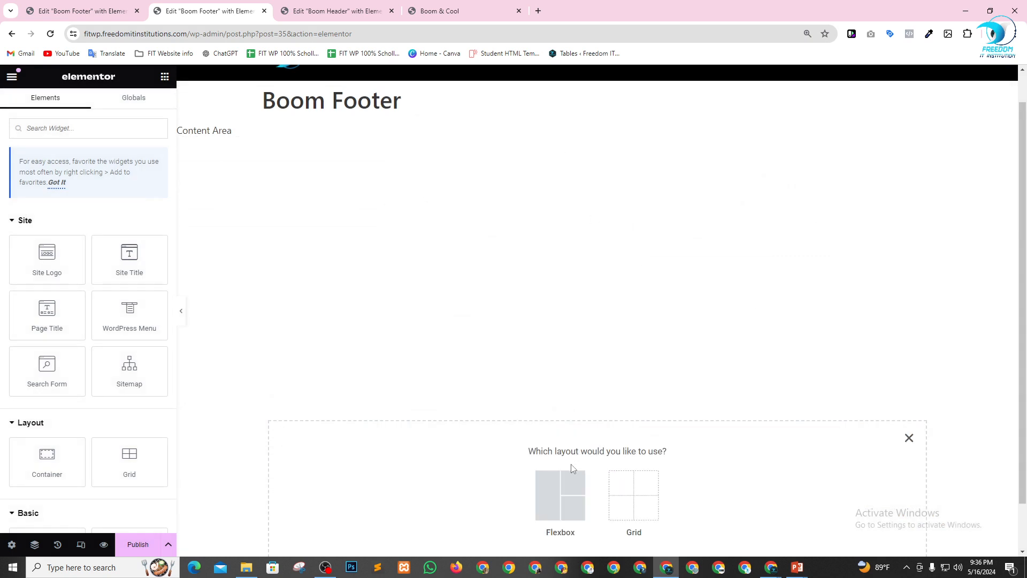
Add a Flexbox container with the three-column structure that has a wide middle column, dismissing the Elementor AI offer.
{"action": "left_click", "coordinate": [560, 492]}
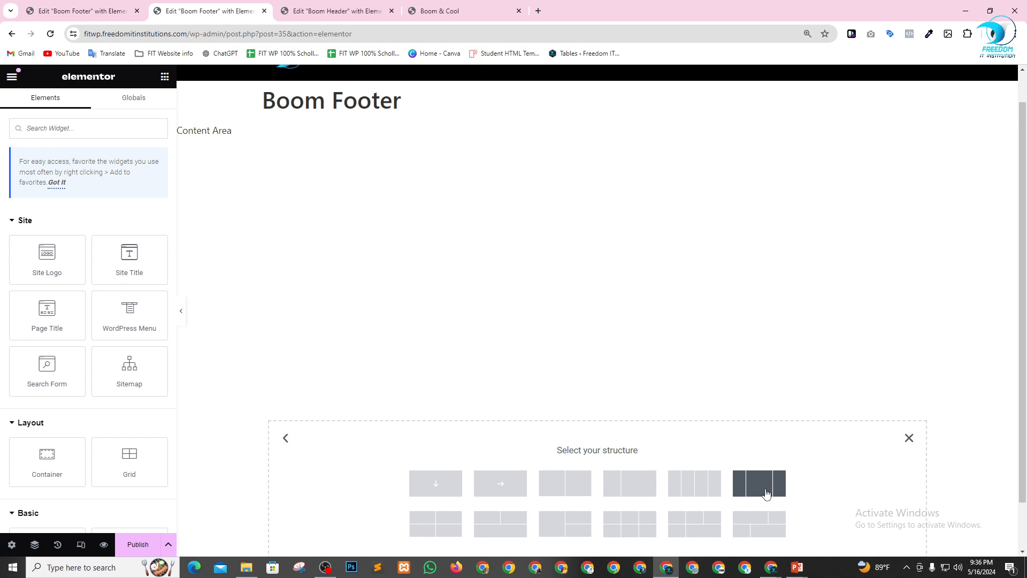
{"action": "left_click", "coordinate": [766, 493]}
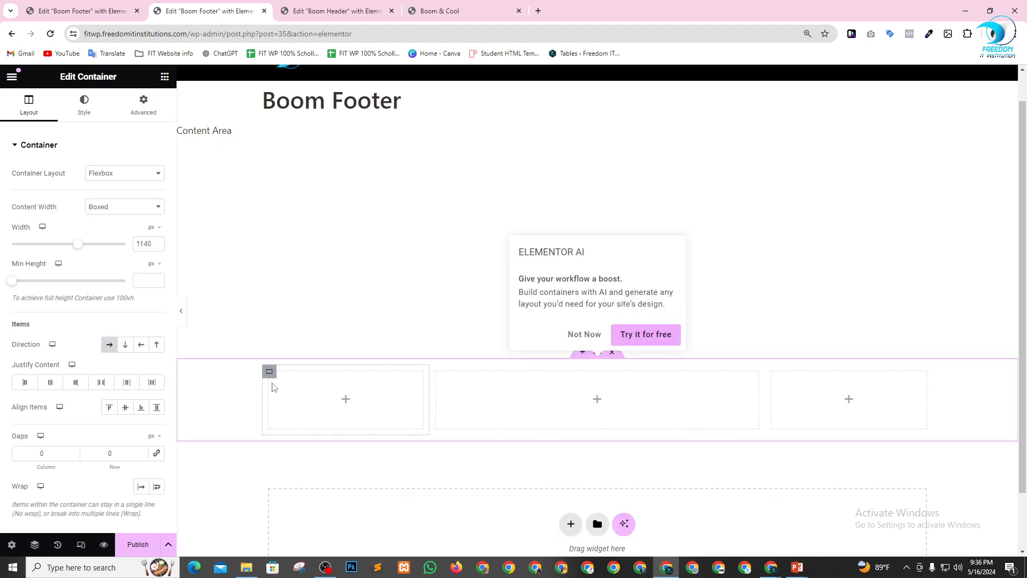
{"action": "left_click", "coordinate": [590, 337]}
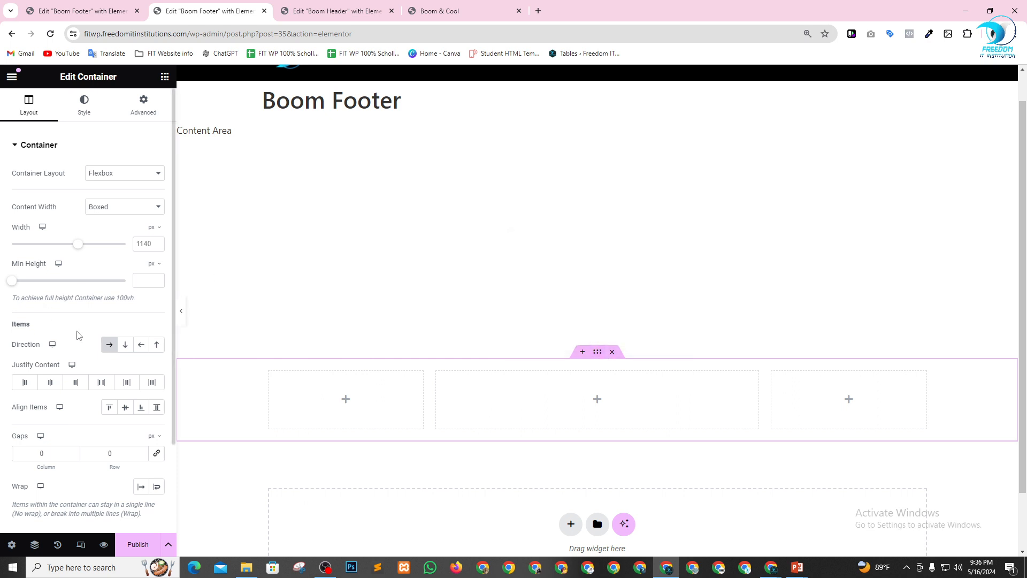
Give the footer container a classic background in black, #000000.
{"action": "left_click", "coordinate": [78, 118]}
{"action": "left_click", "coordinate": [109, 198]}
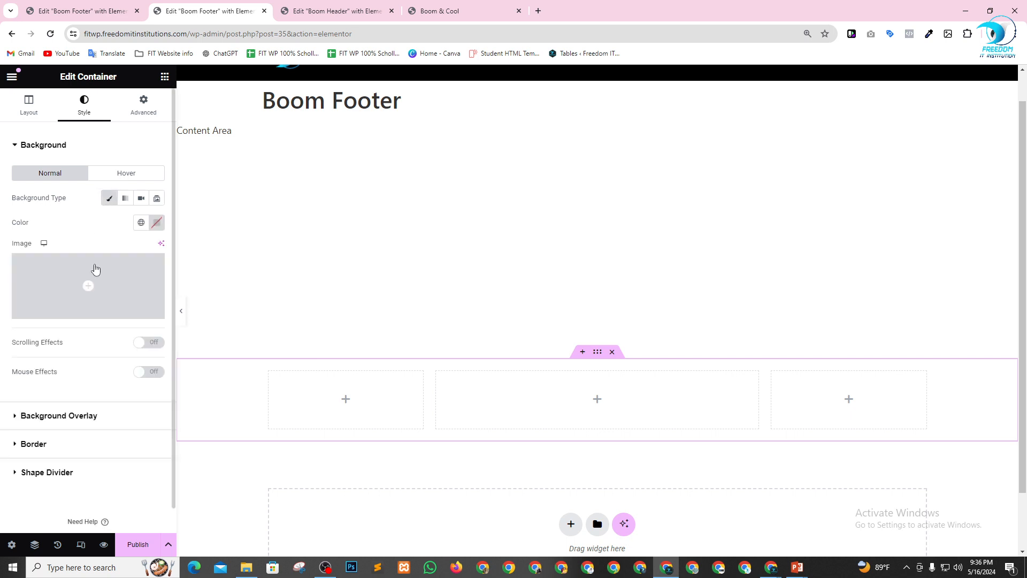
{"action": "left_click", "coordinate": [157, 223]}
{"action": "left_click_drag", "start_coordinate": [108, 298], "coordinate": [23, 425]}
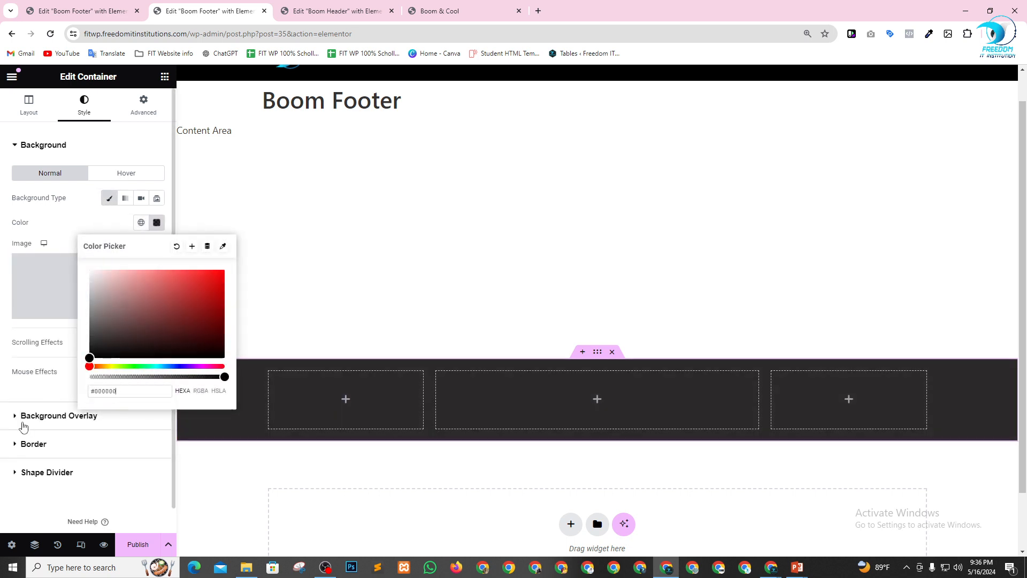
Set the widths of the first and middle footer columns to 33% each.
{"action": "scroll", "coordinate": [454, 108], "scroll_direction": "up", "scroll_amount": 1}
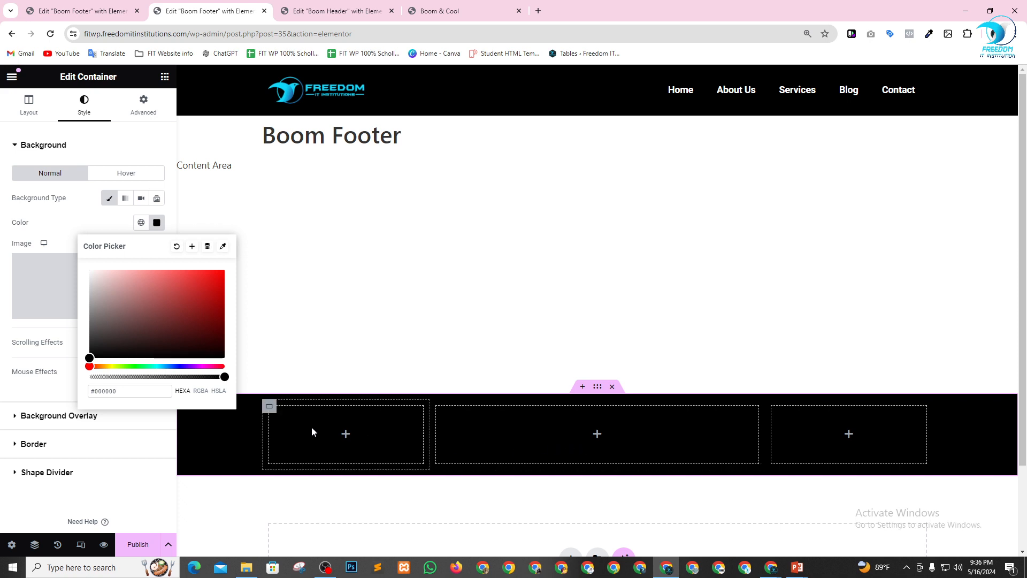
{"action": "left_click", "coordinate": [268, 408]}
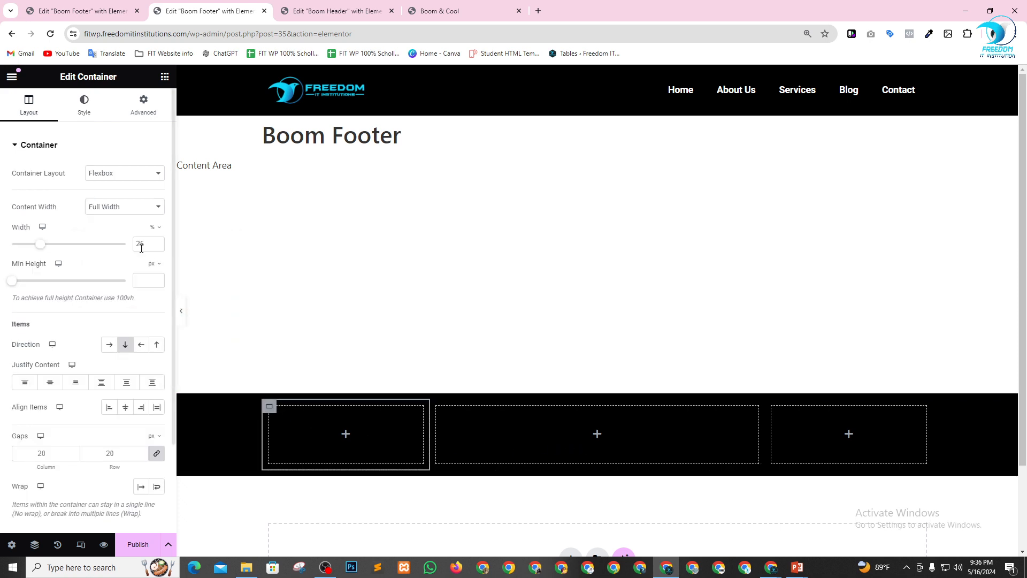
{"action": "double_click", "coordinate": [147, 242]}
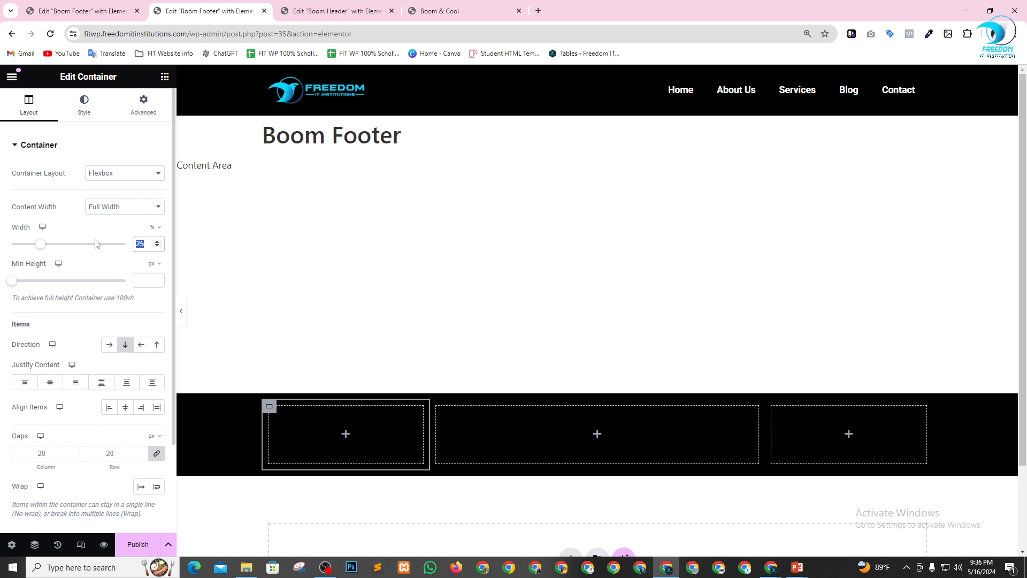
{"action": "type", "text": "33"}
{"action": "left_click", "coordinate": [474, 407]}
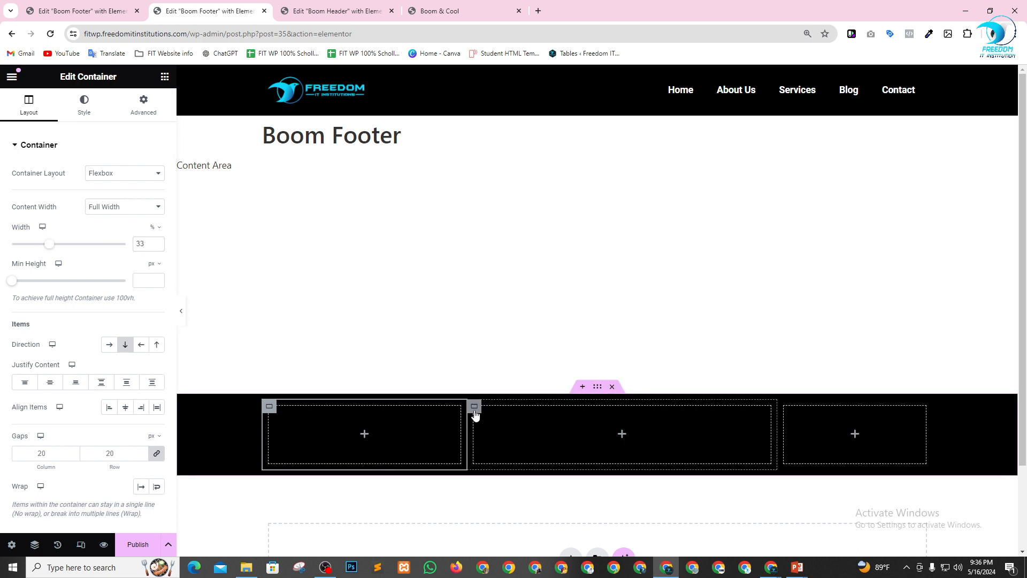
{"action": "left_click_drag", "start_coordinate": [157, 241], "coordinate": [90, 233]}
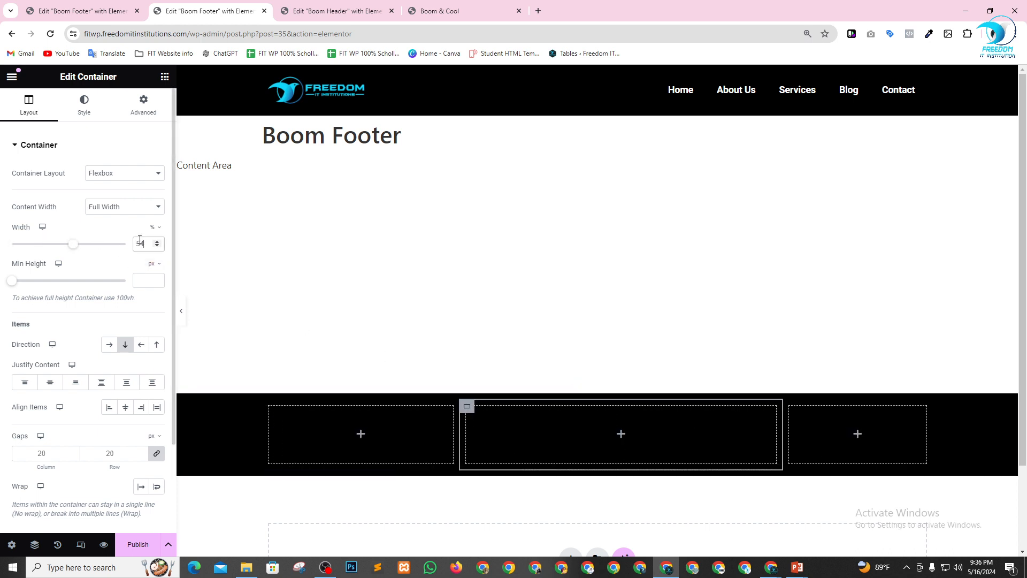
{"action": "double_click", "coordinate": [140, 242]}
{"action": "type", "text": "33"}
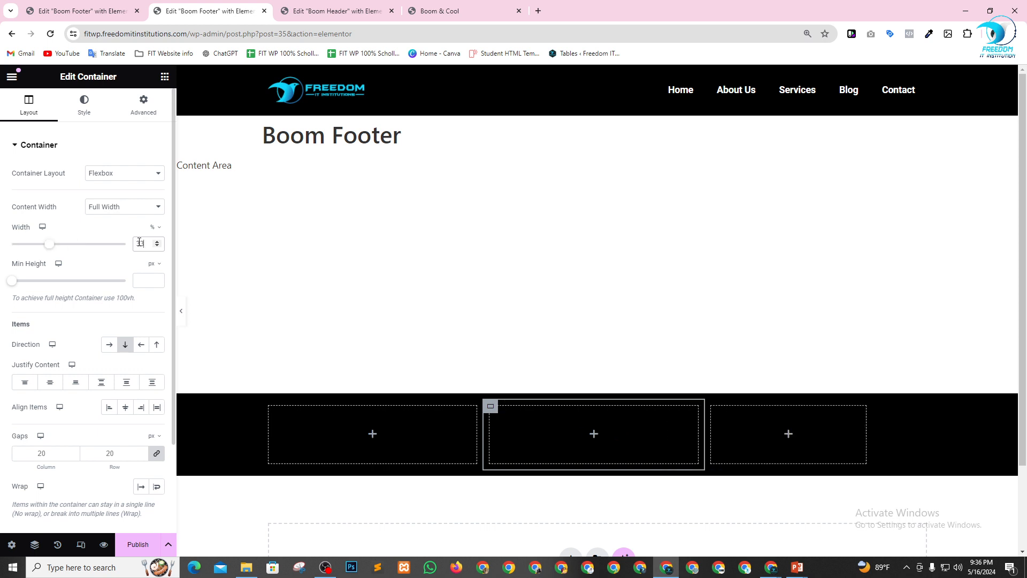
Set the third footer column's width to 33%.
{"action": "left_click", "coordinate": [712, 408]}
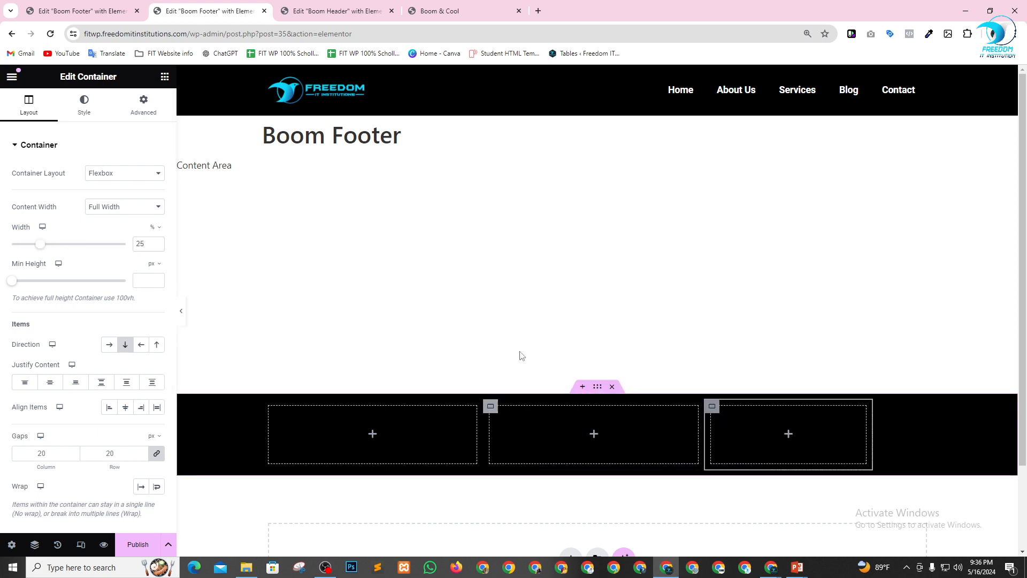
{"action": "type", "text": "3"}
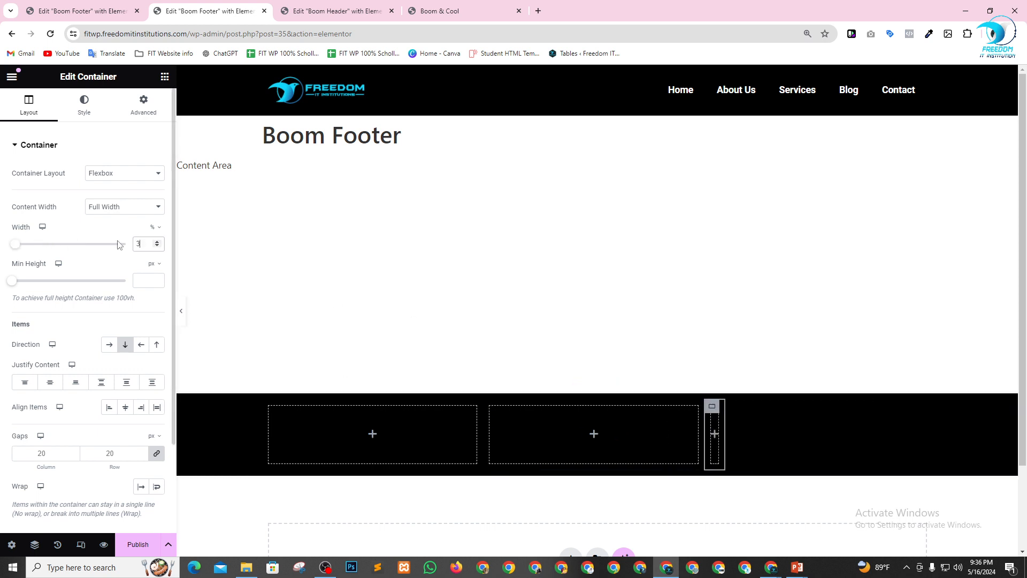
{"action": "type", "text": "34"}
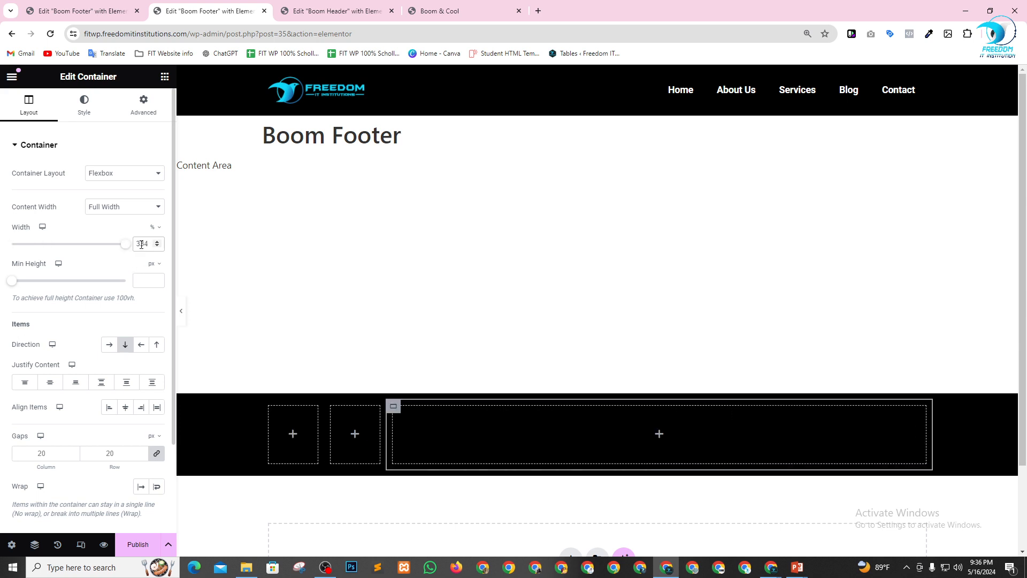
{"action": "key", "text": "BackSpace"}
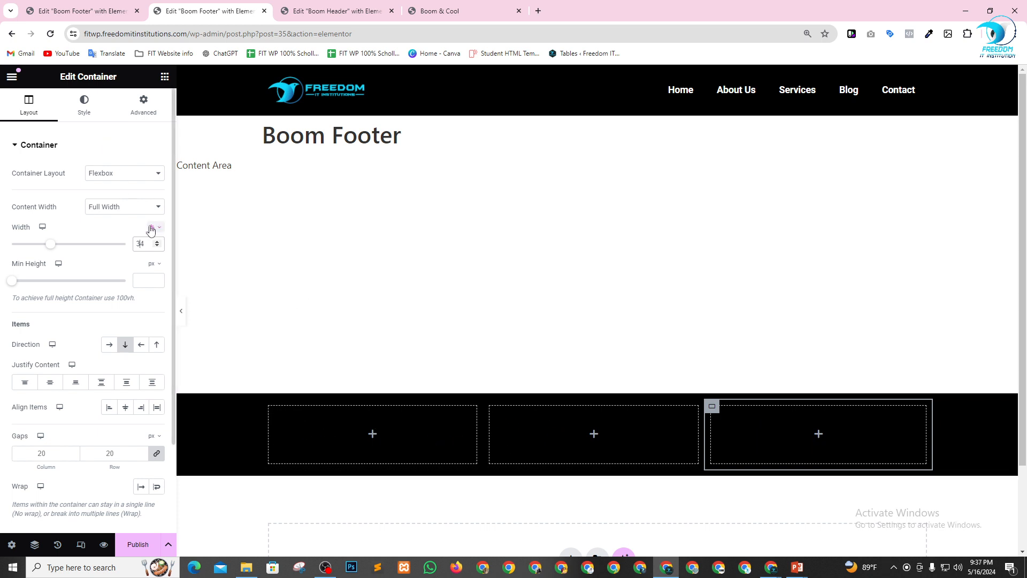
{"action": "key", "text": "BackSpace"}
{"action": "key", "text": "BackSpace"}
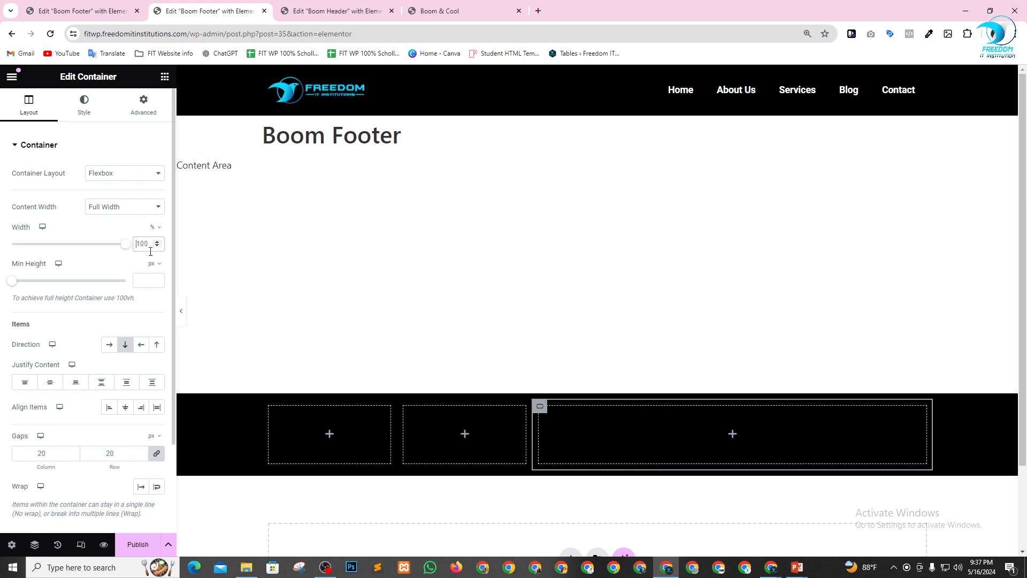
{"action": "type", "text": "33"}
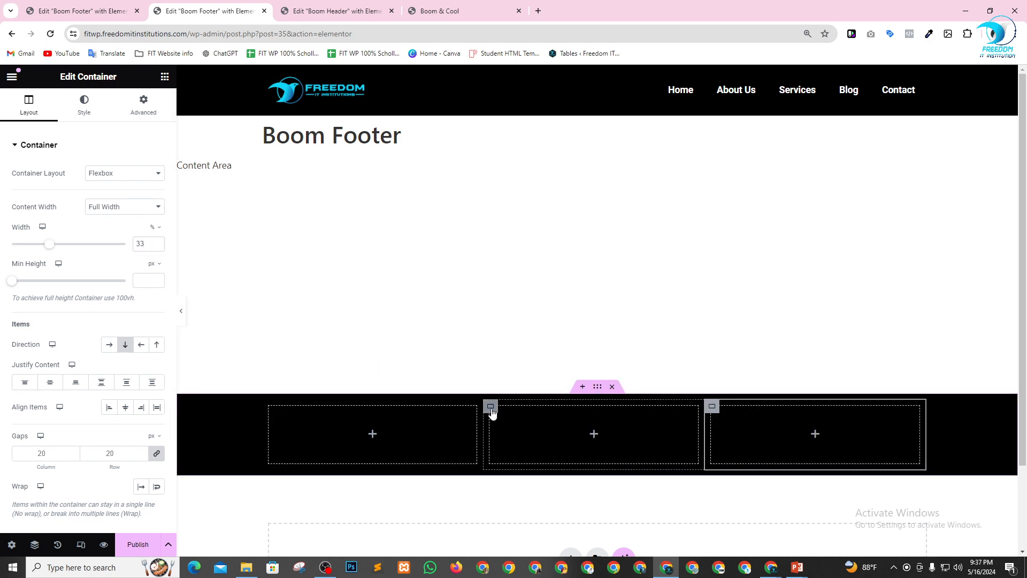
Set the middle footer column's width to 34%.
{"action": "left_click", "coordinate": [492, 410]}
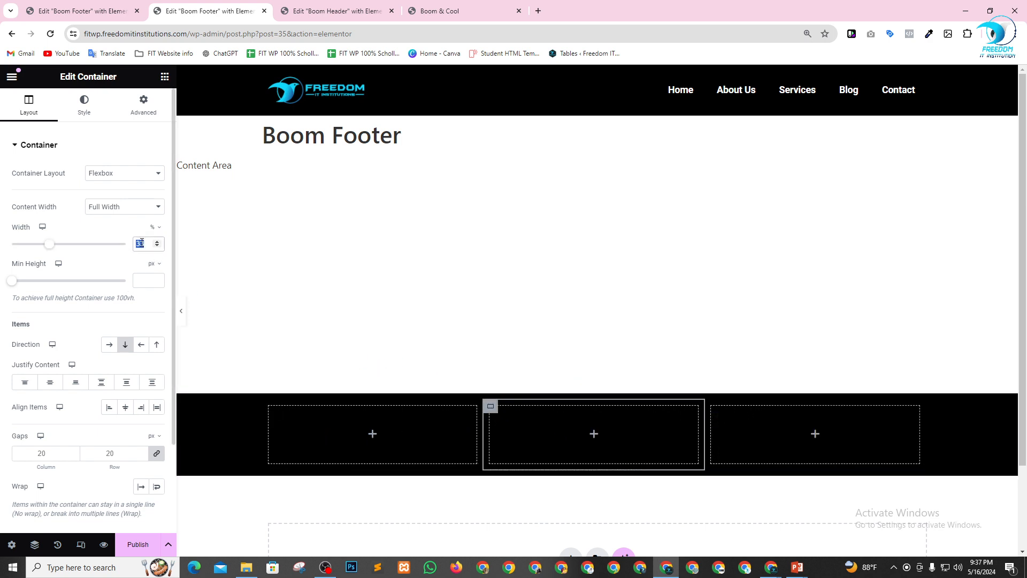
{"action": "type", "text": "34"}
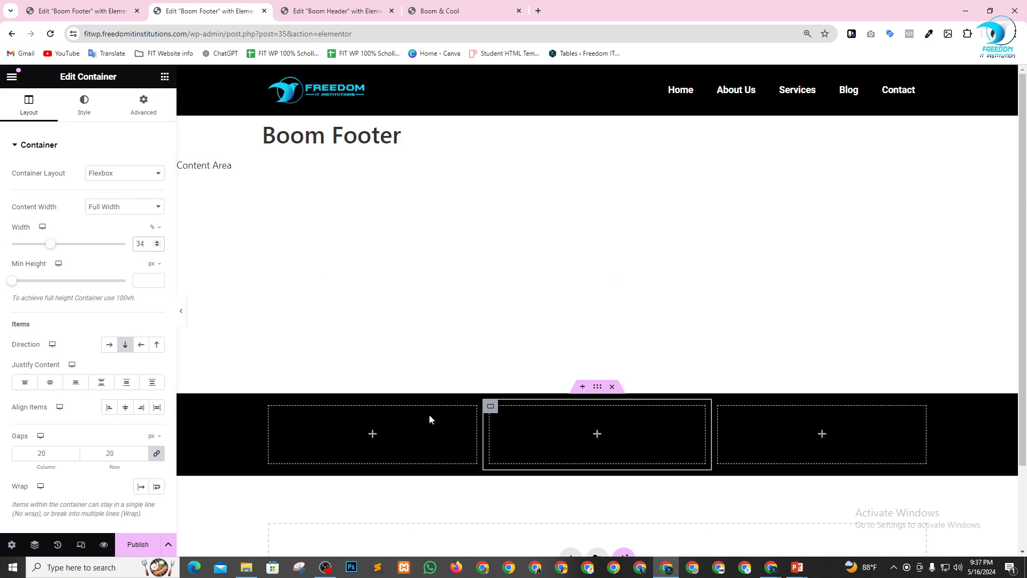
Add a Site Logo widget to the first footer column and align it left.
{"action": "scroll", "coordinate": [477, 364], "scroll_direction": "down", "scroll_amount": 2}
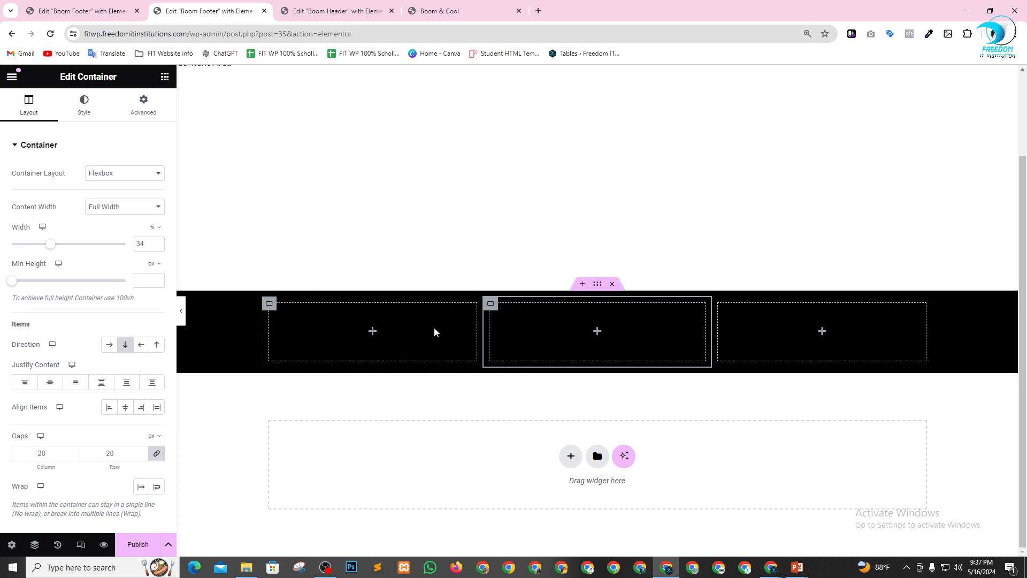
{"action": "left_click", "coordinate": [164, 77]}
{"action": "scroll", "coordinate": [75, 275], "scroll_direction": "down", "scroll_amount": 1}
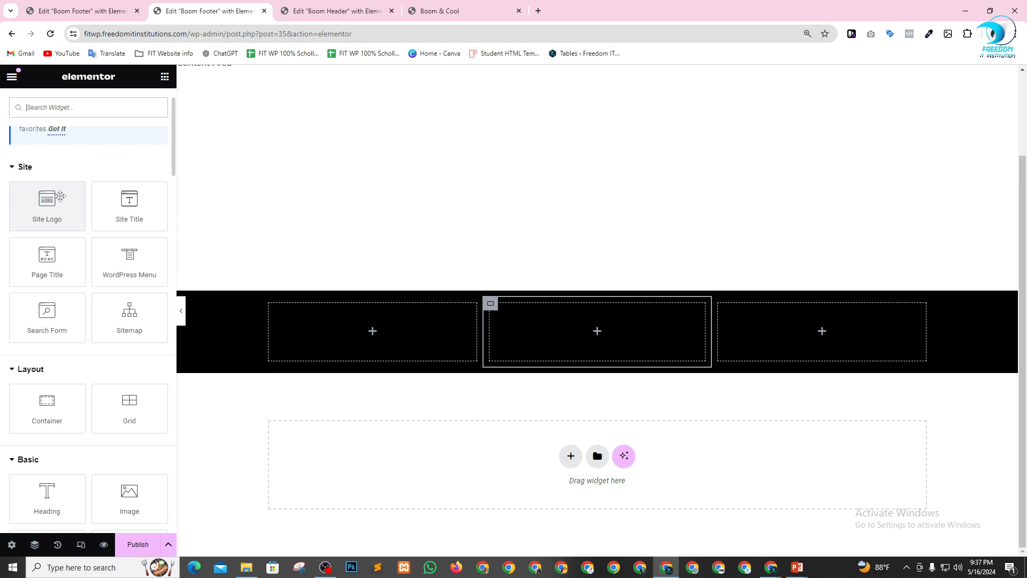
{"action": "scroll", "coordinate": [67, 192], "scroll_direction": "down", "scroll_amount": 1}
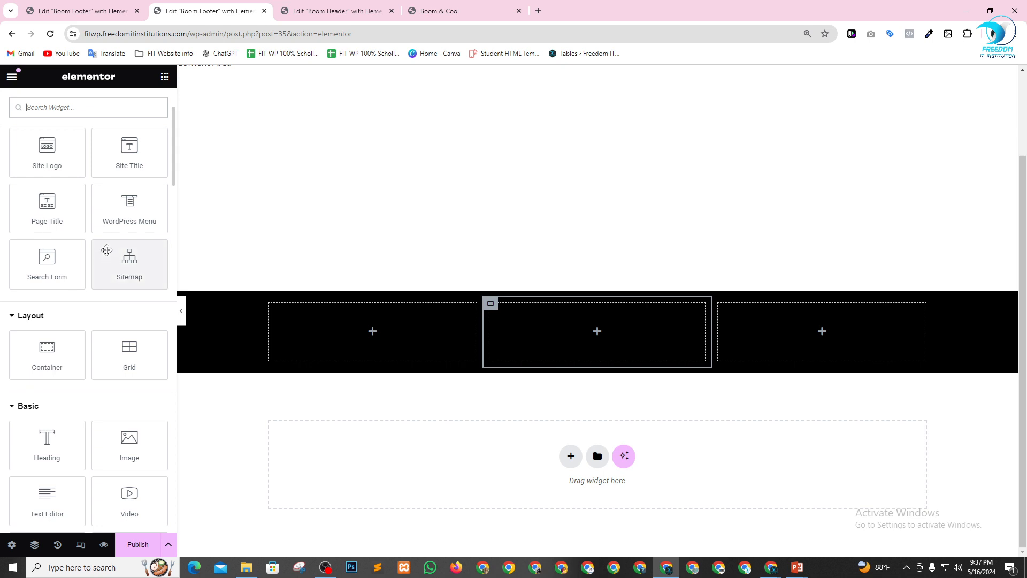
{"action": "scroll", "coordinate": [102, 254], "scroll_direction": "down", "scroll_amount": 1}
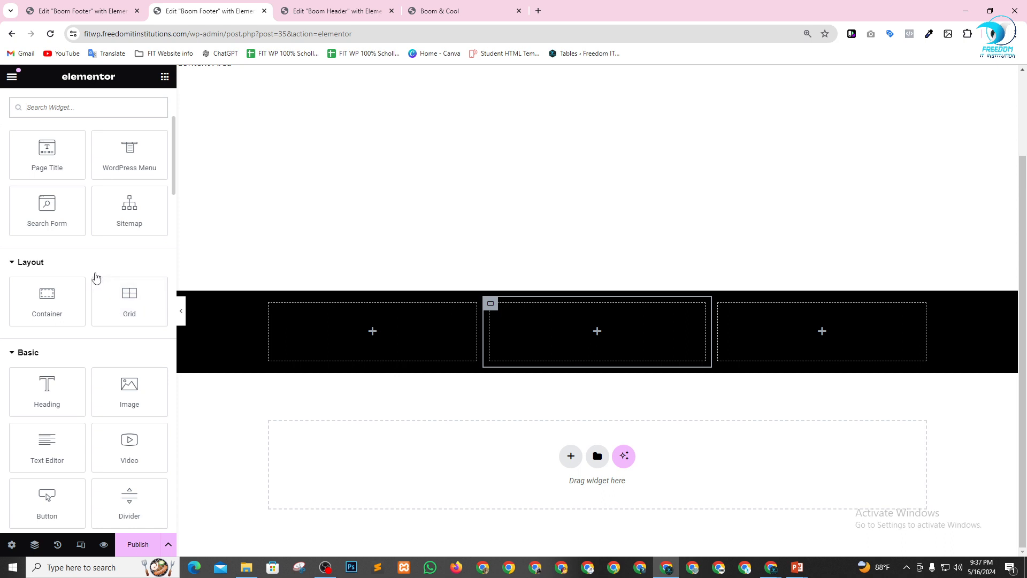
{"action": "scroll", "coordinate": [81, 252], "scroll_direction": "down", "scroll_amount": 1}
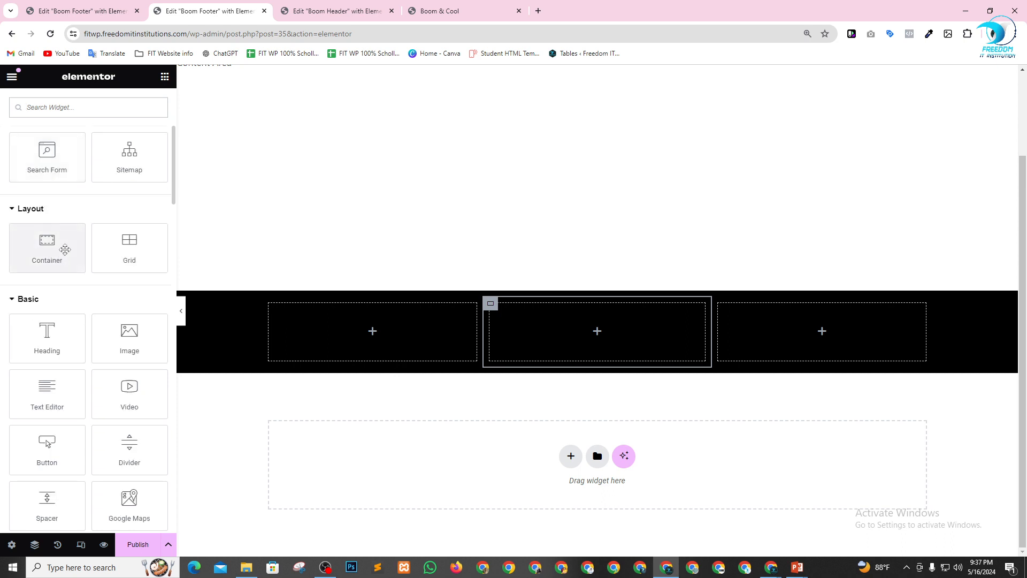
{"action": "scroll", "coordinate": [102, 331], "scroll_direction": "up", "scroll_amount": 3}
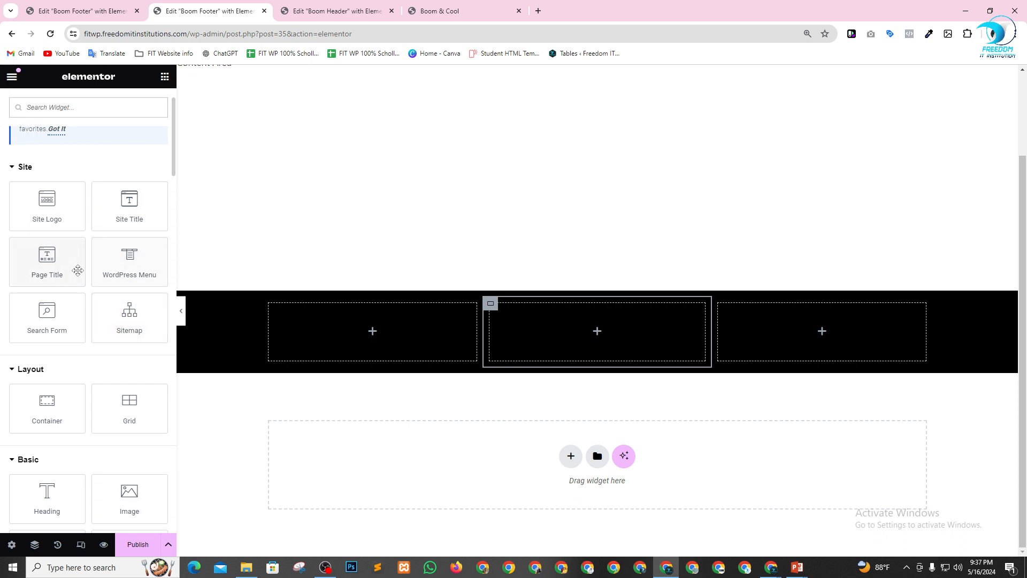
{"action": "left_click_drag", "start_coordinate": [65, 216], "coordinate": [406, 322]}
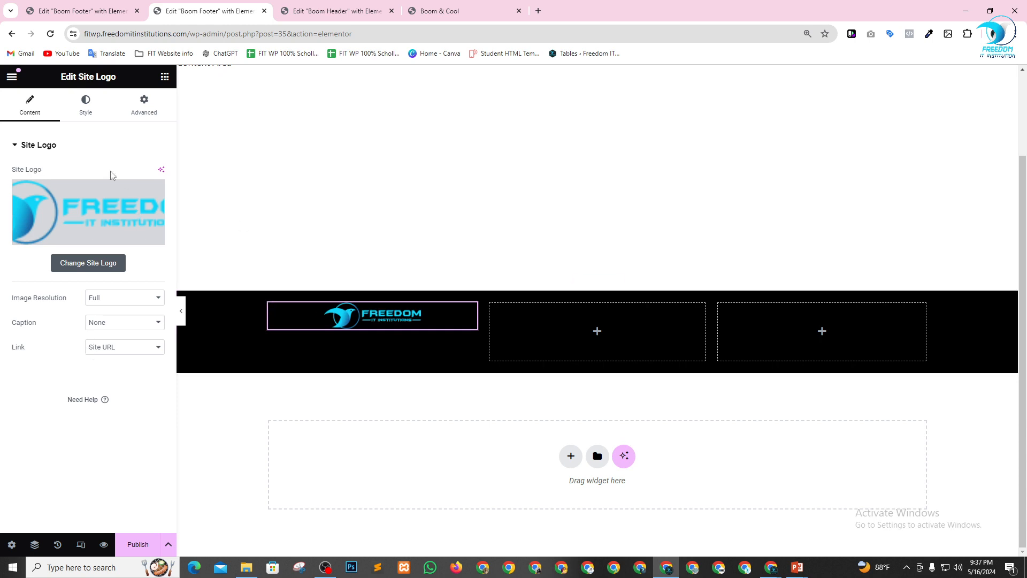
{"action": "left_click", "coordinate": [87, 111]}
{"action": "left_click", "coordinate": [124, 173]}
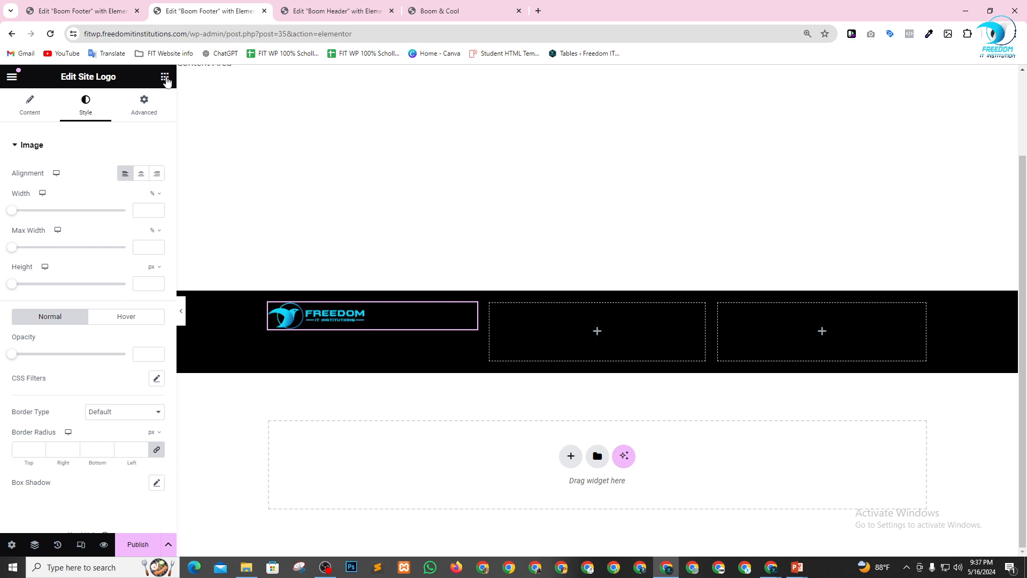
Add a Site Title widget below the logo in the first footer column.
{"action": "left_click", "coordinate": [165, 77]}
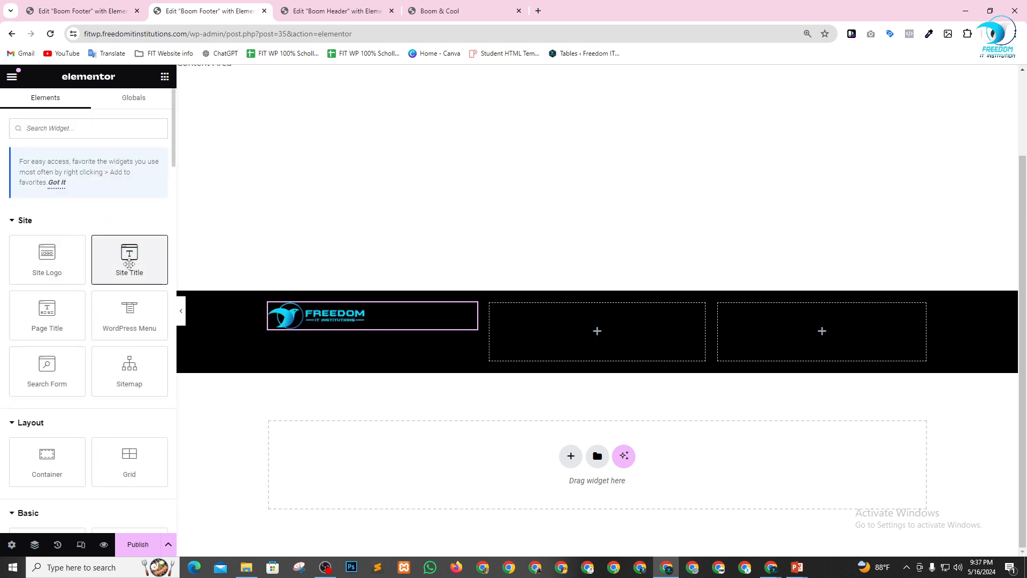
{"action": "left_click_drag", "start_coordinate": [129, 261], "coordinate": [339, 334]}
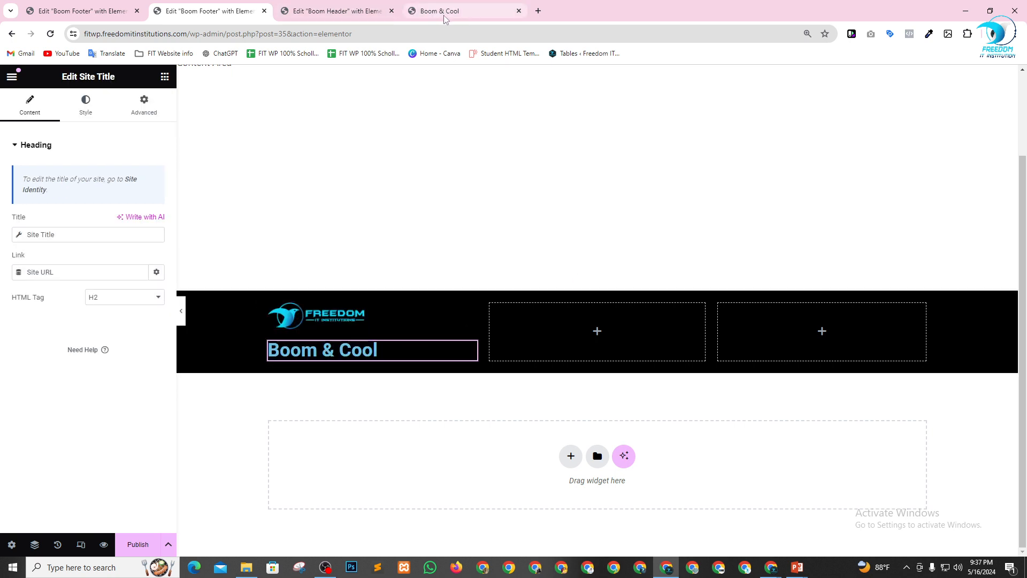
Check the Site Title in the WordPress General Settings and return to the Boom Footer editor.
{"action": "left_click", "coordinate": [67, 4]}
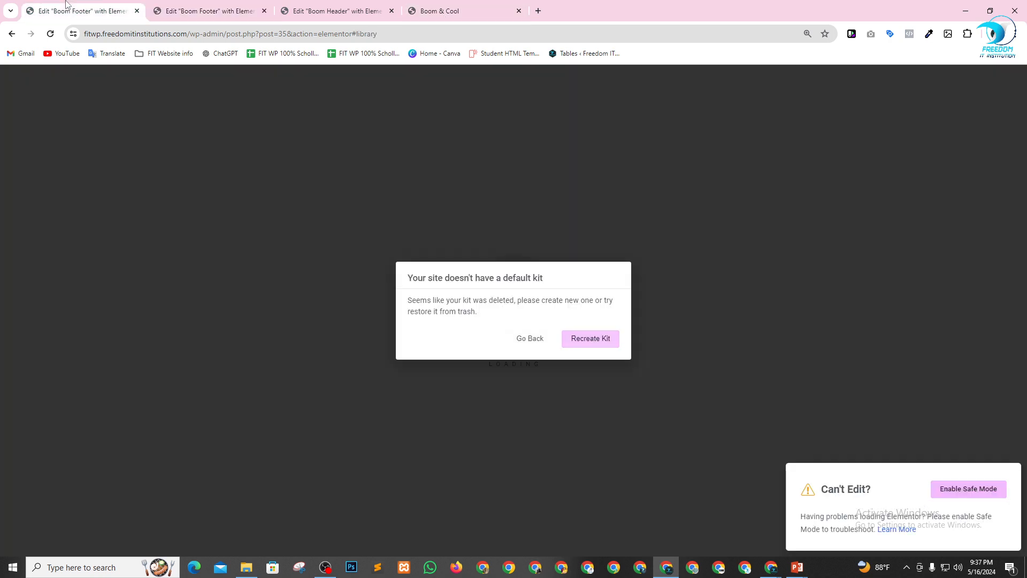
{"action": "left_click", "coordinate": [532, 338]}
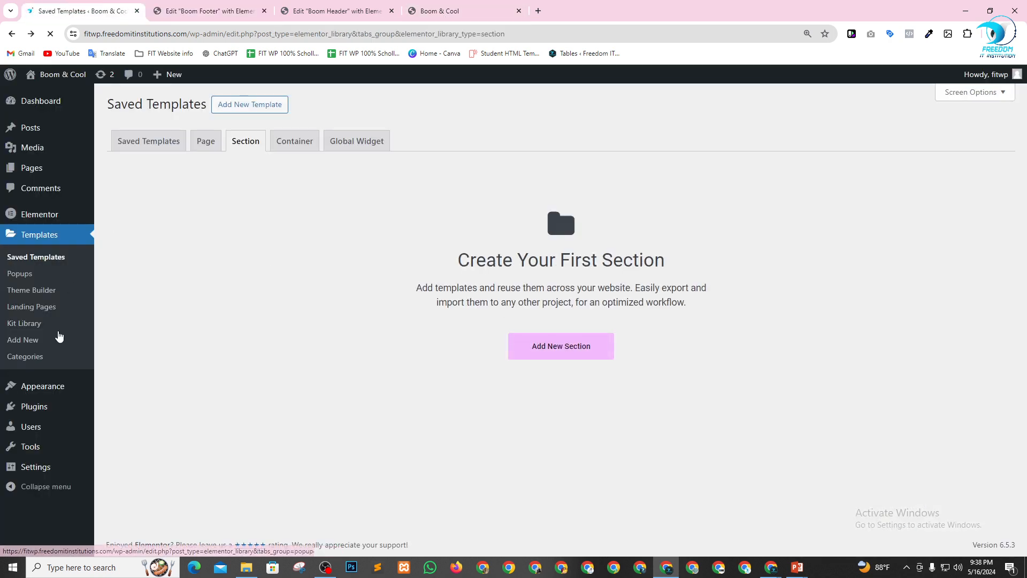
{"action": "mouse_move", "coordinate": [37, 469]}
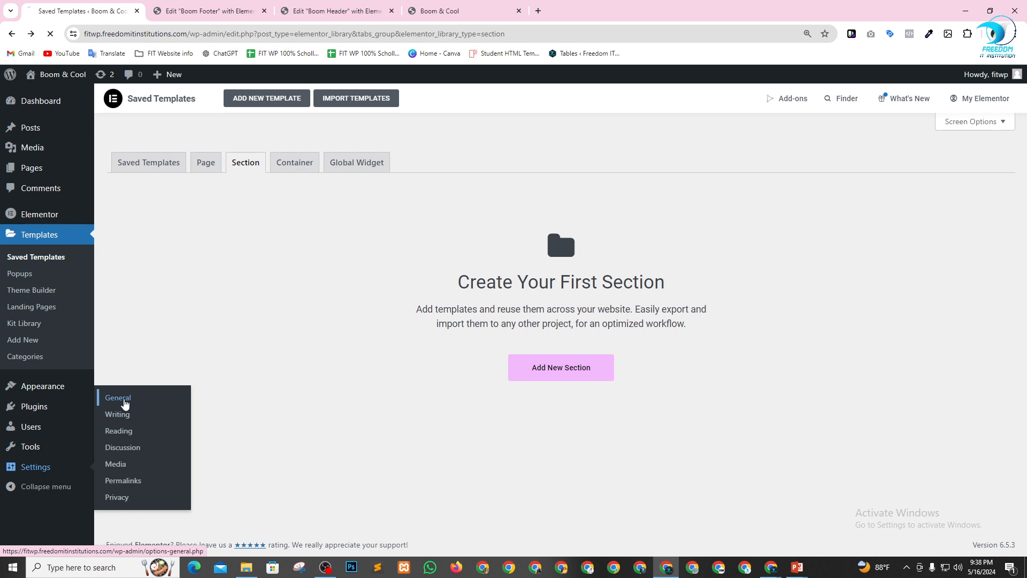
{"action": "left_click", "coordinate": [125, 404]}
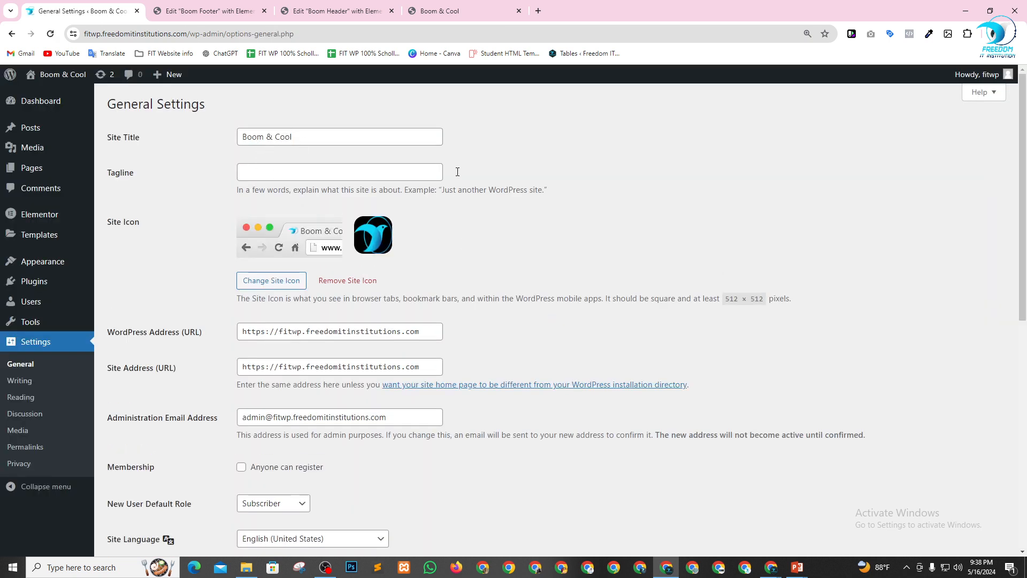
{"action": "left_click", "coordinate": [321, 9]}
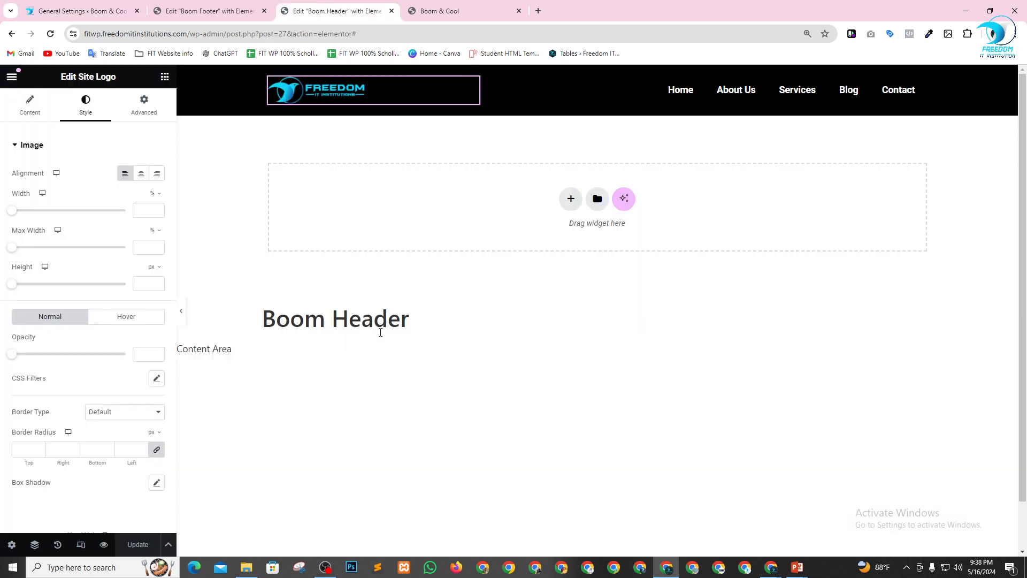
{"action": "left_click", "coordinate": [423, 10]}
{"action": "left_click", "coordinate": [209, 10]}
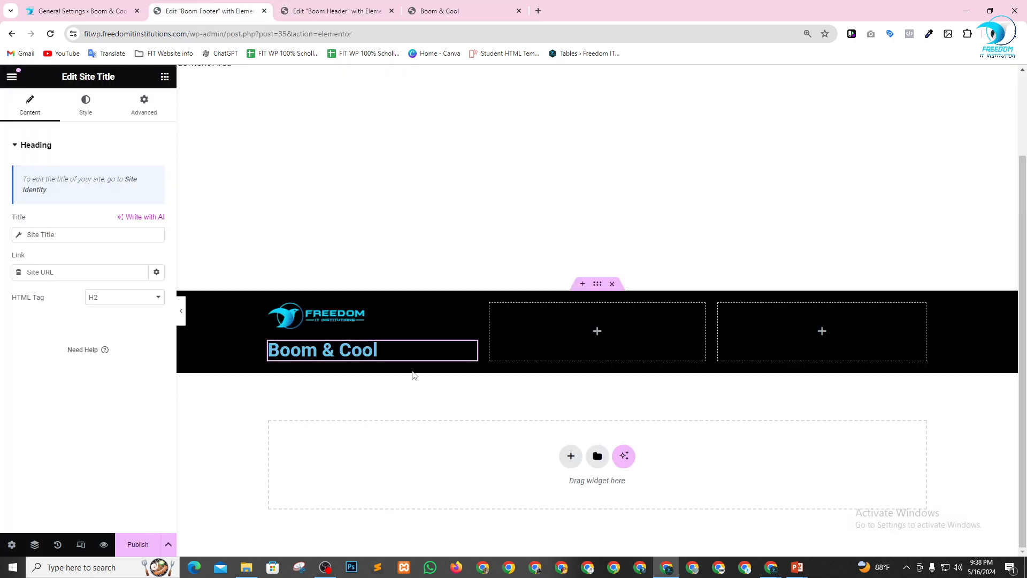
Delete the Site Title widget from the first footer column.
{"action": "left_click", "coordinate": [165, 77]}
{"action": "scroll", "coordinate": [91, 360], "scroll_direction": "down", "scroll_amount": 4}
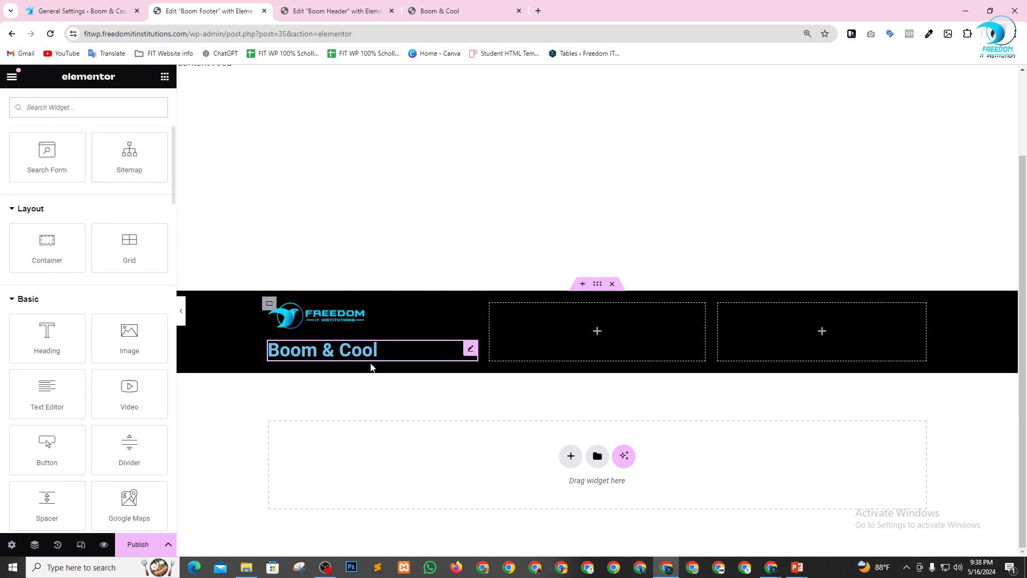
{"action": "left_click", "coordinate": [471, 352]}
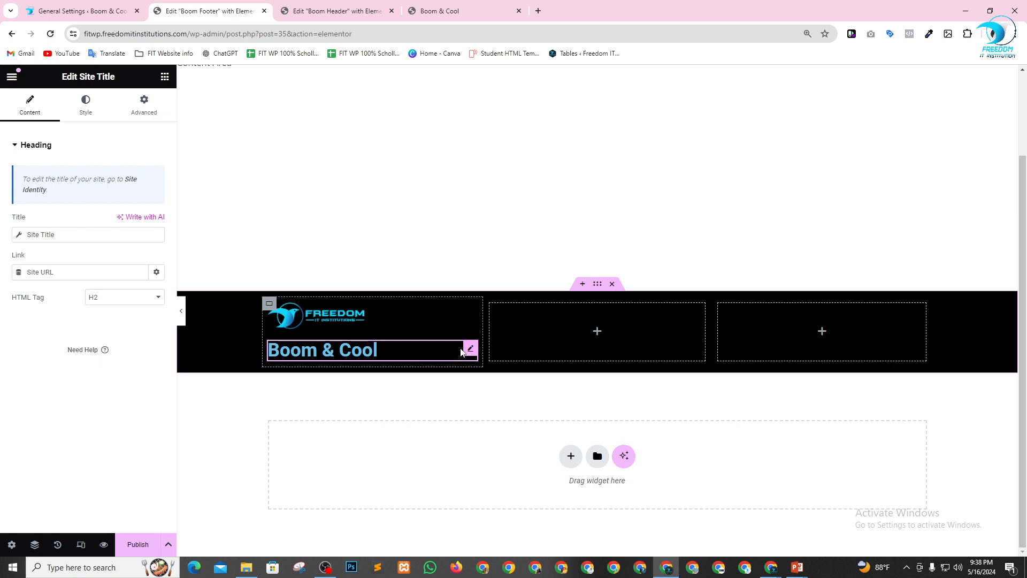
{"action": "key", "text": "Delete"}
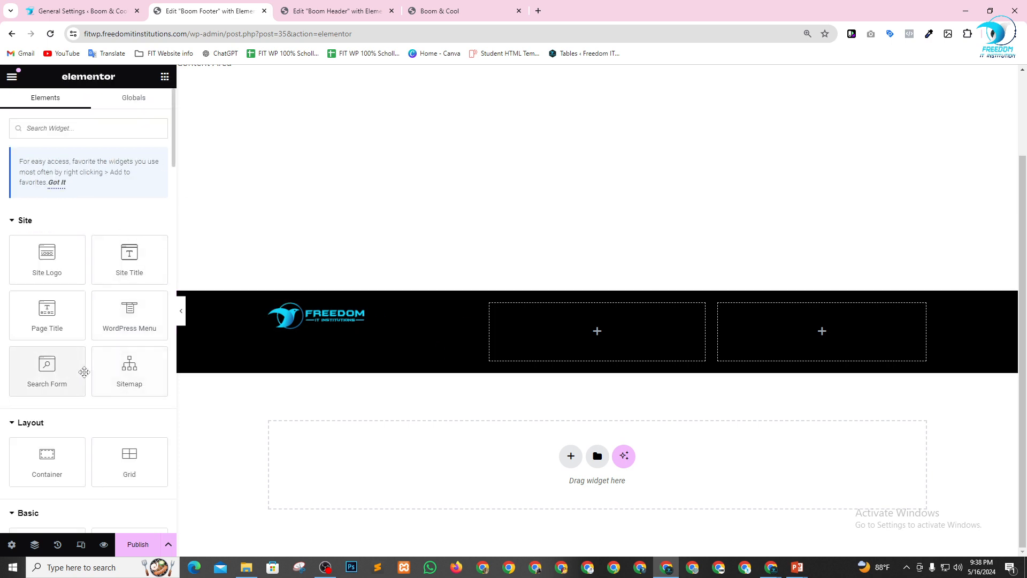
Add a Heading widget below the logo in the first footer column with the title "About Us".
{"action": "scroll", "coordinate": [80, 369], "scroll_direction": "down", "scroll_amount": 3}
{"action": "left_click_drag", "start_coordinate": [64, 371], "coordinate": [339, 324]}
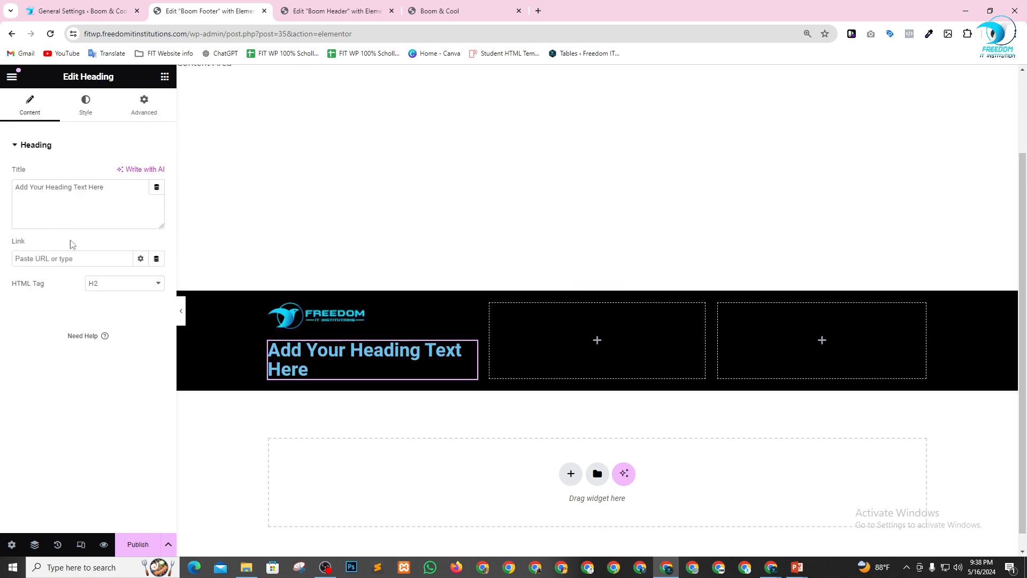
{"action": "left_click_drag", "start_coordinate": [117, 192], "coordinate": [2, 199]}
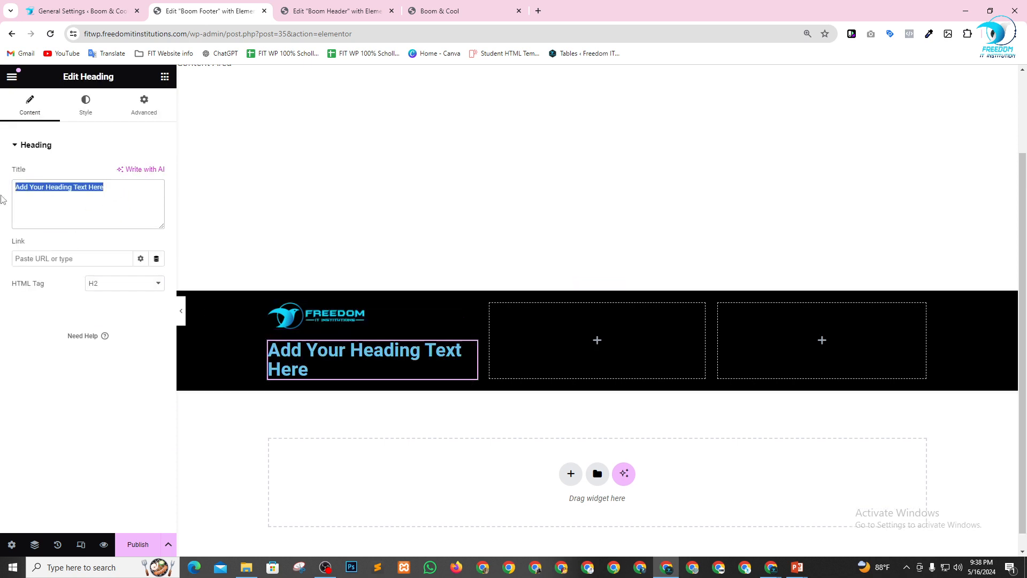
{"action": "type", "text": "About"}
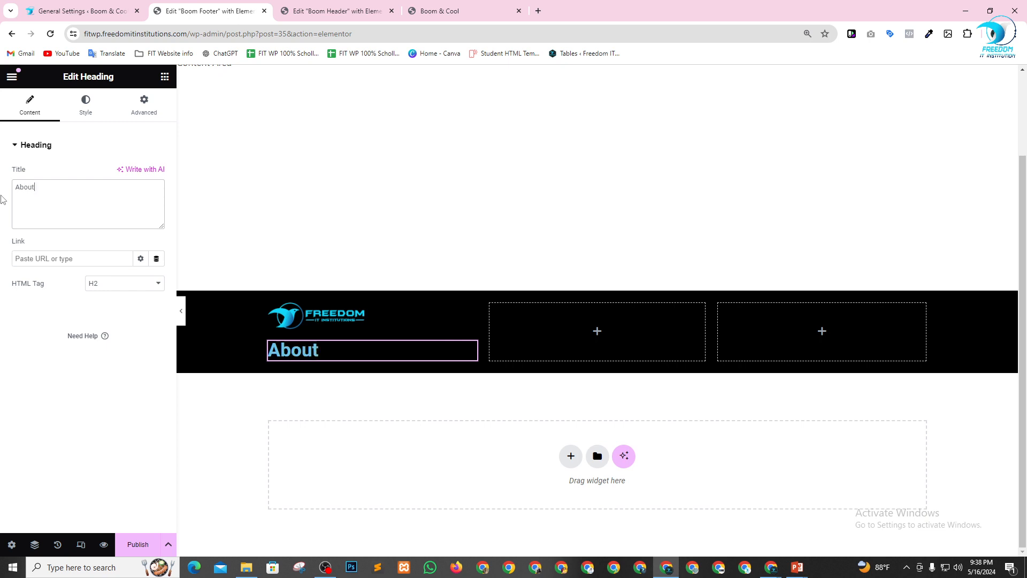
{"action": "type", "text": " Us"}
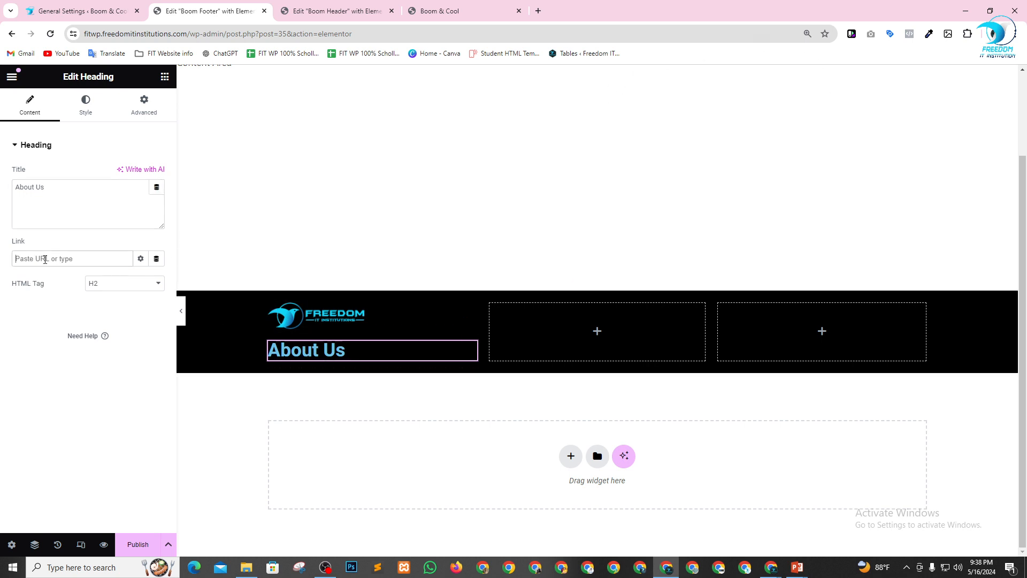
Open the site's About Us page from the WordPress Pages list and copy its URL.
{"action": "left_click", "coordinate": [88, 5]}
{"action": "mouse_move", "coordinate": [28, 166]}
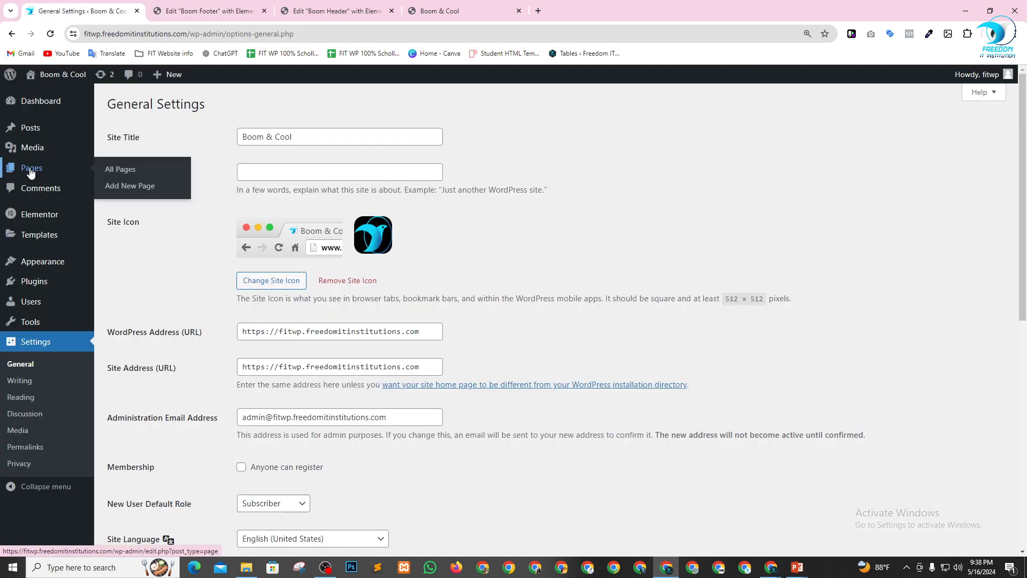
{"action": "left_click", "coordinate": [124, 171]}
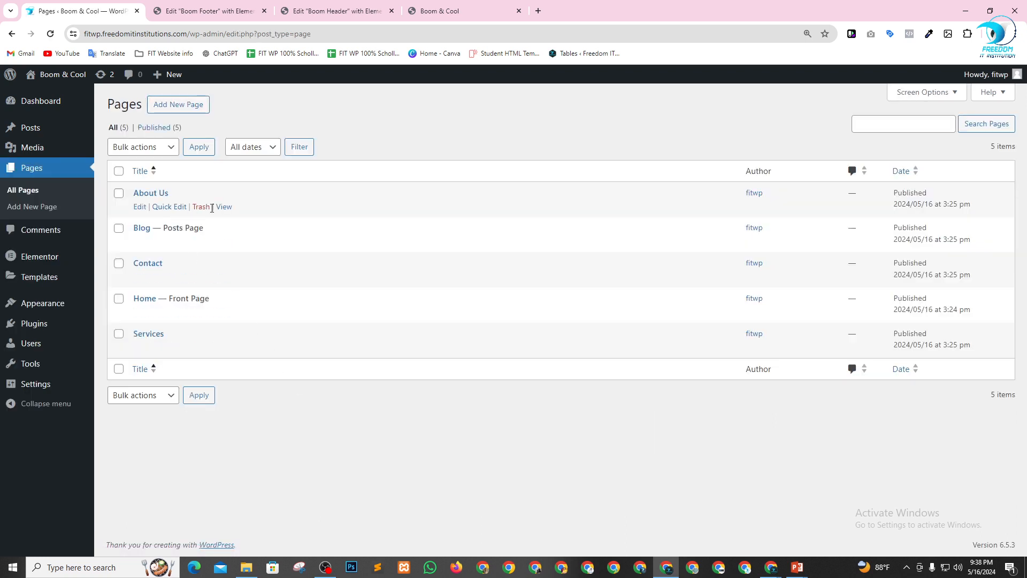
{"action": "right_click", "coordinate": [223, 207]}
{"action": "left_click", "coordinate": [246, 216]}
{"action": "left_click", "coordinate": [181, 7]}
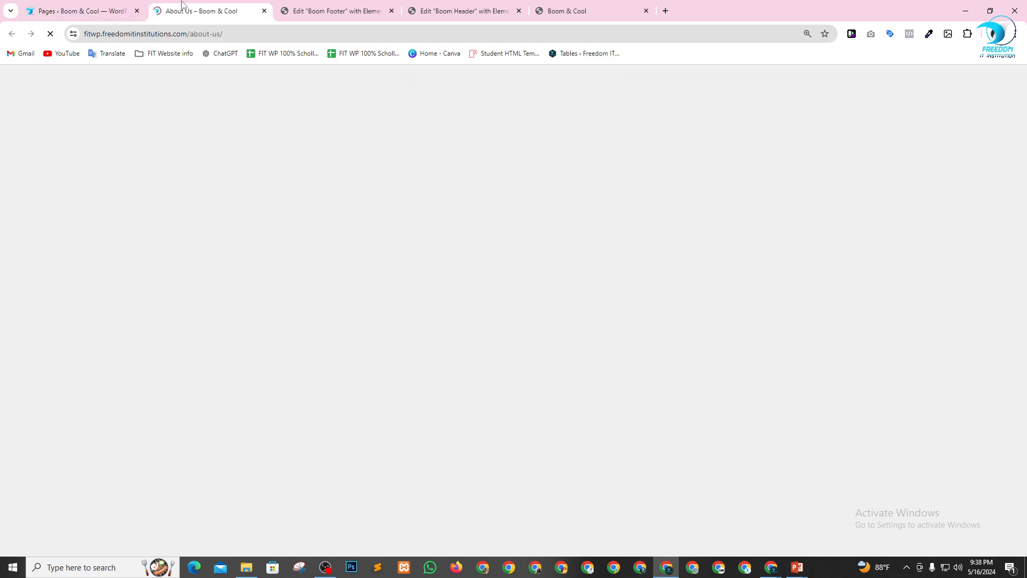
{"action": "left_click", "coordinate": [225, 34]}
{"action": "key", "text": "ctrl+c"}
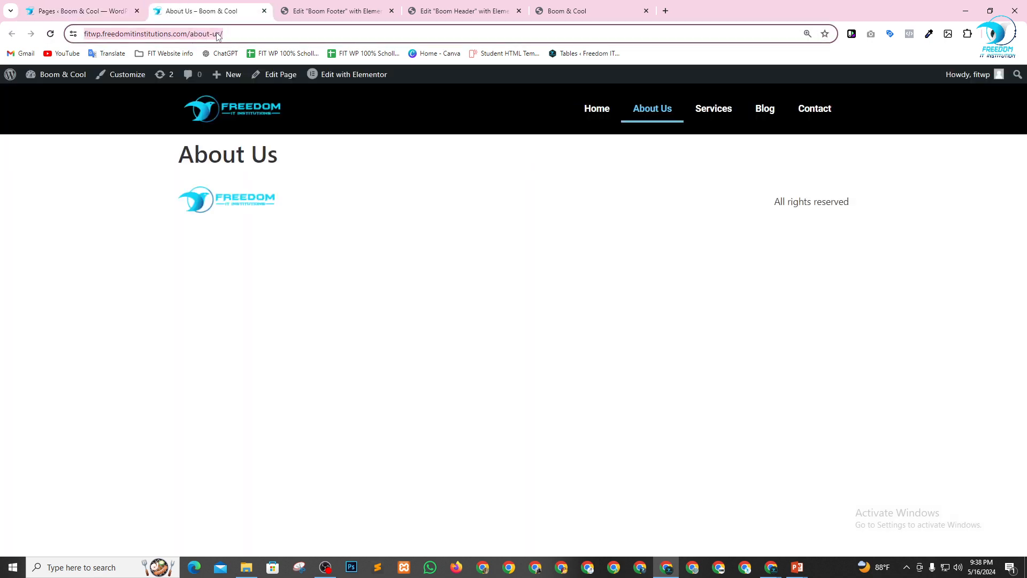
Link the About Us heading in the Boom Footer to the copied About Us page URL.
{"action": "left_click", "coordinate": [80, 11]}
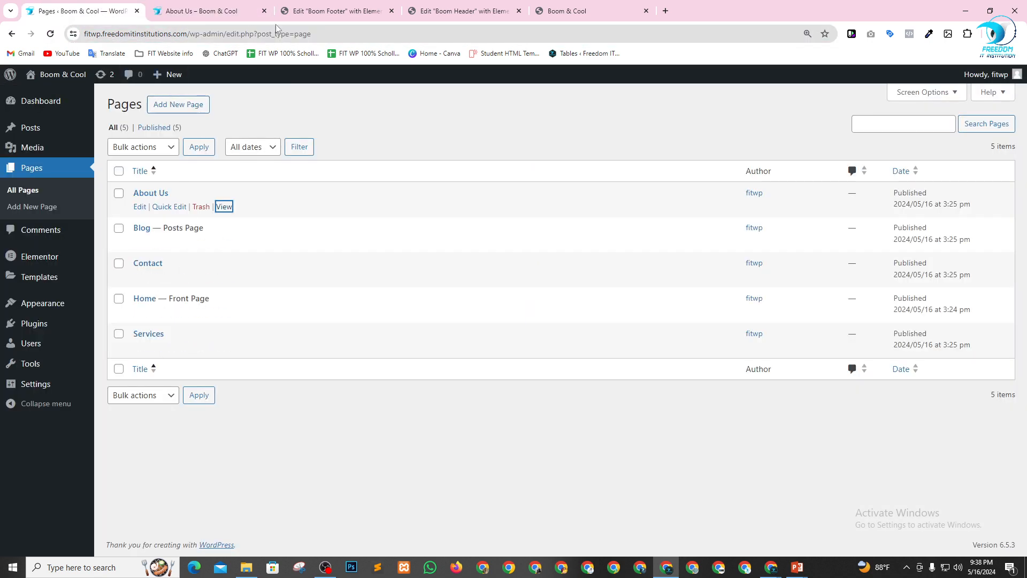
{"action": "left_click", "coordinate": [321, 10]}
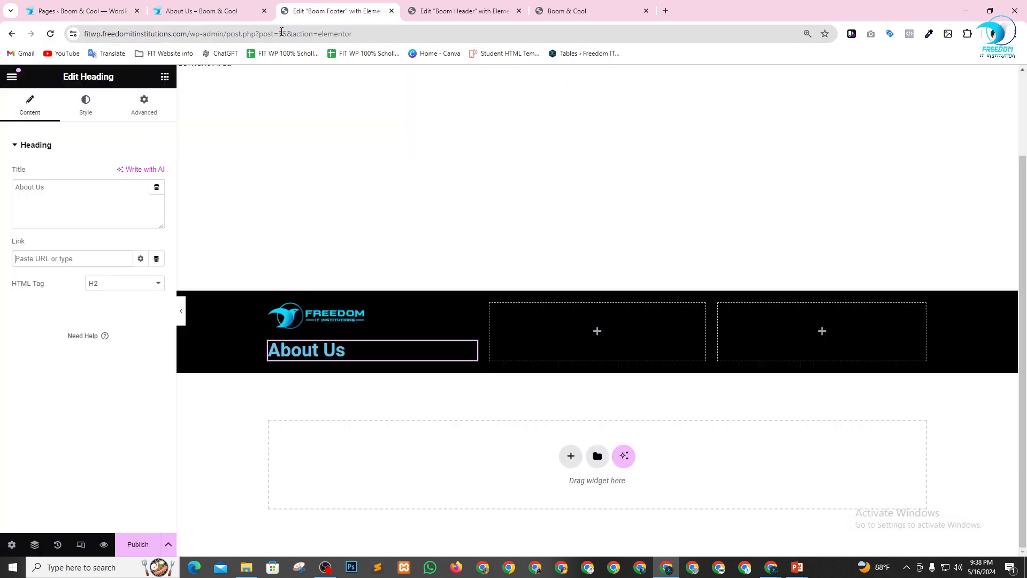
{"action": "left_click", "coordinate": [49, 259]}
{"action": "key", "text": "ctrl+v"}
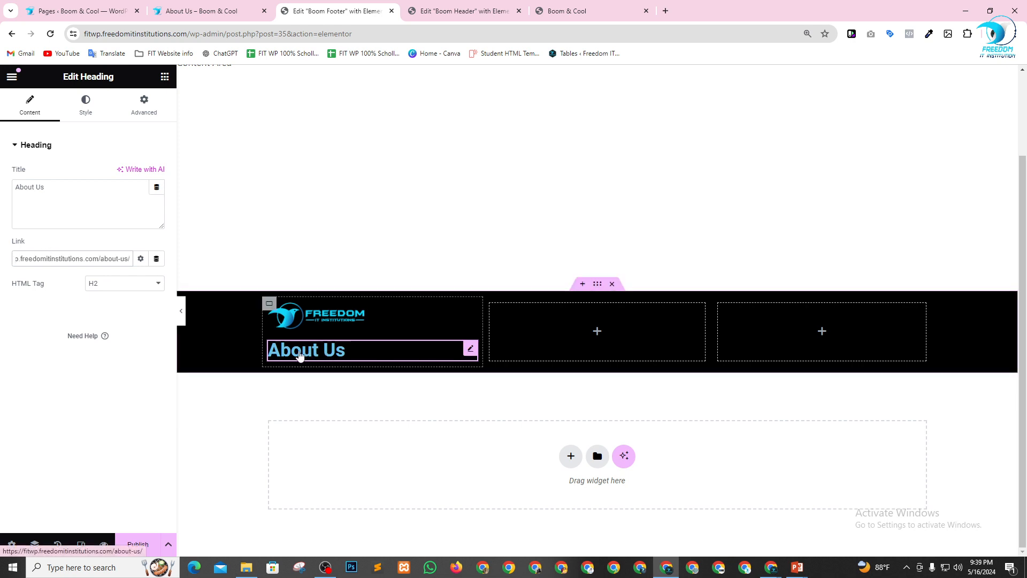
Set the HTML tag of the About Us heading to H4.
{"action": "key", "text": "ctrl+plus"}
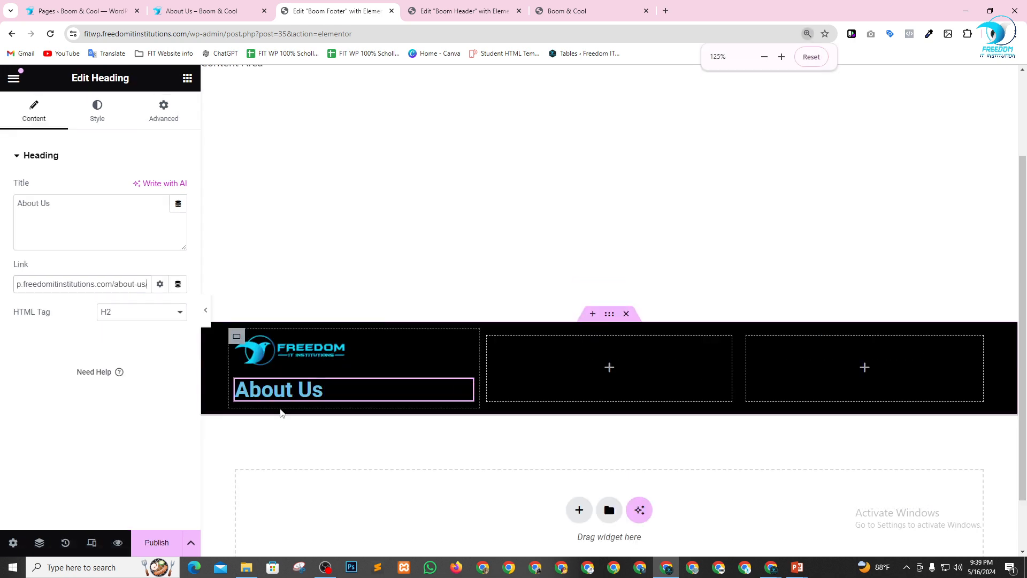
{"action": "left_click", "coordinate": [51, 360]}
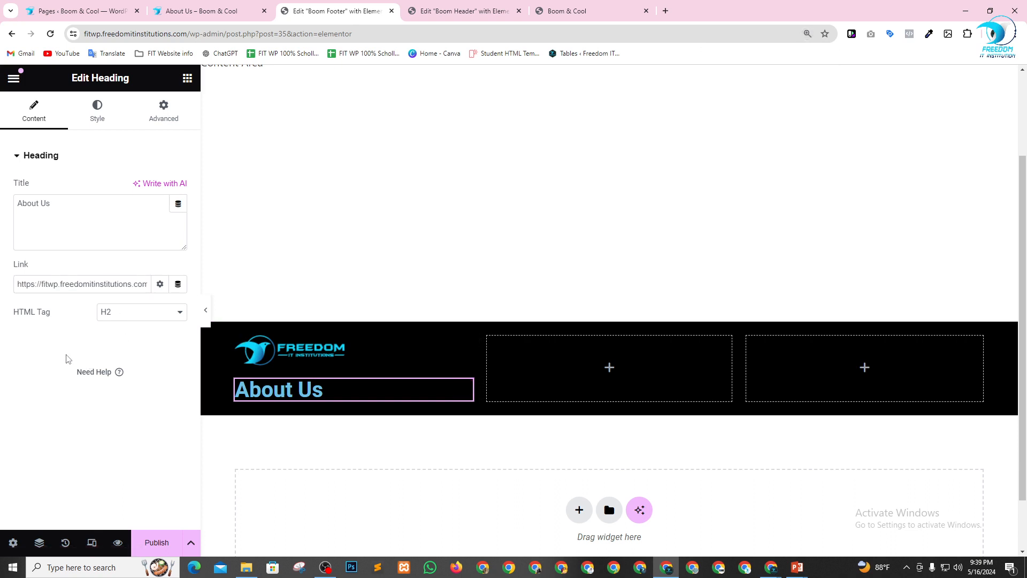
{"action": "left_click", "coordinate": [127, 314]}
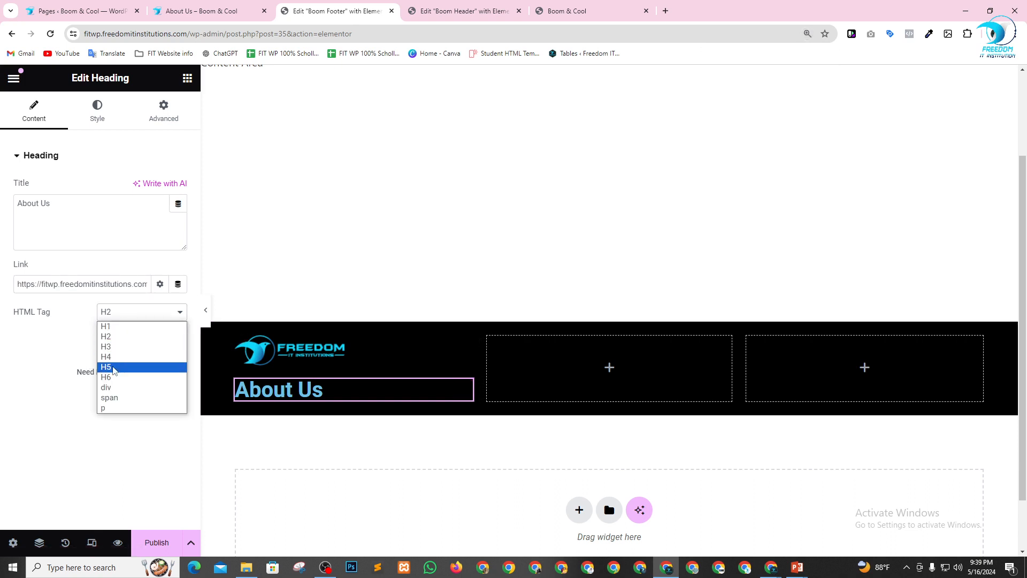
{"action": "left_click", "coordinate": [115, 358]}
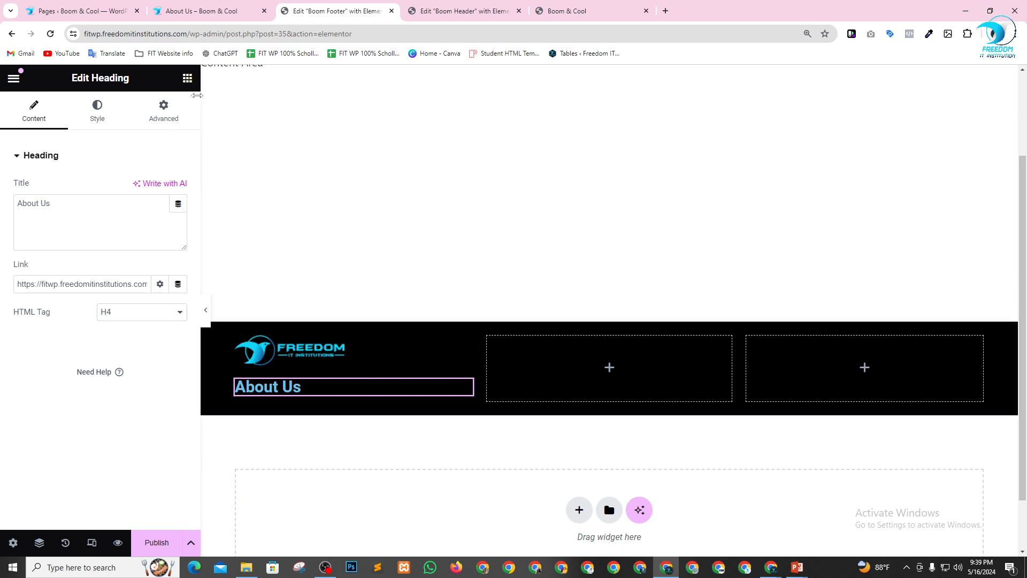
Add a Divider widget below the About Us heading and set its width to 37%.
{"action": "left_click", "coordinate": [189, 79]}
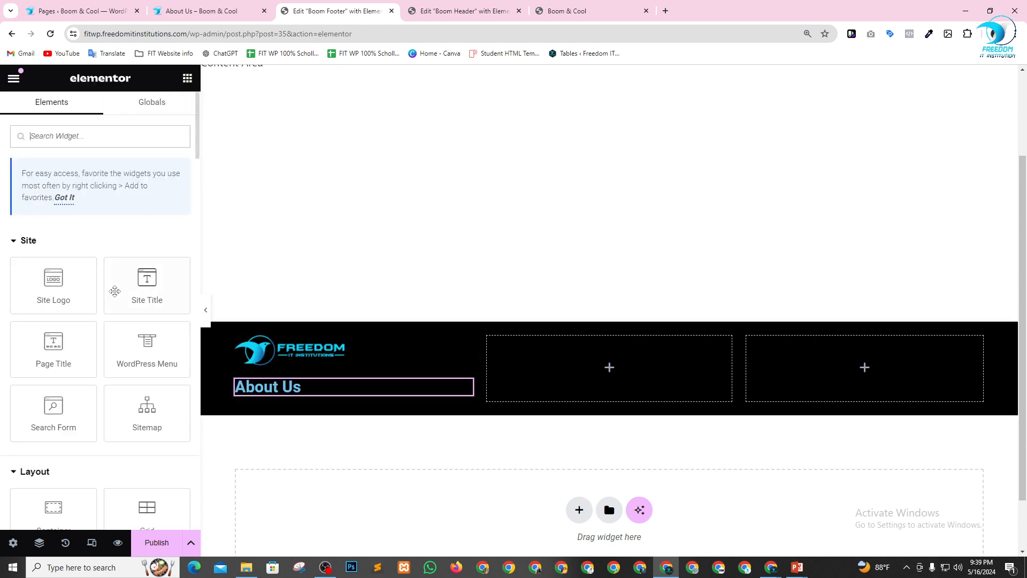
{"action": "scroll", "coordinate": [128, 309], "scroll_direction": "down", "scroll_amount": 3}
{"action": "scroll", "coordinate": [129, 310], "scroll_direction": "down", "scroll_amount": 3}
{"action": "scroll", "coordinate": [101, 323], "scroll_direction": "down", "scroll_amount": 1}
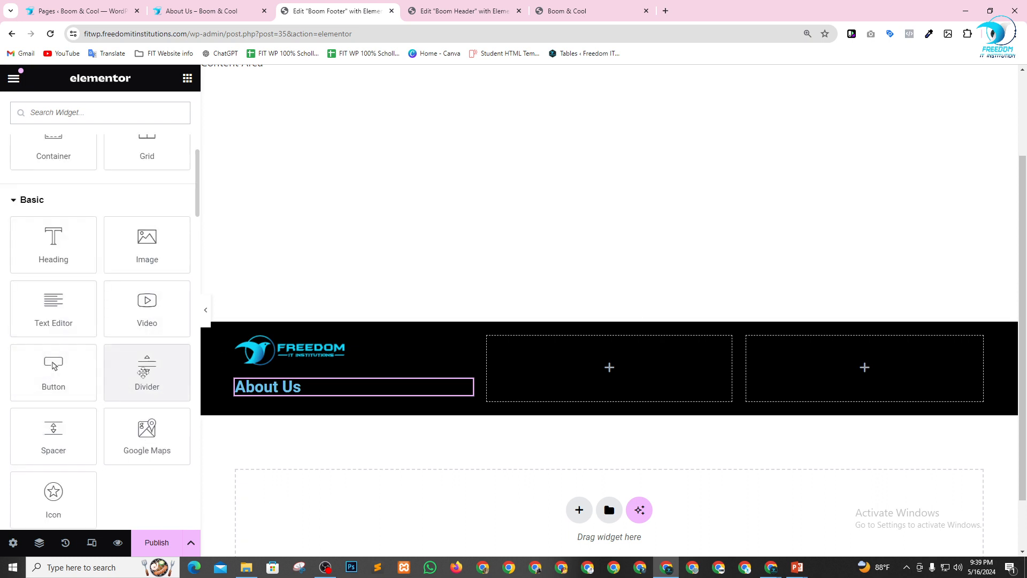
{"action": "left_click_drag", "start_coordinate": [140, 372], "coordinate": [288, 428]}
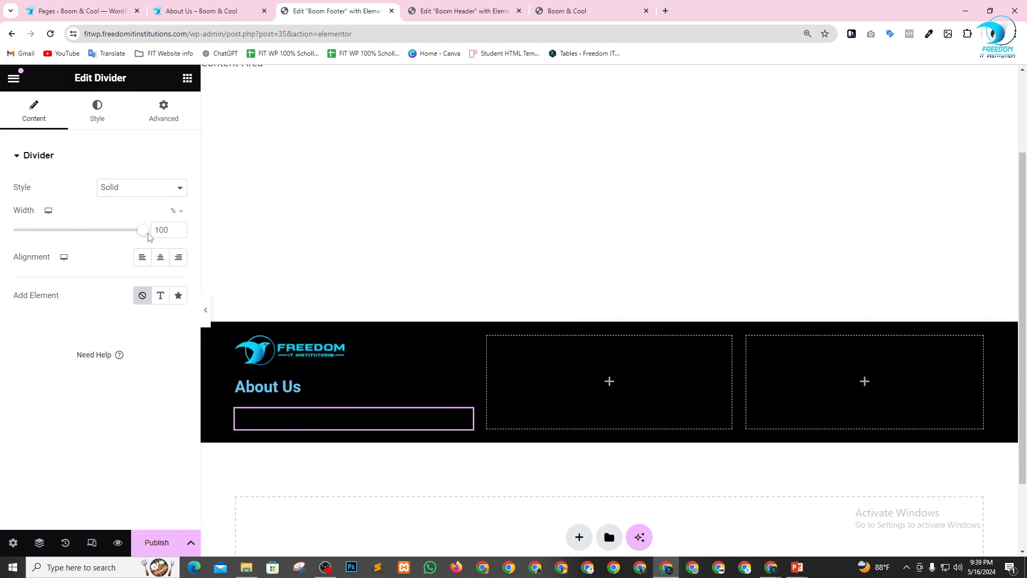
{"action": "left_click_drag", "start_coordinate": [147, 234], "coordinate": [67, 233]}
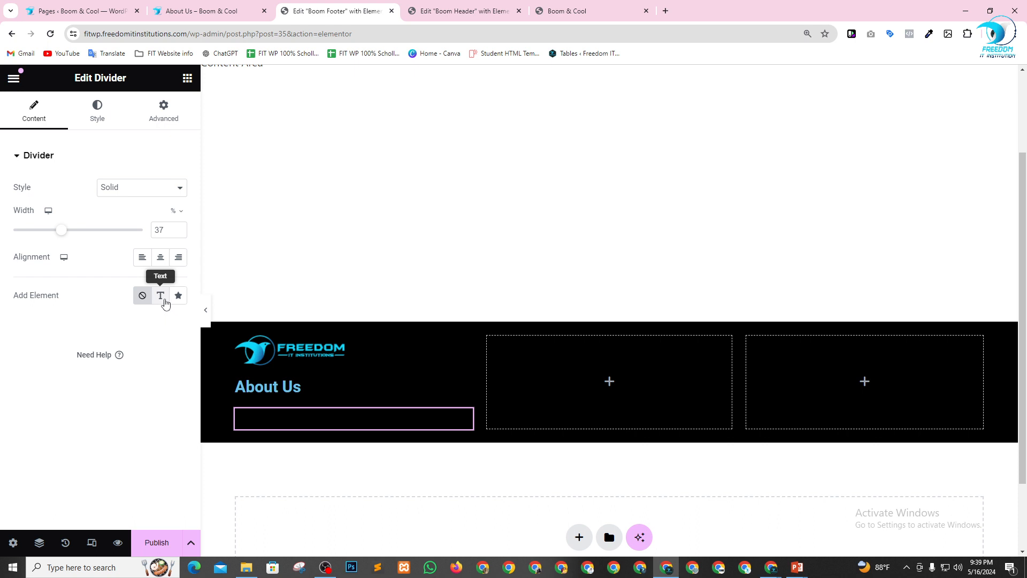
Try the Text and Icon elements on the divider and set the added element back to None.
{"action": "left_click", "coordinate": [164, 300]}
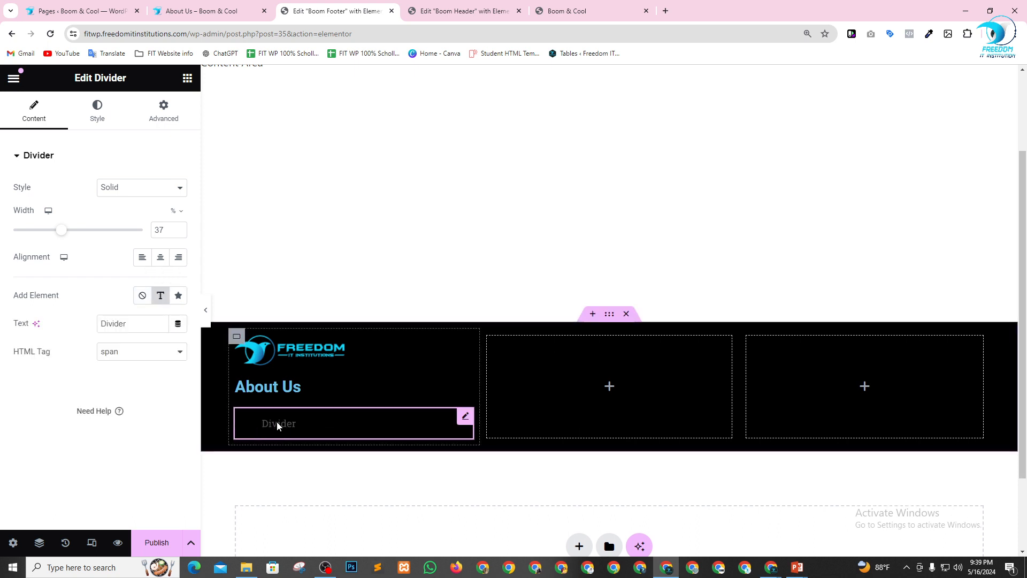
{"action": "left_click", "coordinate": [178, 295]}
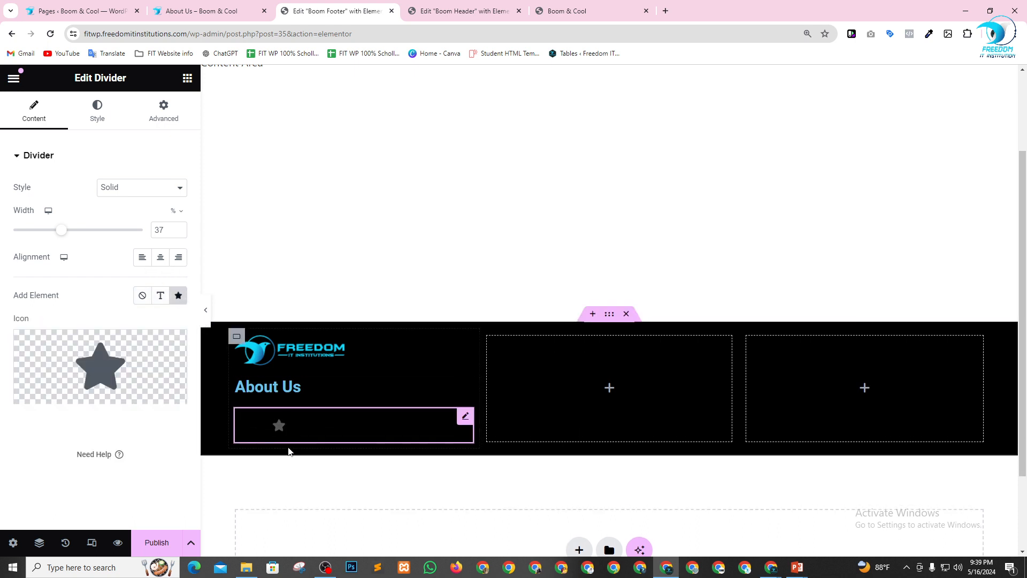
{"action": "left_click", "coordinate": [141, 296]}
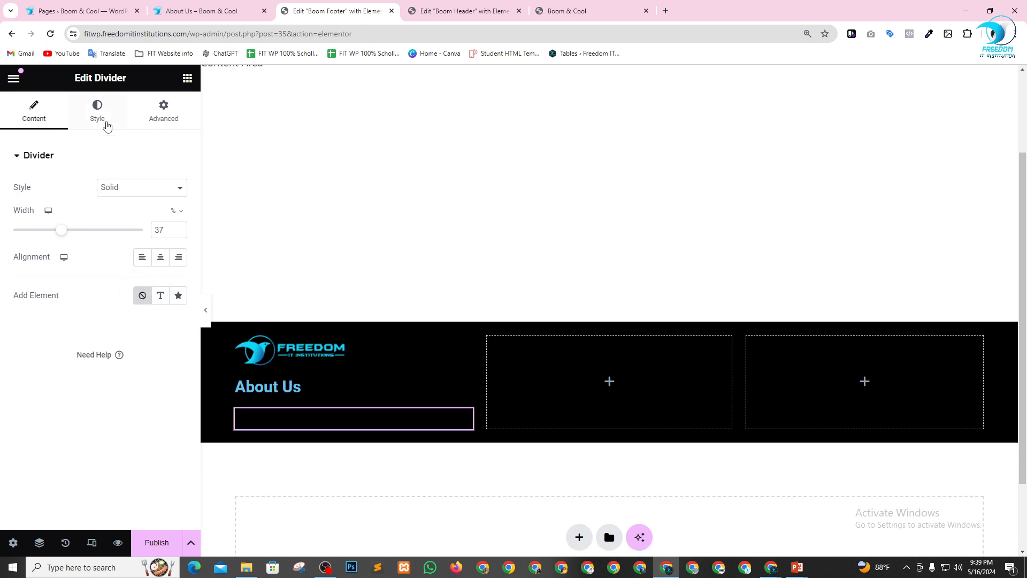
Give the divider the Double line style and set its color to white (#FFFFFF).
{"action": "left_click", "coordinate": [127, 188]}
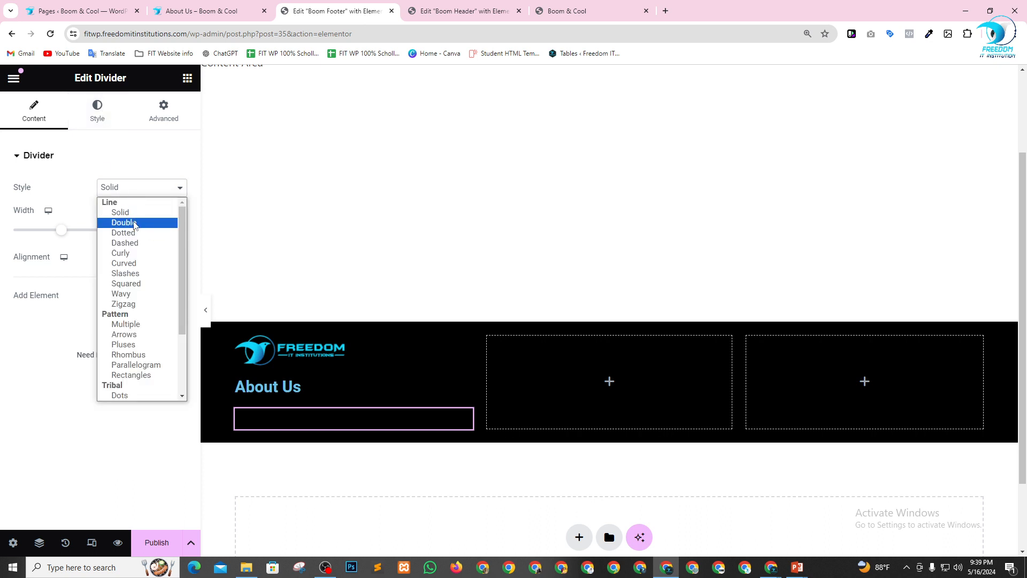
{"action": "left_click", "coordinate": [134, 222]}
{"action": "left_click", "coordinate": [99, 112]}
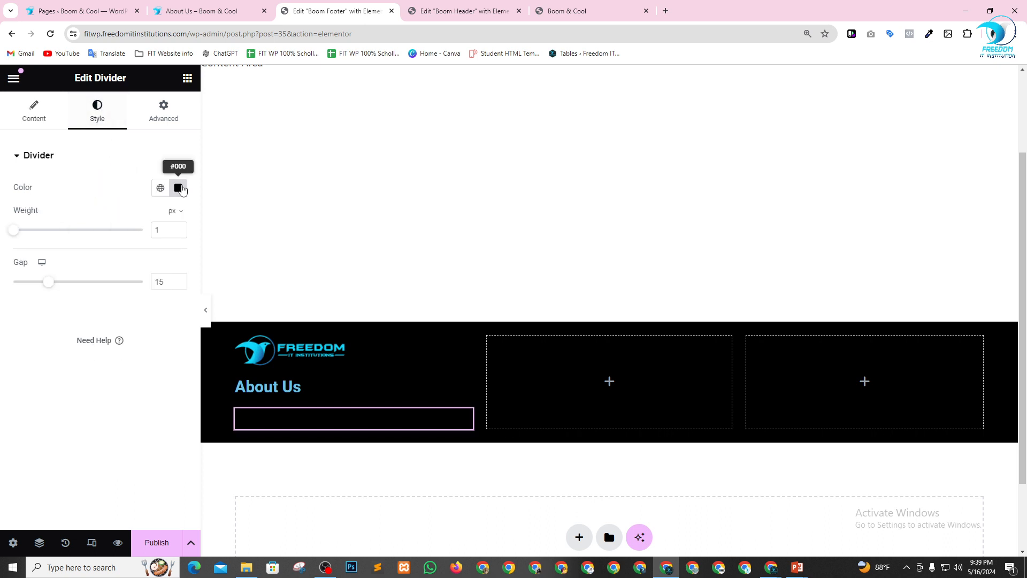
{"action": "left_click", "coordinate": [184, 190]}
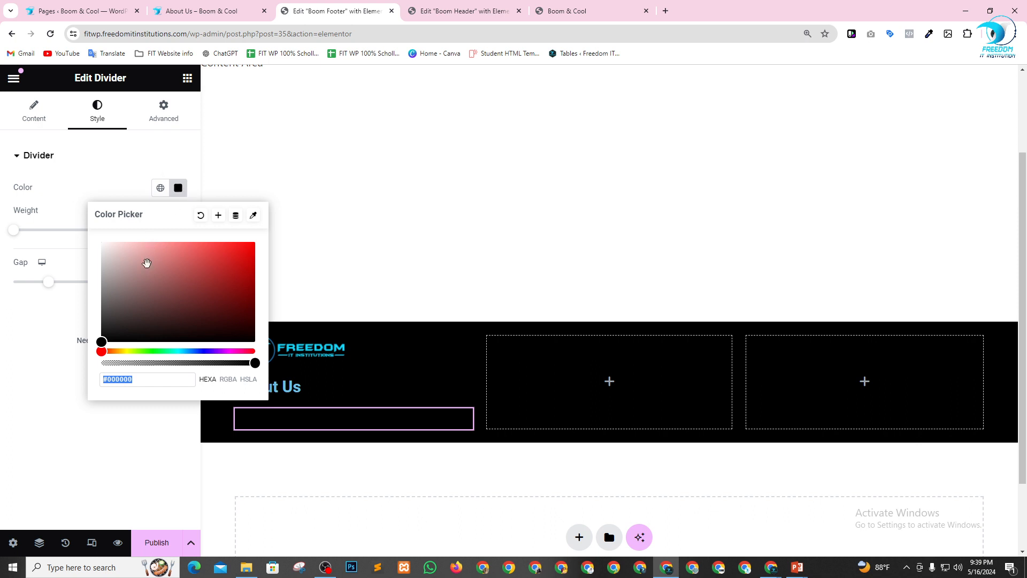
{"action": "left_click_drag", "start_coordinate": [145, 264], "coordinate": [97, 236]}
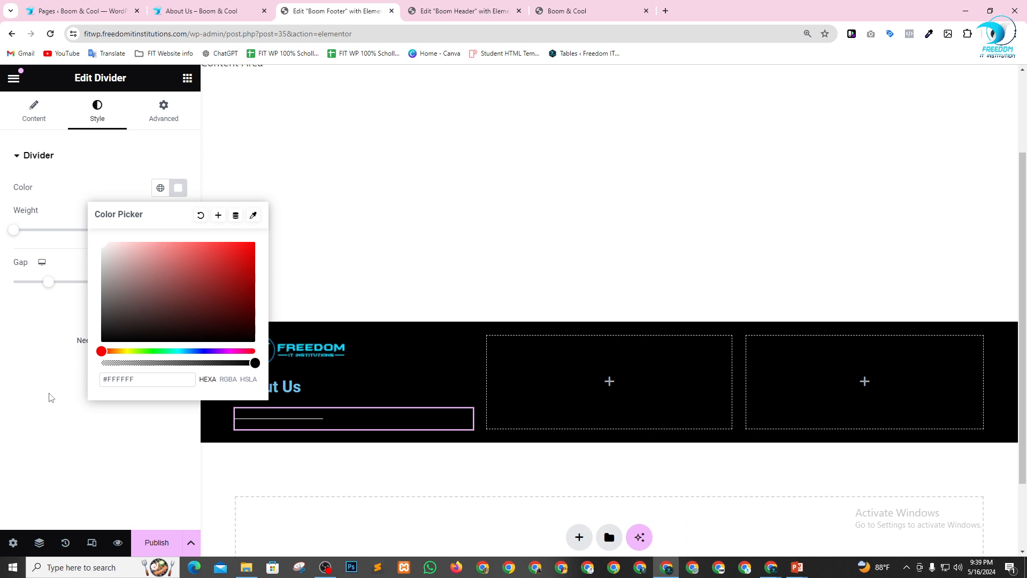
{"action": "left_click", "coordinate": [60, 424]}
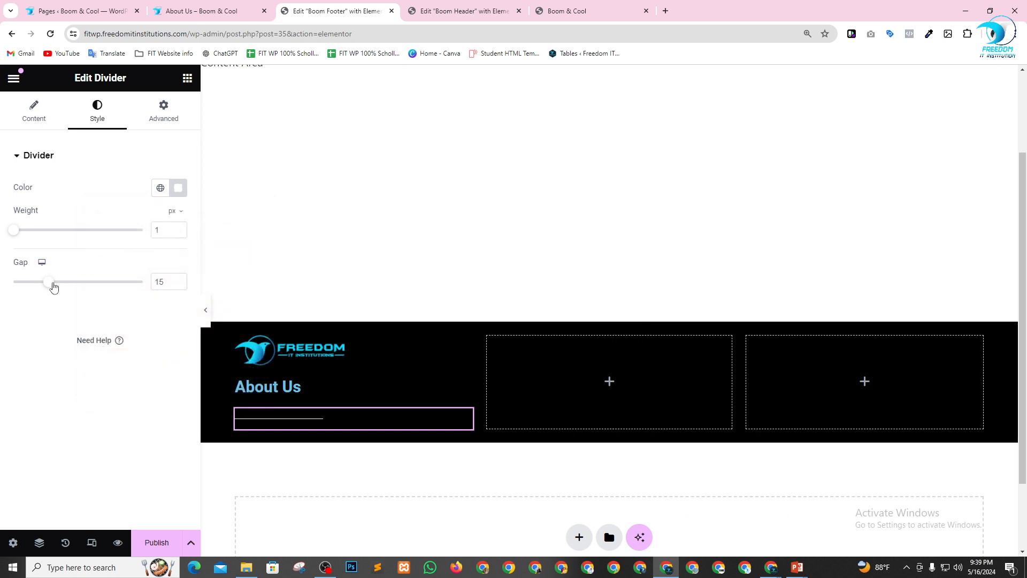
Set the divider's weight to 4.2 px and its gap to 3.
{"action": "left_click_drag", "start_coordinate": [54, 287], "coordinate": [30, 282]}
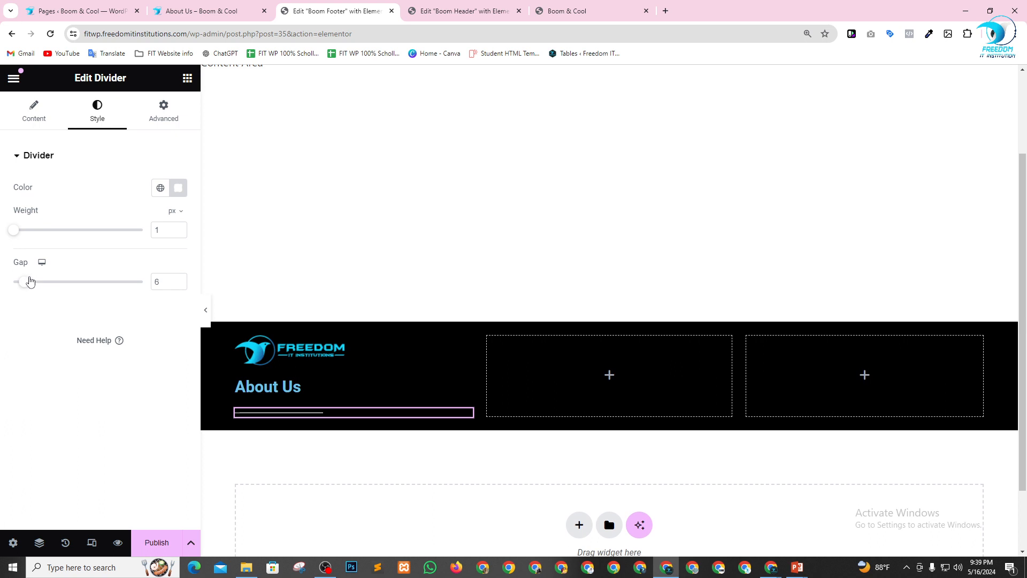
{"action": "left_click", "coordinate": [180, 227]}
{"action": "left_click", "coordinate": [180, 228]}
{"action": "left_click_drag", "start_coordinate": [19, 233], "coordinate": [59, 244]}
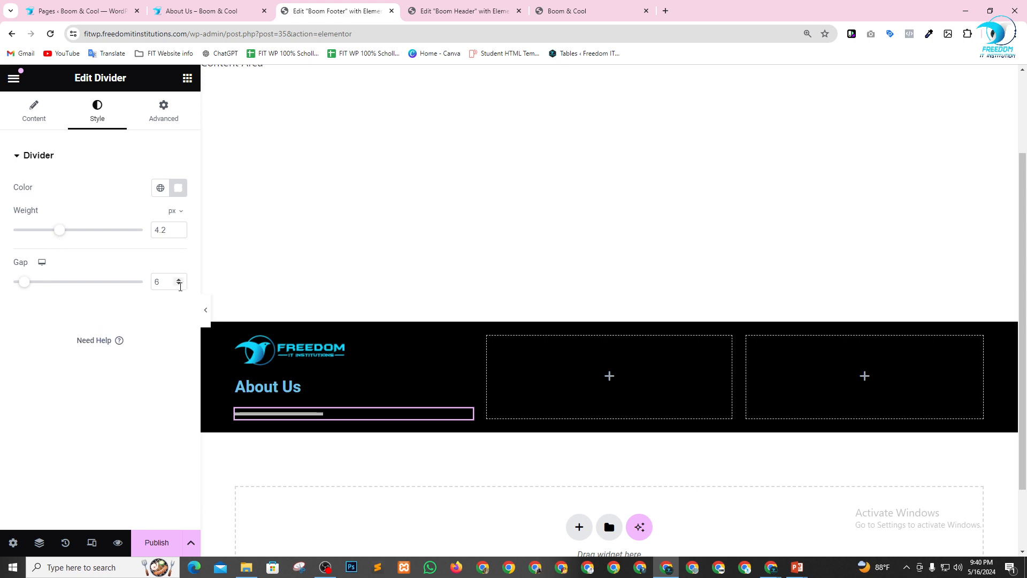
{"action": "left_click", "coordinate": [179, 287]}
{"action": "left_click", "coordinate": [180, 286]}
{"action": "left_click", "coordinate": [180, 287]}
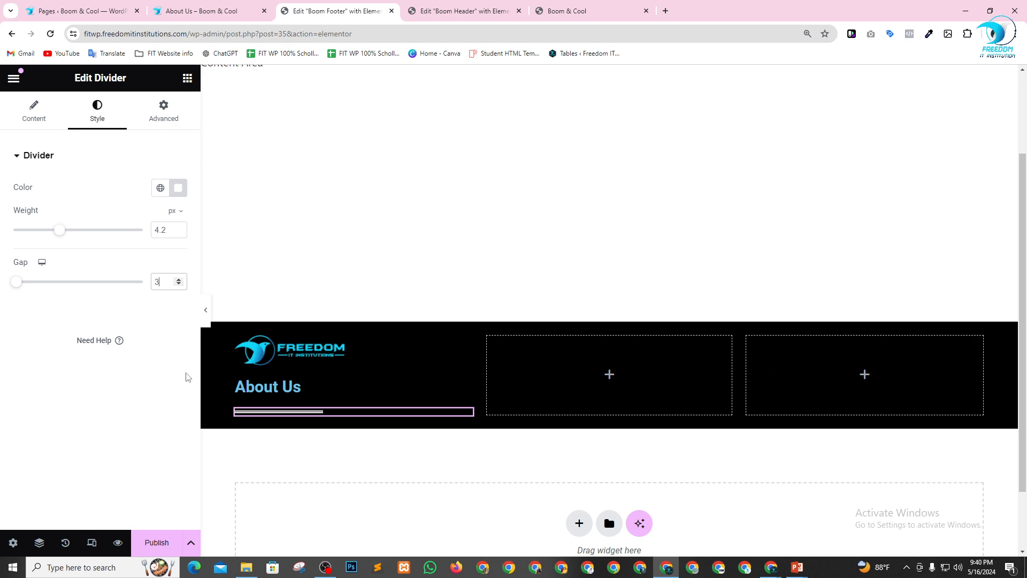
Shorten the divider's width so the line spans about the length of the About Us text.
{"action": "left_click", "coordinate": [37, 122]}
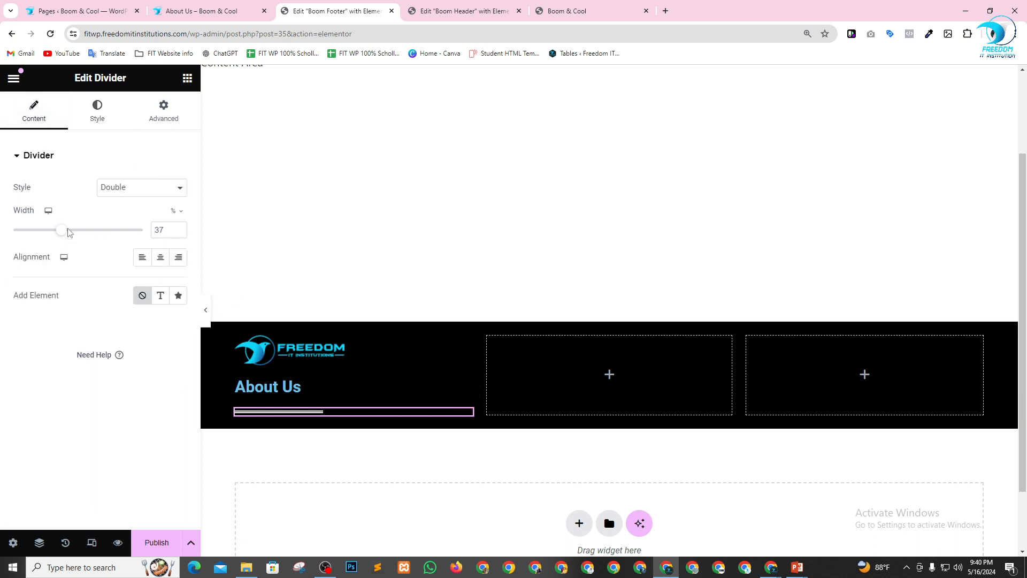
{"action": "left_click_drag", "start_coordinate": [62, 231], "coordinate": [53, 229]}
{"action": "left_click_drag", "start_coordinate": [58, 234], "coordinate": [49, 229]}
{"action": "left_click", "coordinate": [179, 229]}
{"action": "left_click", "coordinate": [178, 229]}
Check the divider's color setting.
{"action": "left_click", "coordinate": [97, 118]}
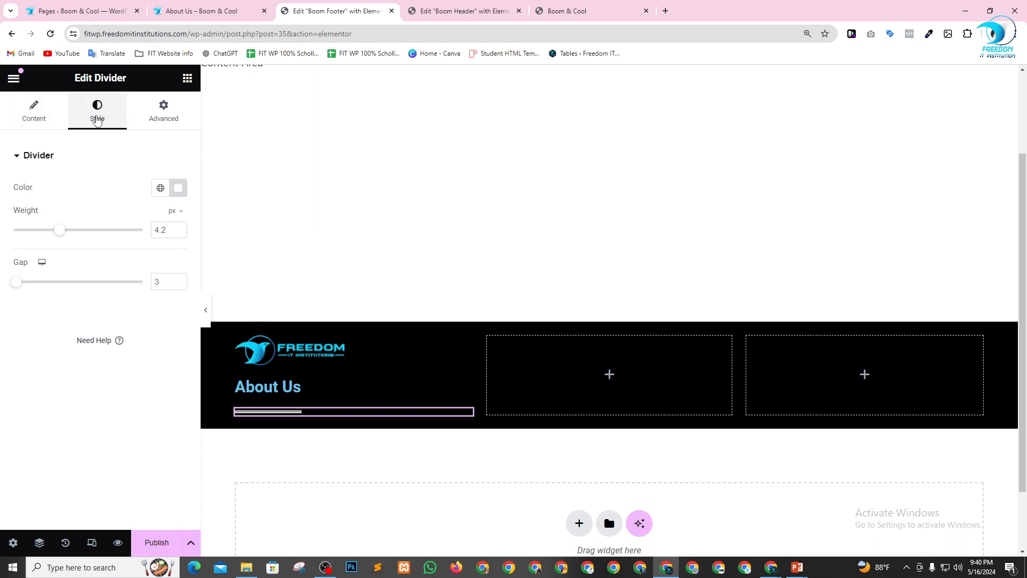
{"action": "left_click", "coordinate": [177, 192]}
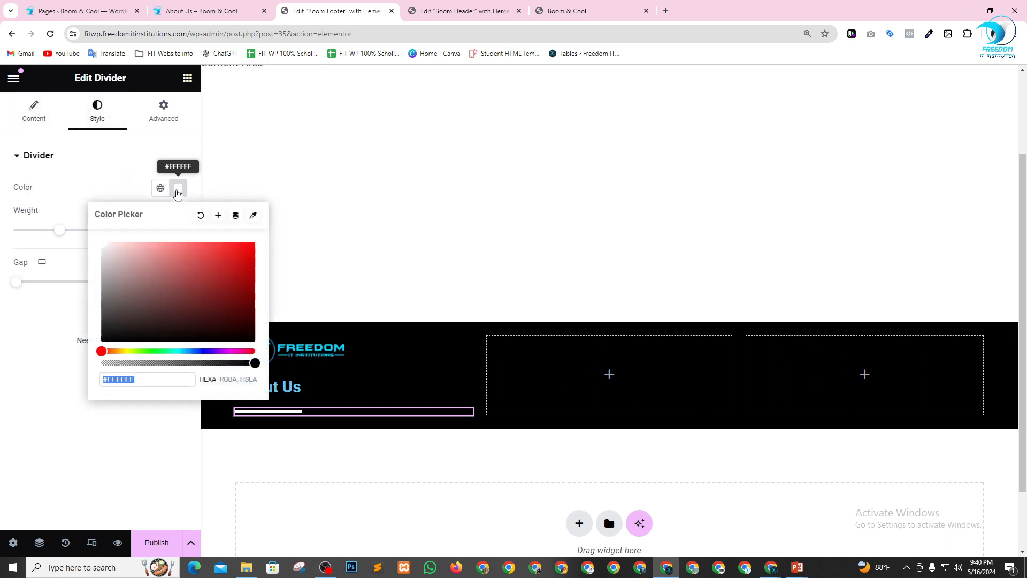
{"action": "left_click", "coordinate": [72, 370]}
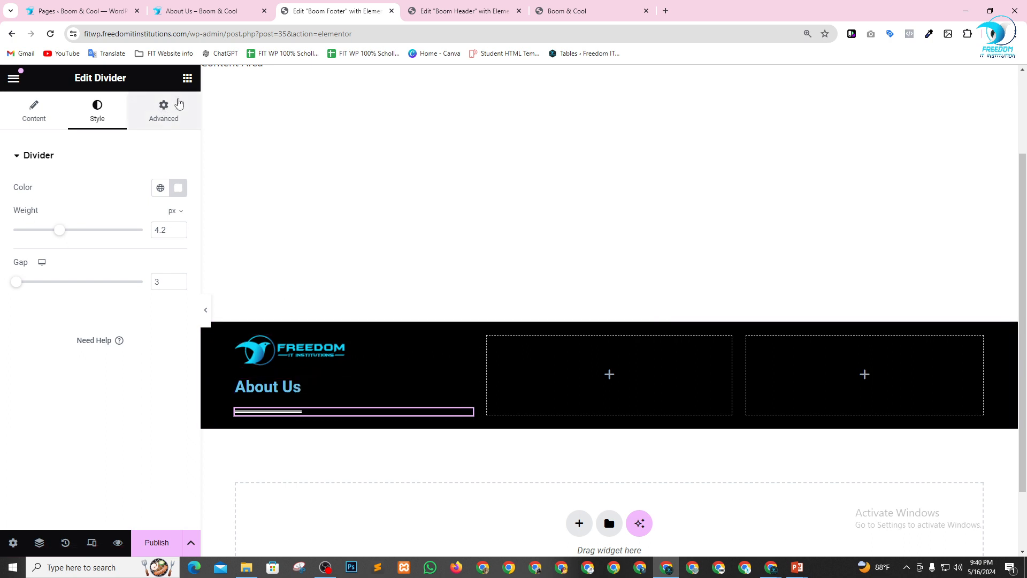
Set the divider's top margin to -9 px to pull it closer to the About Us heading.
{"action": "left_click", "coordinate": [167, 114]}
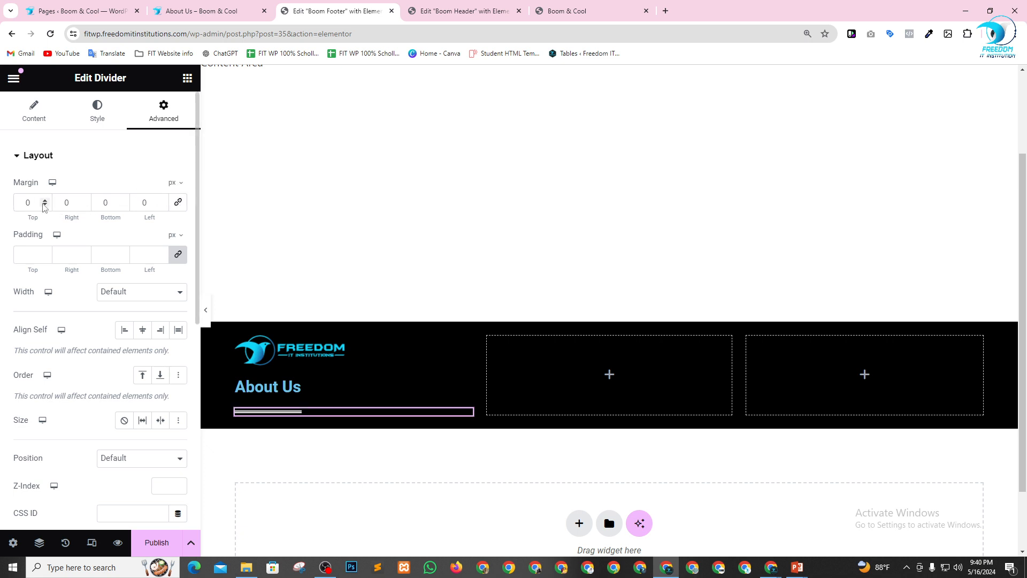
{"action": "left_click", "coordinate": [45, 204]}
{"action": "left_click", "coordinate": [45, 205]}
{"action": "left_click", "coordinate": [44, 205]}
{"action": "left_click", "coordinate": [45, 205]}
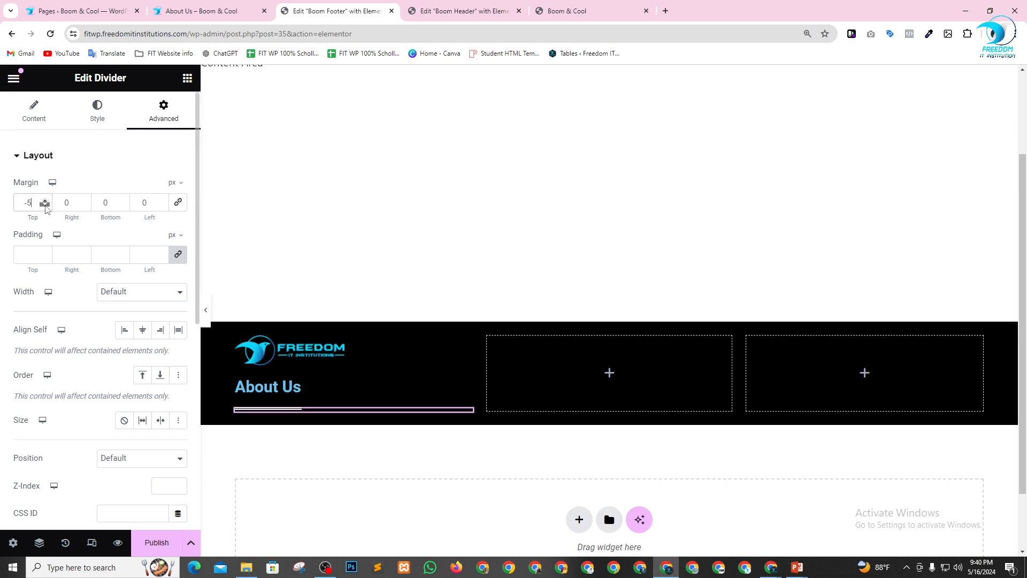
{"action": "left_click", "coordinate": [45, 205]}
{"action": "left_click", "coordinate": [45, 205]}
{"action": "left_click", "coordinate": [45, 205]}
{"action": "left_click", "coordinate": [45, 205]}
{"action": "left_click", "coordinate": [45, 205]}
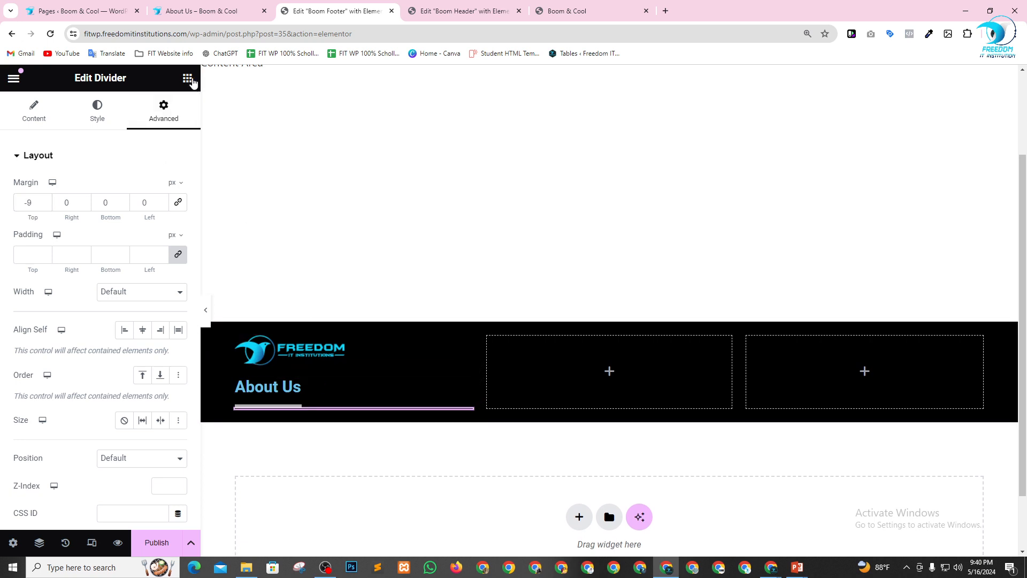
Add a Text Editor widget beneath the divider in the footer's first column.
{"action": "left_click", "coordinate": [187, 78]}
{"action": "scroll", "coordinate": [118, 359], "scroll_direction": "down", "scroll_amount": 2}
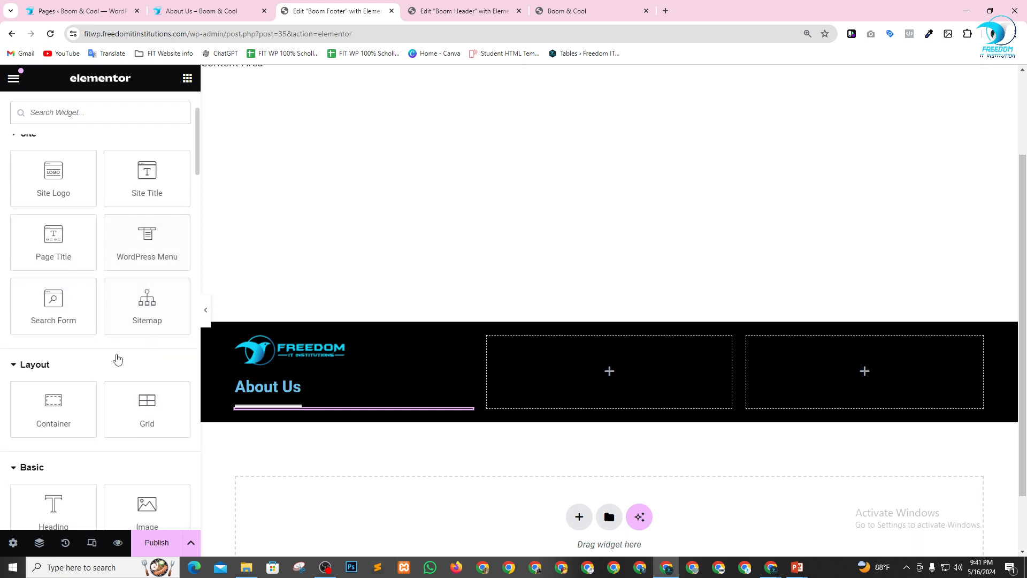
{"action": "scroll", "coordinate": [112, 353], "scroll_direction": "down", "scroll_amount": 3}
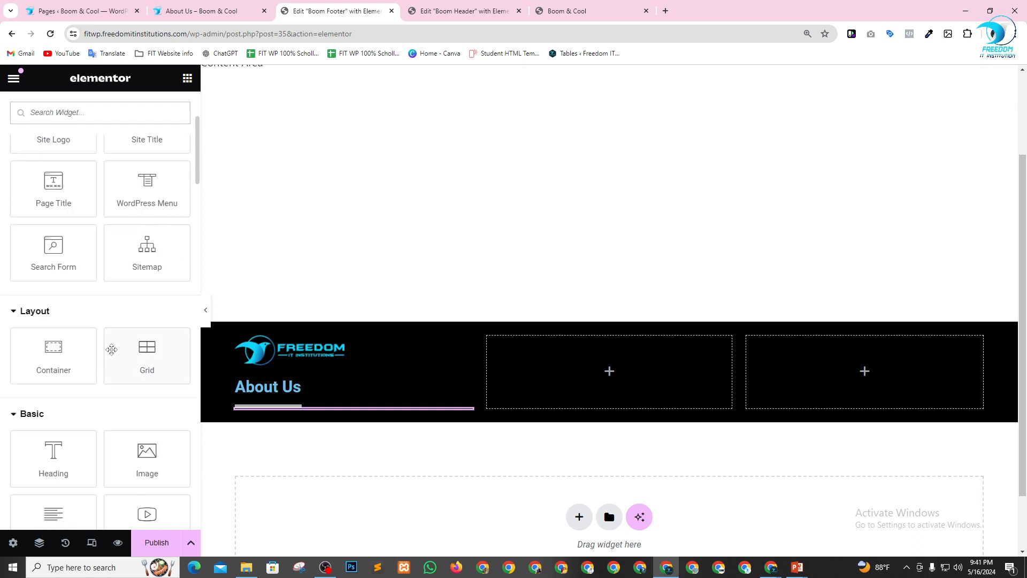
{"action": "left_click_drag", "start_coordinate": [53, 412], "coordinate": [302, 412]}
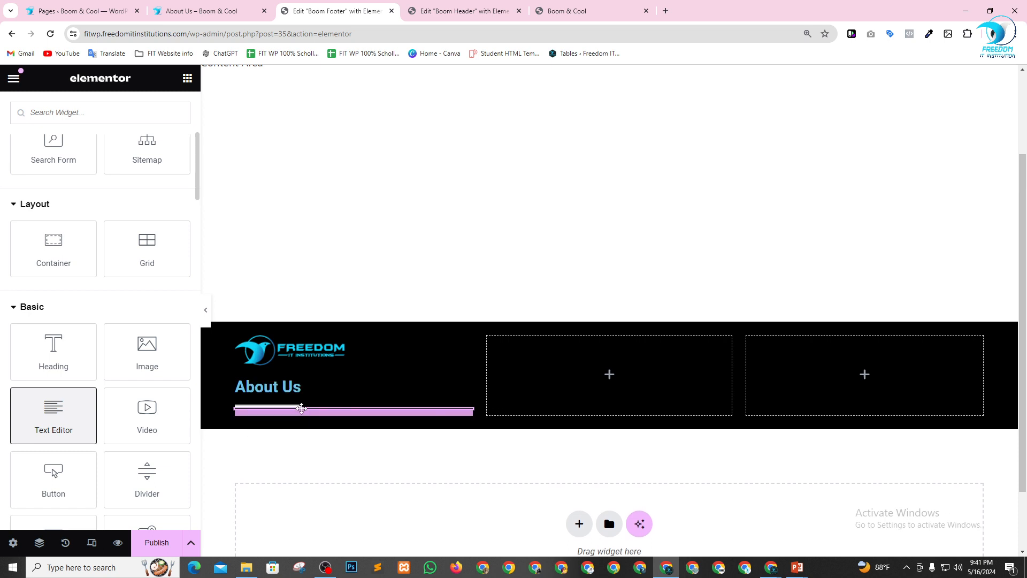
{"action": "scroll", "coordinate": [415, 403], "scroll_direction": "down", "scroll_amount": 3}
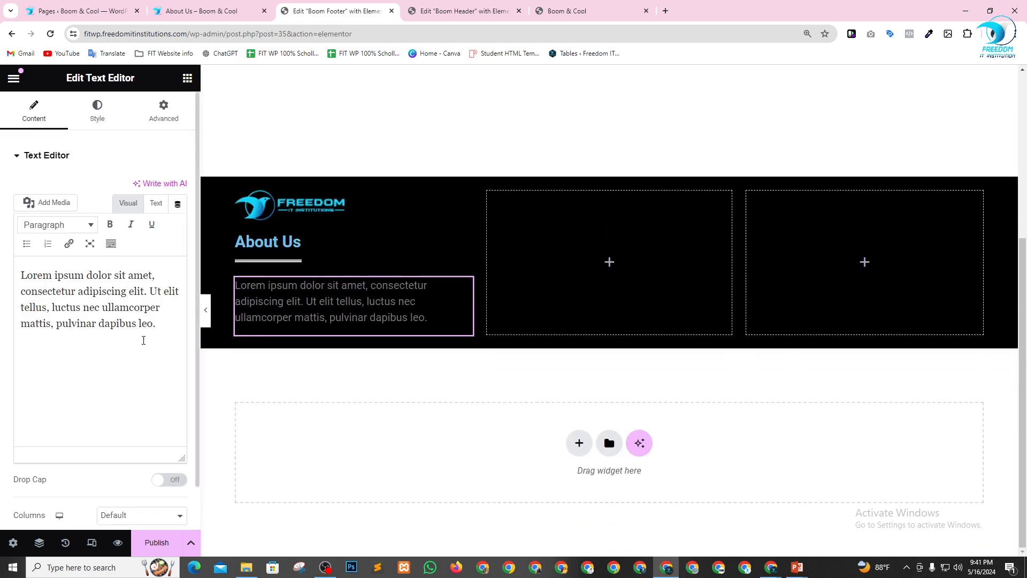
{"action": "left_click", "coordinate": [155, 330]}
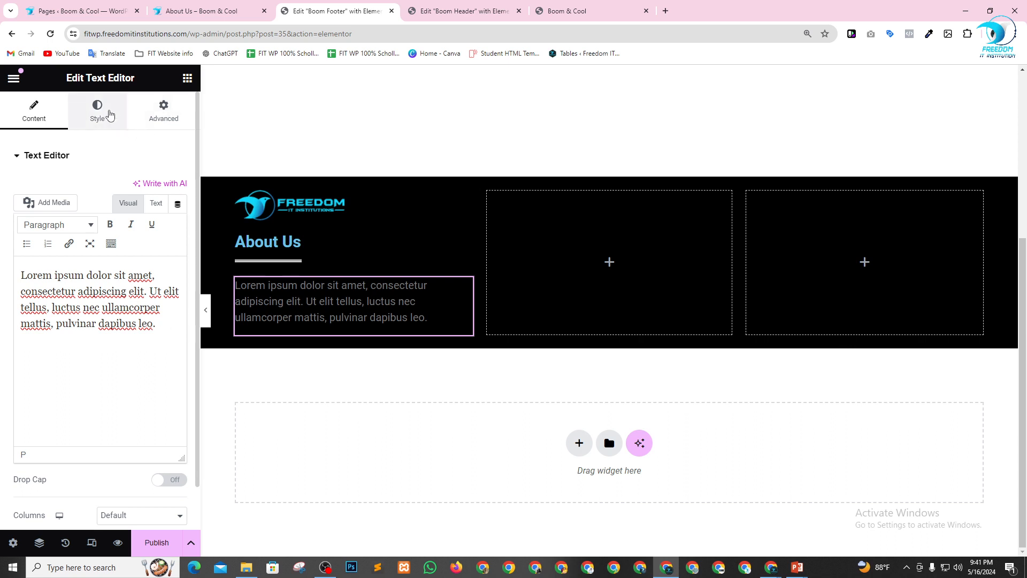
Justify the Lorem ipsum paragraph and set its text color to white.
{"action": "left_click", "coordinate": [101, 108]}
{"action": "left_click", "coordinate": [178, 190]}
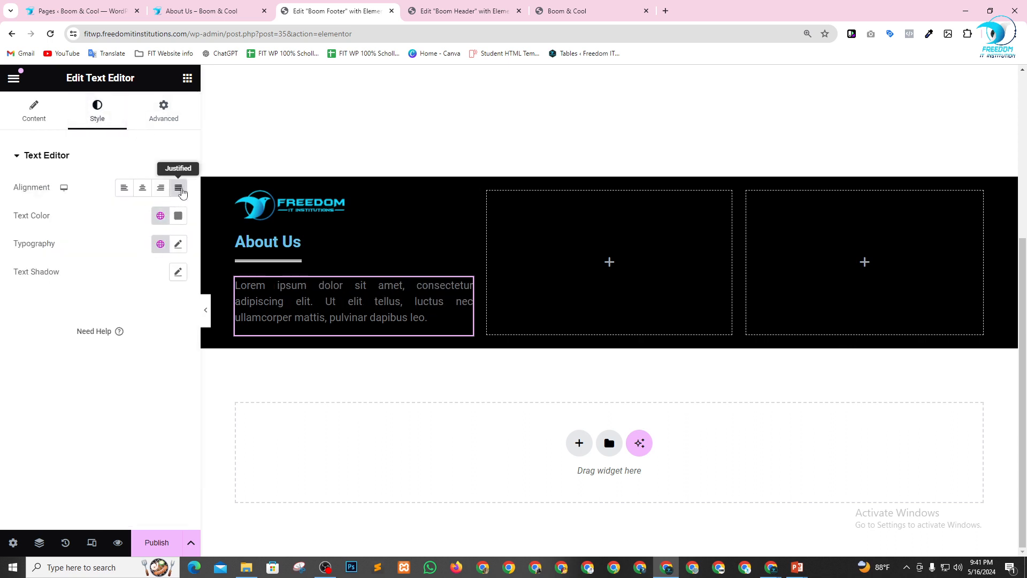
{"action": "left_click", "coordinate": [178, 216]}
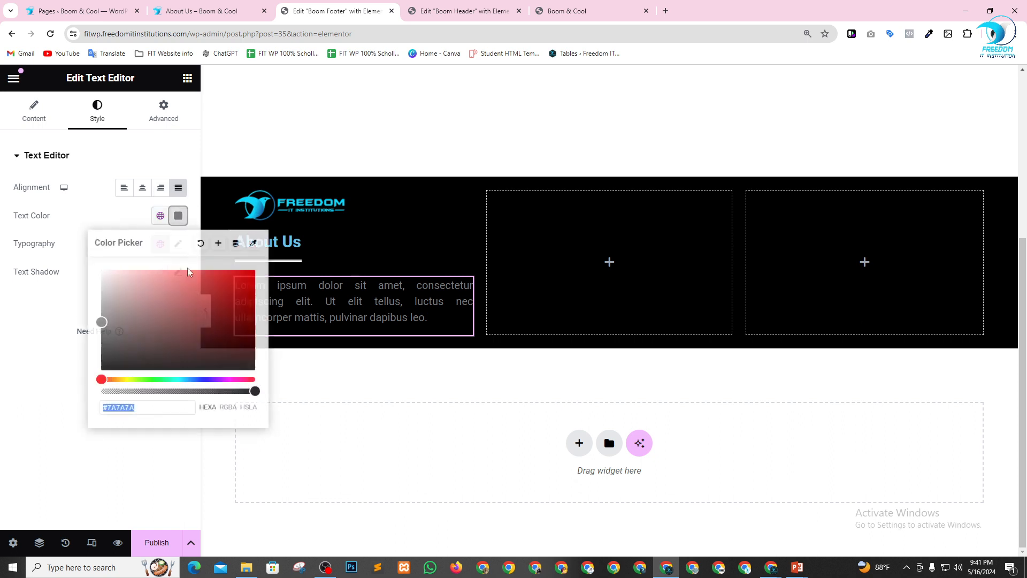
{"action": "left_click", "coordinate": [31, 369]}
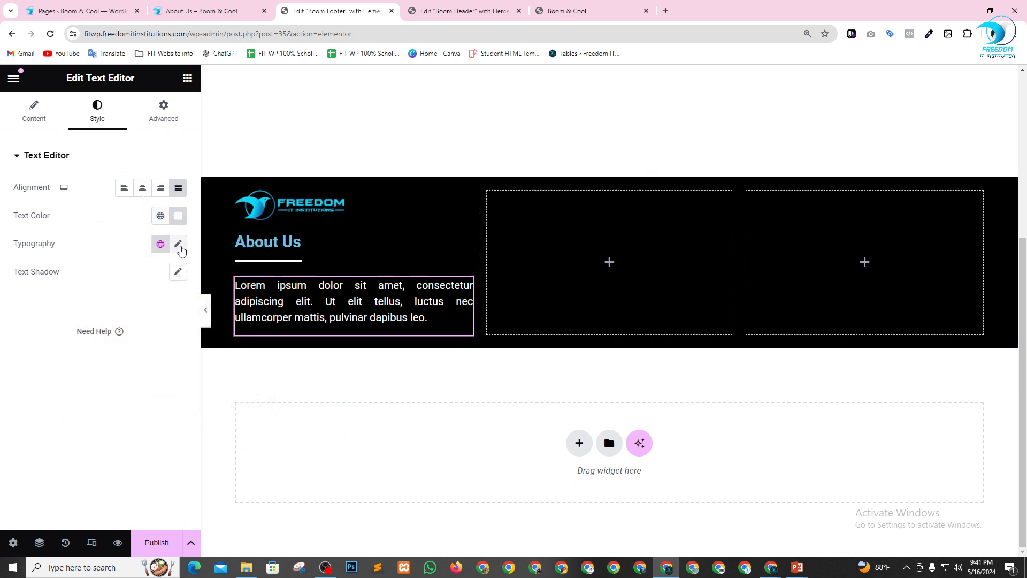
Set the Lorem ipsum paragraph's font size to 18 px.
{"action": "left_click", "coordinate": [178, 245]}
{"action": "left_click", "coordinate": [169, 348]}
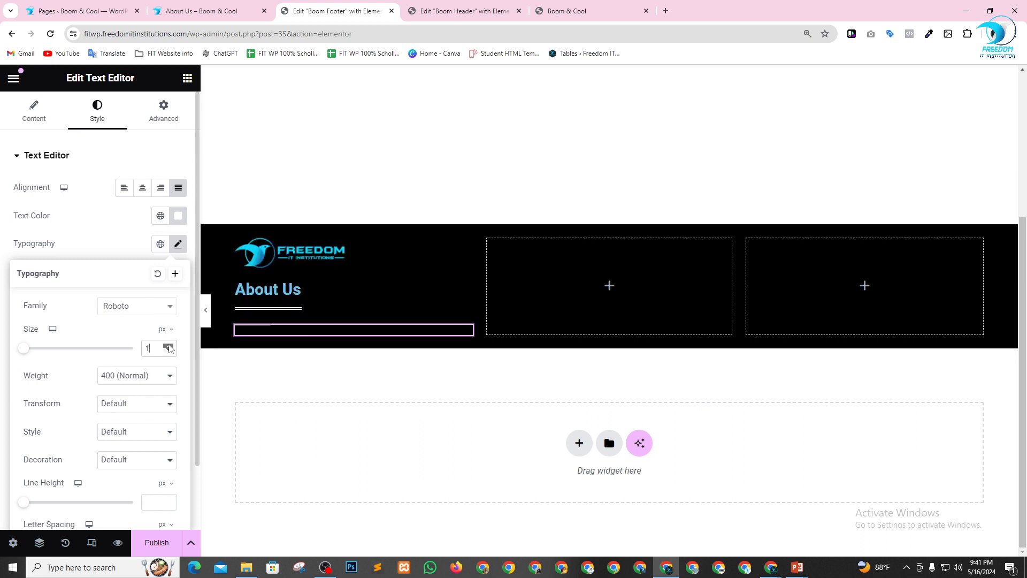
{"action": "left_click", "coordinate": [169, 346]}
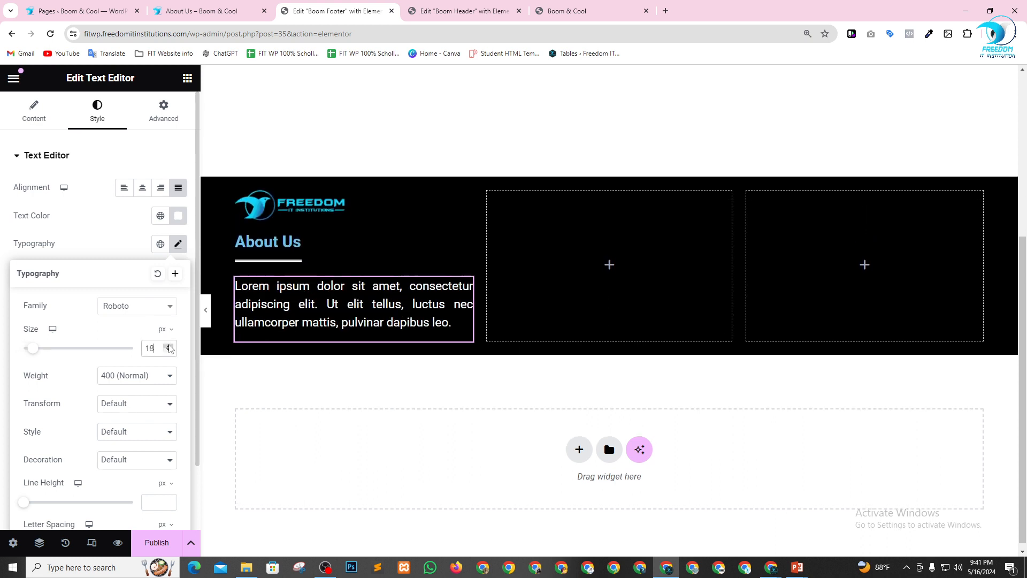
{"action": "left_click", "coordinate": [96, 241]}
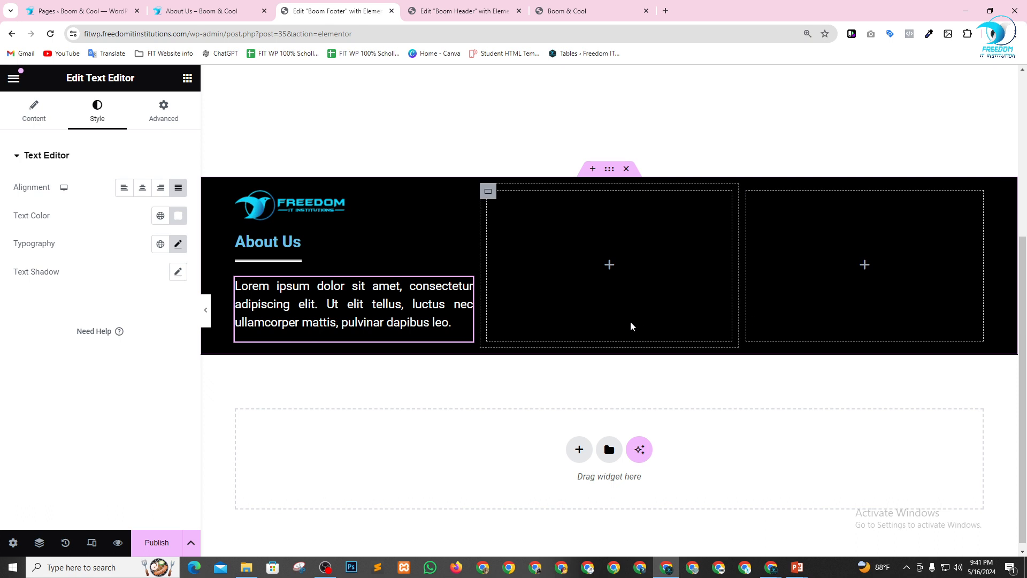
Change the About Us heading's text color to white.
{"action": "left_click", "coordinate": [316, 248]}
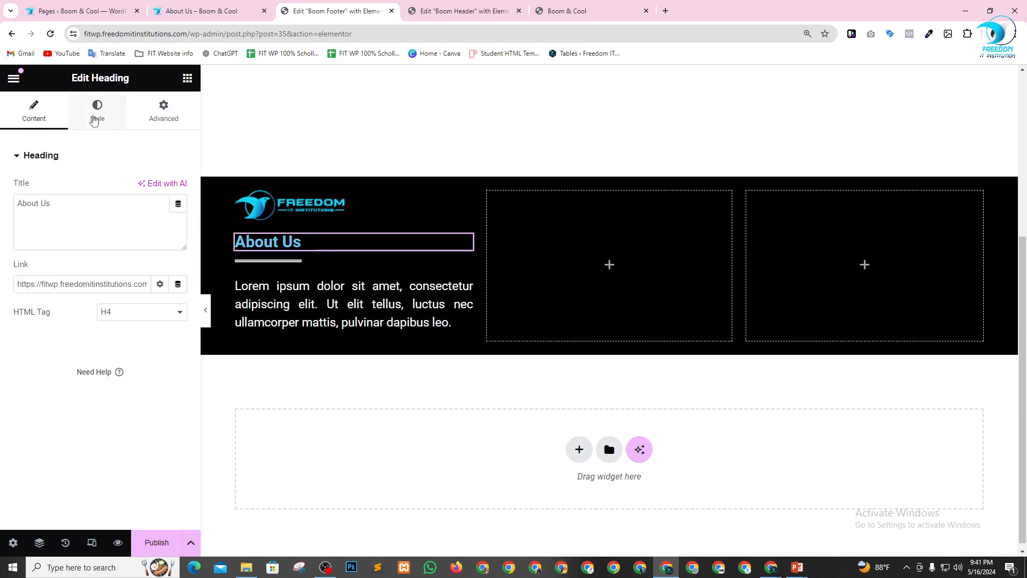
{"action": "left_click", "coordinate": [97, 110]}
{"action": "left_click", "coordinate": [178, 219]}
{"action": "left_click_drag", "start_coordinate": [185, 299], "coordinate": [2, 232]}
{"action": "left_click", "coordinate": [14, 419]}
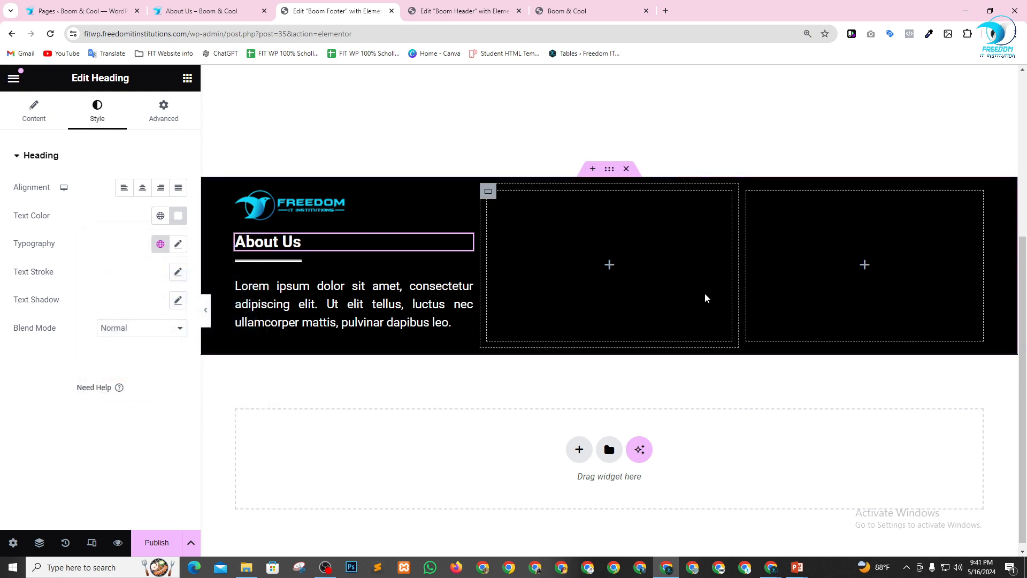
Open the WordPress Menus page in a new browser tab from the site's admin pages and look over the Main Menu.
{"action": "left_click", "coordinate": [53, 4]}
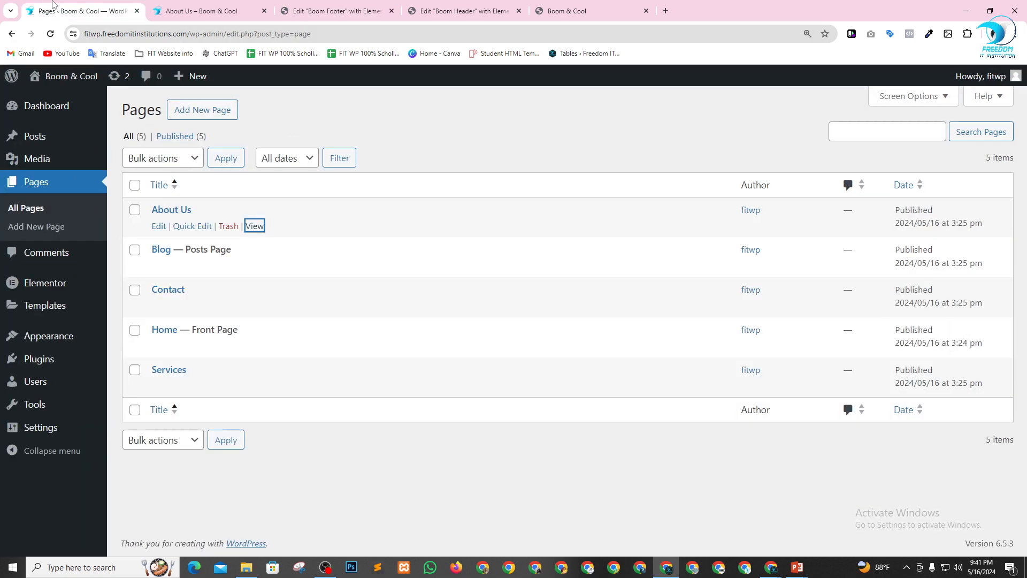
{"action": "mouse_move", "coordinate": [54, 348]}
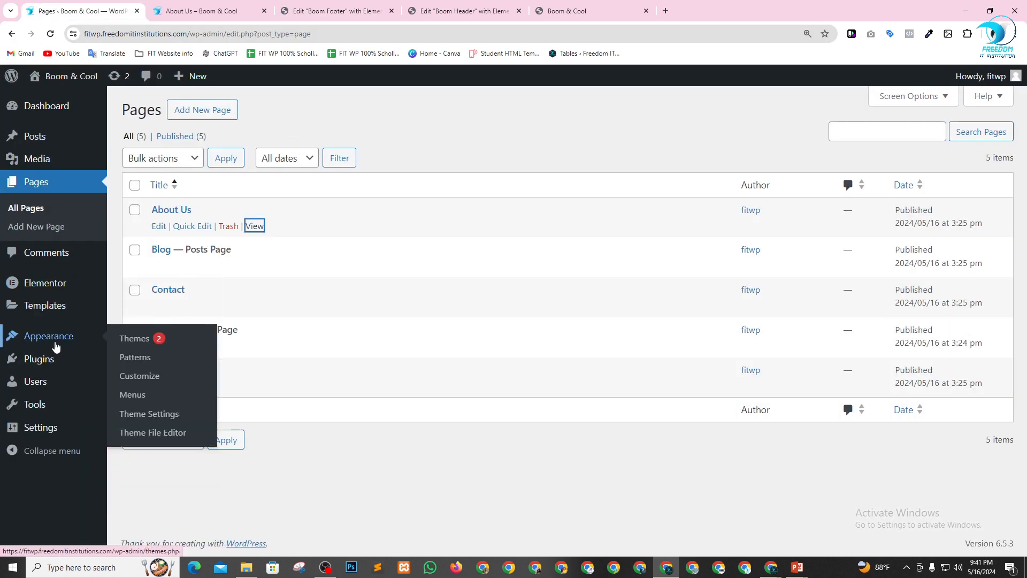
{"action": "right_click", "coordinate": [135, 394]}
{"action": "left_click", "coordinate": [160, 406]}
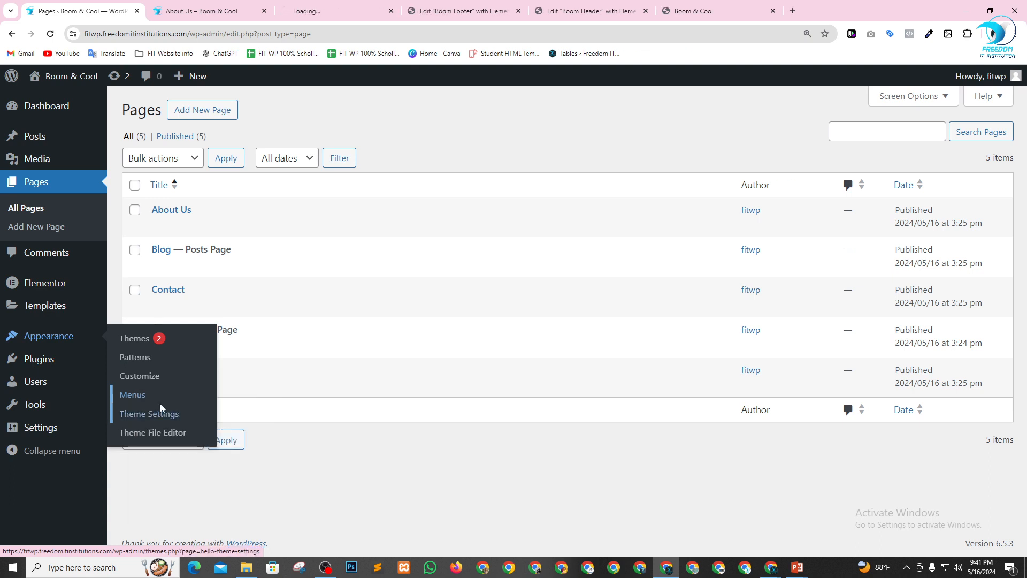
{"action": "left_click", "coordinate": [320, 6]}
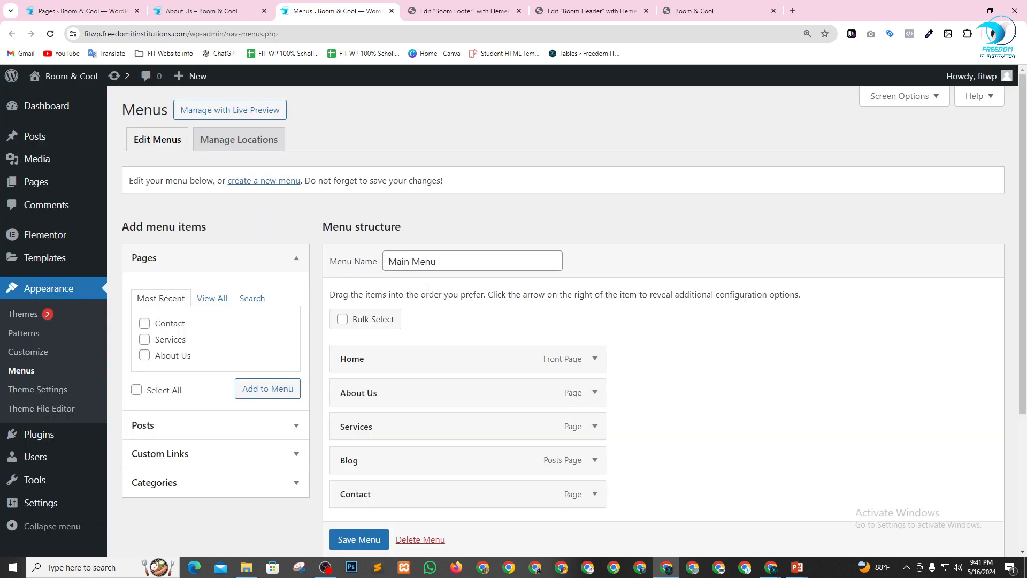
{"action": "scroll", "coordinate": [514, 283], "scroll_direction": "down", "scroll_amount": 2}
{"action": "scroll", "coordinate": [406, 224], "scroll_direction": "up", "scroll_amount": 2}
Create a new menu named Footer Menu with its display location set to Footer.
{"action": "left_click", "coordinate": [266, 182]}
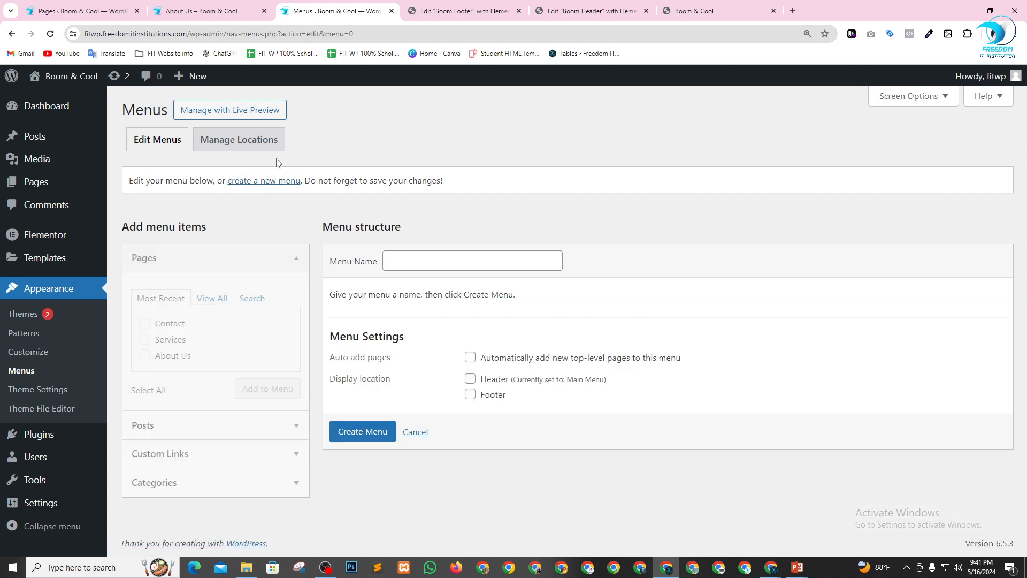
{"action": "left_click", "coordinate": [458, 260]}
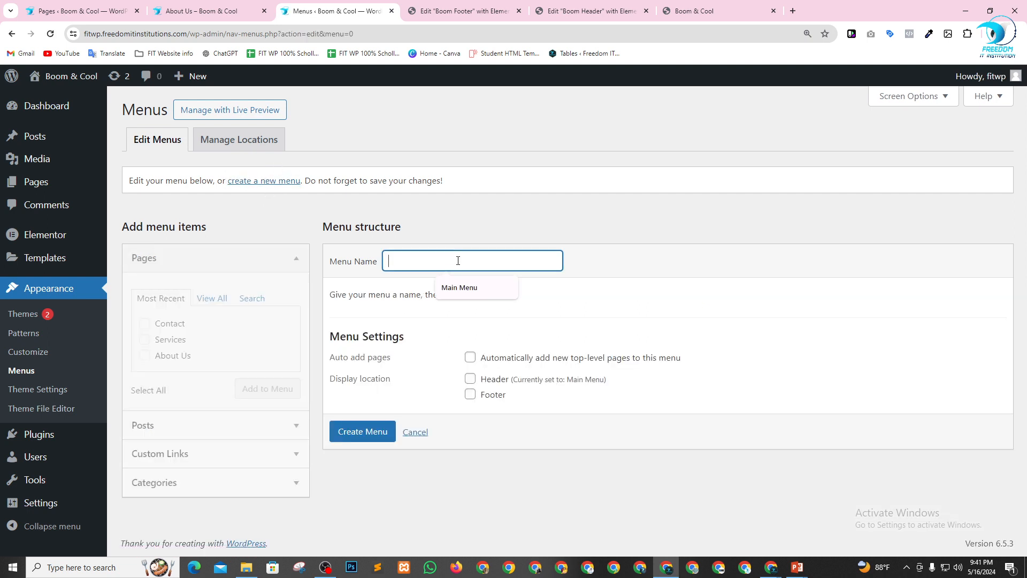
{"action": "type", "text": "Footer Menu"}
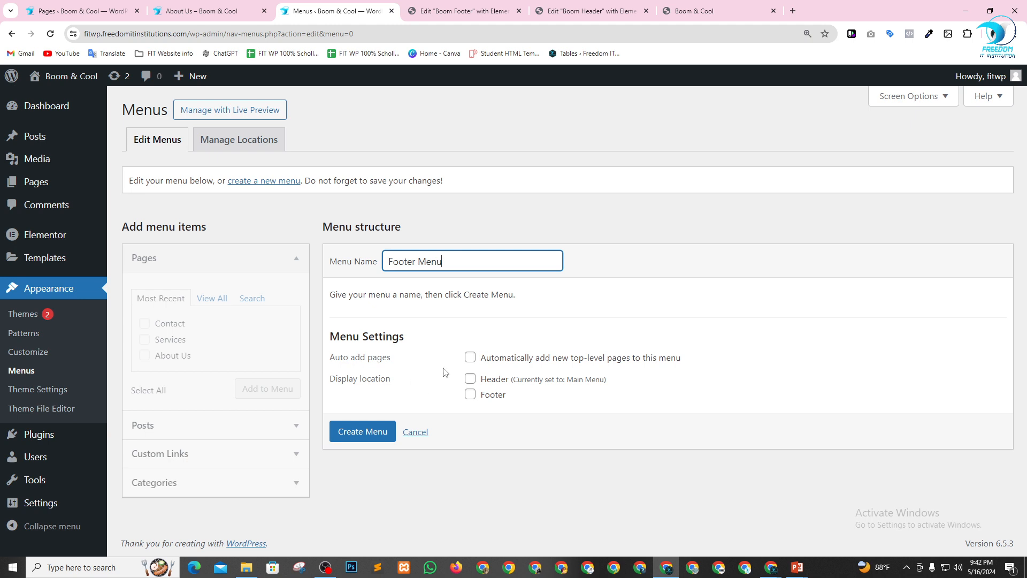
{"action": "left_click", "coordinate": [470, 395]}
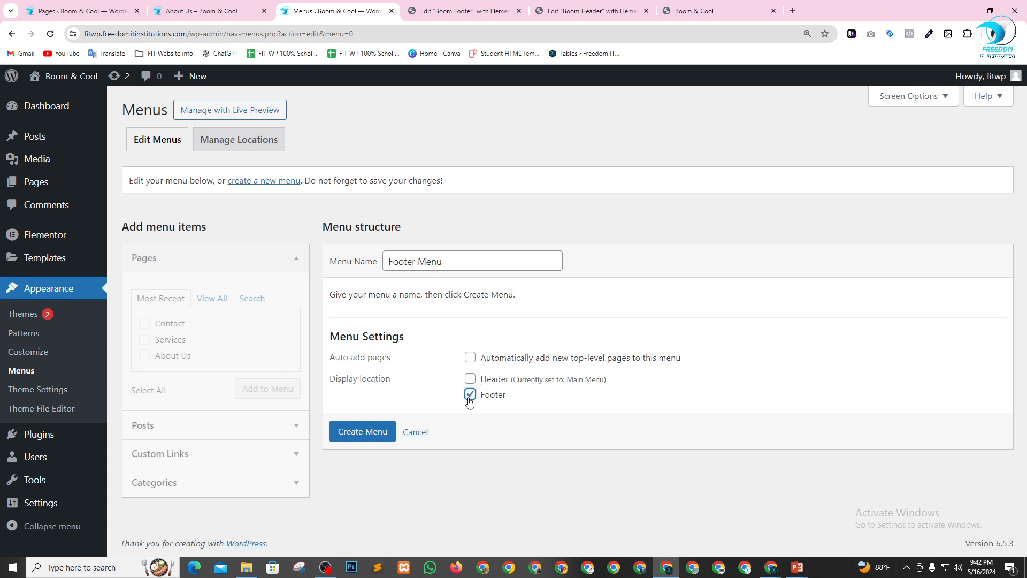
{"action": "left_click", "coordinate": [365, 432]}
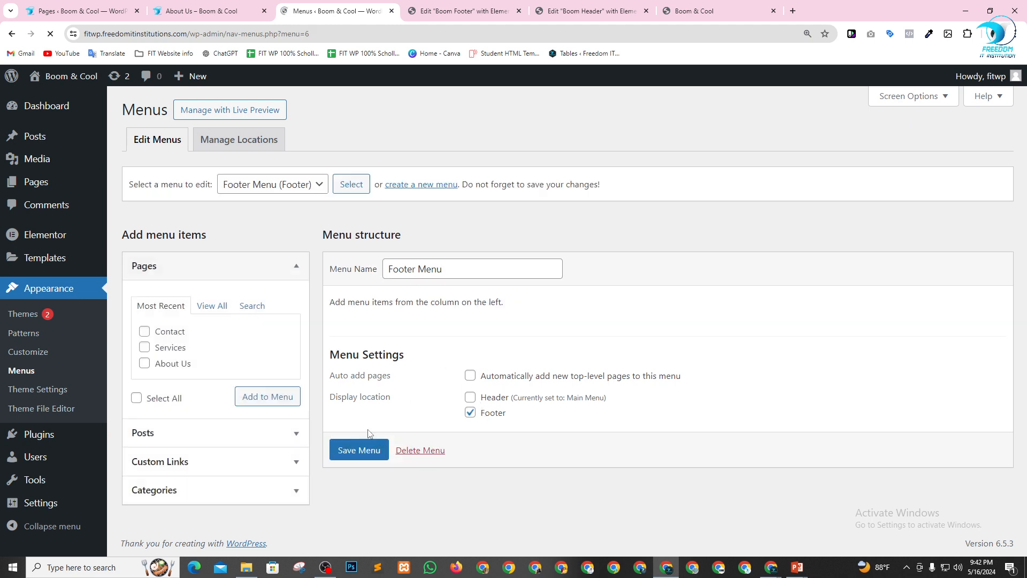
Add the Blog, About Us and Contact pages to the Footer Menu.
{"action": "left_click", "coordinate": [218, 308]}
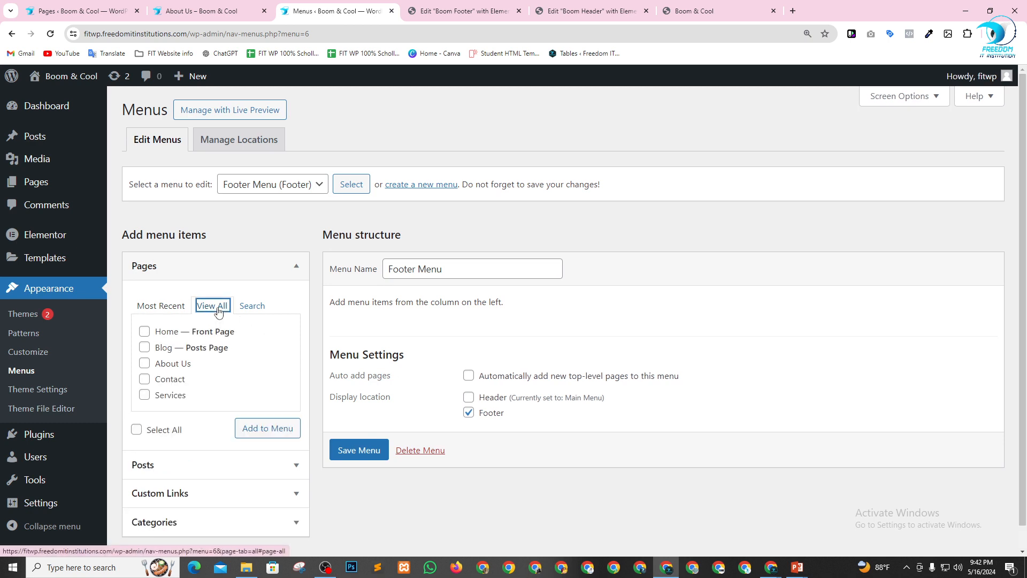
{"action": "left_click", "coordinate": [145, 348]}
{"action": "left_click", "coordinate": [145, 364]}
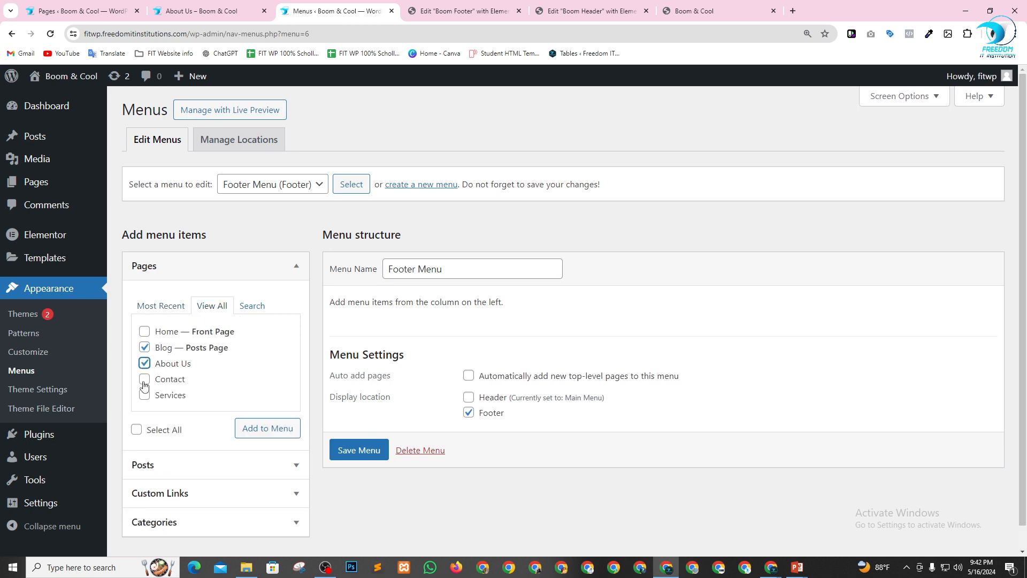
{"action": "left_click", "coordinate": [144, 378]}
{"action": "left_click", "coordinate": [248, 433]}
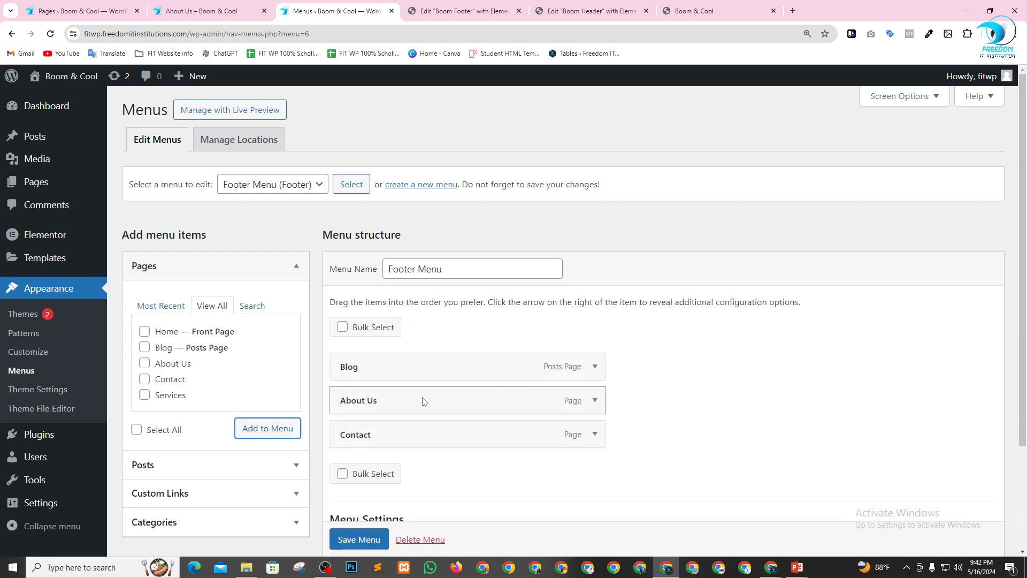
Move About Us above Blog in the menu structure and save the Footer Menu.
{"action": "left_click_drag", "start_coordinate": [424, 401], "coordinate": [454, 375]}
{"action": "scroll", "coordinate": [750, 406], "scroll_direction": "down", "scroll_amount": 2}
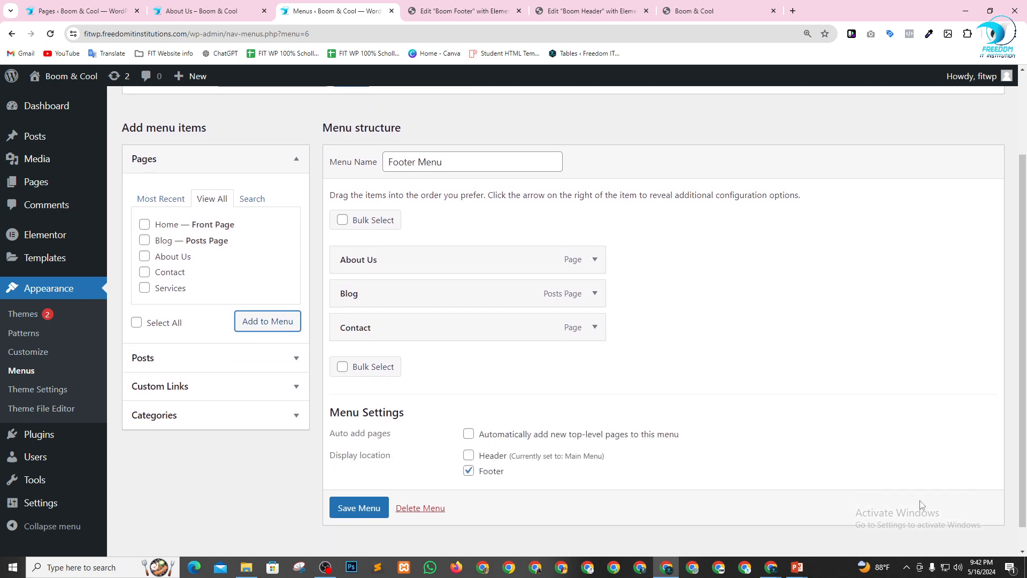
{"action": "left_click", "coordinate": [355, 509]}
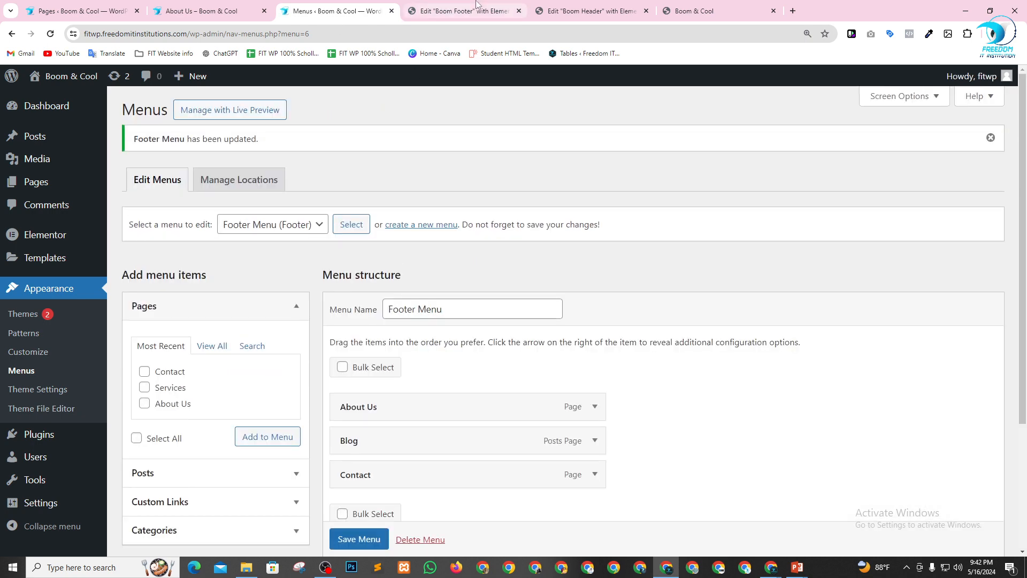
Return to the Boom Footer editor and duplicate the About Us heading in the first column.
{"action": "left_click", "coordinate": [475, 7]}
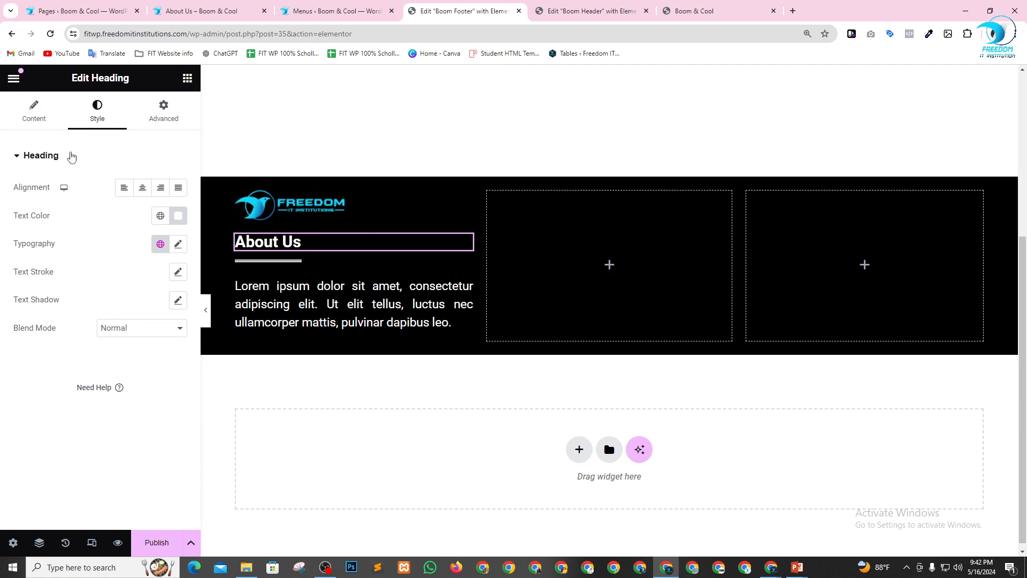
{"action": "left_click", "coordinate": [187, 78]}
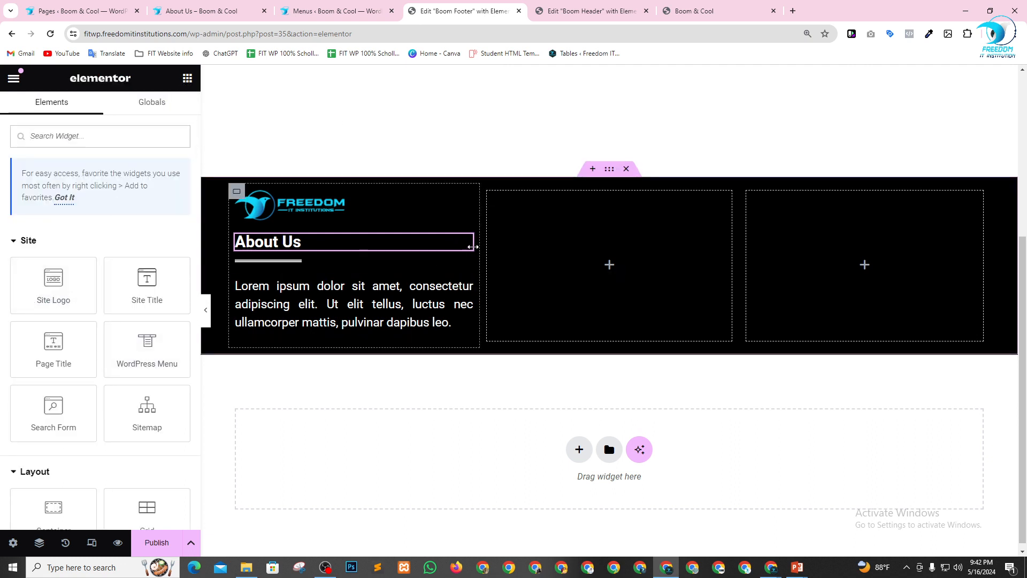
{"action": "left_click", "coordinate": [464, 242]}
{"action": "right_click", "coordinate": [464, 241]}
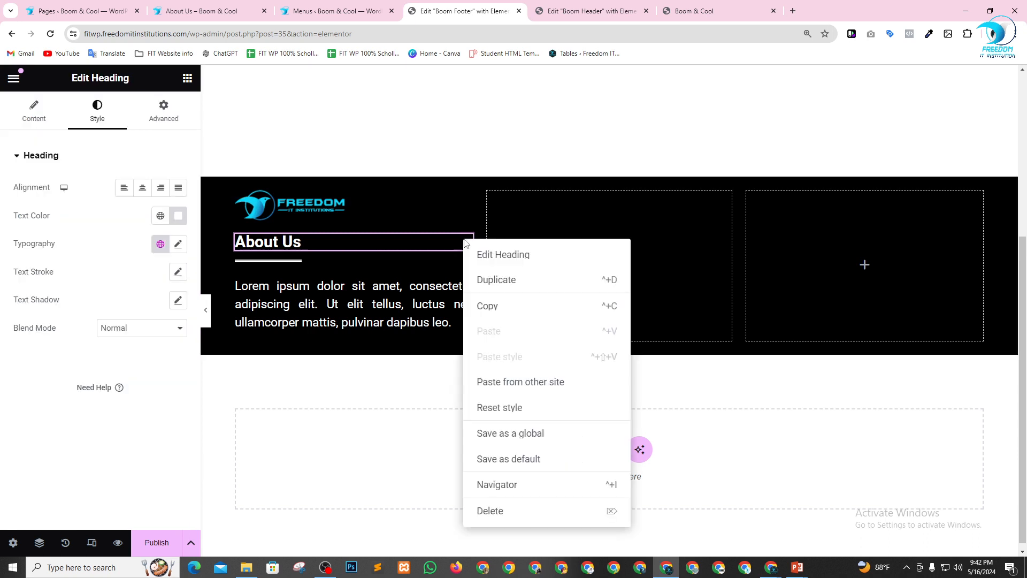
{"action": "left_click", "coordinate": [489, 280]}
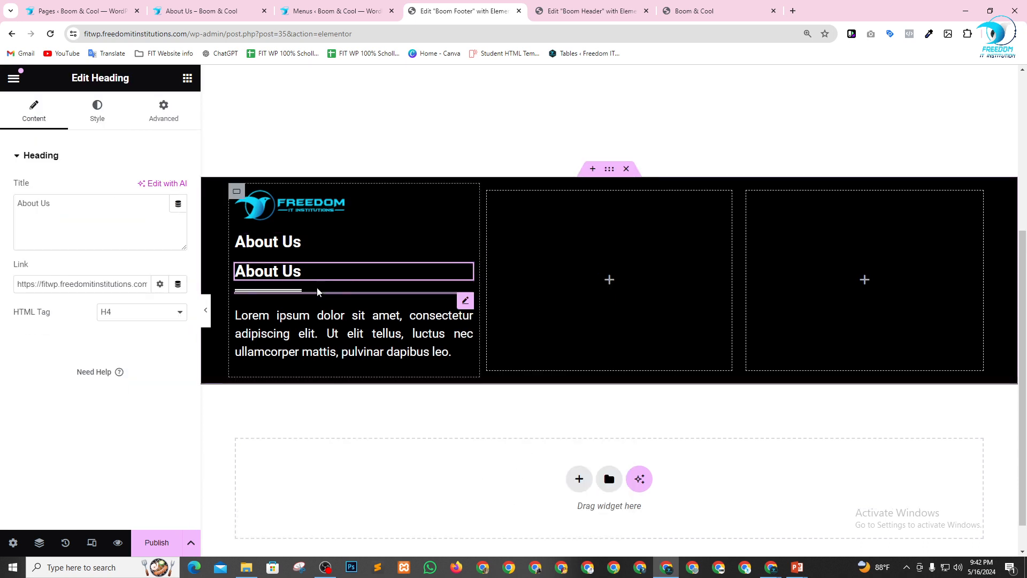
Duplicate the divider and move the extra About Us heading and one divider into the footer's middle column.
{"action": "left_click", "coordinate": [448, 295]}
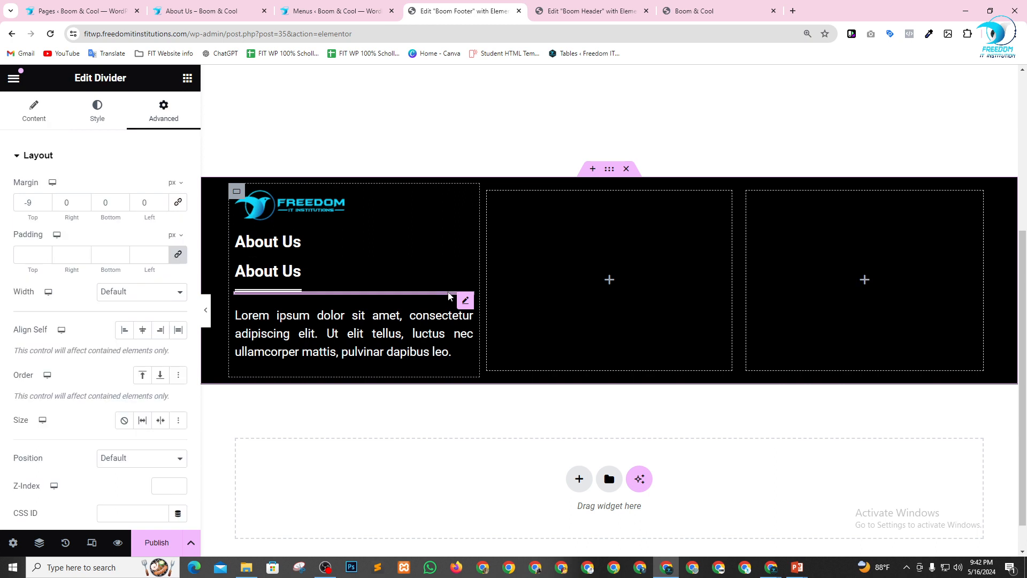
{"action": "right_click", "coordinate": [447, 296]}
{"action": "left_click", "coordinate": [476, 308]}
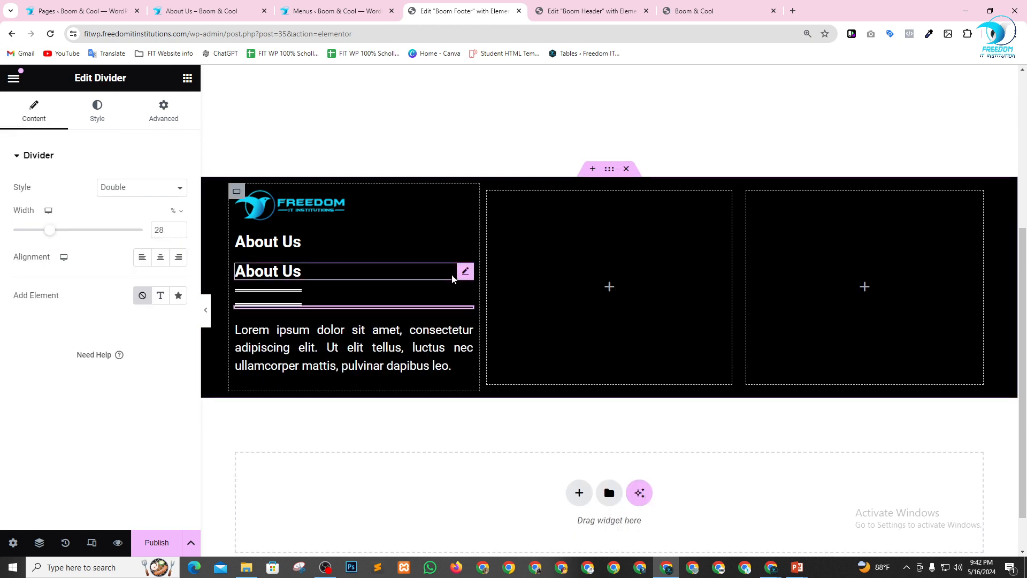
{"action": "left_click_drag", "start_coordinate": [464, 272], "coordinate": [621, 277]}
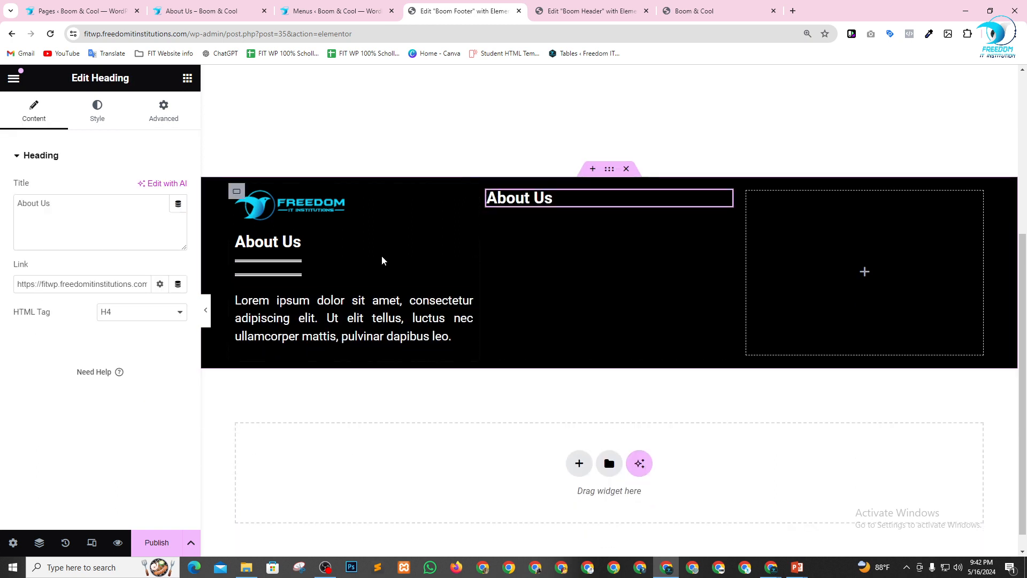
{"action": "left_click_drag", "start_coordinate": [464, 270], "coordinate": [533, 202]}
Change the title of the middle column's About Us heading to Footer Menu.
{"action": "left_click", "coordinate": [549, 205]}
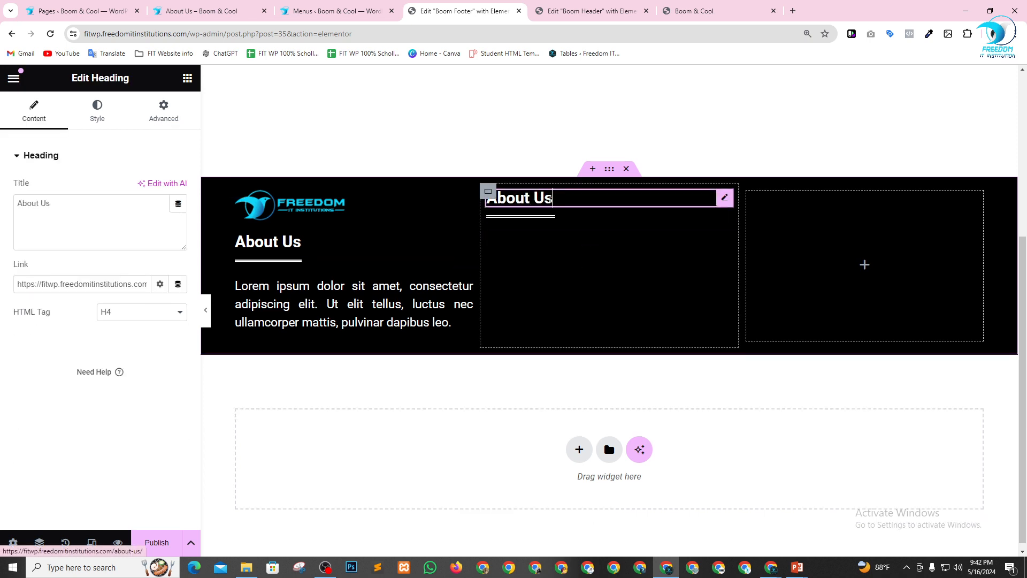
{"action": "left_click_drag", "start_coordinate": [43, 213], "coordinate": [3, 173]}
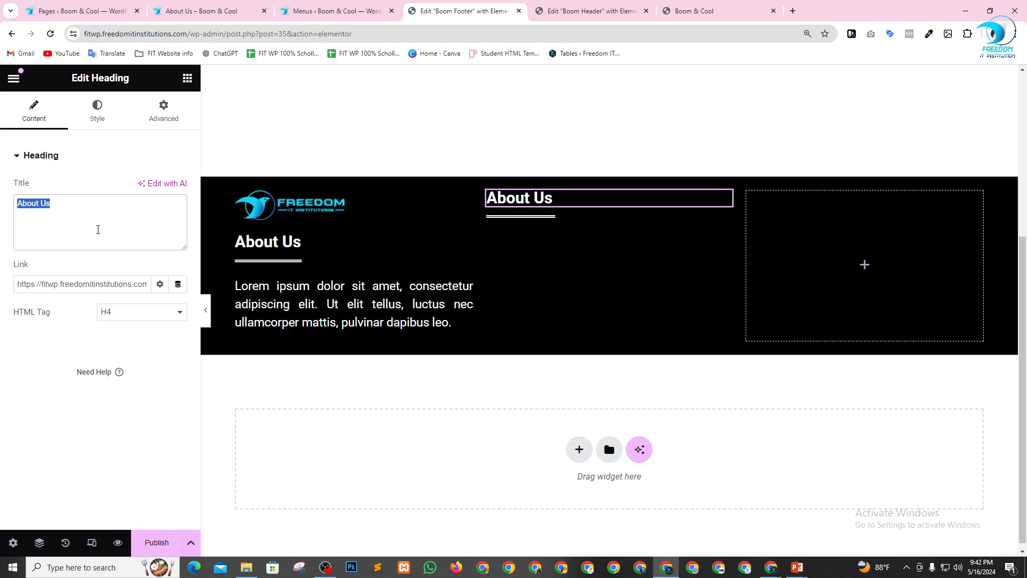
{"action": "type", "text": "Footer"}
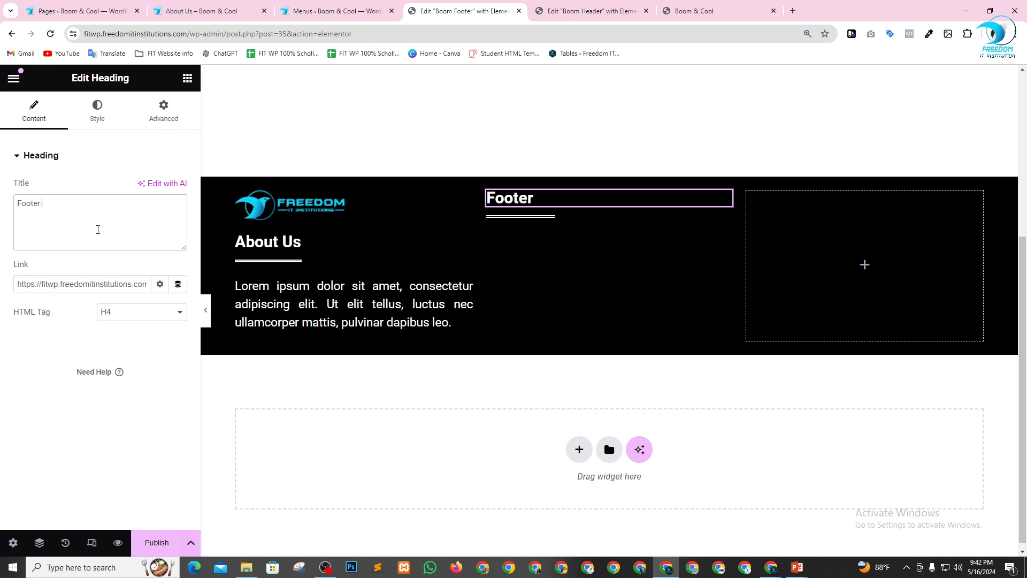
{"action": "type", "text": " Menu"}
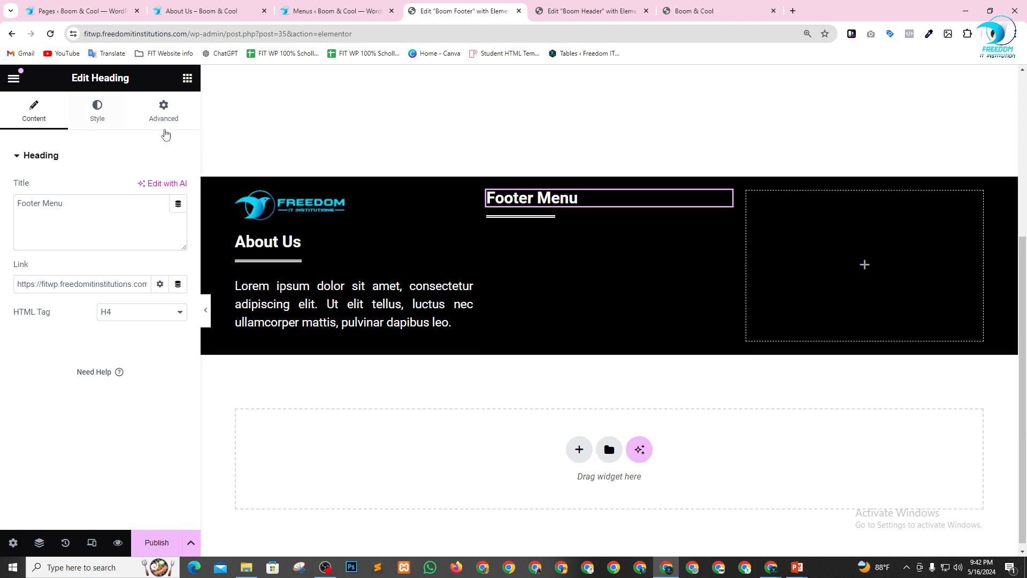
Add a WordPress Menu widget below the divider in the middle column and check which menus it offers.
{"action": "left_click", "coordinate": [185, 81]}
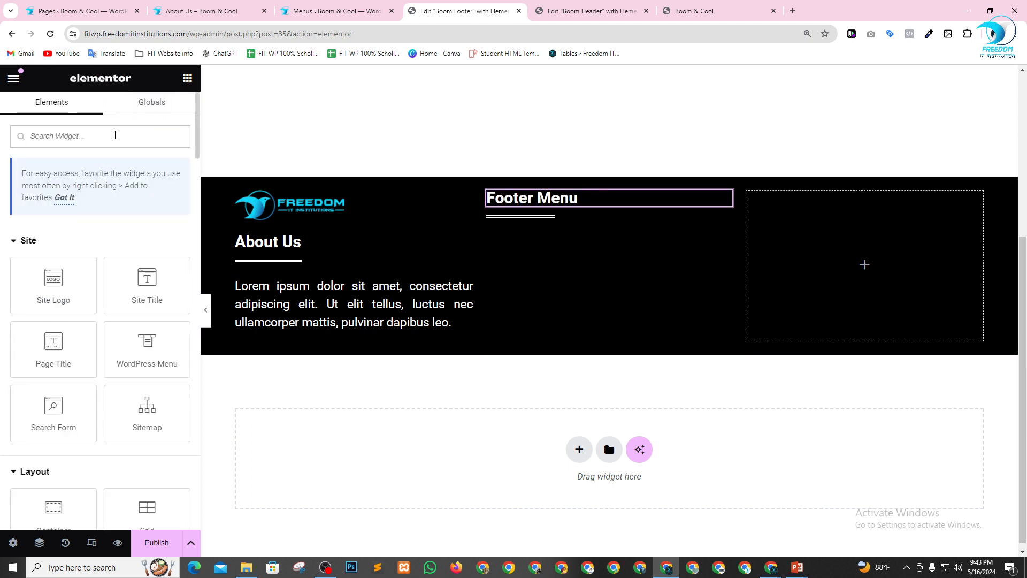
{"action": "type", "text": "menu"}
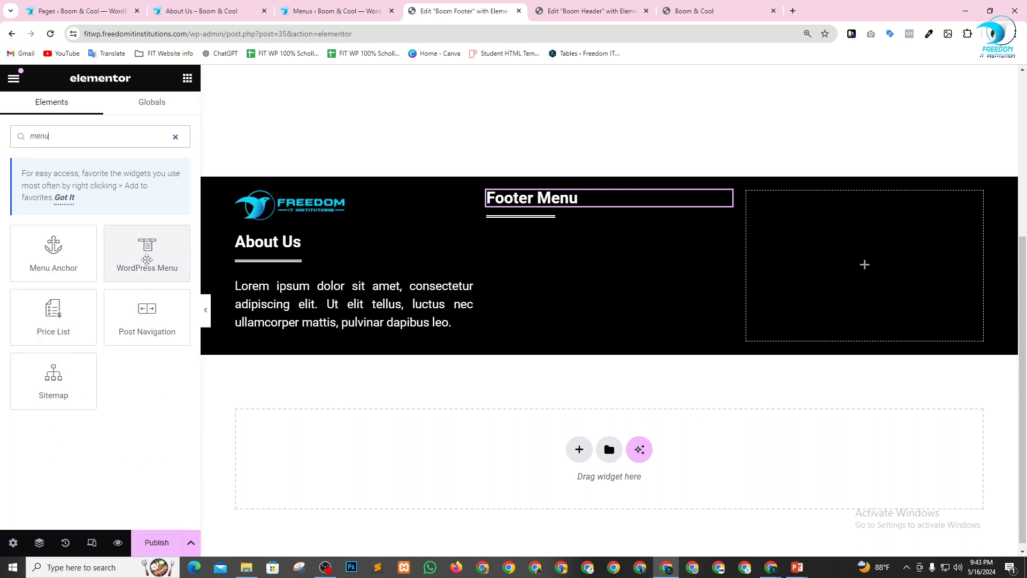
{"action": "left_click_drag", "start_coordinate": [147, 258], "coordinate": [555, 224]}
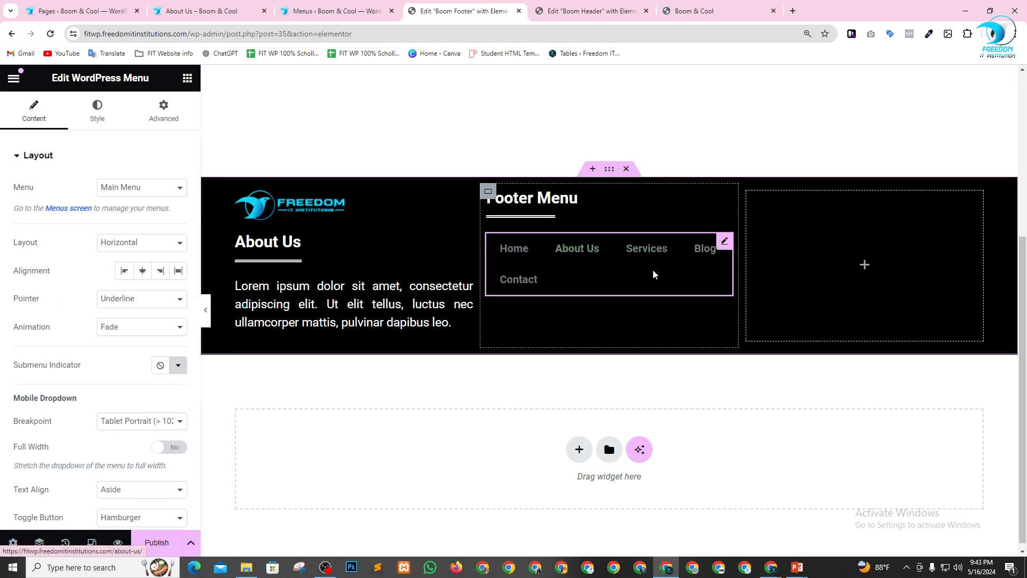
{"action": "left_click", "coordinate": [146, 190]}
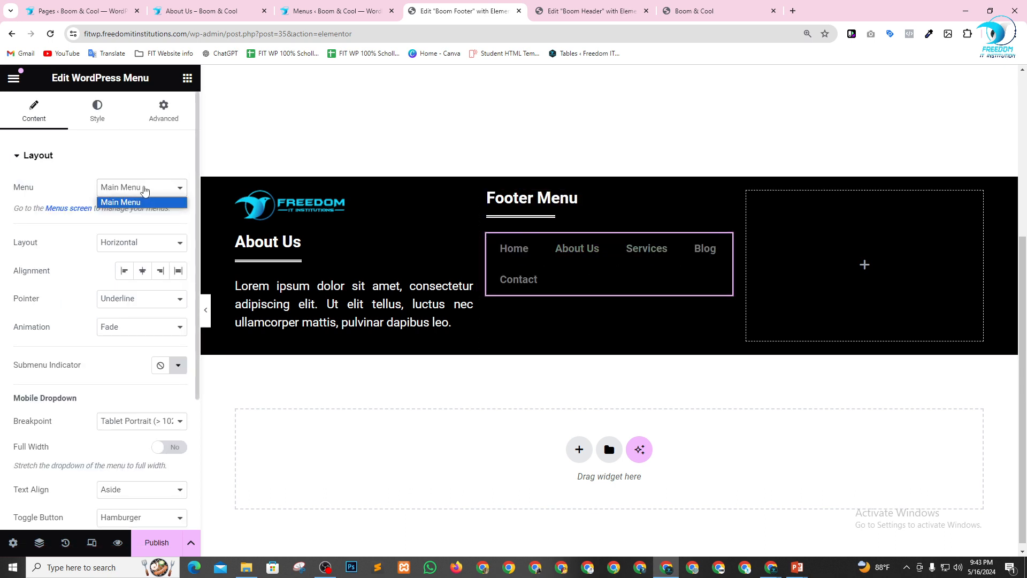
{"action": "left_click", "coordinate": [144, 190]}
{"action": "left_click", "coordinate": [145, 191]}
{"action": "left_click", "coordinate": [146, 190]}
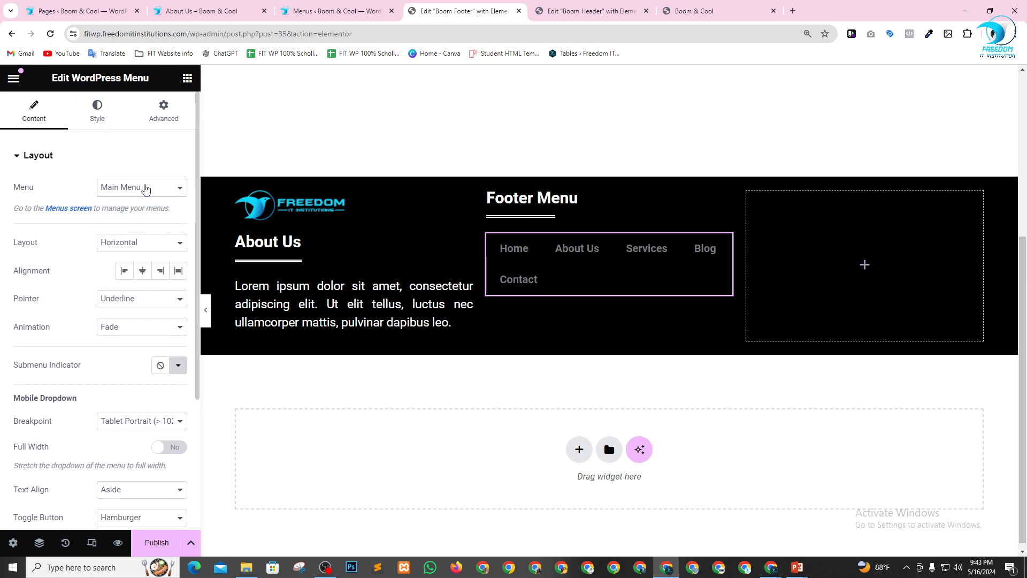
Switch to the WordPress dashboard, open the Menus page and save the Footer Menu again.
{"action": "left_click", "coordinate": [63, 4]}
{"action": "left_click", "coordinate": [201, 7]}
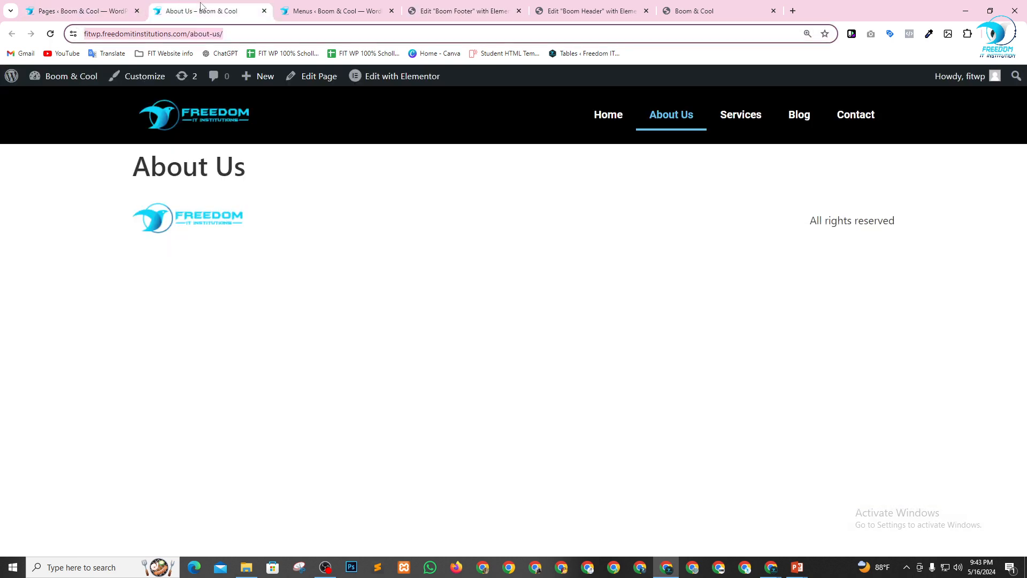
{"action": "left_click", "coordinate": [89, 4]}
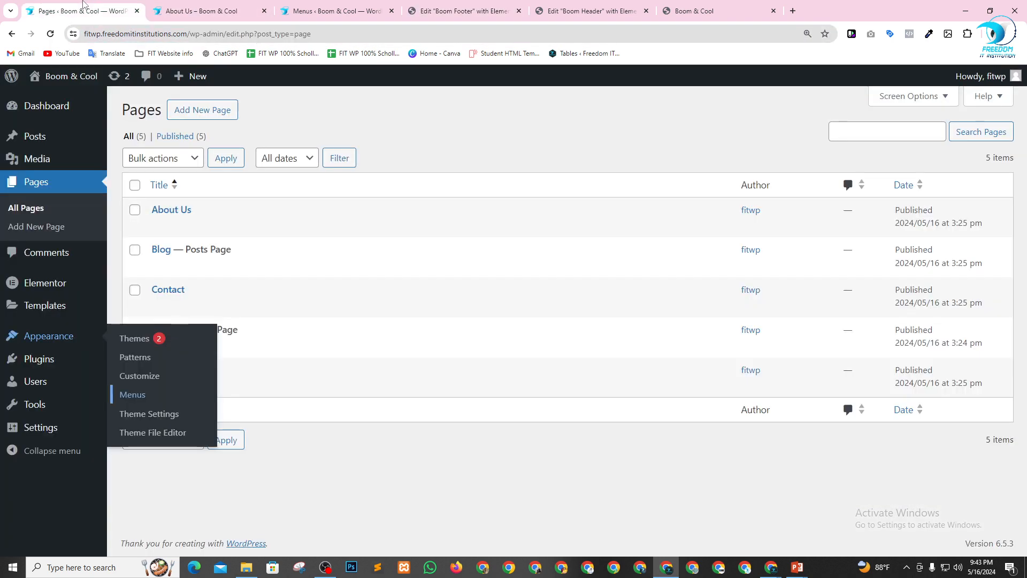
{"action": "left_click", "coordinate": [138, 394]}
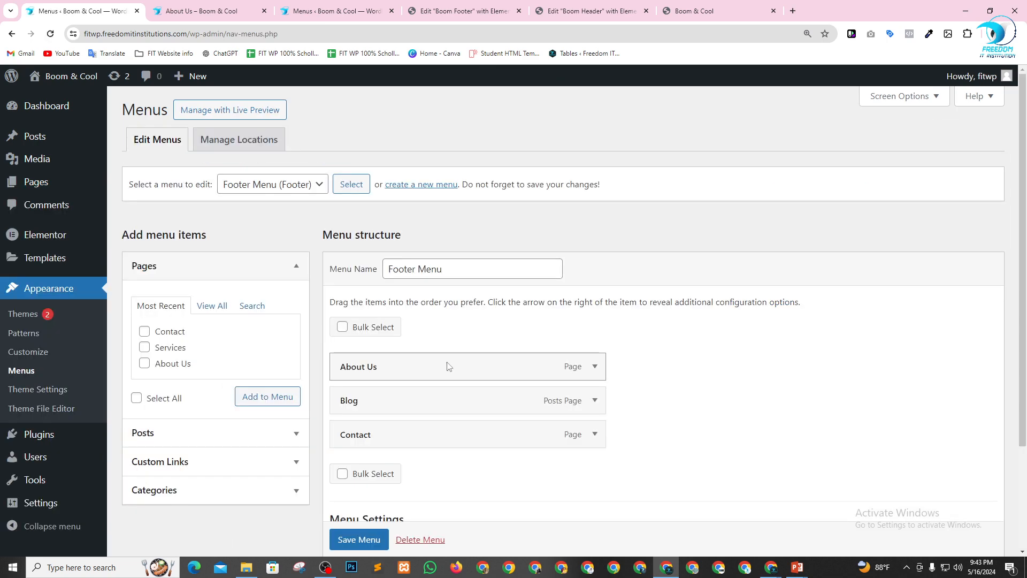
{"action": "scroll", "coordinate": [455, 366], "scroll_direction": "down", "scroll_amount": 2}
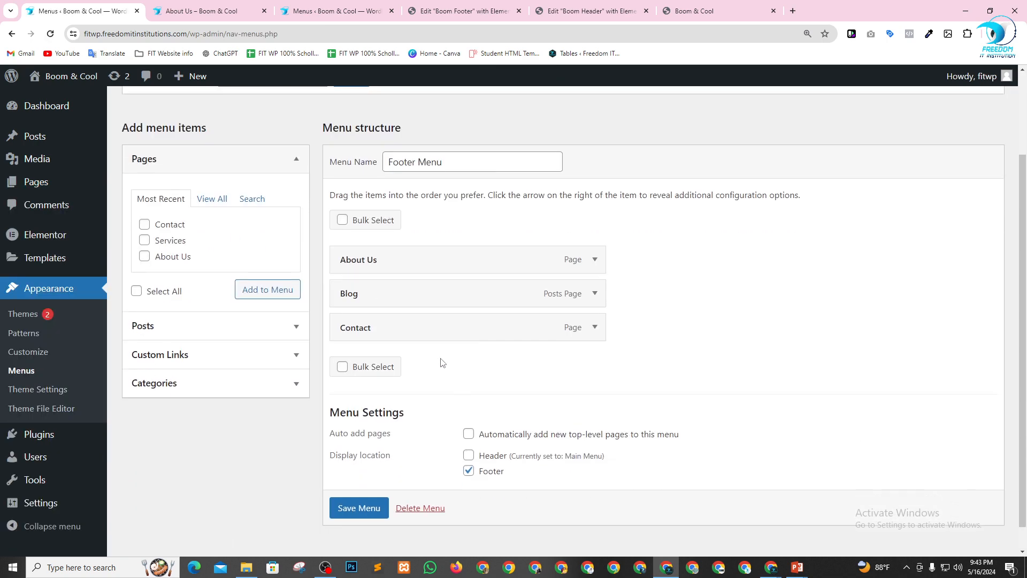
{"action": "left_click", "coordinate": [359, 510]}
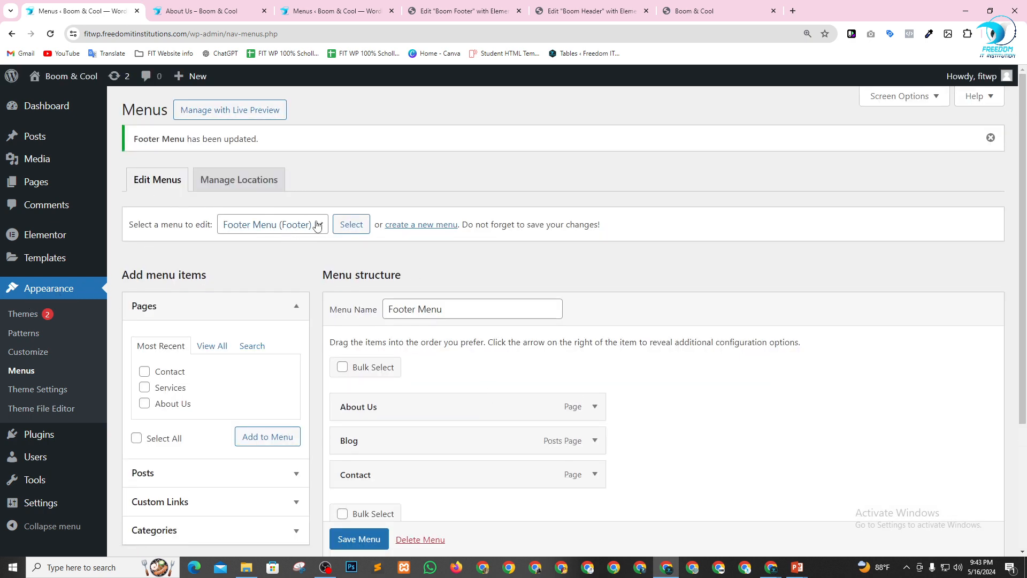
Return to the Boom Footer editor and publish the template with the display condition Include Entire Site.
{"action": "left_click", "coordinate": [460, 10]}
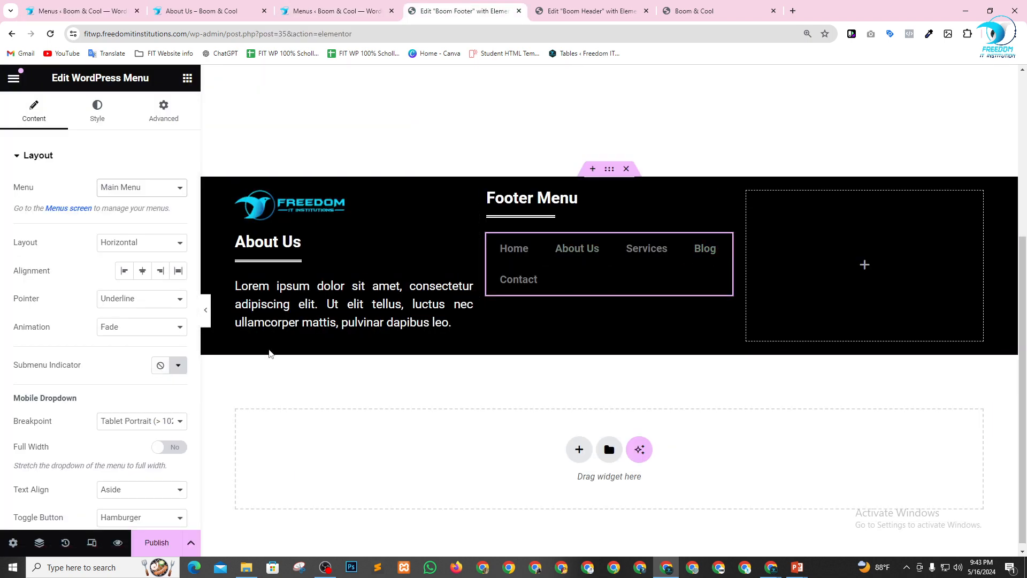
{"action": "left_click", "coordinate": [157, 543]}
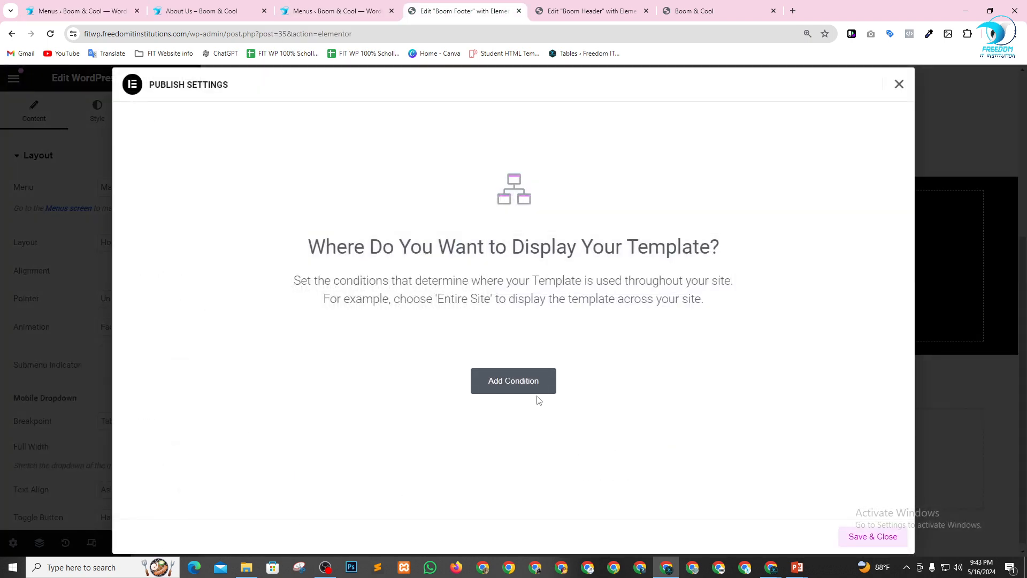
{"action": "left_click", "coordinate": [523, 386]}
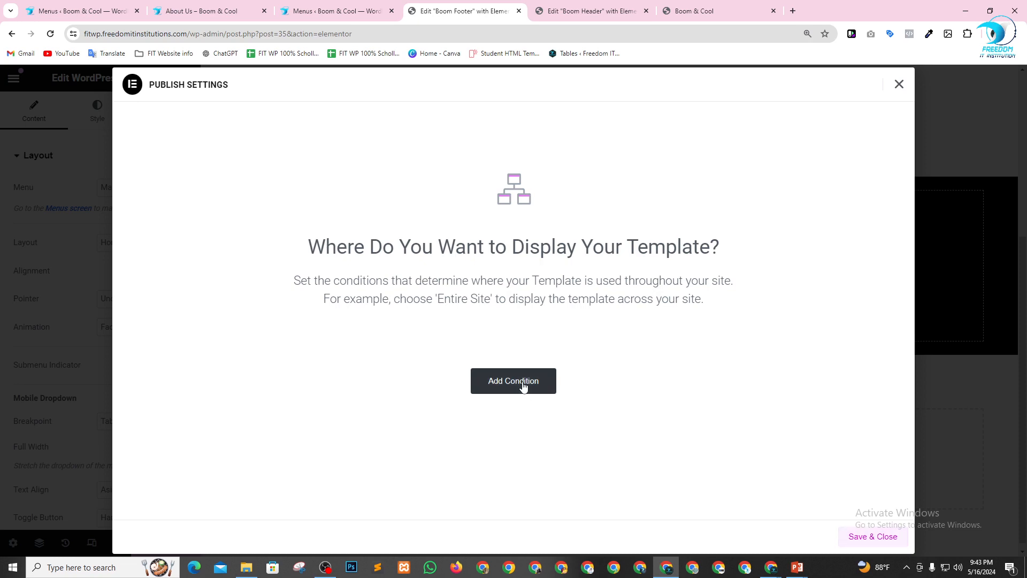
{"action": "left_click", "coordinate": [884, 538]}
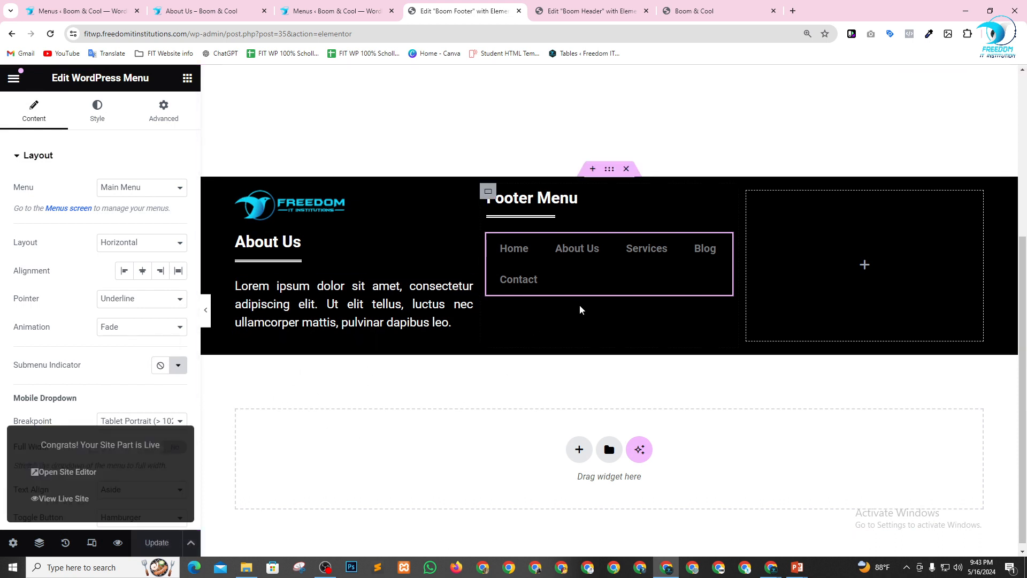
Reload the Boom Footer editor and set the WordPress Menu widget to use the Footer Menu.
{"action": "left_click", "coordinate": [138, 188]}
{"action": "left_click", "coordinate": [134, 168]}
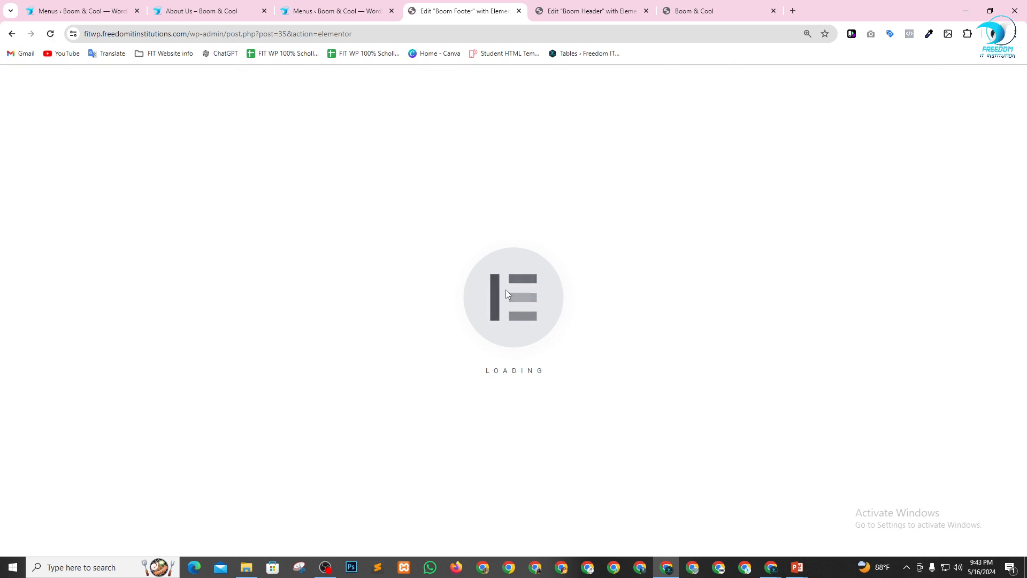
{"action": "scroll", "coordinate": [572, 394], "scroll_direction": "down", "scroll_amount": 5}
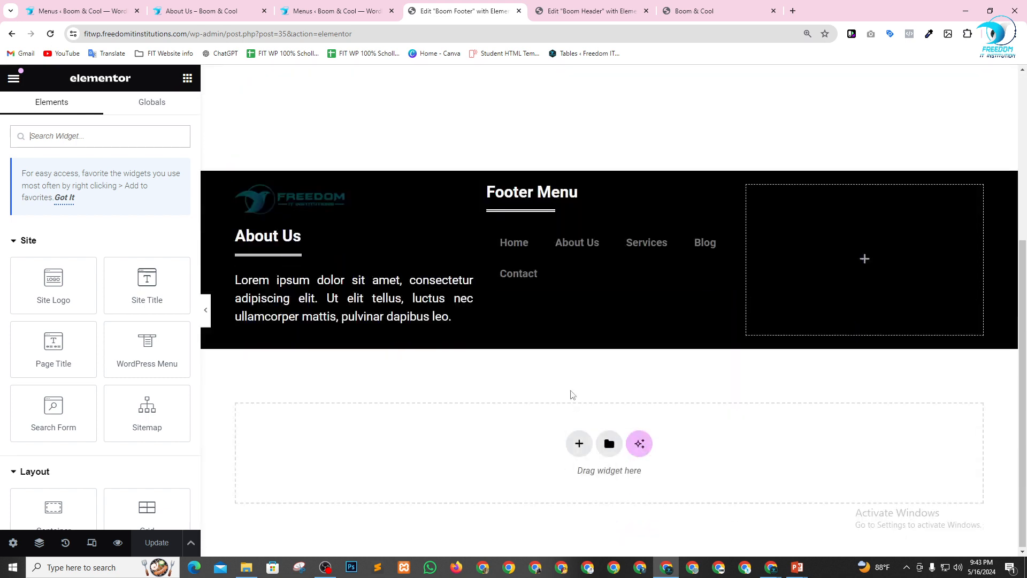
{"action": "left_click", "coordinate": [660, 262]}
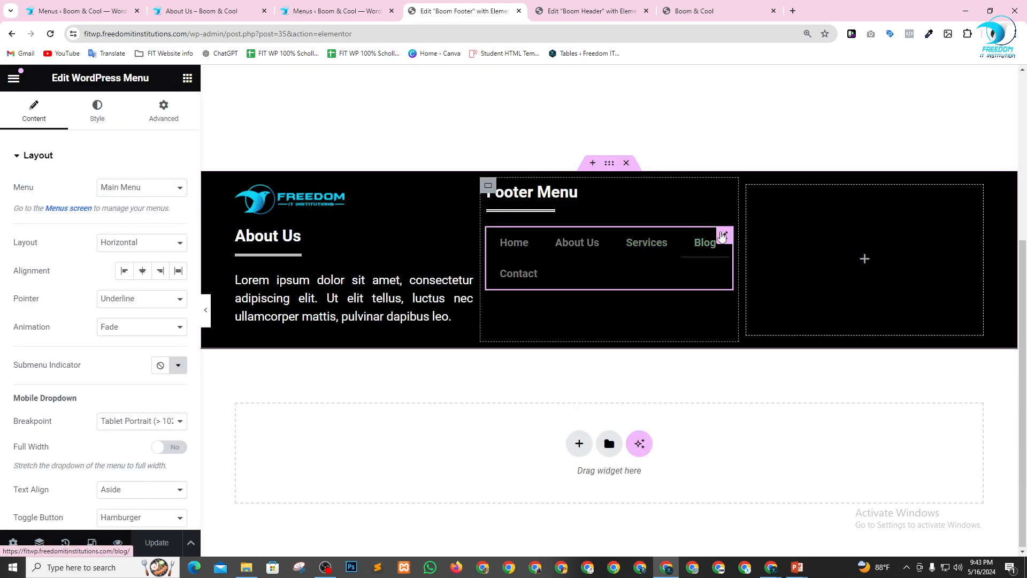
{"action": "left_click", "coordinate": [116, 189]}
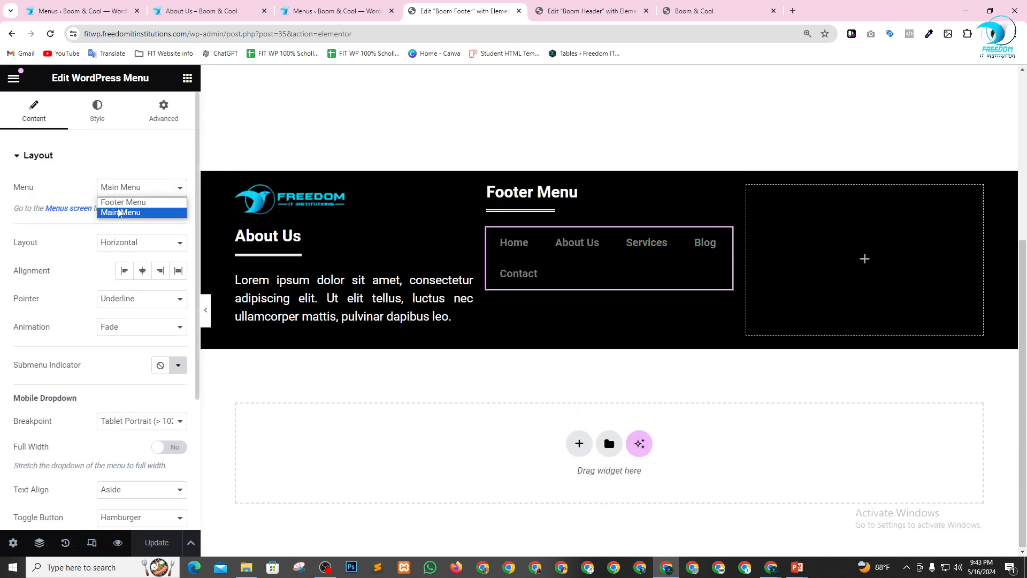
{"action": "left_click", "coordinate": [125, 203]}
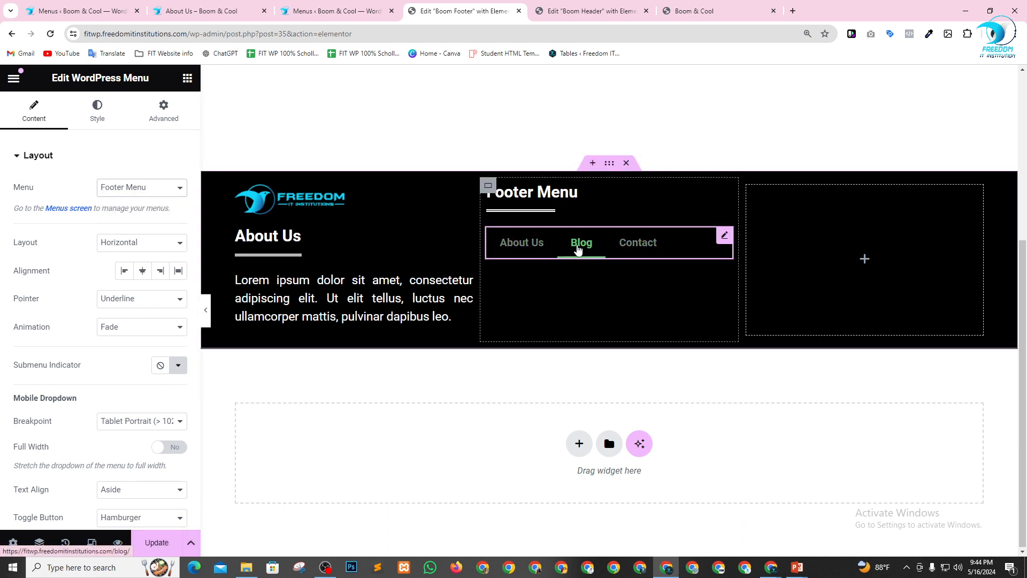
Set the footer menu widget's layout to Vertical and its alignment to Start.
{"action": "left_click", "coordinate": [152, 245]}
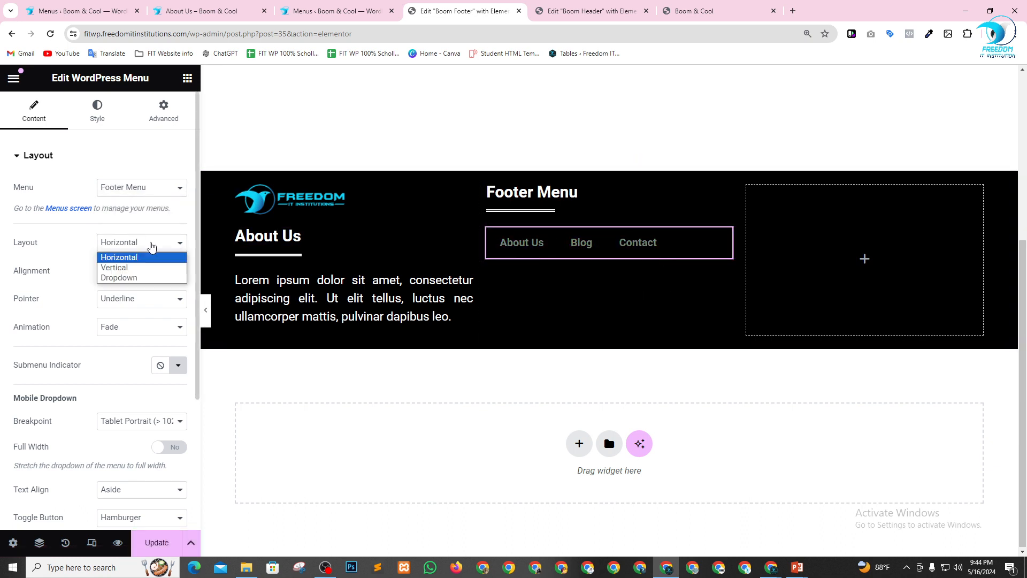
{"action": "left_click", "coordinate": [140, 267]}
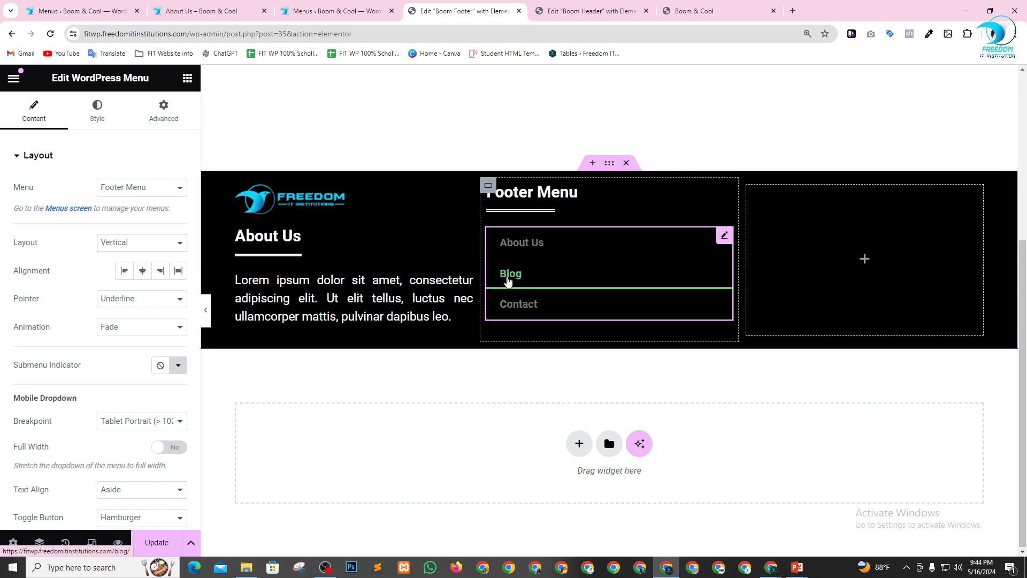
{"action": "left_click", "coordinate": [142, 272]}
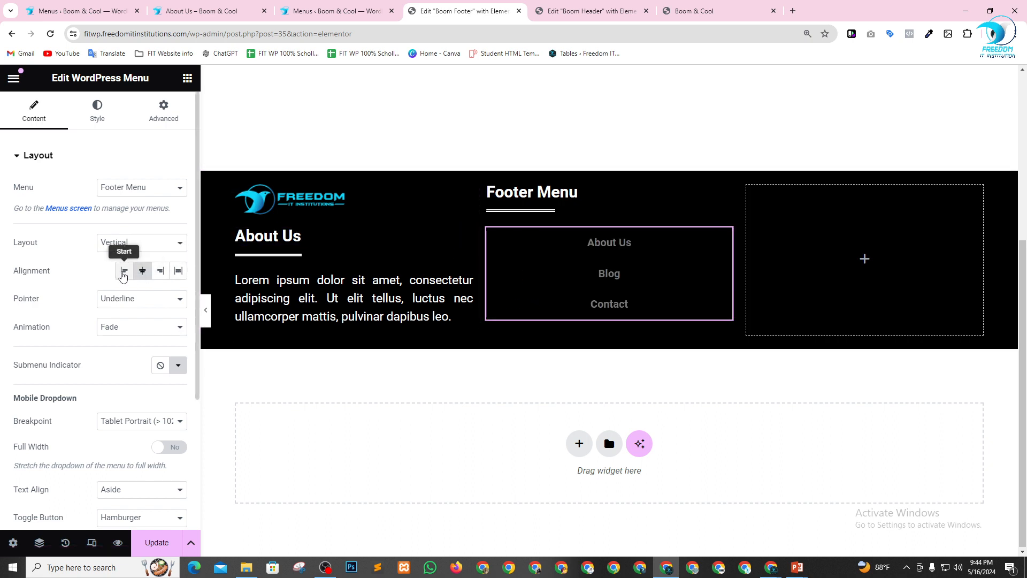
{"action": "left_click", "coordinate": [123, 272]}
{"action": "left_click", "coordinate": [180, 273]}
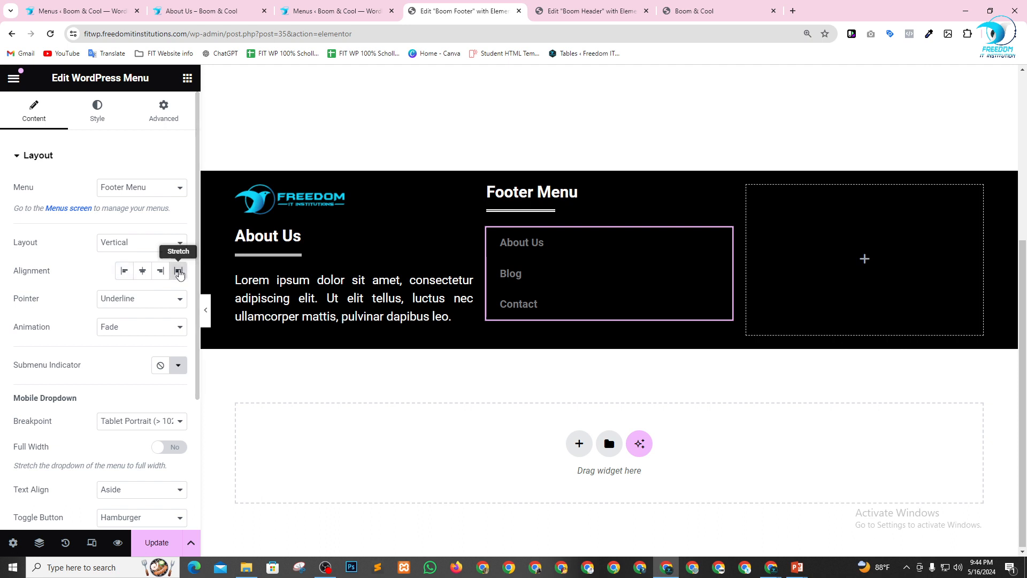
{"action": "left_click", "coordinate": [127, 274]}
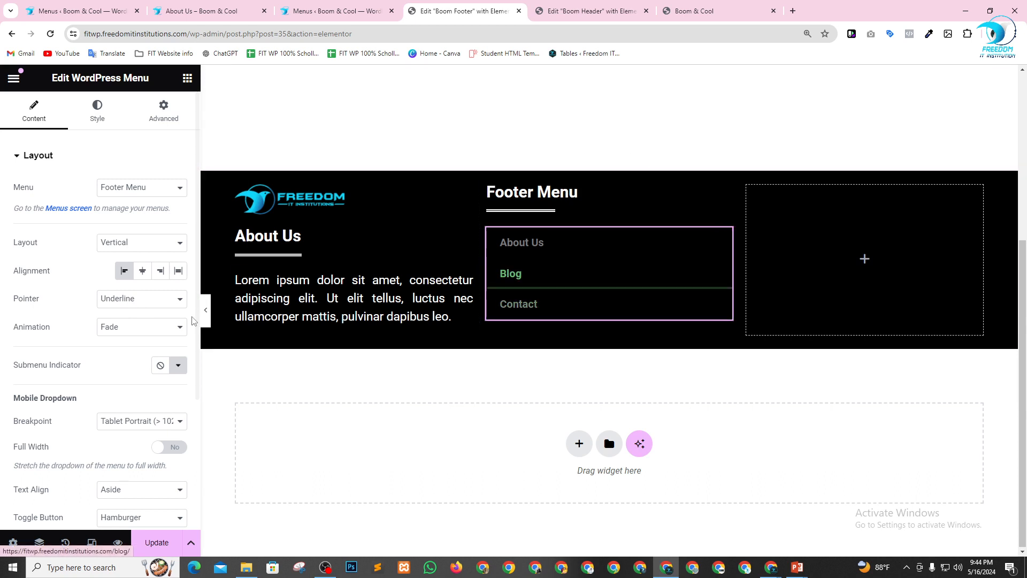
Try the Overline, Double Line, Framed and Background pointer styles on the footer menu widget.
{"action": "left_click", "coordinate": [136, 304]}
{"action": "left_click", "coordinate": [129, 334]}
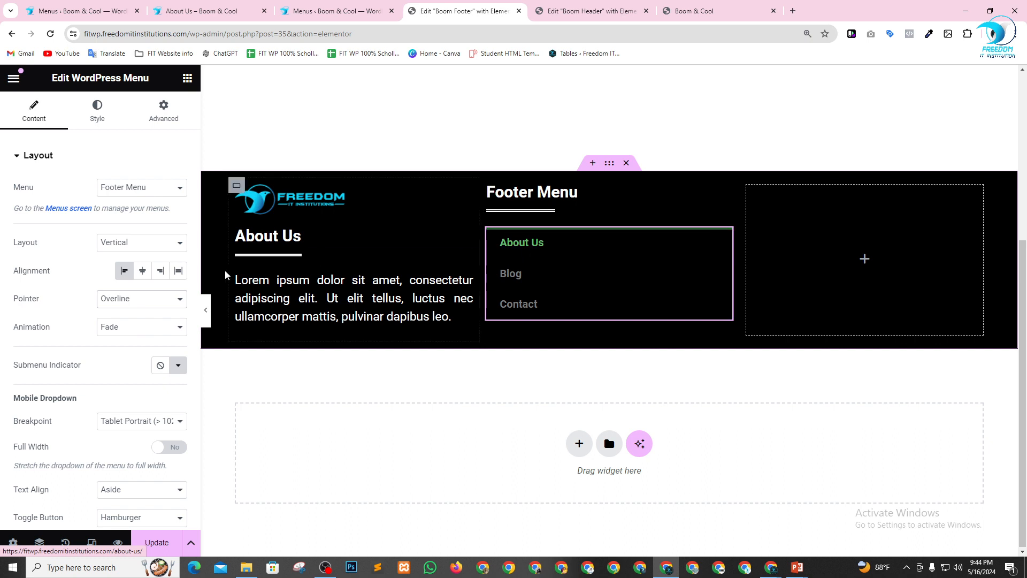
{"action": "left_click", "coordinate": [177, 299]}
{"action": "left_click", "coordinate": [123, 344]}
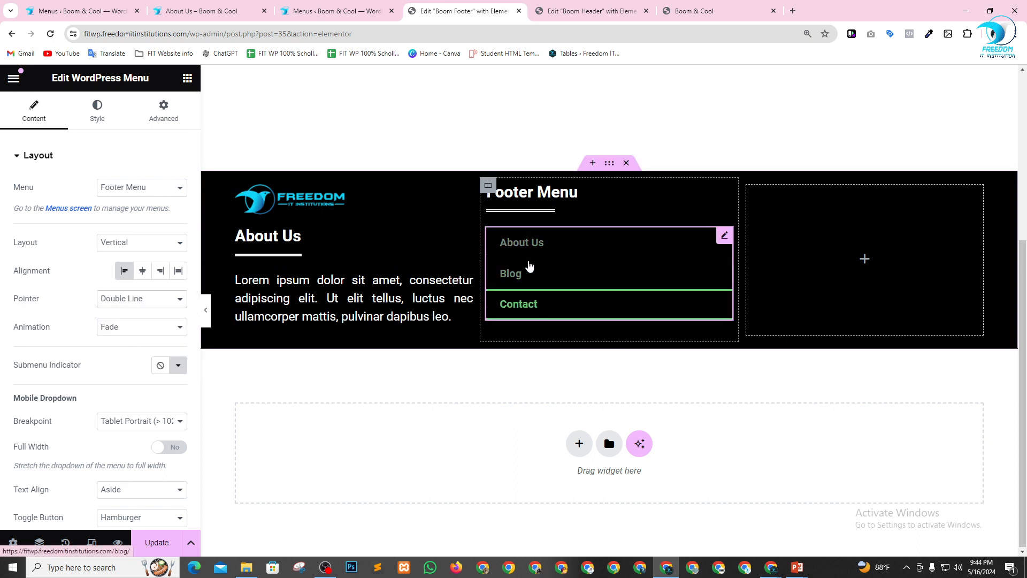
{"action": "left_click", "coordinate": [110, 300]}
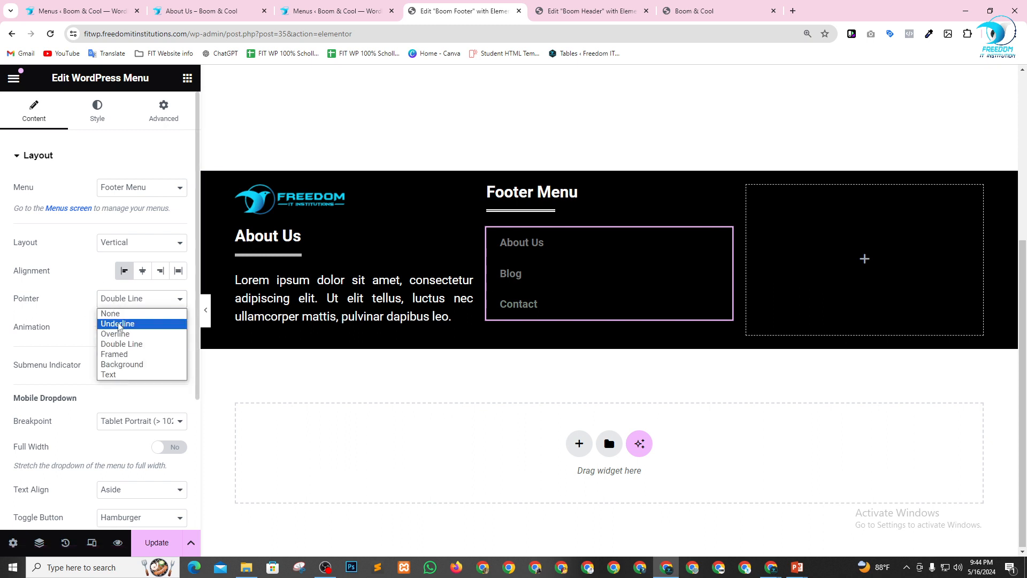
{"action": "left_click", "coordinate": [127, 356]}
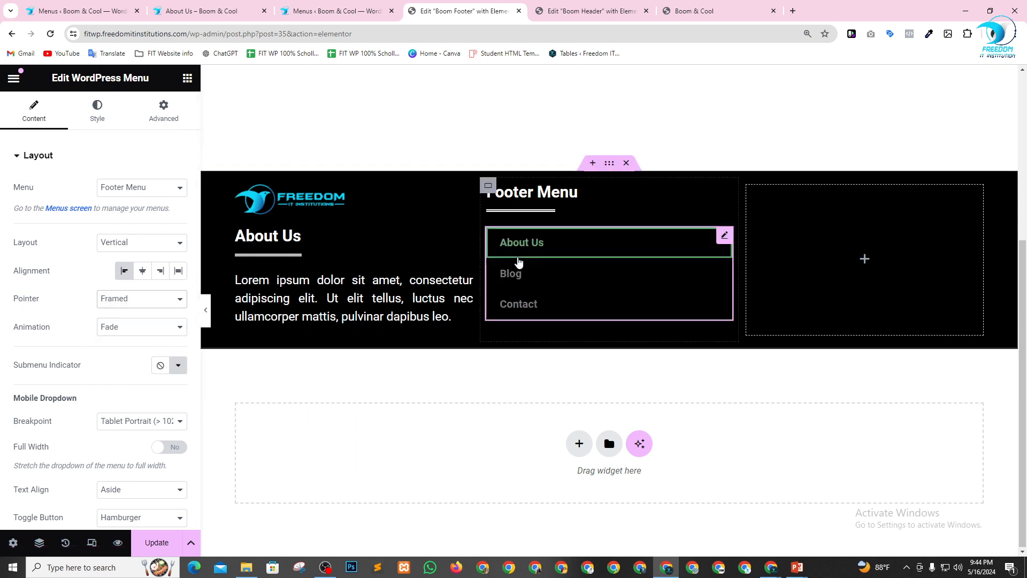
{"action": "left_click", "coordinate": [129, 304]}
{"action": "left_click", "coordinate": [126, 364]}
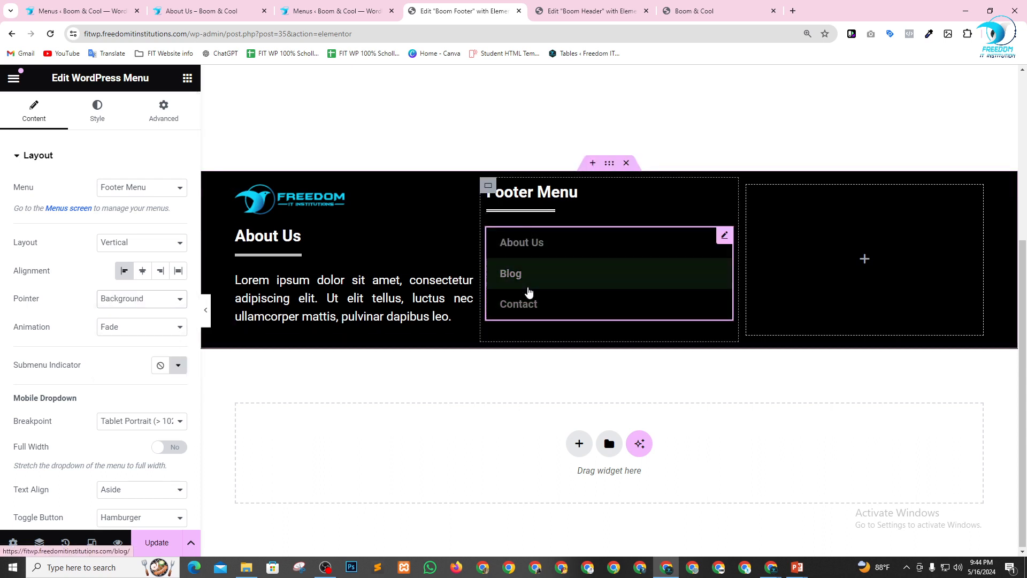
Set the footer menu widget's pointer style to Text.
{"action": "left_click", "coordinate": [139, 302]}
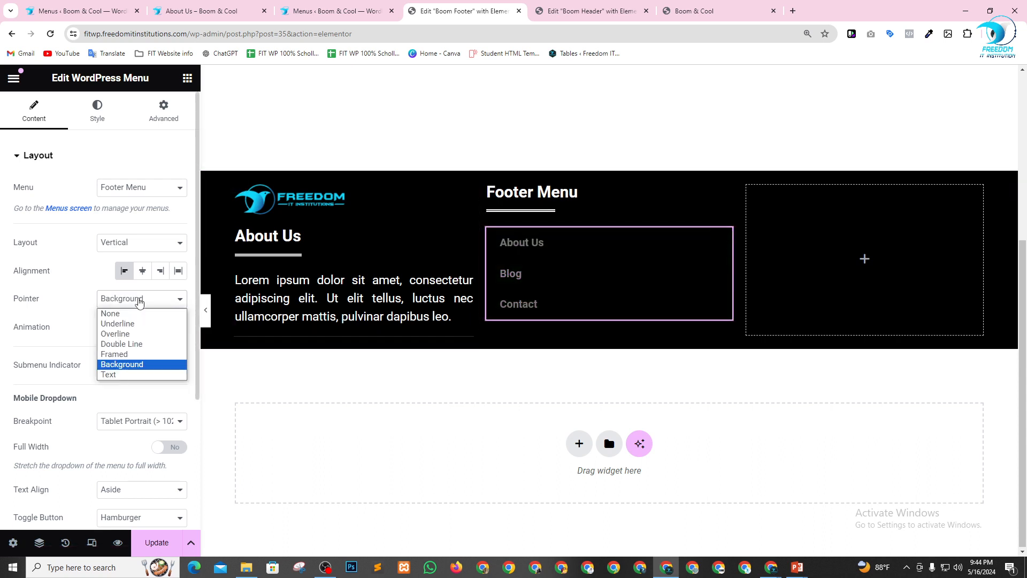
{"action": "left_click", "coordinate": [133, 375]}
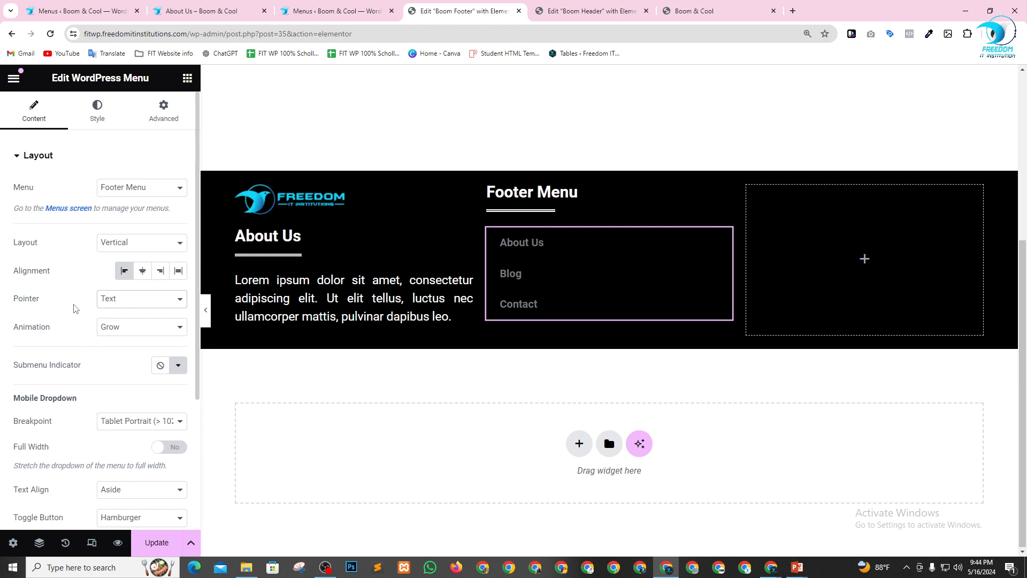
Try the Float, Sink, Rotate and Grow pointer animations on the footer menu widget.
{"action": "left_click", "coordinate": [129, 333]}
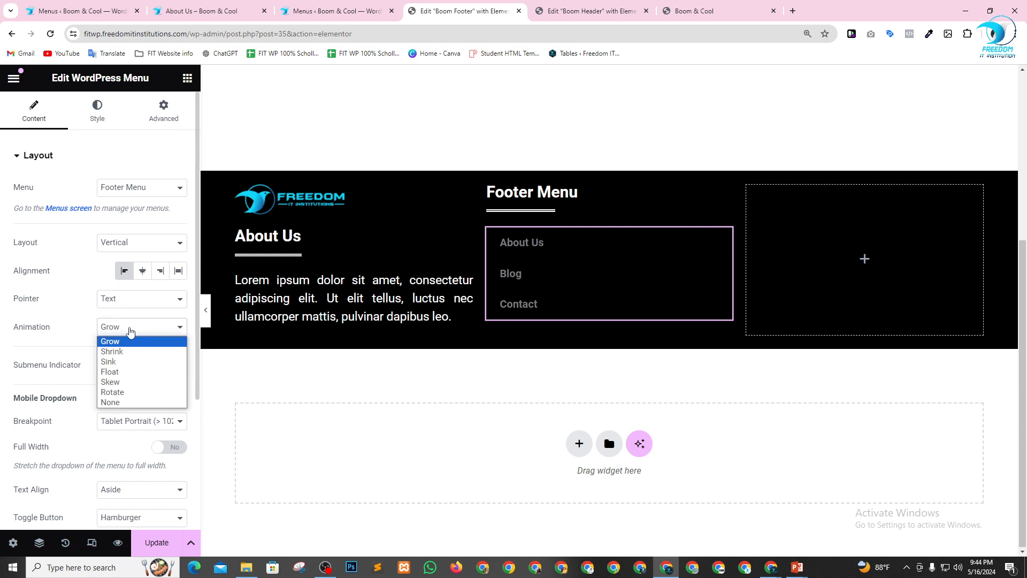
{"action": "left_click", "coordinate": [129, 373]}
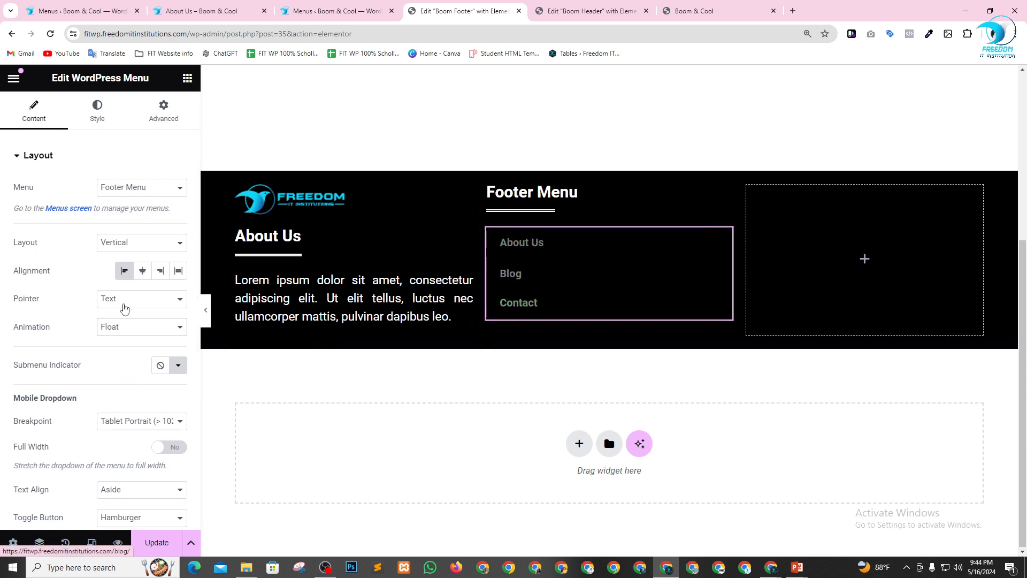
{"action": "left_click", "coordinate": [128, 327]}
{"action": "left_click", "coordinate": [123, 362]}
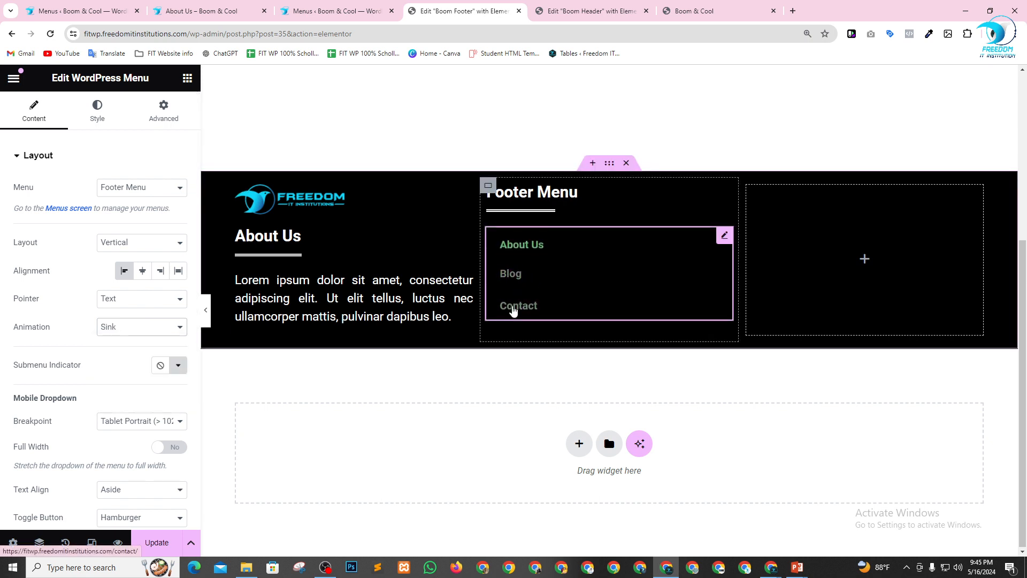
{"action": "left_click", "coordinate": [139, 331]}
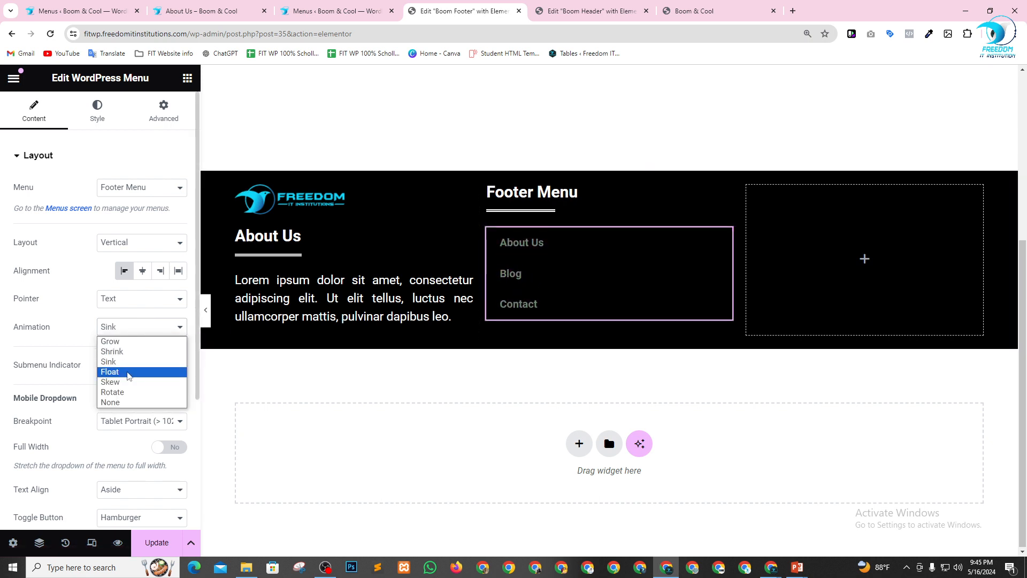
{"action": "left_click", "coordinate": [129, 390]}
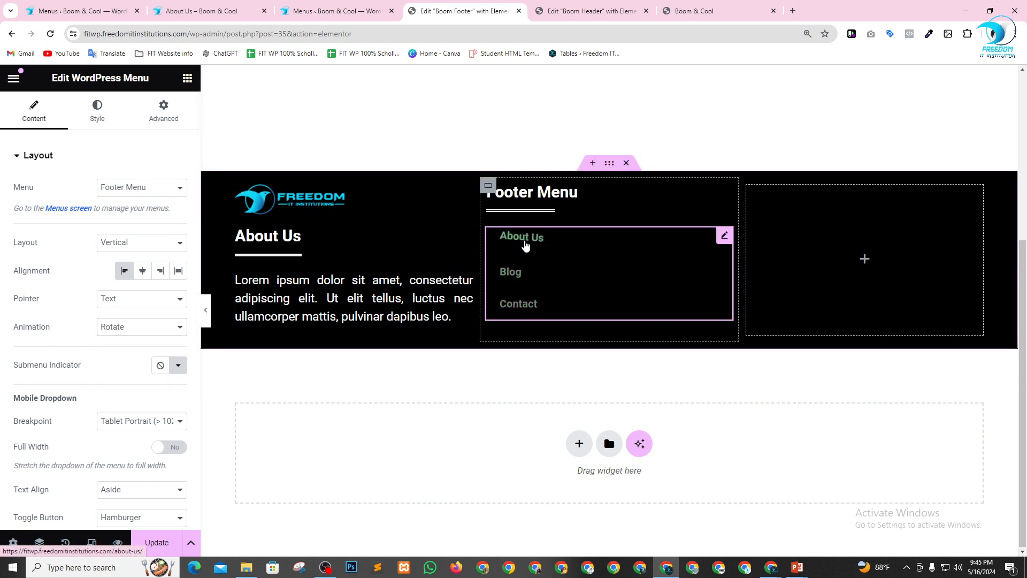
{"action": "left_click", "coordinate": [132, 329]}
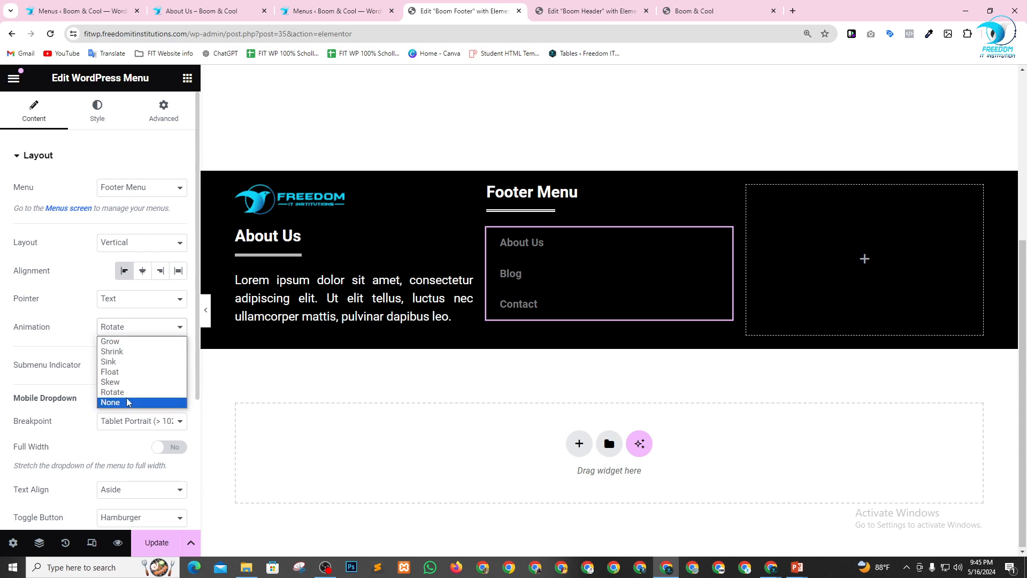
{"action": "left_click", "coordinate": [133, 345]}
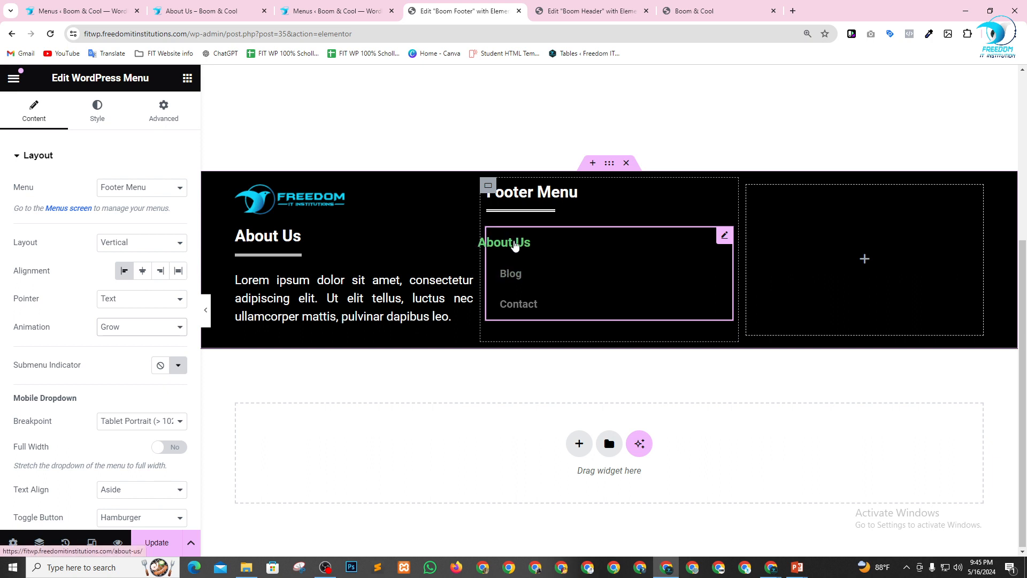
Set the footer menu widget's pointer animation to Rotate.
{"action": "left_click", "coordinate": [131, 327]}
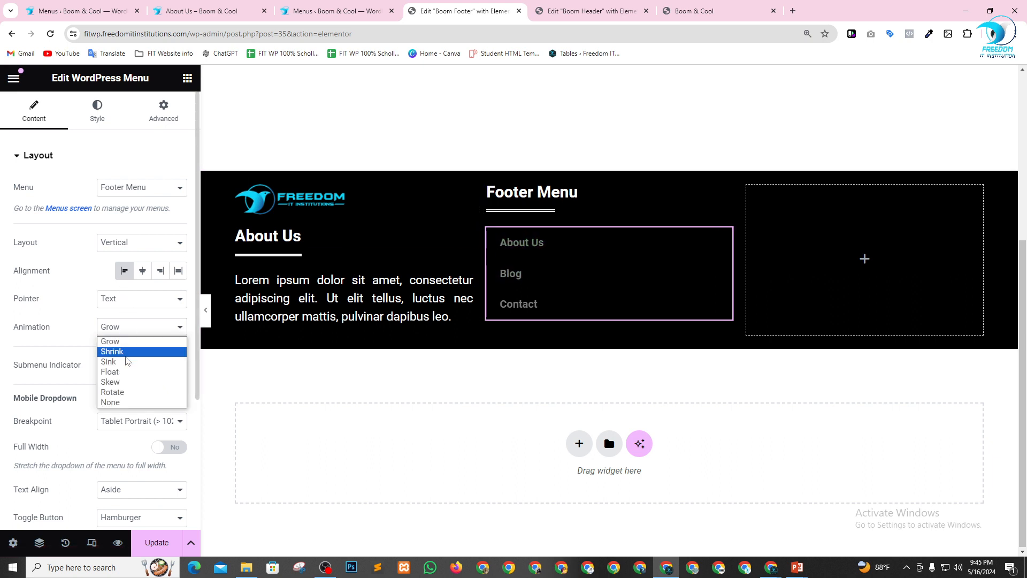
{"action": "left_click", "coordinate": [124, 393]}
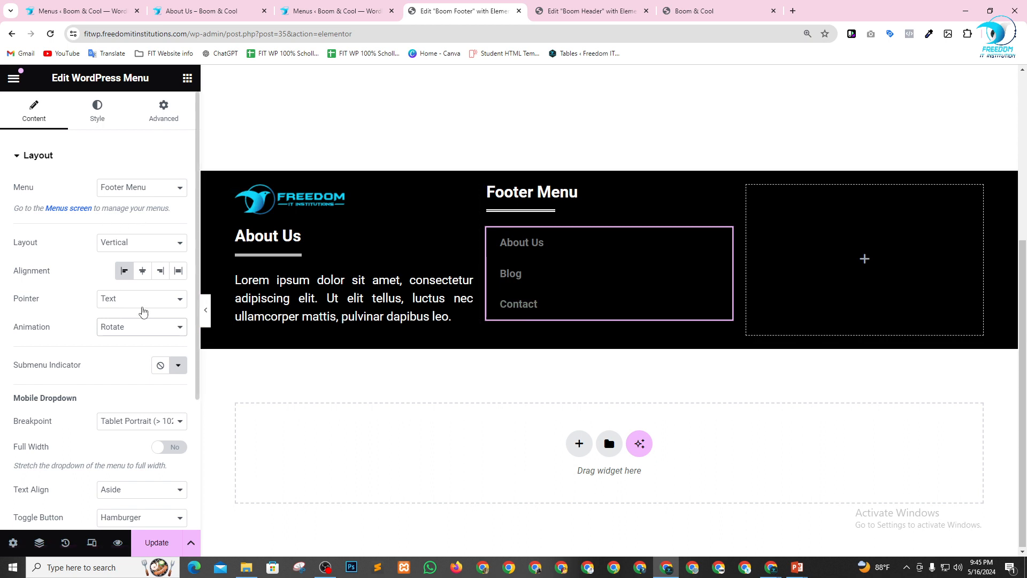
{"action": "scroll", "coordinate": [93, 341], "scroll_direction": "down", "scroll_amount": 1}
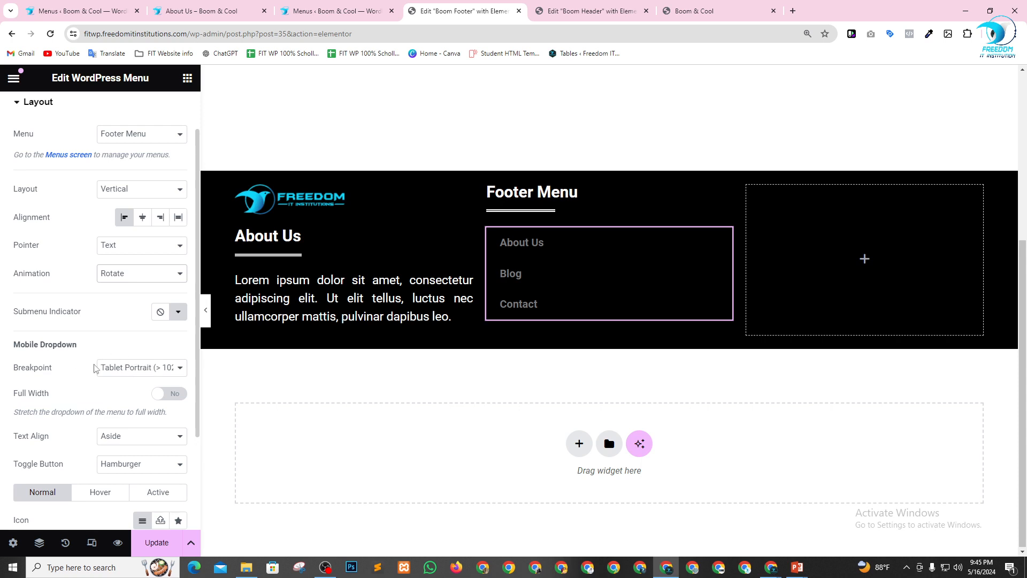
{"action": "scroll", "coordinate": [95, 368], "scroll_direction": "down", "scroll_amount": 2}
{"action": "scroll", "coordinate": [109, 412], "scroll_direction": "up", "scroll_amount": 3}
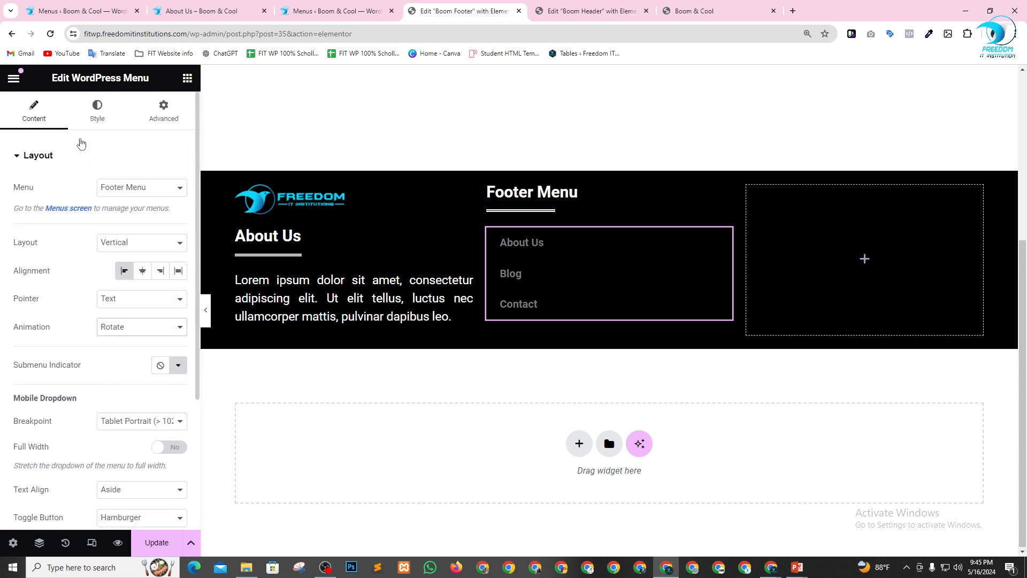
Set the footer menu's normal text color to white (#FFFFFF).
{"action": "left_click", "coordinate": [96, 107]}
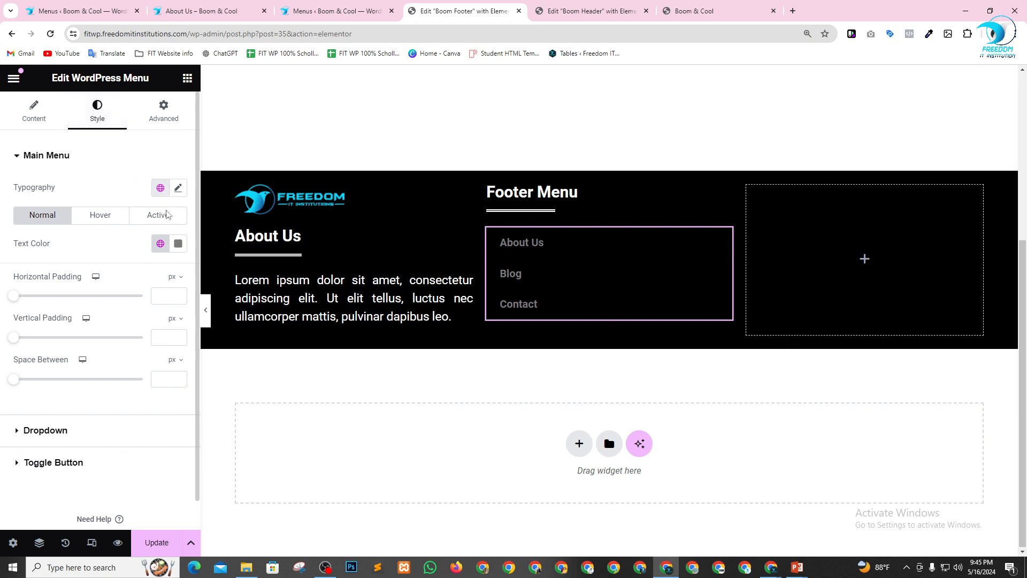
{"action": "left_click", "coordinate": [179, 245]}
{"action": "left_click_drag", "start_coordinate": [122, 312], "coordinate": [88, 291]}
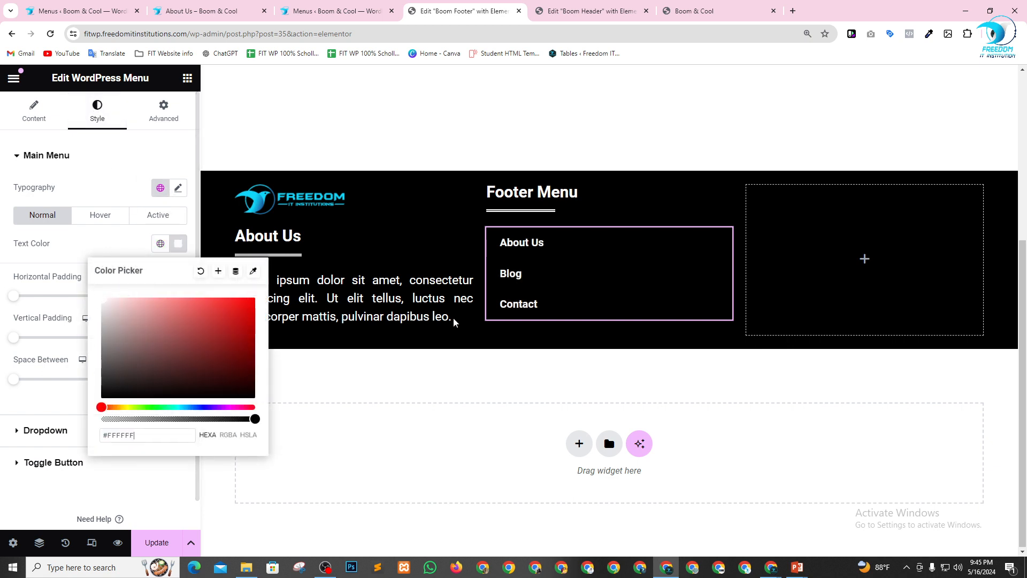
{"action": "left_click", "coordinate": [76, 241]}
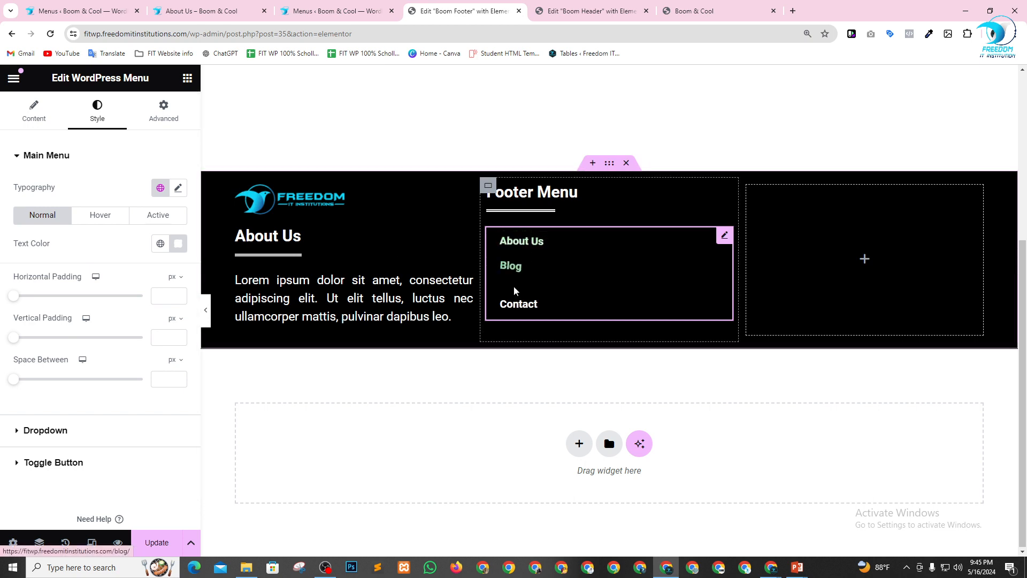
Set the footer menu's hover and active text colors to the global Primary color.
{"action": "left_click", "coordinate": [99, 215]}
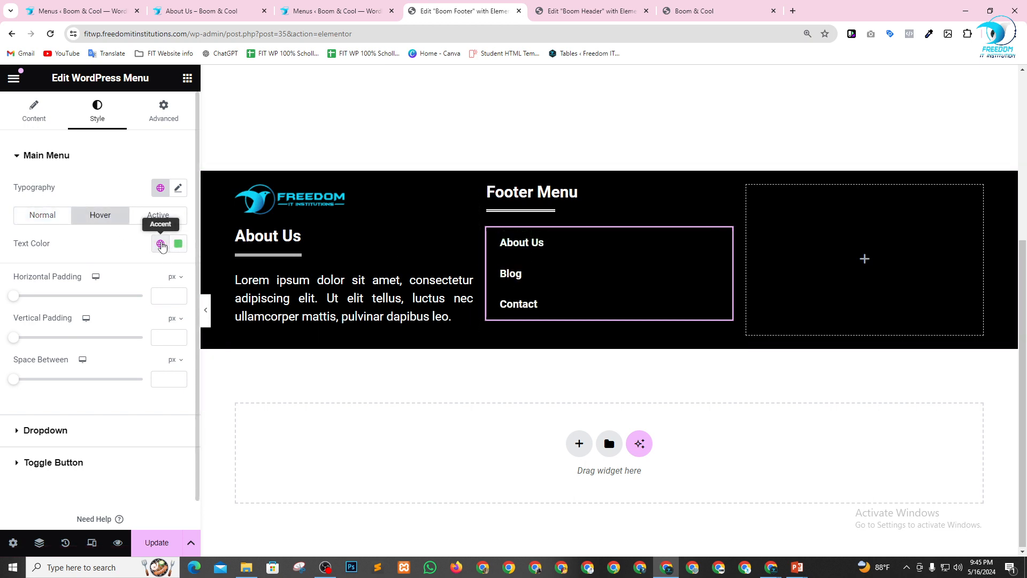
{"action": "left_click", "coordinate": [162, 246]}
{"action": "left_click", "coordinate": [55, 302]}
{"action": "left_click", "coordinate": [152, 216]}
{"action": "left_click", "coordinate": [158, 245]}
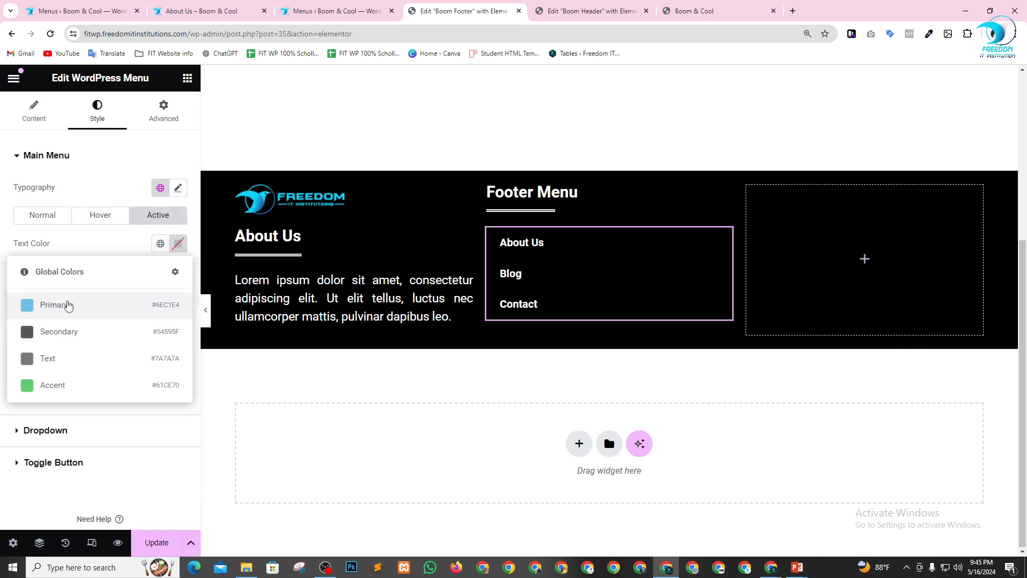
{"action": "left_click", "coordinate": [69, 303]}
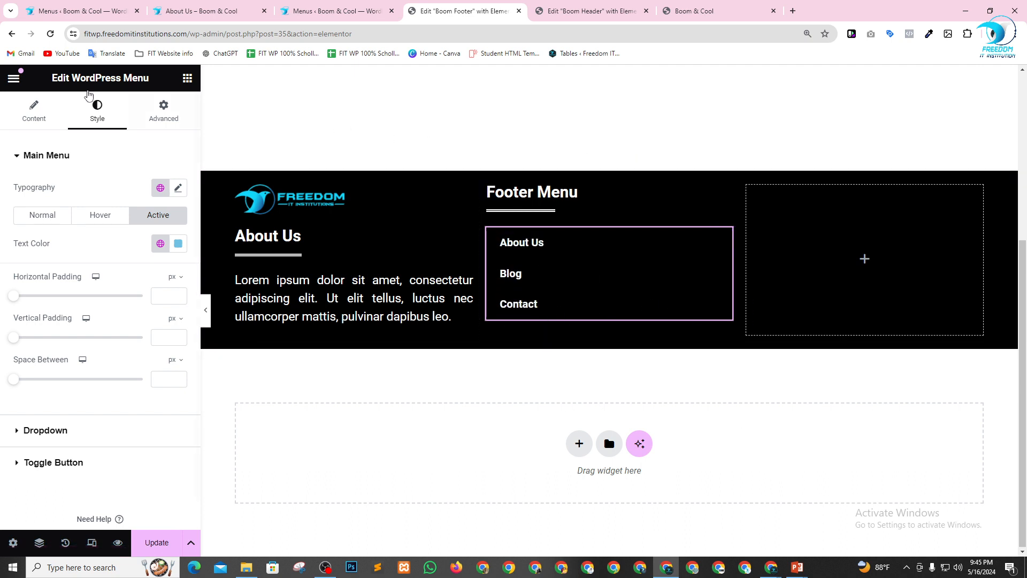
Duplicate the Footer Menu column's container and delete the empty column beside the copy.
{"action": "left_click", "coordinate": [188, 79]}
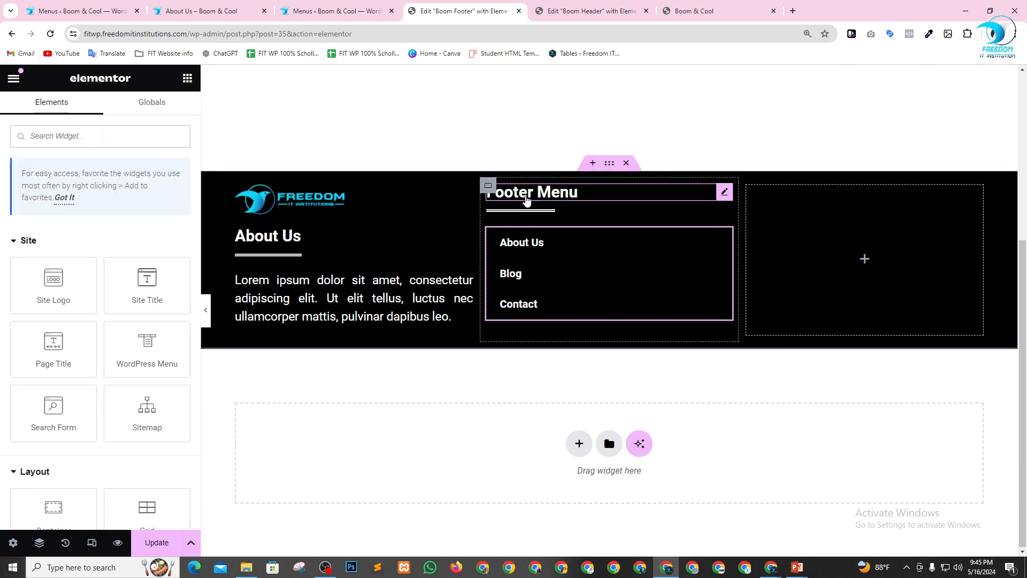
{"action": "right_click", "coordinate": [489, 185]}
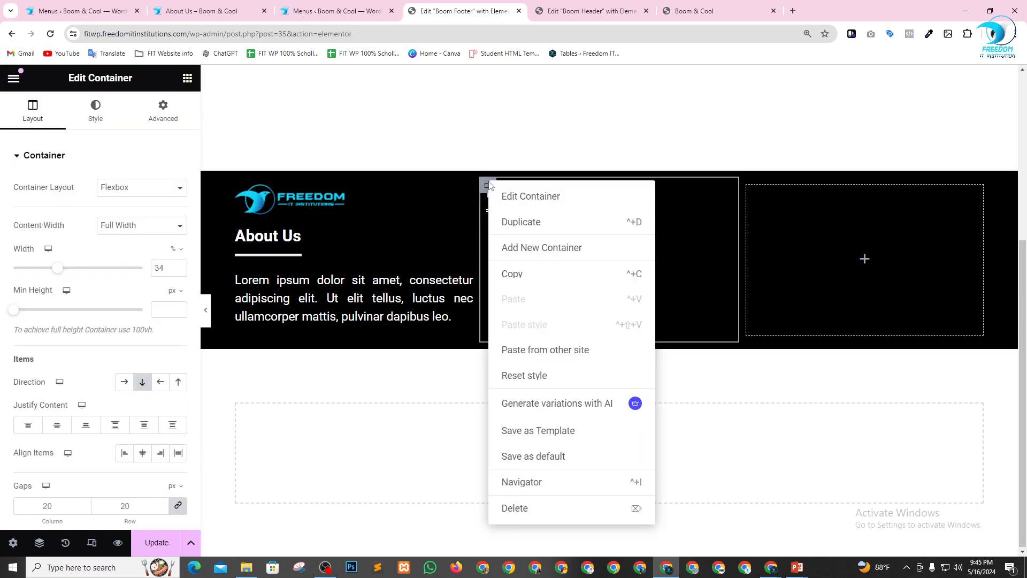
{"action": "left_click", "coordinate": [518, 223]}
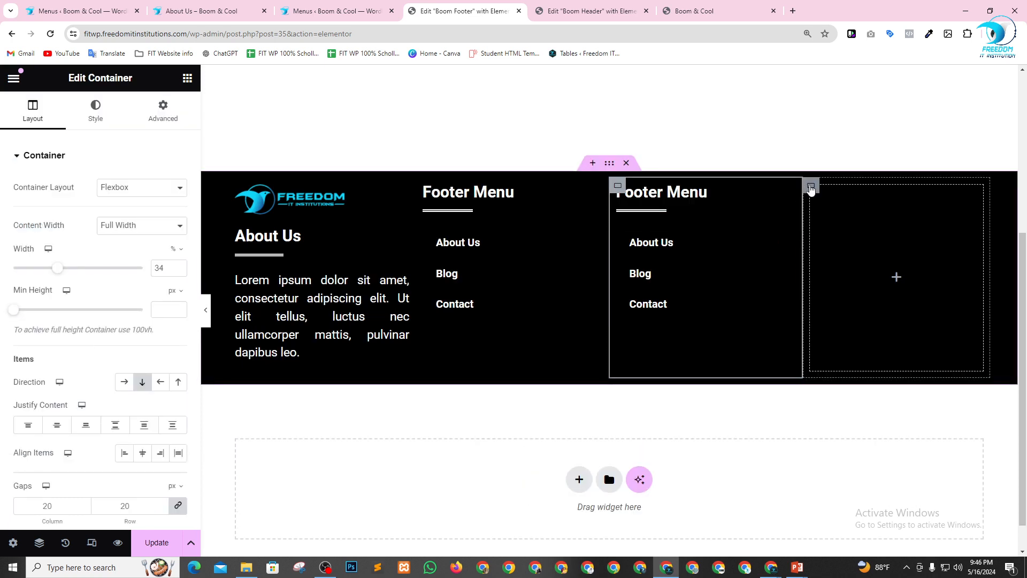
{"action": "left_click", "coordinate": [811, 189]}
{"action": "key", "text": "Delete"}
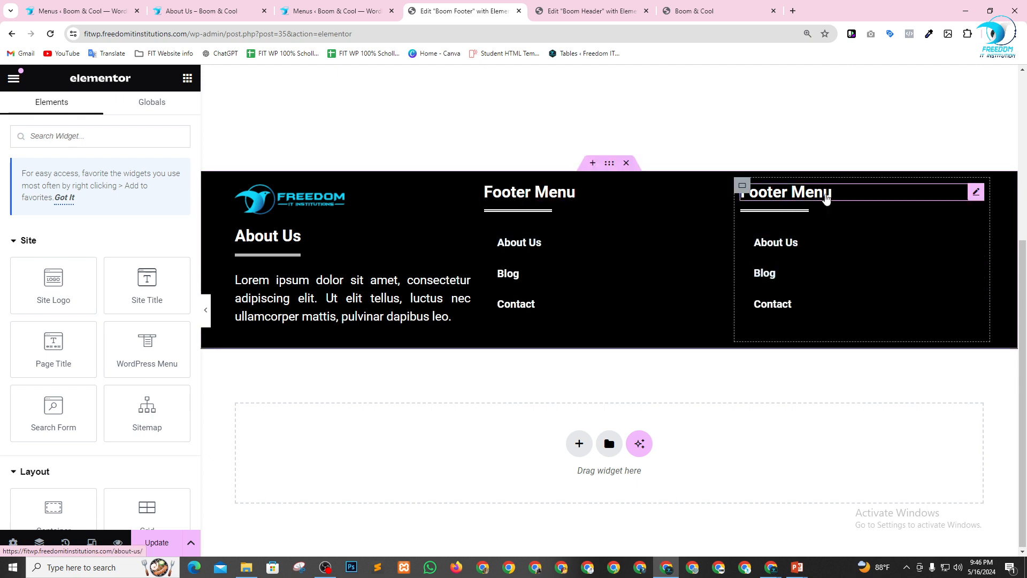
Change the heading title in the duplicated footer column to "Our Location".
{"action": "left_click", "coordinate": [856, 195]}
{"action": "left_click", "coordinate": [82, 207]}
{"action": "left_click_drag", "start_coordinate": [83, 207], "coordinate": [2, 210]}
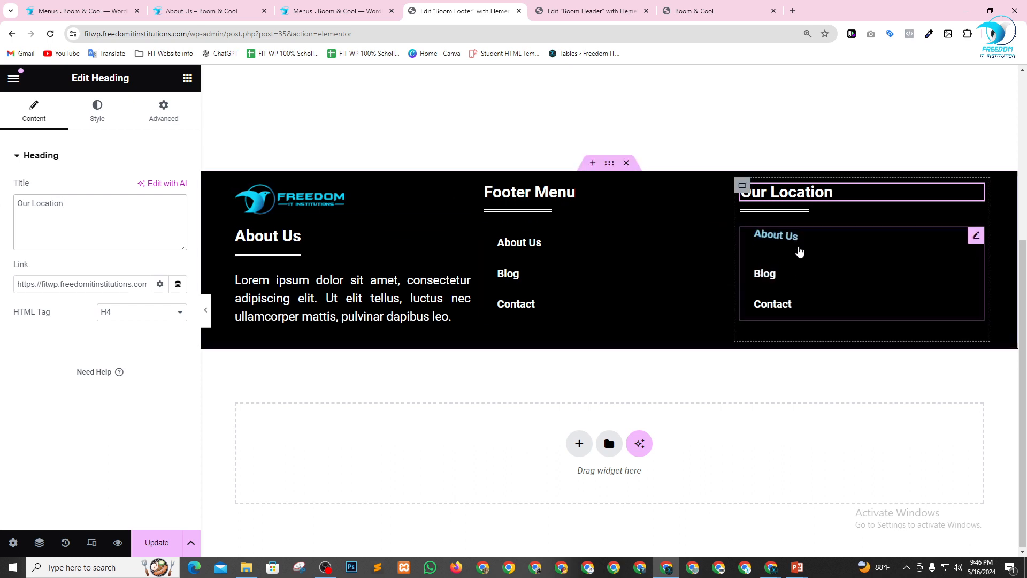
Replace the menu widget in the Our Location column with a Google Maps widget below the divider.
{"action": "left_click", "coordinate": [977, 236]}
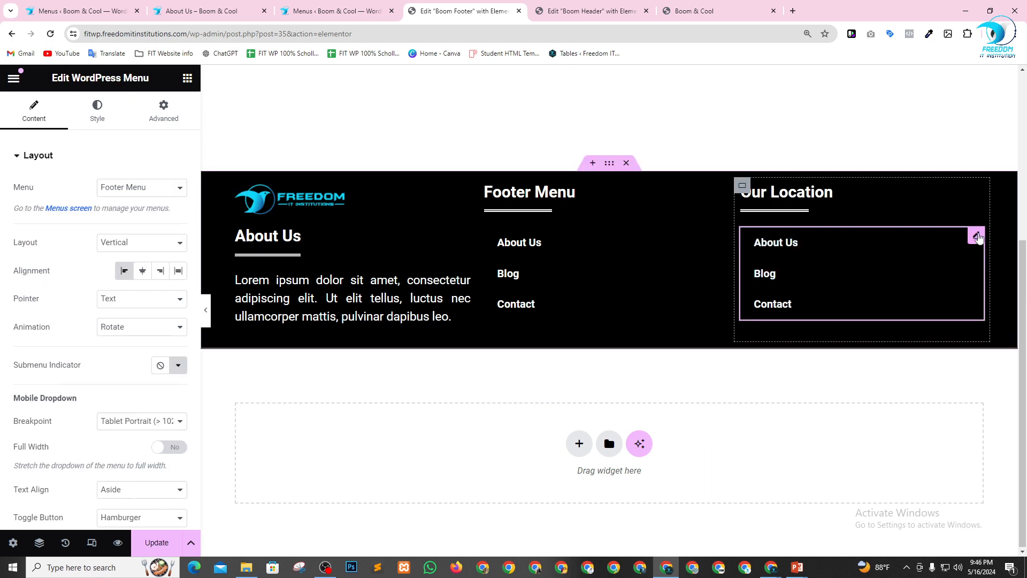
{"action": "key", "text": "Delete"}
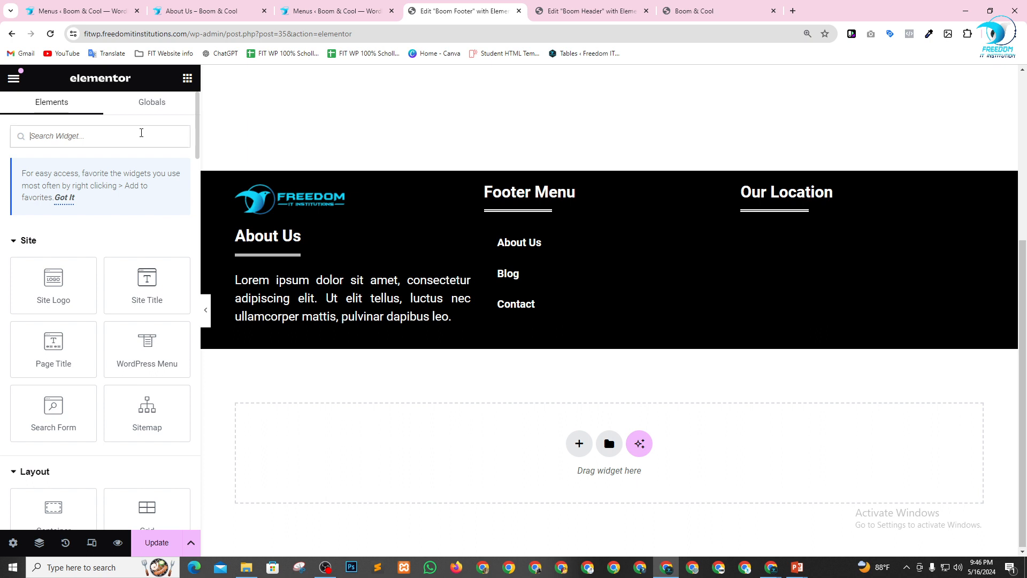
{"action": "type", "text": "loc"}
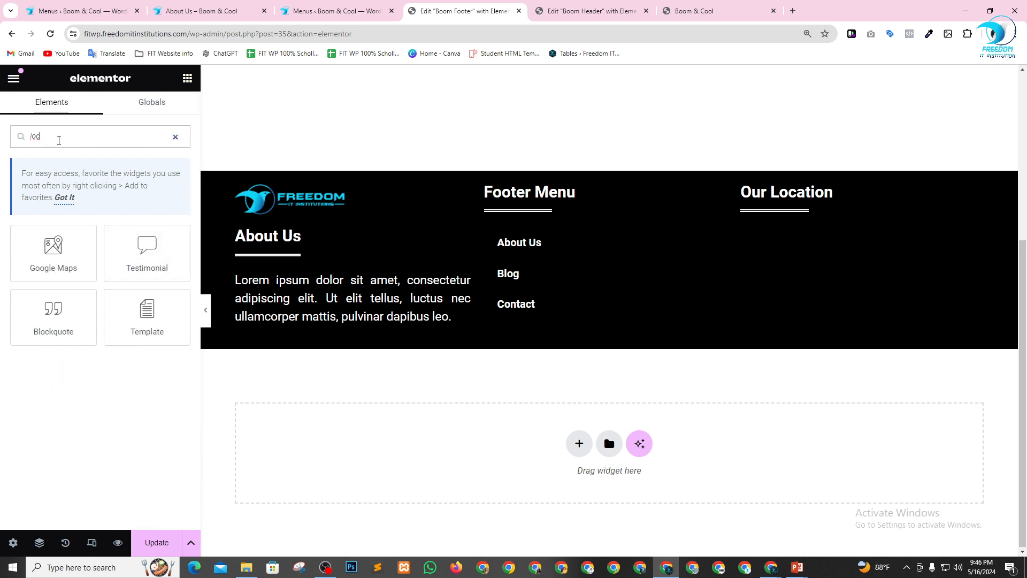
{"action": "left_click_drag", "start_coordinate": [54, 249], "coordinate": [786, 211]}
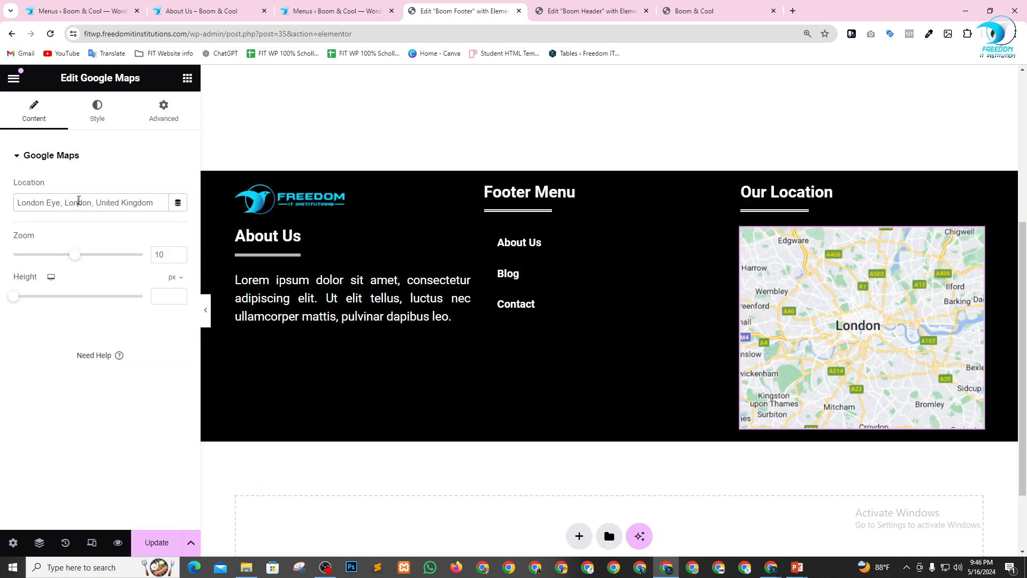
Set the Google Maps widget's location to Chandpur, its zoom to 15 and its height to 156 px.
{"action": "triple_click", "coordinate": [79, 200]}
{"action": "type", "text": "C"}
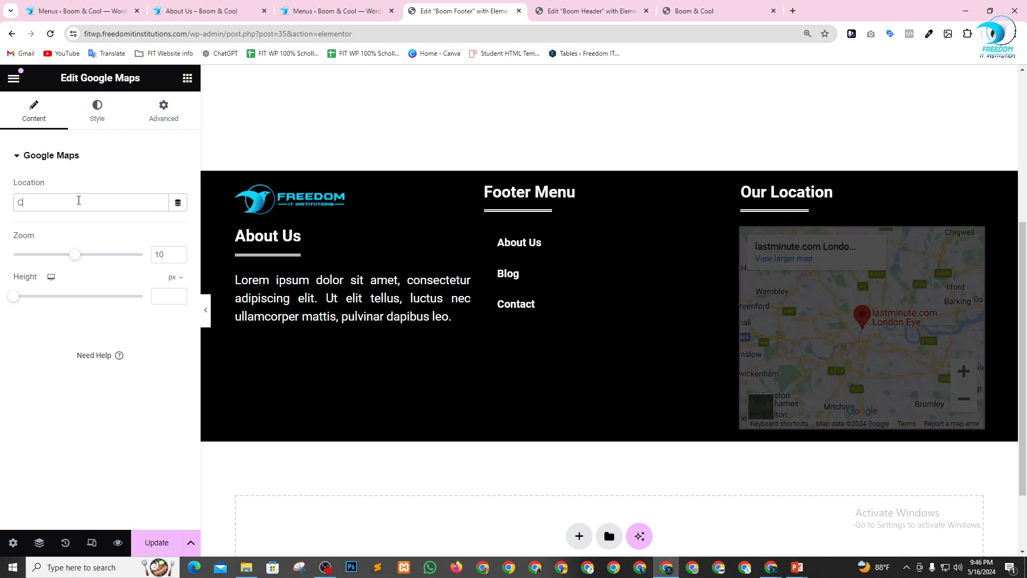
{"action": "type", "text": "handp"}
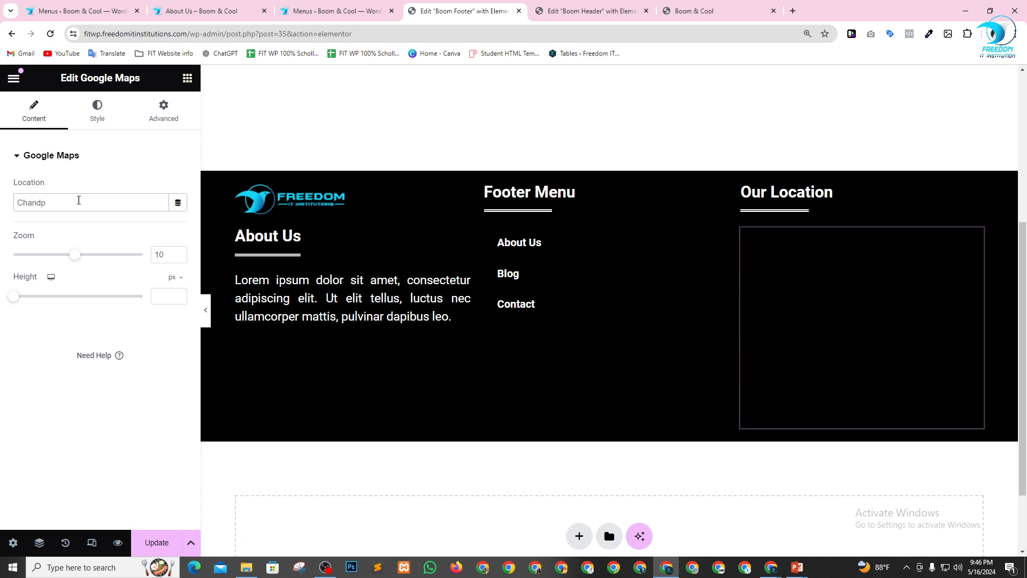
{"action": "type", "text": "ur"}
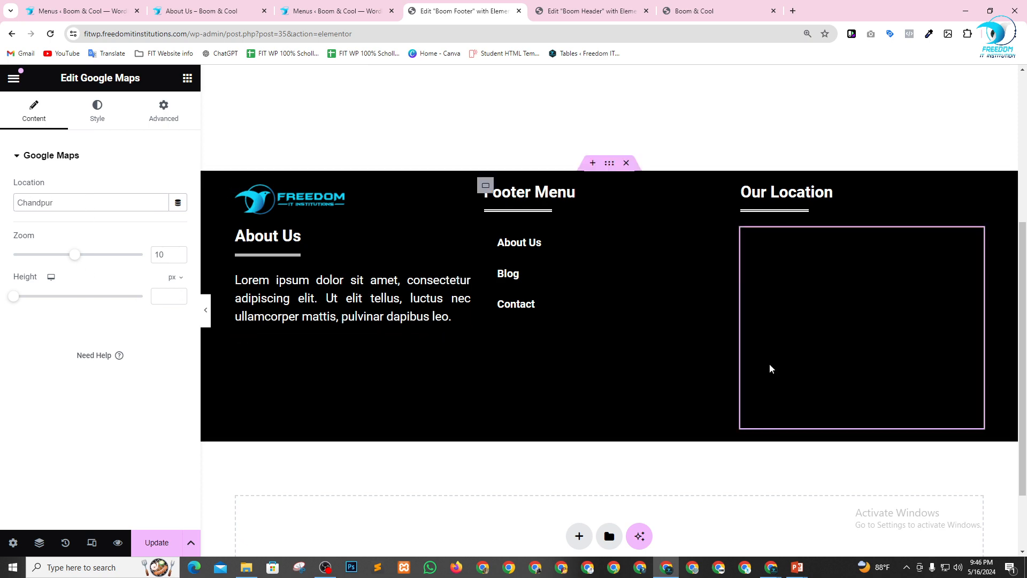
{"action": "left_click_drag", "start_coordinate": [78, 258], "coordinate": [108, 259]}
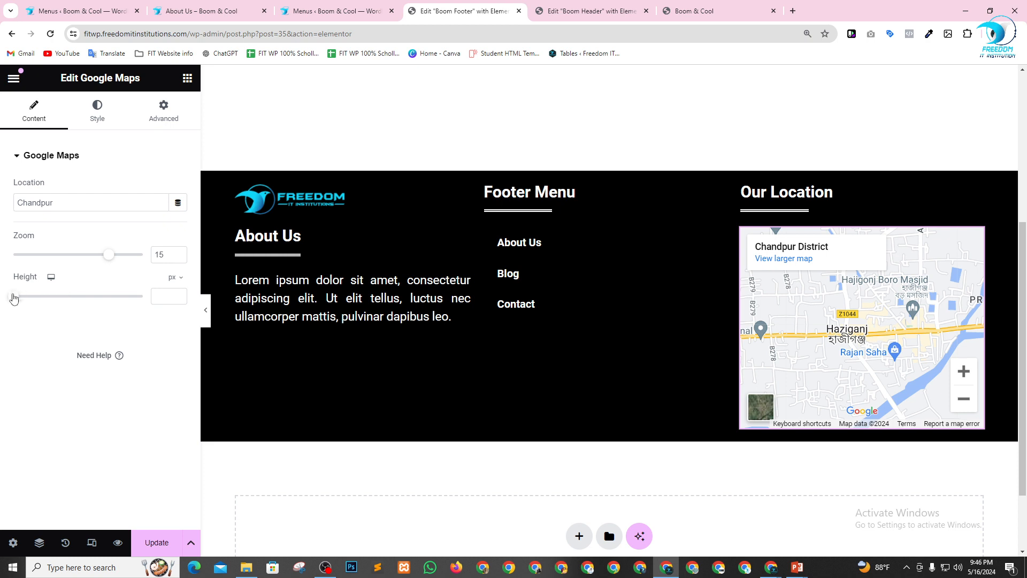
{"action": "left_click_drag", "start_coordinate": [14, 304], "coordinate": [25, 304]}
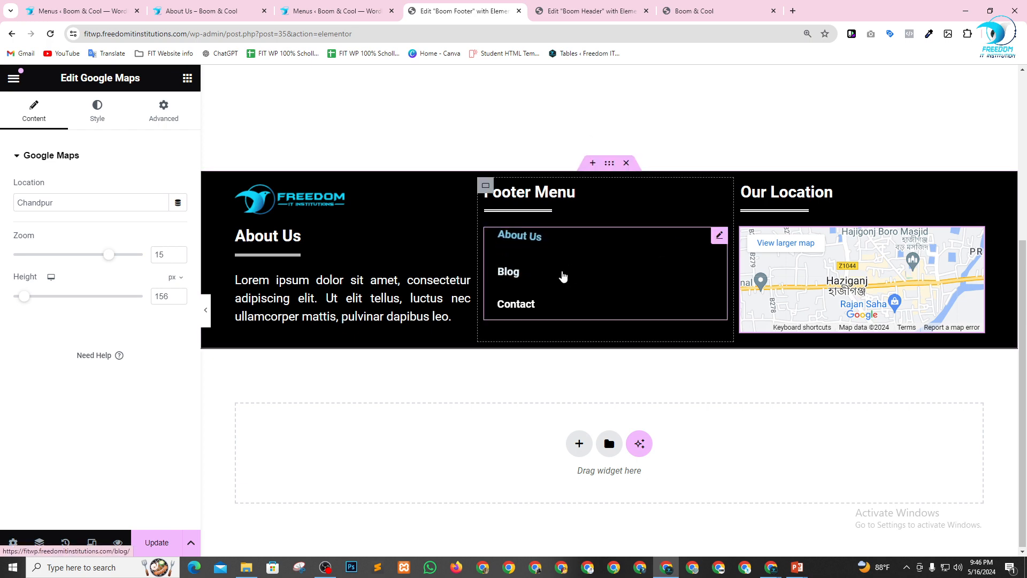
Review the three footer columns and the page above them, and save the Boom Footer template.
{"action": "scroll", "coordinate": [423, 271], "scroll_direction": "up", "scroll_amount": 1}
{"action": "scroll", "coordinate": [423, 271], "scroll_direction": "up", "scroll_amount": 3}
{"action": "scroll", "coordinate": [658, 247], "scroll_direction": "down", "scroll_amount": 4}
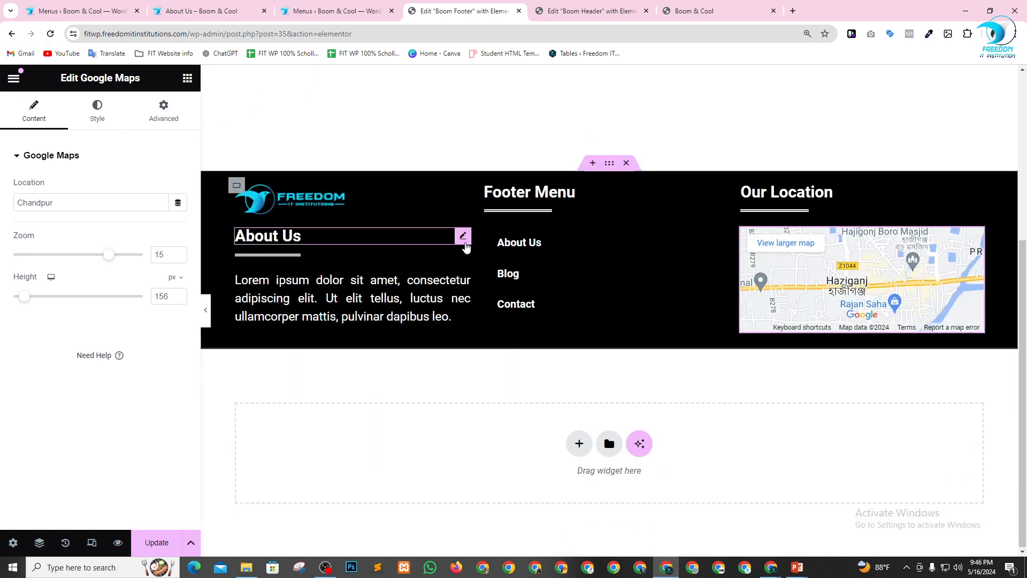
{"action": "scroll", "coordinate": [416, 314], "scroll_direction": "up", "scroll_amount": 3}
{"action": "scroll", "coordinate": [415, 315], "scroll_direction": "down", "scroll_amount": 1}
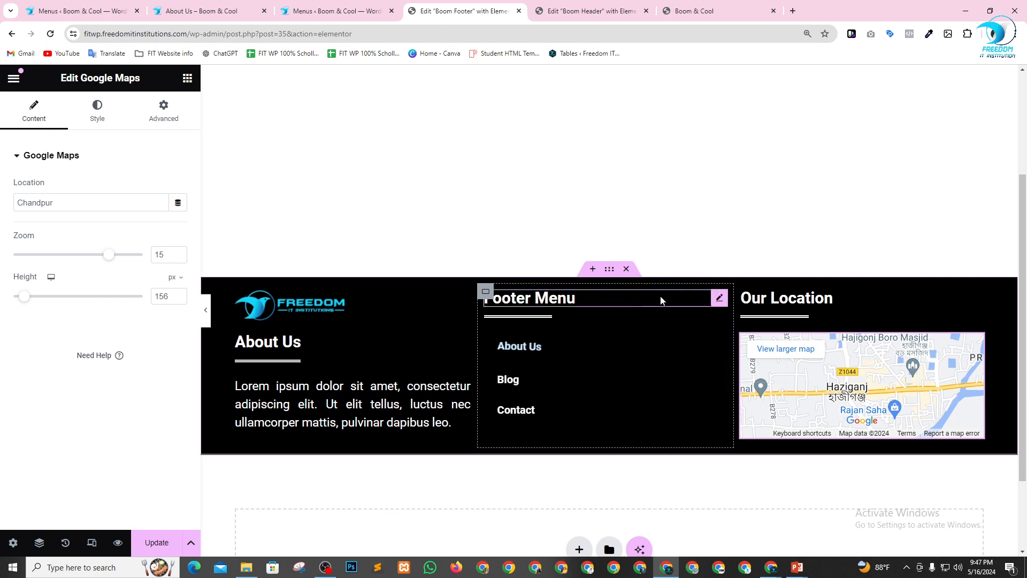
{"action": "scroll", "coordinate": [578, 321], "scroll_direction": "down", "scroll_amount": 2}
{"action": "scroll", "coordinate": [627, 351], "scroll_direction": "up", "scroll_amount": 1}
{"action": "scroll", "coordinate": [406, 380], "scroll_direction": "down", "scroll_amount": 2}
{"action": "scroll", "coordinate": [587, 339], "scroll_direction": "up", "scroll_amount": 1}
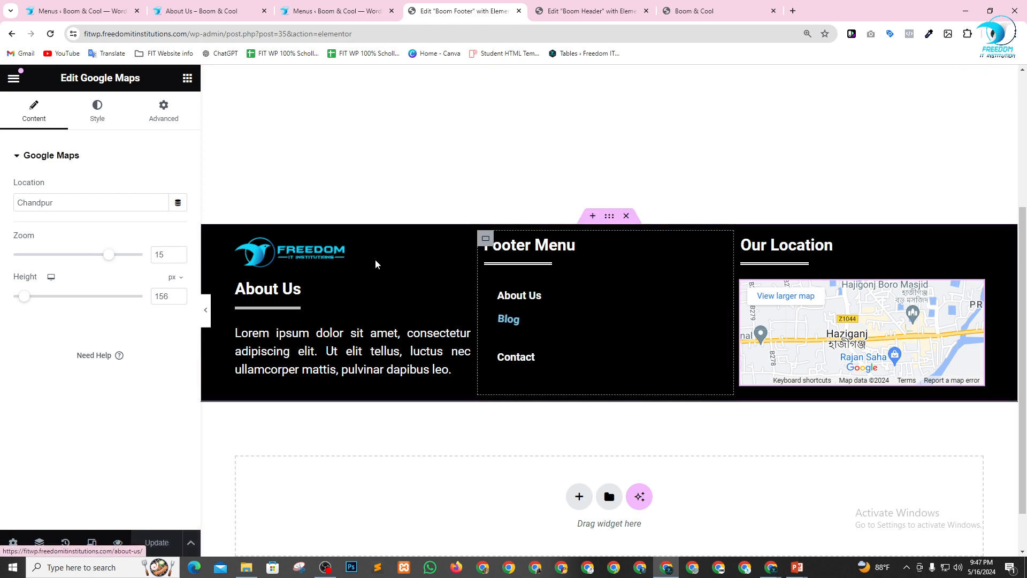
{"action": "scroll", "coordinate": [441, 215], "scroll_direction": "up", "scroll_amount": 1}
{"action": "scroll", "coordinate": [441, 214], "scroll_direction": "up", "scroll_amount": 3}
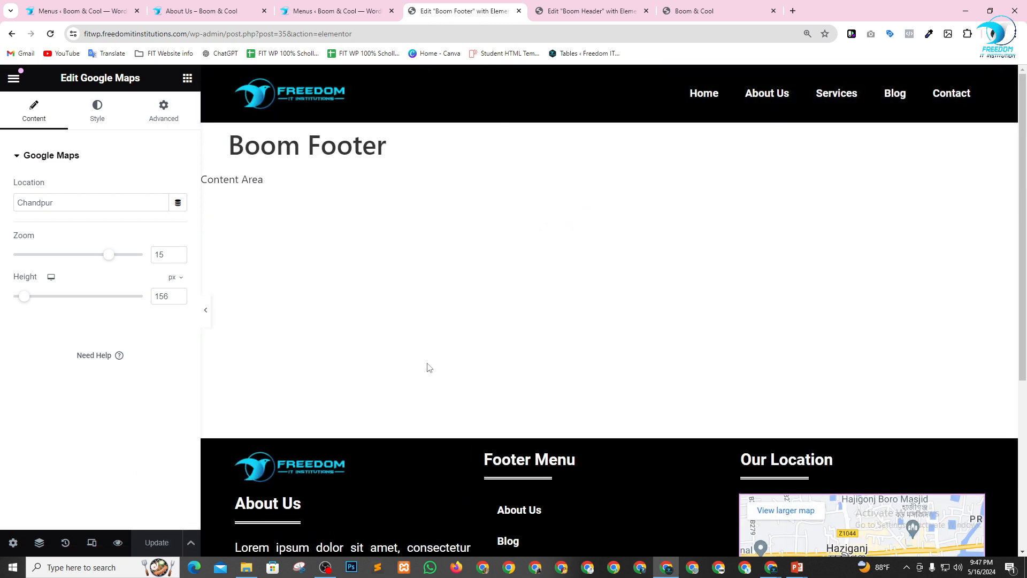
Open the Pages list in the dashboard and close the tabs for About Us, Menus, and the Boom Footer and Boom Header editors.
{"action": "left_click", "coordinate": [73, 6]}
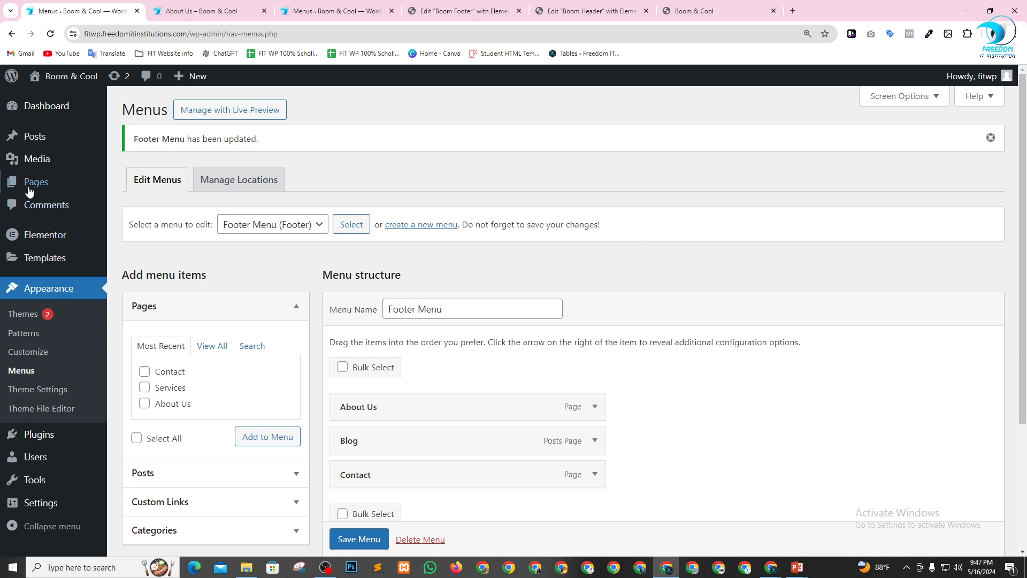
{"action": "mouse_move", "coordinate": [46, 192]}
{"action": "left_click", "coordinate": [143, 191]}
{"action": "left_click", "coordinate": [187, 11]}
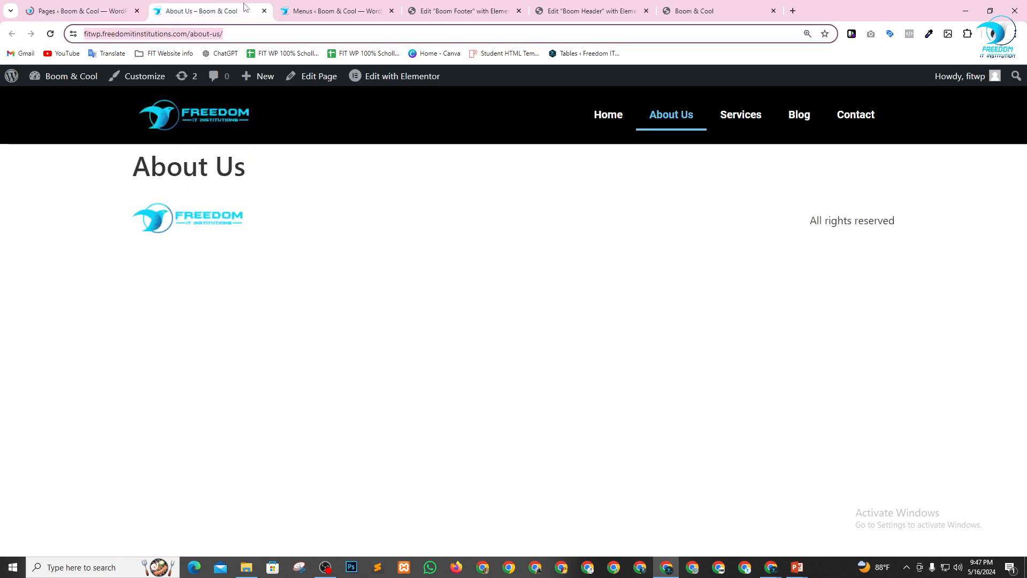
{"action": "left_click", "coordinate": [268, 15]}
{"action": "left_click", "coordinate": [268, 15]}
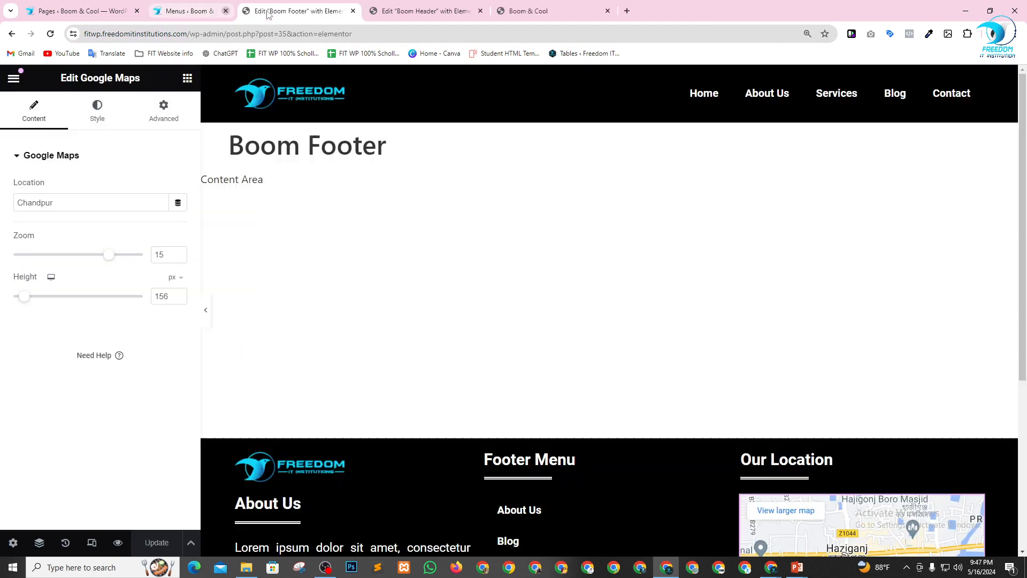
{"action": "left_click", "coordinate": [264, 11]}
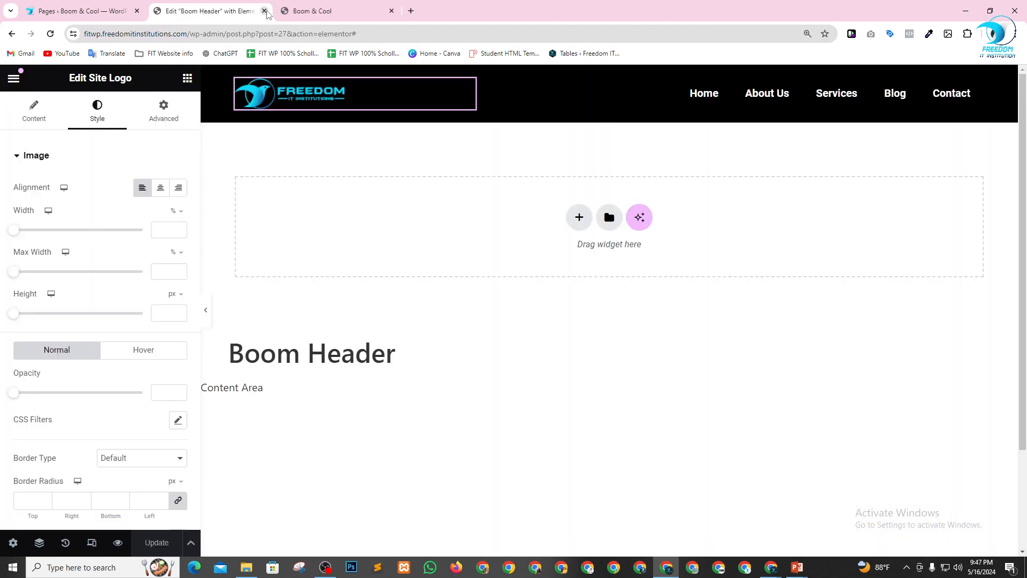
{"action": "left_click", "coordinate": [264, 12]}
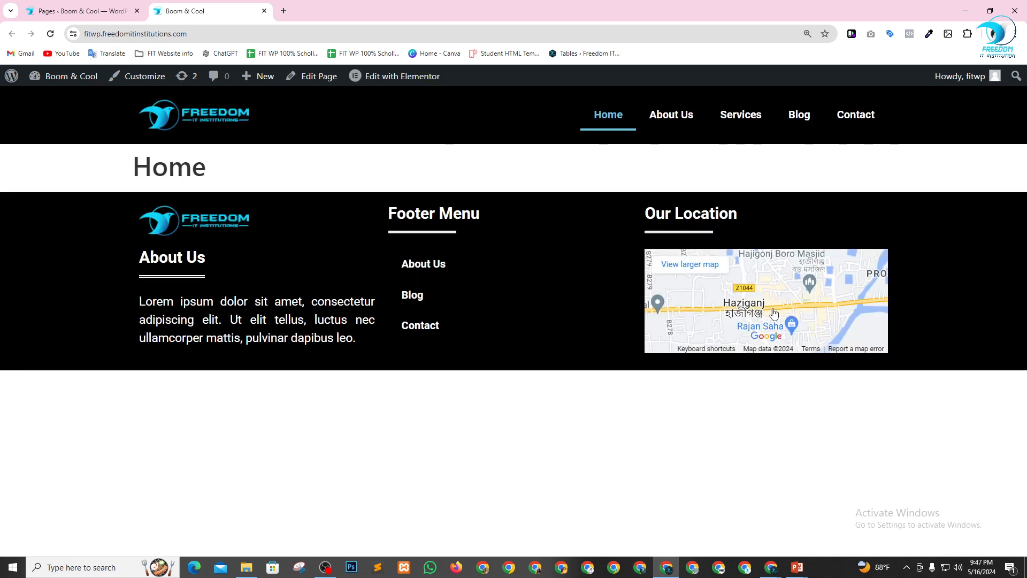
Open the Home page for editing in a new tab and launch it in Elementor.
{"action": "left_click", "coordinate": [39, 7]}
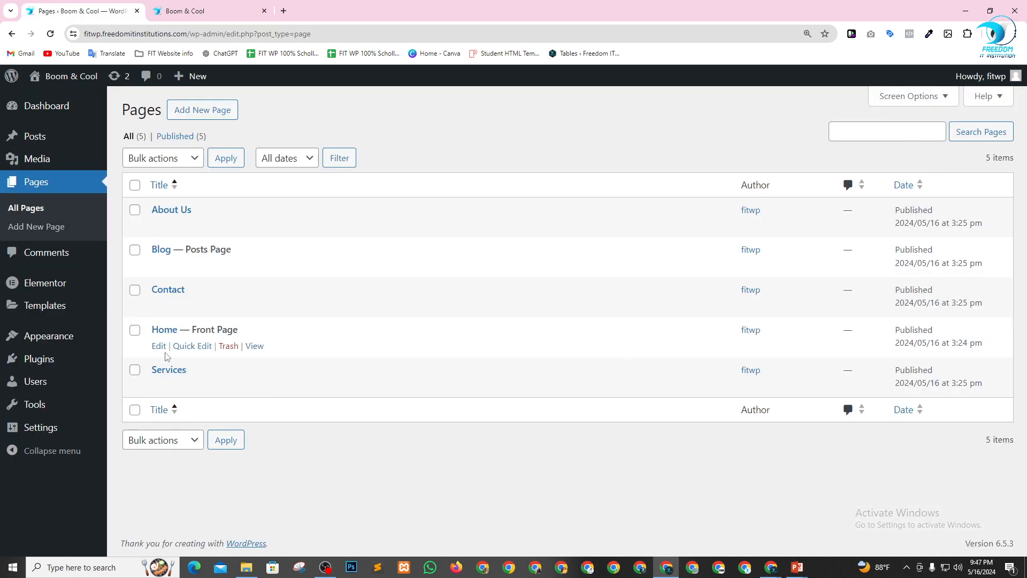
{"action": "right_click", "coordinate": [159, 346]}
{"action": "left_click", "coordinate": [212, 357]}
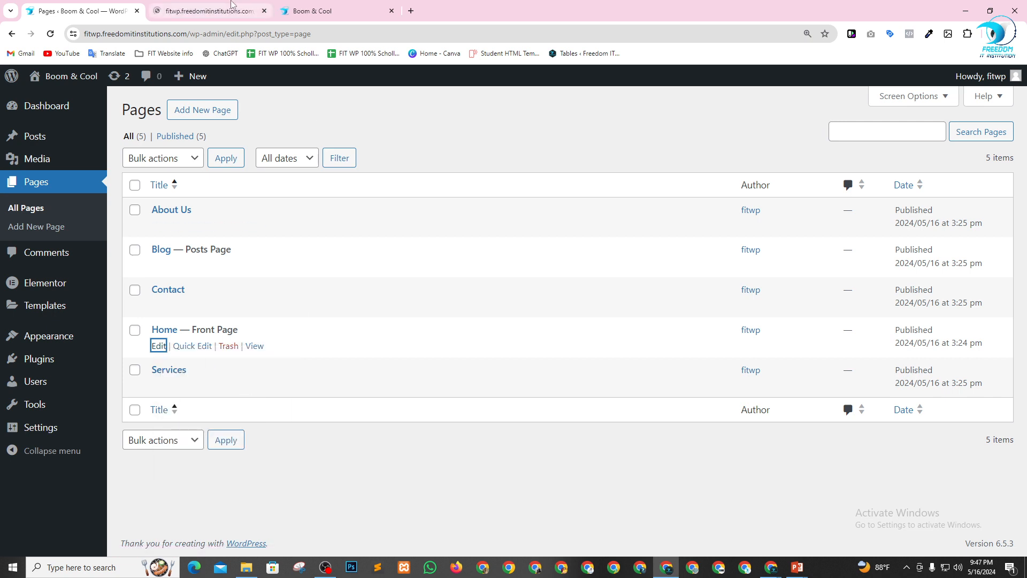
{"action": "left_click", "coordinate": [229, 9]}
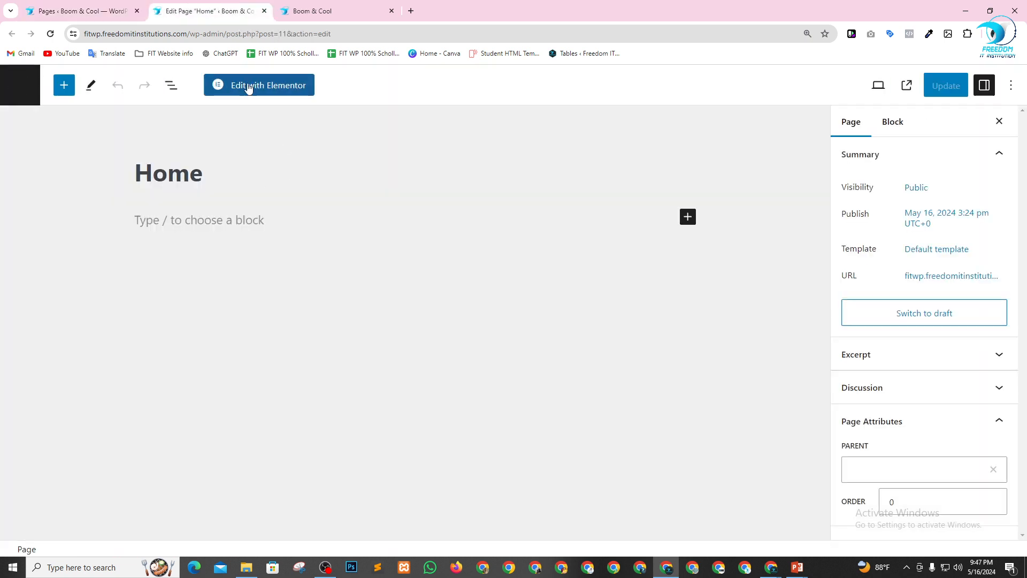
{"action": "left_click", "coordinate": [248, 86]}
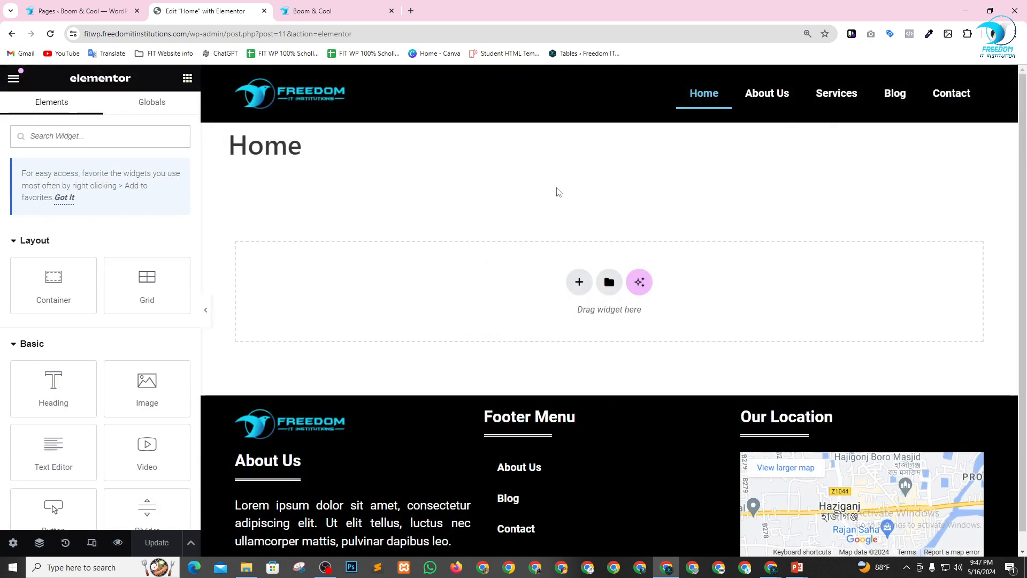
Set the Home page's layout to the blank canvas option without the site header, page title and footer.
{"action": "scroll", "coordinate": [434, 199], "scroll_direction": "down", "scroll_amount": 1}
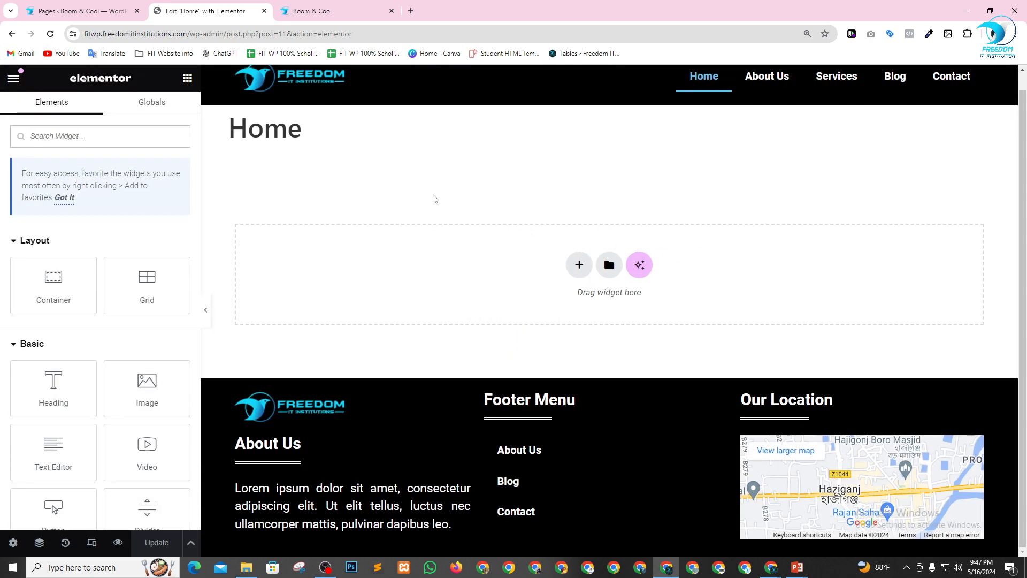
{"action": "left_click_drag", "start_coordinate": [358, 140], "coordinate": [224, 125]}
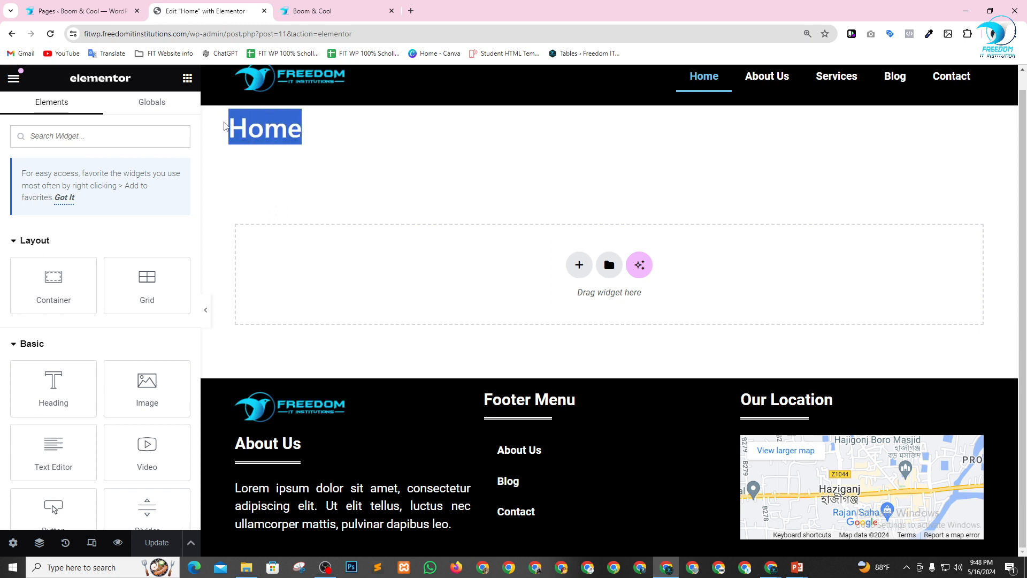
{"action": "left_click", "coordinate": [375, 153]}
{"action": "left_click_drag", "start_coordinate": [345, 141], "coordinate": [249, 134]}
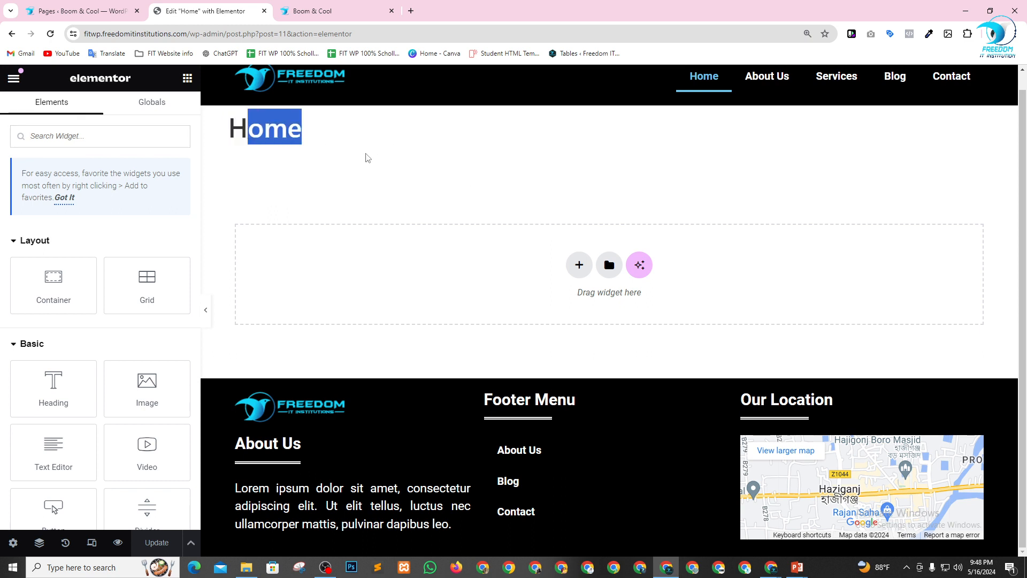
{"action": "scroll", "coordinate": [96, 375], "scroll_direction": "down", "scroll_amount": 2}
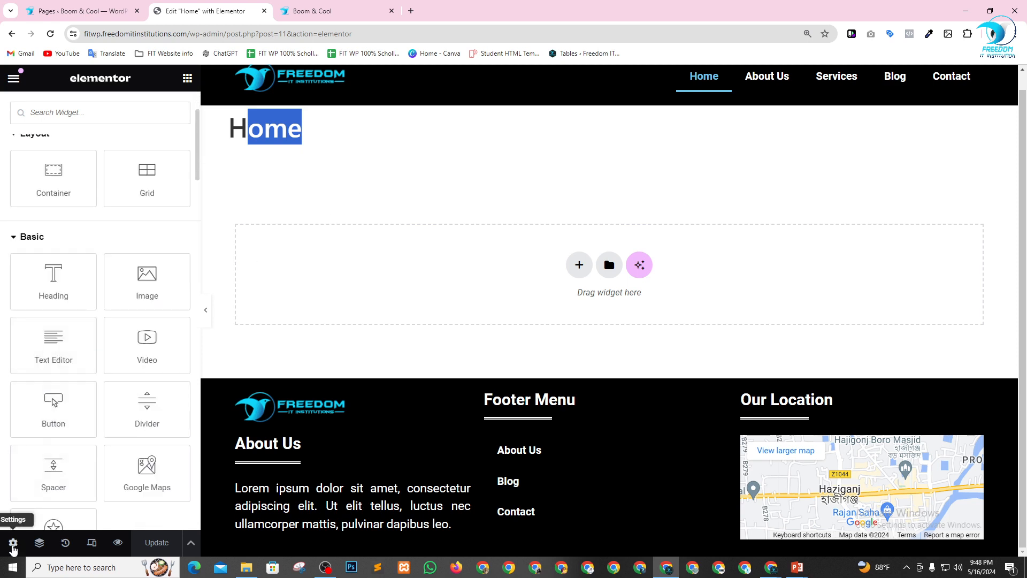
{"action": "left_click", "coordinate": [13, 543]}
{"action": "scroll", "coordinate": [97, 428], "scroll_direction": "down", "scroll_amount": 2}
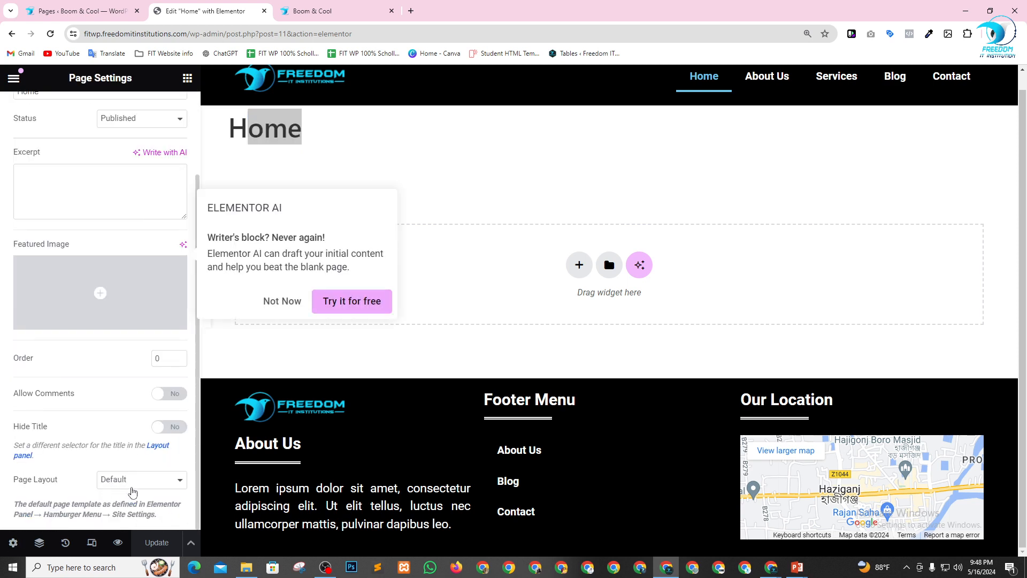
{"action": "left_click", "coordinate": [132, 482]}
{"action": "left_click", "coordinate": [132, 505]}
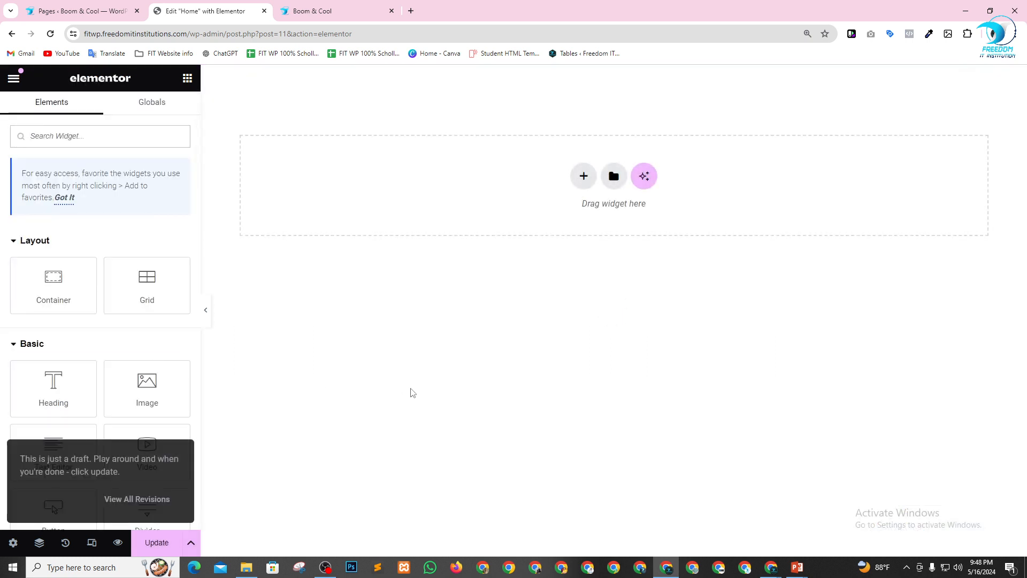
Insert the saved Boom Header template into the Home page and apply its settings too.
{"action": "left_click", "coordinate": [614, 177]}
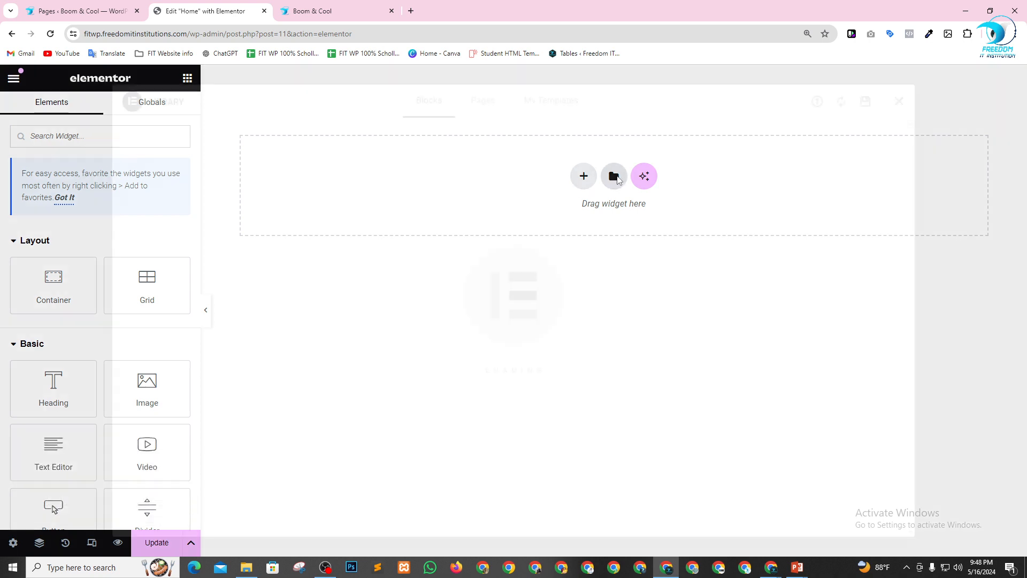
{"action": "left_click", "coordinate": [549, 111]}
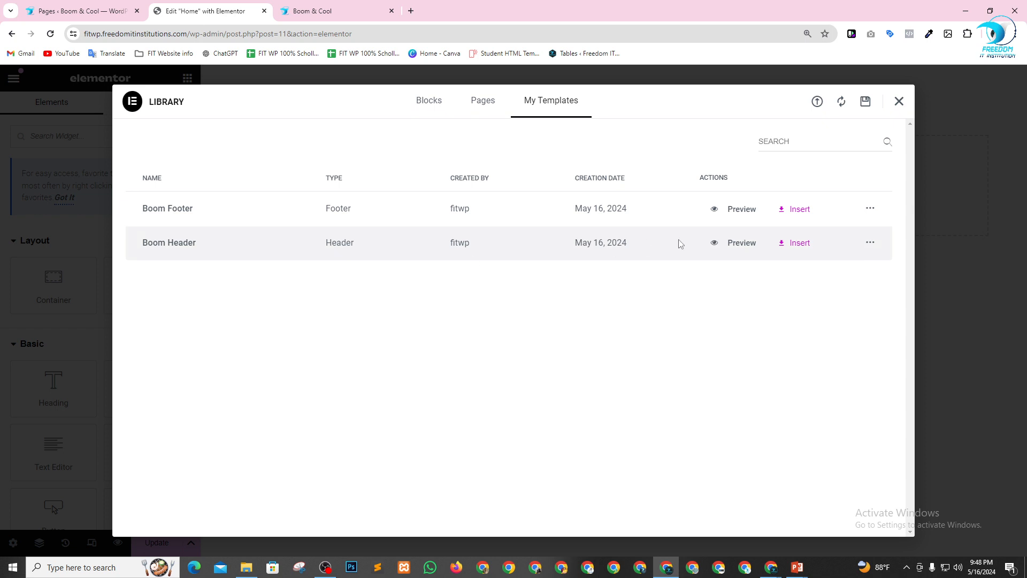
{"action": "left_click", "coordinate": [799, 242]}
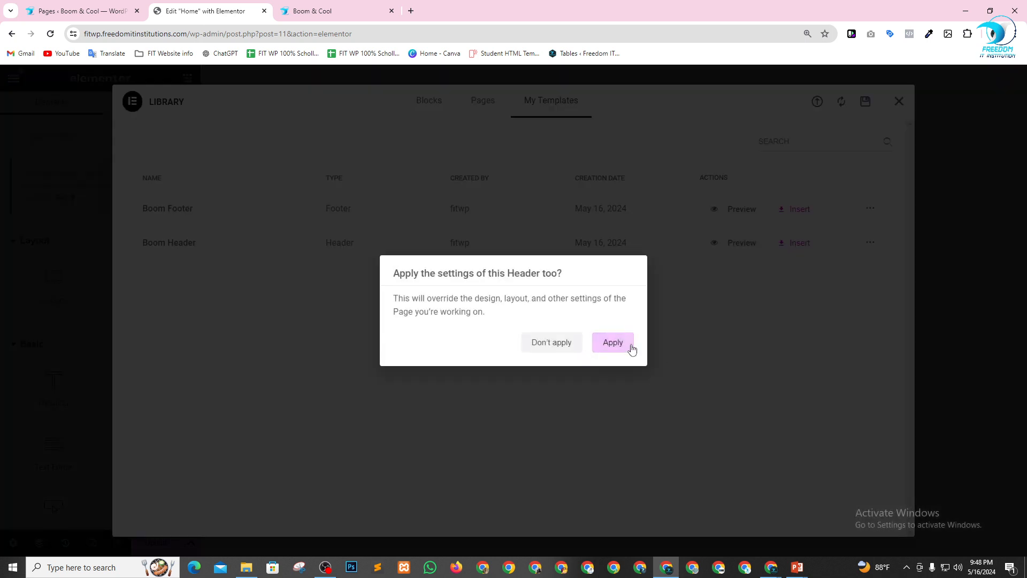
{"action": "left_click", "coordinate": [629, 348]}
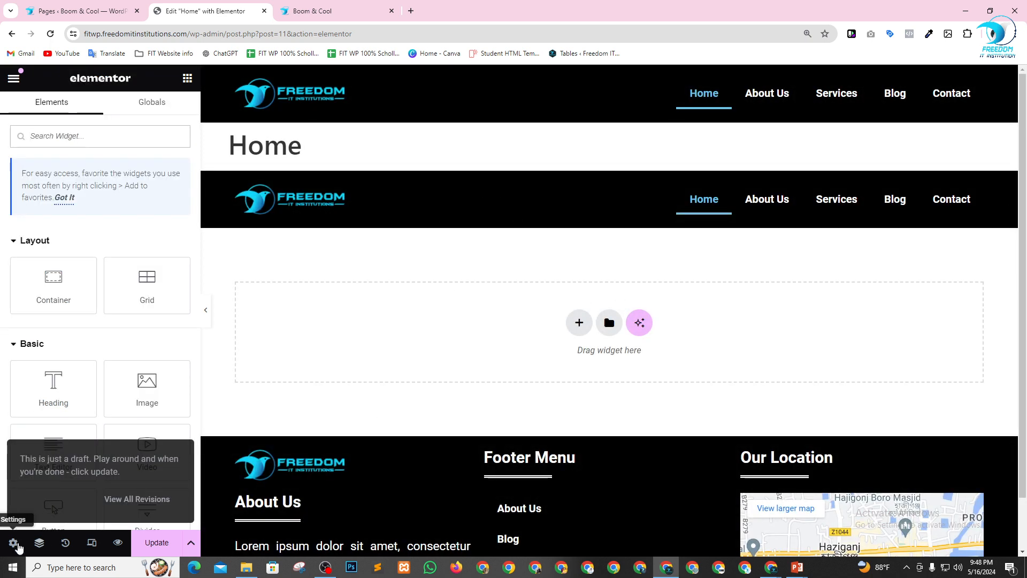
Switch the Home page's layout from Default to the blank canvas, keeping only the inserted header.
{"action": "left_click", "coordinate": [9, 545]}
{"action": "scroll", "coordinate": [91, 429], "scroll_direction": "down", "scroll_amount": 2}
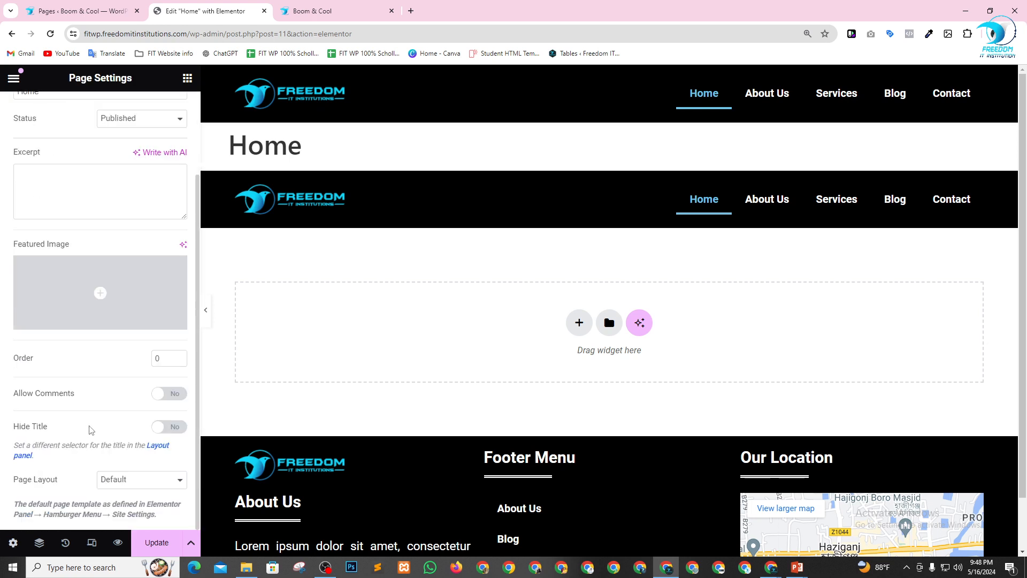
{"action": "left_click", "coordinate": [137, 492]}
{"action": "left_click", "coordinate": [134, 503]}
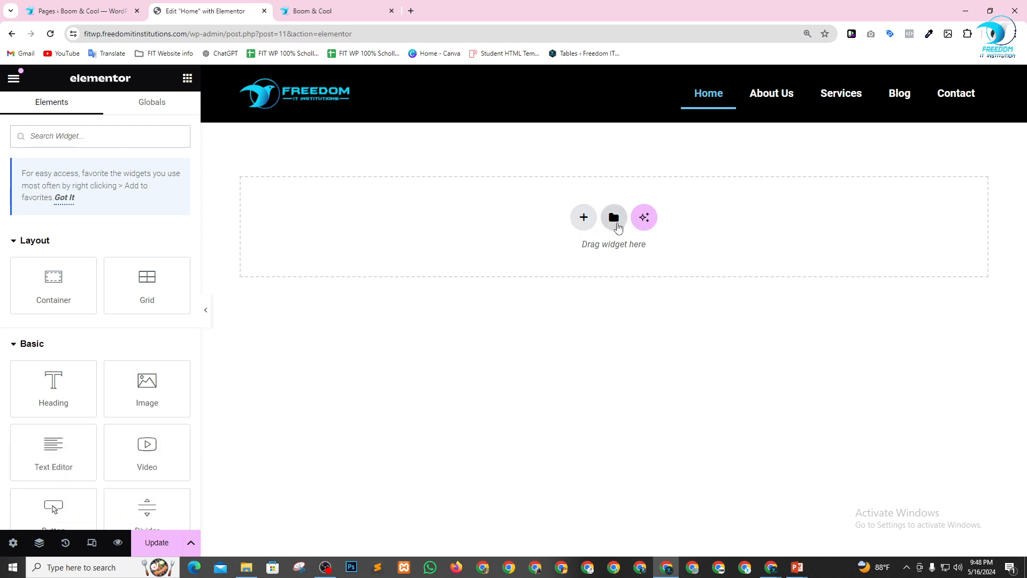
Browse the ready-made page templates in the Elementor library, including sorted by New, for a Home page design.
{"action": "left_click", "coordinate": [614, 218]}
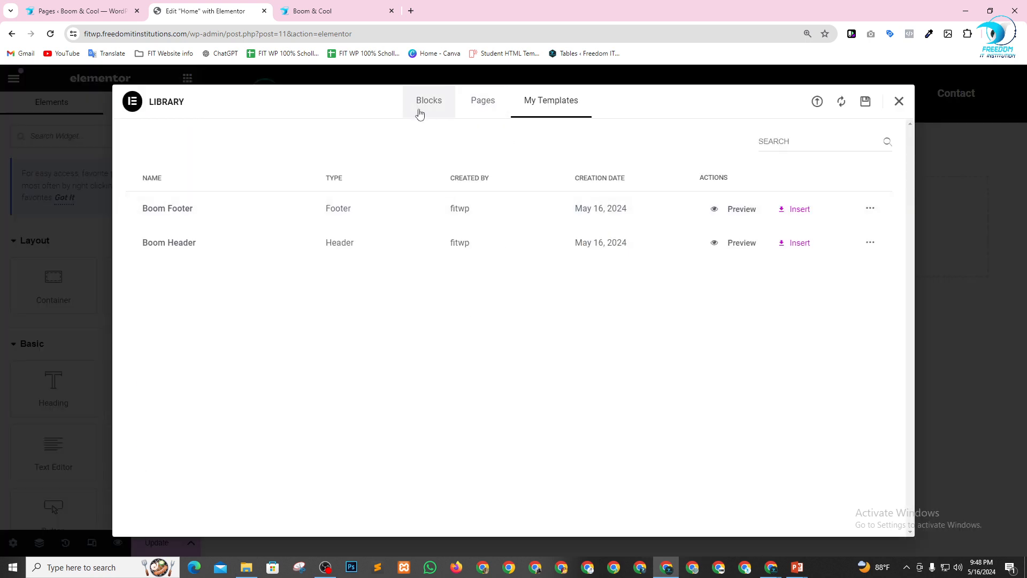
{"action": "left_click", "coordinate": [493, 102]}
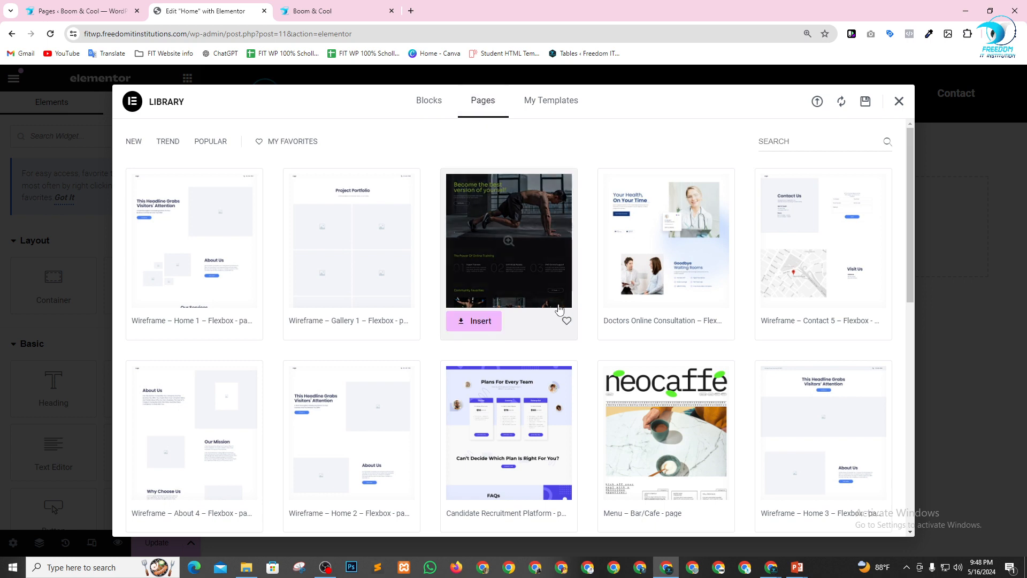
{"action": "scroll", "coordinate": [455, 284], "scroll_direction": "down", "scroll_amount": 1}
{"action": "scroll", "coordinate": [455, 284], "scroll_direction": "up", "scroll_amount": 1}
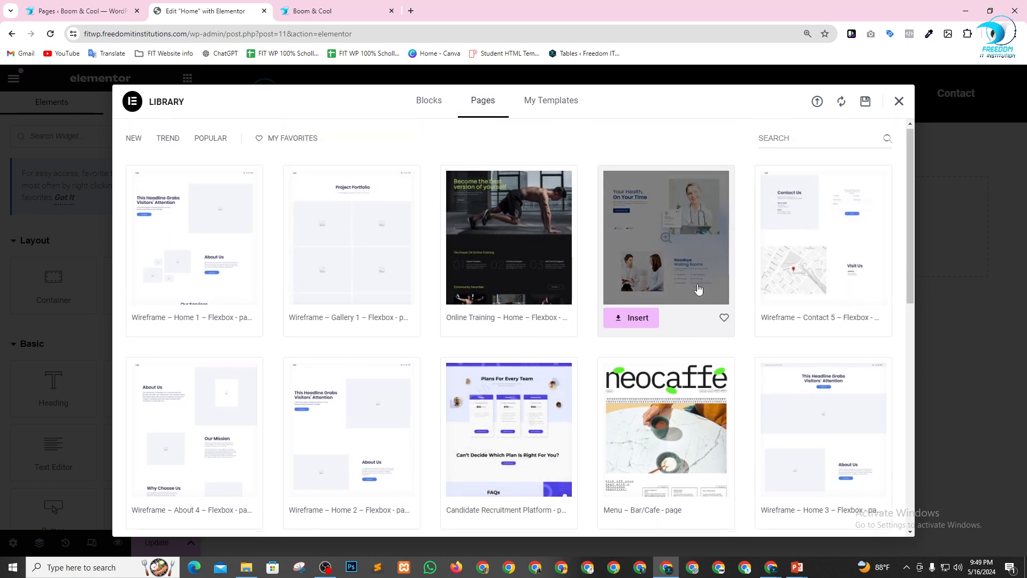
{"action": "scroll", "coordinate": [476, 332], "scroll_direction": "down", "scroll_amount": 3}
{"action": "scroll", "coordinate": [477, 332], "scroll_direction": "down", "scroll_amount": 2}
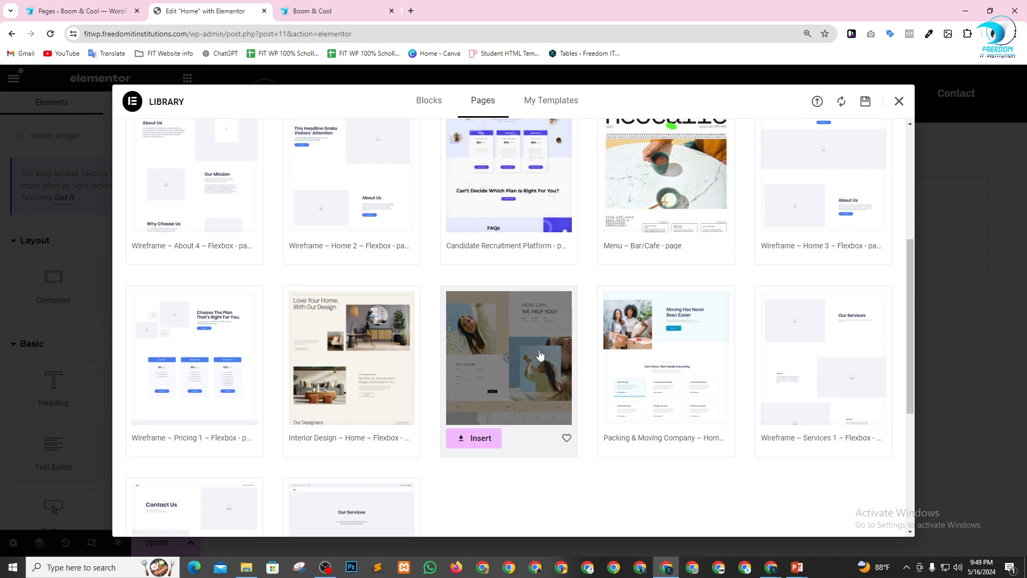
{"action": "scroll", "coordinate": [540, 354], "scroll_direction": "down", "scroll_amount": 4}
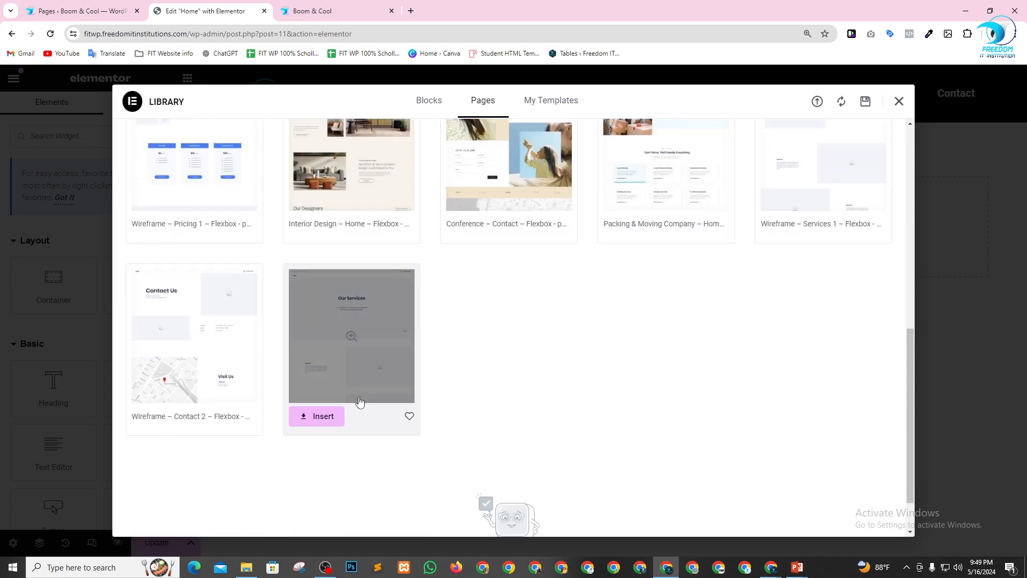
{"action": "scroll", "coordinate": [359, 402], "scroll_direction": "up", "scroll_amount": 10}
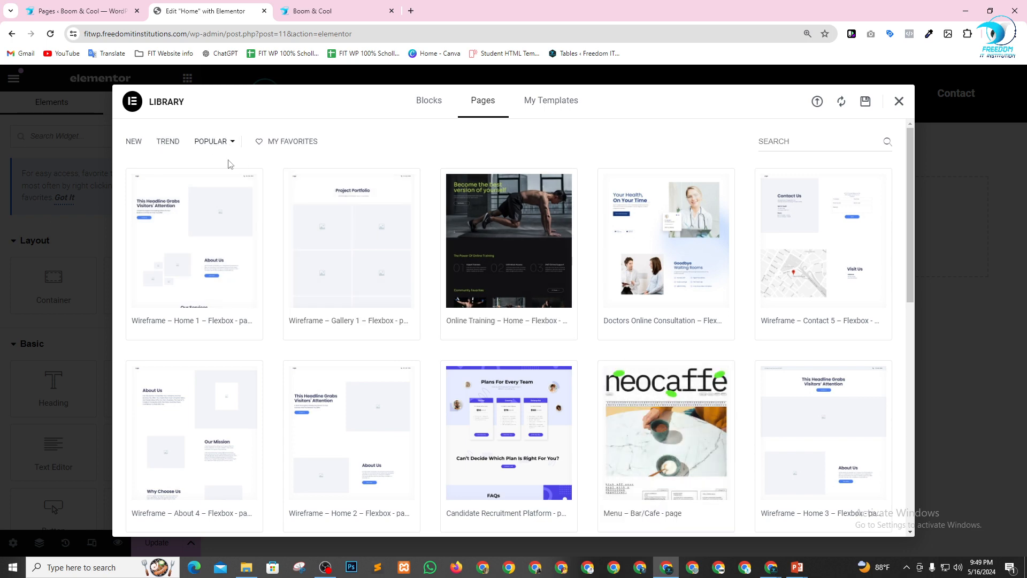
{"action": "scroll", "coordinate": [493, 345], "scroll_direction": "down", "scroll_amount": 2}
{"action": "scroll", "coordinate": [492, 345], "scroll_direction": "up", "scroll_amount": 2}
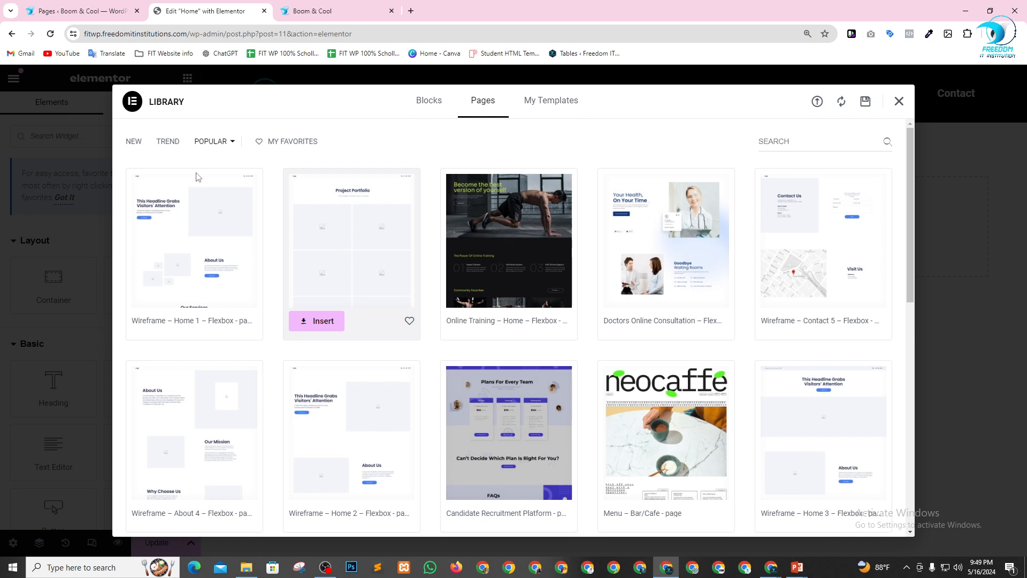
{"action": "left_click", "coordinate": [135, 142]}
{"action": "scroll", "coordinate": [616, 280], "scroll_direction": "down", "scroll_amount": 10}
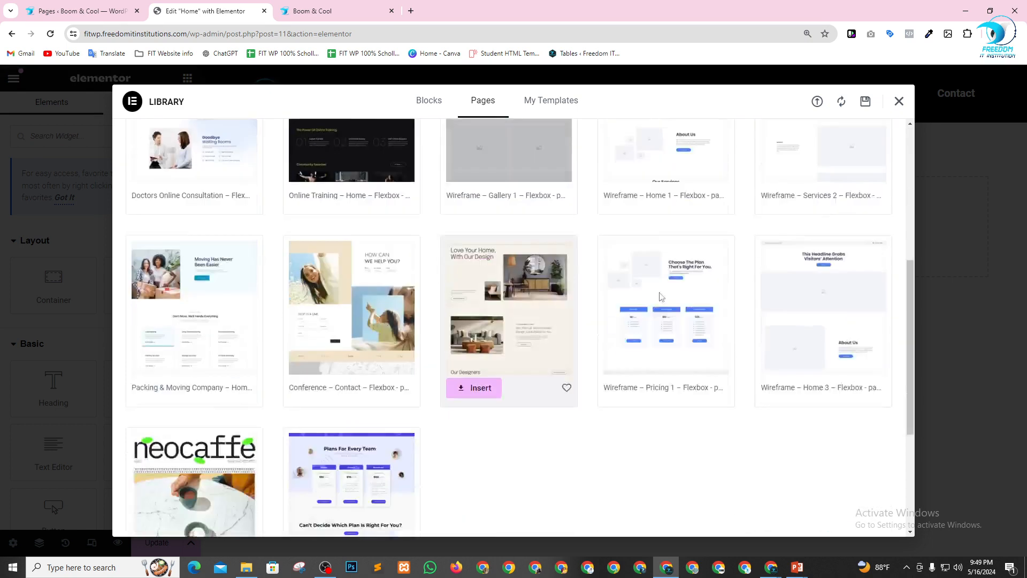
{"action": "scroll", "coordinate": [583, 325], "scroll_direction": "up", "scroll_amount": 10}
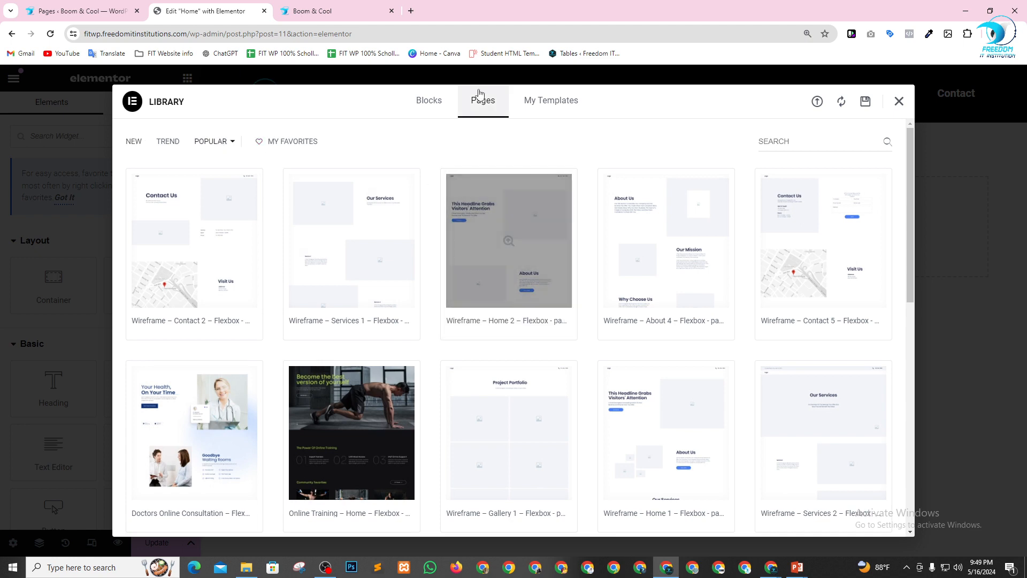
Browse the ready-made section blocks in the Elementor library for designs that suit the Home page.
{"action": "left_click", "coordinate": [434, 102]}
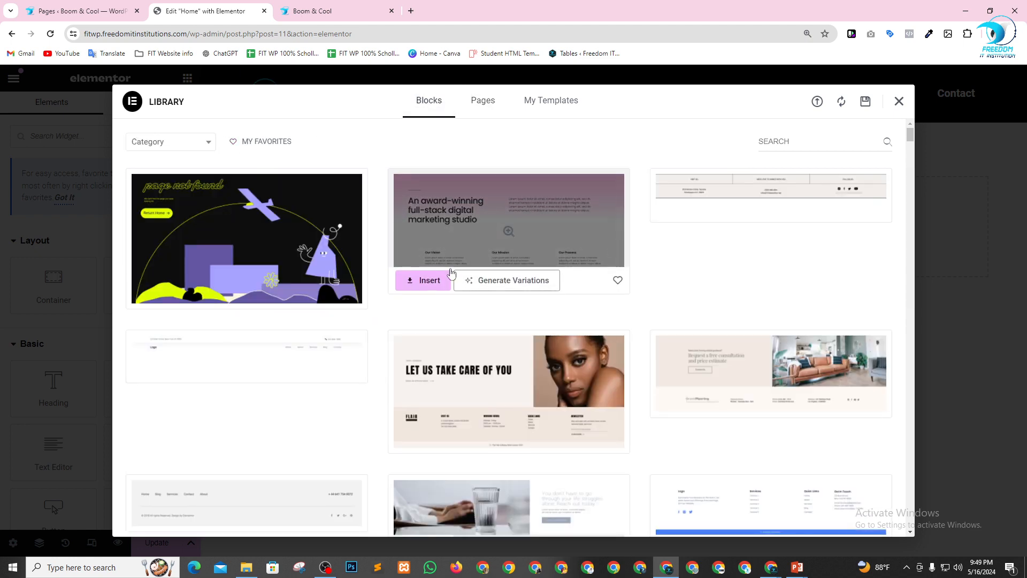
{"action": "scroll", "coordinate": [424, 374], "scroll_direction": "down", "scroll_amount": 10}
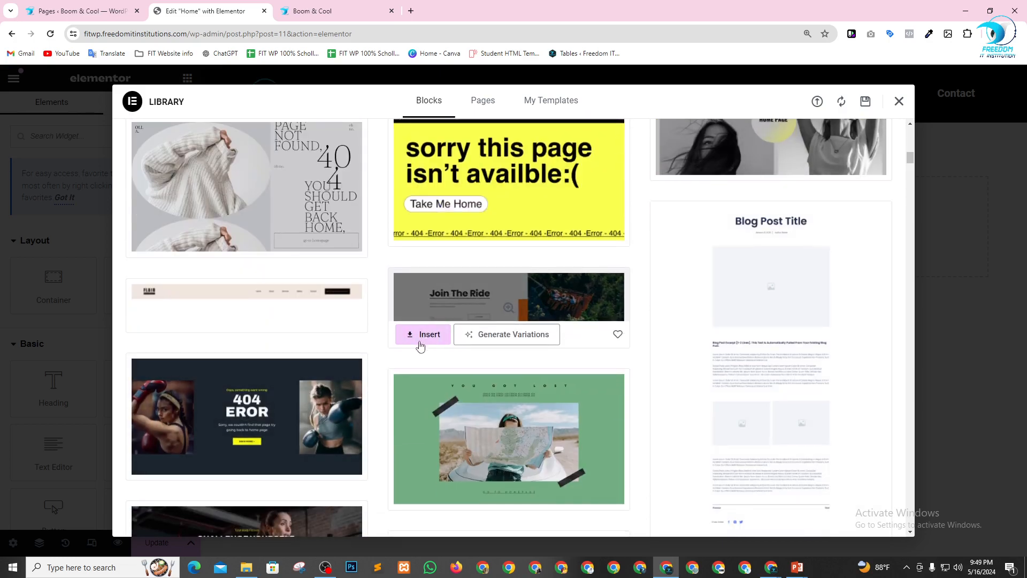
{"action": "scroll", "coordinate": [270, 373], "scroll_direction": "down", "scroll_amount": 3}
{"action": "scroll", "coordinate": [271, 373], "scroll_direction": "down", "scroll_amount": 10}
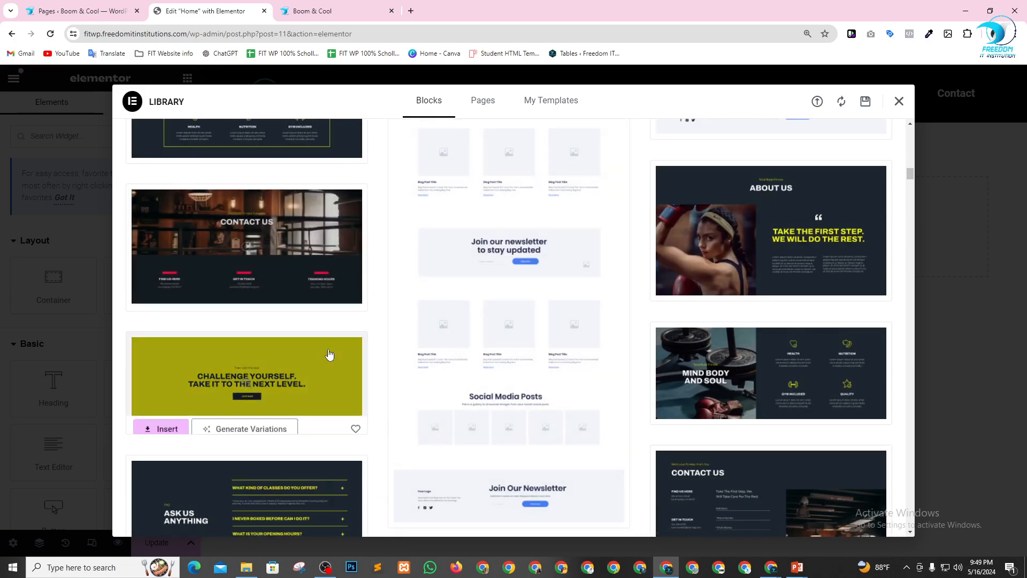
{"action": "scroll", "coordinate": [644, 380], "scroll_direction": "down", "scroll_amount": 15}
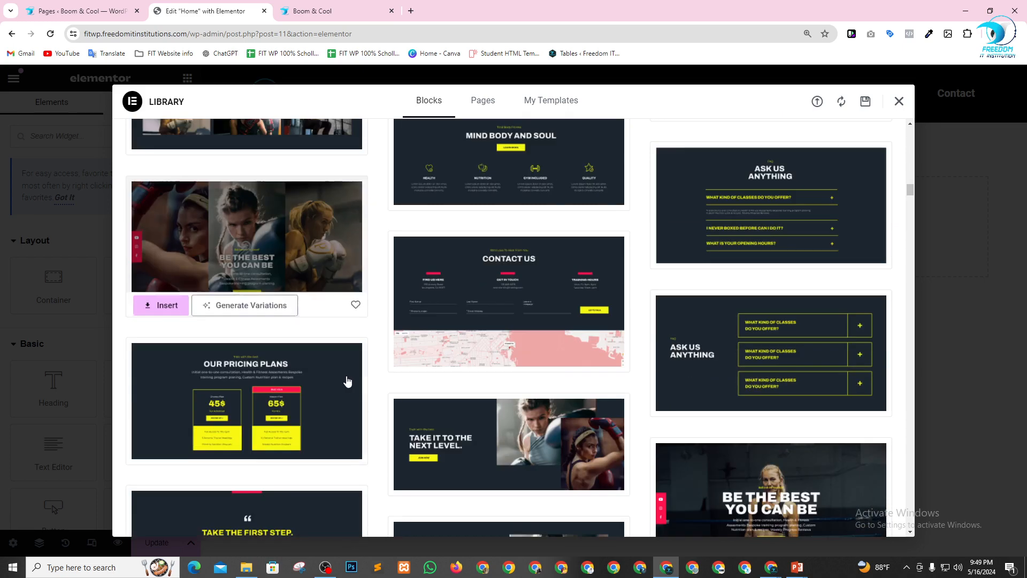
{"action": "scroll", "coordinate": [642, 388], "scroll_direction": "up", "scroll_amount": 15}
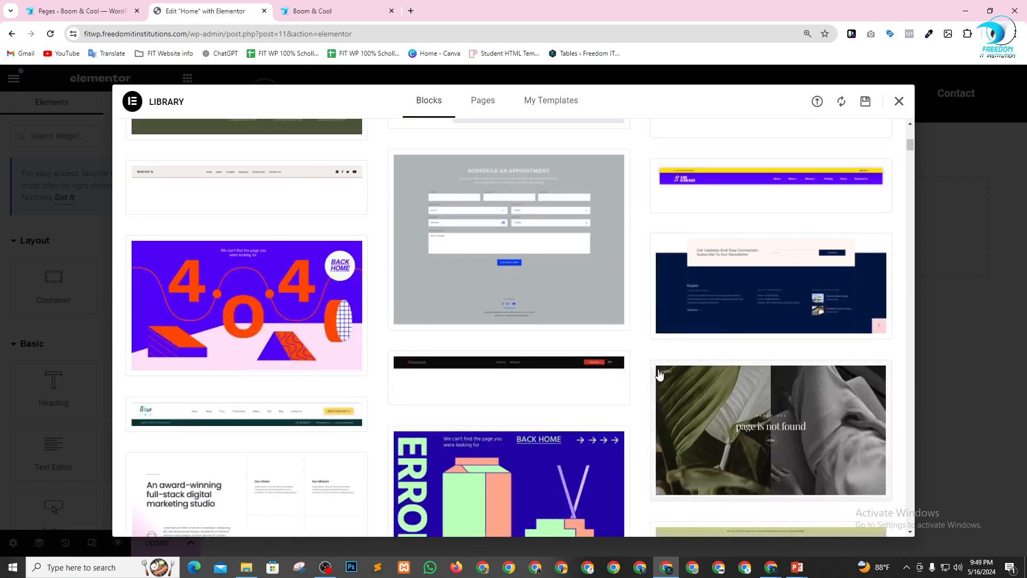
{"action": "mouse_move", "coordinate": [659, 374]}
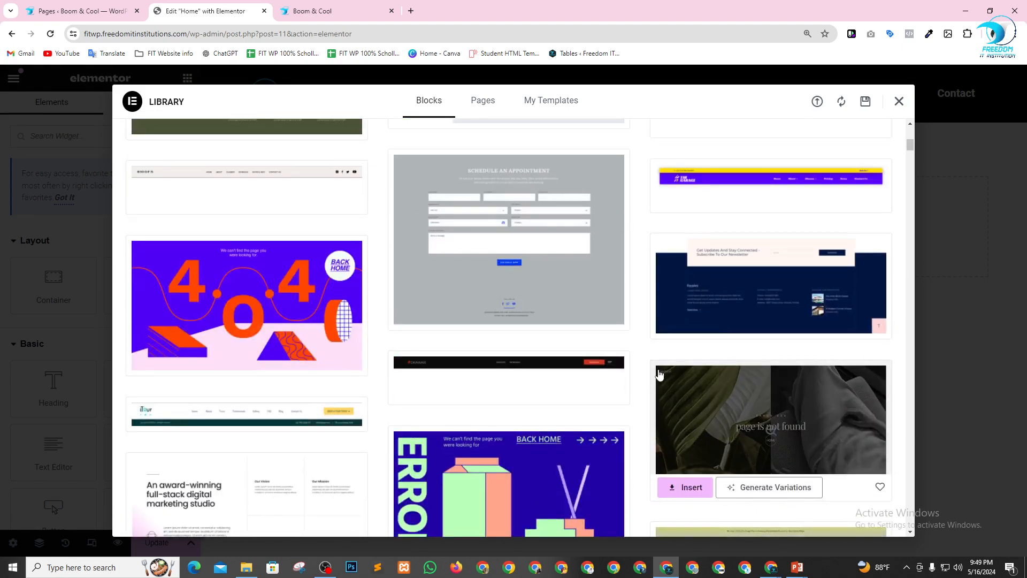
{"action": "scroll", "coordinate": [659, 374], "scroll_direction": "up", "scroll_amount": 5}
Search the library blocks for "hero" and look through the hero section designs.
{"action": "left_click", "coordinate": [800, 143]}
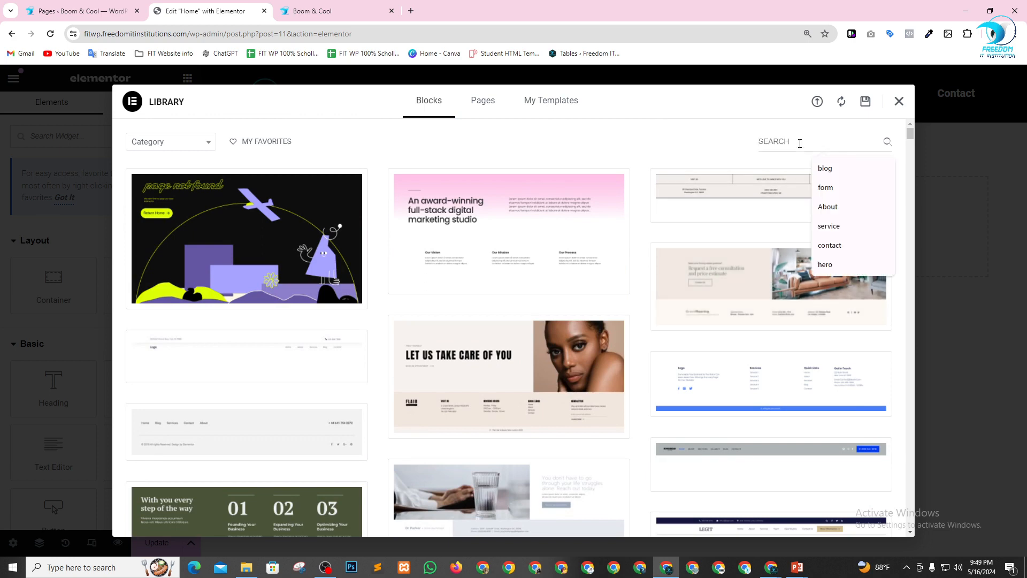
{"action": "left_click", "coordinate": [827, 265]}
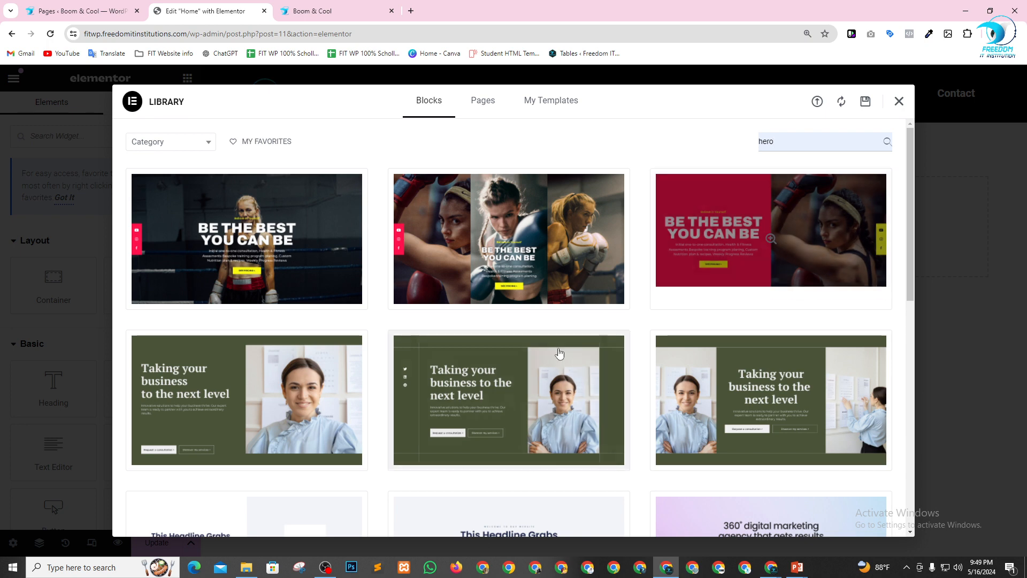
{"action": "scroll", "coordinate": [316, 273], "scroll_direction": "down", "scroll_amount": 2}
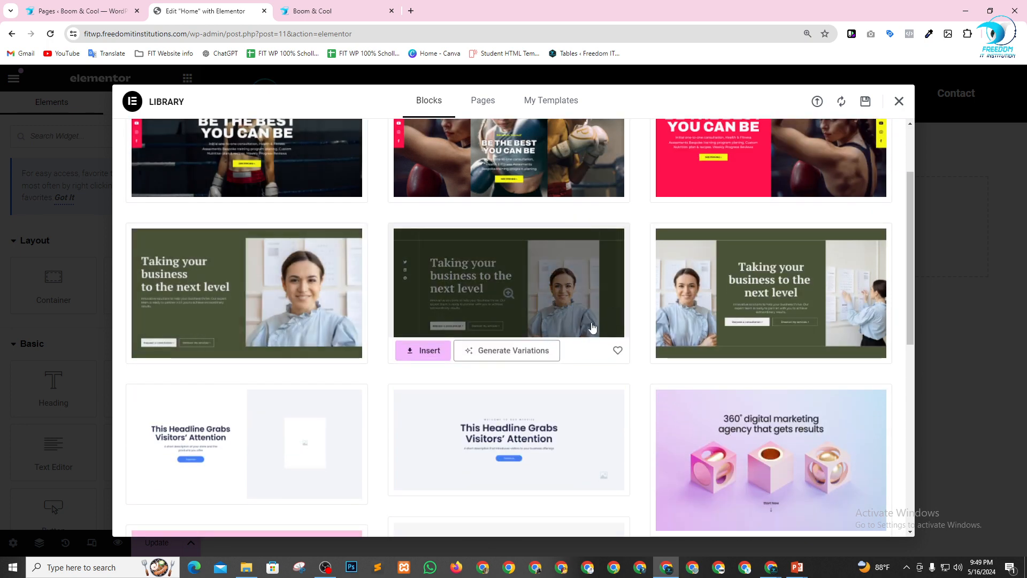
{"action": "scroll", "coordinate": [631, 280], "scroll_direction": "down", "scroll_amount": 2}
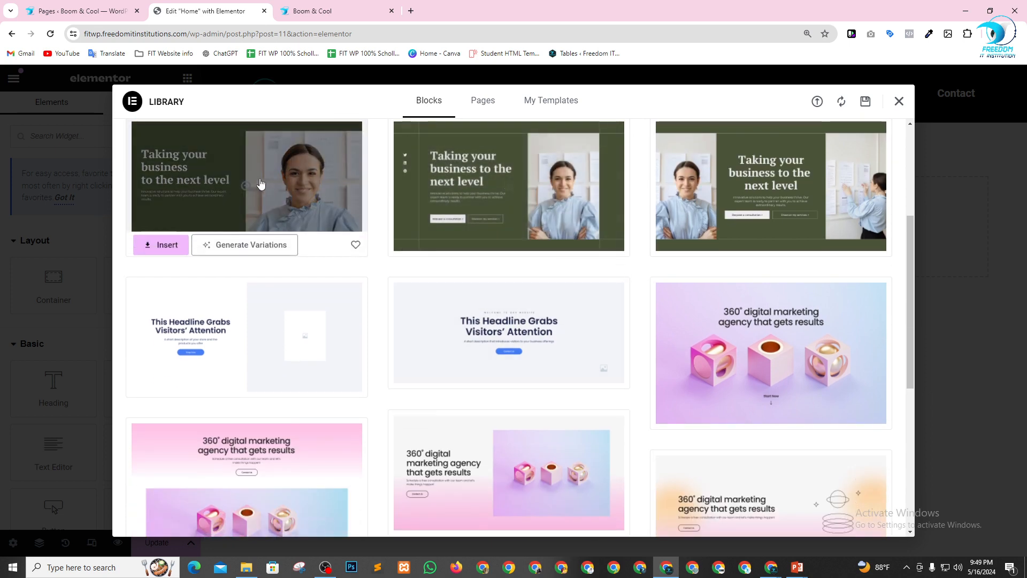
{"action": "scroll", "coordinate": [293, 193], "scroll_direction": "down", "scroll_amount": 1}
{"action": "scroll", "coordinate": [321, 217], "scroll_direction": "up", "scroll_amount": 2}
{"action": "scroll", "coordinate": [349, 237], "scroll_direction": "down", "scroll_amount": 6}
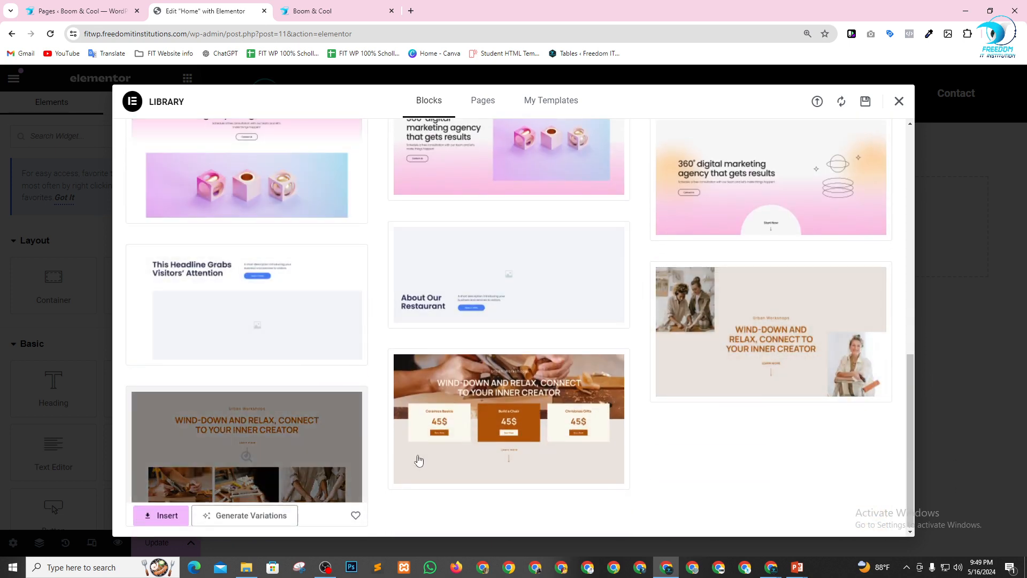
{"action": "scroll", "coordinate": [493, 428], "scroll_direction": "up", "scroll_amount": 12}
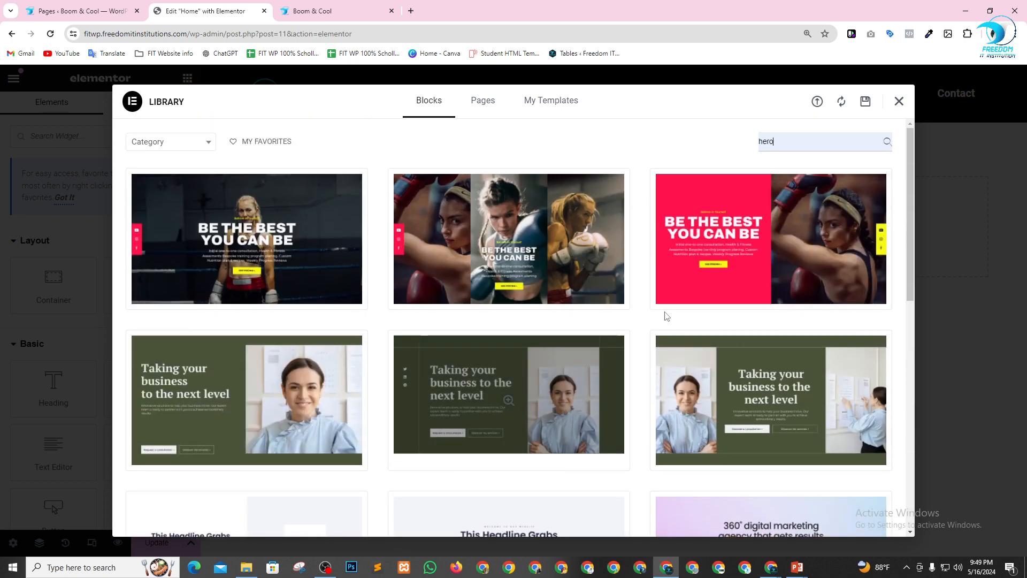
{"action": "mouse_move", "coordinate": [524, 336]}
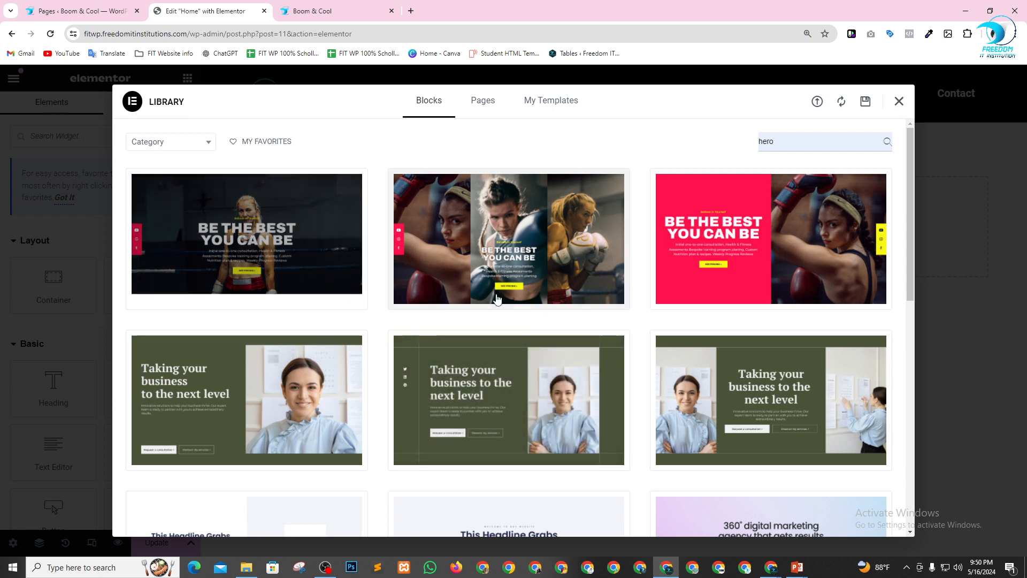
Try to insert the green "Taking your business to the next level" hero block with social icons into the Home page.
{"action": "scroll", "coordinate": [589, 321], "scroll_direction": "down", "scroll_amount": 3}
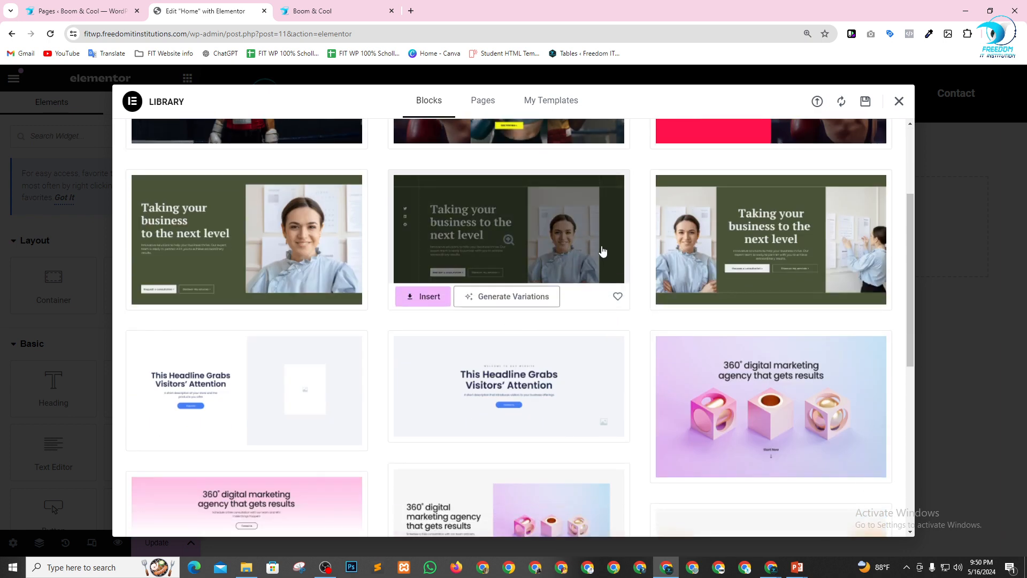
{"action": "left_click", "coordinate": [423, 297]}
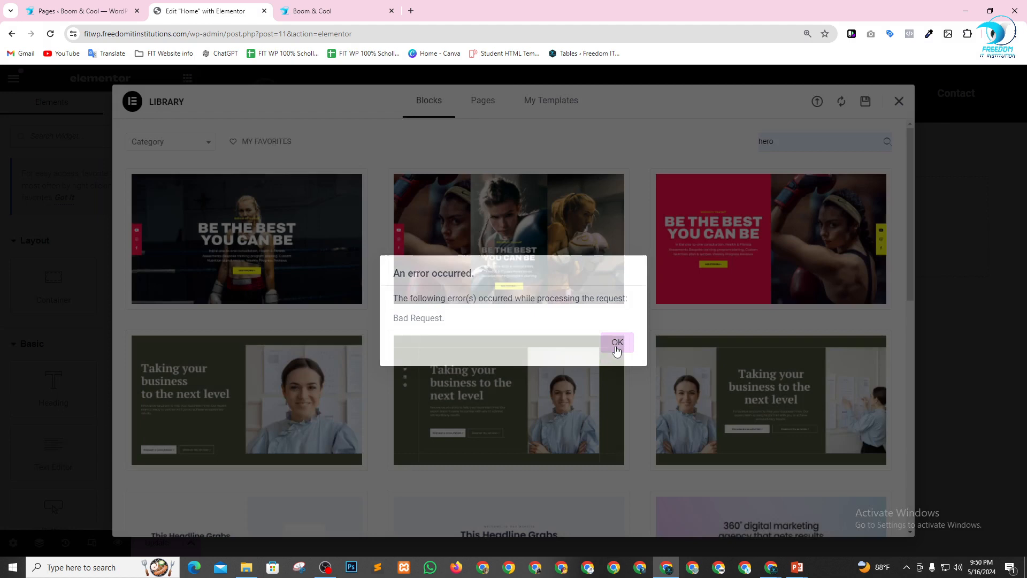
{"action": "left_click", "coordinate": [618, 343]}
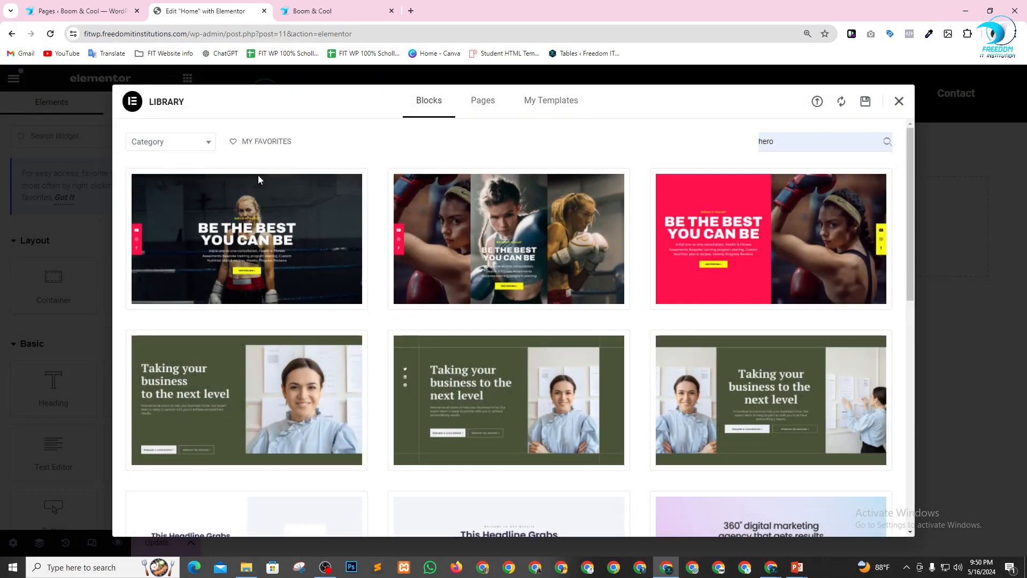
Review the remaining hero blocks once more and close the template library without inserting one.
{"action": "scroll", "coordinate": [674, 430], "scroll_direction": "down", "scroll_amount": 3}
{"action": "scroll", "coordinate": [675, 430], "scroll_direction": "down", "scroll_amount": 4}
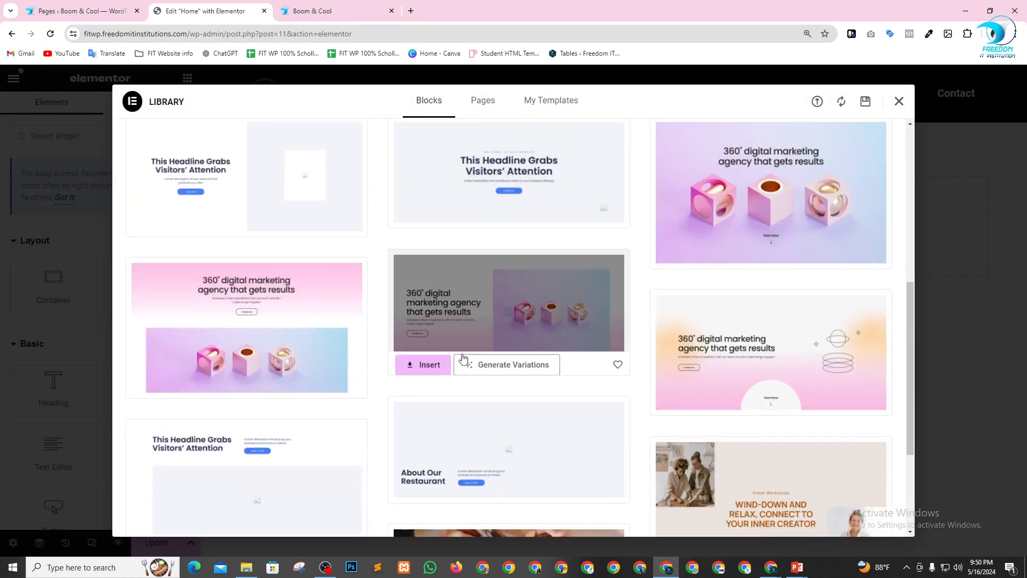
{"action": "scroll", "coordinate": [368, 342], "scroll_direction": "down", "scroll_amount": 3}
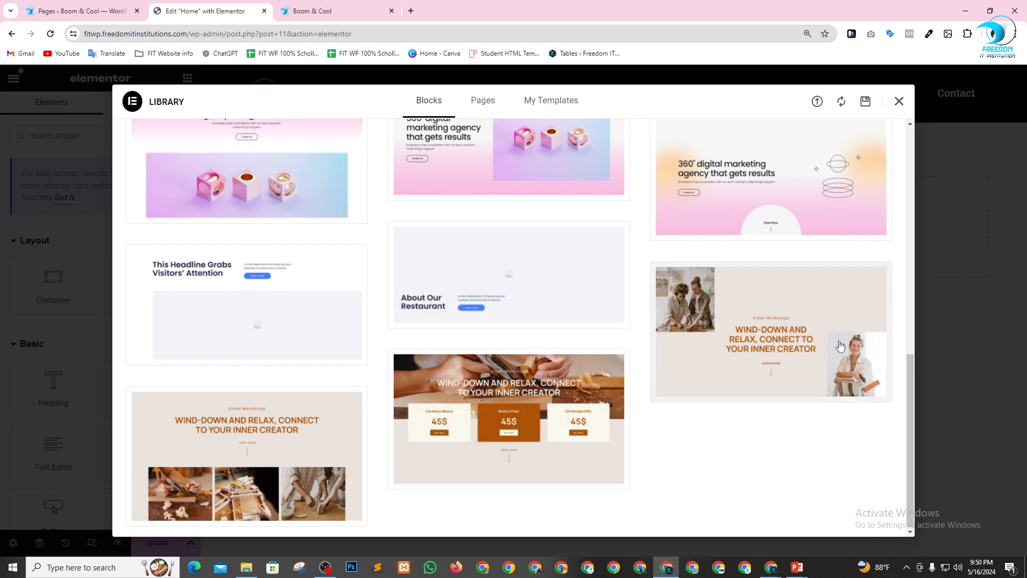
{"action": "scroll", "coordinate": [435, 163], "scroll_direction": "up", "scroll_amount": 8}
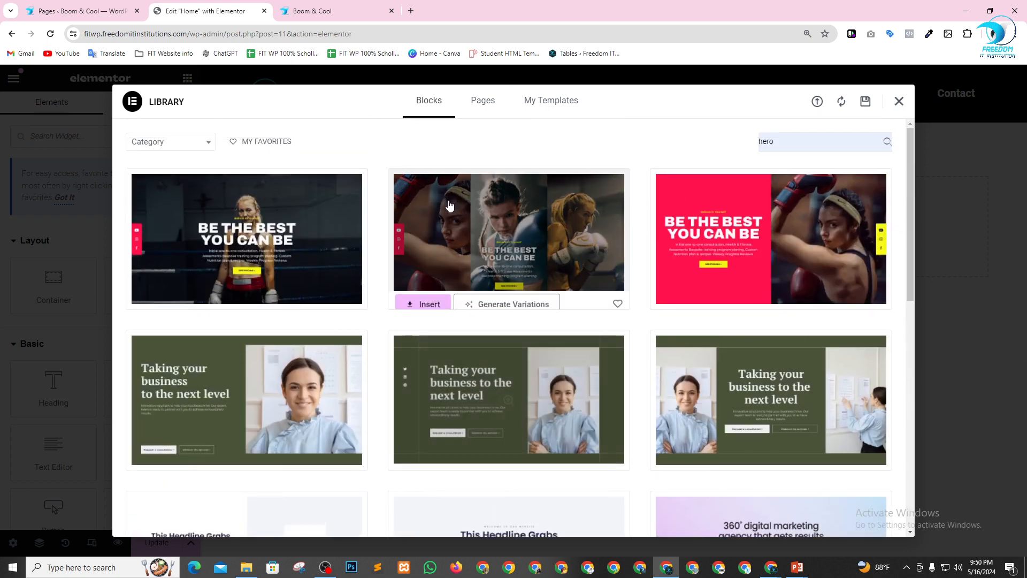
{"action": "left_click", "coordinate": [895, 103]}
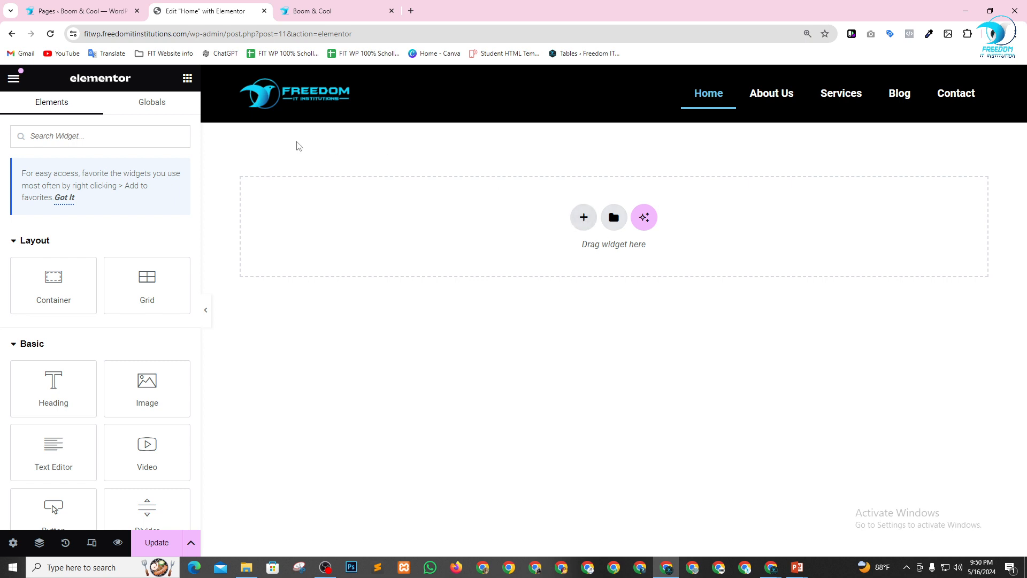
Add a single-column Flexbox container below the header and set its minimum height to 600 px.
{"action": "left_click", "coordinate": [583, 217]}
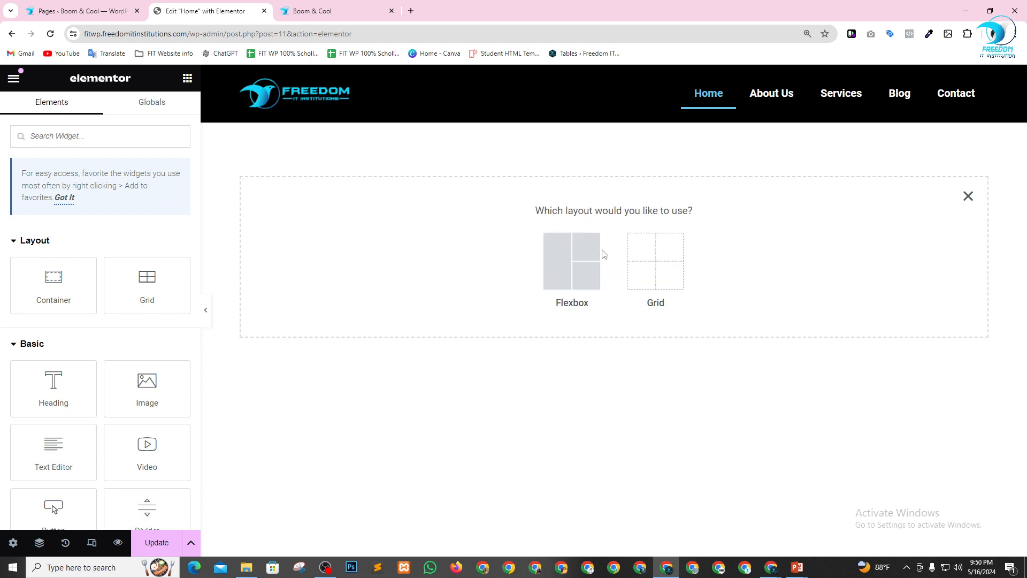
{"action": "left_click", "coordinate": [560, 265]}
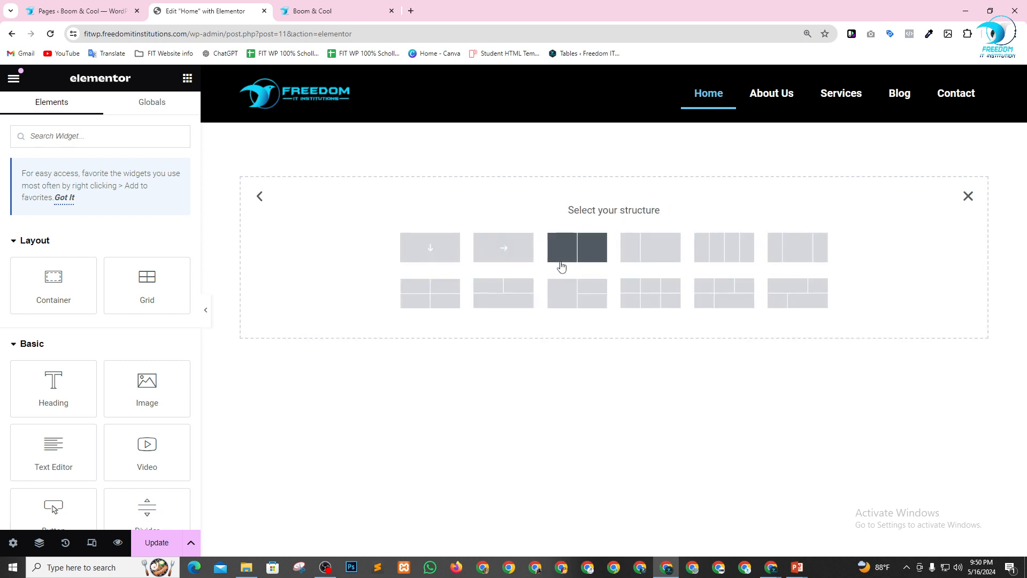
{"action": "left_click", "coordinate": [436, 253]}
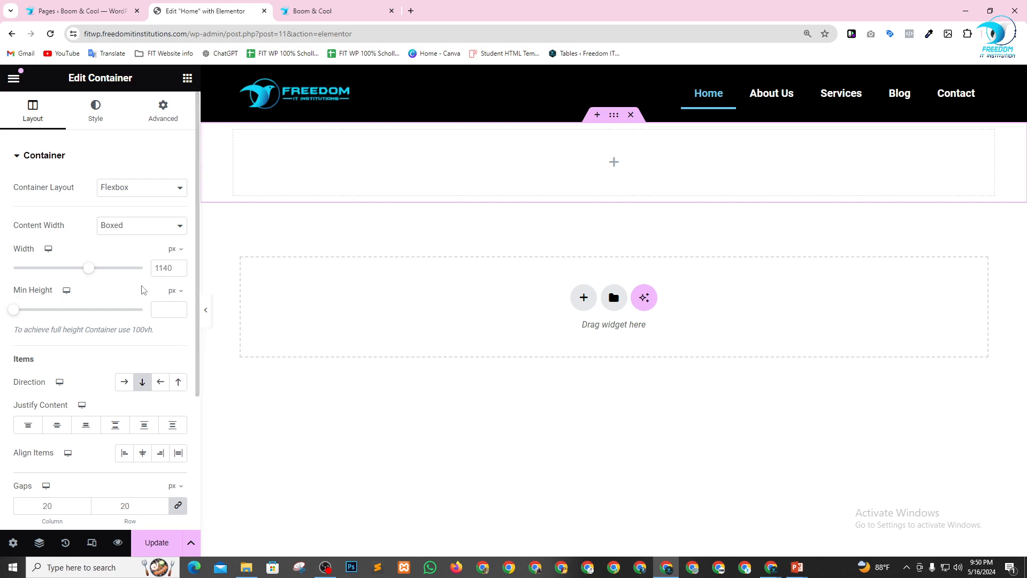
{"action": "left_click", "coordinate": [78, 118]}
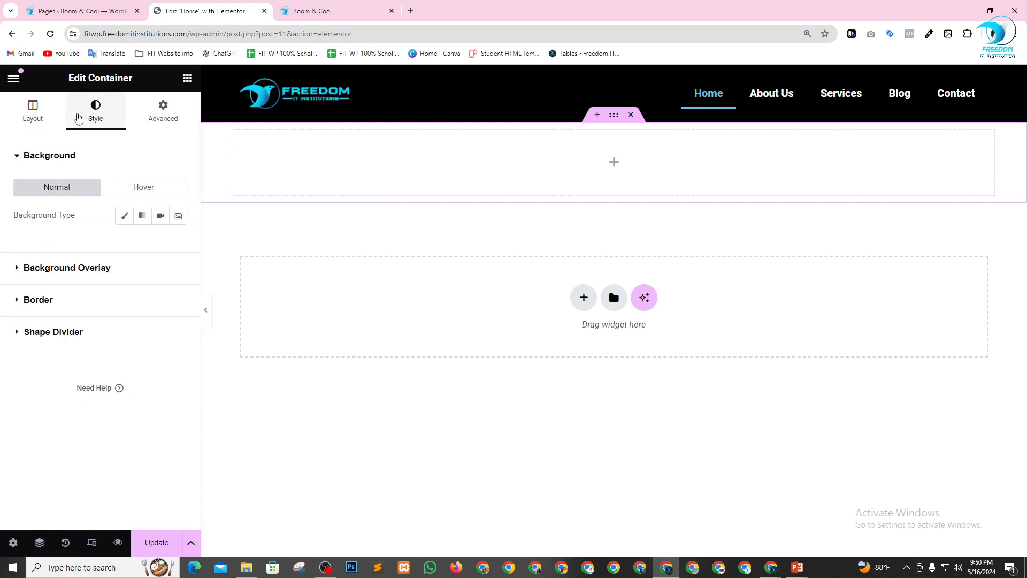
{"action": "left_click", "coordinate": [33, 112]}
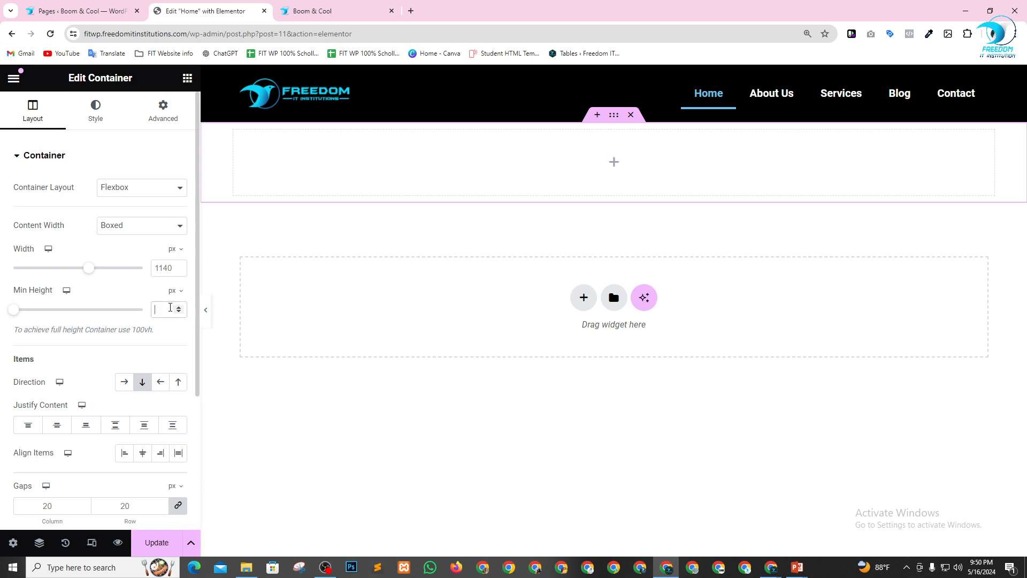
{"action": "type", "text": "600"}
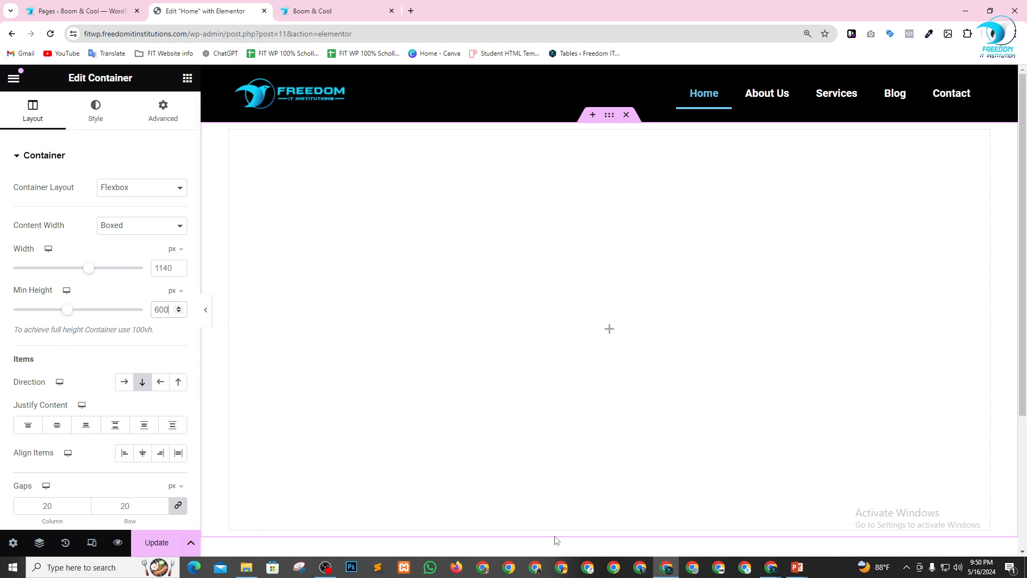
Give the new container a Classic background and start uploading an image file for it.
{"action": "left_click", "coordinate": [97, 113]}
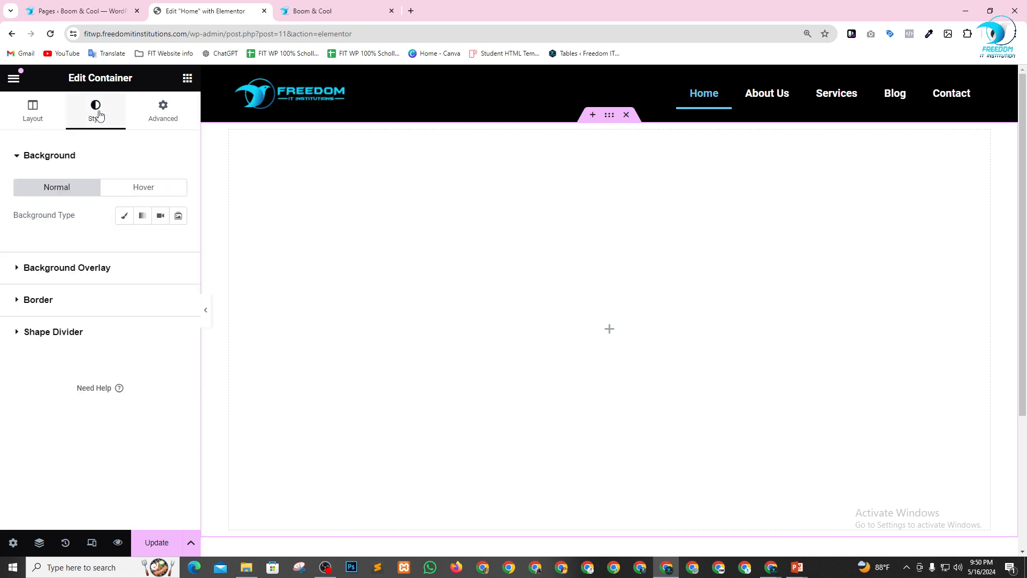
{"action": "left_click", "coordinate": [125, 218]}
{"action": "left_click", "coordinate": [88, 296]}
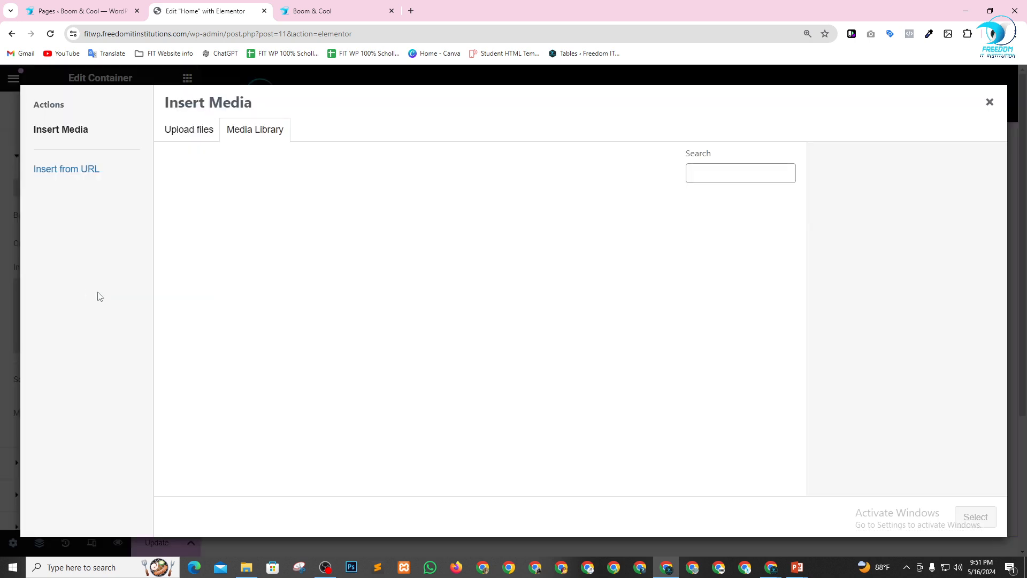
{"action": "left_click", "coordinate": [188, 134]}
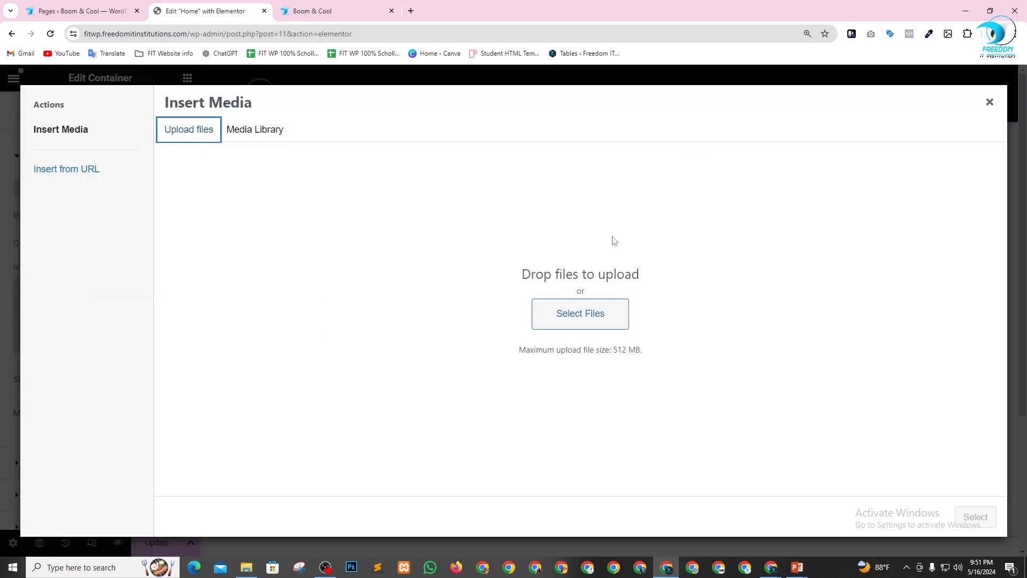
{"action": "left_click", "coordinate": [581, 314]}
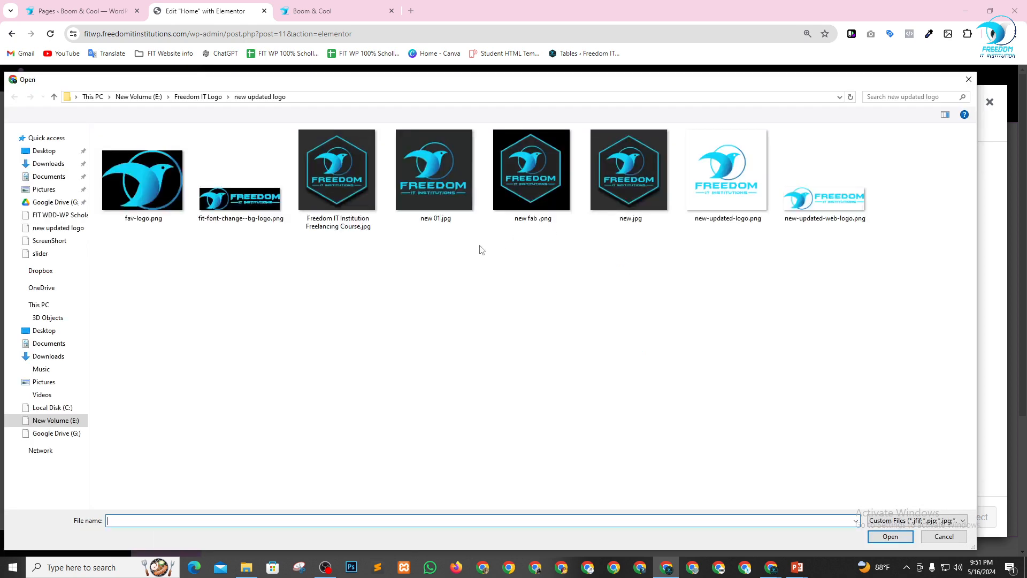
Browse the Downloads folder for a hero image and open the beekeeping image folder 042c89e8-f934-4afc-b6af-be310a17730b.
{"action": "left_click", "coordinate": [47, 164]}
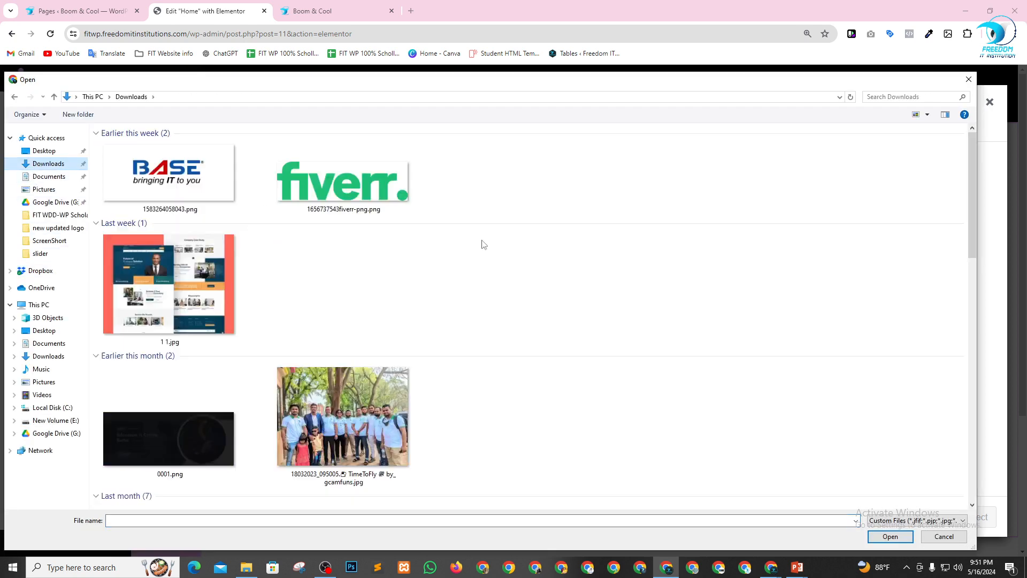
{"action": "scroll", "coordinate": [475, 256], "scroll_direction": "down", "scroll_amount": 10}
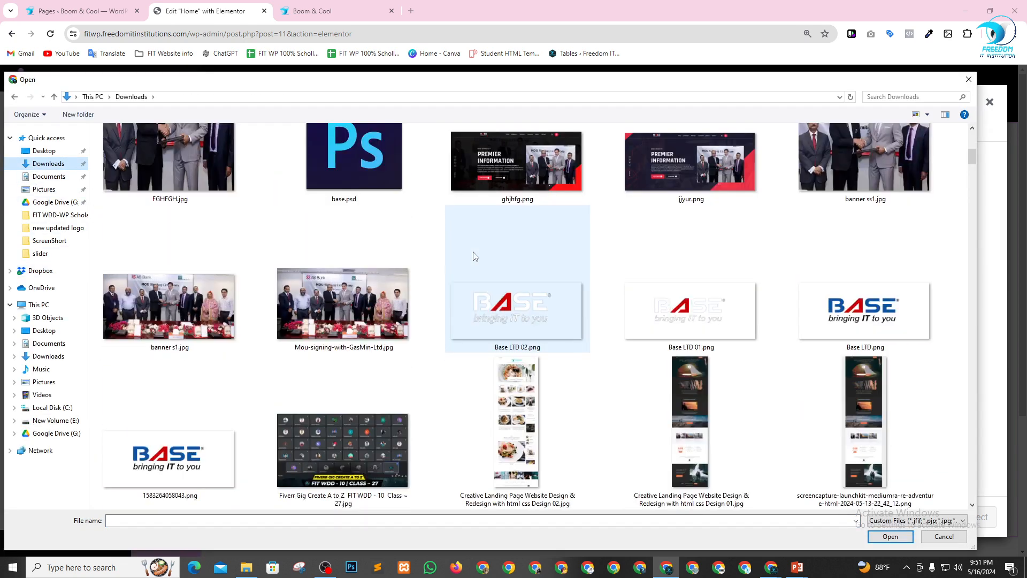
{"action": "scroll", "coordinate": [420, 382], "scroll_direction": "down", "scroll_amount": 5}
{"action": "scroll", "coordinate": [420, 381], "scroll_direction": "down", "scroll_amount": 15}
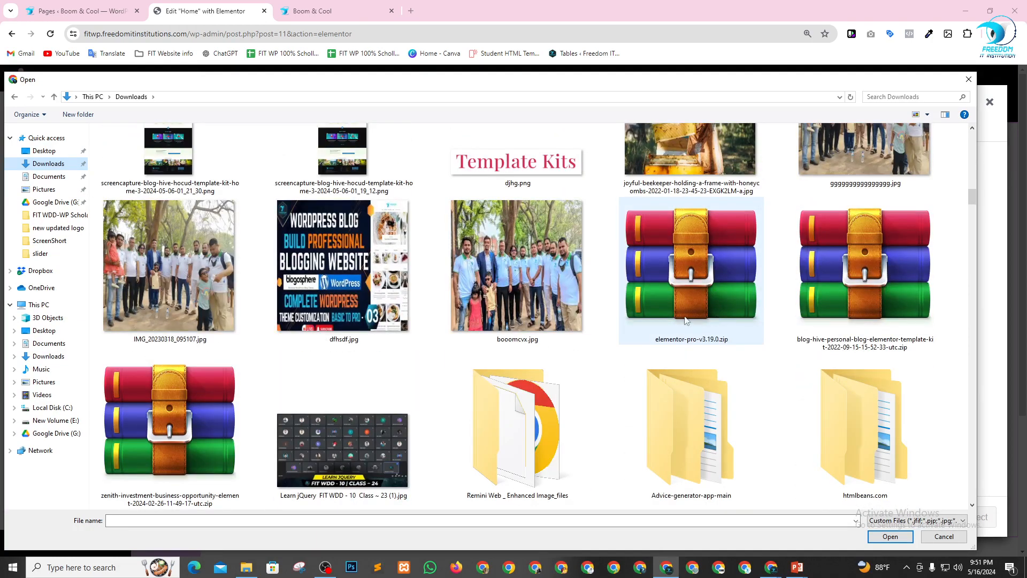
{"action": "scroll", "coordinate": [616, 321], "scroll_direction": "down", "scroll_amount": 10}
{"action": "scroll", "coordinate": [615, 321], "scroll_direction": "down", "scroll_amount": 5}
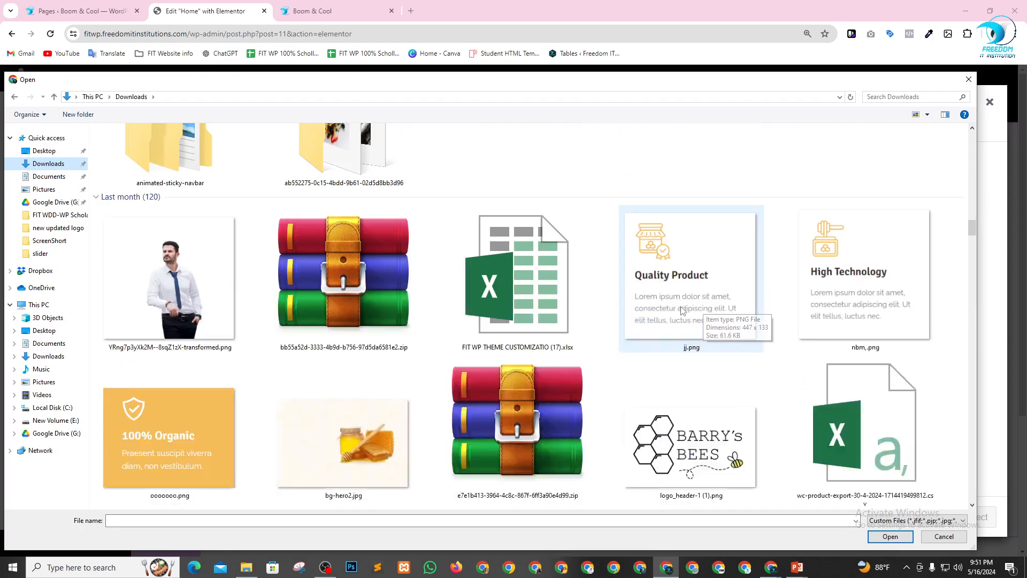
{"action": "scroll", "coordinate": [683, 321], "scroll_direction": "down", "scroll_amount": 5}
{"action": "scroll", "coordinate": [647, 315], "scroll_direction": "down", "scroll_amount": 10}
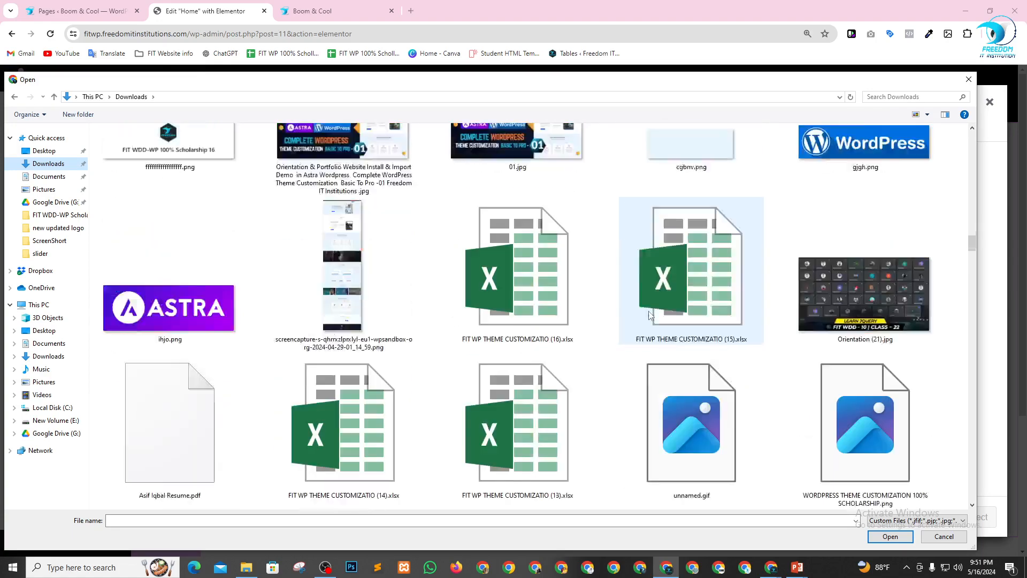
{"action": "scroll", "coordinate": [672, 310], "scroll_direction": "down", "scroll_amount": 3}
{"action": "scroll", "coordinate": [598, 316], "scroll_direction": "down", "scroll_amount": 12}
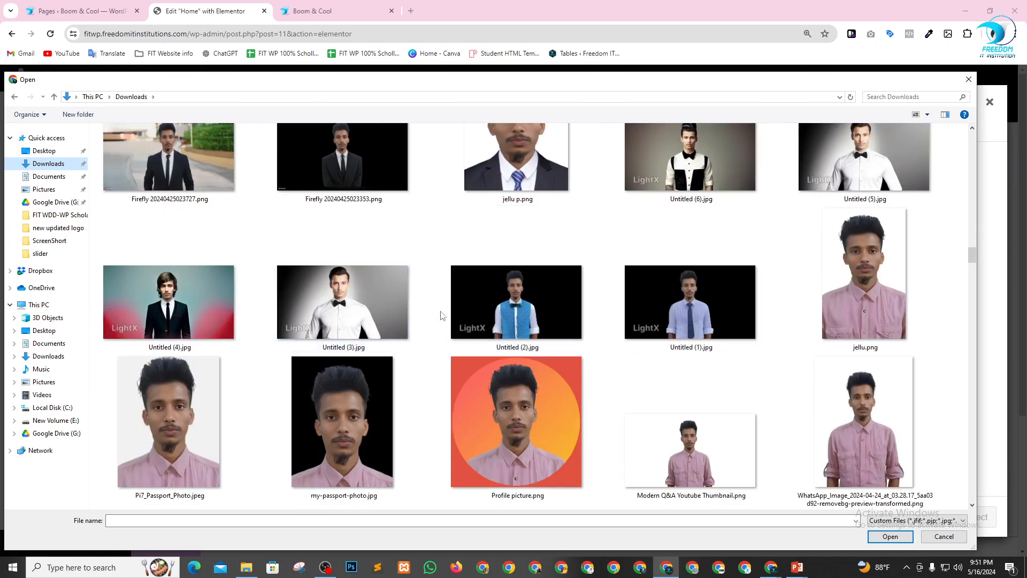
{"action": "scroll", "coordinate": [726, 336], "scroll_direction": "down", "scroll_amount": 12}
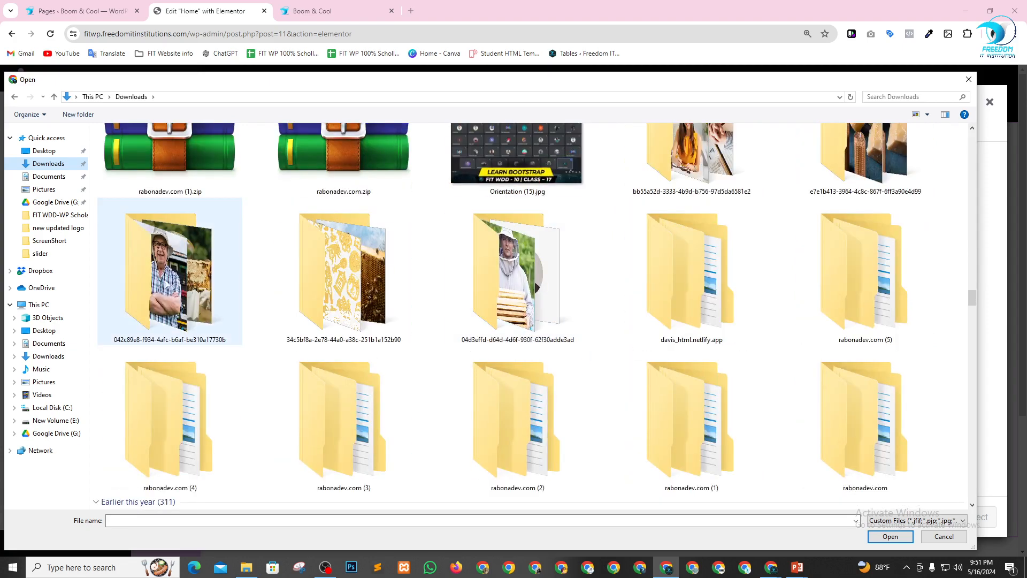
{"action": "double_click", "coordinate": [147, 297]}
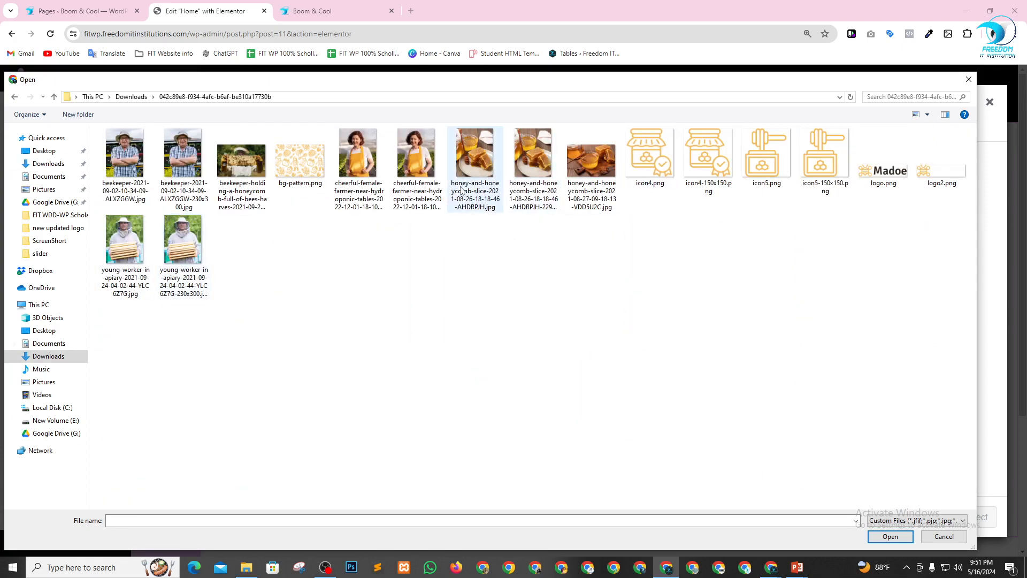
{"action": "left_click", "coordinate": [249, 170]}
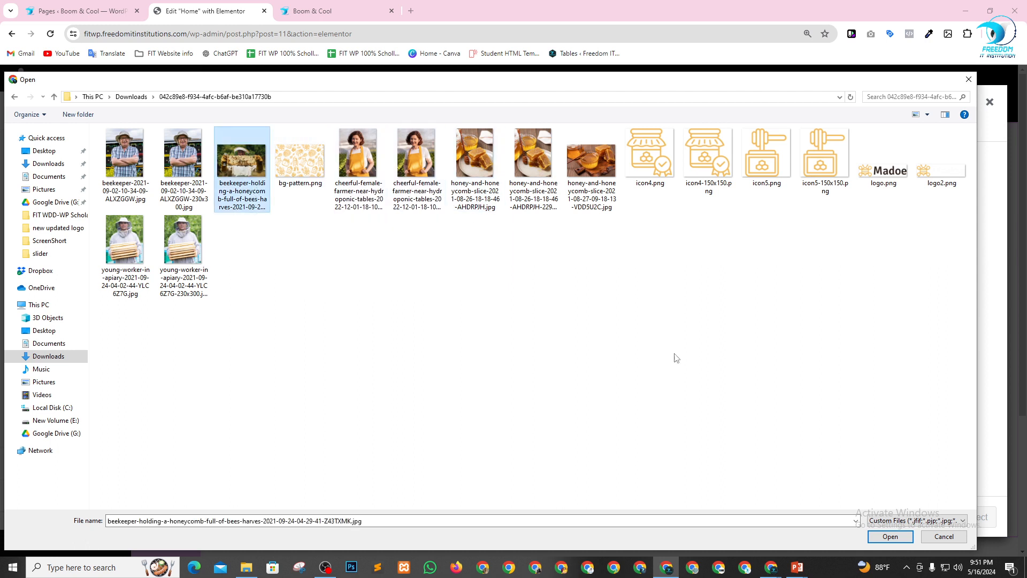
{"action": "left_click", "coordinate": [892, 536]}
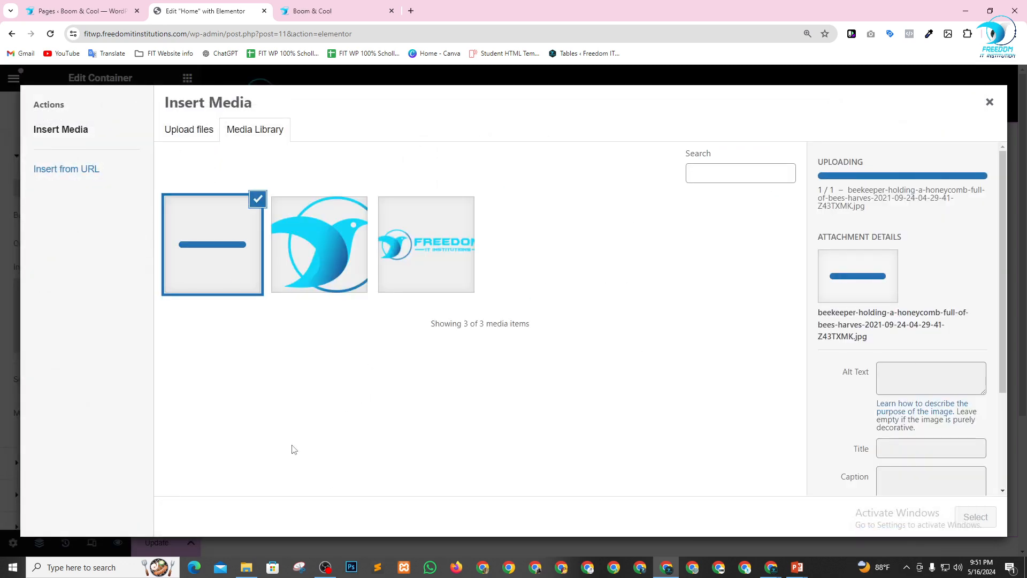
{"action": "left_click", "coordinate": [975, 518]}
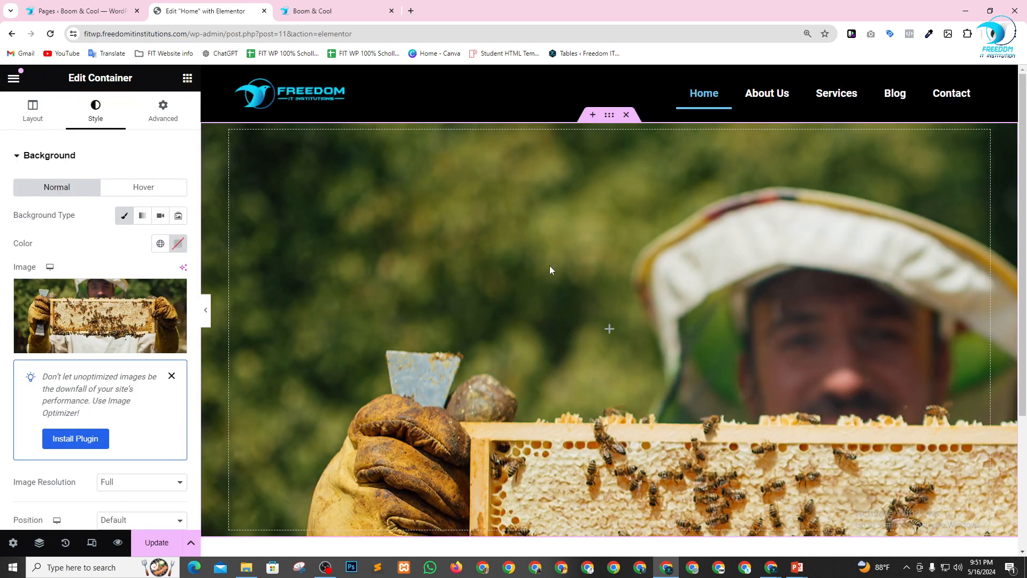
Set the position of the container's background image to Center Center.
{"action": "scroll", "coordinate": [597, 287], "scroll_direction": "down", "scroll_amount": 4}
{"action": "scroll", "coordinate": [652, 275], "scroll_direction": "up", "scroll_amount": 2}
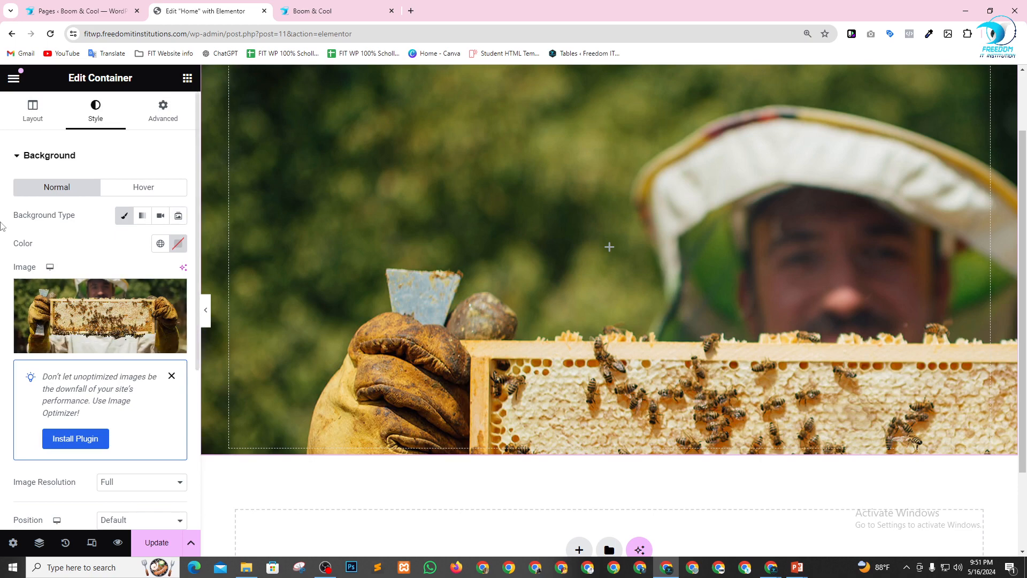
{"action": "scroll", "coordinate": [161, 352], "scroll_direction": "down", "scroll_amount": 5}
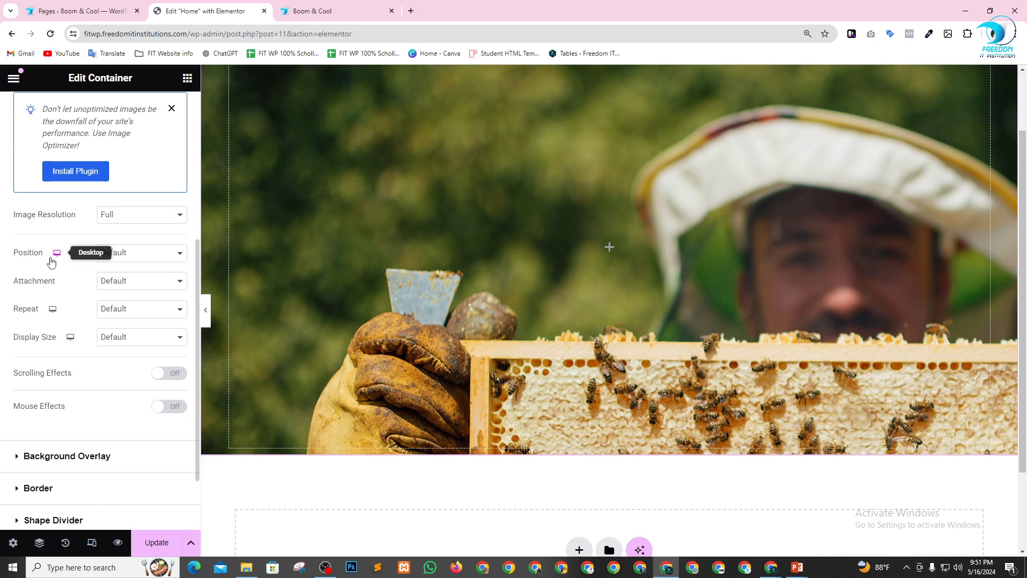
{"action": "left_click", "coordinate": [118, 256]}
{"action": "left_click", "coordinate": [125, 277]}
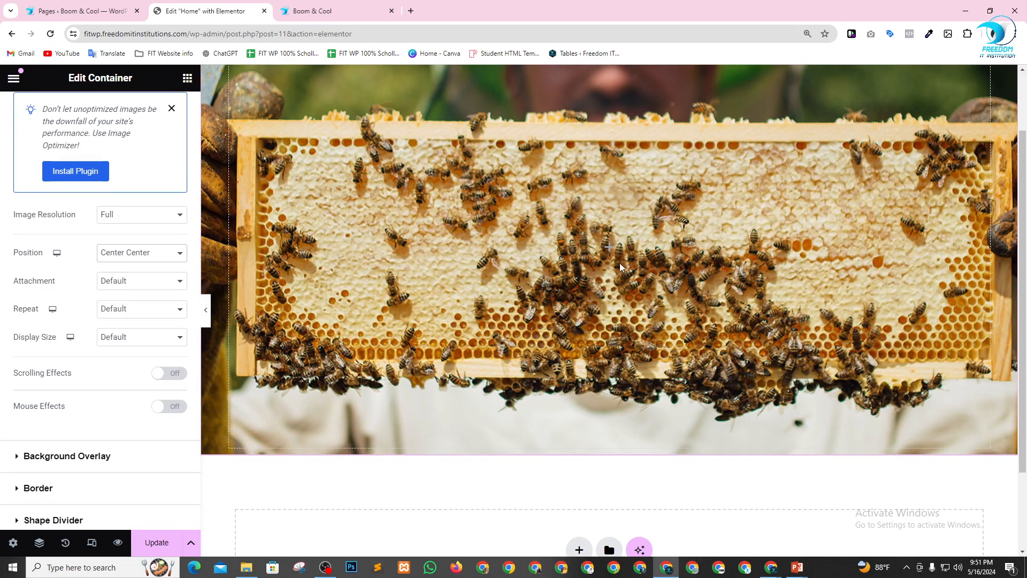
Keep the background image's attachment at Default, and set its repeat to No-repeat and its display size to Cover.
{"action": "left_click", "coordinate": [121, 283]}
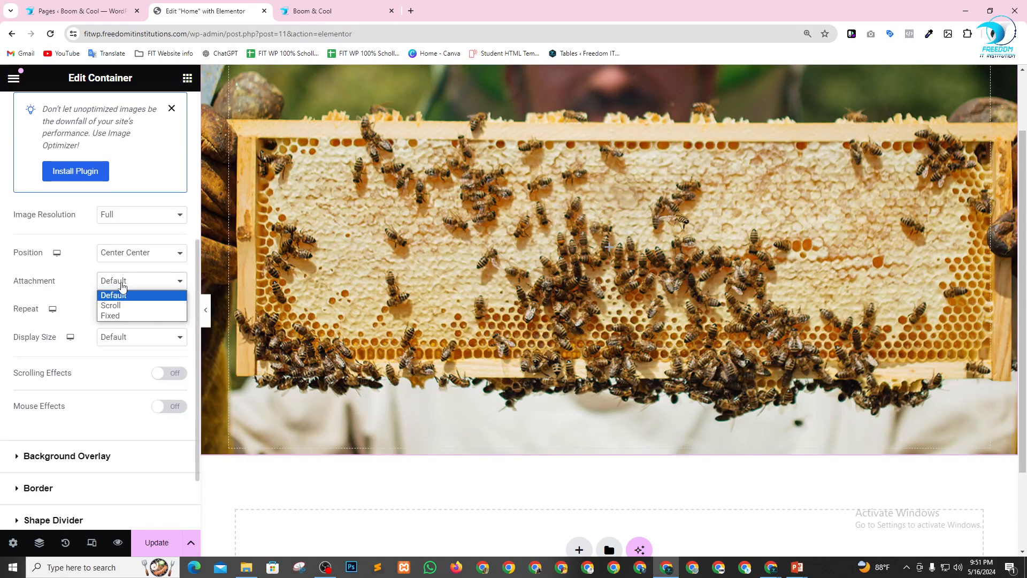
{"action": "left_click", "coordinate": [123, 295]}
{"action": "left_click", "coordinate": [131, 312]}
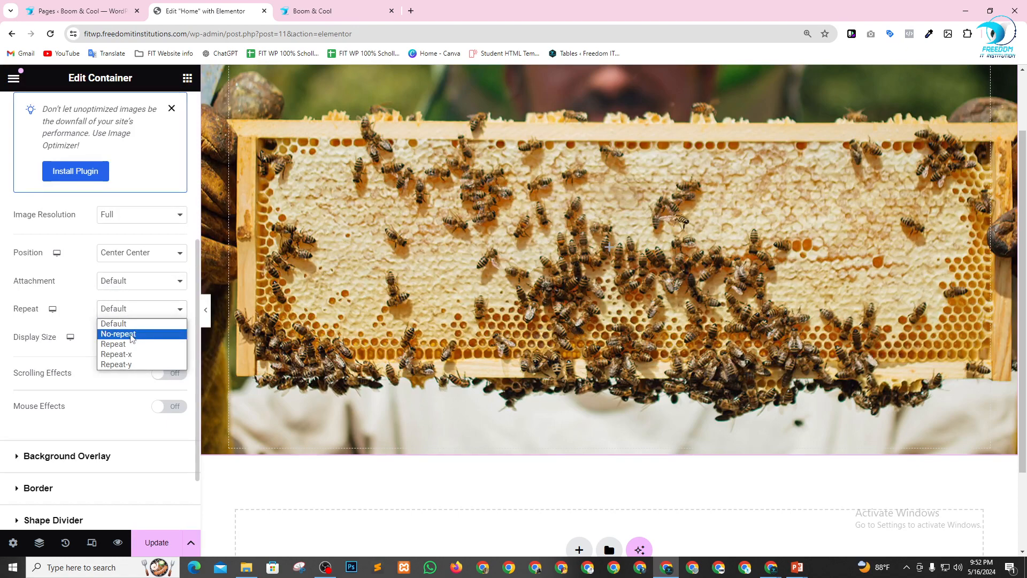
{"action": "left_click", "coordinate": [130, 333]}
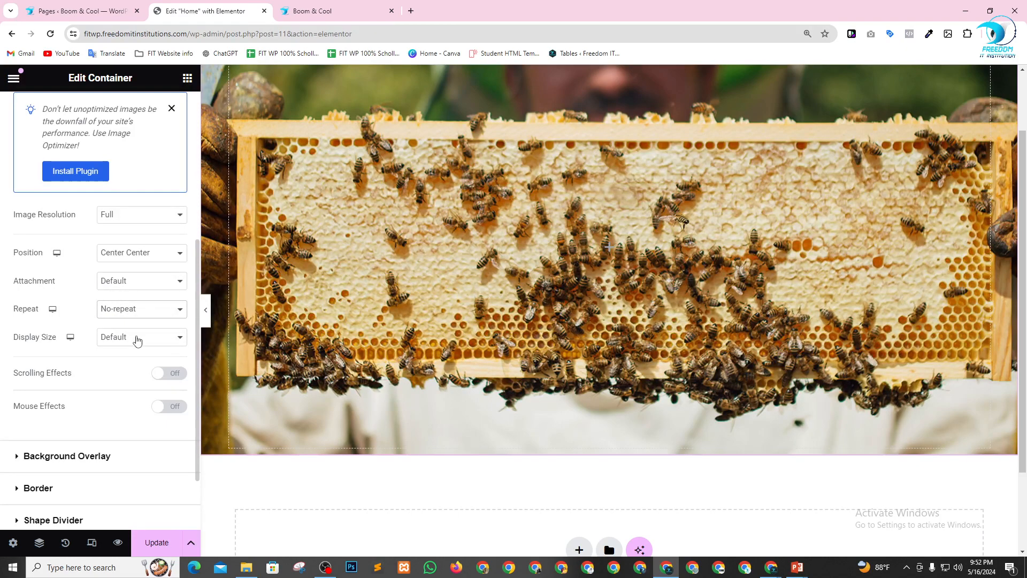
{"action": "left_click", "coordinate": [137, 341]}
{"action": "left_click", "coordinate": [129, 371]}
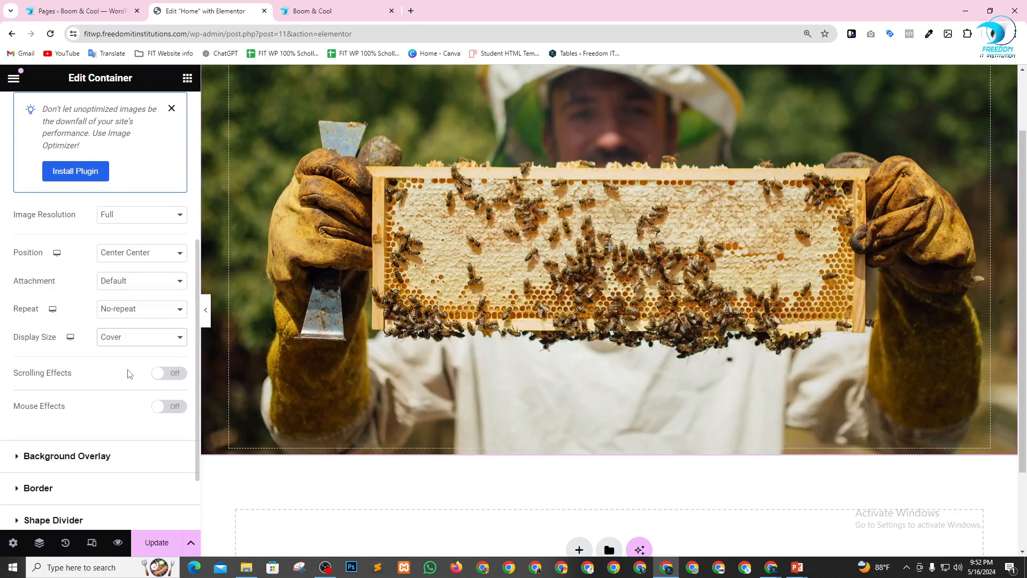
{"action": "scroll", "coordinate": [674, 330], "scroll_direction": "up", "scroll_amount": 2}
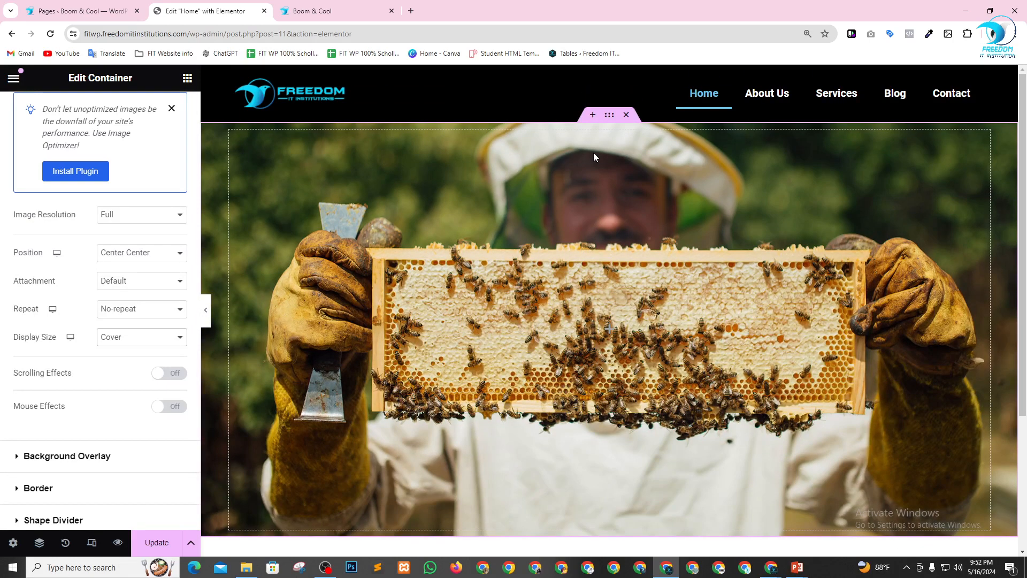
{"action": "scroll", "coordinate": [586, 203], "scroll_direction": "down", "scroll_amount": 4}
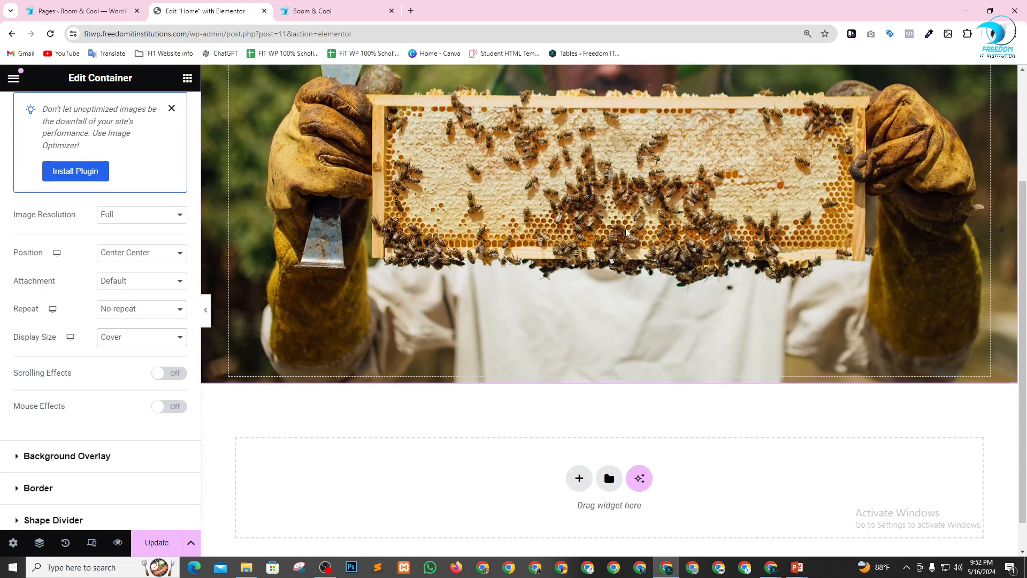
{"action": "scroll", "coordinate": [418, 205], "scroll_direction": "up", "scroll_amount": 4}
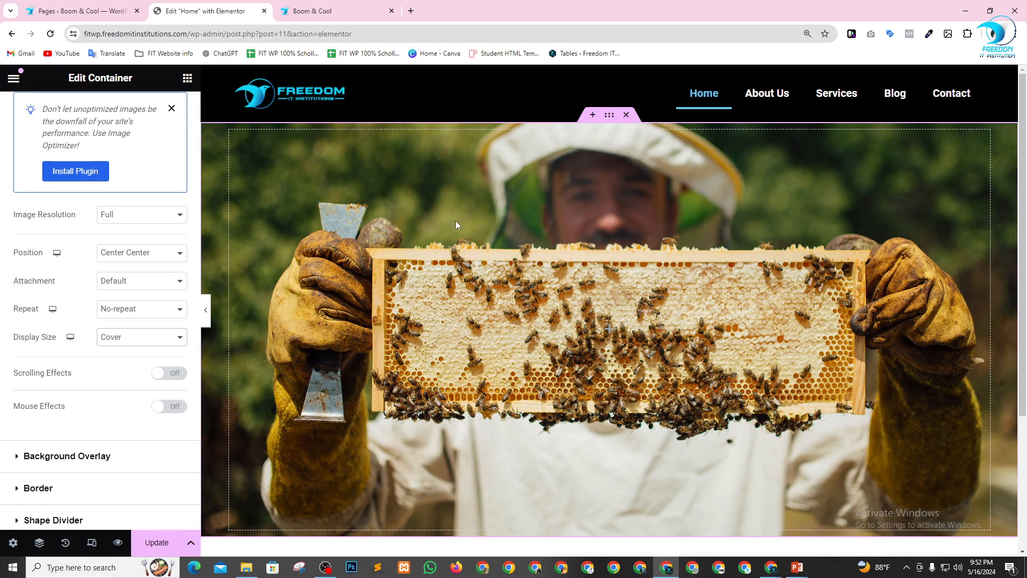
Add a Classic background overlay to the hero container in black, #000000.
{"action": "scroll", "coordinate": [109, 450], "scroll_direction": "down", "scroll_amount": 2}
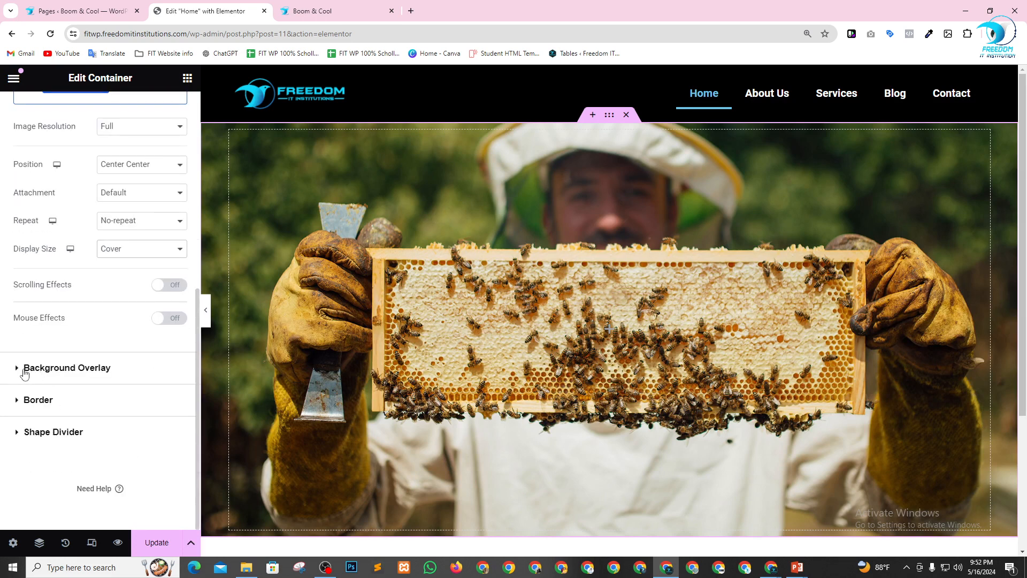
{"action": "left_click", "coordinate": [61, 368]}
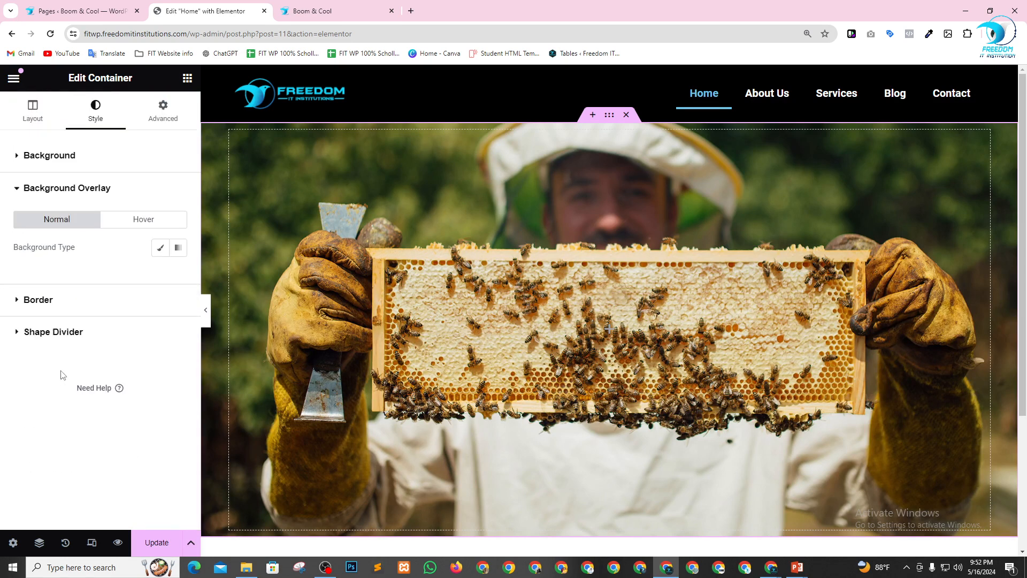
{"action": "left_click", "coordinate": [160, 247]}
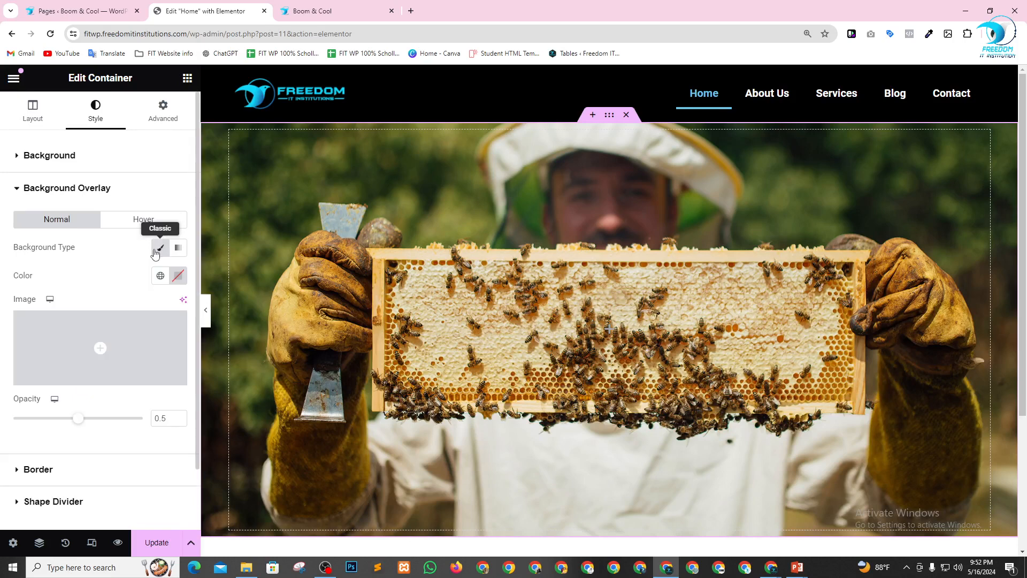
{"action": "left_click", "coordinate": [177, 276]}
{"action": "left_click_drag", "start_coordinate": [165, 379], "coordinate": [85, 436]}
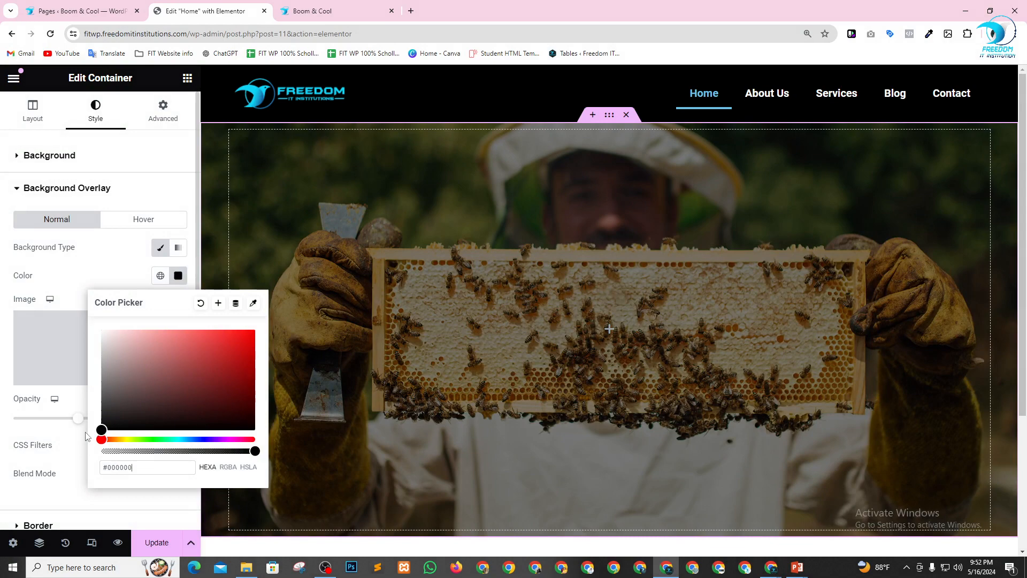
{"action": "left_click", "coordinate": [37, 444]}
Set the background overlay's opacity to 0.7 and check the darkened hero image on the page.
{"action": "scroll", "coordinate": [180, 327], "scroll_direction": "down", "scroll_amount": 2}
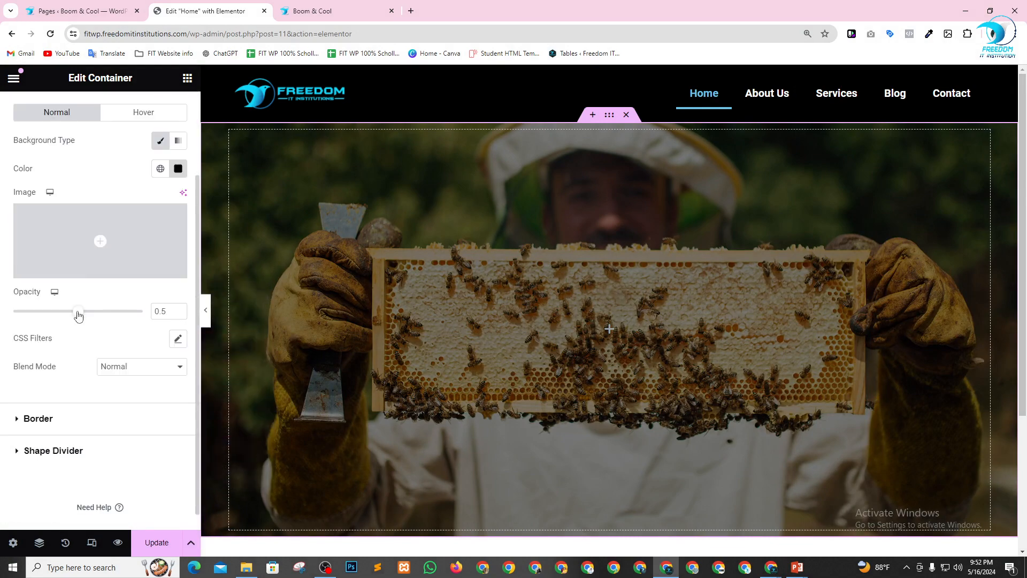
{"action": "left_click_drag", "start_coordinate": [78, 315], "coordinate": [107, 316]}
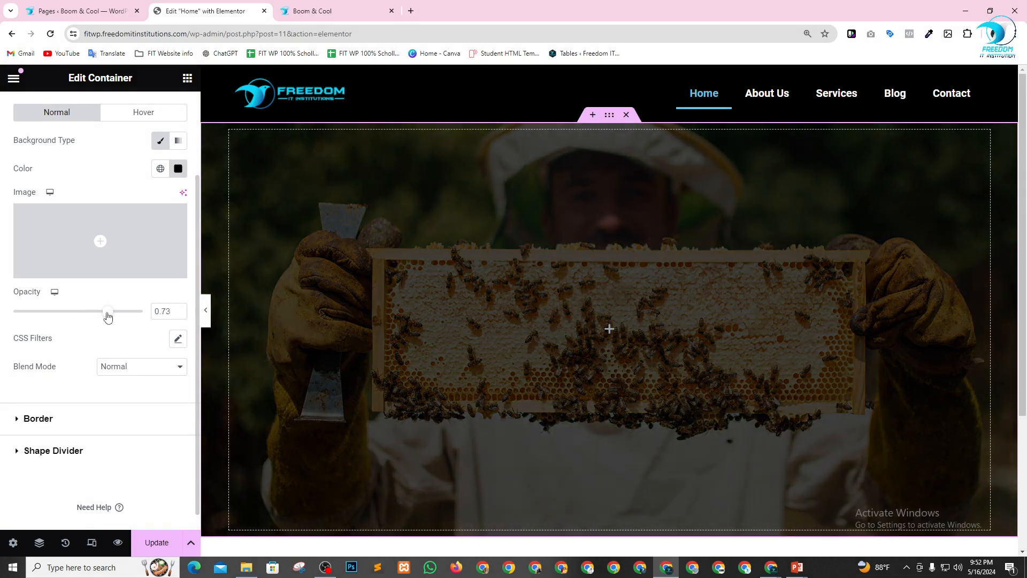
{"action": "scroll", "coordinate": [718, 259], "scroll_direction": "down", "scroll_amount": 4}
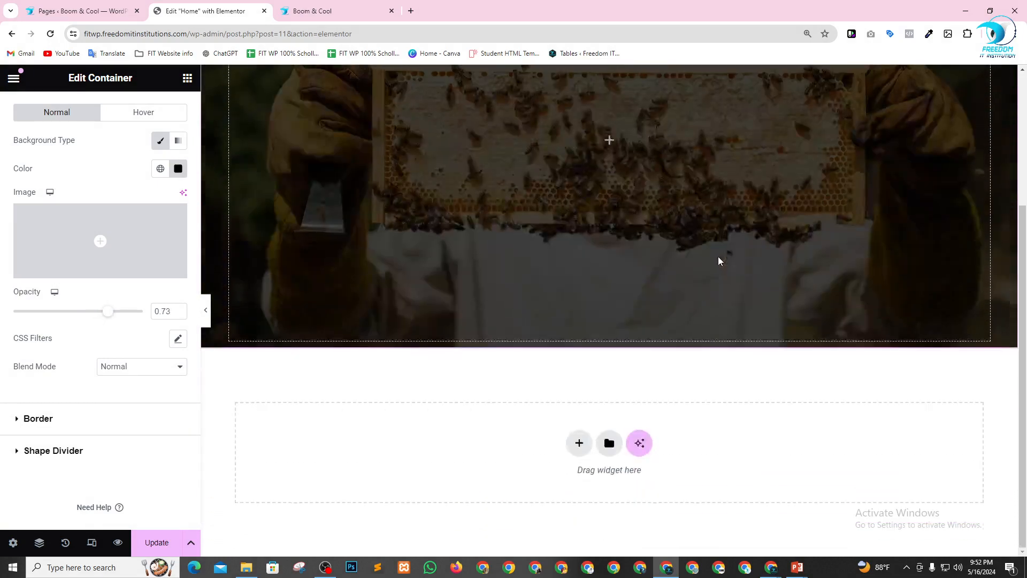
{"action": "scroll", "coordinate": [313, 241], "scroll_direction": "up", "scroll_amount": 4}
{"action": "mouse_move", "coordinate": [111, 318]}
{"action": "left_mouse_down"}
{"action": "mouse_move", "coordinate": [3, 314]}
{"action": "mouse_move", "coordinate": [116, 321]}
{"action": "mouse_move", "coordinate": [105, 317]}
{"action": "left_mouse_up"}
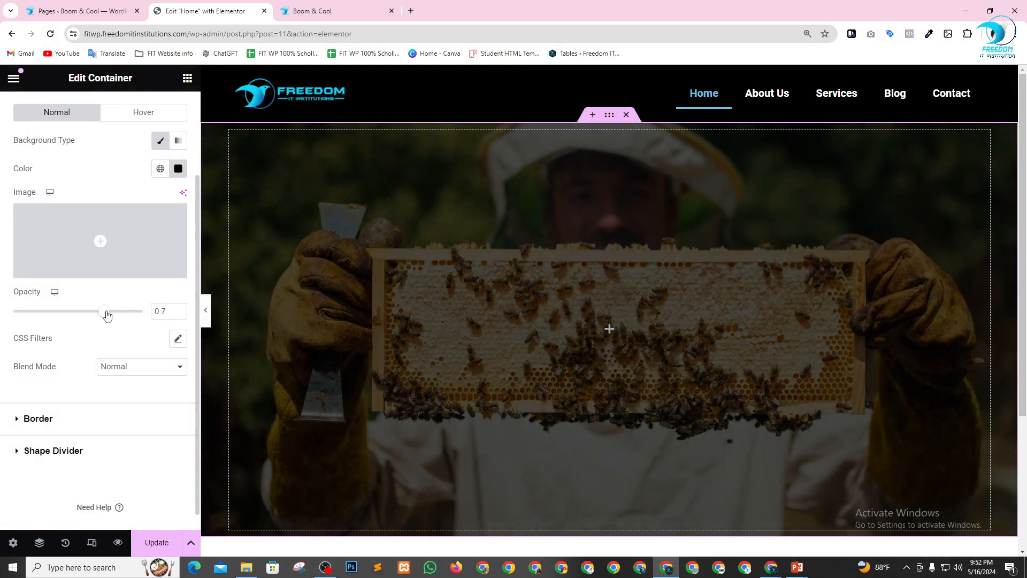
{"action": "scroll", "coordinate": [627, 254], "scroll_direction": "down", "scroll_amount": 3}
{"action": "scroll", "coordinate": [612, 256], "scroll_direction": "up", "scroll_amount": 3}
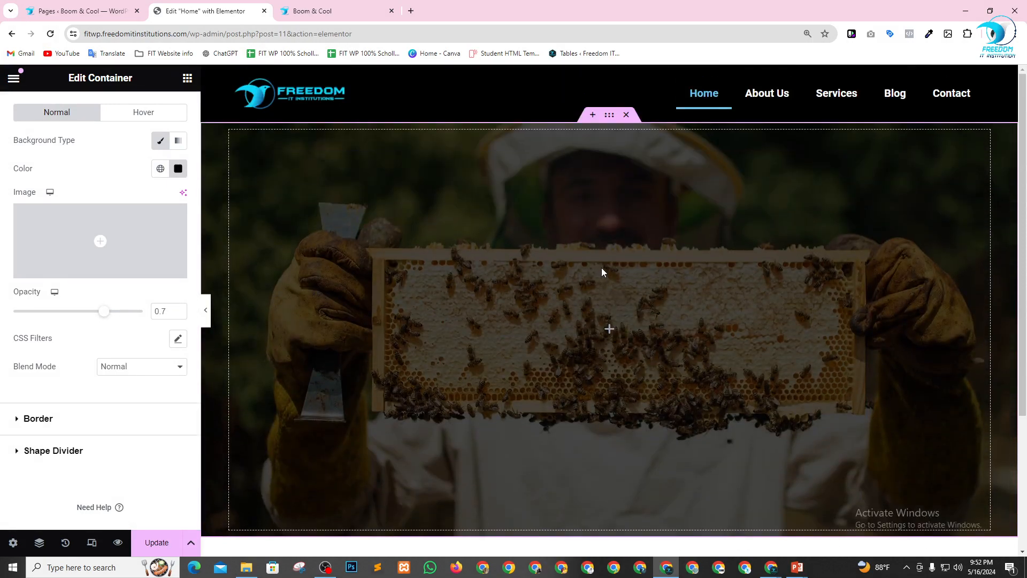
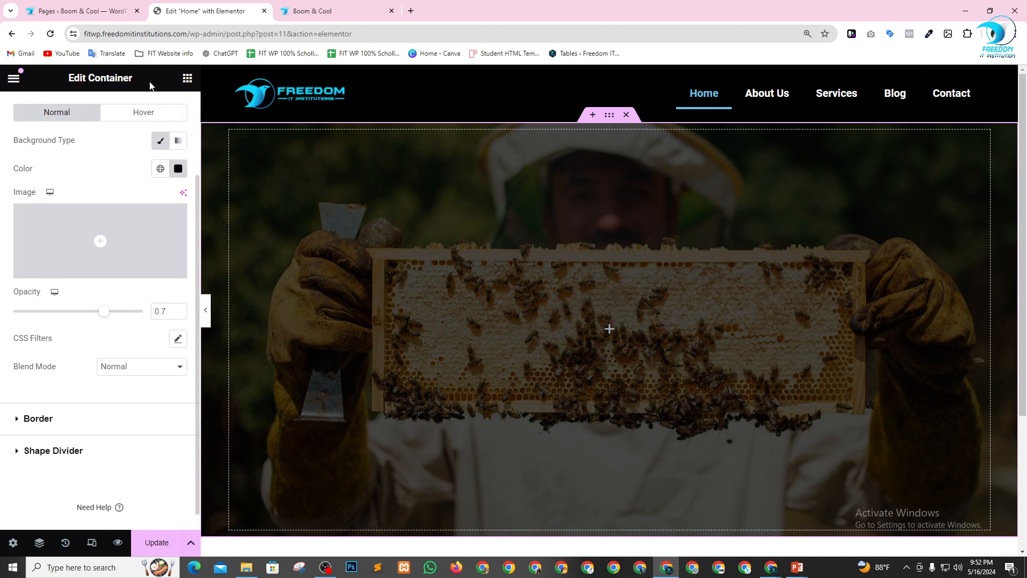
Add a Heading widget to the hero container and set its HTML tag to H1.
{"action": "scroll", "coordinate": [103, 236], "scroll_direction": "up", "scroll_amount": 2}
{"action": "left_click", "coordinate": [187, 78]}
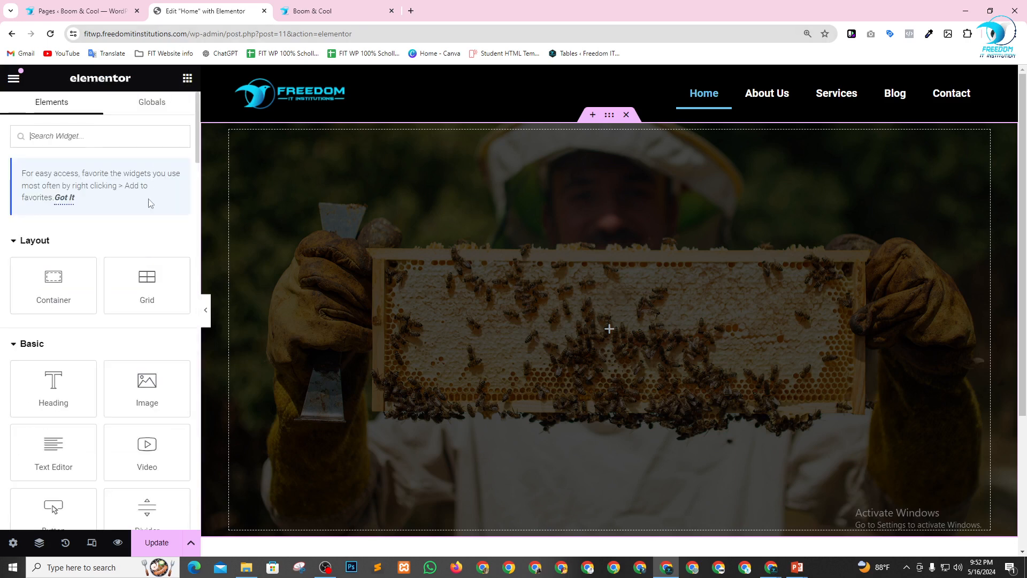
{"action": "scroll", "coordinate": [127, 340], "scroll_direction": "down", "scroll_amount": 3}
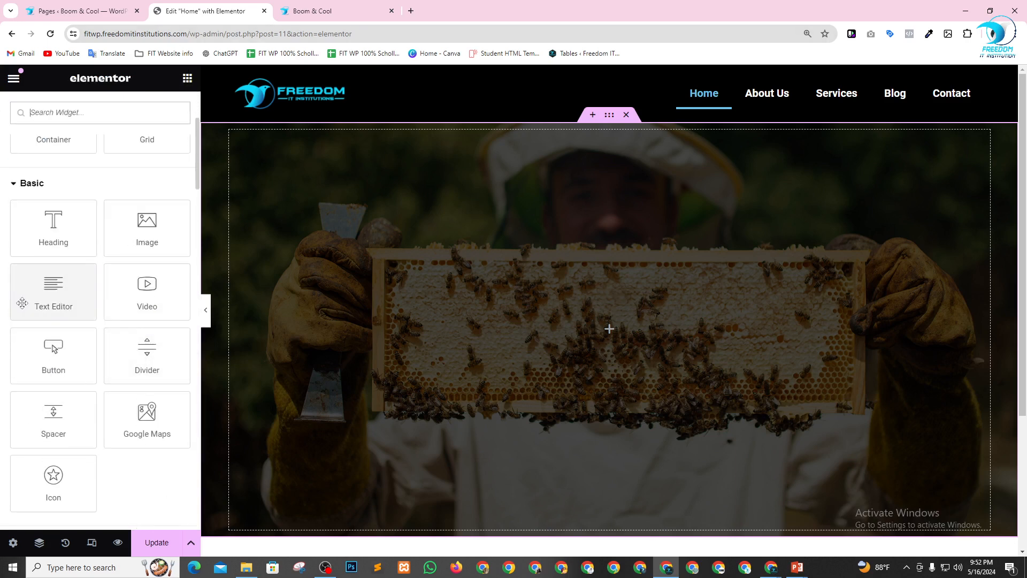
{"action": "left_click_drag", "start_coordinate": [534, 324], "coordinate": [579, 337]}
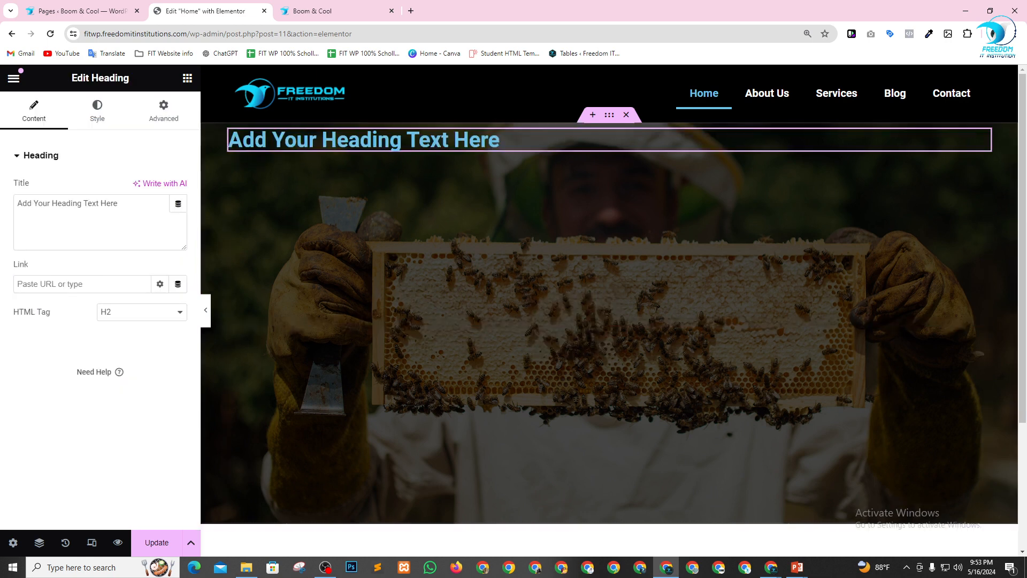
{"action": "left_click", "coordinate": [122, 313]}
{"action": "left_click", "coordinate": [119, 326]}
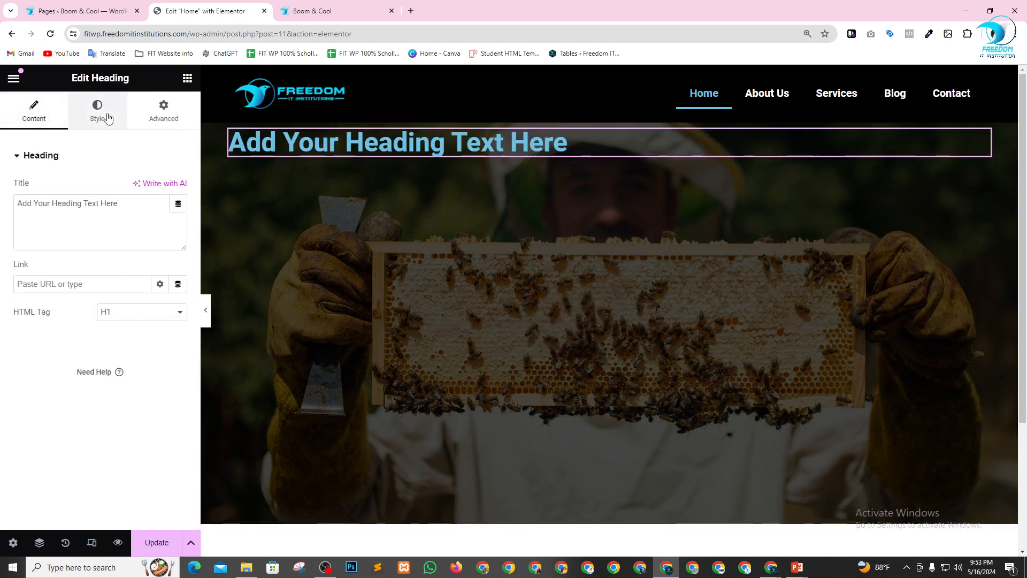
Change the hero heading's text color to near white.
{"action": "left_click", "coordinate": [99, 109]}
{"action": "left_click", "coordinate": [179, 216]}
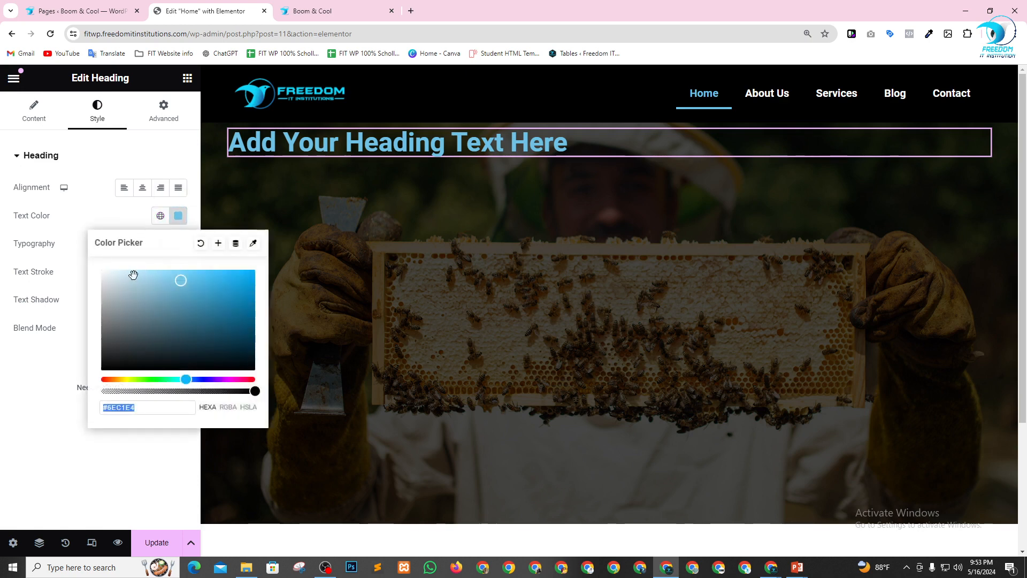
{"action": "left_click", "coordinate": [102, 272]}
{"action": "left_click", "coordinate": [7, 412]}
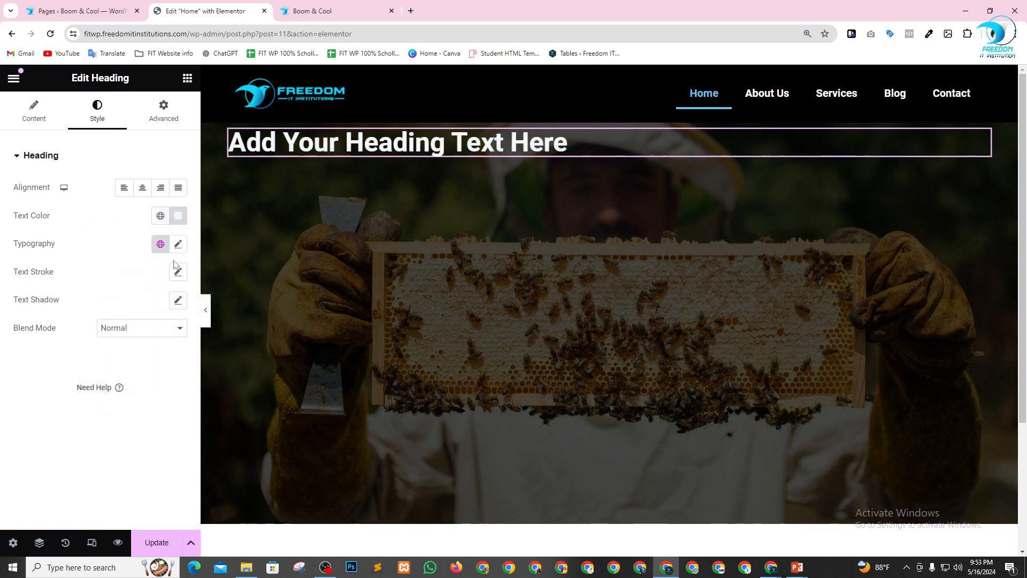
Set the heading's font size to 50 px and weight to 700 (Bold), and align it to the center.
{"action": "left_click", "coordinate": [178, 244]}
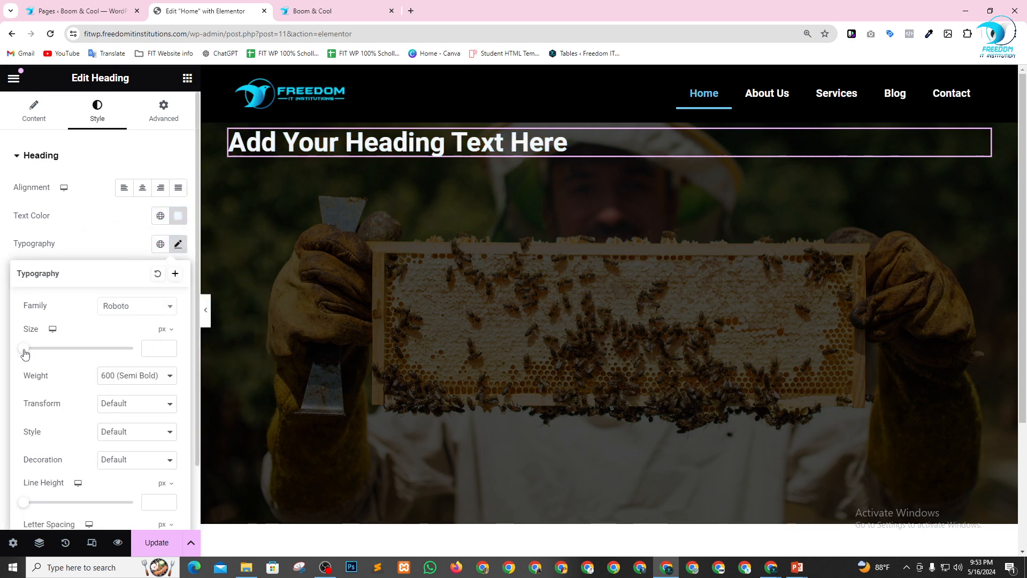
{"action": "left_click_drag", "start_coordinate": [23, 349], "coordinate": [62, 351]}
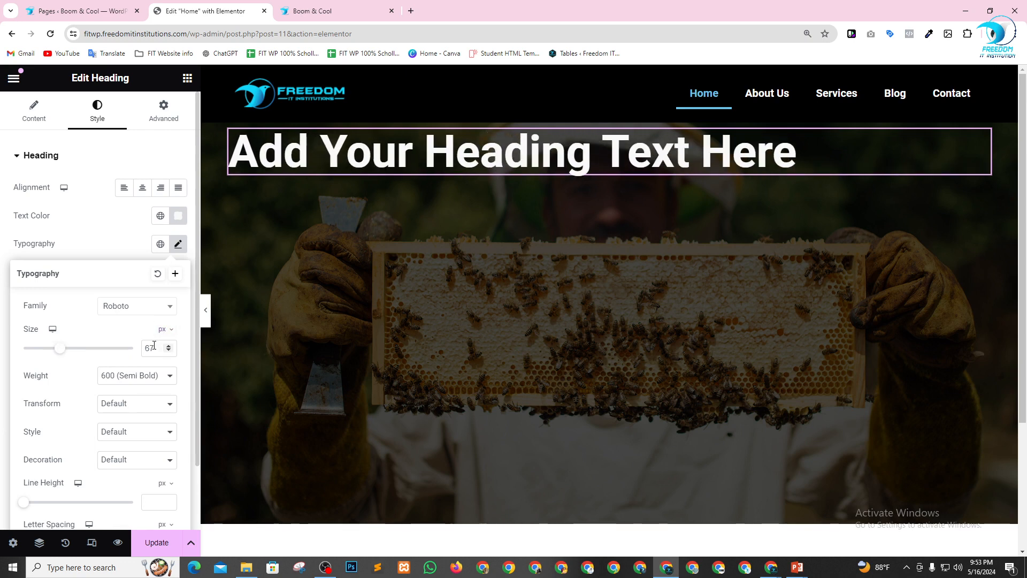
{"action": "left_click_drag", "start_coordinate": [155, 348], "coordinate": [131, 348]}
{"action": "type", "text": "50"}
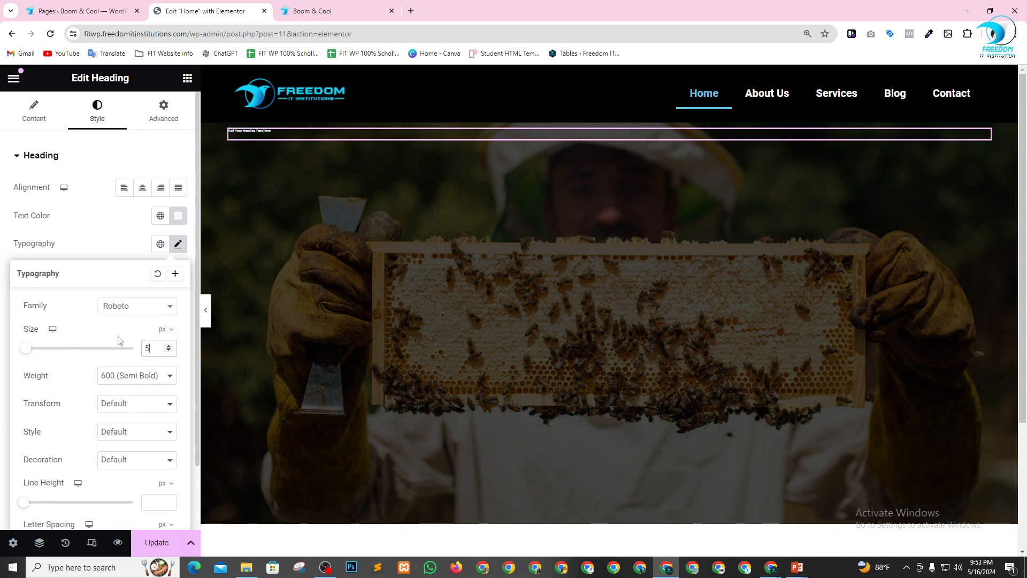
{"action": "left_click", "coordinate": [132, 376]}
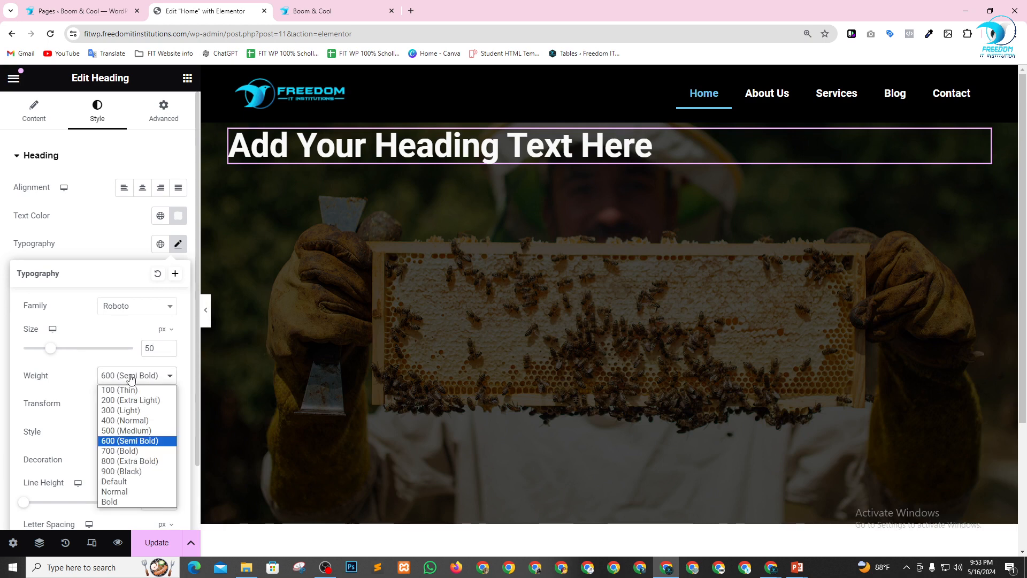
{"action": "left_click", "coordinate": [121, 452]}
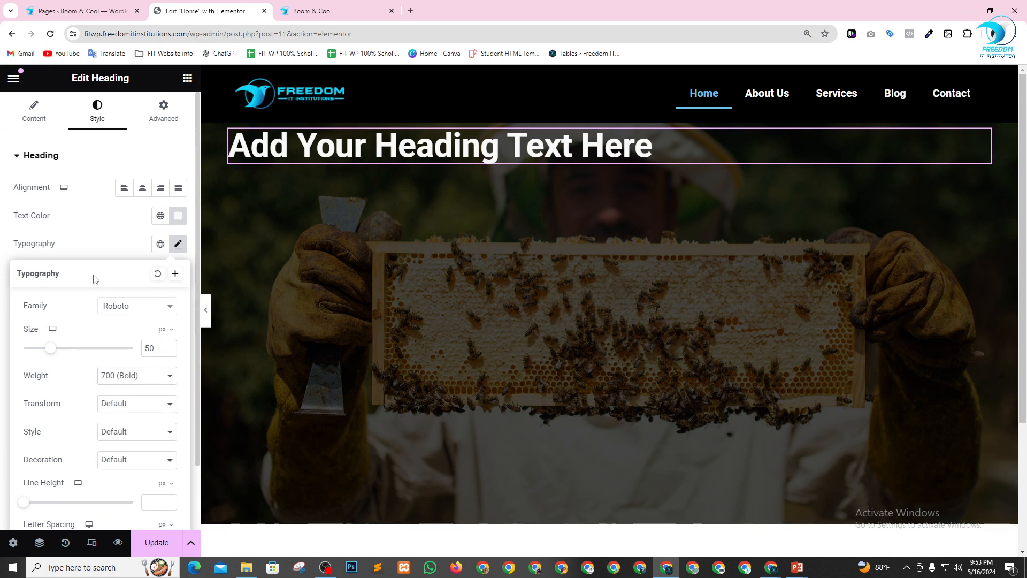
{"action": "left_click", "coordinate": [99, 242]}
{"action": "left_click", "coordinate": [147, 191]}
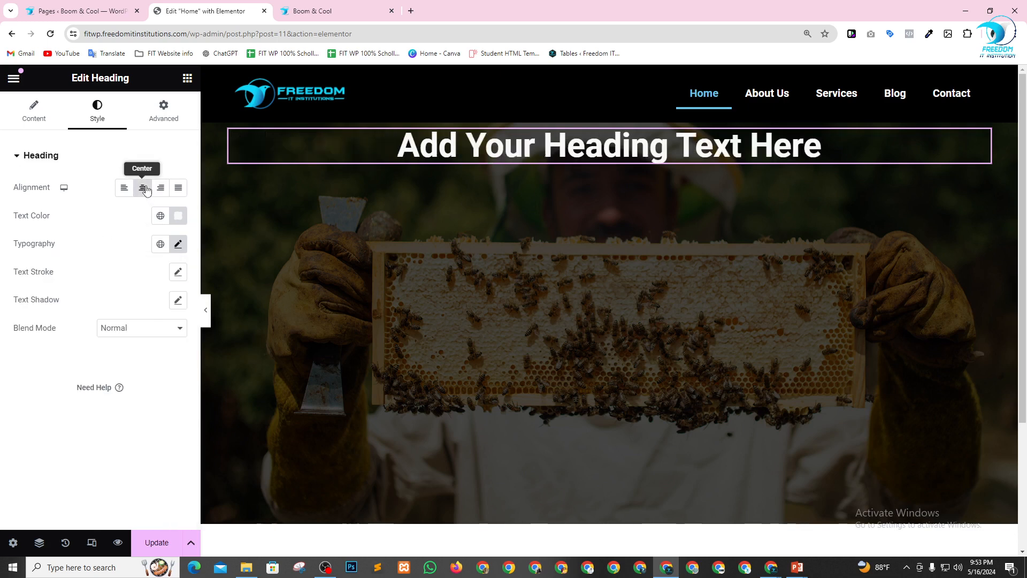
Replace the heading's placeholder title with "Freedom IT Institution".
{"action": "left_click", "coordinate": [40, 119]}
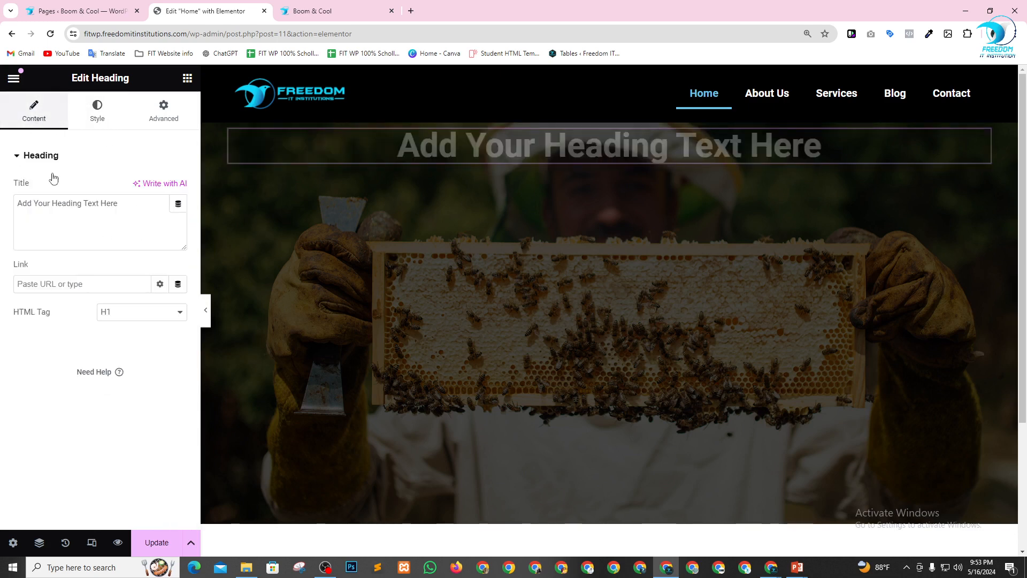
{"action": "left_click_drag", "start_coordinate": [127, 204], "coordinate": [2, 207]}
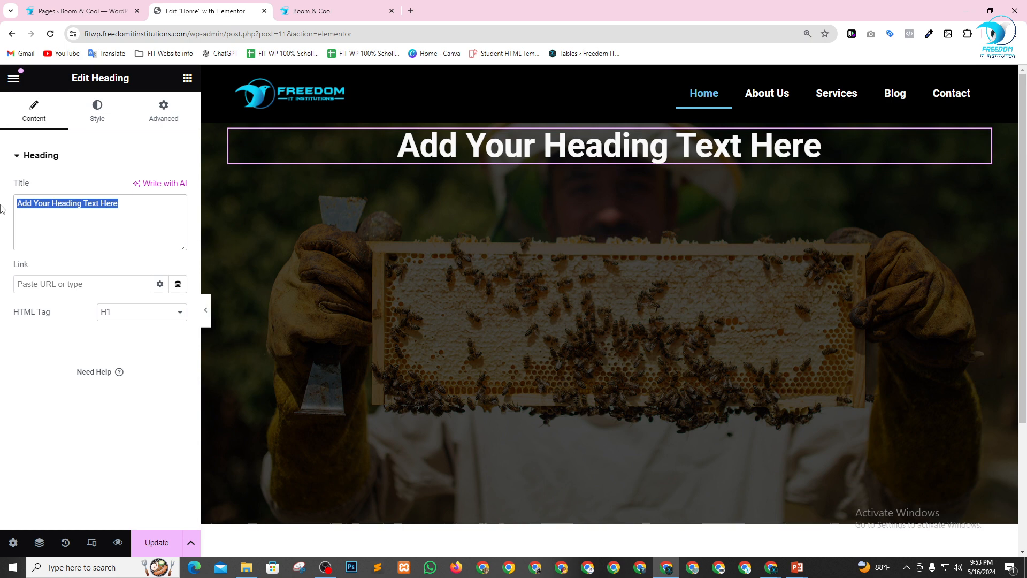
{"action": "type", "text": "We"}
{"action": "key", "text": "BackSpace"}
{"action": "key", "text": "BackSpace"}
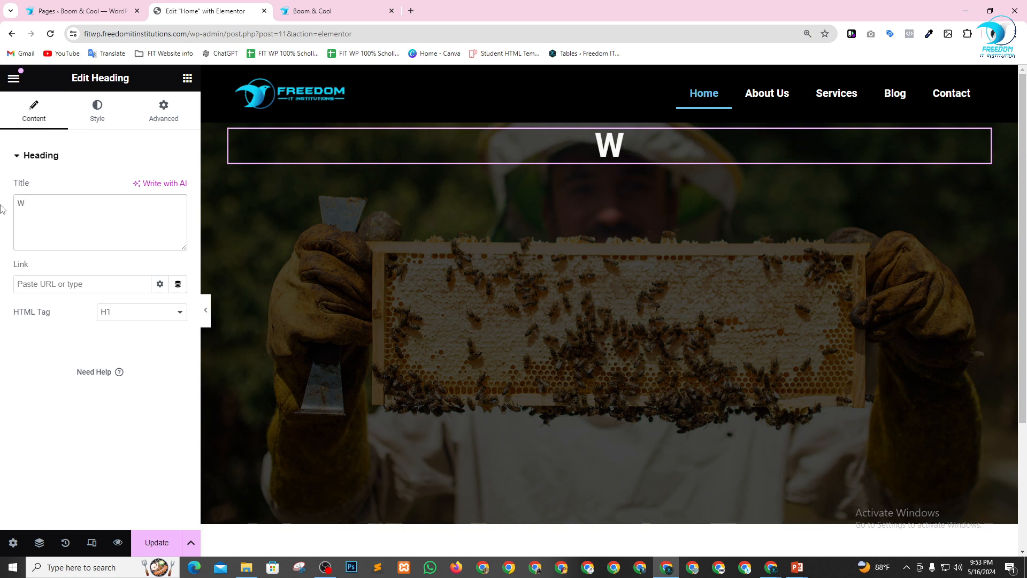
{"action": "type", "text": "Free"}
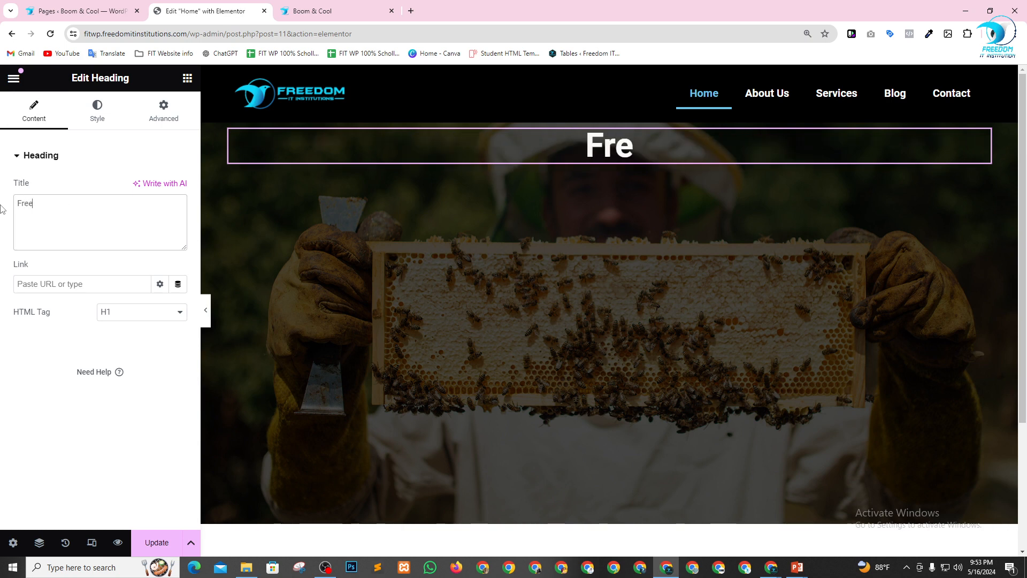
{"action": "type", "text": "dom IT "}
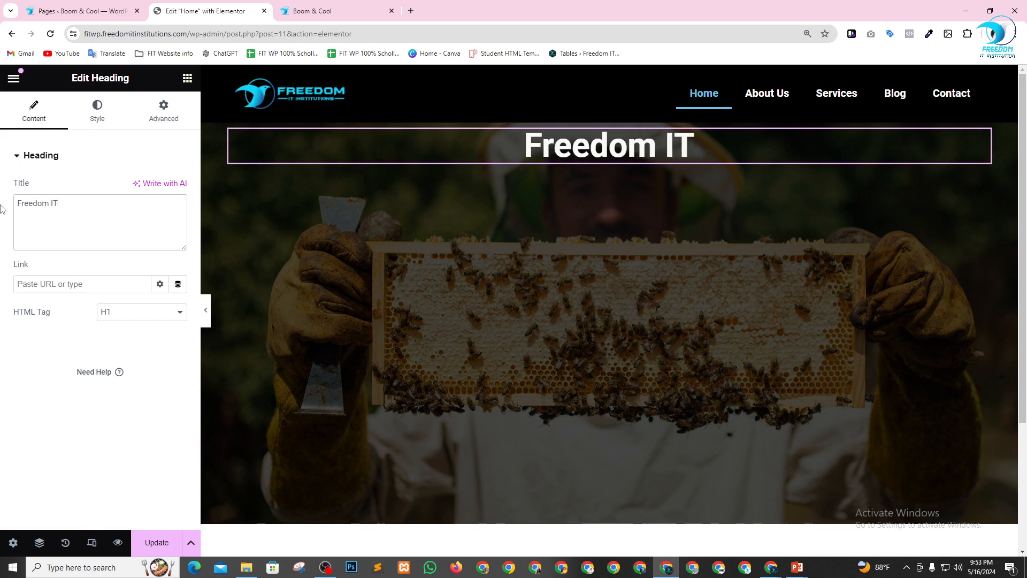
{"action": "type", "text": "I"}
{"action": "key", "text": "BackSpace"}
{"action": "key", "text": "BackSpace"}
{"action": "type", "text": "Inst"}
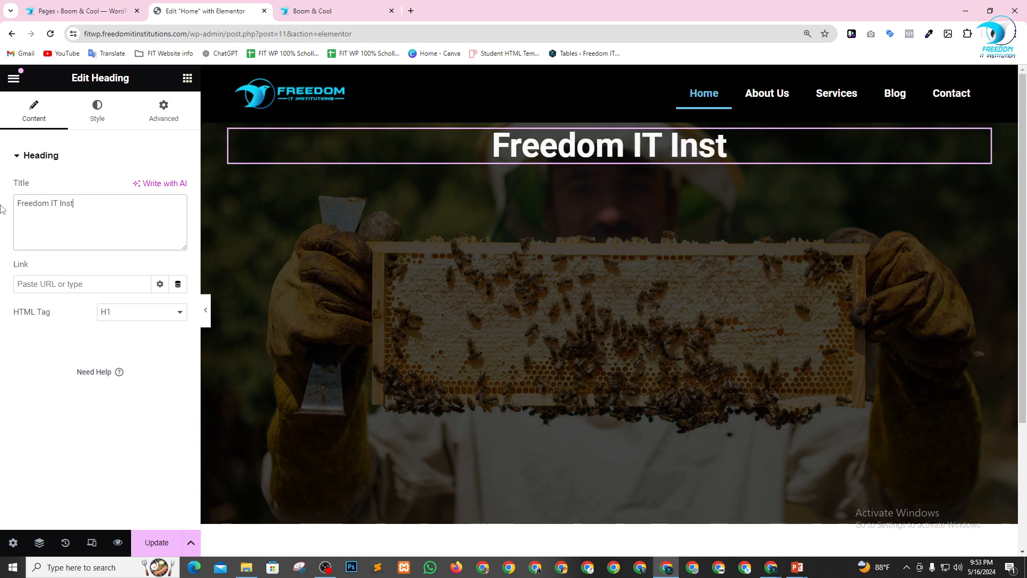
{"action": "type", "text": "itutions"}
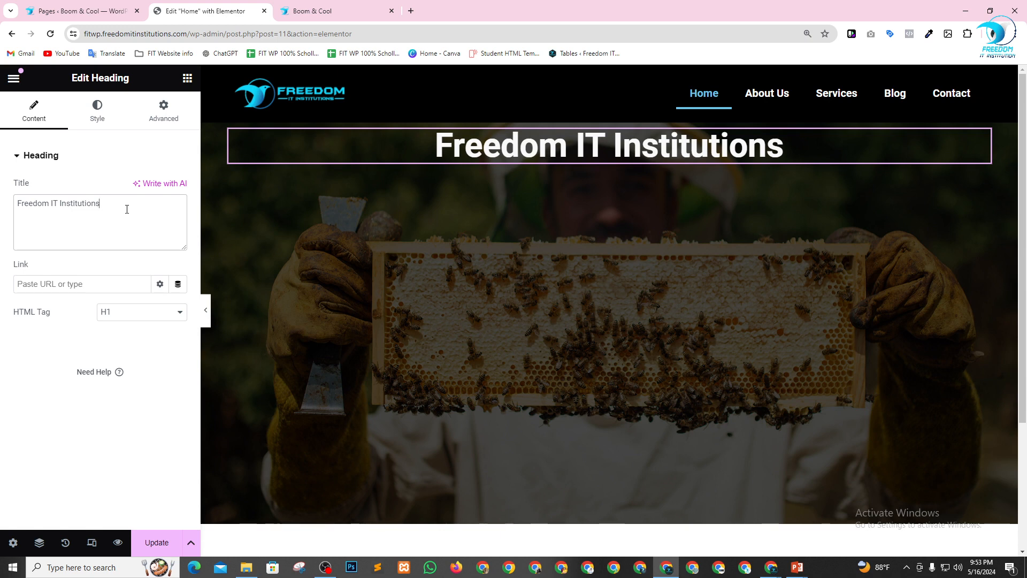
{"action": "key", "text": "BackSpace"}
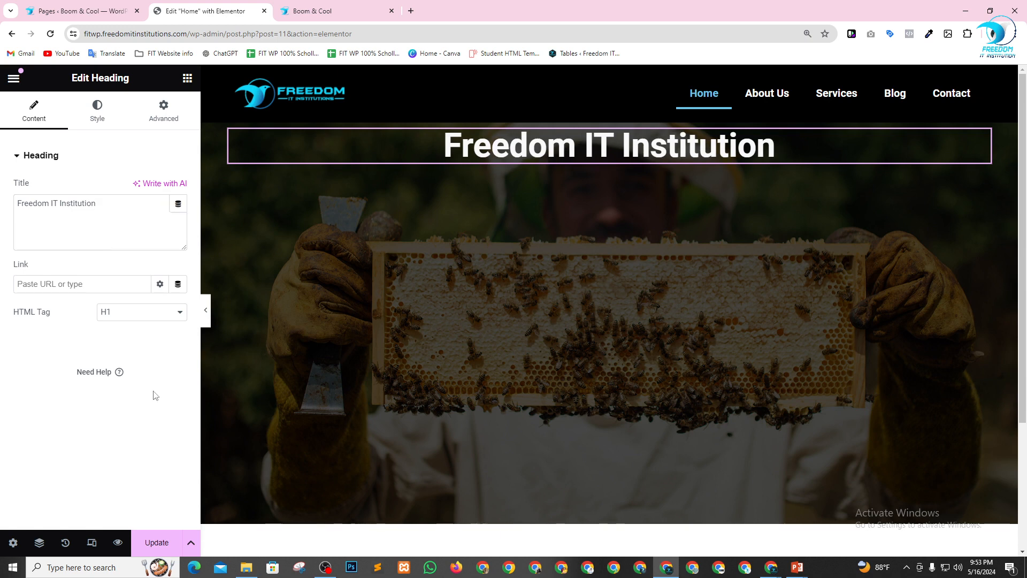
Set the heading's margin and padding to 0 px on all sides and unlink the margin values.
{"action": "left_click", "coordinate": [101, 112]}
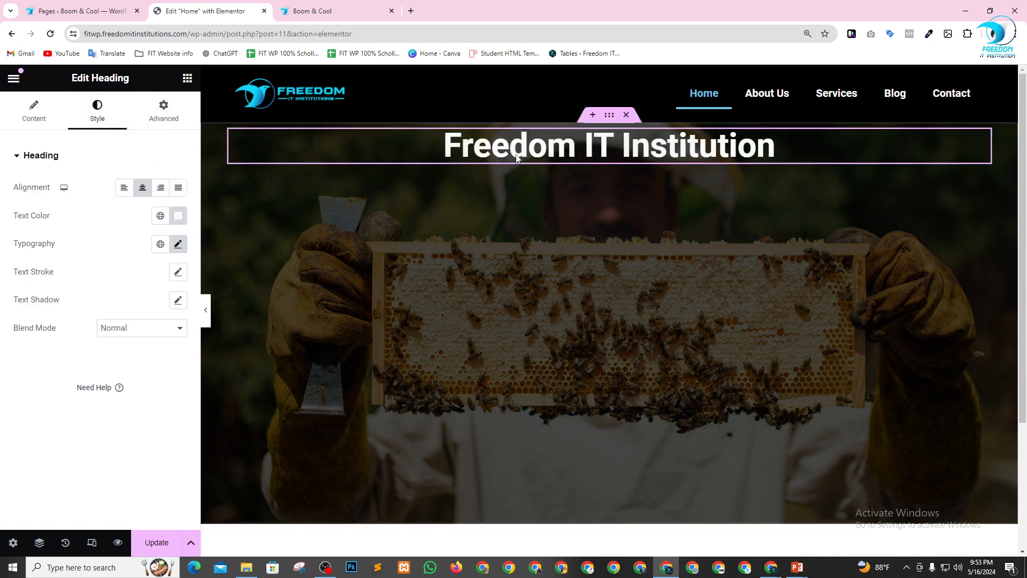
{"action": "left_click", "coordinate": [162, 117]}
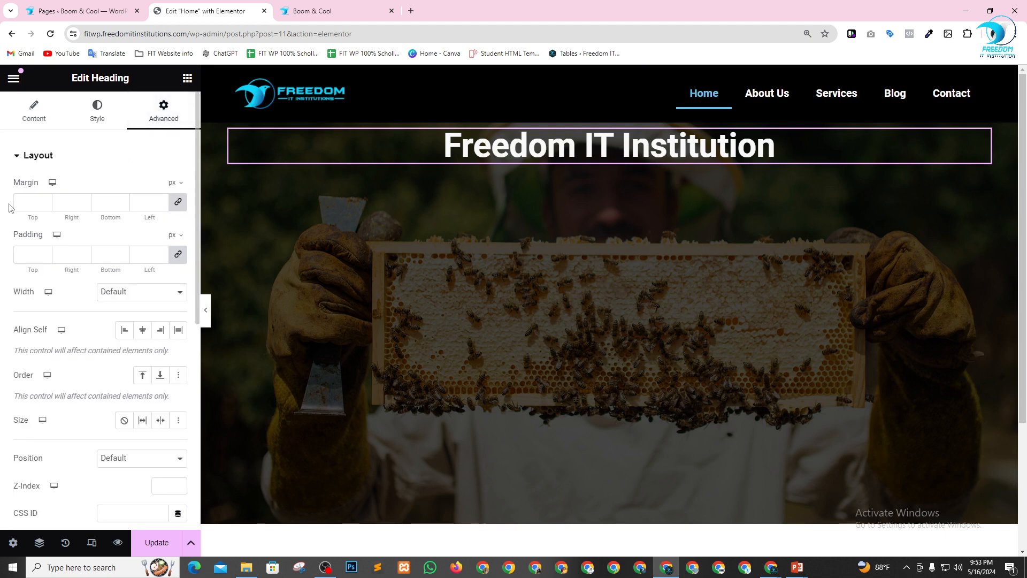
{"action": "left_click", "coordinate": [27, 251]}
{"action": "type", "text": "0"}
{"action": "left_click", "coordinate": [178, 204]}
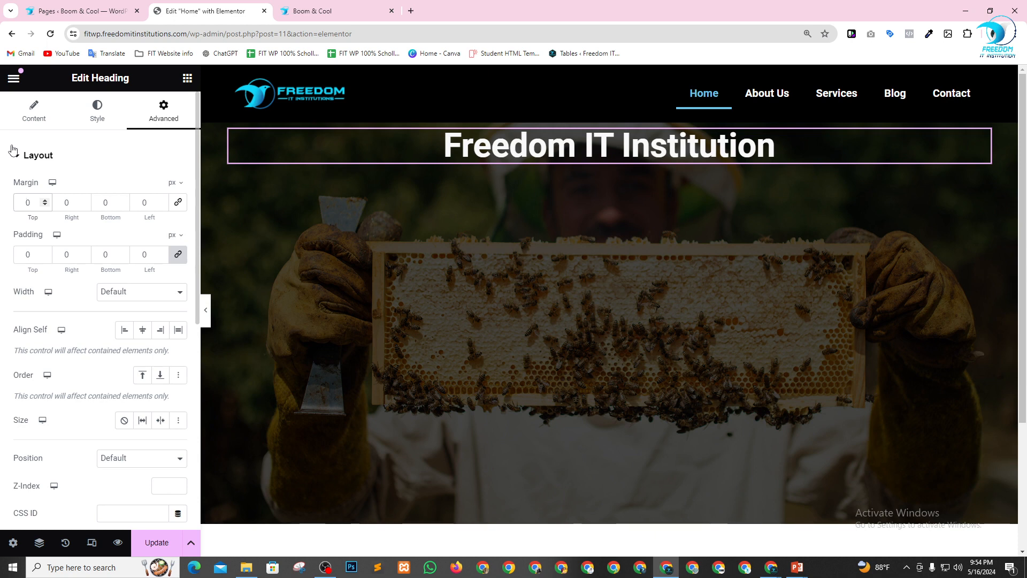
Try a top margin of 250 px on the heading, check its position in the hero, and set it to 200 px.
{"action": "type", "text": "25"}
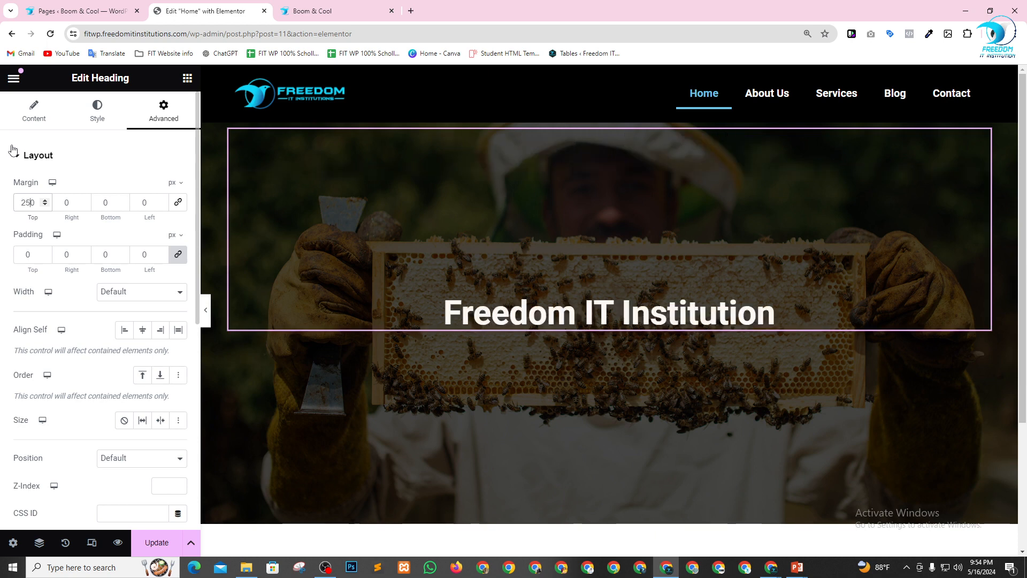
{"action": "scroll", "coordinate": [559, 291], "scroll_direction": "down", "scroll_amount": 2}
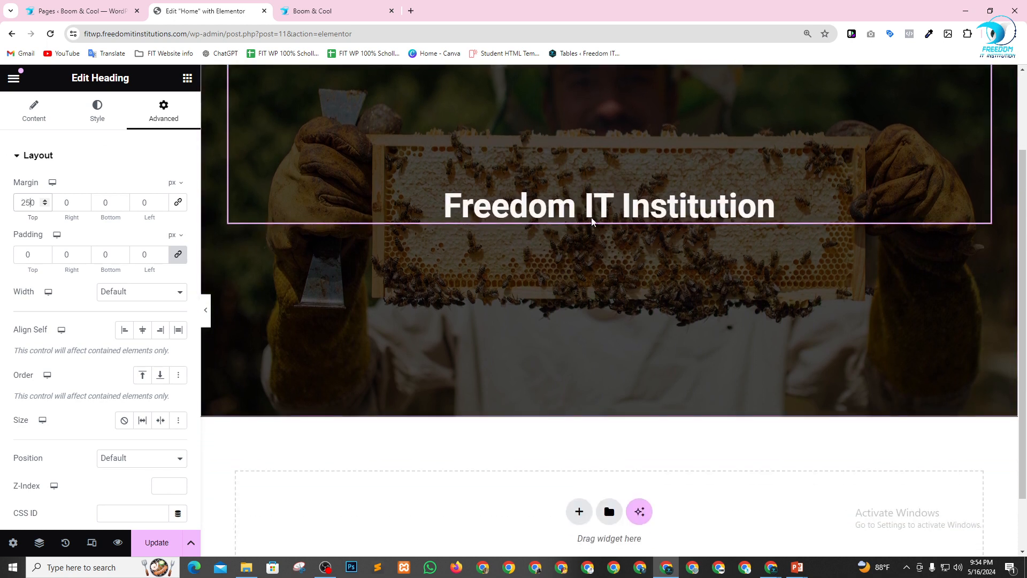
{"action": "scroll", "coordinate": [569, 222], "scroll_direction": "up", "scroll_amount": 1}
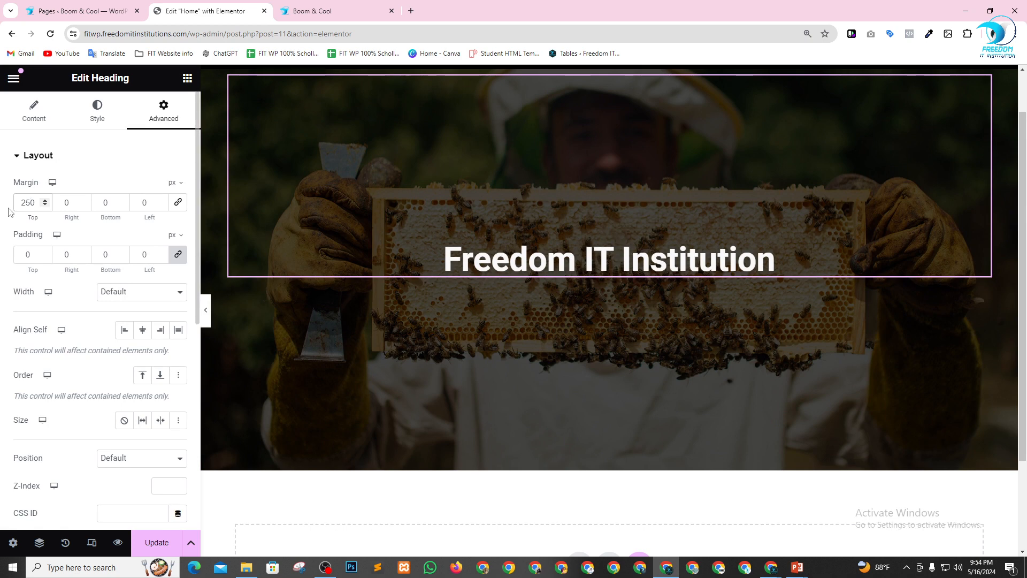
{"action": "key", "text": "BackSpace"}
{"action": "type", "text": "0"}
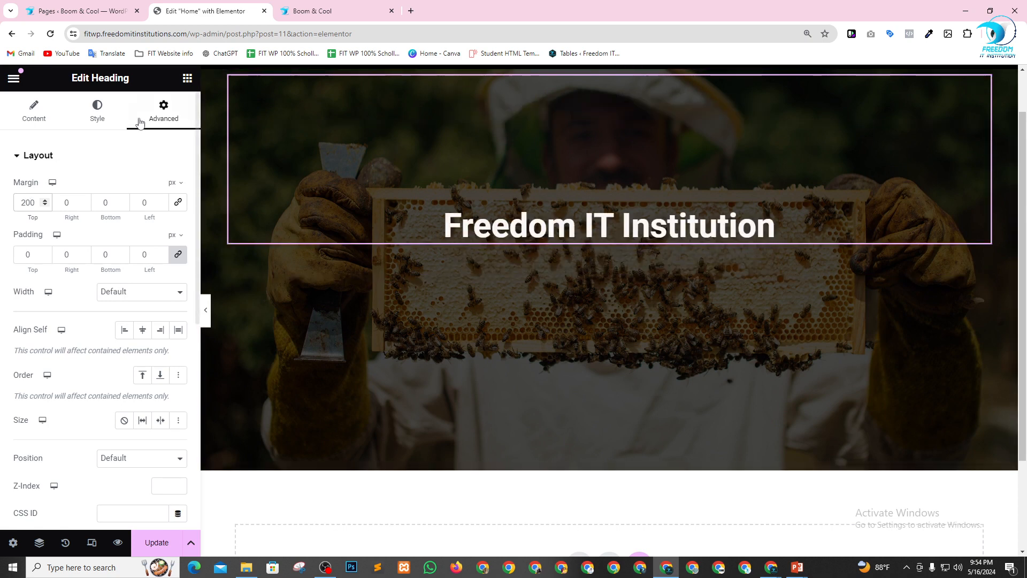
Add a Text Editor widget directly below the "Freedom IT Institution" heading in the hero container.
{"action": "left_click", "coordinate": [188, 79]}
{"action": "scroll", "coordinate": [71, 344], "scroll_direction": "down", "scroll_amount": 3}
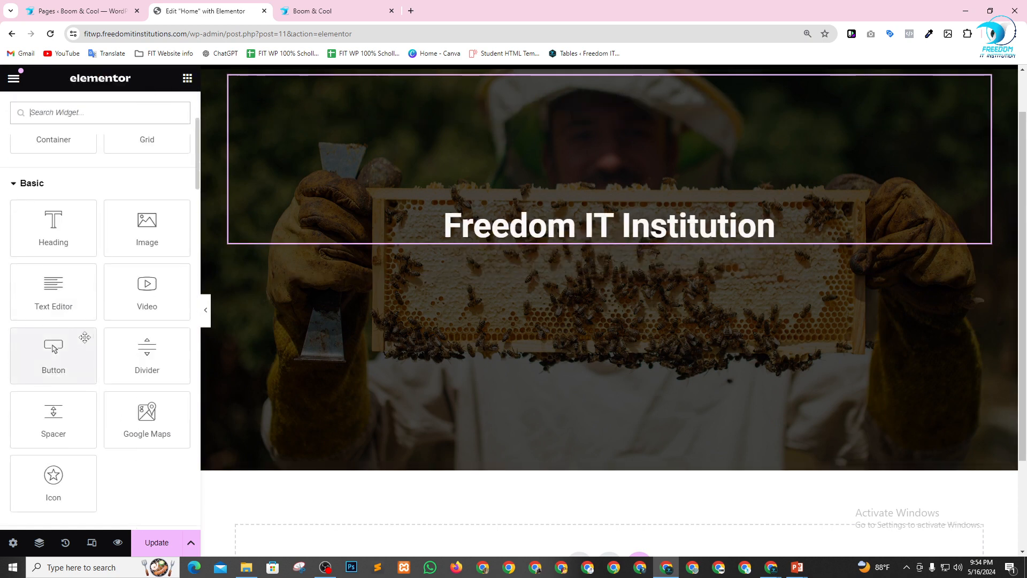
{"action": "left_click_drag", "start_coordinate": [56, 289], "coordinate": [618, 227]}
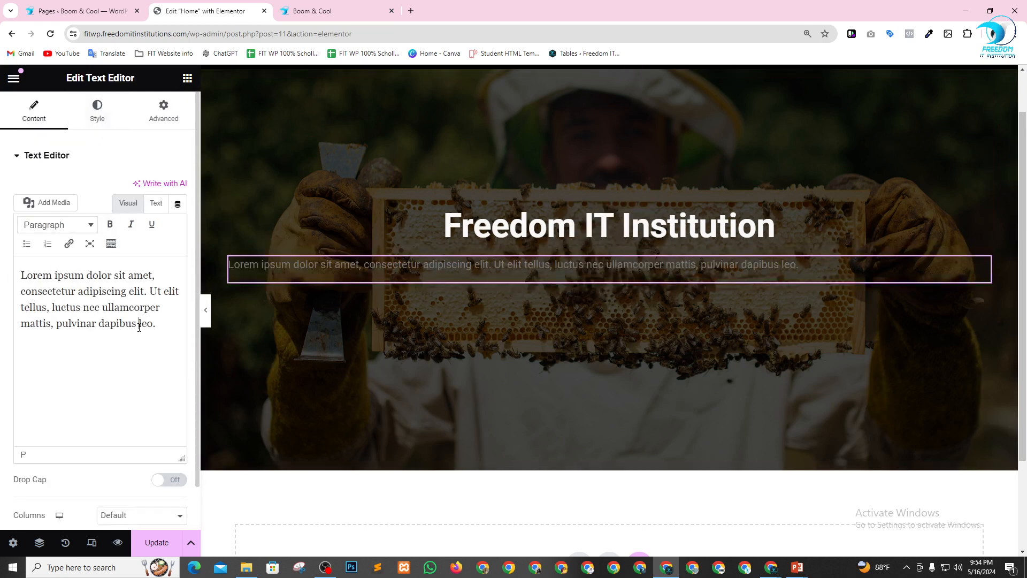
Duplicate the Lorem ipsum sentence in the Text Editor widget and join both copies into one paragraph separated by a space.
{"action": "left_click", "coordinate": [141, 323]}
{"action": "key", "text": "ctrl+a"}
{"action": "key", "text": "ctrl+c"}
{"action": "key", "text": "Right"}
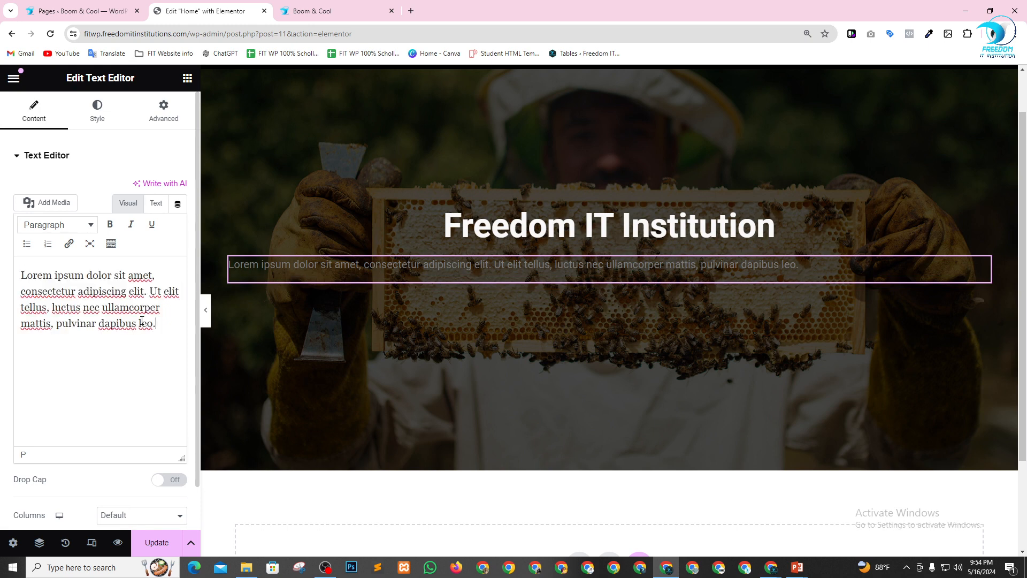
{"action": "key", "text": "Return"}
{"action": "key", "text": "ctrl+v"}
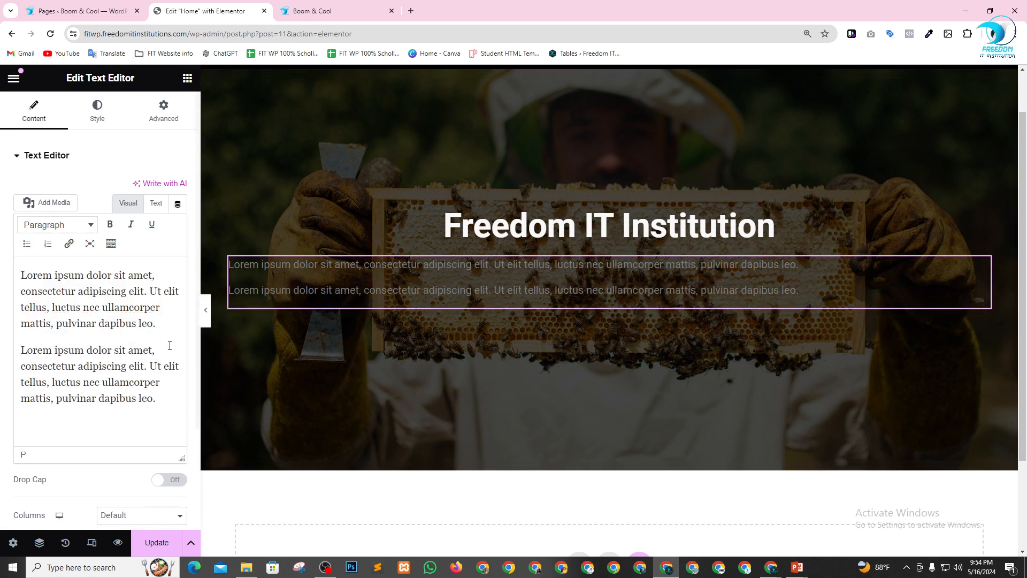
{"action": "left_click", "coordinate": [167, 327]}
{"action": "key", "text": "Delete"}
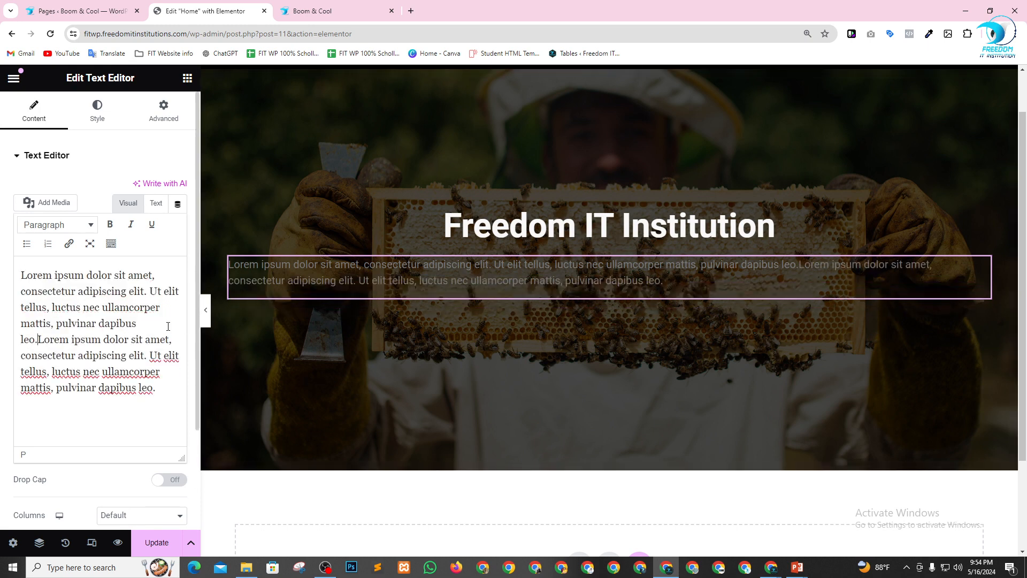
{"action": "left_click", "coordinate": [162, 324]}
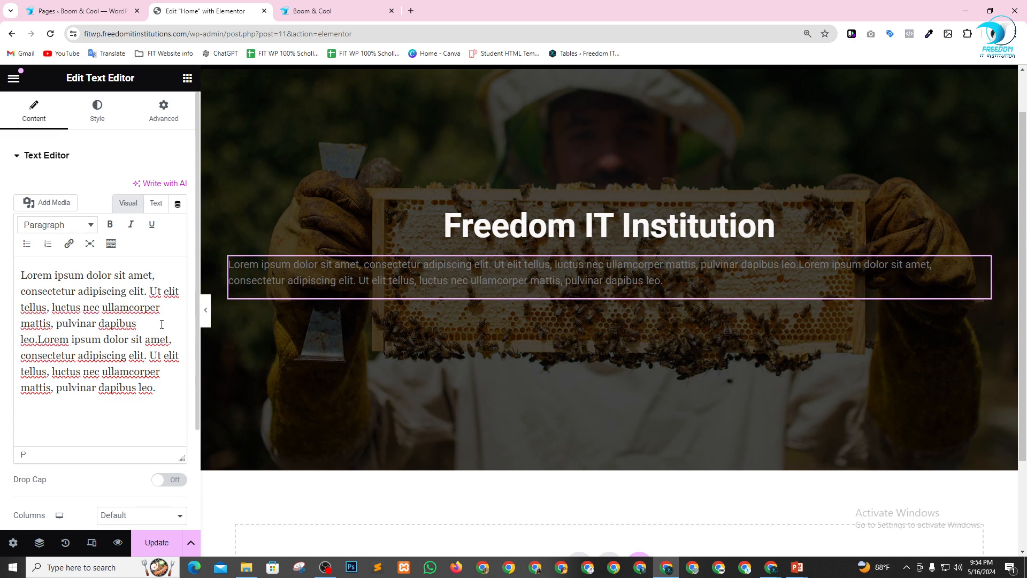
{"action": "key", "text": "Delete"}
{"action": "left_click", "coordinate": [40, 339]}
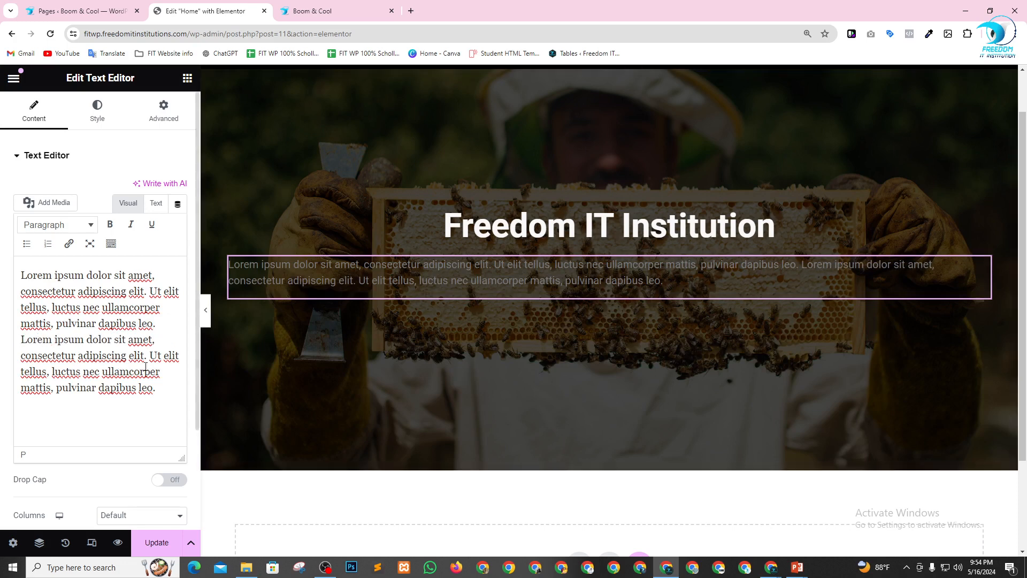
Paste another copy of the whole Lorem ipsum text after the existing text and merge everything into a single paragraph.
{"action": "key", "text": "ctrl+a"}
{"action": "key", "text": "ctrl+c"}
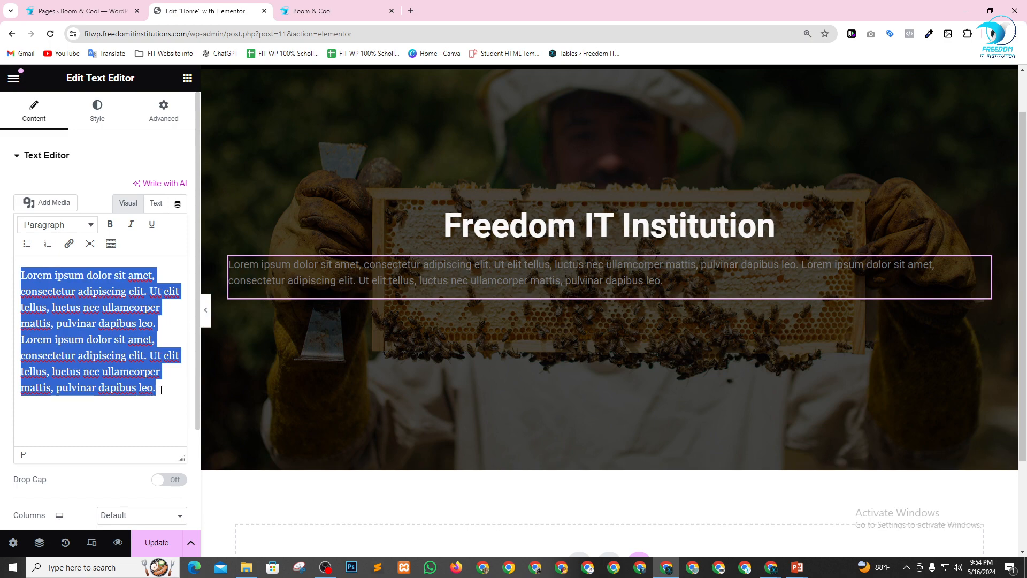
{"action": "left_click", "coordinate": [170, 390]}
{"action": "key", "text": "ctrl+v"}
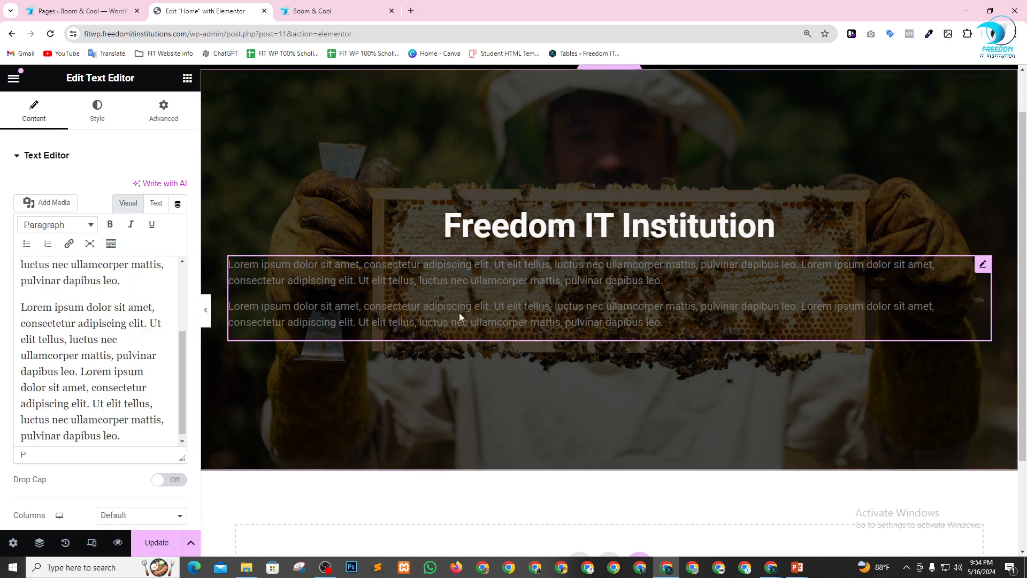
{"action": "key", "text": "BackSpace"}
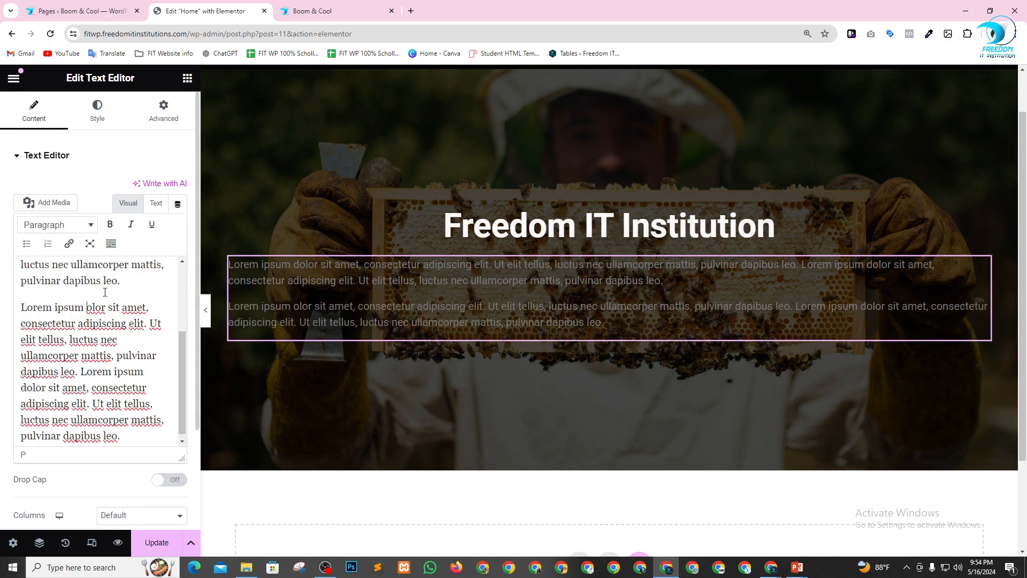
{"action": "key", "text": "Delete"}
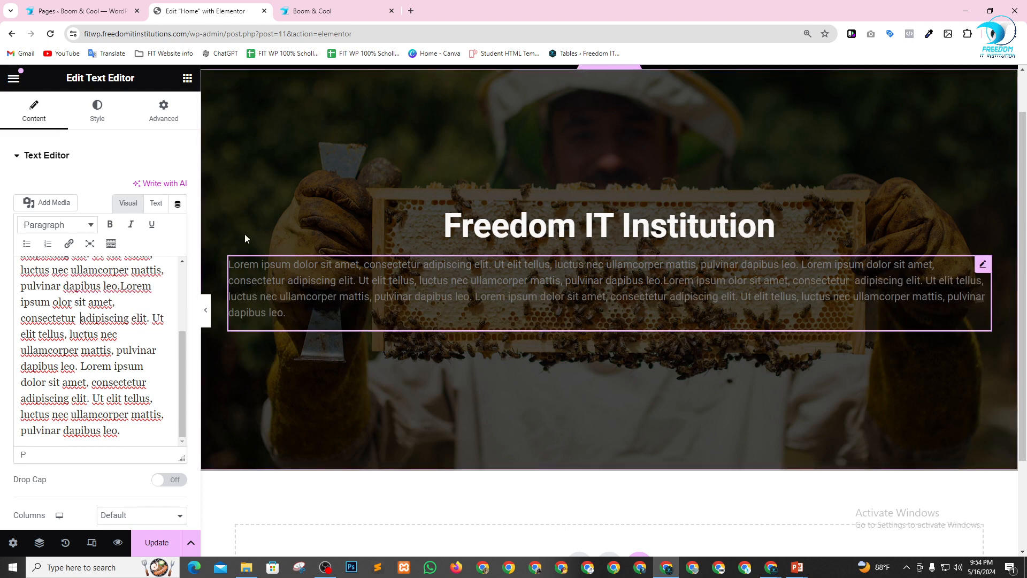
Center the description text and set its color to #FFFFFF.
{"action": "left_click", "coordinate": [97, 113]}
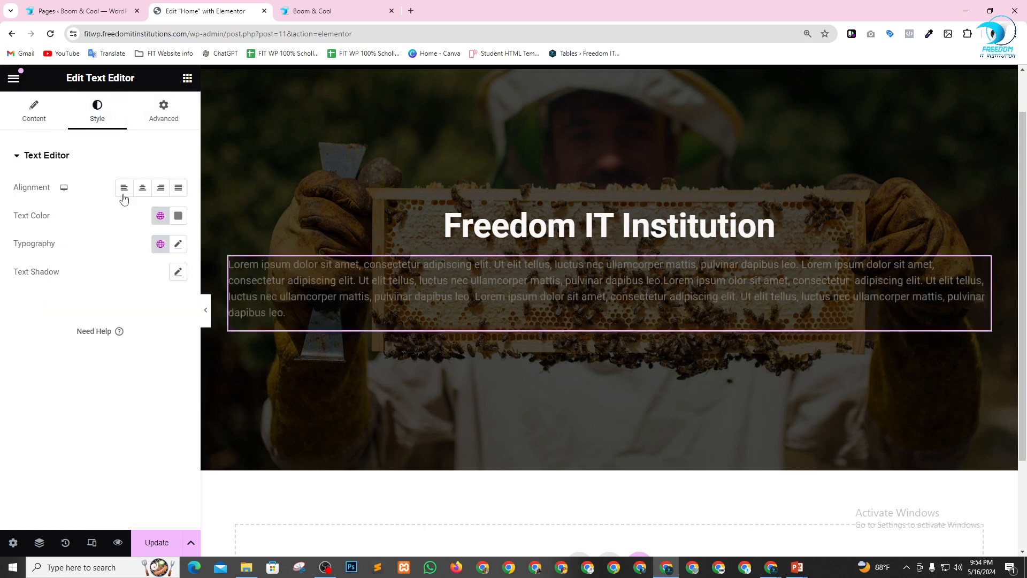
{"action": "left_click", "coordinate": [142, 188]}
{"action": "left_click", "coordinate": [178, 216]}
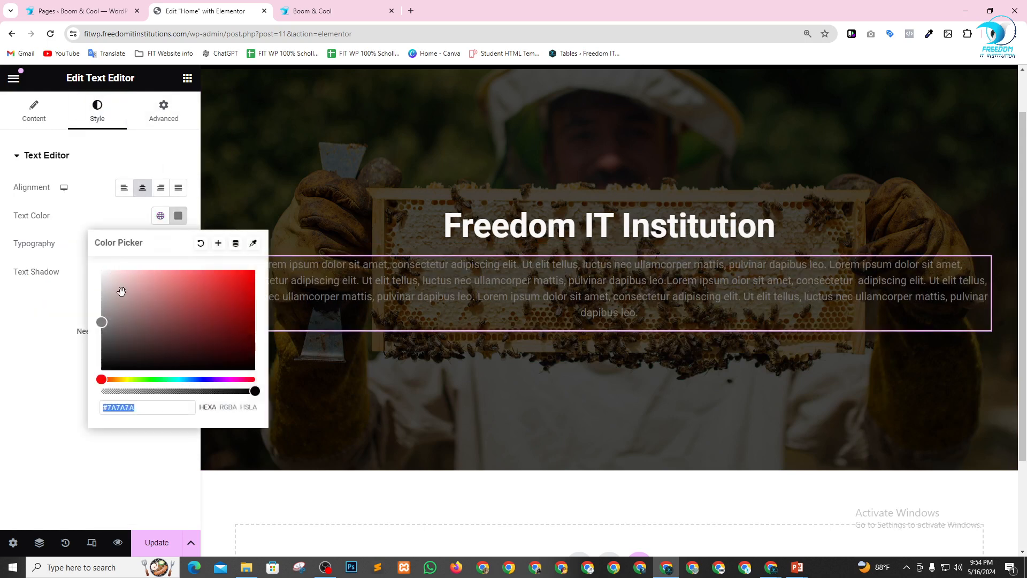
{"action": "type", "text": "#FFFFFF"}
Unlink the description's padding values and set them to 100 px on the right and left and 0 px on the top and bottom.
{"action": "left_click", "coordinate": [166, 113]}
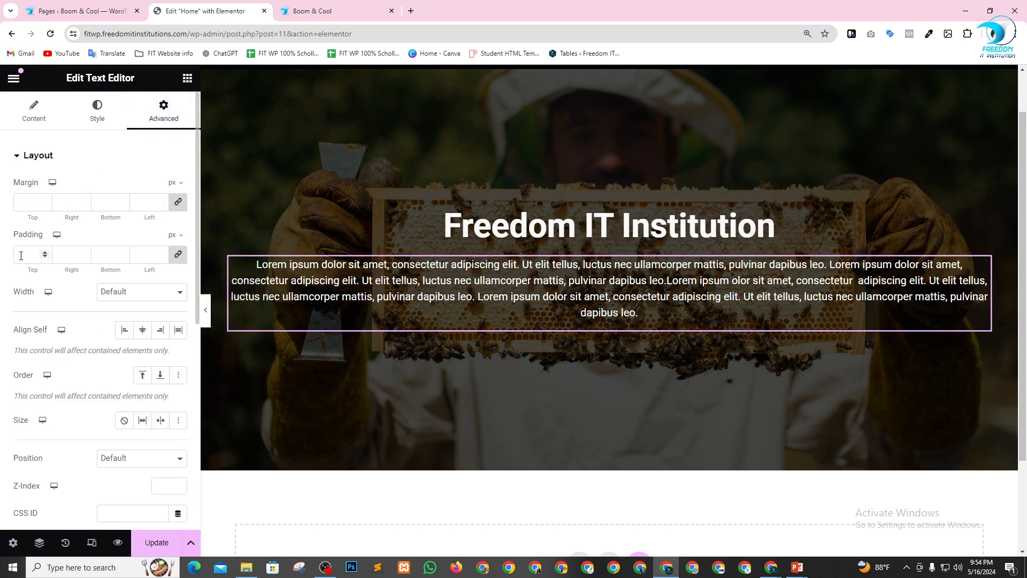
{"action": "left_click", "coordinate": [178, 254]}
{"action": "left_click", "coordinate": [64, 254]}
{"action": "type", "text": "100"}
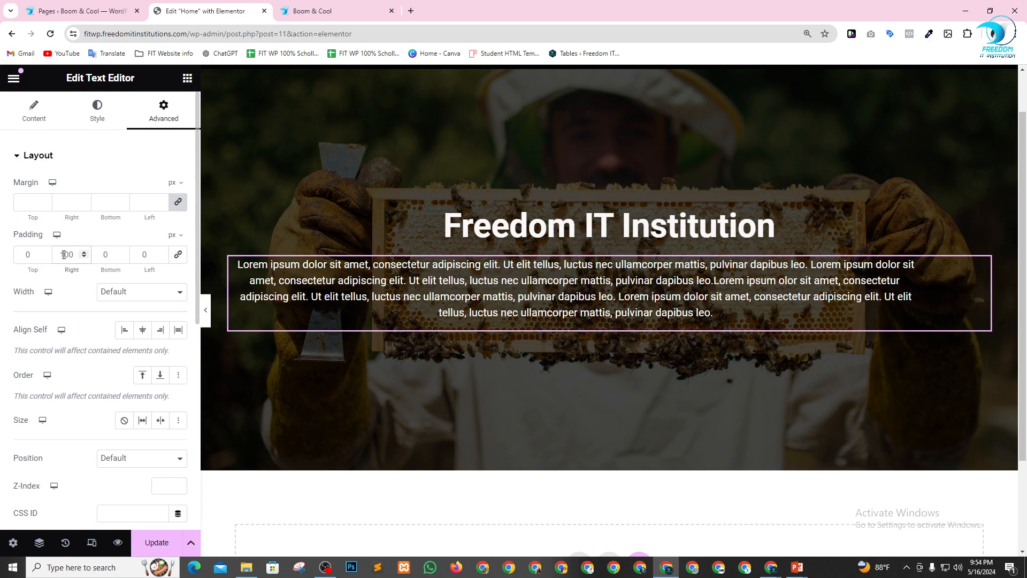
{"action": "left_click", "coordinate": [141, 255]}
{"action": "type", "text": "100"}
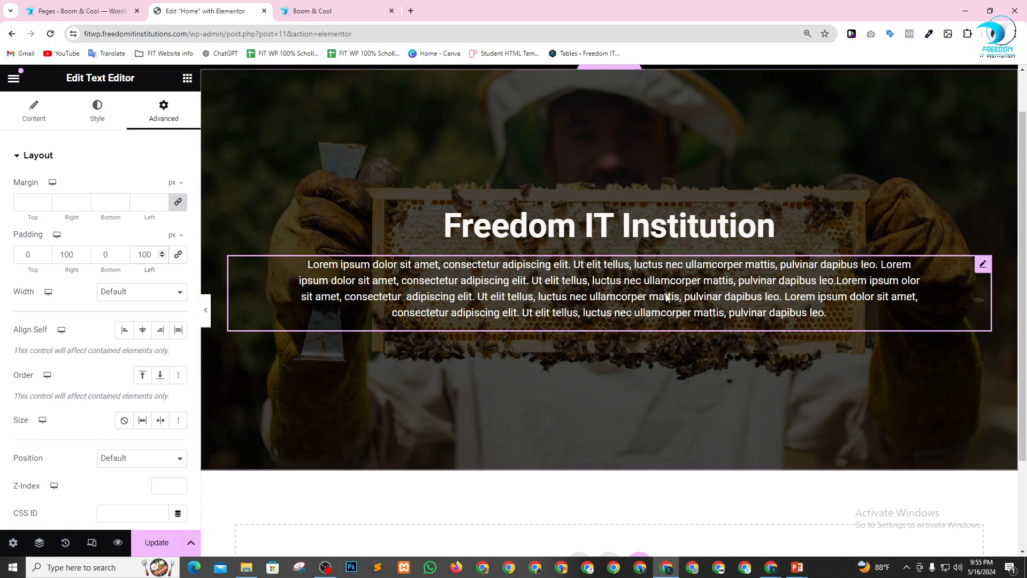
Delete the last repeated Lorem ipsum passage from the end of the description text.
{"action": "left_click", "coordinate": [44, 121]}
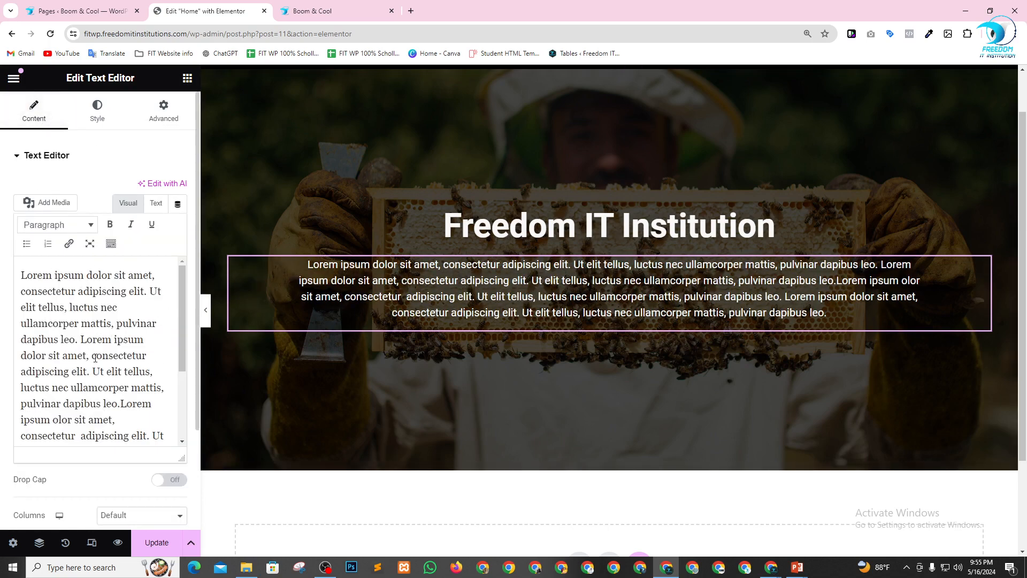
{"action": "scroll", "coordinate": [116, 374], "scroll_direction": "down", "scroll_amount": 3}
{"action": "left_click_drag", "start_coordinate": [81, 366], "coordinate": [120, 431]}
{"action": "key", "text": "BackSpace"}
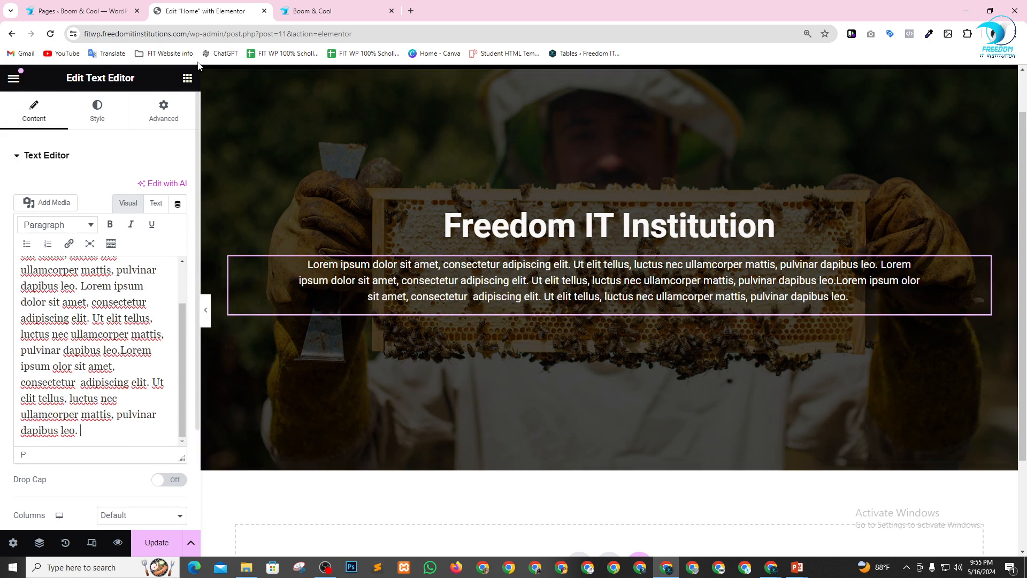
Add a Button widget below the description text in the hero container and center it.
{"action": "left_click", "coordinate": [188, 78]}
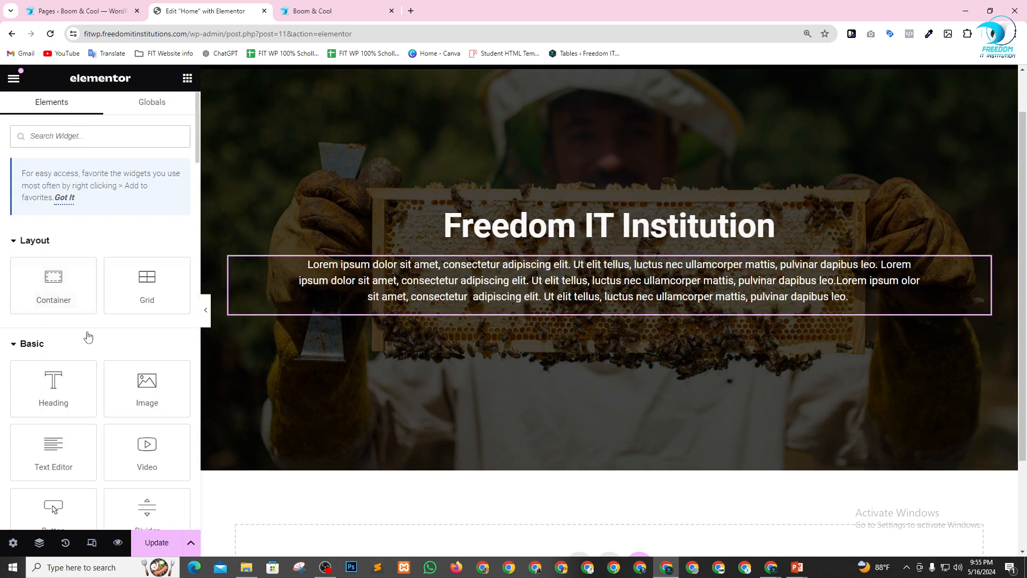
{"action": "scroll", "coordinate": [88, 337], "scroll_direction": "down", "scroll_amount": 3}
{"action": "left_click_drag", "start_coordinate": [47, 363], "coordinate": [578, 313]}
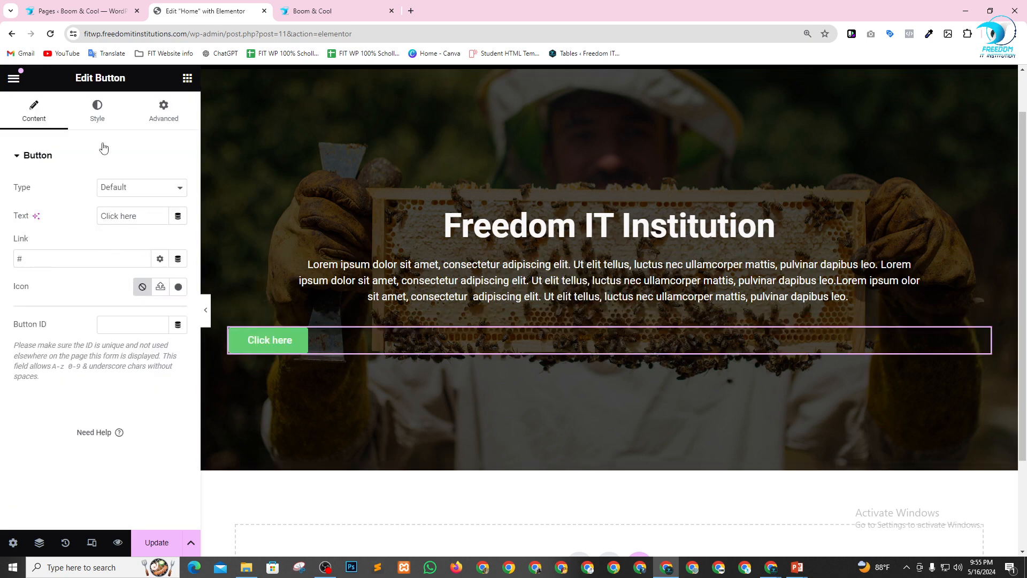
{"action": "left_click", "coordinate": [98, 114]}
{"action": "left_click", "coordinate": [144, 188]}
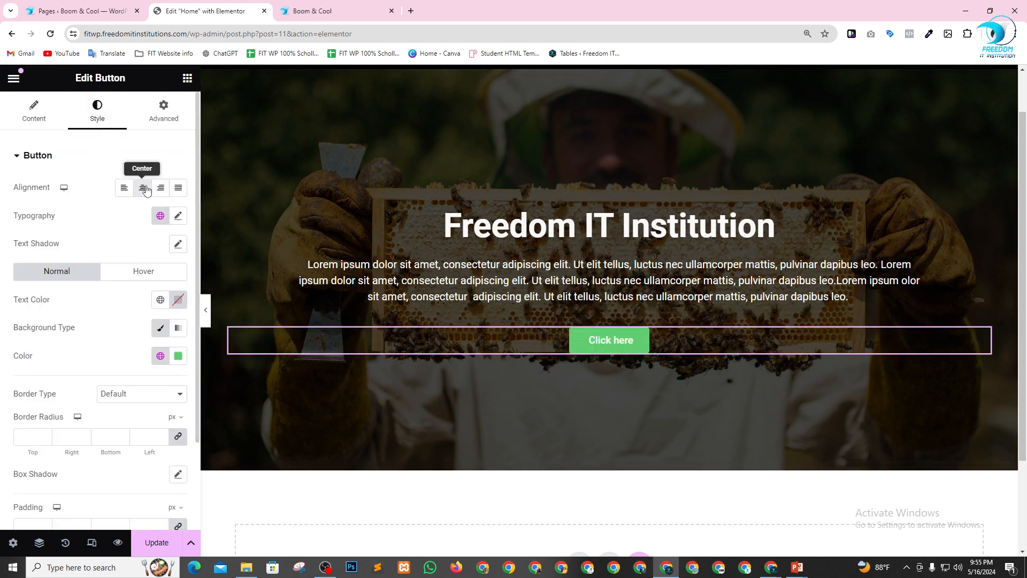
Replace the button's "Click here" label with "About Us".
{"action": "left_click", "coordinate": [34, 123]}
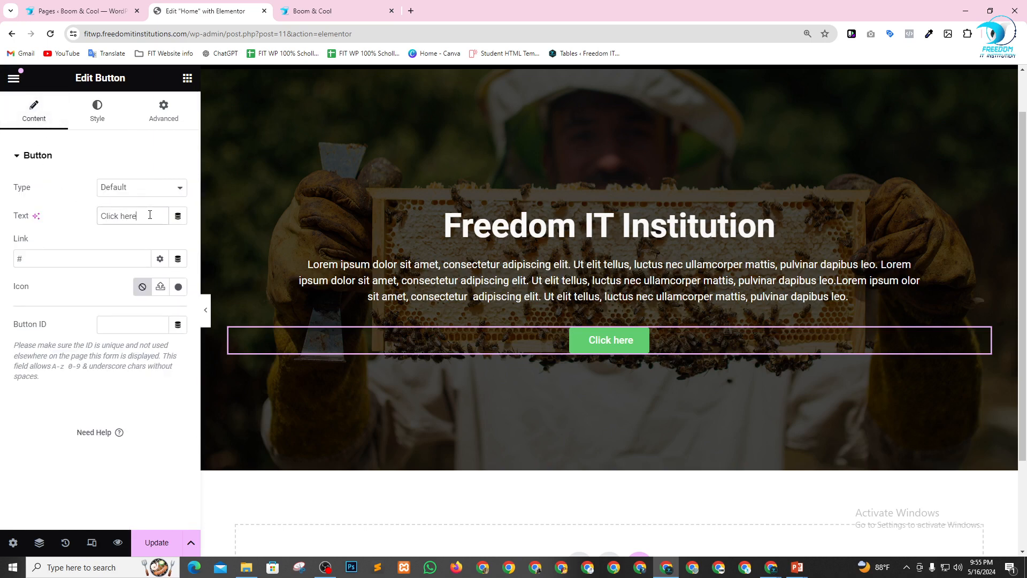
{"action": "left_click_drag", "start_coordinate": [149, 215], "coordinate": [33, 214]}
{"action": "type", "text": "About"}
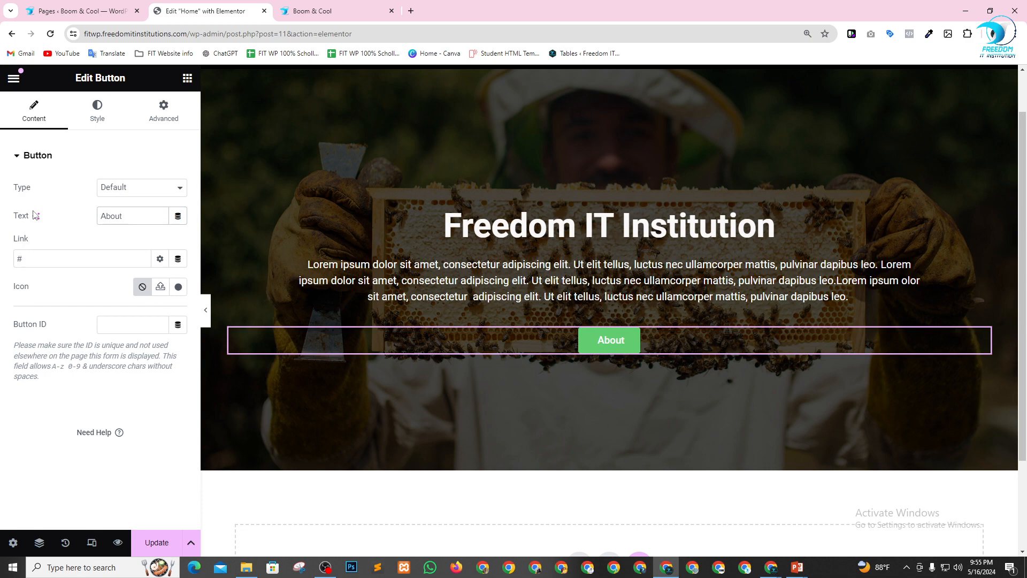
{"action": "type", "text": " Us"}
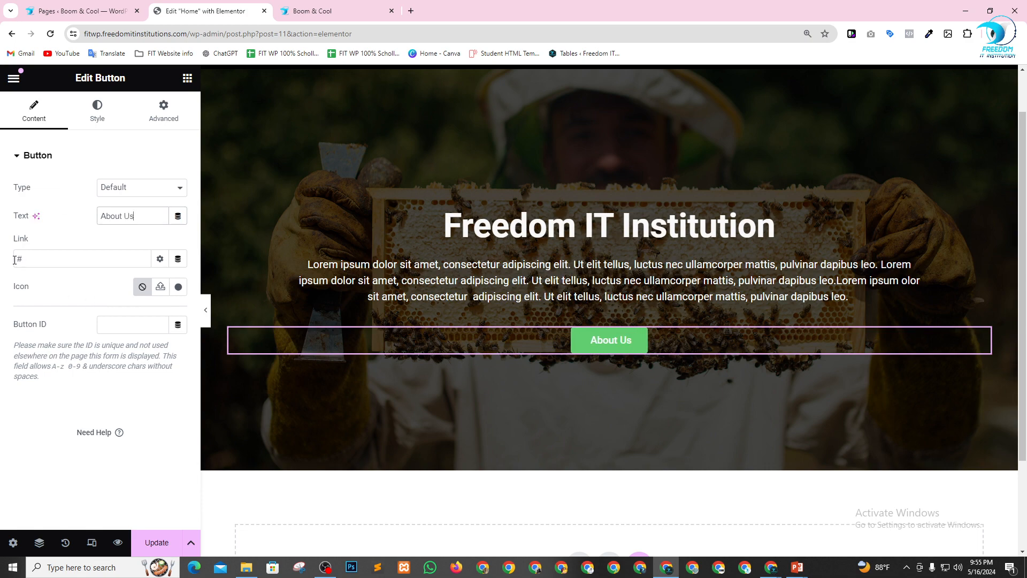
Open the site's About Us page in a new tab, copy its URL, and paste it as the hero button's link.
{"action": "left_click", "coordinate": [35, 261]}
{"action": "left_click", "coordinate": [352, 4]}
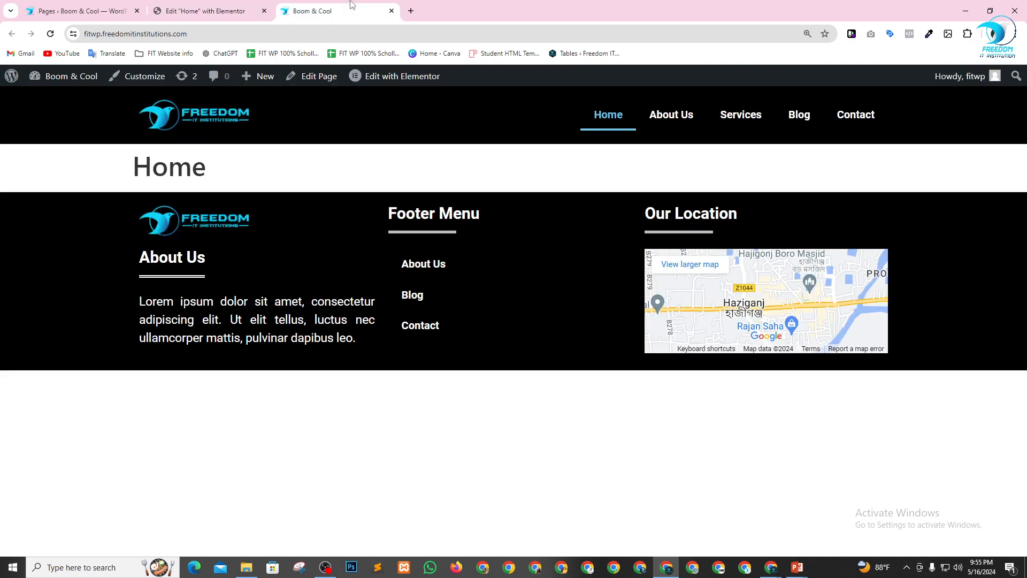
{"action": "right_click", "coordinate": [678, 114]}
{"action": "left_click", "coordinate": [701, 122]}
{"action": "left_click", "coordinate": [468, 5]}
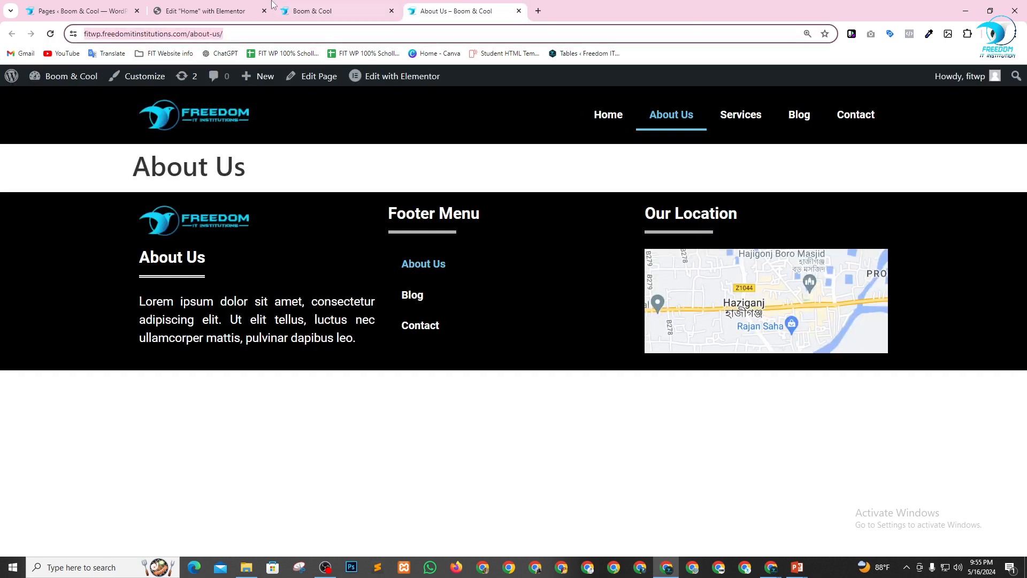
{"action": "left_click", "coordinate": [225, 9]}
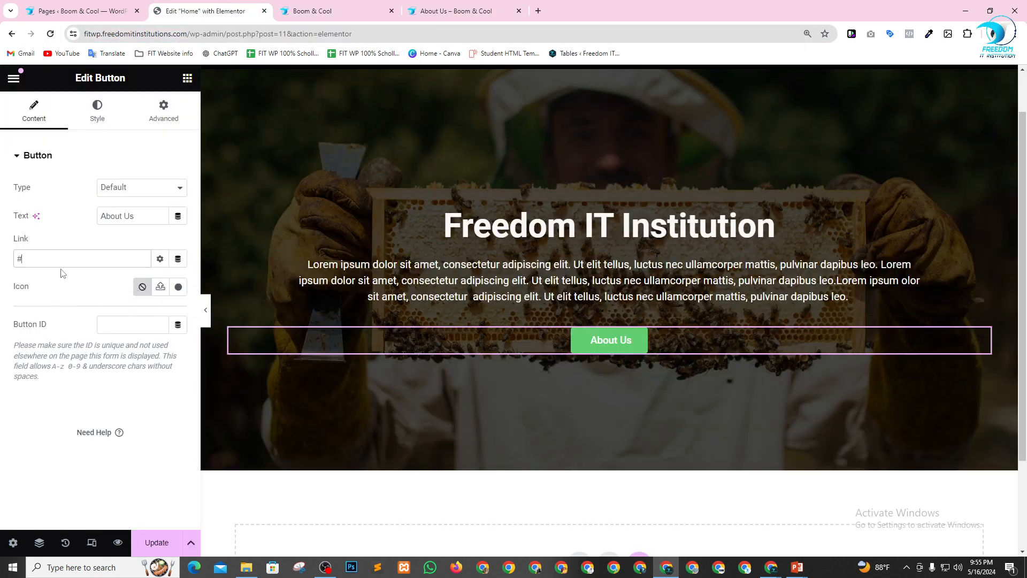
{"action": "key", "text": "ctrl+v"}
{"action": "key", "text": "ctrl+a"}
{"action": "type", "text": "https://fitwp.freedomitinstitutions.com/about-us/"}
{"action": "left_click", "coordinate": [87, 282]}
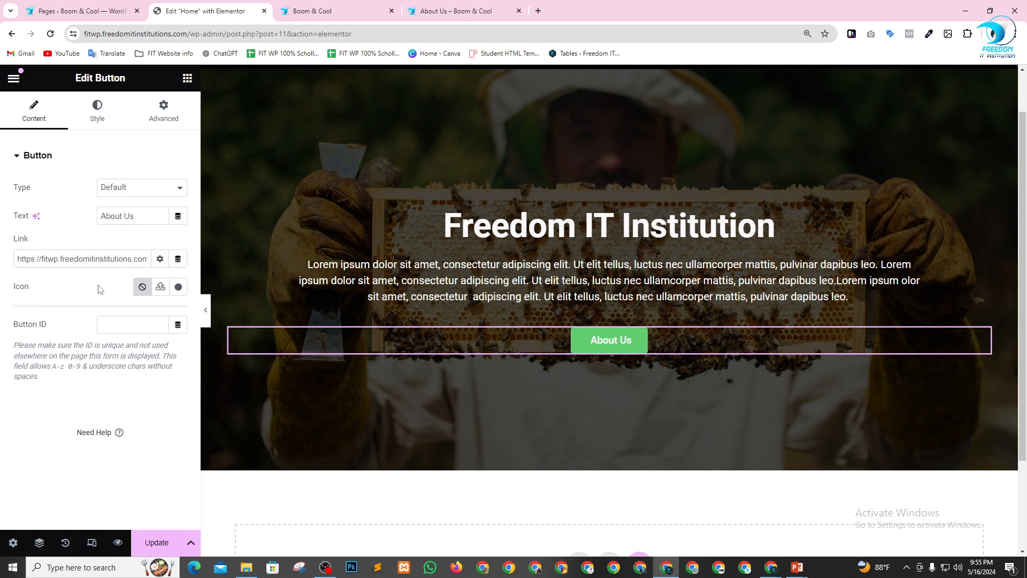
Set the button's background to the light blue global color and its border radius to 5 px on all corners.
{"action": "left_click", "coordinate": [103, 114]}
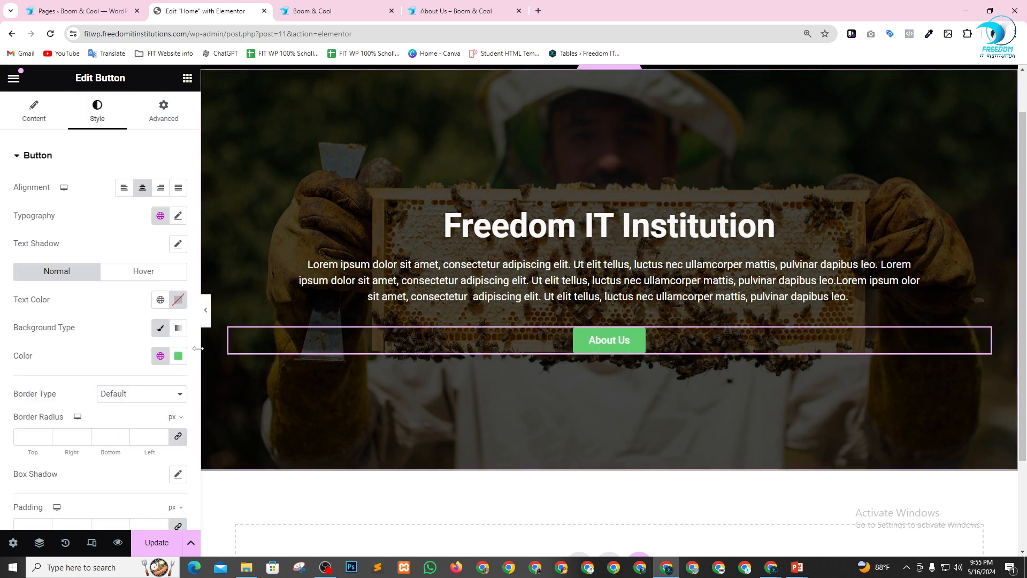
{"action": "left_click", "coordinate": [160, 356]}
{"action": "left_click", "coordinate": [83, 418]}
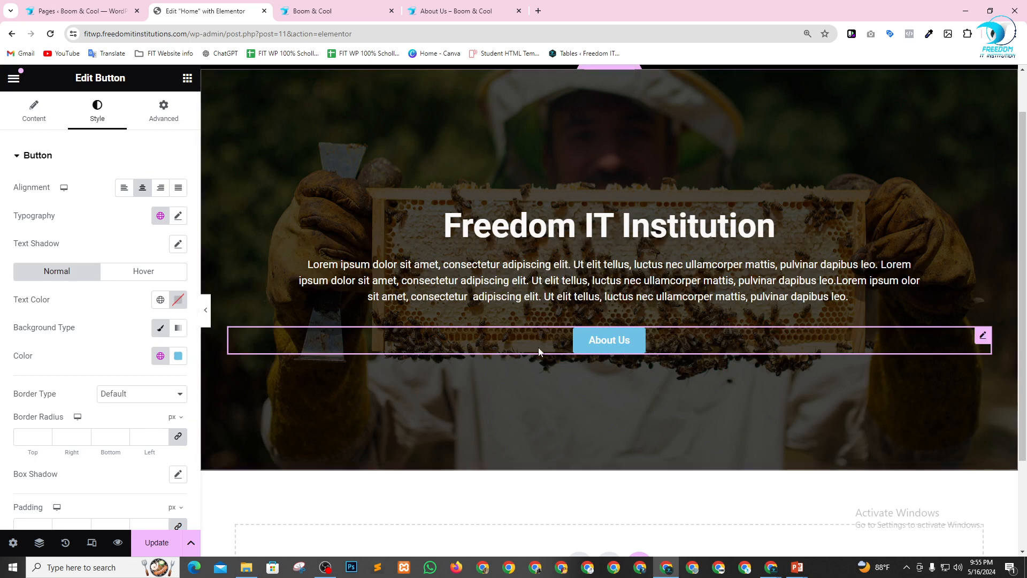
{"action": "scroll", "coordinate": [83, 361], "scroll_direction": "down", "scroll_amount": 1}
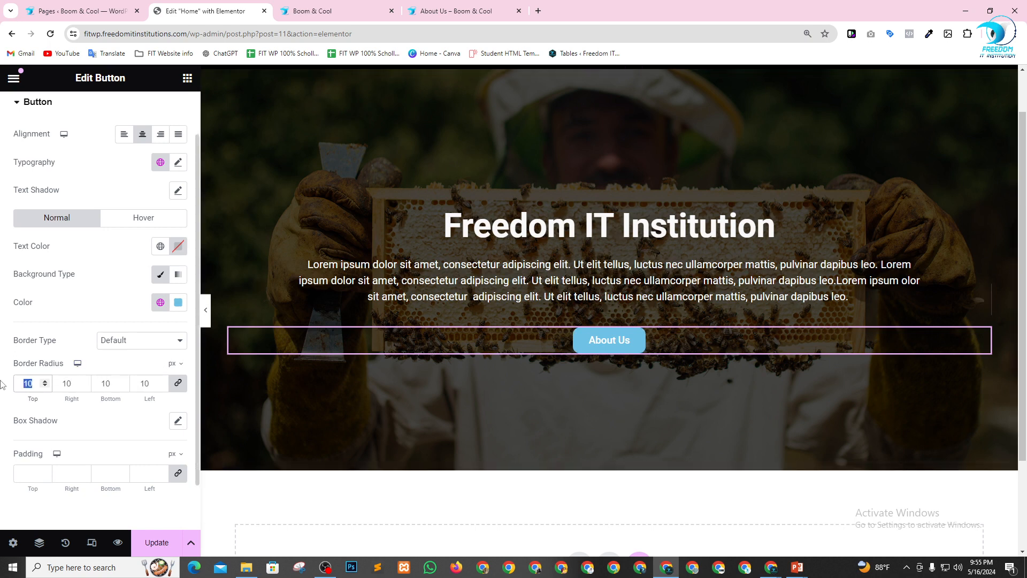
{"action": "type", "text": "5"}
Add a box shadow to the button, making its black color more opaque and setting the horizontal offset to 84.
{"action": "left_click", "coordinate": [178, 421]}
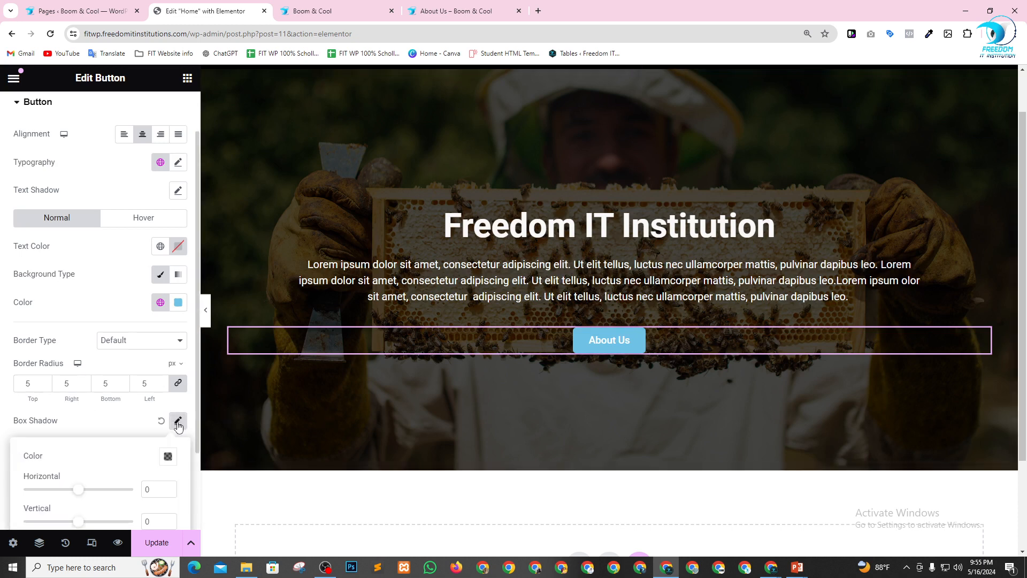
{"action": "scroll", "coordinate": [126, 410], "scroll_direction": "down", "scroll_amount": 2}
{"action": "left_click", "coordinate": [168, 354]}
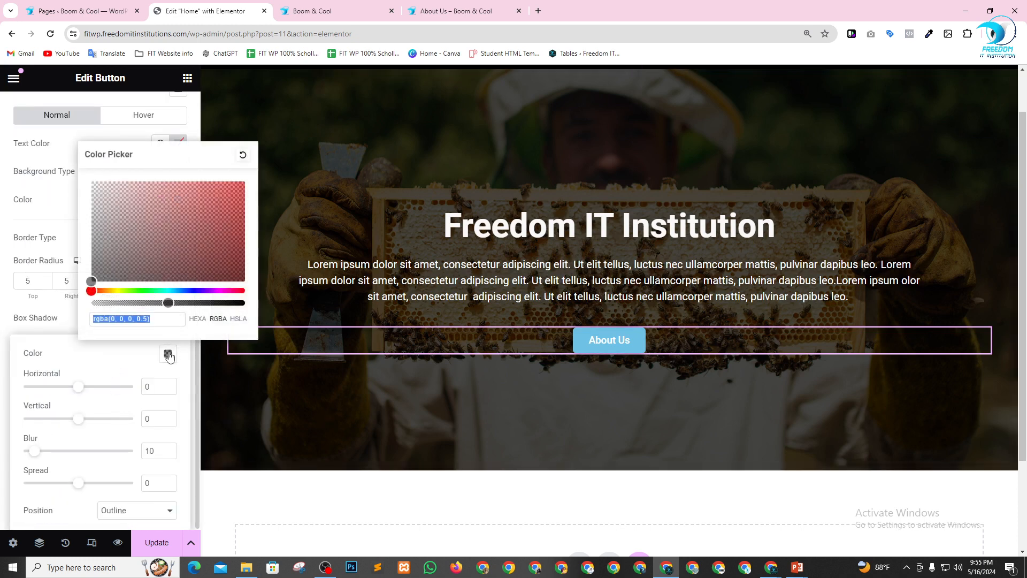
{"action": "left_click_drag", "start_coordinate": [168, 303], "coordinate": [223, 303]}
{"action": "left_click", "coordinate": [105, 364]}
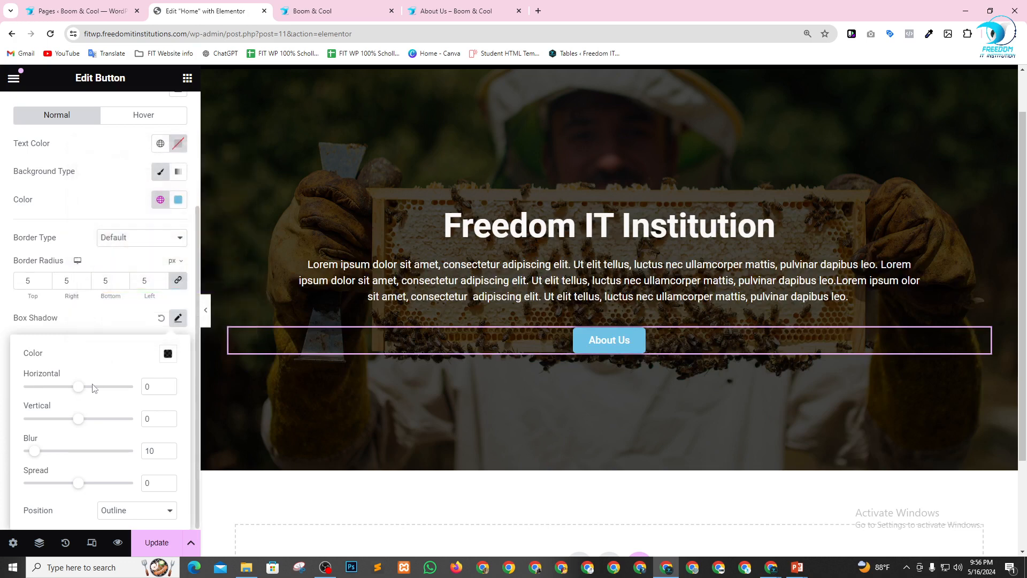
{"action": "left_click_drag", "start_coordinate": [83, 387], "coordinate": [124, 387]}
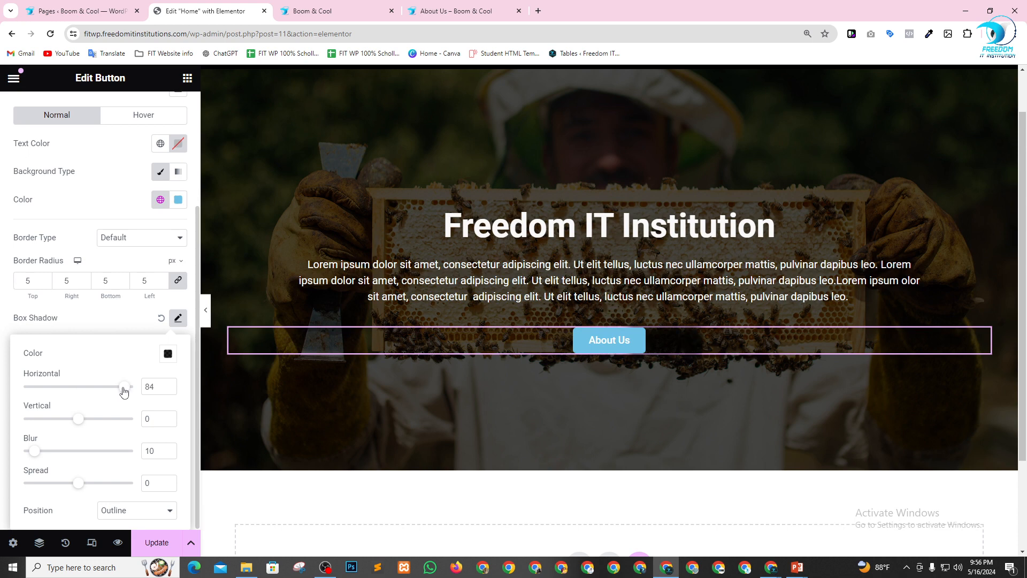
Change the button's box shadow color to white.
{"action": "left_click", "coordinate": [168, 359]}
{"action": "left_click_drag", "start_coordinate": [132, 244], "coordinate": [68, 167]}
{"action": "left_click", "coordinate": [113, 337]}
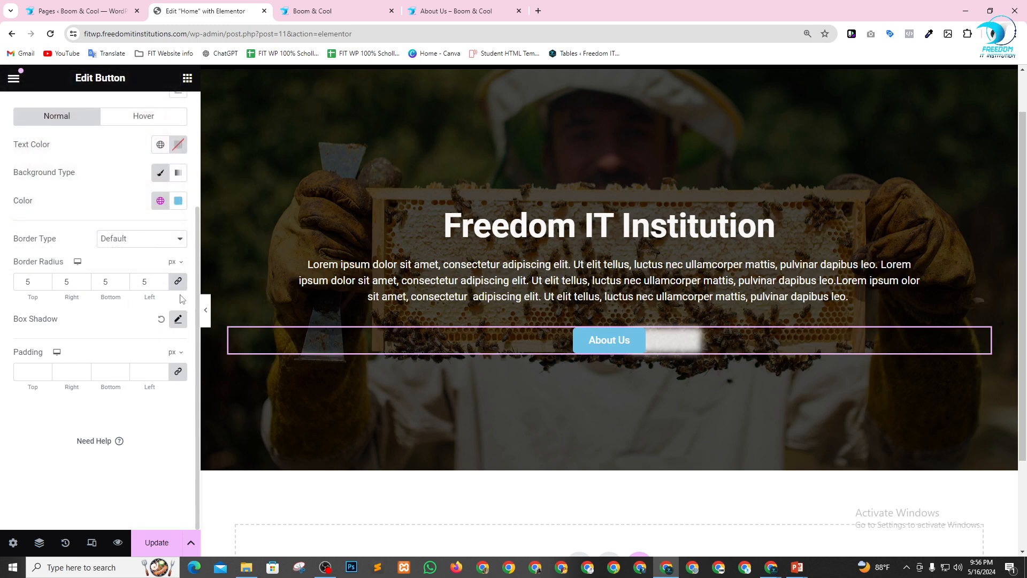
Set the button's box shadow to horizontal -3, vertical 3, blur 31 and spread 18.
{"action": "left_click", "coordinate": [178, 321]}
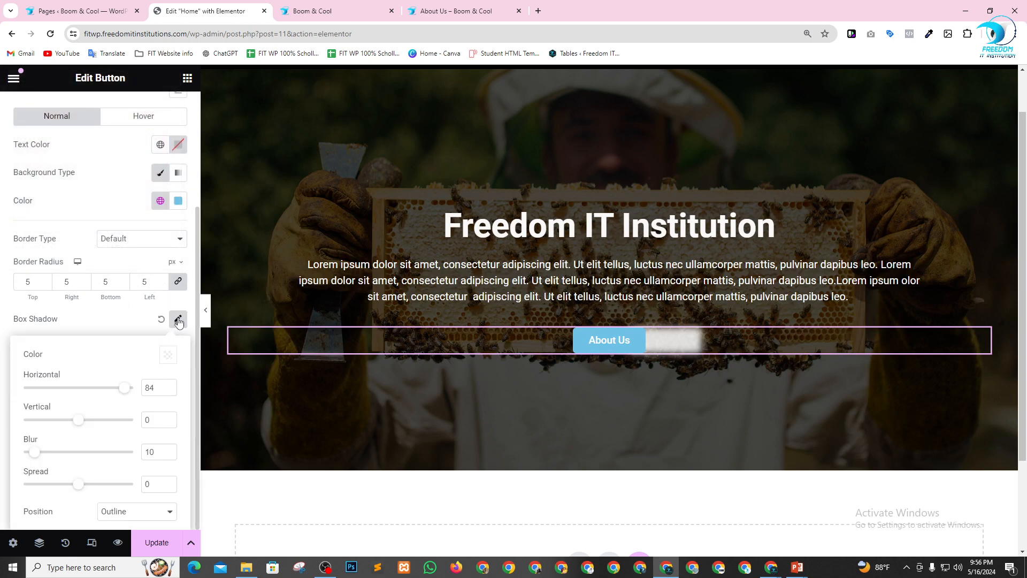
{"action": "left_click_drag", "start_coordinate": [129, 391], "coordinate": [82, 395]}
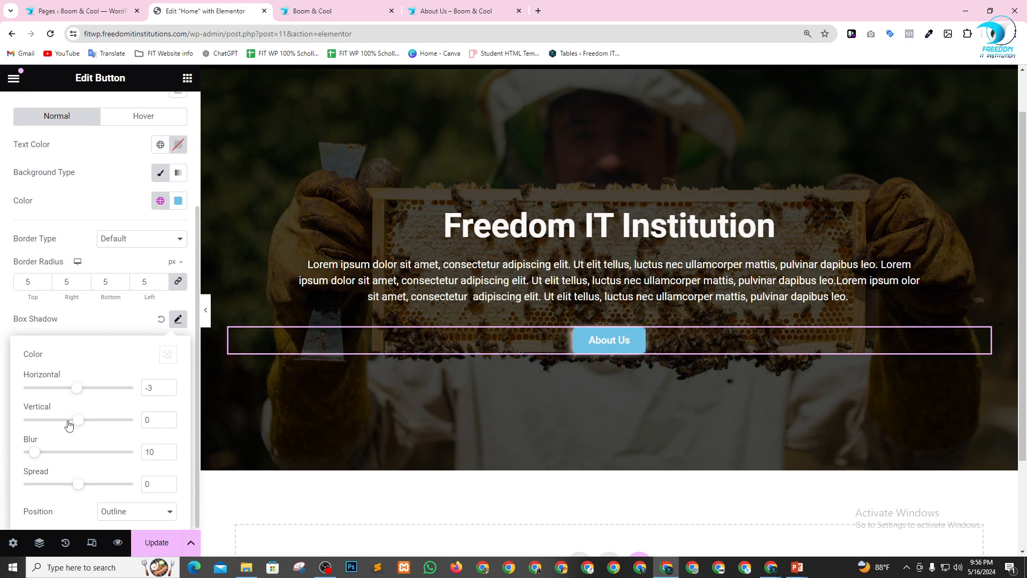
{"action": "left_click_drag", "start_coordinate": [79, 422], "coordinate": [85, 420]}
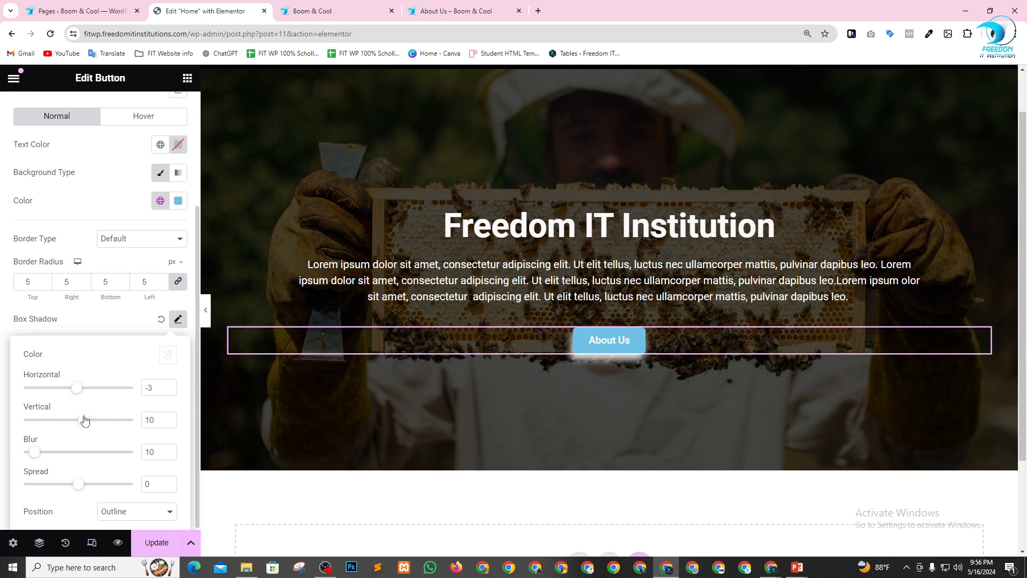
{"action": "scroll", "coordinate": [705, 339], "scroll_direction": "down", "scroll_amount": 2}
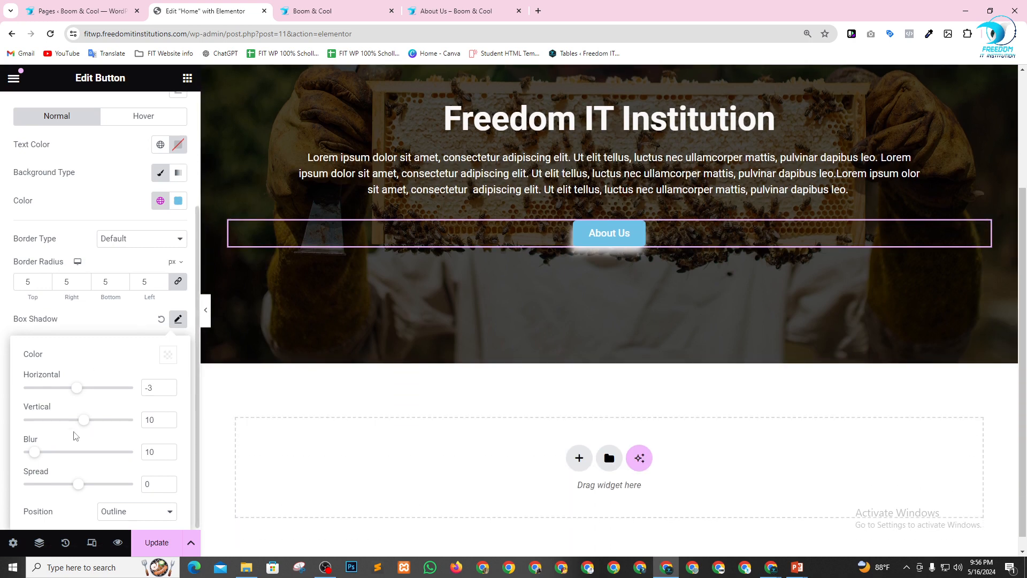
{"action": "left_click_drag", "start_coordinate": [36, 456], "coordinate": [60, 462]}
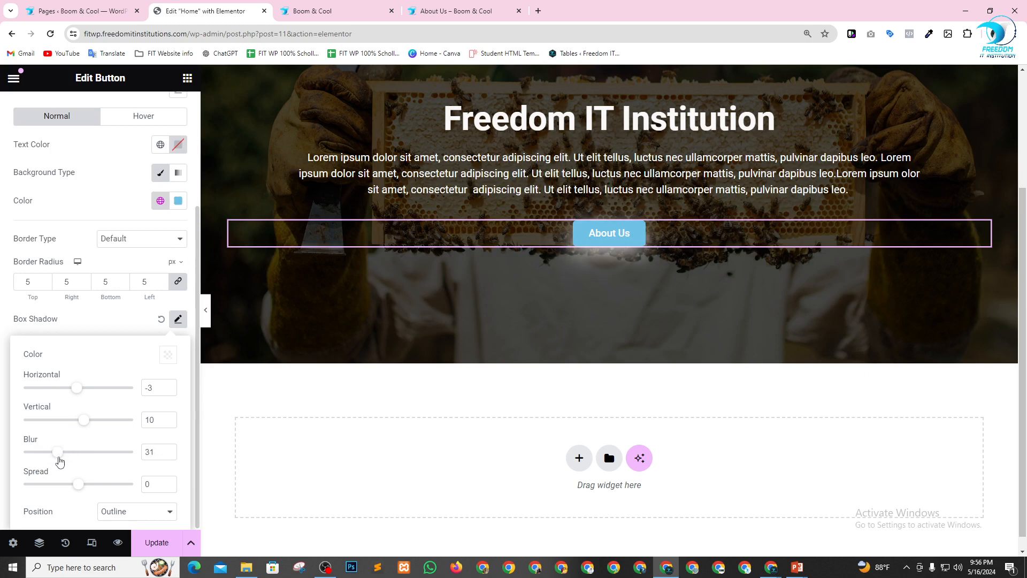
{"action": "mouse_move", "coordinate": [86, 421]}
{"action": "left_mouse_down"}
{"action": "mouse_move", "coordinate": [76, 420]}
{"action": "mouse_move", "coordinate": [83, 425]}
{"action": "left_mouse_up"}
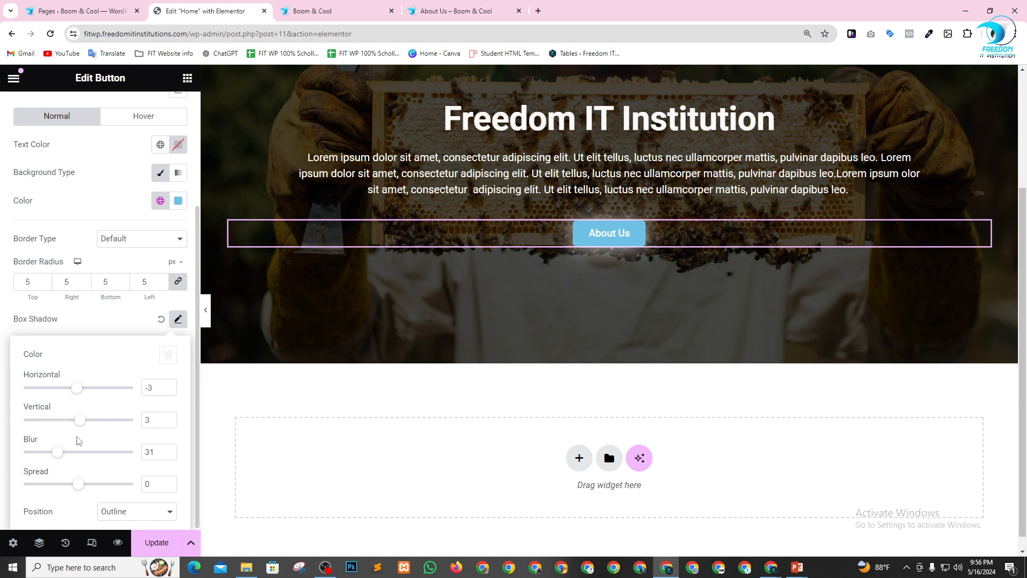
{"action": "left_click_drag", "start_coordinate": [80, 489], "coordinate": [88, 484]}
{"action": "scroll", "coordinate": [594, 370], "scroll_direction": "up", "scroll_amount": 2}
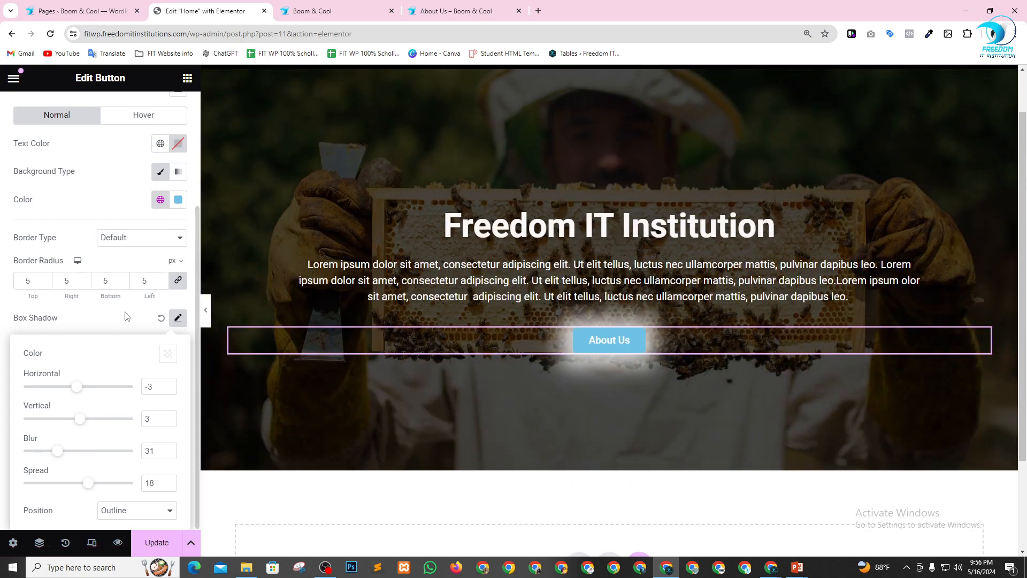
Set the About Us button's typography size to 25 px.
{"action": "scroll", "coordinate": [101, 231], "scroll_direction": "up", "scroll_amount": 3}
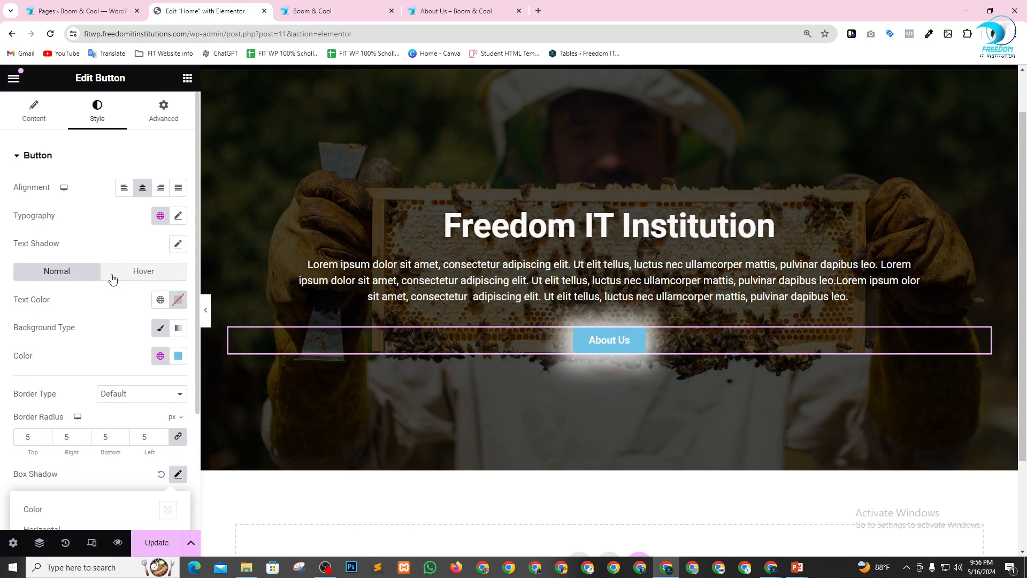
{"action": "left_click", "coordinate": [178, 216]}
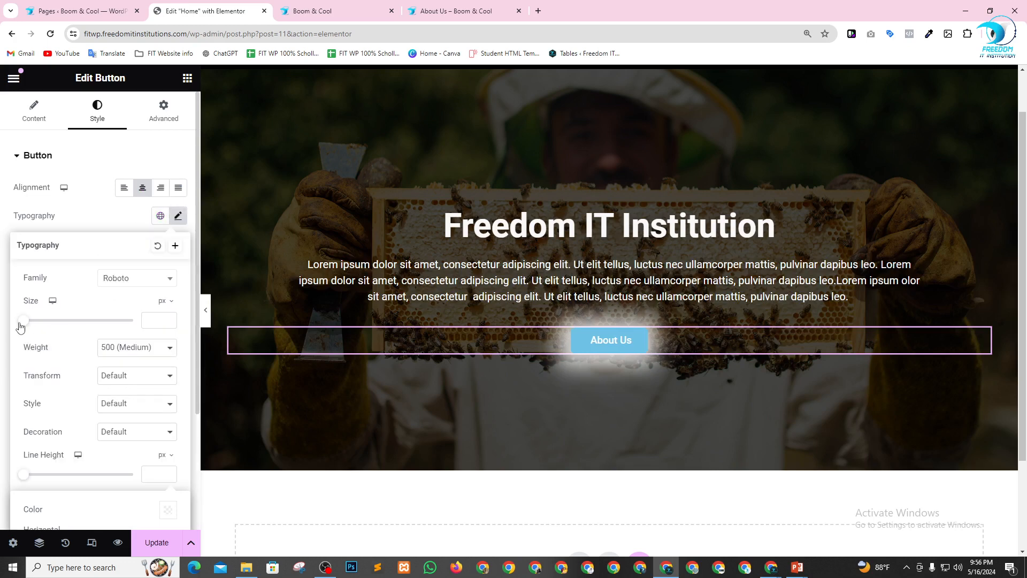
{"action": "left_click_drag", "start_coordinate": [23, 324], "coordinate": [39, 332]}
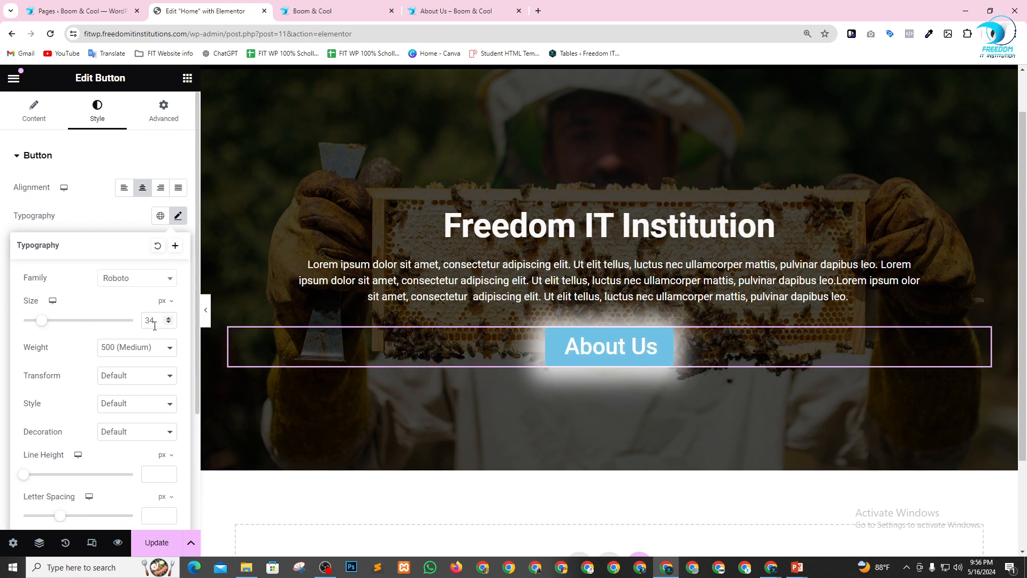
{"action": "left_click_drag", "start_coordinate": [154, 320], "coordinate": [130, 325]}
{"action": "type", "text": "25"}
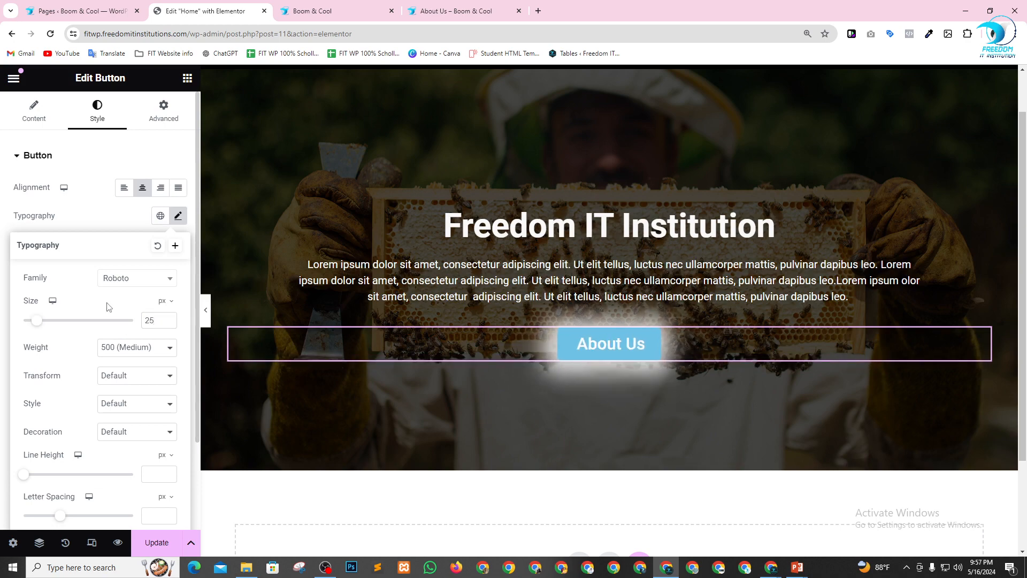
{"action": "scroll", "coordinate": [656, 339], "scroll_direction": "up", "scroll_amount": 2}
{"action": "scroll", "coordinate": [611, 312], "scroll_direction": "down", "scroll_amount": 3}
{"action": "scroll", "coordinate": [702, 338], "scroll_direction": "up", "scroll_amount": 3}
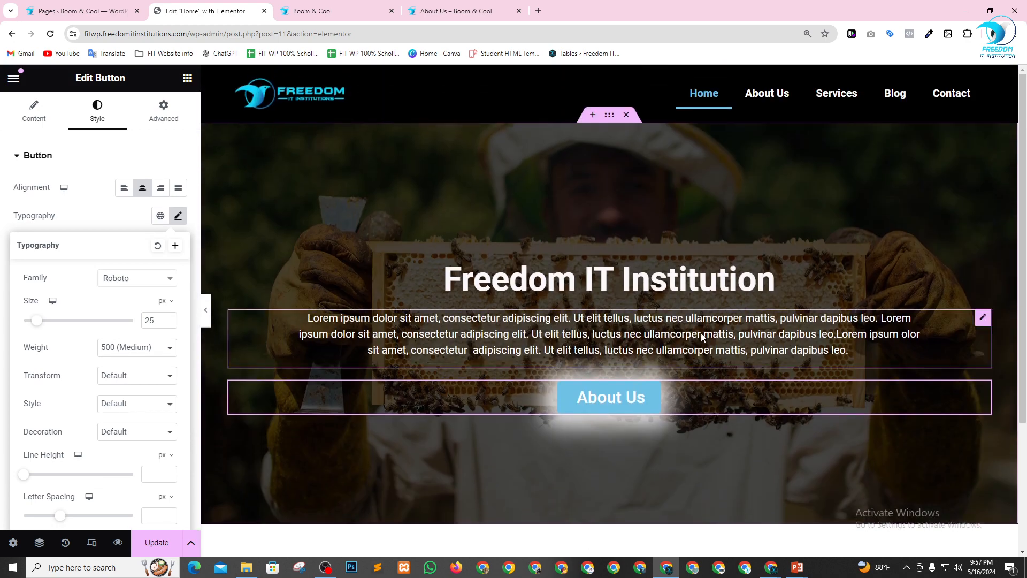
{"action": "scroll", "coordinate": [85, 417], "scroll_direction": "down", "scroll_amount": 2}
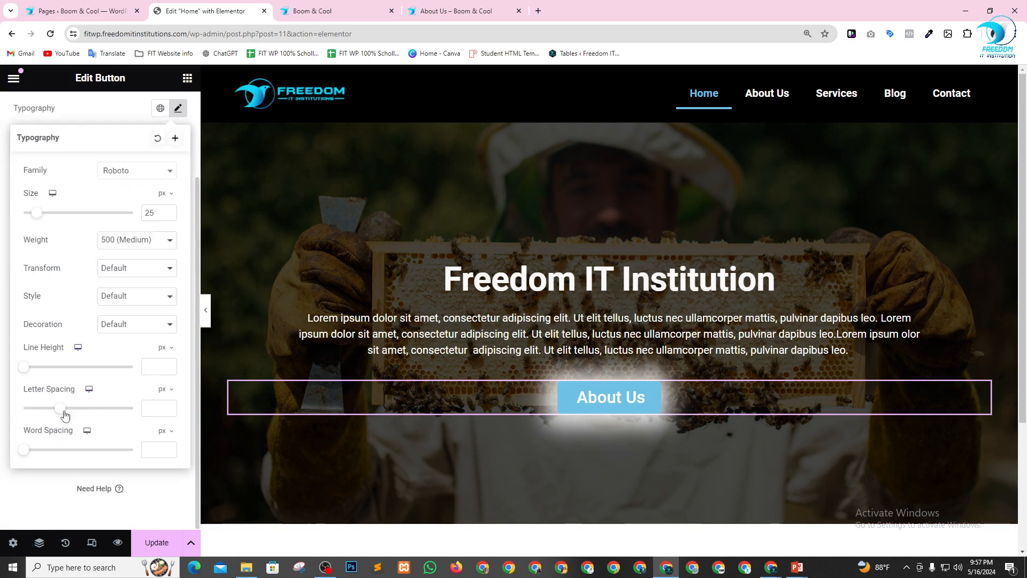
{"action": "scroll", "coordinate": [80, 344], "scroll_direction": "up", "scroll_amount": 2}
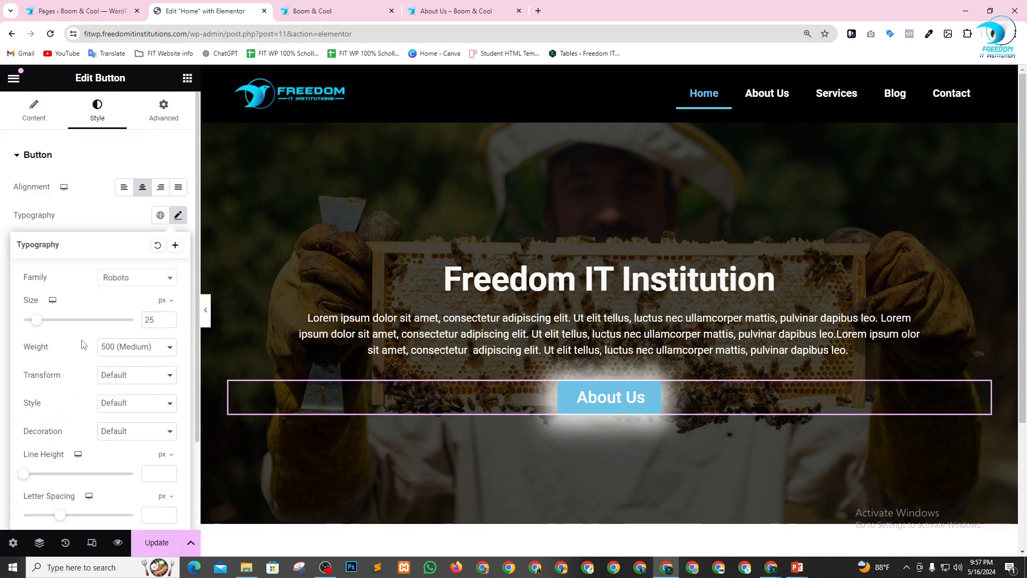
{"action": "left_click", "coordinate": [90, 227]}
Reduce the button's box shadow to blur 27 and spread 9, and update the page.
{"action": "scroll", "coordinate": [96, 343], "scroll_direction": "down", "scroll_amount": 2}
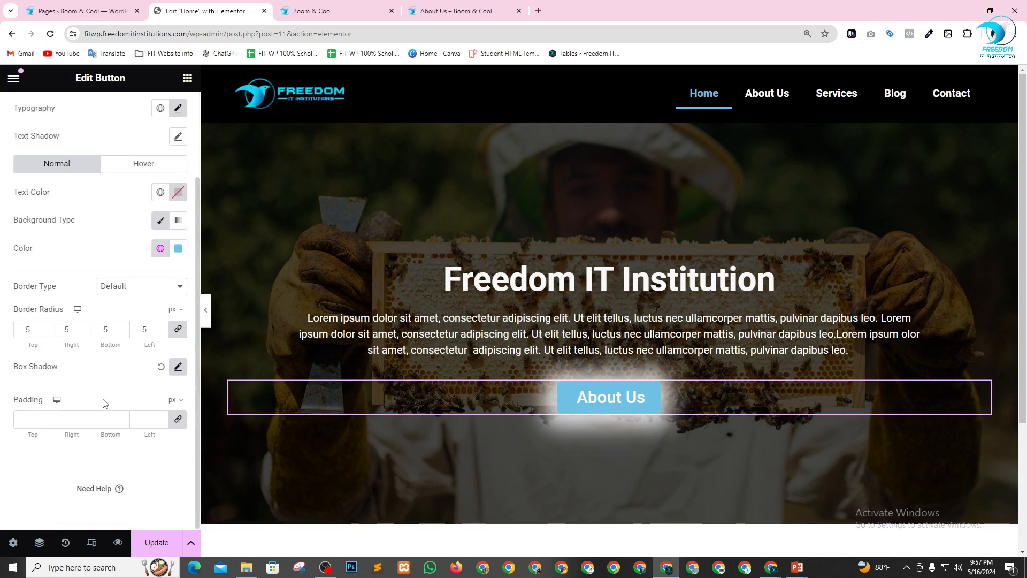
{"action": "left_click", "coordinate": [178, 367]}
{"action": "scroll", "coordinate": [92, 436], "scroll_direction": "down", "scroll_amount": 1}
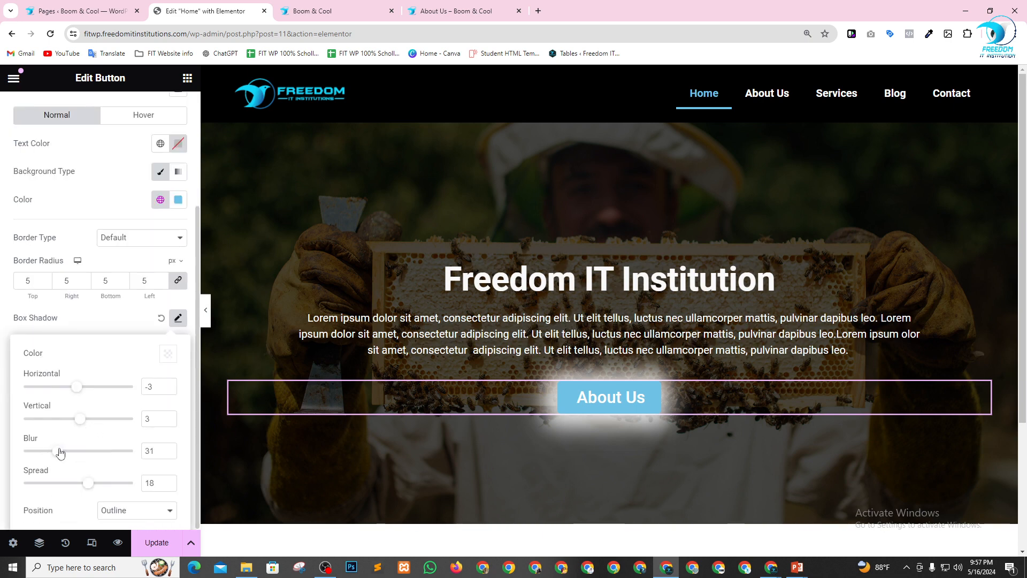
{"action": "left_click", "coordinate": [169, 453]}
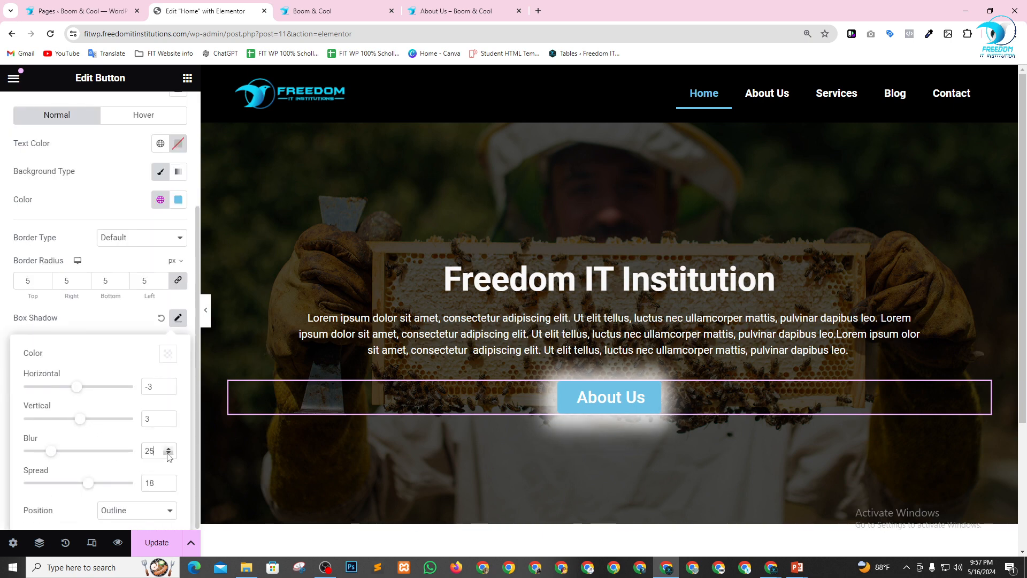
{"action": "left_click", "coordinate": [169, 453]}
{"action": "left_click", "coordinate": [168, 453]}
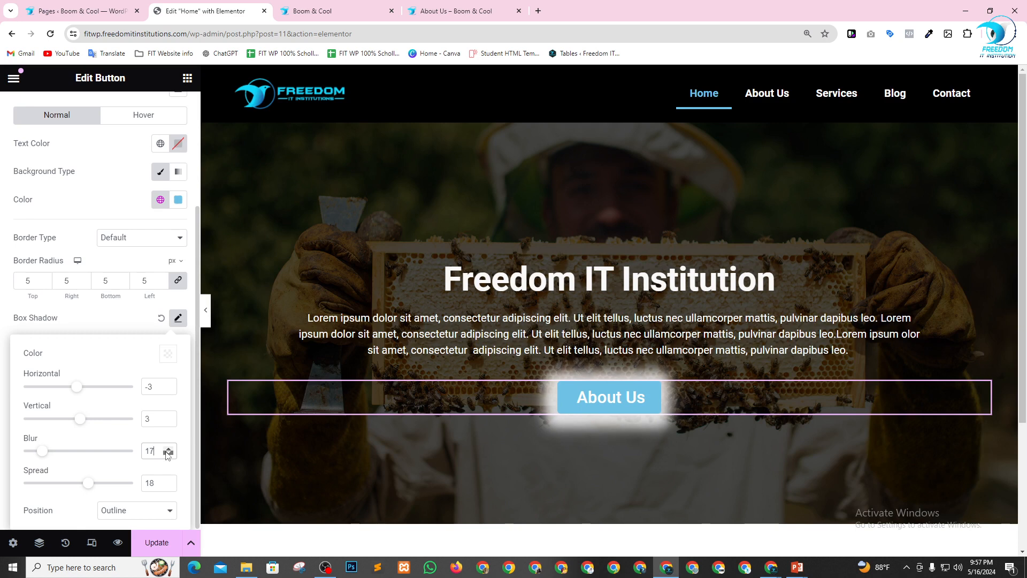
{"action": "left_click", "coordinate": [168, 453]}
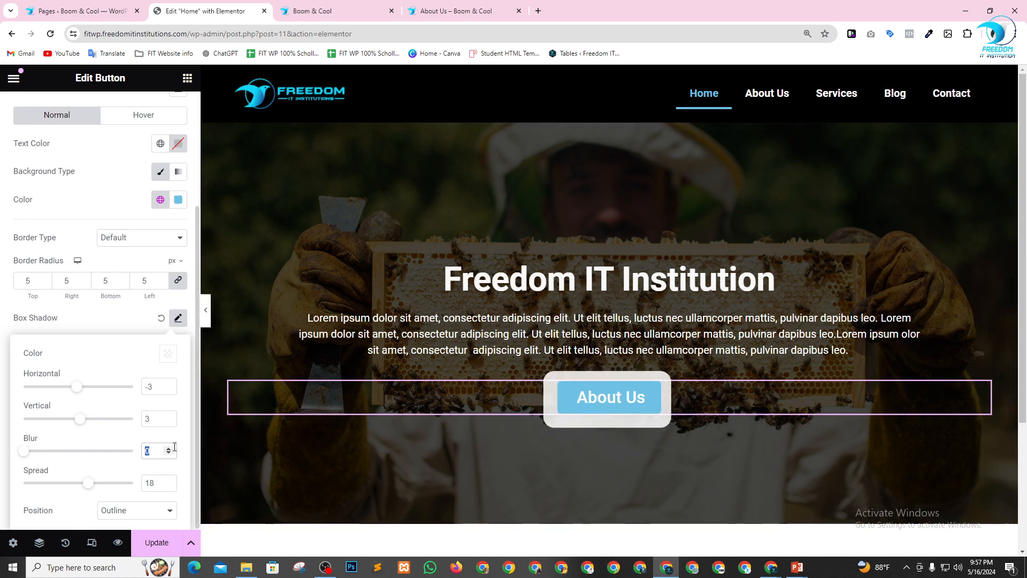
{"action": "left_click", "coordinate": [172, 448]}
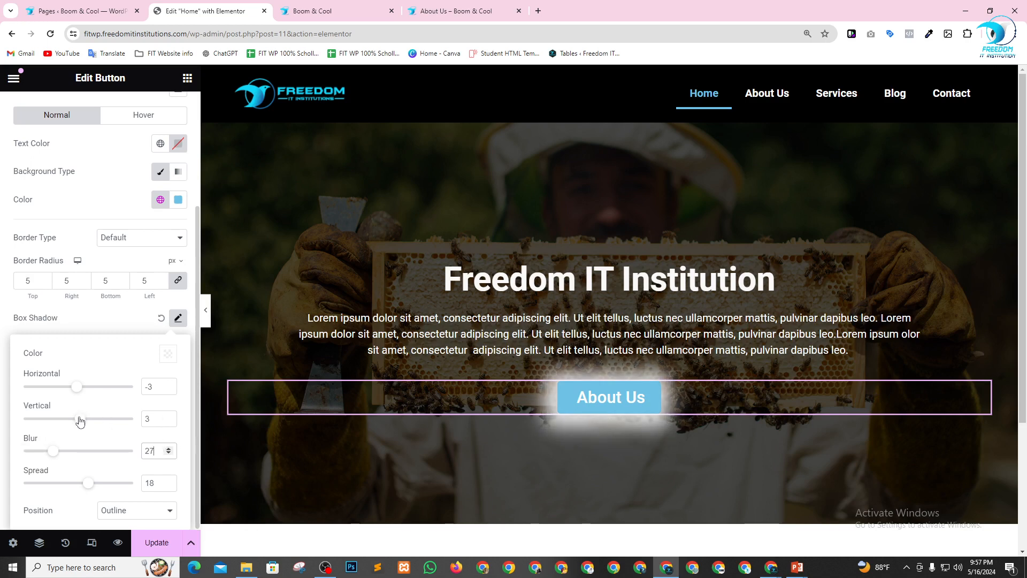
{"action": "left_click_drag", "start_coordinate": [88, 484], "coordinate": [85, 486]}
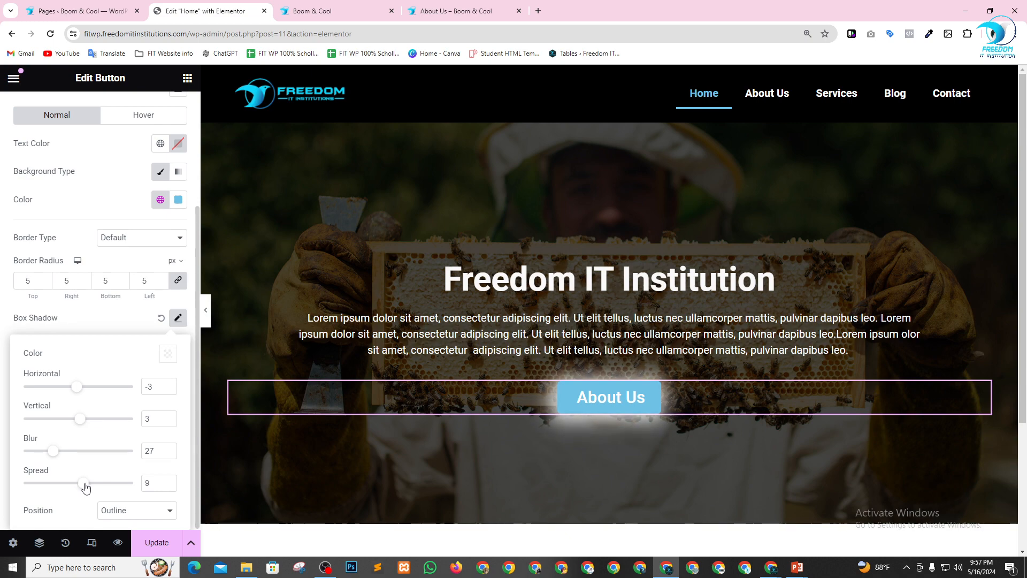
{"action": "left_click", "coordinate": [156, 543]}
{"action": "scroll", "coordinate": [802, 458], "scroll_direction": "down", "scroll_amount": 4}
{"action": "scroll", "coordinate": [672, 351], "scroll_direction": "up", "scroll_amount": 4}
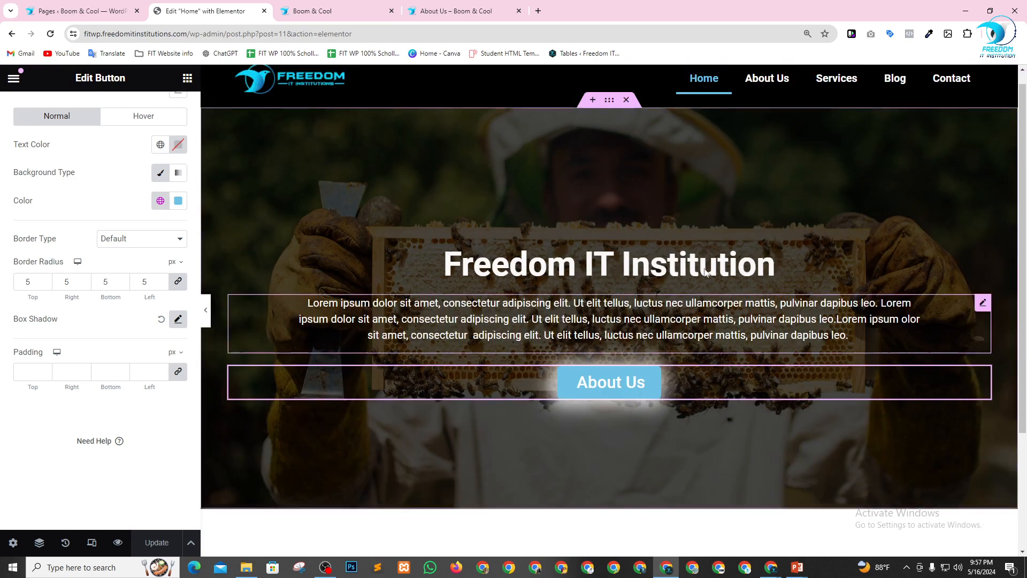
Review the typography settings of the hero heading "Freedom IT Institution".
{"action": "left_click", "coordinate": [742, 274]}
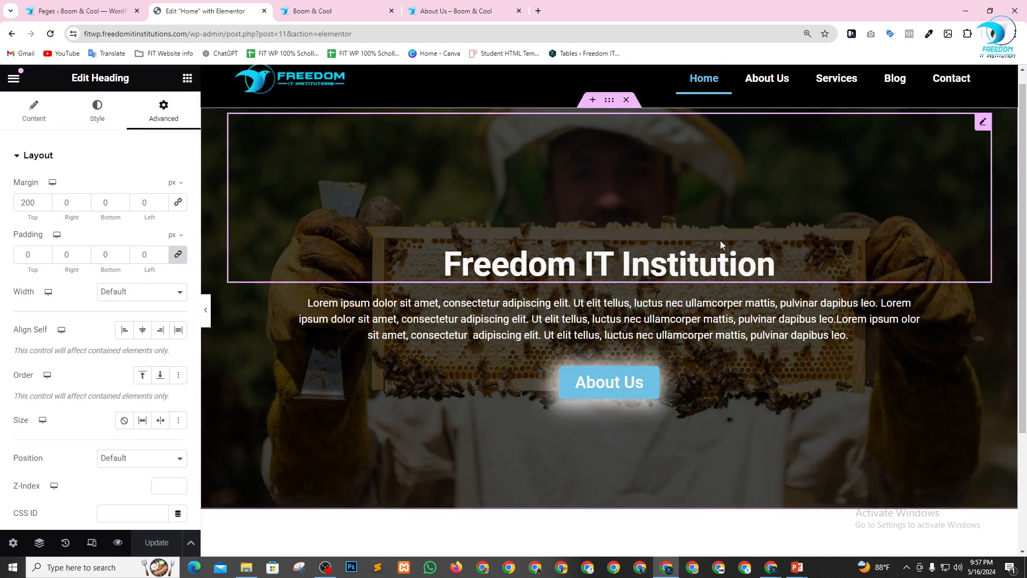
{"action": "left_click", "coordinate": [102, 115]}
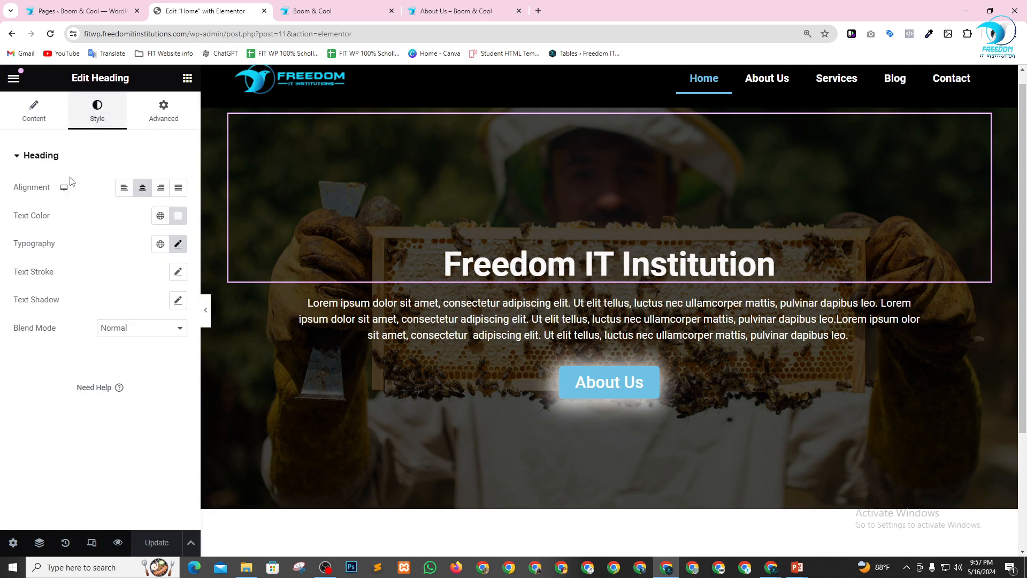
{"action": "left_click", "coordinate": [178, 244]}
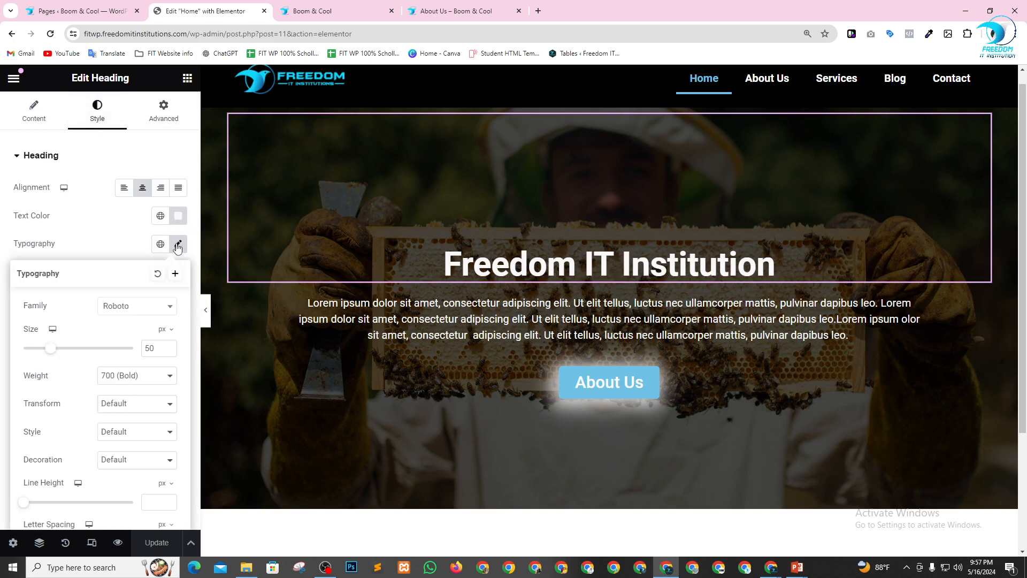
{"action": "scroll", "coordinate": [105, 407], "scroll_direction": "down", "scroll_amount": 2}
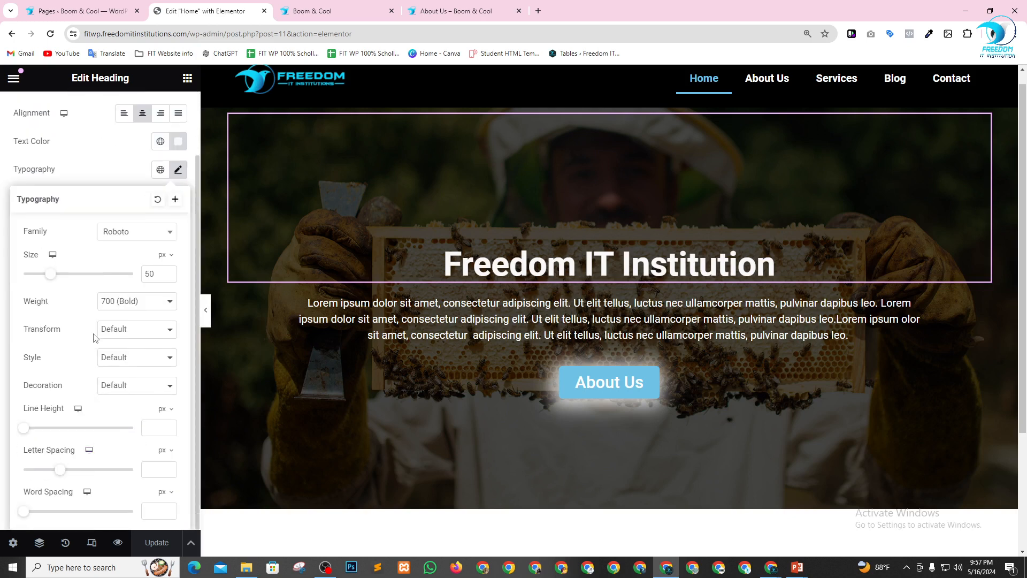
{"action": "scroll", "coordinate": [111, 399], "scroll_direction": "up", "scroll_amount": 2}
{"action": "scroll", "coordinate": [104, 460], "scroll_direction": "down", "scroll_amount": 2}
{"action": "scroll", "coordinate": [104, 484], "scroll_direction": "up", "scroll_amount": 2}
{"action": "scroll", "coordinate": [109, 471], "scroll_direction": "down", "scroll_amount": 2}
{"action": "left_click", "coordinate": [90, 159]}
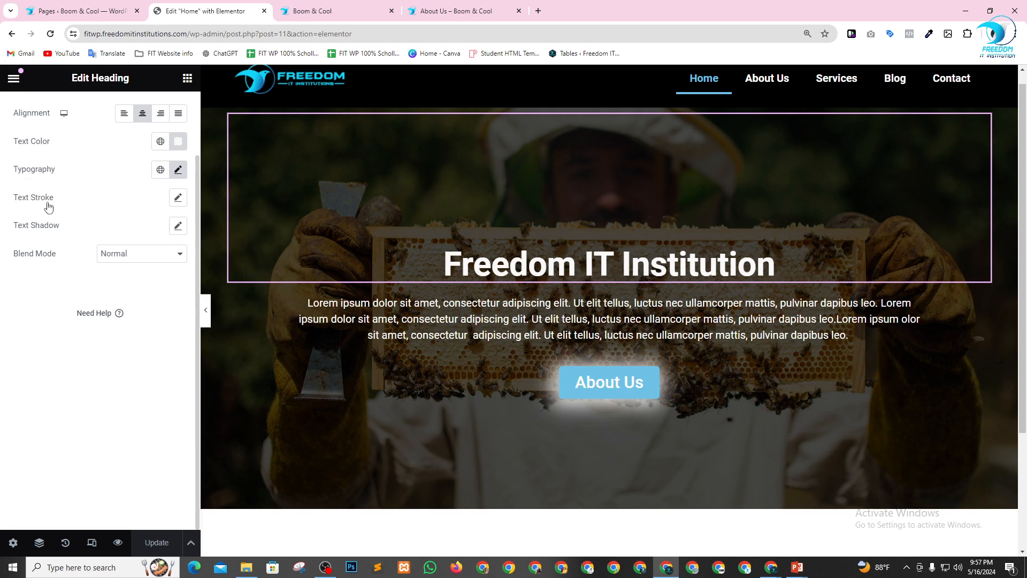
Add a text shadow to the hero heading in fully opaque white, rgba(255, 255, 255, 1).
{"action": "left_click", "coordinate": [178, 226]}
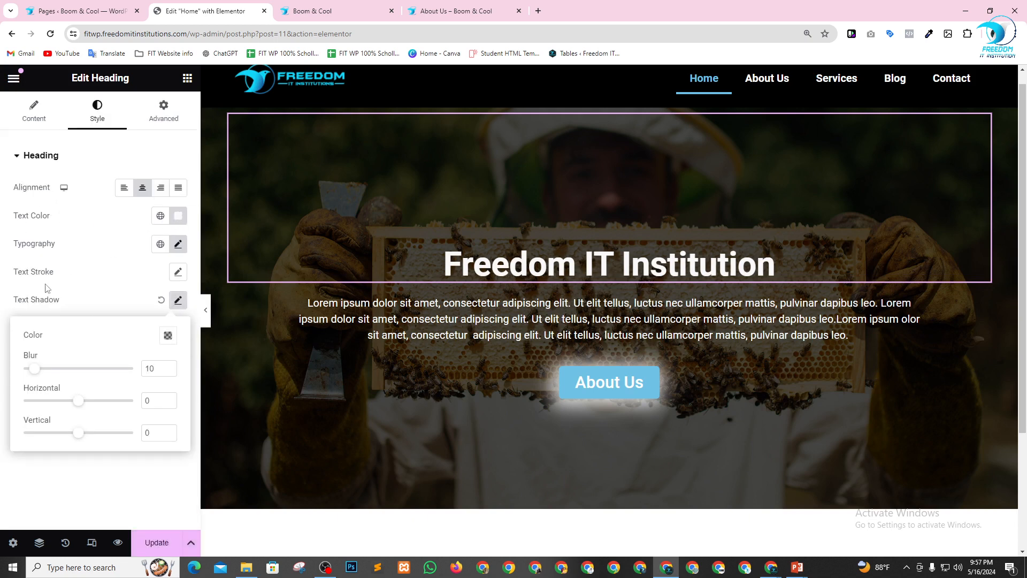
{"action": "left_click", "coordinate": [168, 335]}
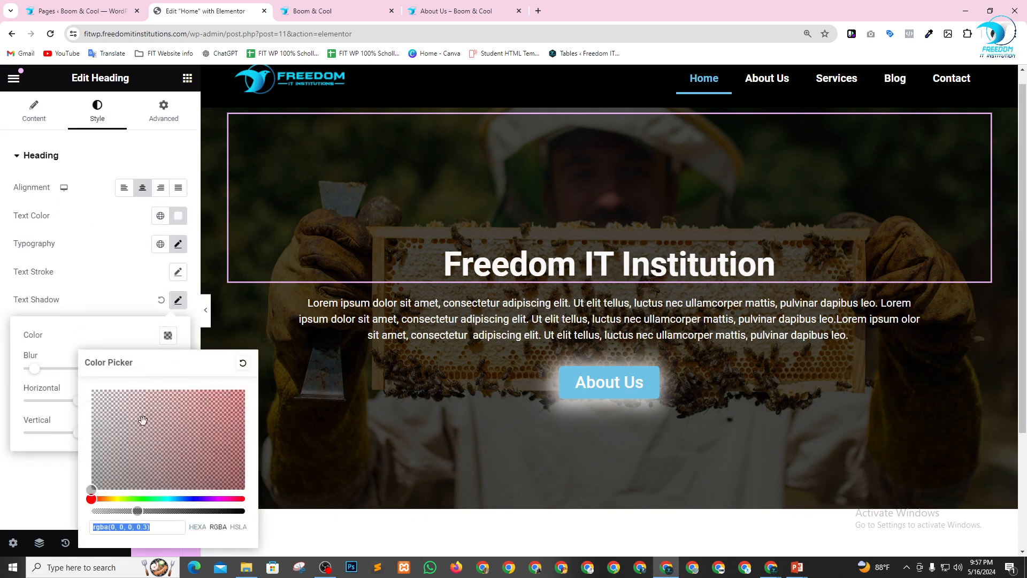
{"action": "left_click_drag", "start_coordinate": [140, 511], "coordinate": [245, 510]}
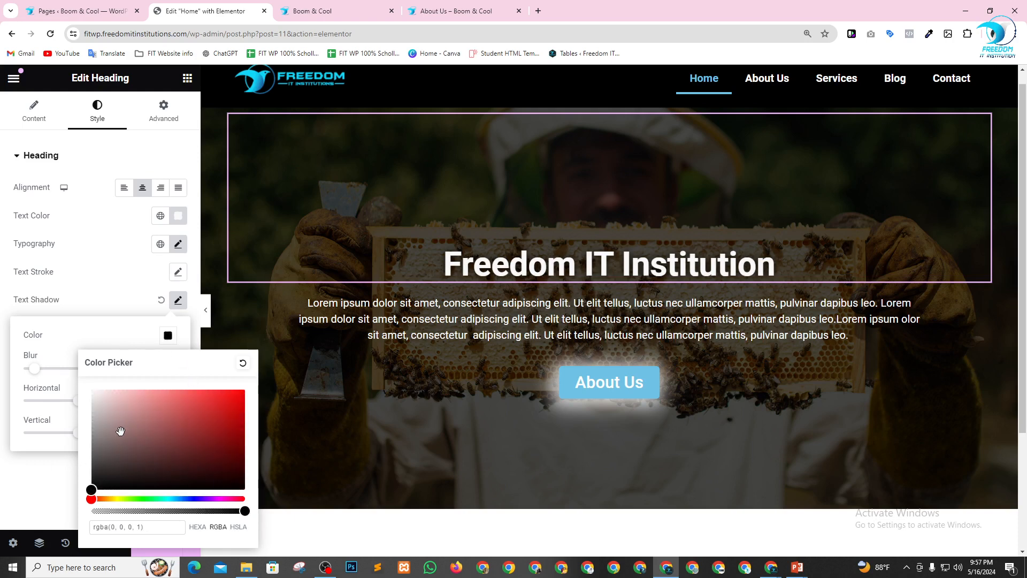
{"action": "left_click_drag", "start_coordinate": [120, 431], "coordinate": [90, 387]}
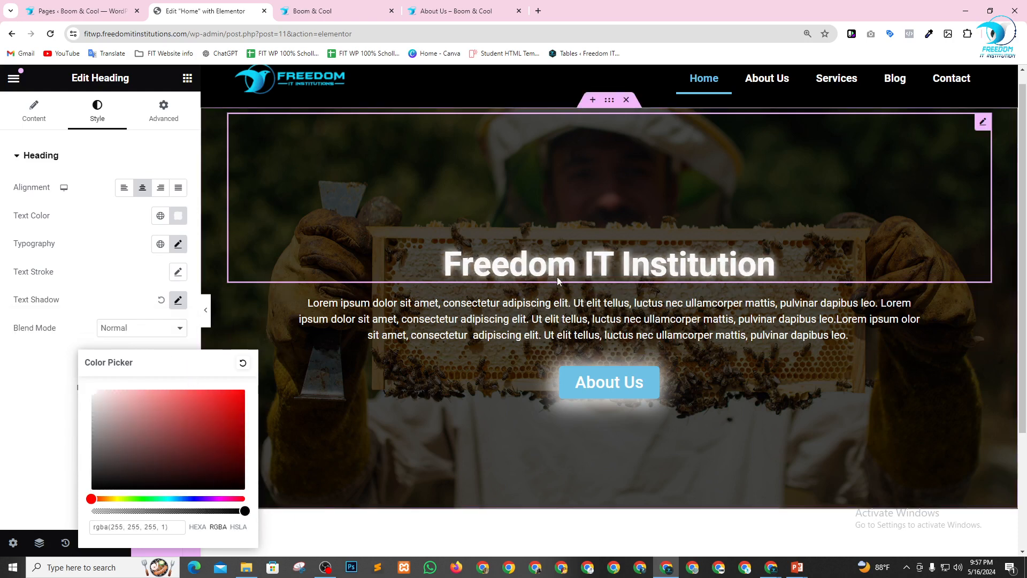
{"action": "left_click", "coordinate": [58, 405]}
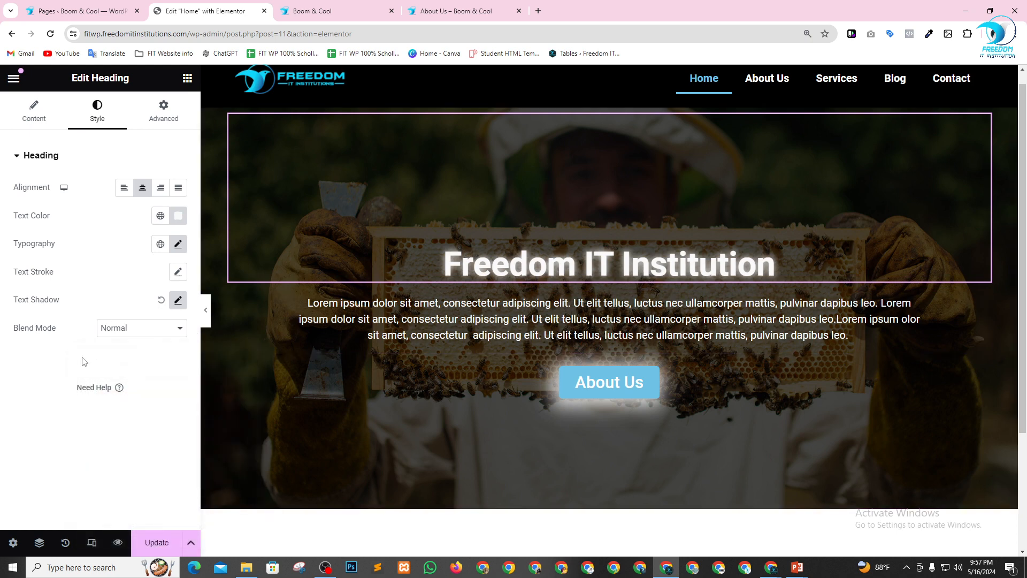
Set the heading's text shadow vertical offset to 7 and its blur to 13.
{"action": "left_click", "coordinate": [178, 300]}
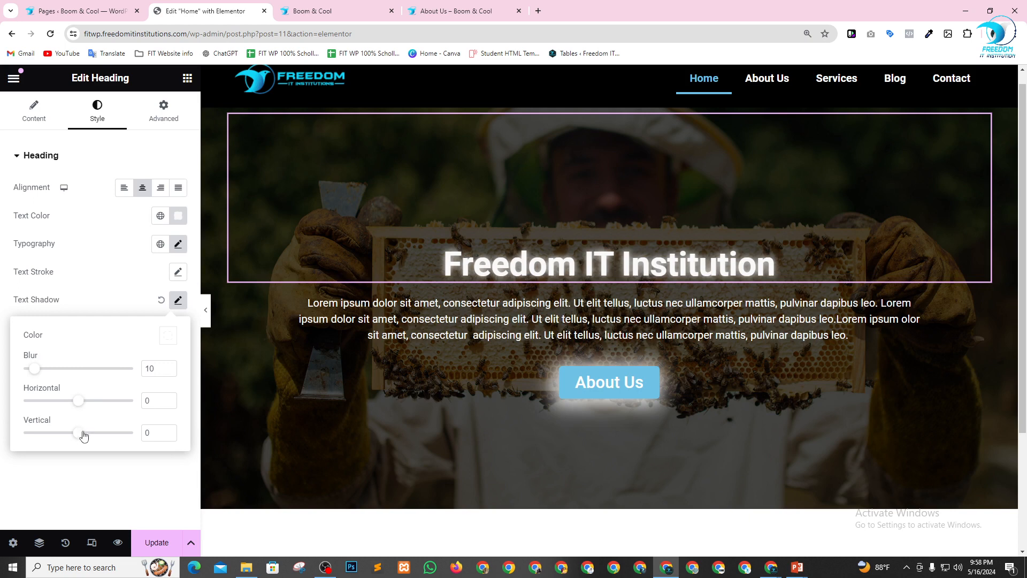
{"action": "left_click_drag", "start_coordinate": [83, 438], "coordinate": [88, 439]}
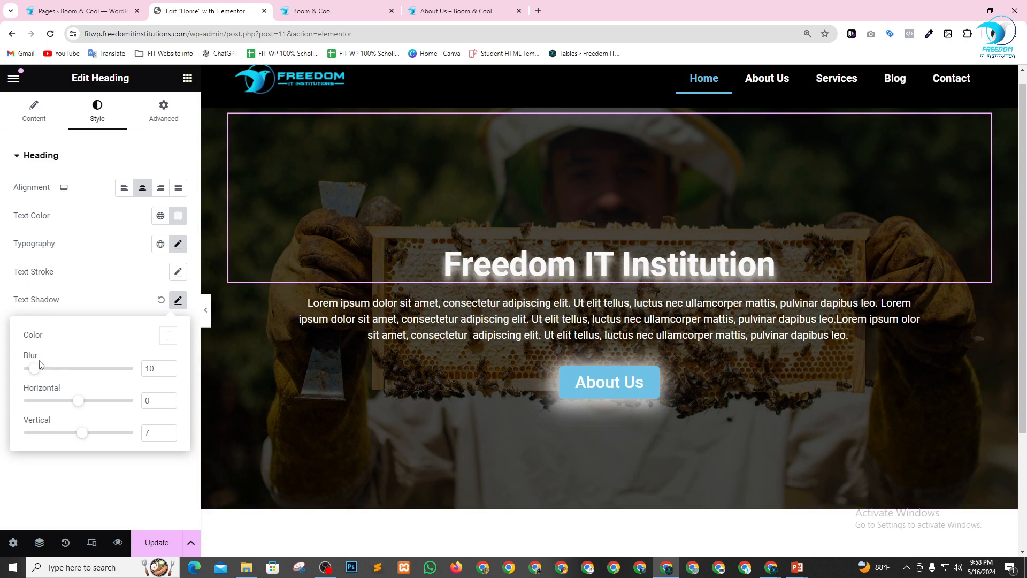
{"action": "mouse_move", "coordinate": [36, 370]}
{"action": "left_mouse_down"}
{"action": "mouse_move", "coordinate": [91, 368]}
{"action": "mouse_move", "coordinate": [37, 358]}
{"action": "left_mouse_up"}
{"action": "left_click_drag", "start_coordinate": [36, 371], "coordinate": [38, 371]}
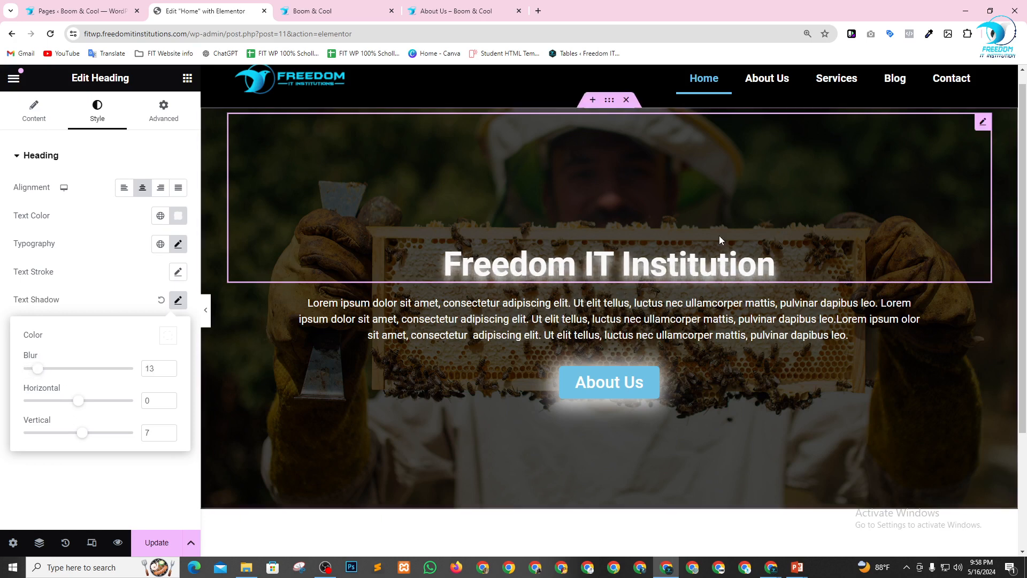
Update the Home page and check the finished hero section in the editor.
{"action": "scroll", "coordinate": [731, 261], "scroll_direction": "down", "scroll_amount": 2}
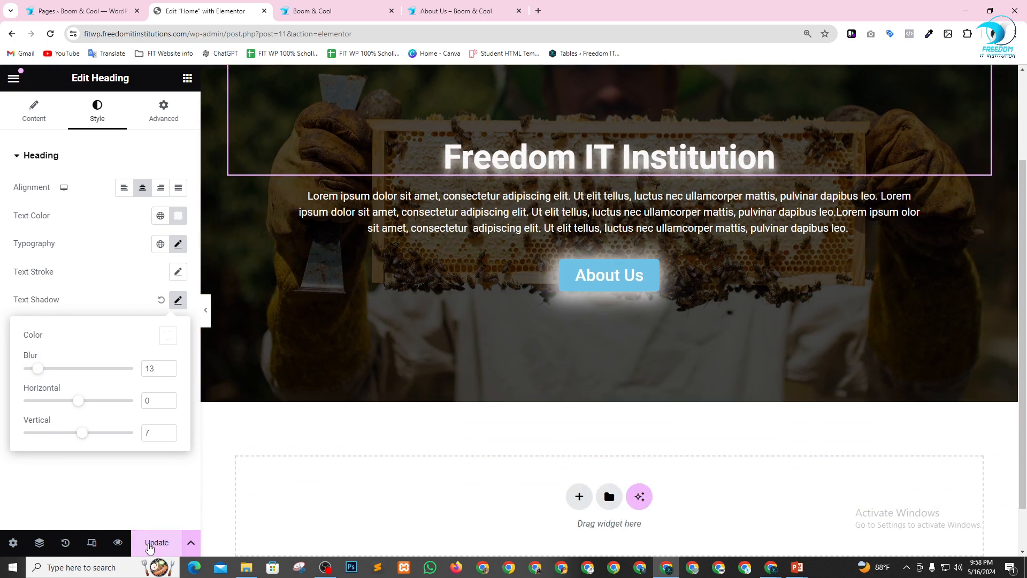
{"action": "left_click", "coordinate": [154, 543]}
{"action": "scroll", "coordinate": [587, 236], "scroll_direction": "up", "scroll_amount": 2}
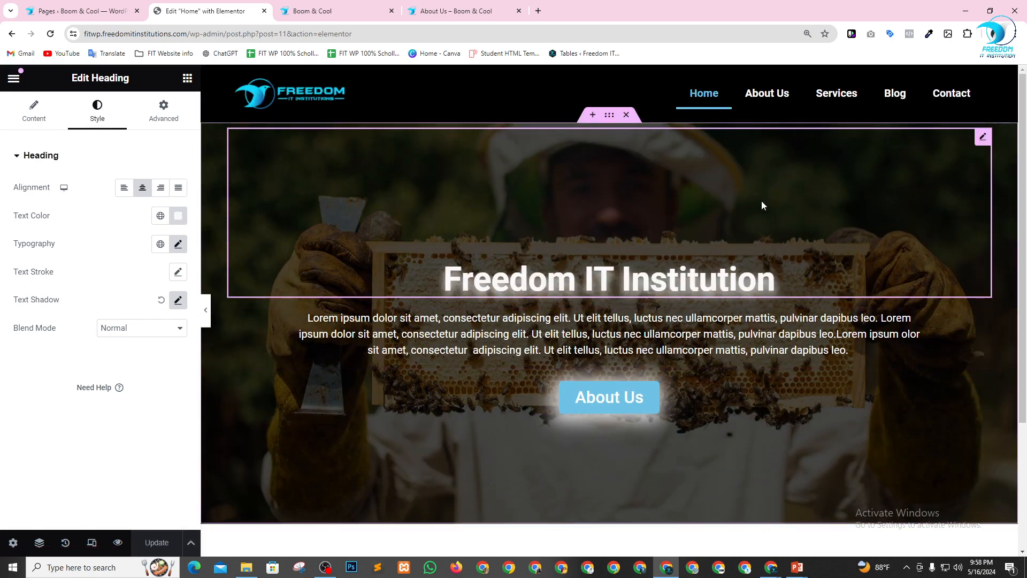
{"action": "scroll", "coordinate": [762, 204], "scroll_direction": "down", "scroll_amount": 3}
{"action": "scroll", "coordinate": [603, 293], "scroll_direction": "up", "scroll_amount": 3}
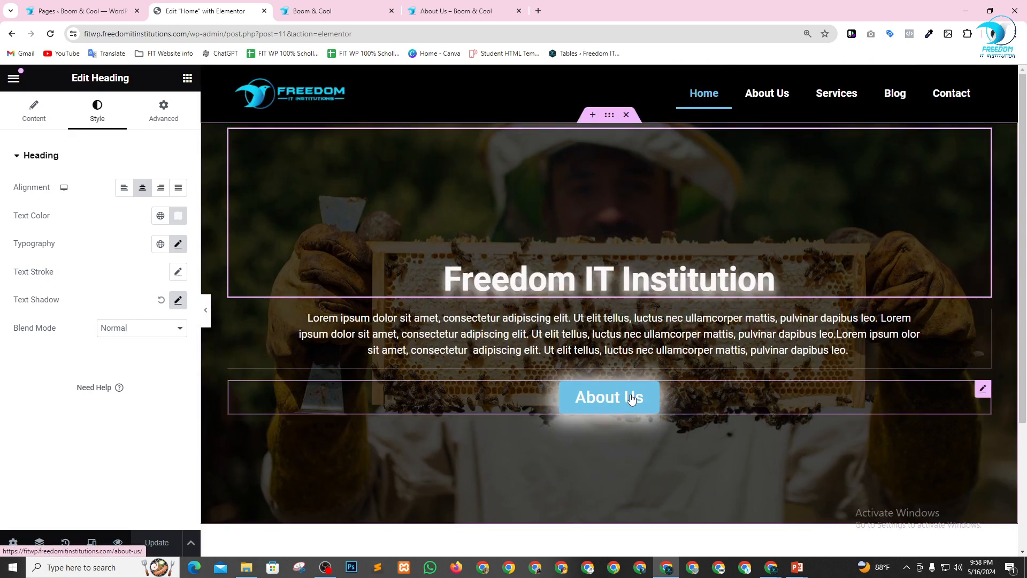
Reload the live Home page and test its About Us button, returning to Home after checking the linked page.
{"action": "left_click", "coordinate": [322, 5]}
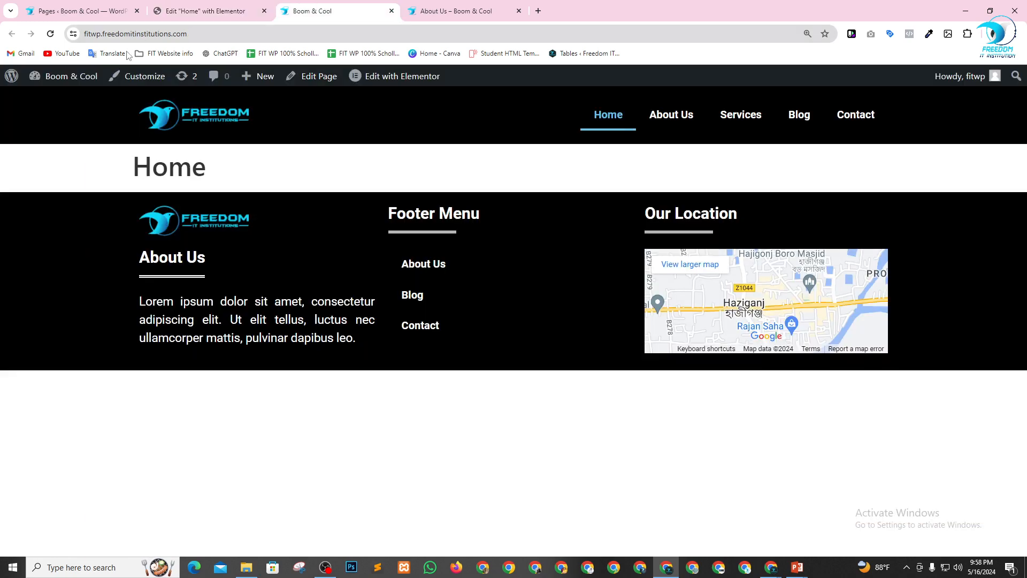
{"action": "left_click", "coordinate": [50, 33]}
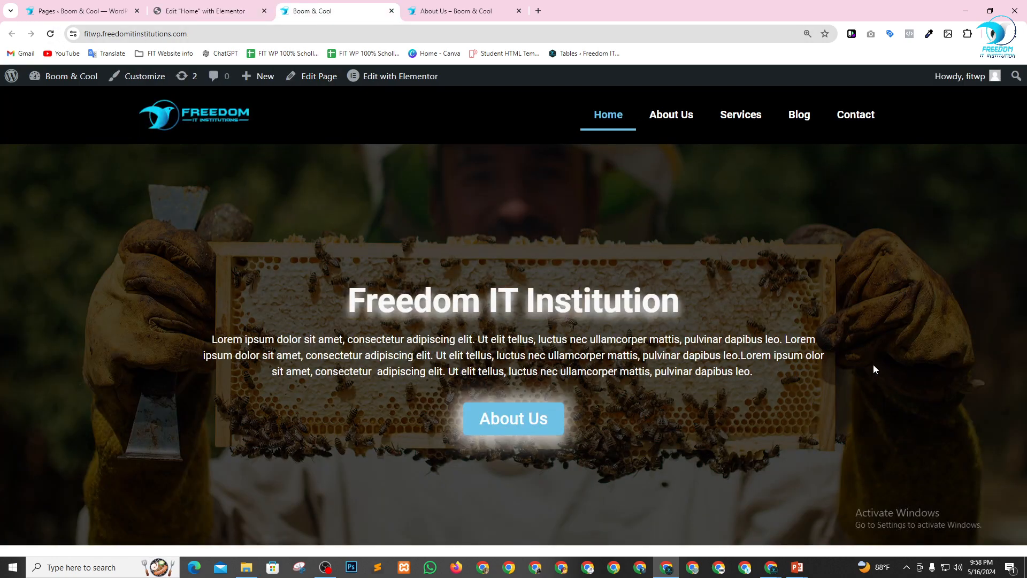
{"action": "left_click", "coordinate": [517, 422]}
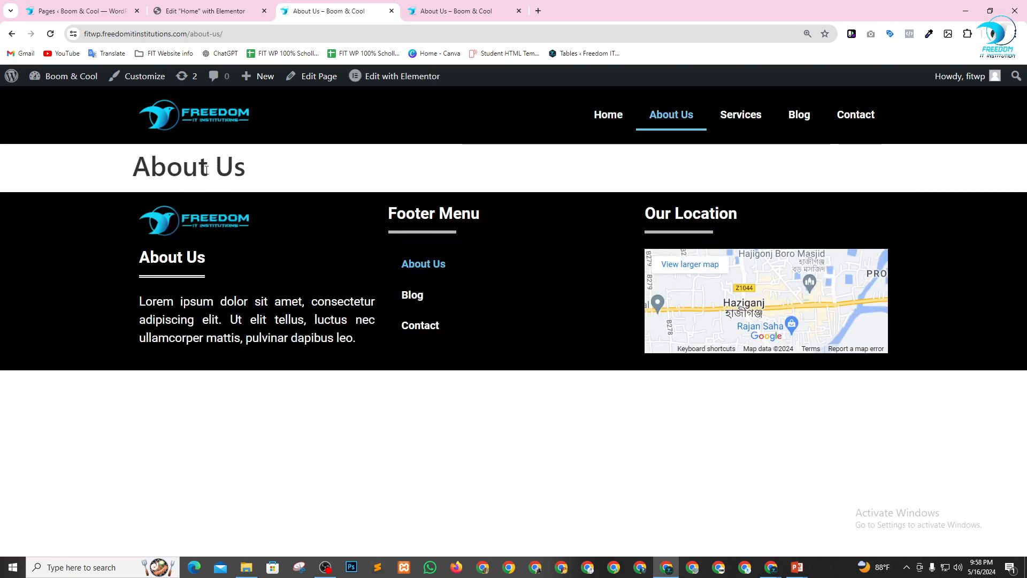
{"action": "left_click", "coordinate": [451, 6]}
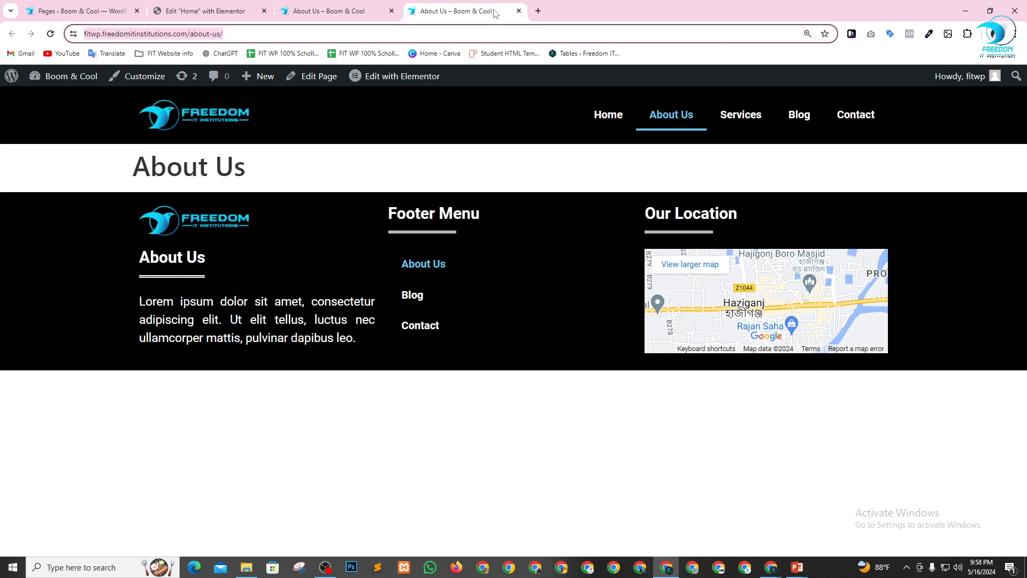
{"action": "left_click", "coordinate": [336, 7]}
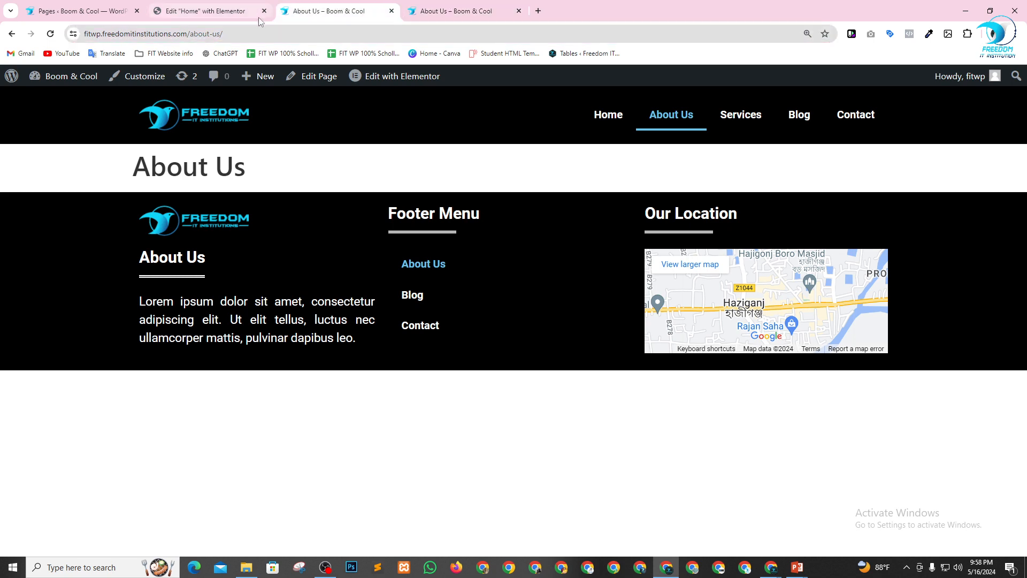
{"action": "left_click", "coordinate": [605, 117]}
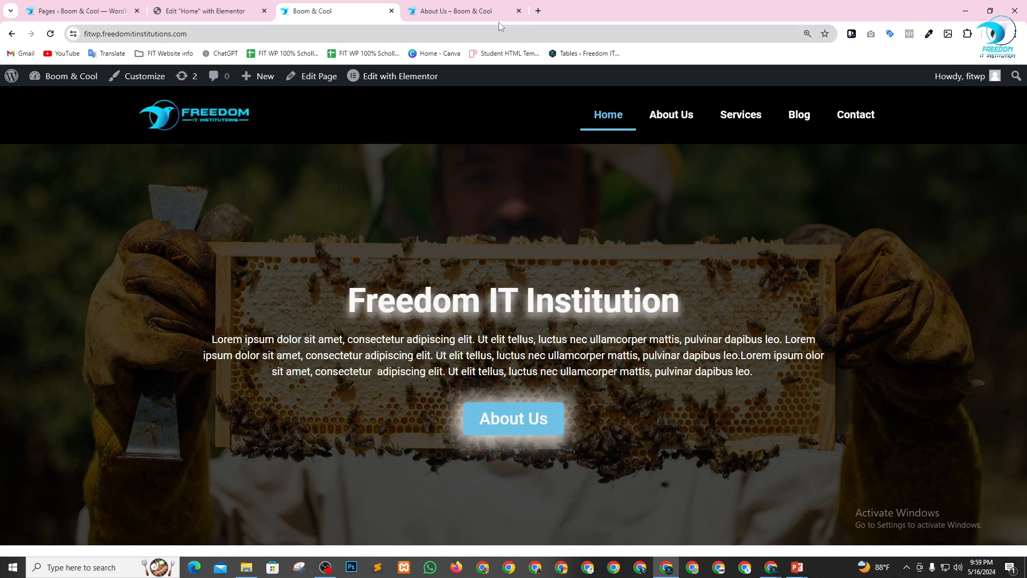
{"action": "left_click", "coordinate": [538, 11]}
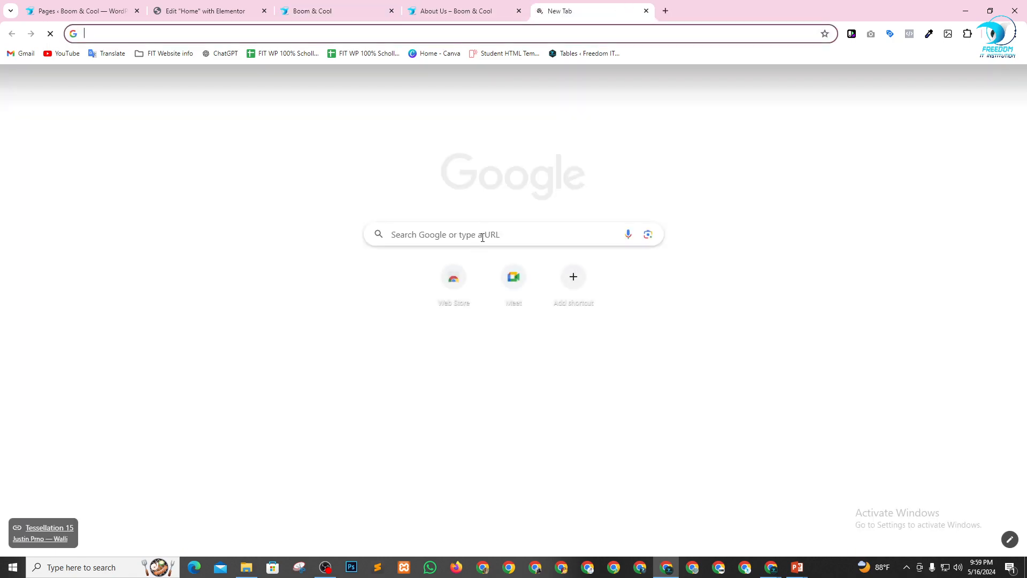
{"action": "left_click", "coordinate": [482, 237]}
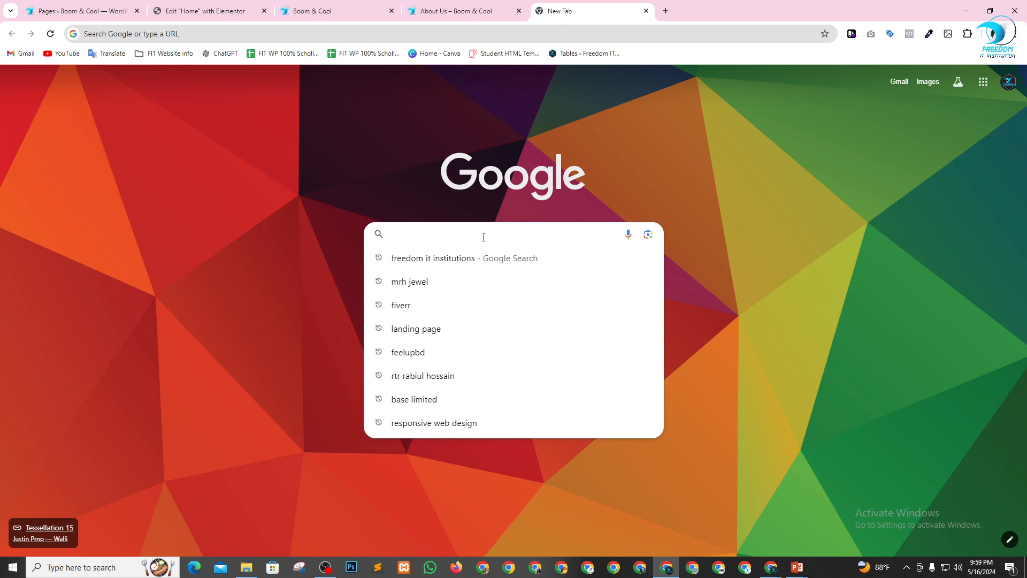
{"action": "left_click", "coordinate": [648, 236]}
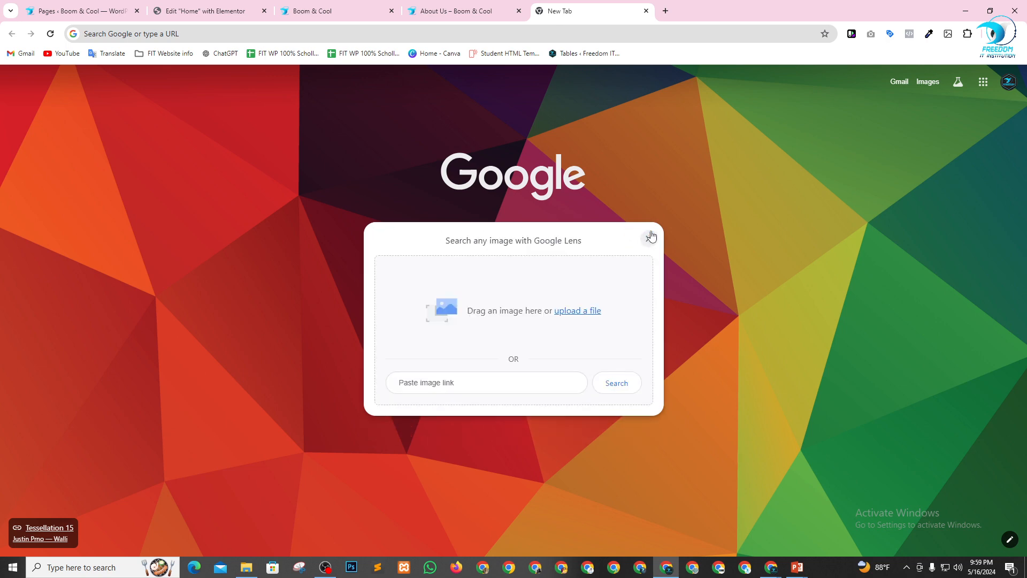
{"action": "left_click", "coordinate": [578, 315]}
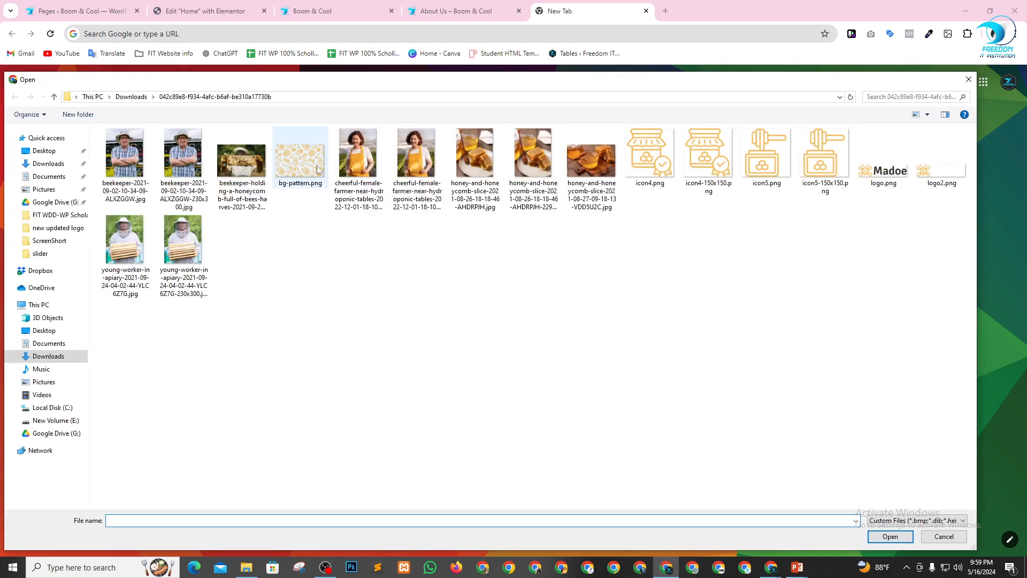
{"action": "left_click", "coordinate": [598, 170]}
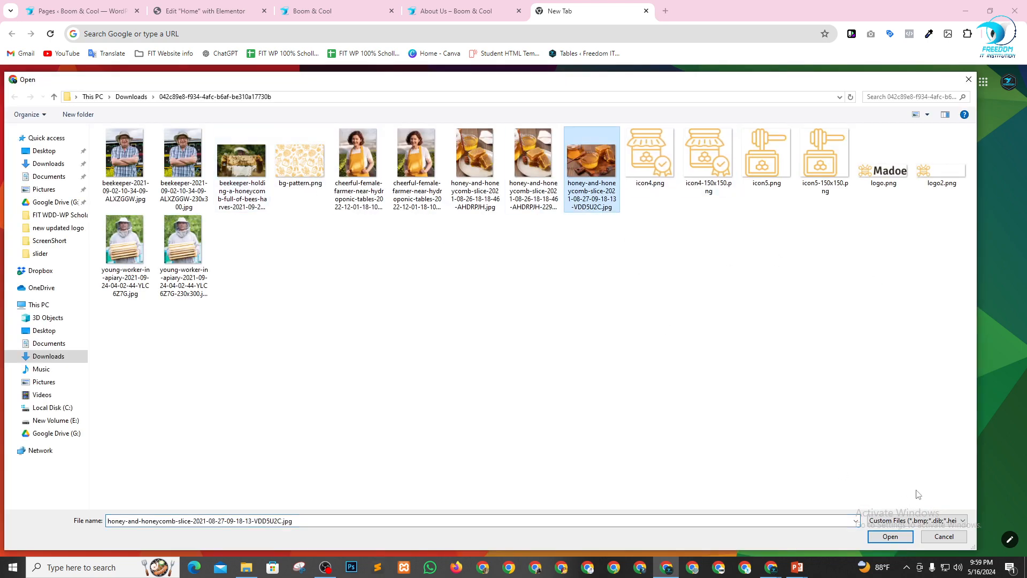
{"action": "left_click", "coordinate": [891, 536]}
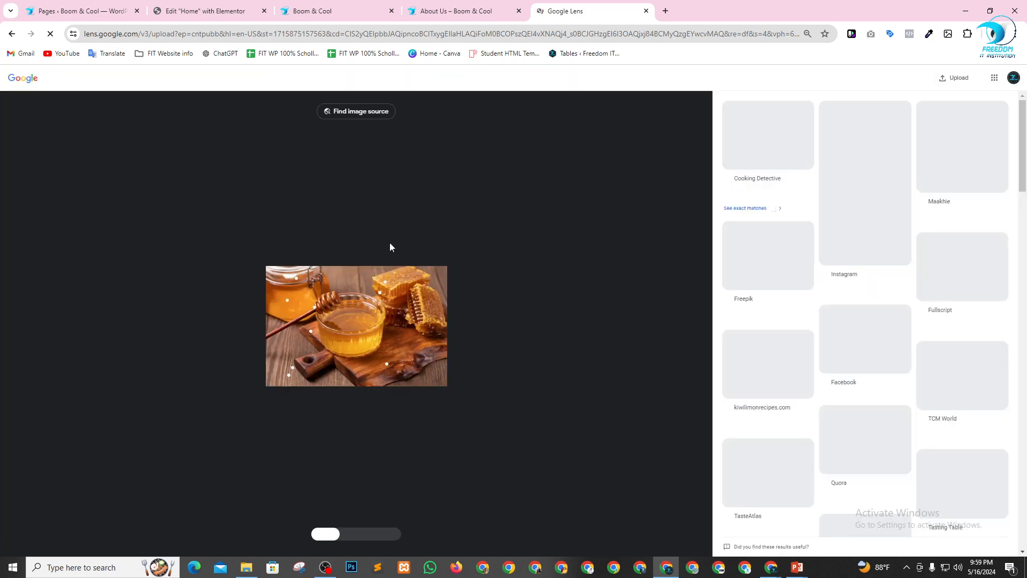
{"action": "scroll", "coordinate": [903, 250], "scroll_direction": "down", "scroll_amount": 1}
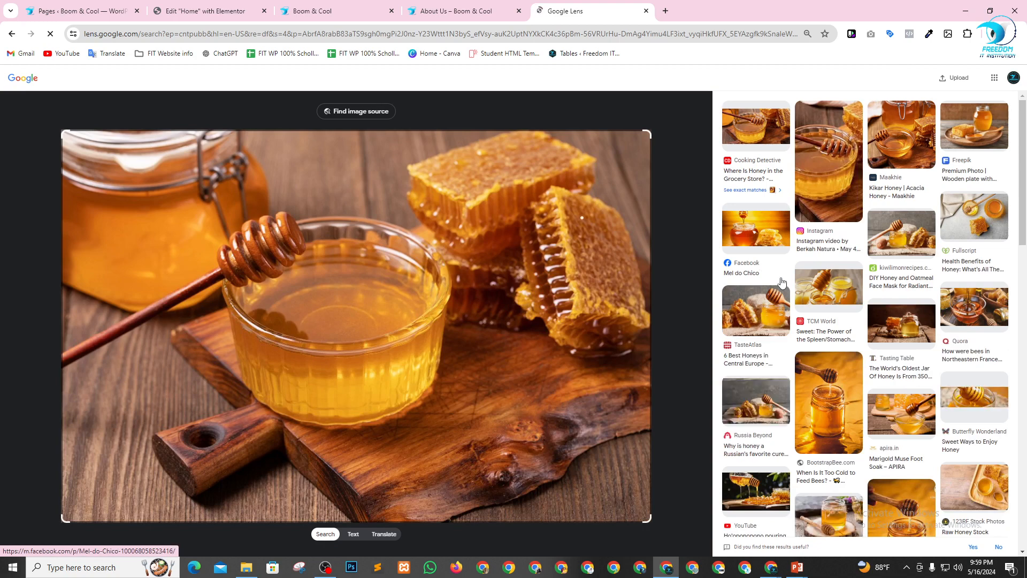
{"action": "scroll", "coordinate": [901, 229], "scroll_direction": "down", "scroll_amount": 2}
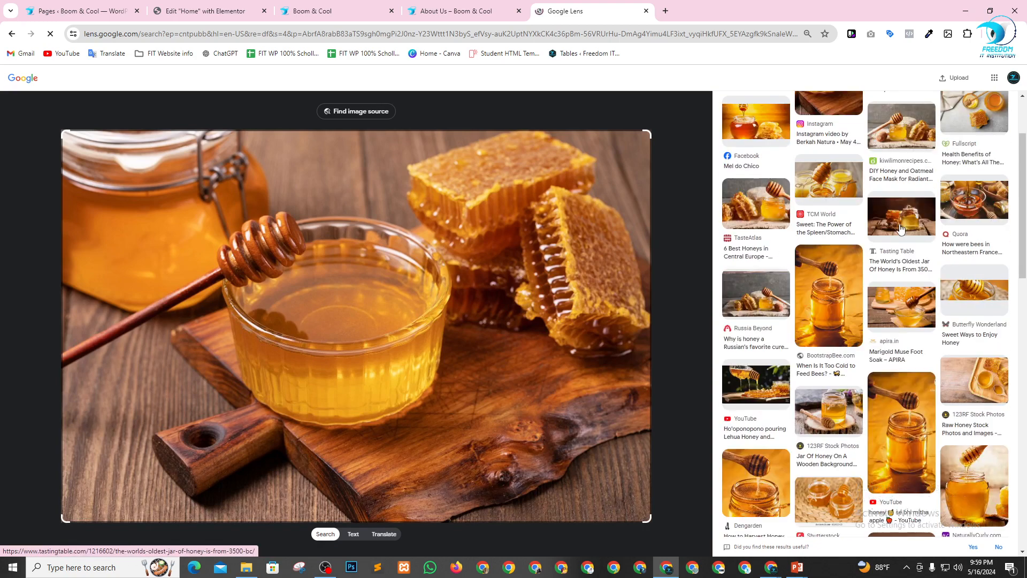
{"action": "scroll", "coordinate": [791, 239], "scroll_direction": "down", "scroll_amount": 2}
{"action": "scroll", "coordinate": [790, 258], "scroll_direction": "down", "scroll_amount": 2}
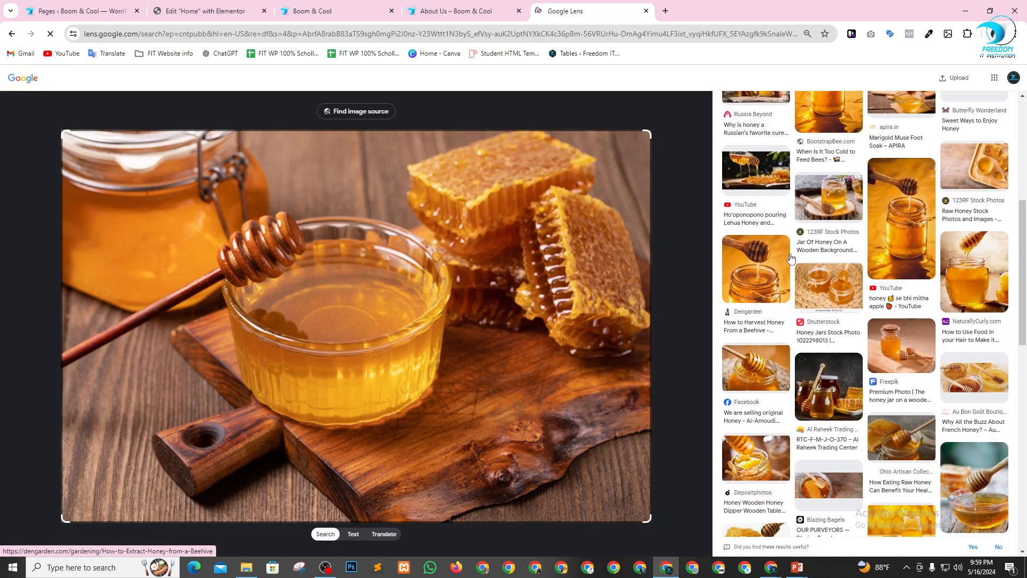
{"action": "scroll", "coordinate": [777, 223], "scroll_direction": "down", "scroll_amount": 4}
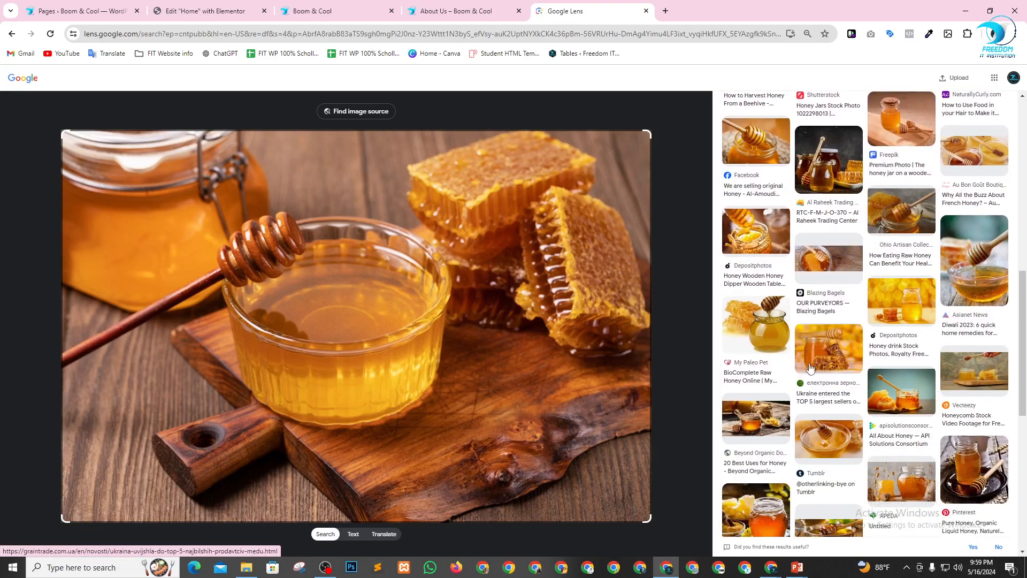
{"action": "scroll", "coordinate": [811, 367], "scroll_direction": "down", "scroll_amount": 4}
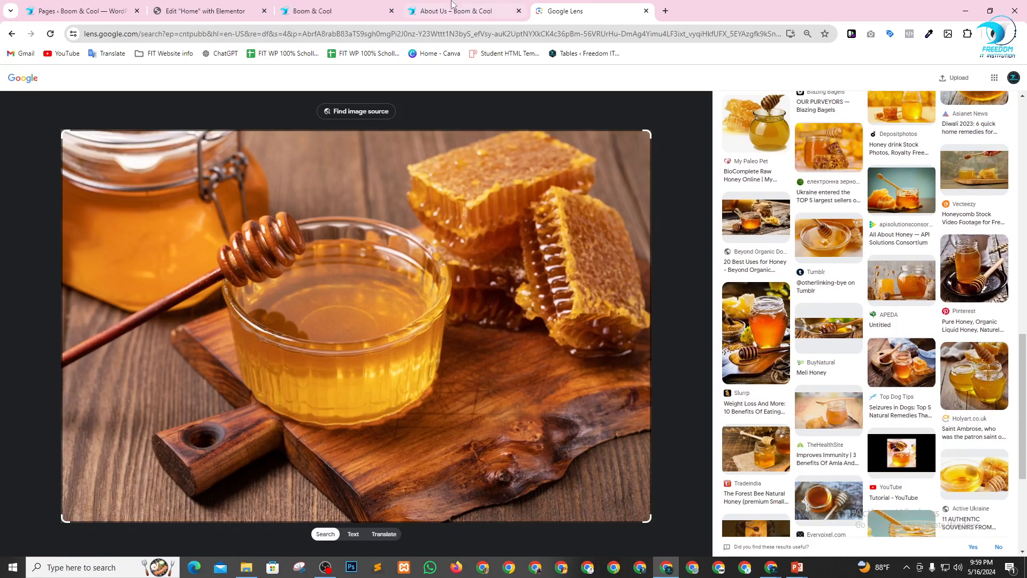
Search Google in another new tab for the suggested query "honey nuts".
{"action": "left_click", "coordinate": [665, 11]}
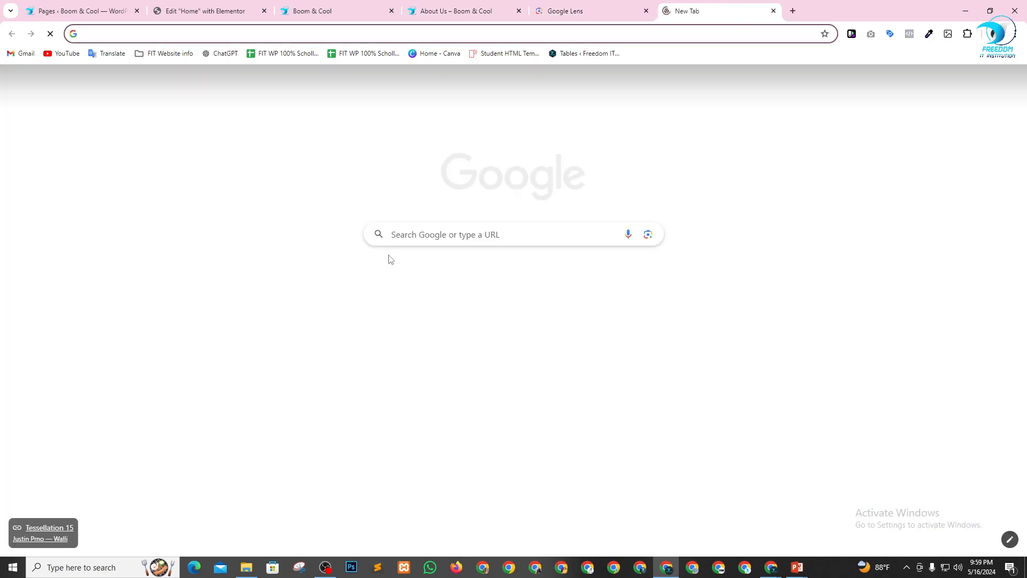
{"action": "left_click", "coordinate": [435, 234]}
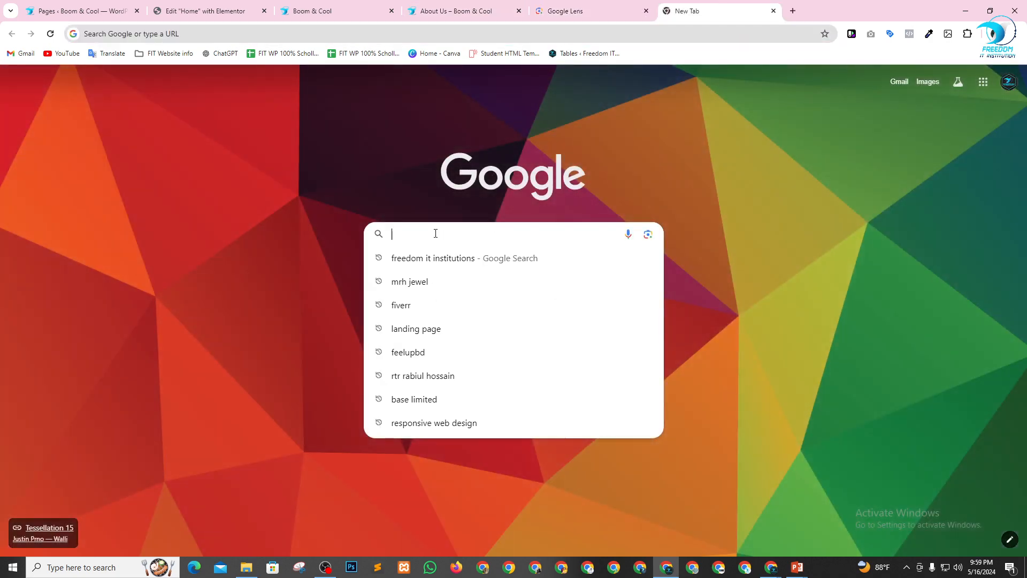
{"action": "type", "text": "h"}
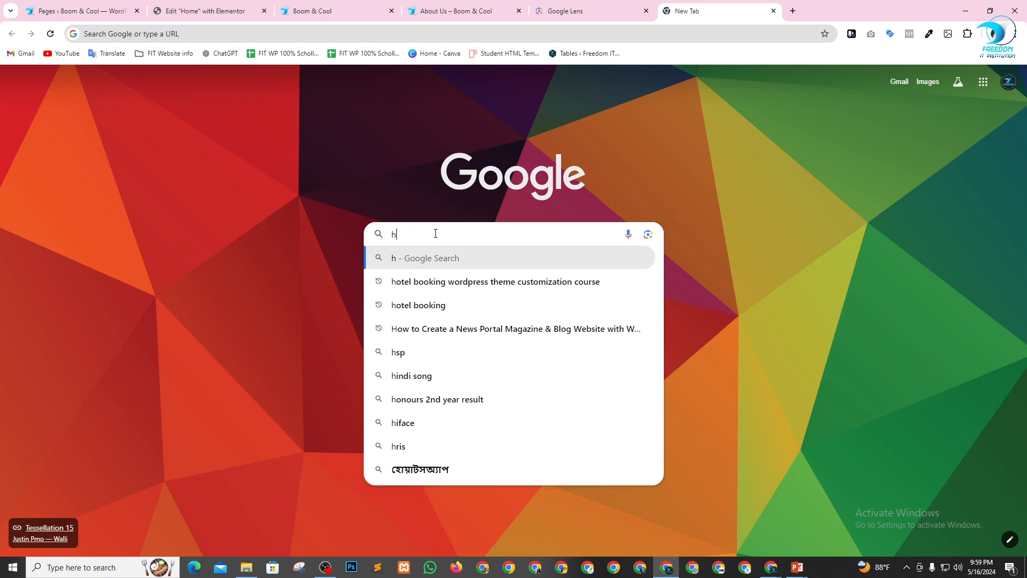
{"action": "type", "text": "u"}
{"action": "key", "text": "BackSpace"}
{"action": "type", "text": "uny"}
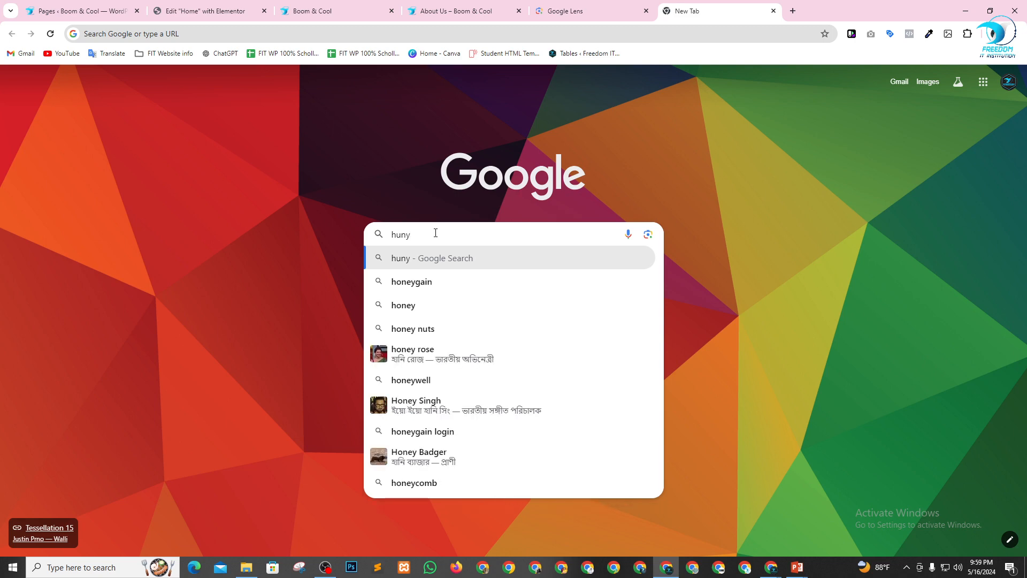
{"action": "key", "text": "Down"}
{"action": "key", "text": "Down"}
{"action": "key", "text": "Down"}
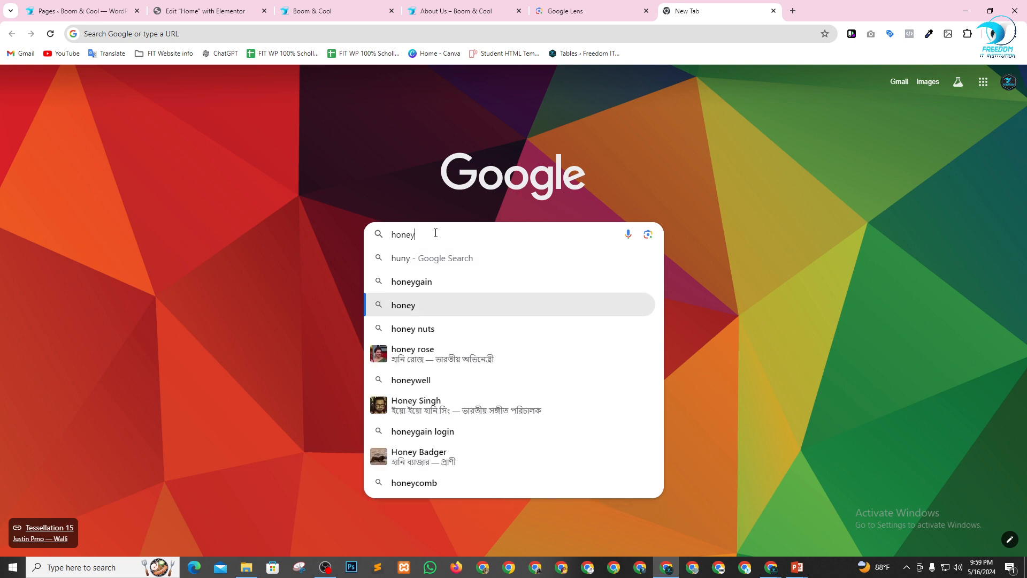
{"action": "key", "text": "Return"}
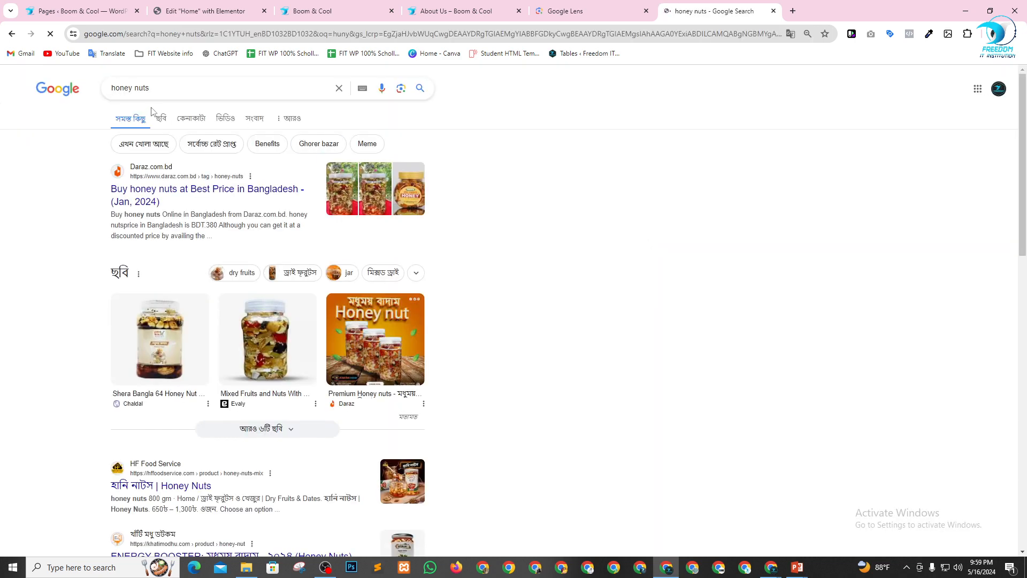
Change the Google search to "honey website template".
{"action": "double_click", "coordinate": [138, 91]}
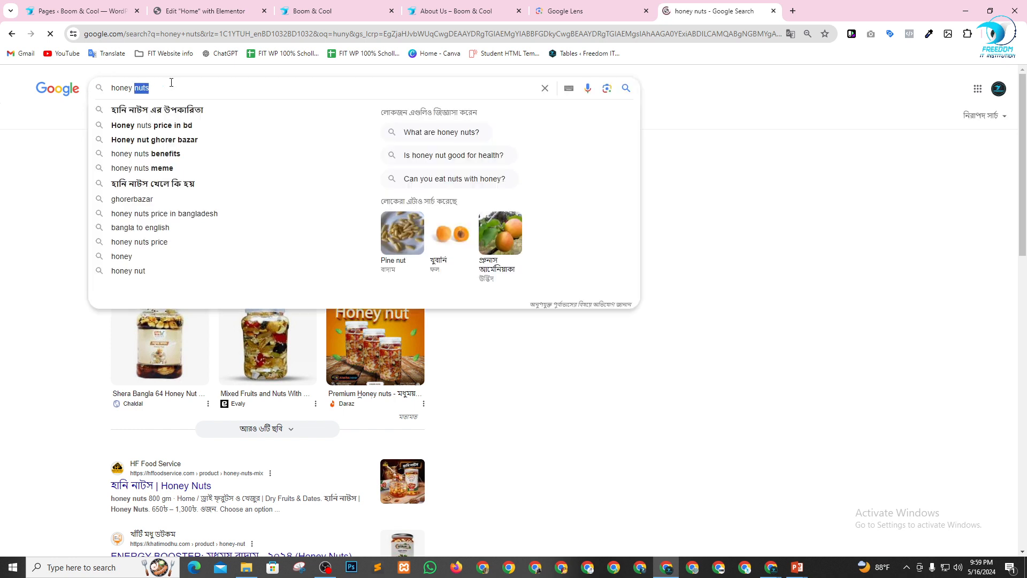
{"action": "type", "text": "webs"}
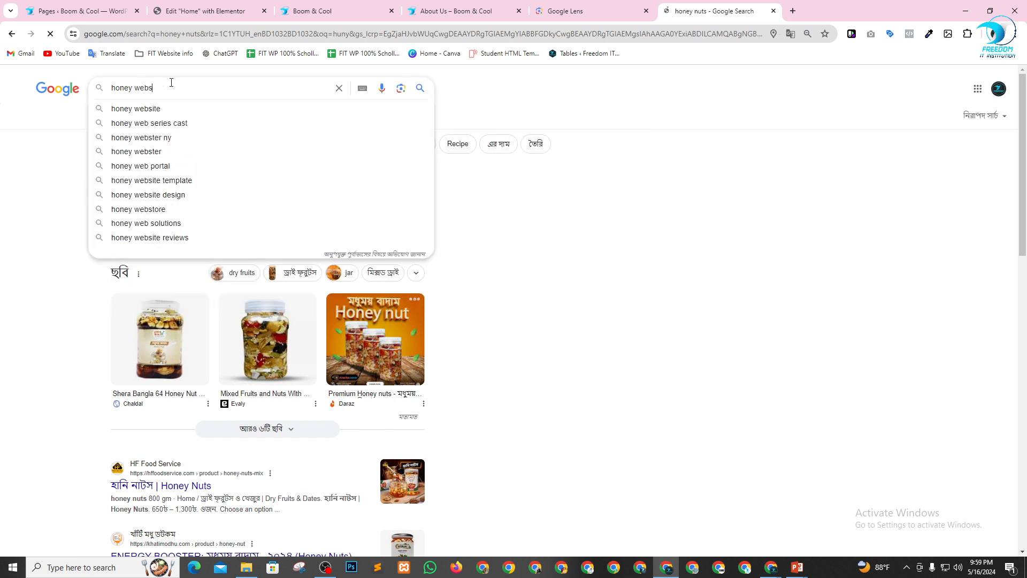
{"action": "type", "text": "ite "}
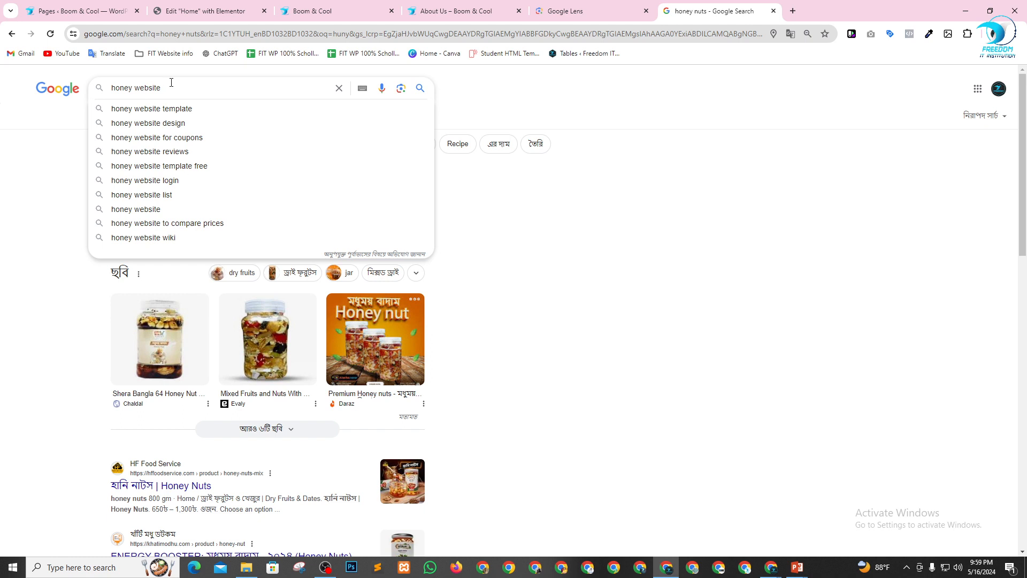
{"action": "type", "text": "template"}
{"action": "key", "text": "Return"}
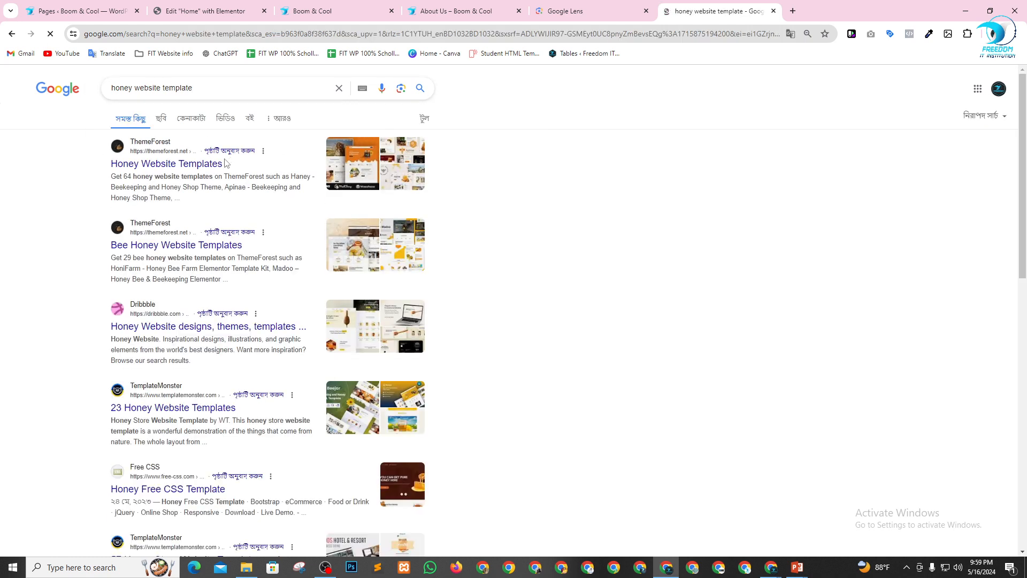
Open ThemeForest's "Honey Website Templates" result in a new tab, and from it the "Haney - Beekeeping and Honey Shop Theme" page.
{"action": "right_click", "coordinate": [182, 165]}
{"action": "left_click", "coordinate": [206, 175]}
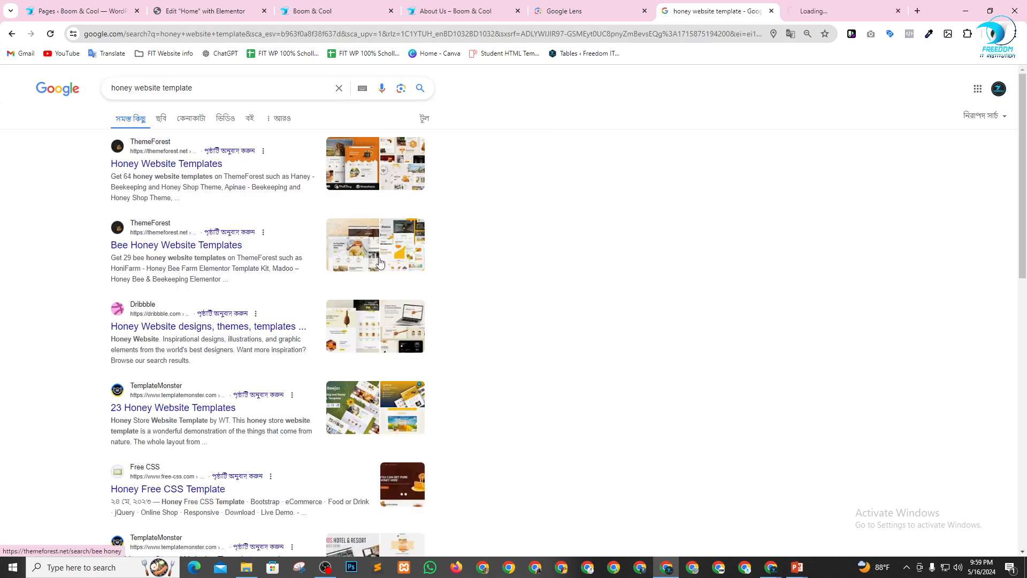
{"action": "key", "text": "ctrl+Tab"}
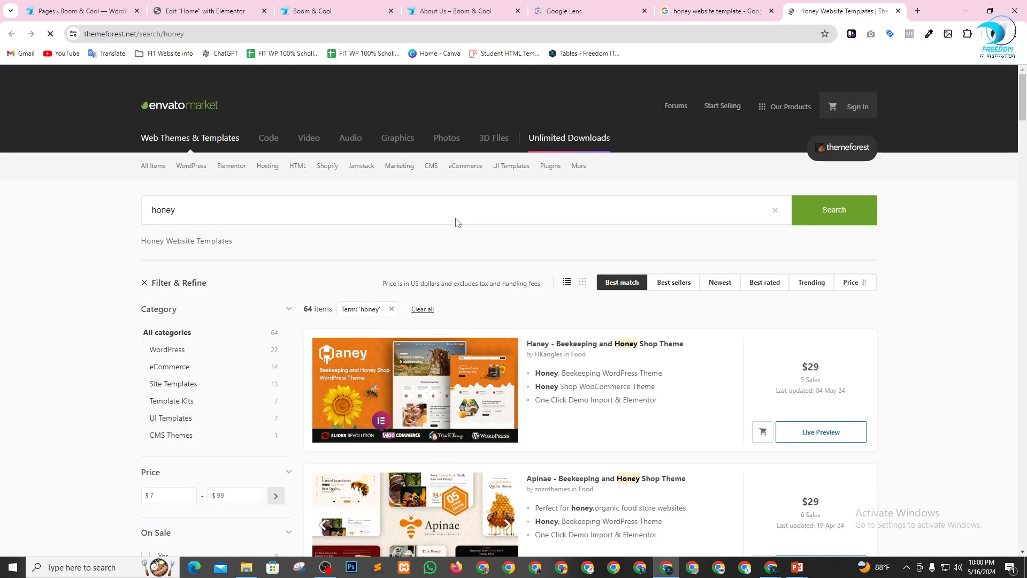
{"action": "scroll", "coordinate": [625, 306], "scroll_direction": "down", "scroll_amount": 2}
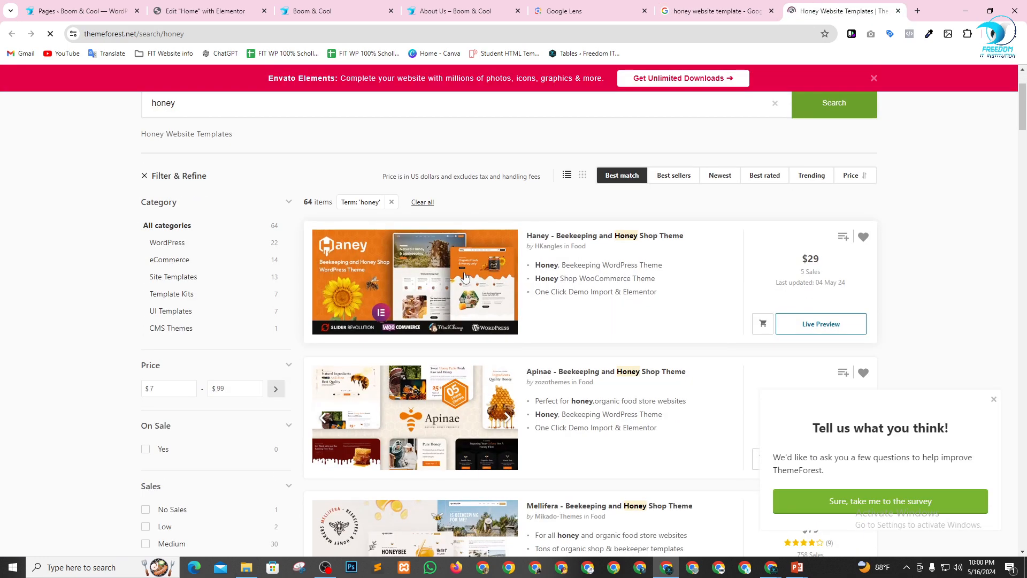
{"action": "right_click", "coordinate": [568, 242]}
{"action": "left_click", "coordinate": [595, 247]}
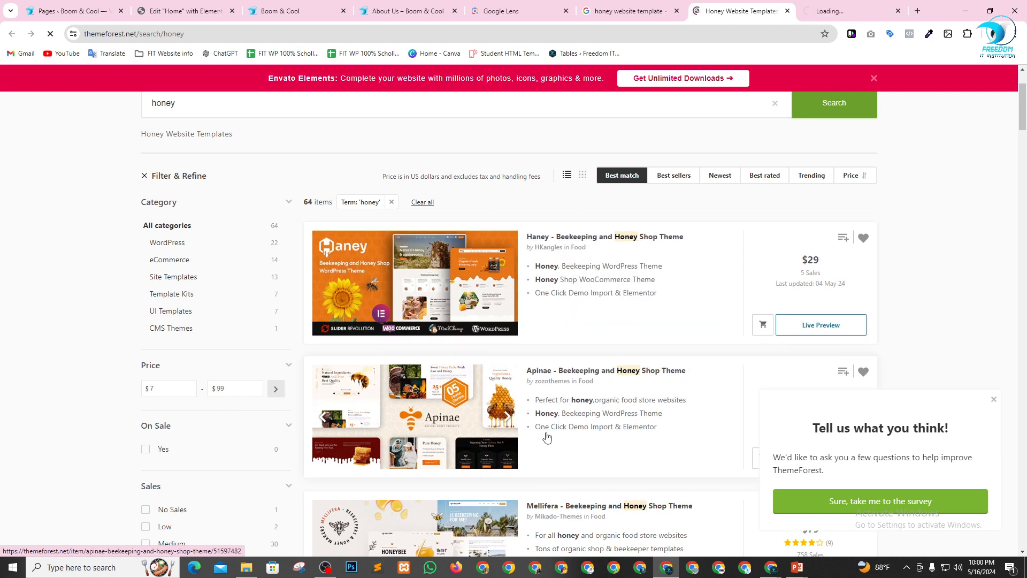
{"action": "left_click", "coordinate": [849, 11]}
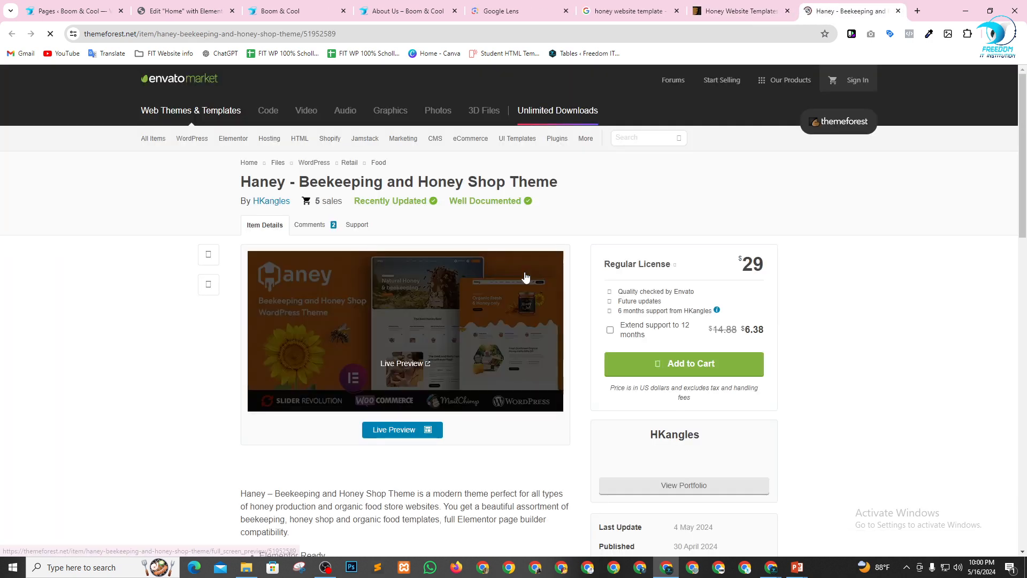
Open the live preview of the Haney beekeeping and honey shop theme in a new tab.
{"action": "left_click", "coordinate": [415, 431]}
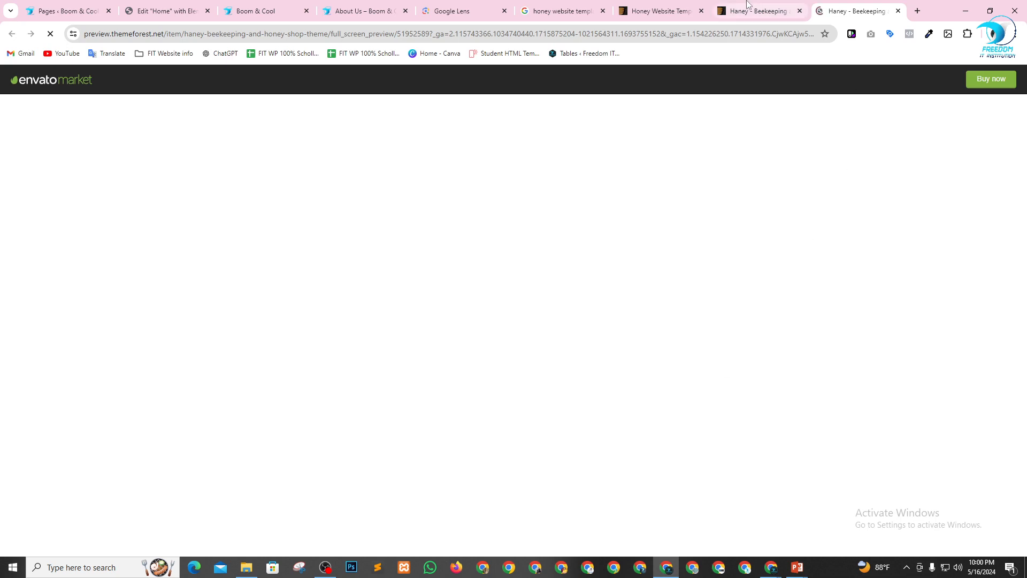
{"action": "left_click", "coordinate": [781, 8]}
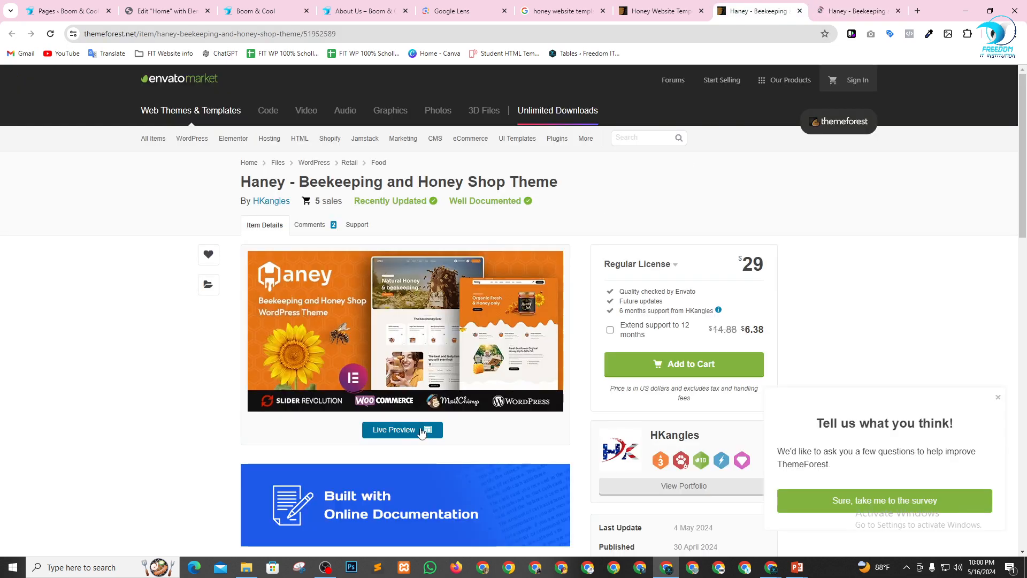
{"action": "left_click", "coordinate": [830, 10]}
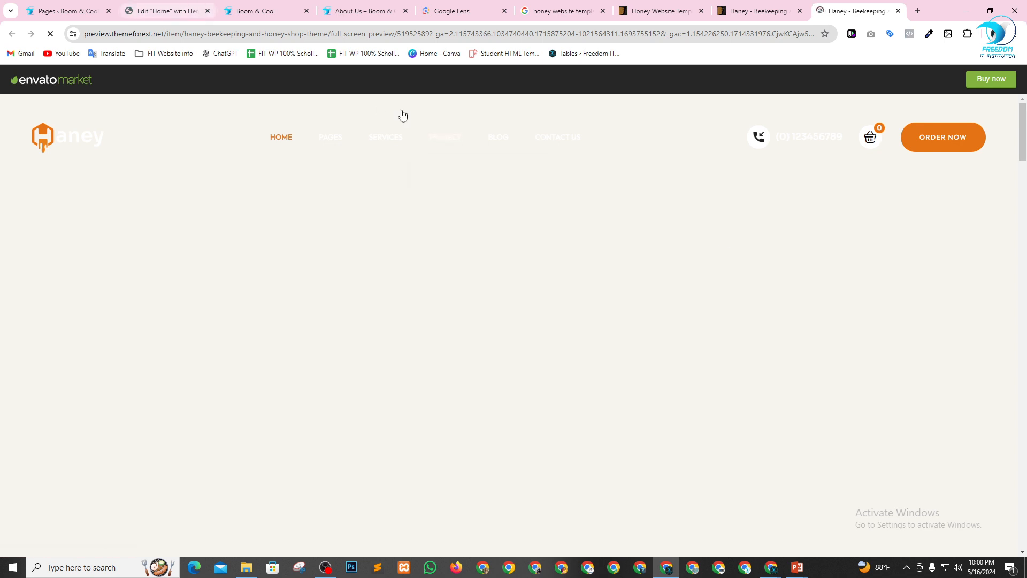
Check the Home page's hero section in the Elementor editor, and return to the Haney live preview.
{"action": "left_click", "coordinate": [183, 7]}
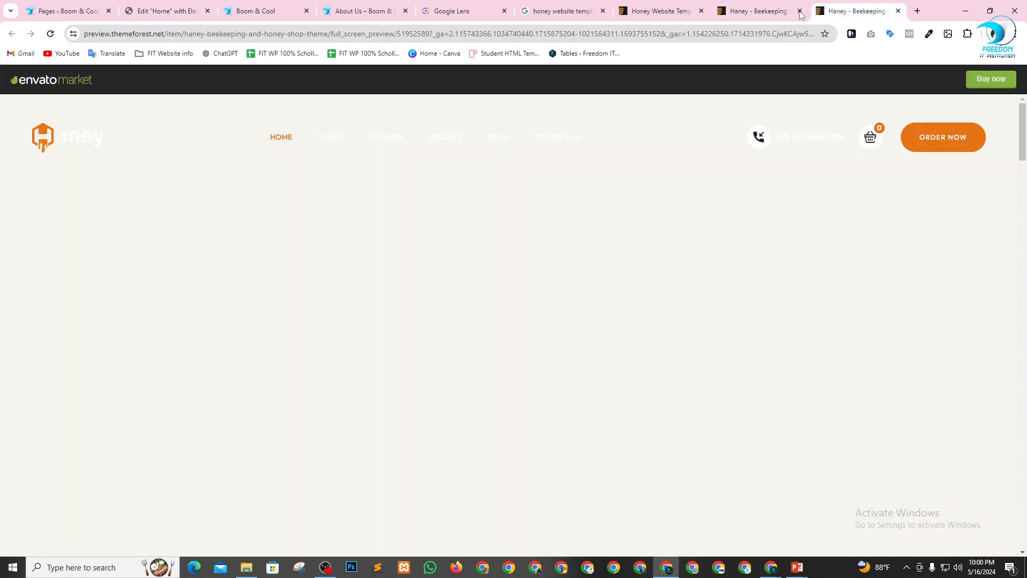
{"action": "left_click", "coordinate": [859, 11]}
{"action": "left_click", "coordinate": [183, 9]}
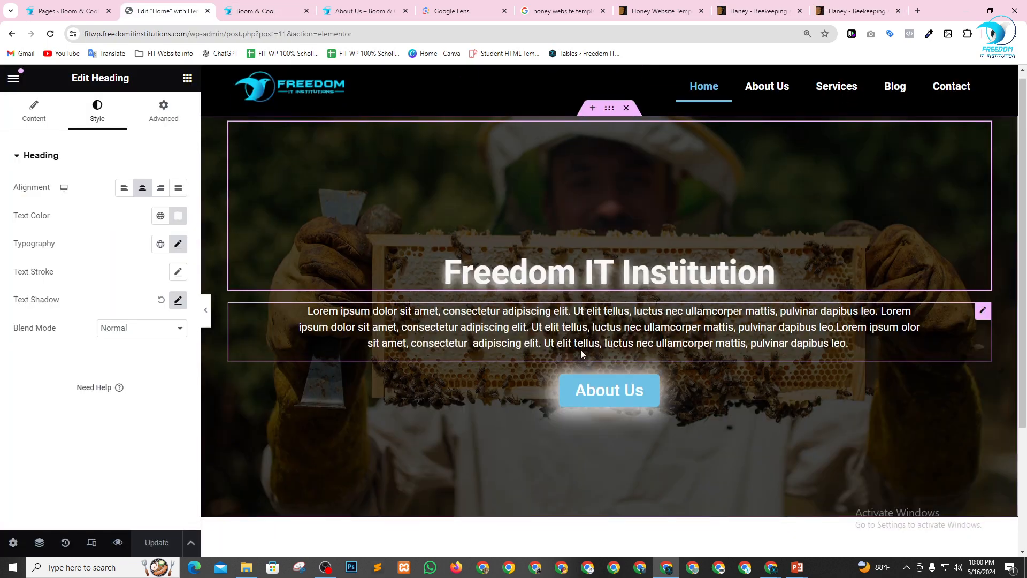
{"action": "scroll", "coordinate": [588, 353], "scroll_direction": "down", "scroll_amount": 3}
{"action": "scroll", "coordinate": [621, 372], "scroll_direction": "up", "scroll_amount": 3}
{"action": "left_click", "coordinate": [859, 11]}
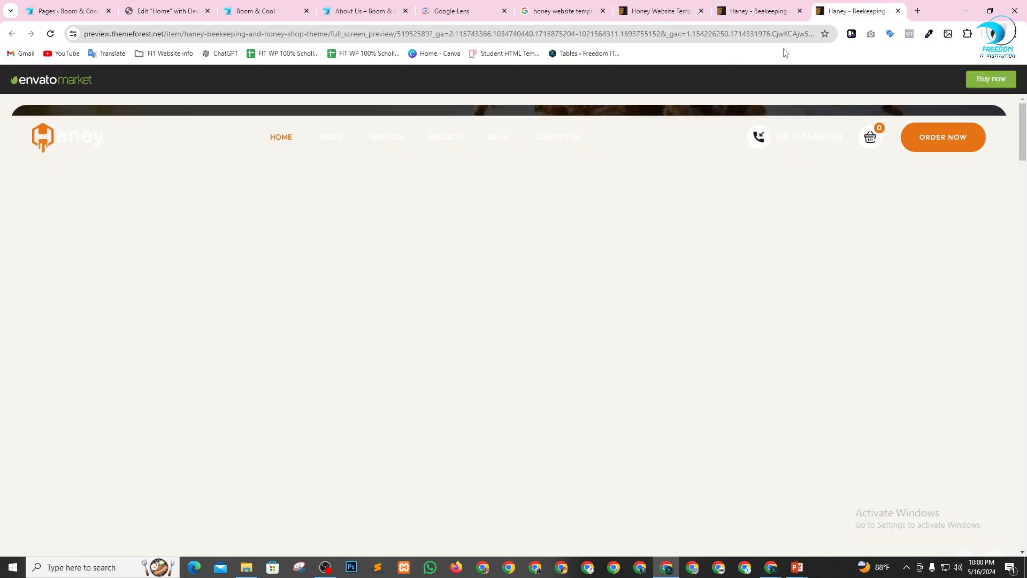
Look through the Haney demo's hero slider, "The best honey Ever" cards and About Us section.
{"action": "scroll", "coordinate": [465, 224], "scroll_direction": "down", "scroll_amount": 2}
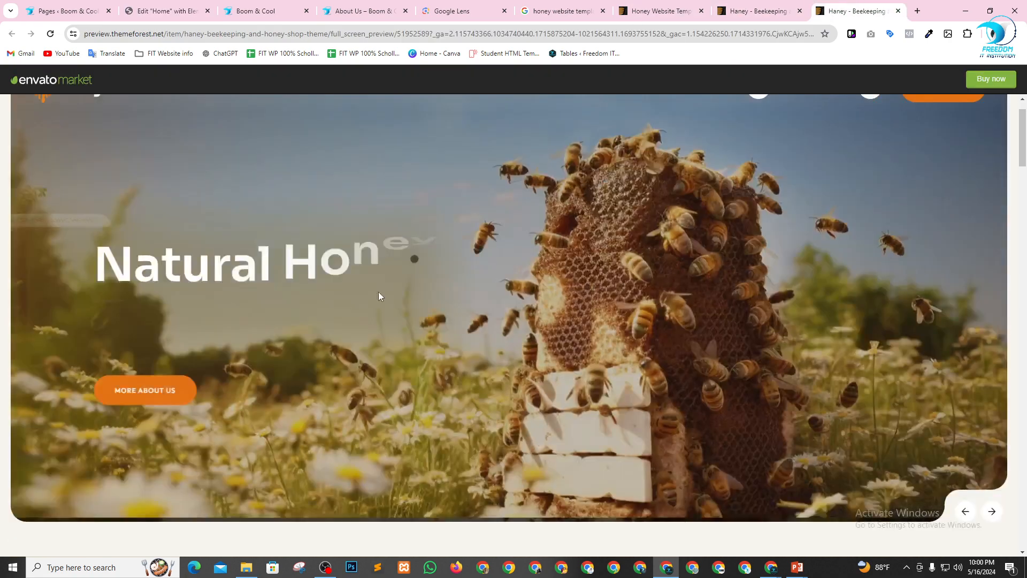
{"action": "scroll", "coordinate": [356, 329], "scroll_direction": "down", "scroll_amount": 6}
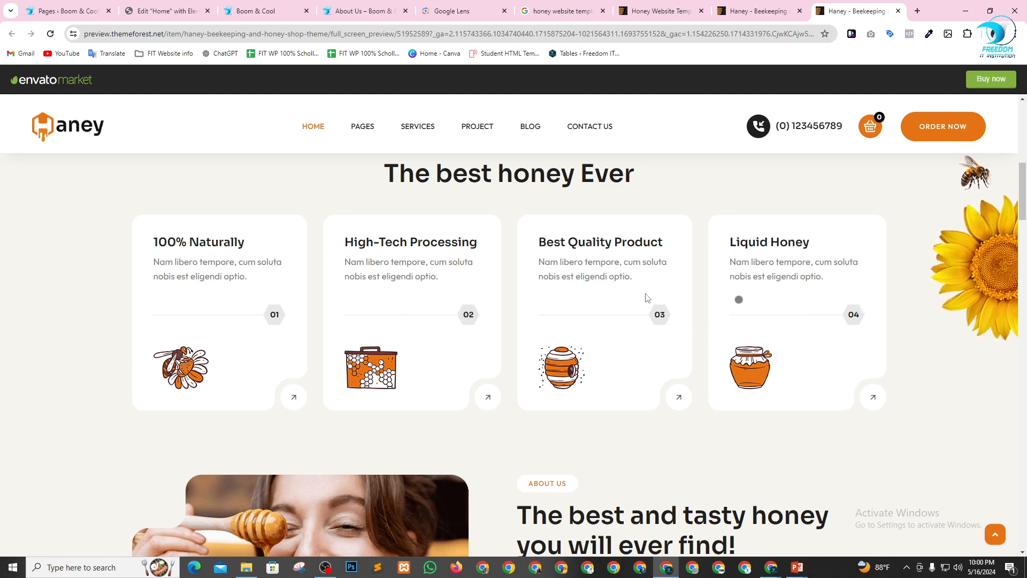
{"action": "scroll", "coordinate": [528, 262], "scroll_direction": "down", "scroll_amount": 2}
{"action": "scroll", "coordinate": [426, 310], "scroll_direction": "down", "scroll_amount": 5}
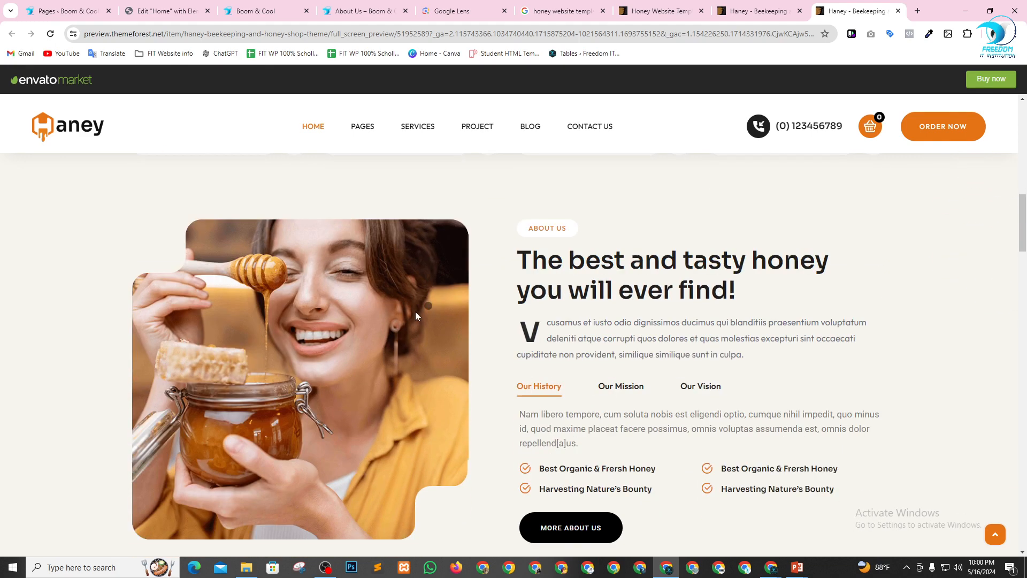
{"action": "scroll", "coordinate": [474, 360], "scroll_direction": "up", "scroll_amount": 8}
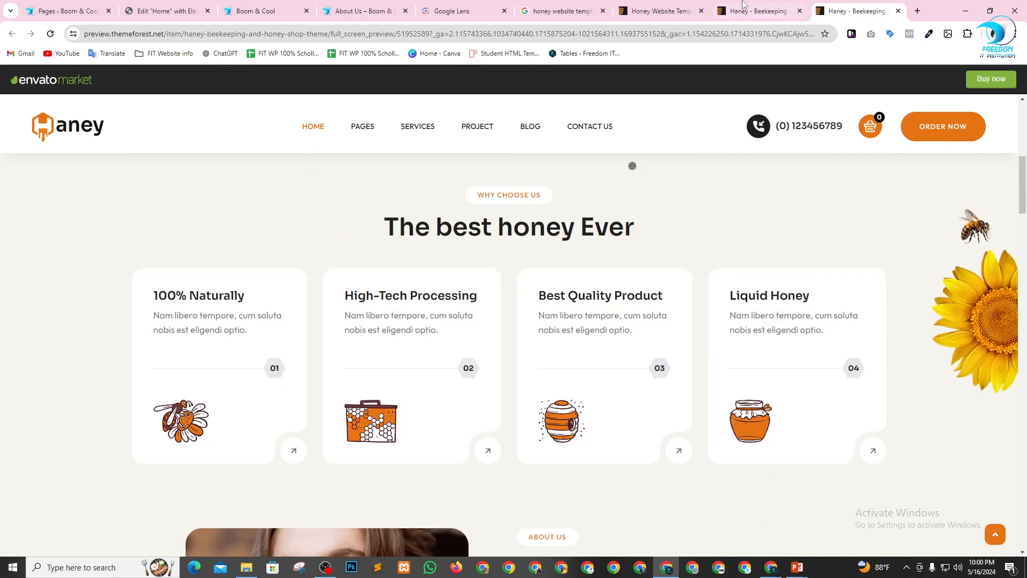
Review the Haney theme's title and feature description on its ThemeForest item page, and return to the live preview.
{"action": "left_click", "coordinate": [754, 6]}
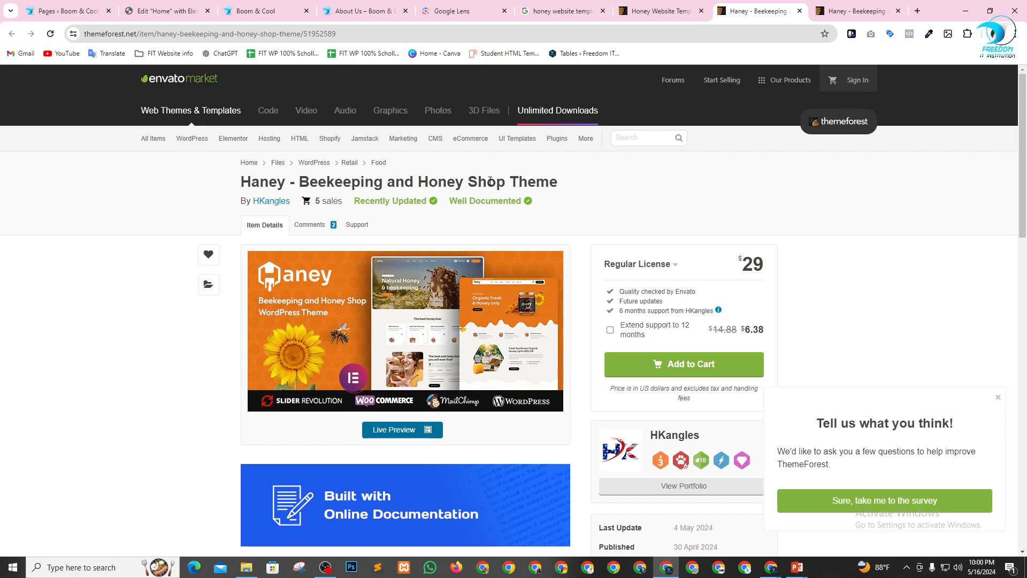
{"action": "left_click_drag", "start_coordinate": [490, 182], "coordinate": [575, 183]}
{"action": "left_click", "coordinate": [601, 182]}
{"action": "scroll", "coordinate": [407, 321], "scroll_direction": "down", "scroll_amount": 4}
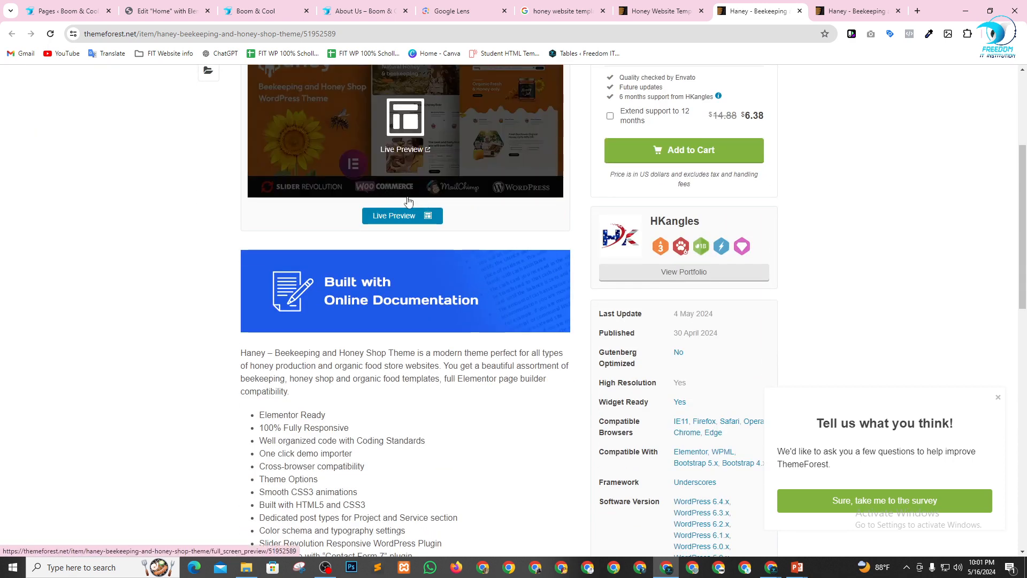
{"action": "scroll", "coordinate": [409, 201], "scroll_direction": "up", "scroll_amount": 4}
{"action": "left_click", "coordinate": [828, 8]}
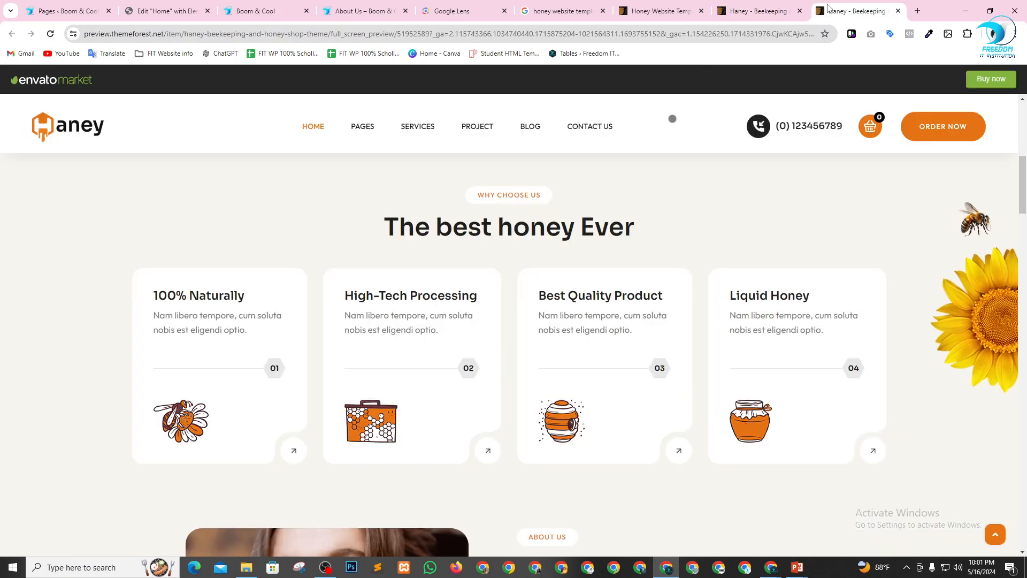
View the Our Mission, Our Vision and Our History content in the demo's About Us section, and return to the hero.
{"action": "scroll", "coordinate": [437, 403], "scroll_direction": "down", "scroll_amount": 6}
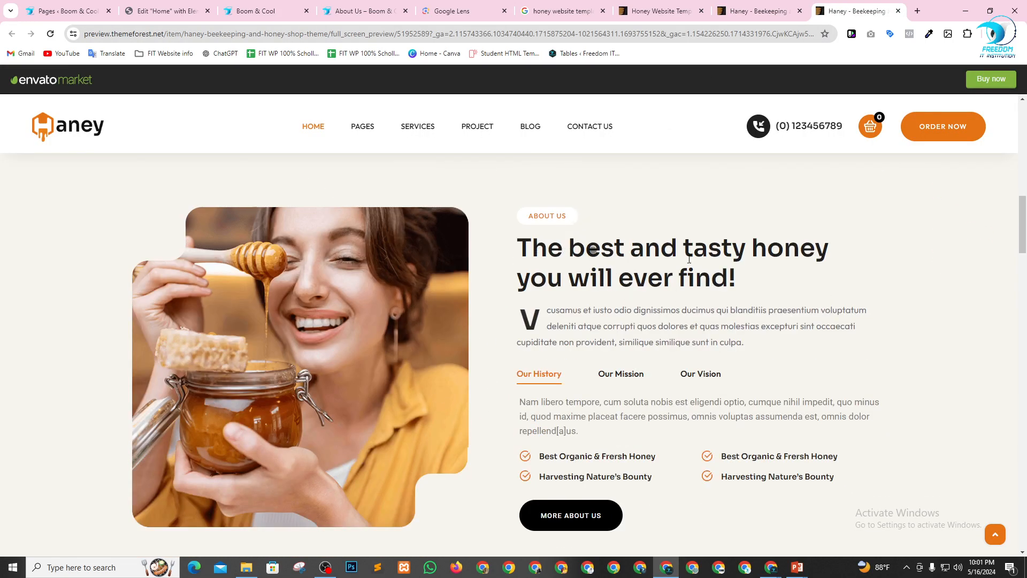
{"action": "scroll", "coordinate": [681, 354], "scroll_direction": "down", "scroll_amount": 3}
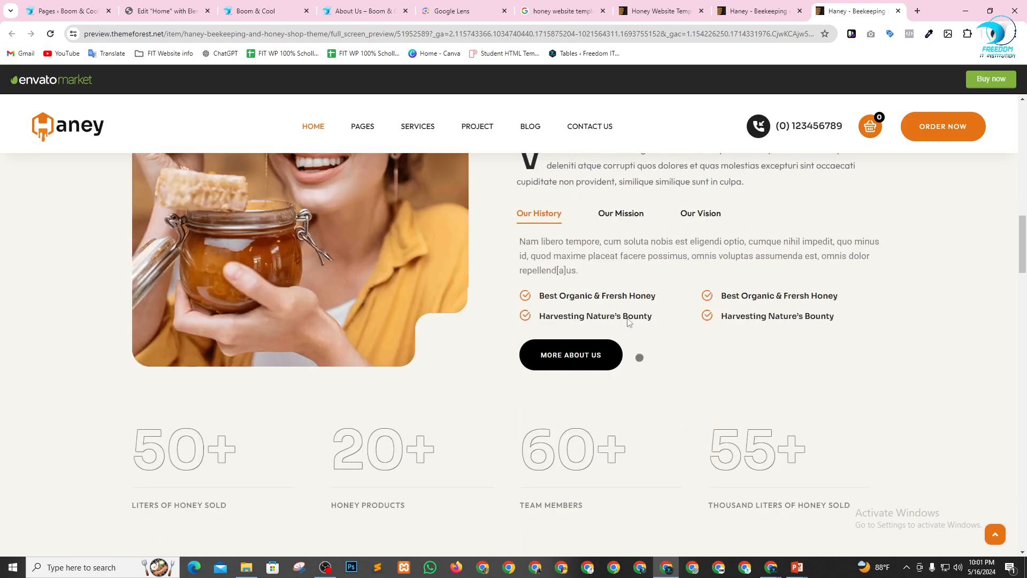
{"action": "left_click", "coordinate": [620, 214]}
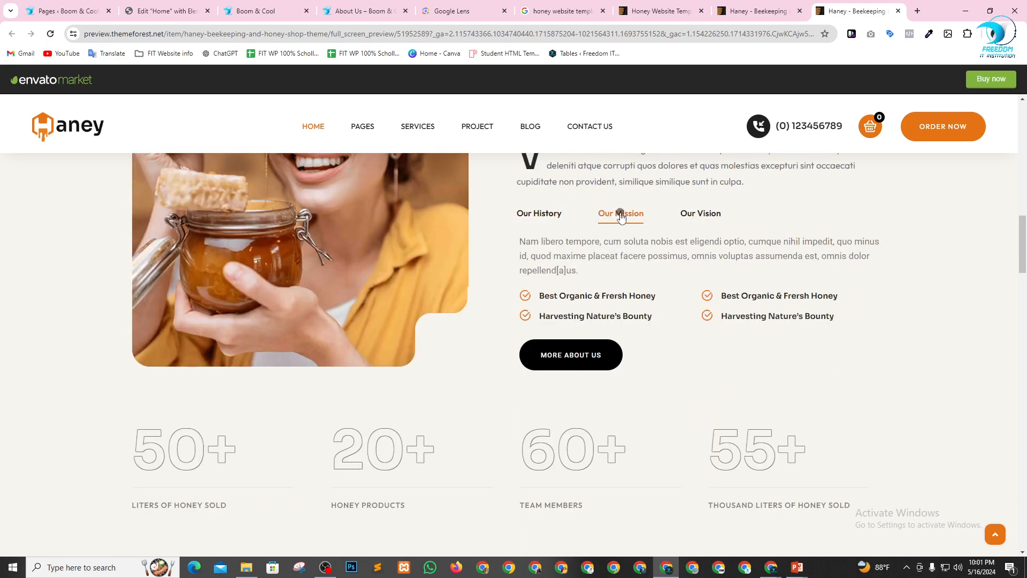
{"action": "left_click", "coordinate": [707, 214]}
{"action": "left_click", "coordinate": [529, 214]}
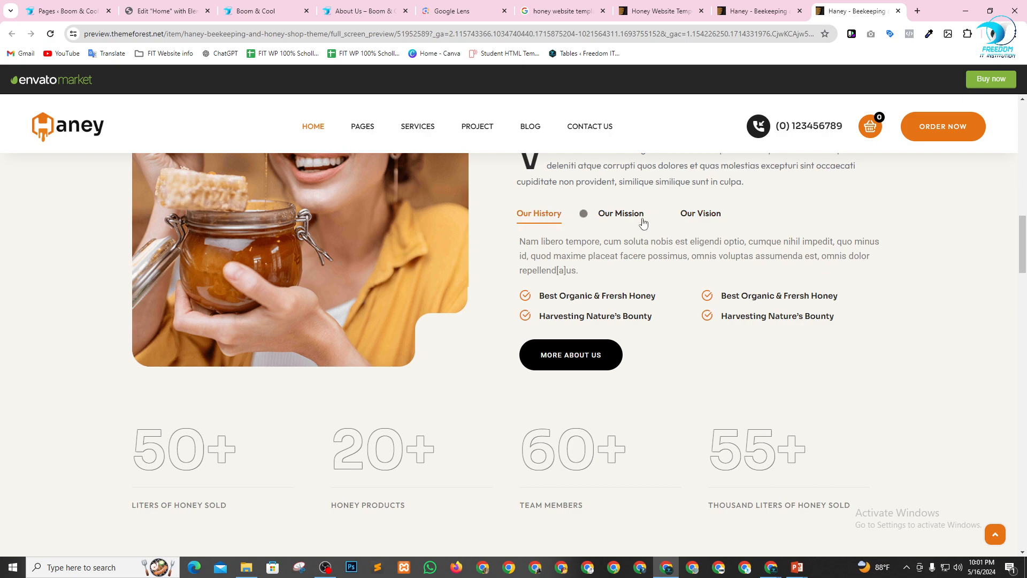
{"action": "scroll", "coordinate": [629, 326], "scroll_direction": "up", "scroll_amount": 12}
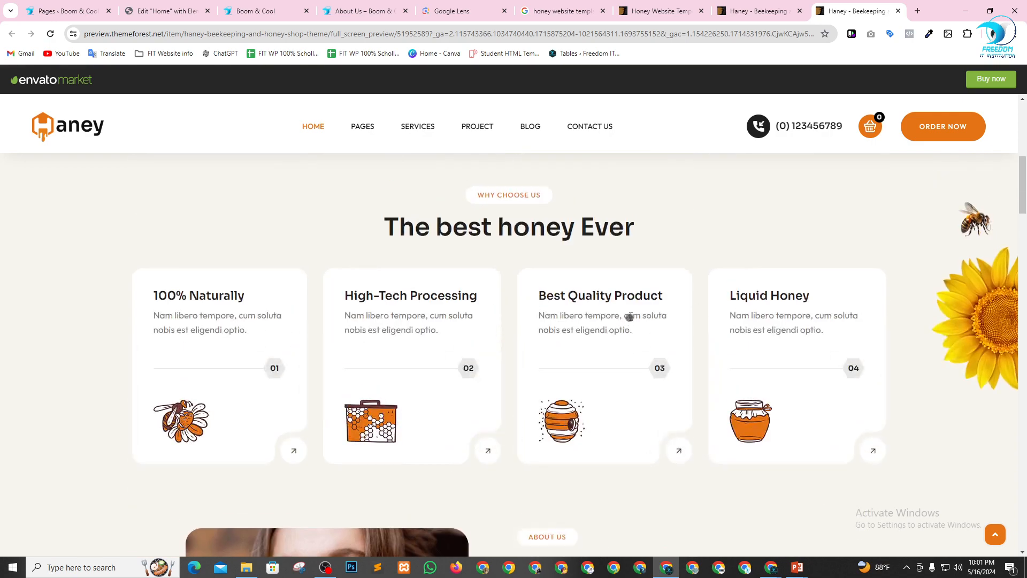
{"action": "scroll", "coordinate": [624, 318], "scroll_direction": "up", "scroll_amount": 1}
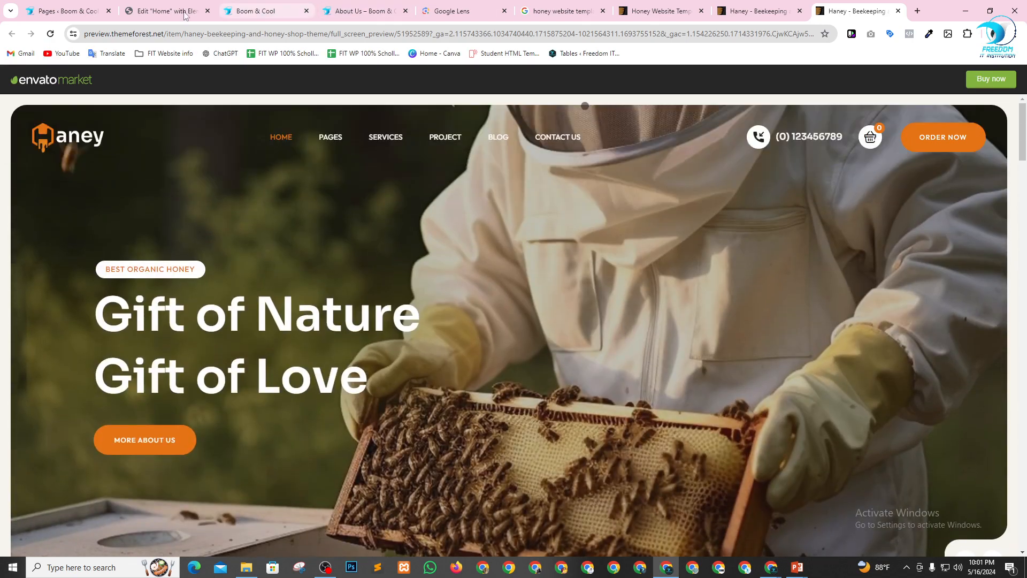
Look through the demo's remaining sections, including its services, testimonials, honey process steps and latest posts.
{"action": "scroll", "coordinate": [460, 407], "scroll_direction": "down", "scroll_amount": 10}
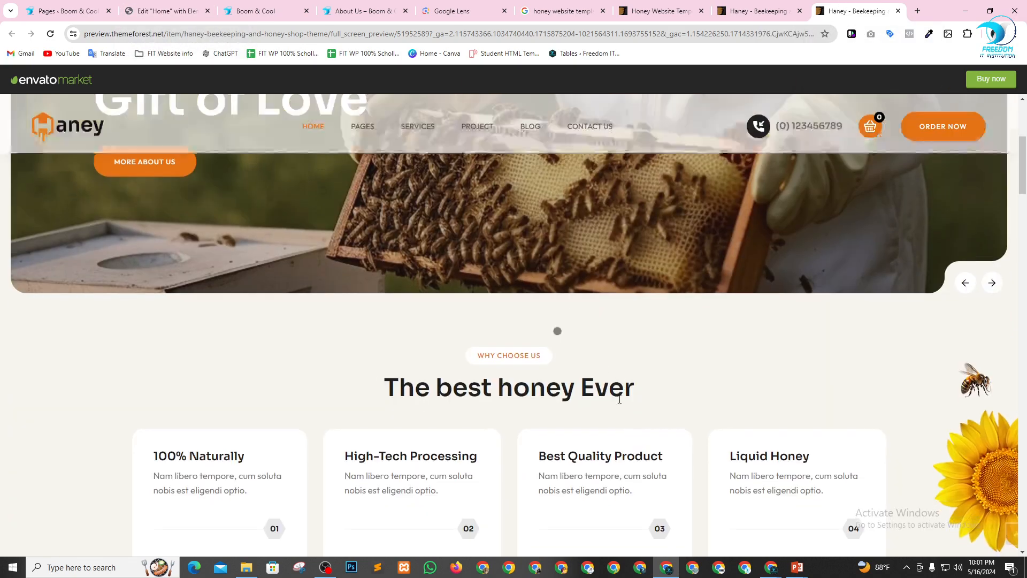
{"action": "scroll", "coordinate": [461, 407], "scroll_direction": "down", "scroll_amount": 10}
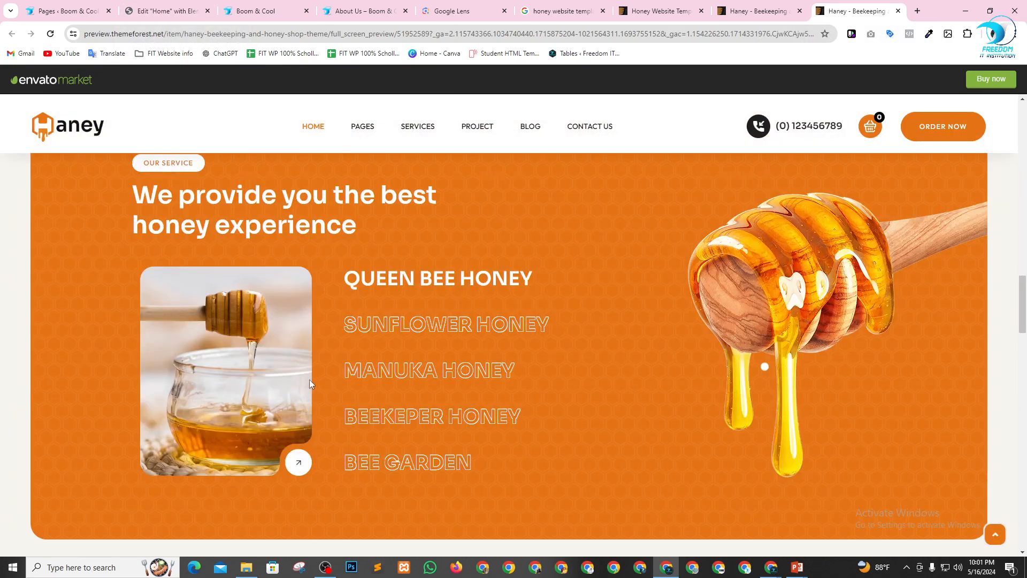
{"action": "scroll", "coordinate": [735, 376], "scroll_direction": "down", "scroll_amount": 6}
{"action": "scroll", "coordinate": [735, 375], "scroll_direction": "down", "scroll_amount": 15}
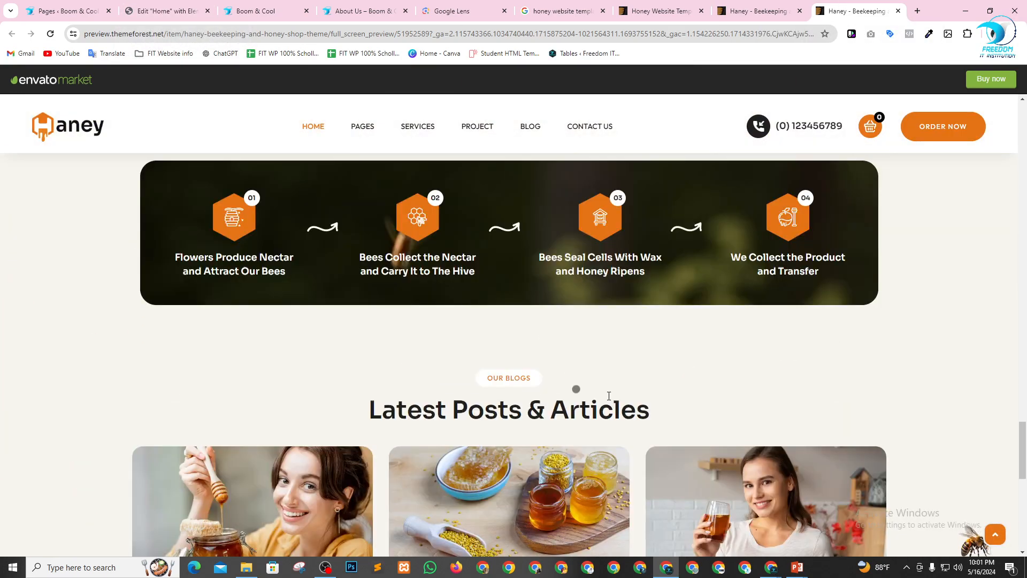
{"action": "scroll", "coordinate": [597, 414], "scroll_direction": "up", "scroll_amount": 5}
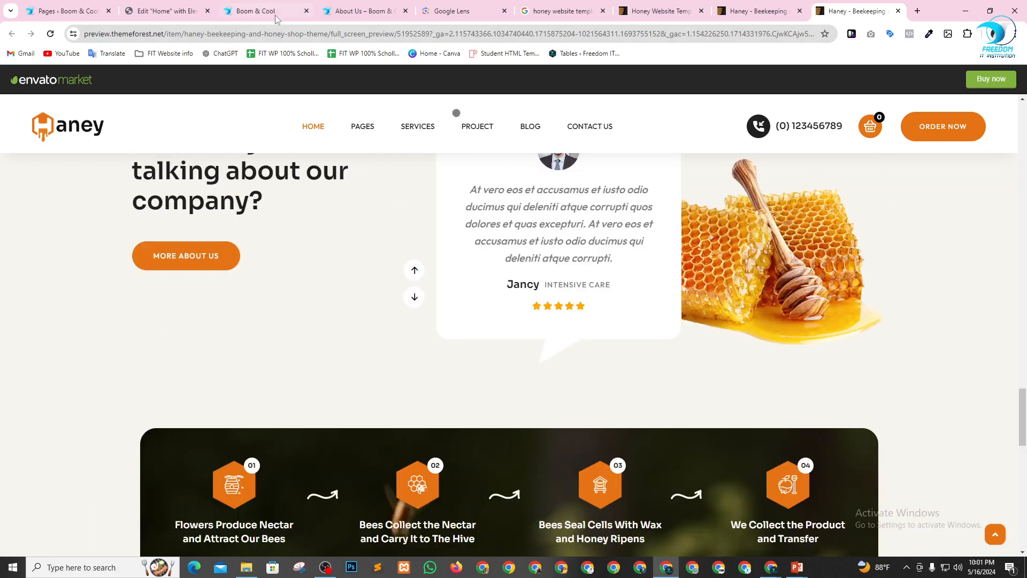
Return to the Home page in the Elementor editor and browse the available Basic and Pro widgets.
{"action": "left_click", "coordinate": [174, 7]}
{"action": "scroll", "coordinate": [220, 166], "scroll_direction": "down", "scroll_amount": 5}
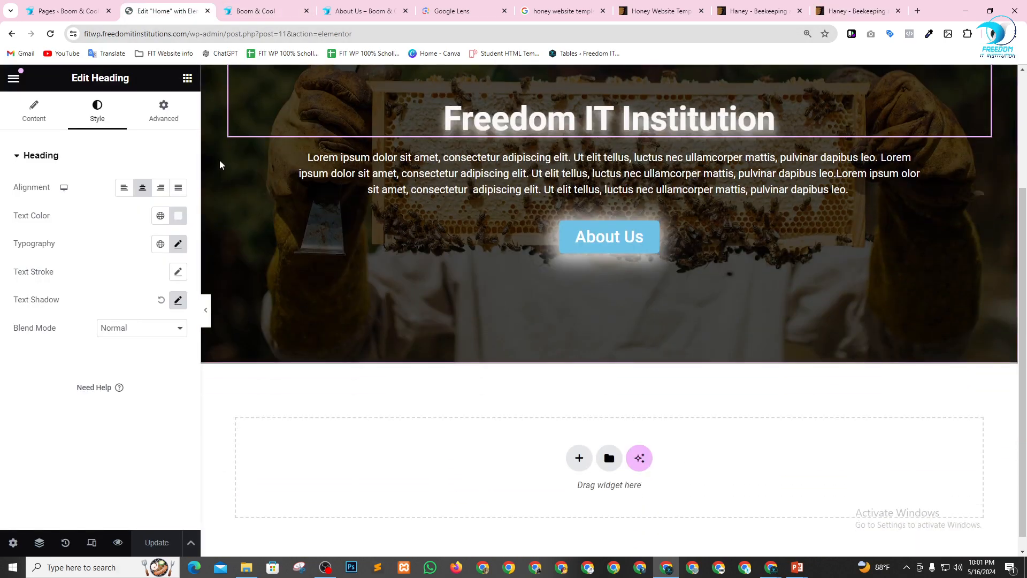
{"action": "left_click", "coordinate": [188, 79]}
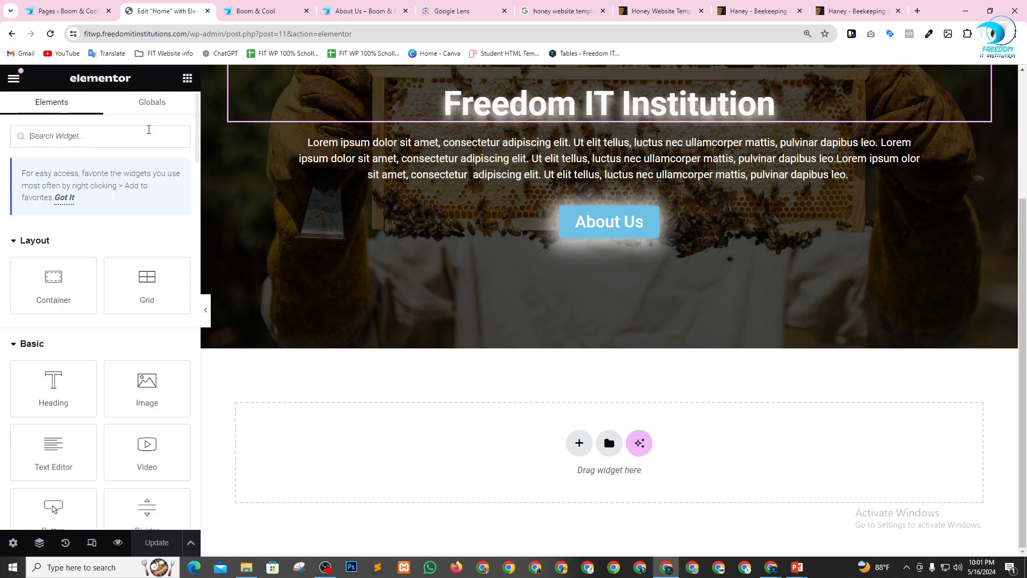
{"action": "scroll", "coordinate": [114, 255], "scroll_direction": "down", "scroll_amount": 3}
{"action": "scroll", "coordinate": [116, 254], "scroll_direction": "down", "scroll_amount": 2}
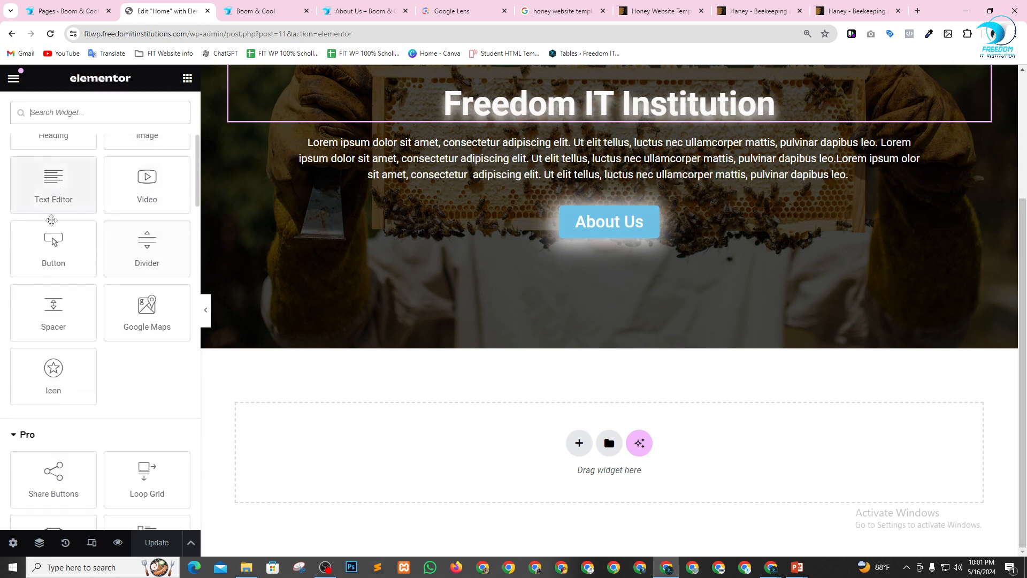
{"action": "scroll", "coordinate": [111, 334], "scroll_direction": "down", "scroll_amount": 2}
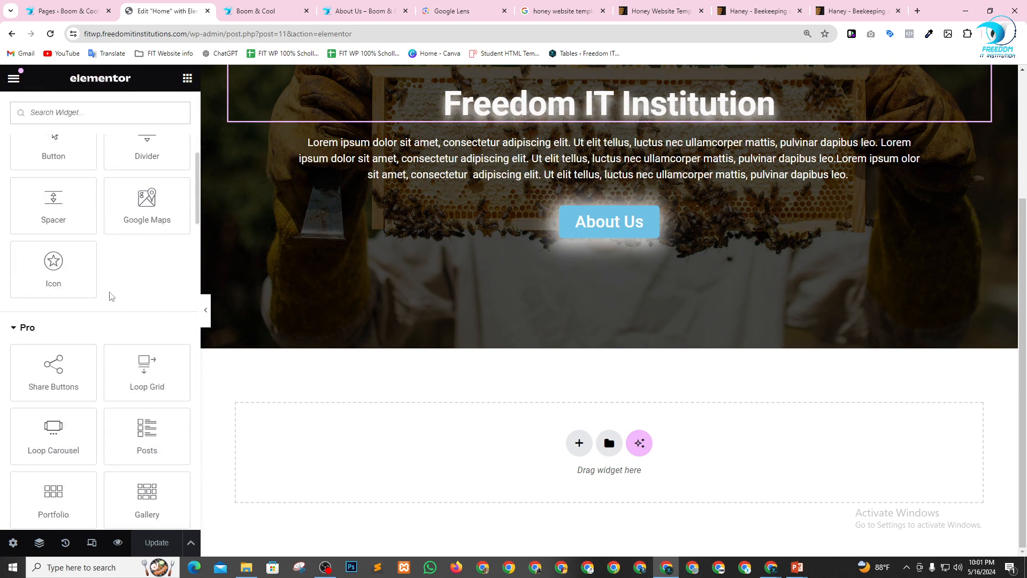
{"action": "scroll", "coordinate": [110, 300], "scroll_direction": "down", "scroll_amount": 3}
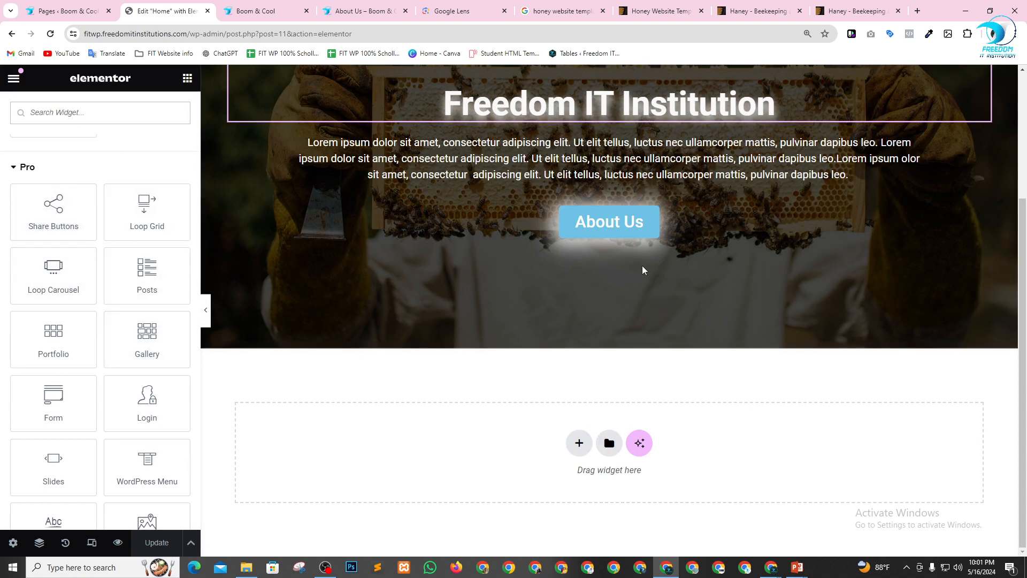
Add a Flexbox container with four equal columns below the hero section.
{"action": "left_click", "coordinate": [577, 442]}
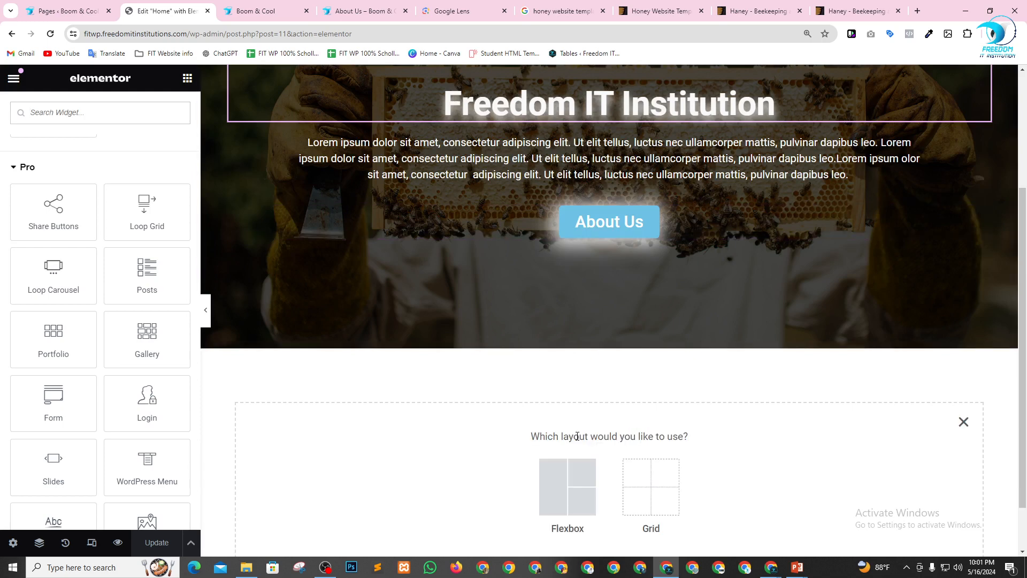
{"action": "left_click", "coordinate": [577, 479]}
{"action": "scroll", "coordinate": [608, 425], "scroll_direction": "down", "scroll_amount": 1}
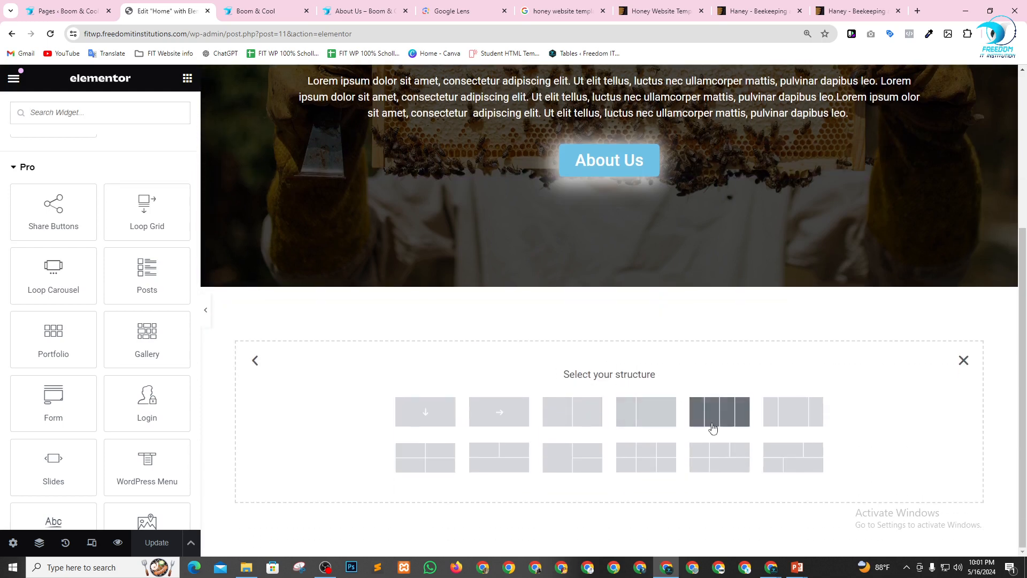
{"action": "left_click", "coordinate": [729, 419]}
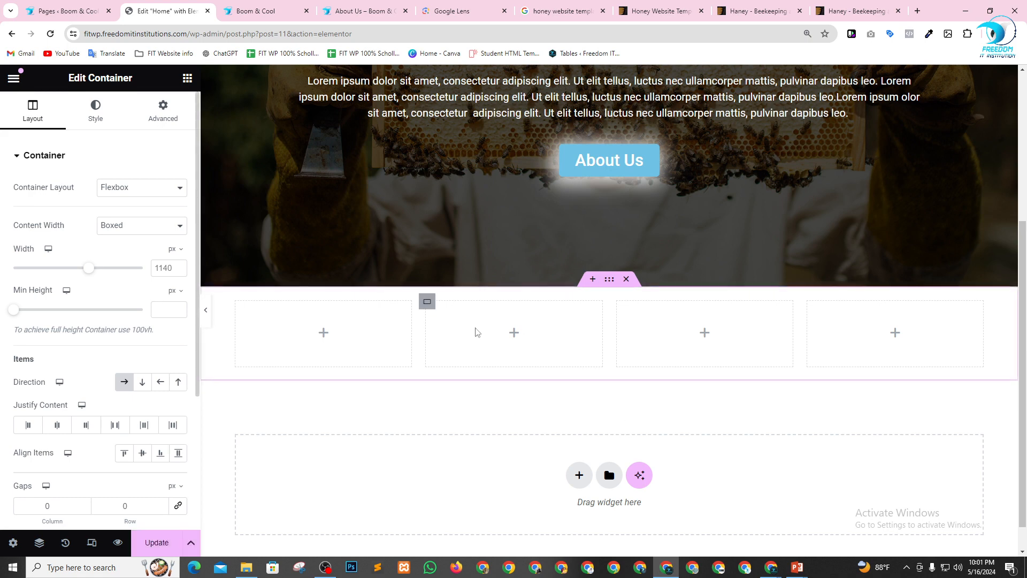
Place a Share Buttons widget in the first column of the new container and open its Facebook item for editing.
{"action": "left_click", "coordinate": [189, 79]}
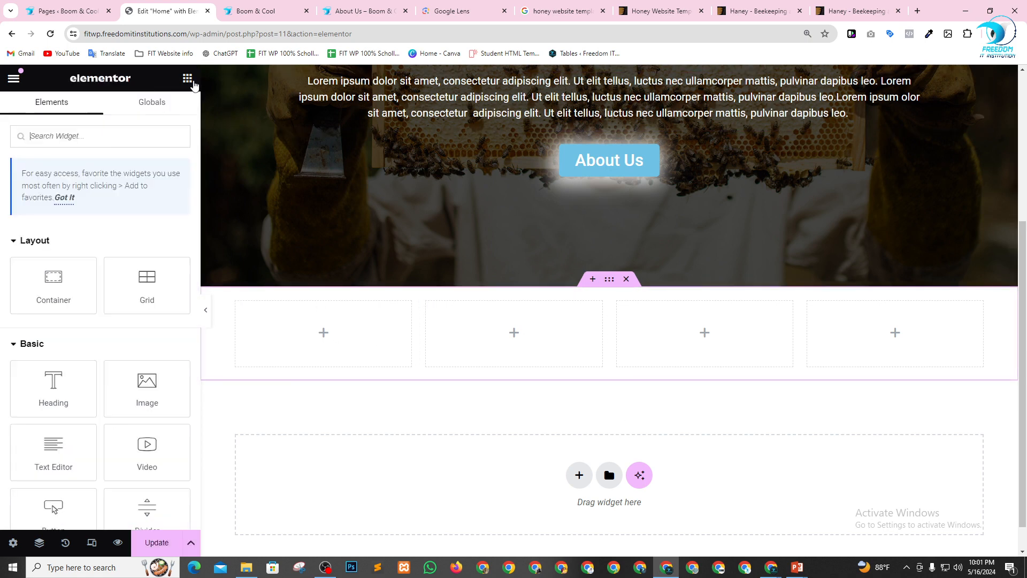
{"action": "scroll", "coordinate": [80, 364], "scroll_direction": "down", "scroll_amount": 6}
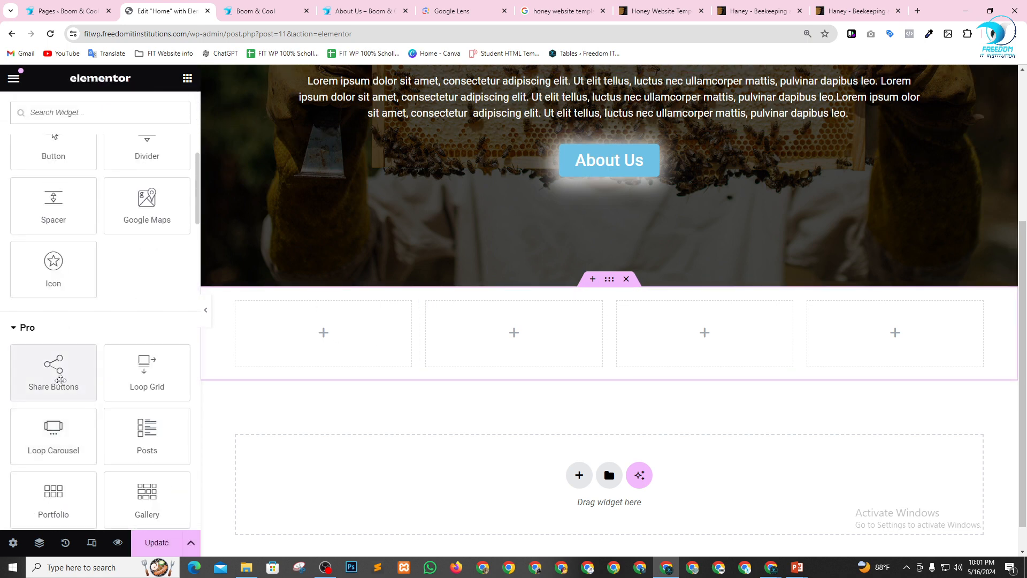
{"action": "left_click_drag", "start_coordinate": [30, 385], "coordinate": [362, 332]}
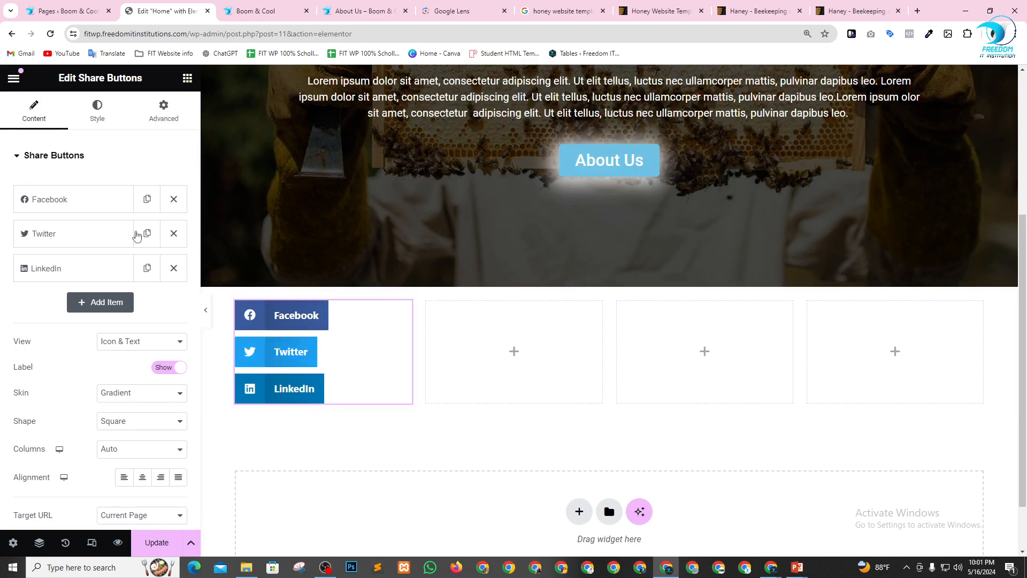
{"action": "left_click", "coordinate": [90, 204]}
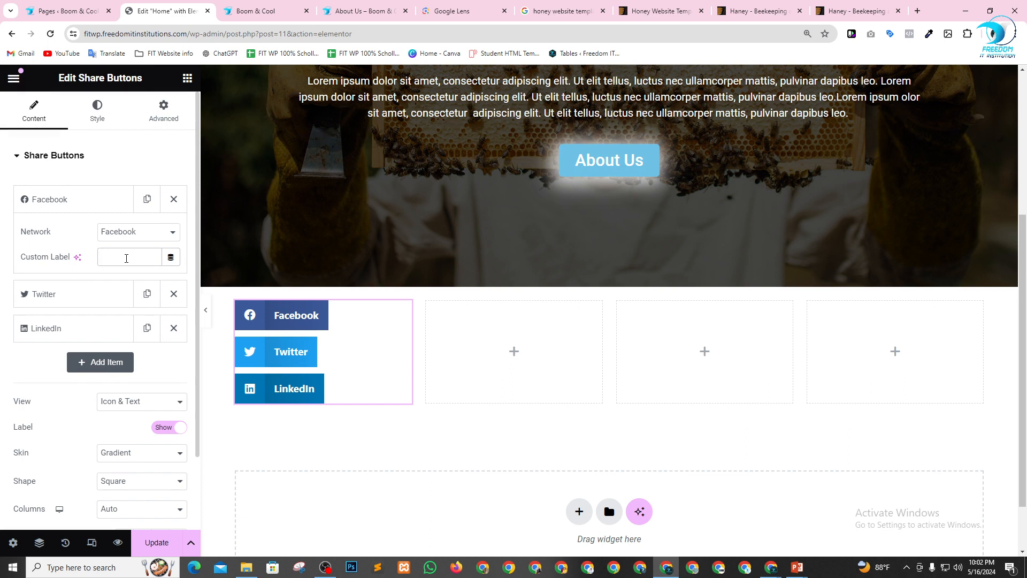
Give the Facebook share item the custom label "dgdsf" and try LinkedIn, Skype and XING as its network.
{"action": "type", "text": "dgdsf"}
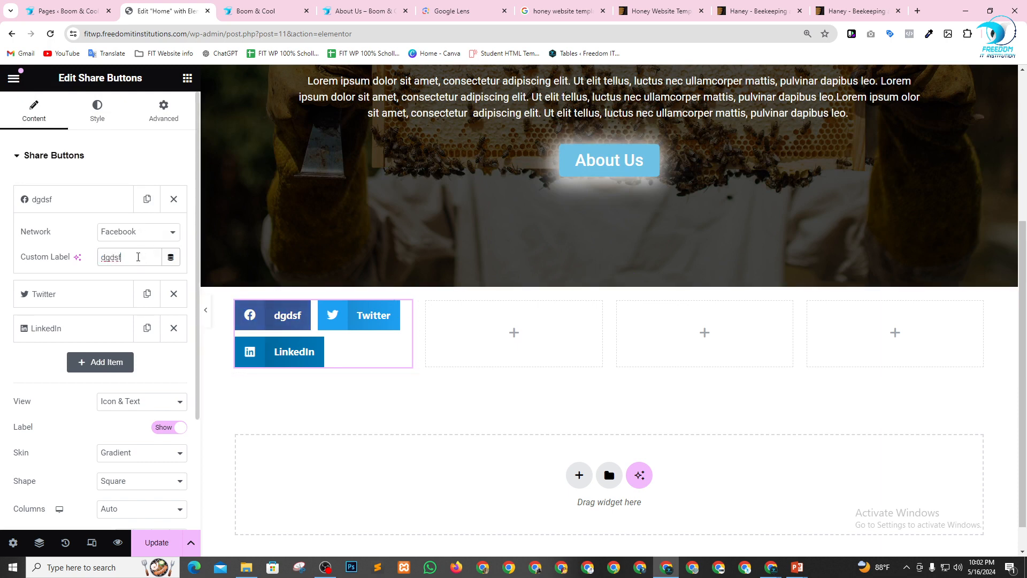
{"action": "left_click", "coordinate": [174, 236]}
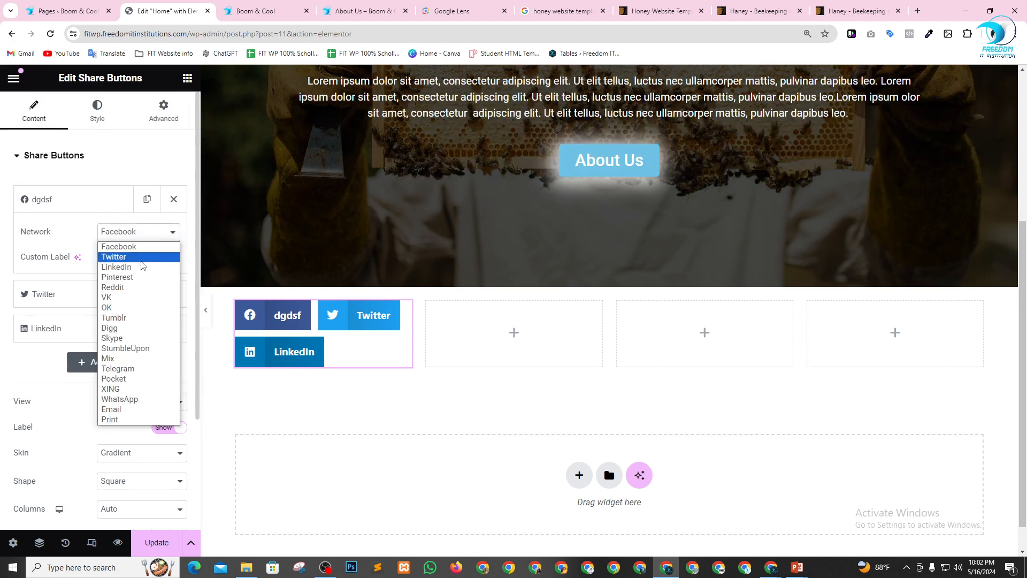
{"action": "left_click", "coordinate": [140, 265]}
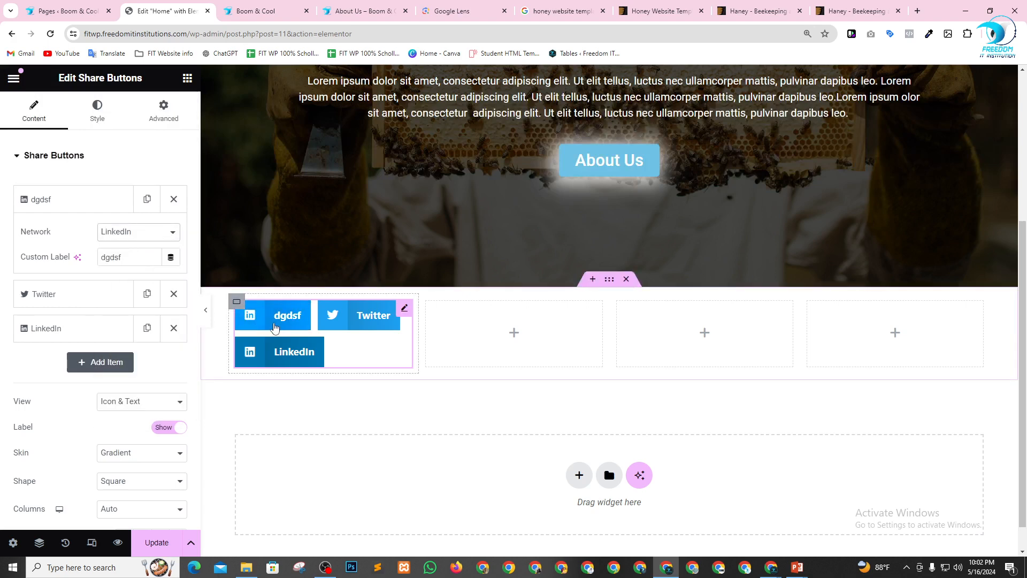
{"action": "left_click", "coordinate": [137, 231]}
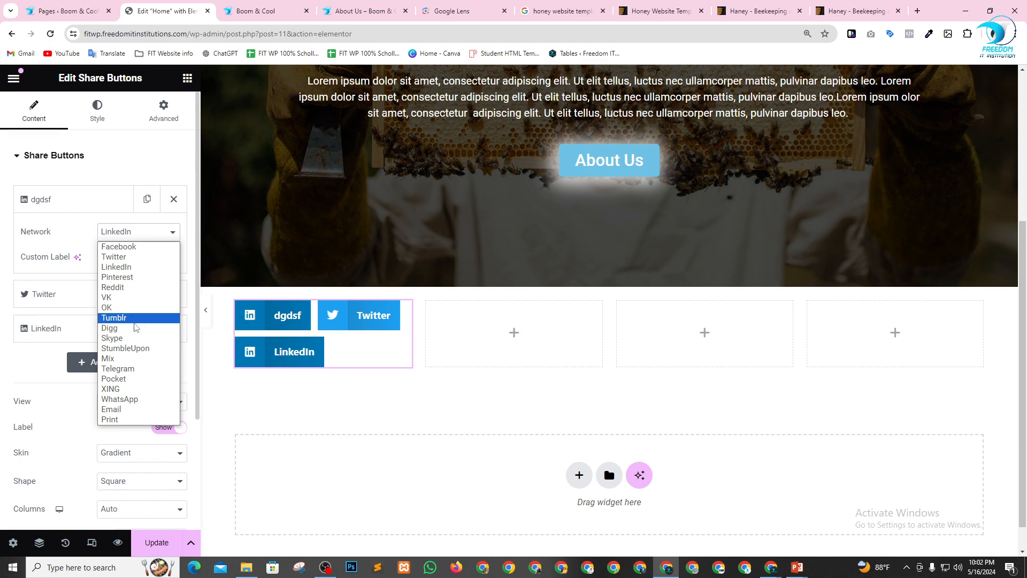
{"action": "left_click", "coordinate": [129, 338]}
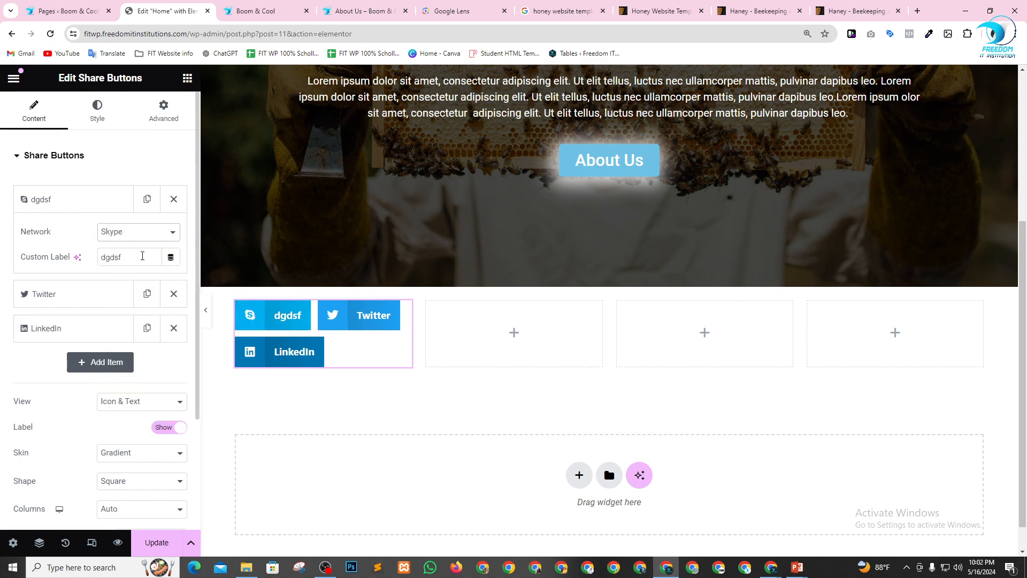
{"action": "left_click", "coordinate": [140, 237]}
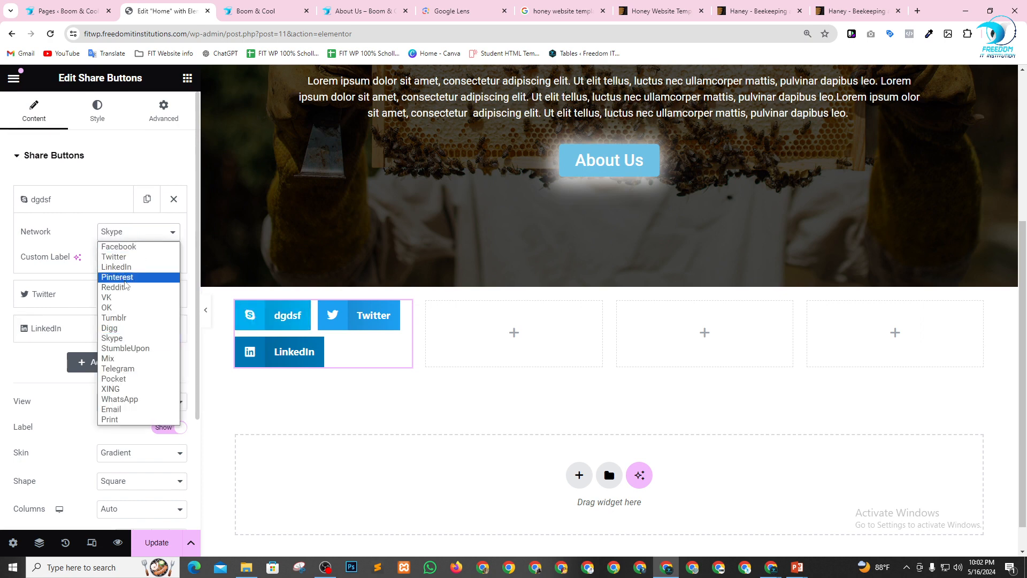
{"action": "left_click", "coordinate": [122, 390]}
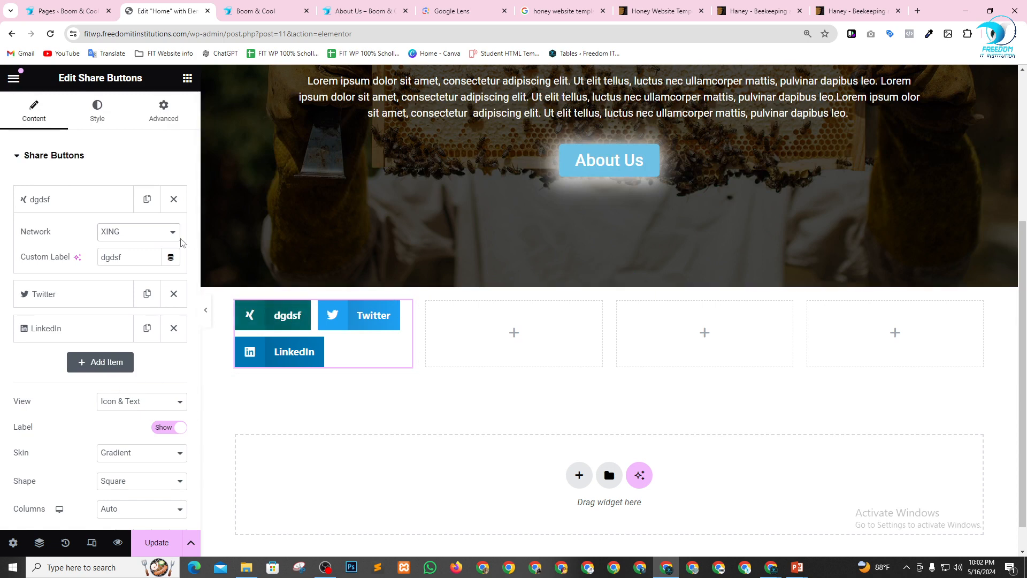
{"action": "left_click", "coordinate": [163, 235]}
{"action": "scroll", "coordinate": [96, 390], "scroll_direction": "down", "scroll_amount": 3}
{"action": "scroll", "coordinate": [160, 332], "scroll_direction": "up", "scroll_amount": 3}
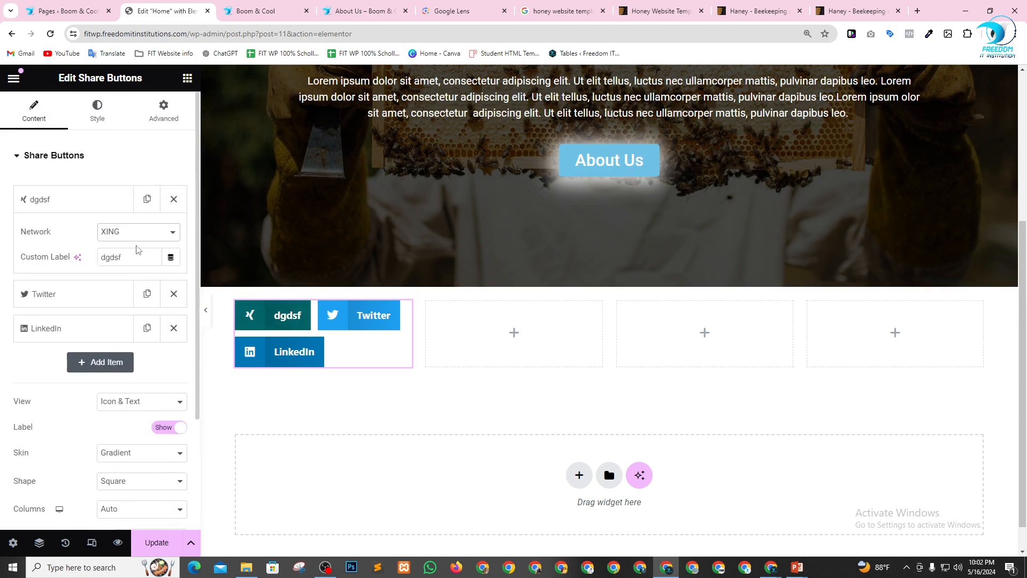
Remove the first item, labelled "dgdsf", from the Share Buttons widget and look at the Twitter item's options.
{"action": "left_click", "coordinate": [173, 200]}
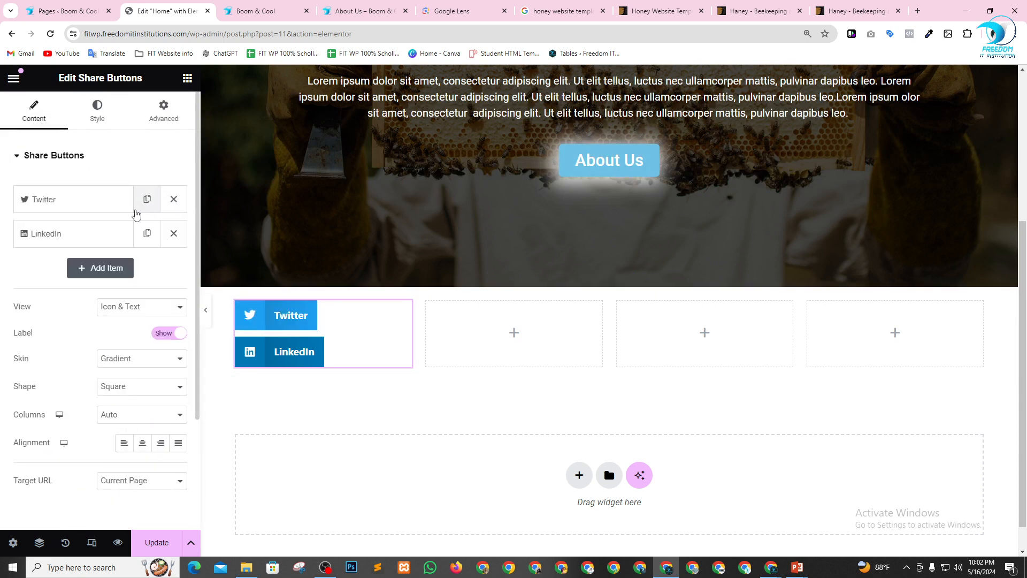
{"action": "left_click", "coordinate": [92, 213]}
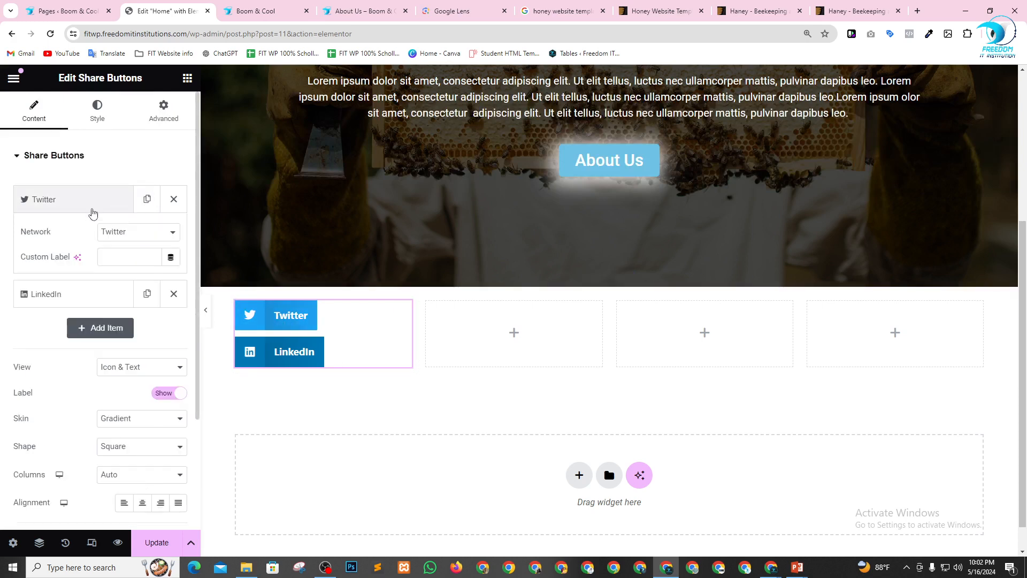
{"action": "left_click", "coordinate": [92, 212]}
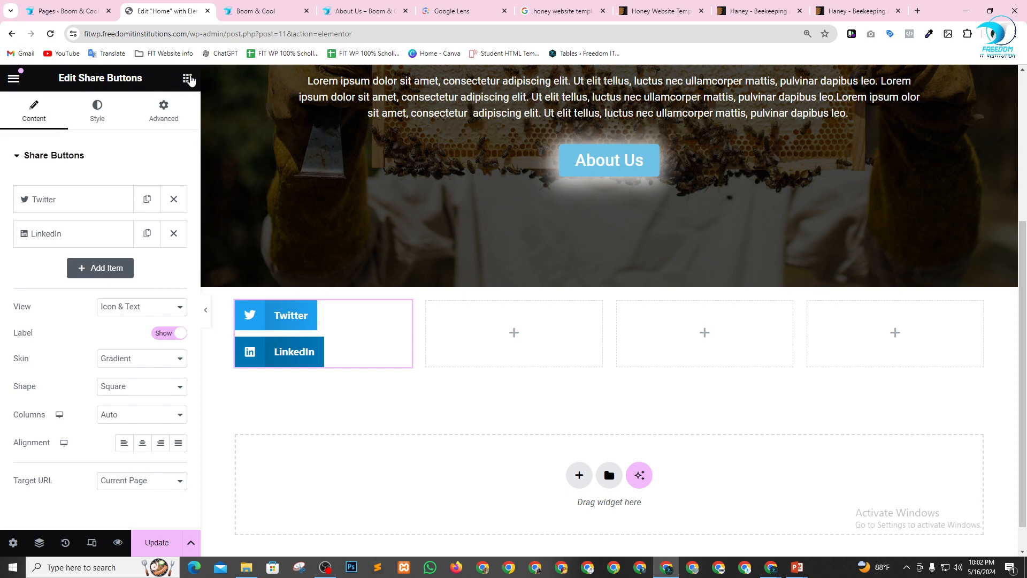
Place a Loop Grid widget in the second column and review its template and query source options.
{"action": "left_click", "coordinate": [188, 78]}
{"action": "scroll", "coordinate": [75, 346], "scroll_direction": "down", "scroll_amount": 5}
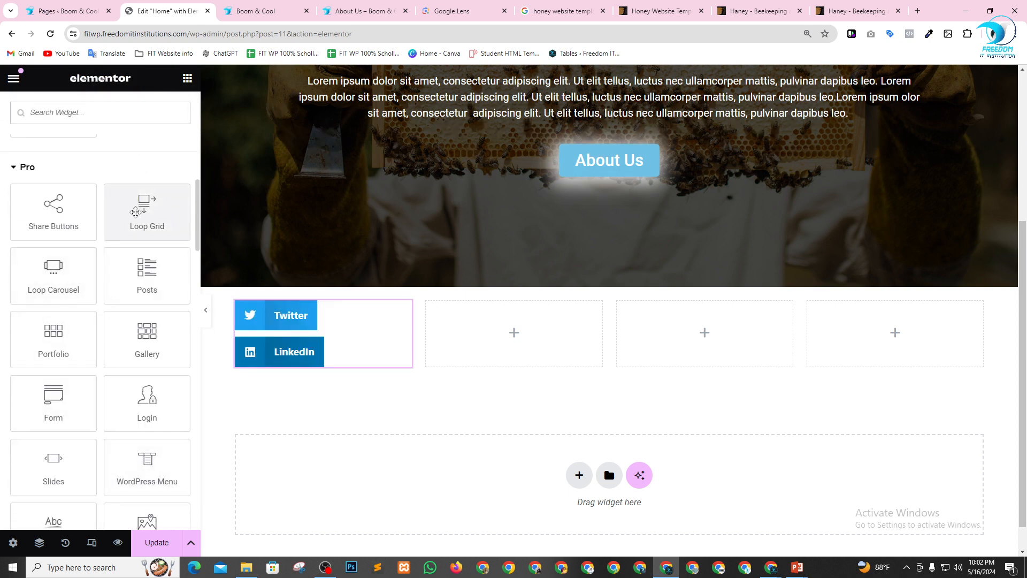
{"action": "left_click_drag", "start_coordinate": [135, 212], "coordinate": [531, 333]}
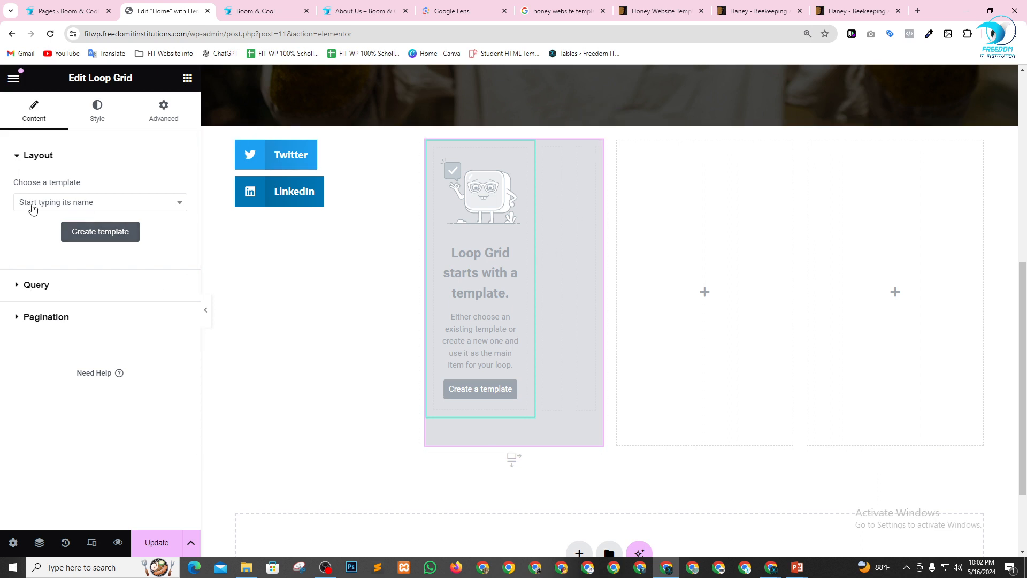
{"action": "left_click", "coordinate": [152, 203]}
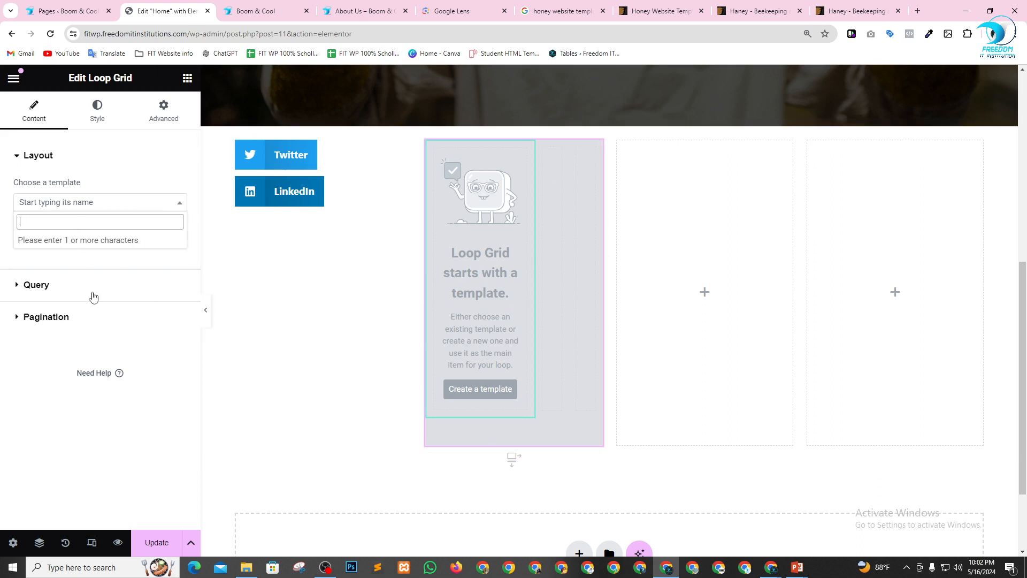
{"action": "left_click", "coordinate": [133, 286]}
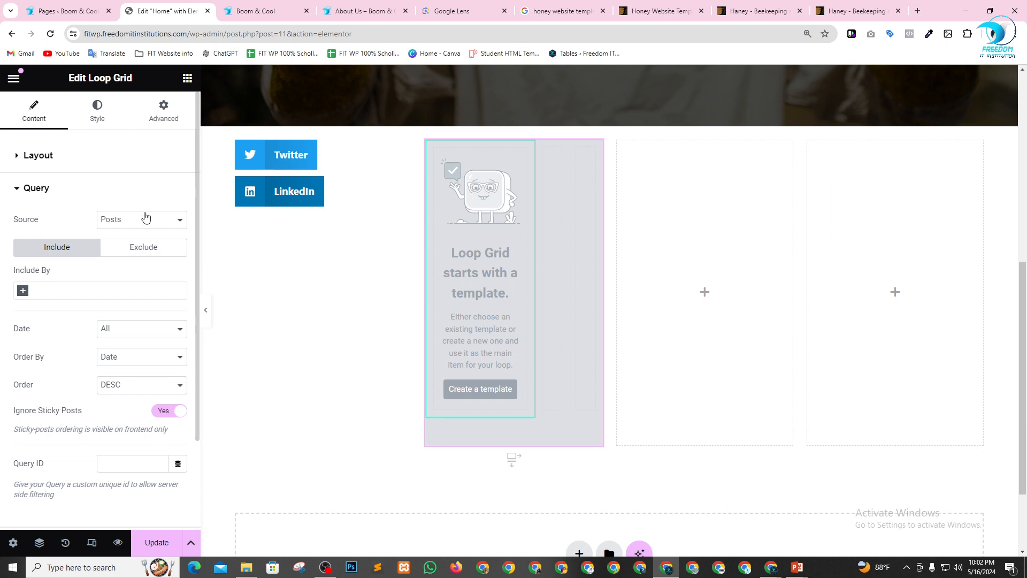
{"action": "left_click", "coordinate": [147, 221]}
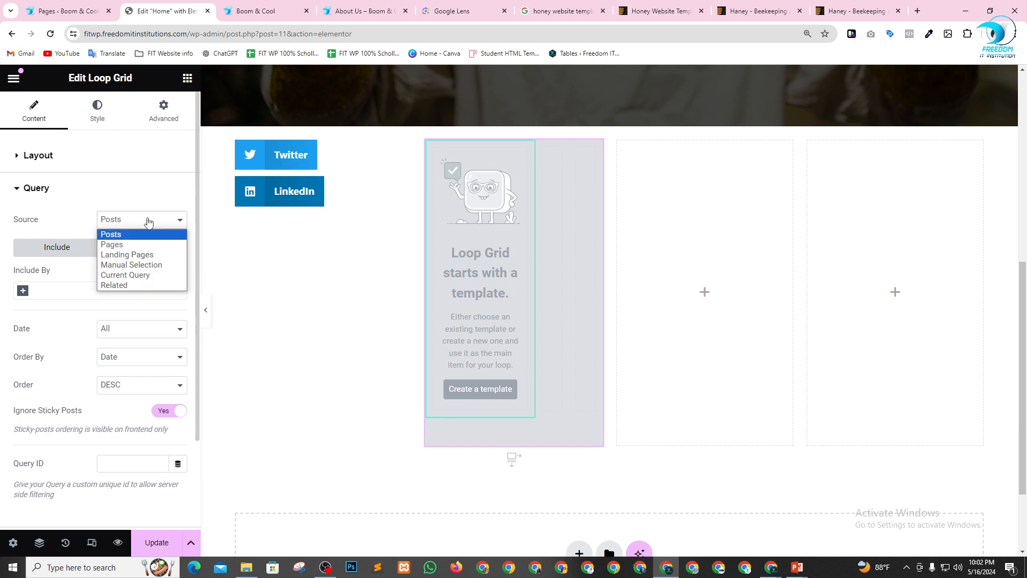
{"action": "left_click", "coordinate": [84, 215]}
Check the list of all posts in the WordPress dashboard and return to the Loop Grid's query settings.
{"action": "left_click", "coordinate": [64, 11]}
{"action": "mouse_move", "coordinate": [52, 145]}
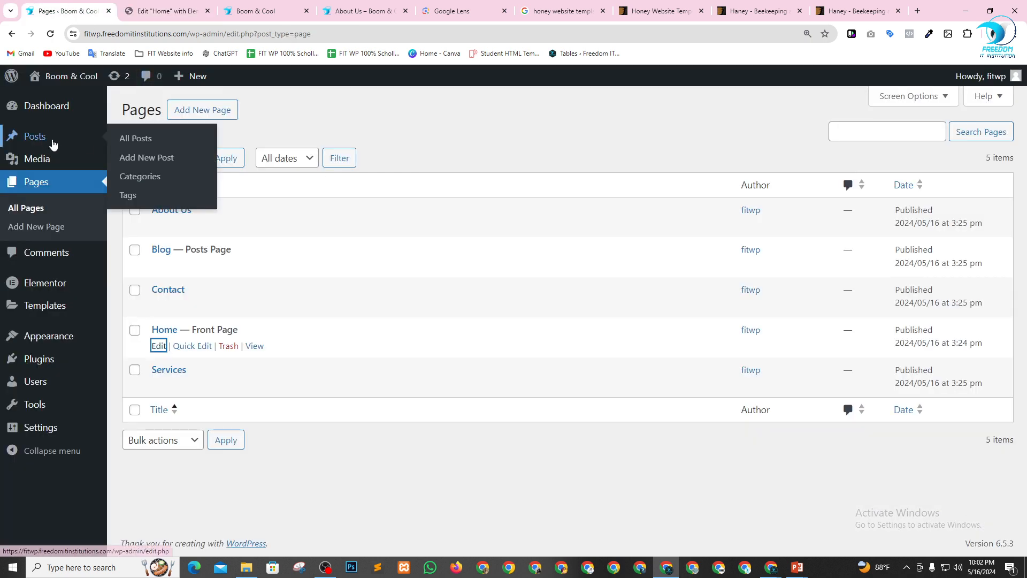
{"action": "left_click", "coordinate": [134, 139]}
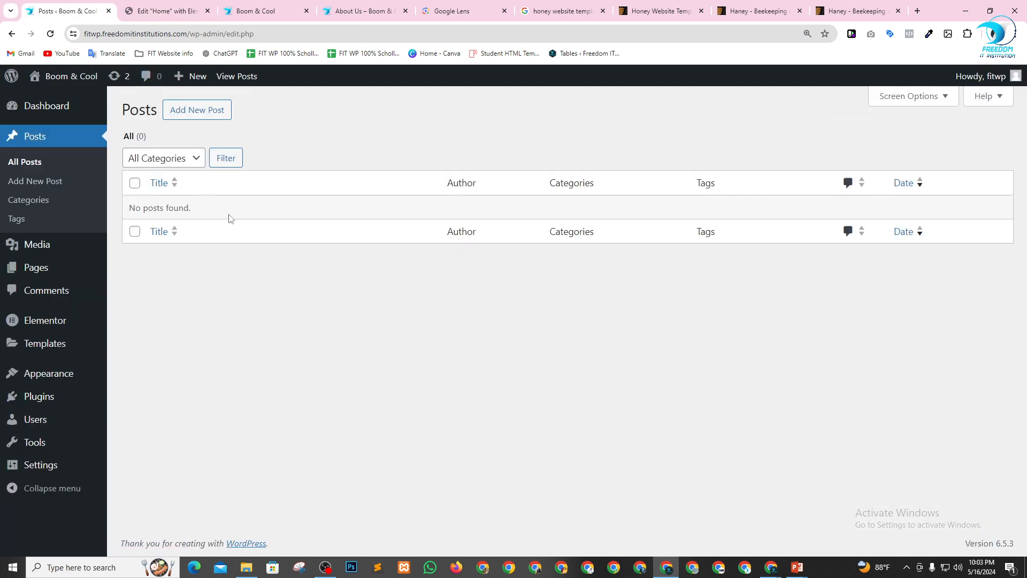
{"action": "left_click", "coordinate": [172, 9]}
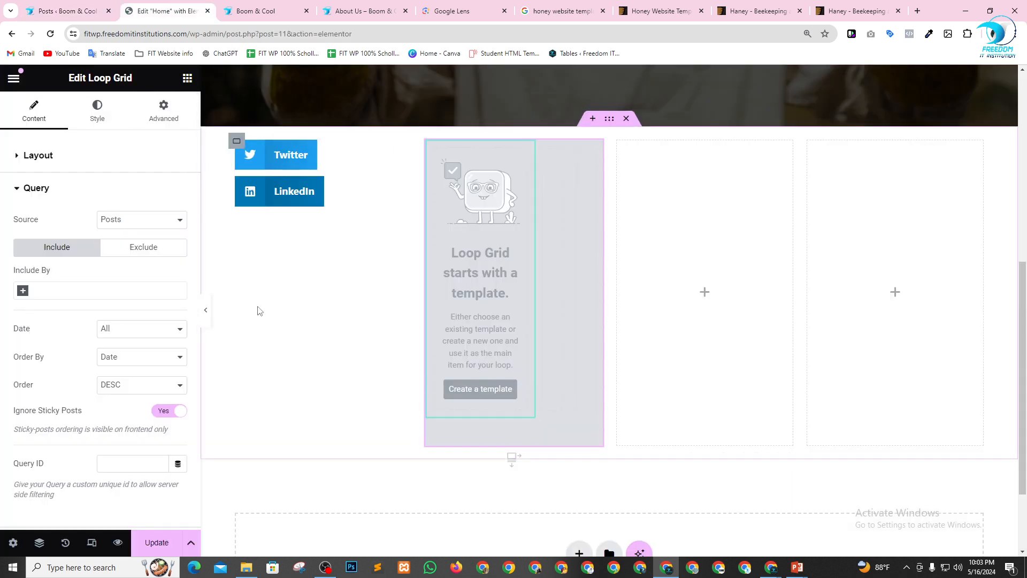
{"action": "scroll", "coordinate": [87, 313], "scroll_direction": "down", "scroll_amount": 2}
{"action": "scroll", "coordinate": [374, 321], "scroll_direction": "up", "scroll_amount": 1}
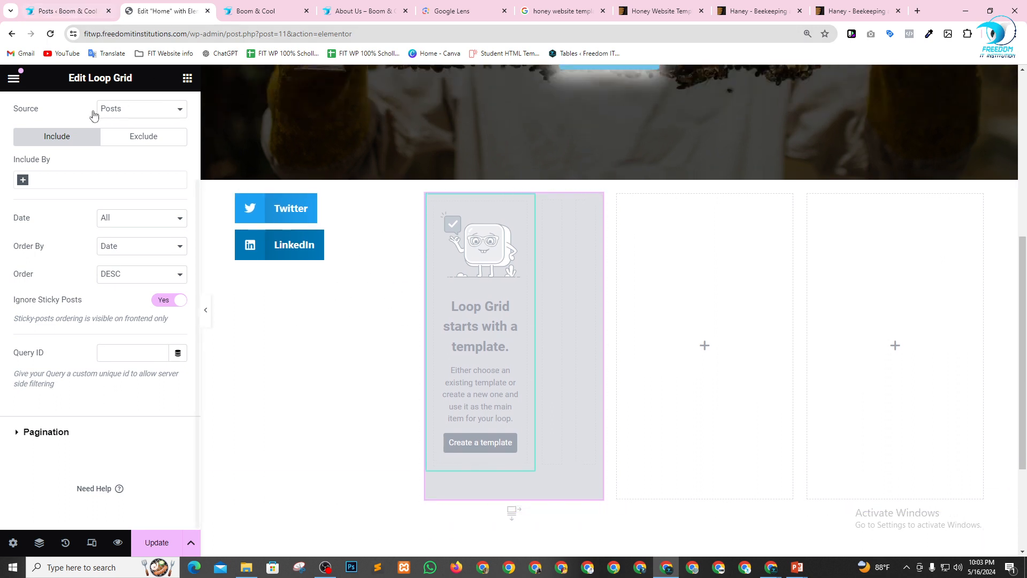
Insert a single-column Flexbox container with downward direction between the hero section and the four-column container.
{"action": "left_click", "coordinate": [188, 79]}
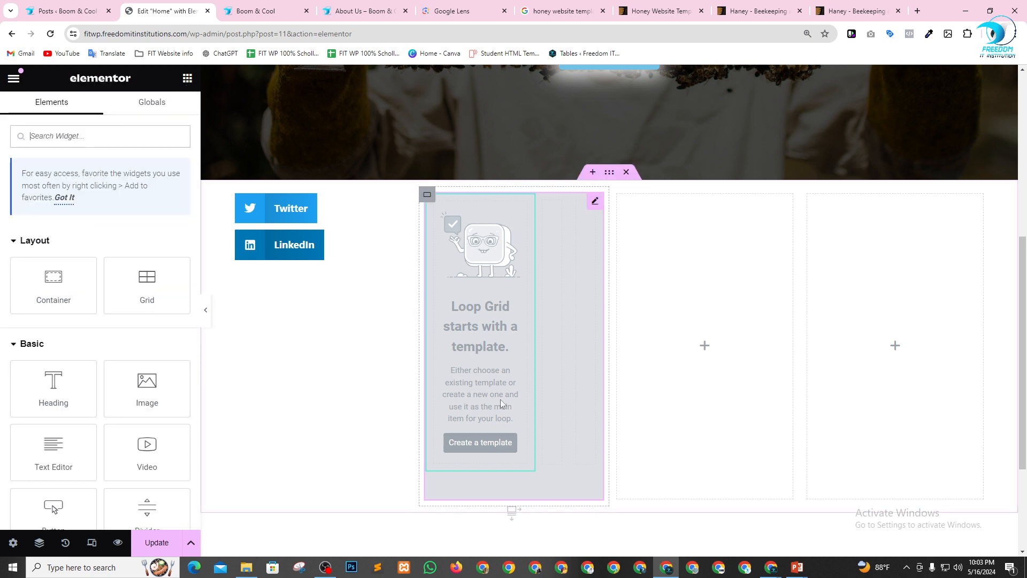
{"action": "scroll", "coordinate": [75, 417], "scroll_direction": "down", "scroll_amount": 9}
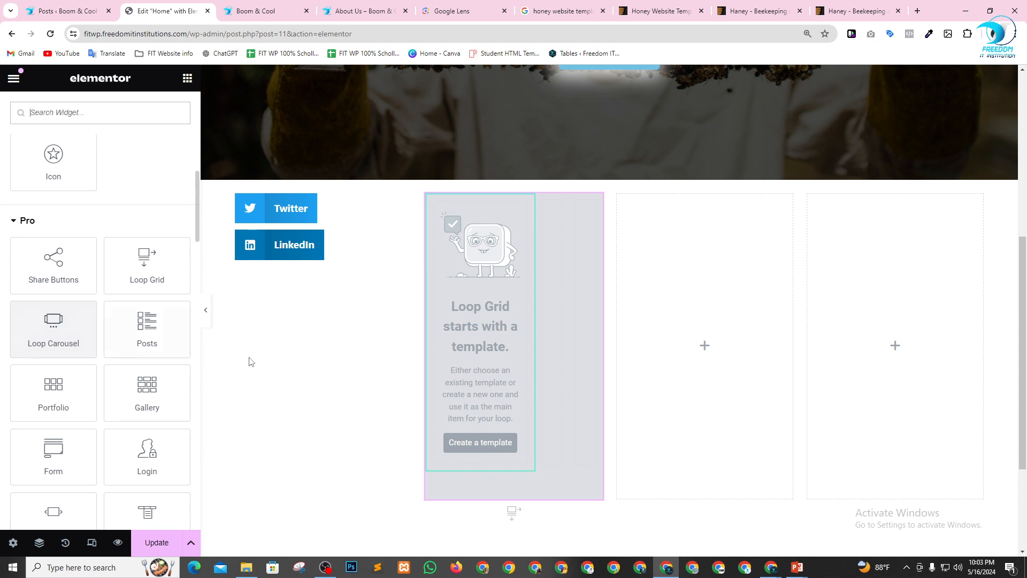
{"action": "mouse_move", "coordinate": [546, 263]}
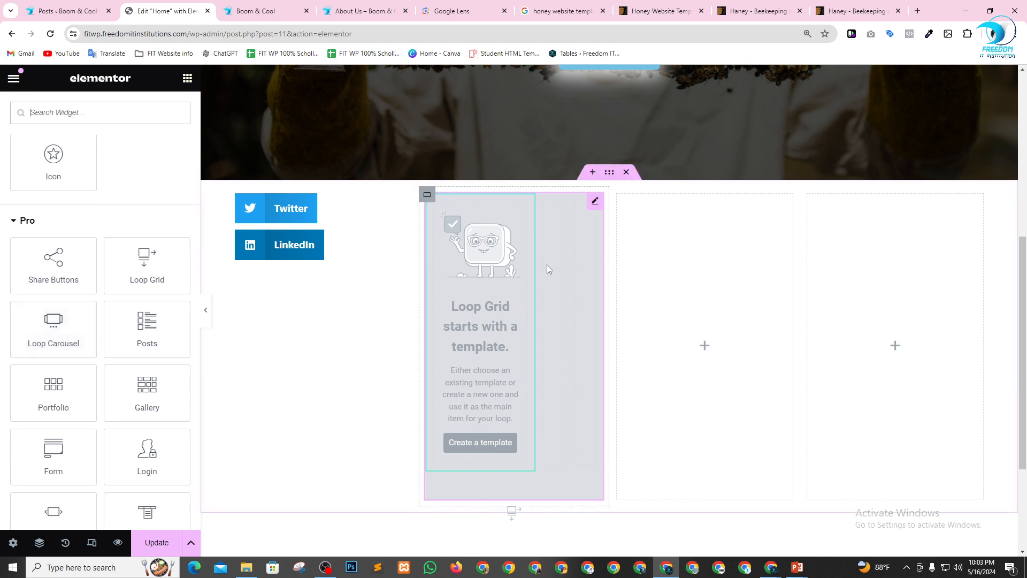
{"action": "left_click", "coordinate": [592, 171]}
{"action": "left_click", "coordinate": [579, 239]}
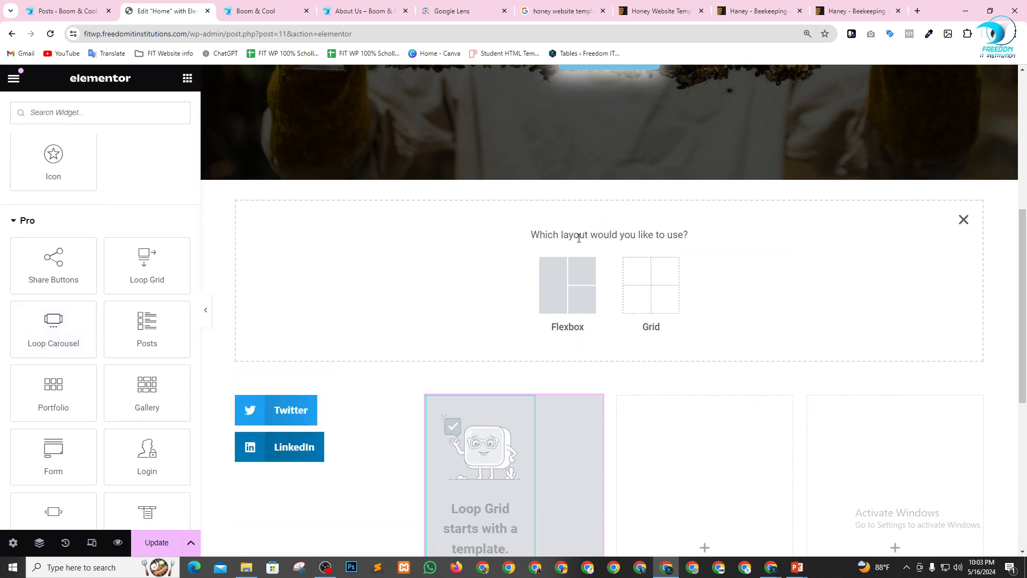
{"action": "left_click", "coordinate": [573, 299]}
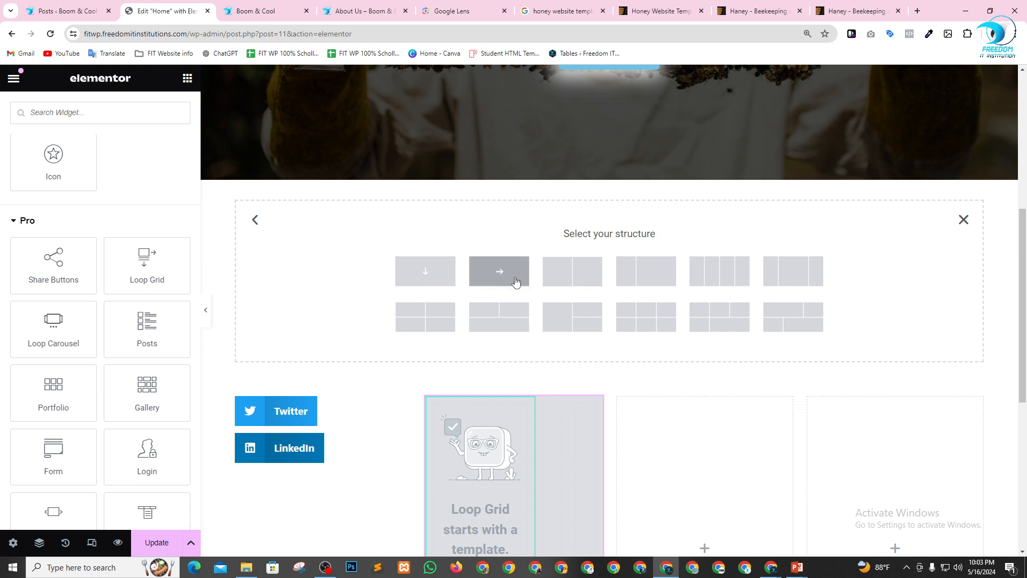
{"action": "left_click", "coordinate": [443, 275]}
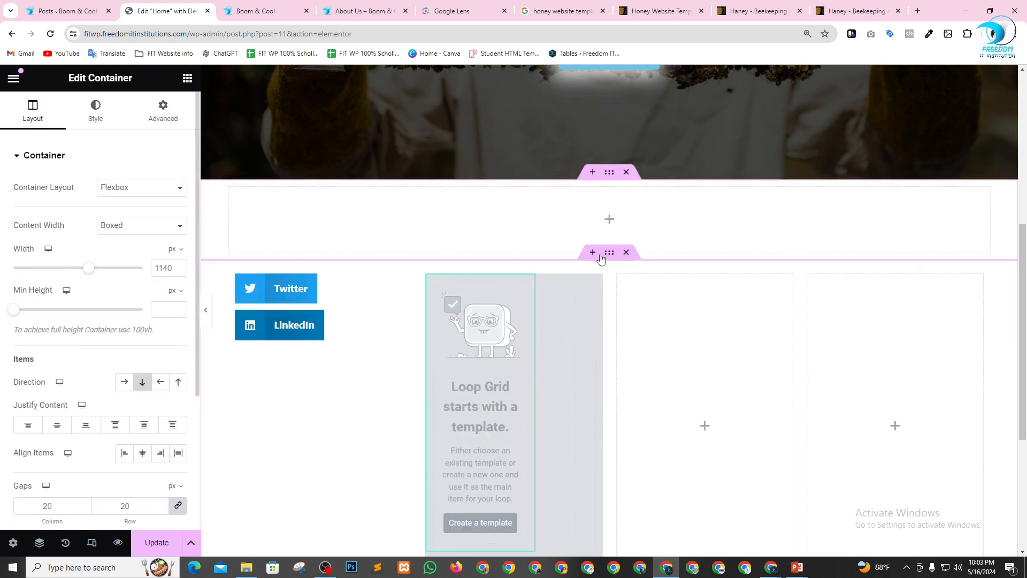
Place a Loop Carousel widget in the new container and keep Posts as its query source.
{"action": "left_click", "coordinate": [187, 79]}
{"action": "scroll", "coordinate": [114, 388], "scroll_direction": "down", "scroll_amount": 6}
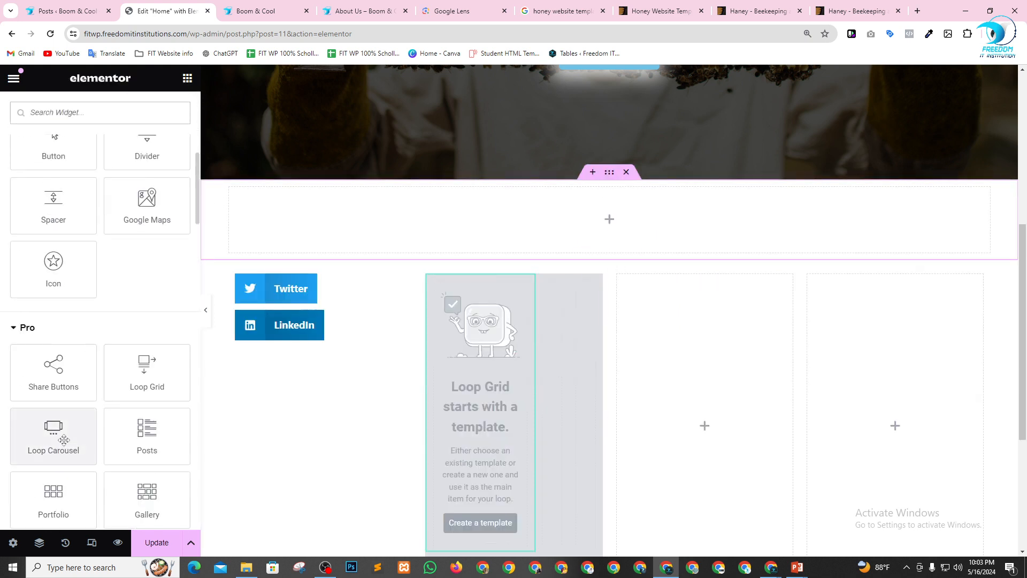
{"action": "left_click_drag", "start_coordinate": [64, 439], "coordinate": [587, 230]}
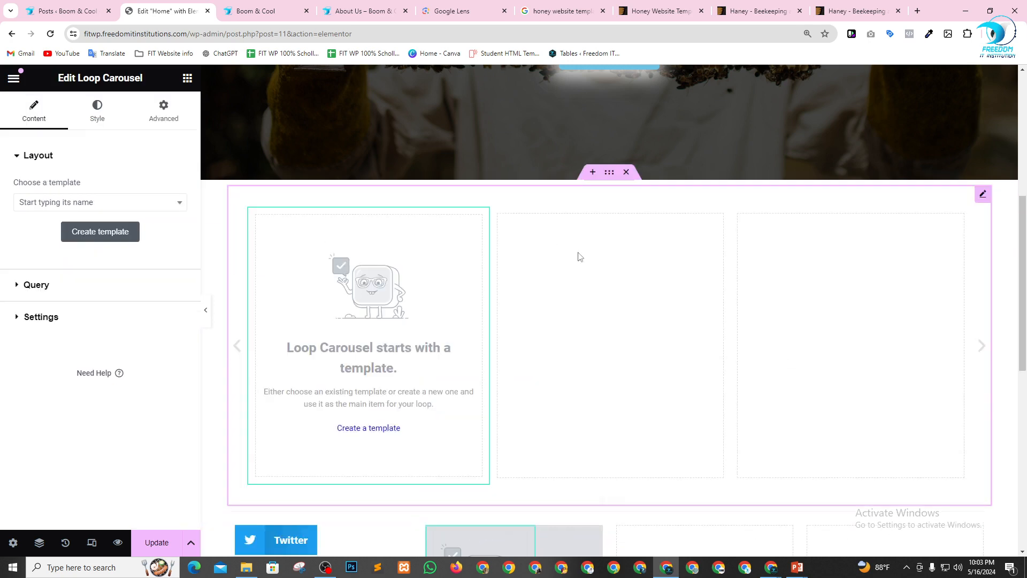
{"action": "left_click", "coordinate": [36, 285]}
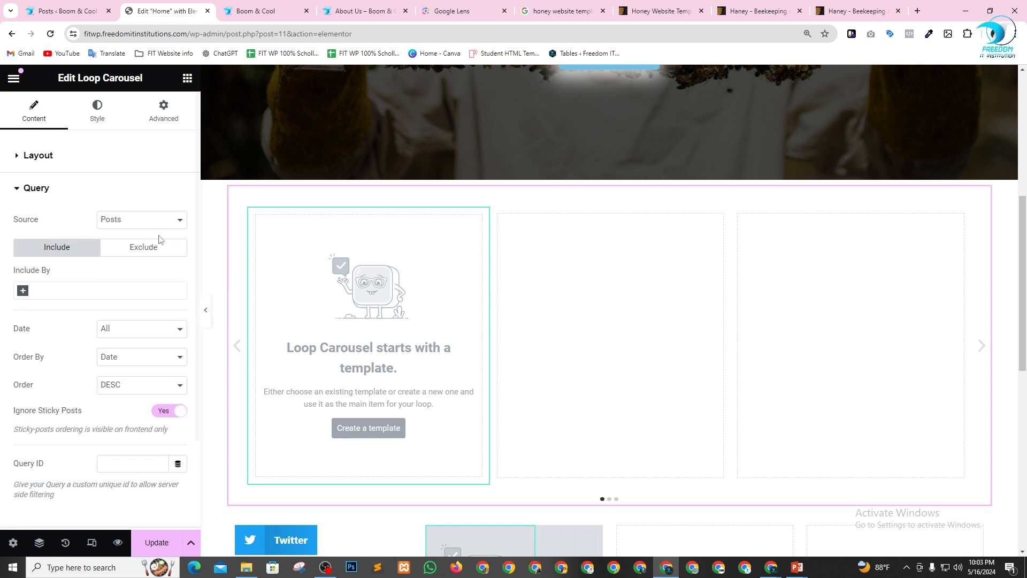
{"action": "left_click", "coordinate": [138, 222]}
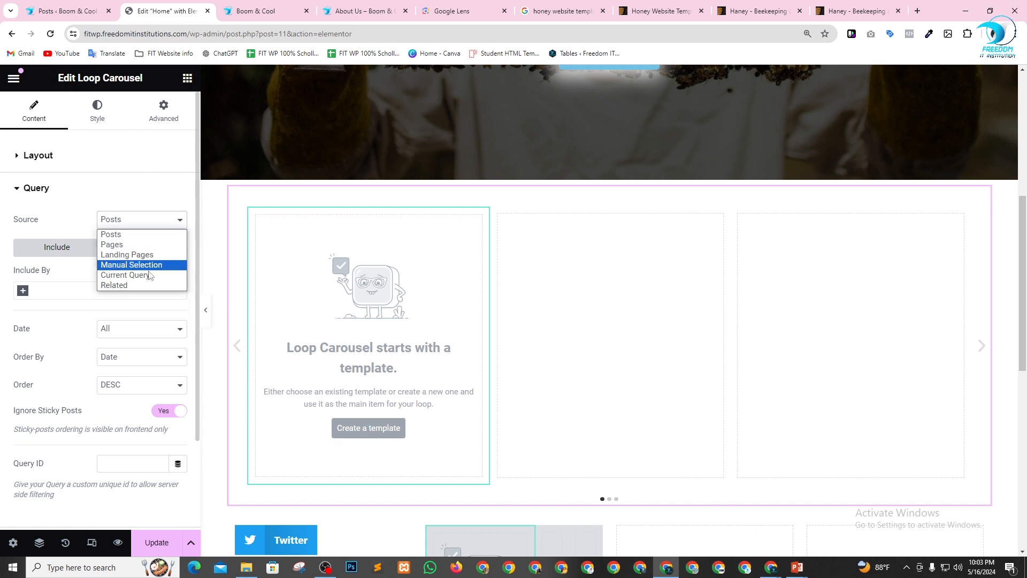
{"action": "left_click", "coordinate": [124, 239]}
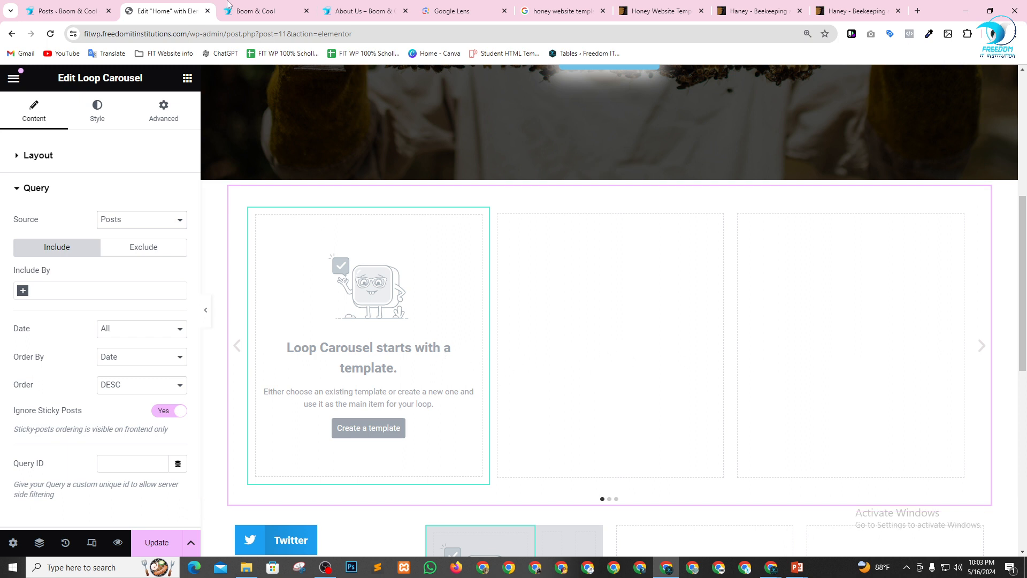
Open the Add New Plugin page from the WordPress dashboard in a new tab and search for "dummy".
{"action": "left_click", "coordinate": [70, 11]}
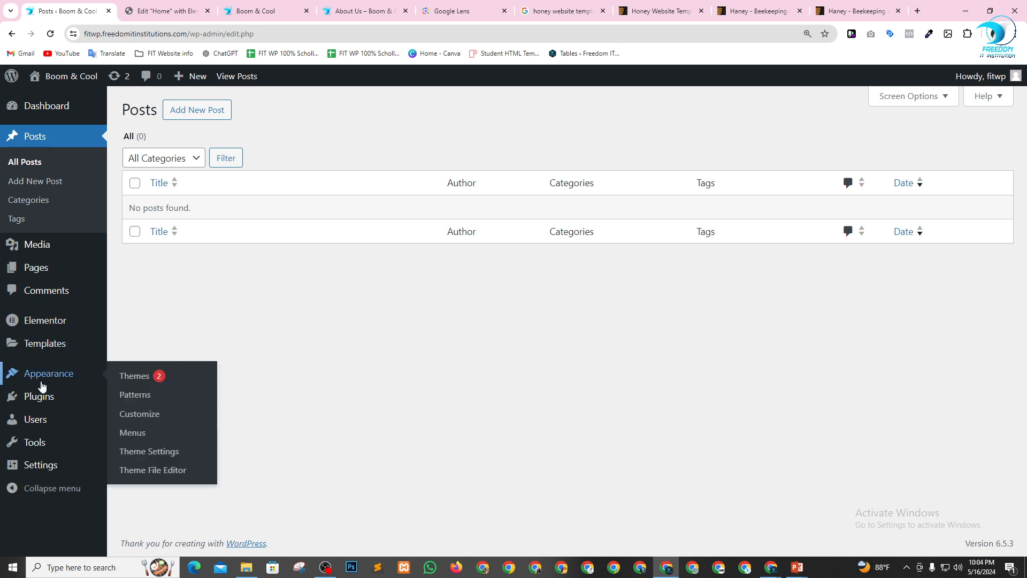
{"action": "mouse_move", "coordinate": [47, 397]}
{"action": "right_click", "coordinate": [139, 419]}
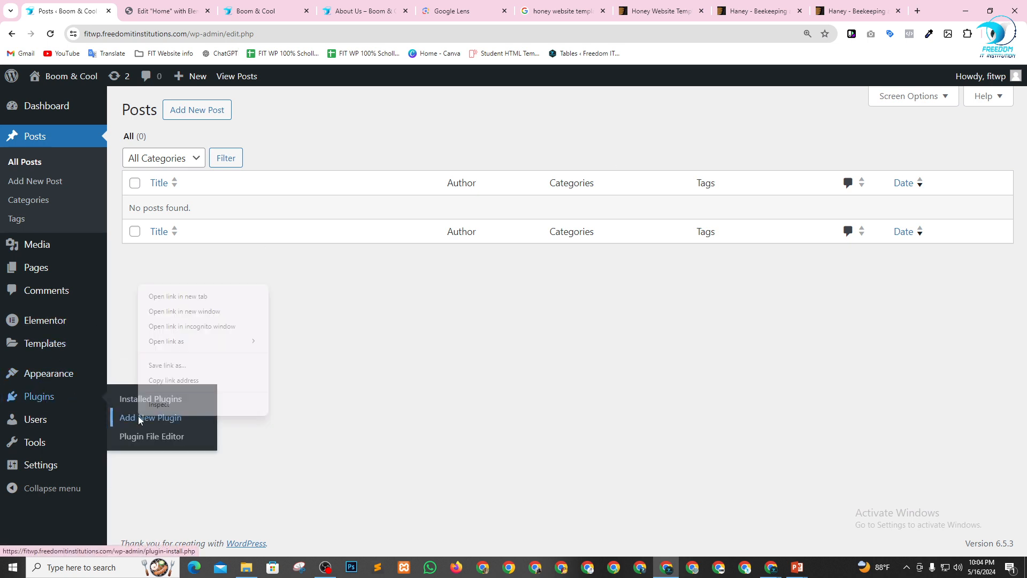
{"action": "left_click", "coordinate": [160, 296]}
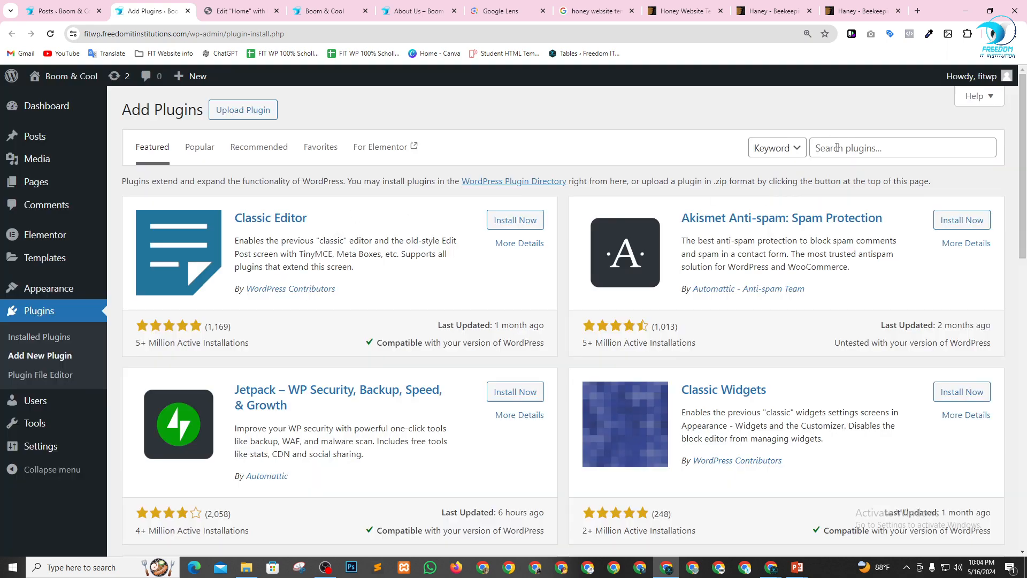
{"action": "left_click", "coordinate": [837, 148]}
{"action": "type", "text": "dummy"}
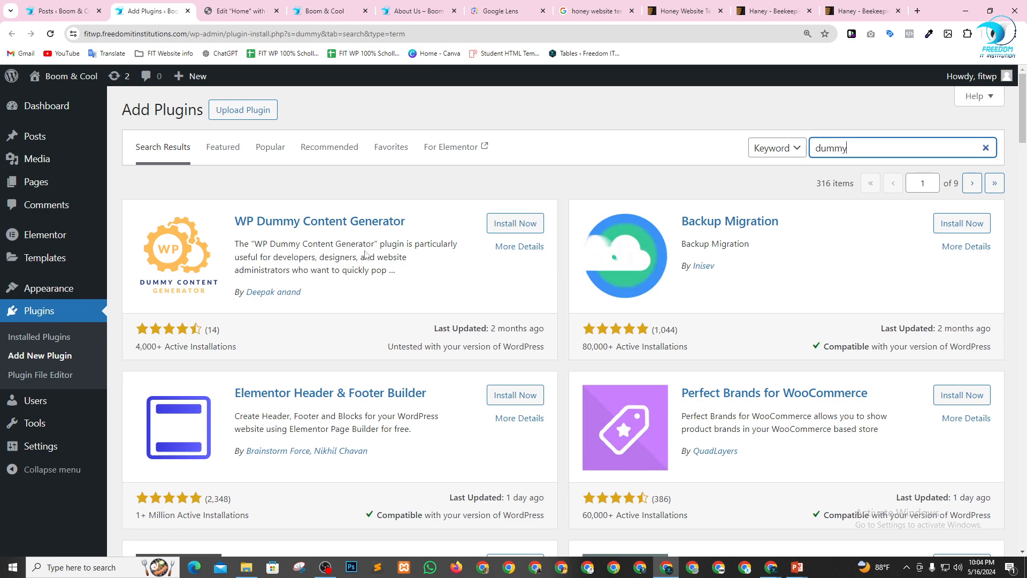
Look through the "dummy" plugin results, then install and activate WP Dummy Content Generator.
{"action": "scroll", "coordinate": [313, 396], "scroll_direction": "down", "scroll_amount": 4}
{"action": "scroll", "coordinate": [944, 296], "scroll_direction": "down", "scroll_amount": 3}
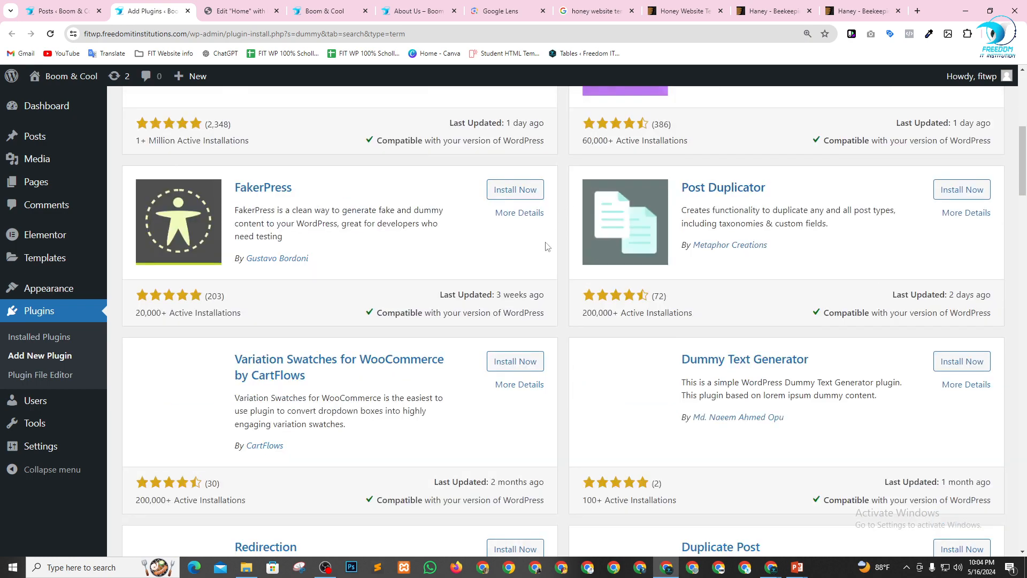
{"action": "scroll", "coordinate": [459, 332], "scroll_direction": "up", "scroll_amount": 7}
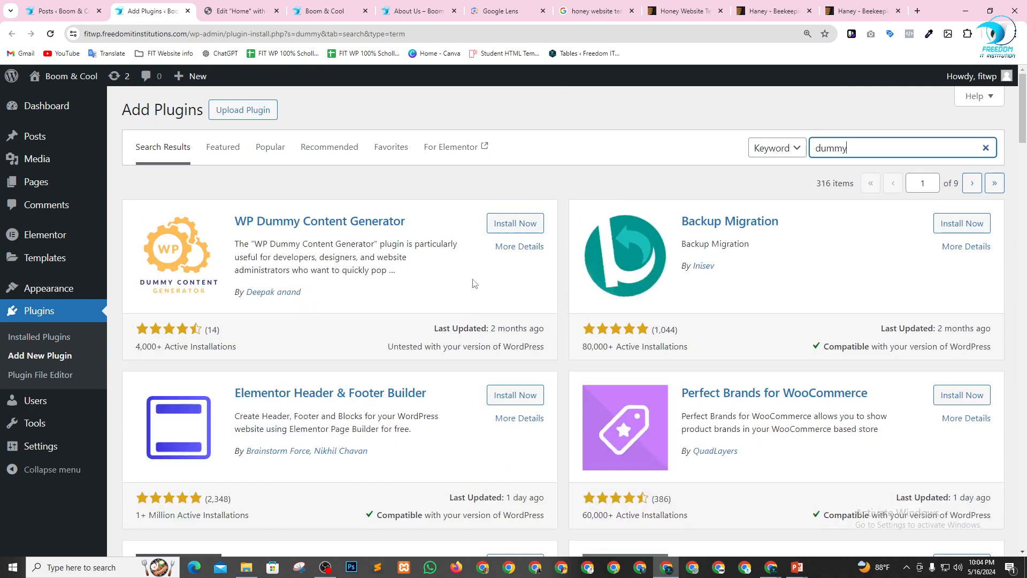
{"action": "left_click", "coordinate": [527, 224]}
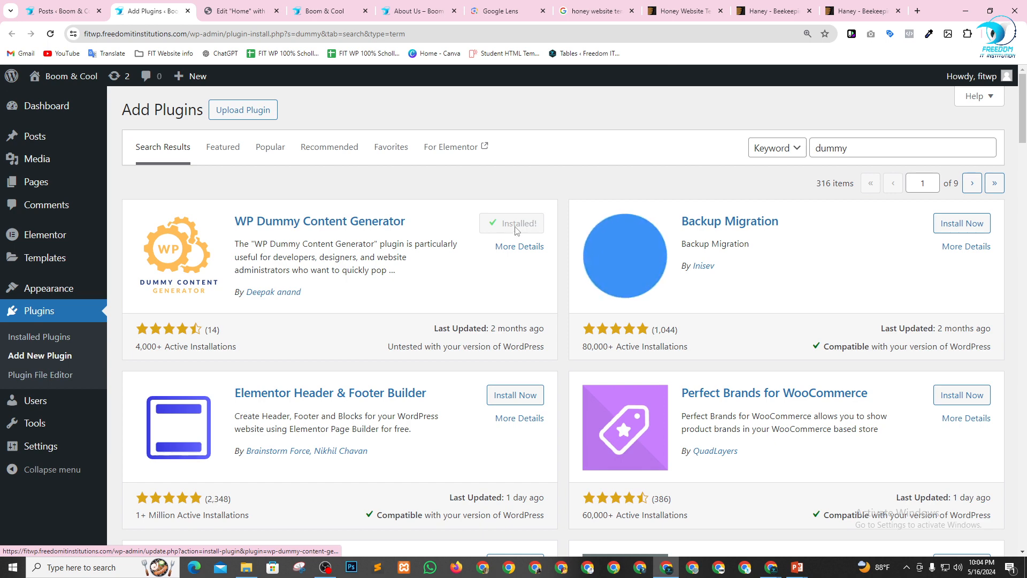
{"action": "left_click", "coordinate": [522, 224]}
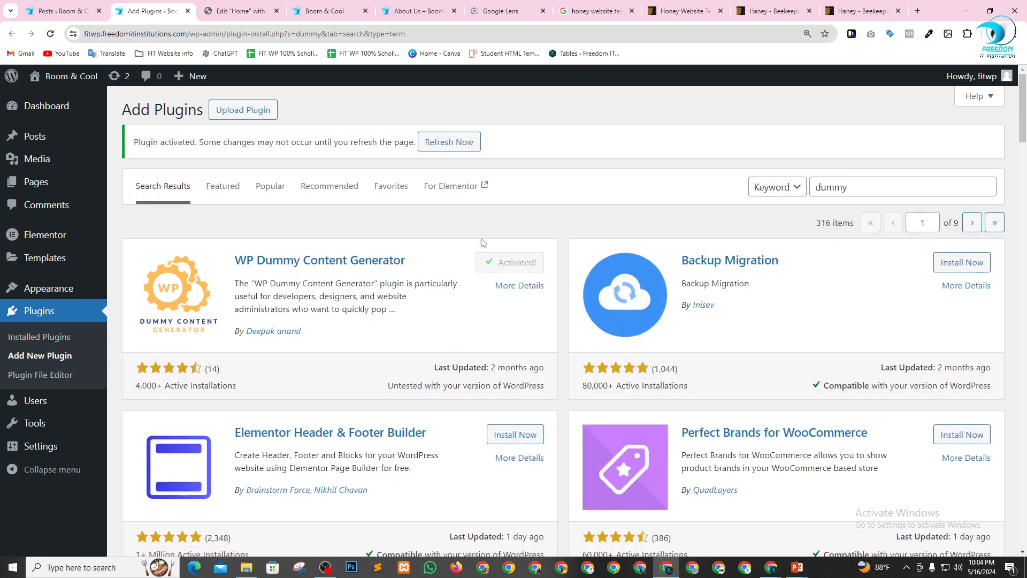
Reload the WordPress dashboard and open the Dummy Content Generator's page for generating posts.
{"action": "left_click", "coordinate": [45, 120]}
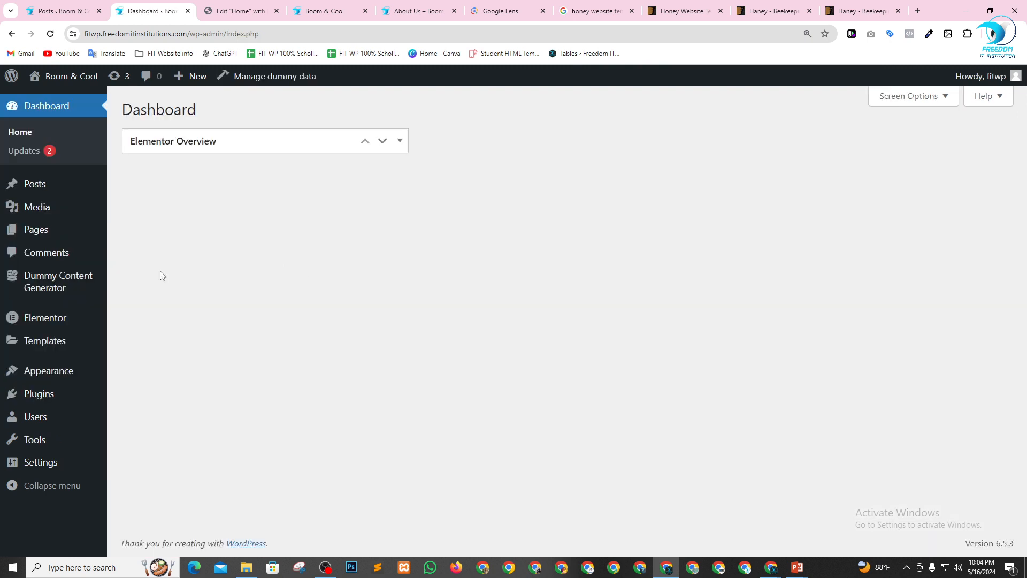
{"action": "mouse_move", "coordinate": [50, 287]}
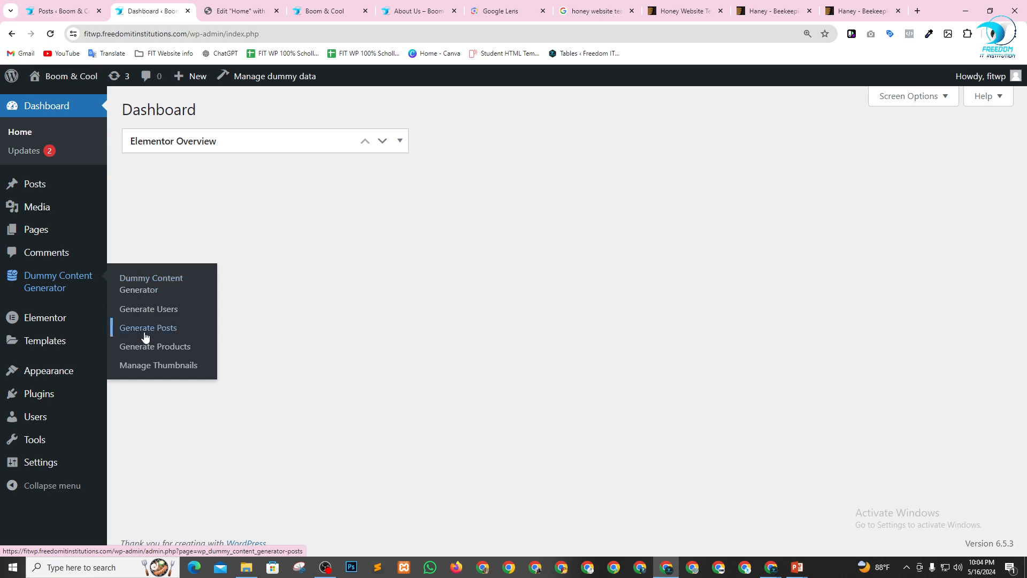
{"action": "left_click", "coordinate": [142, 284]}
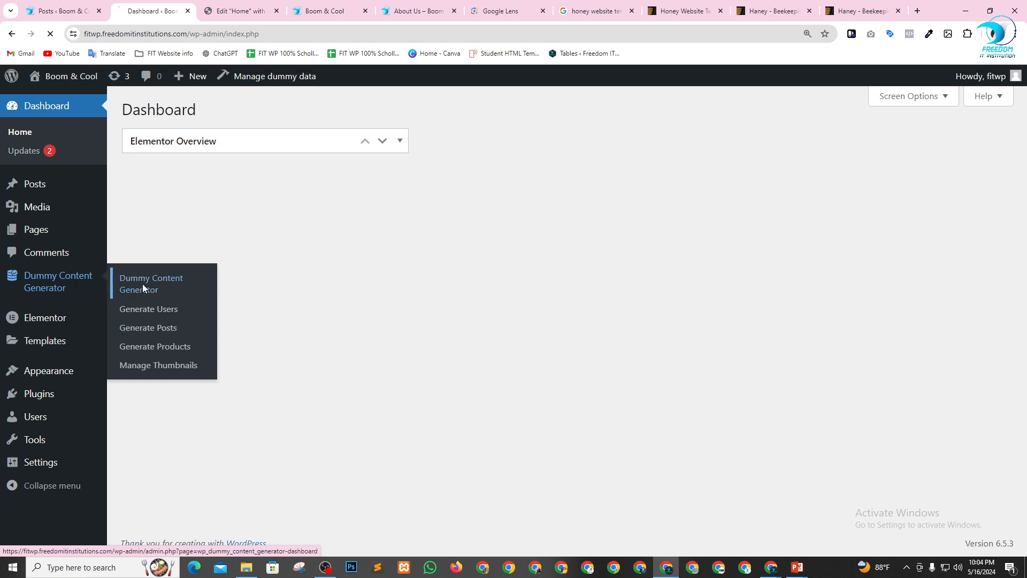
{"action": "scroll", "coordinate": [348, 305], "scroll_direction": "down", "scroll_amount": 1}
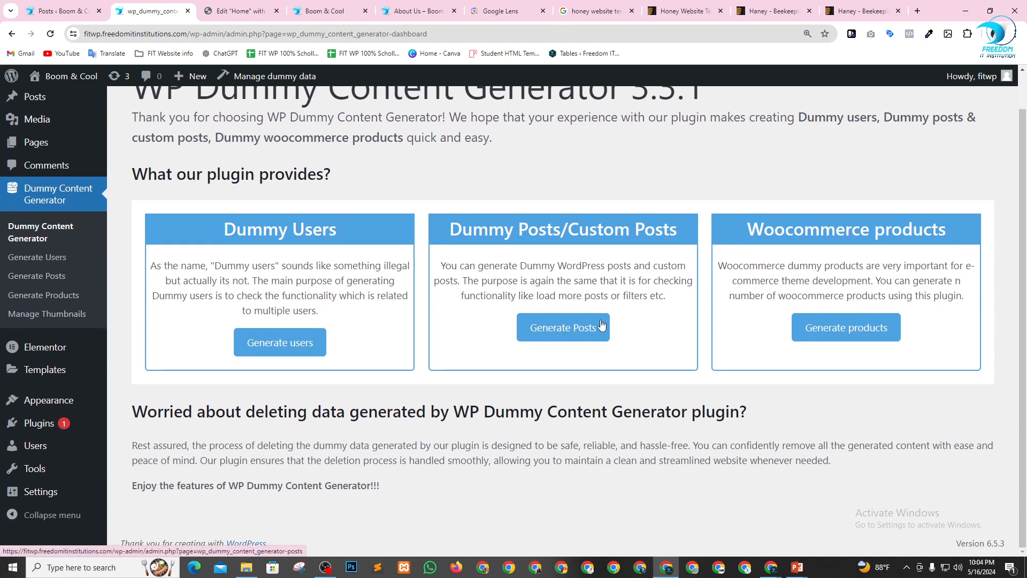
{"action": "left_click", "coordinate": [571, 332]}
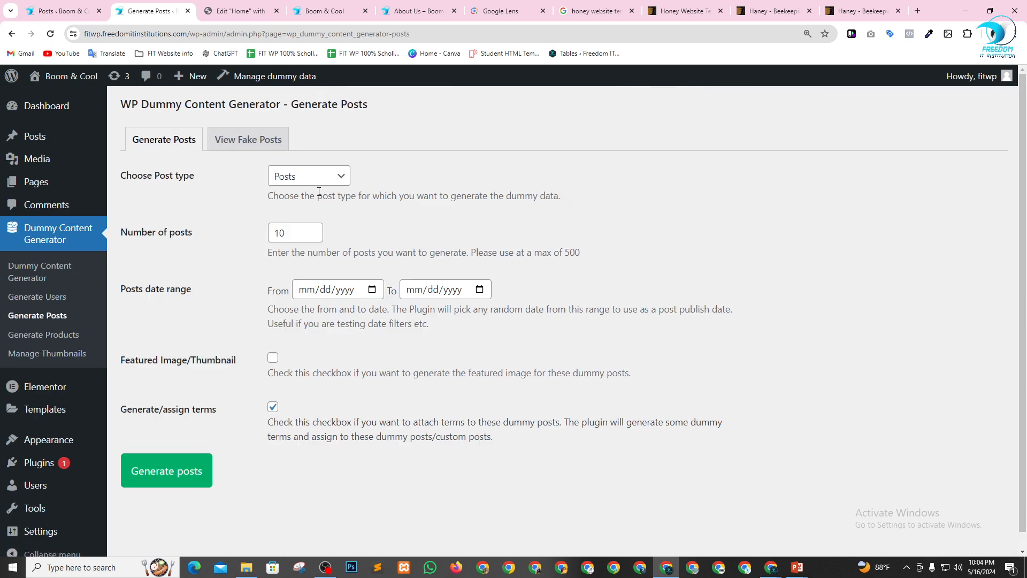
Set the number of dummy posts to 15 and enable featured image generation for them.
{"action": "left_click_drag", "start_coordinate": [294, 234], "coordinate": [267, 233]}
{"action": "left_click_drag", "start_coordinate": [146, 361], "coordinate": [198, 361]}
{"action": "left_click", "coordinate": [209, 362]}
Set the posts date range from 05/16/2024 to 05/16/2024 and generate the dummy posts.
{"action": "left_click", "coordinate": [372, 290]}
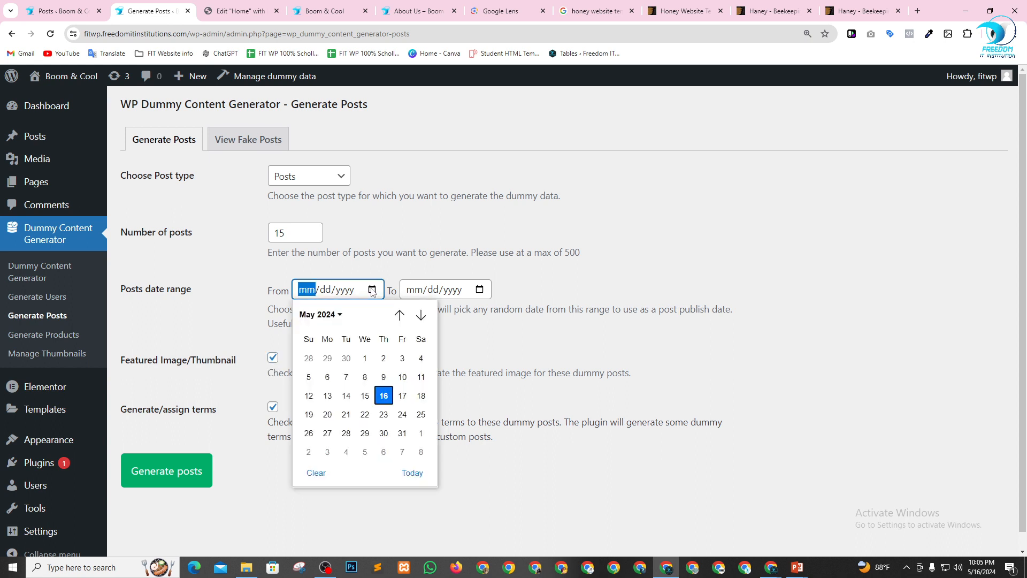
{"action": "left_click", "coordinate": [209, 331]}
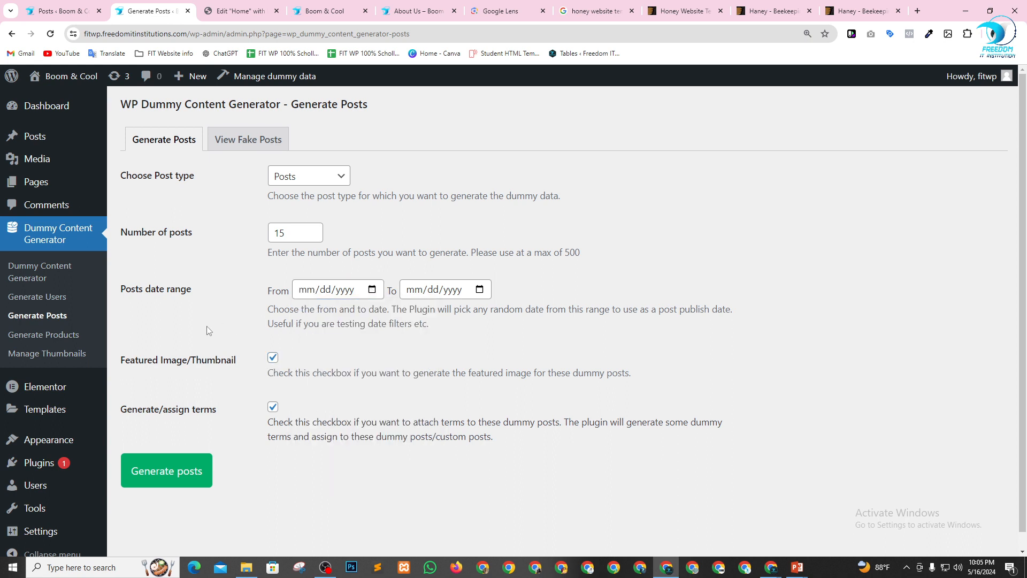
{"action": "left_click", "coordinate": [368, 292]}
{"action": "left_click", "coordinate": [383, 395]}
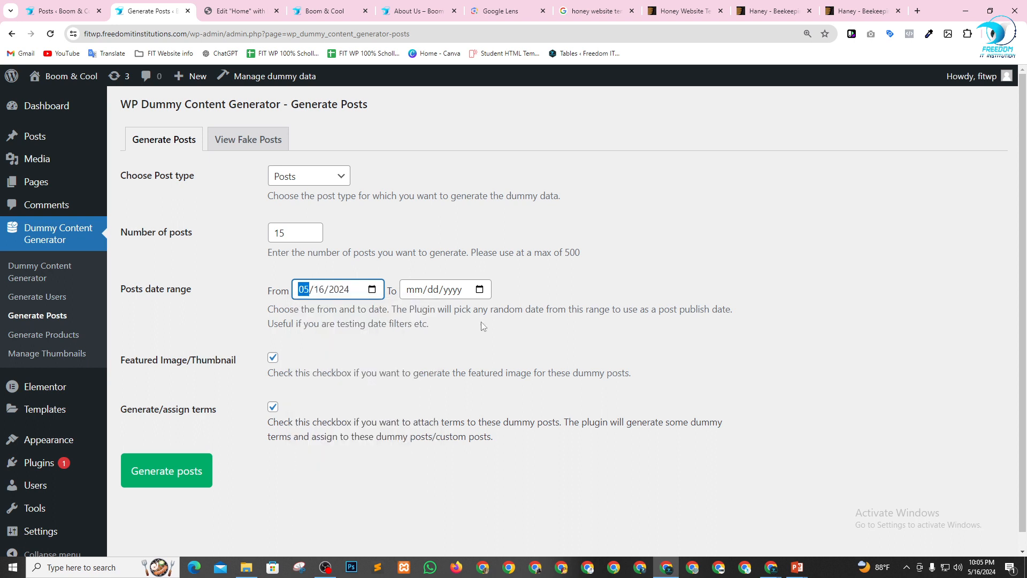
{"action": "left_click", "coordinate": [483, 296]}
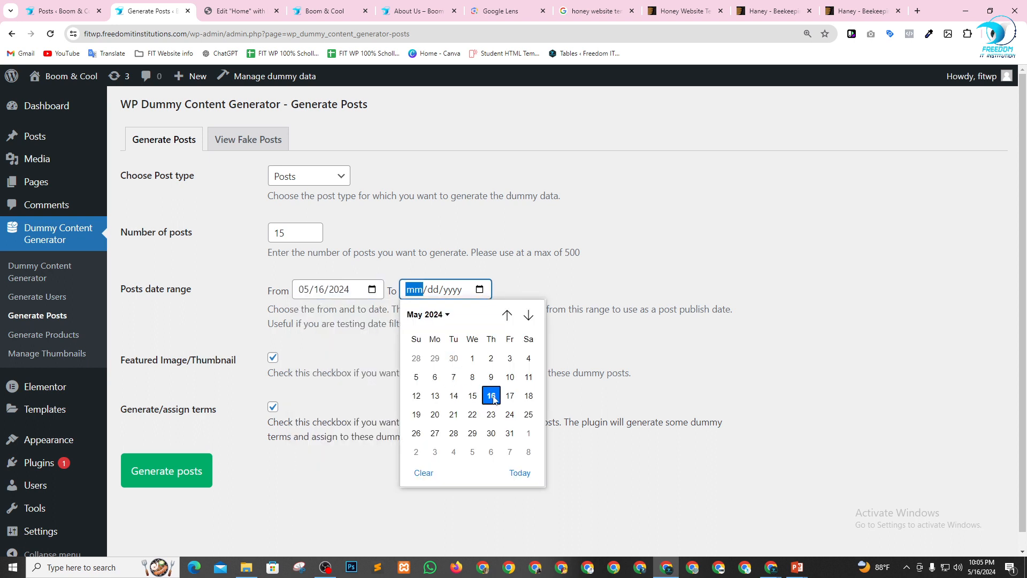
{"action": "left_click", "coordinate": [473, 395]}
{"action": "left_click", "coordinate": [425, 334]}
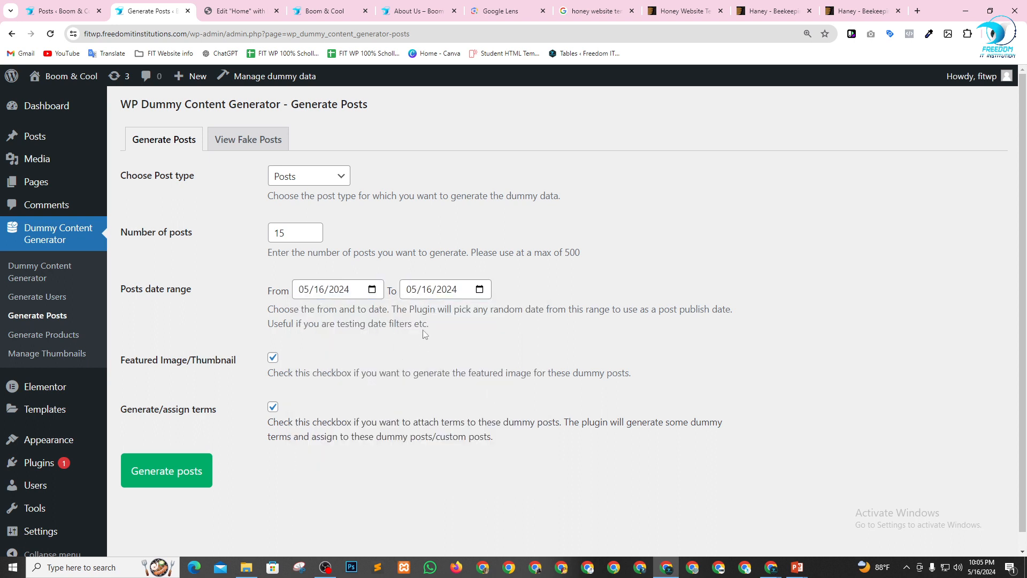
{"action": "left_click", "coordinate": [167, 474]}
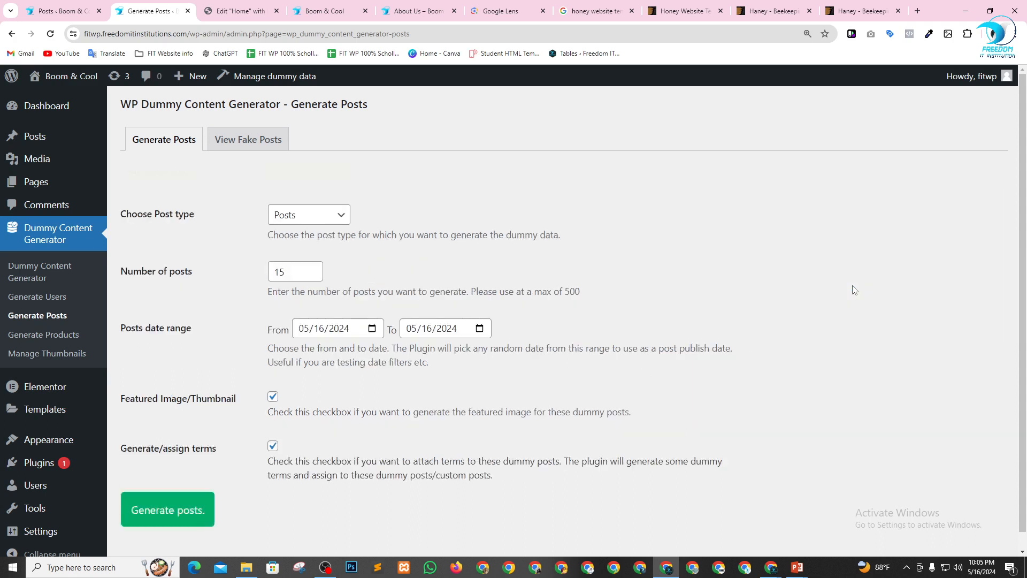
Review the generated dummy posts in the list of all posts.
{"action": "mouse_move", "coordinate": [40, 138]}
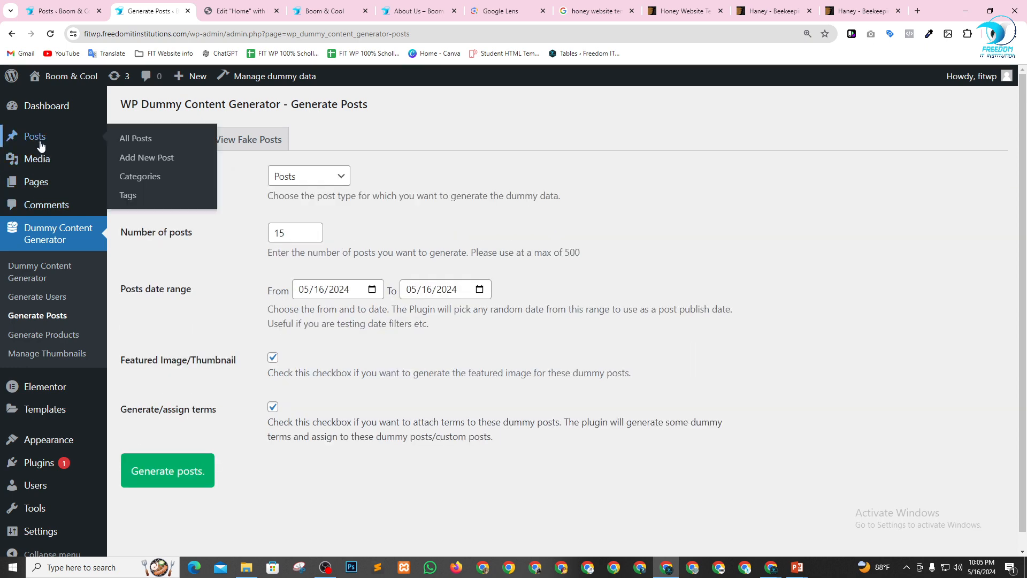
{"action": "left_click", "coordinate": [134, 140]}
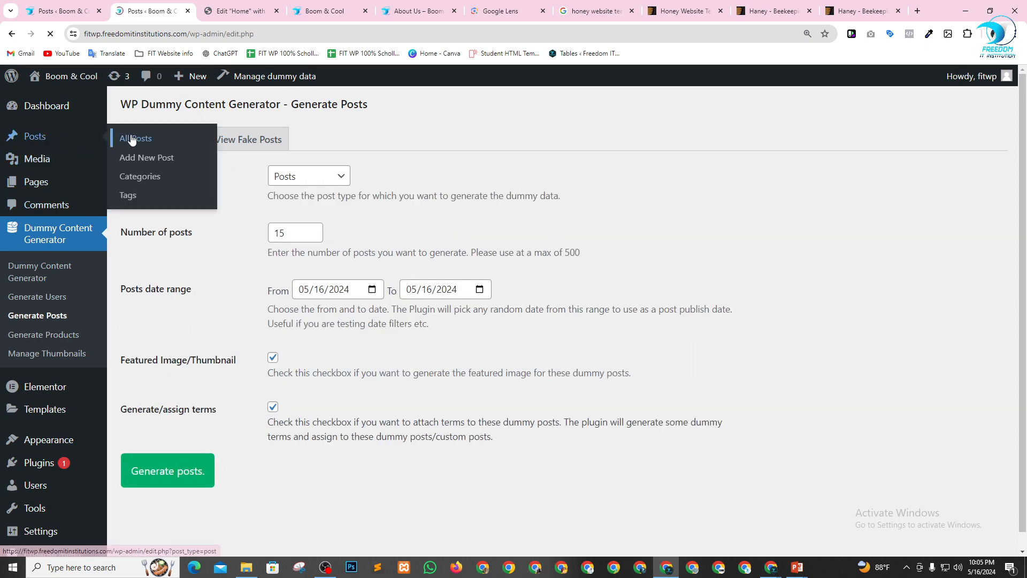
{"action": "scroll", "coordinate": [147, 269], "scroll_direction": "down", "scroll_amount": 2}
{"action": "scroll", "coordinate": [147, 269], "scroll_direction": "down", "scroll_amount": 3}
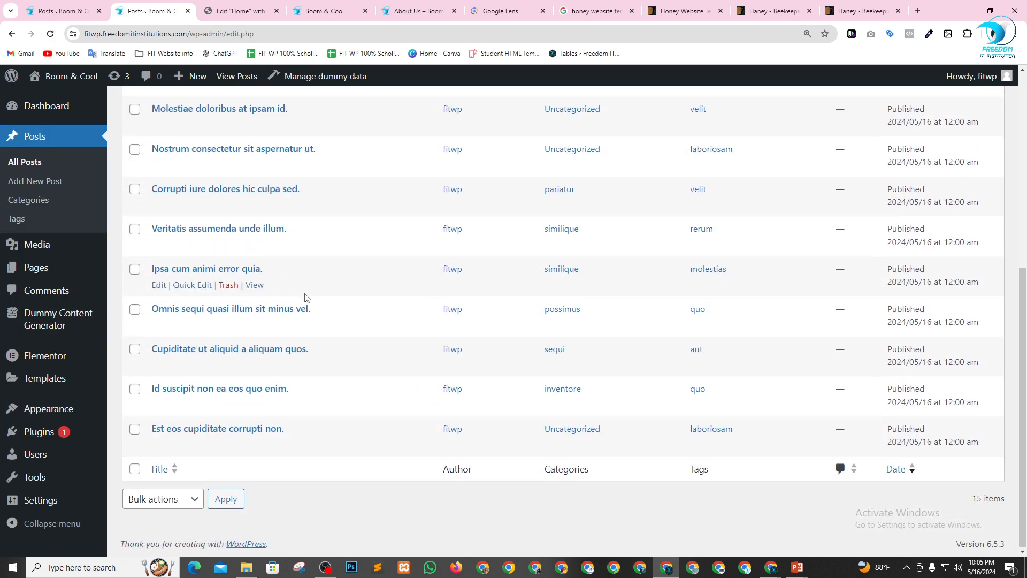
{"action": "scroll", "coordinate": [305, 300], "scroll_direction": "up", "scroll_amount": 6}
Return to the Home page's Elementor editor, update the page and reload the editor.
{"action": "left_click", "coordinate": [269, 7]}
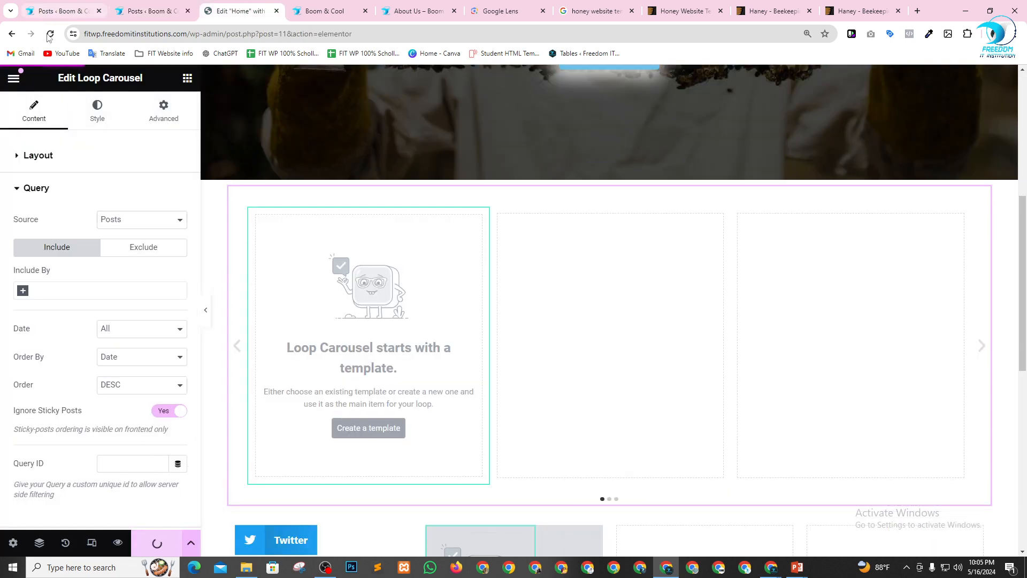
{"action": "left_click", "coordinate": [157, 543]}
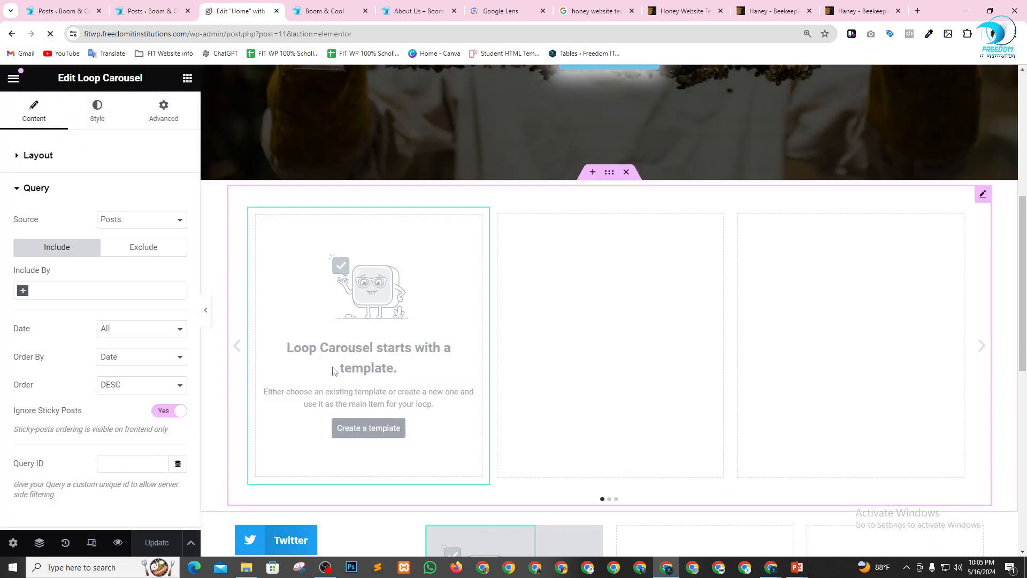
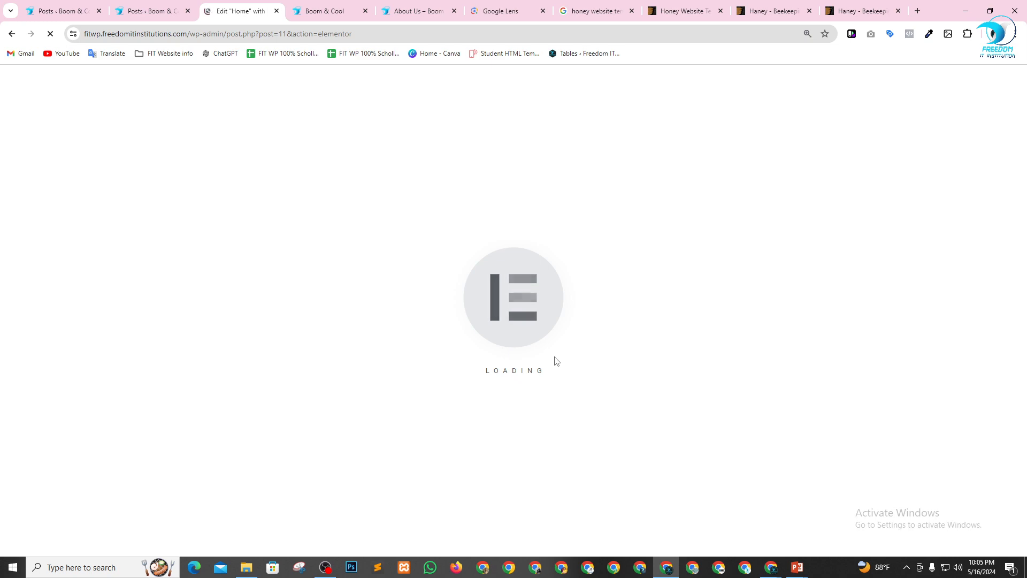
Open the query settings of the Loop Carousel widget below the hero section.
{"action": "scroll", "coordinate": [577, 339], "scroll_direction": "down", "scroll_amount": 2}
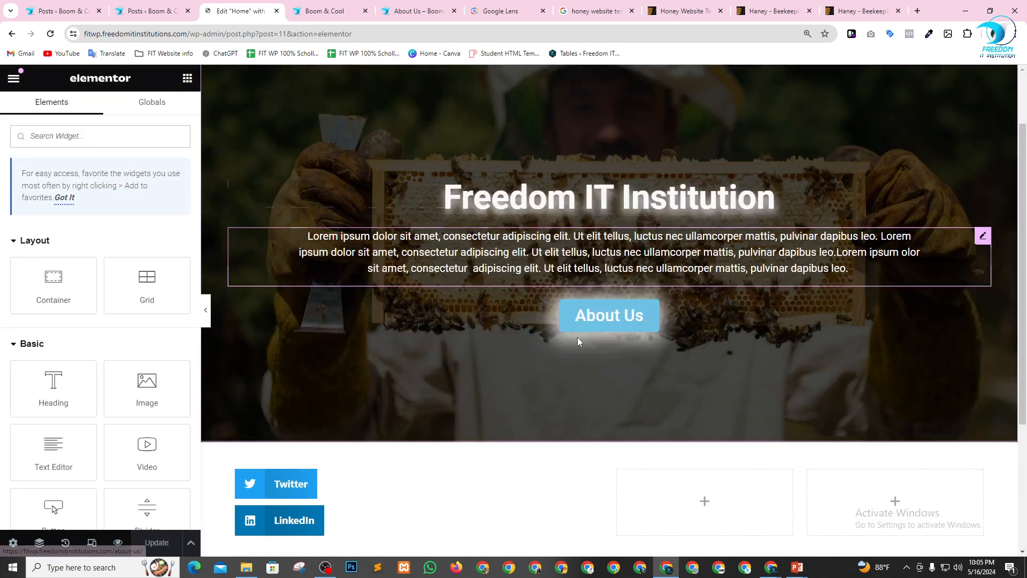
{"action": "scroll", "coordinate": [535, 335], "scroll_direction": "up", "scroll_amount": 2}
{"action": "scroll", "coordinate": [538, 304], "scroll_direction": "down", "scroll_amount": 3}
{"action": "scroll", "coordinate": [538, 306], "scroll_direction": "down", "scroll_amount": 3}
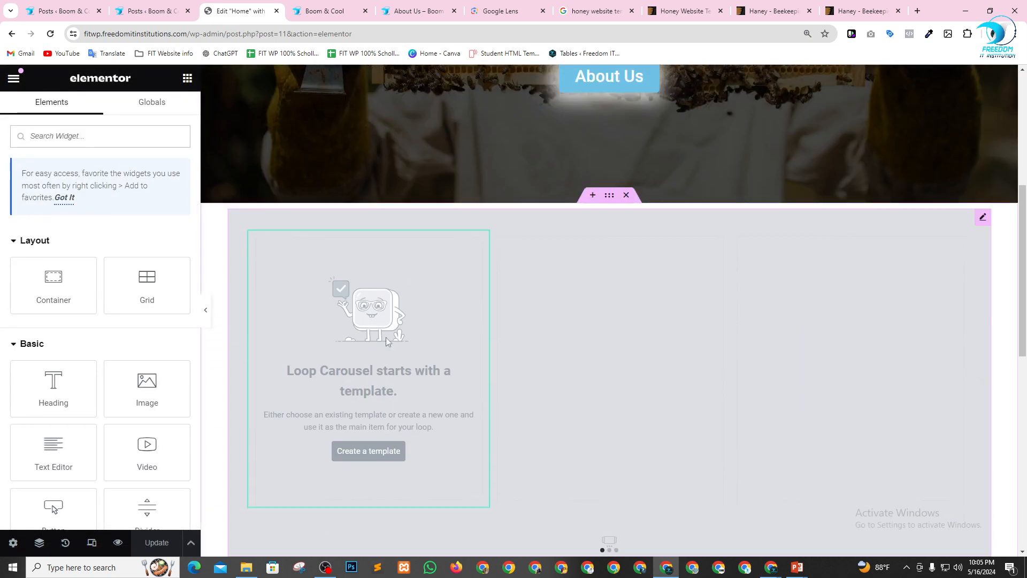
{"action": "scroll", "coordinate": [507, 336], "scroll_direction": "down", "scroll_amount": 3}
{"action": "scroll", "coordinate": [689, 289], "scroll_direction": "up", "scroll_amount": 2}
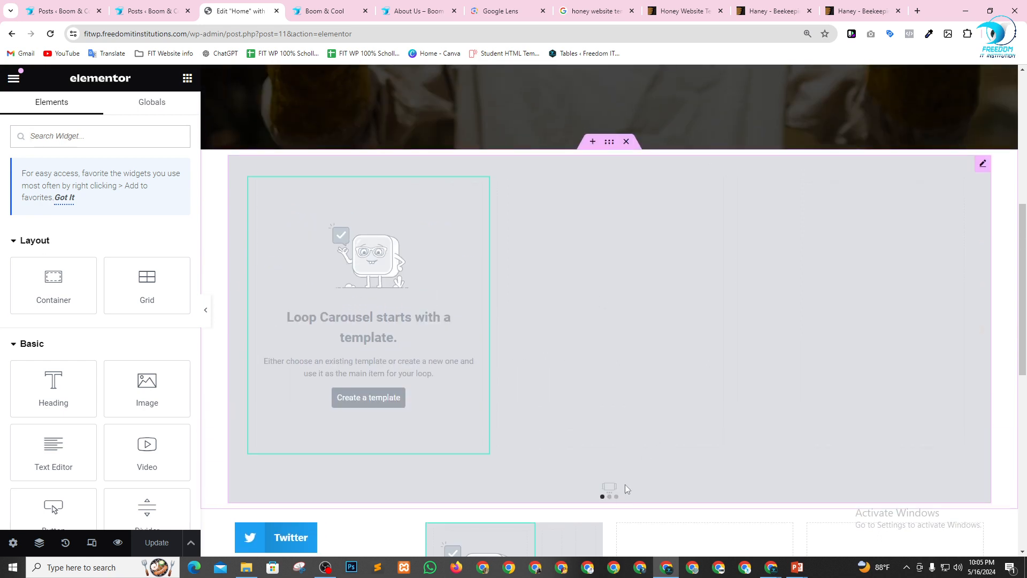
{"action": "left_click", "coordinate": [984, 165]}
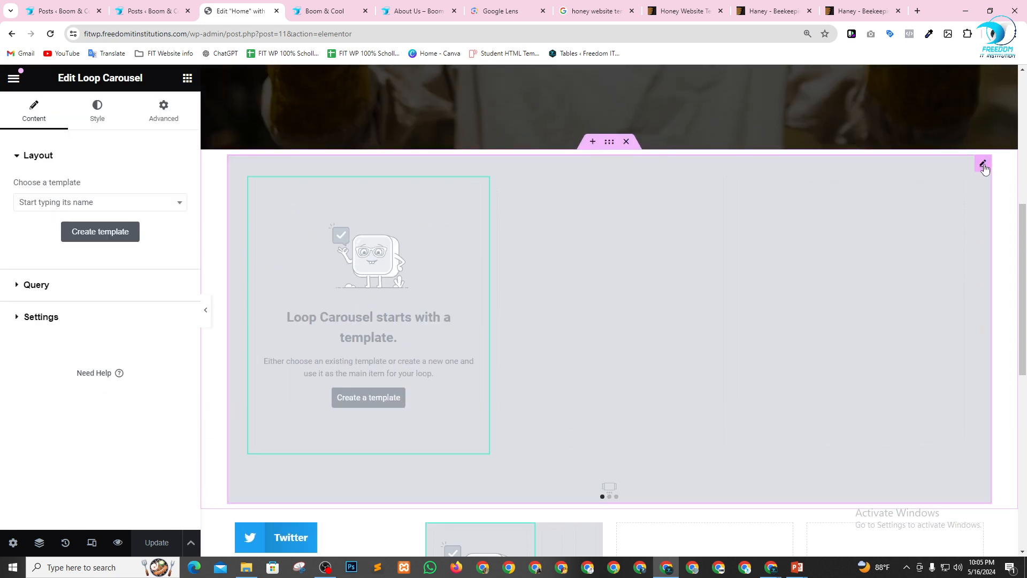
{"action": "left_click", "coordinate": [44, 290]}
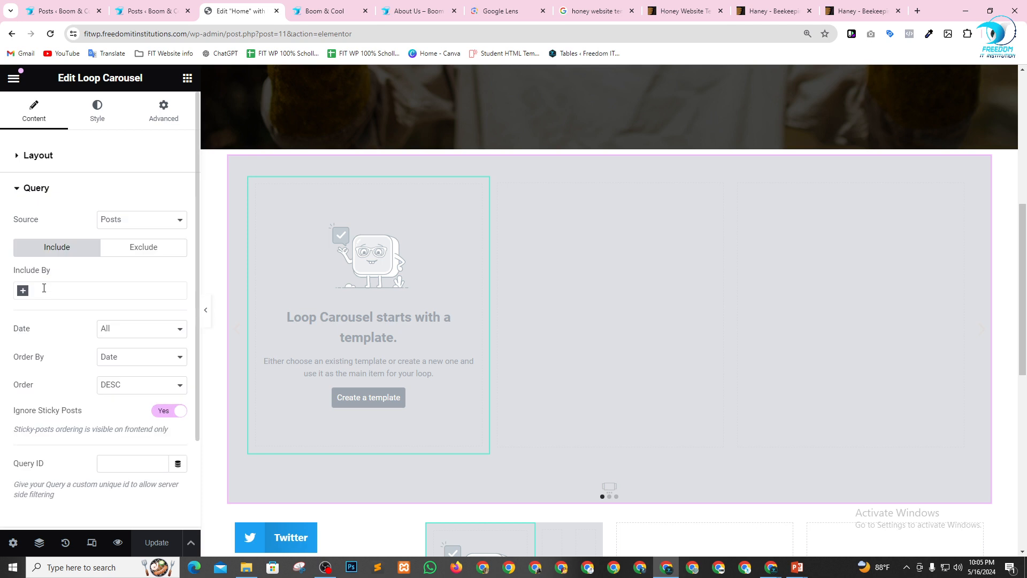
Set the Loop Carousel query to include posts by Author, keeping Posts as the source.
{"action": "left_click", "coordinate": [140, 222]}
{"action": "left_click", "coordinate": [140, 221]}
{"action": "left_click", "coordinate": [140, 250]}
{"action": "left_click", "coordinate": [51, 251]}
{"action": "left_click", "coordinate": [23, 291]}
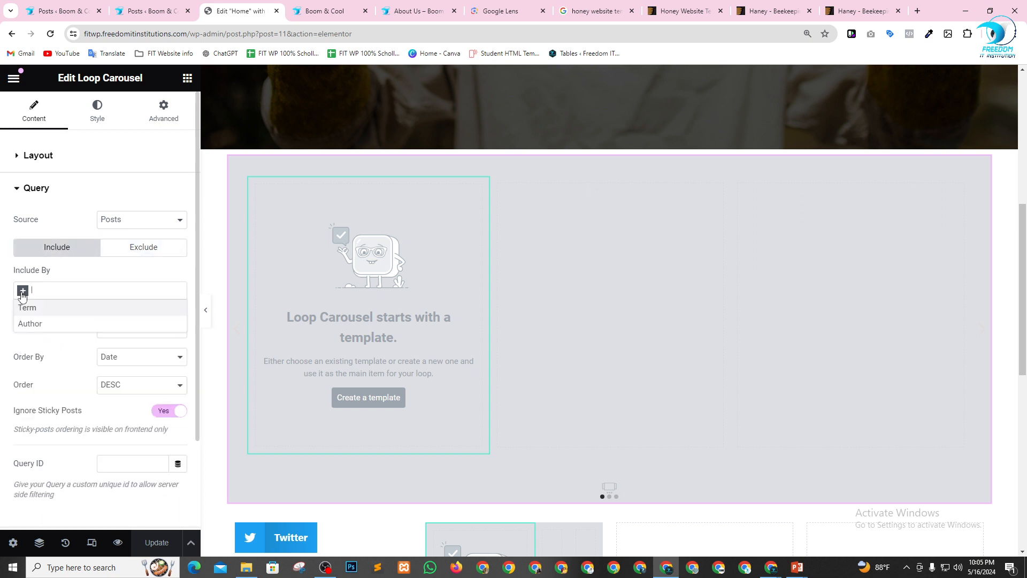
{"action": "left_click", "coordinate": [31, 323]}
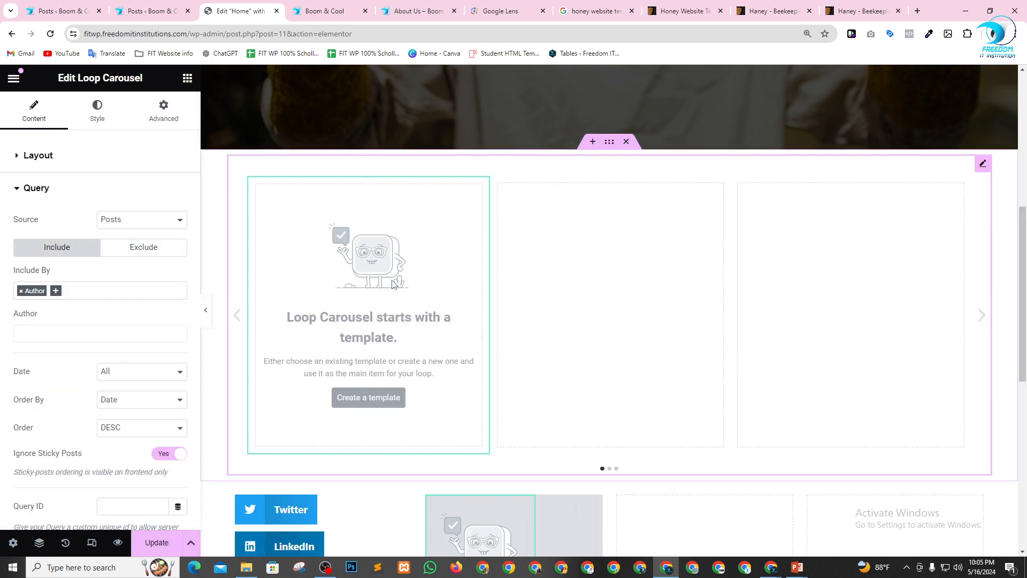
Check the author in the all-posts list and restrict the Loop Carousel query to that author's account.
{"action": "left_click", "coordinate": [51, 336]}
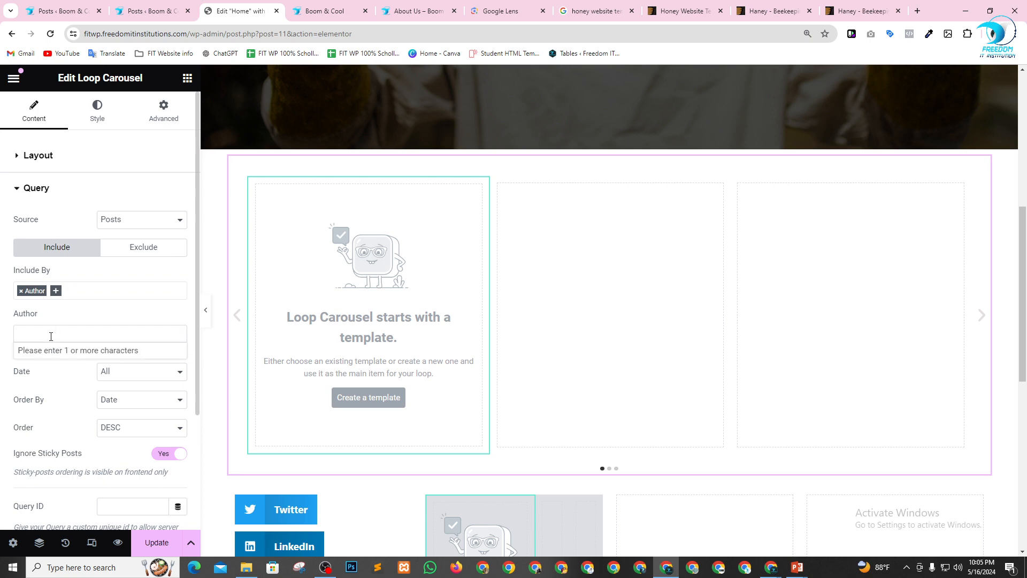
{"action": "left_click", "coordinate": [153, 11]}
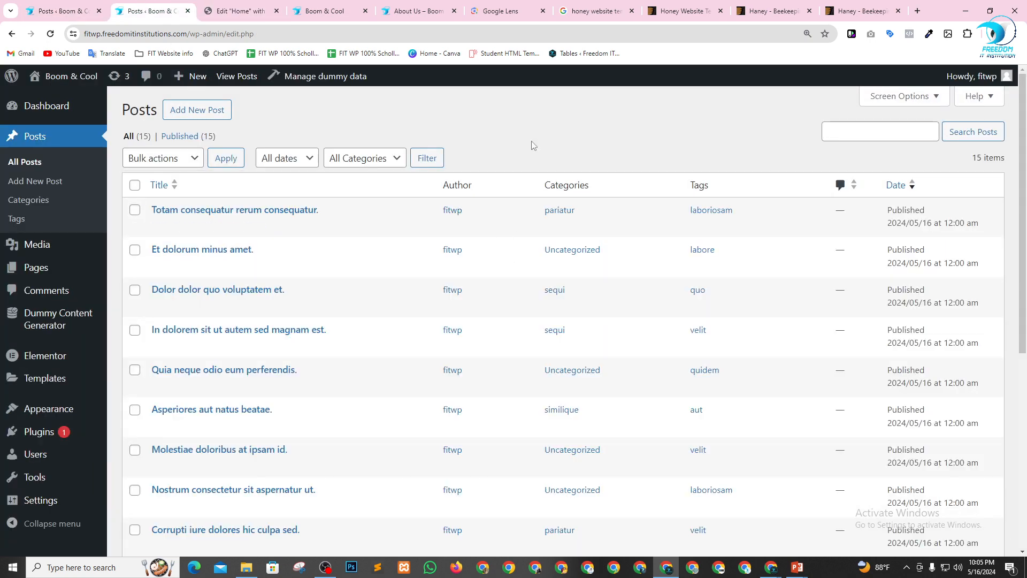
{"action": "left_click", "coordinate": [234, 6]}
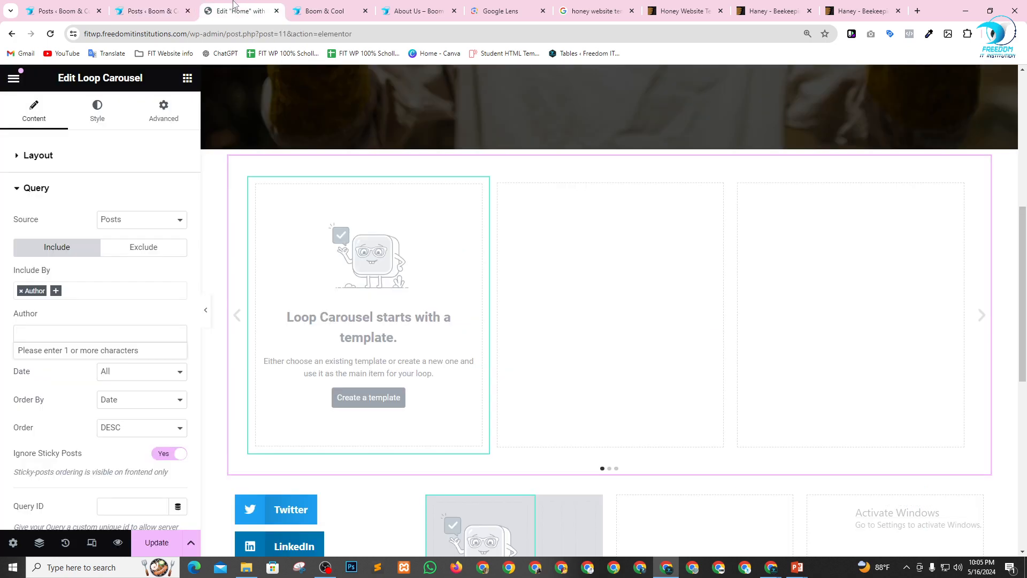
{"action": "left_click", "coordinate": [72, 332]}
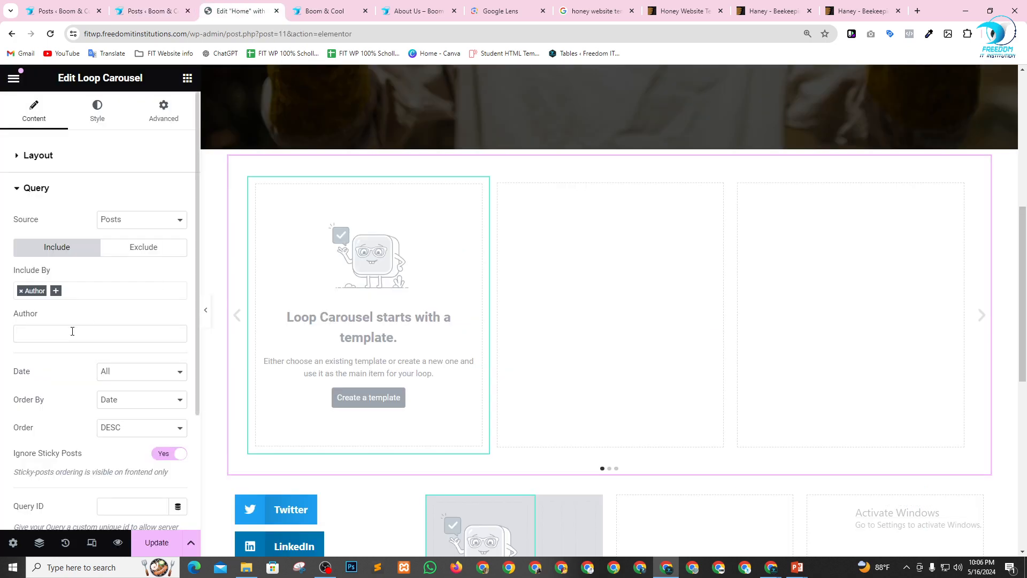
{"action": "left_click", "coordinate": [72, 332]}
{"action": "type", "text": "fi"}
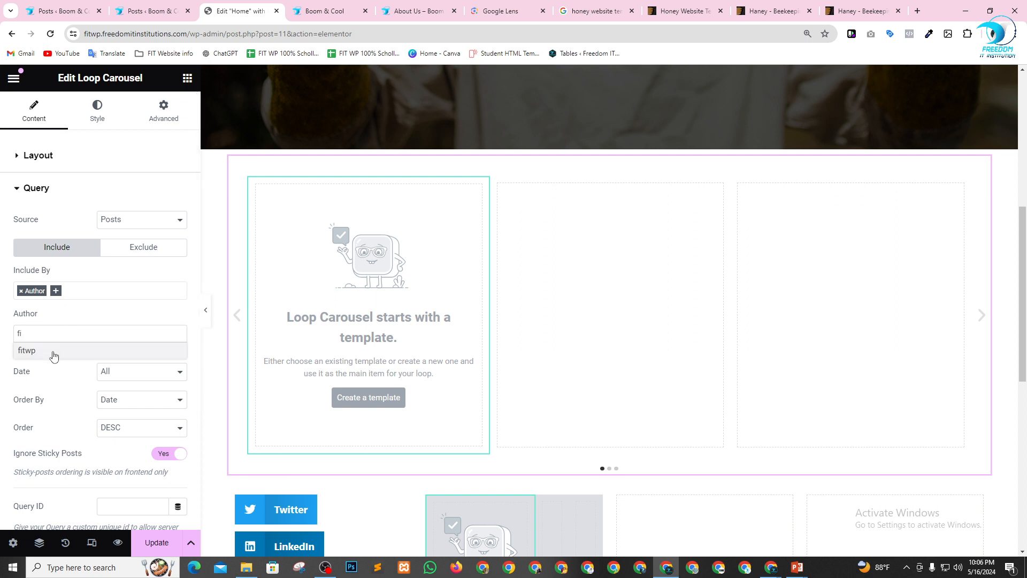
{"action": "left_click", "coordinate": [52, 352]}
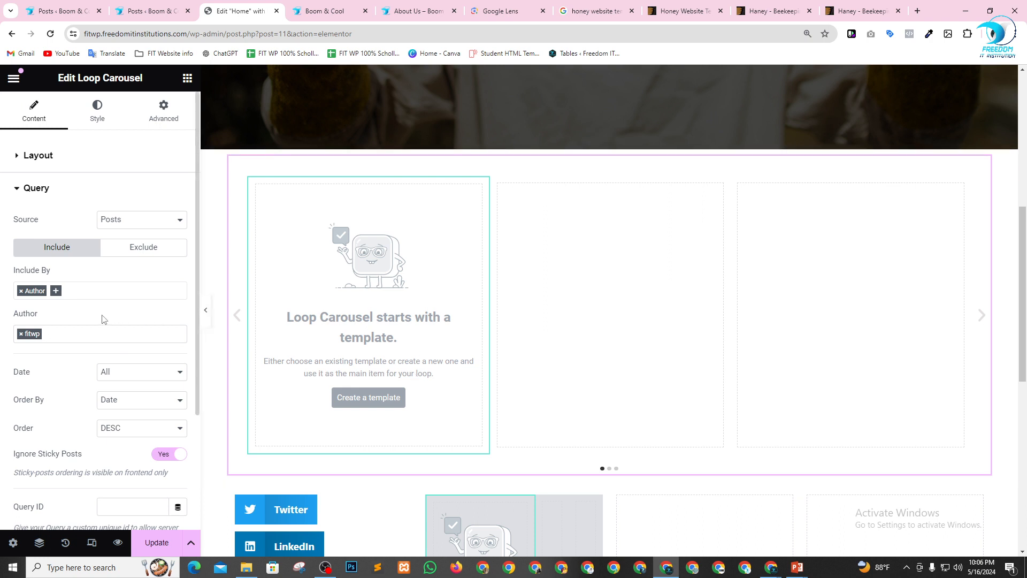
Add Term as a second include criterion and check the available post sources, keeping Posts.
{"action": "left_click", "coordinate": [56, 290]}
{"action": "left_click", "coordinate": [54, 305]}
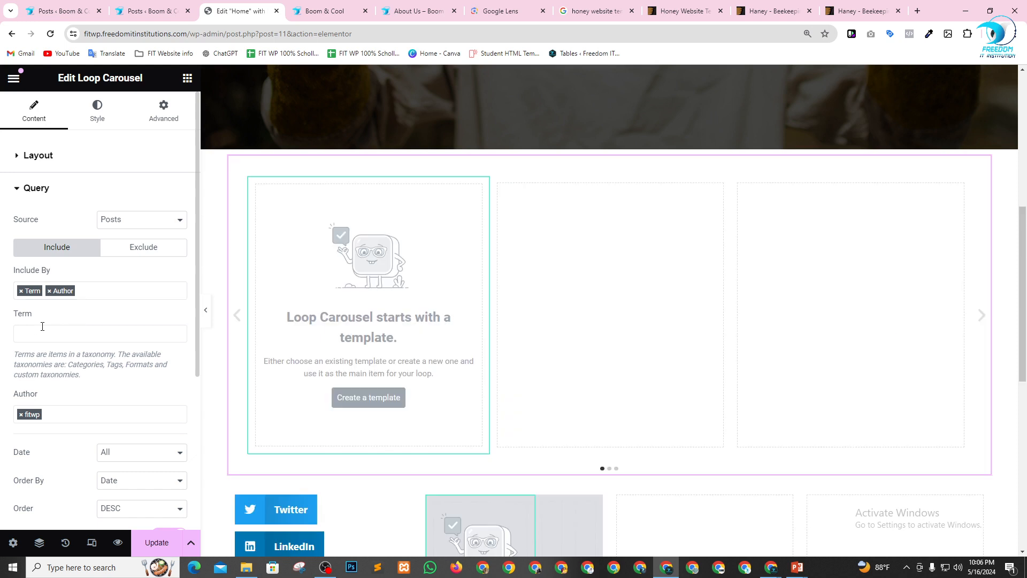
{"action": "left_click", "coordinate": [42, 326]}
{"action": "left_click", "coordinate": [83, 318]}
{"action": "left_click", "coordinate": [159, 226]}
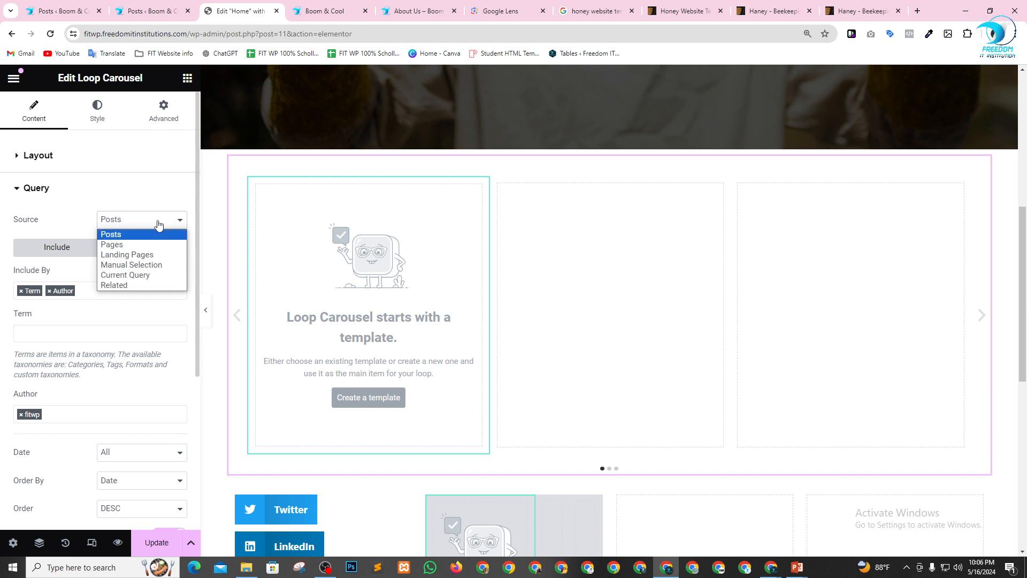
{"action": "left_click", "coordinate": [159, 224]}
Review the remaining query options and the carousel's autoplay, scroll and transition settings.
{"action": "scroll", "coordinate": [72, 355], "scroll_direction": "down", "scroll_amount": 2}
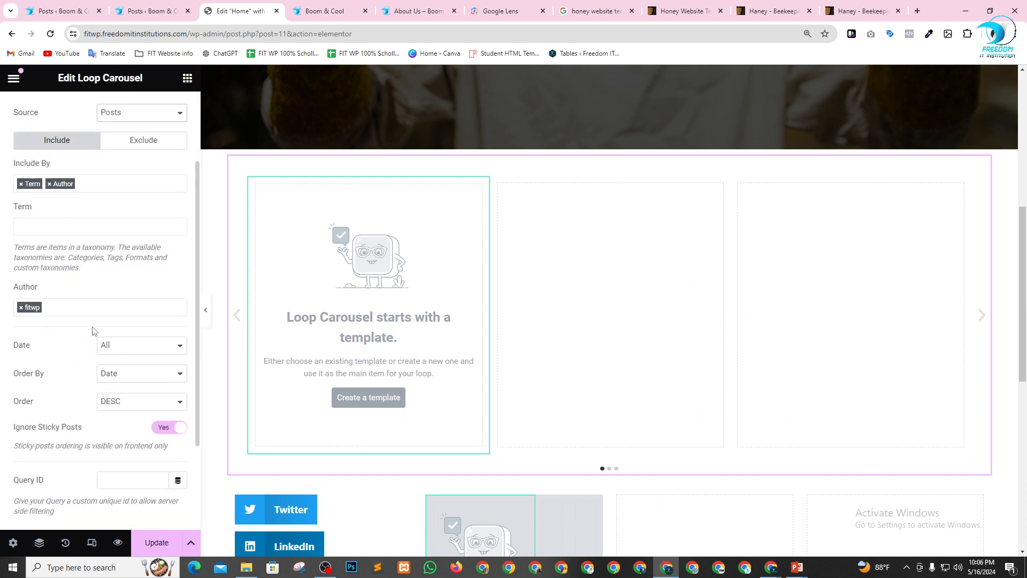
{"action": "scroll", "coordinate": [128, 356], "scroll_direction": "down", "scroll_amount": 1}
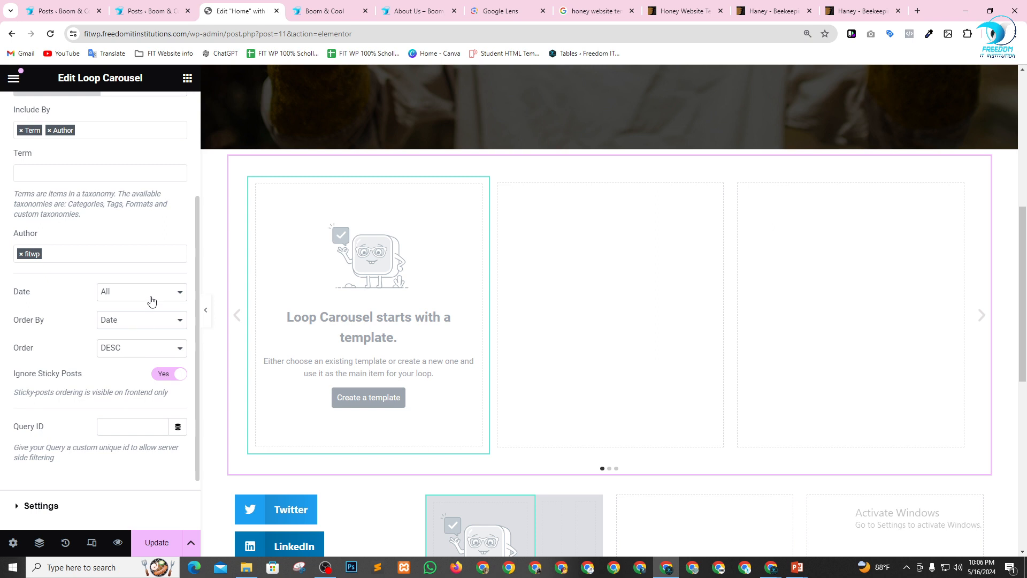
{"action": "scroll", "coordinate": [97, 412], "scroll_direction": "down", "scroll_amount": 2}
{"action": "left_click", "coordinate": [46, 432]}
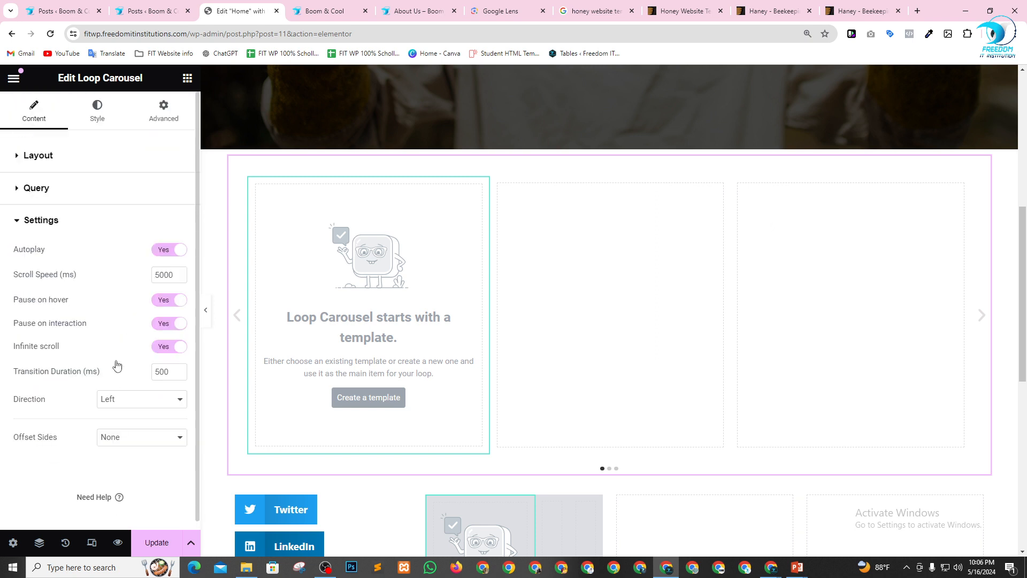
{"action": "scroll", "coordinate": [104, 343], "scroll_direction": "down", "scroll_amount": 1}
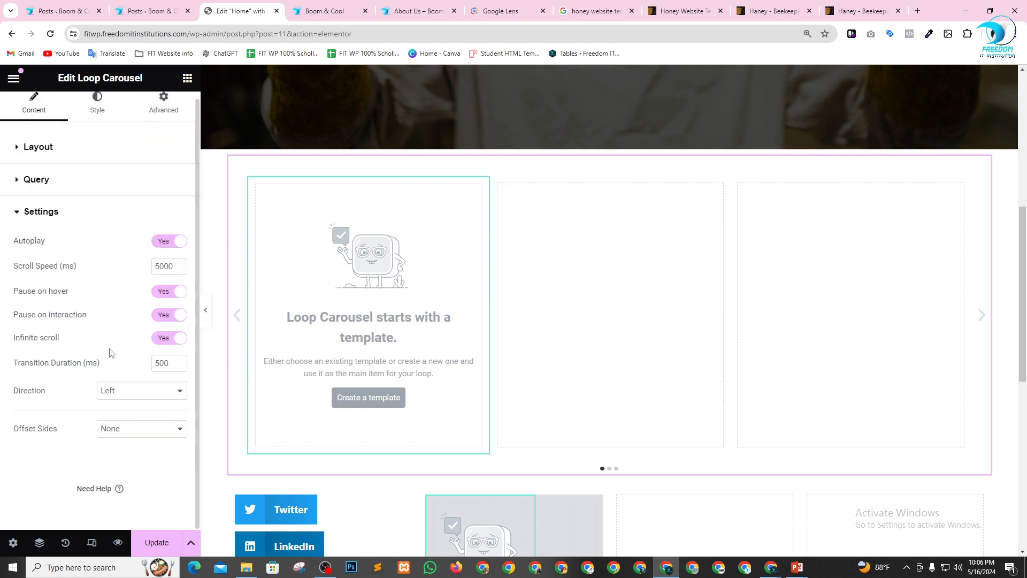
{"action": "scroll", "coordinate": [121, 396], "scroll_direction": "up", "scroll_amount": 1}
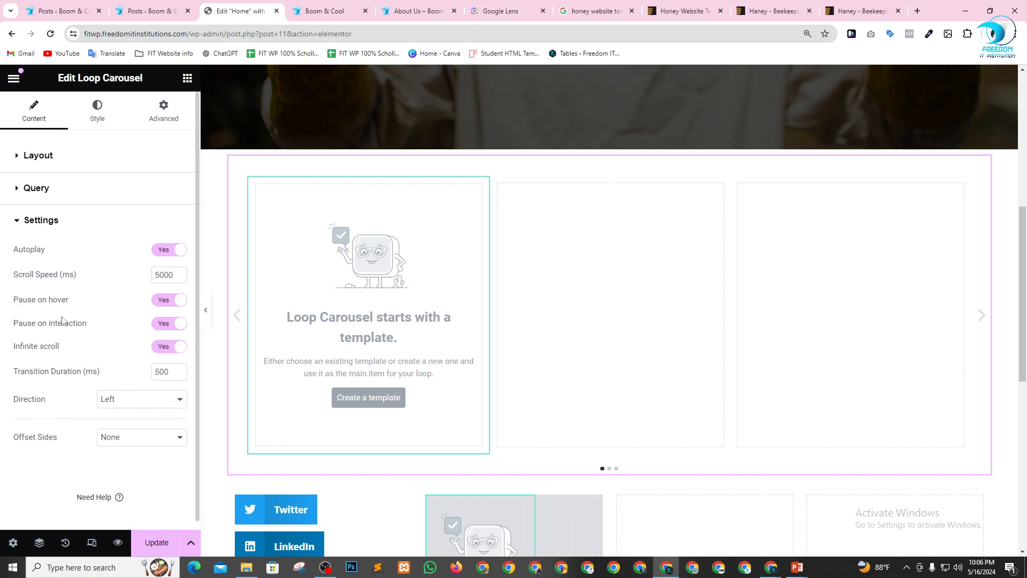
Remove the Term criterion and the chosen author from the Loop Carousel query.
{"action": "left_click", "coordinate": [18, 190]}
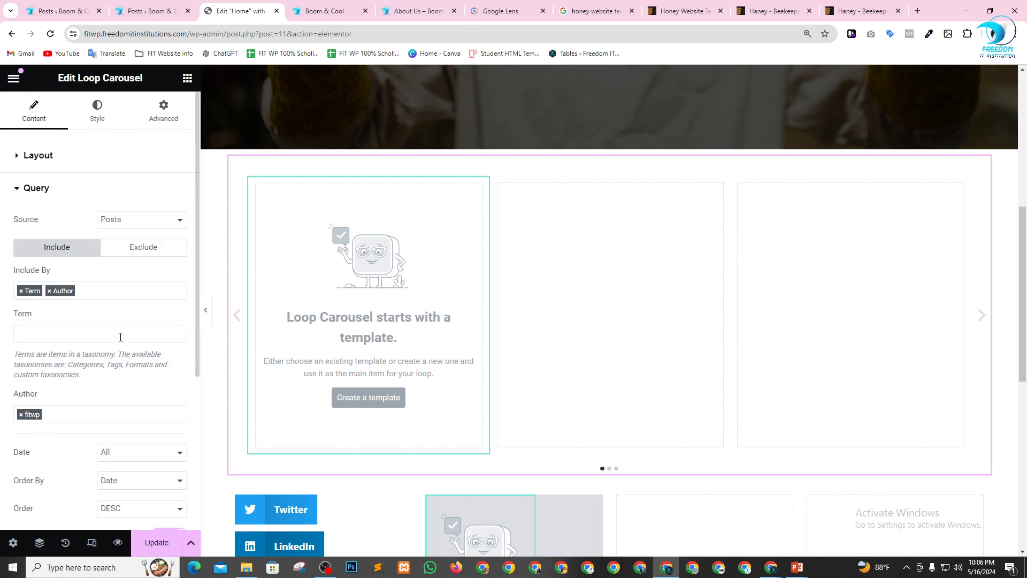
{"action": "left_click", "coordinate": [95, 289]}
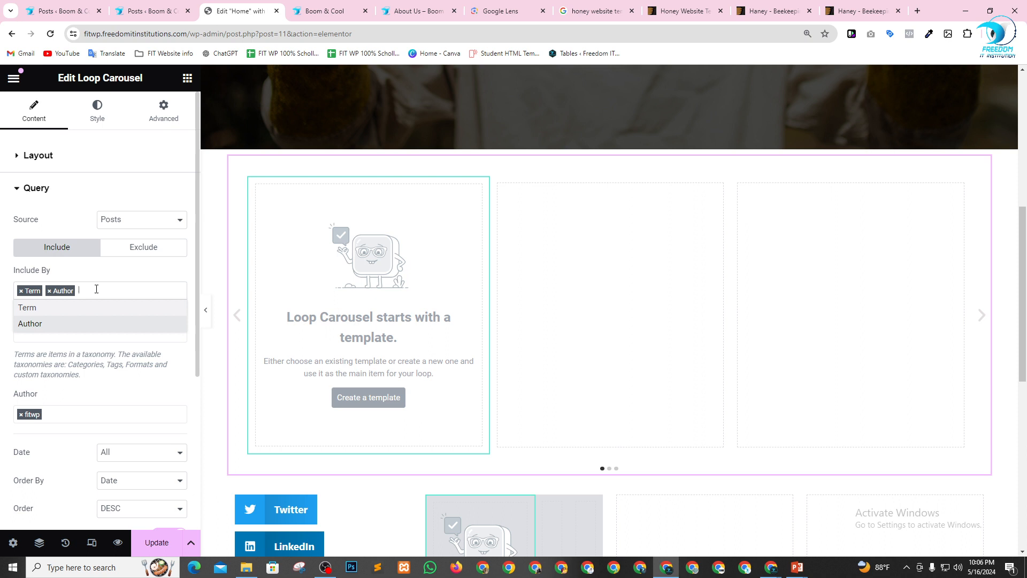
{"action": "left_click", "coordinate": [21, 291]}
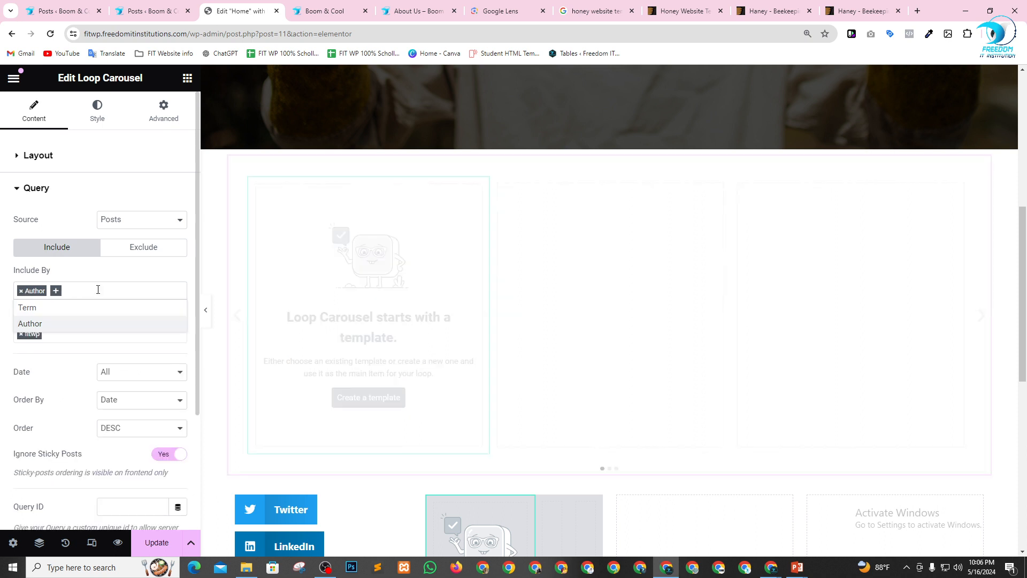
{"action": "left_click", "coordinate": [58, 332]}
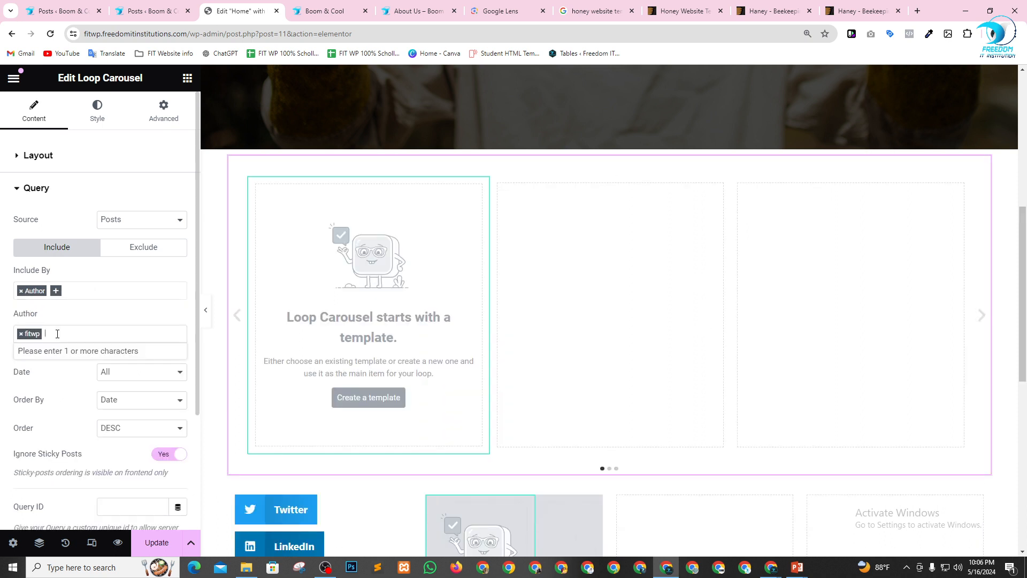
{"action": "left_click", "coordinate": [21, 335]}
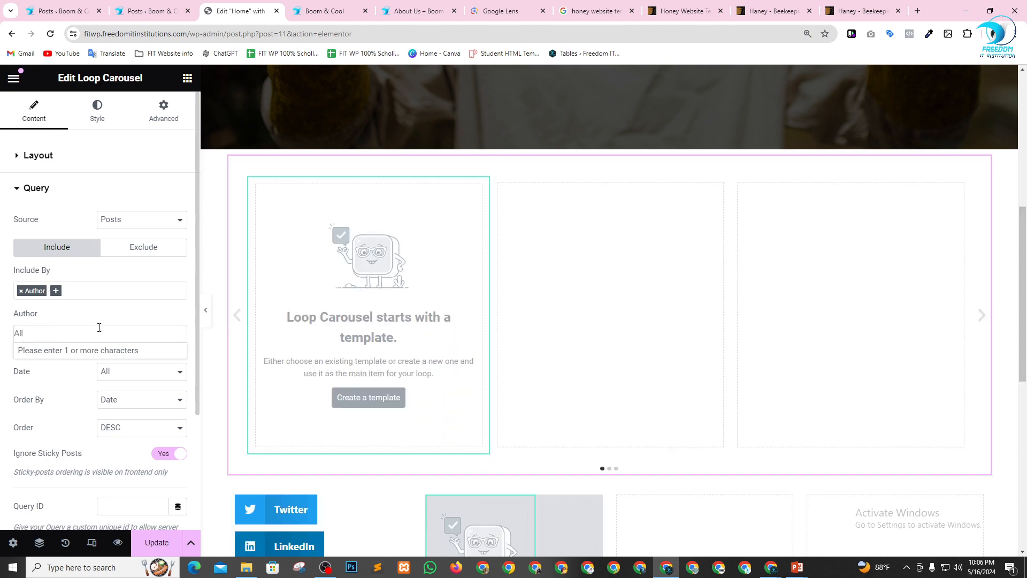
Inspect the template selection in the Loop Carousel's layout settings.
{"action": "scroll", "coordinate": [461, 400], "scroll_direction": "down", "scroll_amount": 4}
{"action": "scroll", "coordinate": [461, 400], "scroll_direction": "up", "scroll_amount": 5}
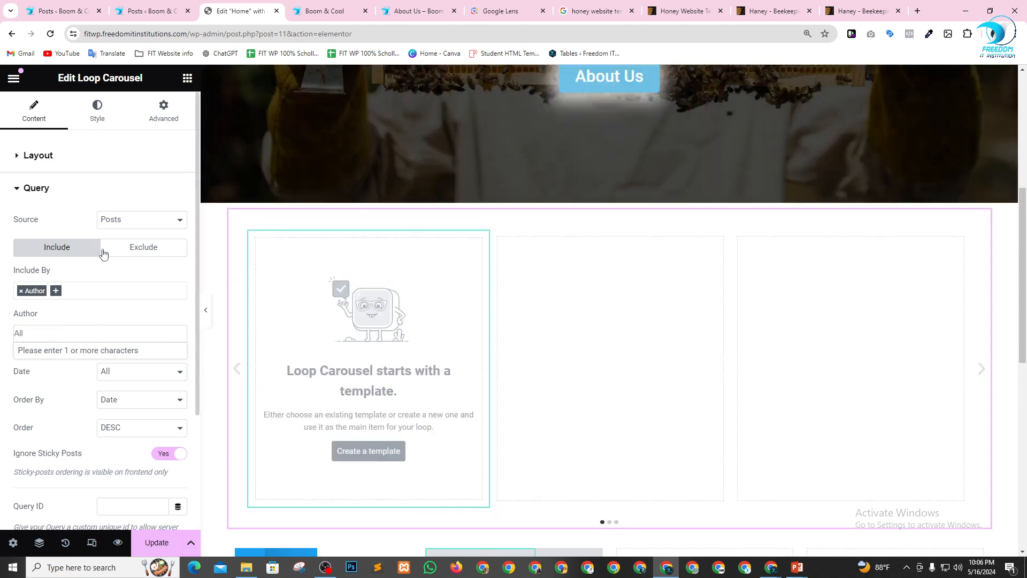
{"action": "left_click", "coordinate": [150, 283]}
{"action": "left_click", "coordinate": [16, 156]}
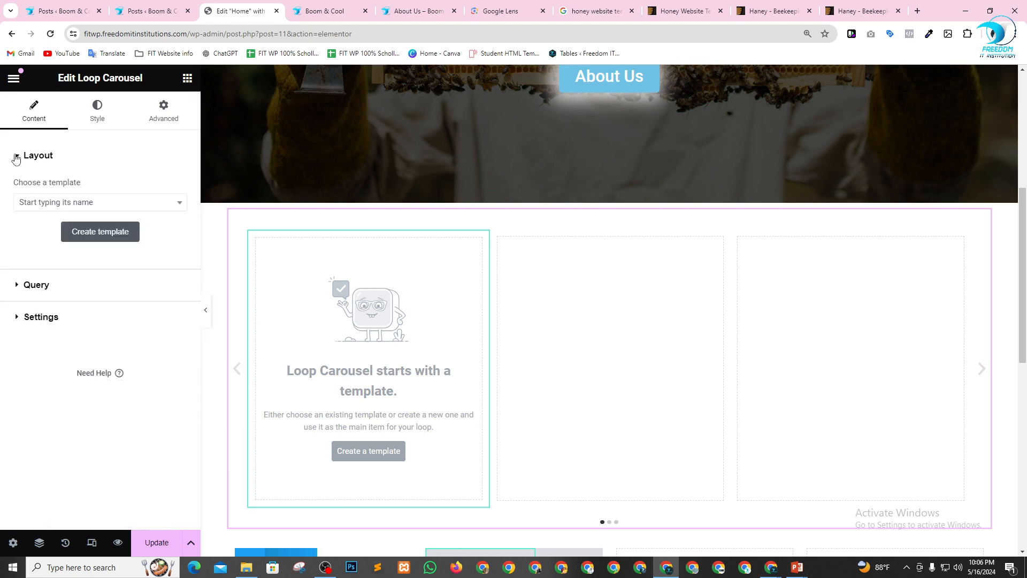
{"action": "left_click", "coordinate": [180, 203]}
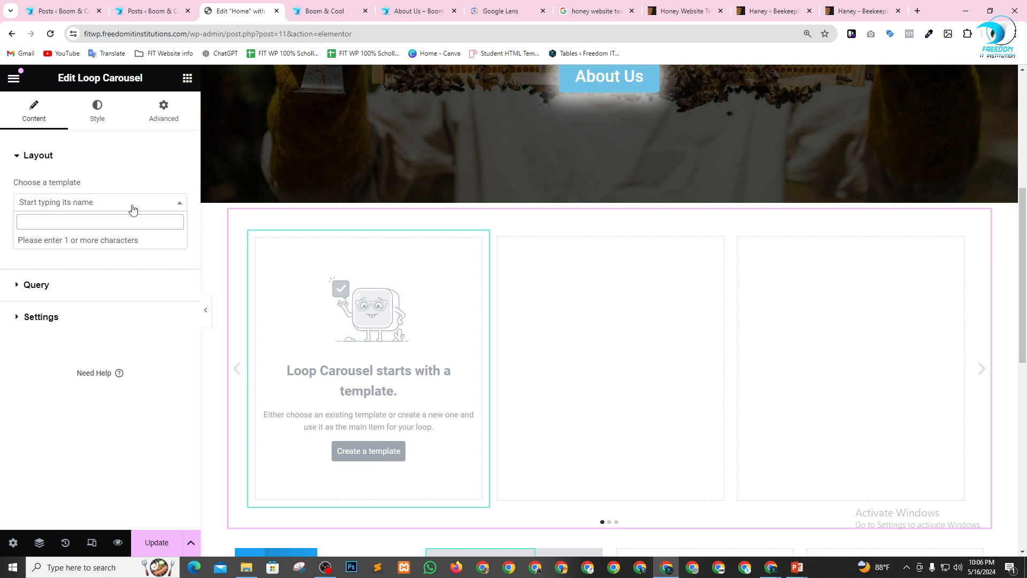
{"action": "left_click", "coordinate": [178, 203]}
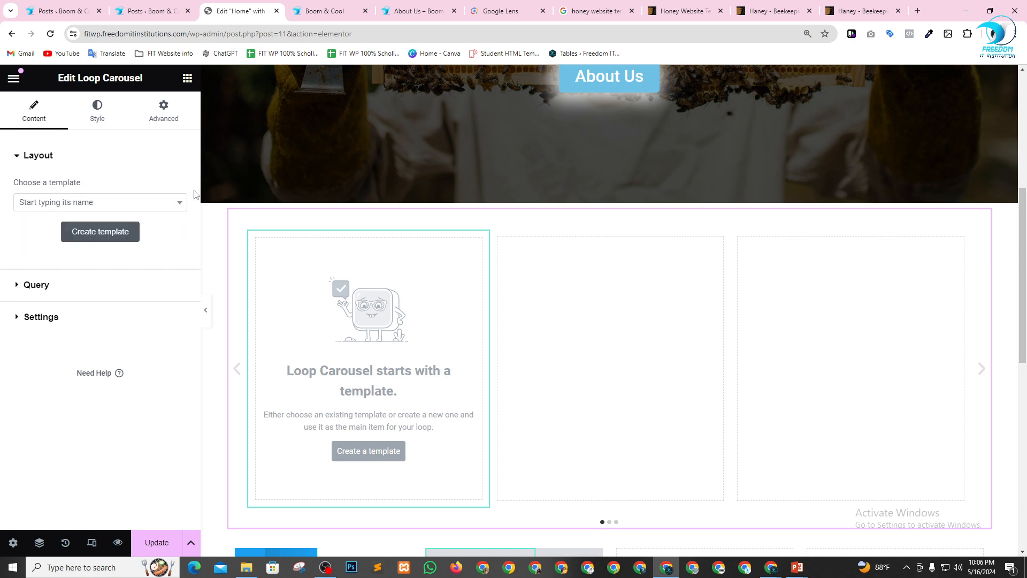
Copy the word Totam from the first post's title, try it as the query's author filter, and clear the entry.
{"action": "left_click", "coordinate": [119, 10]}
{"action": "double_click", "coordinate": [177, 211]}
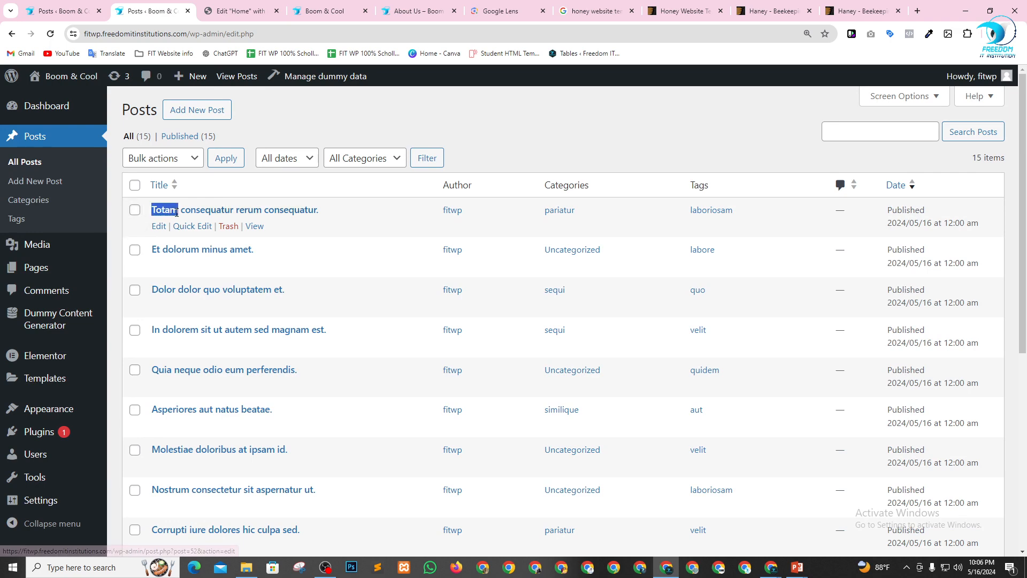
{"action": "left_click", "coordinate": [244, 9]}
{"action": "left_click", "coordinate": [51, 288]}
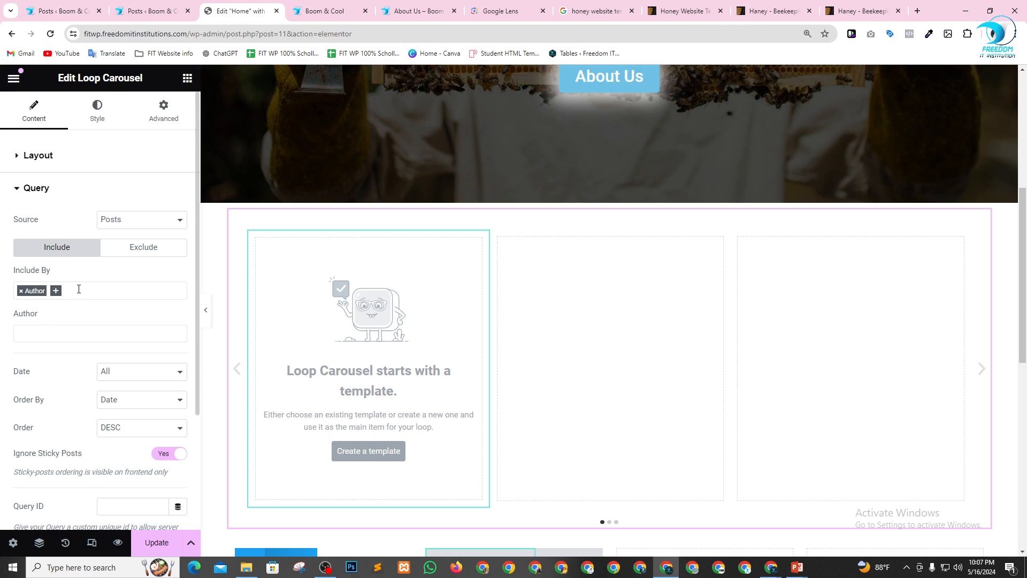
{"action": "left_click", "coordinate": [70, 289]}
{"action": "left_click", "coordinate": [51, 324]}
{"action": "type", "text": "Totam"}
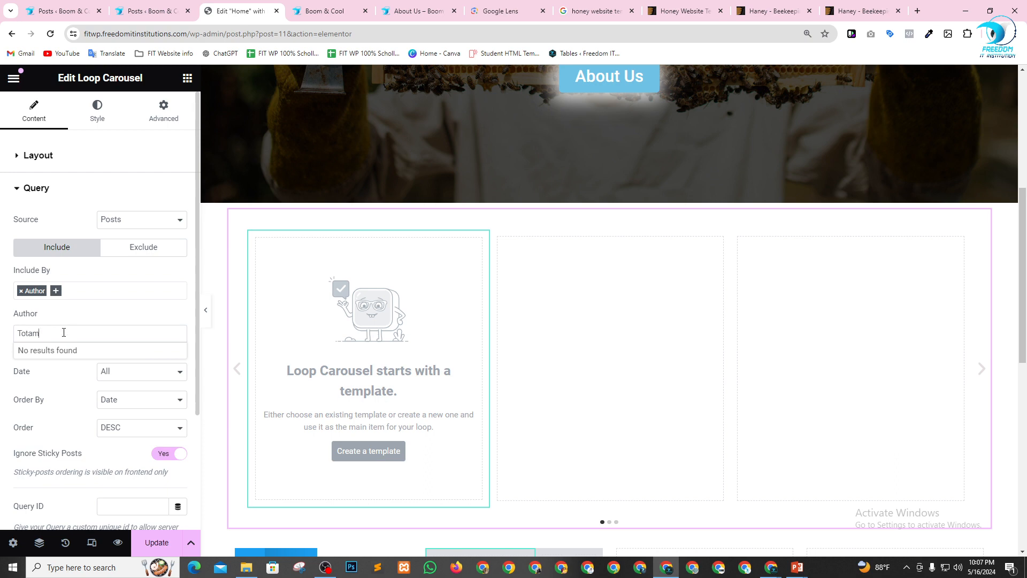
{"action": "key", "text": "ctrl+a"}
{"action": "key", "text": "BackSpace"}
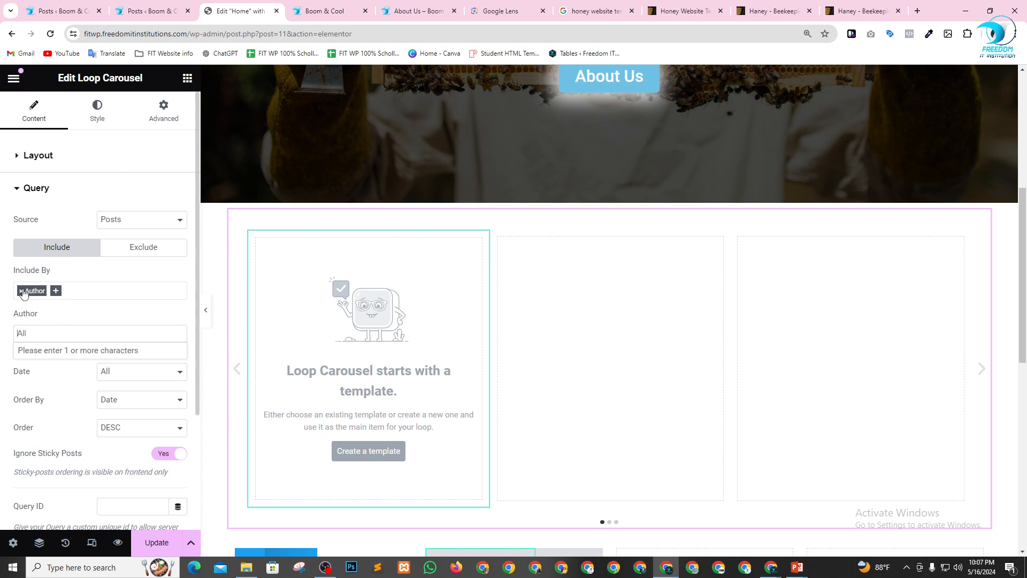
Add Term as an include criterion alongside Author in the Loop Carousel query.
{"action": "left_click", "coordinate": [59, 292]}
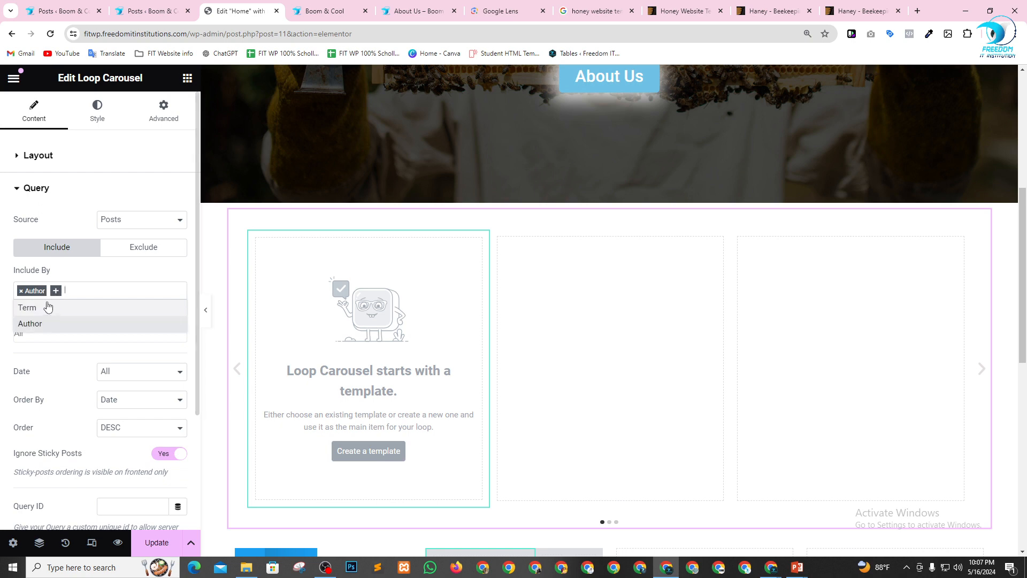
{"action": "left_click", "coordinate": [46, 306]}
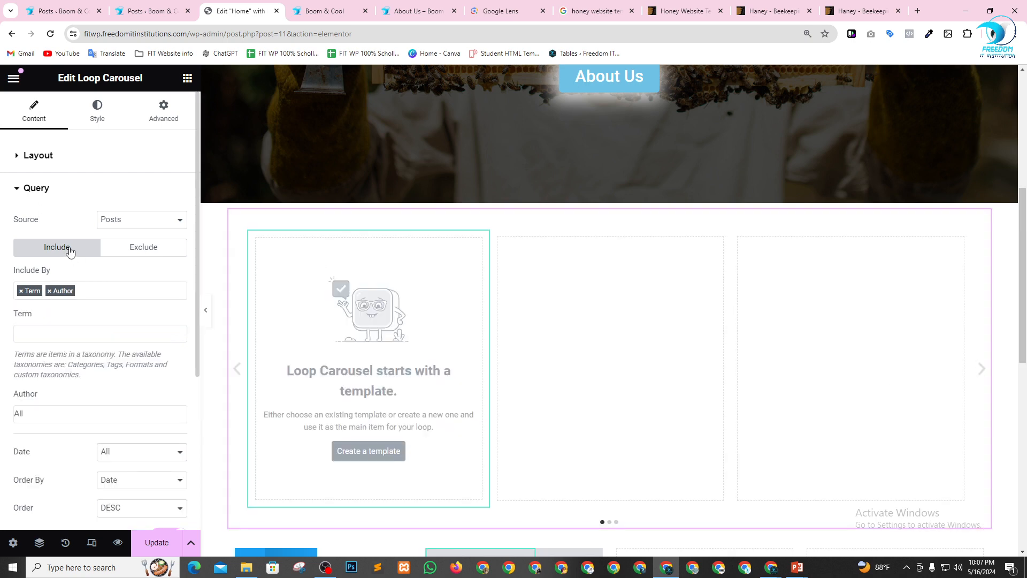
Exclude by Current Post and Author in the Loop Carousel query.
{"action": "left_click", "coordinate": [131, 250]}
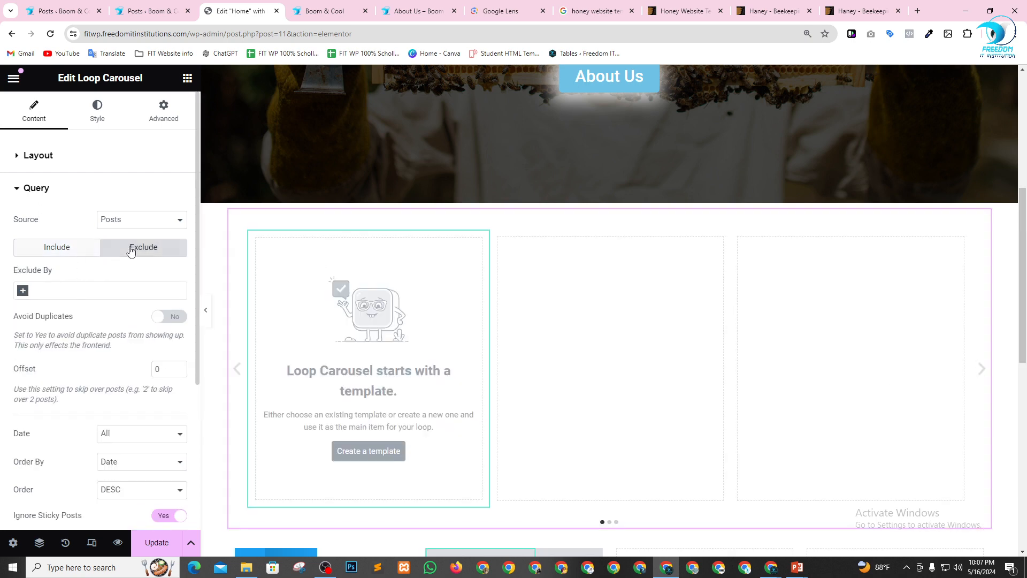
{"action": "left_click", "coordinate": [25, 298]}
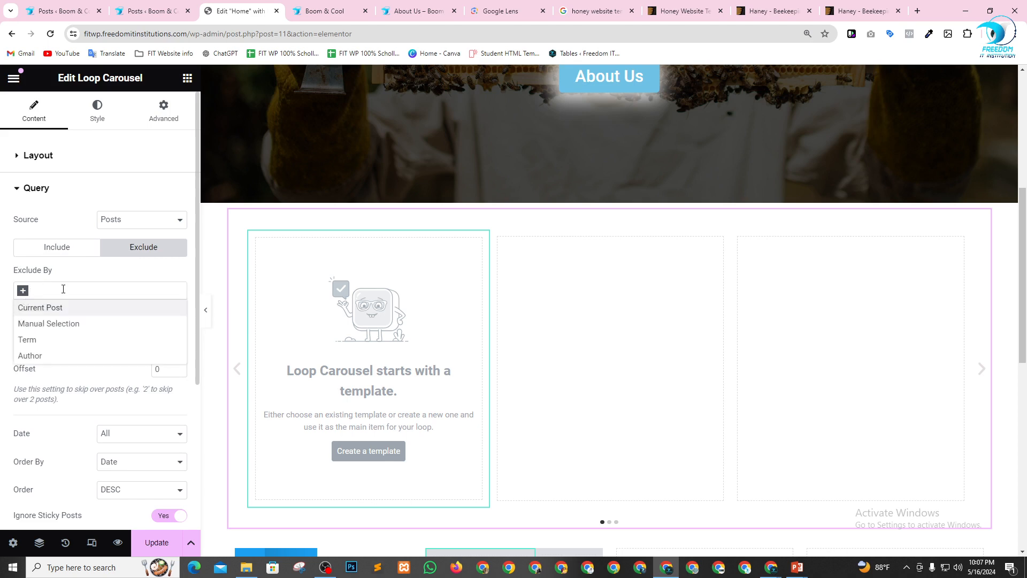
{"action": "left_click", "coordinate": [59, 312]}
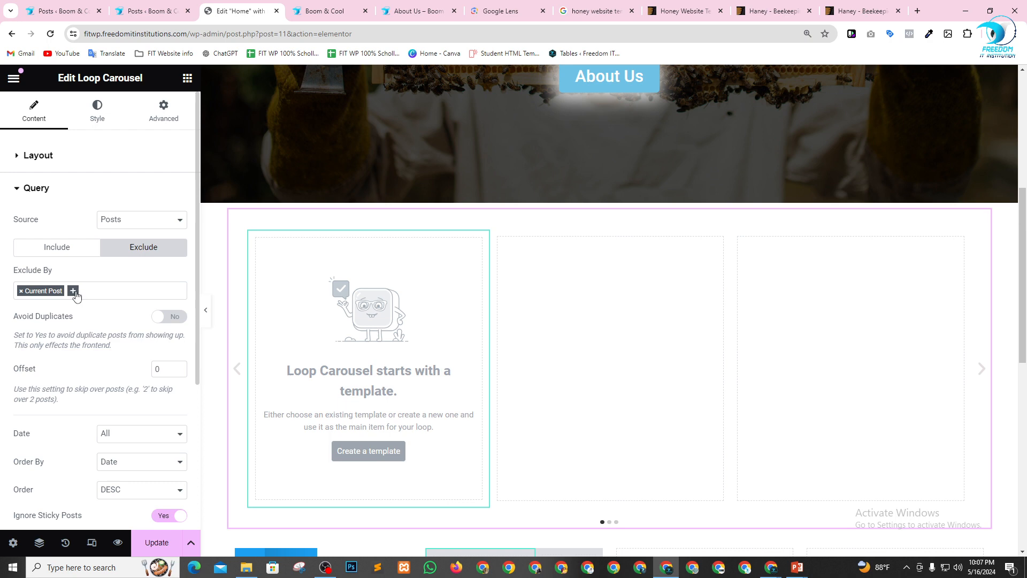
{"action": "left_click", "coordinate": [77, 296]}
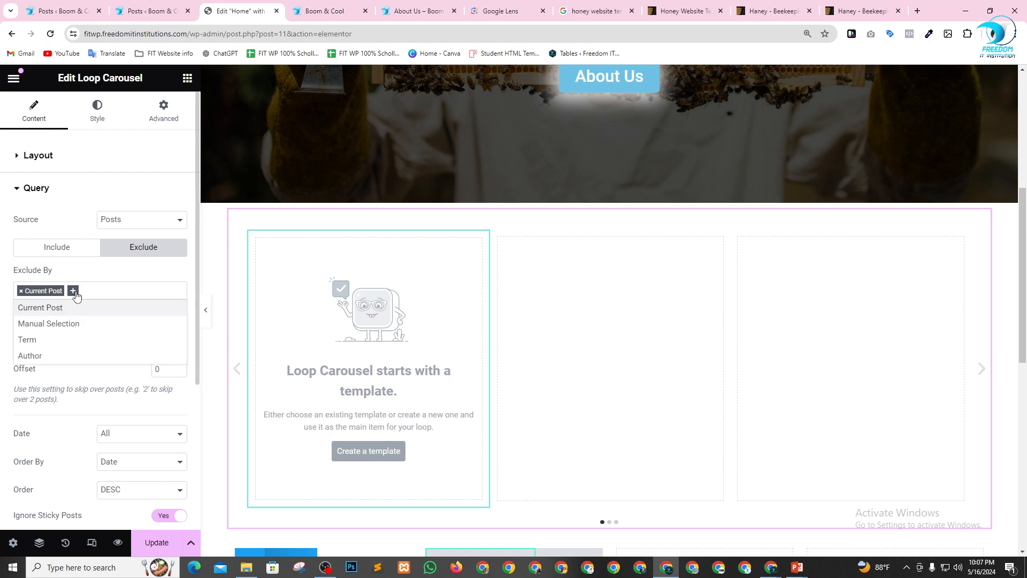
{"action": "left_click", "coordinate": [64, 355]}
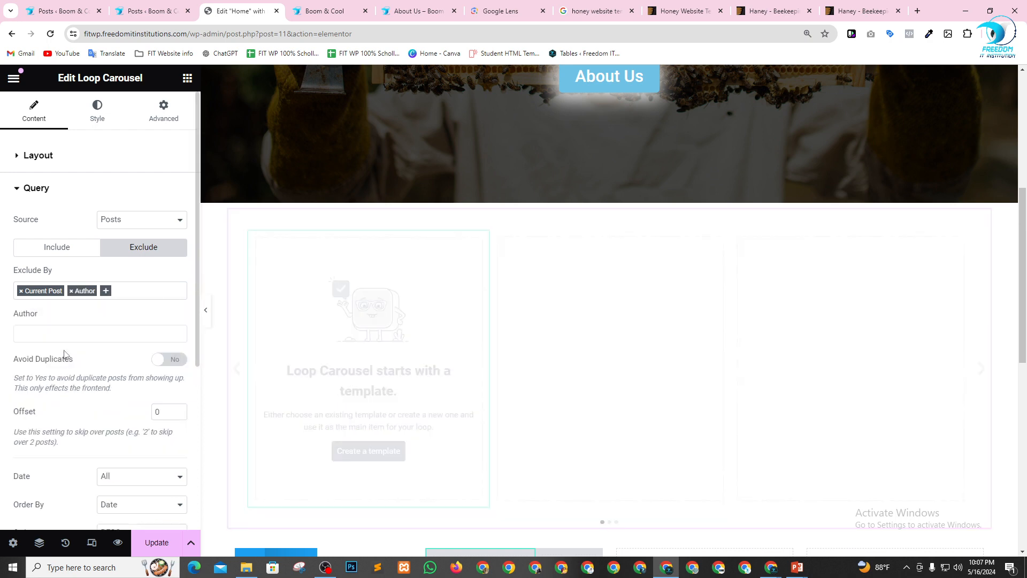
Try Totam as the excluded author in the Loop Carousel query and look over the remaining query options.
{"action": "left_click", "coordinate": [85, 333]}
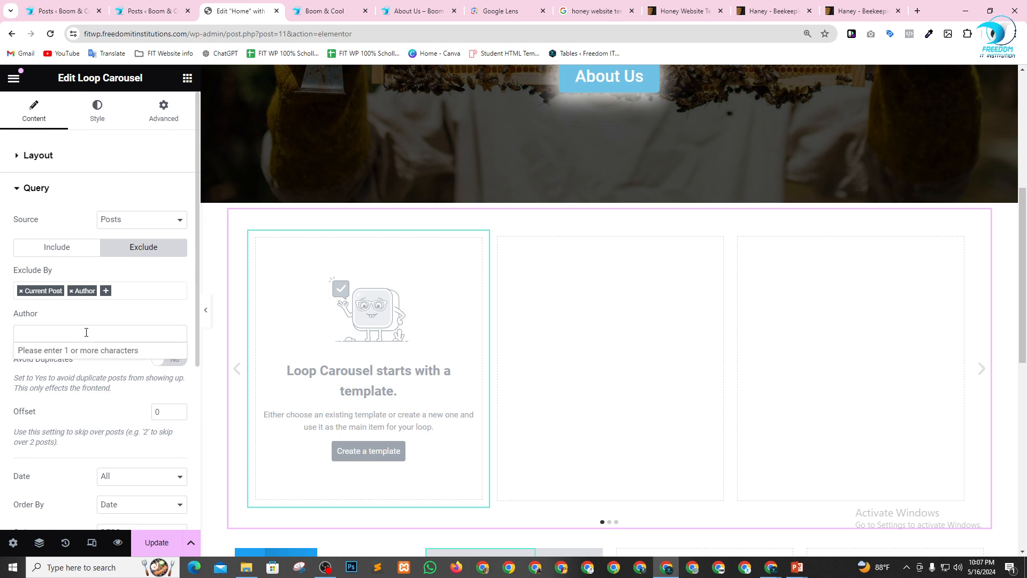
{"action": "type", "text": "Totam"}
{"action": "left_click", "coordinate": [88, 325]}
{"action": "scroll", "coordinate": [91, 331], "scroll_direction": "down", "scroll_amount": 4}
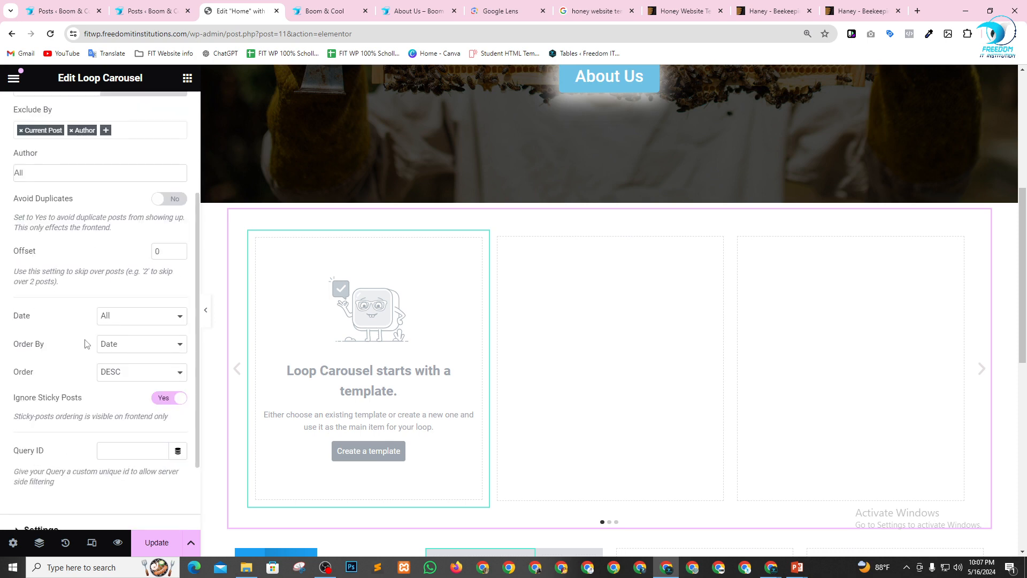
{"action": "scroll", "coordinate": [83, 353], "scroll_direction": "up", "scroll_amount": 6}
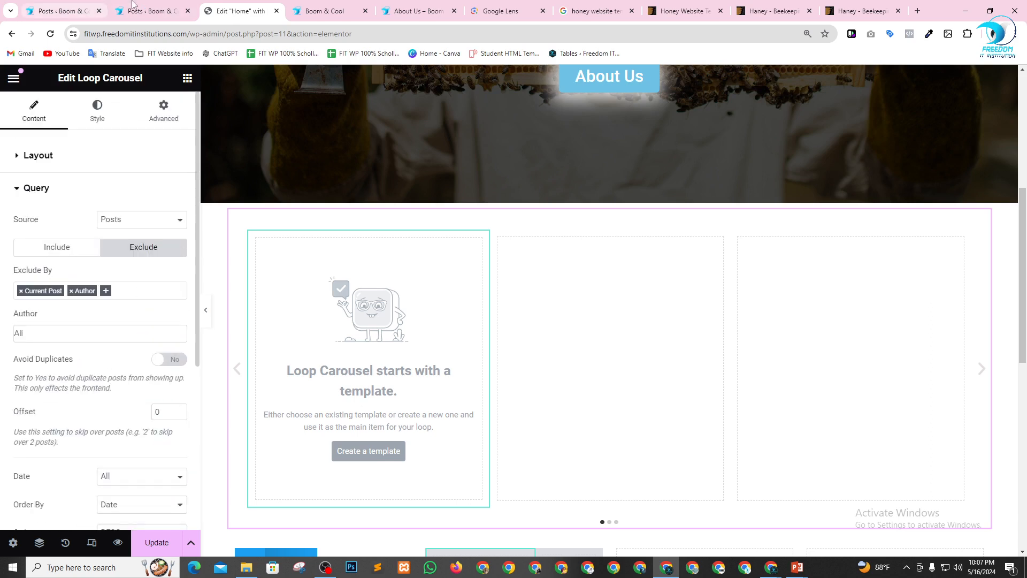
Filter the WordPress posts list to published posts and view the live page of "Est eos cupiditate corrupti non." in a new tab.
{"action": "left_click", "coordinate": [134, 10]}
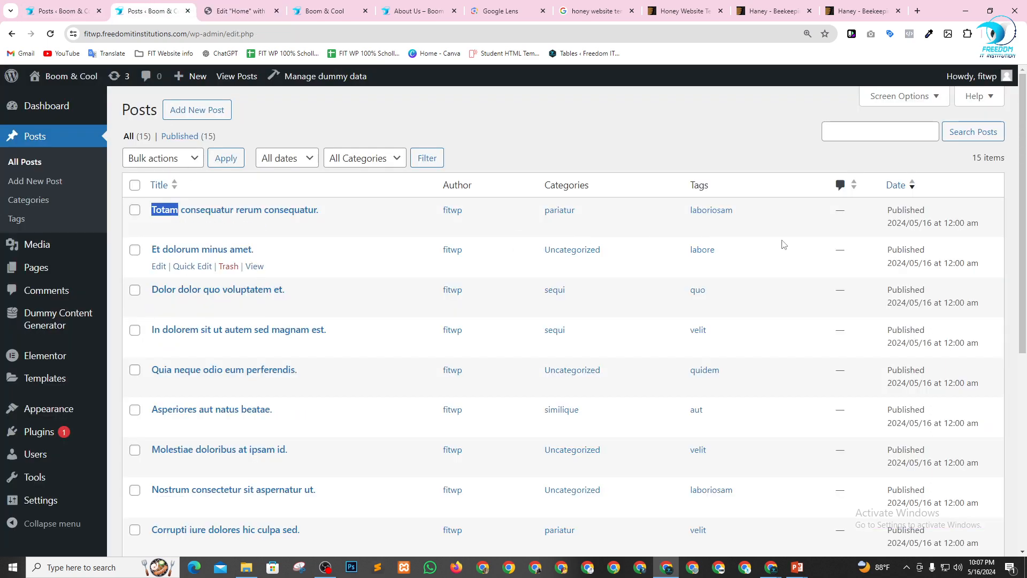
{"action": "left_click", "coordinate": [207, 135]}
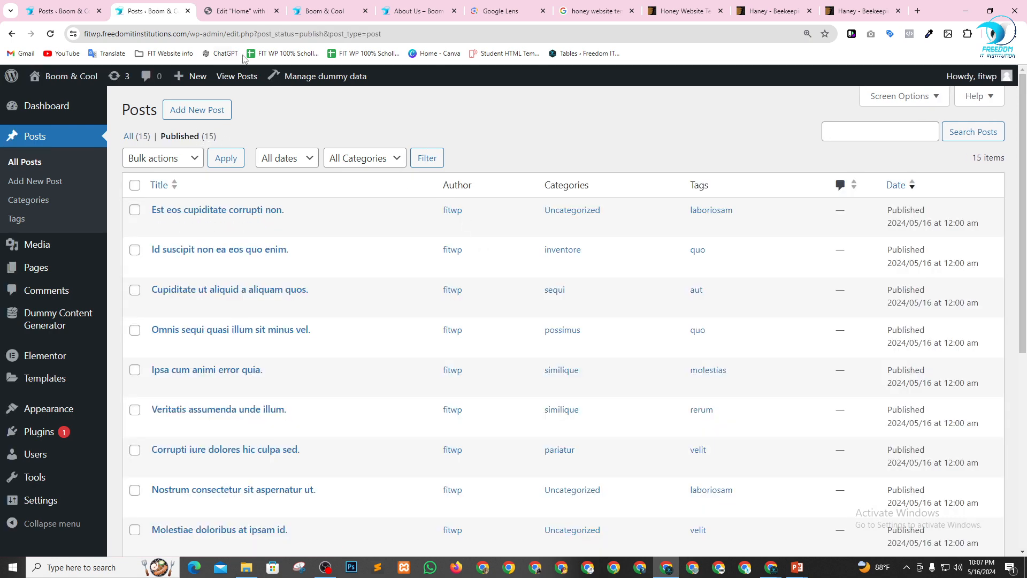
{"action": "right_click", "coordinate": [254, 226]}
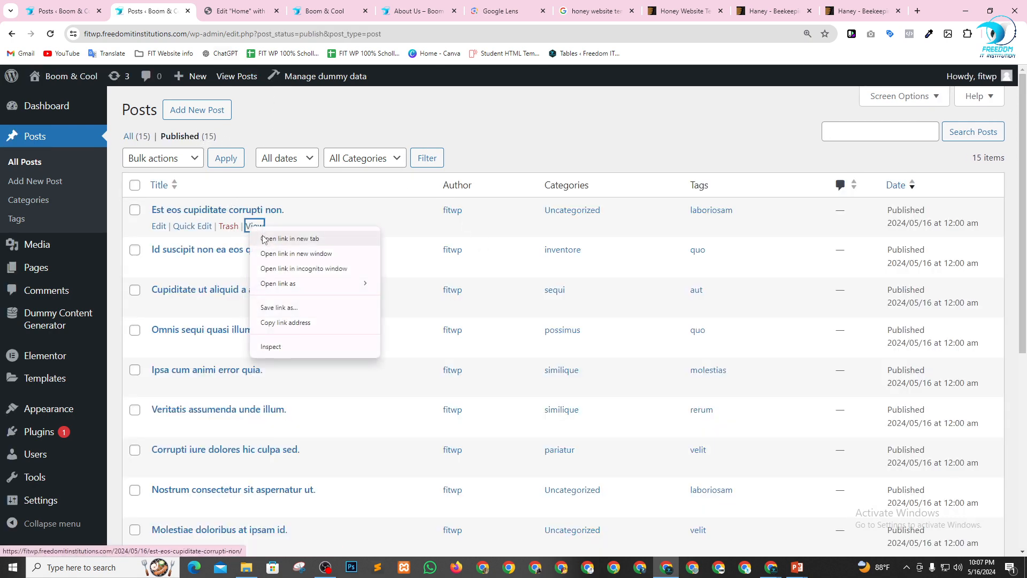
{"action": "left_click", "coordinate": [283, 236]}
{"action": "left_click", "coordinate": [236, 10]}
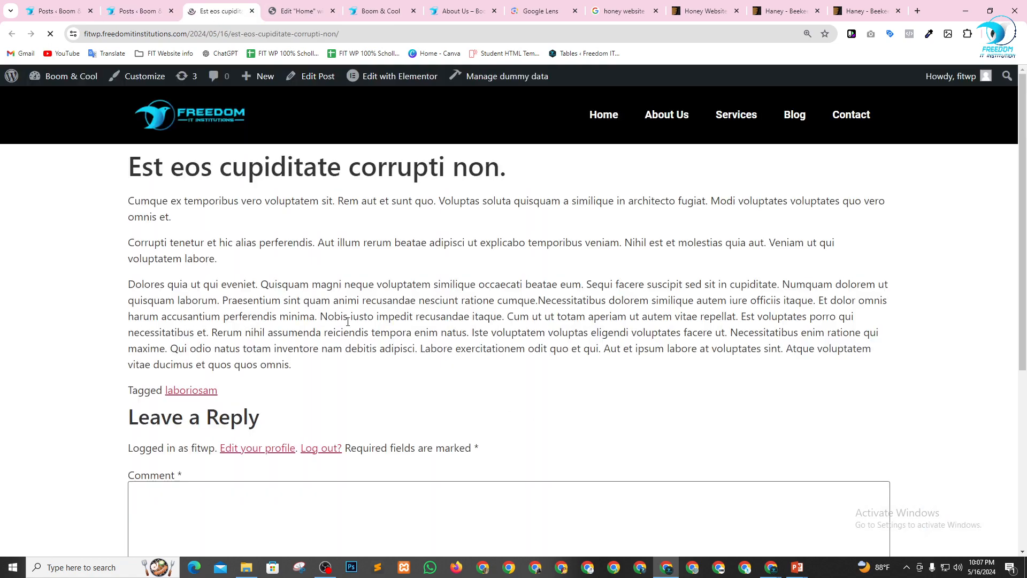
{"action": "scroll", "coordinate": [346, 336], "scroll_direction": "down", "scroll_amount": 3}
{"action": "scroll", "coordinate": [346, 336], "scroll_direction": "up", "scroll_amount": 5}
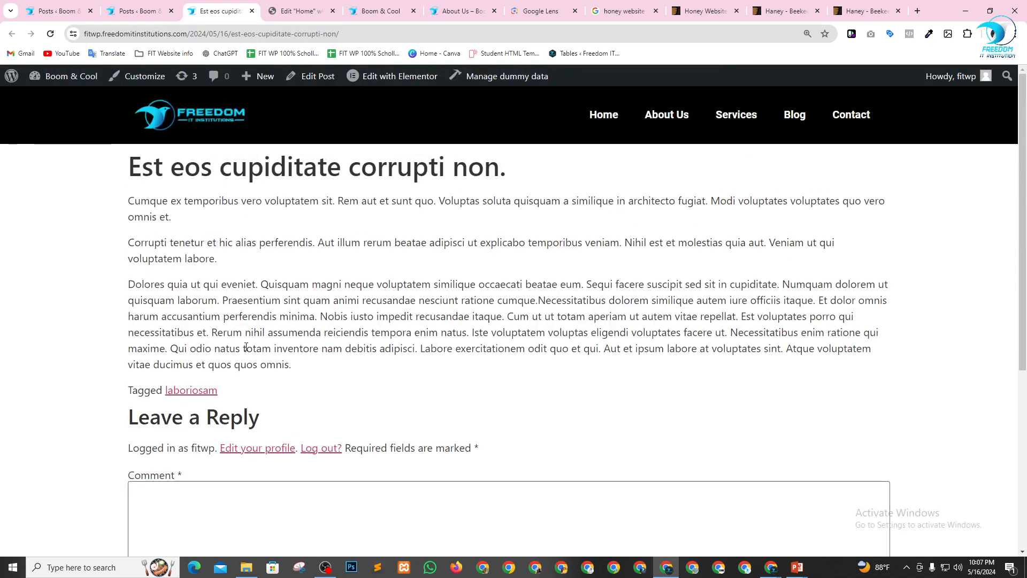
{"action": "scroll", "coordinate": [289, 298], "scroll_direction": "down", "scroll_amount": 3}
{"action": "scroll", "coordinate": [289, 298], "scroll_direction": "up", "scroll_amount": 3}
View the live page of "Id suscipit non ea eos quo enim." in a new tab and close both post pages.
{"action": "left_click", "coordinate": [137, 7]}
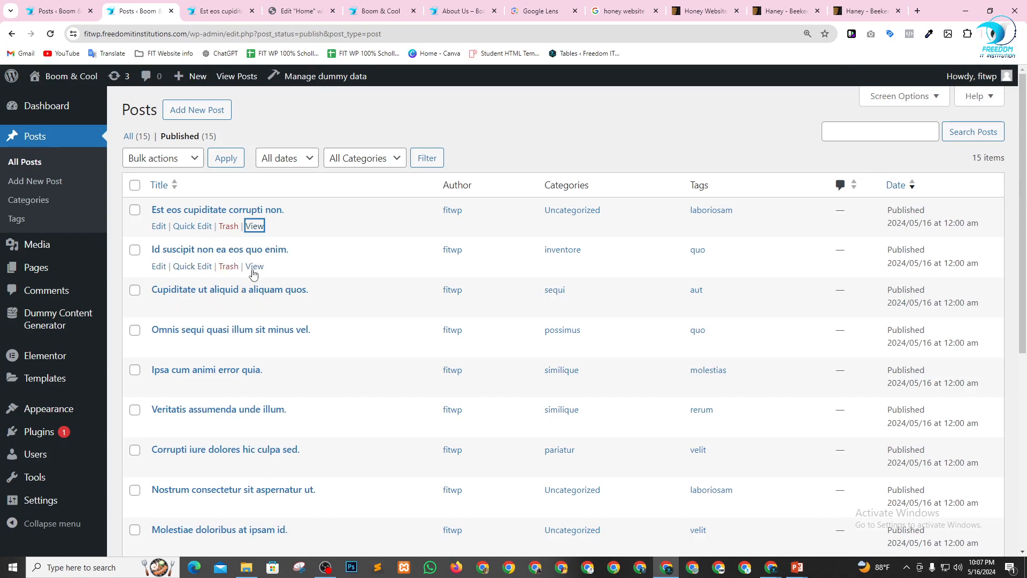
{"action": "right_click", "coordinate": [253, 270]}
{"action": "left_click", "coordinate": [279, 280]}
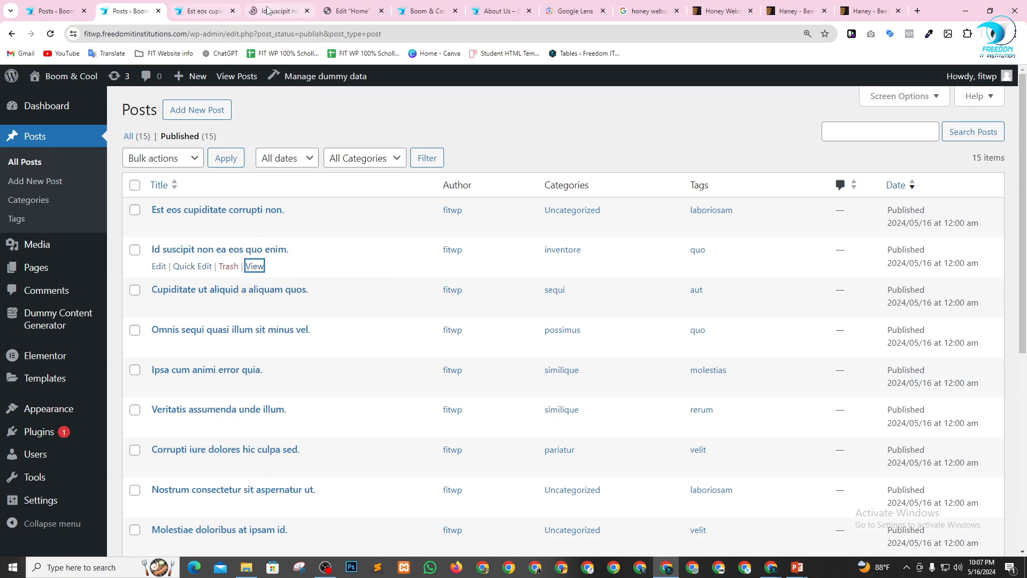
{"action": "left_click", "coordinate": [268, 9]}
{"action": "scroll", "coordinate": [341, 360], "scroll_direction": "down", "scroll_amount": 3}
{"action": "scroll", "coordinate": [259, 205], "scroll_direction": "up", "scroll_amount": 3}
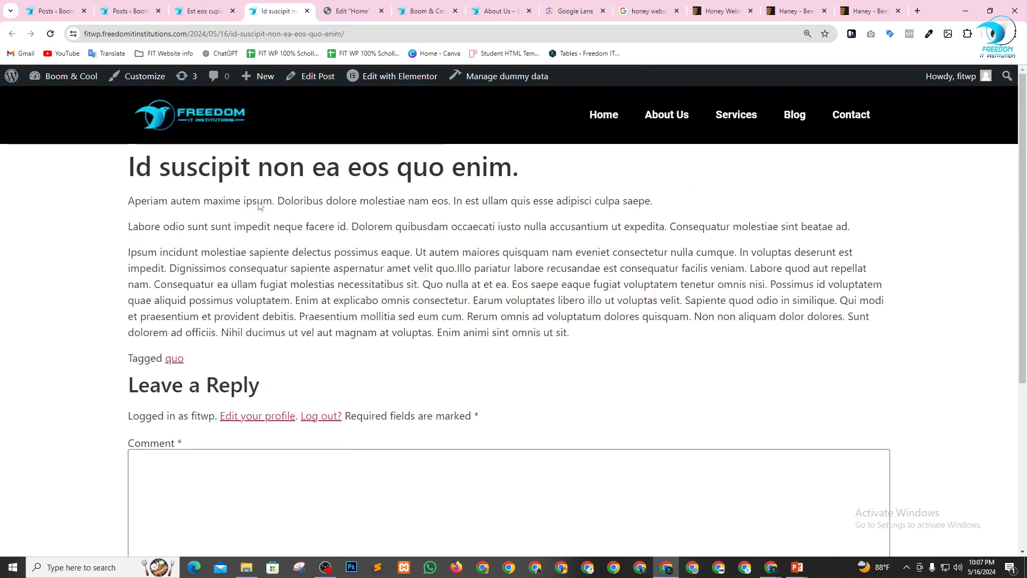
{"action": "left_click", "coordinate": [306, 11]}
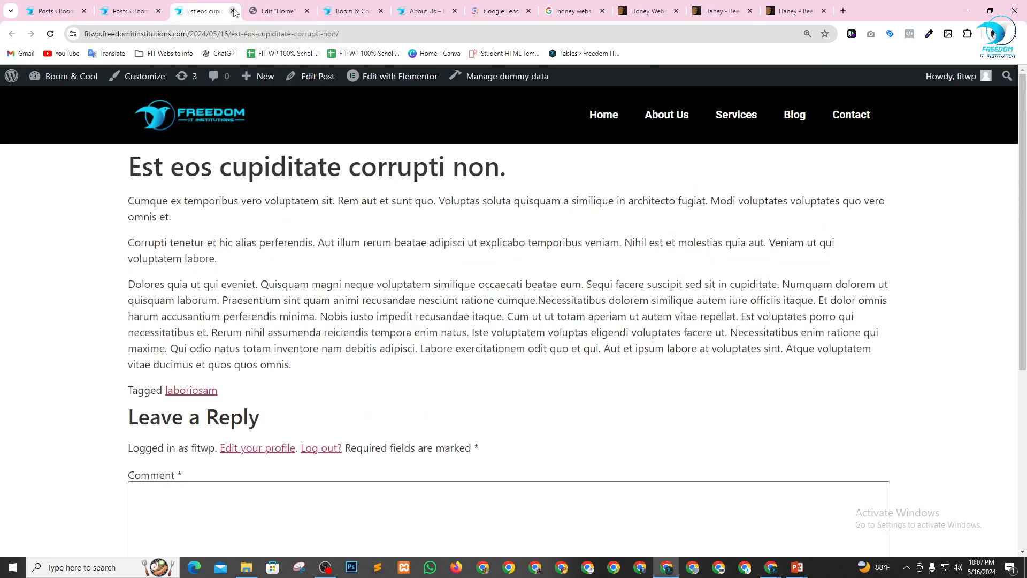
{"action": "left_click", "coordinate": [232, 11]}
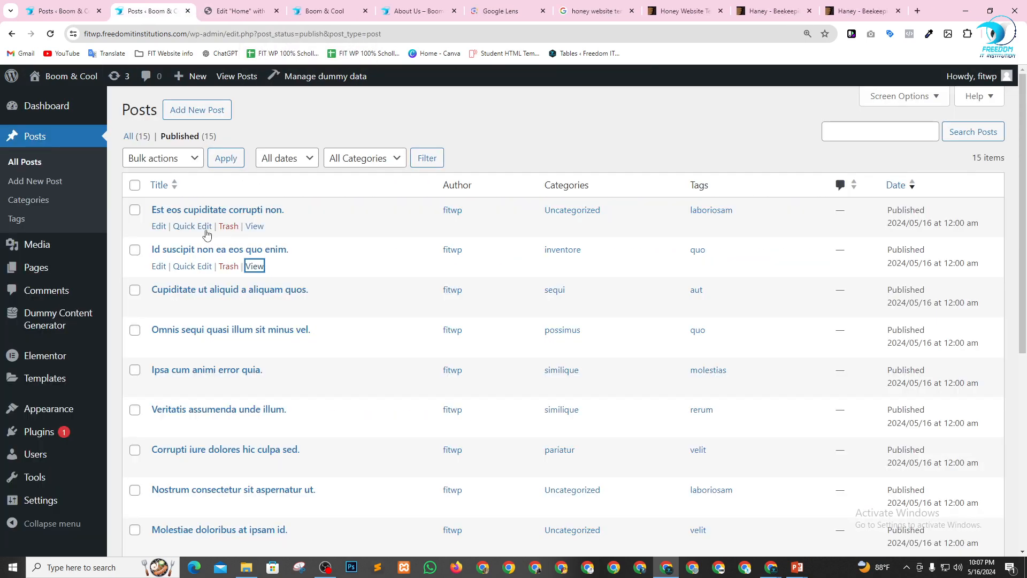
Open "Est eos cupiditate corrupti non." for editing in a new tab and examine its author, categories, tags and featured image.
{"action": "right_click", "coordinate": [165, 229]}
{"action": "left_click", "coordinate": [179, 236]}
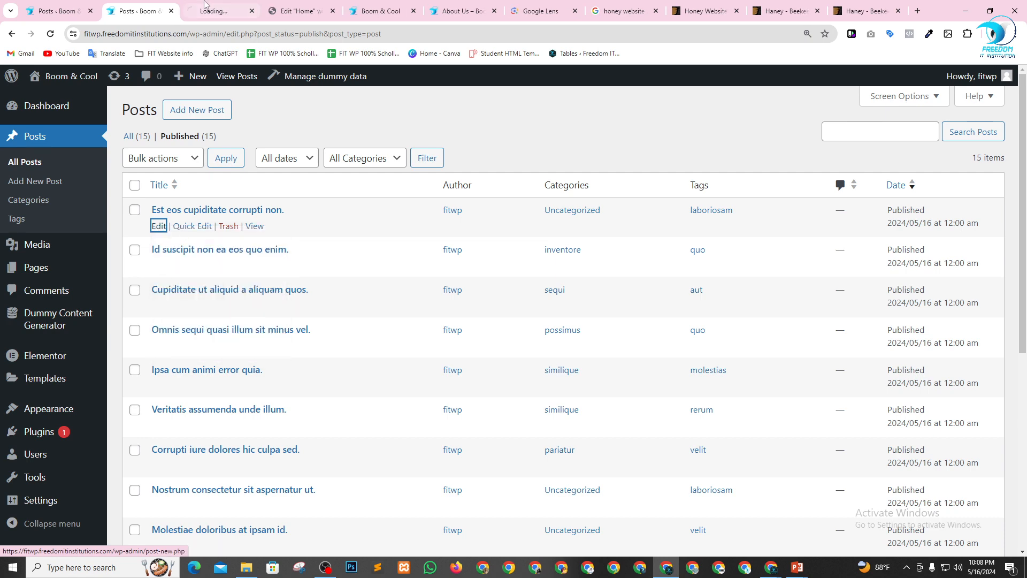
{"action": "left_click", "coordinate": [236, 10]}
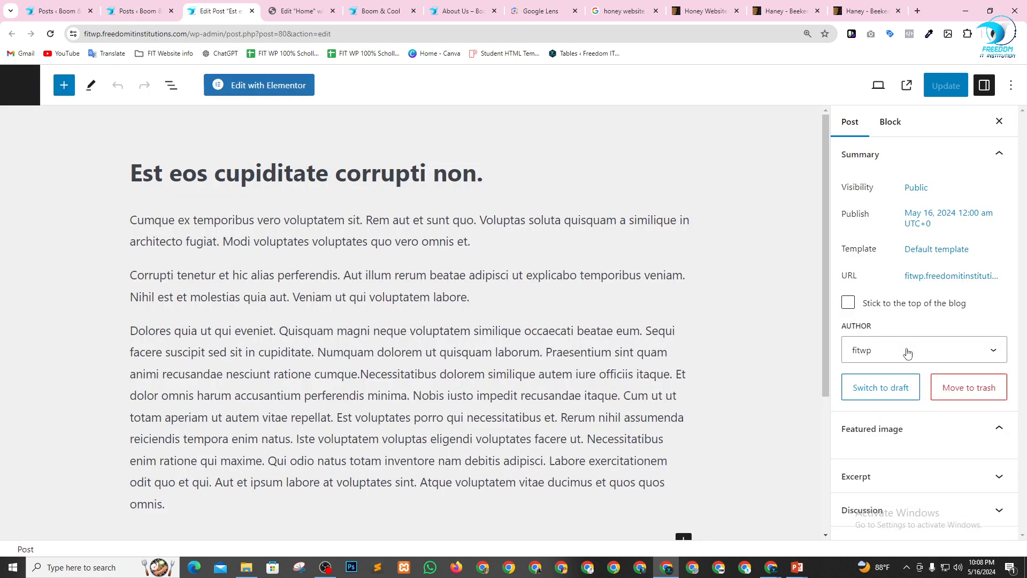
{"action": "scroll", "coordinate": [904, 374], "scroll_direction": "down", "scroll_amount": 5}
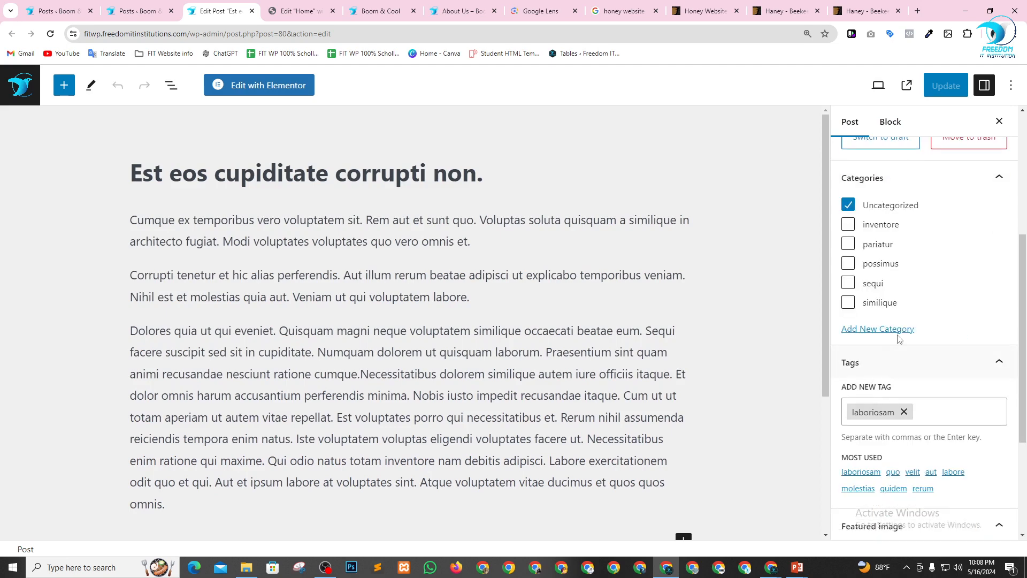
{"action": "scroll", "coordinate": [904, 384], "scroll_direction": "down", "scroll_amount": 3}
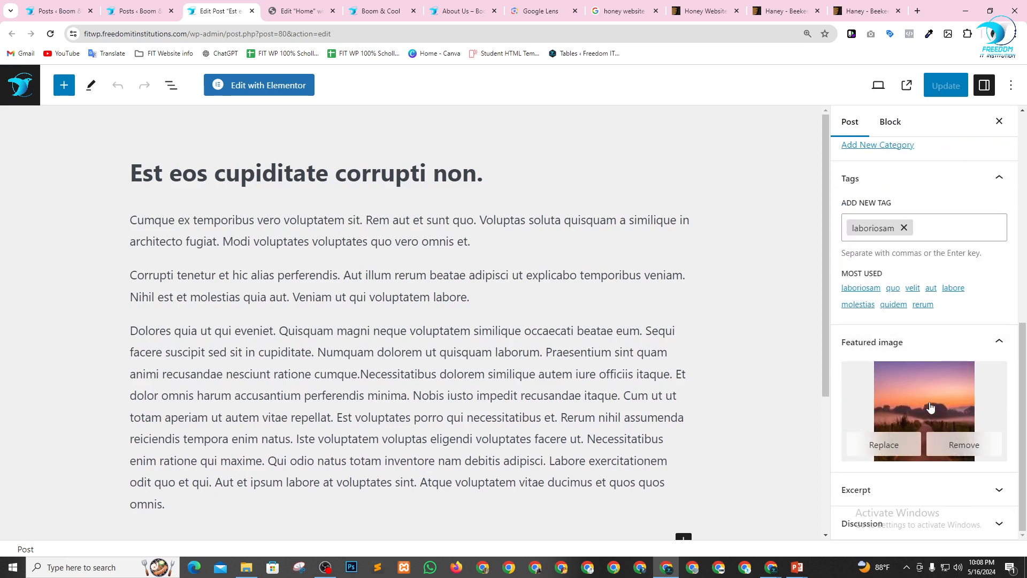
{"action": "scroll", "coordinate": [932, 401], "scroll_direction": "up", "scroll_amount": 5}
{"action": "scroll", "coordinate": [928, 374], "scroll_direction": "up", "scroll_amount": 2}
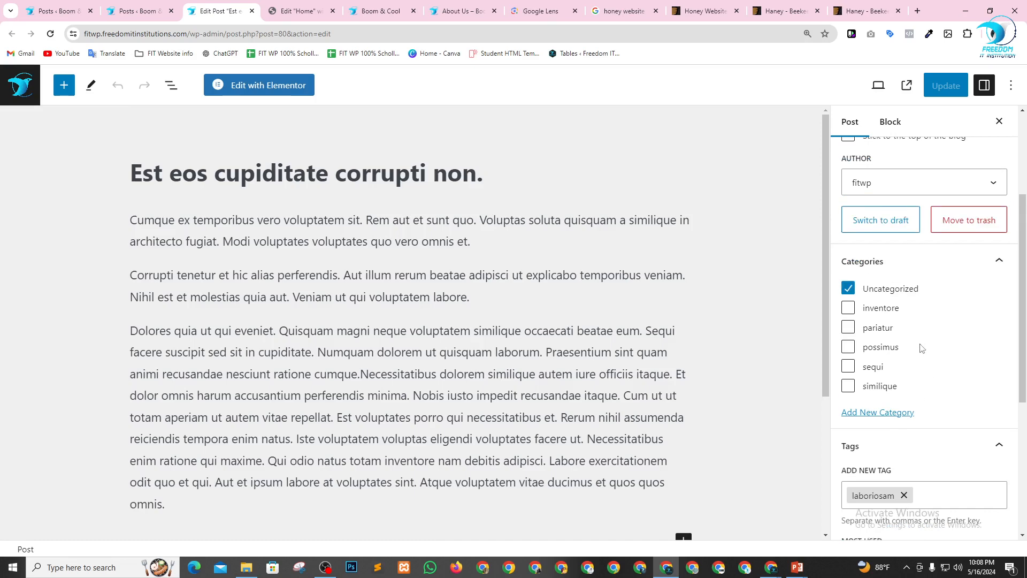
{"action": "scroll", "coordinate": [863, 353], "scroll_direction": "up", "scroll_amount": 3}
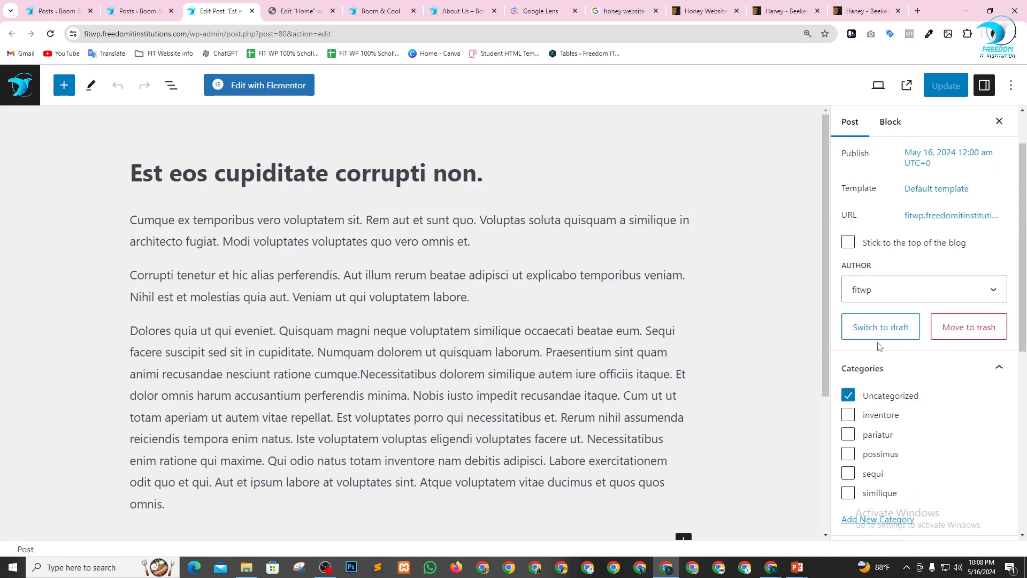
{"action": "scroll", "coordinate": [884, 314], "scroll_direction": "down", "scroll_amount": 4}
{"action": "scroll", "coordinate": [882, 314], "scroll_direction": "up", "scroll_amount": 3}
{"action": "scroll", "coordinate": [872, 313], "scroll_direction": "down", "scroll_amount": 4}
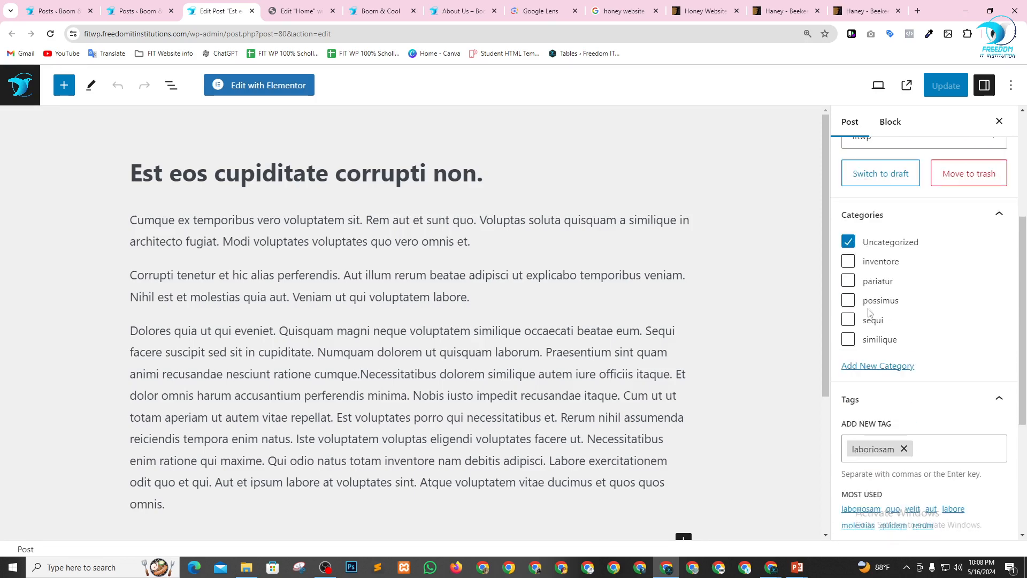
Assign the post to the categories inventore, pariatur, possimus, sequi and similique, and update it.
{"action": "left_click", "coordinate": [848, 261]}
{"action": "left_click", "coordinate": [848, 280]}
{"action": "left_click", "coordinate": [848, 300]}
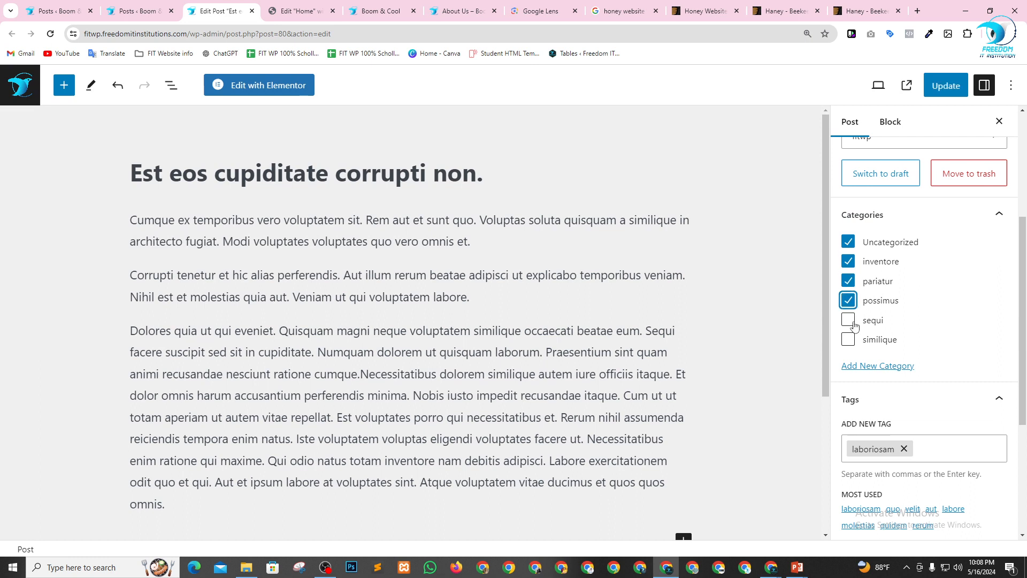
{"action": "left_click", "coordinate": [848, 320]}
{"action": "left_click", "coordinate": [856, 343]}
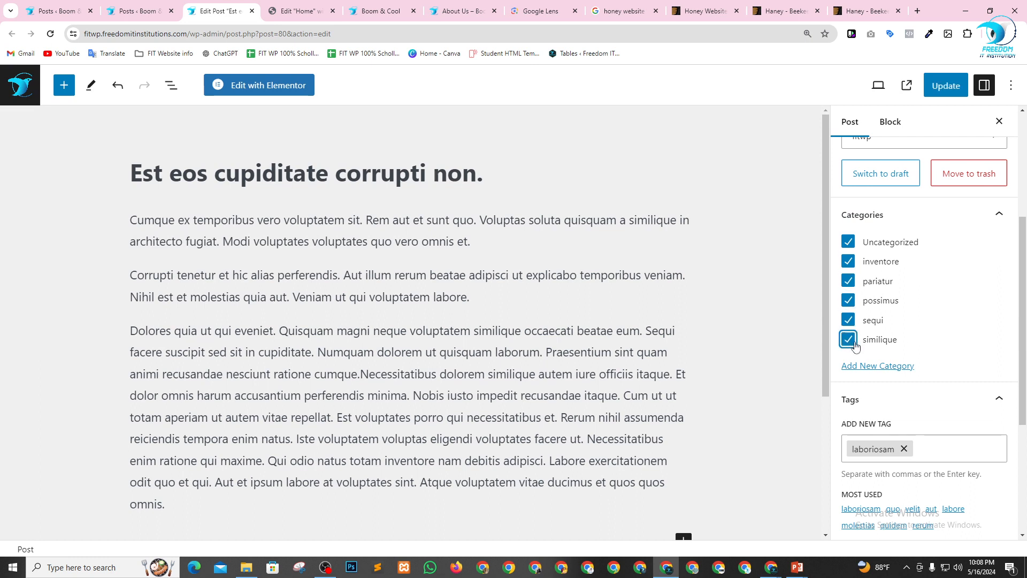
{"action": "scroll", "coordinate": [909, 343], "scroll_direction": "up", "scroll_amount": 4}
{"action": "left_click", "coordinate": [946, 86]}
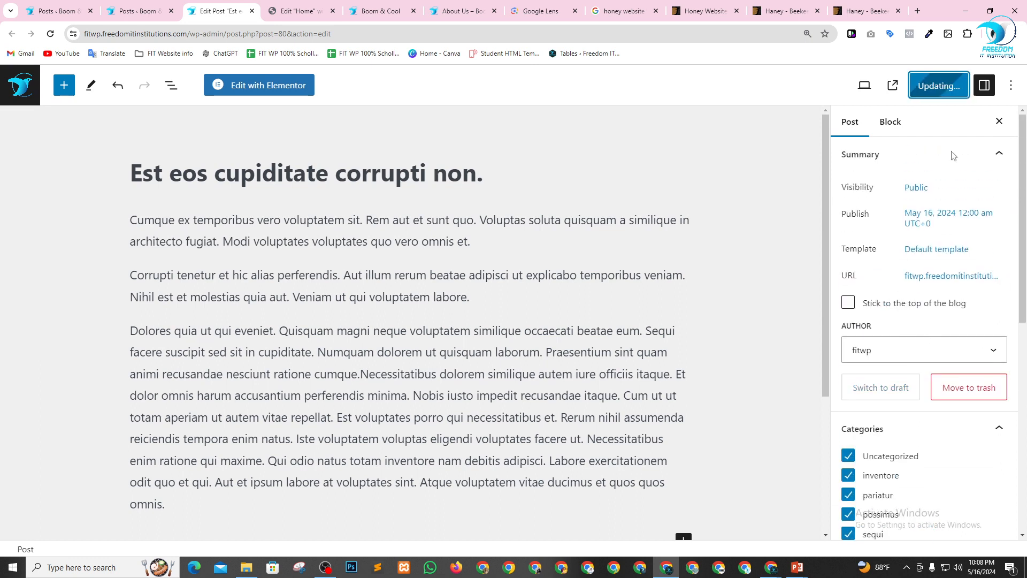
Delete the Loop Carousel's container from the Home page and insert a new empty section above the social buttons.
{"action": "left_click", "coordinate": [283, 7]}
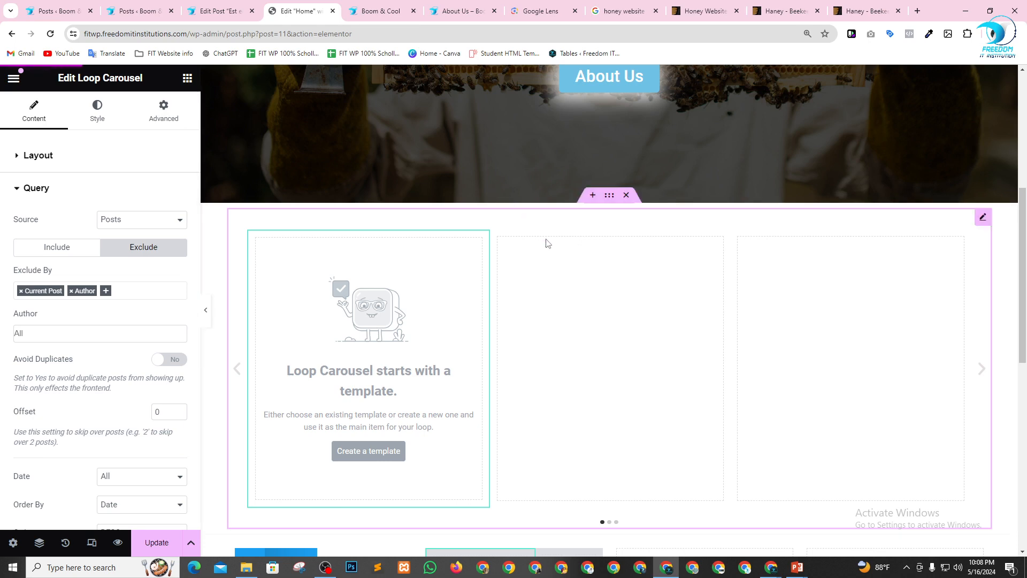
{"action": "left_click", "coordinate": [625, 195]}
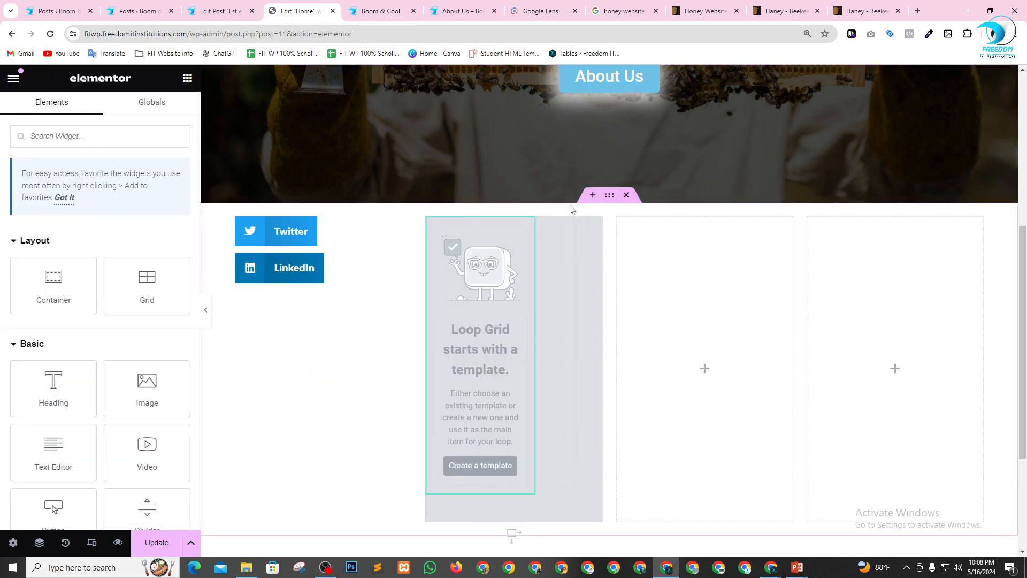
{"action": "left_click", "coordinate": [592, 194]}
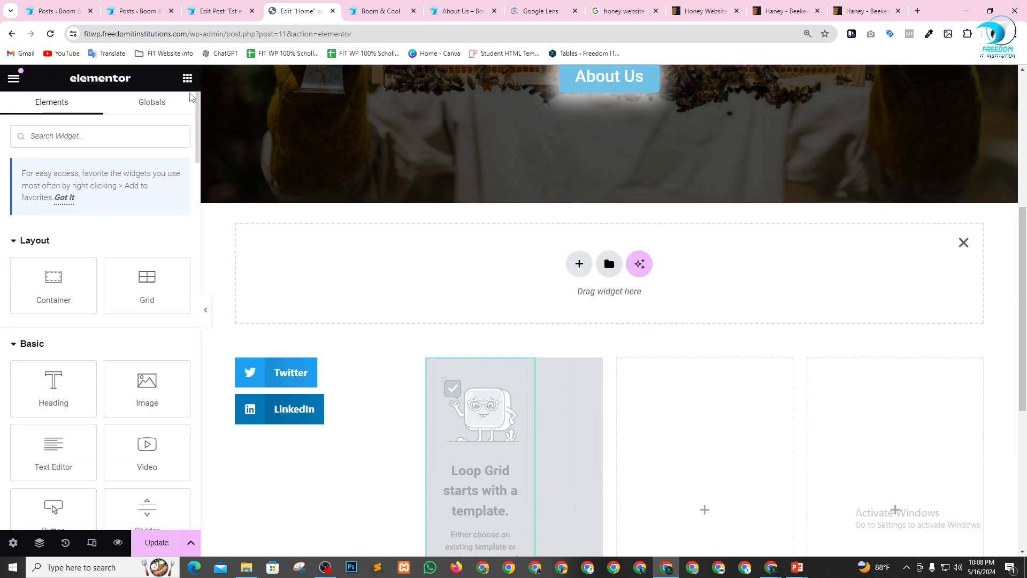
Add a Posts widget to the new section below the hero and look over the post cards.
{"action": "scroll", "coordinate": [105, 375], "scroll_direction": "down", "scroll_amount": 10}
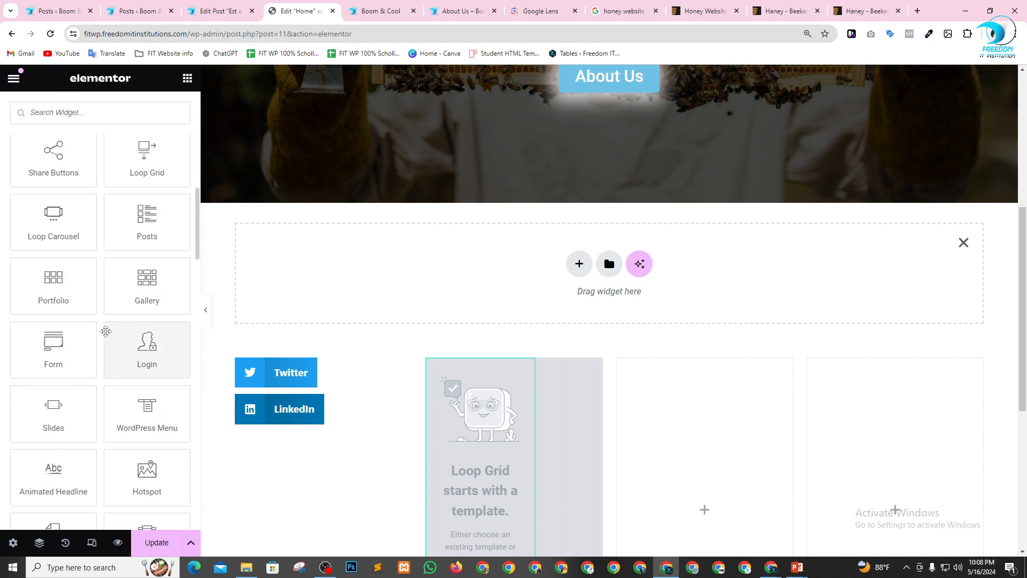
{"action": "scroll", "coordinate": [110, 331], "scroll_direction": "up", "scroll_amount": 1}
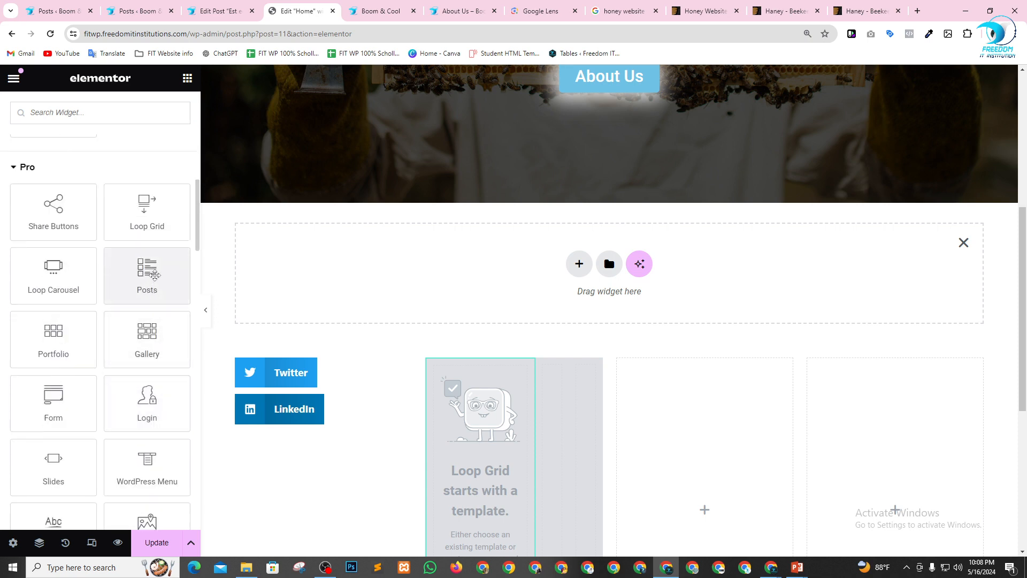
{"action": "left_click_drag", "start_coordinate": [155, 275], "coordinate": [467, 272]}
{"action": "scroll", "coordinate": [773, 233], "scroll_direction": "down", "scroll_amount": 3}
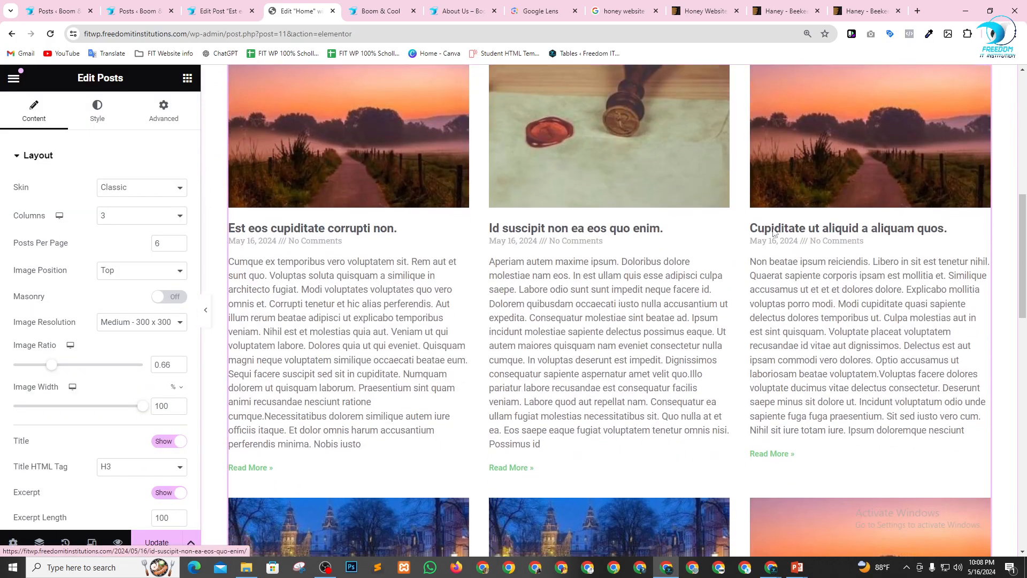
{"action": "scroll", "coordinate": [696, 278], "scroll_direction": "down", "scroll_amount": 10}
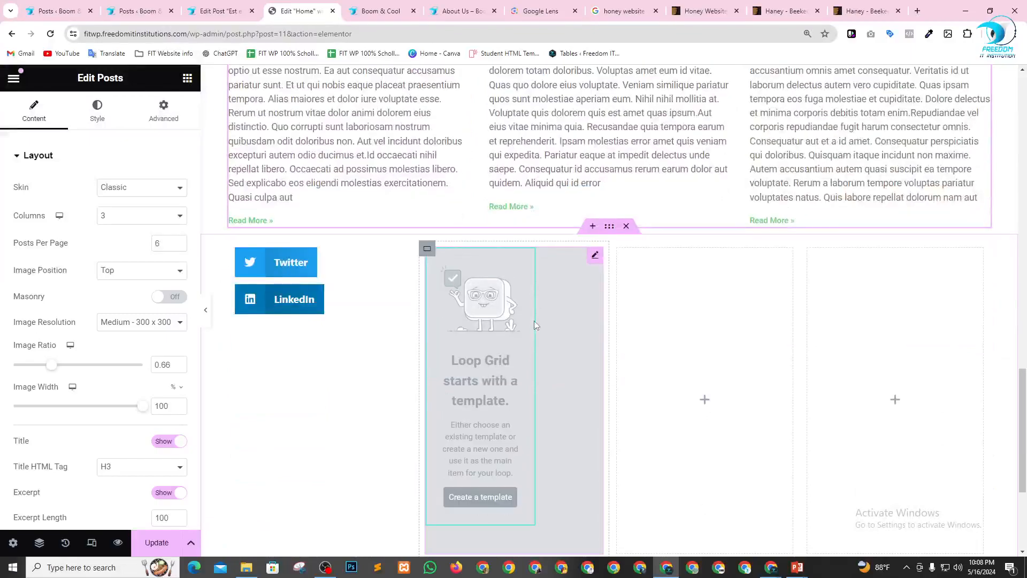
Set the Posts widget below the hero to 4 columns with 4 posts per page.
{"action": "scroll", "coordinate": [535, 325], "scroll_direction": "up", "scroll_amount": 10}
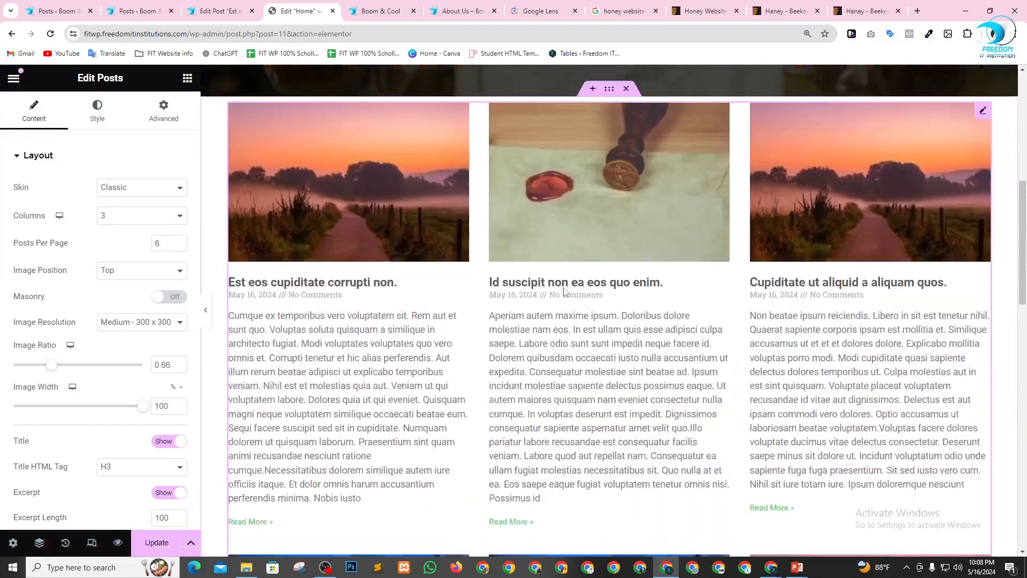
{"action": "scroll", "coordinate": [563, 289], "scroll_direction": "up", "scroll_amount": 2}
{"action": "scroll", "coordinate": [478, 329], "scroll_direction": "down", "scroll_amount": 1}
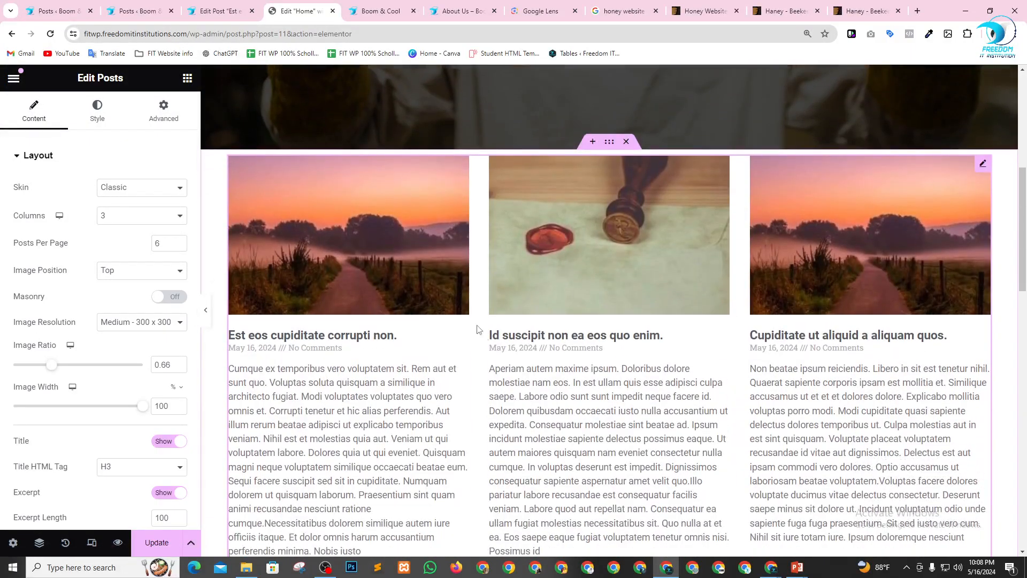
{"action": "scroll", "coordinate": [339, 275], "scroll_direction": "up", "scroll_amount": 2}
{"action": "left_click", "coordinate": [112, 215]}
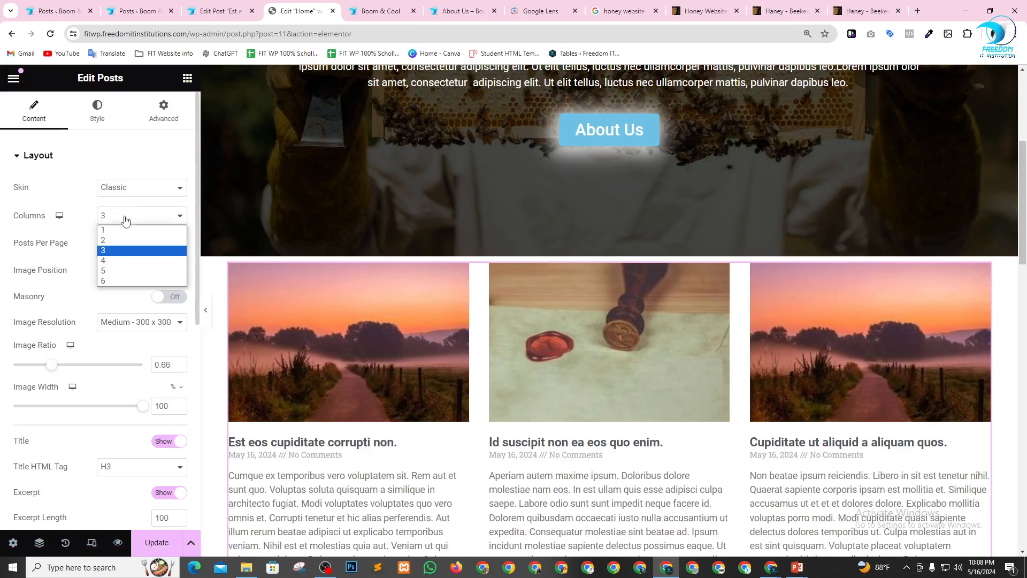
{"action": "left_click", "coordinate": [112, 260]}
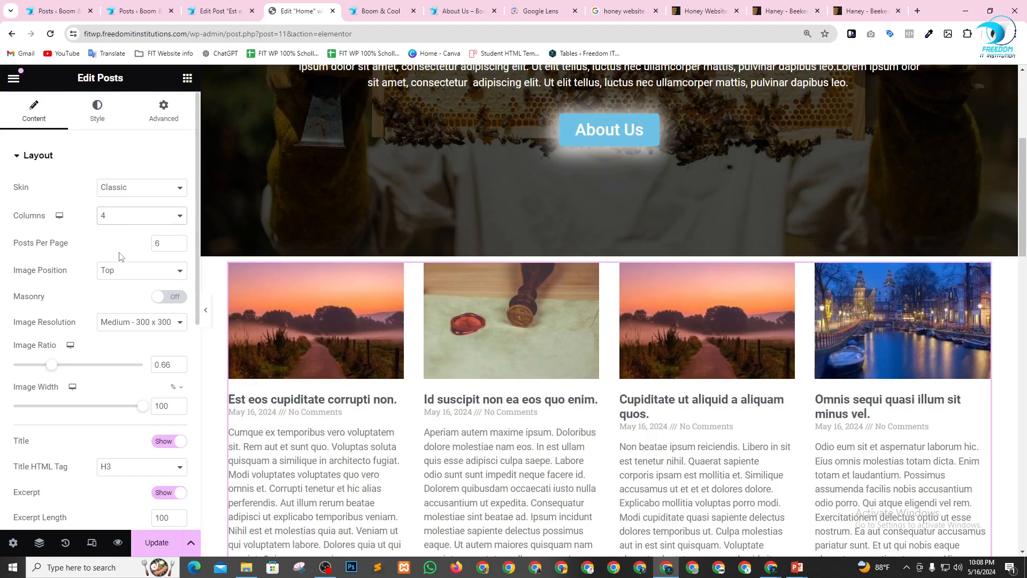
{"action": "left_click", "coordinate": [166, 243]}
{"action": "type", "text": "4"}
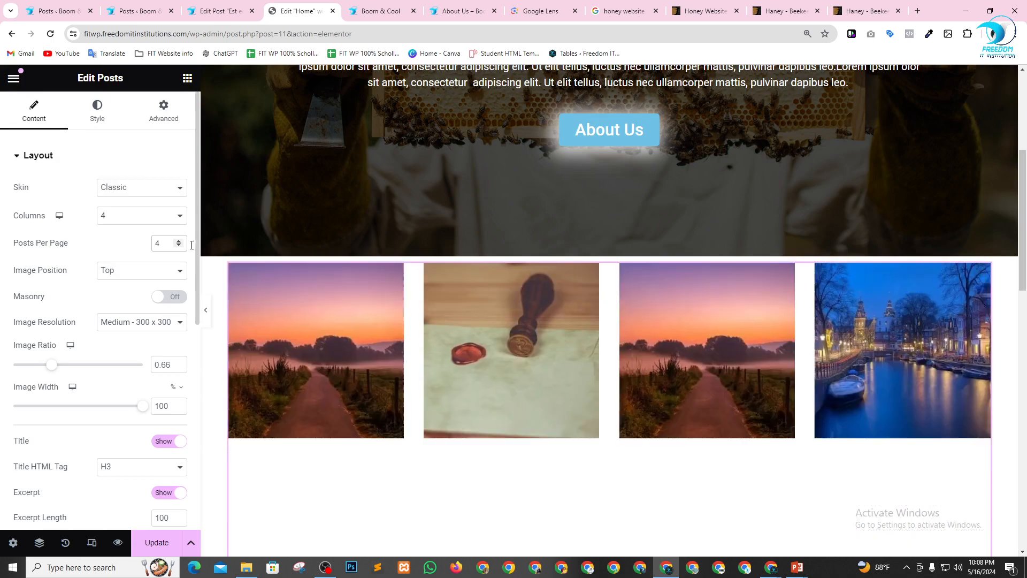
{"action": "scroll", "coordinate": [624, 308], "scroll_direction": "down", "scroll_amount": 5}
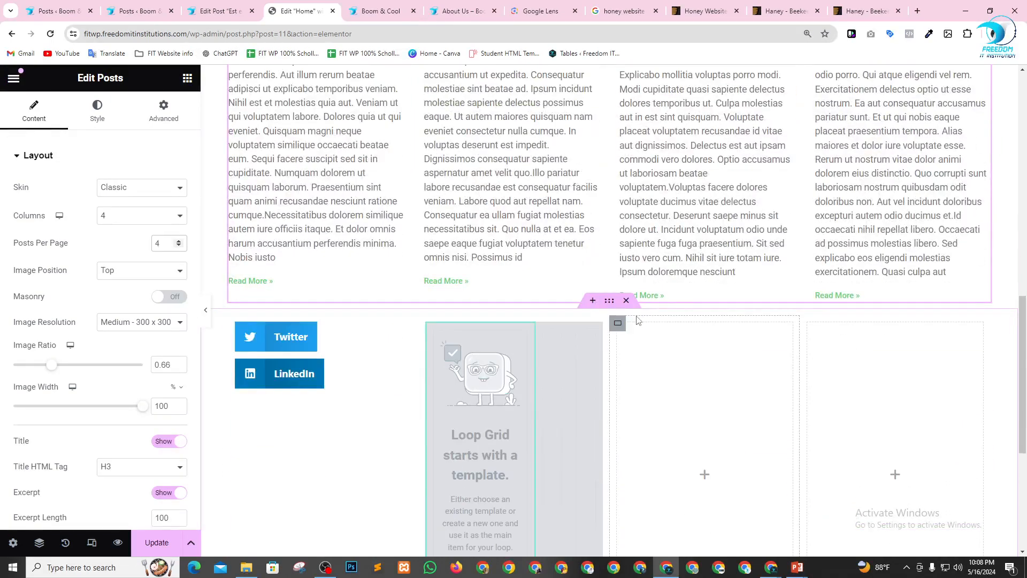
Set the post cards' image ratio to 0.89 and image width to 99%.
{"action": "scroll", "coordinate": [636, 321], "scroll_direction": "up", "scroll_amount": 4}
{"action": "scroll", "coordinate": [576, 237], "scroll_direction": "up", "scroll_amount": 3}
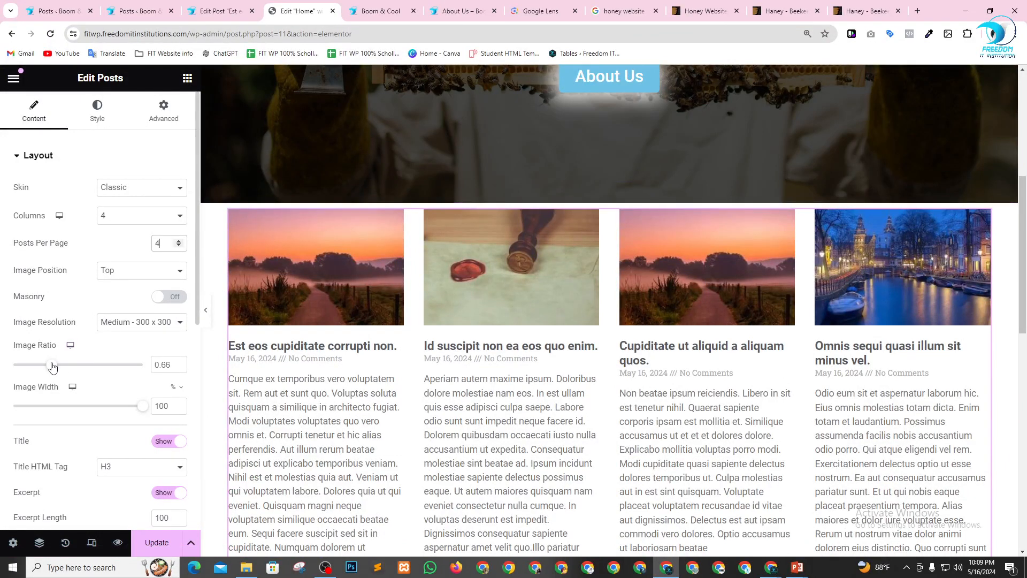
{"action": "mouse_move", "coordinate": [52, 366]}
{"action": "left_mouse_down"}
{"action": "mouse_move", "coordinate": [99, 367]}
{"action": "mouse_move", "coordinate": [67, 366]}
{"action": "left_mouse_up"}
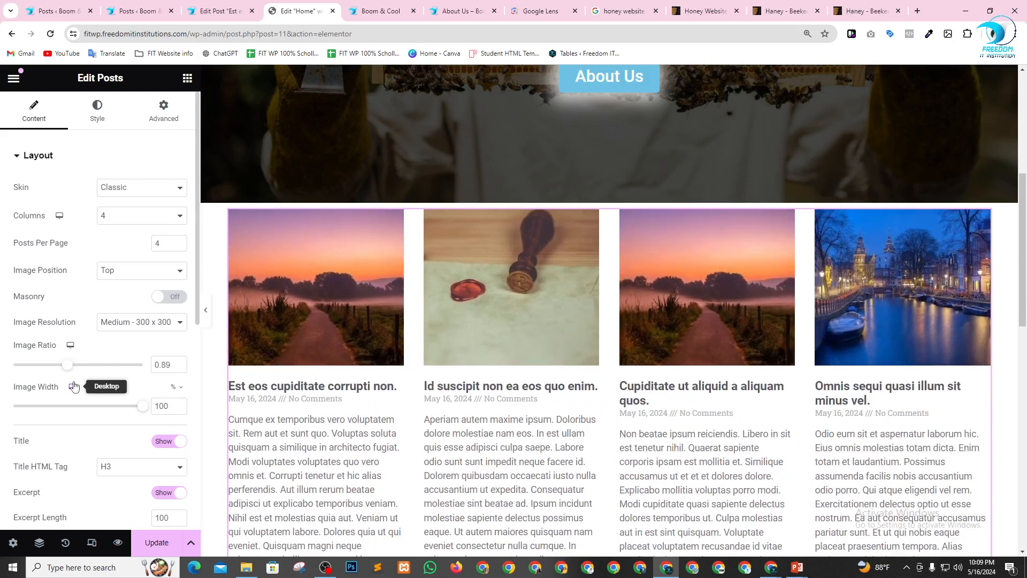
{"action": "mouse_move", "coordinate": [137, 411]}
{"action": "left_mouse_down"}
{"action": "mouse_move", "coordinate": [120, 406]}
{"action": "mouse_move", "coordinate": [138, 406]}
{"action": "left_mouse_up"}
Set the Posts widget's excerpt length to 50 and apply it to custom excerpts.
{"action": "scroll", "coordinate": [137, 404], "scroll_direction": "down", "scroll_amount": 4}
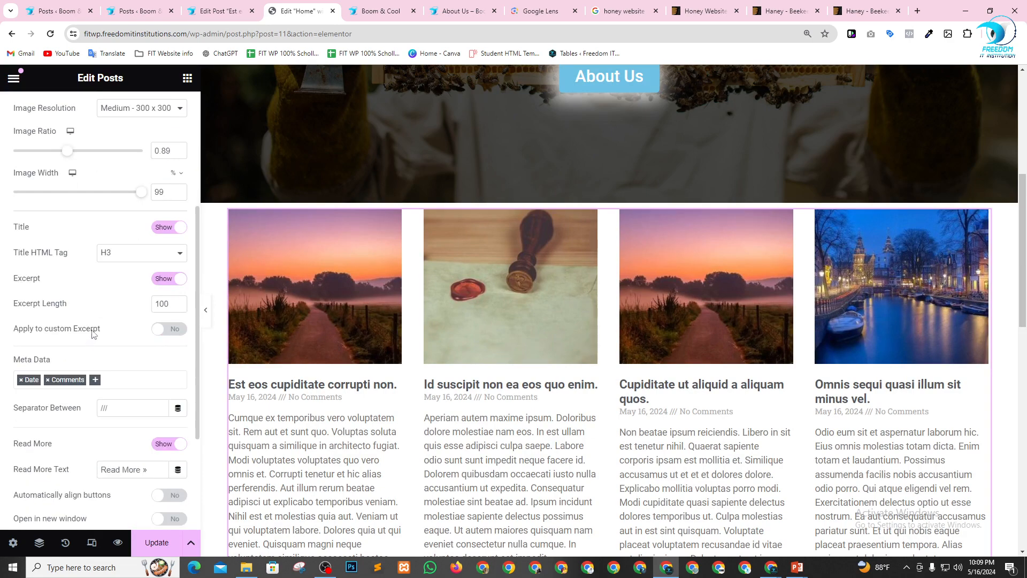
{"action": "left_click_drag", "start_coordinate": [170, 304], "coordinate": [149, 306]}
{"action": "type", "text": "50"}
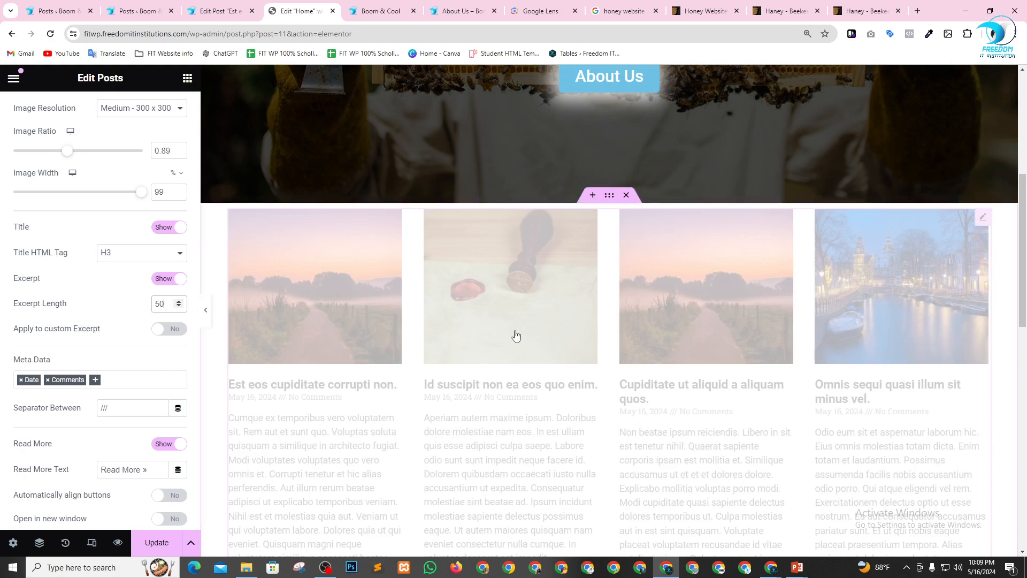
{"action": "left_click", "coordinate": [164, 330]}
Set the Posts query to include by Author, leaving the author field empty, and update the Home page.
{"action": "scroll", "coordinate": [112, 334], "scroll_direction": "down", "scroll_amount": 2}
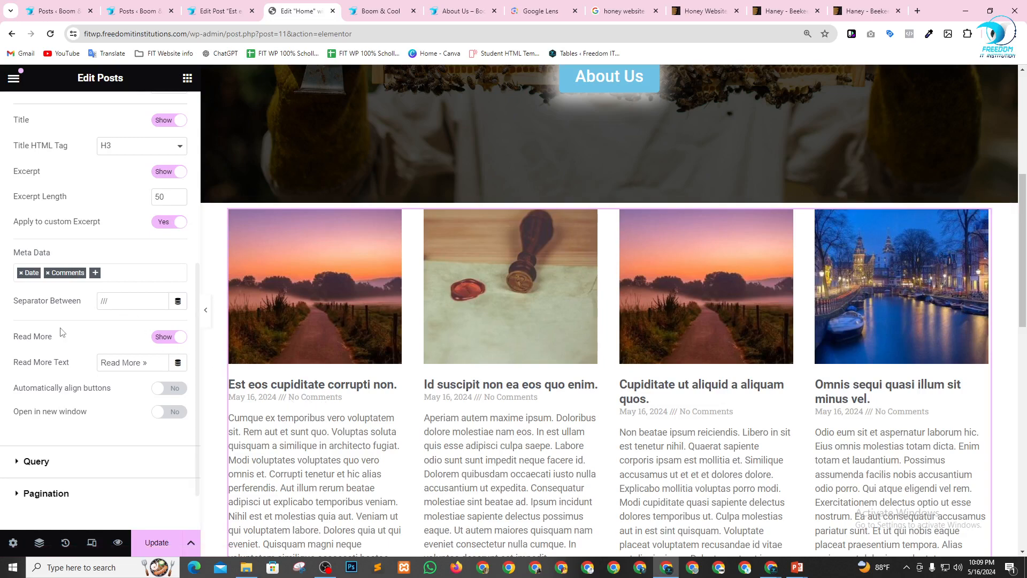
{"action": "scroll", "coordinate": [80, 349], "scroll_direction": "down", "scroll_amount": 1}
{"action": "scroll", "coordinate": [203, 268], "scroll_direction": "down", "scroll_amount": 7}
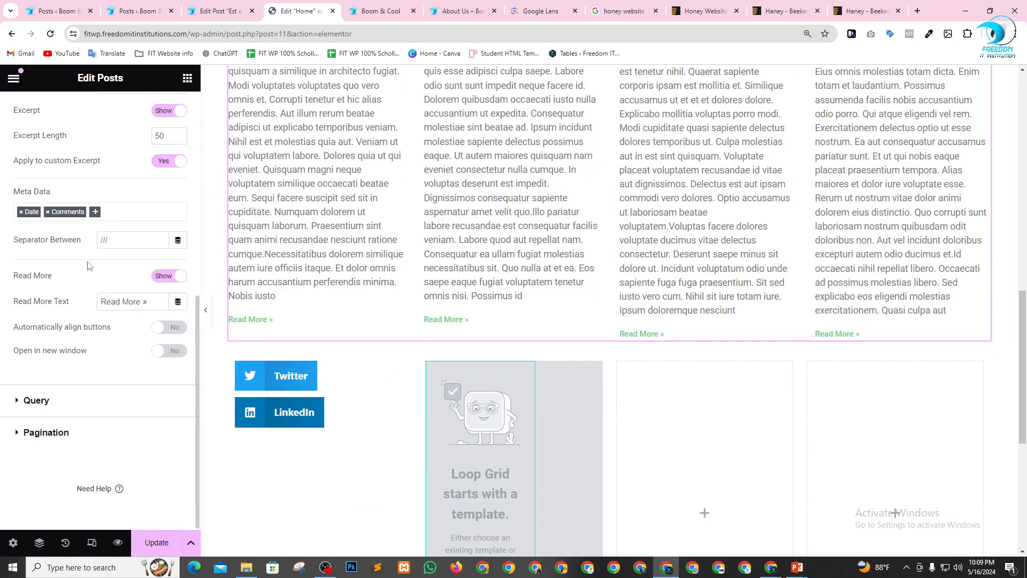
{"action": "left_click", "coordinate": [36, 401]}
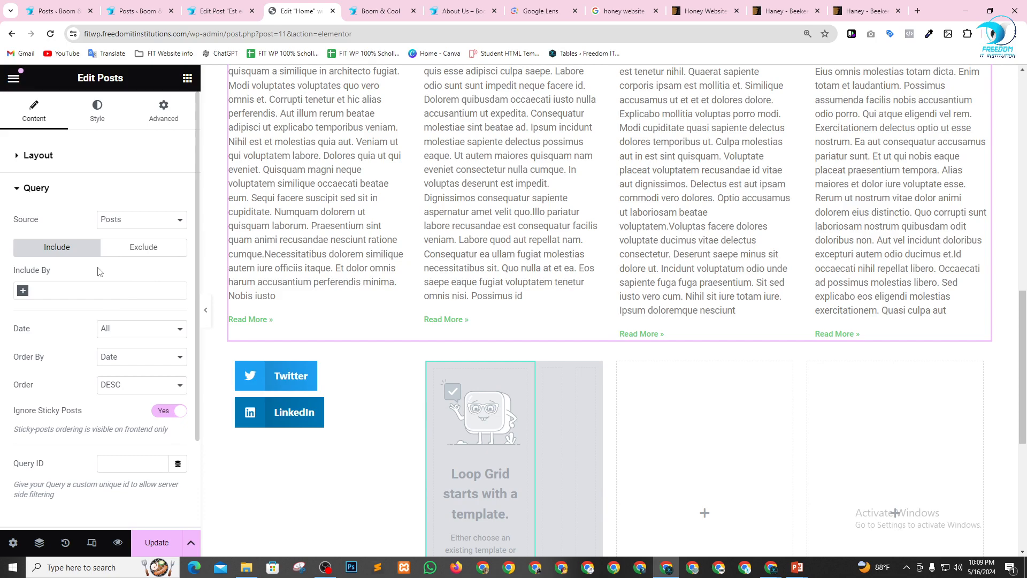
{"action": "left_click", "coordinate": [23, 292]}
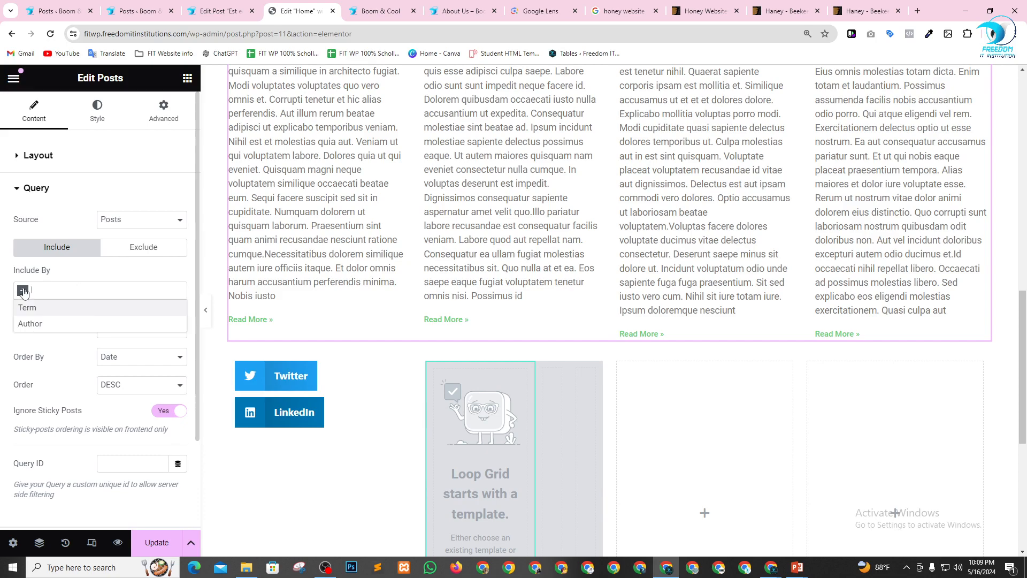
{"action": "left_click", "coordinate": [36, 327]}
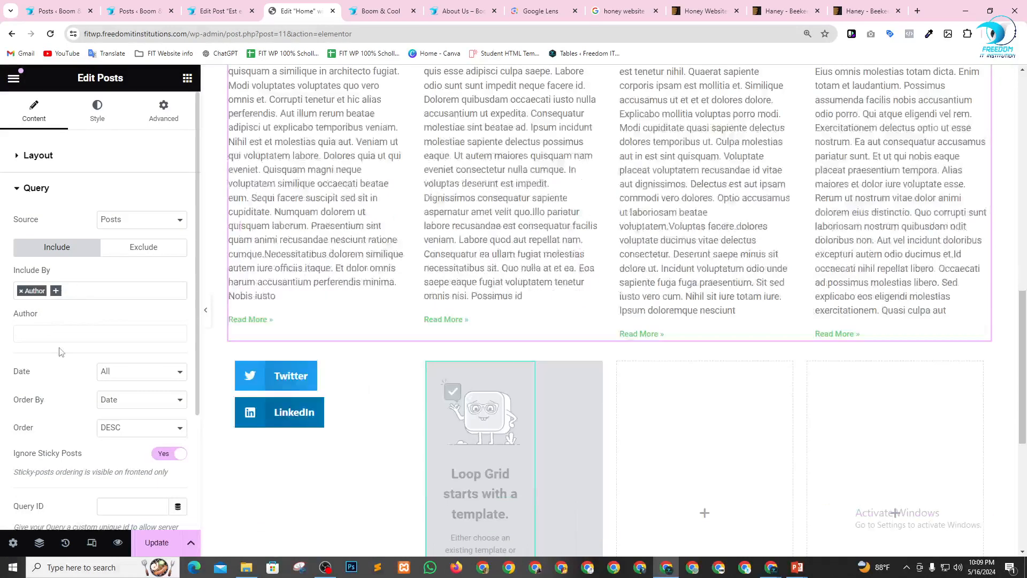
{"action": "scroll", "coordinate": [423, 265], "scroll_direction": "up", "scroll_amount": 7}
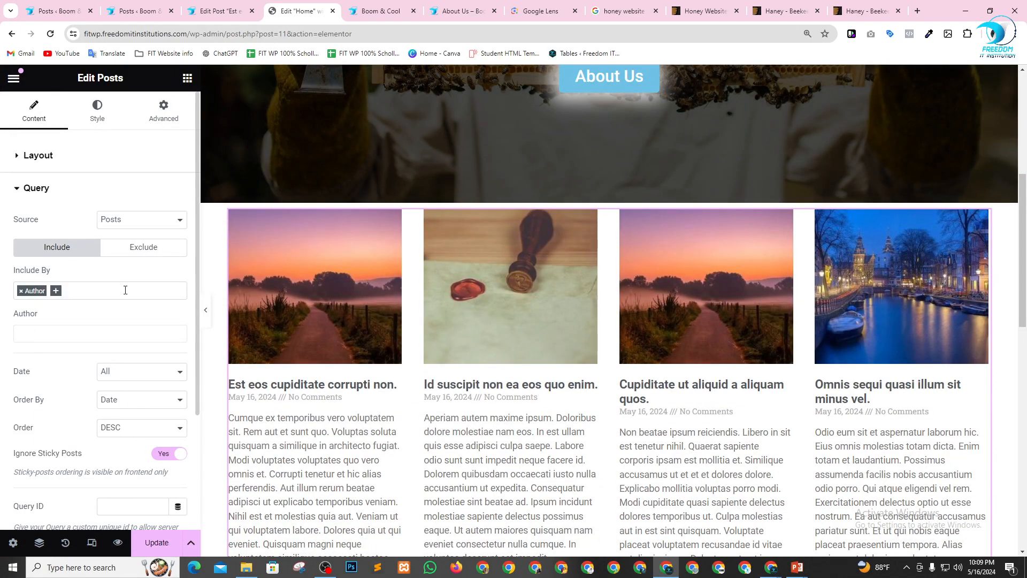
{"action": "left_click", "coordinate": [157, 543]}
Insert a single-column flexbox container with downward direction between the Posts widget and the social buttons.
{"action": "scroll", "coordinate": [494, 308], "scroll_direction": "down", "scroll_amount": 8}
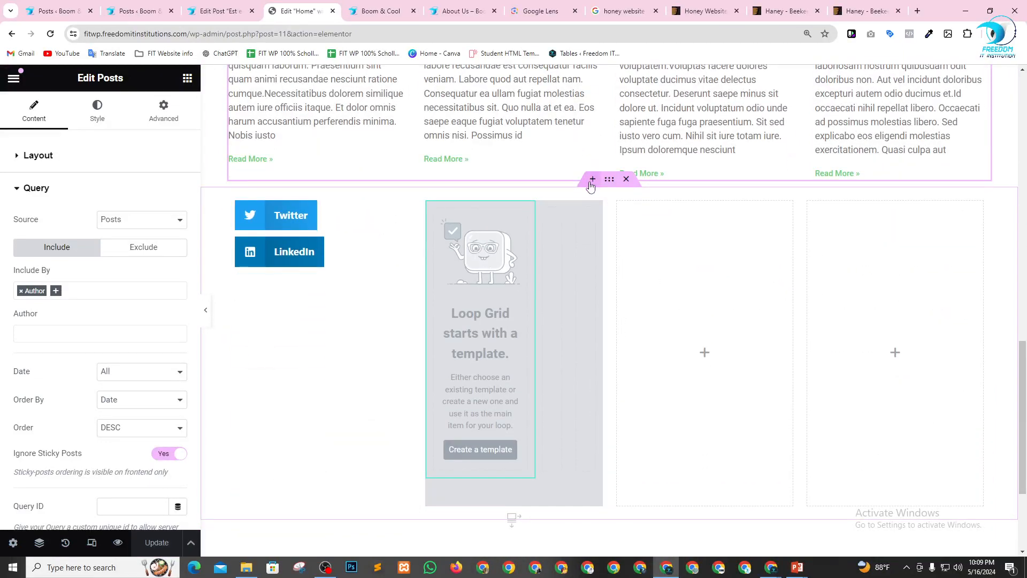
{"action": "left_click", "coordinate": [592, 177]}
{"action": "left_click", "coordinate": [579, 246]}
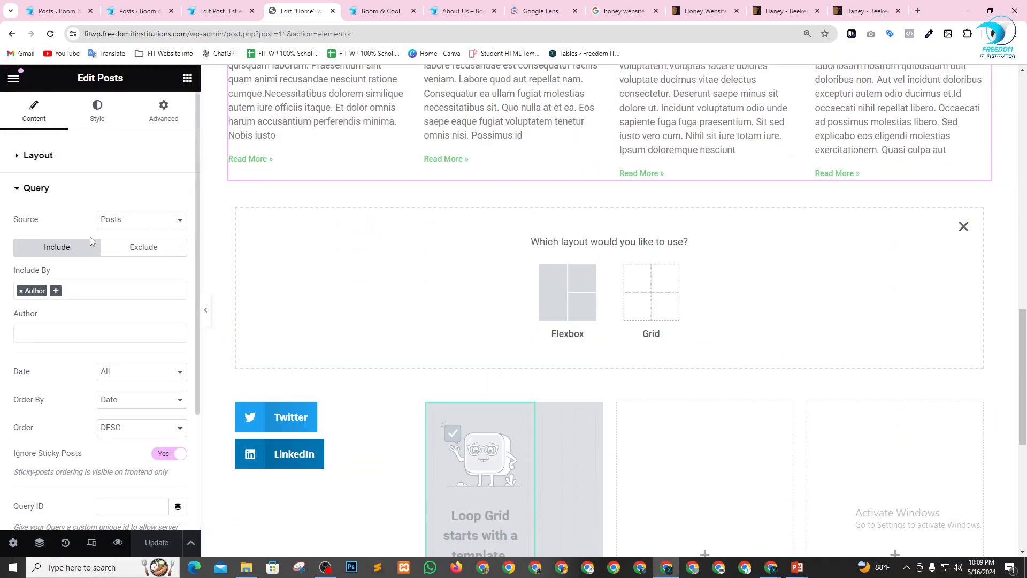
{"action": "left_click", "coordinate": [546, 276]}
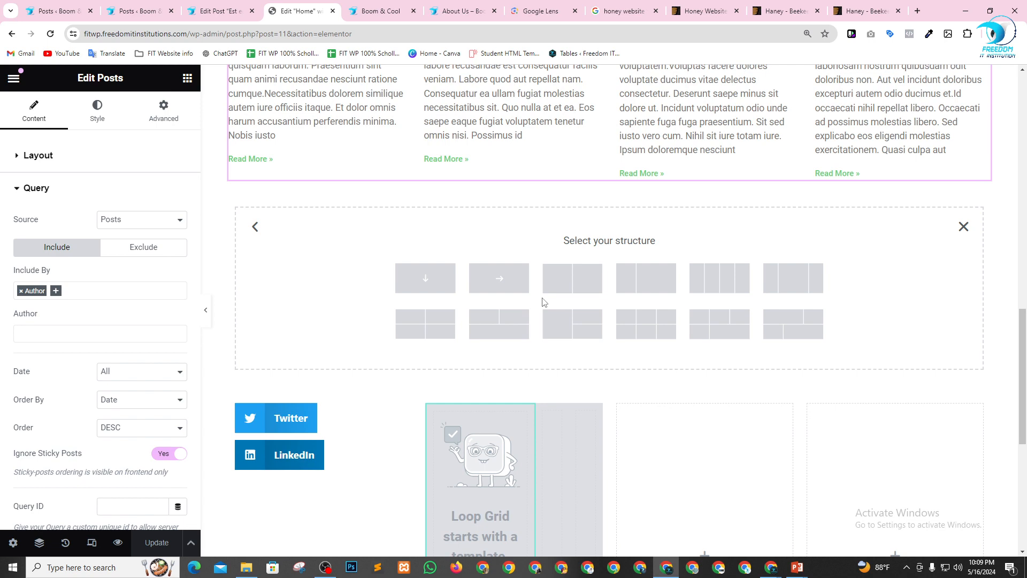
{"action": "left_click", "coordinate": [417, 282]}
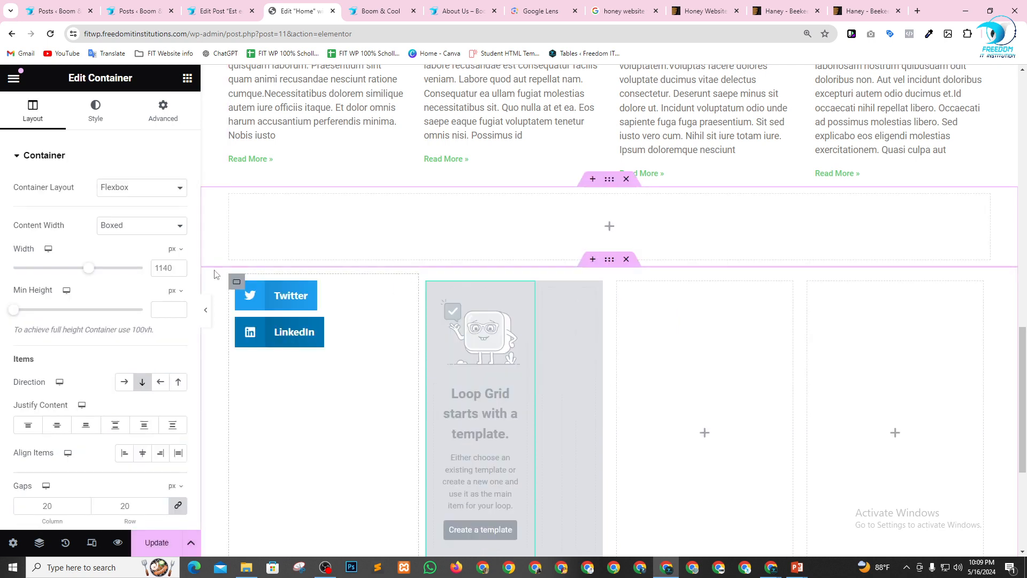
Add a Loop Carousel widget to the new empty container below the posts.
{"action": "left_click", "coordinate": [180, 79]}
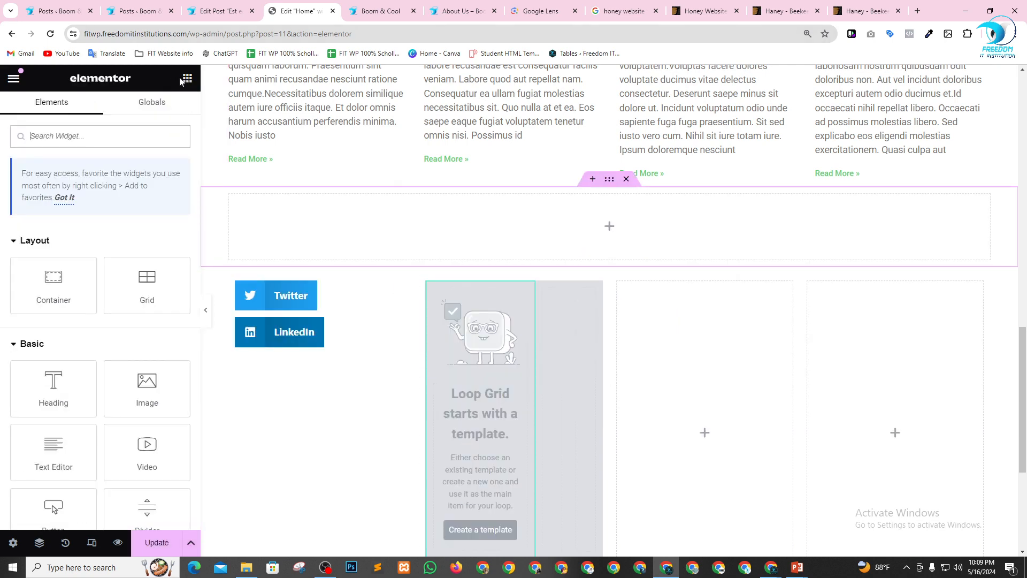
{"action": "scroll", "coordinate": [62, 326], "scroll_direction": "down", "scroll_amount": 9}
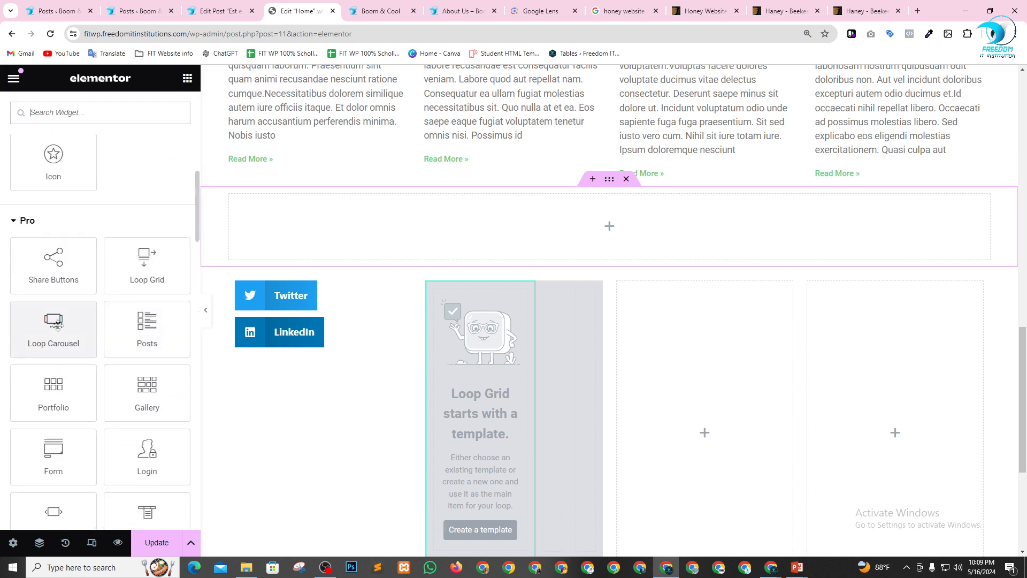
{"action": "left_click_drag", "start_coordinate": [57, 325], "coordinate": [610, 228]}
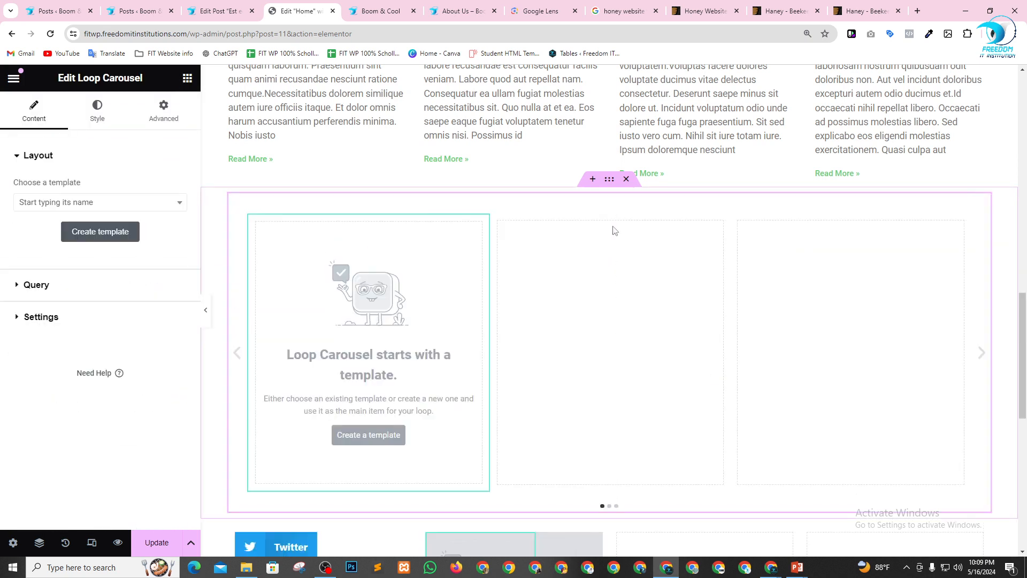
Create a new loop item template for the Loop Carousel, leave it empty, and save it to return to the page.
{"action": "left_click", "coordinate": [94, 236]}
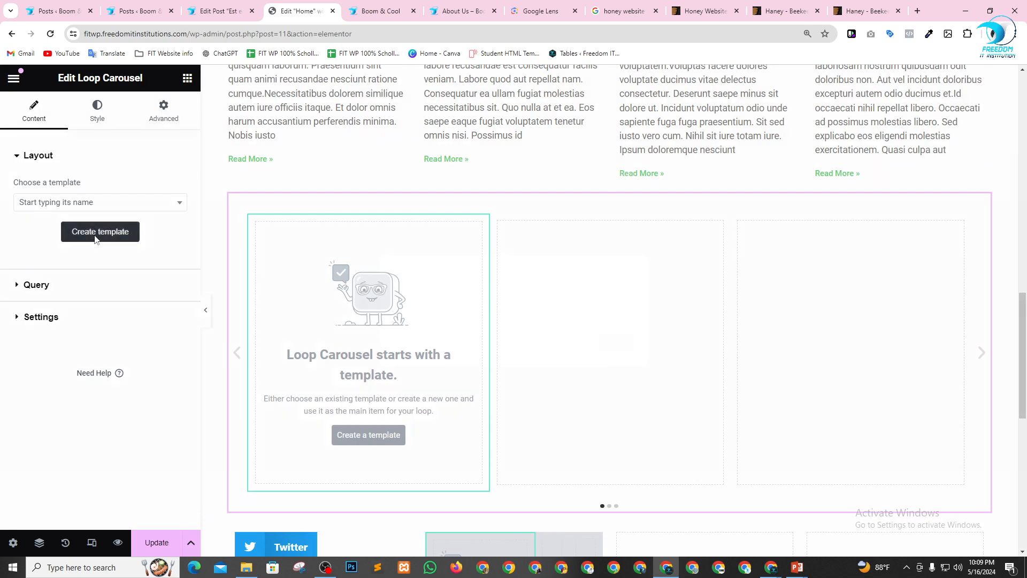
{"action": "left_click", "coordinate": [613, 343]}
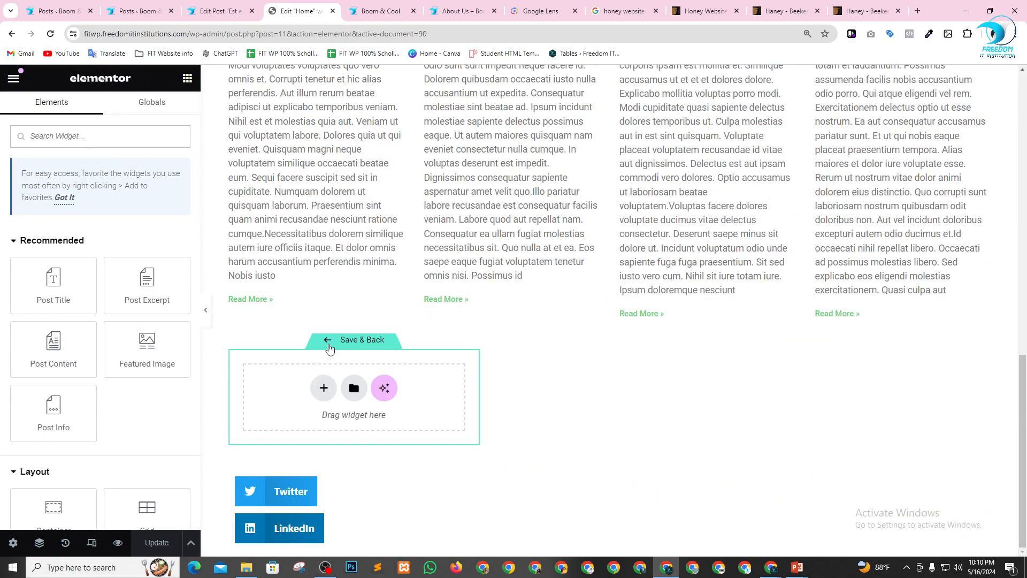
{"action": "left_click", "coordinate": [329, 342]}
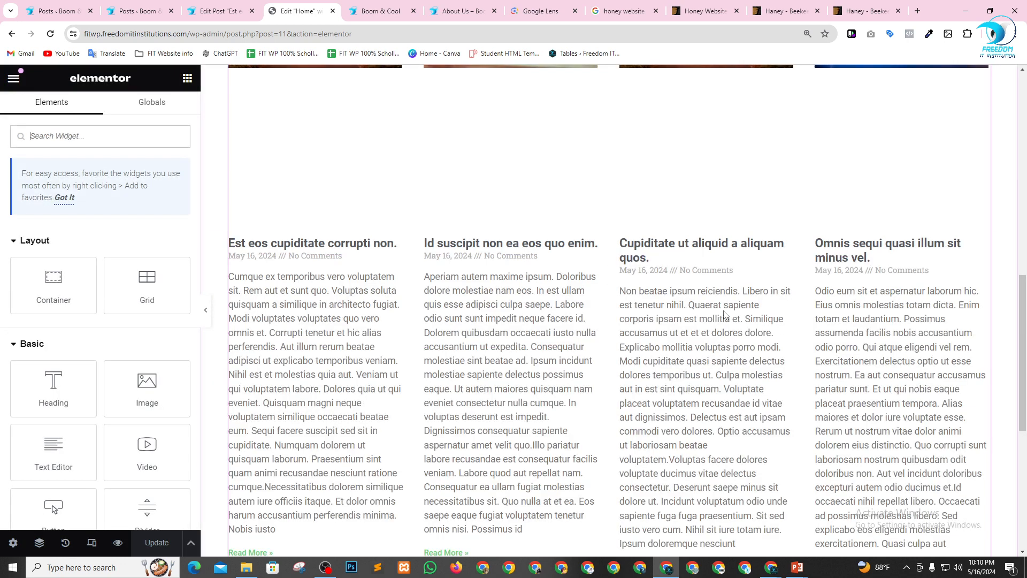
Reopen the Loop Carousel's settings and clear its assigned loop item template.
{"action": "scroll", "coordinate": [725, 314], "scroll_direction": "down", "scroll_amount": 7}
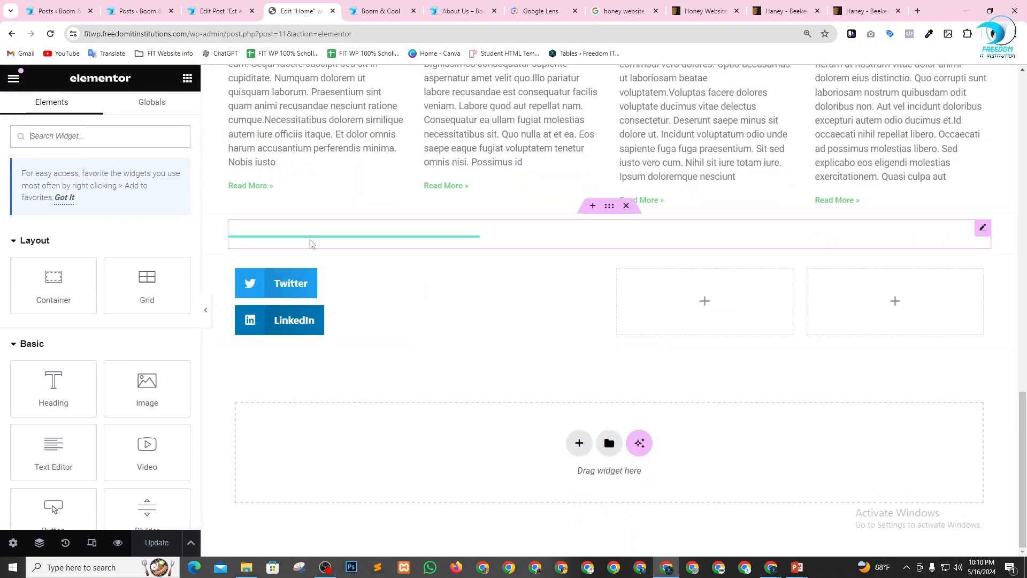
{"action": "scroll", "coordinate": [504, 304], "scroll_direction": "up", "scroll_amount": 4}
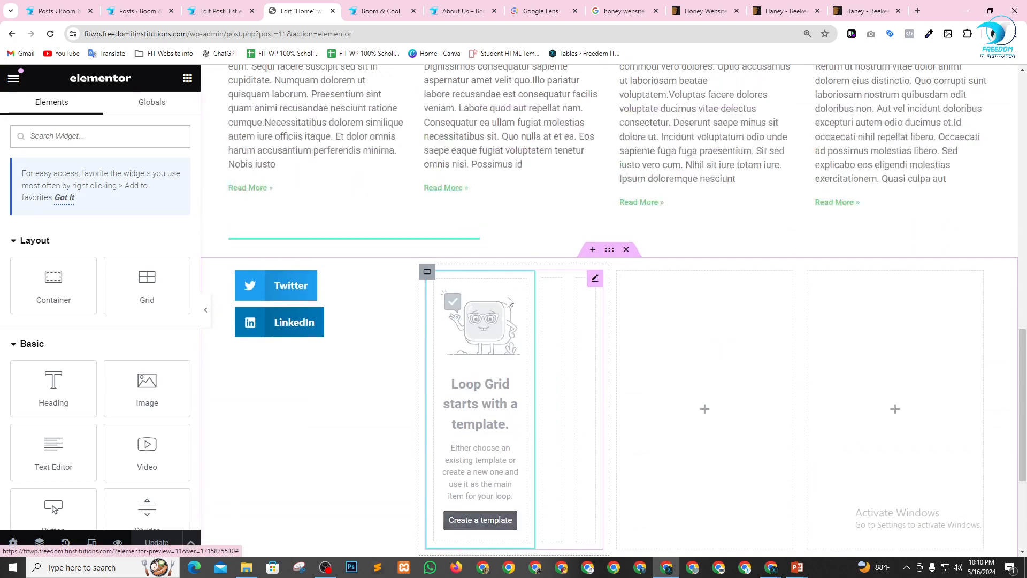
{"action": "left_click", "coordinate": [516, 297]}
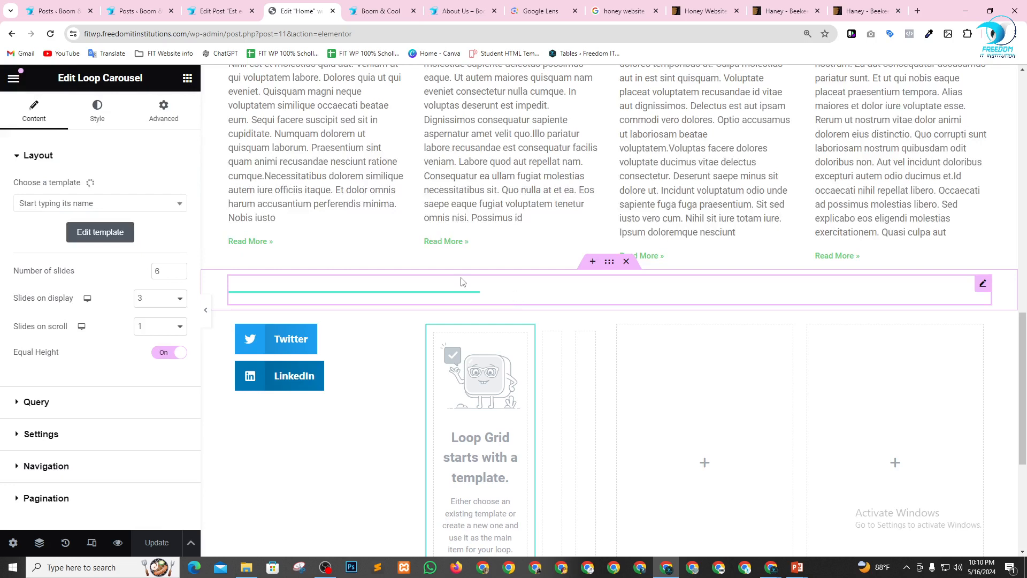
{"action": "left_click", "coordinate": [103, 205]}
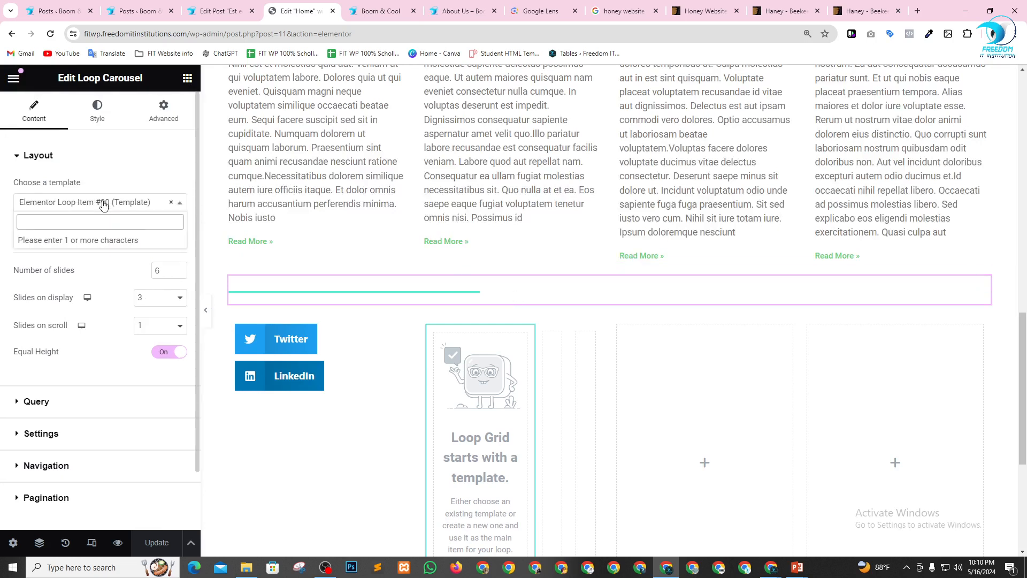
{"action": "left_click", "coordinate": [171, 203]}
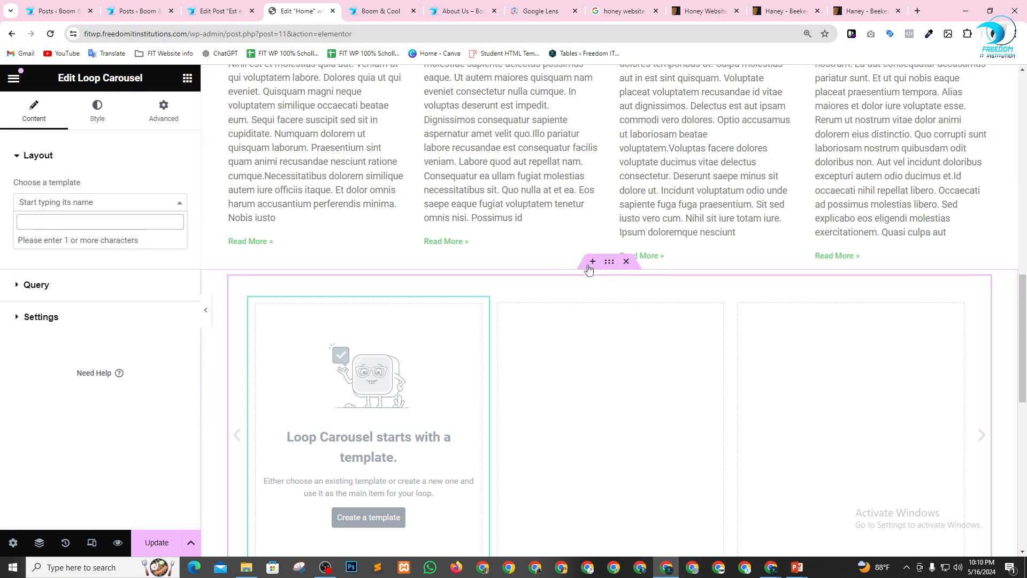
Insert a new section above the existing Loop Carousel and add another Loop Carousel widget to it.
{"action": "left_click", "coordinate": [592, 262]}
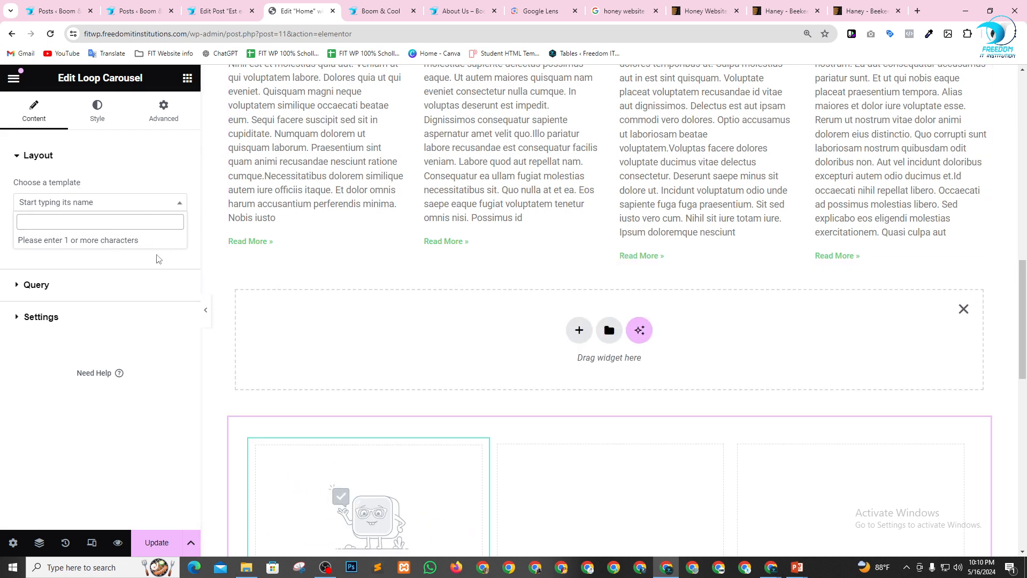
{"action": "left_click", "coordinate": [187, 77]}
{"action": "scroll", "coordinate": [96, 311], "scroll_direction": "down", "scroll_amount": 8}
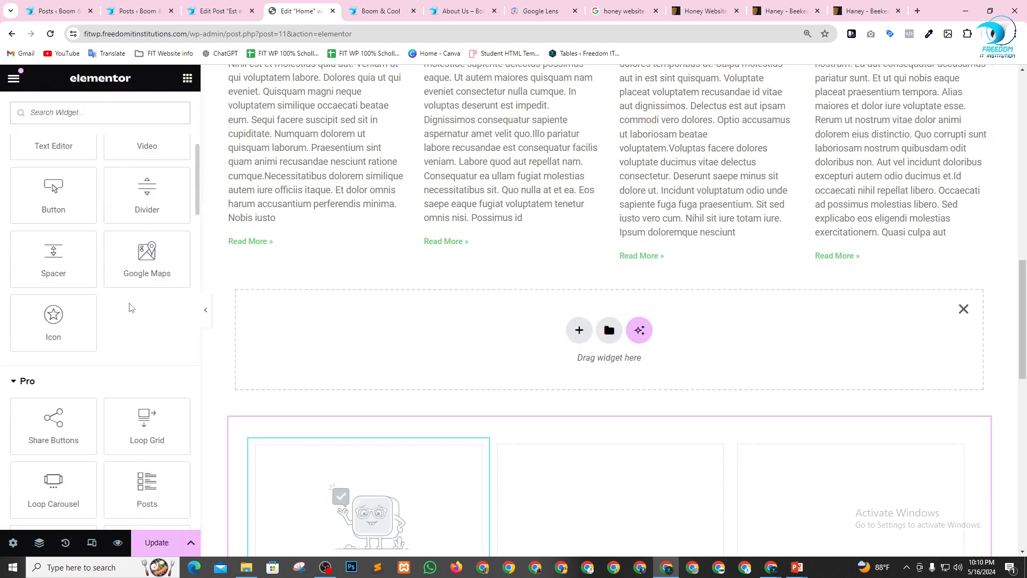
{"action": "scroll", "coordinate": [95, 310], "scroll_direction": "down", "scroll_amount": 2}
{"action": "scroll", "coordinate": [93, 307], "scroll_direction": "up", "scroll_amount": 1}
{"action": "left_click_drag", "start_coordinate": [59, 225], "coordinate": [470, 328]}
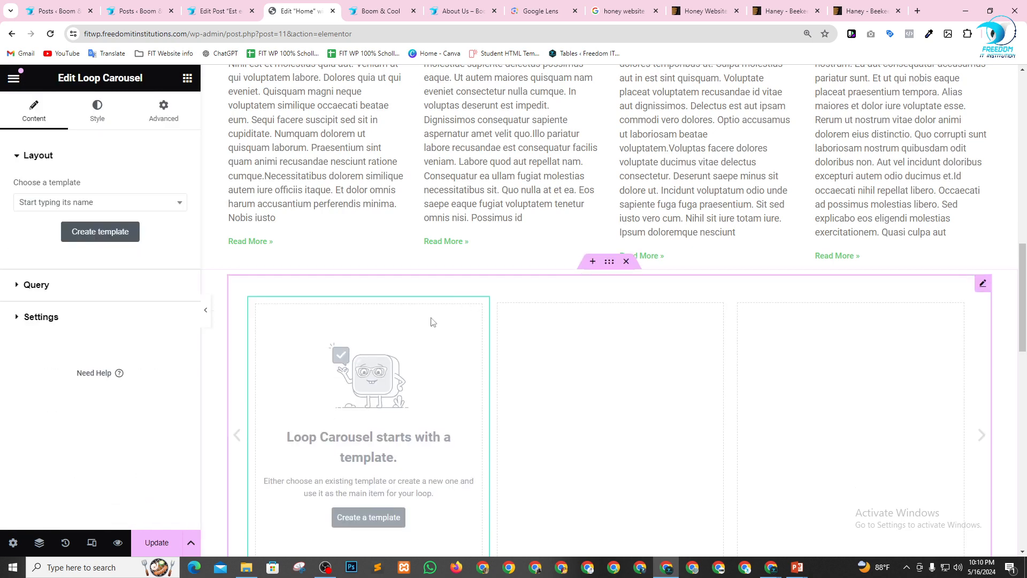
{"action": "scroll", "coordinate": [437, 352], "scroll_direction": "down", "scroll_amount": 2}
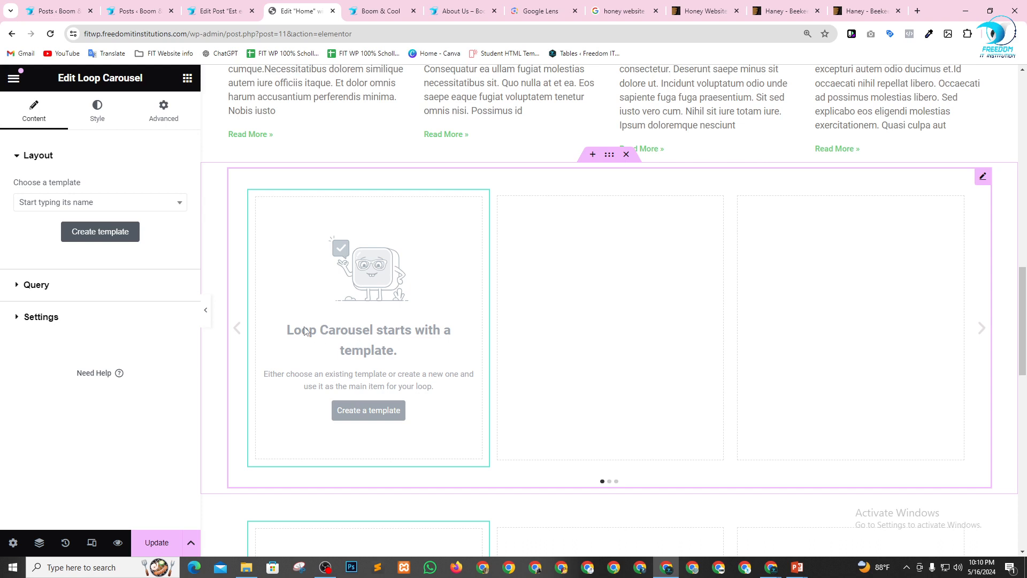
Set the upper Loop Carousel's query to include posts by Author.
{"action": "scroll", "coordinate": [300, 327], "scroll_direction": "down", "scroll_amount": 1}
{"action": "left_click", "coordinate": [21, 288]}
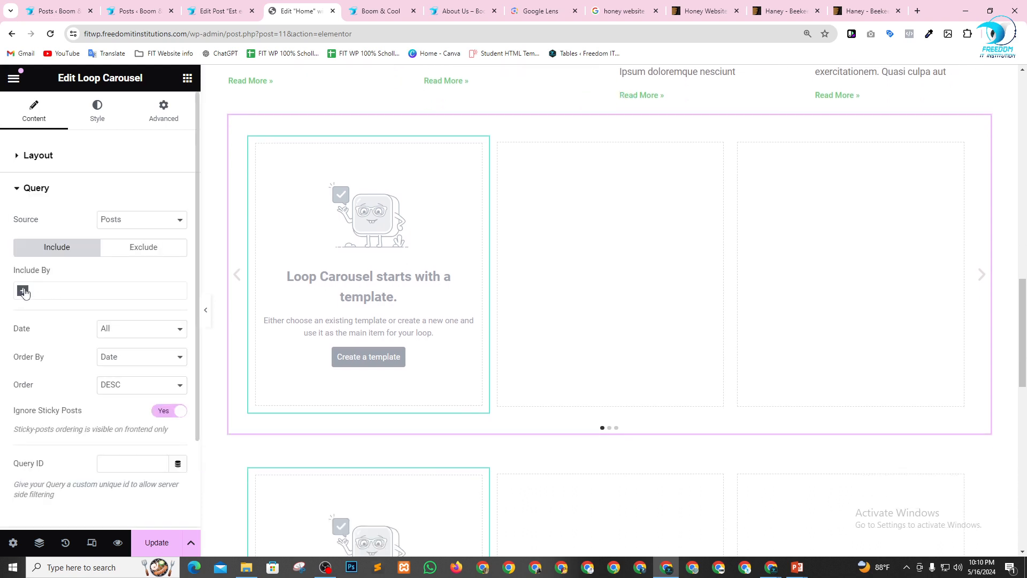
{"action": "left_click", "coordinate": [24, 291]}
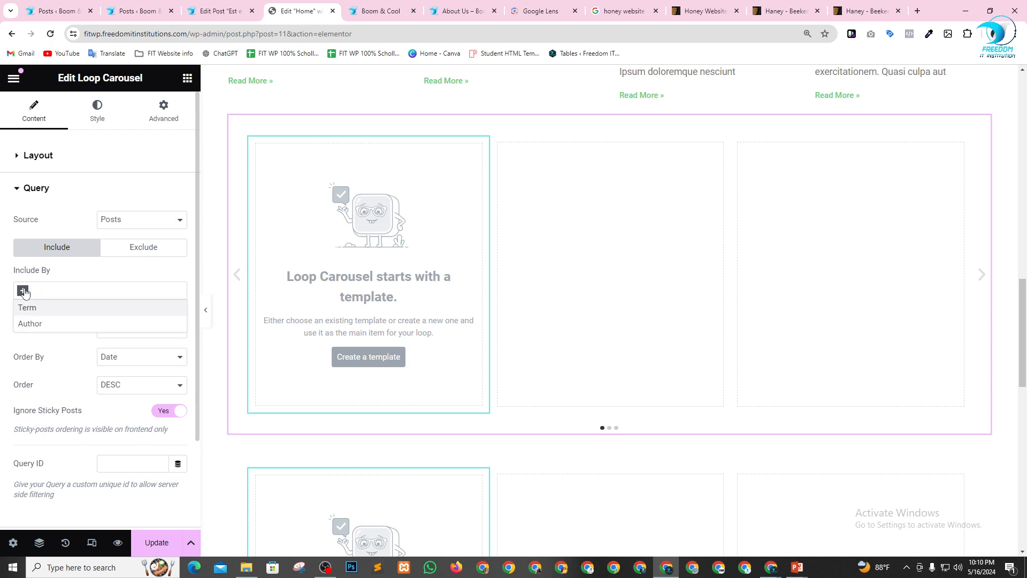
{"action": "left_click", "coordinate": [34, 324]}
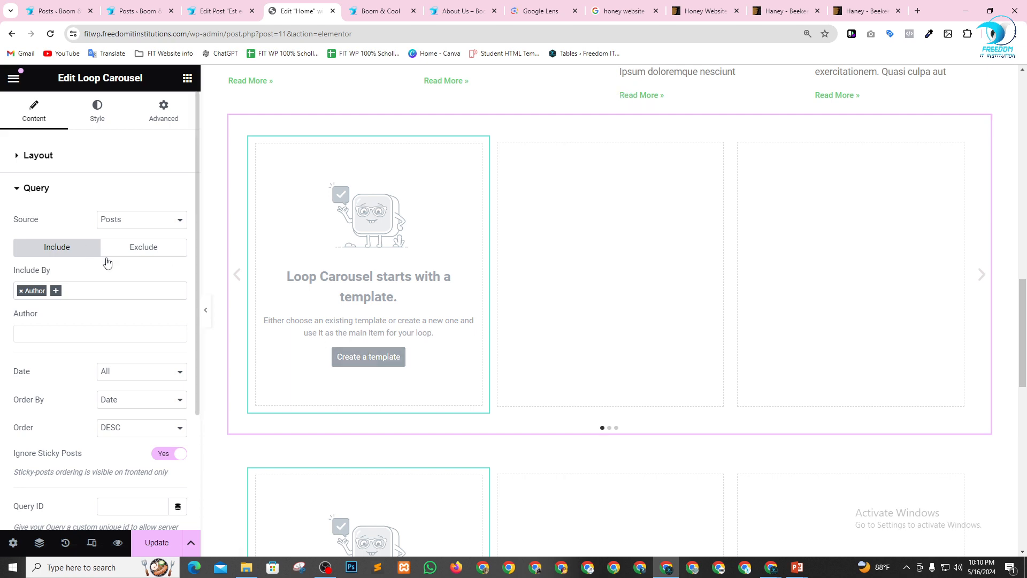
Create a new loop item template for the upper Loop Carousel, saving the page changes when asked.
{"action": "left_click", "coordinate": [29, 159]}
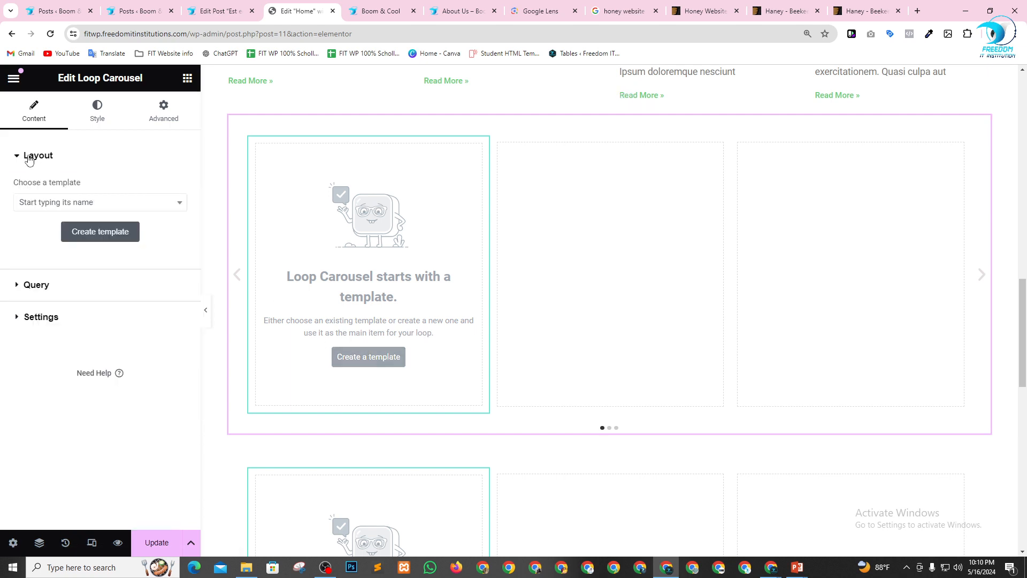
{"action": "left_click", "coordinate": [98, 238]}
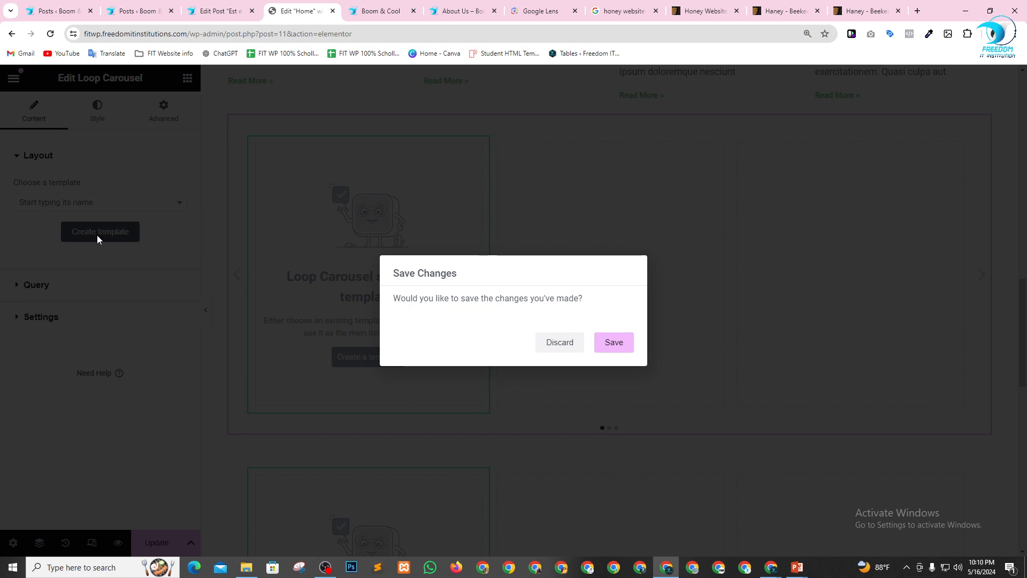
{"action": "left_click", "coordinate": [614, 344]}
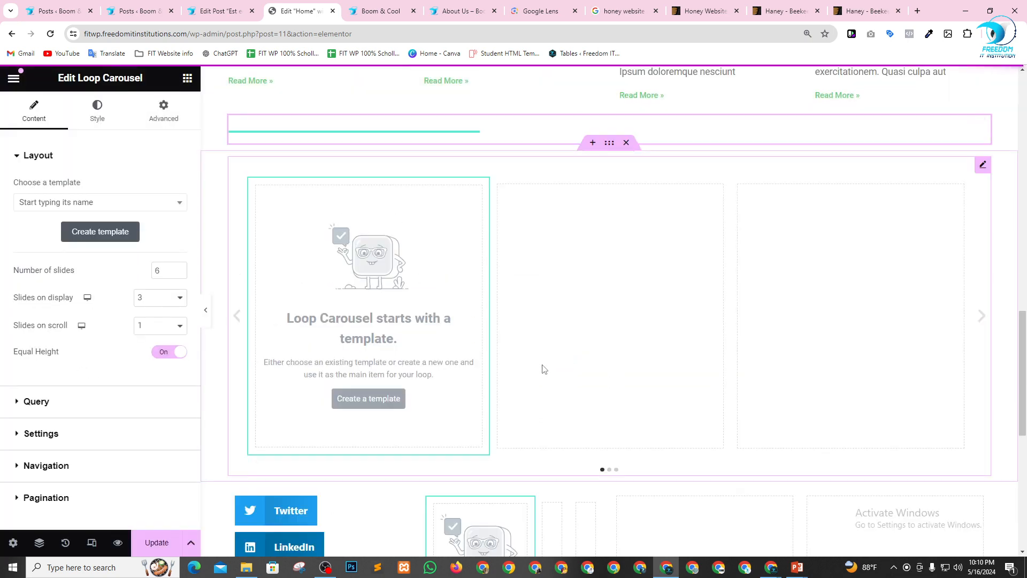
{"action": "left_click", "coordinate": [360, 394]}
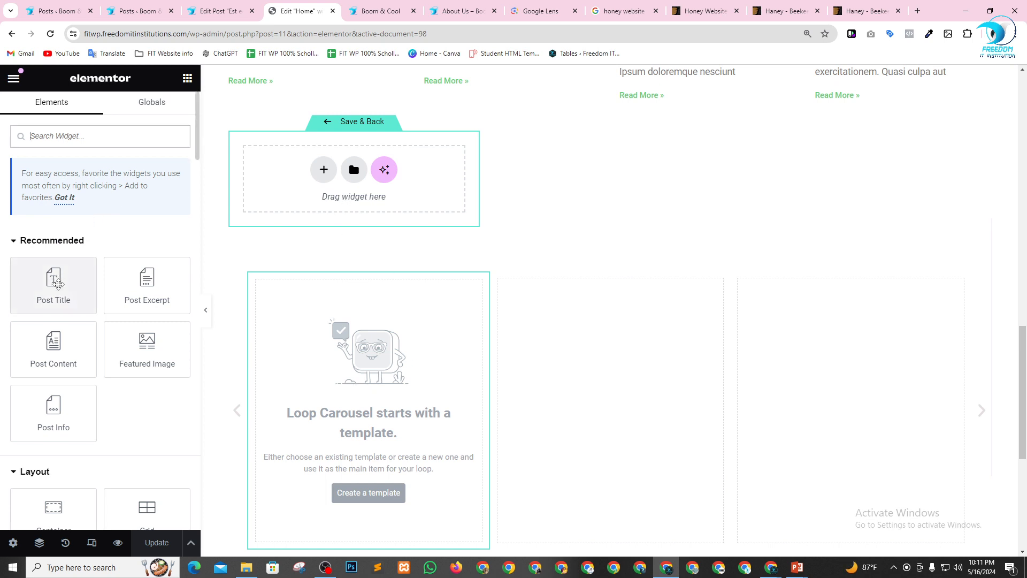
Add a Posts widget to the empty loop item template and save it to return to the page.
{"action": "scroll", "coordinate": [78, 305], "scroll_direction": "down", "scroll_amount": 1}
{"action": "scroll", "coordinate": [75, 321], "scroll_direction": "down", "scroll_amount": 5}
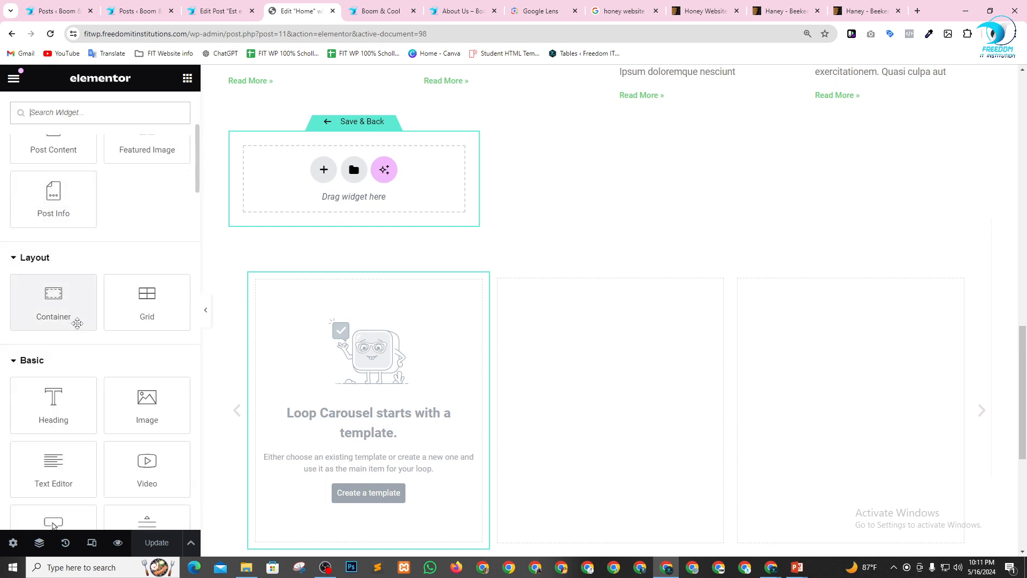
{"action": "scroll", "coordinate": [140, 371], "scroll_direction": "down", "scroll_amount": 7}
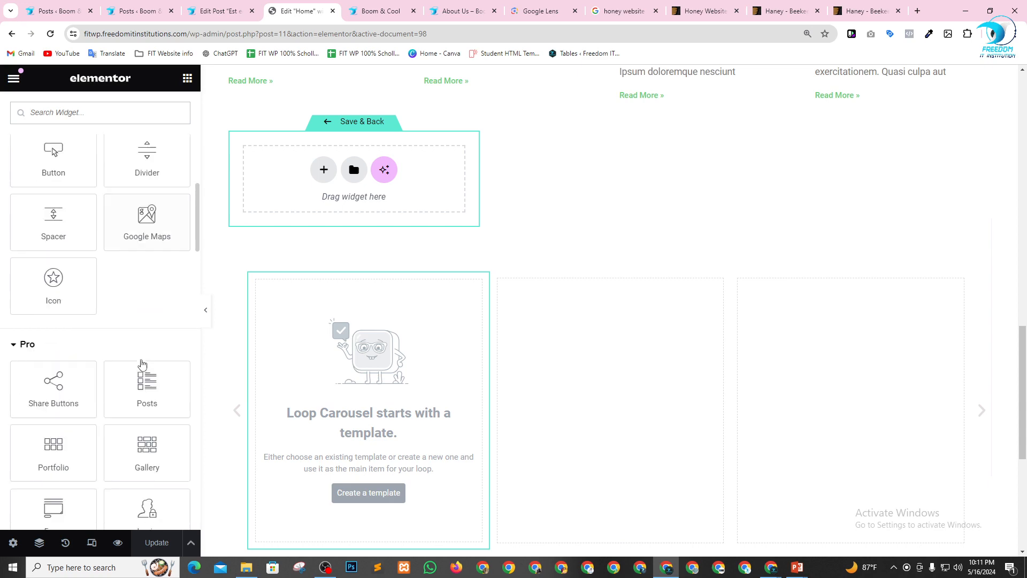
{"action": "left_click_drag", "start_coordinate": [147, 278], "coordinate": [310, 177]}
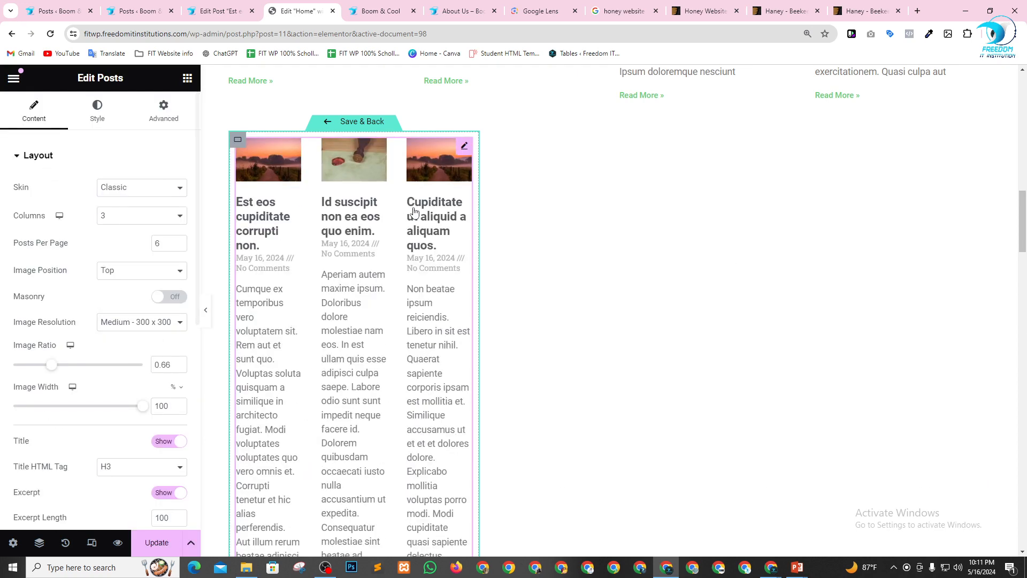
{"action": "scroll", "coordinate": [429, 296], "scroll_direction": "up", "scroll_amount": 4}
{"action": "scroll", "coordinate": [597, 310], "scroll_direction": "down", "scroll_amount": 1}
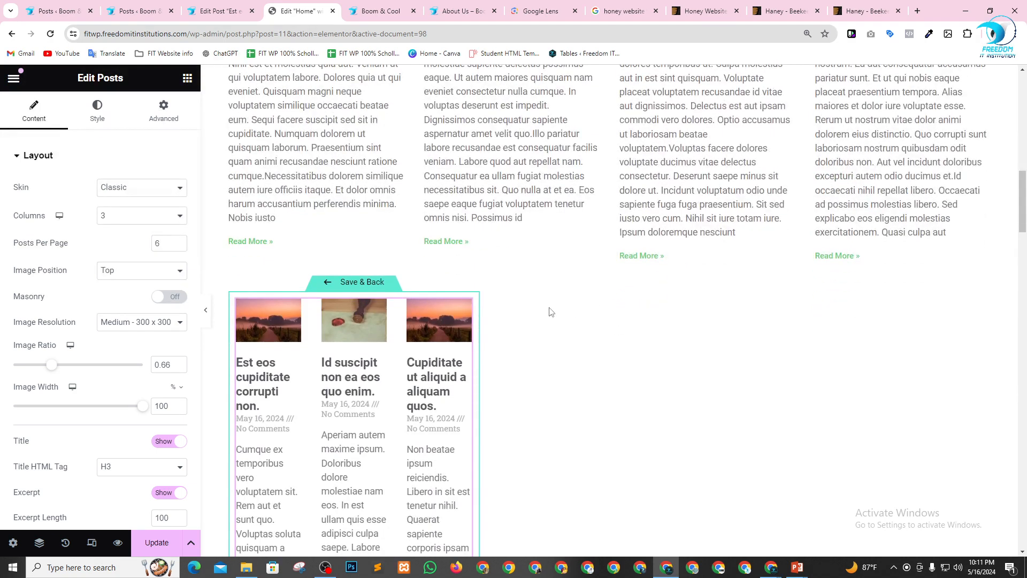
{"action": "scroll", "coordinate": [354, 359], "scroll_direction": "down", "scroll_amount": 2}
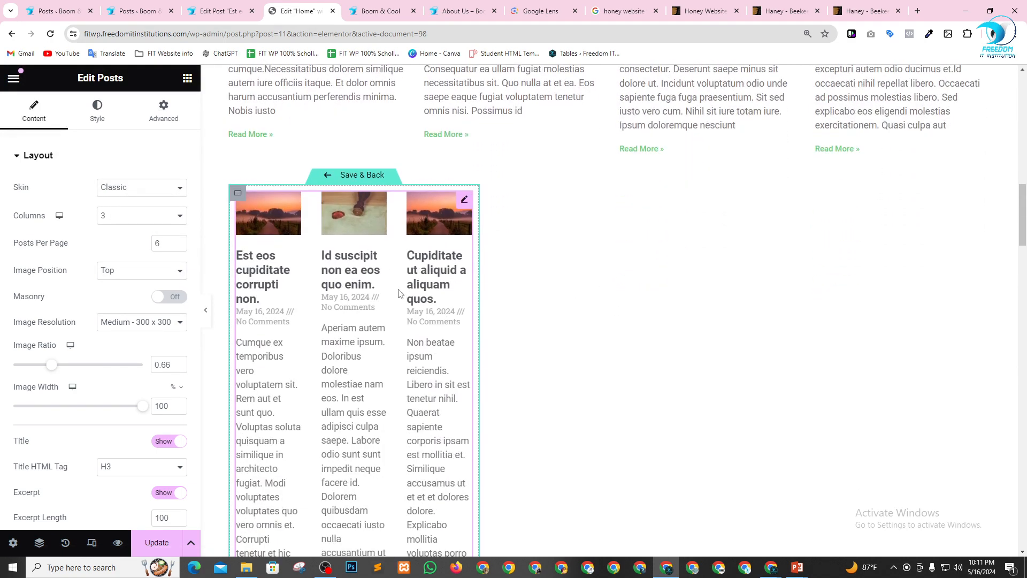
{"action": "left_click", "coordinate": [333, 177]}
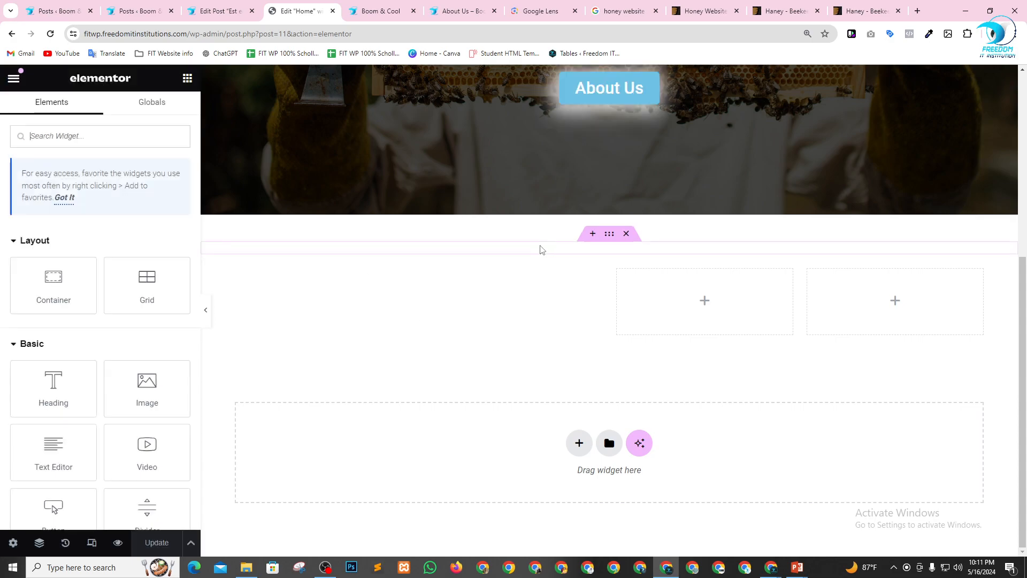
Review the carousel with the repeated posts and delete its section below the four-column posts.
{"action": "scroll", "coordinate": [542, 248], "scroll_direction": "down", "scroll_amount": 10}
{"action": "scroll", "coordinate": [560, 338], "scroll_direction": "down", "scroll_amount": 10}
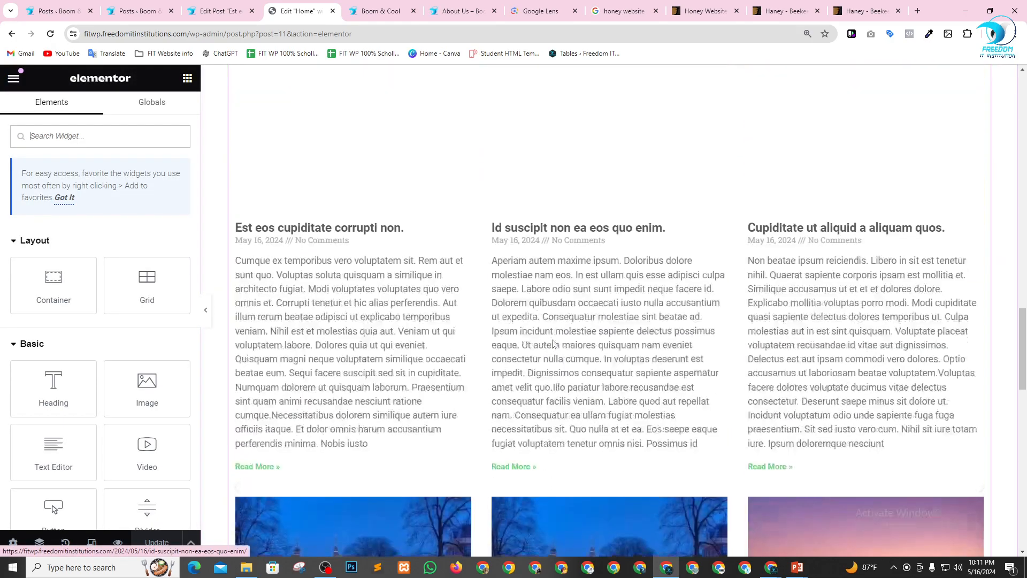
{"action": "scroll", "coordinate": [566, 320], "scroll_direction": "down", "scroll_amount": 10}
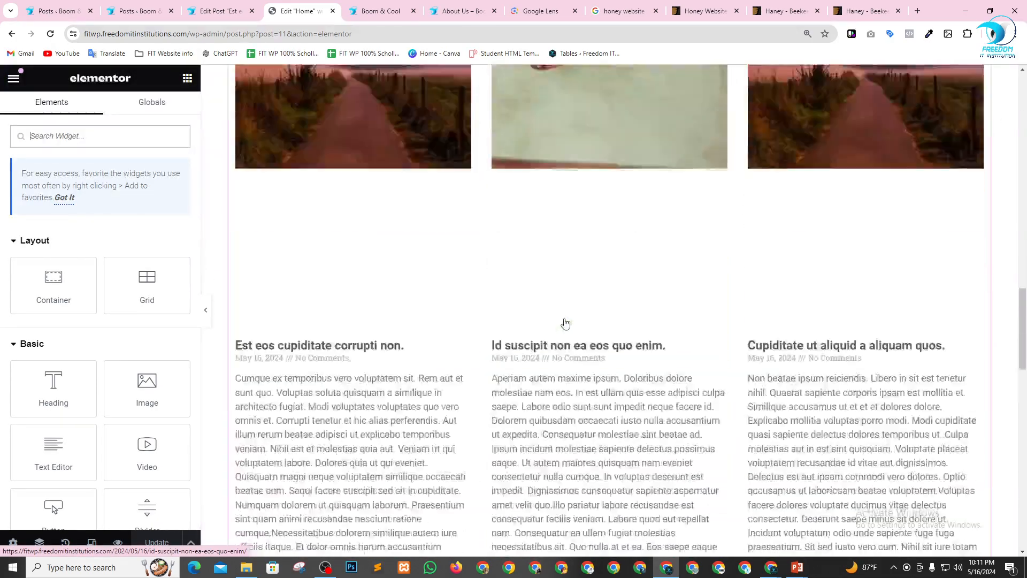
{"action": "scroll", "coordinate": [563, 321], "scroll_direction": "up", "scroll_amount": 5}
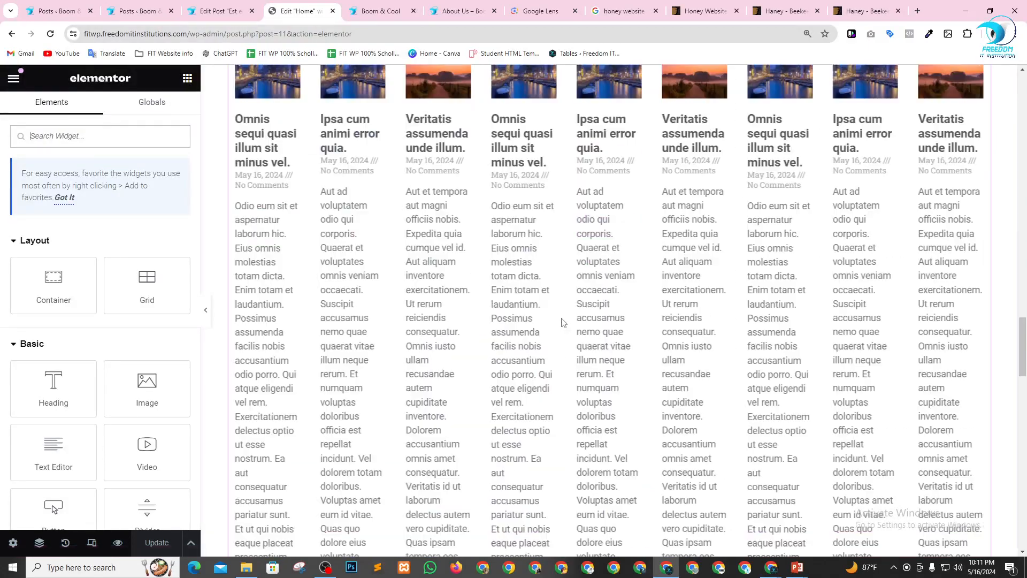
{"action": "scroll", "coordinate": [563, 316], "scroll_direction": "up", "scroll_amount": 10}
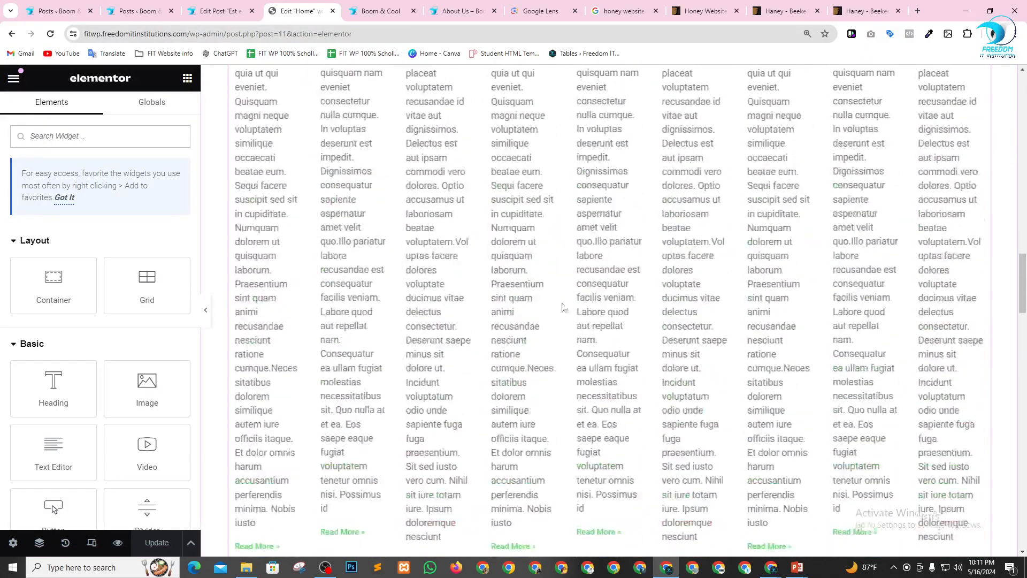
{"action": "scroll", "coordinate": [564, 300], "scroll_direction": "up", "scroll_amount": 5}
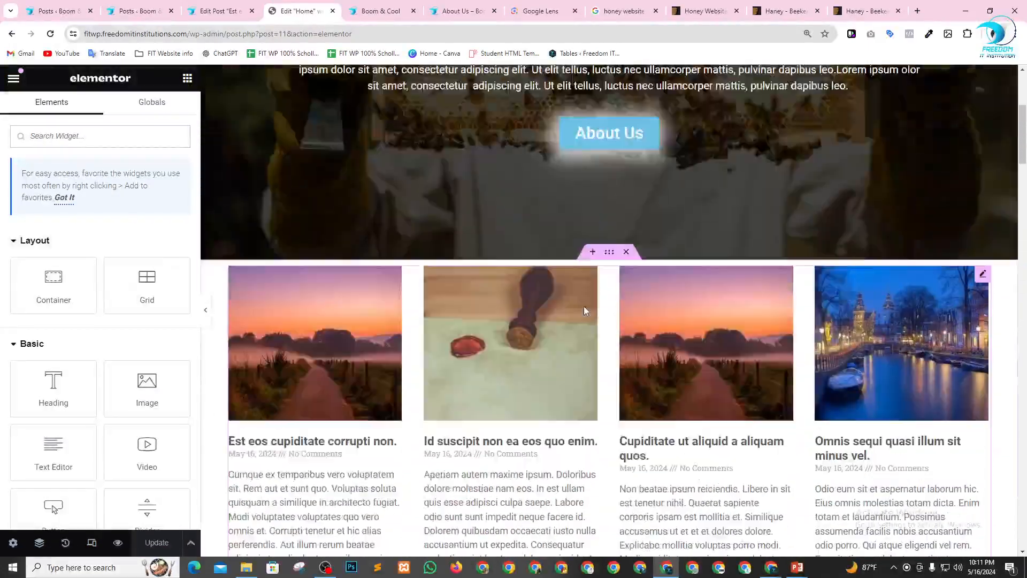
{"action": "scroll", "coordinate": [588, 321], "scroll_direction": "down", "scroll_amount": 5}
{"action": "scroll", "coordinate": [618, 332], "scroll_direction": "down", "scroll_amount": 6}
{"action": "scroll", "coordinate": [626, 241], "scroll_direction": "up", "scroll_amount": 4}
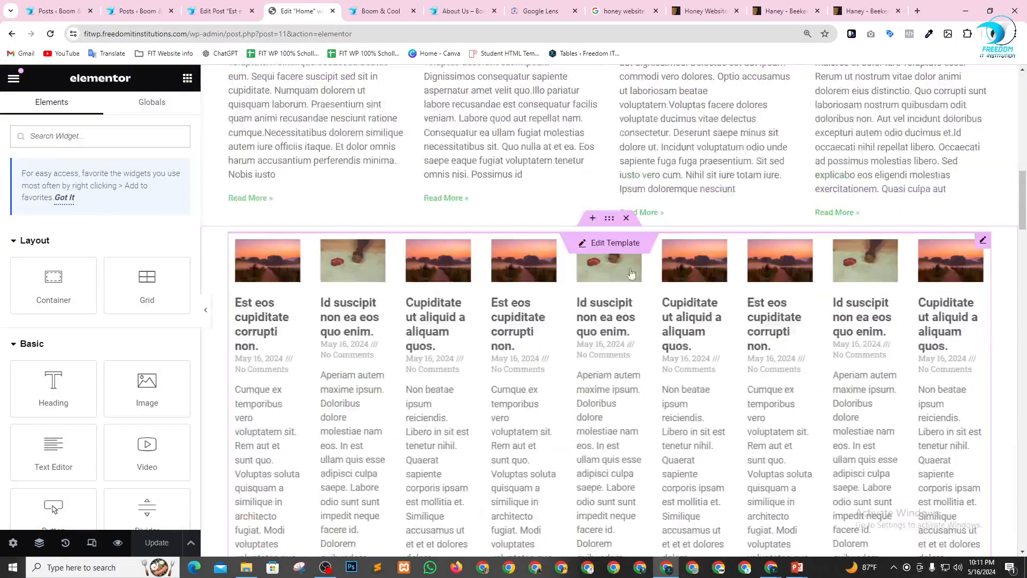
{"action": "left_click", "coordinate": [627, 218]}
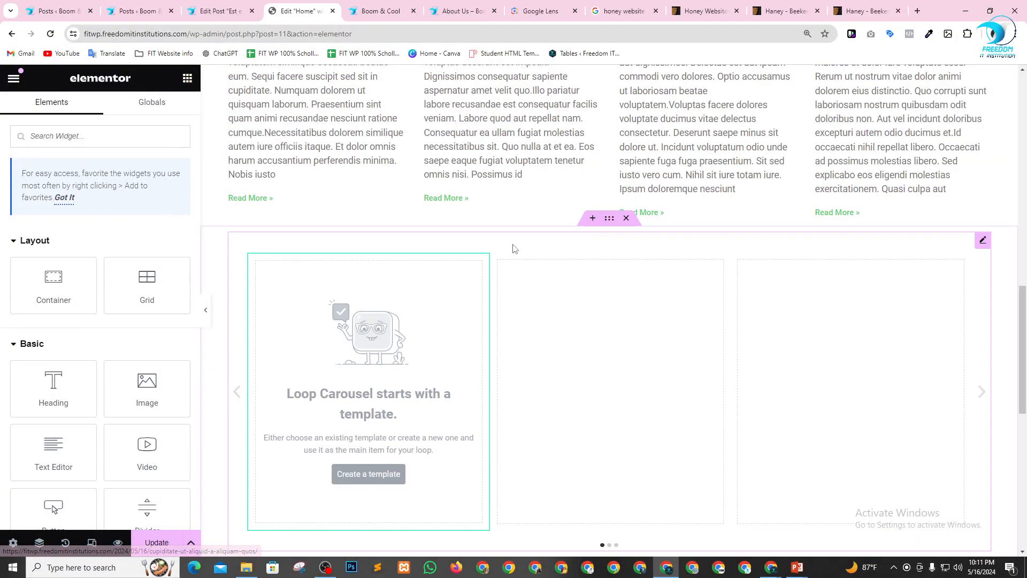
Insert a new section above the remaining Loop Carousel and add a Portfolio widget to it.
{"action": "left_click", "coordinate": [592, 218]}
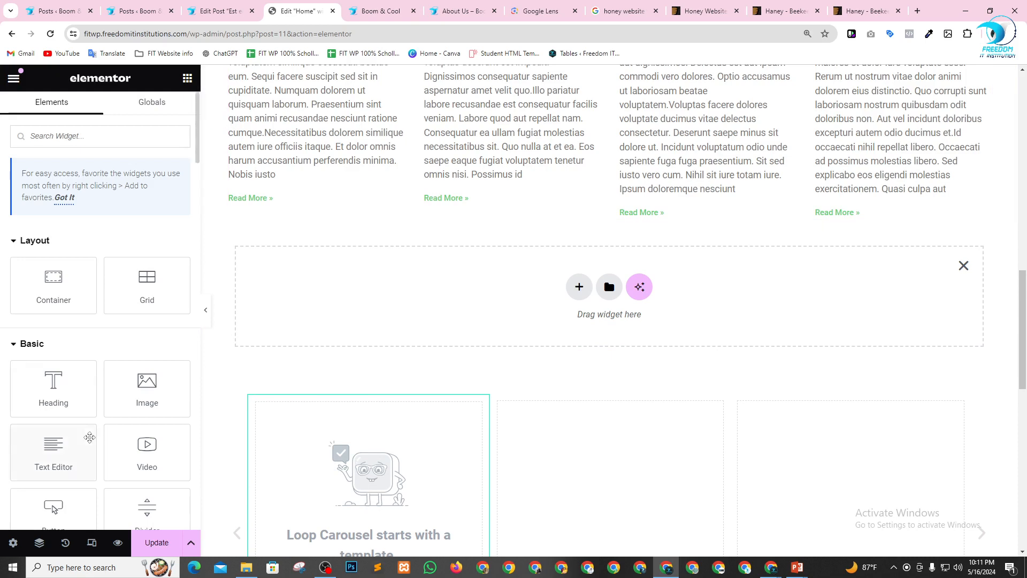
{"action": "scroll", "coordinate": [90, 438], "scroll_direction": "down", "scroll_amount": 20}
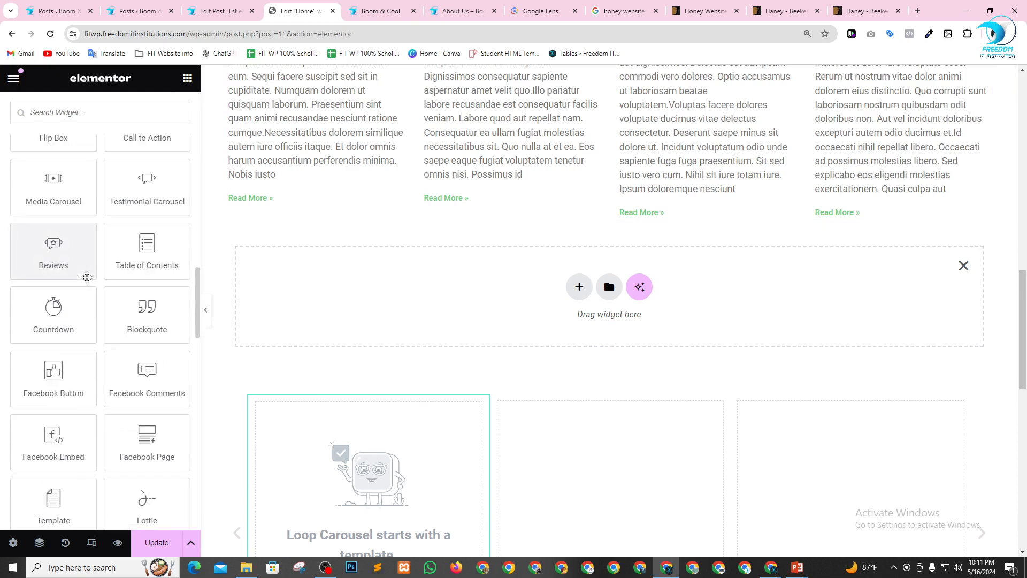
{"action": "scroll", "coordinate": [87, 278], "scroll_direction": "down", "scroll_amount": 1}
{"action": "scroll", "coordinate": [88, 283], "scroll_direction": "up", "scroll_amount": 11}
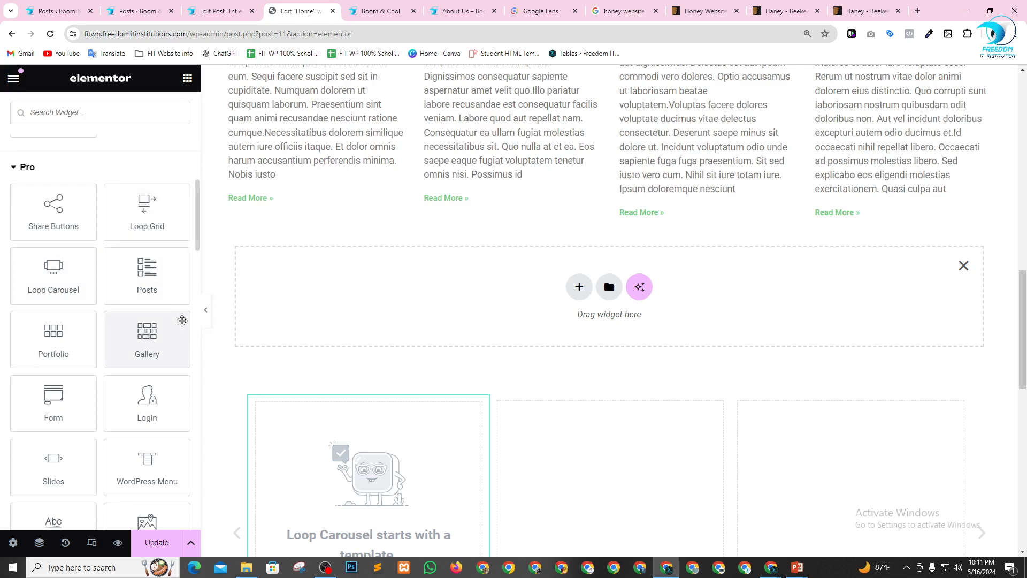
{"action": "left_click_drag", "start_coordinate": [53, 330], "coordinate": [454, 303]}
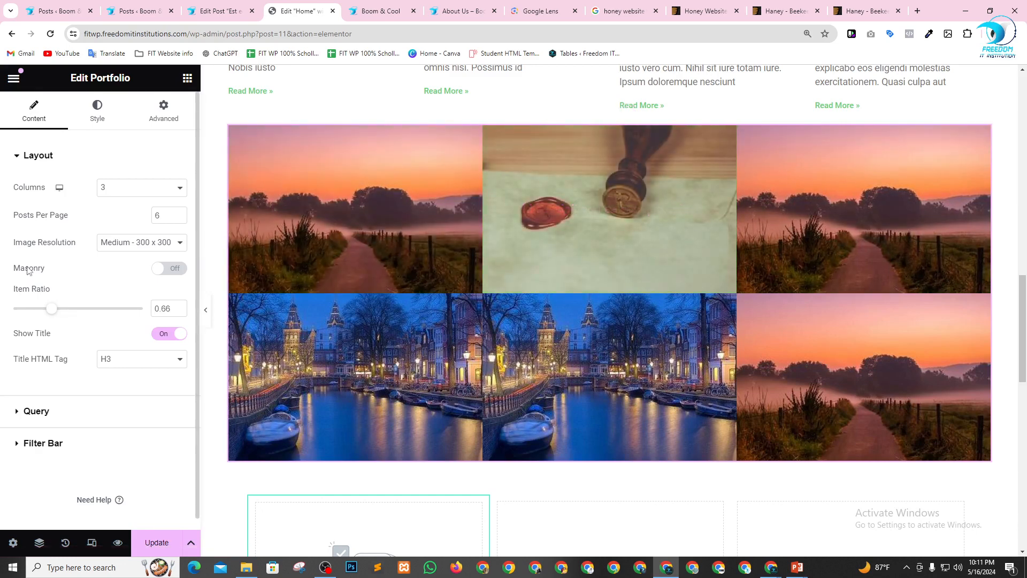
Look through the Portfolio widget's query settings and turn on its filter bar.
{"action": "scroll", "coordinate": [44, 290], "scroll_direction": "down", "scroll_amount": 1}
{"action": "left_click", "coordinate": [27, 402]}
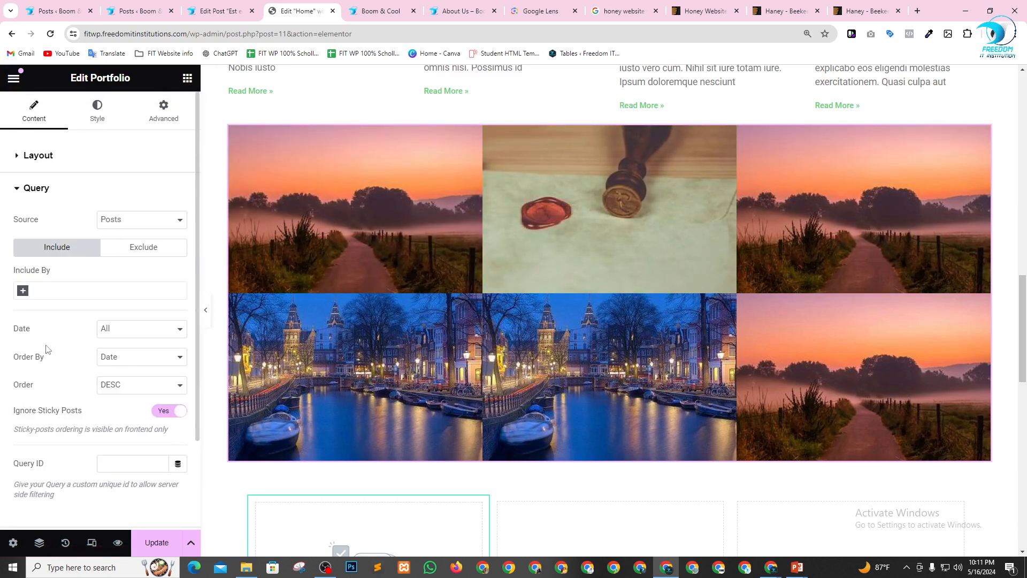
{"action": "scroll", "coordinate": [47, 349], "scroll_direction": "down", "scroll_amount": 2}
{"action": "left_click", "coordinate": [19, 432]}
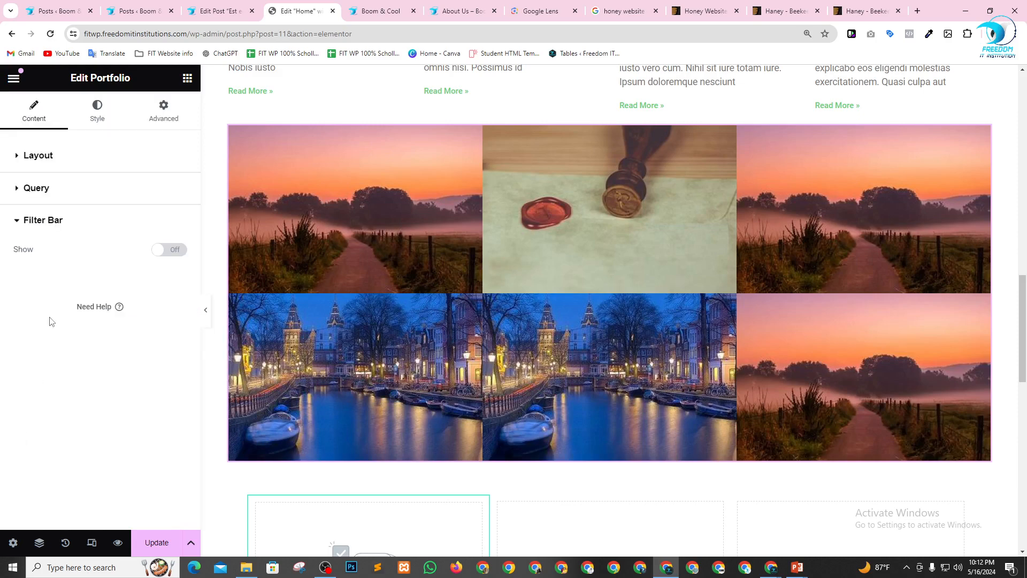
{"action": "left_click", "coordinate": [168, 254]}
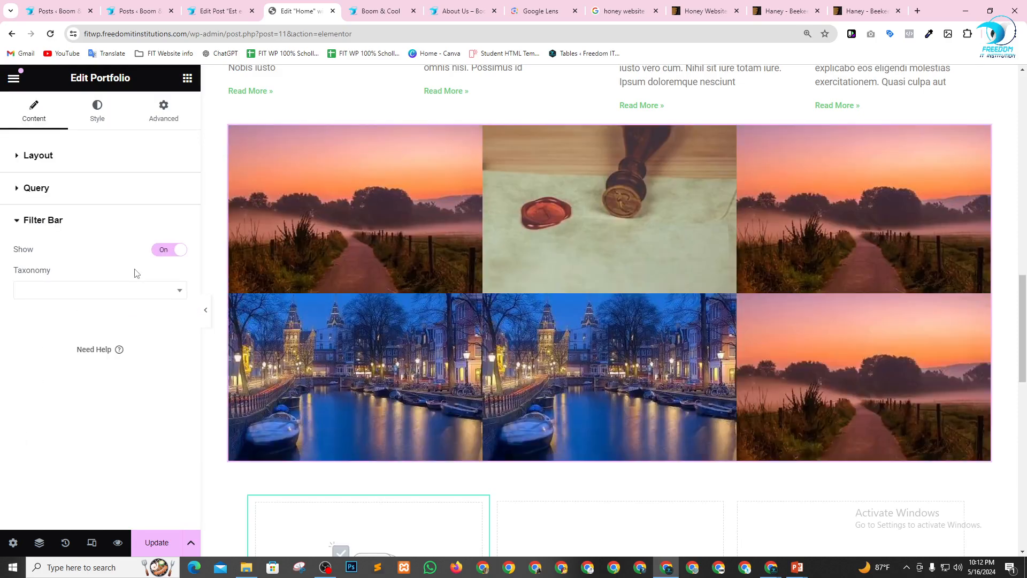
{"action": "scroll", "coordinate": [573, 339], "scroll_direction": "down", "scroll_amount": 1}
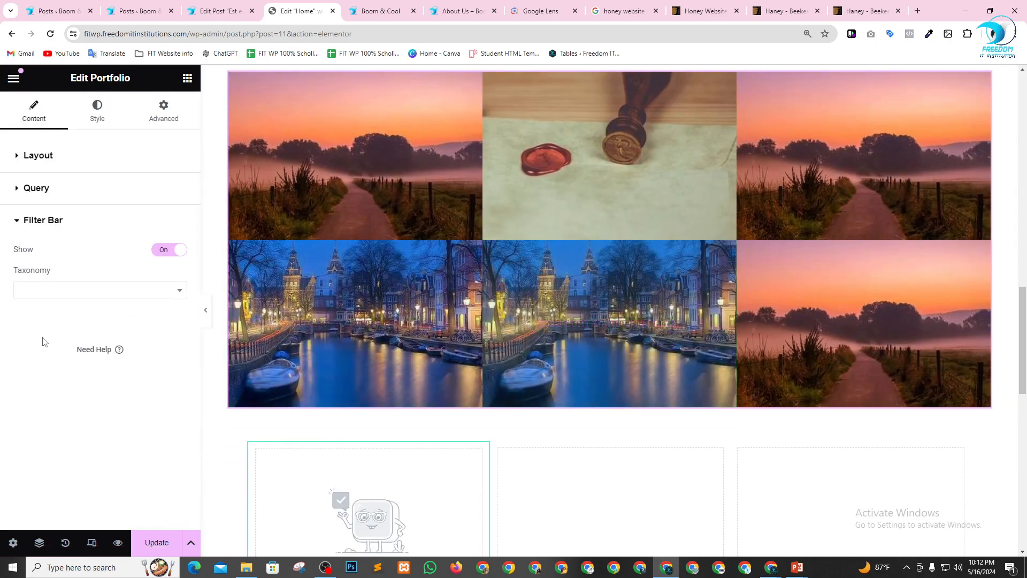
Try a four-column layout for the Portfolio widget, then set the columns back to 3.
{"action": "left_click", "coordinate": [27, 158]}
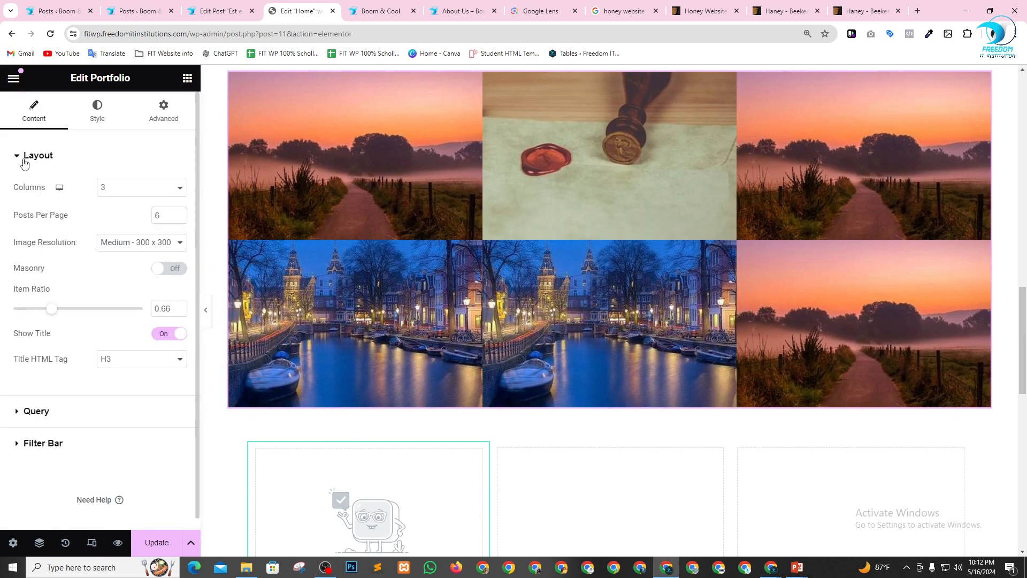
{"action": "left_click", "coordinate": [134, 198]}
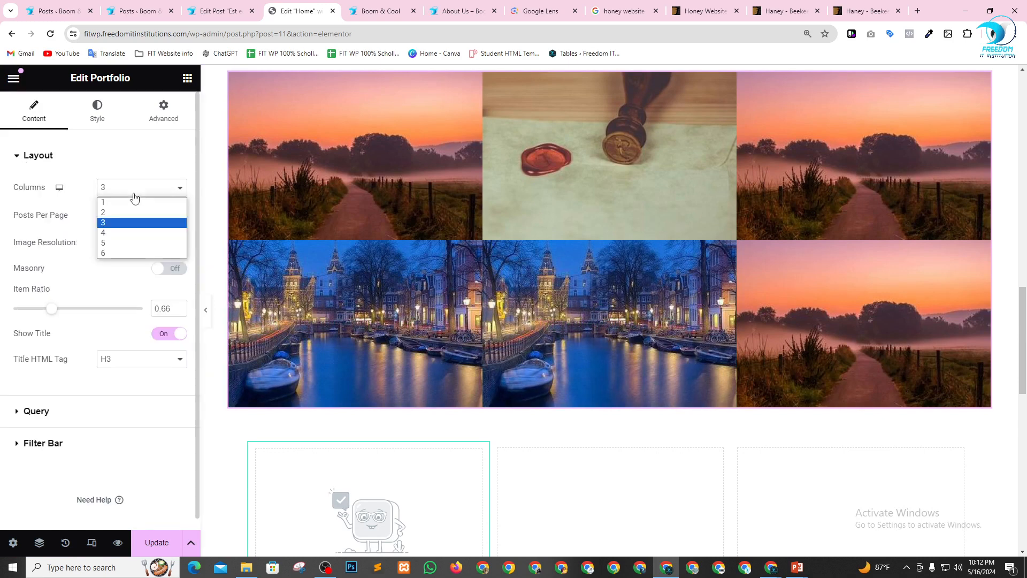
{"action": "left_click", "coordinate": [103, 233]}
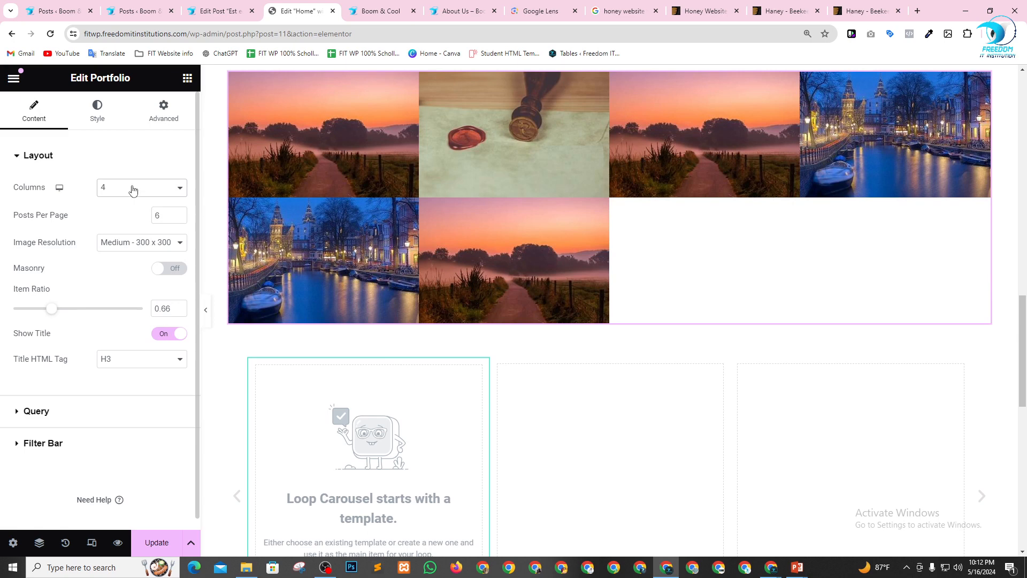
{"action": "left_click", "coordinate": [133, 190]}
{"action": "left_click", "coordinate": [114, 223]}
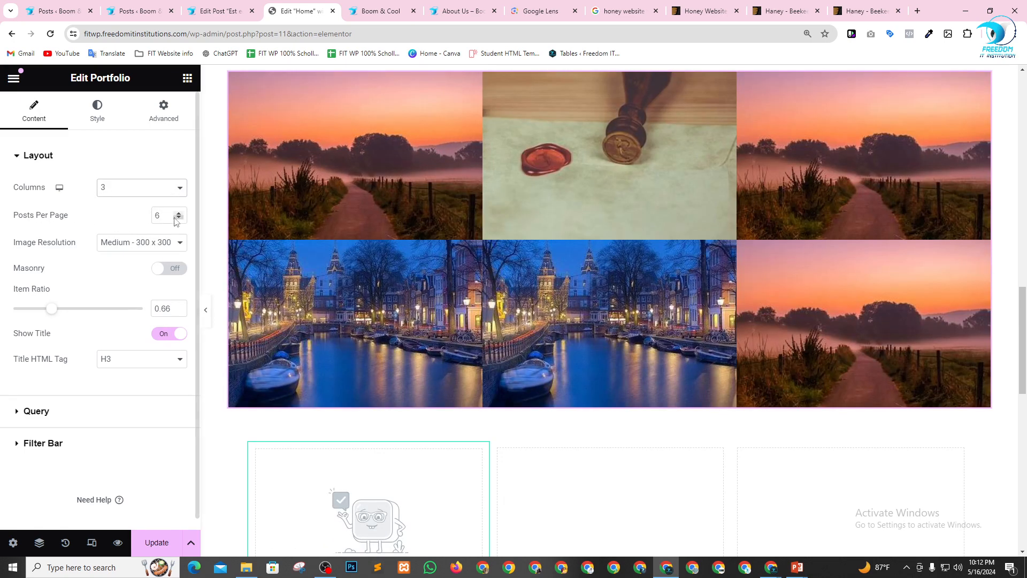
Set the Portfolio widget to 3 posts per page and check the resulting row on the page.
{"action": "type", "text": "3"}
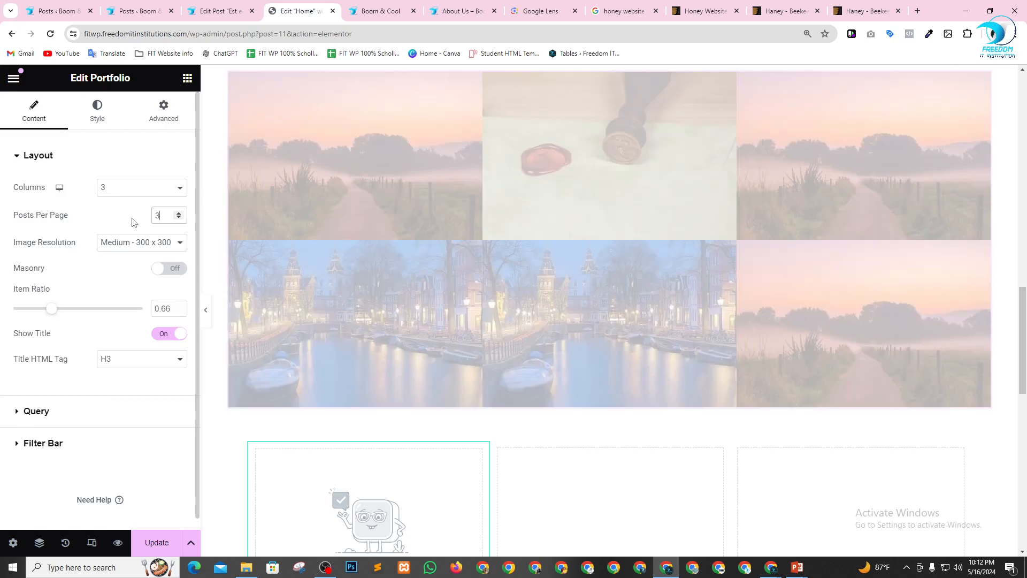
{"action": "scroll", "coordinate": [535, 214], "scroll_direction": "up", "scroll_amount": 4}
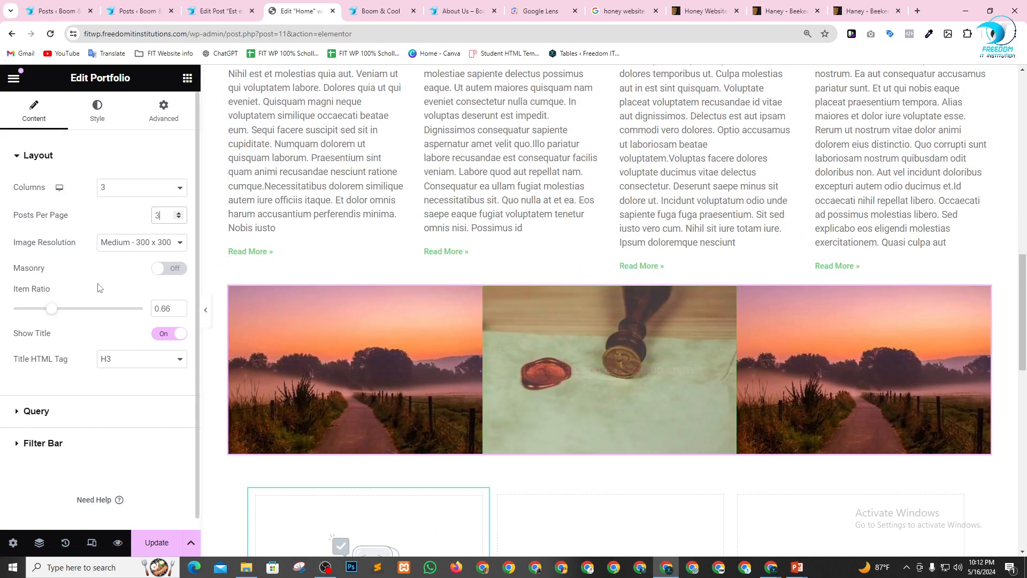
{"action": "scroll", "coordinate": [535, 321], "scroll_direction": "down", "scroll_amount": 4}
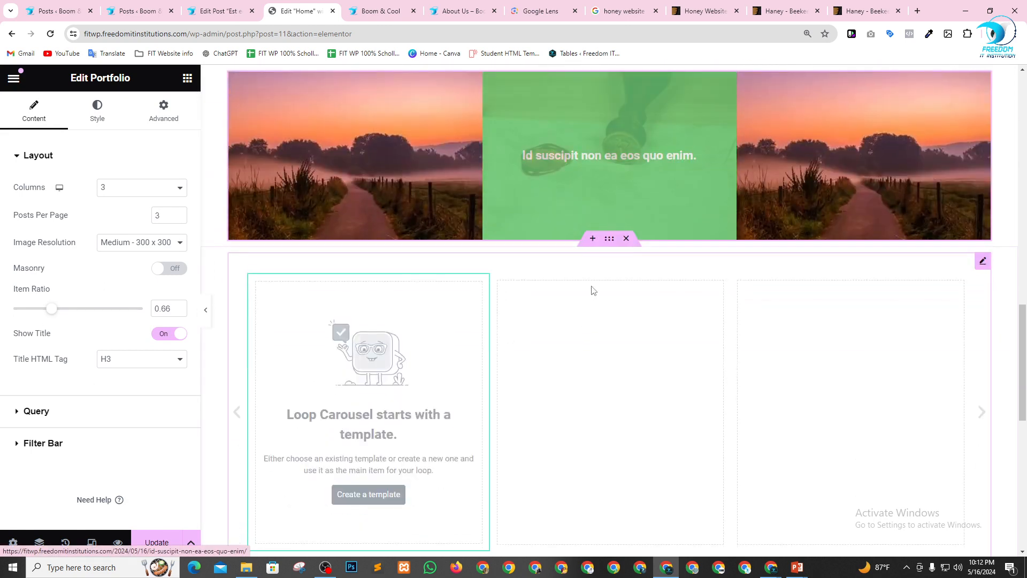
Insert a new section between the Portfolio and the Loop Carousel and add a Gallery widget to it.
{"action": "left_click", "coordinate": [593, 238]}
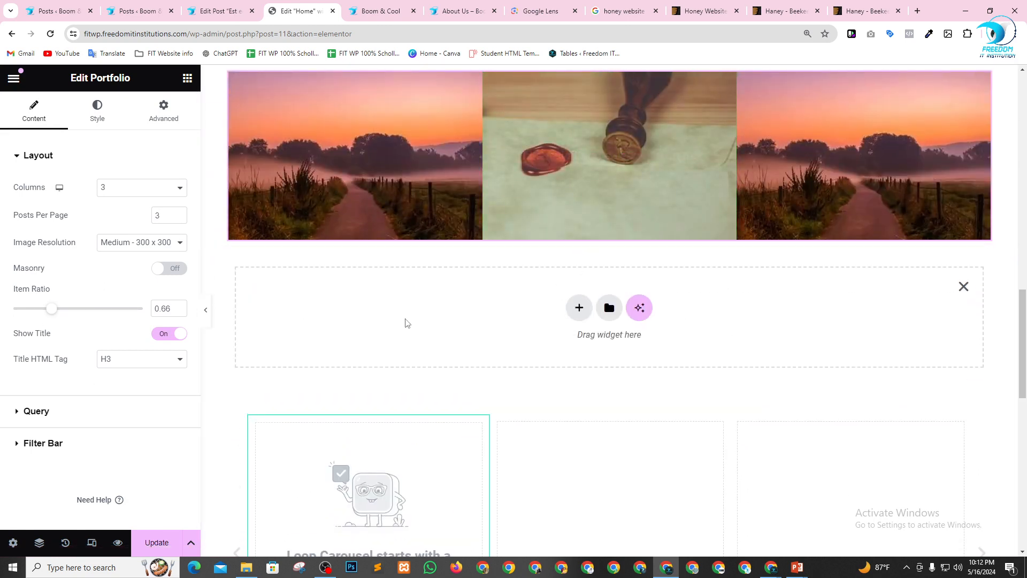
{"action": "left_click", "coordinate": [188, 78]}
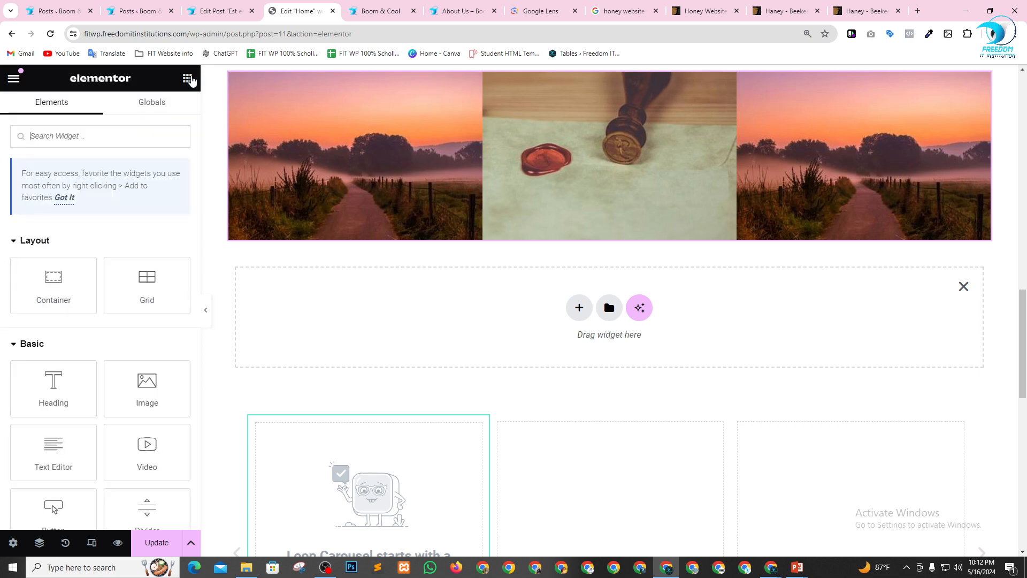
{"action": "scroll", "coordinate": [90, 342], "scroll_direction": "down", "scroll_amount": 10}
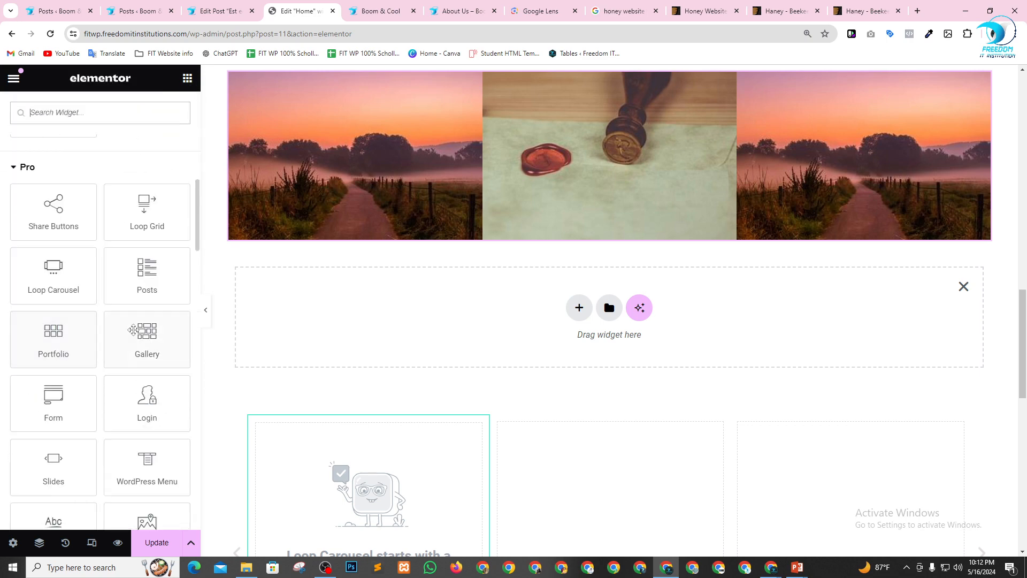
{"action": "left_click_drag", "start_coordinate": [147, 345], "coordinate": [394, 326]}
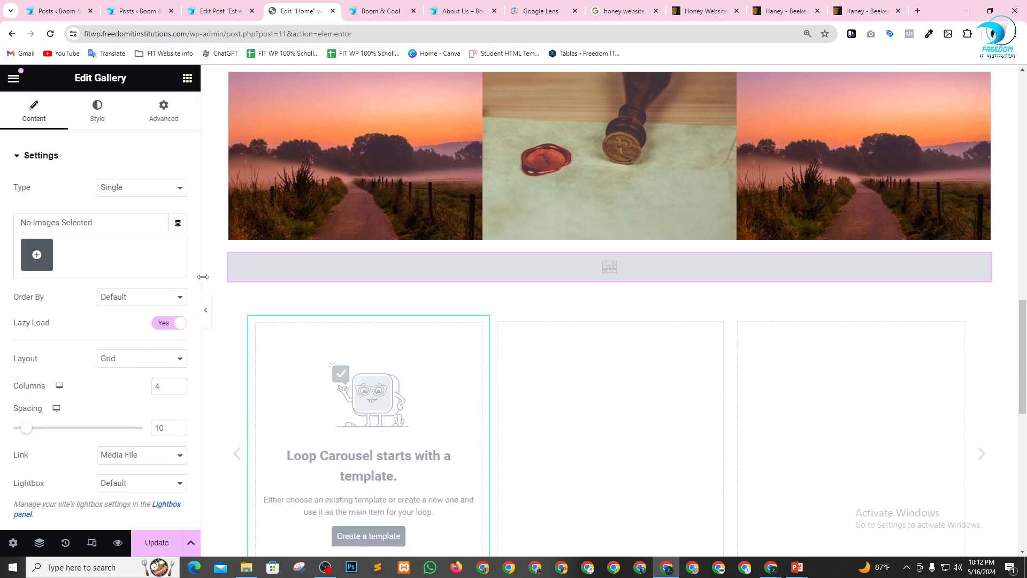
Create a new gallery from the first 15 media library images: the first two rows and three images of the third.
{"action": "left_click", "coordinate": [33, 259]}
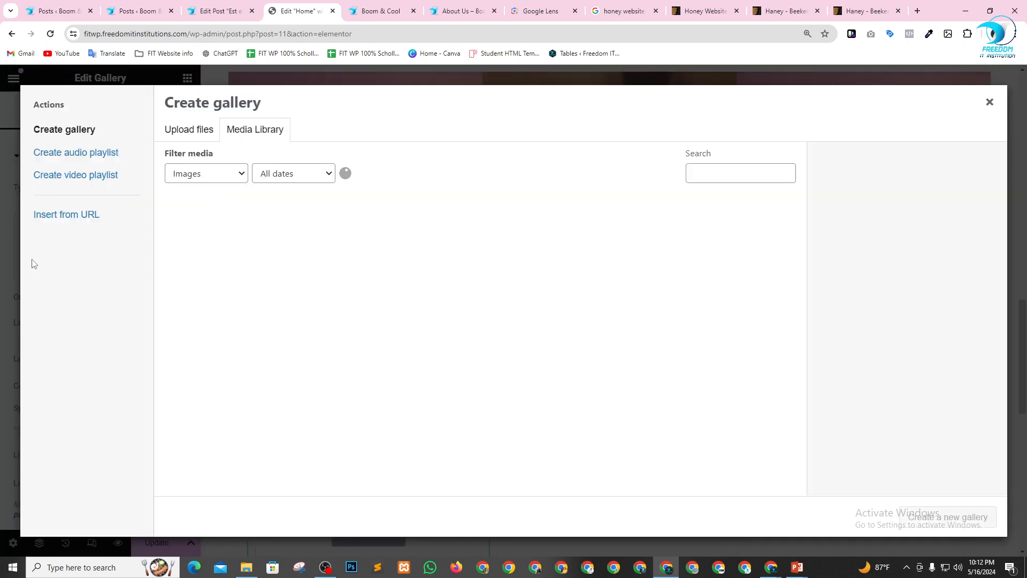
{"action": "left_click", "coordinate": [236, 270]}
{"action": "left_click", "coordinate": [296, 264]}
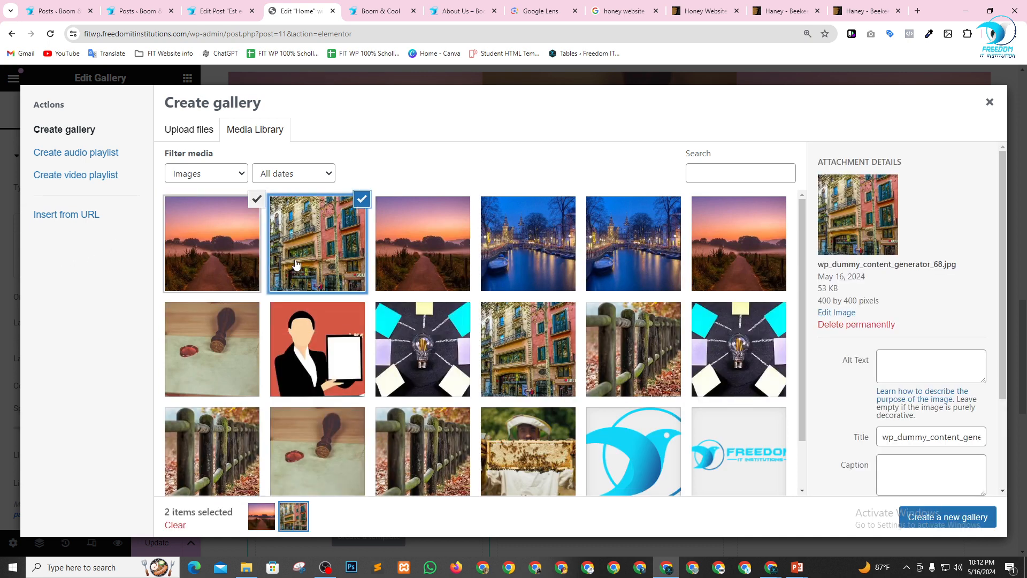
{"action": "left_click", "coordinate": [439, 257]}
{"action": "left_click", "coordinate": [535, 257]}
{"action": "left_click", "coordinate": [636, 259]}
{"action": "left_click", "coordinate": [727, 263]}
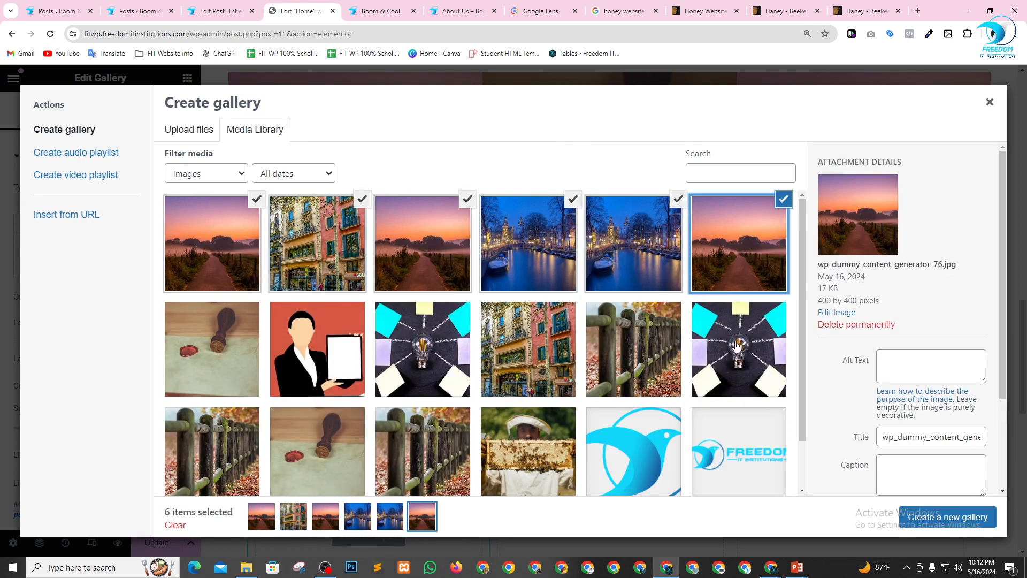
{"action": "left_click", "coordinate": [738, 353]}
{"action": "left_click", "coordinate": [608, 363]}
{"action": "left_click", "coordinate": [530, 353]}
{"action": "left_click", "coordinate": [422, 353]}
{"action": "left_click", "coordinate": [316, 353]}
{"action": "left_click", "coordinate": [203, 383]}
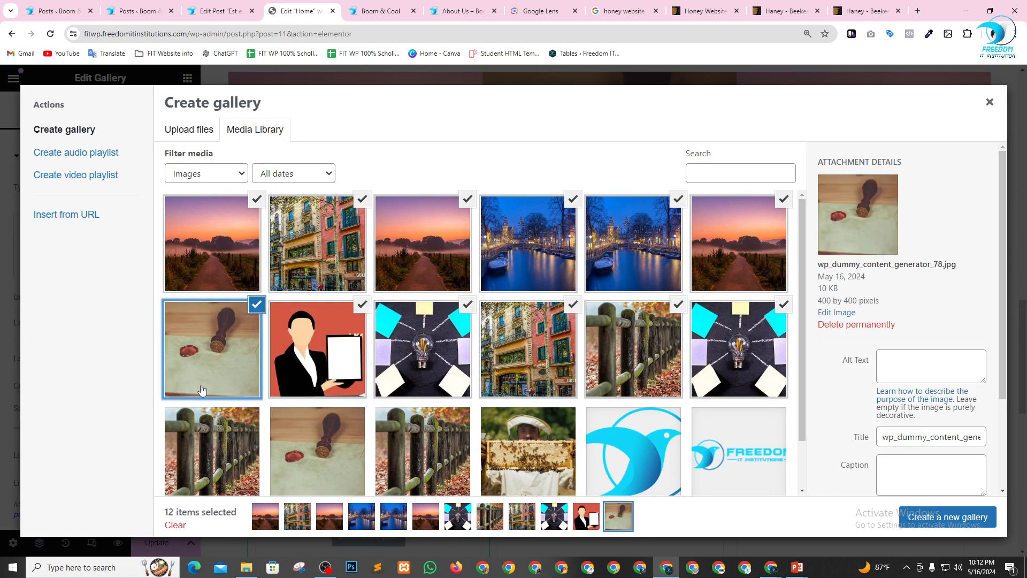
{"action": "left_click", "coordinate": [230, 433]}
{"action": "left_click", "coordinate": [304, 449]}
{"action": "left_click", "coordinate": [422, 449]}
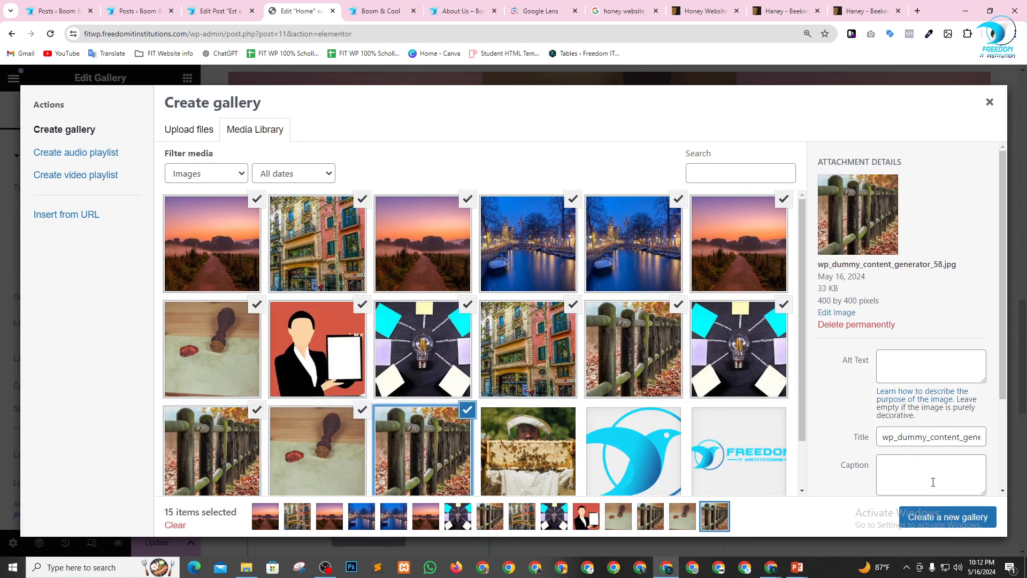
{"action": "left_click", "coordinate": [931, 516]}
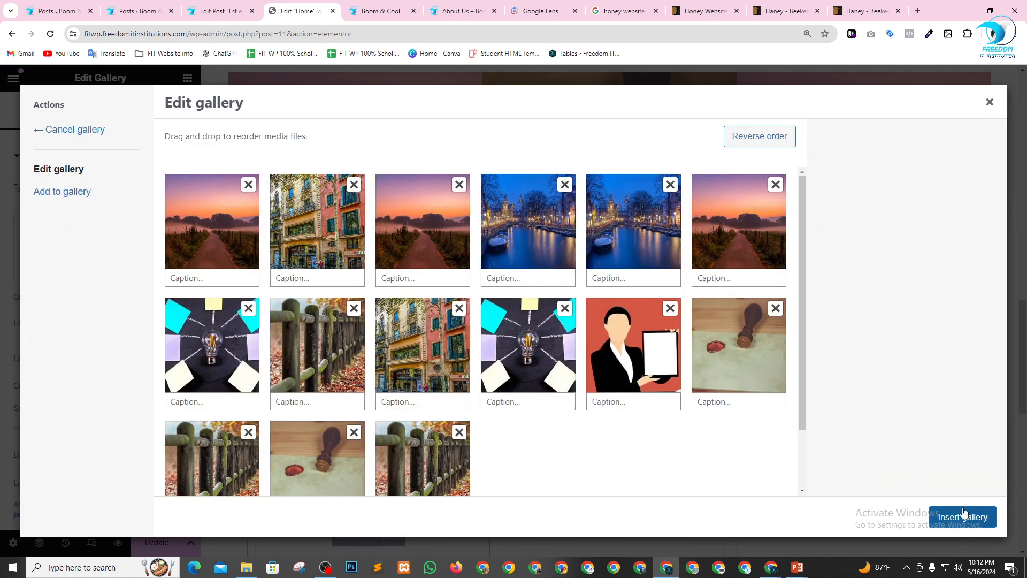
Reorder the gallery images to spread the repeated canal and sunset pictures apart, then insert the gallery.
{"action": "left_click_drag", "start_coordinate": [537, 241], "coordinate": [507, 359]}
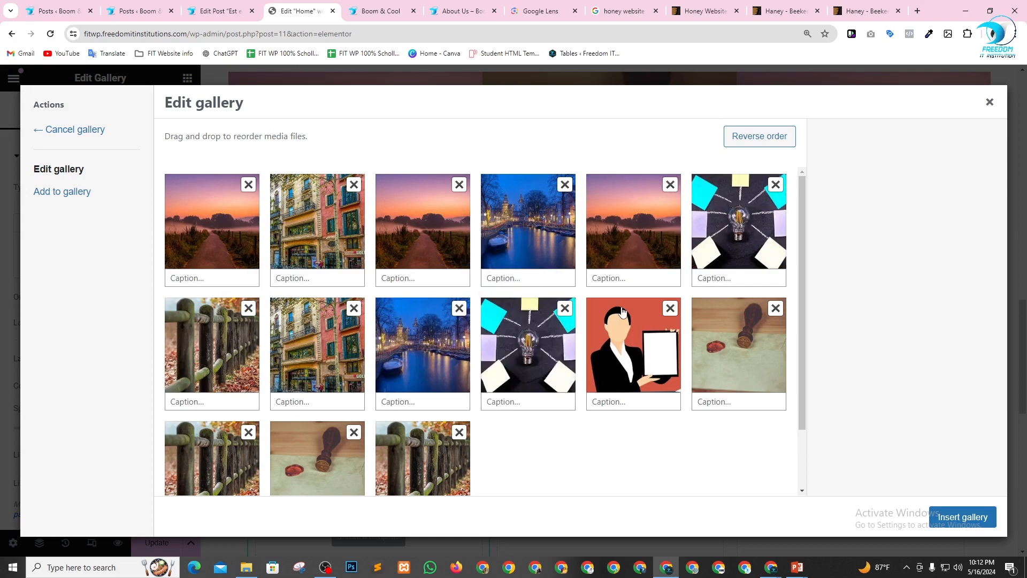
{"action": "left_click_drag", "start_coordinate": [424, 238], "coordinate": [323, 465]}
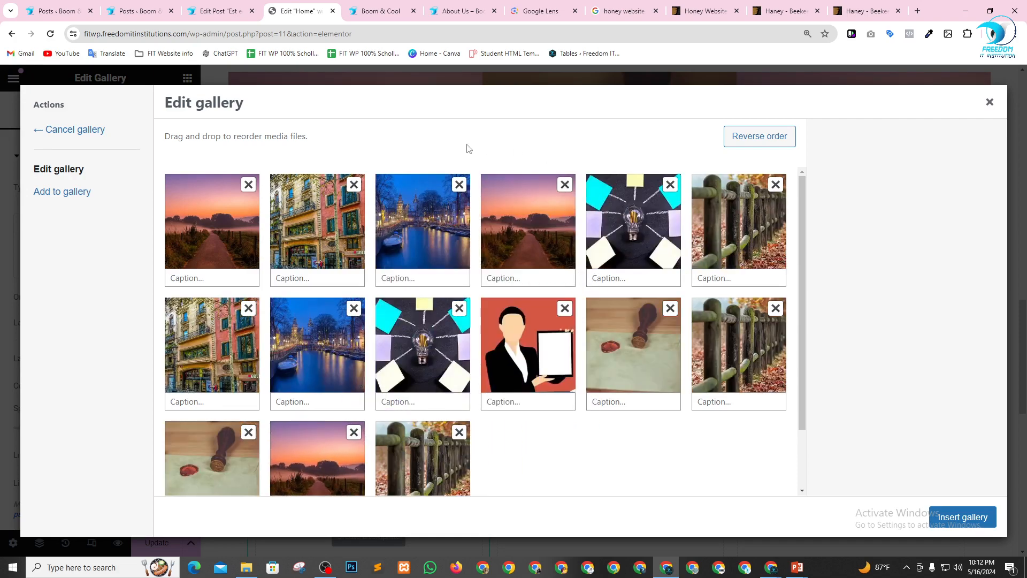
{"action": "left_click_drag", "start_coordinate": [523, 237], "coordinate": [675, 211]}
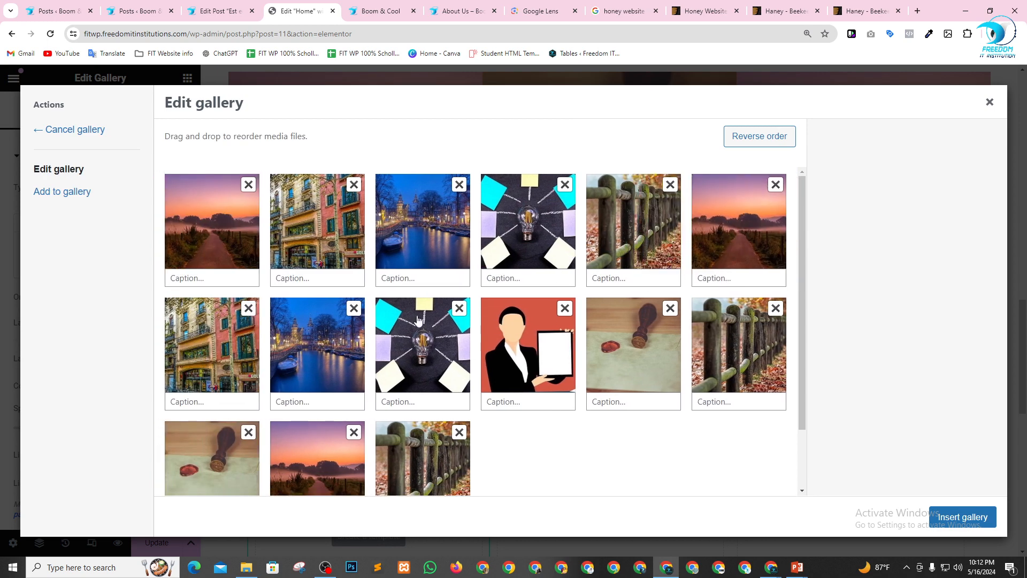
{"action": "left_click", "coordinate": [963, 519]}
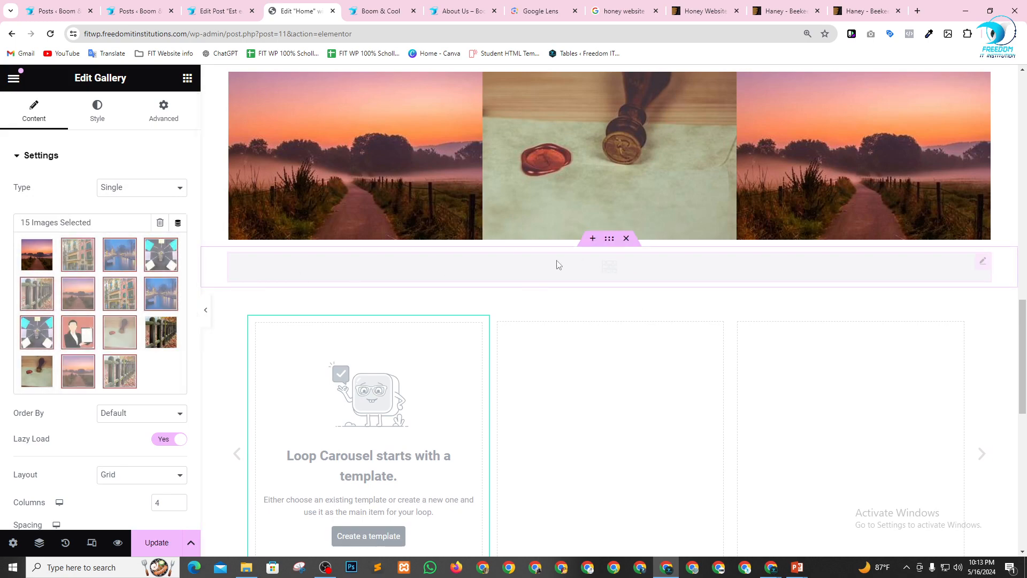
Check the inserted image gallery on the page and dismiss the Image Optimizer plugin suggestion.
{"action": "scroll", "coordinate": [494, 262], "scroll_direction": "down", "scroll_amount": 6}
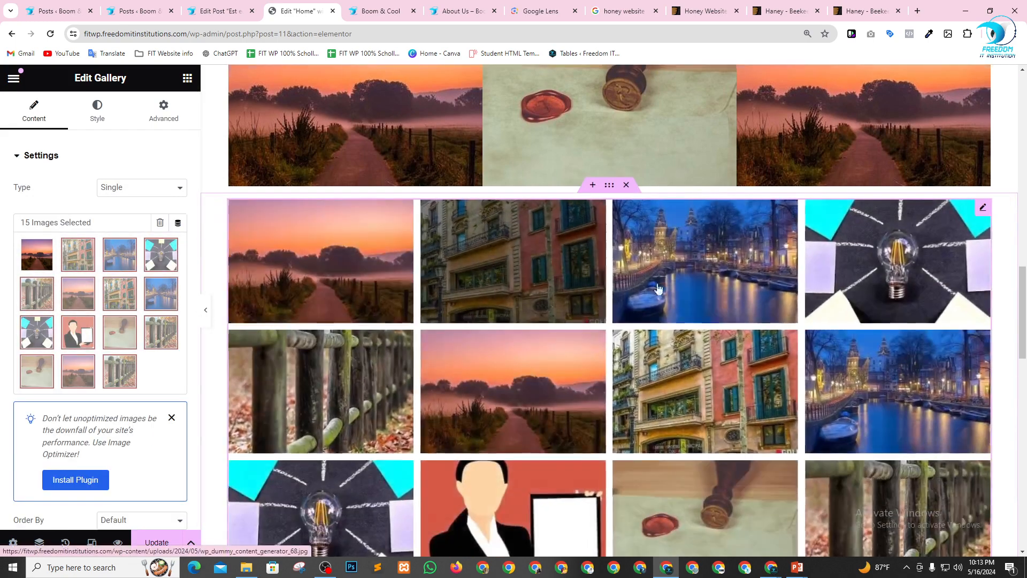
{"action": "scroll", "coordinate": [553, 286], "scroll_direction": "up", "scroll_amount": 1}
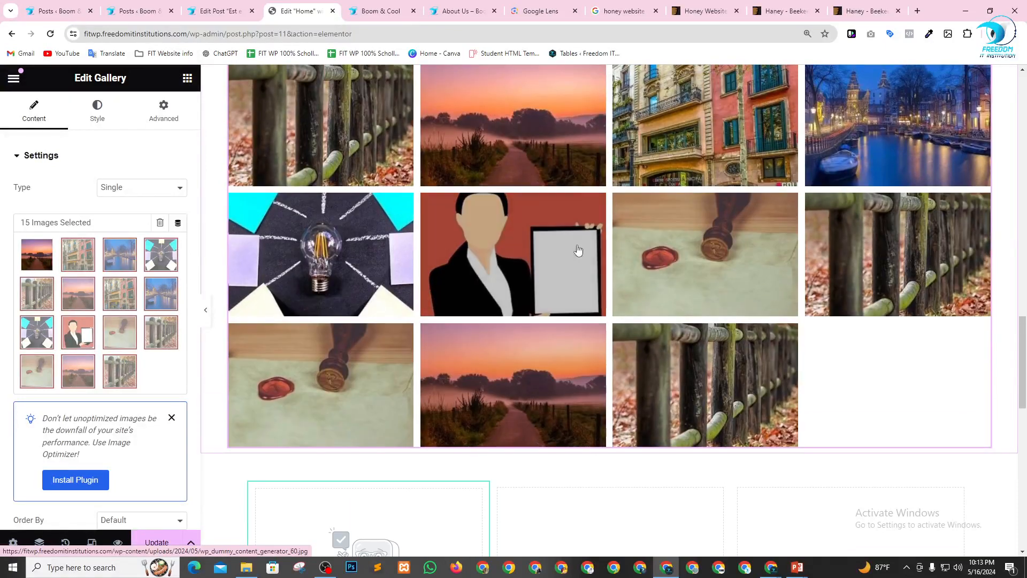
{"action": "left_click", "coordinate": [171, 418]}
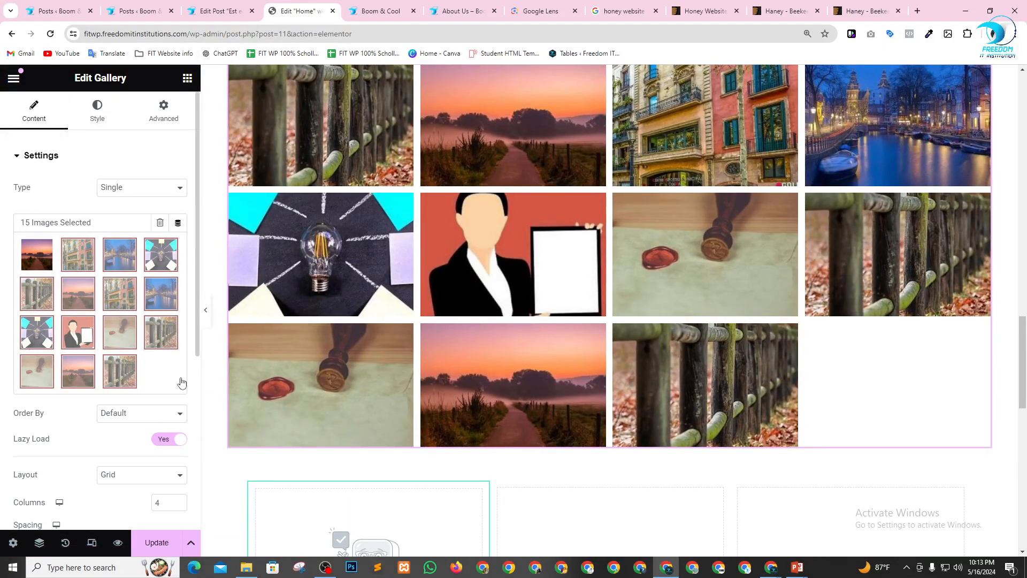
Try the Multiple type for the Gallery widget, then set the type back to Single.
{"action": "left_click", "coordinate": [138, 192]}
{"action": "left_click", "coordinate": [139, 216]}
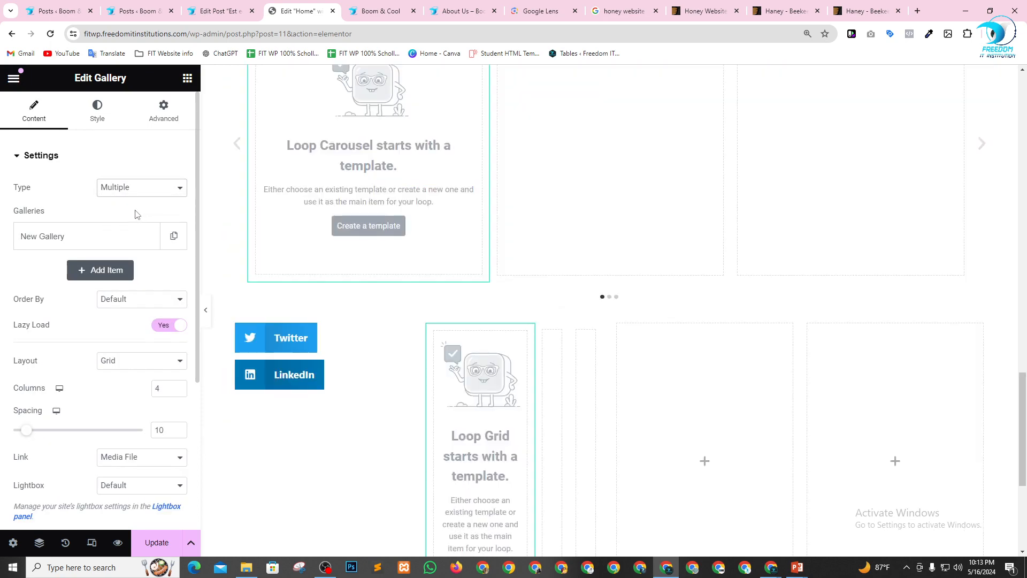
{"action": "left_click", "coordinate": [161, 191]}
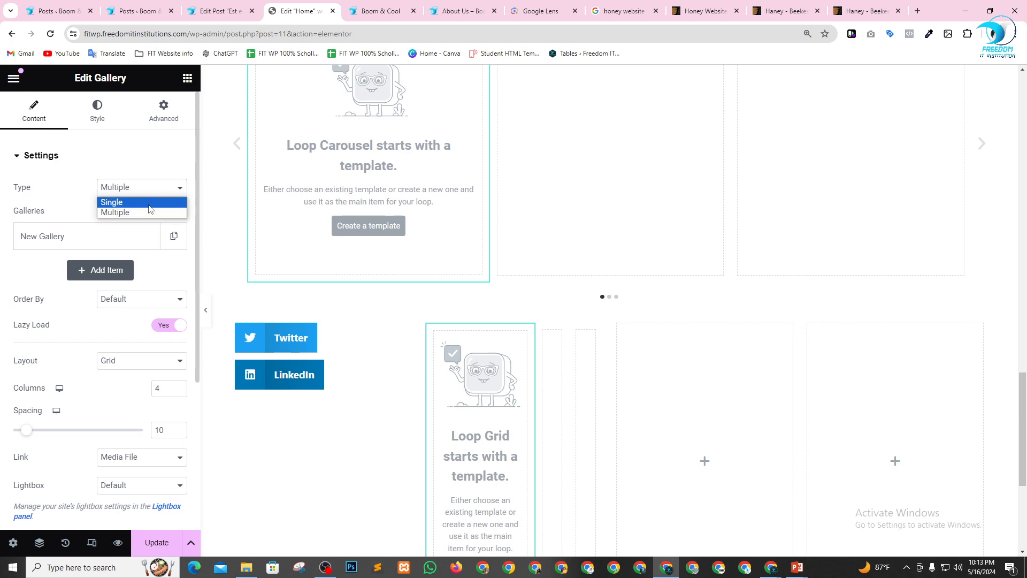
{"action": "left_click", "coordinate": [114, 202]}
Try the Justified layout for the gallery, then set the layout to Masonry and check the images on the page.
{"action": "scroll", "coordinate": [75, 296], "scroll_direction": "down", "scroll_amount": 3}
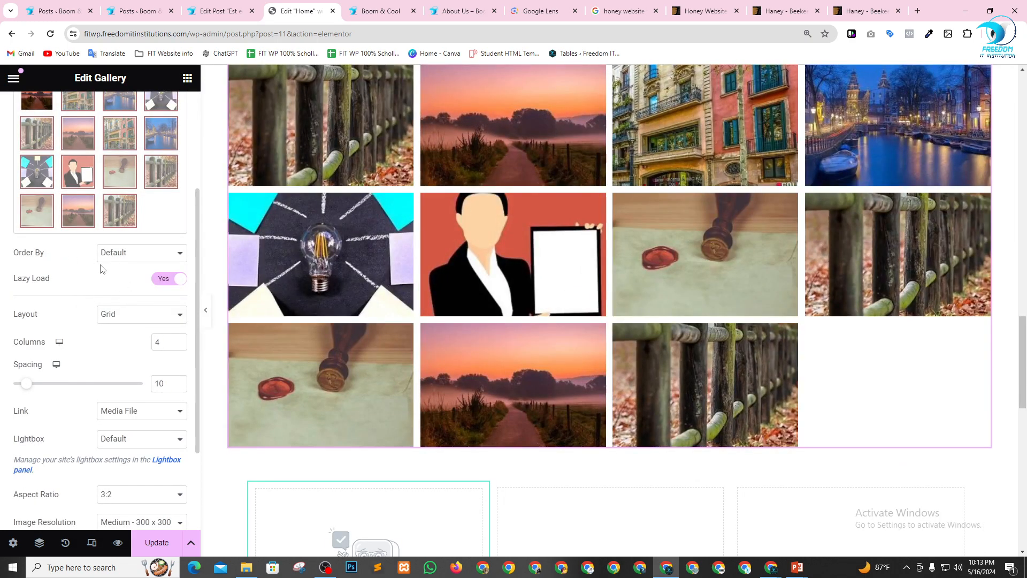
{"action": "left_click", "coordinate": [140, 320]}
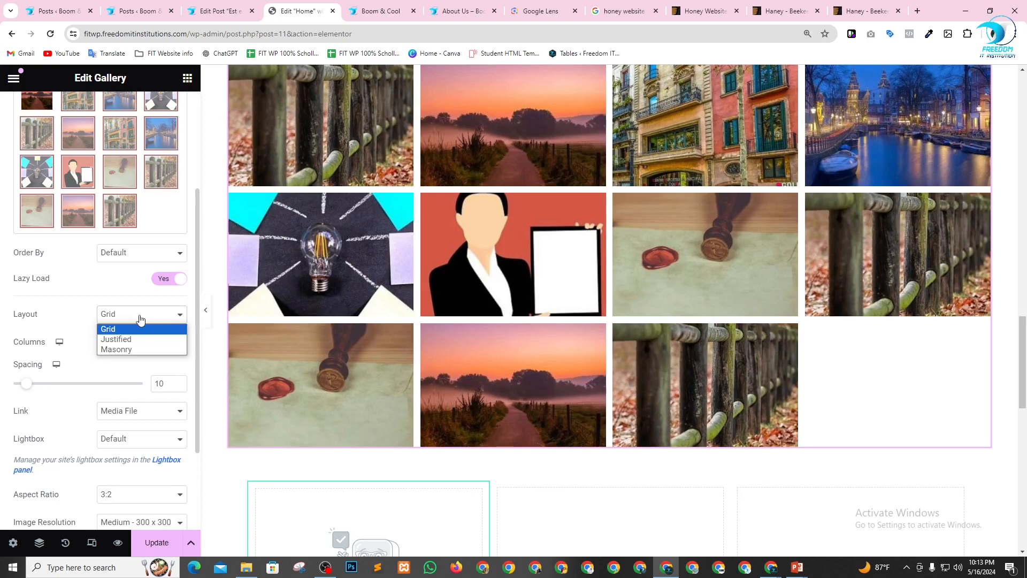
{"action": "left_click", "coordinate": [139, 337]}
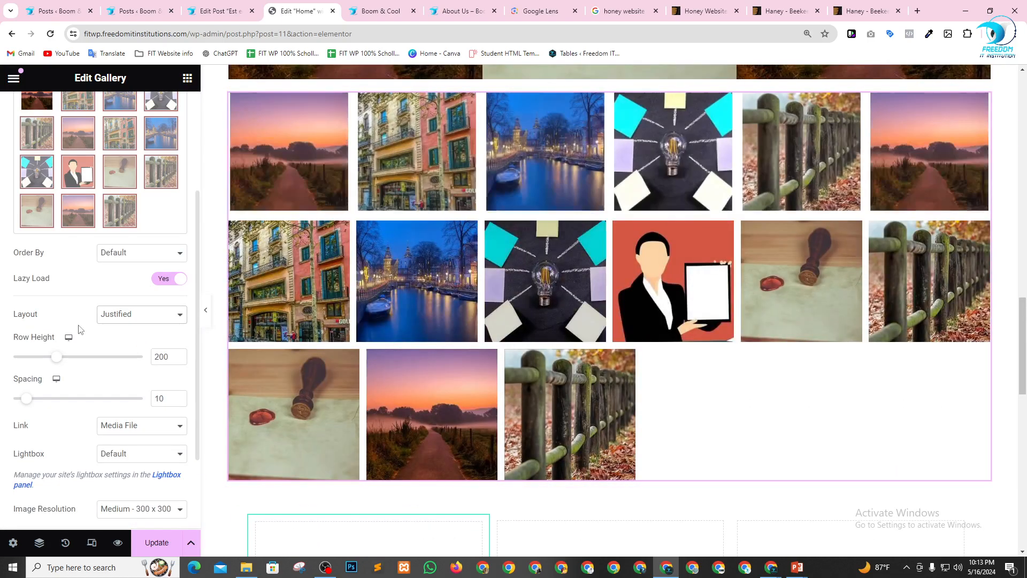
{"action": "left_click", "coordinate": [136, 314]}
{"action": "left_click", "coordinate": [124, 351]}
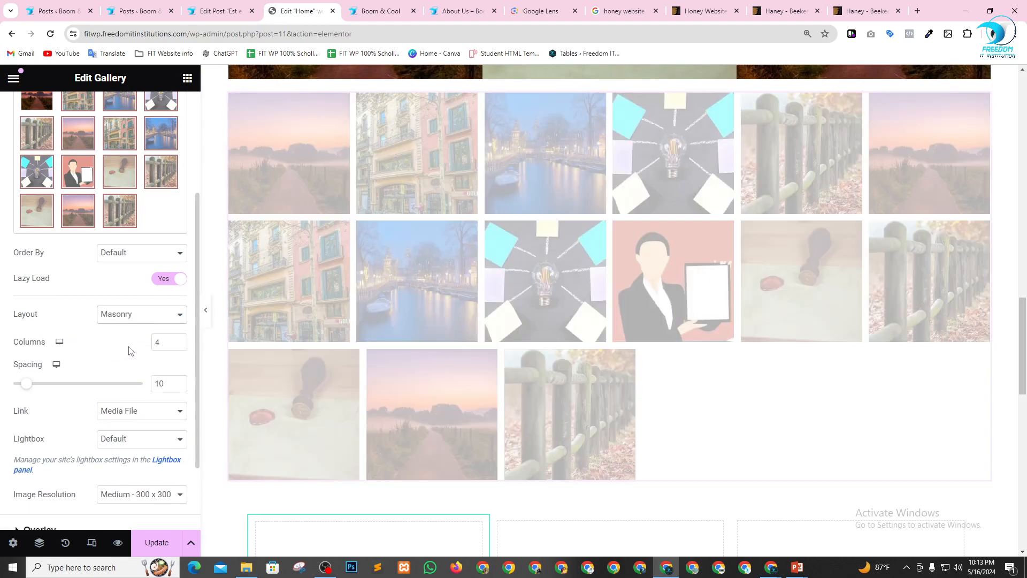
{"action": "scroll", "coordinate": [636, 283], "scroll_direction": "down", "scroll_amount": 7}
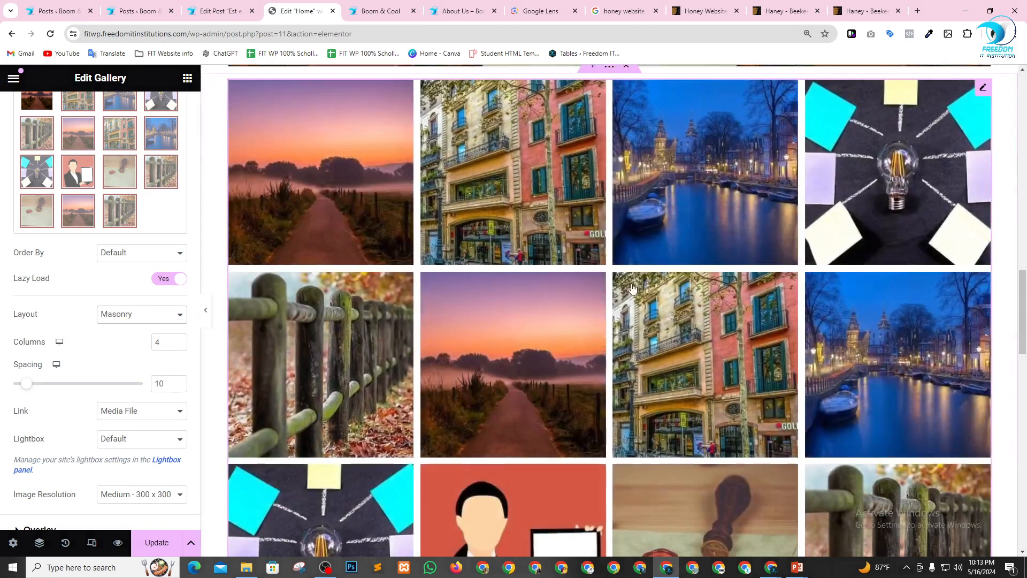
{"action": "scroll", "coordinate": [611, 282], "scroll_direction": "up", "scroll_amount": 5}
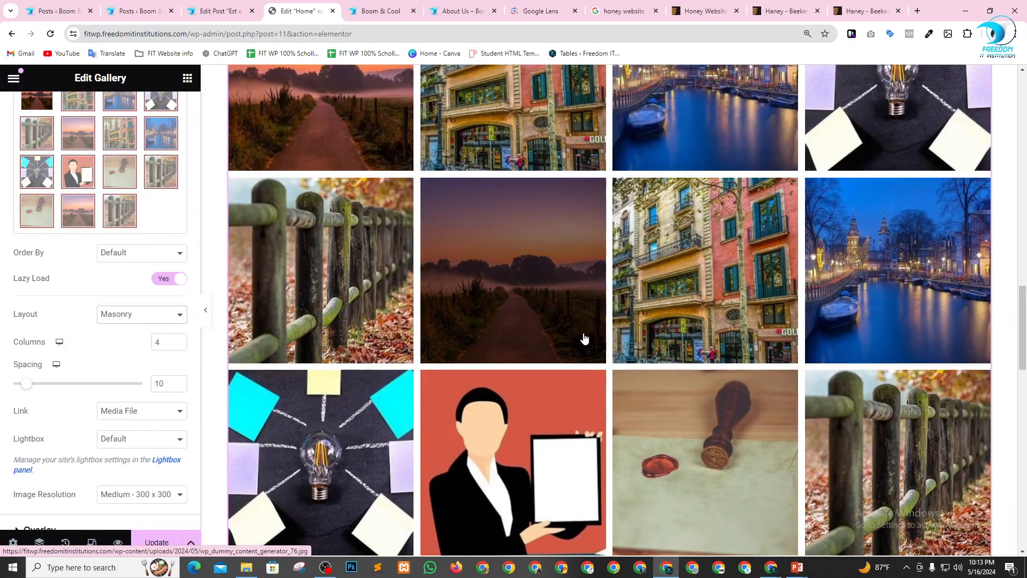
{"action": "scroll", "coordinate": [559, 288], "scroll_direction": "down", "scroll_amount": 10}
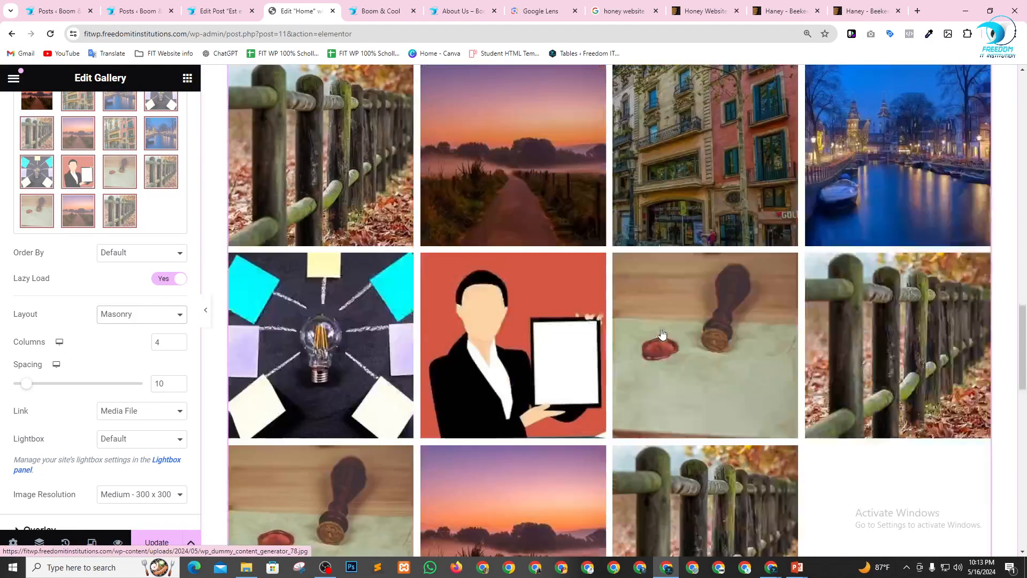
{"action": "scroll", "coordinate": [620, 316], "scroll_direction": "up", "scroll_amount": 8}
{"action": "scroll", "coordinate": [645, 307], "scroll_direction": "up", "scroll_amount": 10}
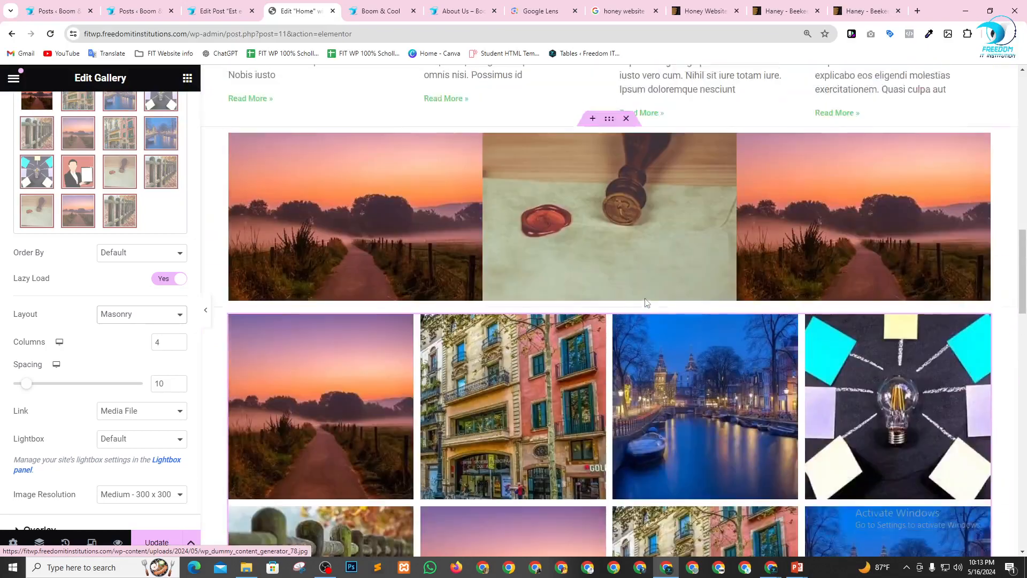
{"action": "scroll", "coordinate": [525, 392], "scroll_direction": "down", "scroll_amount": 14}
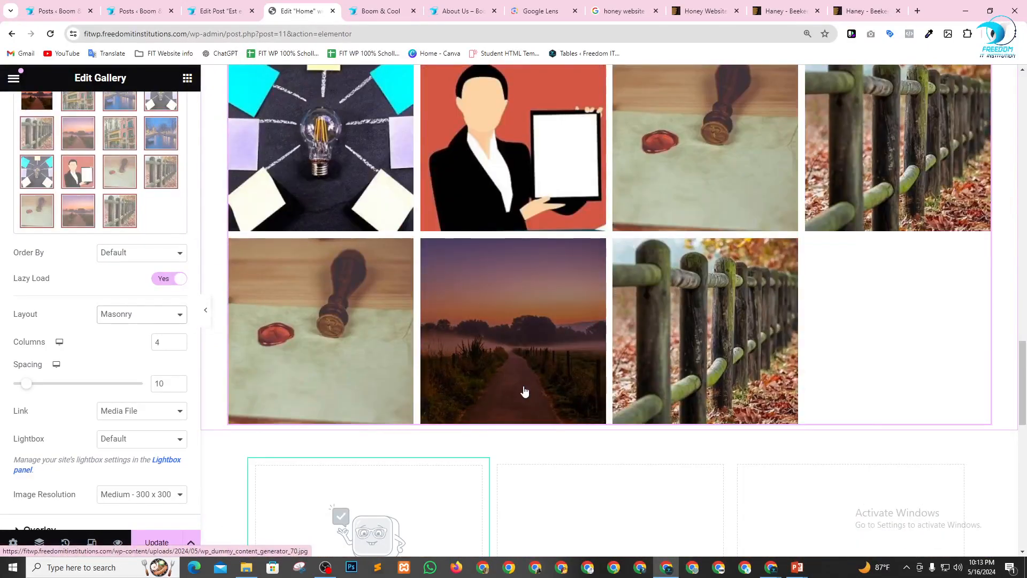
Insert a new section between the gallery and the Loop Carousel and add a Form widget to it.
{"action": "scroll", "coordinate": [524, 392], "scroll_direction": "down", "scroll_amount": 3}
{"action": "left_click", "coordinate": [593, 267]}
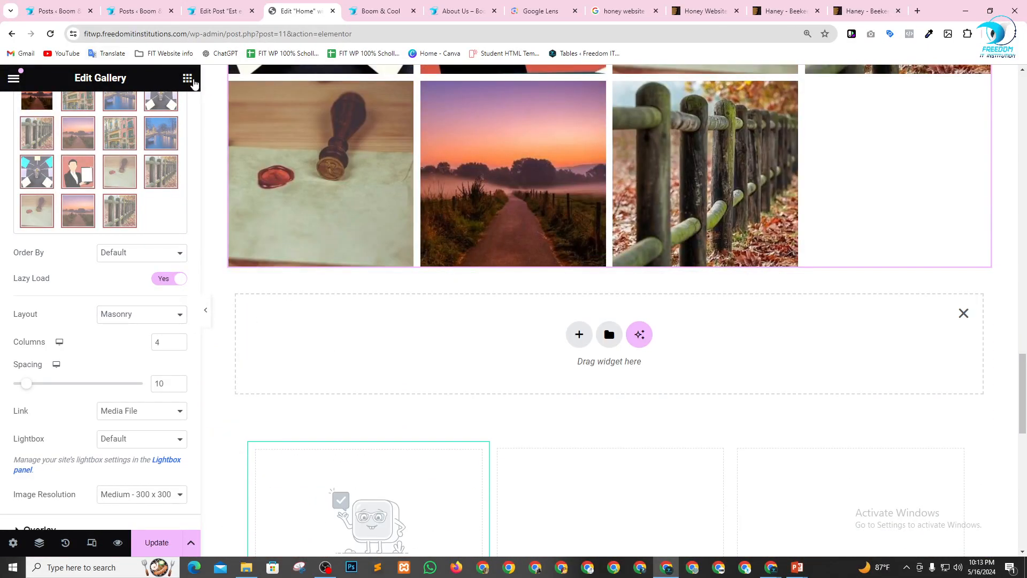
{"action": "left_click", "coordinate": [187, 78]}
{"action": "scroll", "coordinate": [105, 300], "scroll_direction": "down", "scroll_amount": 8}
{"action": "scroll", "coordinate": [105, 333], "scroll_direction": "down", "scroll_amount": 6}
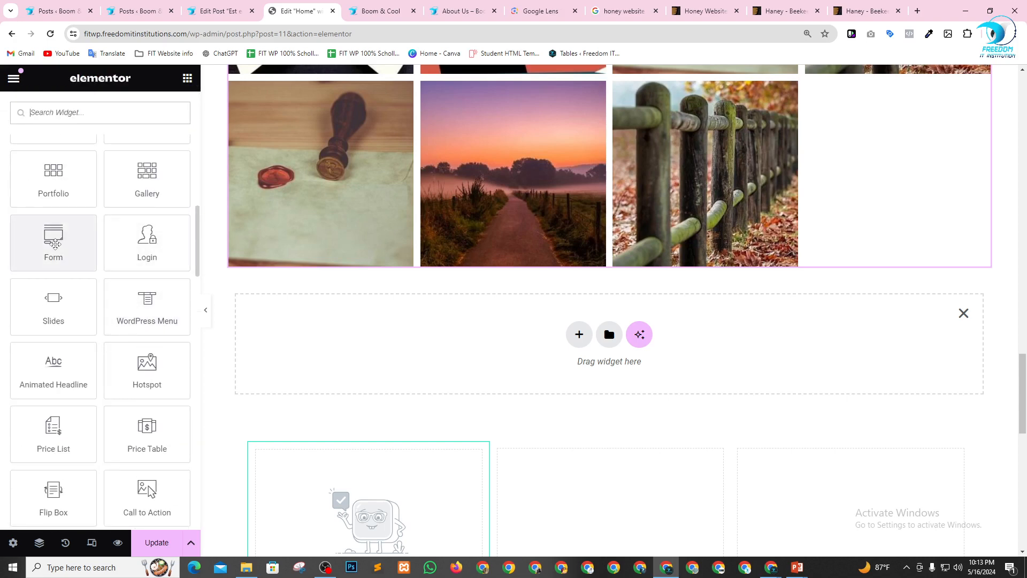
{"action": "left_click_drag", "start_coordinate": [53, 245], "coordinate": [401, 329]}
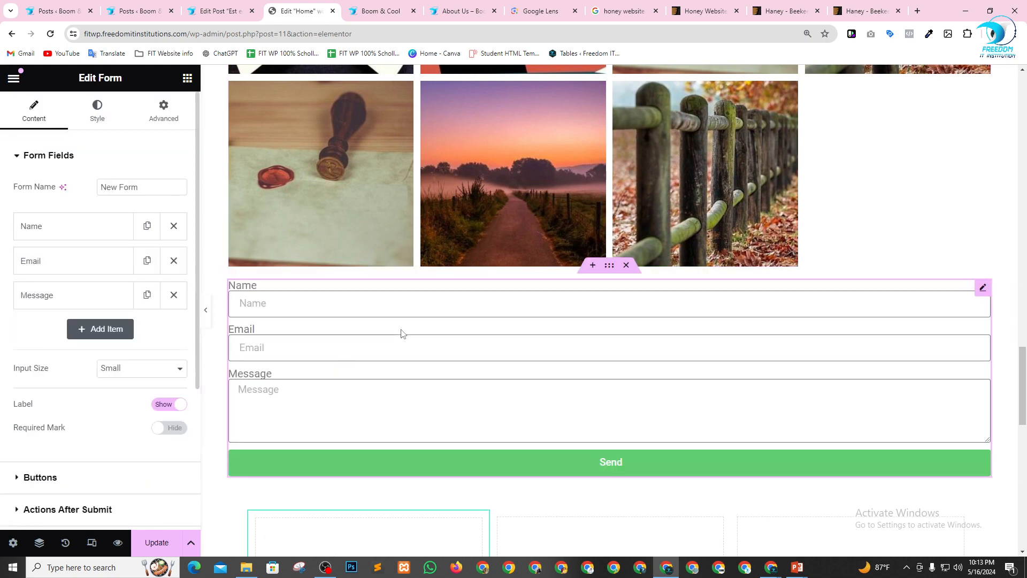
Clear the label of the form's Name field and set its placeholder to "Full Name".
{"action": "scroll", "coordinate": [468, 275], "scroll_direction": "down", "scroll_amount": 1}
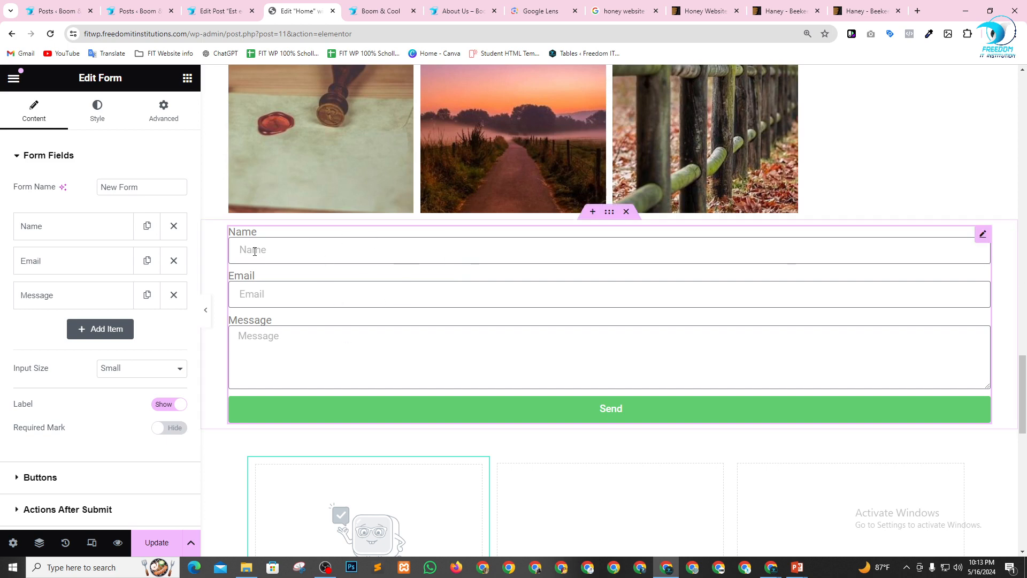
{"action": "left_click", "coordinate": [56, 229]}
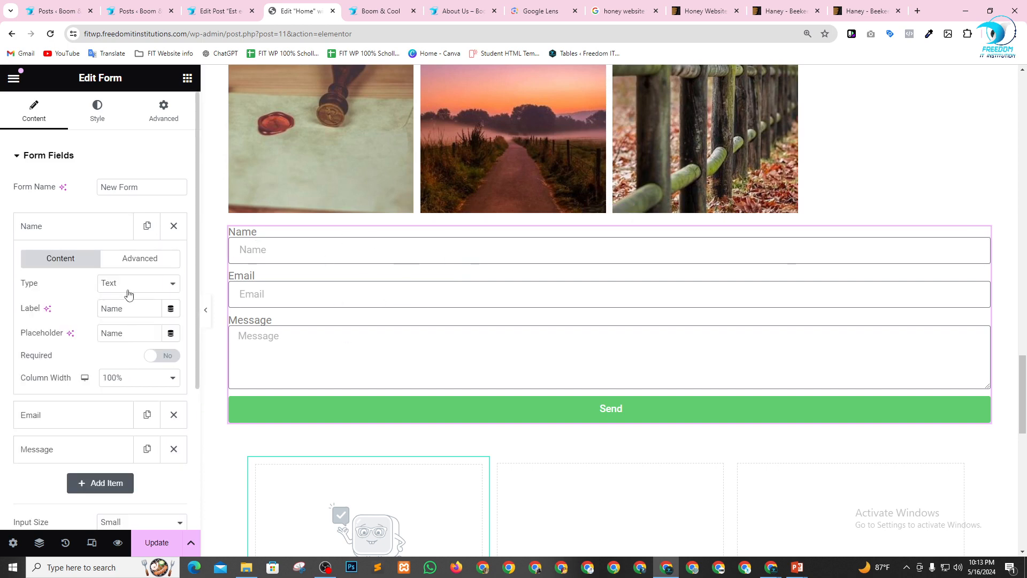
{"action": "type", "text": "F"}
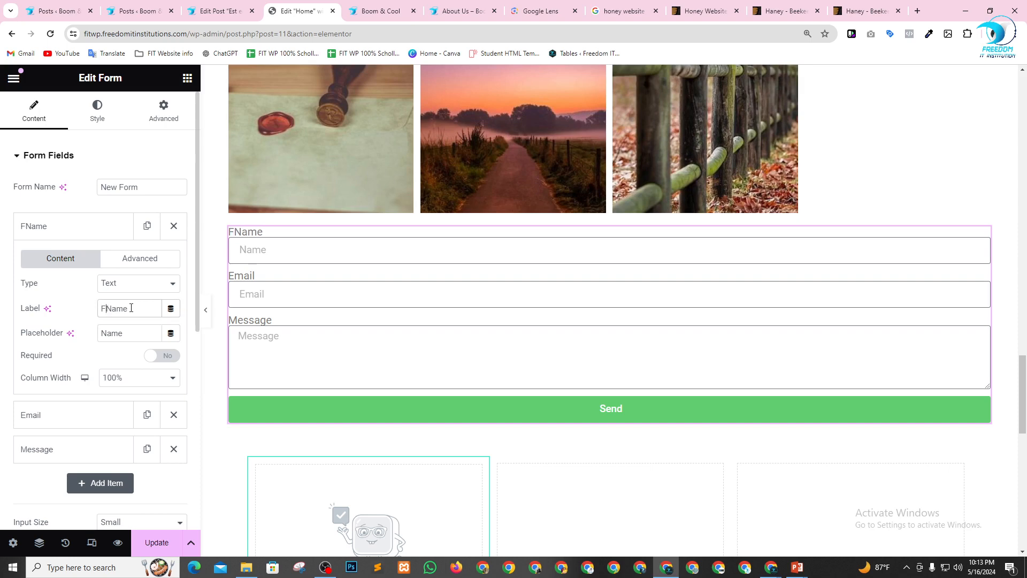
{"action": "type", "text": "uul"}
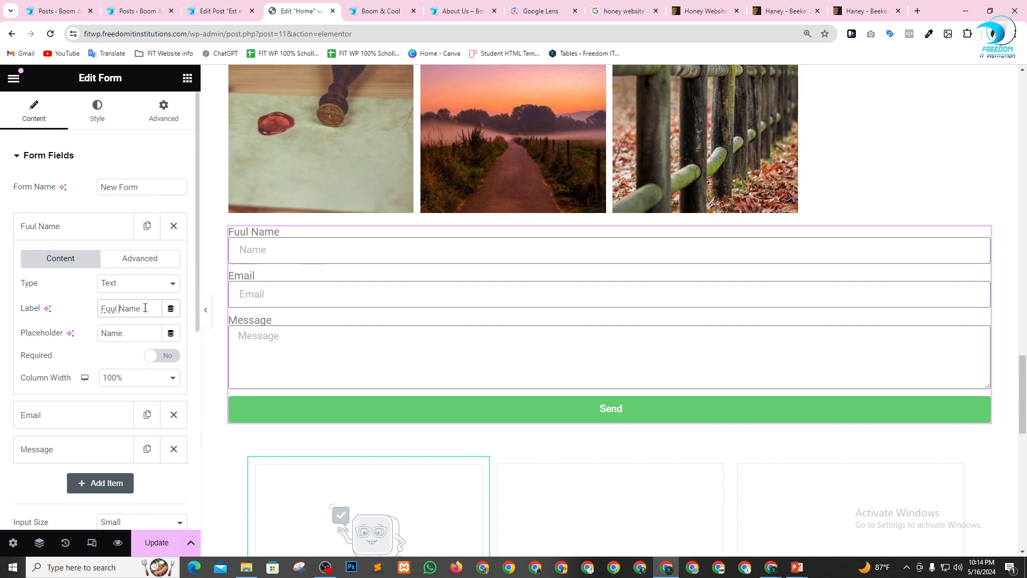
{"action": "left_click_drag", "start_coordinate": [145, 308], "coordinate": [32, 312]}
{"action": "key", "text": "BackSpace"}
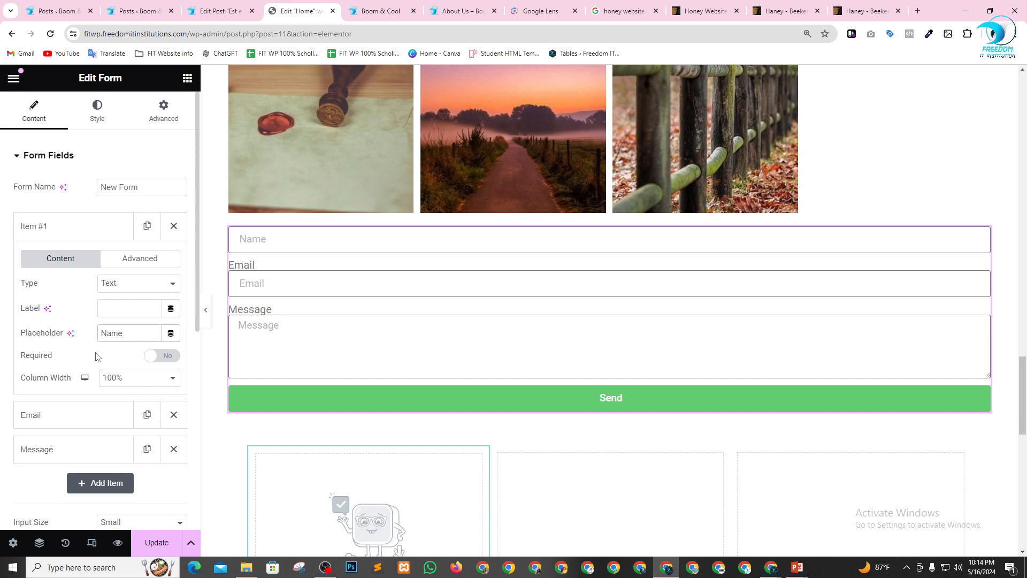
{"action": "type", "text": "Full"}
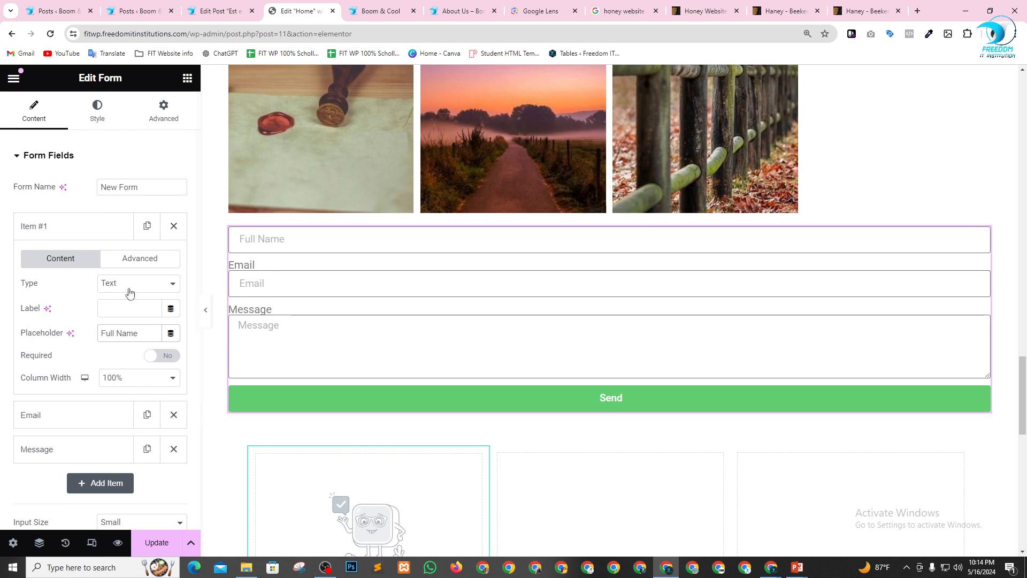
{"action": "left_click", "coordinate": [63, 228]}
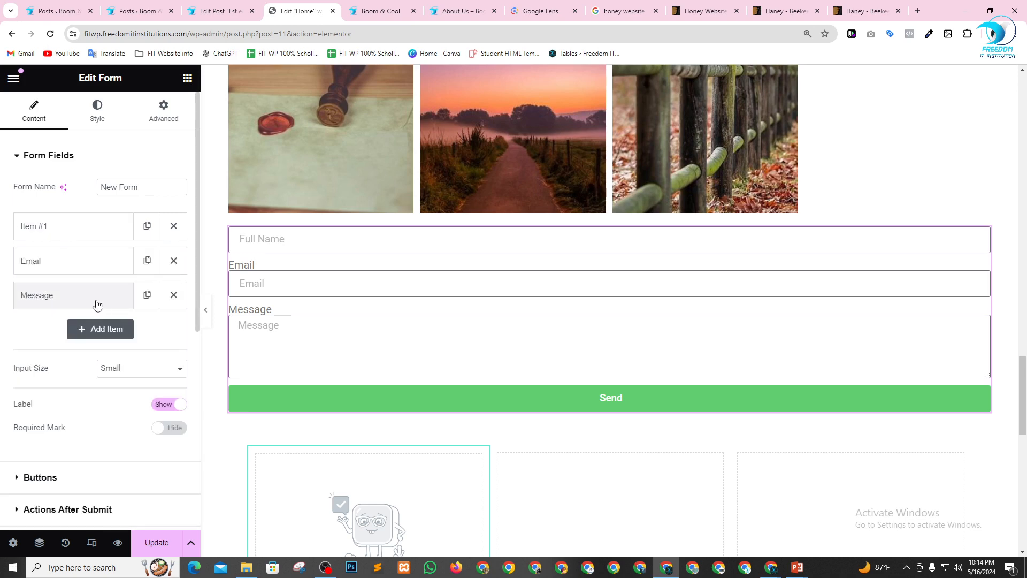
Clear the label of the form's Email field, leaving its type and placeholder as they are.
{"action": "left_click", "coordinate": [80, 263]}
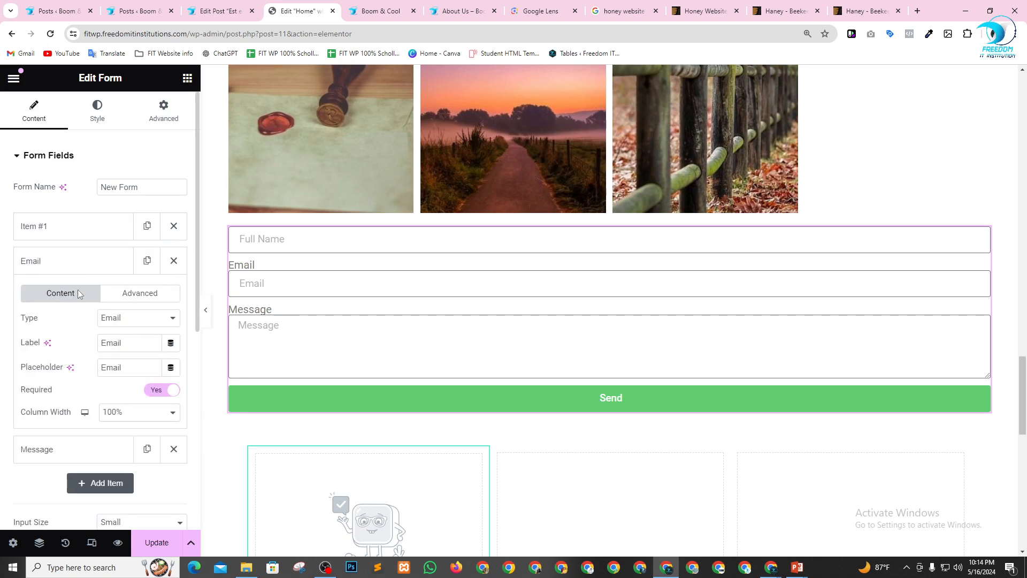
{"action": "left_click", "coordinate": [136, 318]}
{"action": "left_click", "coordinate": [133, 320]}
{"action": "left_click_drag", "start_coordinate": [129, 345], "coordinate": [84, 347]}
{"action": "key", "text": "BackSpace"}
{"action": "left_click", "coordinate": [54, 260]}
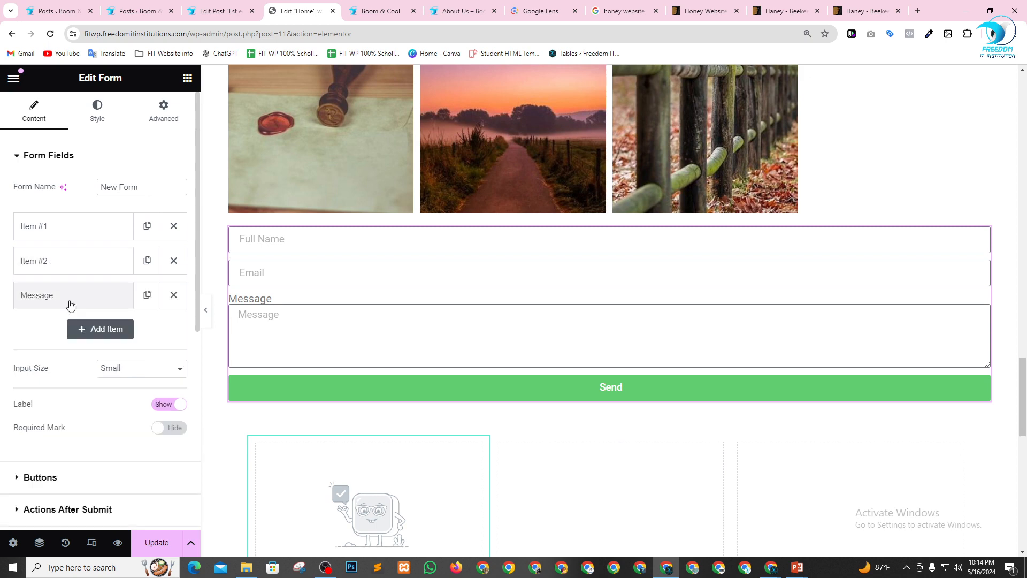
Clear the label of the form's Message field.
{"action": "left_click", "coordinate": [63, 296]}
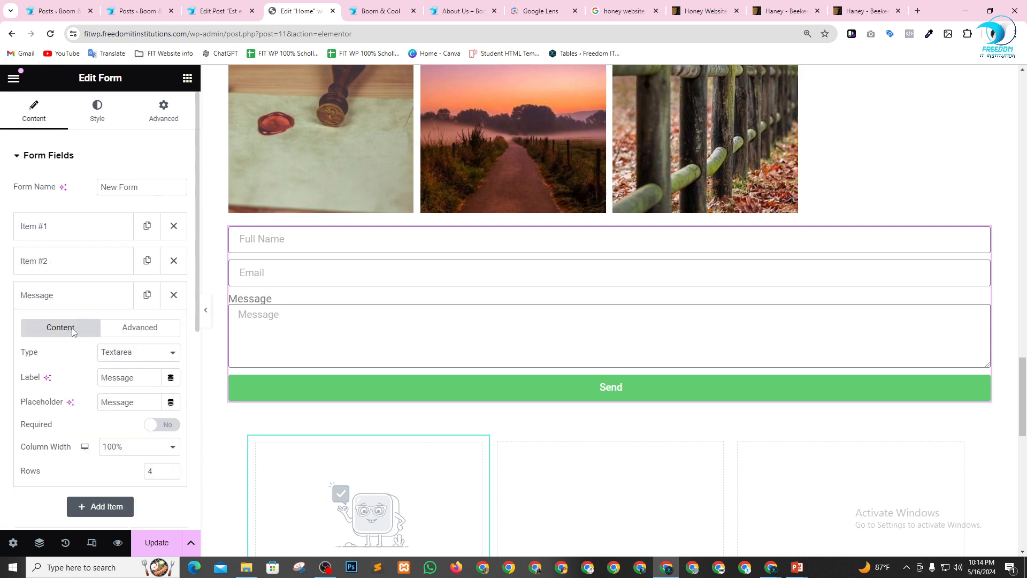
{"action": "double_click", "coordinate": [139, 377]}
{"action": "key", "text": "BackSpace"}
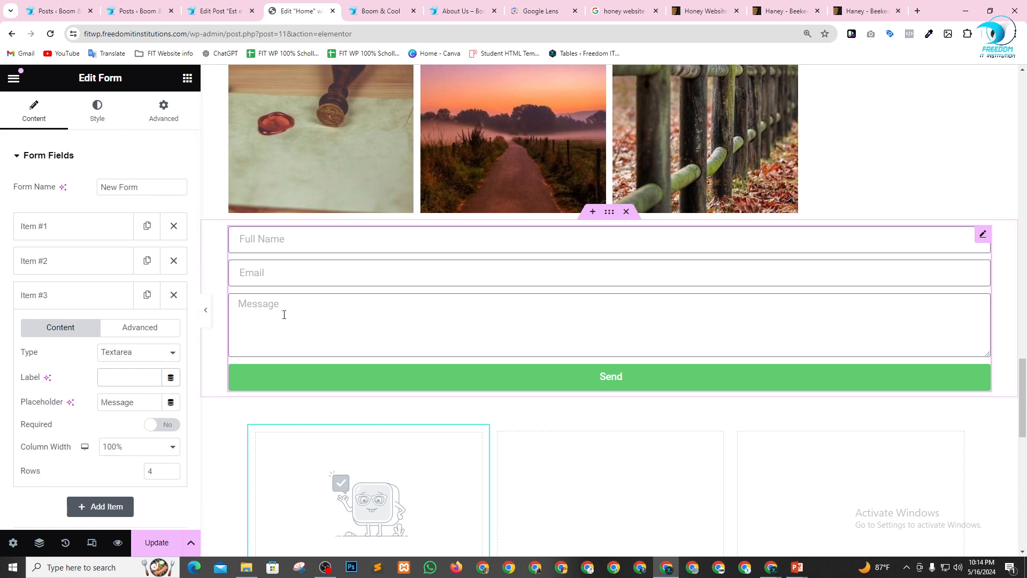
Add a Heading widget directly above the form with the title "Sign Up Form".
{"action": "left_click", "coordinate": [188, 79]}
{"action": "scroll", "coordinate": [97, 314], "scroll_direction": "down", "scroll_amount": 4}
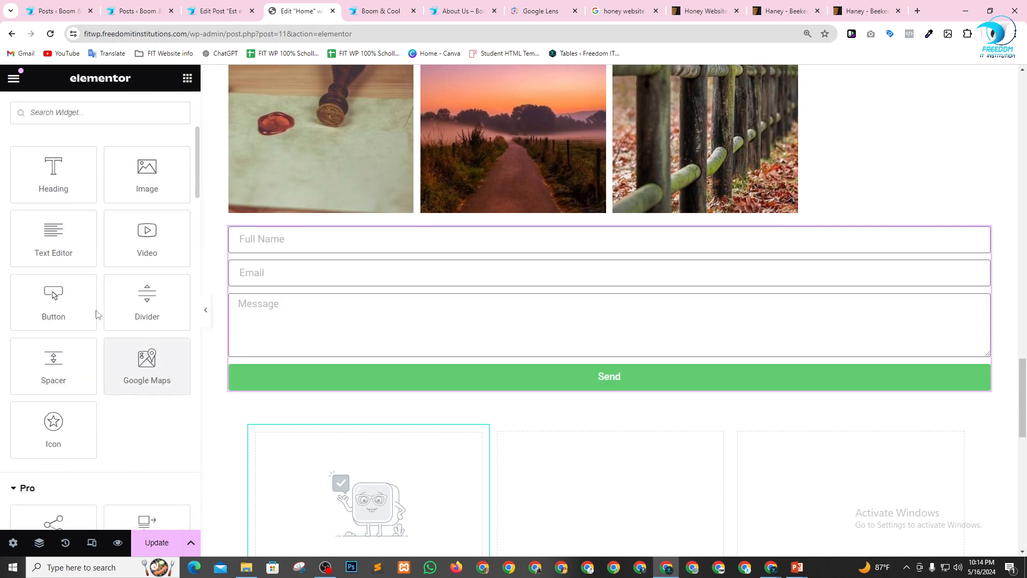
{"action": "left_click_drag", "start_coordinate": [54, 172], "coordinate": [486, 240]}
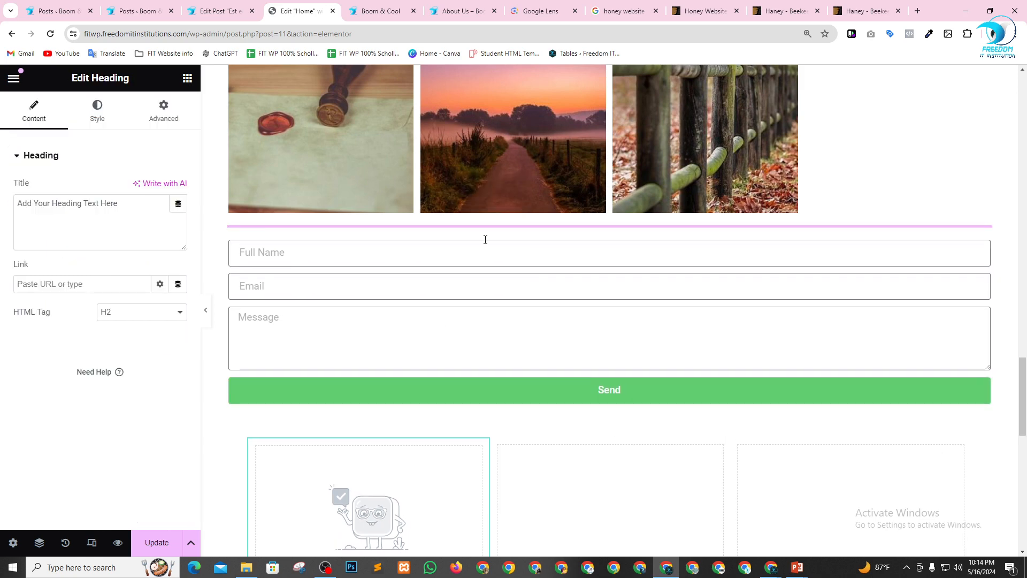
{"action": "left_click_drag", "start_coordinate": [127, 210], "coordinate": [3, 210]}
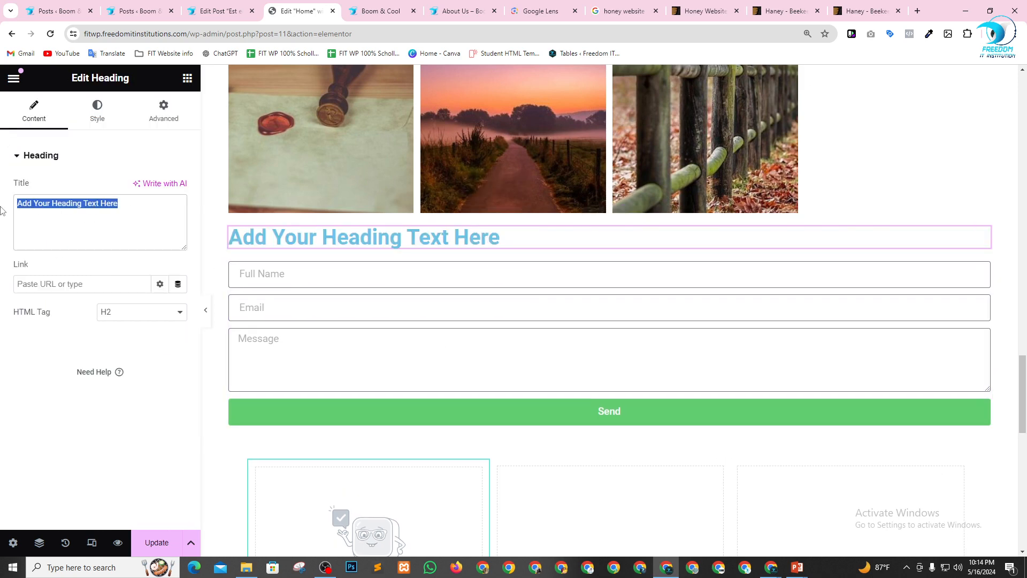
{"action": "type", "text": "Sui"}
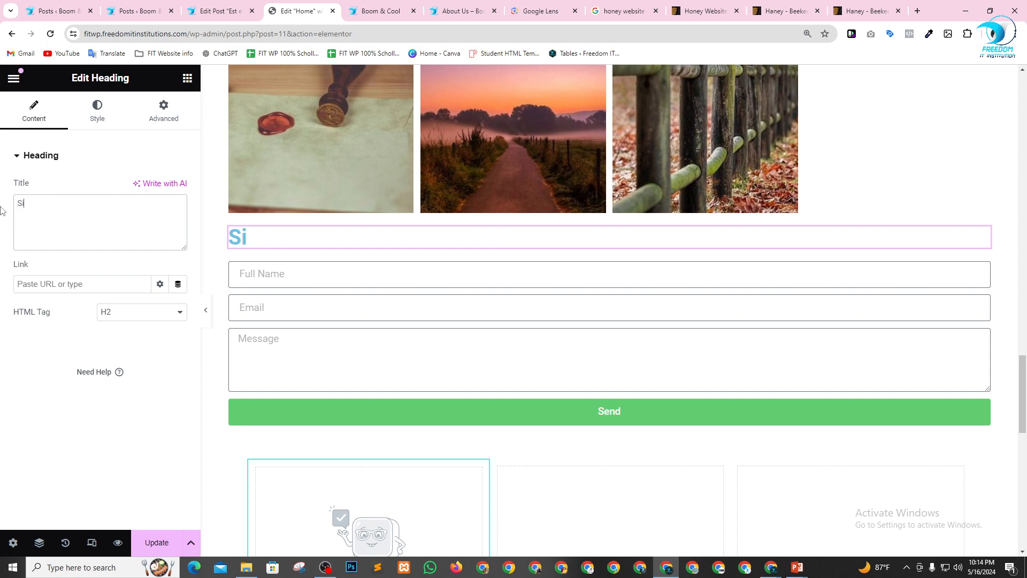
{"action": "type", "text": "gn Up "}
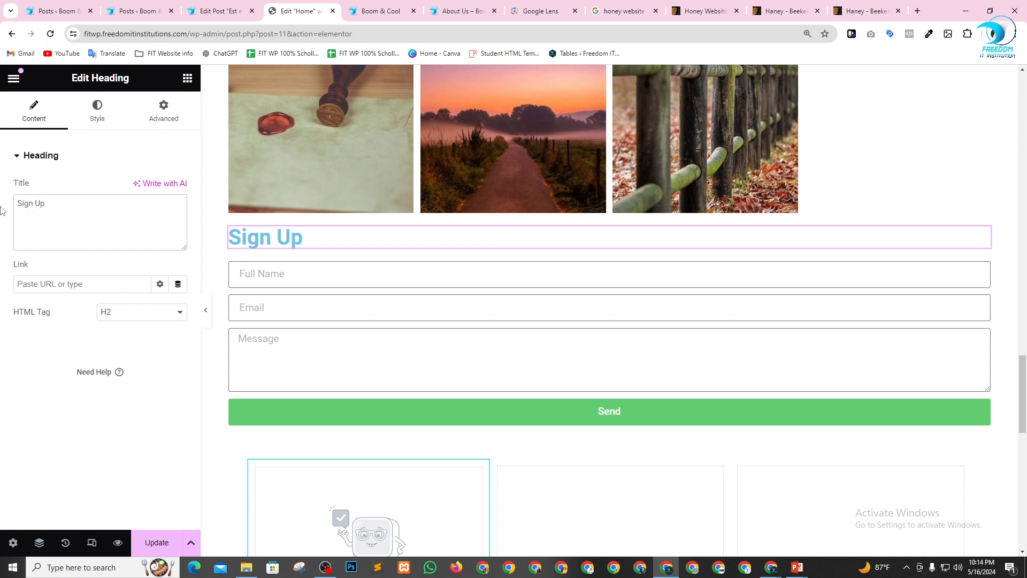
{"action": "type", "text": "Form"}
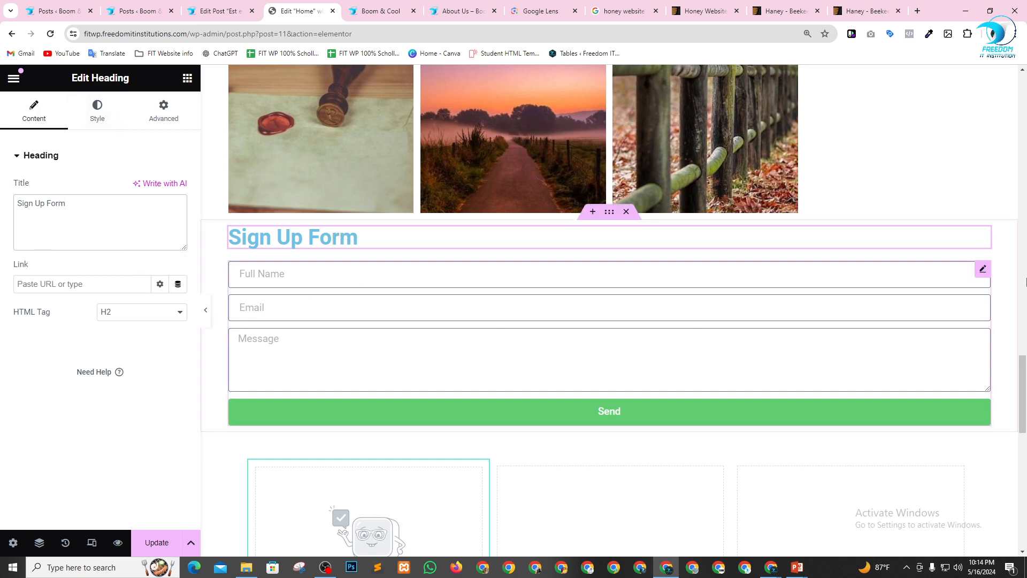
In the form's Email settings, replace the To address with the recipient's e-mail address.
{"action": "left_click", "coordinate": [983, 269]}
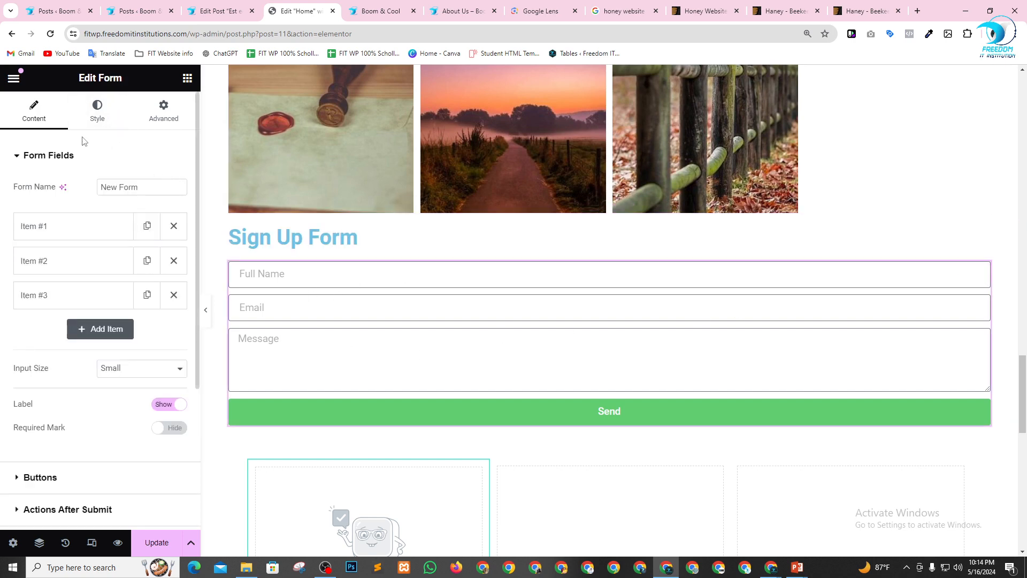
{"action": "scroll", "coordinate": [72, 281], "scroll_direction": "down", "scroll_amount": 4}
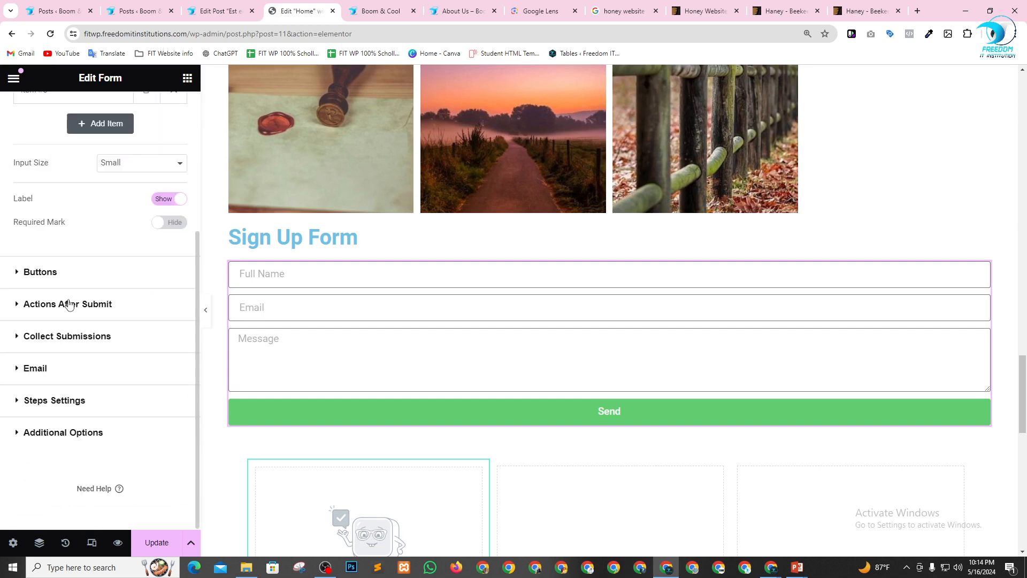
{"action": "left_click", "coordinate": [29, 374]}
{"action": "scroll", "coordinate": [68, 364], "scroll_direction": "down", "scroll_amount": 2}
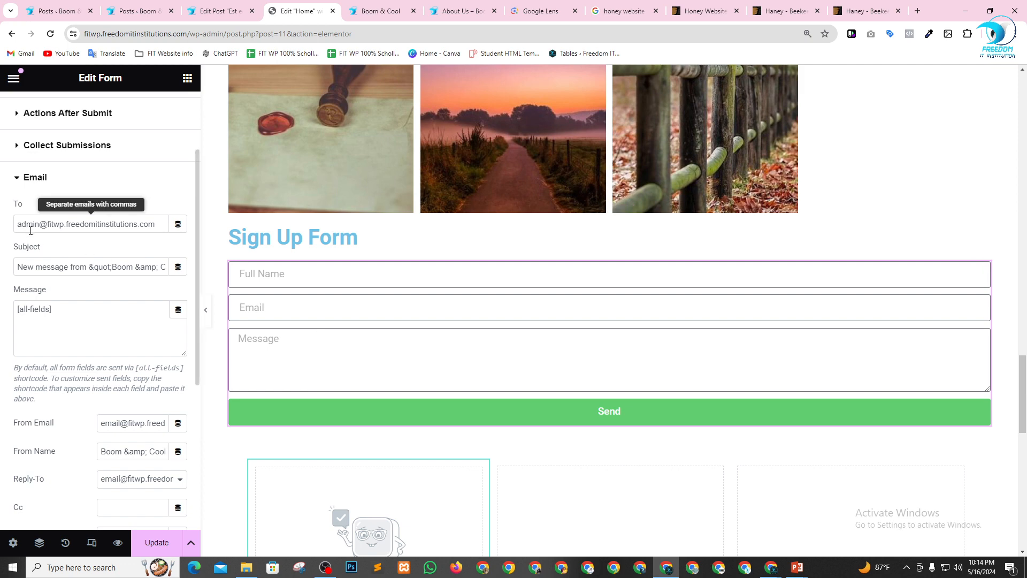
{"action": "left_click_drag", "start_coordinate": [32, 224], "coordinate": [110, 225]}
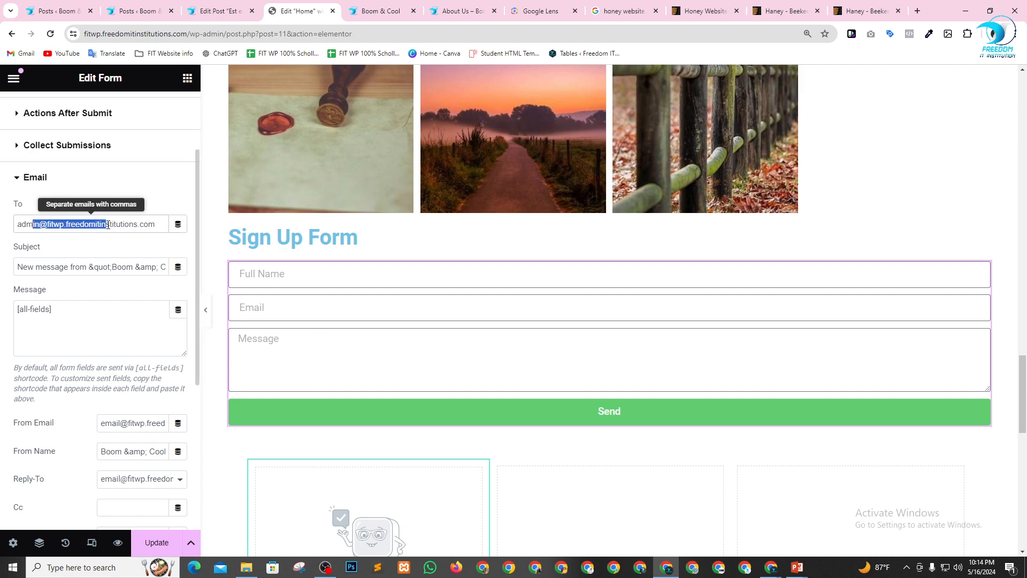
{"action": "left_click", "coordinate": [115, 224]}
{"action": "left_click_drag", "start_coordinate": [64, 268], "coordinate": [103, 269]}
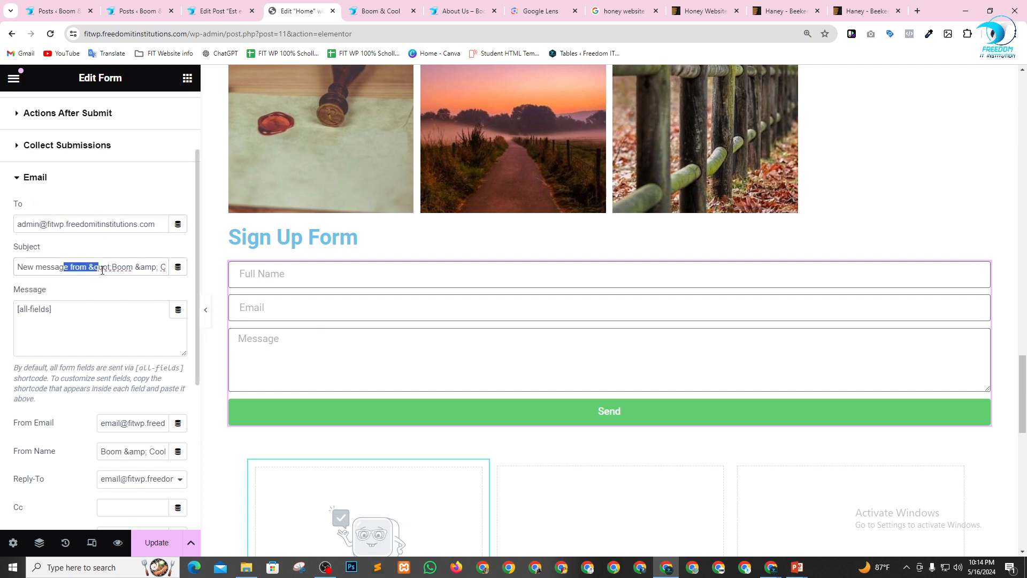
{"action": "left_click", "coordinate": [118, 270]}
{"action": "left_click", "coordinate": [72, 315]}
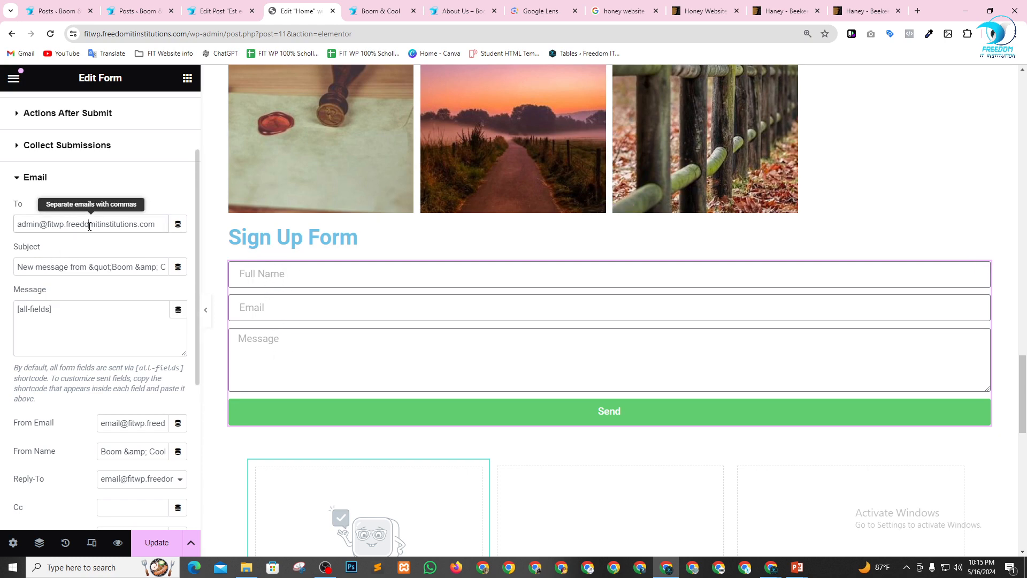
{"action": "key", "text": "ctrl+a"}
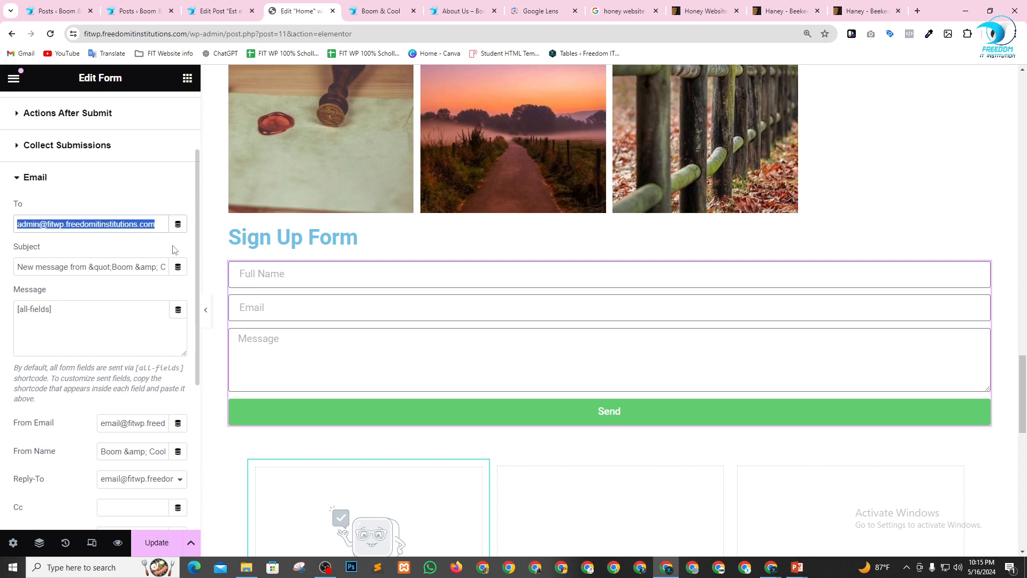
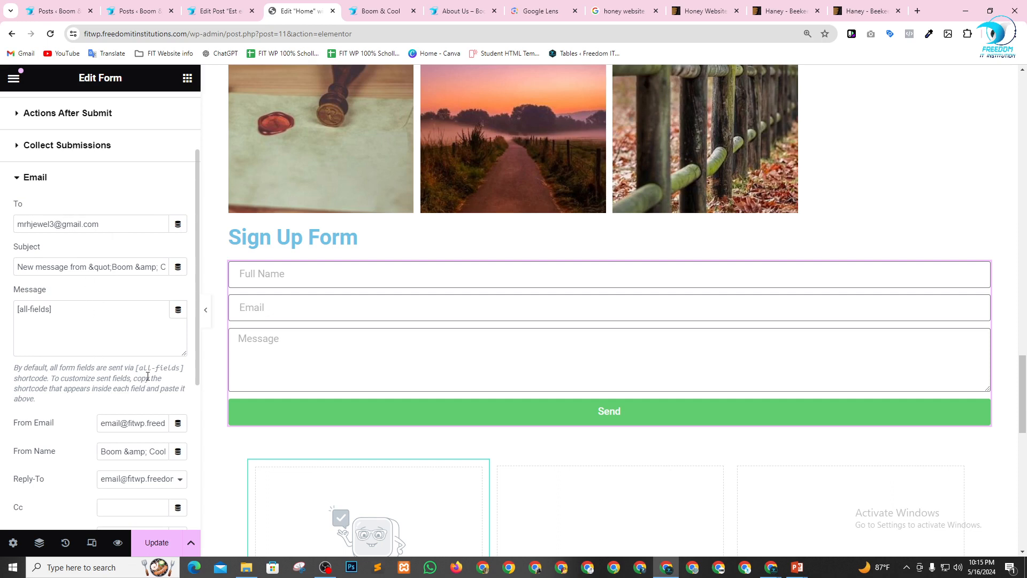
Look over the remaining e-mail settings of the form and update the page.
{"action": "scroll", "coordinate": [148, 376], "scroll_direction": "down", "scroll_amount": 2}
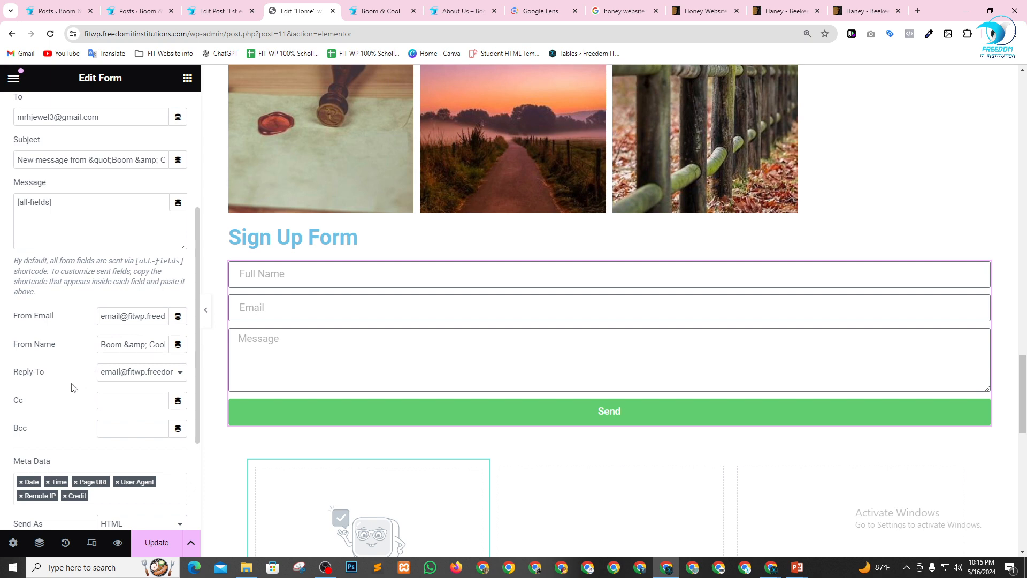
{"action": "scroll", "coordinate": [70, 406], "scroll_direction": "down", "scroll_amount": 2}
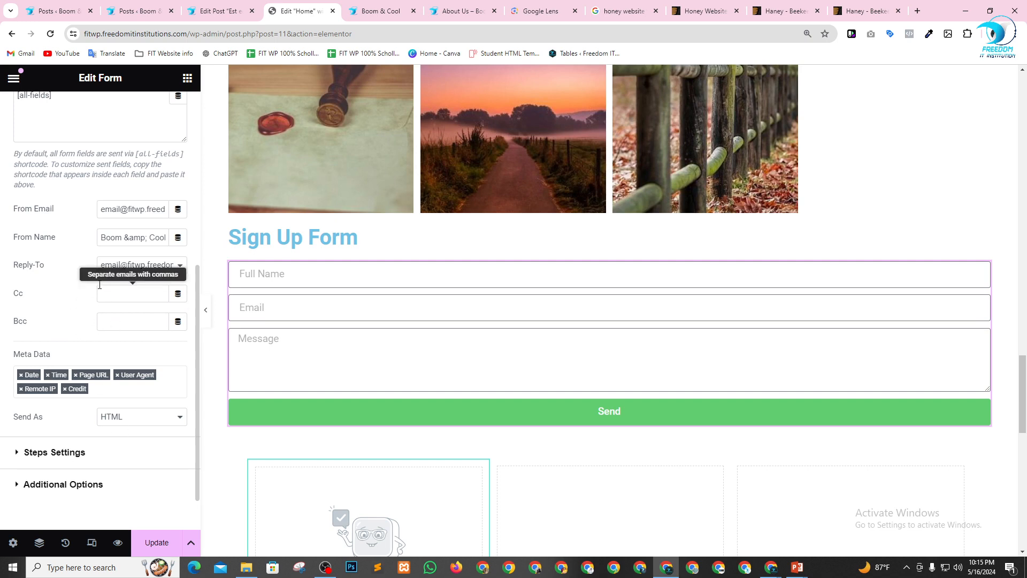
{"action": "left_click", "coordinate": [138, 538]}
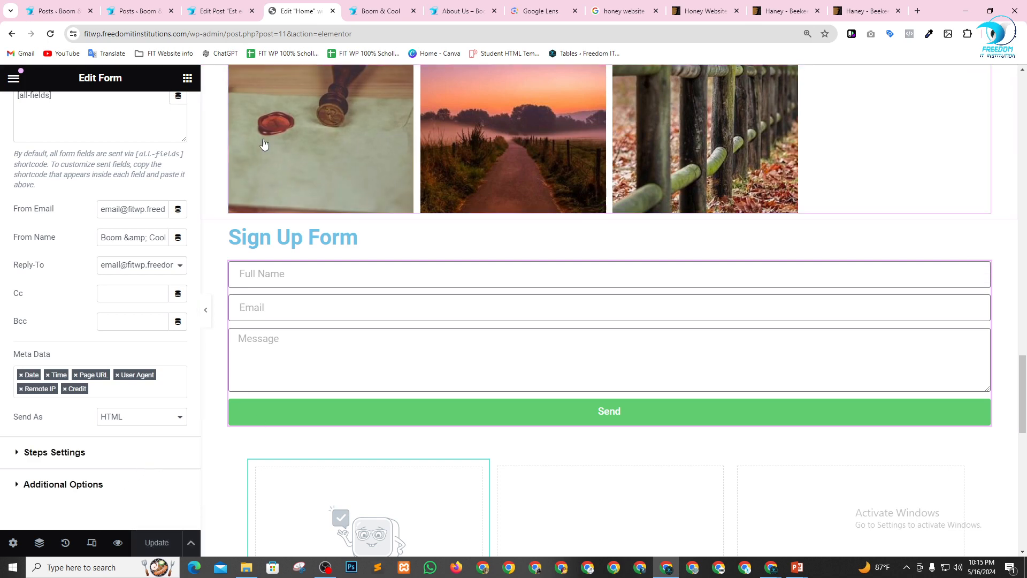
Copy the address of the live Boom & Cool site and open it in a separate Chrome profile window.
{"action": "left_click", "coordinate": [369, 7]}
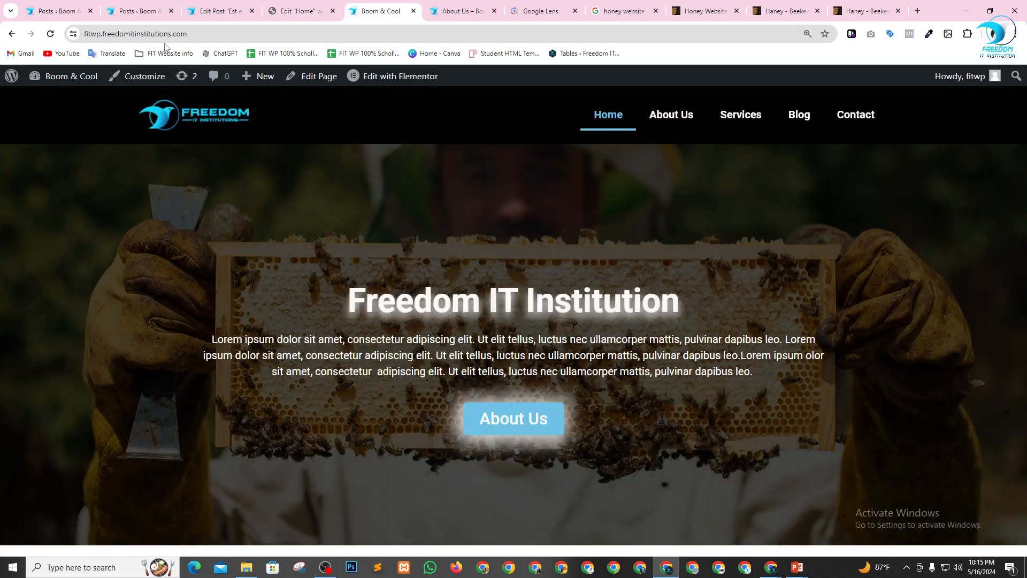
{"action": "left_click", "coordinate": [132, 34]}
{"action": "key", "text": "ctrl+c"}
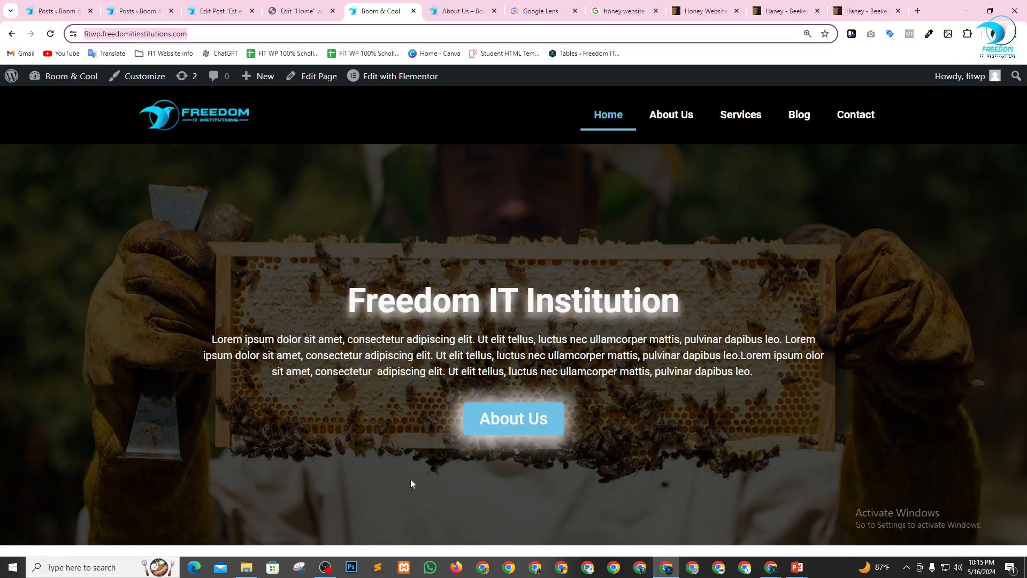
{"action": "left_click", "coordinate": [483, 567]}
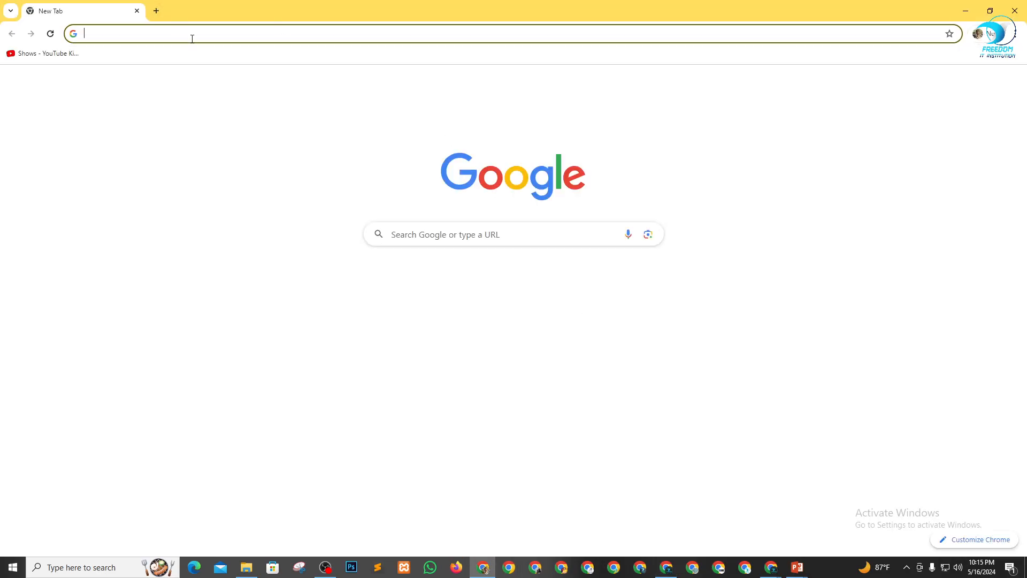
{"action": "key", "text": "ctrl+v"}
{"action": "key", "text": "Return"}
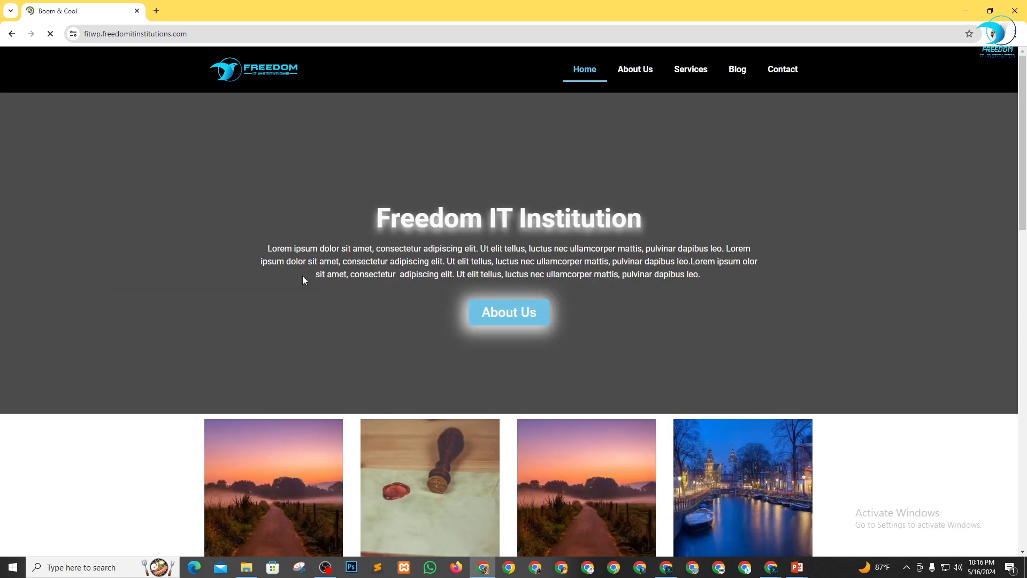
Fill in the live page's Sign Up Form with a full name, an e-mail address and the message "Hello".
{"action": "scroll", "coordinate": [303, 275], "scroll_direction": "down", "scroll_amount": 15}
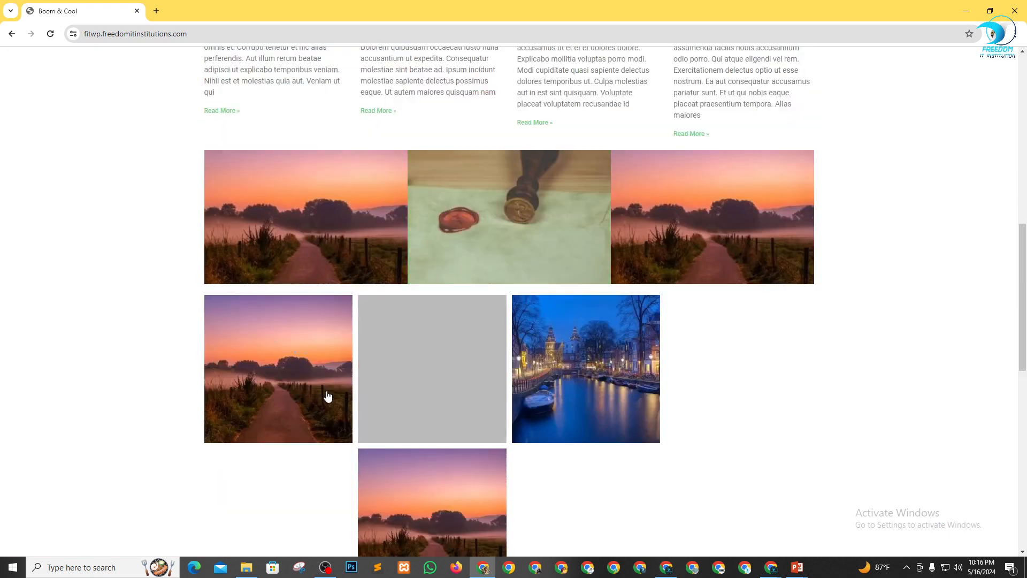
{"action": "scroll", "coordinate": [327, 390], "scroll_direction": "down", "scroll_amount": 10}
{"action": "left_click", "coordinate": [306, 342]}
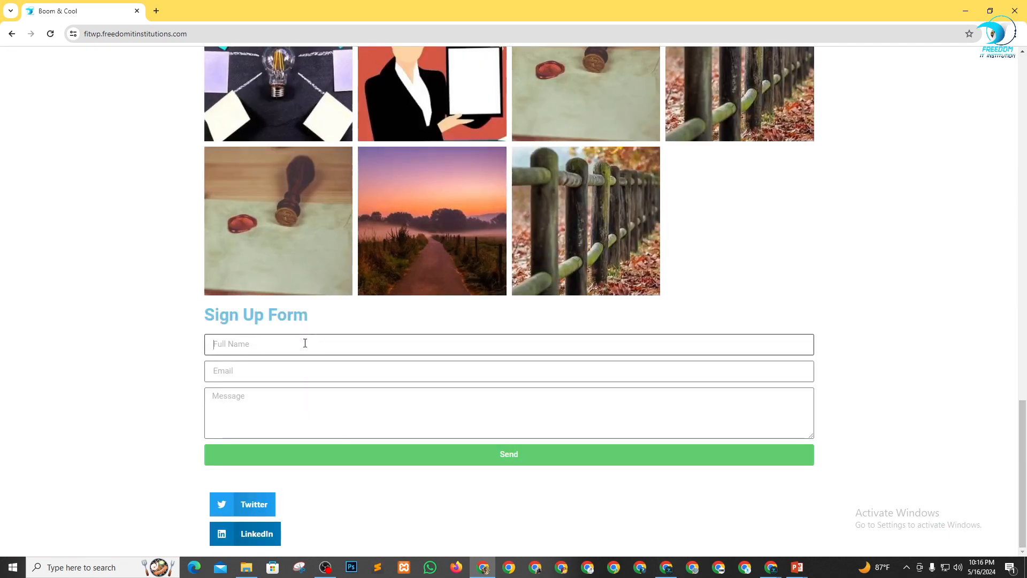
{"action": "key", "text": "Tab"}
{"action": "type", "text": "mr"}
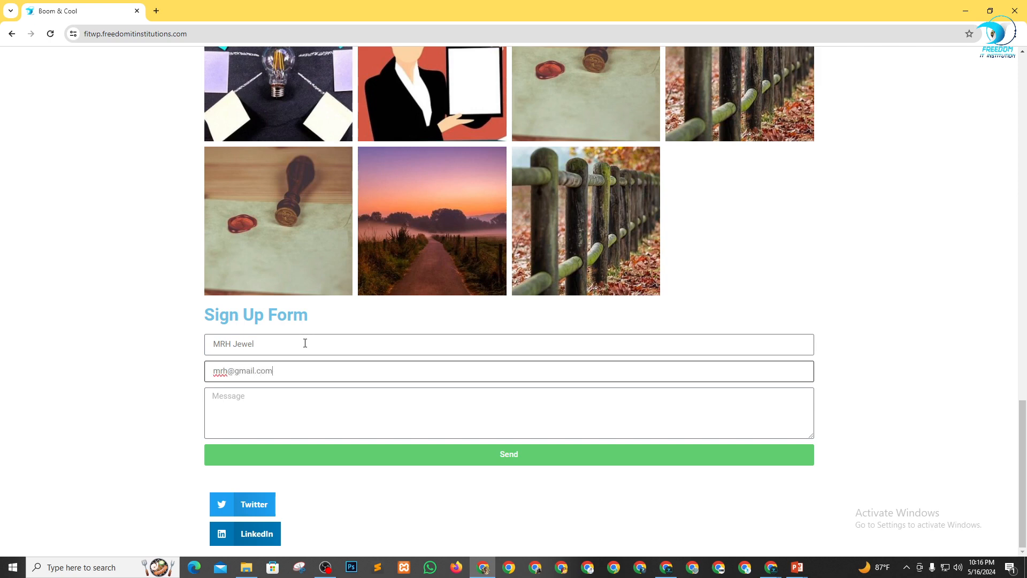
{"action": "left_click", "coordinate": [281, 412]}
{"action": "type", "text": "Hello"}
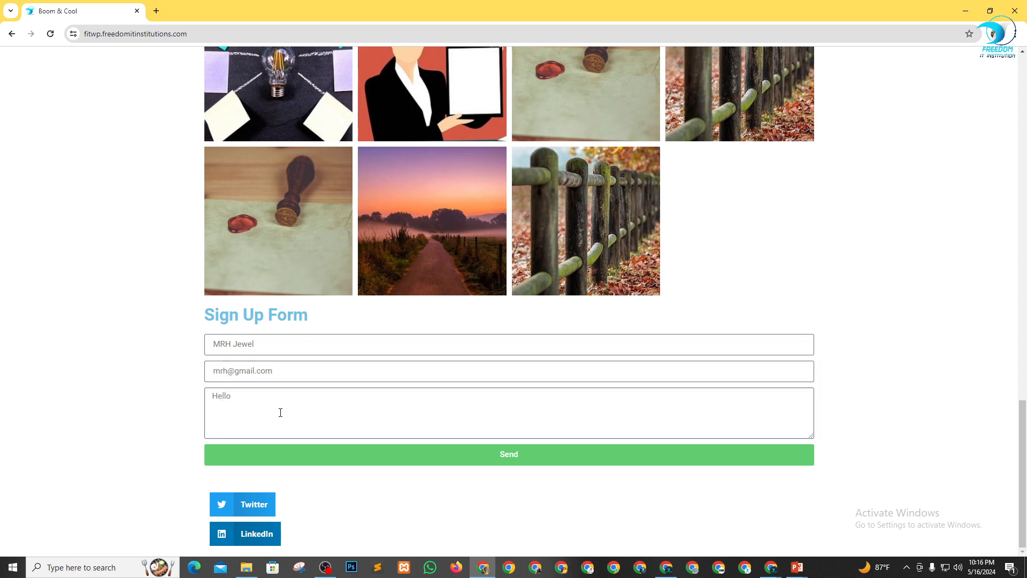
Send the completed Sign Up Form and check the submission status shown below it.
{"action": "left_click", "coordinate": [535, 456]}
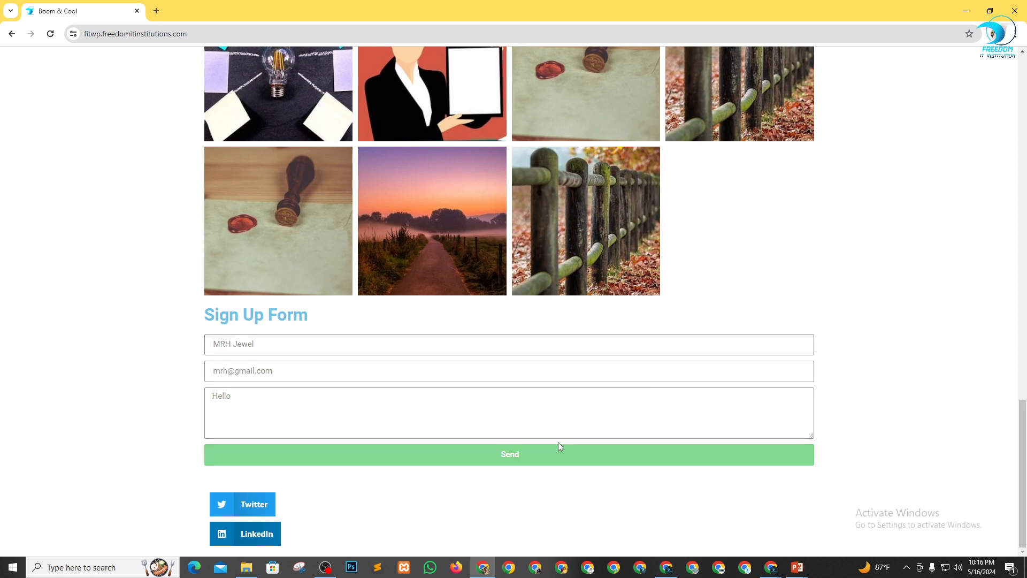
{"action": "scroll", "coordinate": [280, 475], "scroll_direction": "down", "scroll_amount": 1}
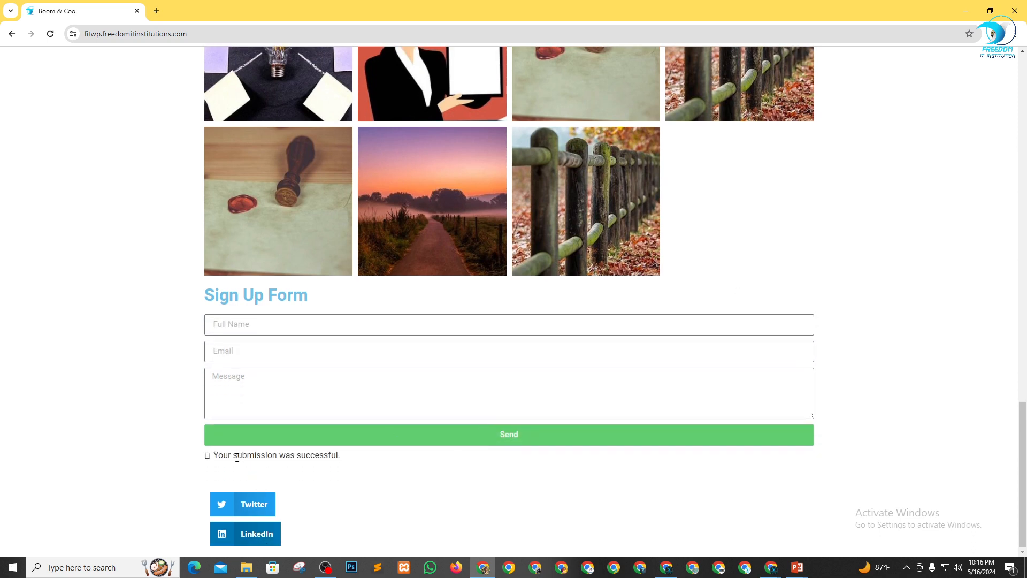
{"action": "left_click_drag", "start_coordinate": [227, 456], "coordinate": [343, 459]}
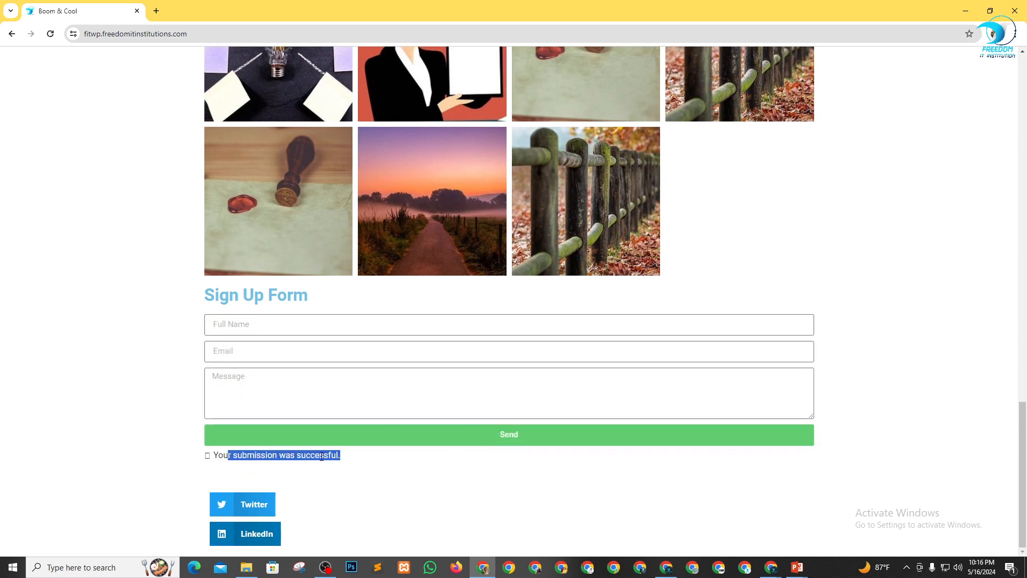
{"action": "left_click", "coordinate": [326, 456]}
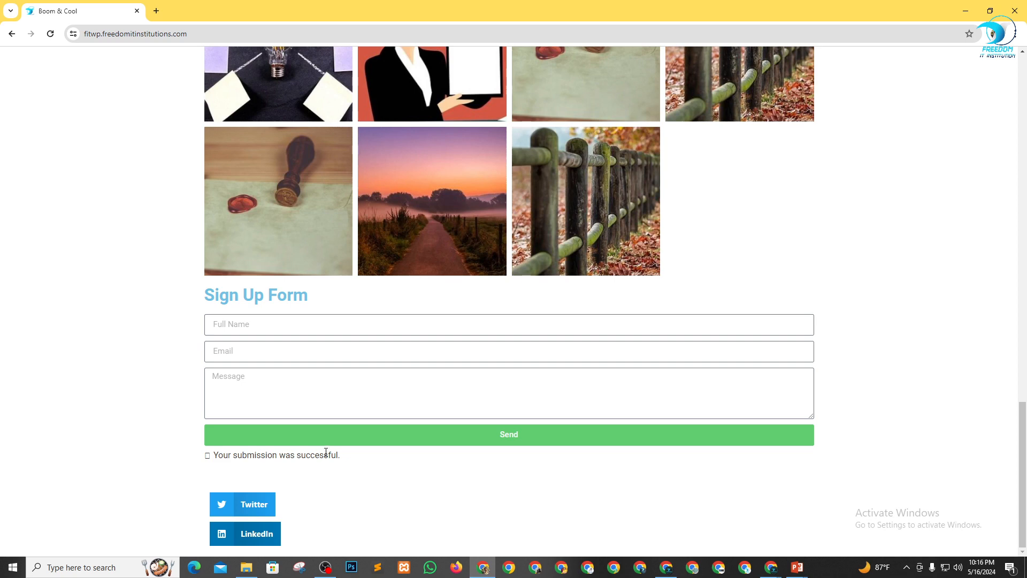
Switch to another Chrome profile, open its Gmail inbox, read the newest "Form" e-mail and return to the inbox.
{"action": "key", "text": "alt+Tab"}
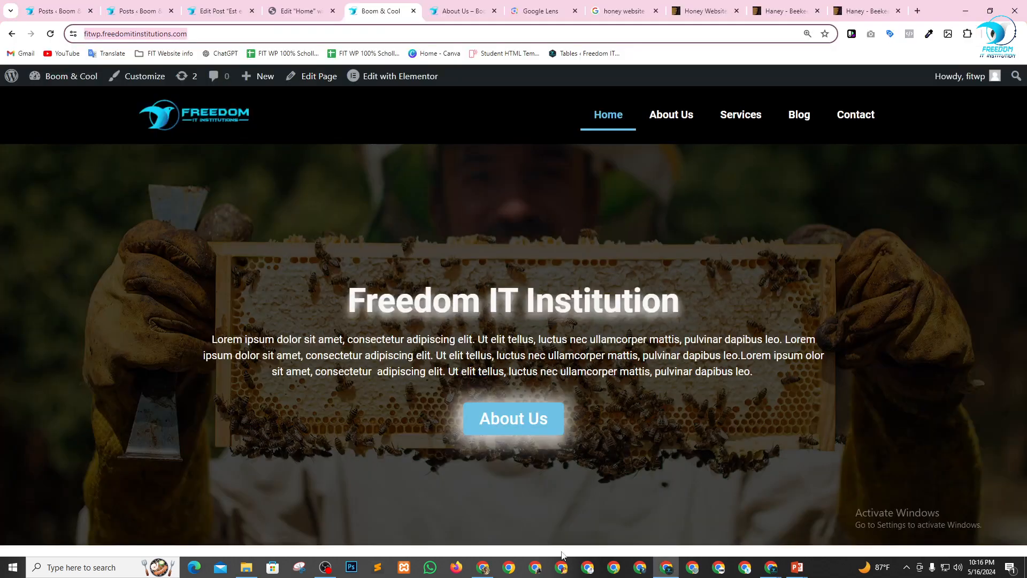
{"action": "left_click", "coordinate": [561, 565]}
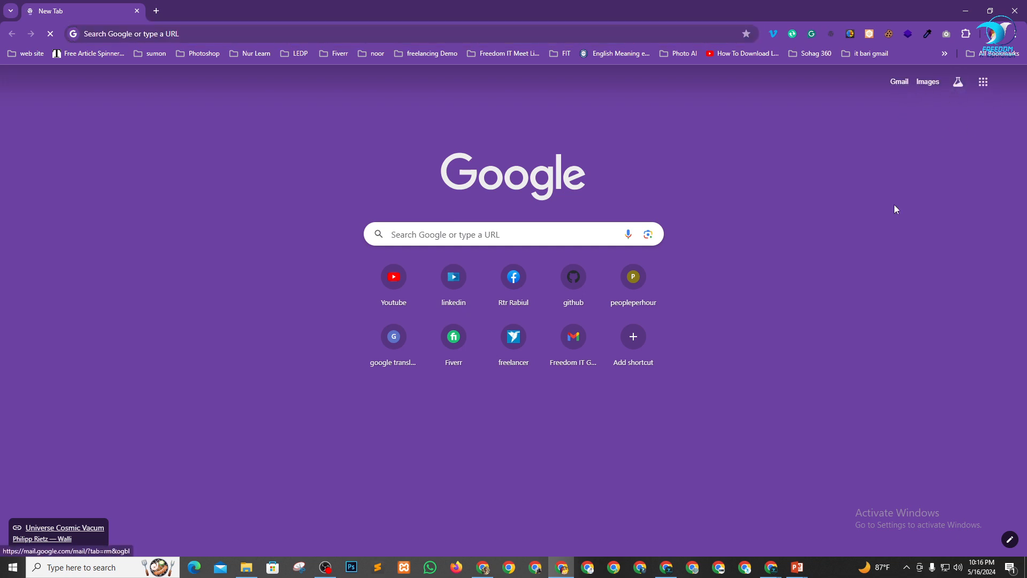
{"action": "left_click", "coordinate": [900, 83]}
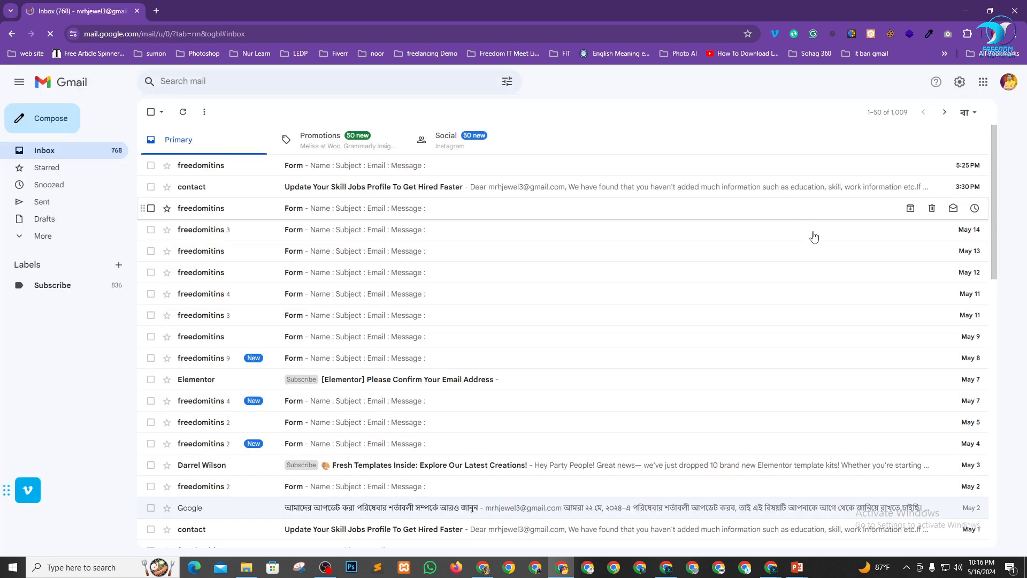
{"action": "left_click", "coordinate": [227, 170]}
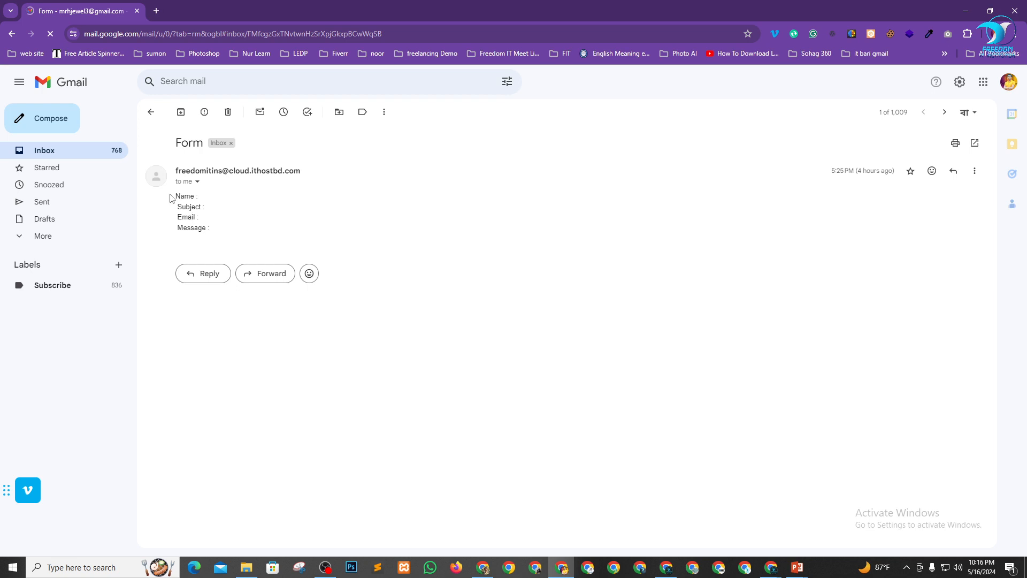
{"action": "left_click_drag", "start_coordinate": [185, 197], "coordinate": [345, 232]}
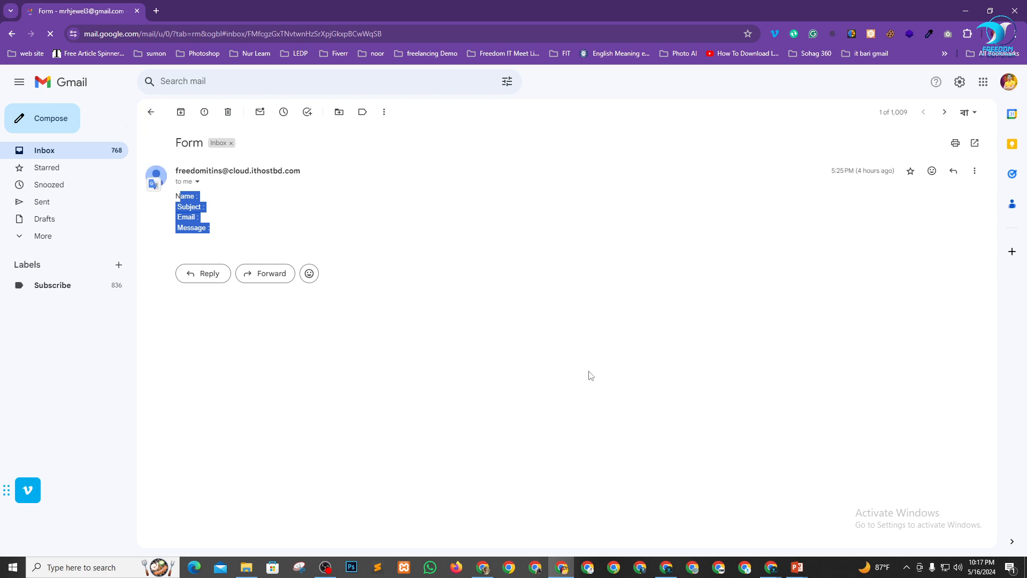
{"action": "left_click", "coordinate": [150, 111]}
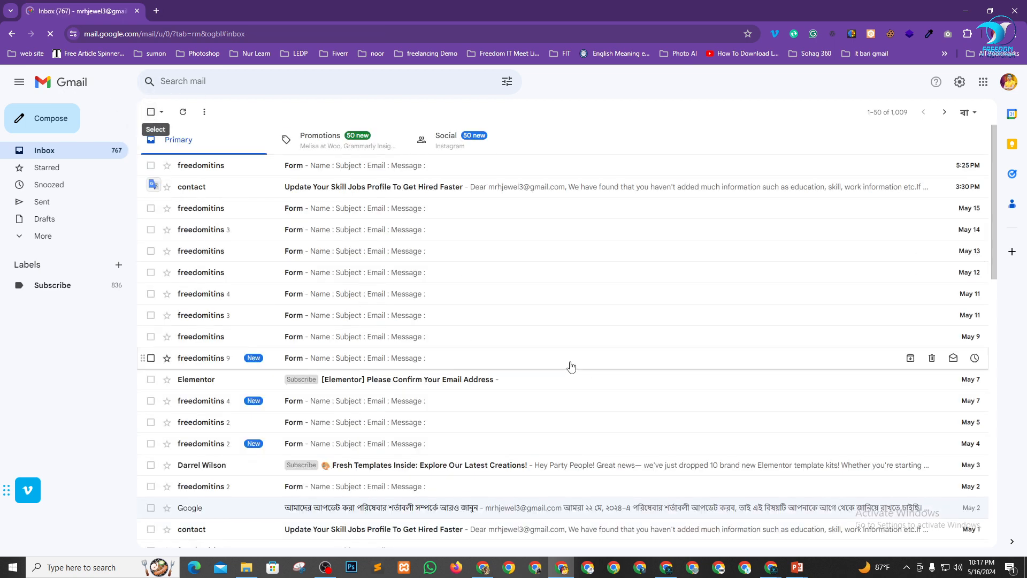
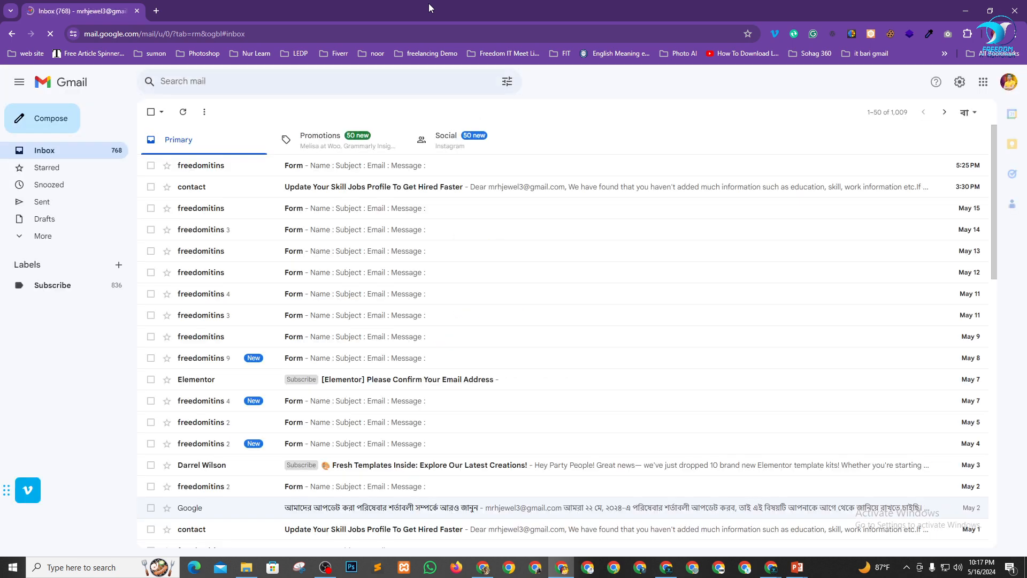
Open the contact-form e-mail in Gmail's Spam folder and examine the submitted name, e-mail address and message.
{"action": "left_click", "coordinate": [91, 236]}
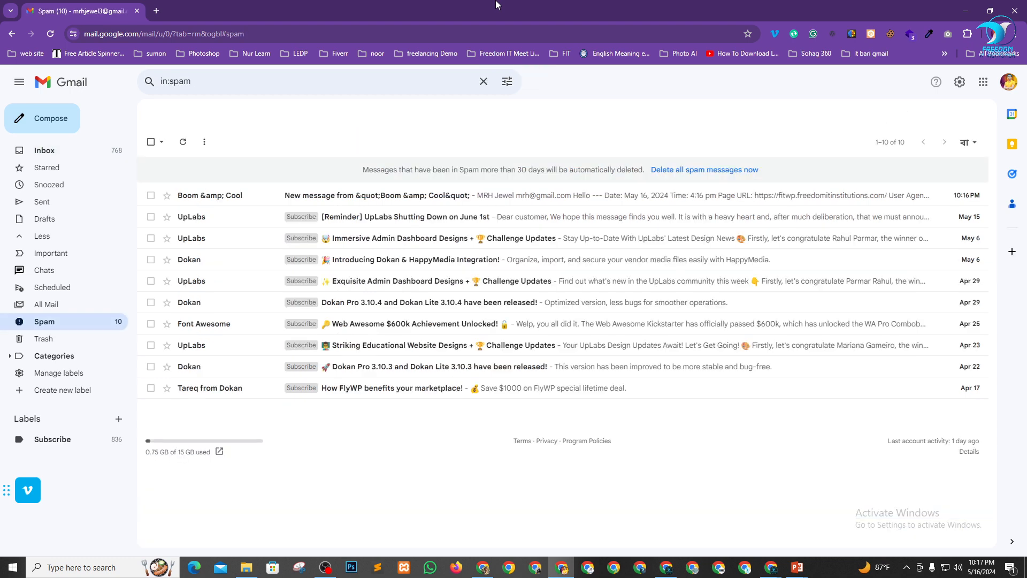
{"action": "left_click", "coordinate": [238, 200]}
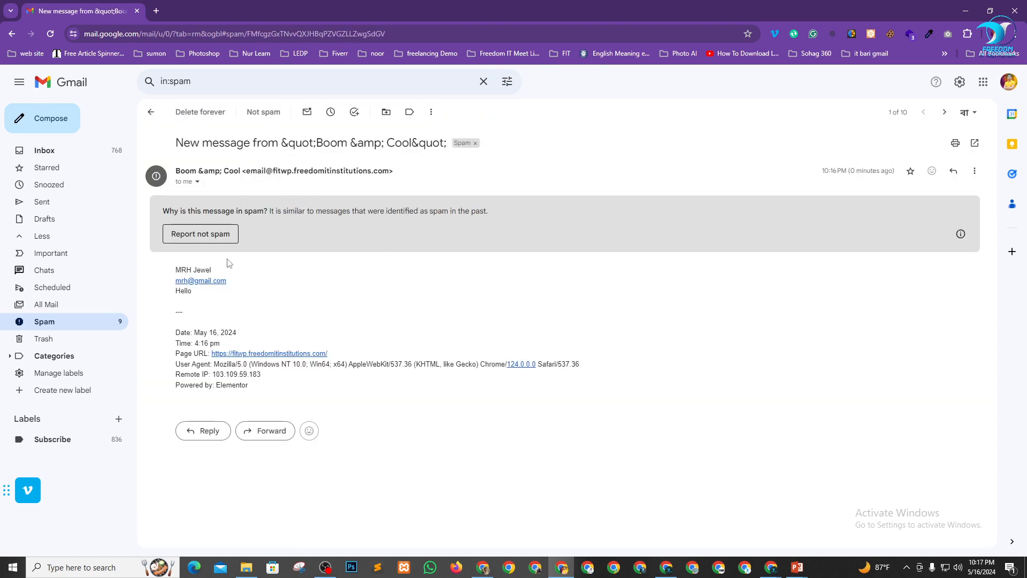
{"action": "left_click_drag", "start_coordinate": [168, 272], "coordinate": [245, 270]}
{"action": "key", "text": "ctrl+plus"}
{"action": "key", "text": "ctrl+plus"}
{"action": "key", "text": "ctrl+plus"}
{"action": "key", "text": "ctrl+plus"}
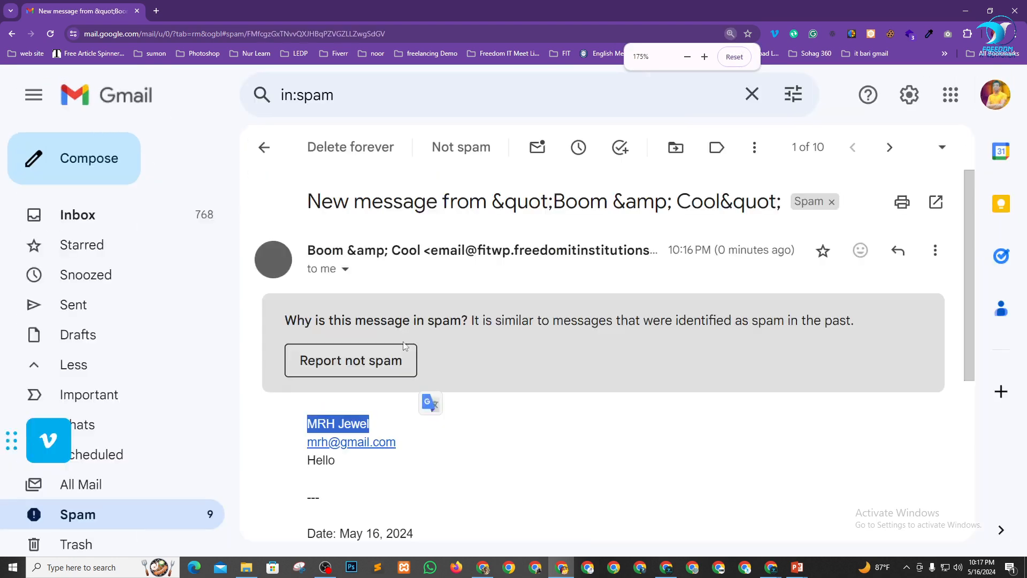
{"action": "scroll", "coordinate": [449, 329], "scroll_direction": "down", "scroll_amount": 1}
{"action": "left_click_drag", "start_coordinate": [288, 230], "coordinate": [473, 229]}
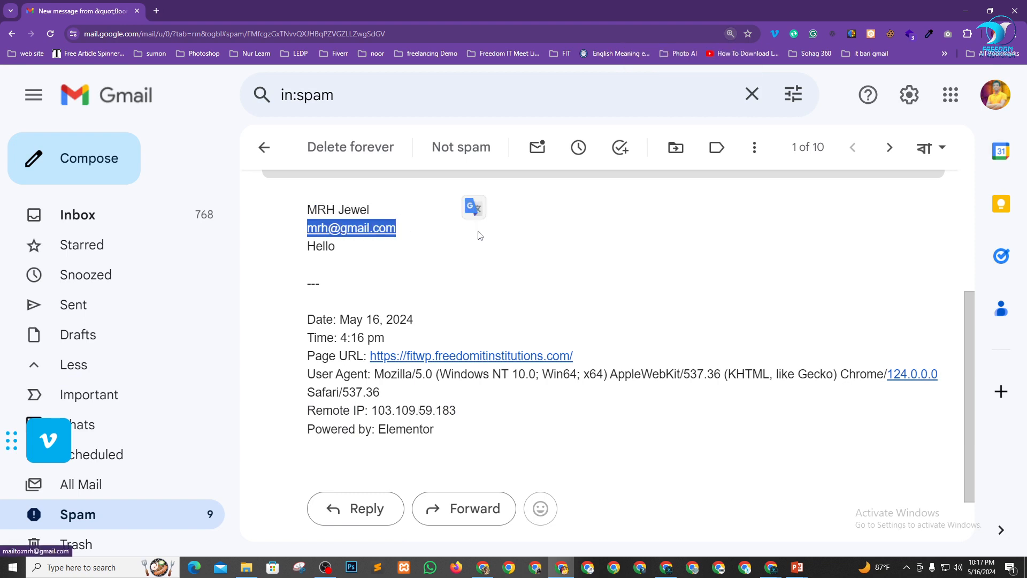
{"action": "left_click", "coordinate": [498, 245]}
{"action": "left_click_drag", "start_coordinate": [358, 253], "coordinate": [306, 246]}
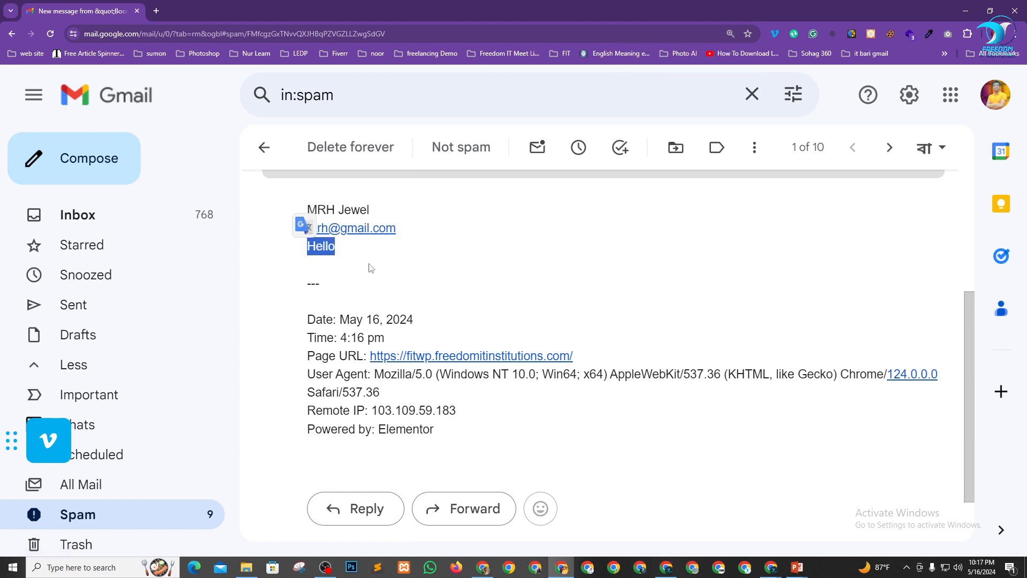
{"action": "left_click", "coordinate": [471, 275]}
Examine the form e-mail's metadata lines, from the separator and date down to the remote IP and Powered by line.
{"action": "scroll", "coordinate": [445, 276], "scroll_direction": "up", "scroll_amount": 1}
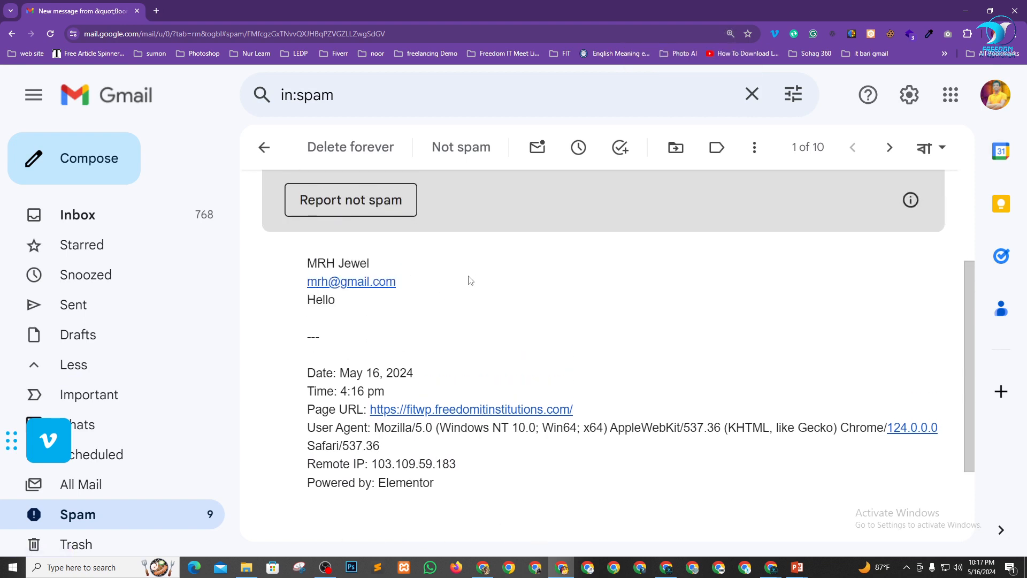
{"action": "scroll", "coordinate": [468, 280], "scroll_direction": "down", "scroll_amount": 1}
{"action": "left_click_drag", "start_coordinate": [307, 354], "coordinate": [340, 342]}
{"action": "left_click", "coordinate": [749, 291]}
{"action": "scroll", "coordinate": [494, 337], "scroll_direction": "down", "scroll_amount": 1}
{"action": "left_click", "coordinate": [573, 341]}
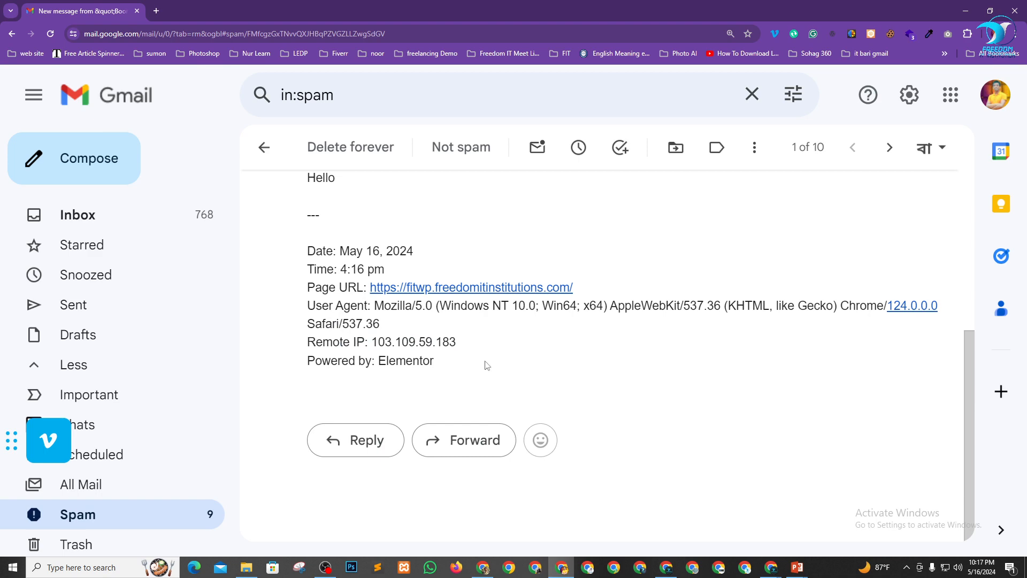
{"action": "left_click_drag", "start_coordinate": [487, 366], "coordinate": [293, 310]}
{"action": "left_click", "coordinate": [678, 326]}
{"action": "key", "text": "ctrl+minus"}
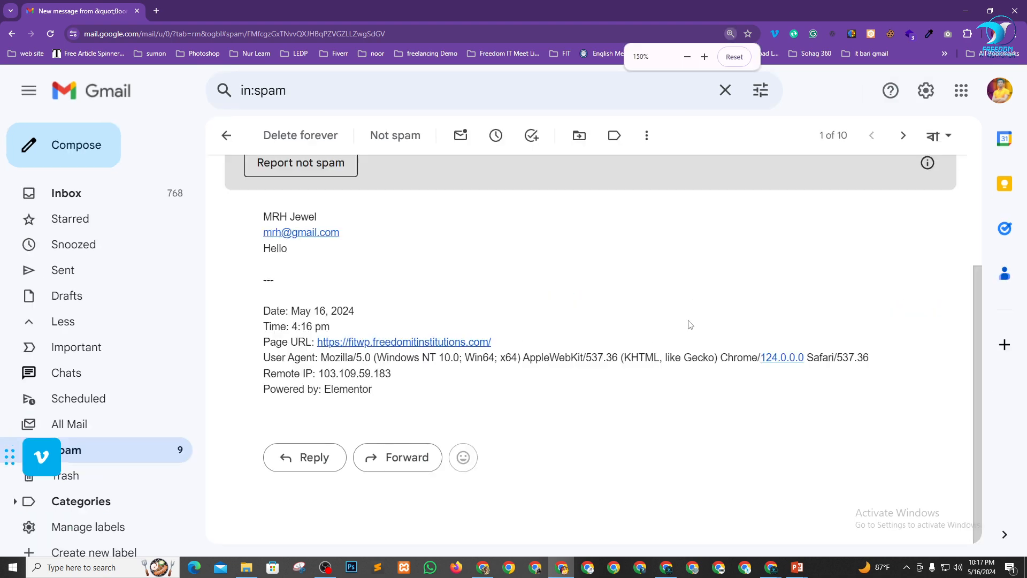
{"action": "key", "text": "ctrl+minus"}
{"action": "left_click_drag", "start_coordinate": [459, 405], "coordinate": [453, 390]}
{"action": "left_click", "coordinate": [580, 432]}
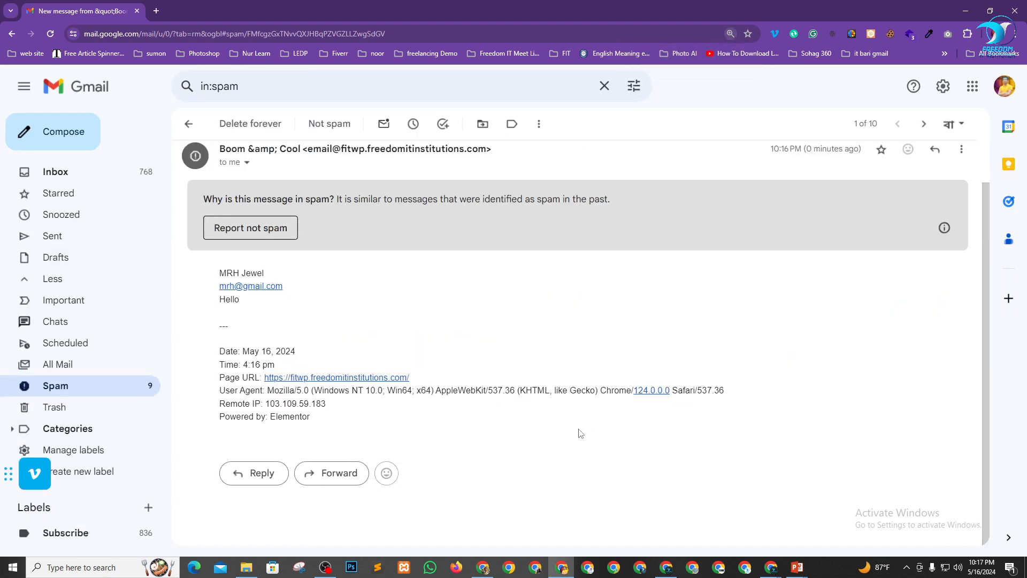
{"action": "scroll", "coordinate": [368, 342], "scroll_direction": "up", "scroll_amount": 1}
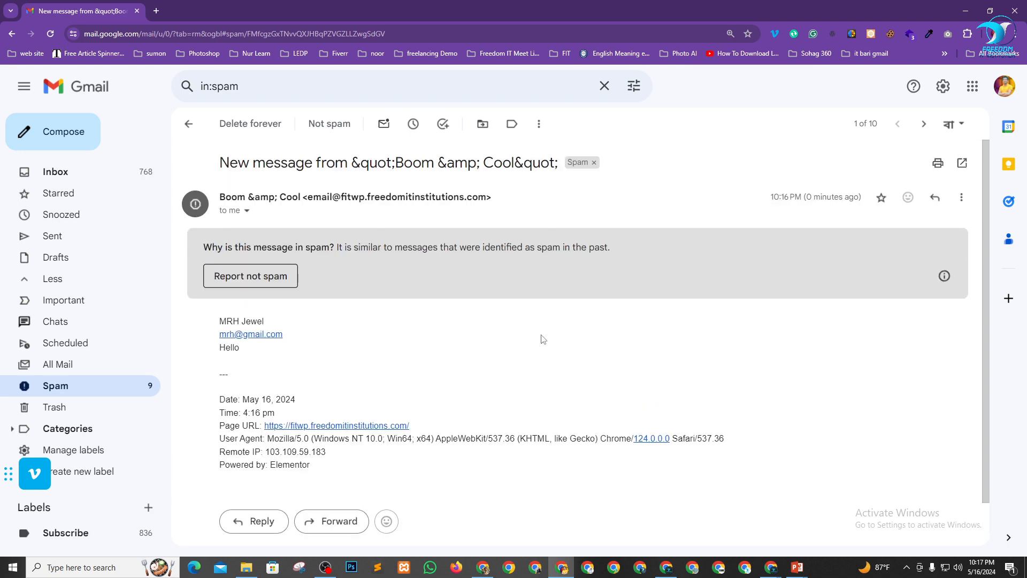
Switch to the Elementor editor of the Home page and insert an empty section directly below the Sign Up Form.
{"action": "key", "text": "alt+Tab"}
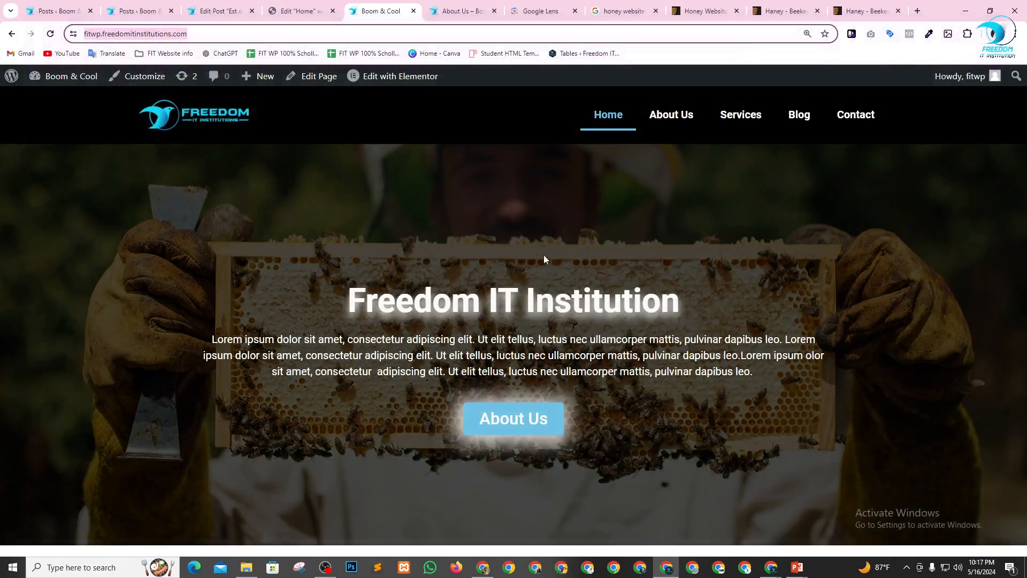
{"action": "left_click", "coordinate": [278, 5]}
{"action": "scroll", "coordinate": [477, 220], "scroll_direction": "down", "scroll_amount": 5}
{"action": "scroll", "coordinate": [535, 228], "scroll_direction": "up", "scroll_amount": 4}
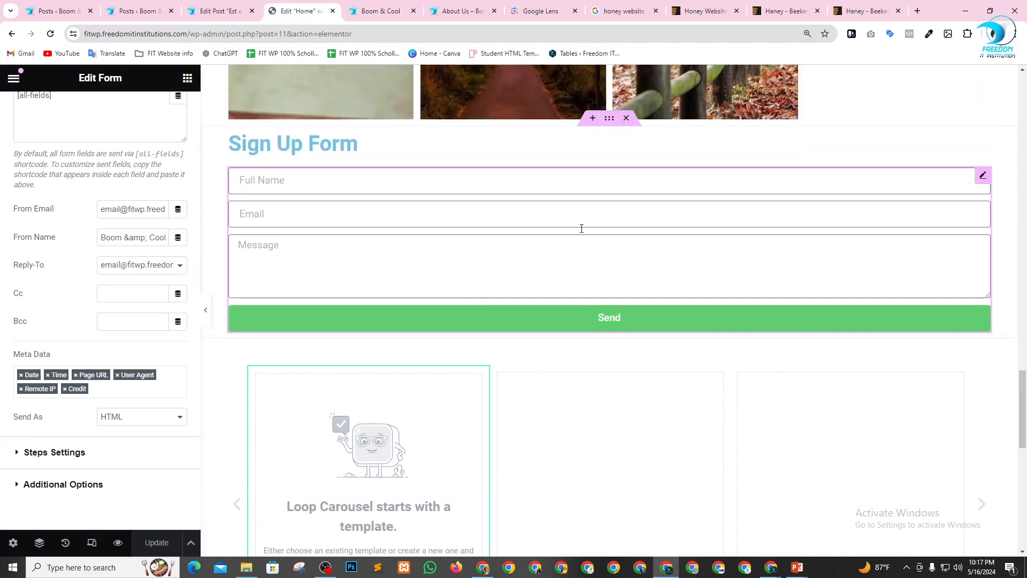
{"action": "scroll", "coordinate": [578, 227], "scroll_direction": "down", "scroll_amount": 2}
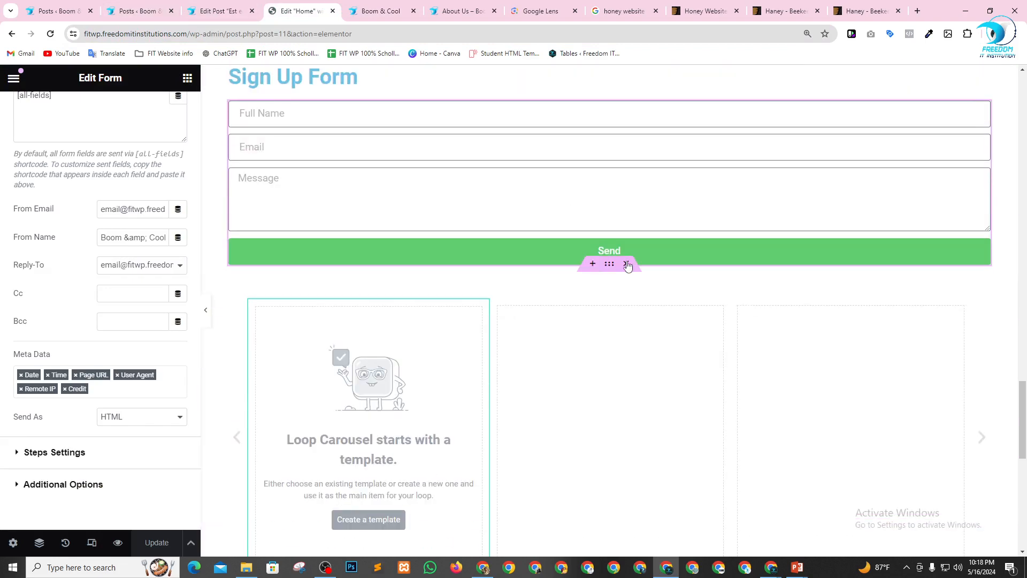
{"action": "scroll", "coordinate": [628, 265], "scroll_direction": "down", "scroll_amount": 3}
{"action": "left_click", "coordinate": [591, 103]}
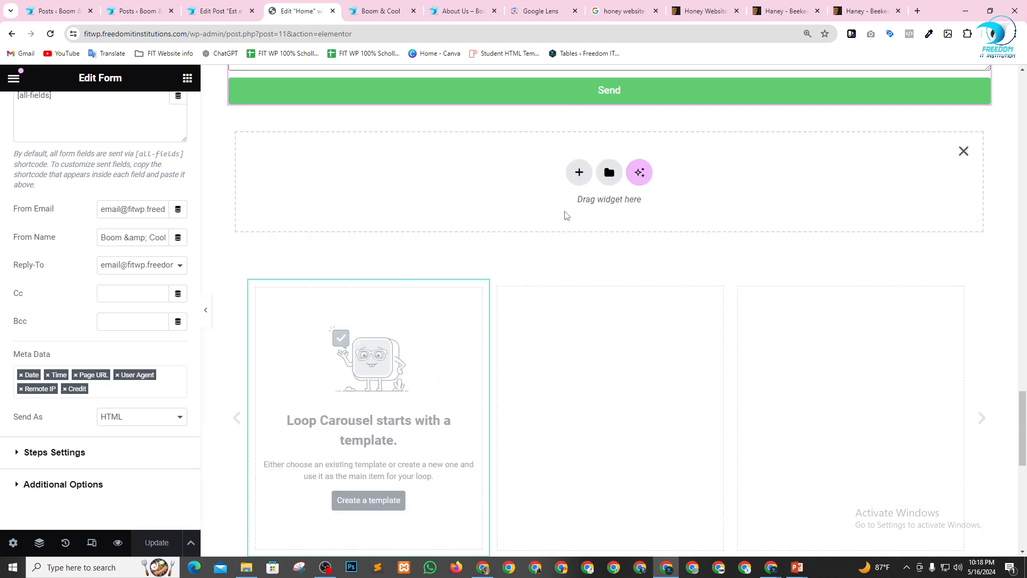
Place a Login widget in the empty section below the Sign Up Form and enable its Remember Me option.
{"action": "left_click", "coordinate": [186, 78]}
{"action": "scroll", "coordinate": [128, 310], "scroll_direction": "down", "scroll_amount": 7}
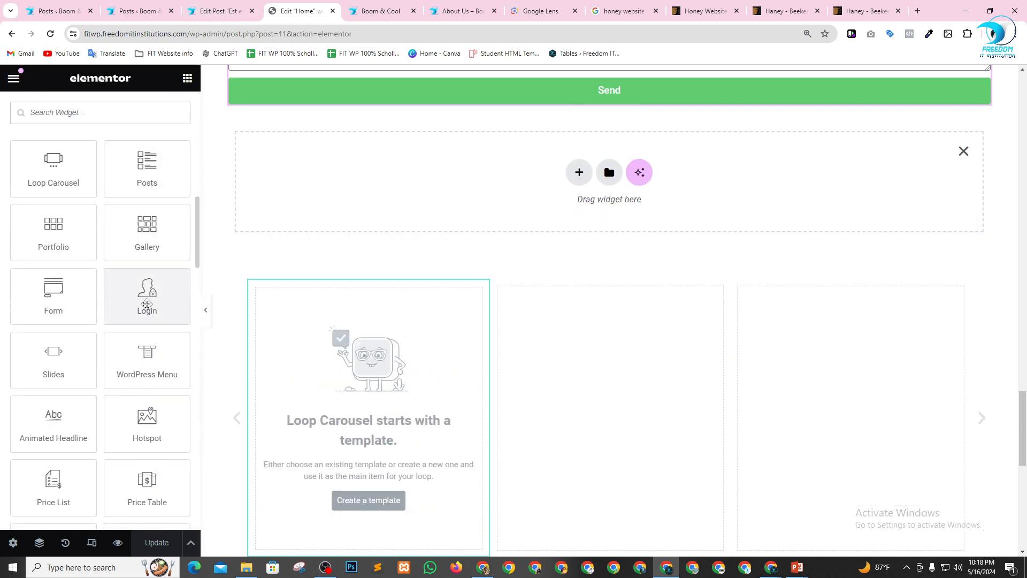
{"action": "scroll", "coordinate": [347, 367], "scroll_direction": "up", "scroll_amount": 2}
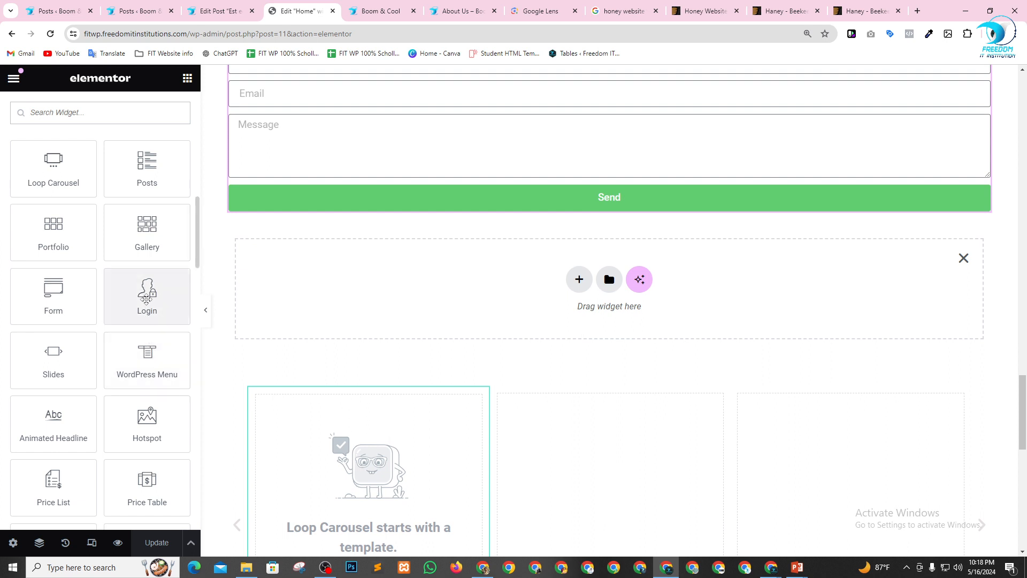
{"action": "left_click_drag", "start_coordinate": [147, 299], "coordinate": [321, 287]}
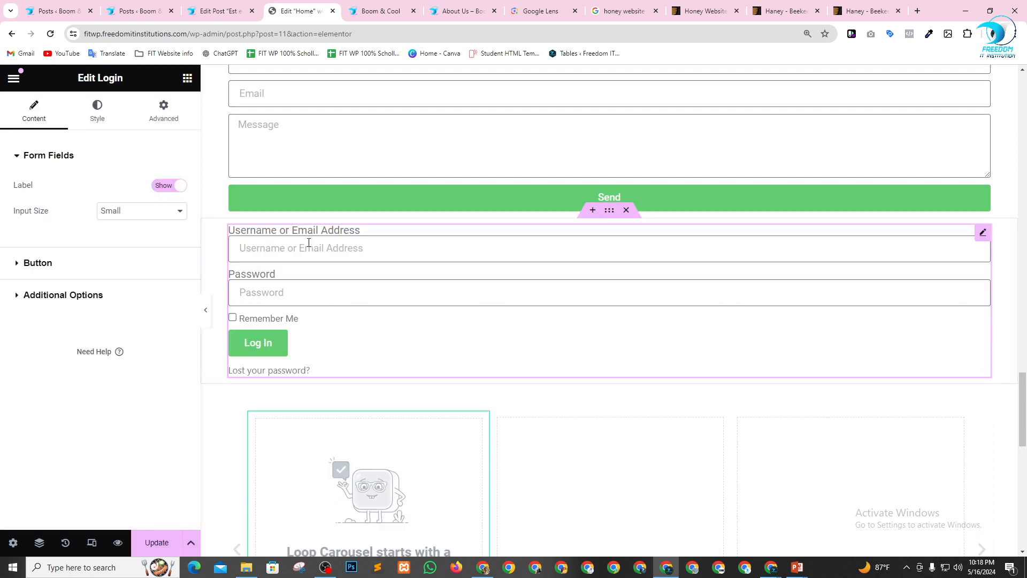
{"action": "left_click", "coordinate": [232, 319]}
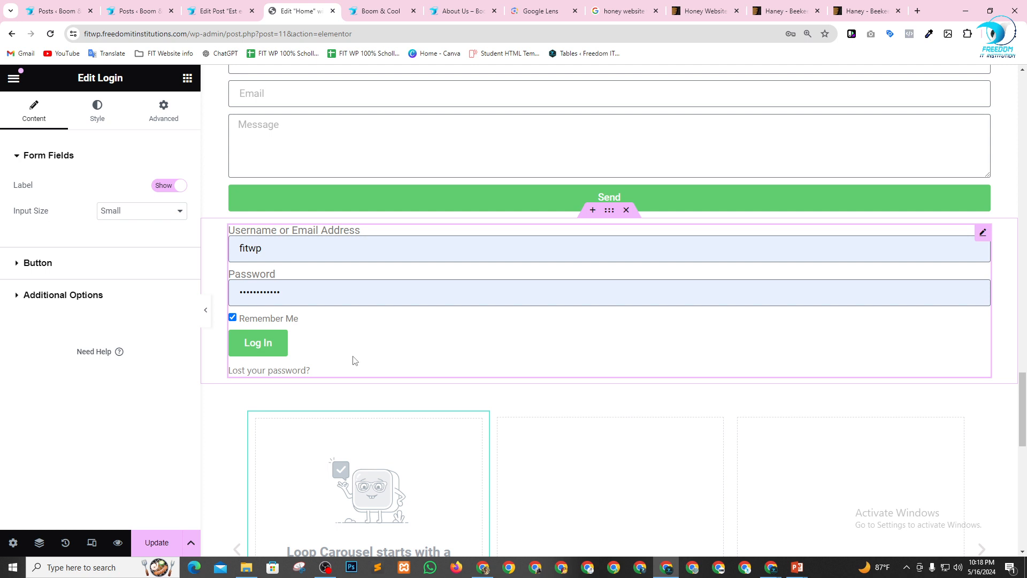
Add a Slides widget between the Login form and the Loop Carousel.
{"action": "left_click", "coordinate": [187, 78]}
{"action": "scroll", "coordinate": [99, 323], "scroll_direction": "down", "scroll_amount": 10}
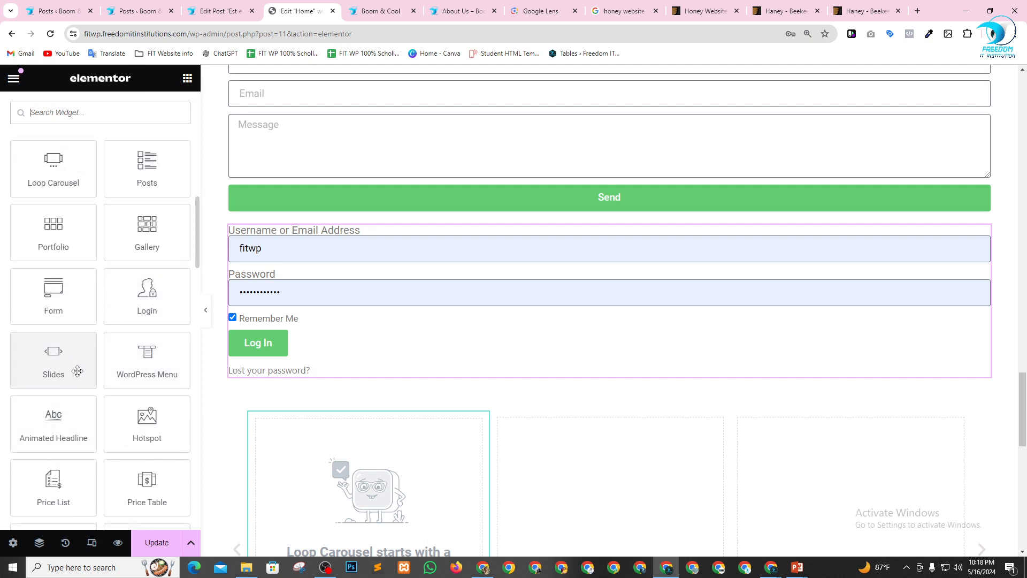
{"action": "scroll", "coordinate": [78, 371], "scroll_direction": "down", "scroll_amount": 1}
{"action": "left_click_drag", "start_coordinate": [54, 305], "coordinate": [376, 399]}
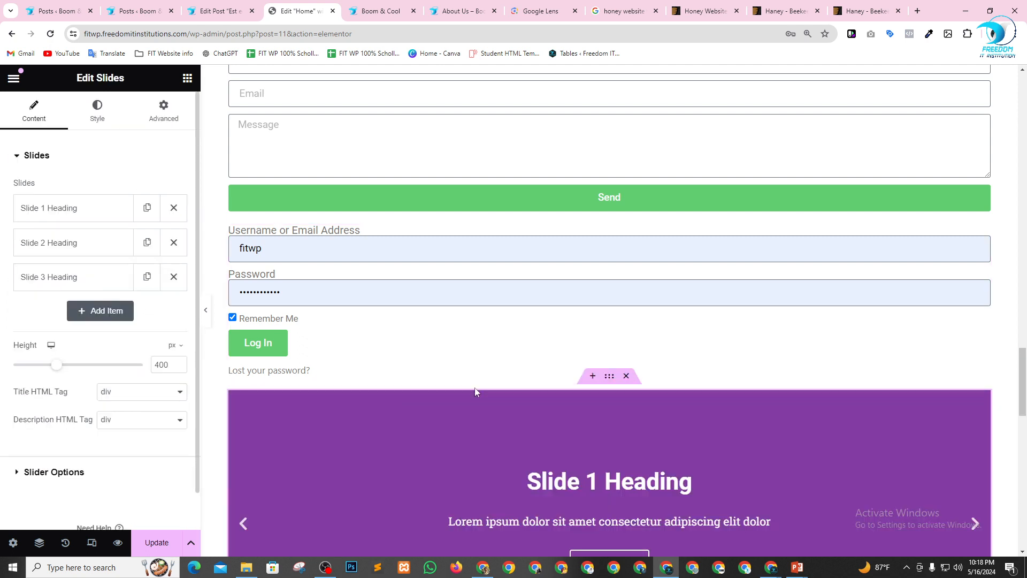
{"action": "scroll", "coordinate": [475, 392], "scroll_direction": "down", "scroll_amount": 5}
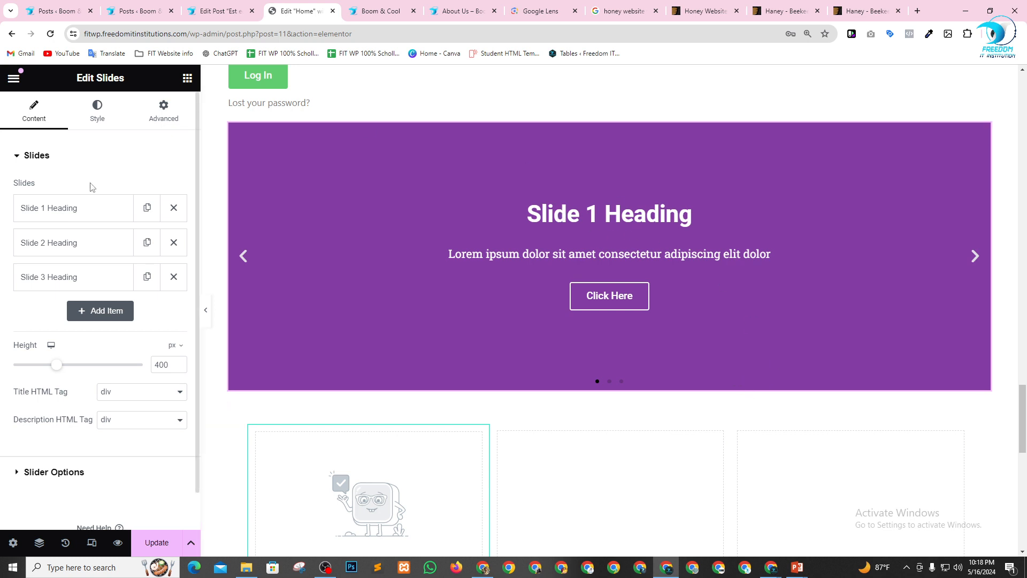
Set the first slide's background image to the night canal photo wp_dummy_content_generator_74.jpg and display that slide in the preview.
{"action": "left_click", "coordinate": [67, 216]}
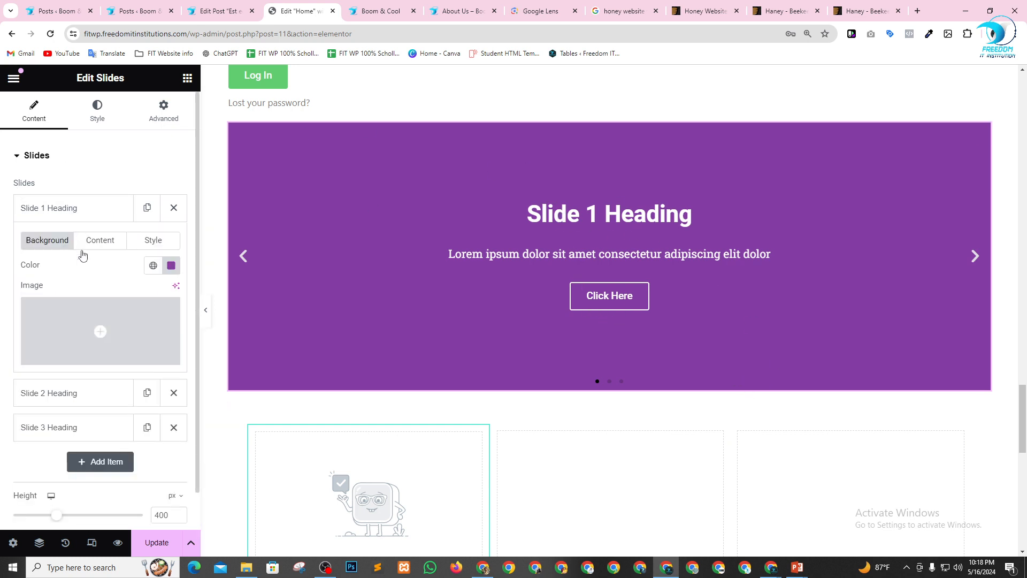
{"action": "left_click", "coordinate": [78, 321]}
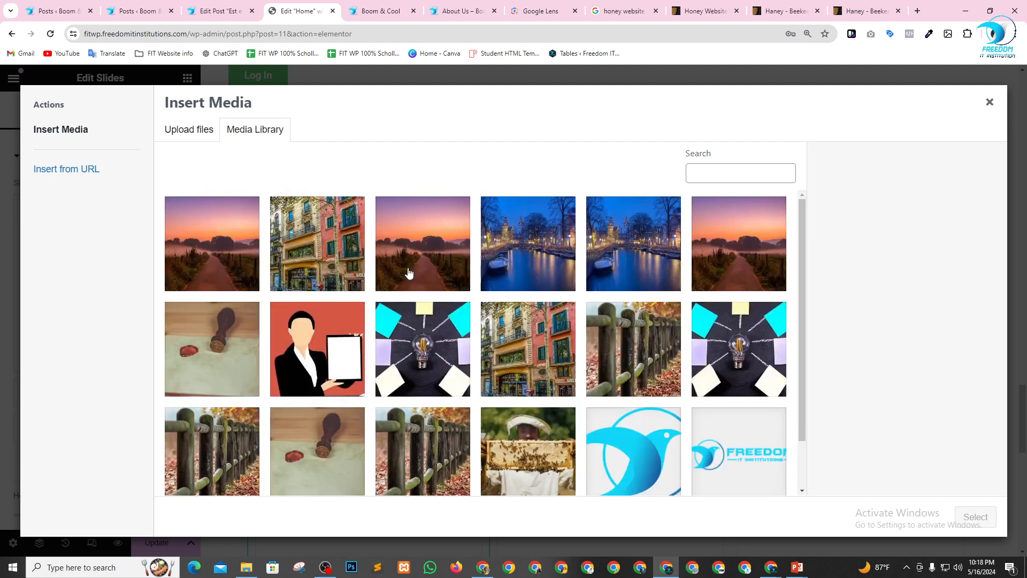
{"action": "left_click", "coordinate": [555, 351]}
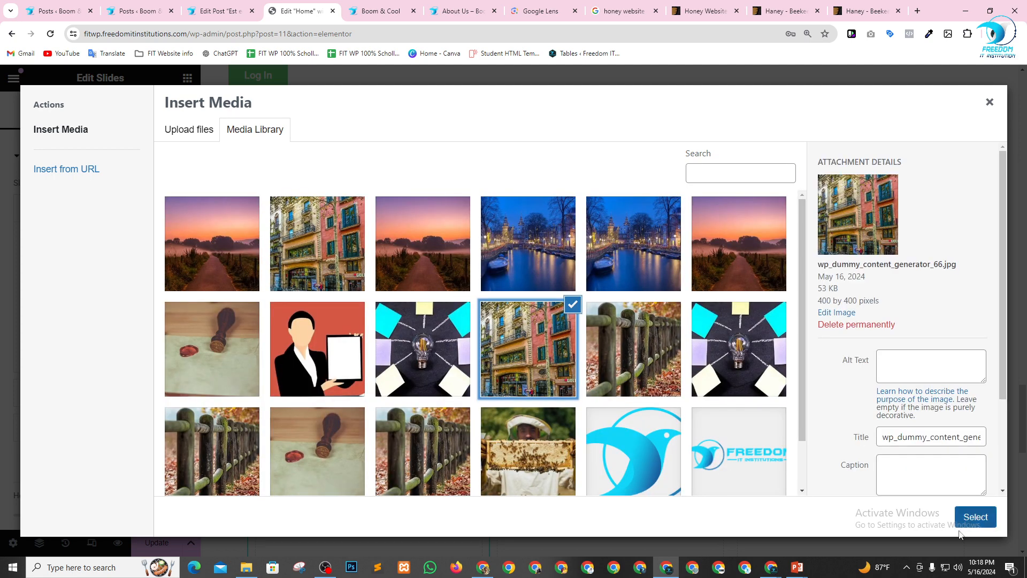
{"action": "left_click", "coordinate": [629, 255]}
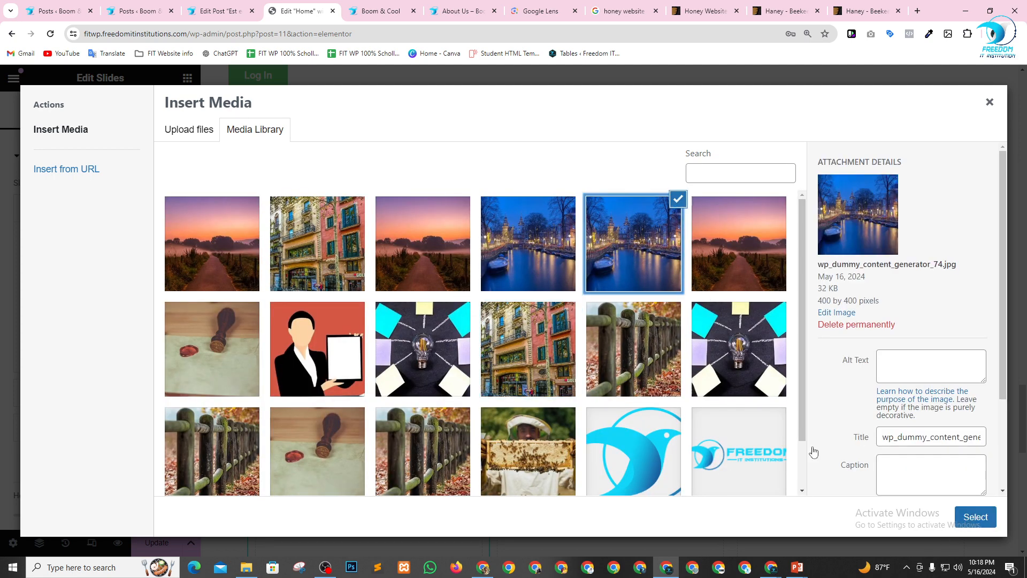
{"action": "left_click", "coordinate": [970, 523]}
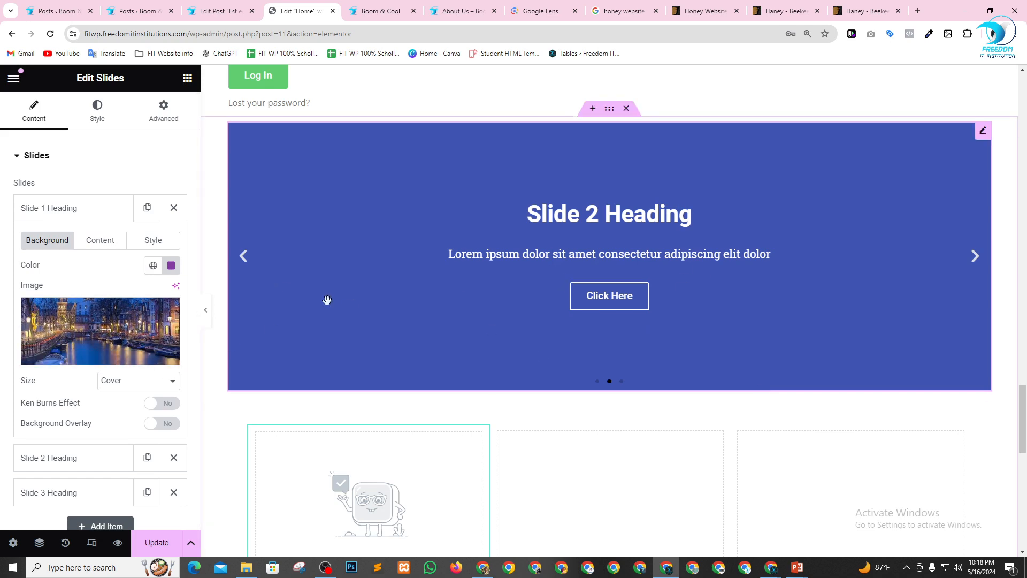
{"action": "left_click", "coordinate": [597, 380]}
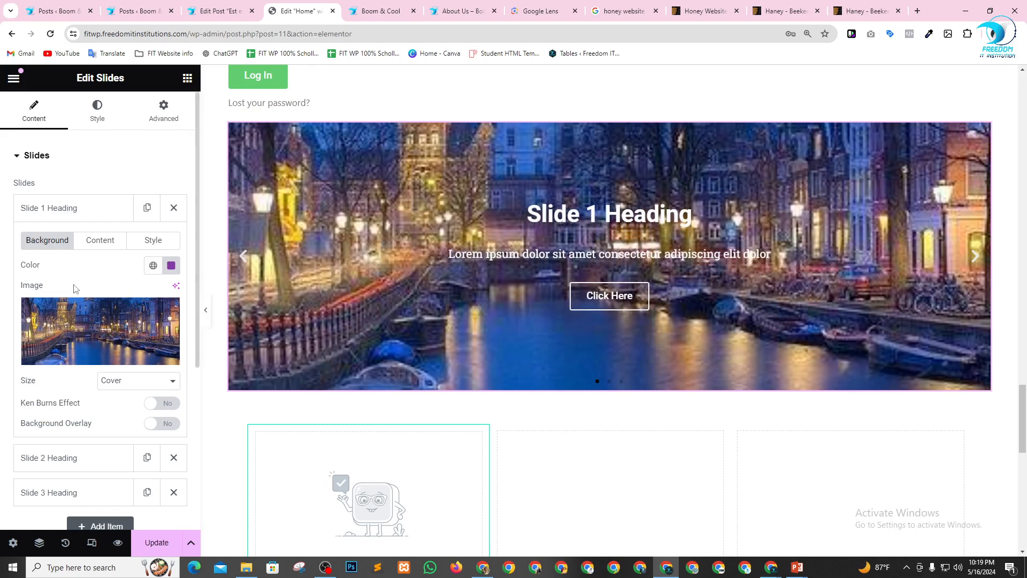
Change the first slide's title to "Freedom IT".
{"action": "left_click", "coordinate": [100, 246]}
{"action": "left_click_drag", "start_coordinate": [103, 281], "coordinate": [1, 285]}
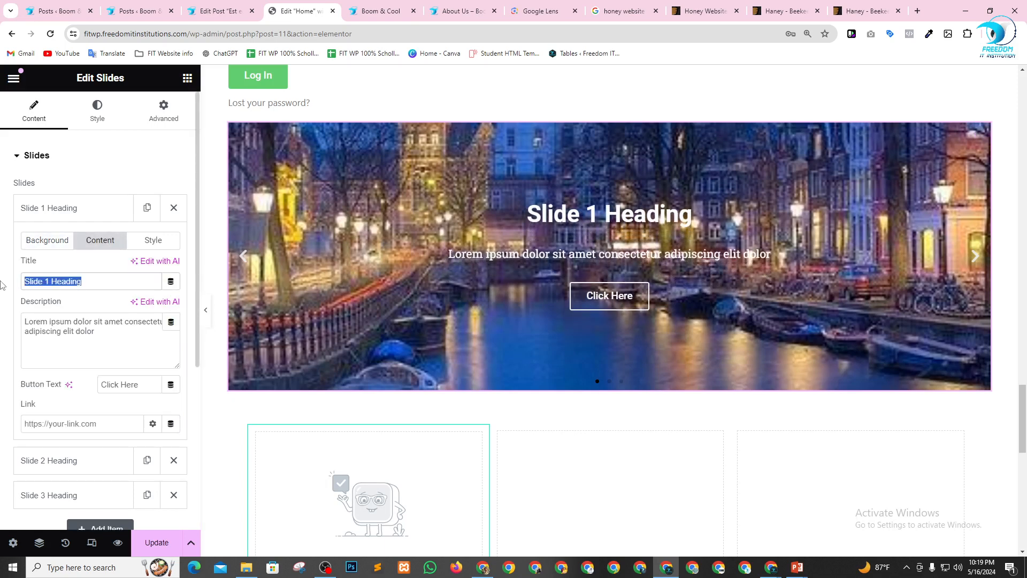
{"action": "type", "text": "Fre"}
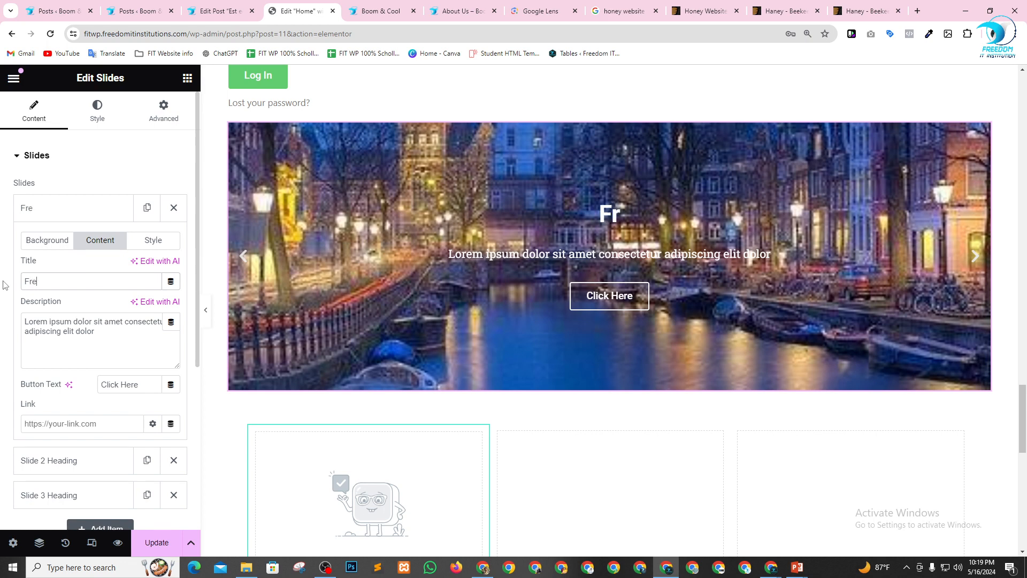
{"action": "type", "text": "edom IT"}
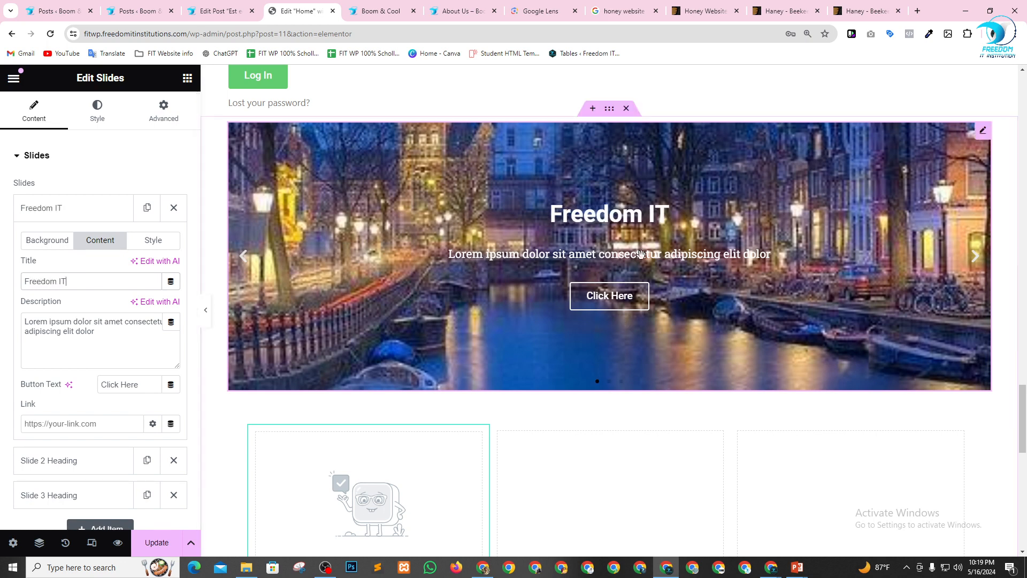
Lengthen the first slide's description by repeating its Lorem ipsum sentence once more after the existing text.
{"action": "left_click", "coordinate": [99, 346]}
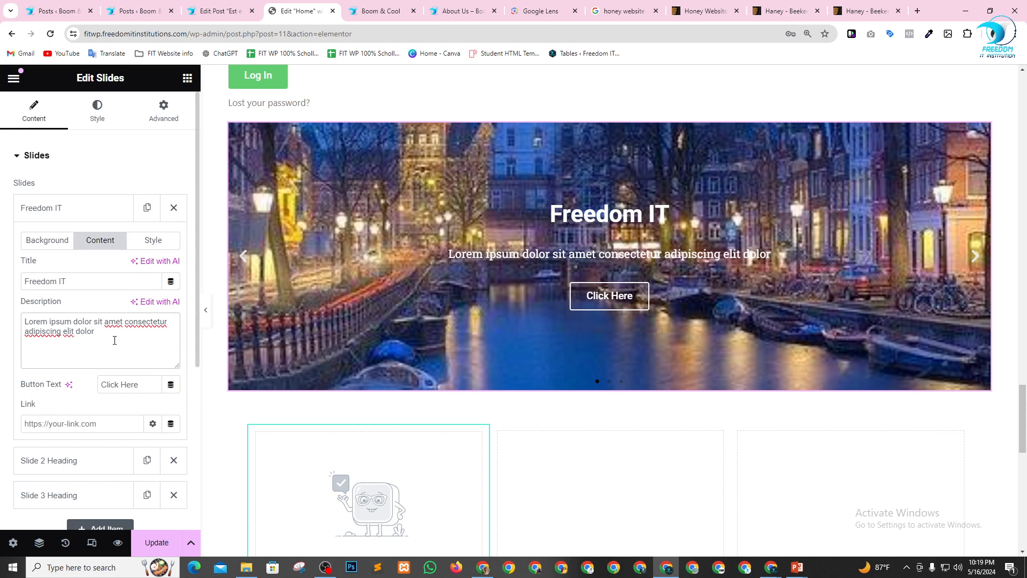
{"action": "key", "text": "ctrl+a"}
{"action": "key", "text": "ctrl+c"}
{"action": "left_click", "coordinate": [114, 341]}
{"action": "key", "text": "ctrl+v"}
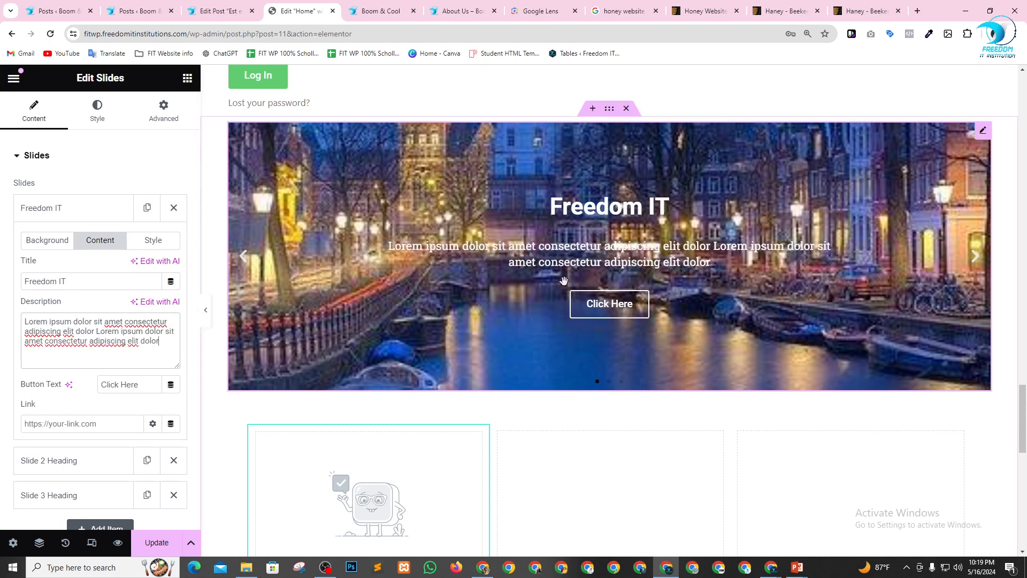
Set the first slide's button text to "Boom & Cool".
{"action": "scroll", "coordinate": [134, 324], "scroll_direction": "down", "scroll_amount": 2}
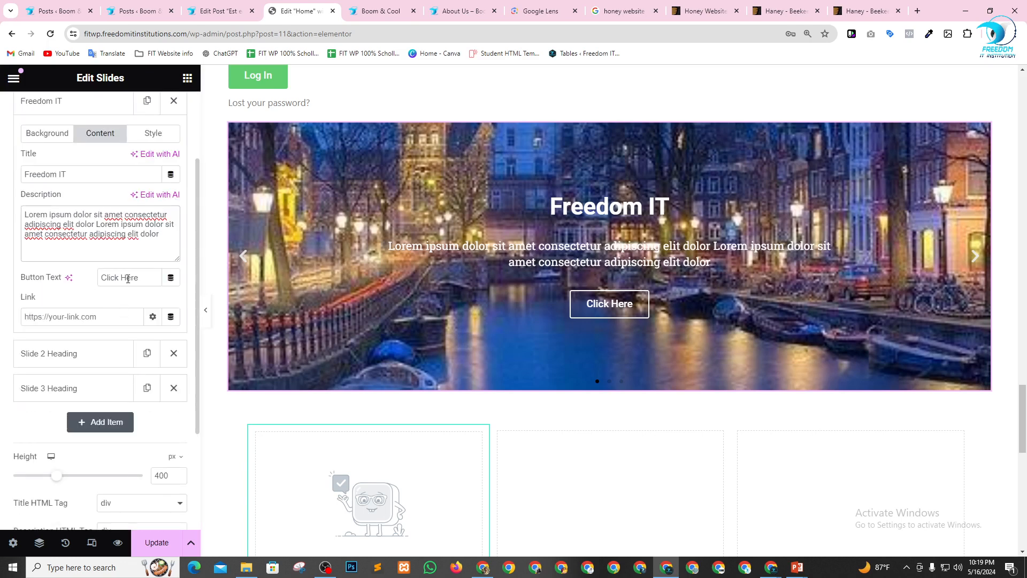
{"action": "left_click_drag", "start_coordinate": [142, 278], "coordinate": [35, 282]}
{"action": "type", "text": "Boom & Coolo"}
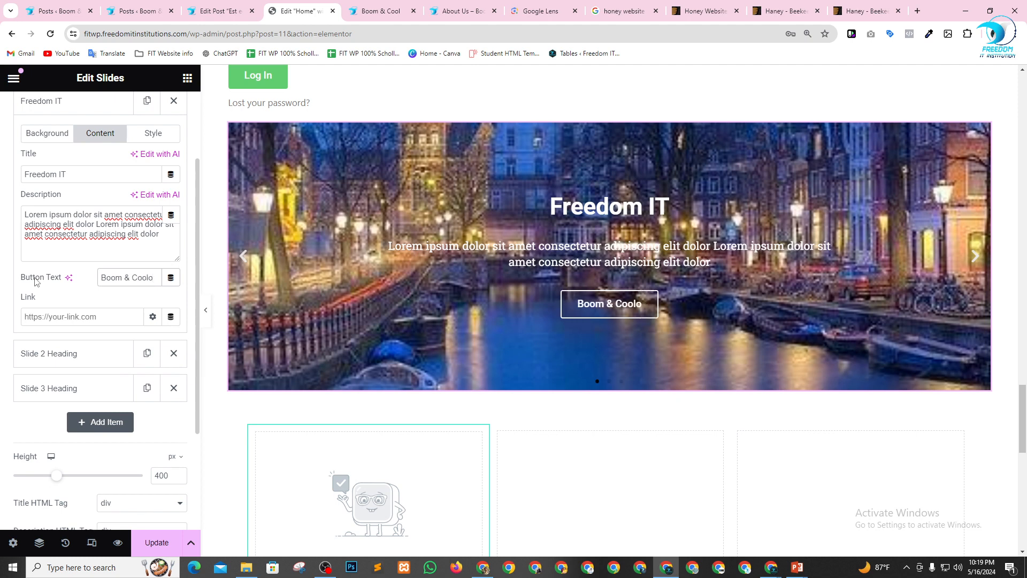
{"action": "key", "text": "BackSpace"}
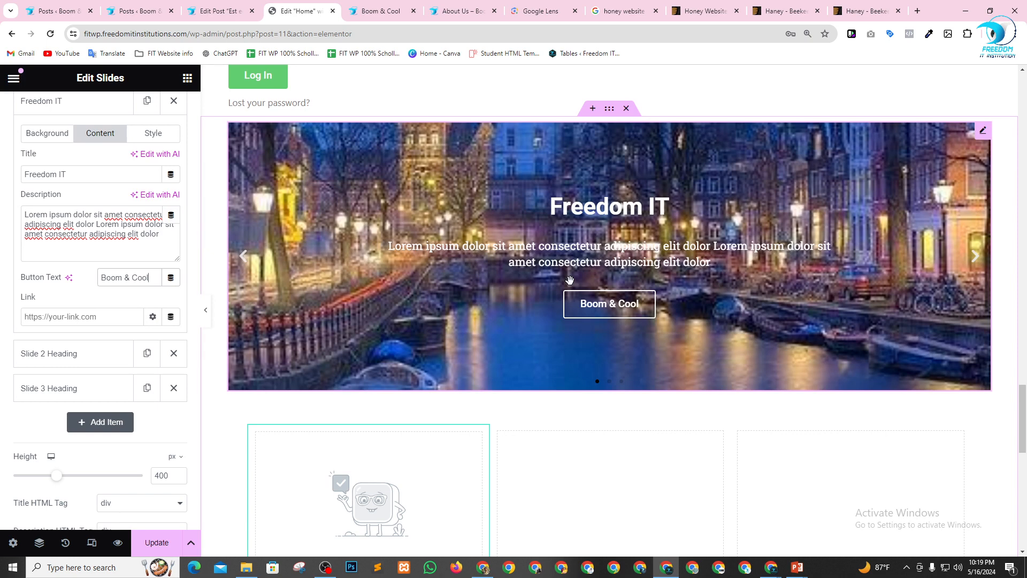
{"action": "scroll", "coordinate": [616, 285], "scroll_direction": "down", "scroll_amount": 1}
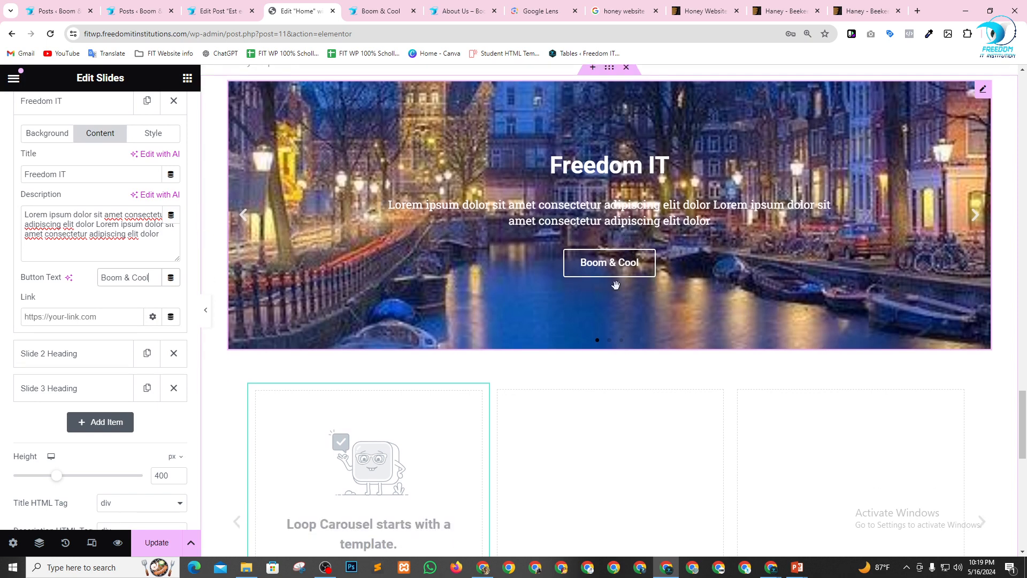
{"action": "scroll", "coordinate": [616, 284], "scroll_direction": "down", "scroll_amount": 2}
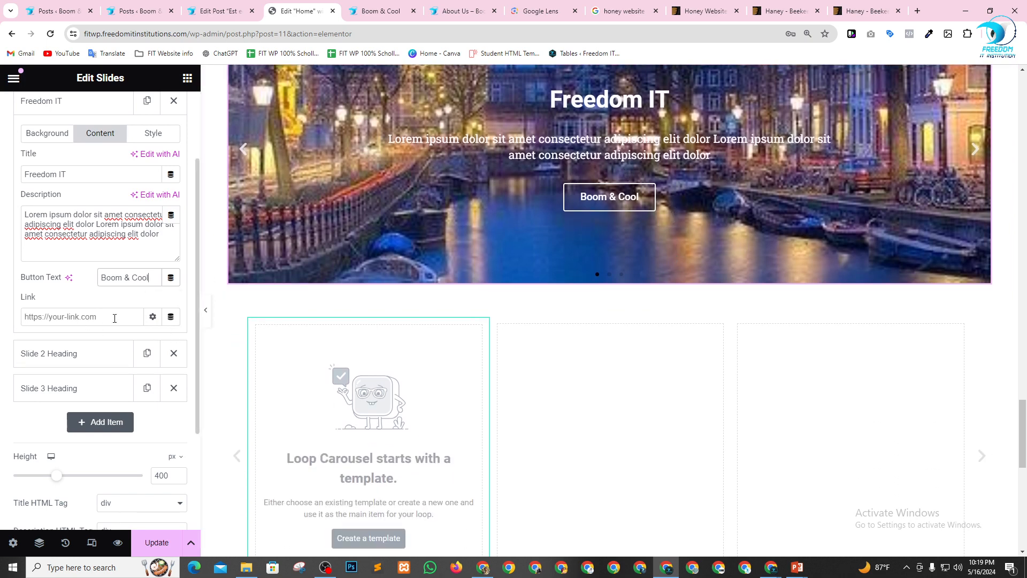
{"action": "left_click", "coordinate": [114, 318]}
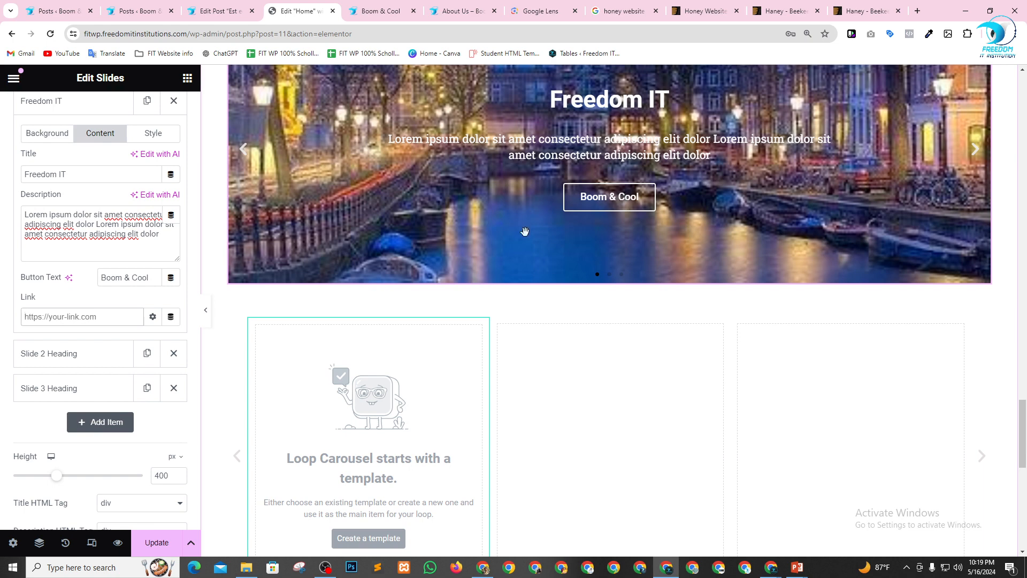
{"action": "scroll", "coordinate": [663, 230], "scroll_direction": "down", "scroll_amount": 6}
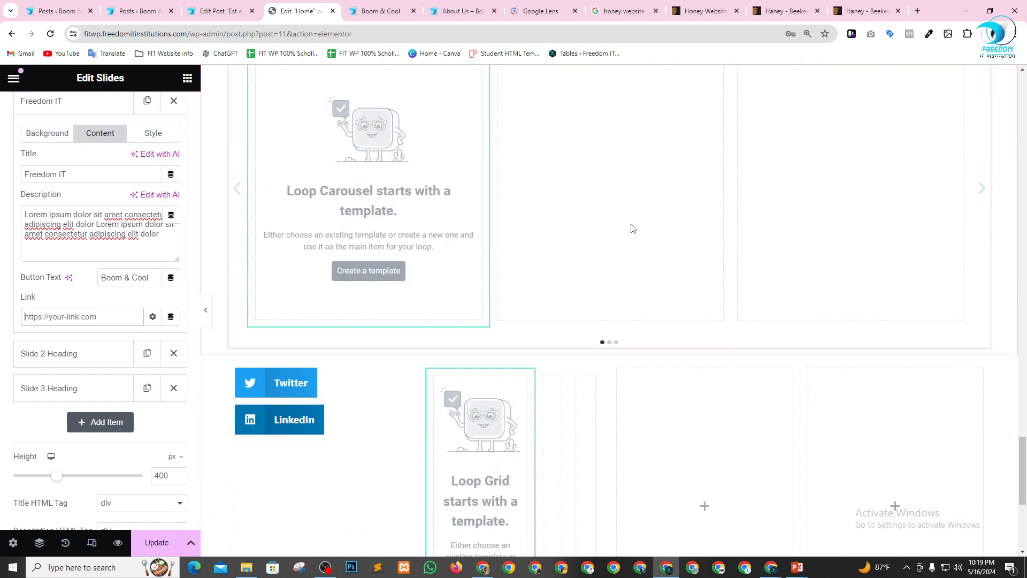
{"action": "scroll", "coordinate": [631, 229], "scroll_direction": "down", "scroll_amount": 2}
{"action": "scroll", "coordinate": [107, 363], "scroll_direction": "up", "scroll_amount": 2}
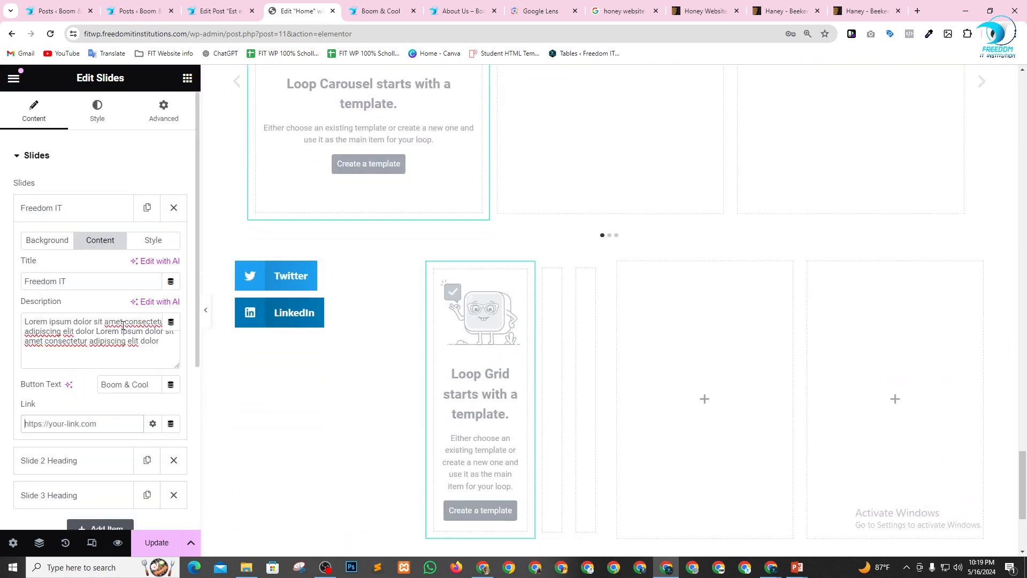
Increase the height of the Slides widget to 586 px.
{"action": "scroll", "coordinate": [123, 325], "scroll_direction": "down", "scroll_amount": 1}
{"action": "scroll", "coordinate": [123, 325], "scroll_direction": "up", "scroll_amount": 1}
{"action": "scroll", "coordinate": [588, 343], "scroll_direction": "up", "scroll_amount": 6}
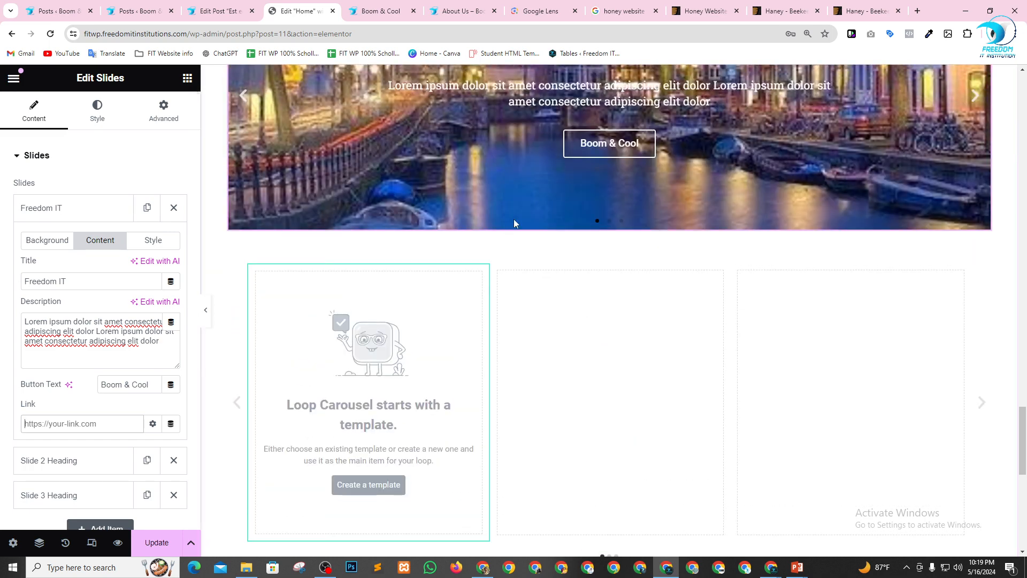
{"action": "scroll", "coordinate": [515, 224], "scroll_direction": "up", "scroll_amount": 4}
{"action": "scroll", "coordinate": [140, 387], "scroll_direction": "down", "scroll_amount": 5}
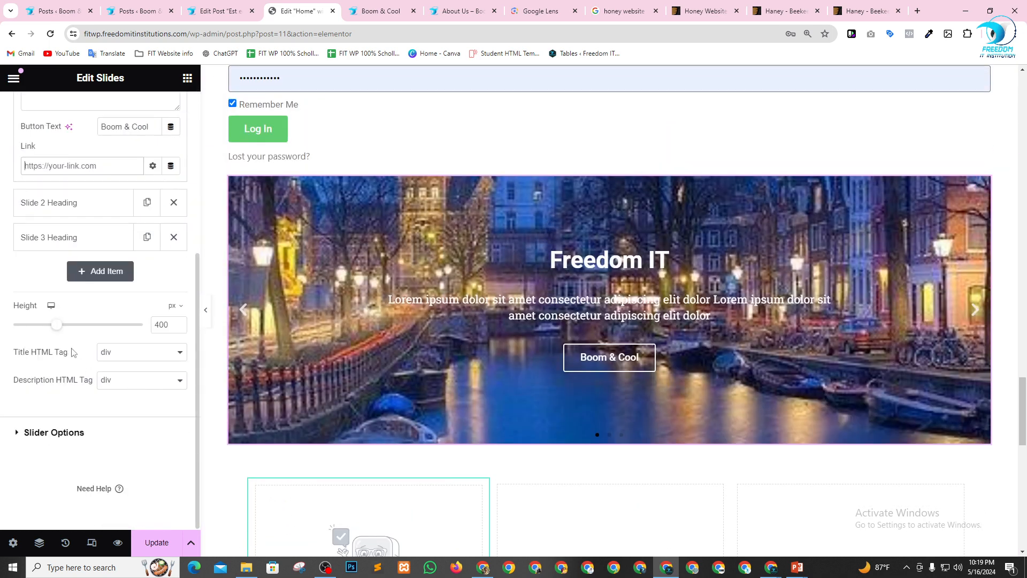
{"action": "left_click_drag", "start_coordinate": [60, 328], "coordinate": [84, 330]}
Set the second slide's background image to the sunset path photo wp_dummy_content_generator_70.jpg and flip between the first two slides in the preview.
{"action": "scroll", "coordinate": [157, 269], "scroll_direction": "up", "scroll_amount": 4}
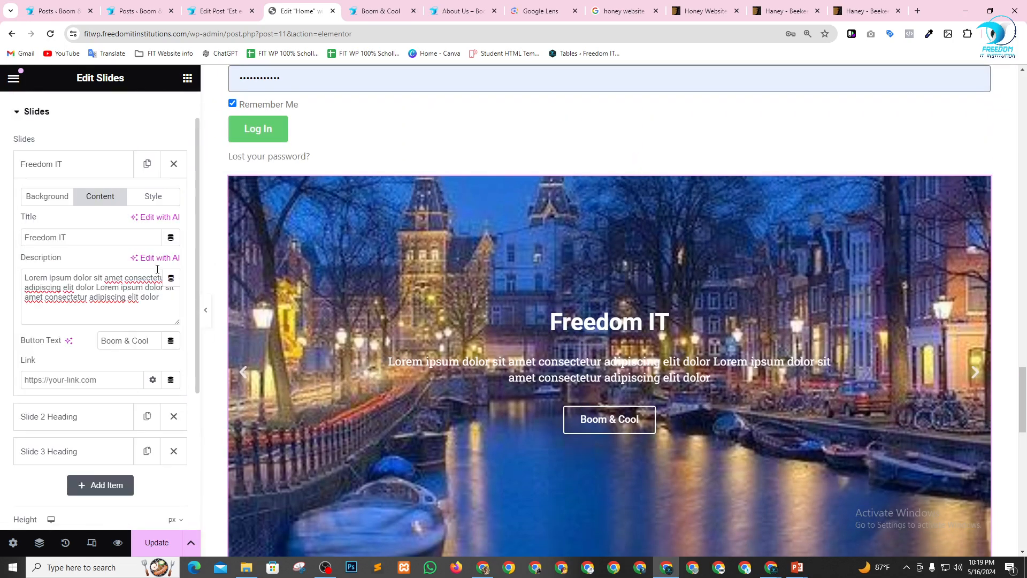
{"action": "left_click", "coordinate": [99, 171]}
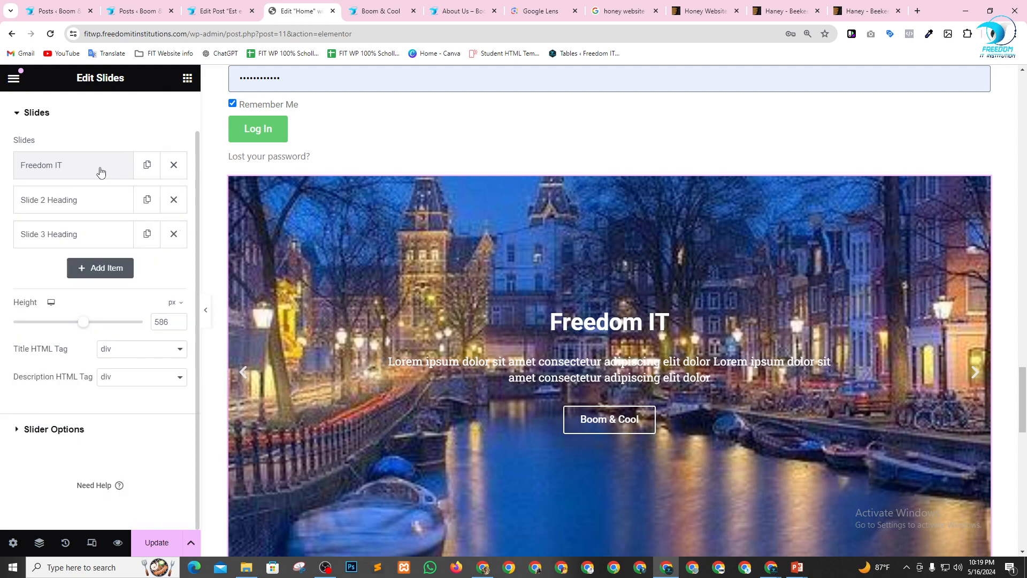
{"action": "left_click", "coordinate": [79, 207]}
{"action": "left_click", "coordinate": [82, 298]}
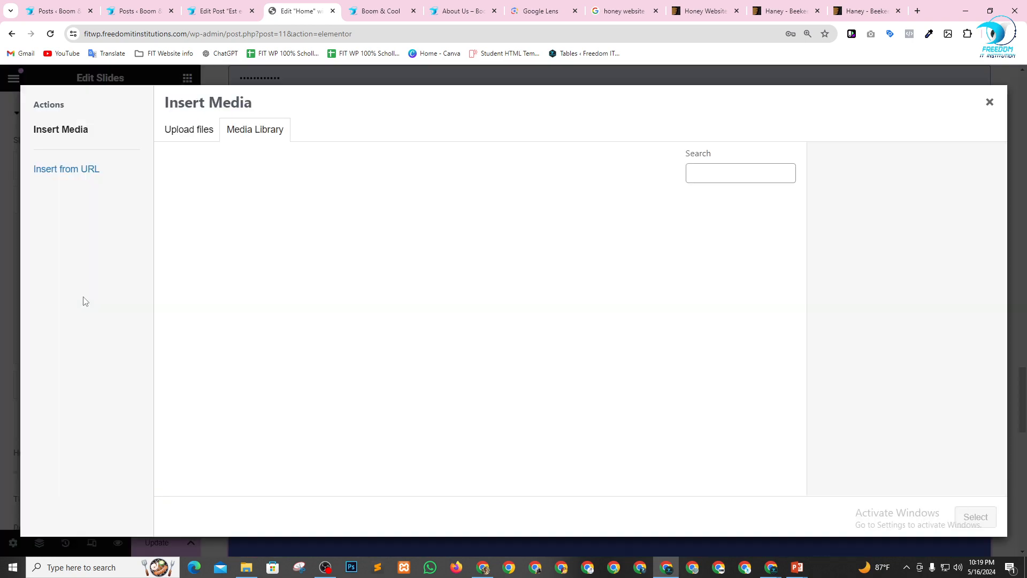
{"action": "left_click", "coordinate": [407, 265]}
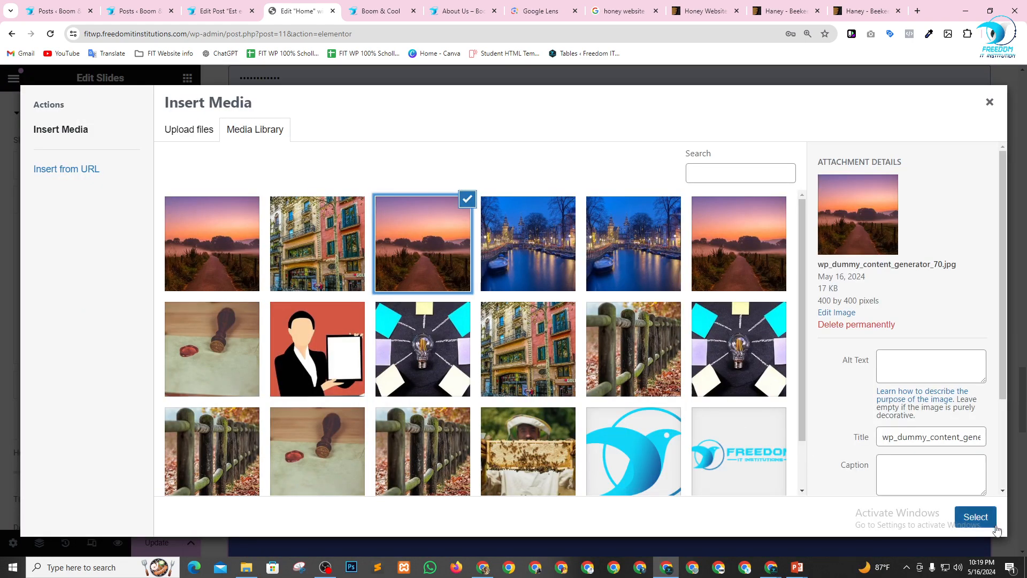
{"action": "left_click", "coordinate": [976, 526]}
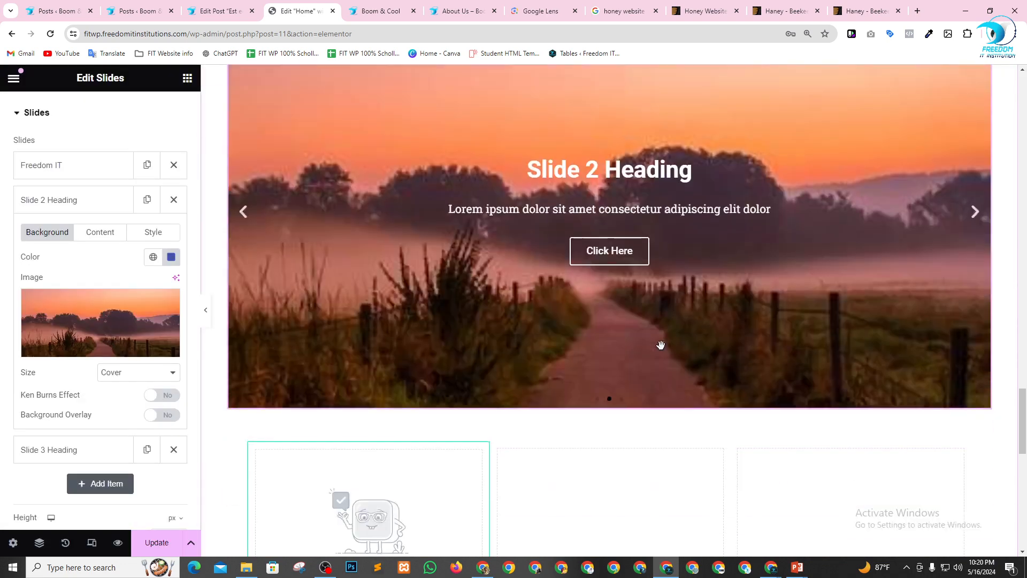
{"action": "left_click", "coordinate": [244, 212]}
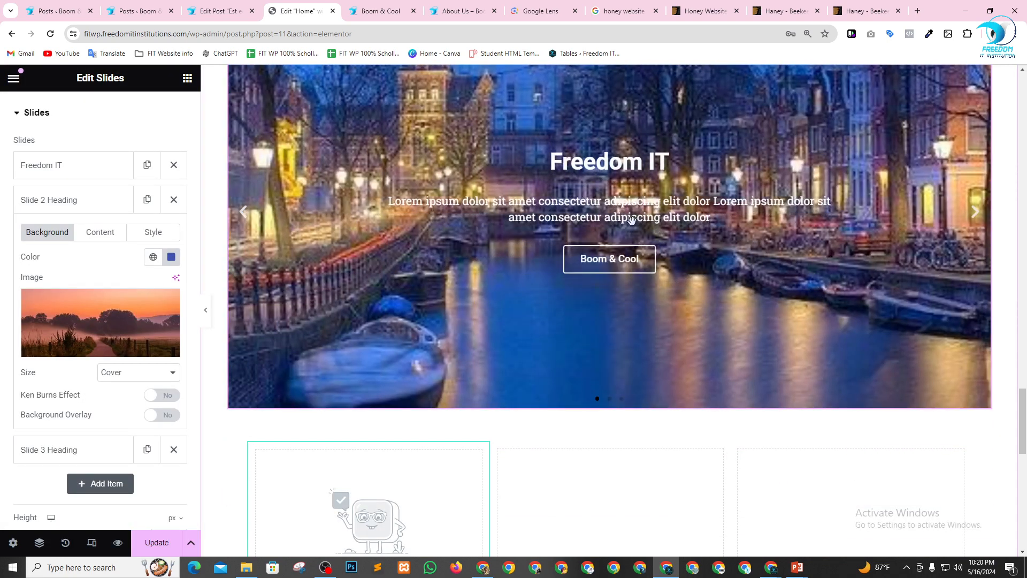
{"action": "left_click", "coordinate": [975, 214]}
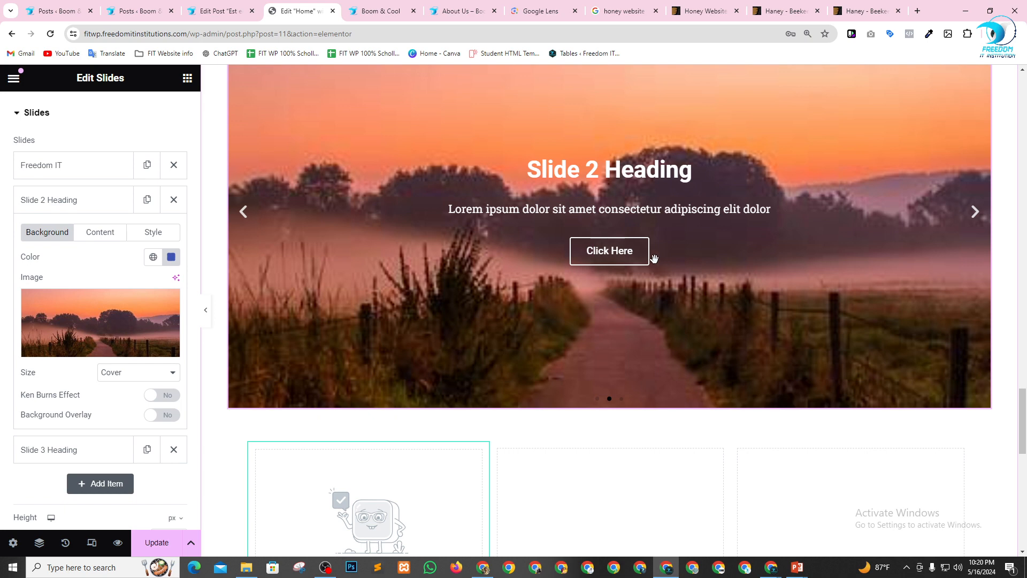
Add an Animated Headline widget between the Slides widget and the Loop Carousel.
{"action": "scroll", "coordinate": [483, 234], "scroll_direction": "down", "scroll_amount": 2}
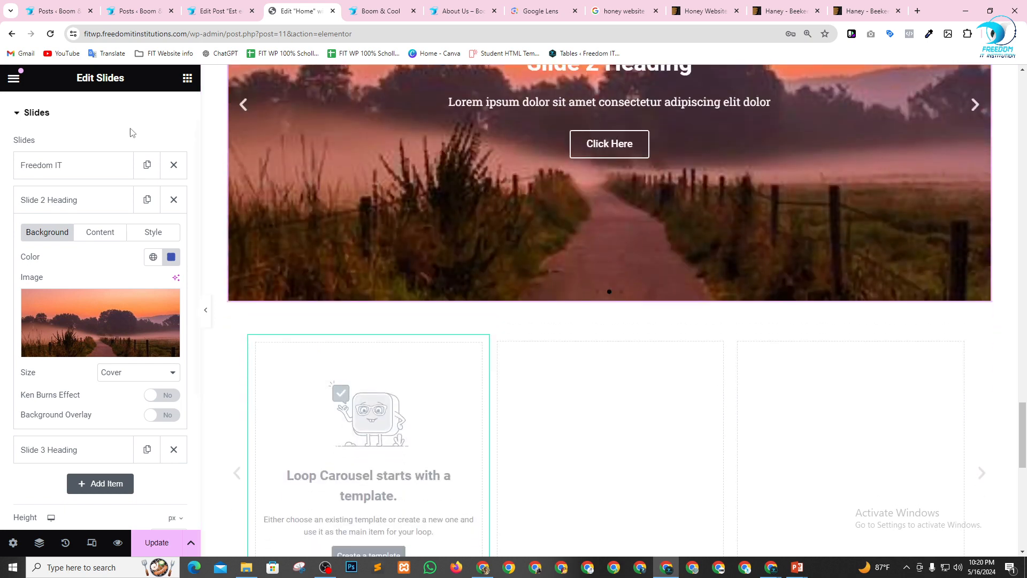
{"action": "left_click", "coordinate": [187, 79]}
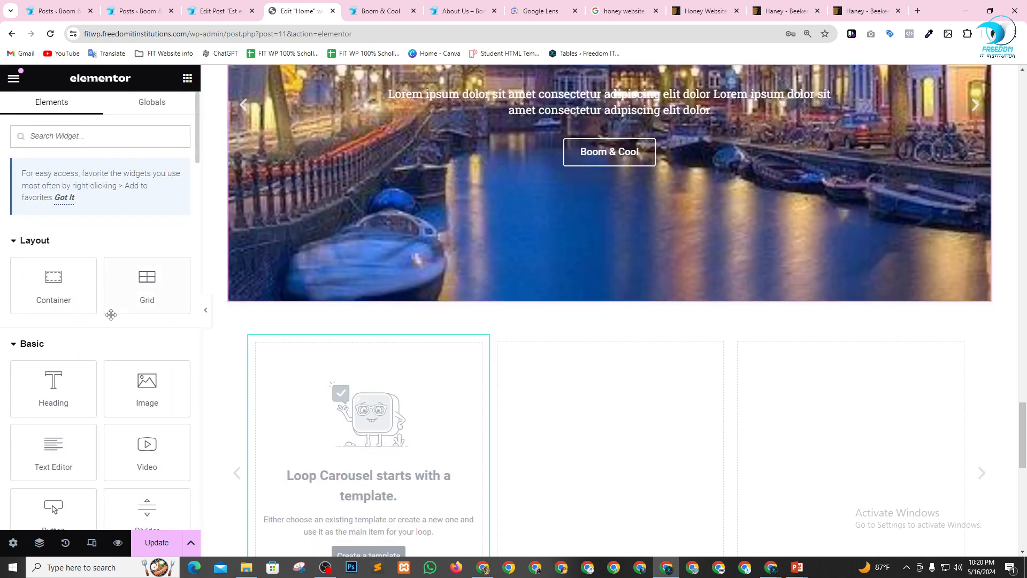
{"action": "scroll", "coordinate": [117, 330], "scroll_direction": "down", "scroll_amount": 10}
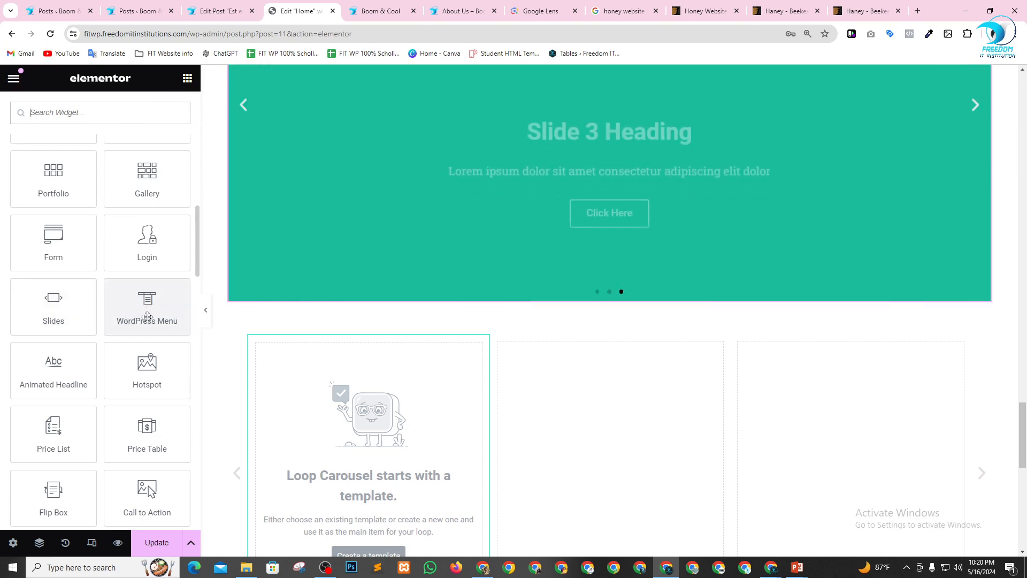
{"action": "scroll", "coordinate": [261, 388], "scroll_direction": "down", "scroll_amount": 1}
{"action": "scroll", "coordinate": [630, 412], "scroll_direction": "down", "scroll_amount": 1}
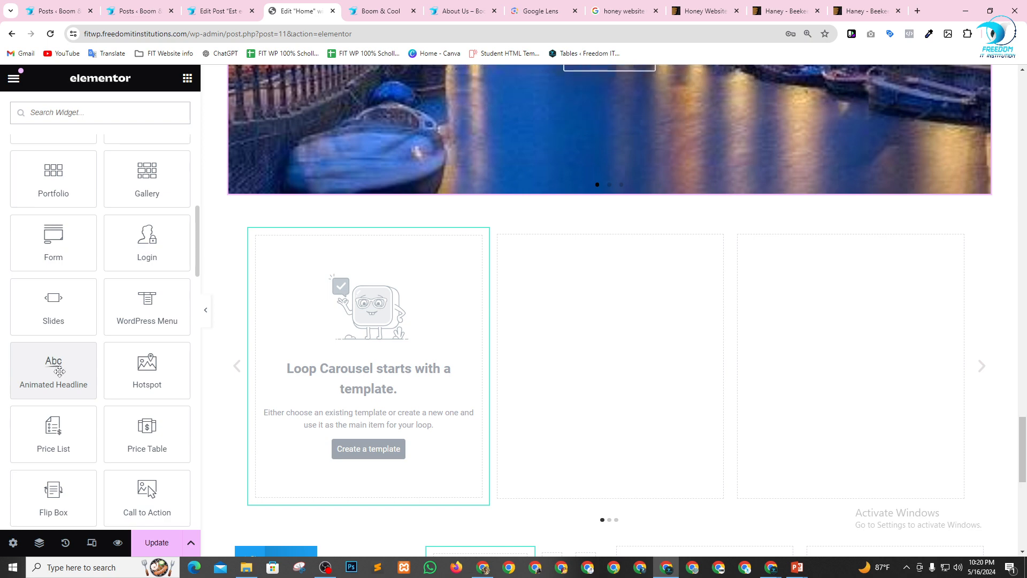
{"action": "left_click_drag", "start_coordinate": [51, 371], "coordinate": [429, 227]}
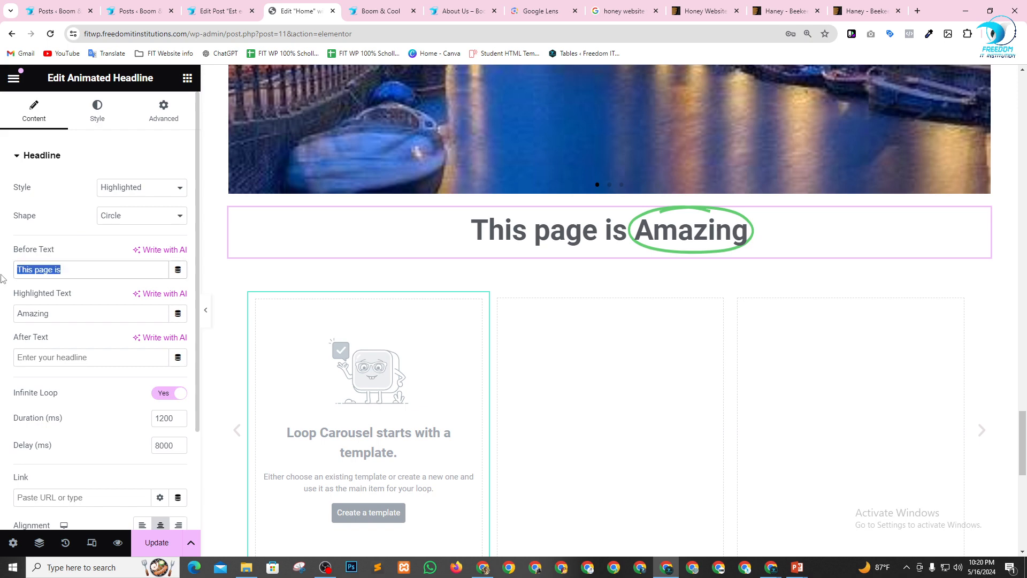
Set the headline's before text to "Welcome To" and its highlighted text to "Freedom IT".
{"action": "type", "text": "Welcom"}
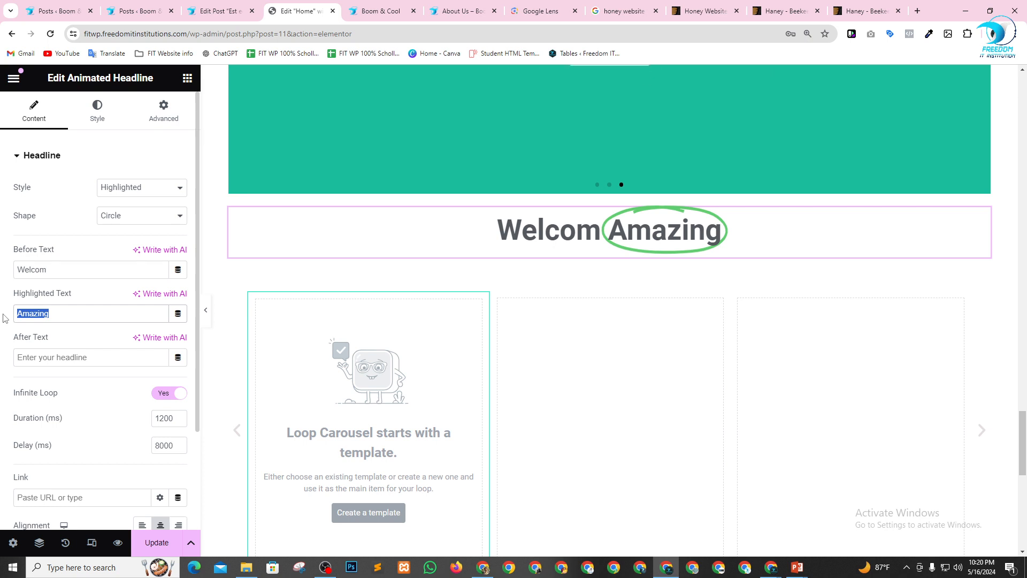
{"action": "left_click", "coordinate": [102, 272]}
{"action": "type", "text": "e "}
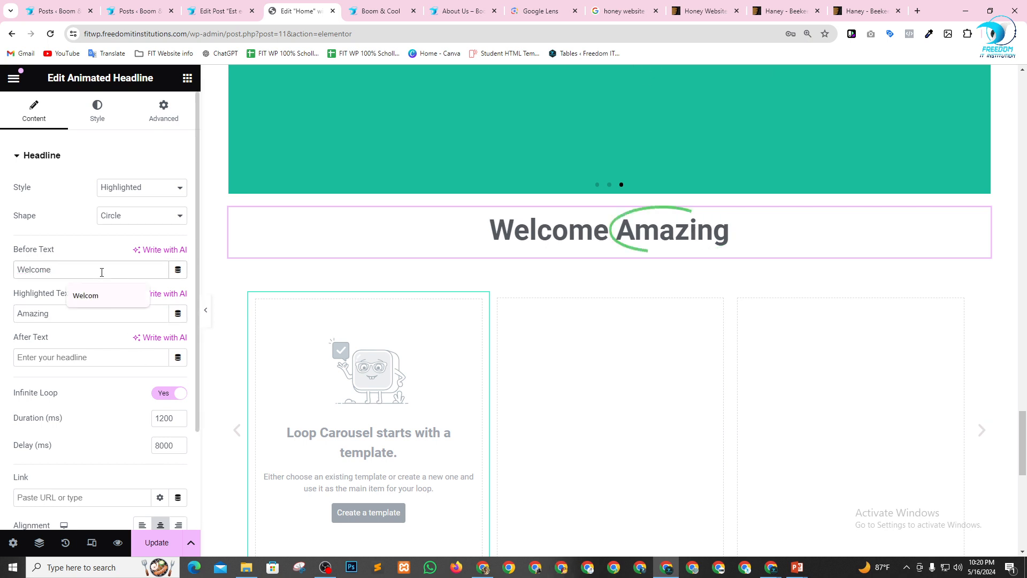
{"action": "type", "text": "To"}
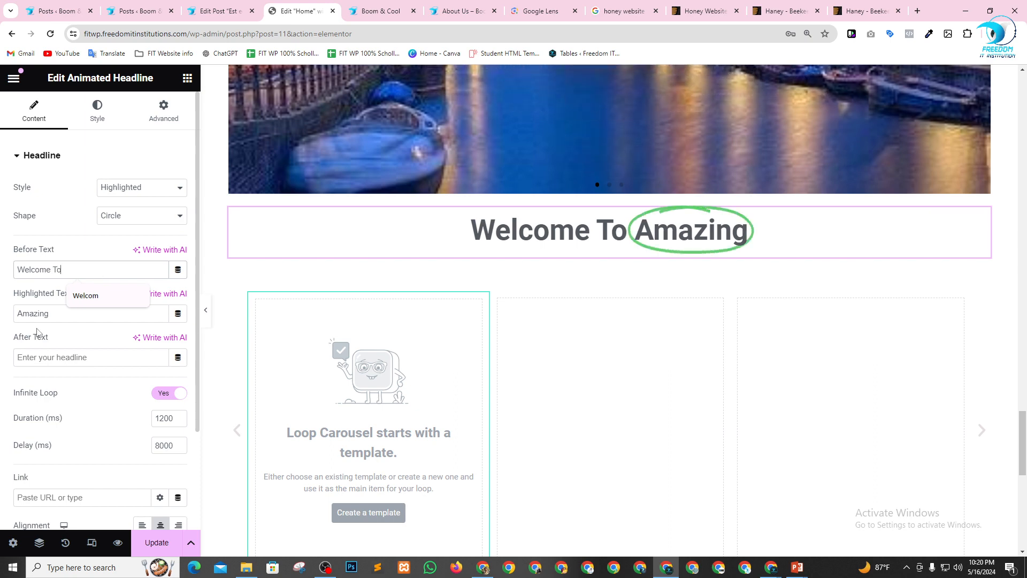
{"action": "left_click", "coordinate": [45, 315]}
{"action": "type", "text": "Fre"}
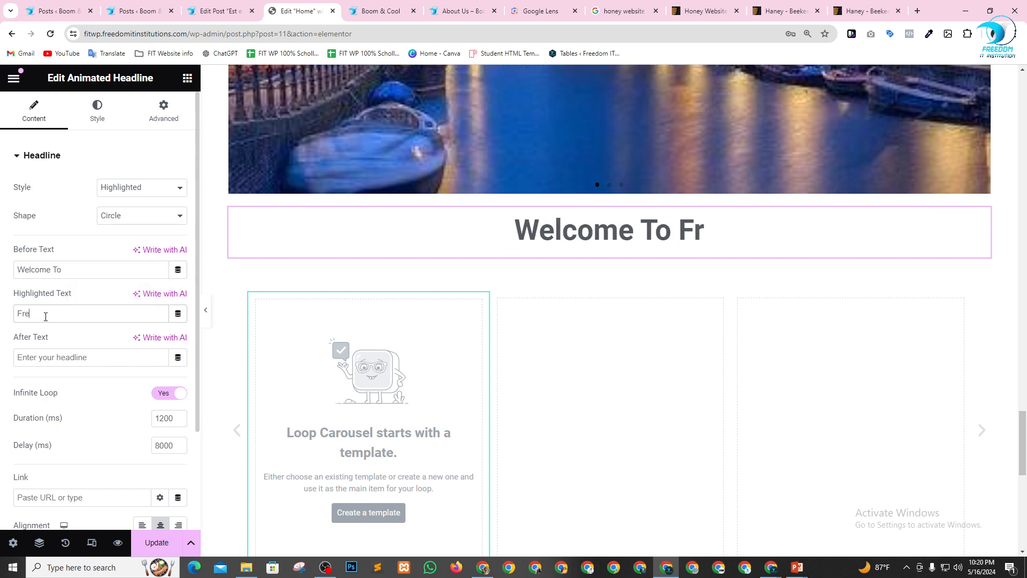
{"action": "type", "text": "edom IT"}
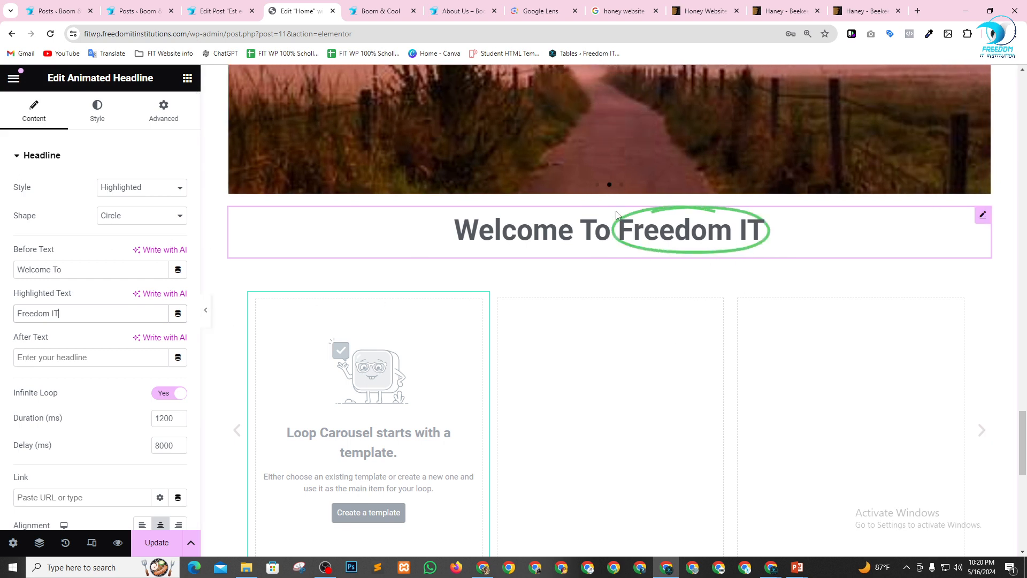
Try the Curly, Underline and Double shapes in turn on the headline's highlighted text.
{"action": "left_click", "coordinate": [132, 215]}
{"action": "left_click", "coordinate": [127, 238]}
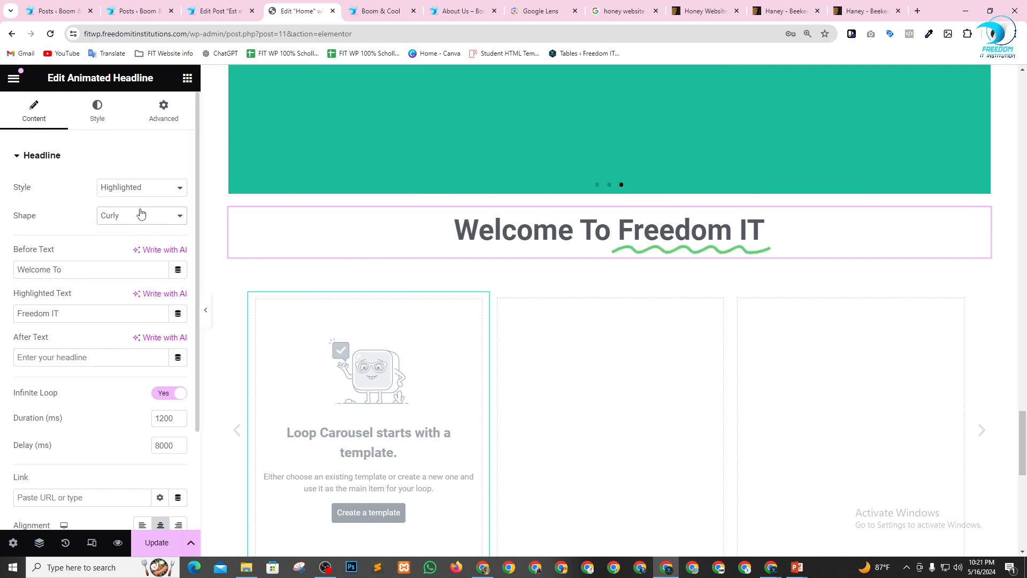
{"action": "left_click", "coordinate": [137, 221]}
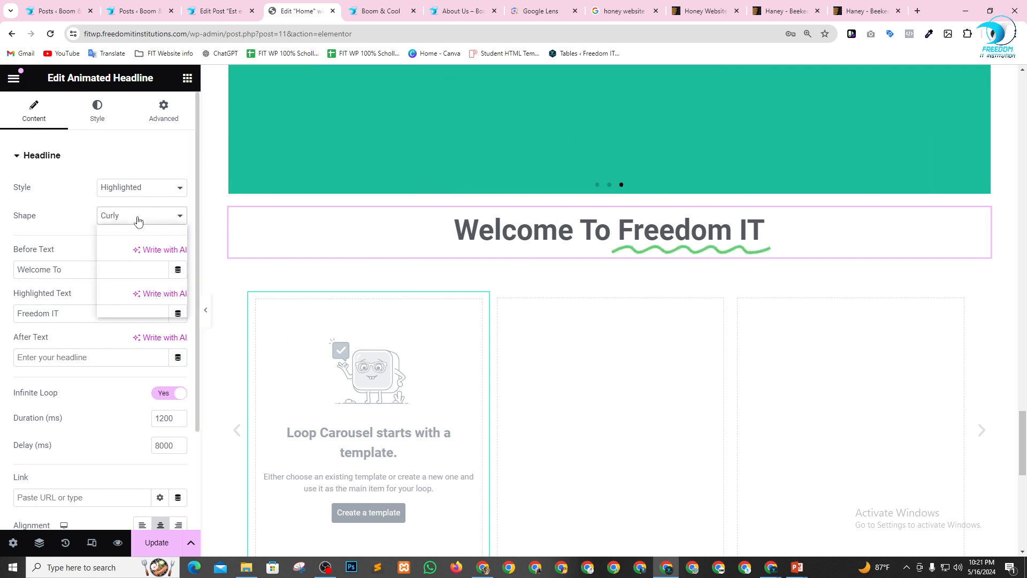
{"action": "left_click", "coordinate": [134, 250]}
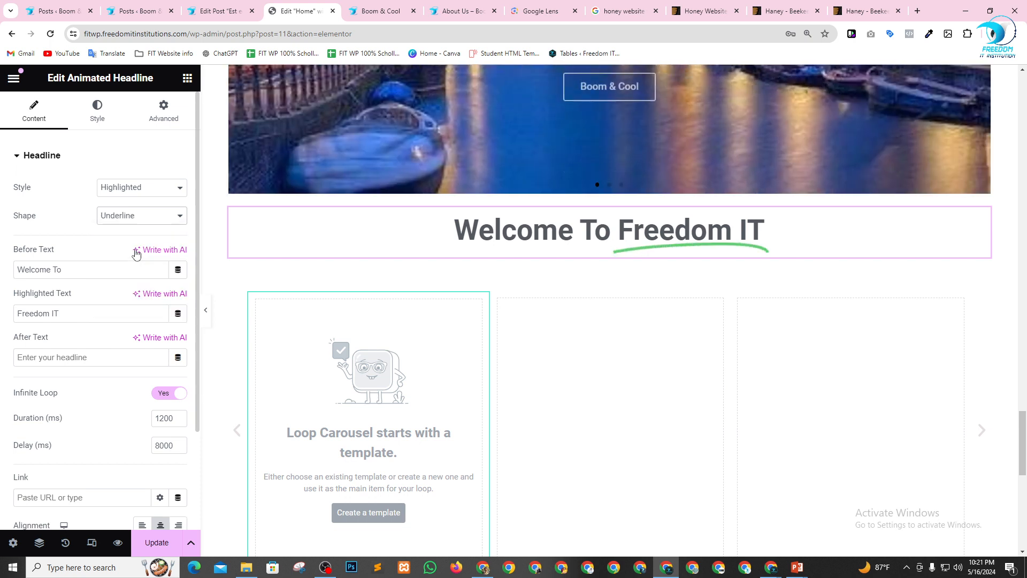
{"action": "left_click", "coordinate": [142, 214]}
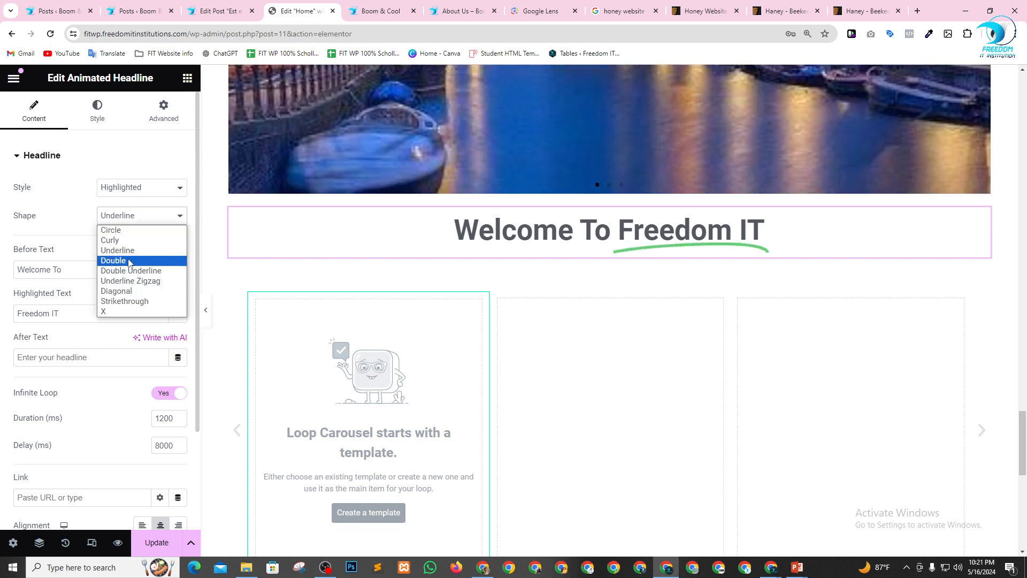
{"action": "left_click", "coordinate": [128, 263]}
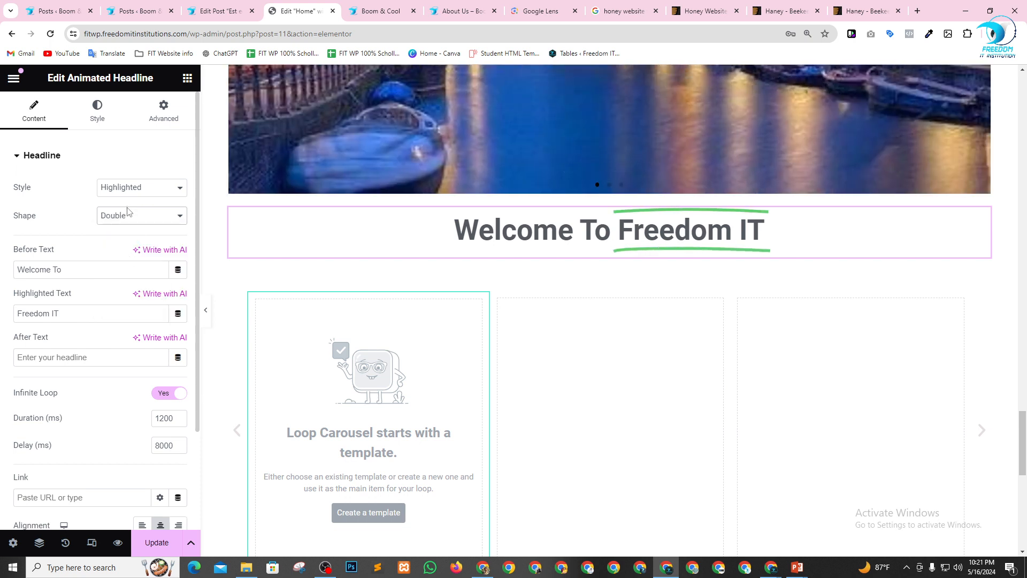
Try the Double Underline, Underline Zigzag, Diagonal, Strikethrough and X shapes in turn on the headline's highlighted text.
{"action": "left_click", "coordinate": [128, 213]}
{"action": "left_click", "coordinate": [137, 269]}
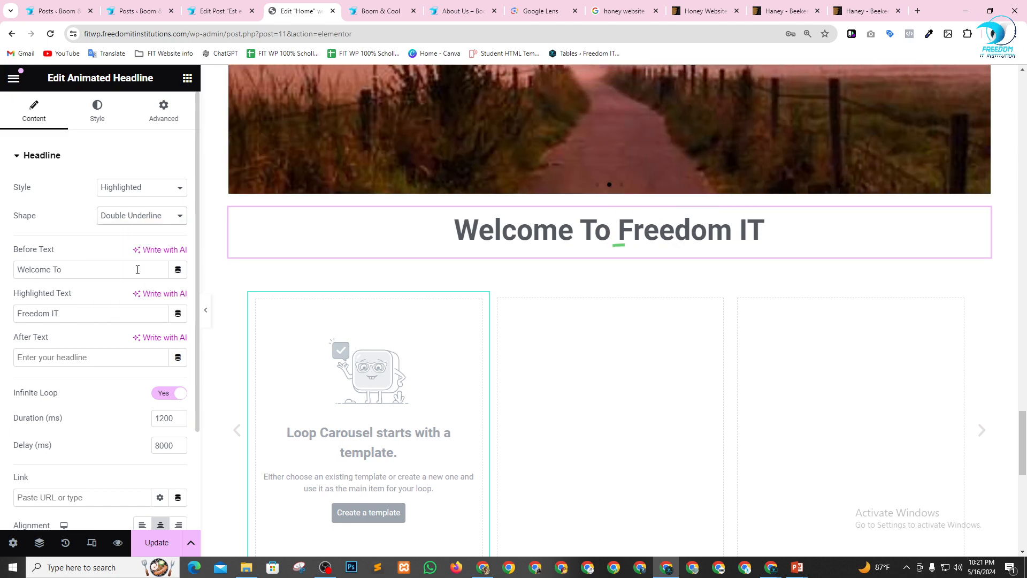
{"action": "left_click", "coordinate": [132, 224]}
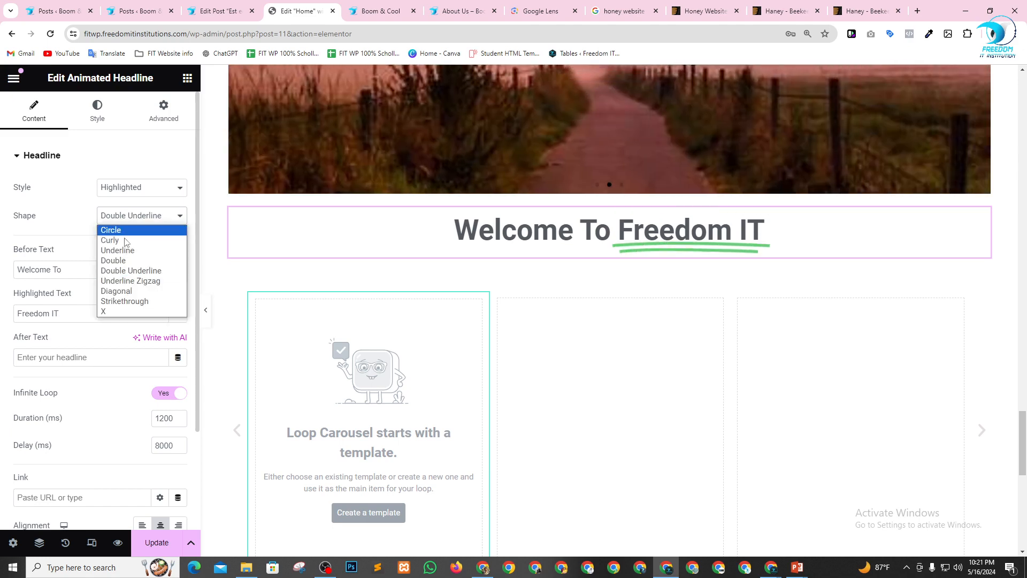
{"action": "left_click", "coordinate": [131, 281]}
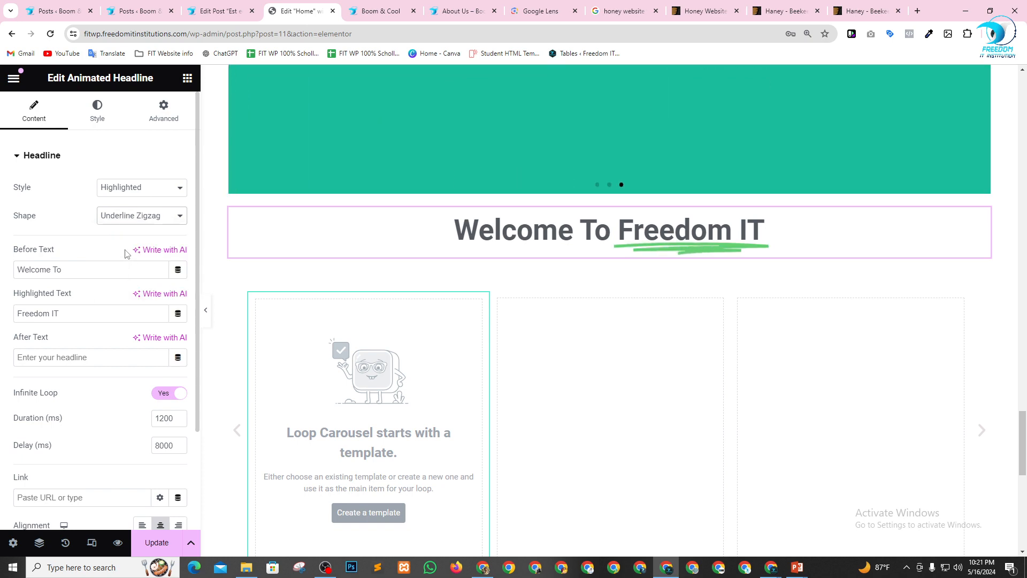
{"action": "left_click", "coordinate": [139, 216]}
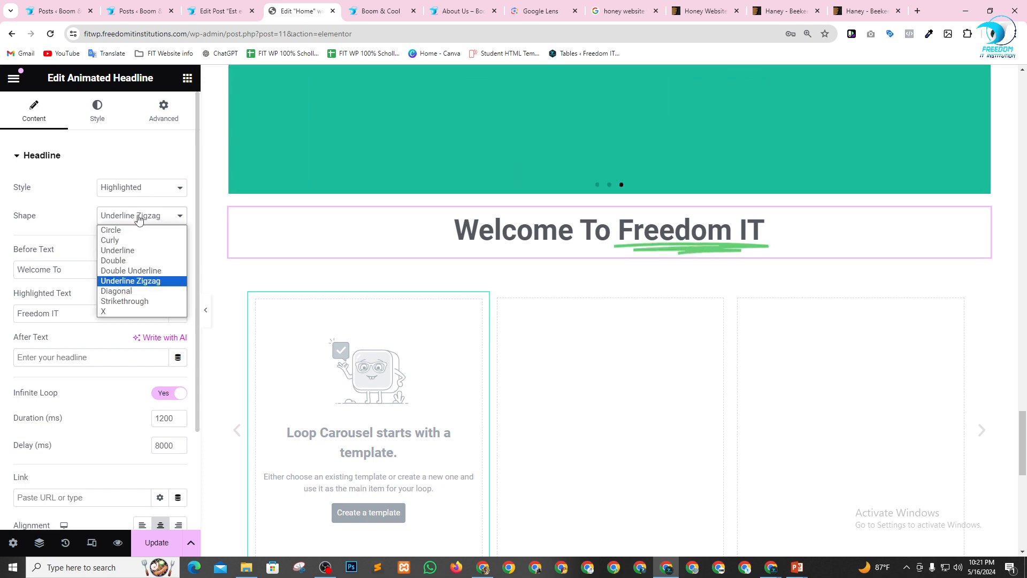
{"action": "left_click", "coordinate": [122, 292]}
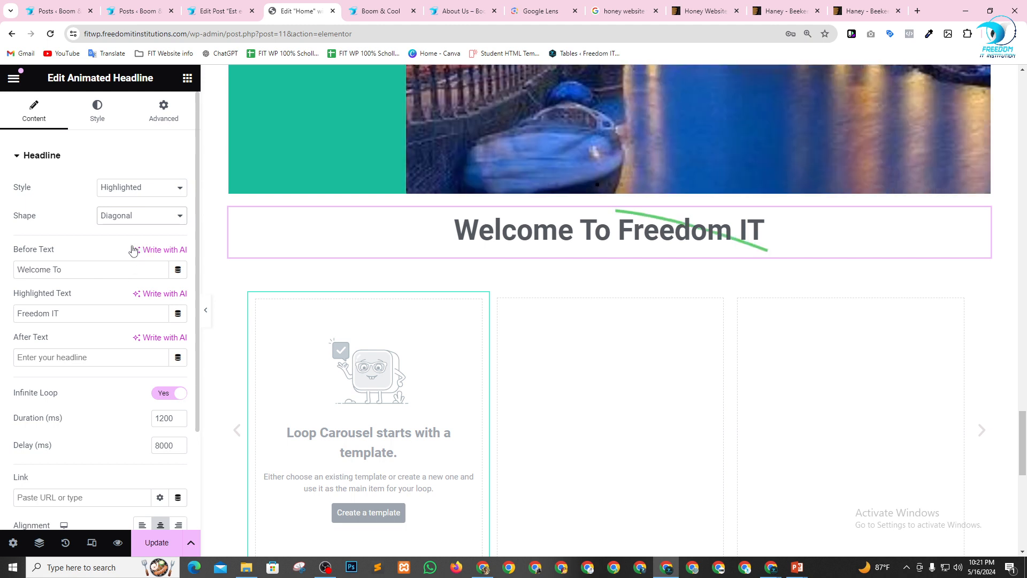
{"action": "left_click", "coordinate": [128, 218]}
{"action": "left_click", "coordinate": [126, 302]}
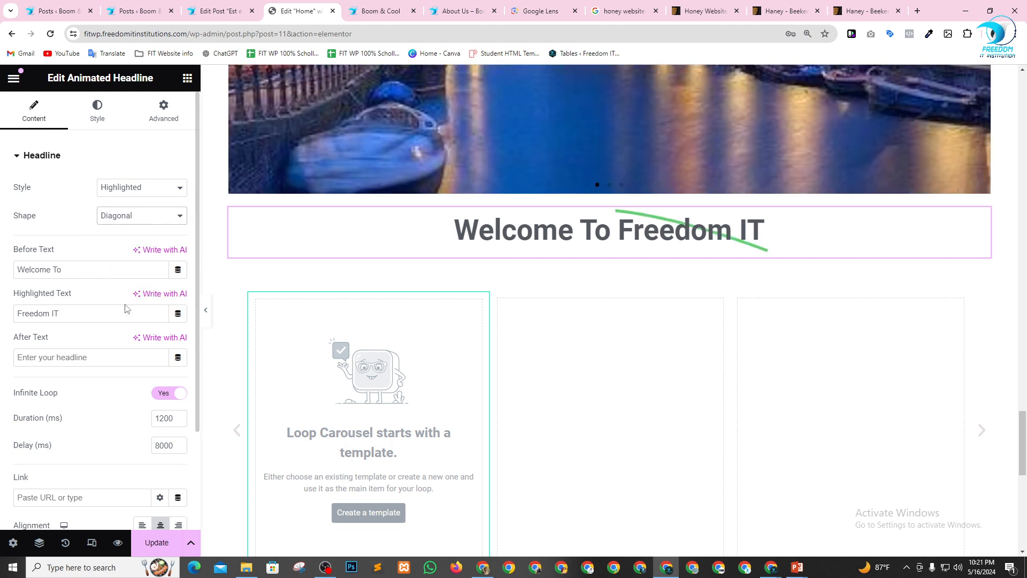
{"action": "left_click", "coordinate": [129, 220]}
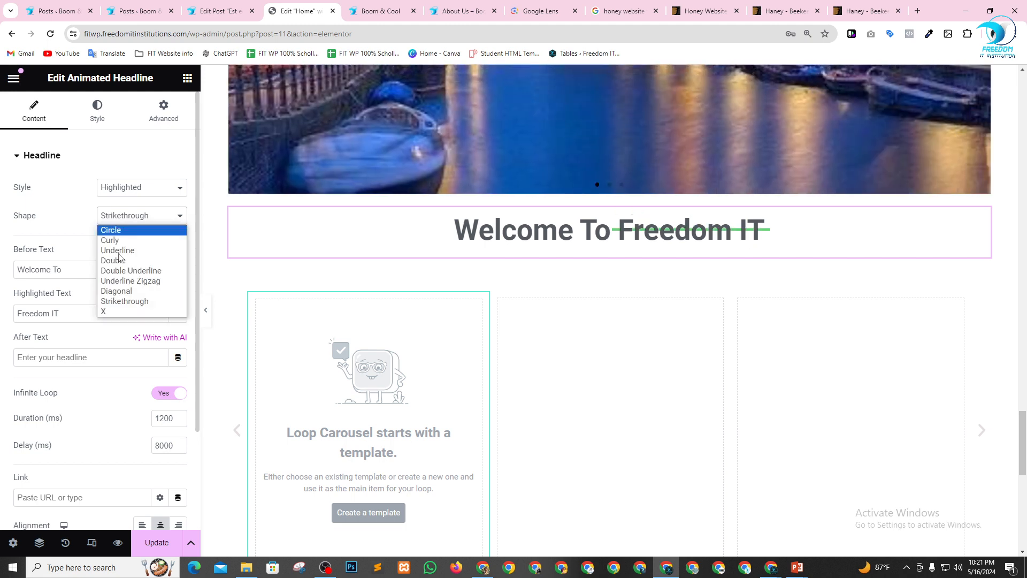
{"action": "left_click", "coordinate": [121, 311]}
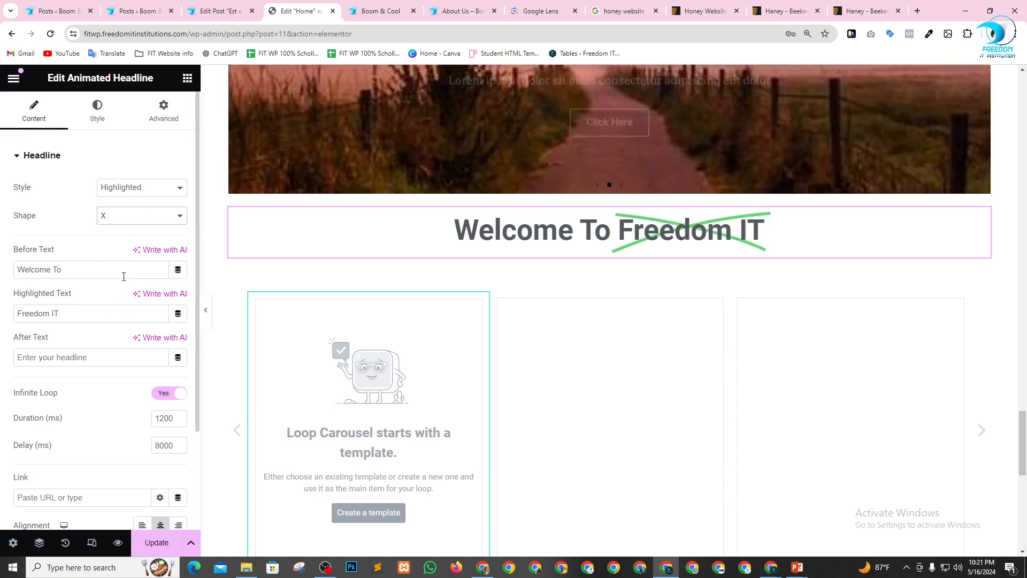
Set the headline's highlight shape to Circle and its color to the global Primary color.
{"action": "left_click", "coordinate": [138, 220]}
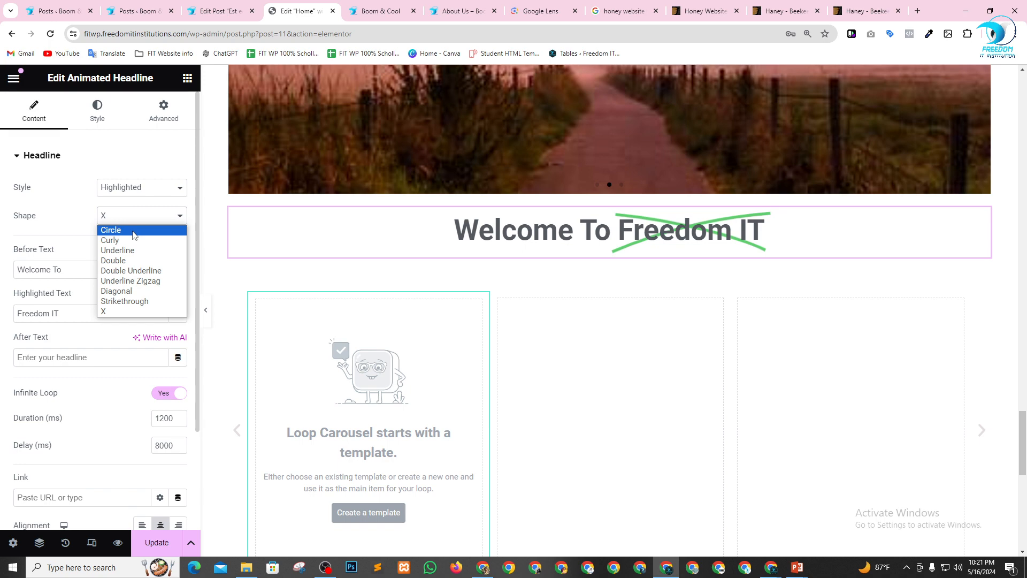
{"action": "left_click", "coordinate": [134, 230]}
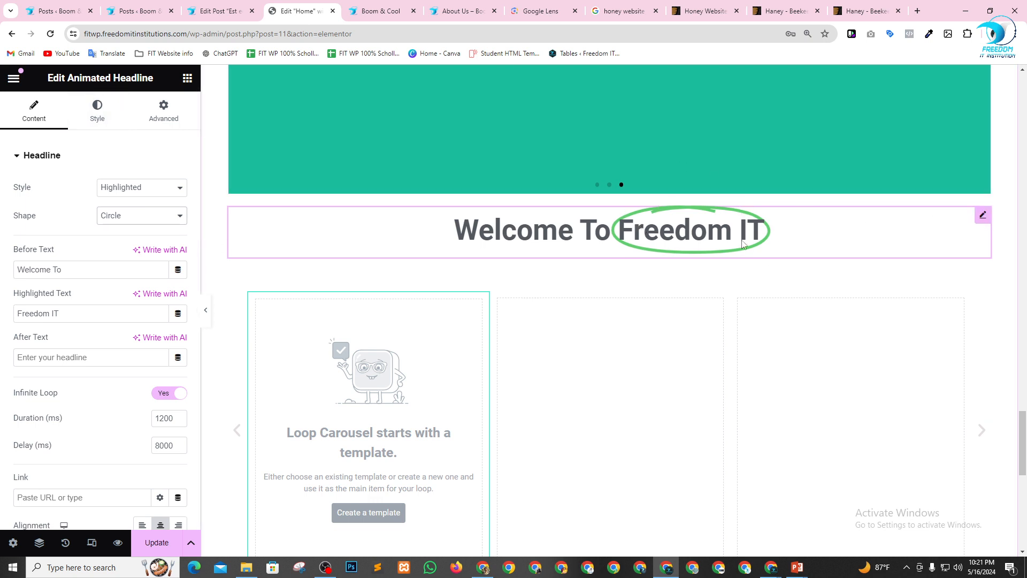
{"action": "left_click", "coordinate": [97, 111]}
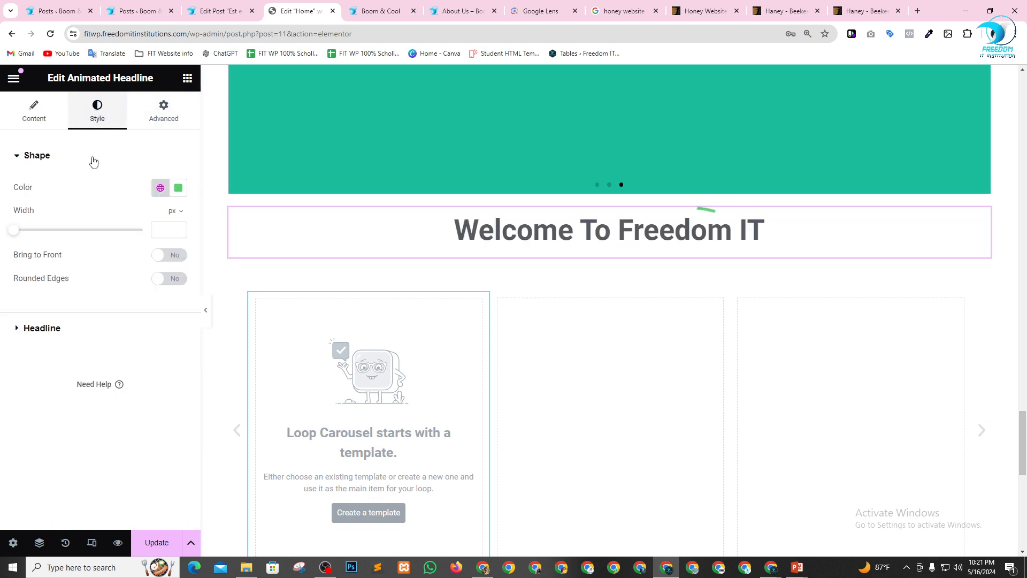
{"action": "left_click", "coordinate": [155, 192]}
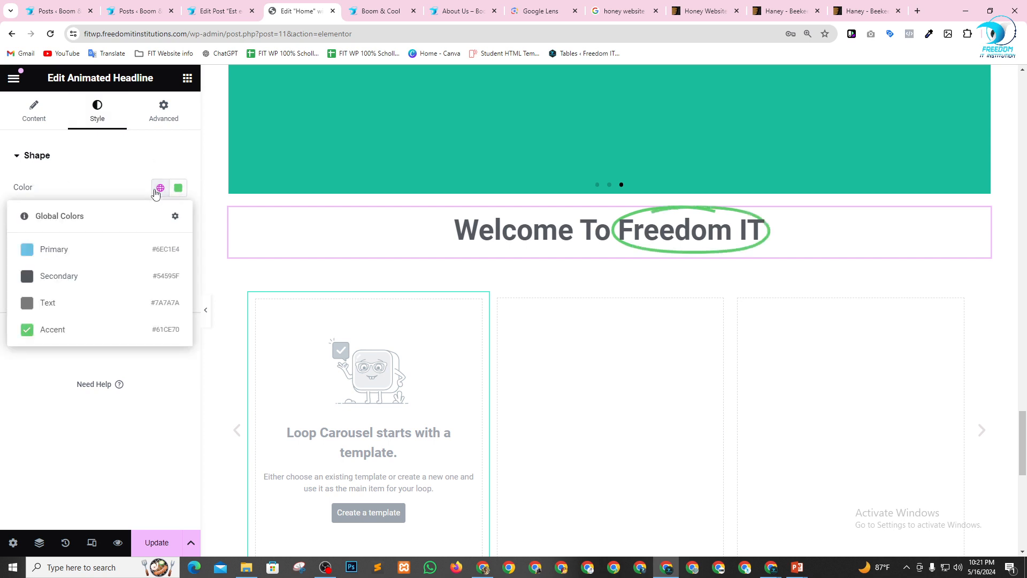
{"action": "left_click", "coordinate": [64, 248]}
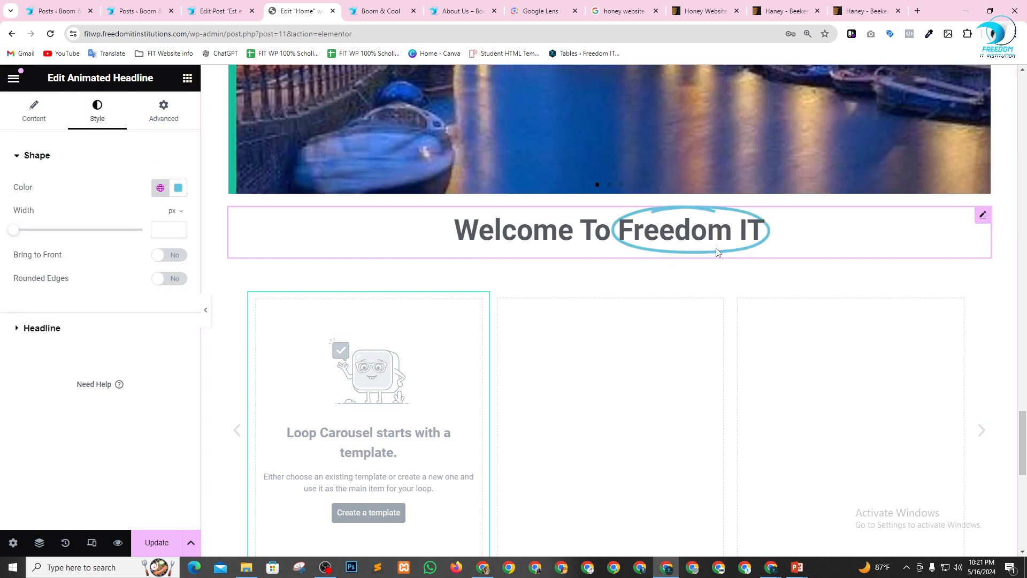
Change the highlight circle to a custom pure red and set its width to 10 px.
{"action": "left_click", "coordinate": [178, 187]}
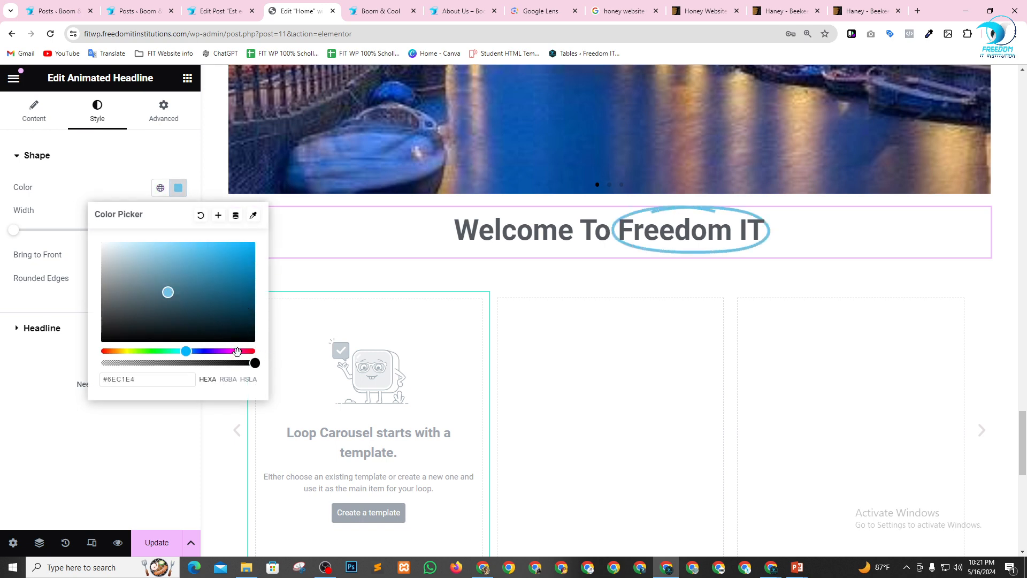
{"action": "left_click_drag", "start_coordinate": [237, 352], "coordinate": [262, 354]}
{"action": "left_click_drag", "start_coordinate": [244, 242], "coordinate": [264, 228]}
{"action": "left_click", "coordinate": [48, 410]}
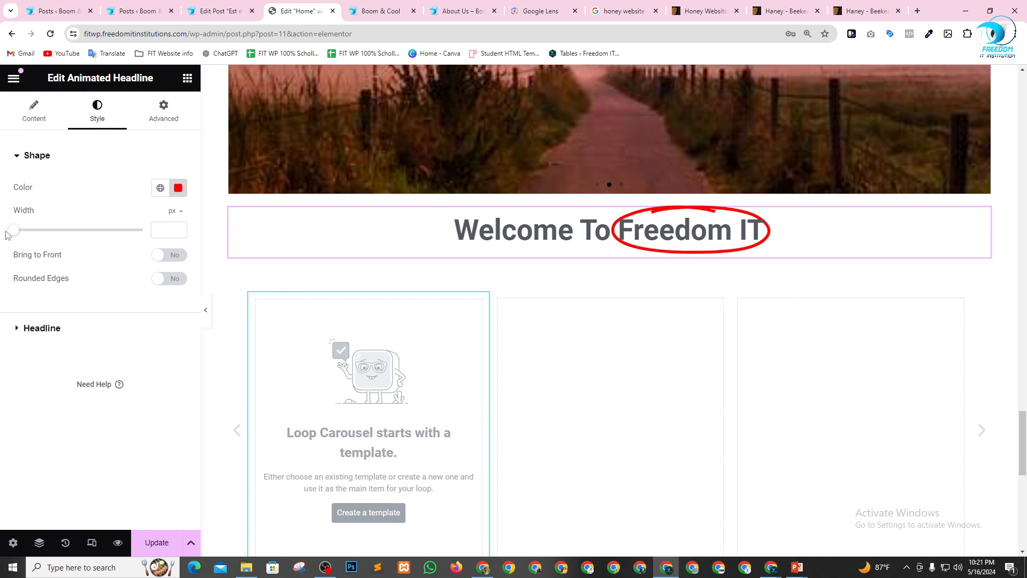
{"action": "left_click_drag", "start_coordinate": [15, 233], "coordinate": [78, 229]}
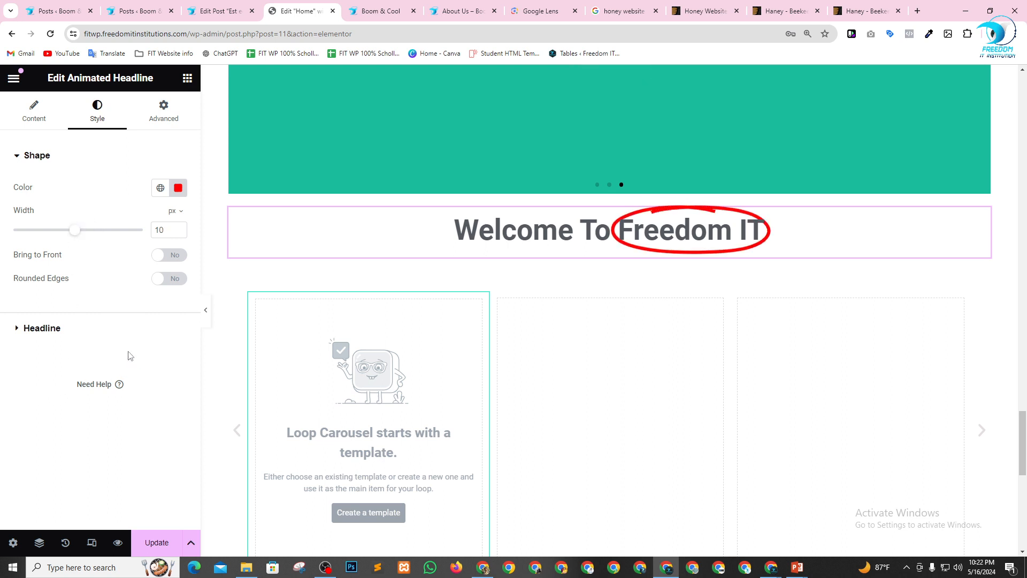
Add a Hotspot widget between the Animated Headline and the Loop Carousel.
{"action": "left_click", "coordinate": [187, 78]}
{"action": "scroll", "coordinate": [119, 378], "scroll_direction": "down", "scroll_amount": 15}
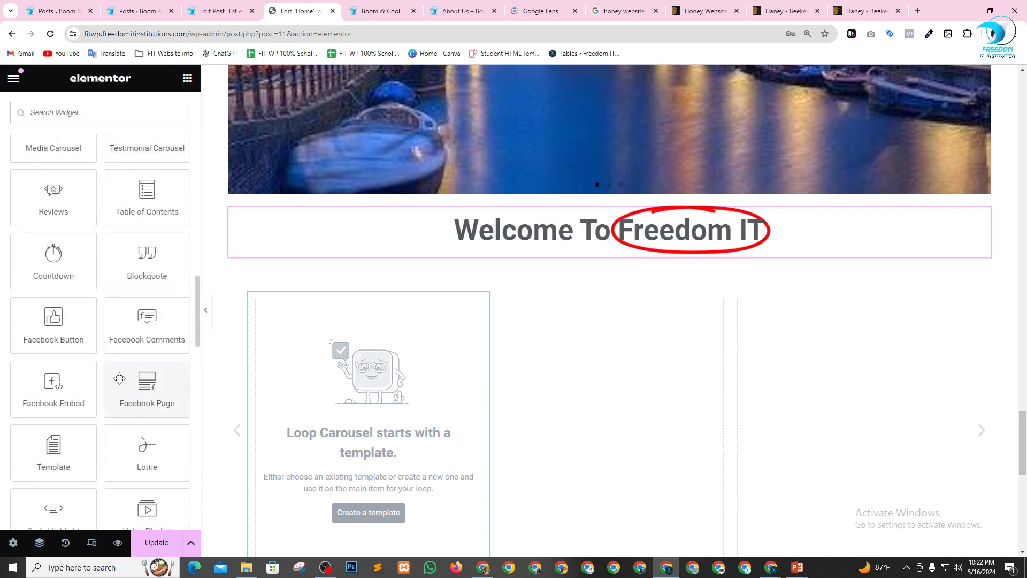
{"action": "scroll", "coordinate": [120, 378], "scroll_direction": "up", "scroll_amount": 3}
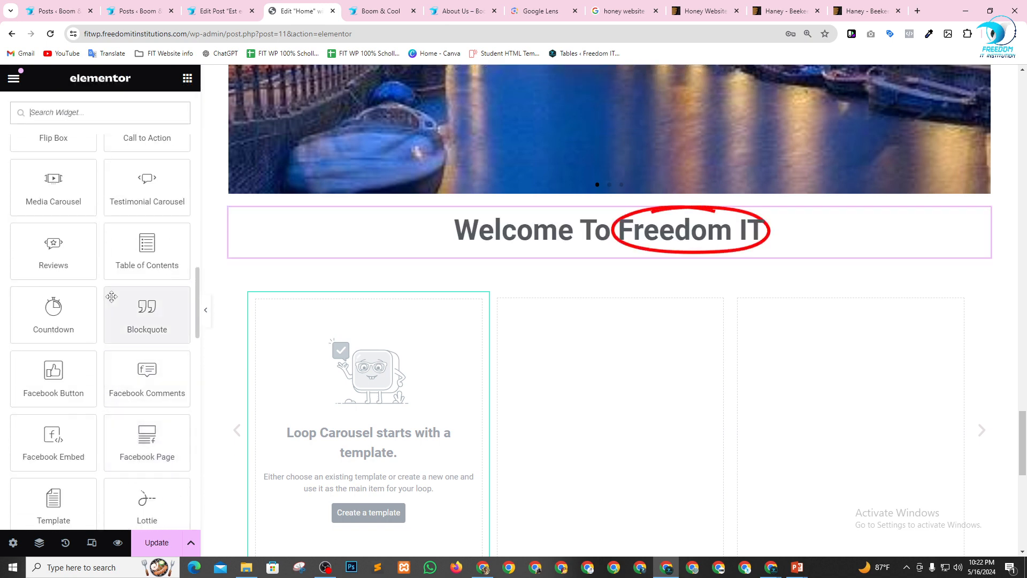
{"action": "scroll", "coordinate": [103, 279], "scroll_direction": "up", "scroll_amount": 3}
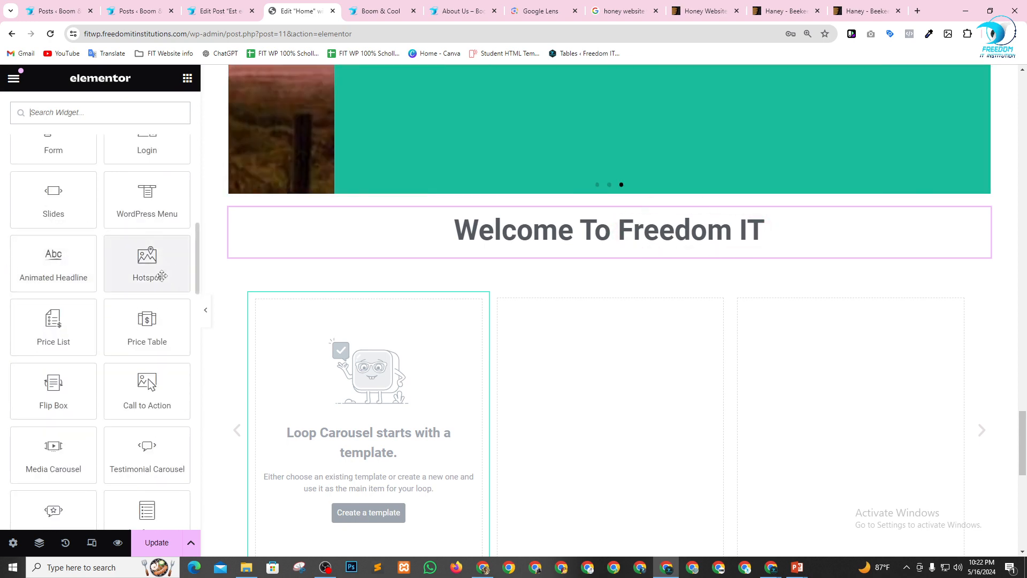
{"action": "left_click_drag", "start_coordinate": [170, 267], "coordinate": [522, 278]}
{"action": "scroll", "coordinate": [856, 378], "scroll_direction": "down", "scroll_amount": 6}
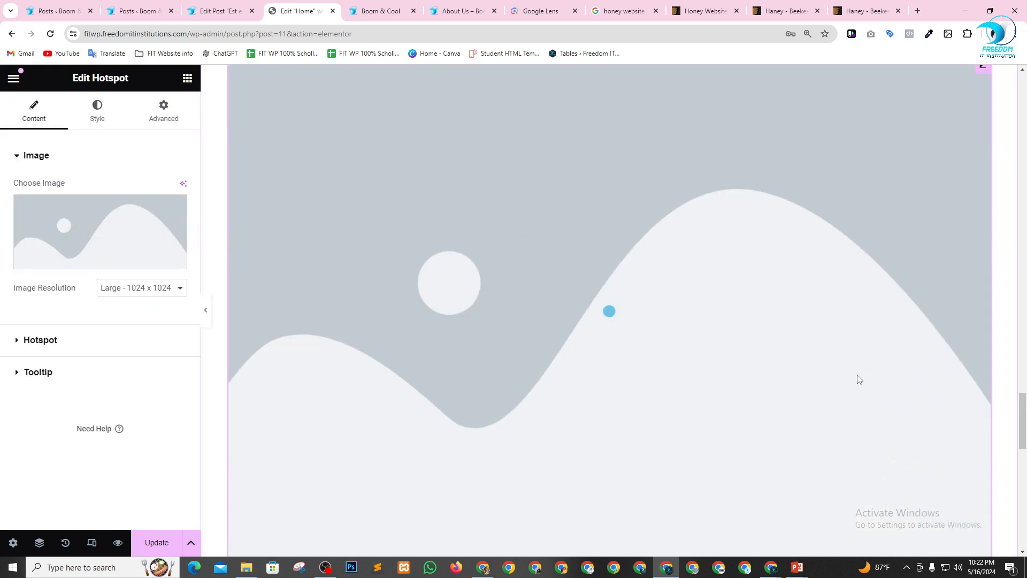
{"action": "scroll", "coordinate": [631, 354], "scroll_direction": "down", "scroll_amount": 1}
{"action": "scroll", "coordinate": [630, 353], "scroll_direction": "up", "scroll_amount": 2}
Examine the Hotspot widget's image and first item's content settings, and delete the widget.
{"action": "mouse_move", "coordinate": [89, 243]}
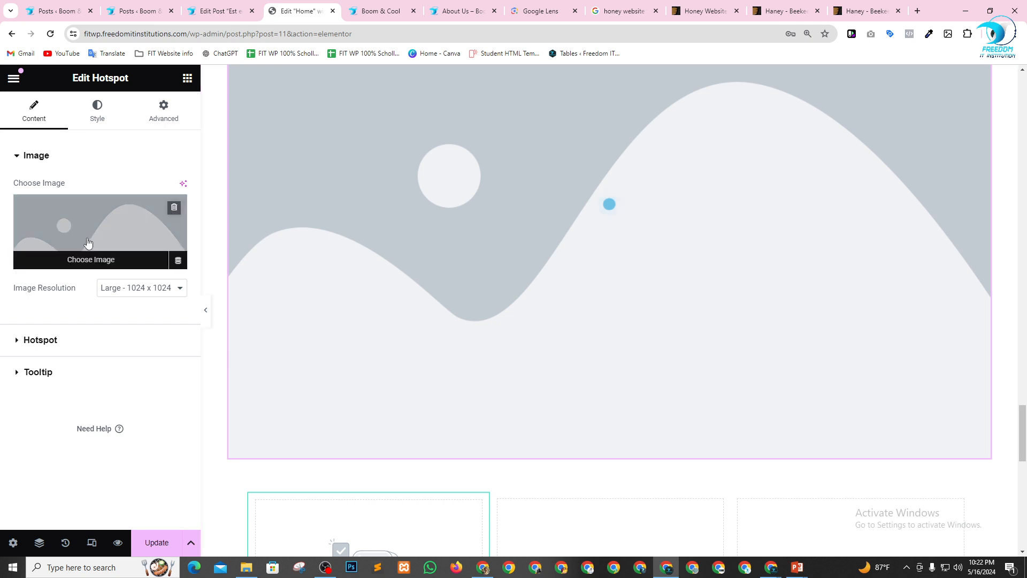
{"action": "left_click", "coordinate": [46, 341]}
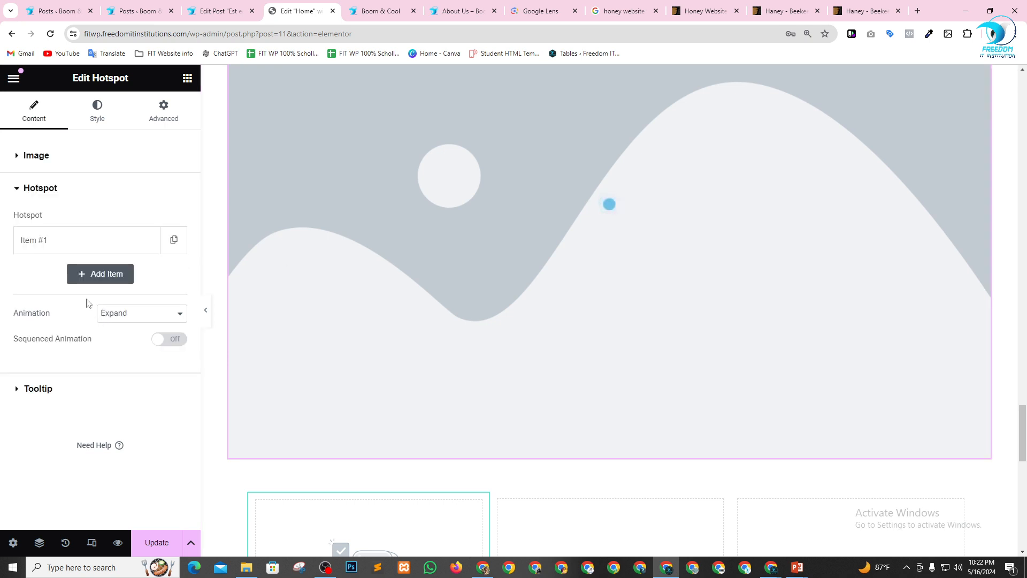
{"action": "left_click", "coordinate": [41, 239]}
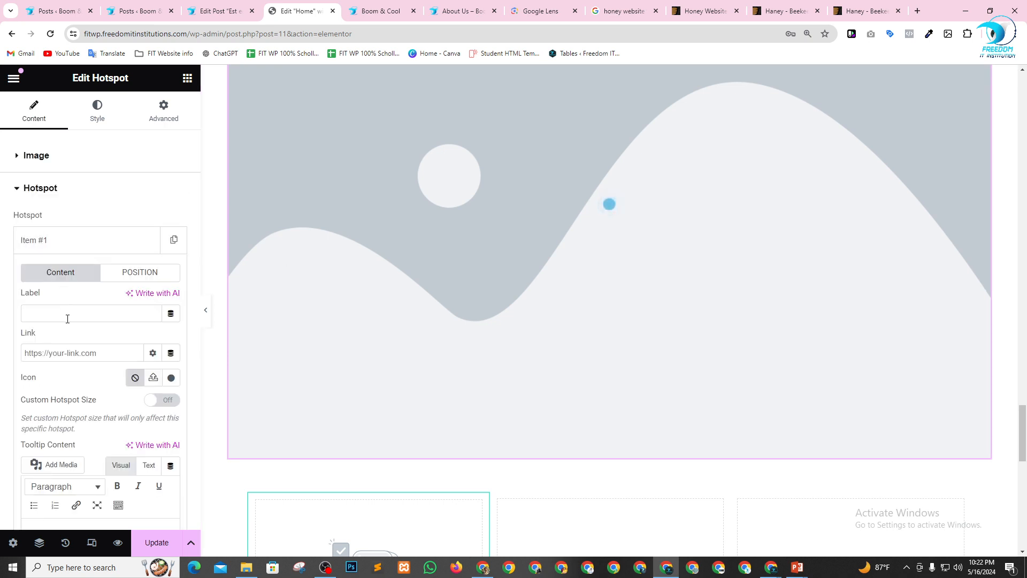
{"action": "left_click", "coordinate": [65, 351]}
{"action": "scroll", "coordinate": [70, 396], "scroll_direction": "down", "scroll_amount": 3}
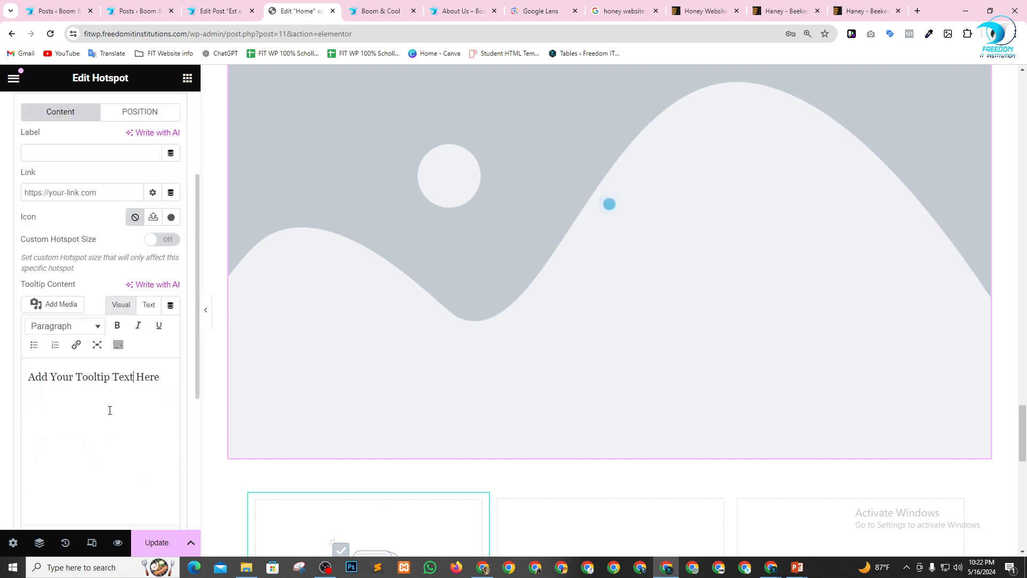
{"action": "scroll", "coordinate": [137, 321], "scroll_direction": "up", "scroll_amount": 3}
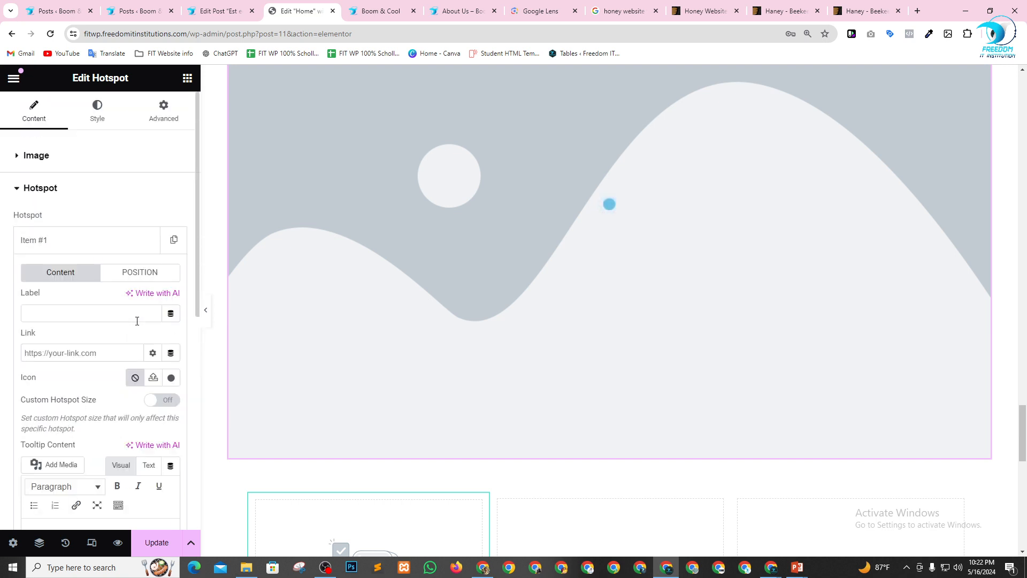
{"action": "scroll", "coordinate": [563, 249], "scroll_direction": "up", "scroll_amount": 5}
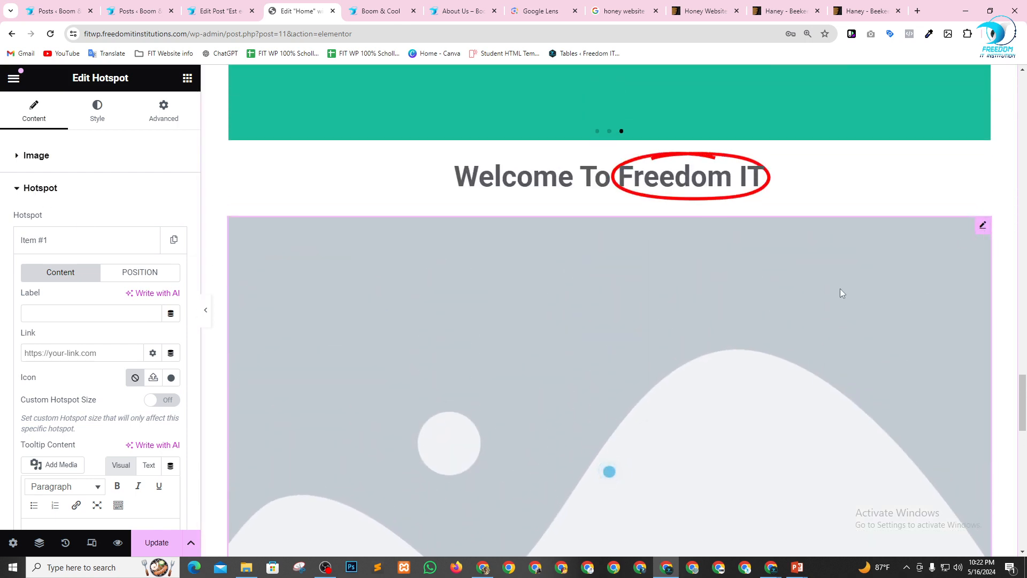
{"action": "key", "text": "Delete"}
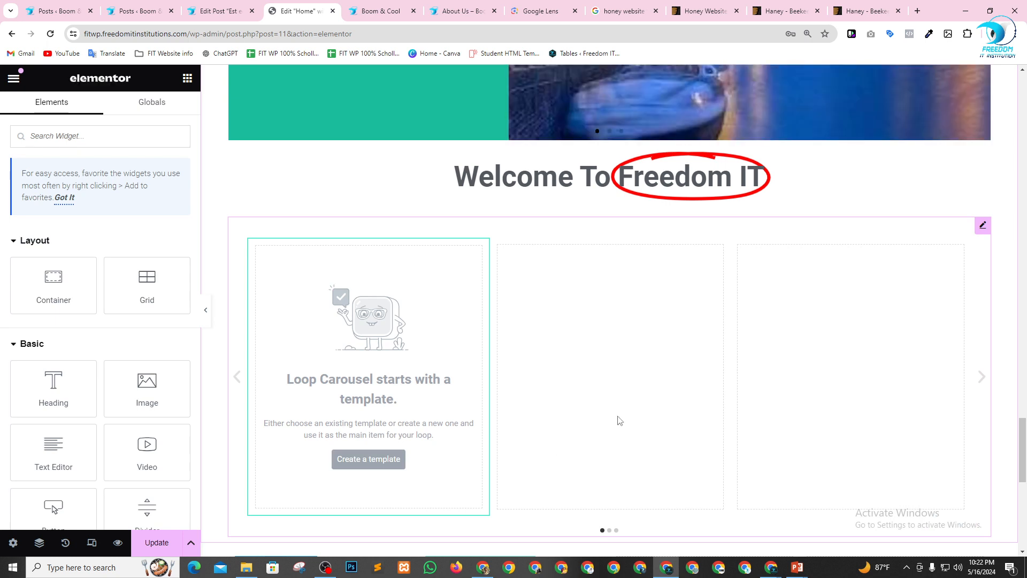
Add a Price List widget between the Animated Headline and the Loop Carousel.
{"action": "scroll", "coordinate": [104, 384], "scroll_direction": "down", "scroll_amount": 10}
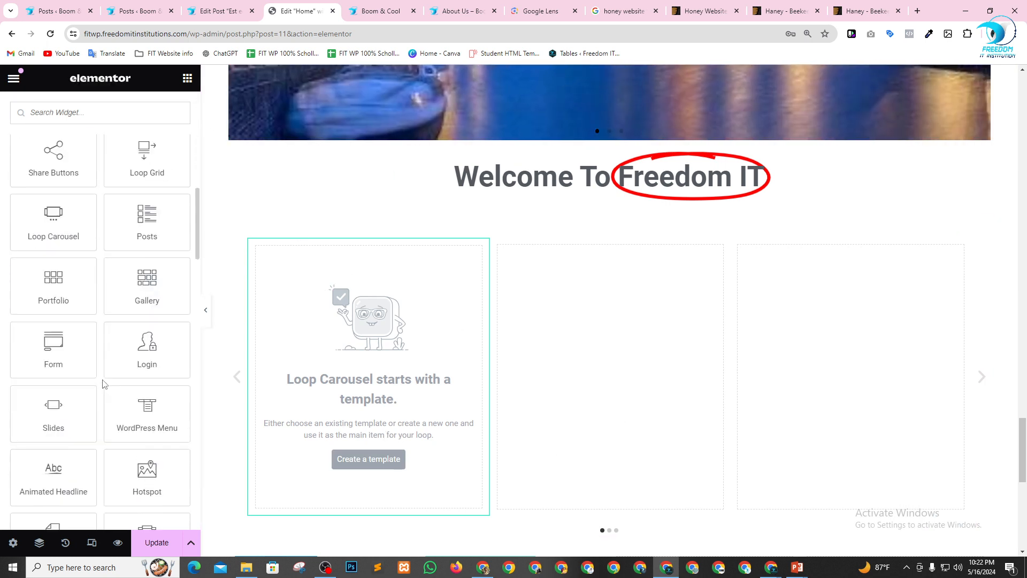
{"action": "scroll", "coordinate": [104, 384], "scroll_direction": "down", "scroll_amount": 1}
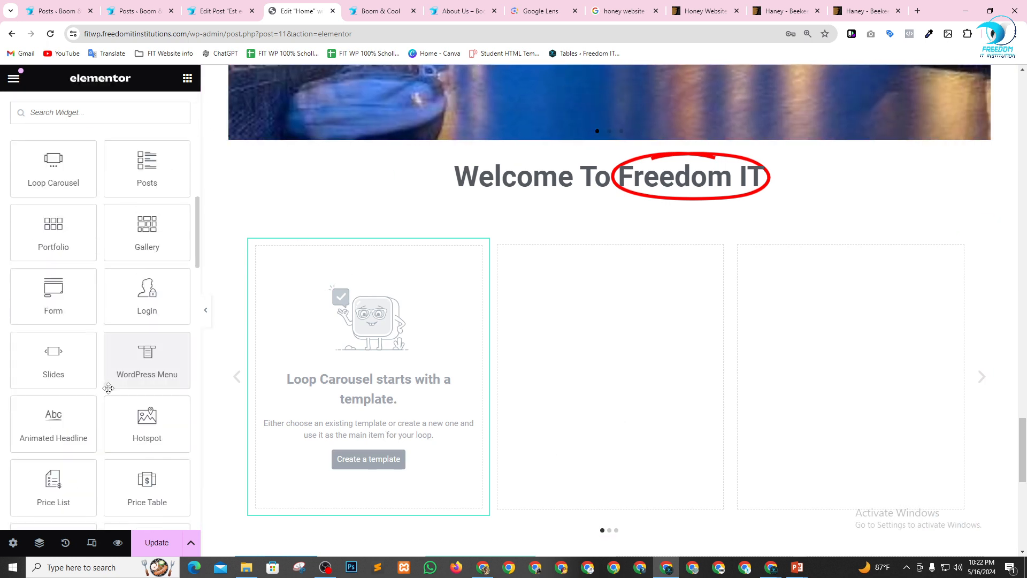
{"action": "scroll", "coordinate": [109, 388], "scroll_direction": "down", "scroll_amount": 3}
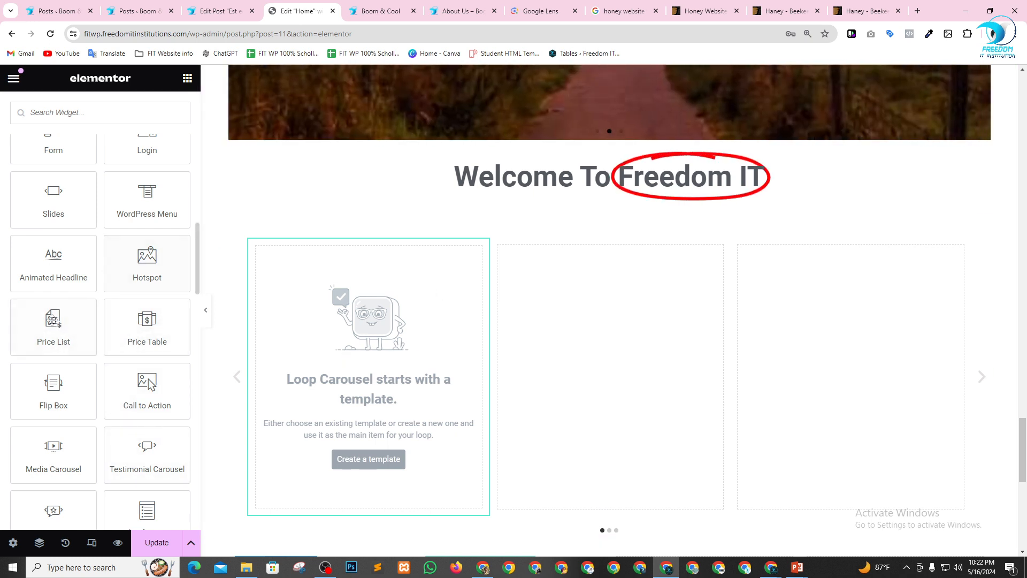
{"action": "left_click_drag", "start_coordinate": [53, 324], "coordinate": [510, 223]}
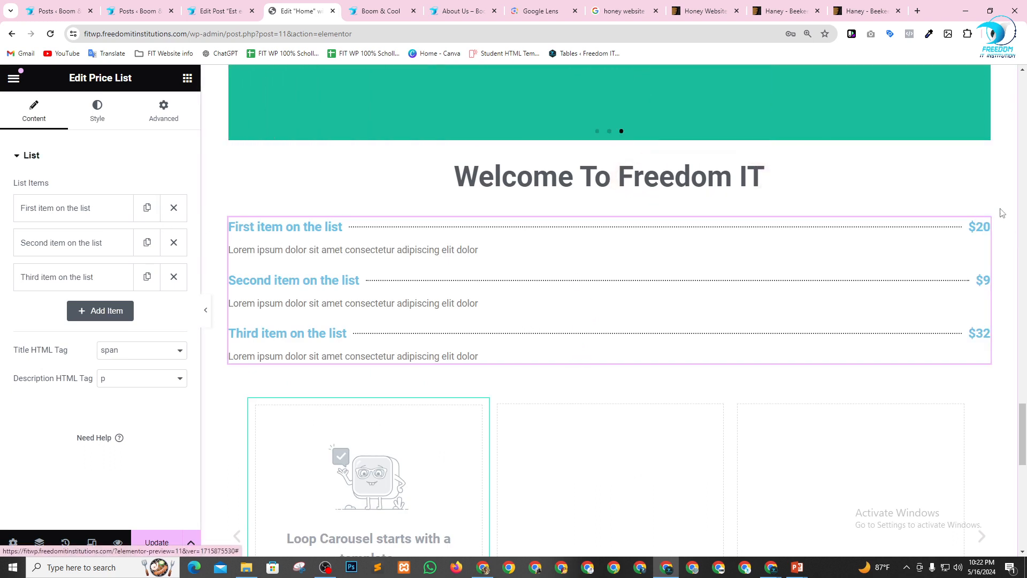
Examine the Price List's title HTML tag options and its list style settings for title, price, description and separator.
{"action": "left_click", "coordinate": [146, 353]}
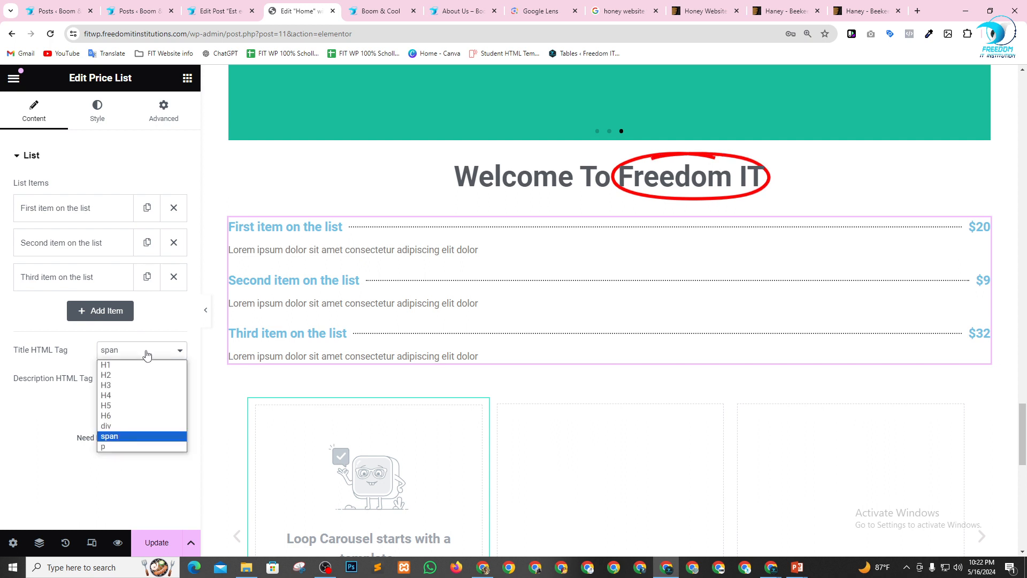
{"action": "left_click", "coordinate": [27, 379]}
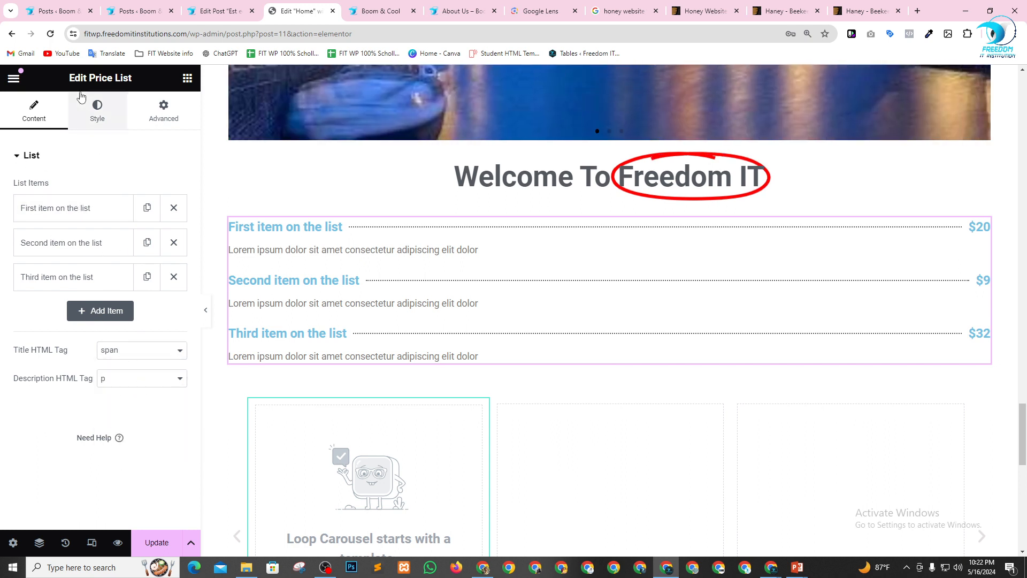
{"action": "left_click", "coordinate": [102, 114]}
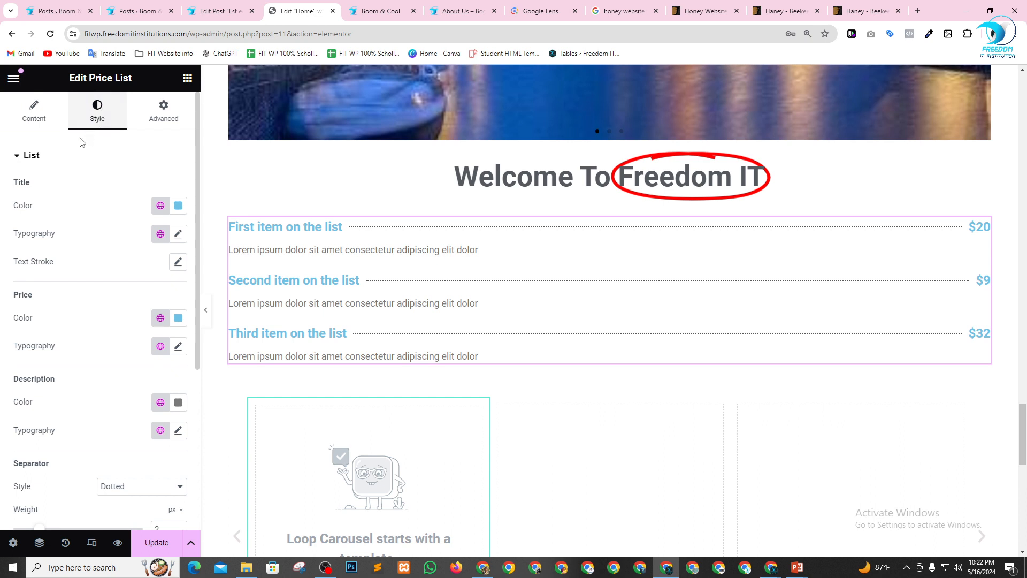
{"action": "left_click", "coordinate": [16, 156]}
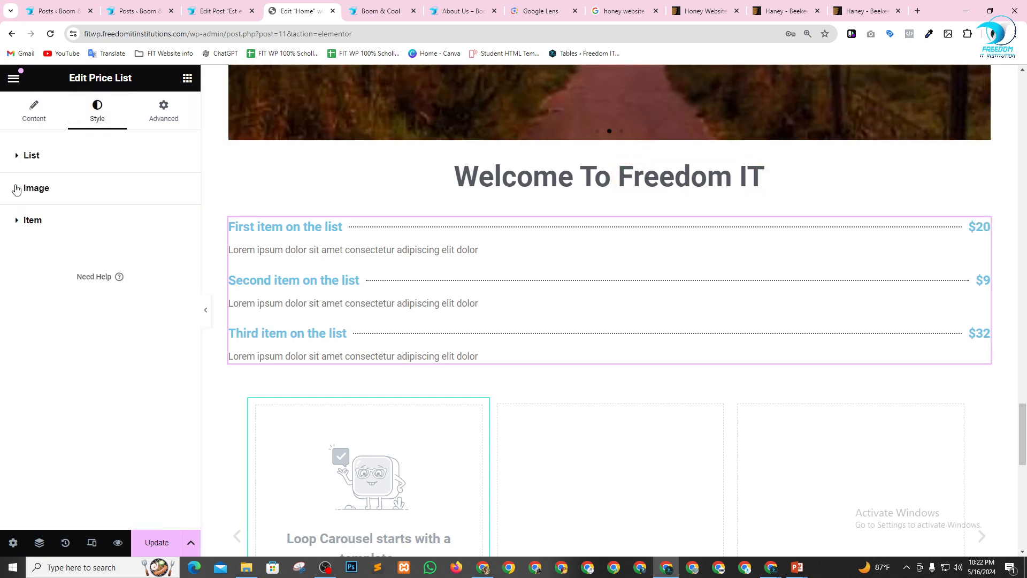
{"action": "left_click", "coordinate": [18, 158]}
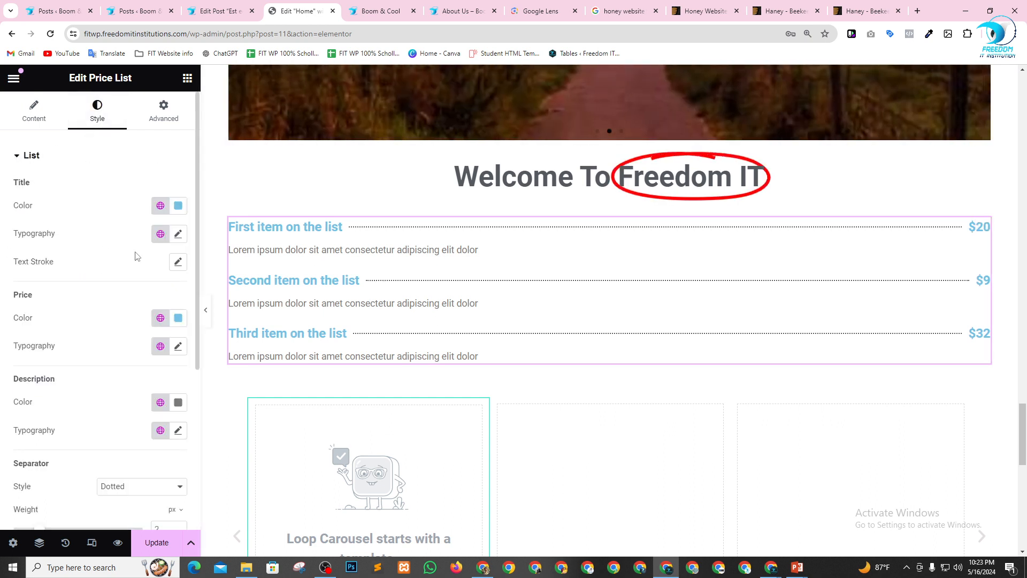
{"action": "scroll", "coordinate": [136, 257], "scroll_direction": "down", "scroll_amount": 4}
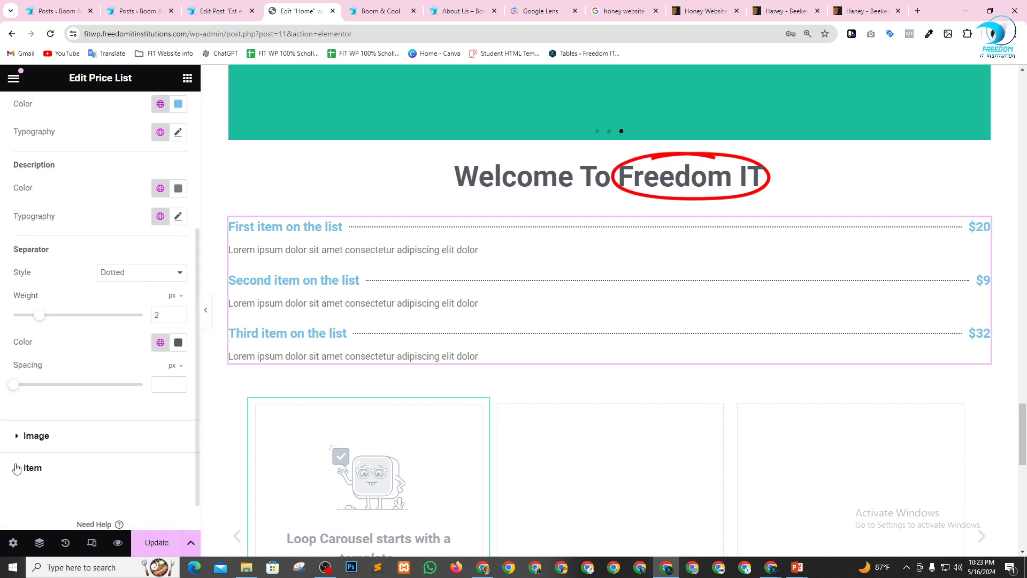
Set the Price List items' vertical alignment to Center and the image resolution to Medium - 300 x 300.
{"action": "left_click", "coordinate": [23, 469]}
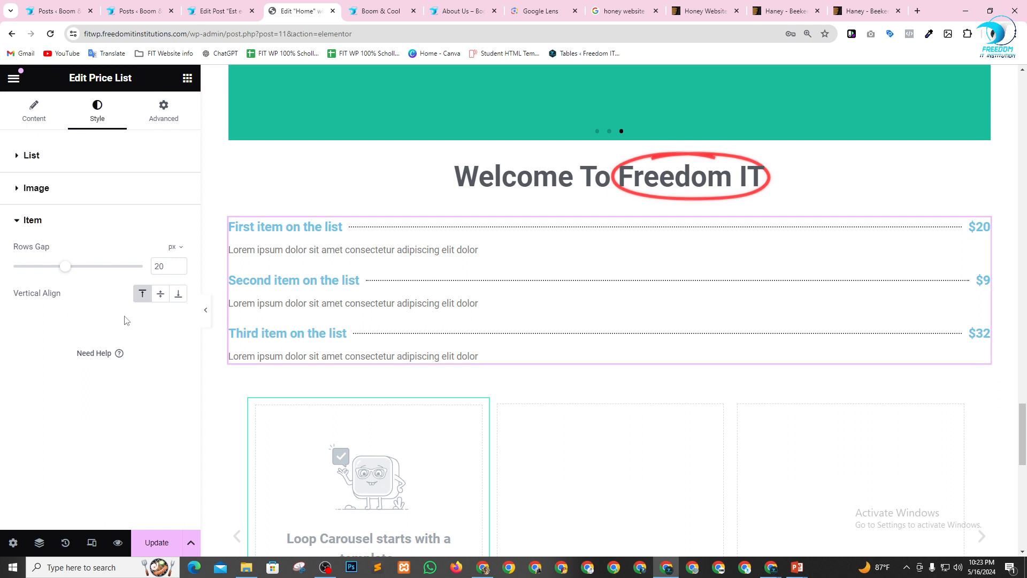
{"action": "left_click", "coordinate": [165, 298]}
{"action": "left_click", "coordinate": [141, 295]}
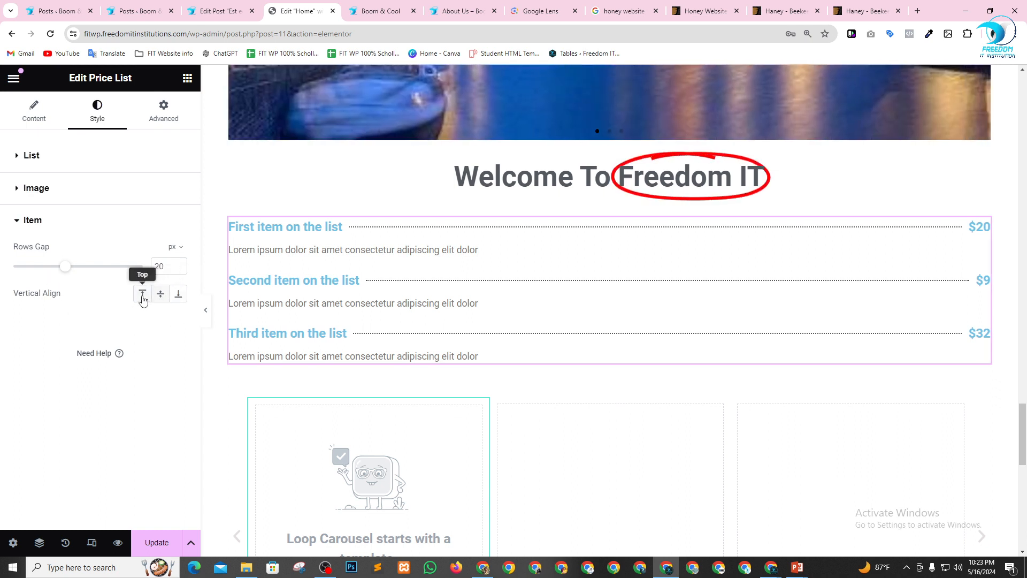
{"action": "left_click", "coordinate": [160, 296]}
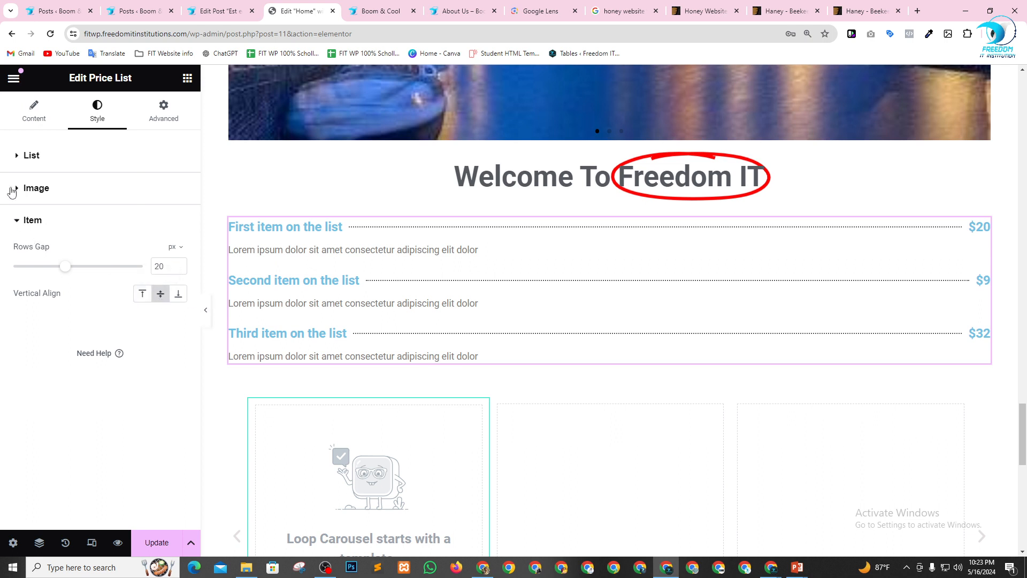
{"action": "left_click", "coordinate": [11, 190]}
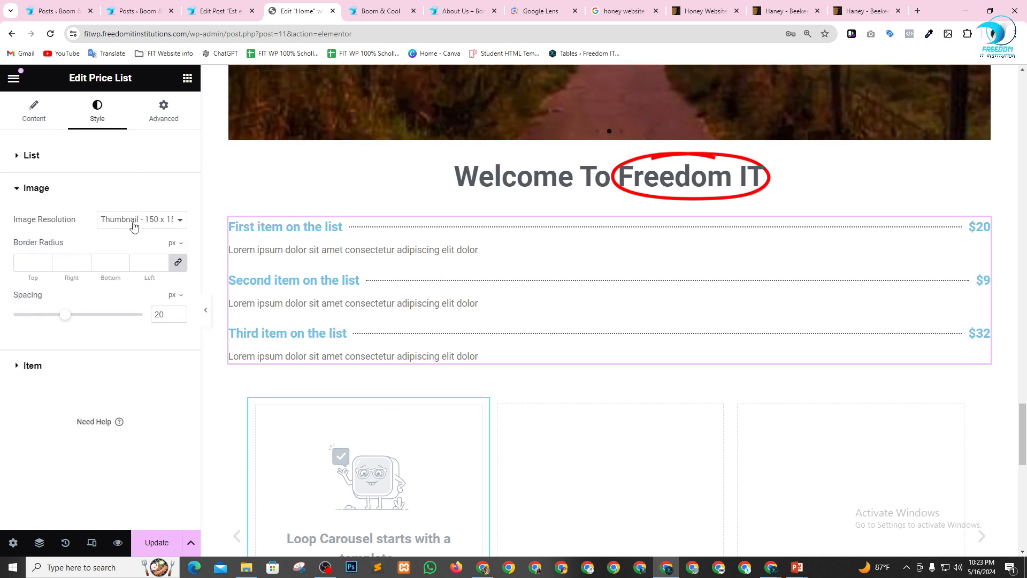
{"action": "left_click", "coordinate": [133, 227]}
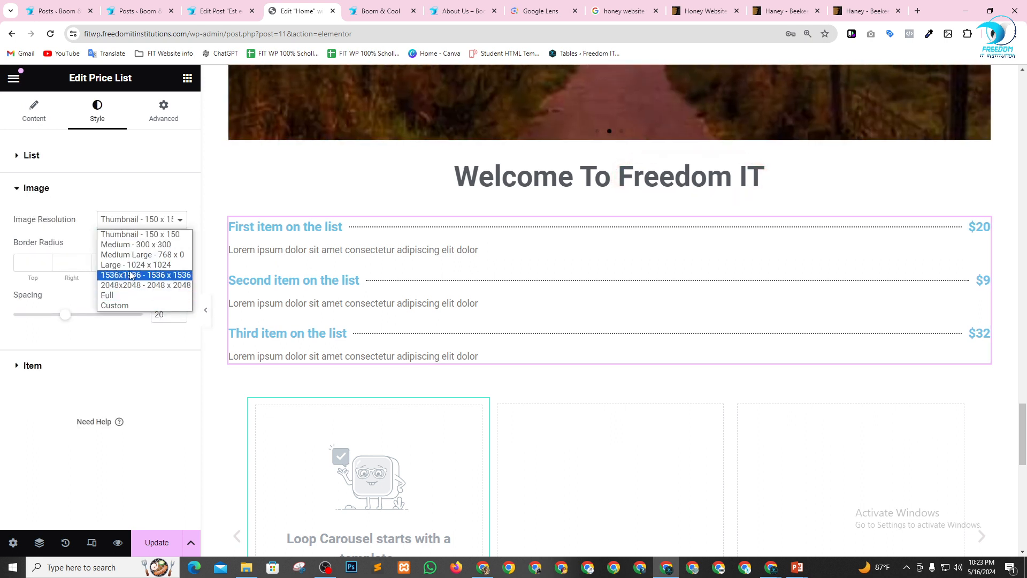
{"action": "left_click", "coordinate": [136, 245]}
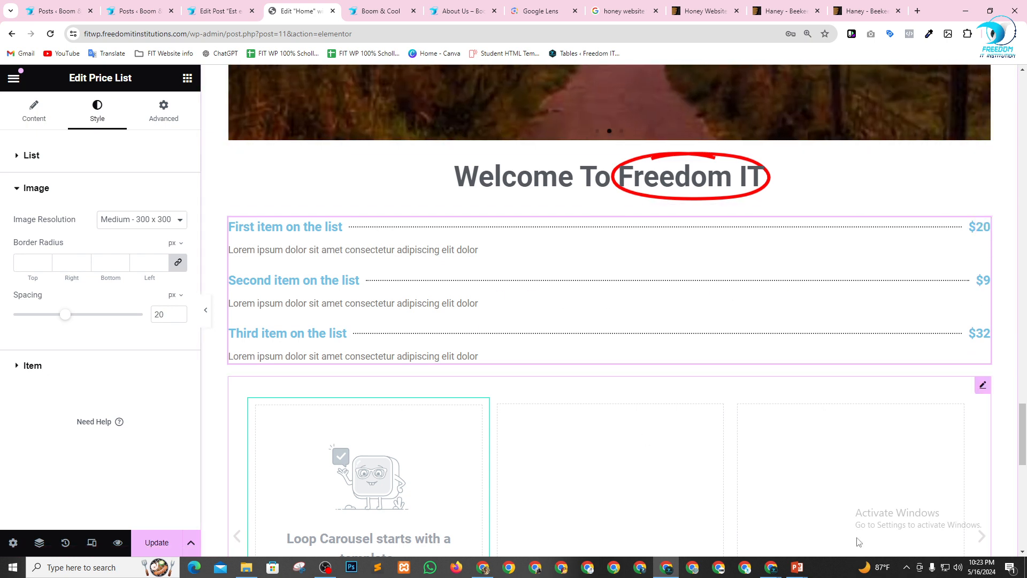
Retitle the first Price List item as "Boom Coffee" and set its price to $55.
{"action": "left_click", "coordinate": [35, 110]}
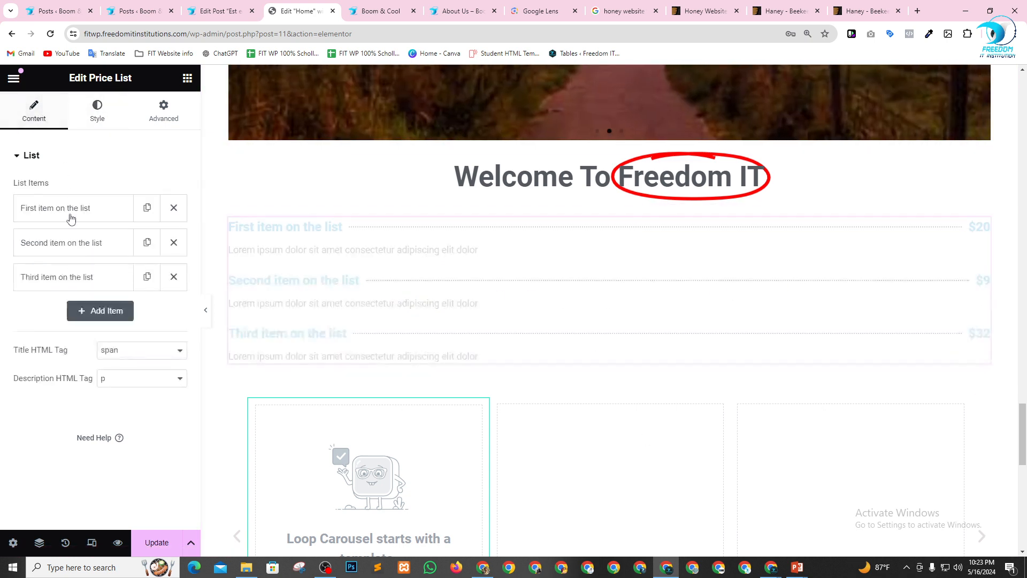
{"action": "left_click", "coordinate": [67, 207]}
{"action": "left_click_drag", "start_coordinate": [109, 280], "coordinate": [1, 280]}
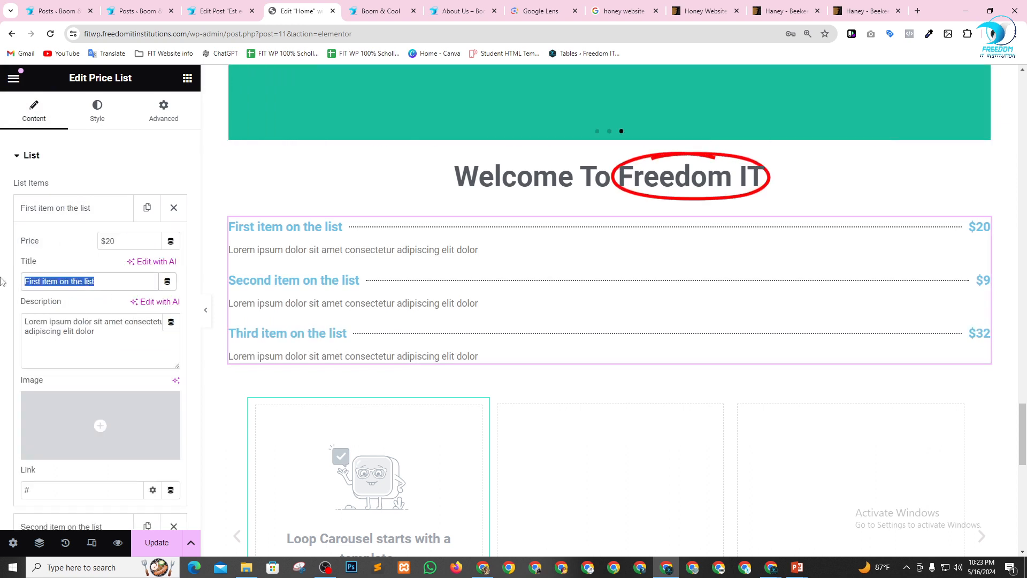
{"action": "type", "text": "Boom"}
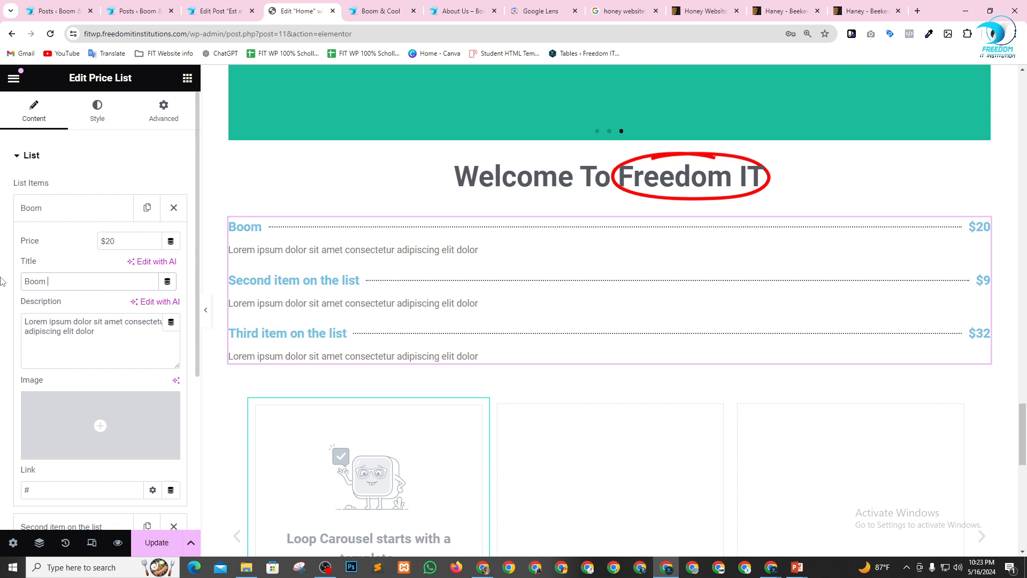
{"action": "type", "text": " Coffee"}
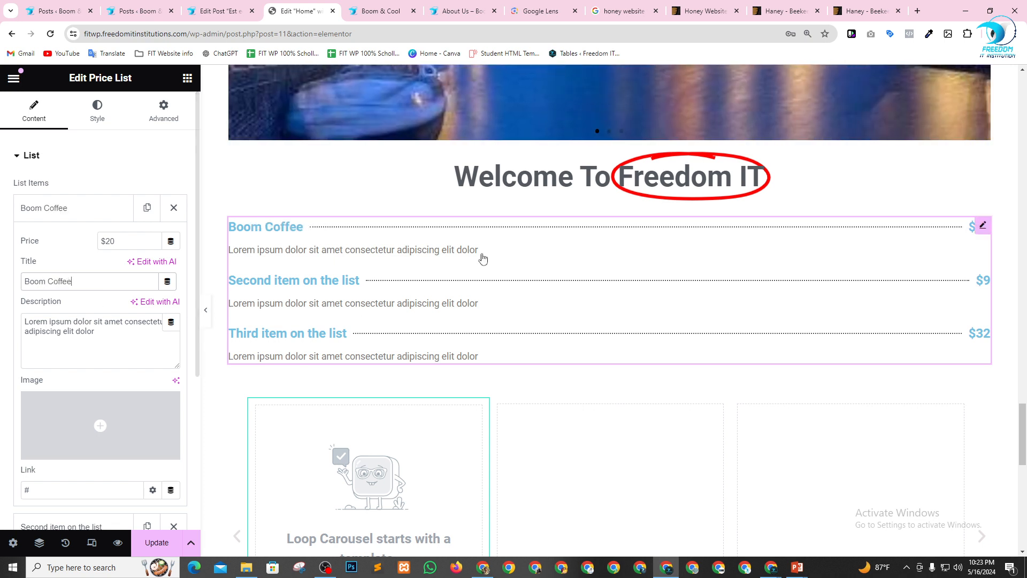
{"action": "left_click_drag", "start_coordinate": [118, 242], "coordinate": [89, 245]}
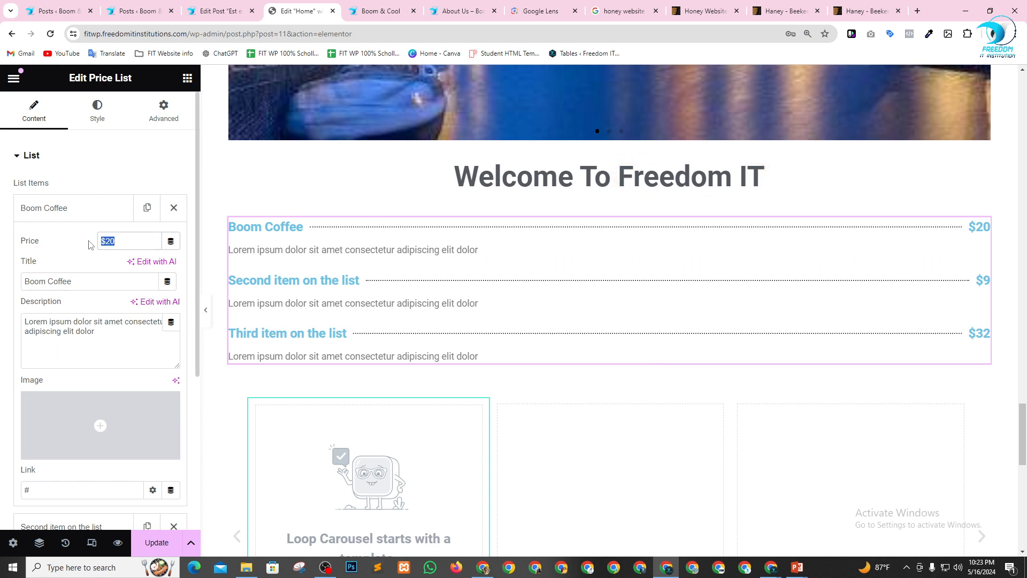
{"action": "type", "text": "$55"}
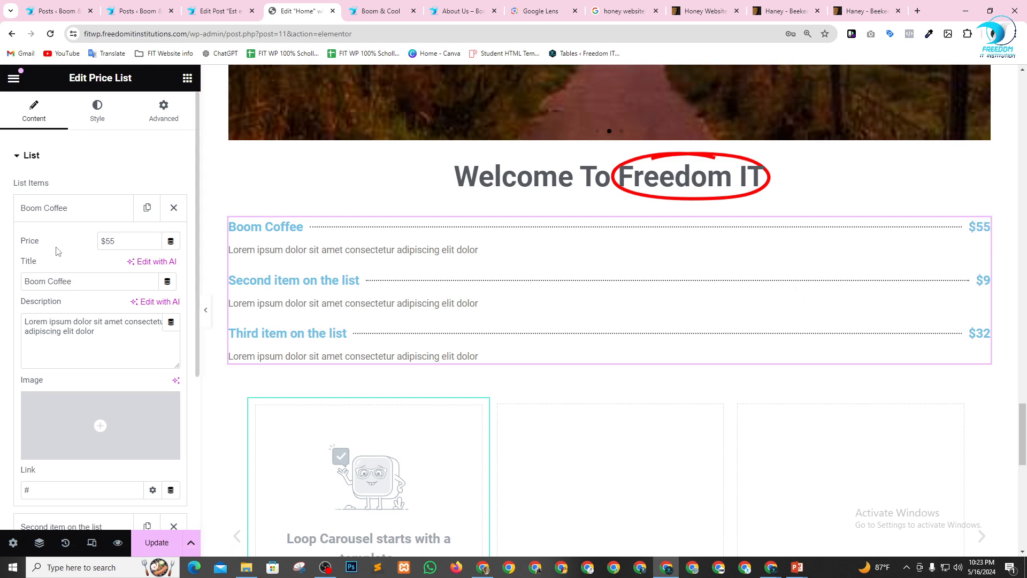
{"action": "scroll", "coordinate": [74, 336], "scroll_direction": "down", "scroll_amount": 2}
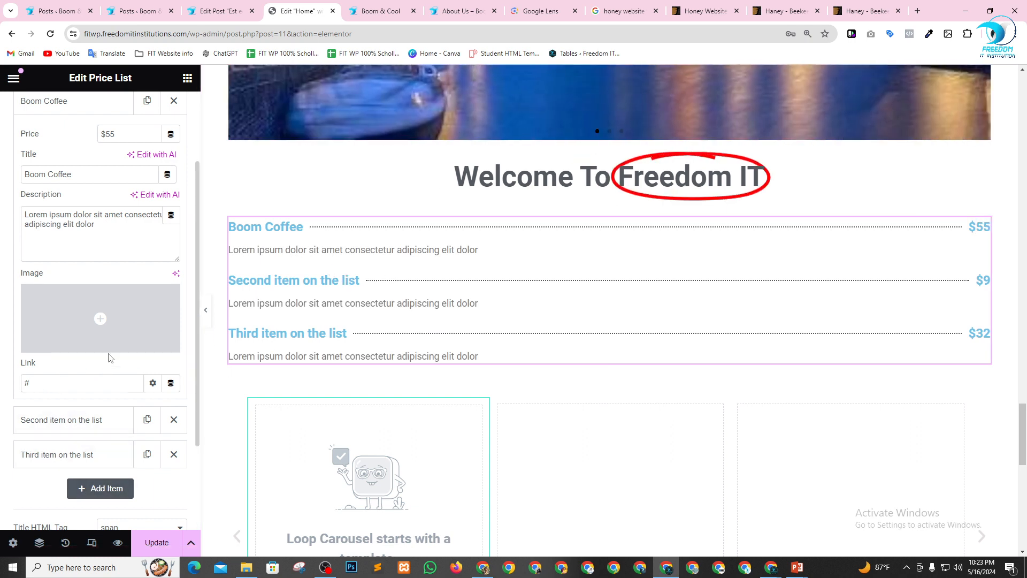
Add a Price Table widget between the Price List and the Loop Carousel.
{"action": "scroll", "coordinate": [313, 280], "scroll_direction": "up", "scroll_amount": 1}
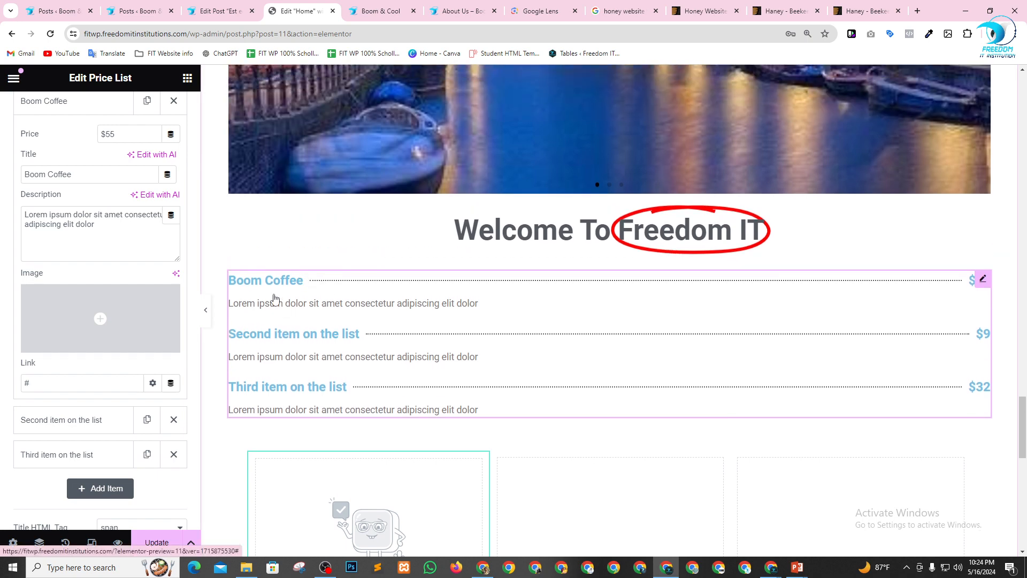
{"action": "left_click", "coordinate": [188, 79]}
{"action": "scroll", "coordinate": [114, 352], "scroll_direction": "down", "scroll_amount": 15}
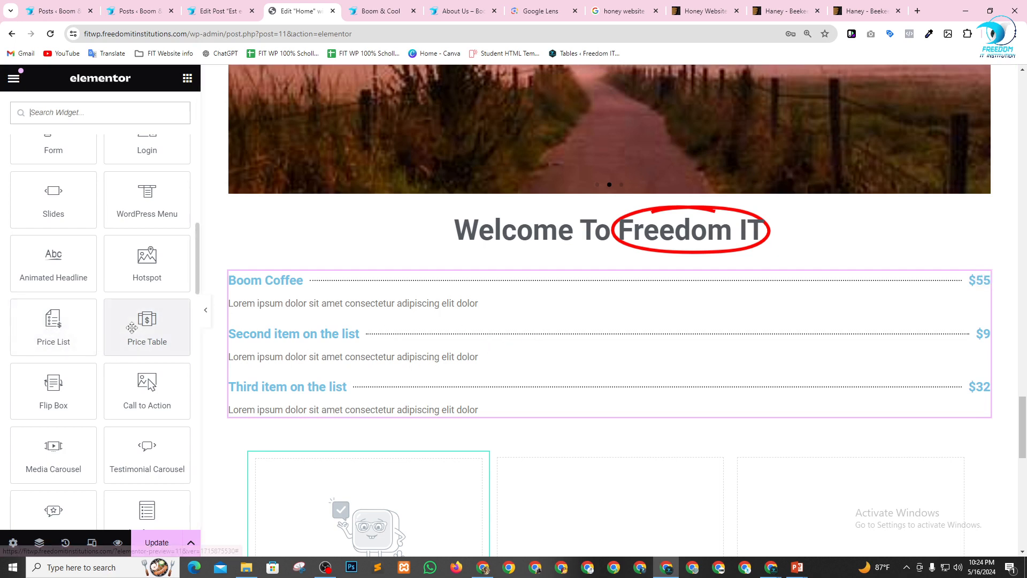
{"action": "left_click_drag", "start_coordinate": [147, 324], "coordinate": [366, 416]}
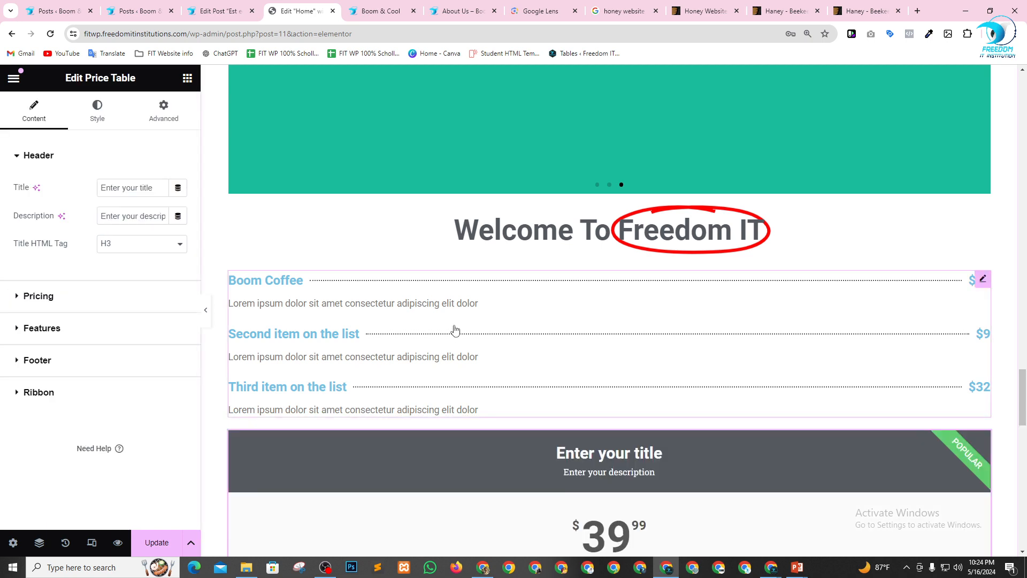
Set the Price Table's header title to "Basic".
{"action": "scroll", "coordinate": [710, 285], "scroll_direction": "down", "scroll_amount": 5}
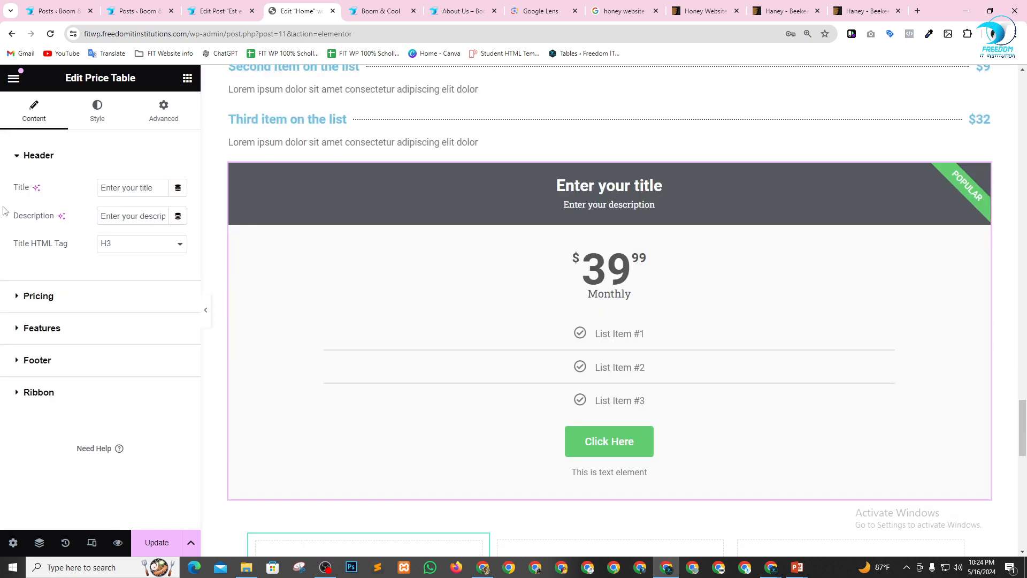
{"action": "double_click", "coordinate": [116, 189]}
{"action": "key", "text": "ctrl+a"}
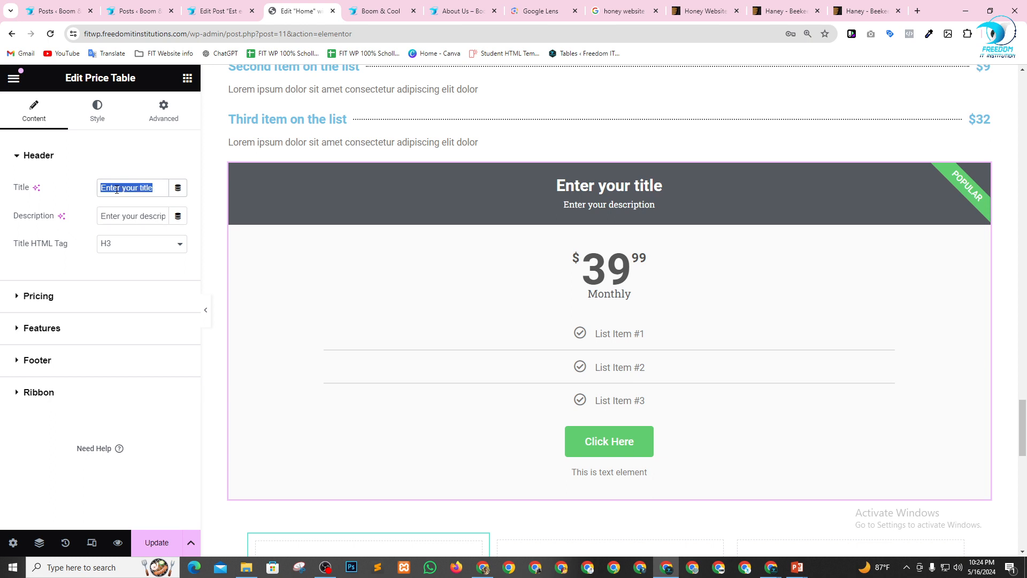
{"action": "type", "text": "Basic"}
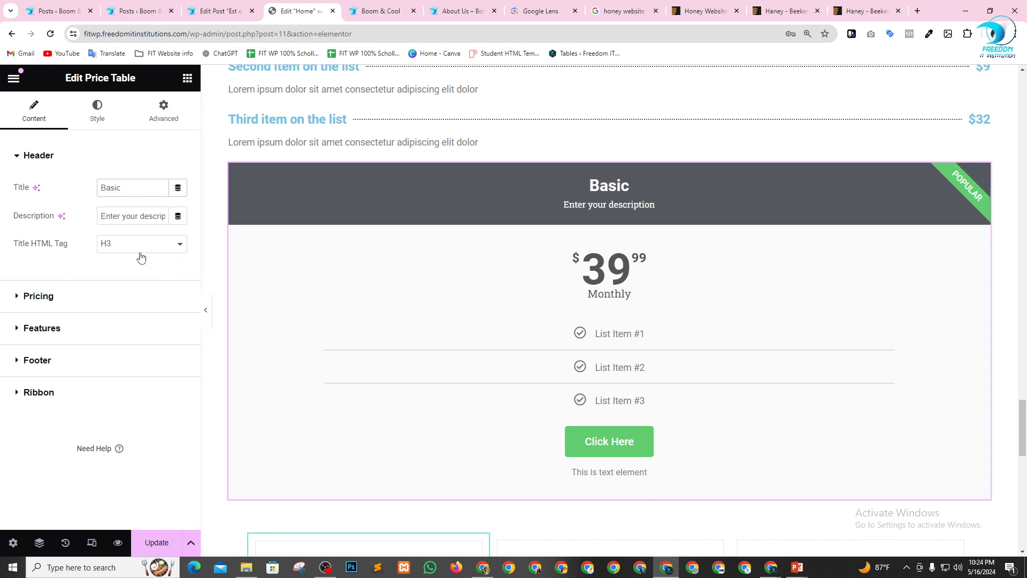
Set the Price Table's price to 00, keeping the Monthly period.
{"action": "left_click", "coordinate": [43, 297]}
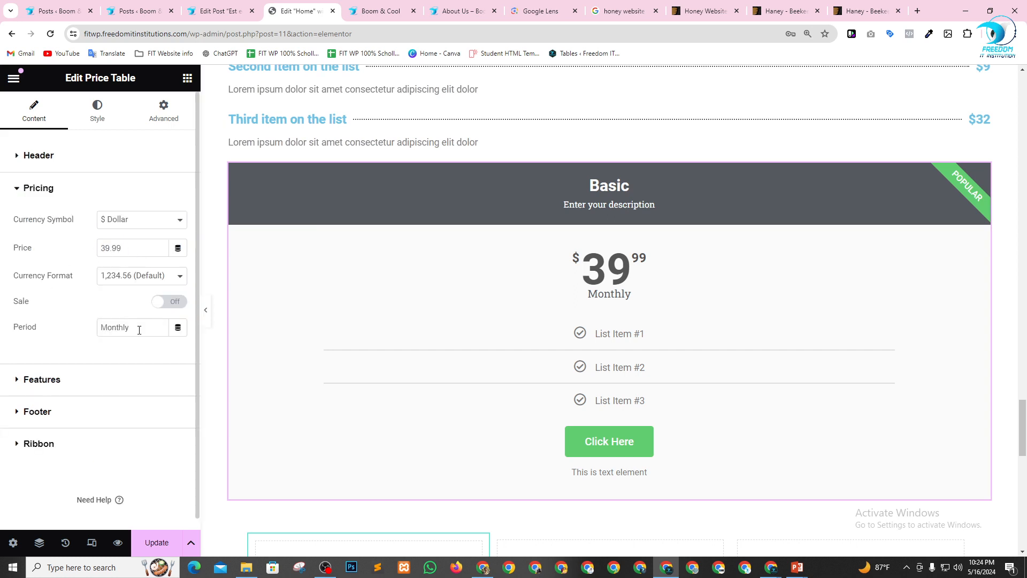
{"action": "left_click_drag", "start_coordinate": [131, 250], "coordinate": [87, 247]}
{"action": "type", "text": "00"}
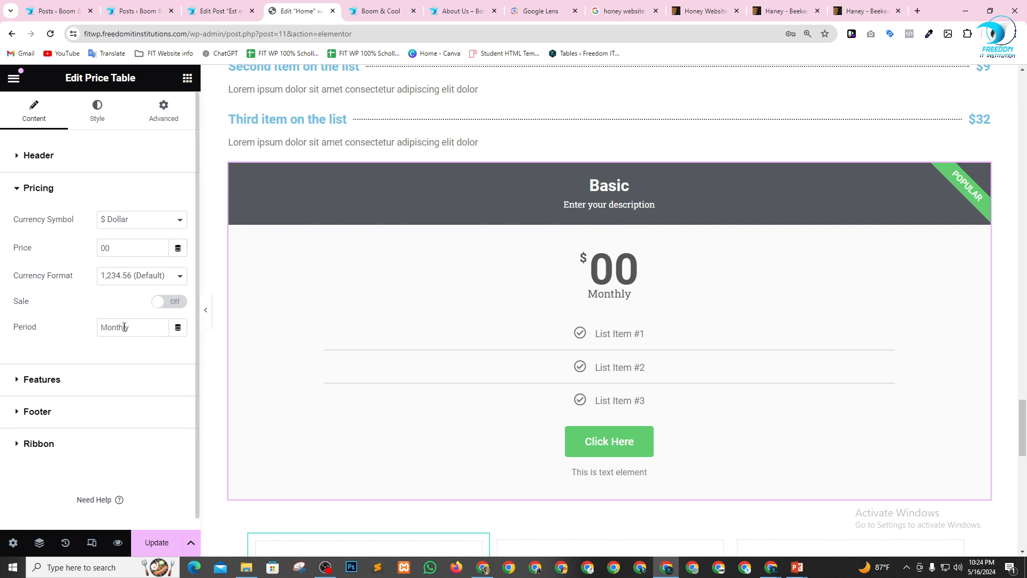
{"action": "left_click_drag", "start_coordinate": [140, 327], "coordinate": [38, 326]}
{"action": "left_click", "coordinate": [108, 328]}
{"action": "left_click_drag", "start_coordinate": [130, 328], "coordinate": [62, 328]}
{"action": "left_click", "coordinate": [62, 328]}
Change the text of the Price Table's first feature to "WP Theme".
{"action": "left_click", "coordinate": [18, 380]}
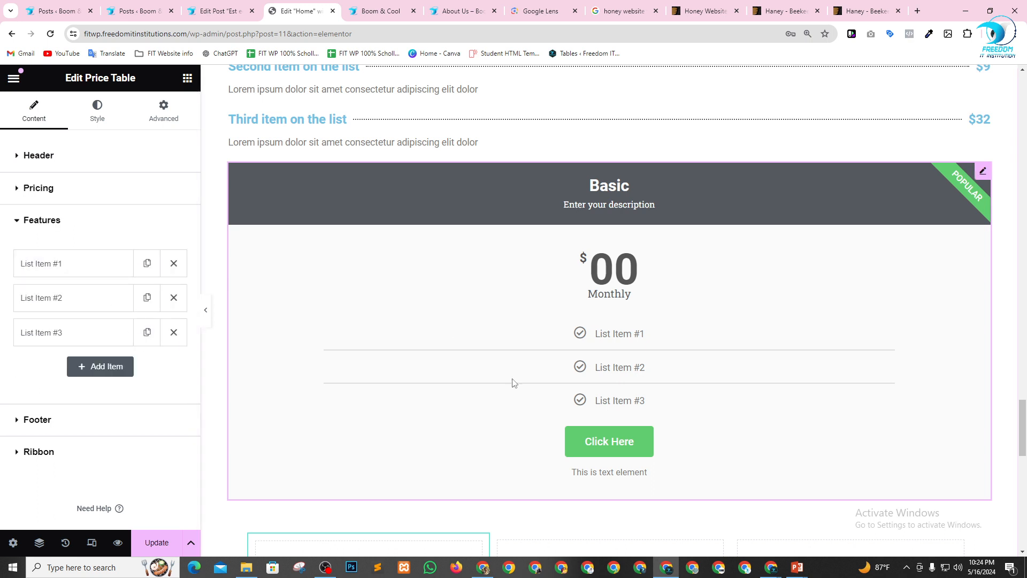
{"action": "left_click", "coordinate": [65, 277]}
{"action": "left_click_drag", "start_coordinate": [155, 296], "coordinate": [60, 298]}
{"action": "type", "text": "W"}
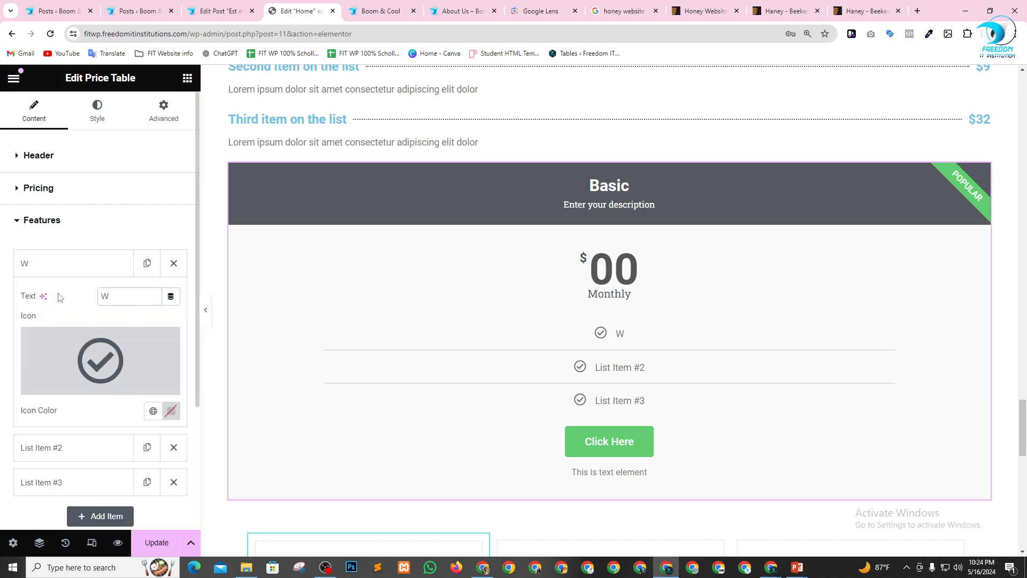
{"action": "type", "text": "P Theme"}
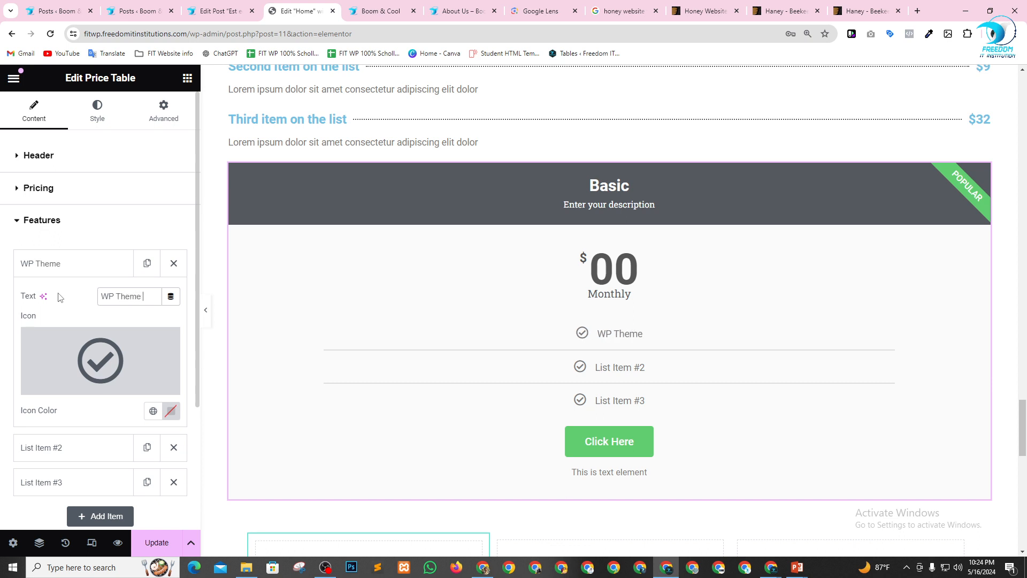
{"action": "left_click", "coordinate": [84, 265]}
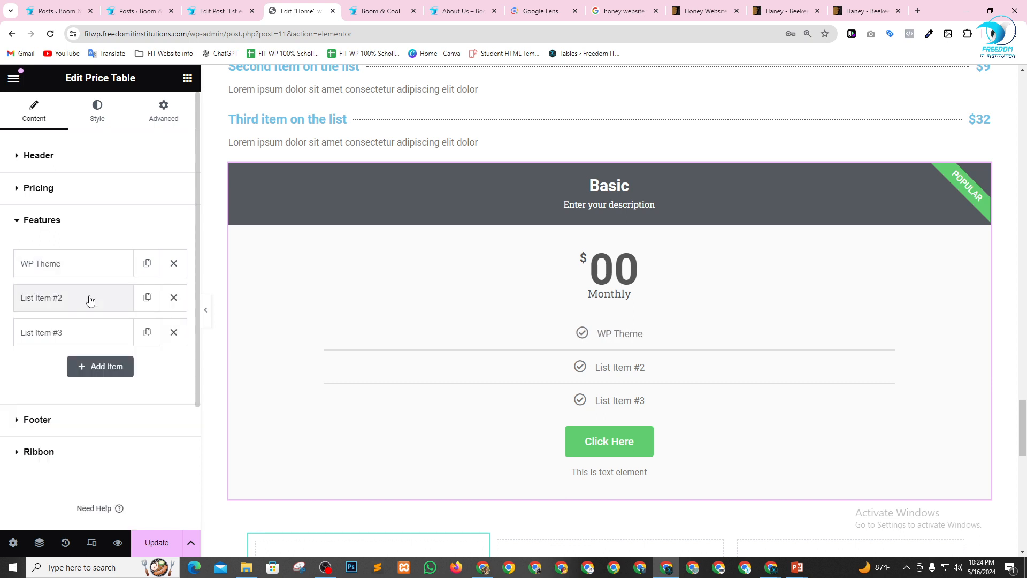
Delete the features List Item #2 and List Item #3, and duplicate the WP Theme feature twice.
{"action": "left_click", "coordinate": [89, 300]}
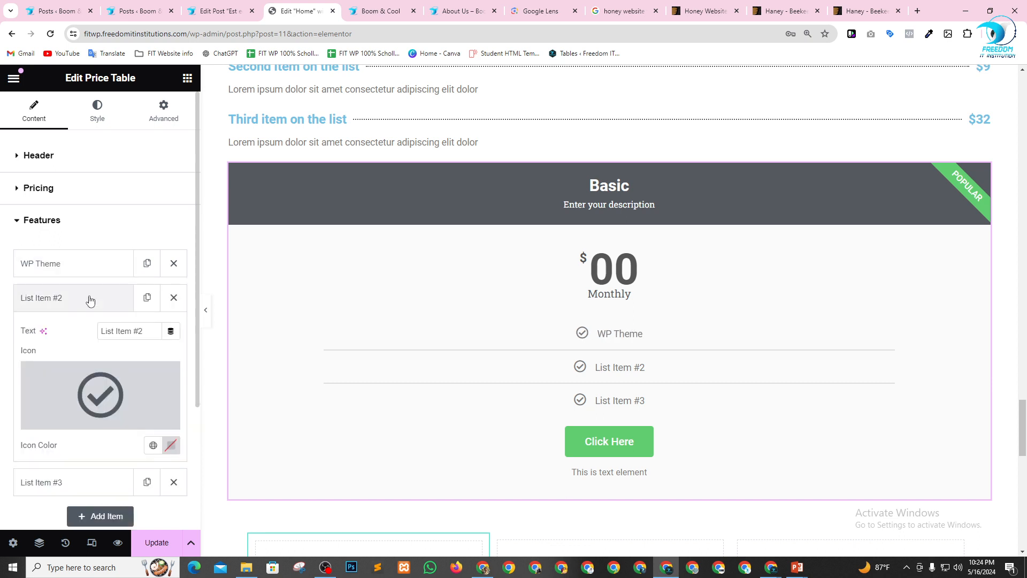
{"action": "left_click", "coordinate": [174, 300]}
{"action": "left_click", "coordinate": [174, 299]}
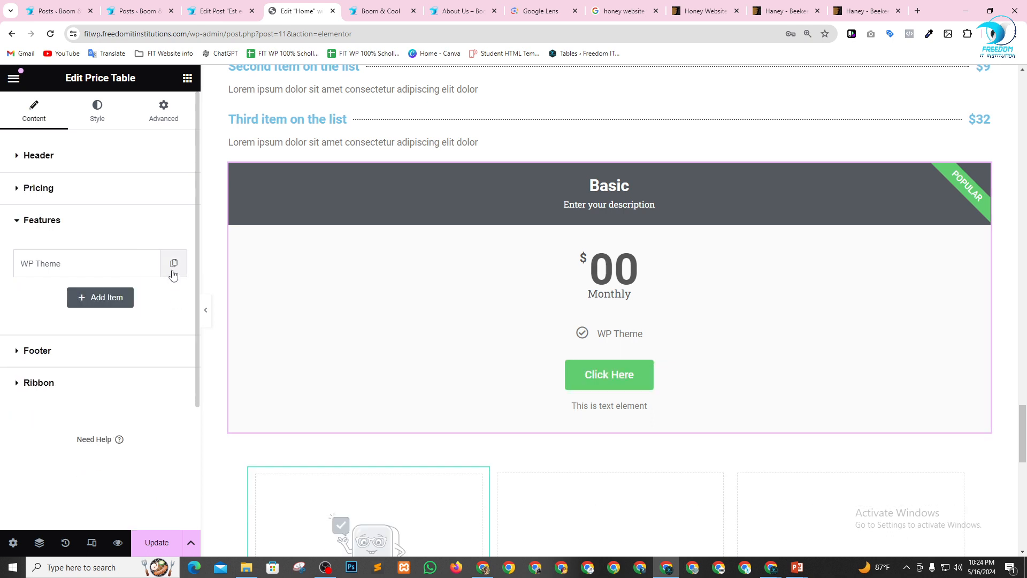
{"action": "left_click", "coordinate": [174, 266]}
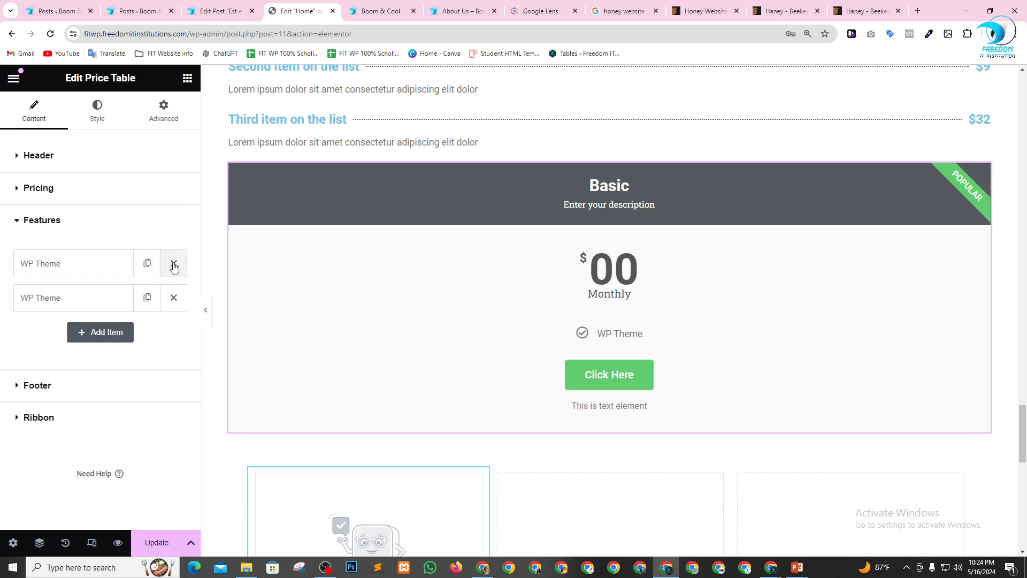
{"action": "left_click", "coordinate": [146, 298]}
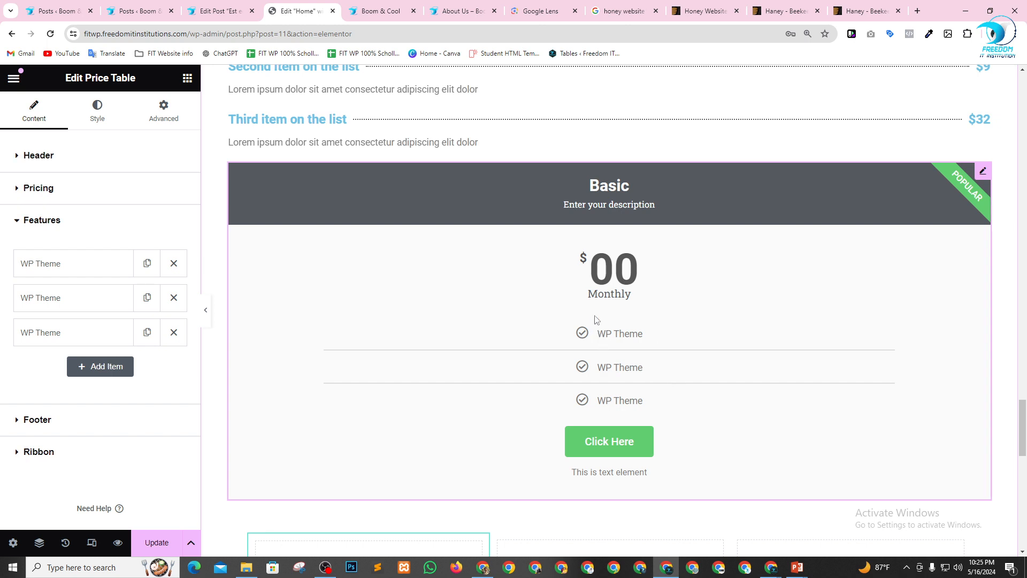
Duplicate the Basic Price Table widget directly below the original.
{"action": "left_click", "coordinate": [16, 225]}
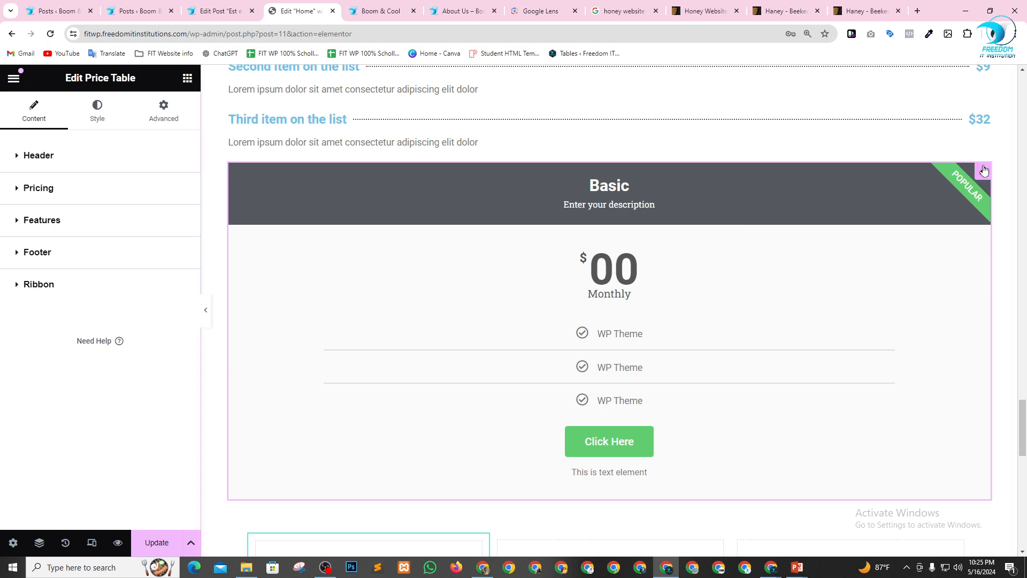
{"action": "right_click", "coordinate": [983, 170]}
{"action": "left_click", "coordinate": [903, 205]}
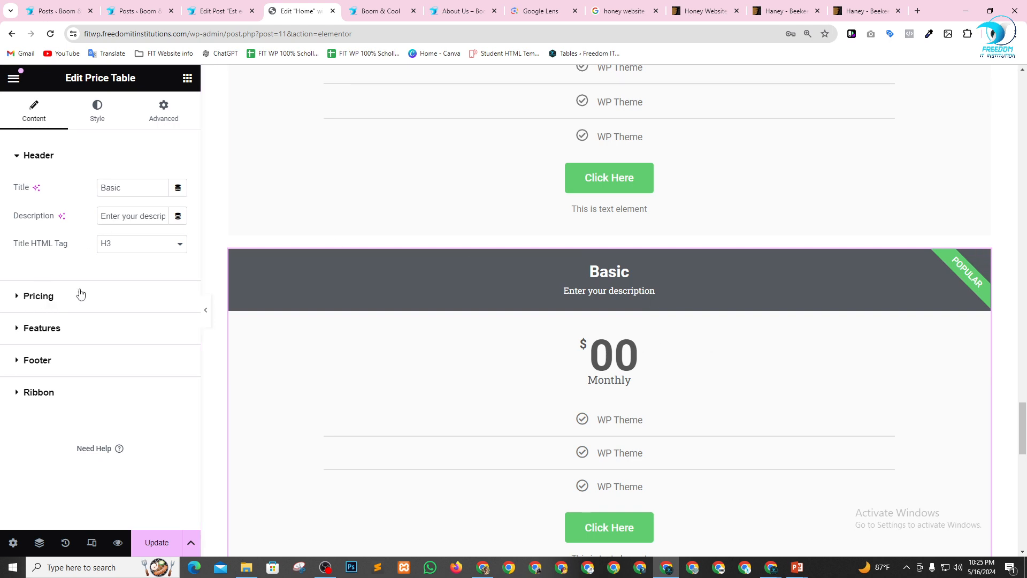
{"action": "scroll", "coordinate": [367, 338], "scroll_direction": "up", "scroll_amount": 6}
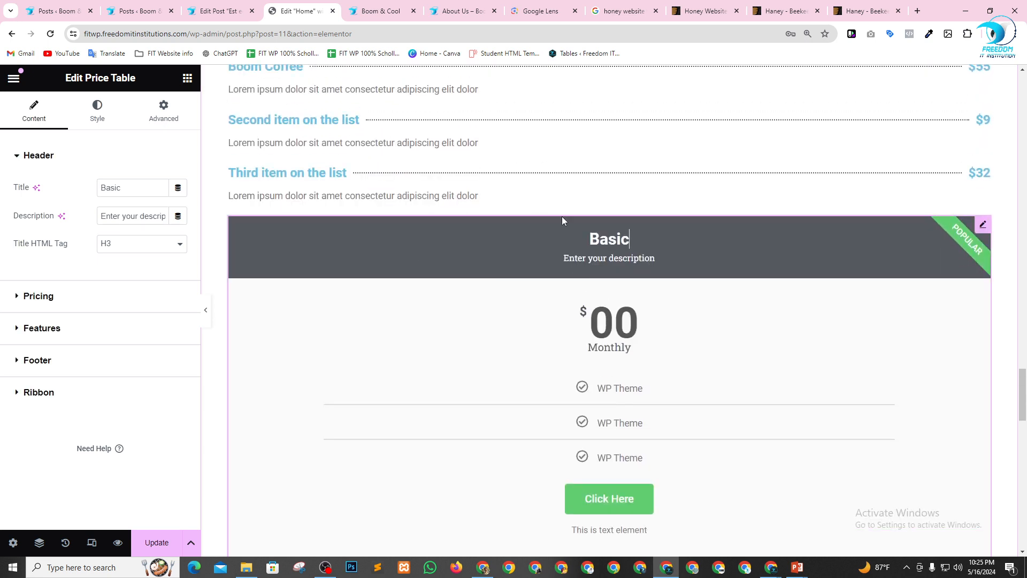
{"action": "scroll", "coordinate": [523, 340], "scroll_direction": "down", "scroll_amount": 7}
{"action": "scroll", "coordinate": [524, 340], "scroll_direction": "down", "scroll_amount": 6}
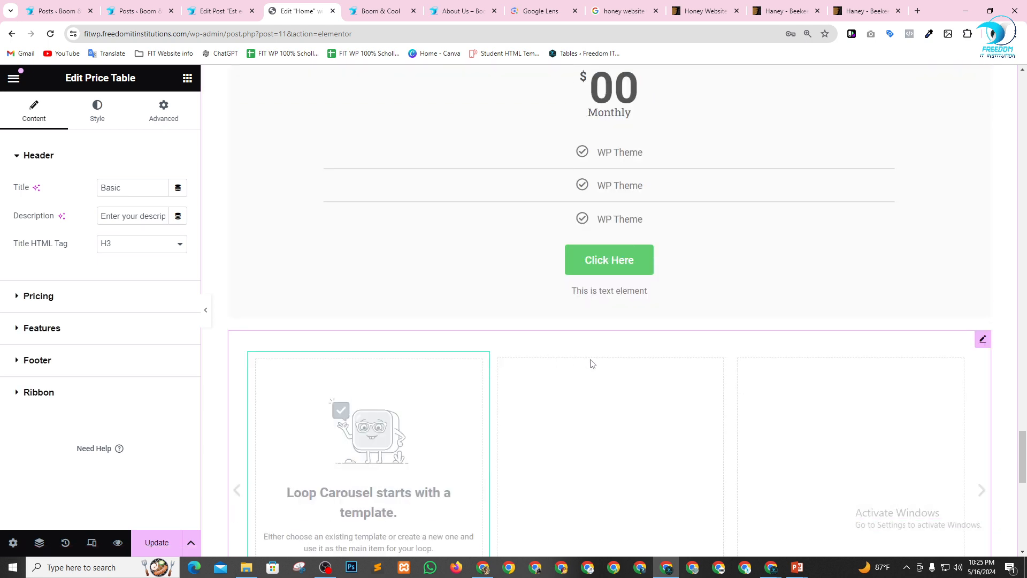
Insert a new three-column Flexbox container with a wide middle column below the Loop Carousel.
{"action": "left_click", "coordinate": [536, 244]}
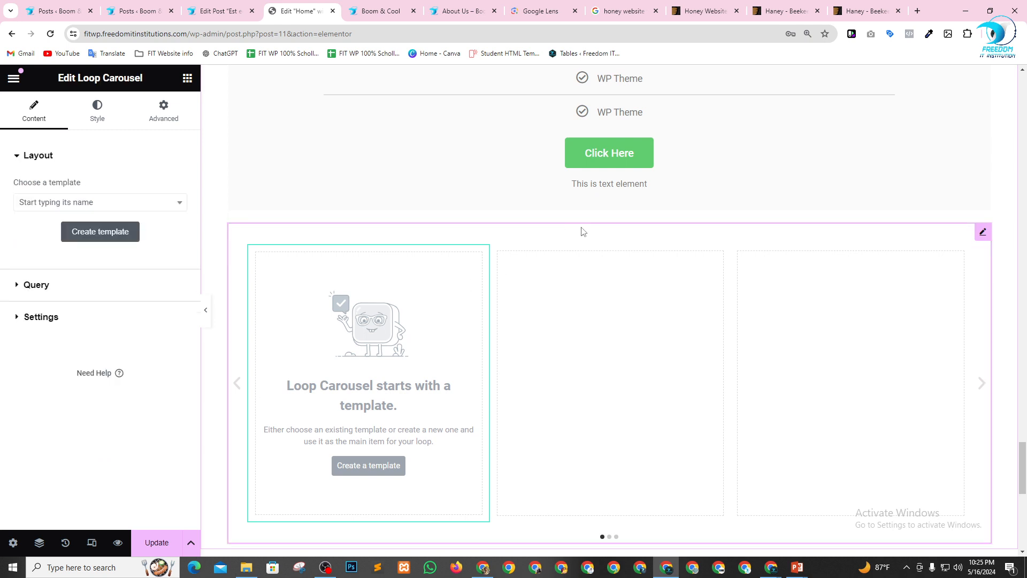
{"action": "scroll", "coordinate": [592, 349], "scroll_direction": "down", "scroll_amount": 5}
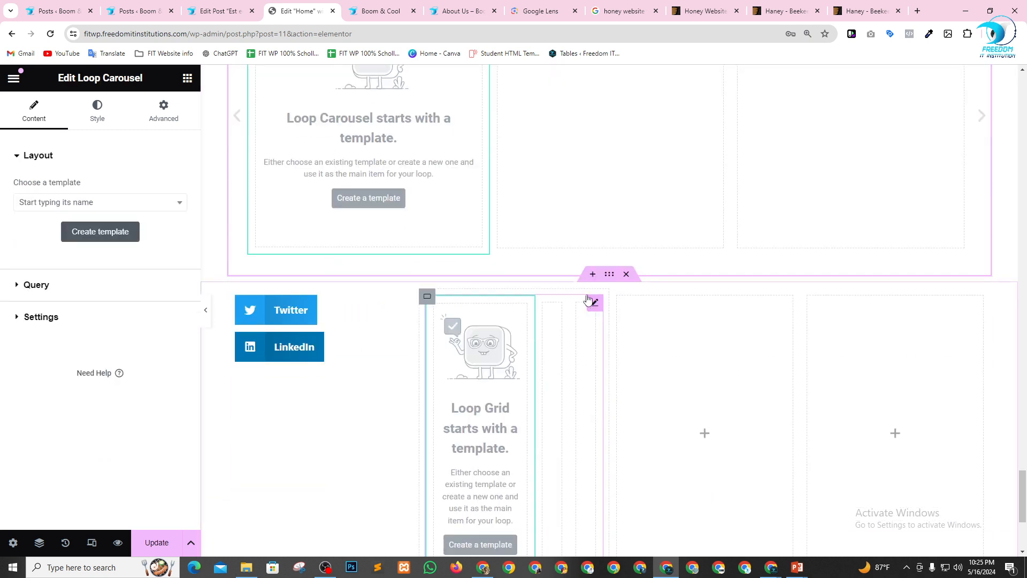
{"action": "left_click", "coordinate": [593, 274]}
{"action": "left_click", "coordinate": [581, 346]}
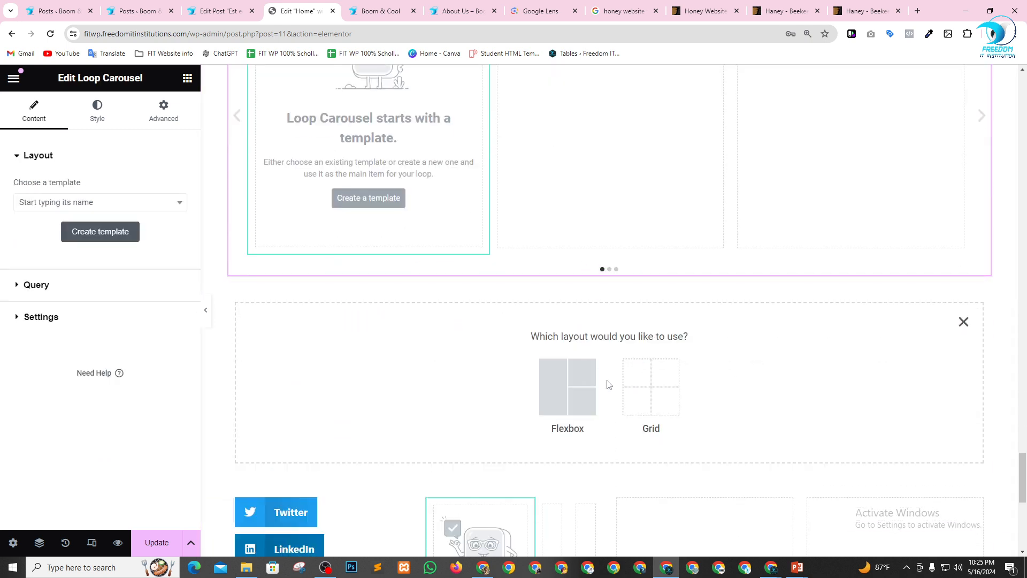
{"action": "left_click", "coordinate": [555, 388]}
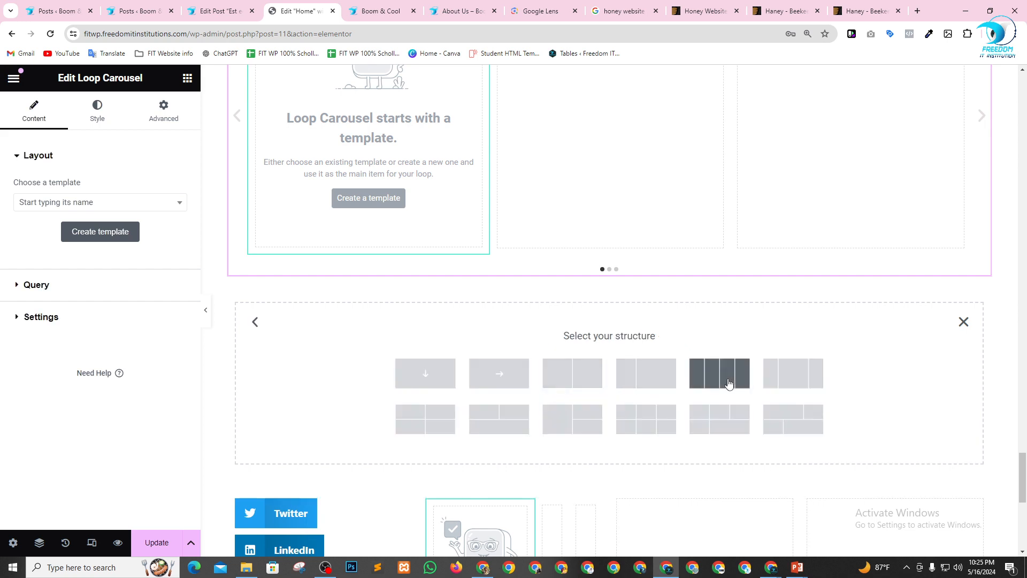
{"action": "left_click", "coordinate": [812, 356]}
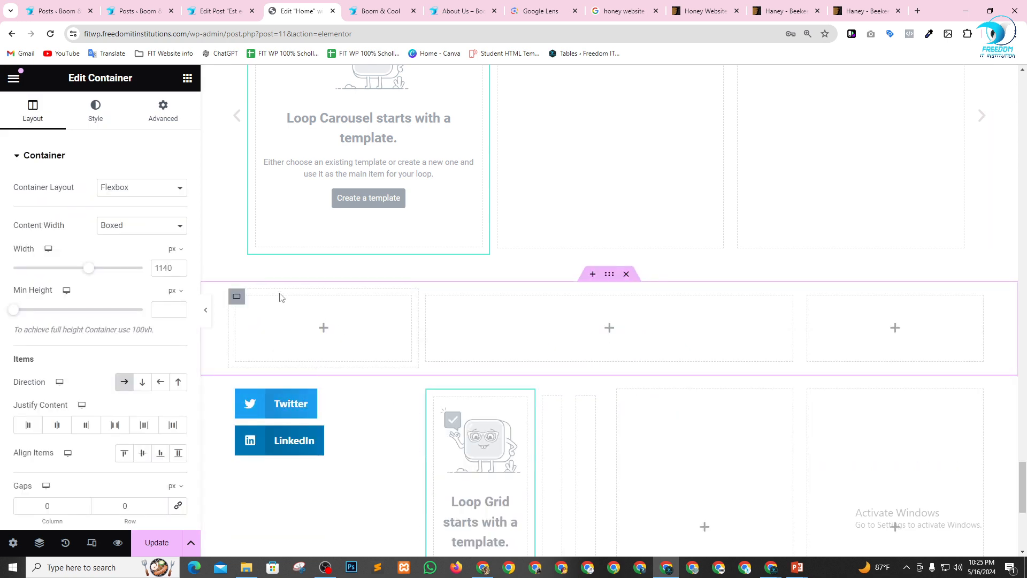
Add a Price Table widget to the first column of the new three-column container.
{"action": "left_click", "coordinate": [187, 78]}
{"action": "scroll", "coordinate": [137, 324], "scroll_direction": "down", "scroll_amount": 5}
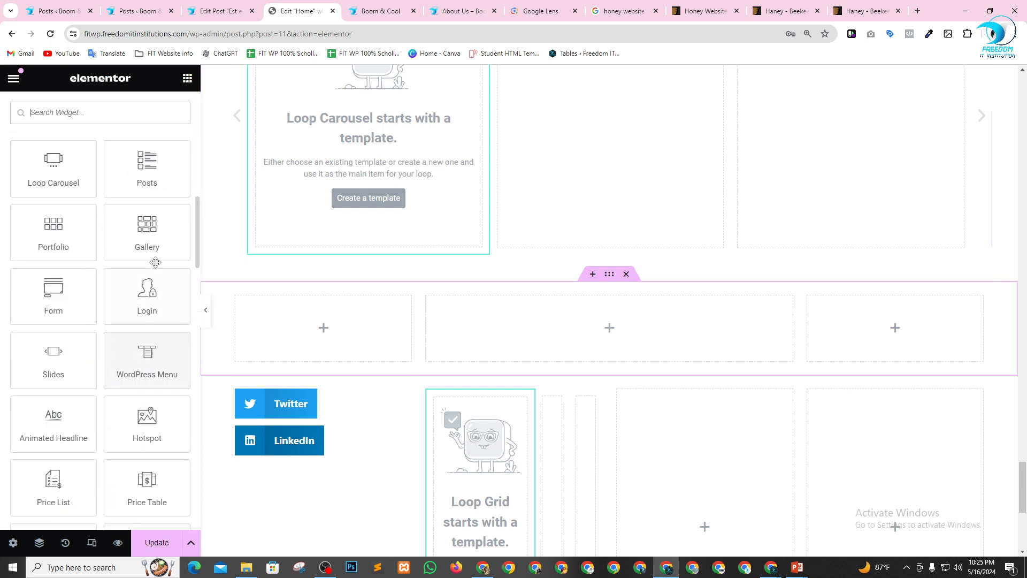
{"action": "scroll", "coordinate": [139, 440], "scroll_direction": "down", "scroll_amount": 2}
{"action": "left_click_drag", "start_coordinate": [147, 379], "coordinate": [360, 330]}
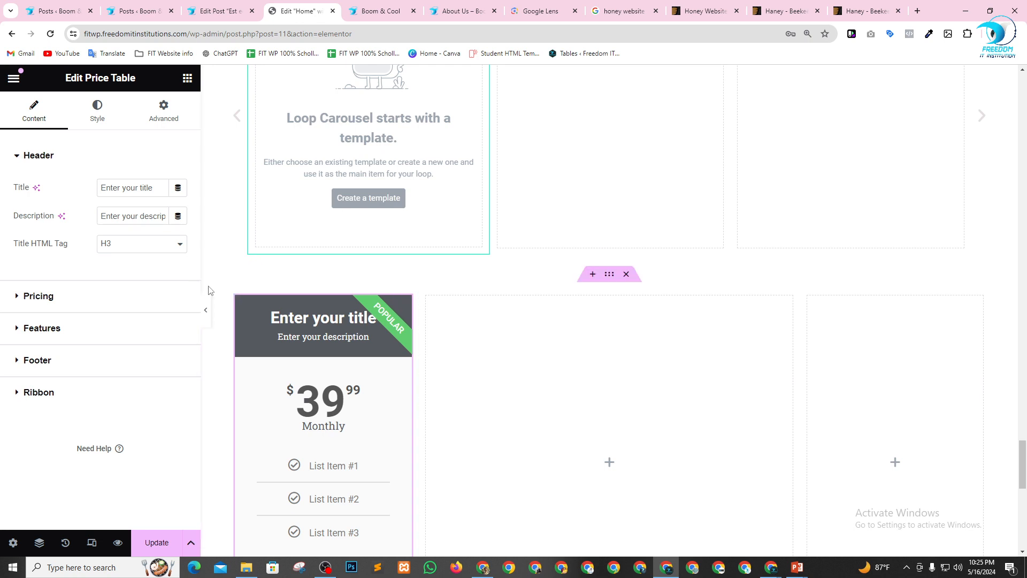
Duplicate the column holding the new Price Table twice and delete the container's two empty columns.
{"action": "right_click", "coordinate": [242, 303]}
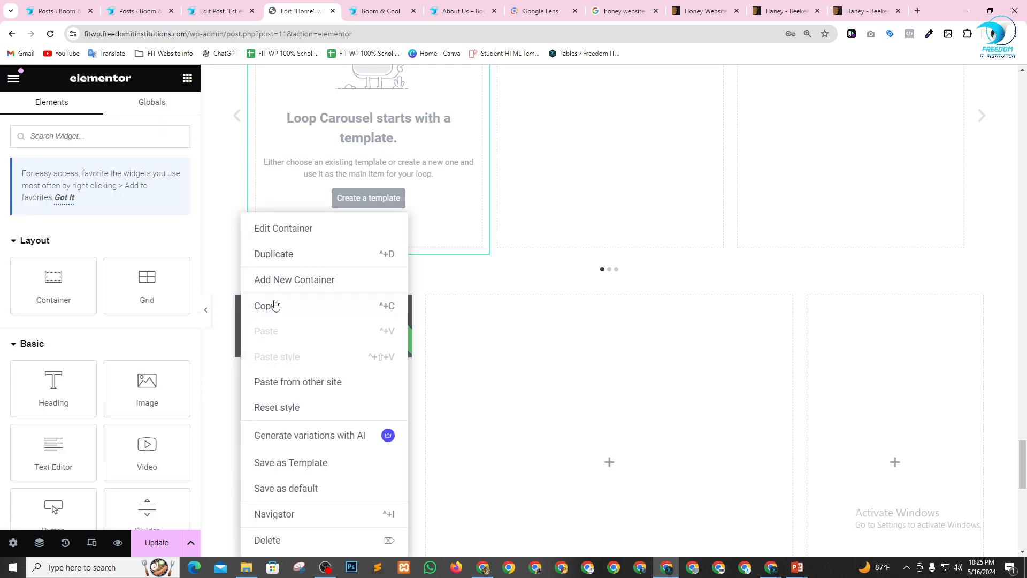
{"action": "left_click", "coordinate": [284, 255]}
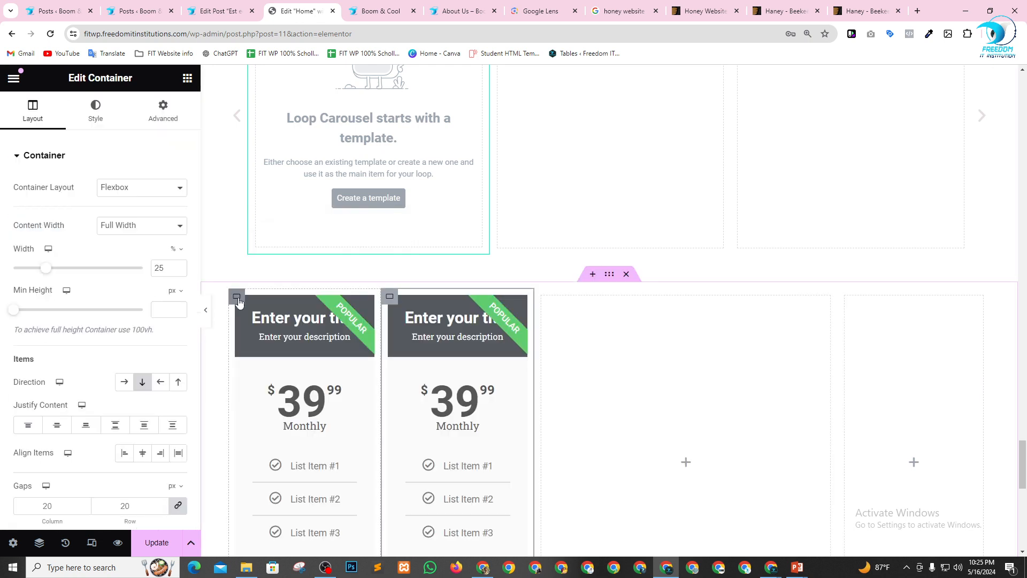
{"action": "right_click", "coordinate": [238, 303]}
{"action": "left_click", "coordinate": [274, 255]}
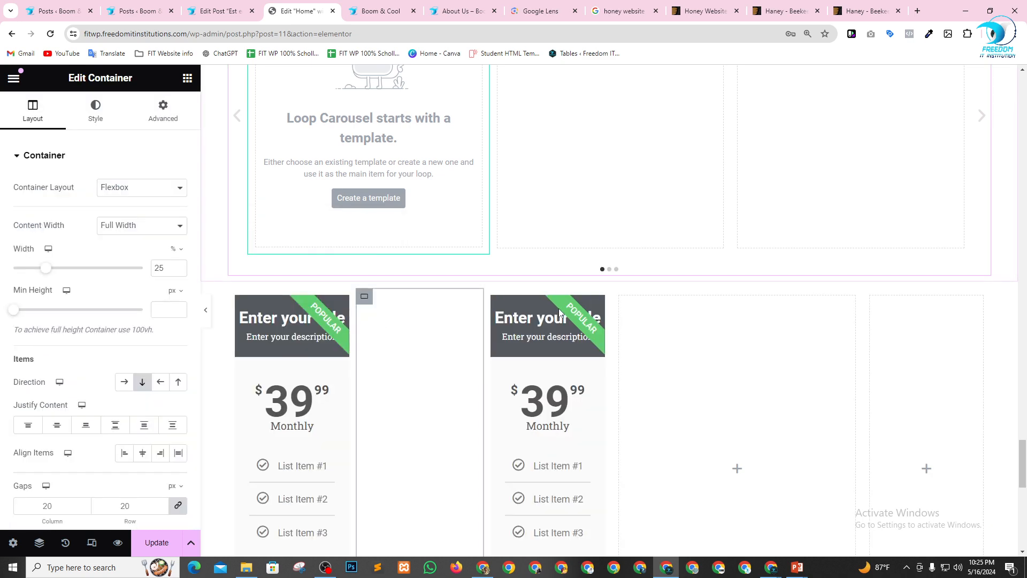
{"action": "key", "text": "Delete"}
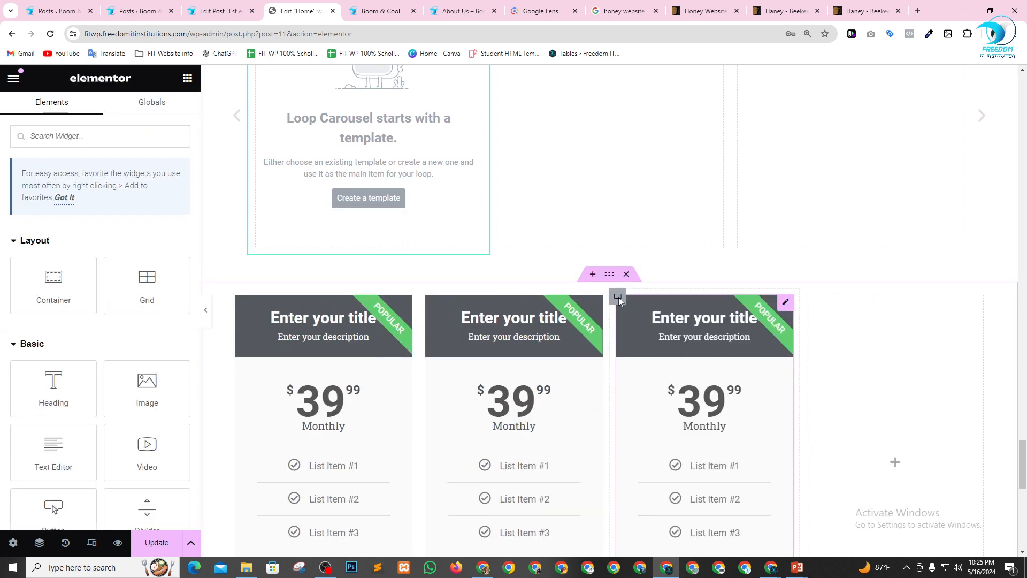
{"action": "left_click", "coordinate": [808, 296]}
{"action": "key", "text": "Delete"}
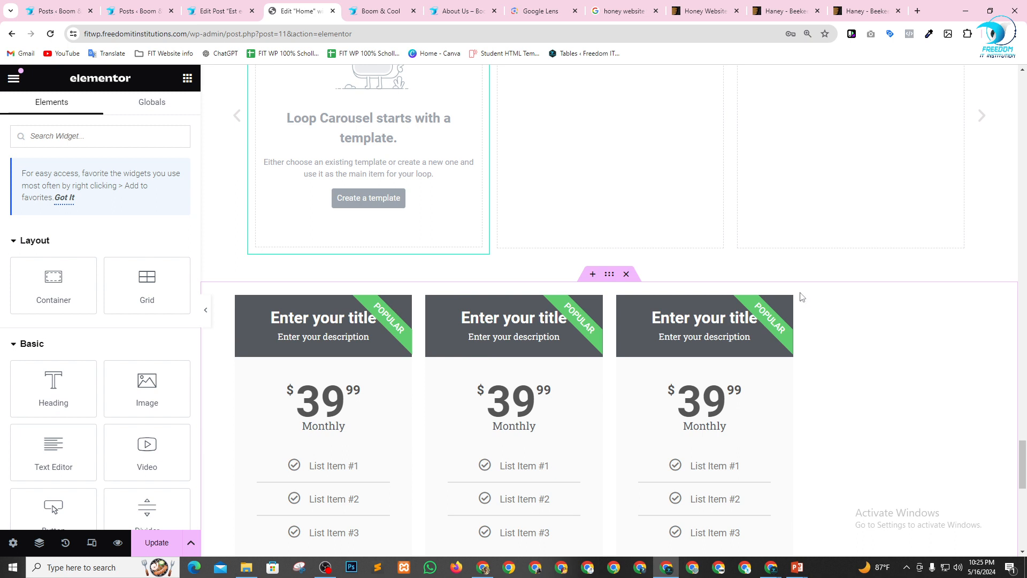
Set the widths of the three Price Table columns to 33, 34 and 33 percent, in that order.
{"action": "scroll", "coordinate": [860, 247], "scroll_direction": "down", "scroll_amount": 2}
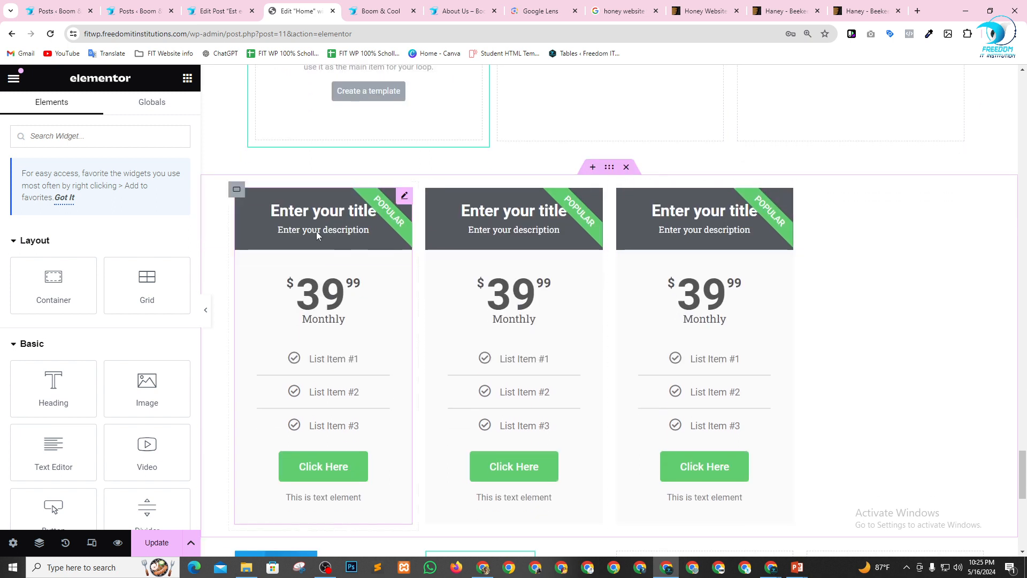
{"action": "left_click", "coordinate": [236, 189]}
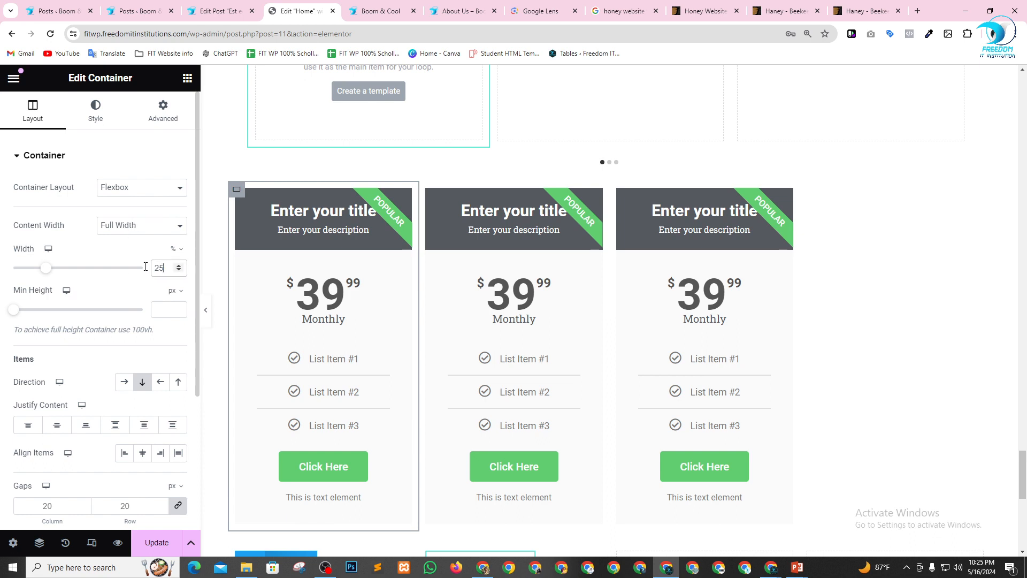
{"action": "type", "text": "33"}
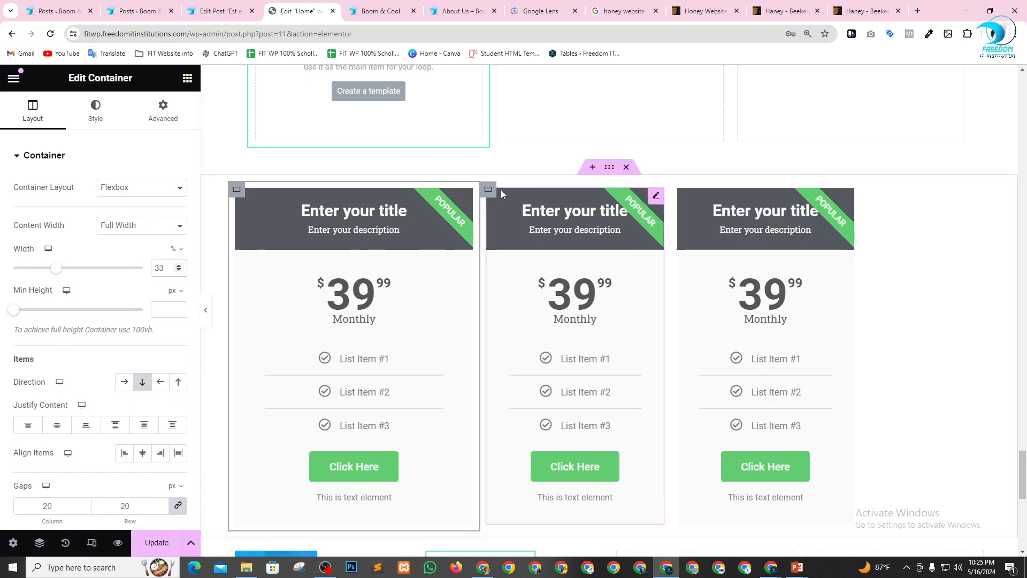
{"action": "key", "text": "ctrl+z"}
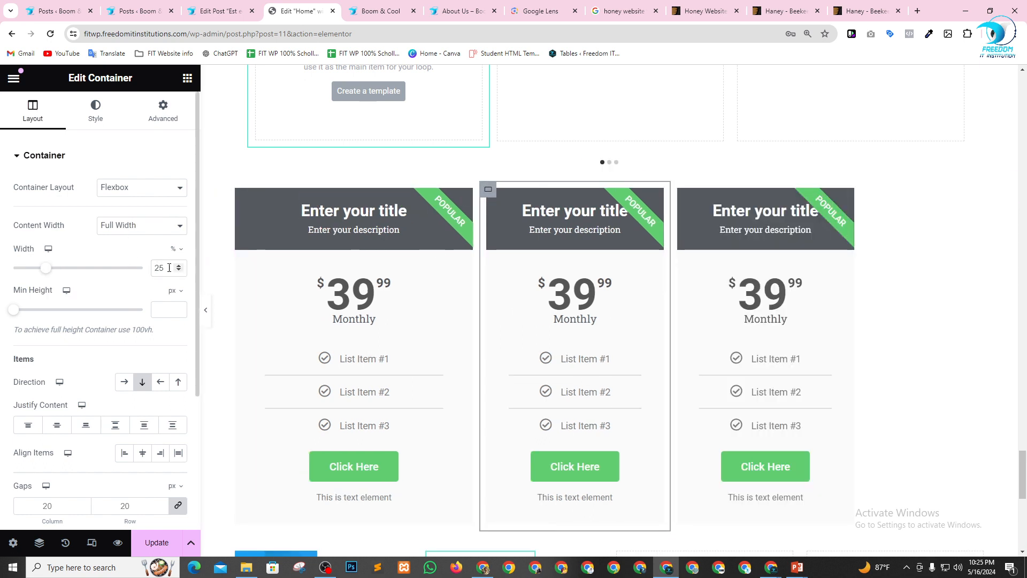
{"action": "type", "text": "34"}
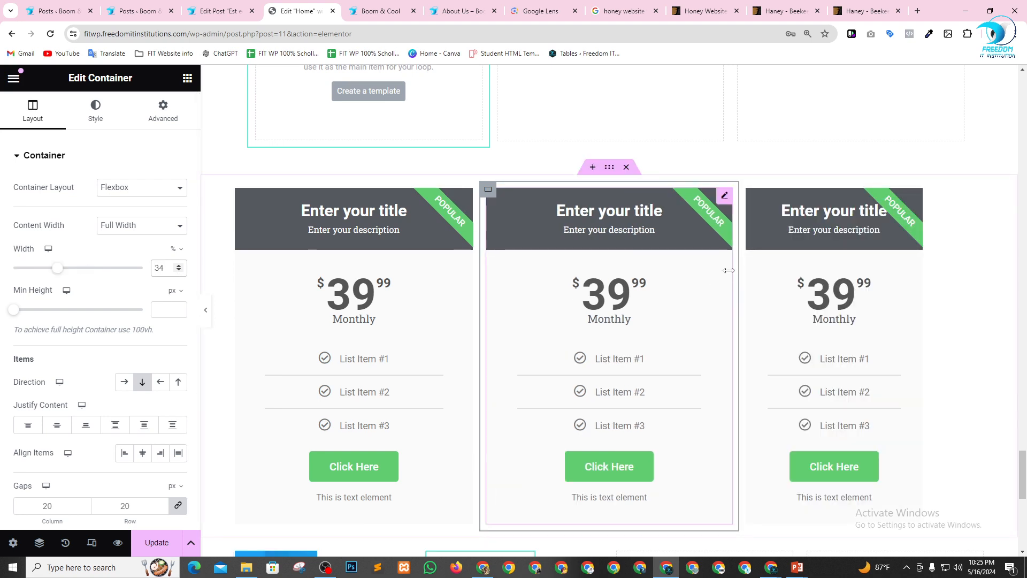
{"action": "key", "text": "ctrl+z"}
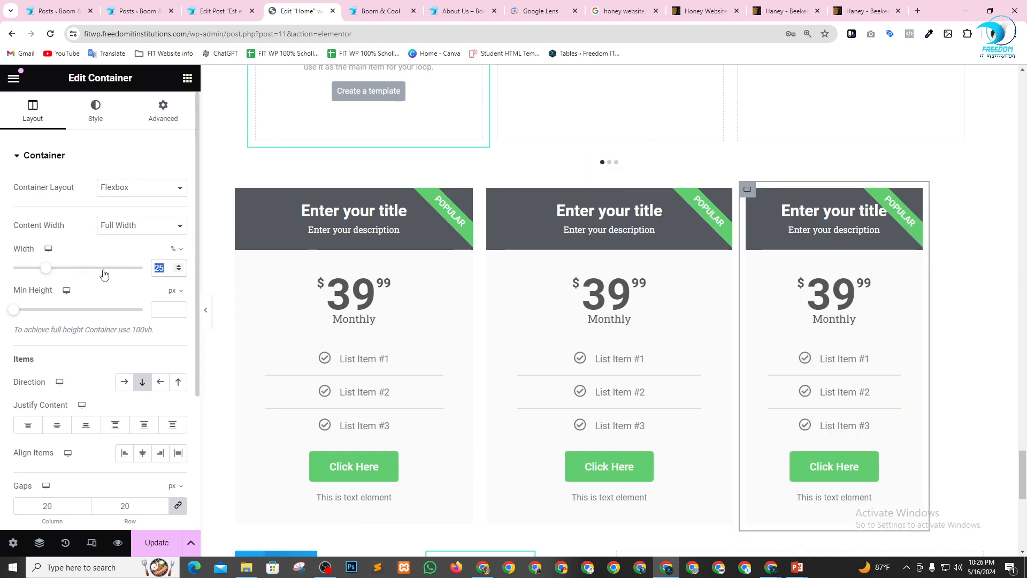
{"action": "type", "text": "33"}
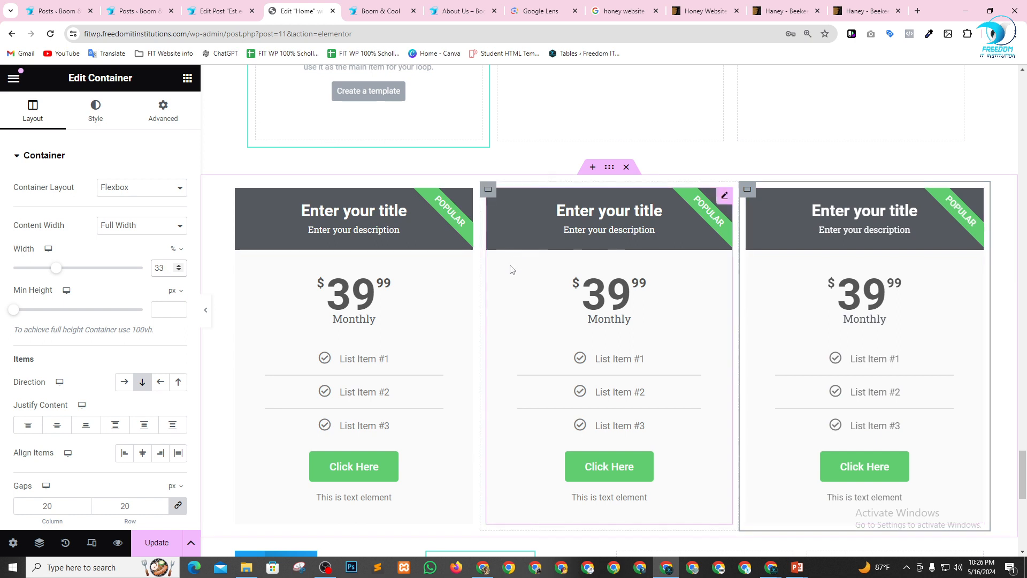
Add a Flip Box widget between the duplicated Basic Price Table and the Loop Carousel.
{"action": "scroll", "coordinate": [638, 151], "scroll_direction": "down", "scroll_amount": 2}
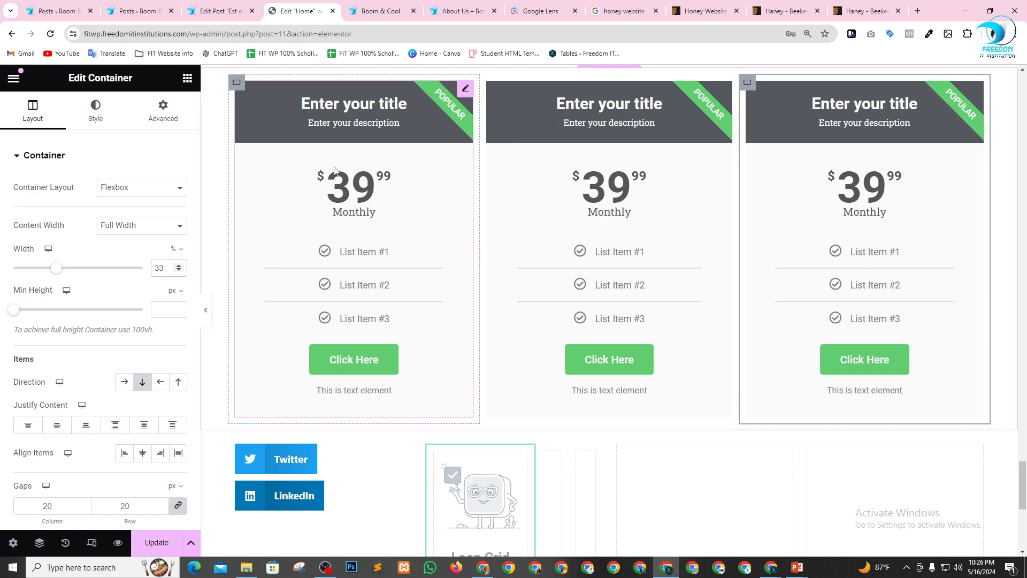
{"action": "left_click", "coordinate": [186, 80]}
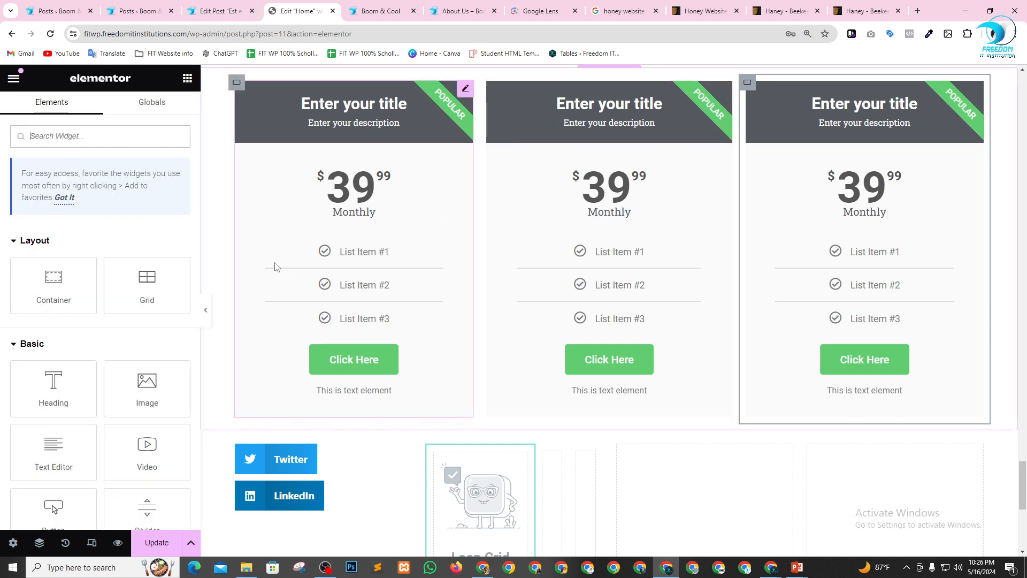
{"action": "scroll", "coordinate": [129, 260], "scroll_direction": "down", "scroll_amount": 10}
{"action": "scroll", "coordinate": [117, 373], "scroll_direction": "down", "scroll_amount": 2}
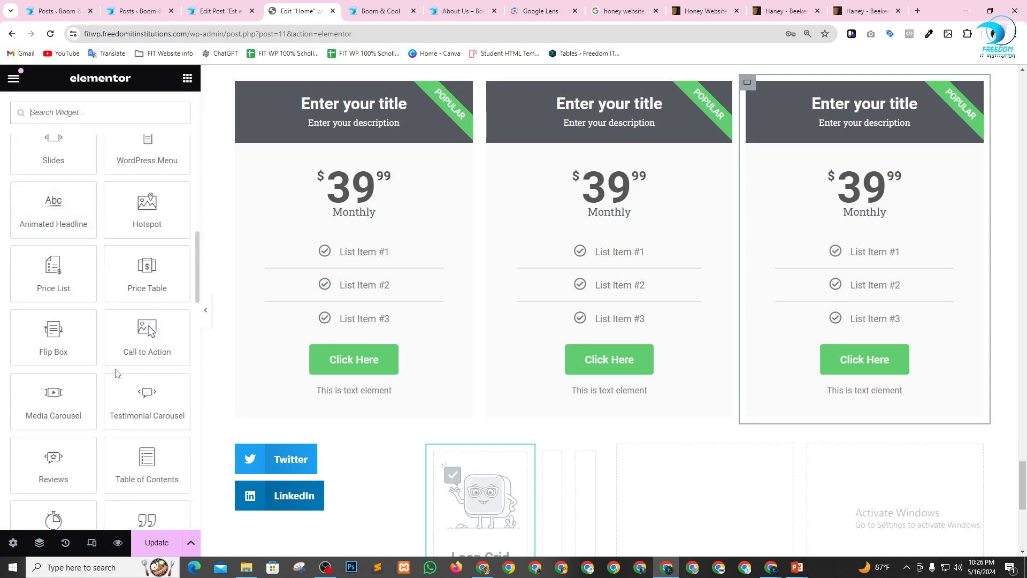
{"action": "scroll", "coordinate": [80, 353], "scroll_direction": "down", "scroll_amount": 1}
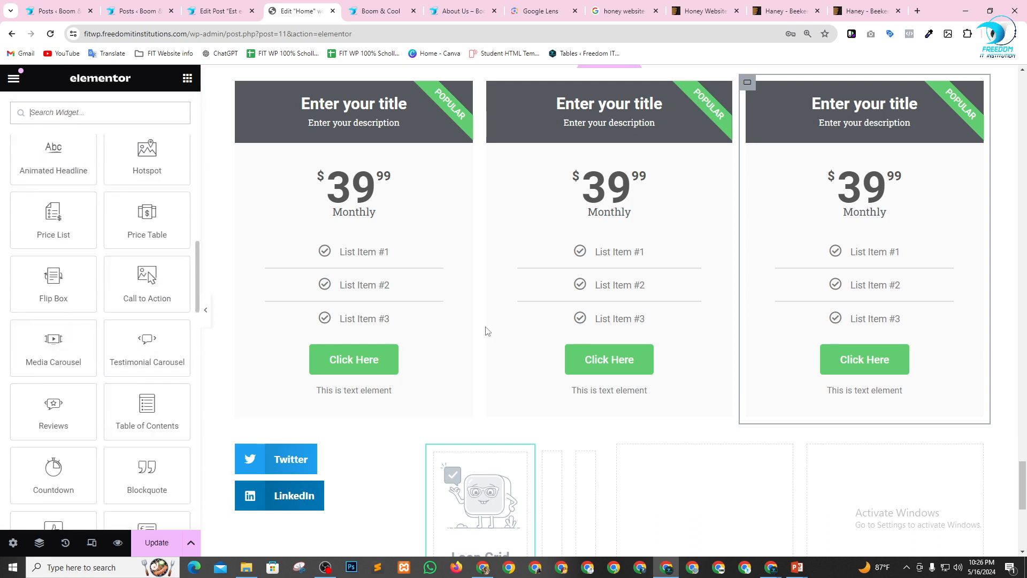
{"action": "scroll", "coordinate": [213, 335], "scroll_direction": "down", "scroll_amount": 1}
{"action": "scroll", "coordinate": [496, 399], "scroll_direction": "up", "scroll_amount": 12}
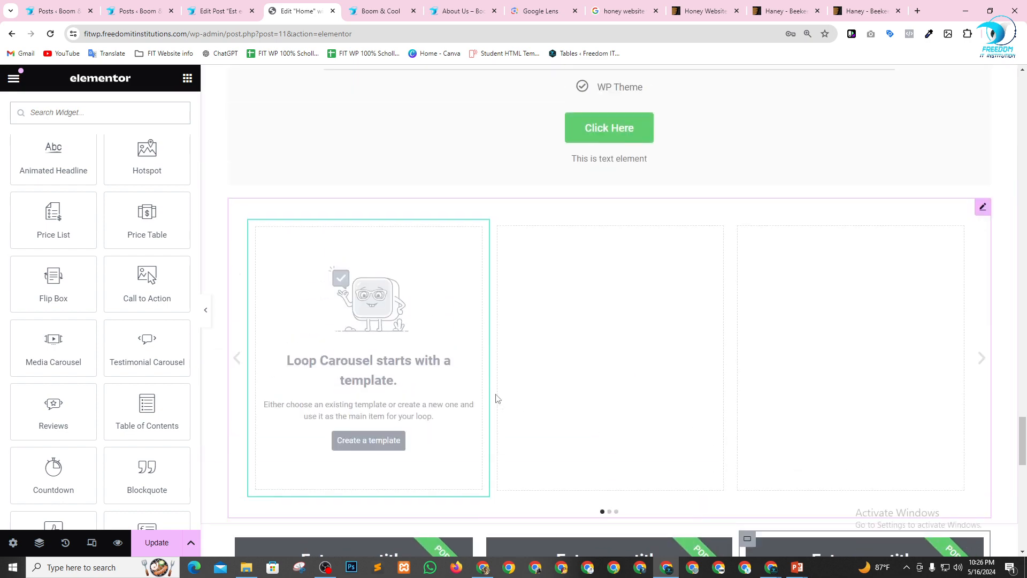
{"action": "left_click_drag", "start_coordinate": [35, 288], "coordinate": [486, 374]}
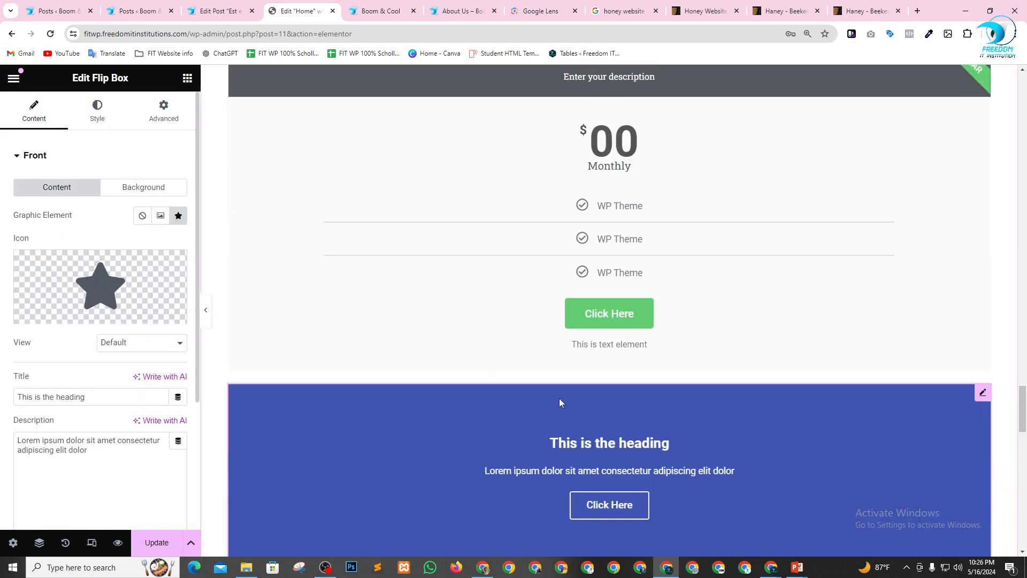
Change the Flip Box's front icon to the six-pointed star and set its view to Stacked.
{"action": "scroll", "coordinate": [865, 247], "scroll_direction": "down", "scroll_amount": 2}
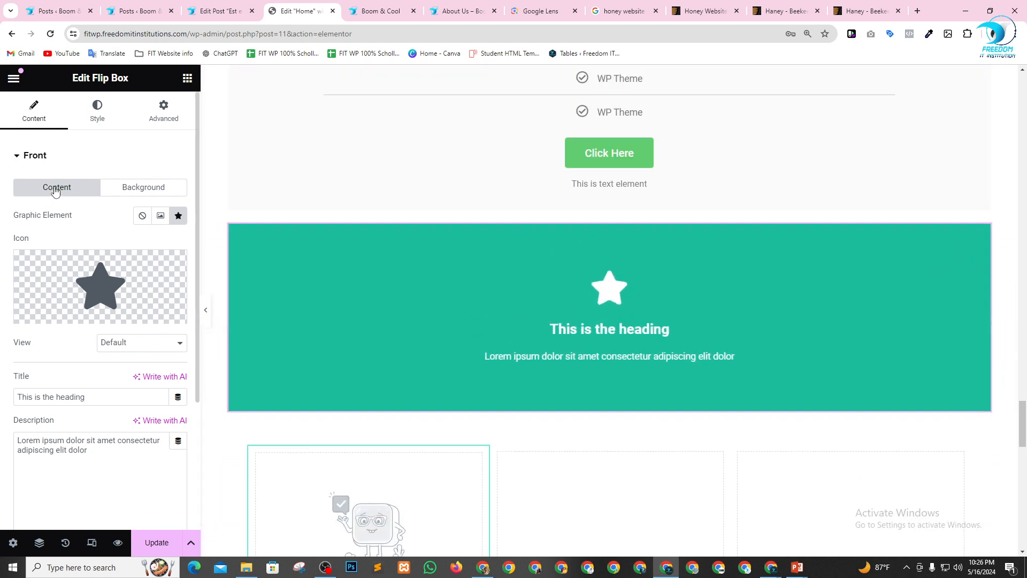
{"action": "left_click", "coordinate": [159, 192]}
{"action": "left_click", "coordinate": [75, 189]}
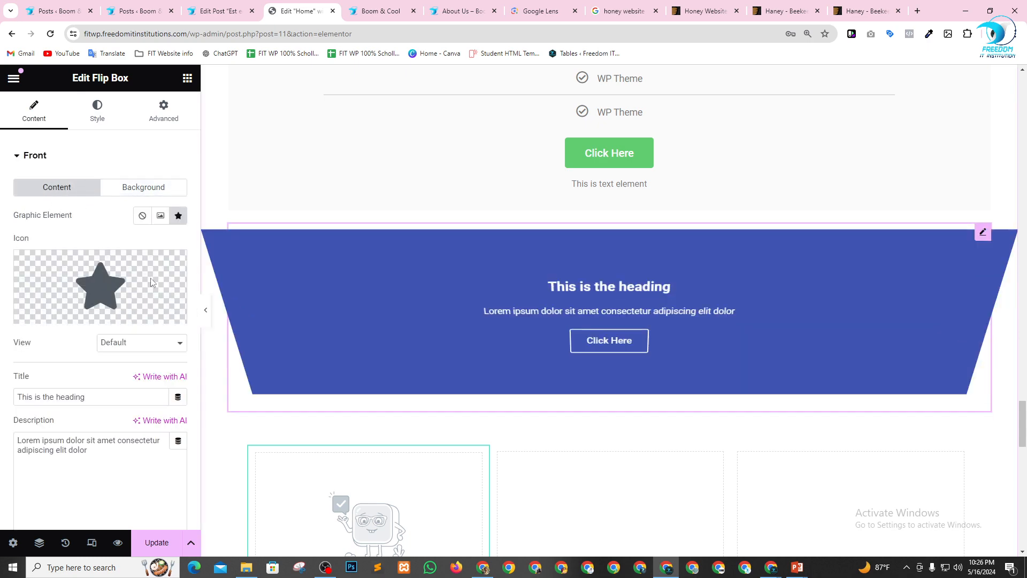
{"action": "left_click", "coordinate": [67, 293]}
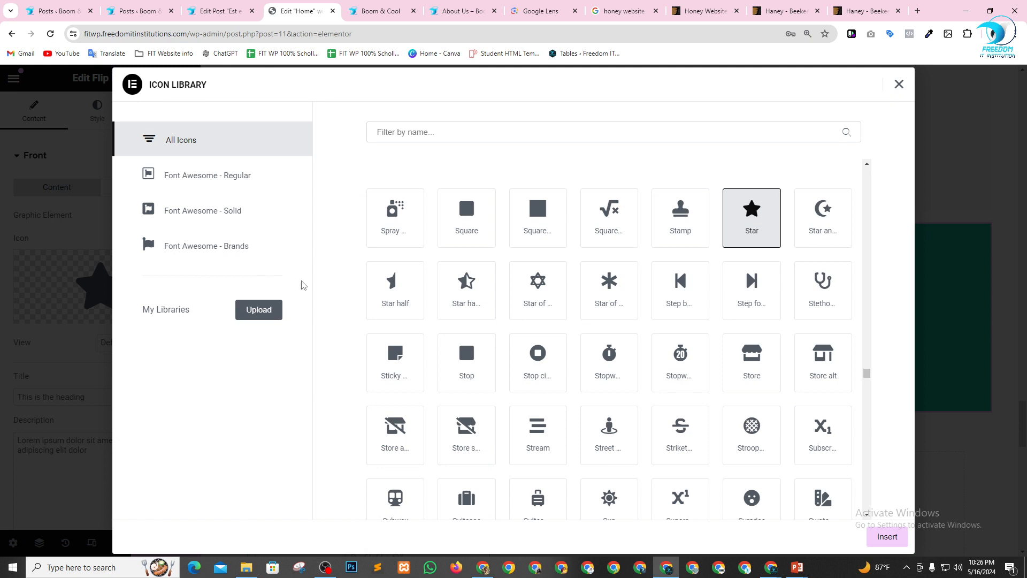
{"action": "left_click", "coordinate": [540, 300]}
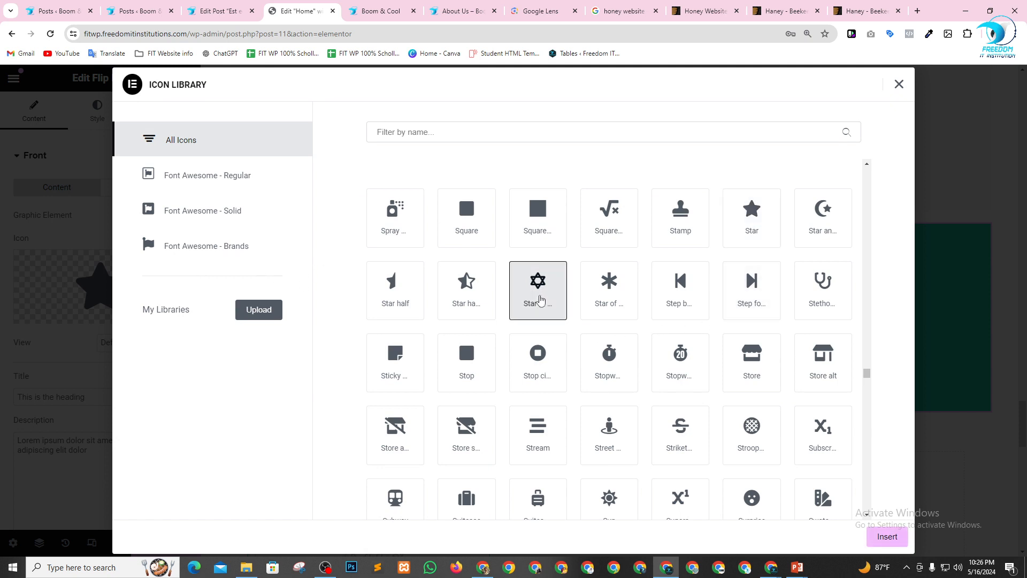
{"action": "left_click", "coordinate": [881, 539]}
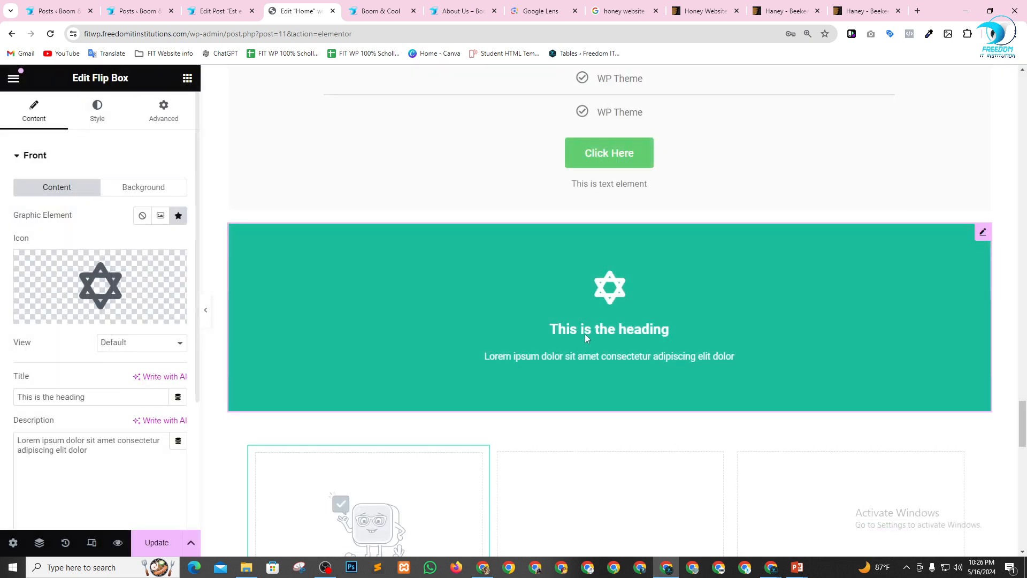
{"action": "left_click", "coordinate": [124, 349]}
{"action": "left_click", "coordinate": [122, 367]}
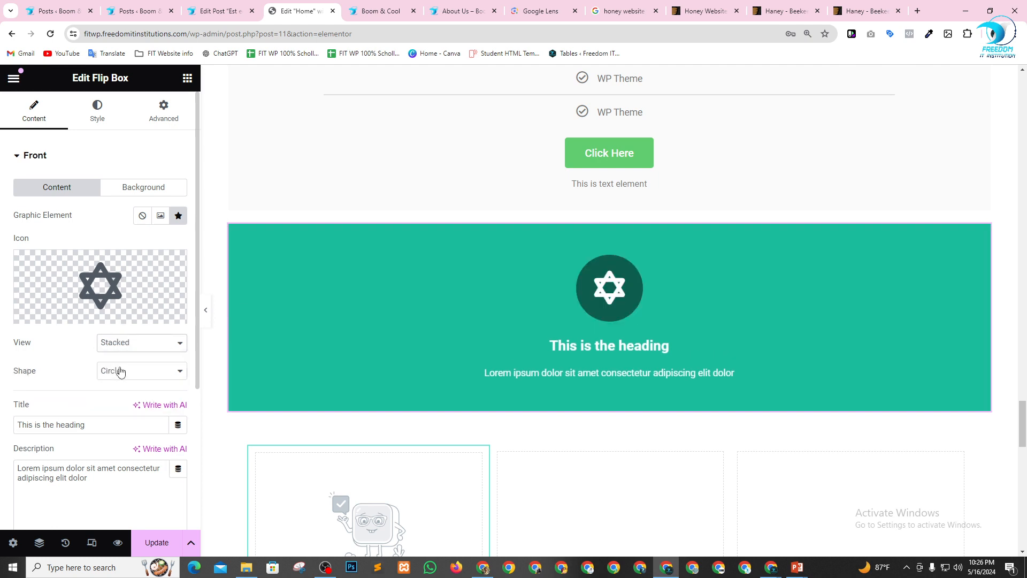
Try the Framed view on the Flip Box's front icon, return it to Stacked and set the icon shape to Square.
{"action": "left_click", "coordinate": [128, 348]}
{"action": "left_click", "coordinate": [127, 380]}
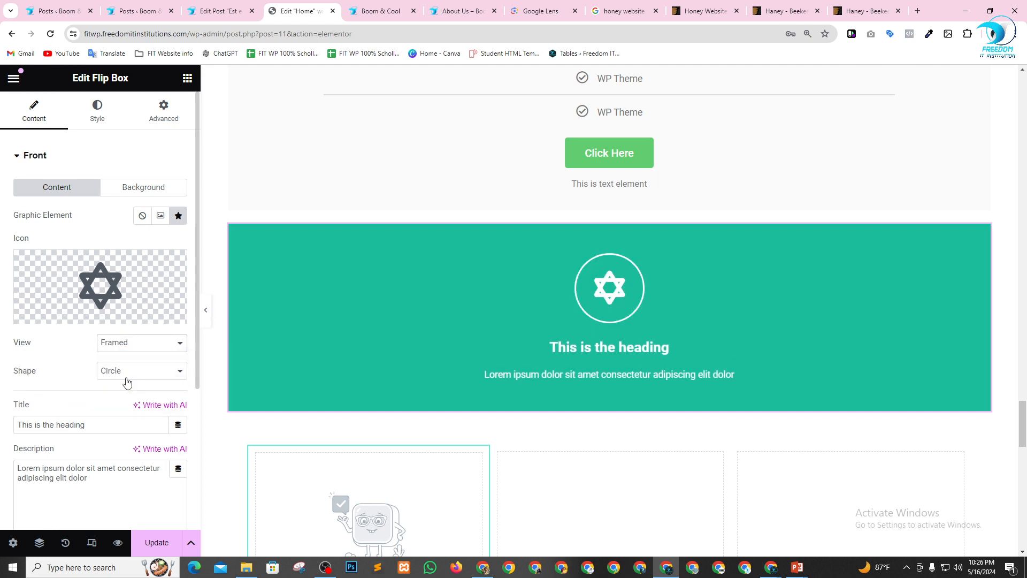
{"action": "left_click", "coordinate": [134, 346]}
{"action": "left_click", "coordinate": [124, 367]}
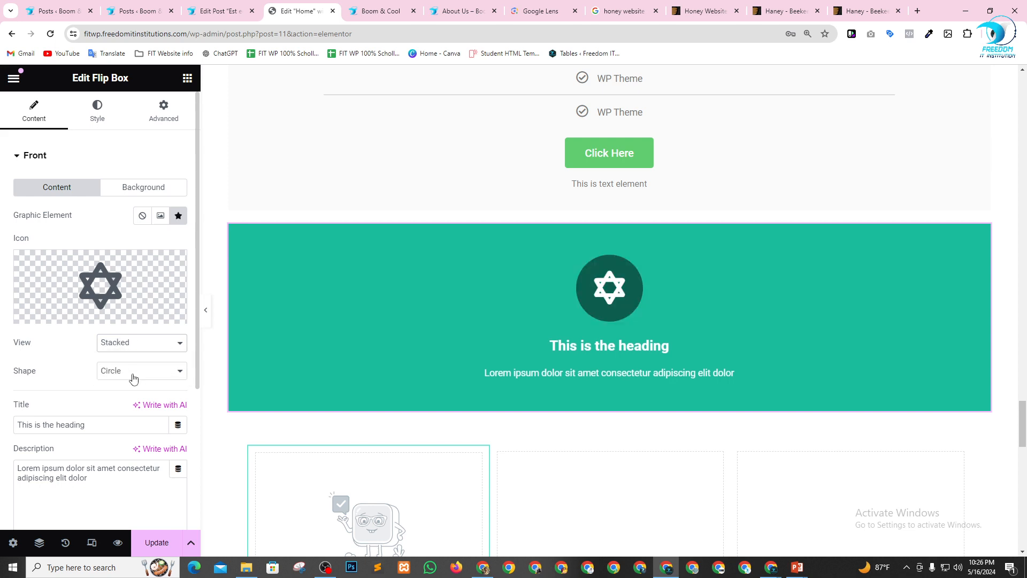
{"action": "left_click", "coordinate": [133, 378]}
{"action": "left_click", "coordinate": [129, 396]}
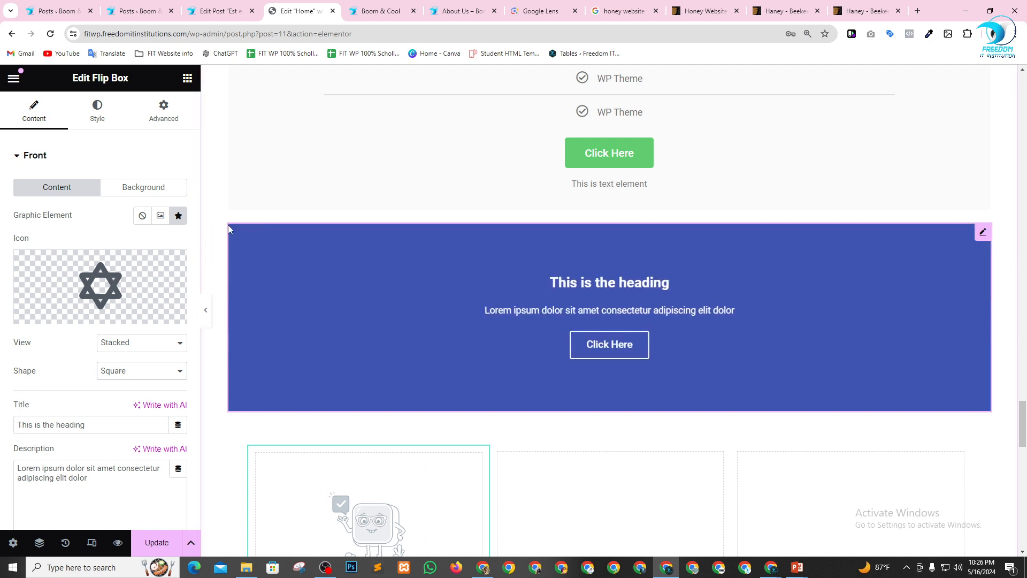
Try an image and no graphic as the Flip Box's front graphic element, and switch back to the icon.
{"action": "left_click", "coordinate": [161, 216]}
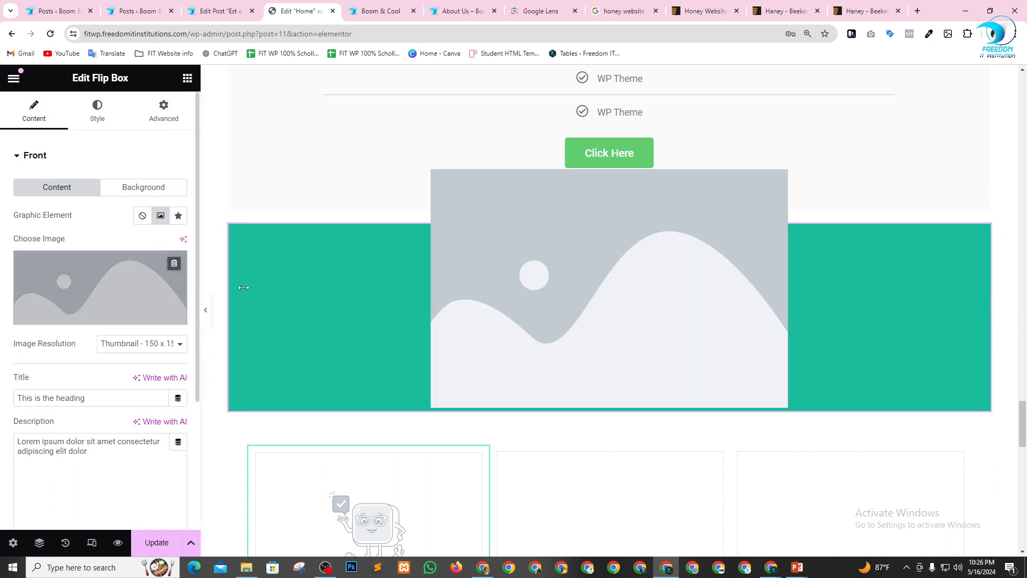
{"action": "left_click", "coordinate": [142, 215]}
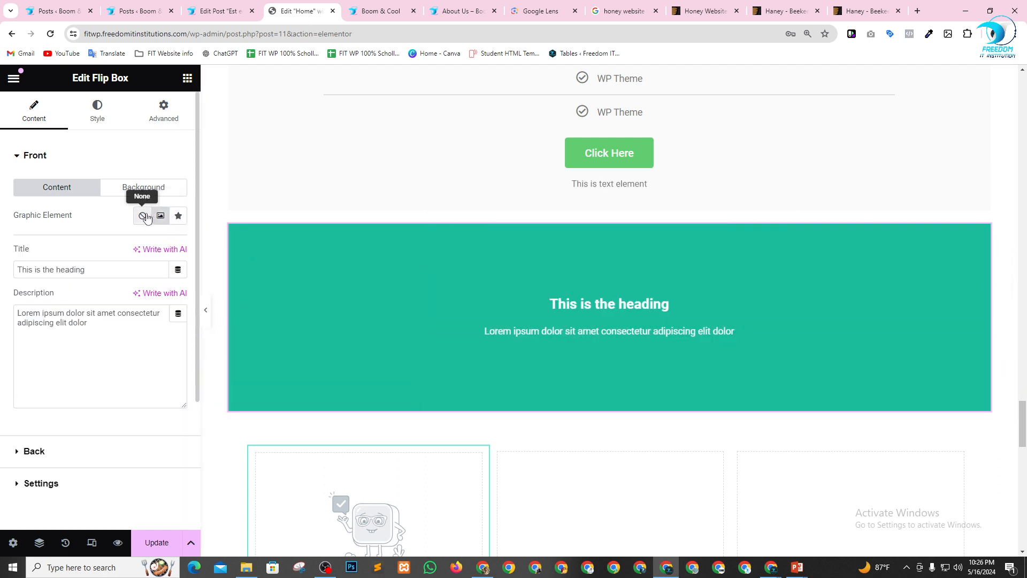
{"action": "left_click", "coordinate": [179, 216]}
{"action": "mouse_move", "coordinate": [107, 294]}
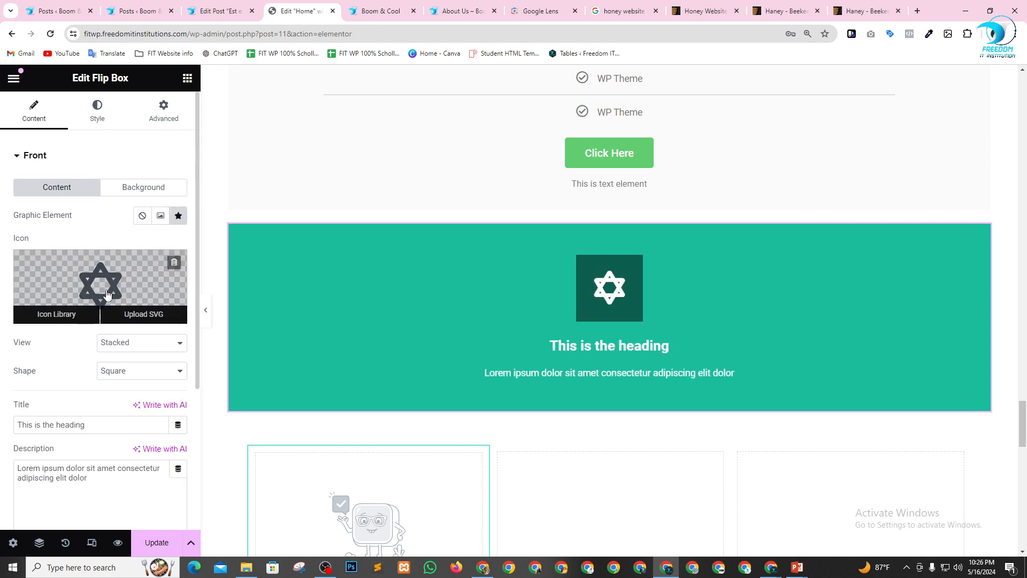
Set the Flip Box's front title to "Freedom IT" and insert "Freedom IT" at the start of the front description.
{"action": "scroll", "coordinate": [85, 321], "scroll_direction": "down", "scroll_amount": 3}
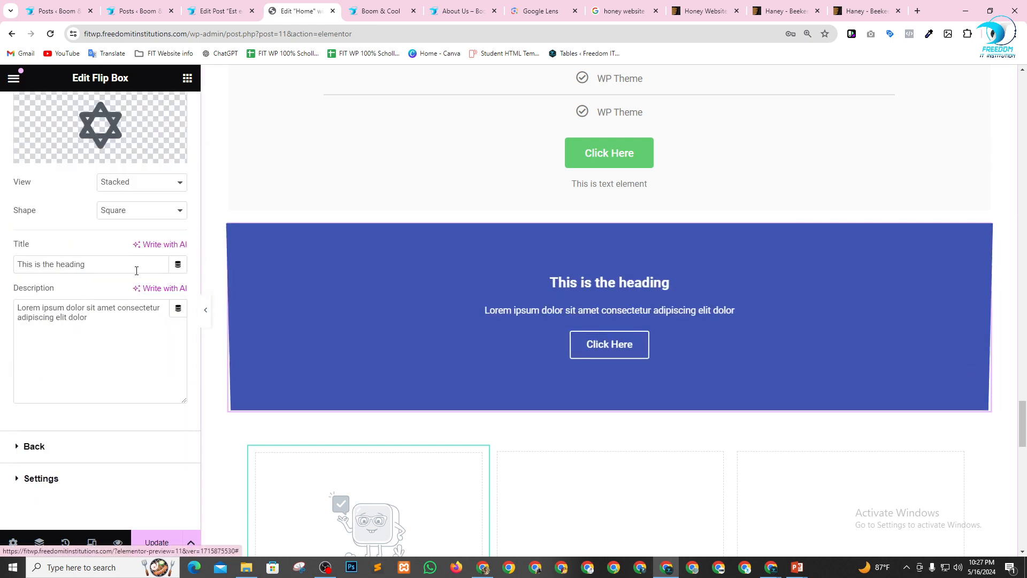
{"action": "left_click_drag", "start_coordinate": [110, 263], "coordinate": [2, 265]}
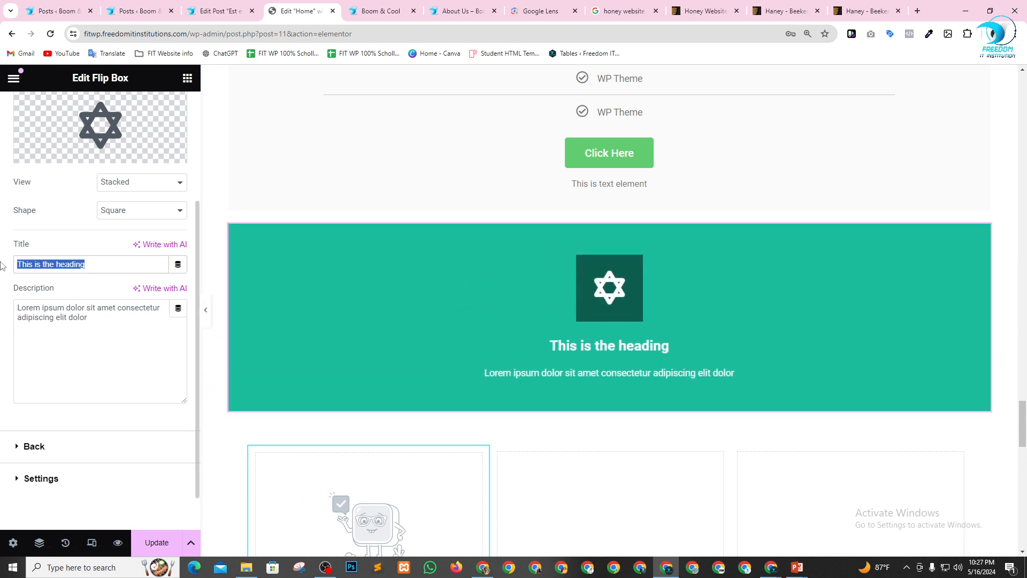
{"action": "type", "text": "Freedo"}
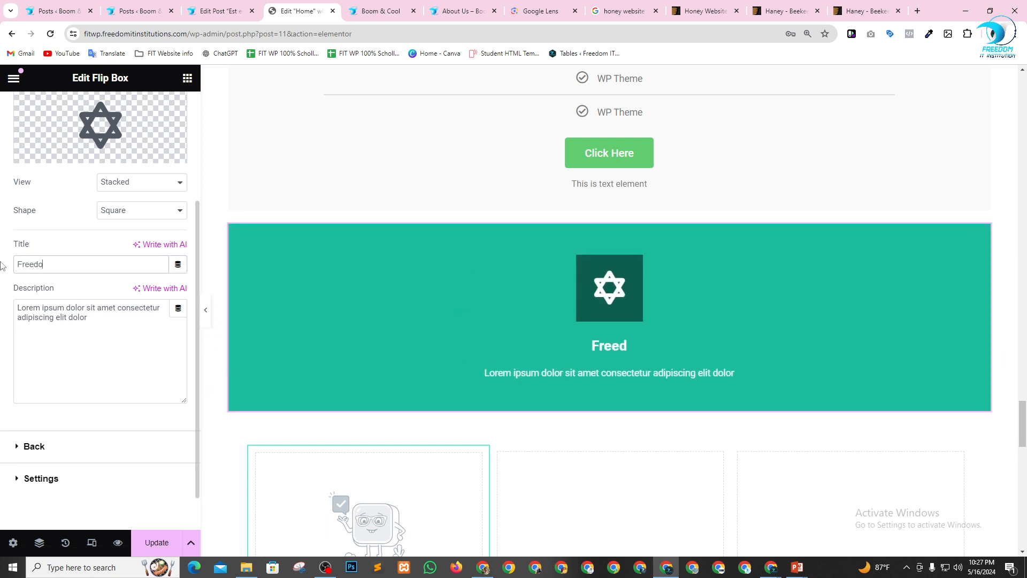
{"action": "type", "text": "m IT"}
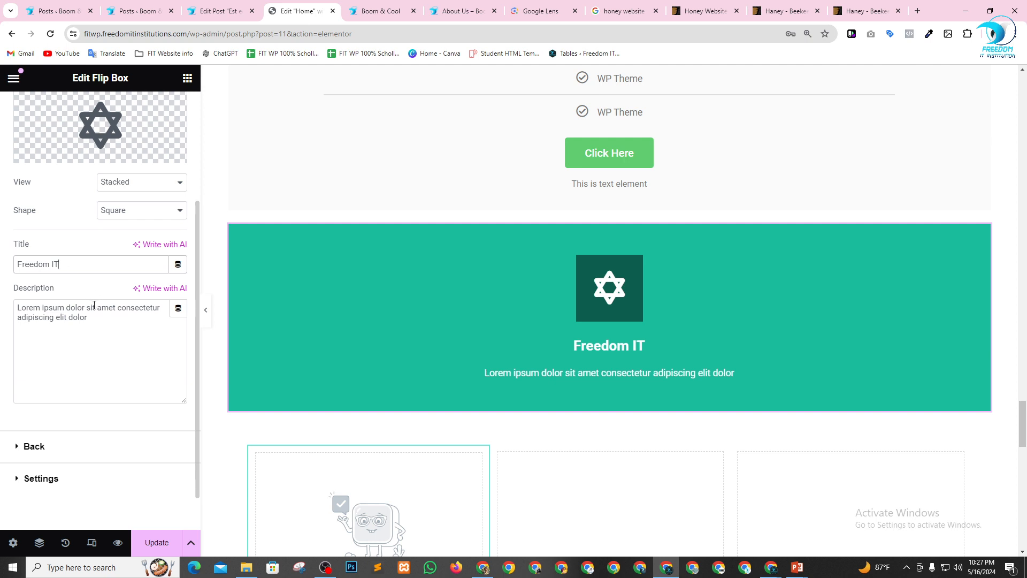
{"action": "left_click", "coordinate": [70, 326]}
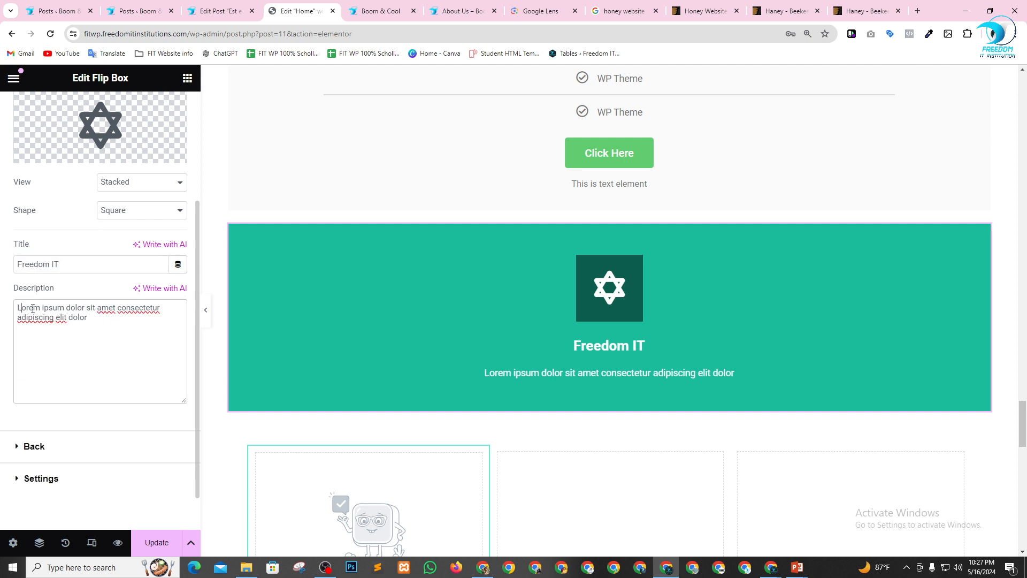
{"action": "type", "text": "Freedom IT"}
{"action": "mouse_move", "coordinate": [485, 345]}
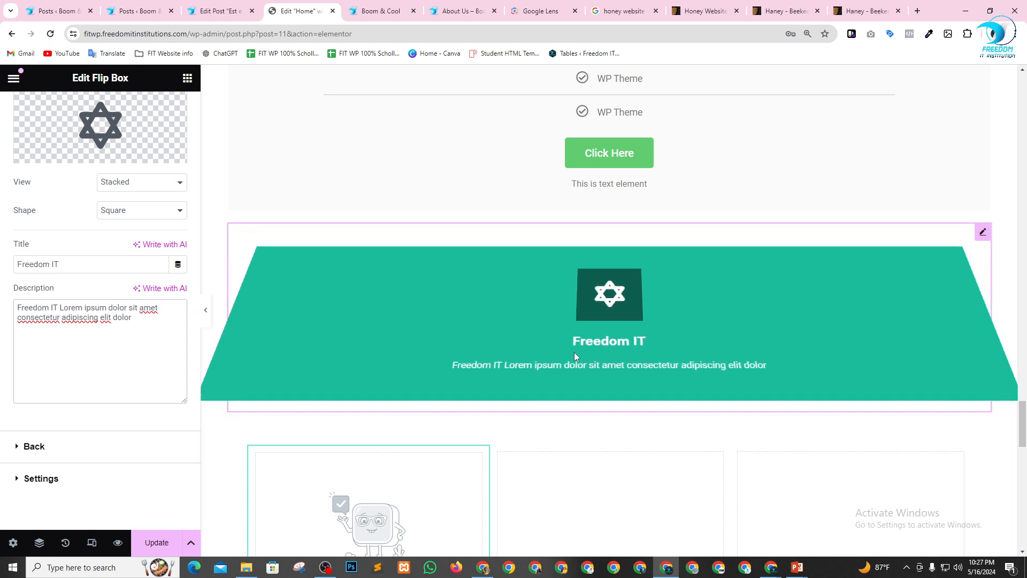
Give the Flip Box's front side a Classic background in the light blue global color.
{"action": "scroll", "coordinate": [86, 310], "scroll_direction": "up", "scroll_amount": 2}
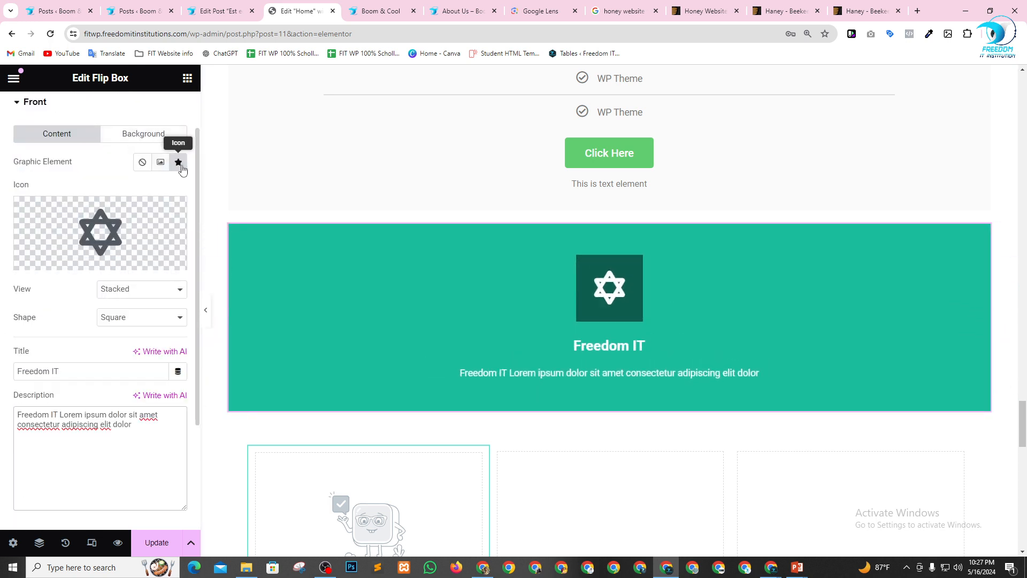
{"action": "left_click", "coordinate": [144, 135]}
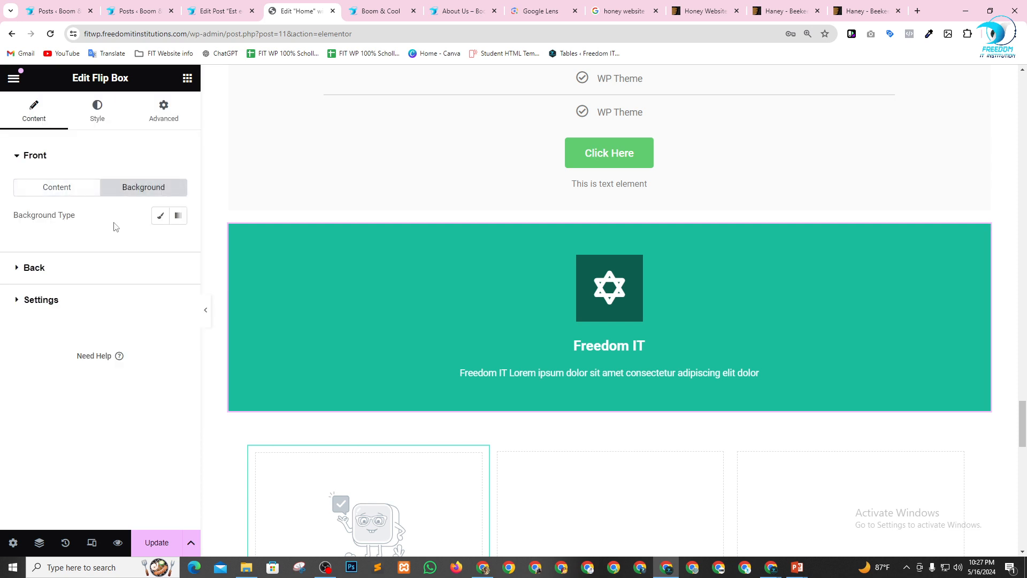
{"action": "left_click", "coordinate": [159, 216]}
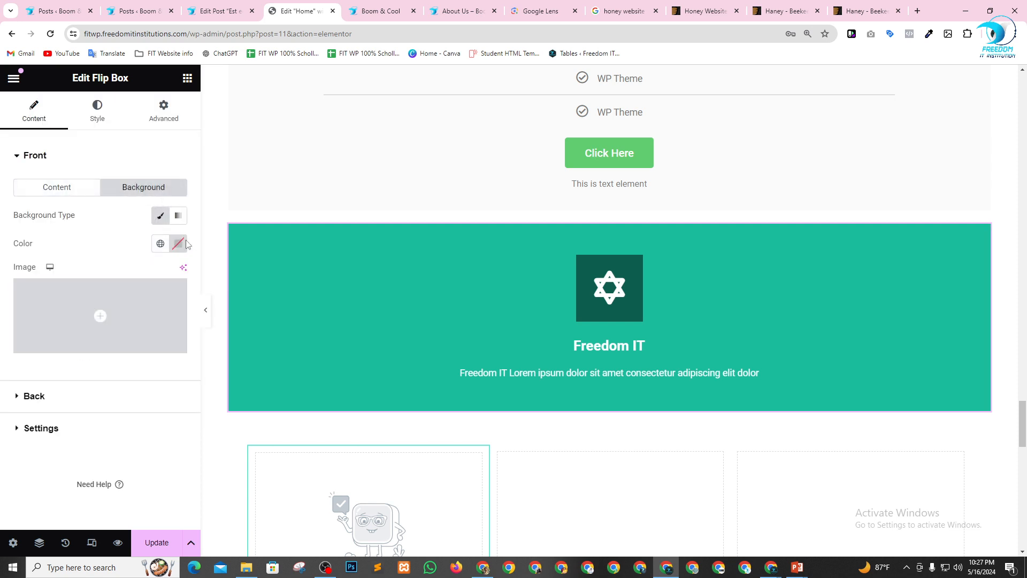
{"action": "left_click", "coordinate": [160, 244]}
{"action": "left_click", "coordinate": [69, 305]}
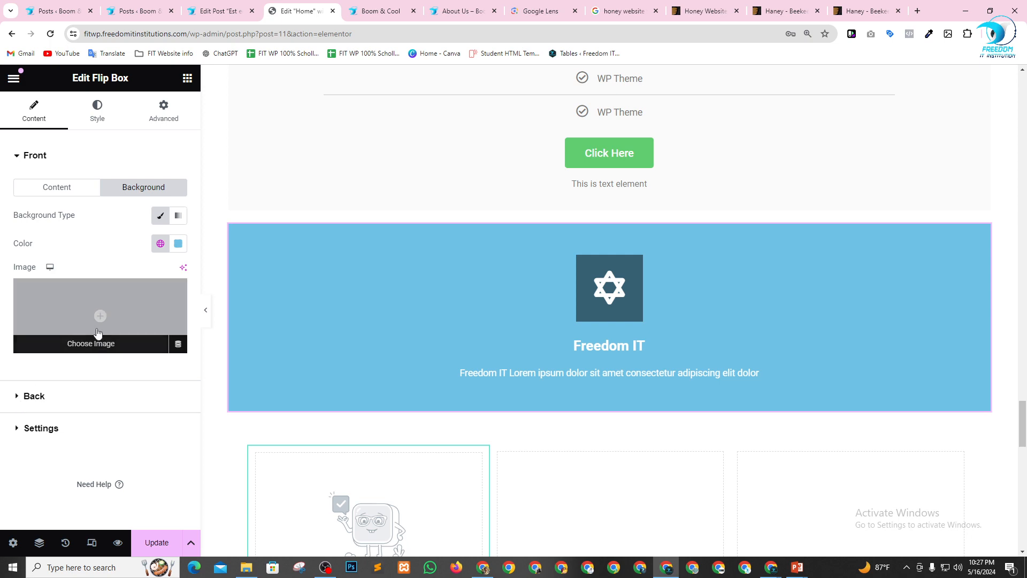
Use the sunset path picture wp_dummy_content_generator_80.jpg from the Media Library as the Flip Box's front background image.
{"action": "left_click", "coordinate": [124, 321]}
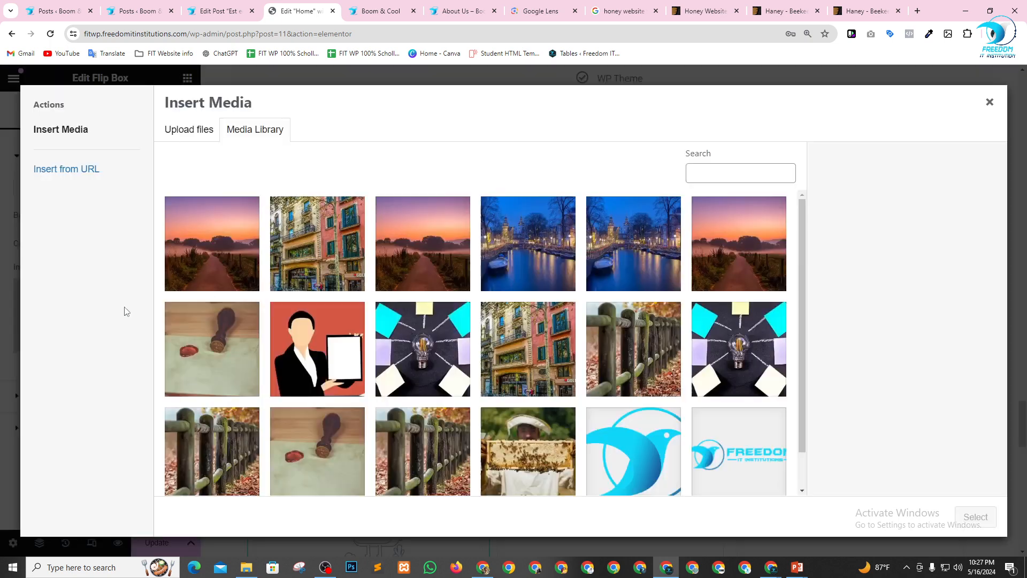
{"action": "left_click", "coordinate": [257, 268]}
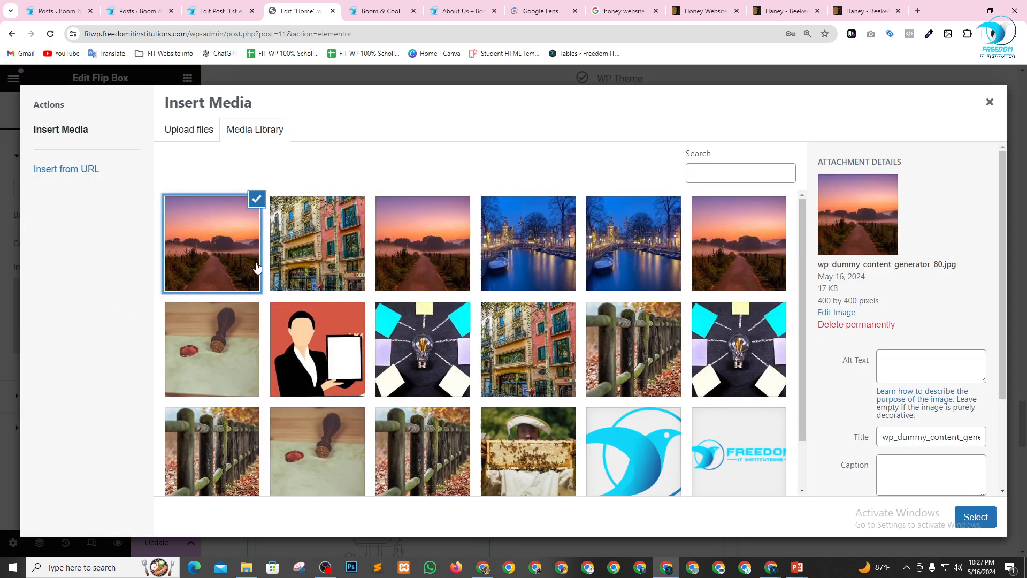
{"action": "left_click", "coordinate": [977, 517]}
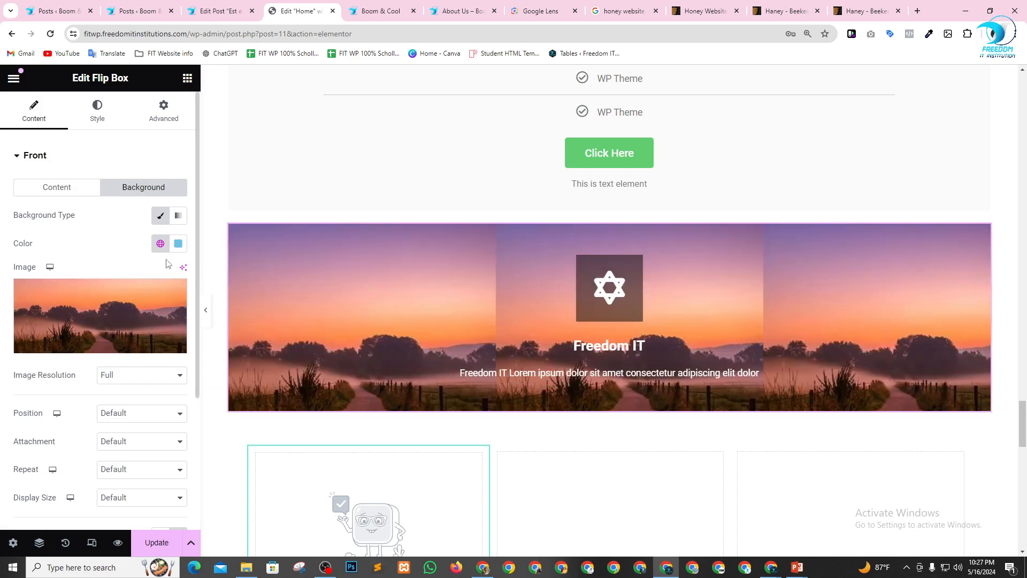
Set the Flip Box's back title to "FIT" and insert "FIT b" at the start of the back description.
{"action": "left_click", "coordinate": [16, 158]}
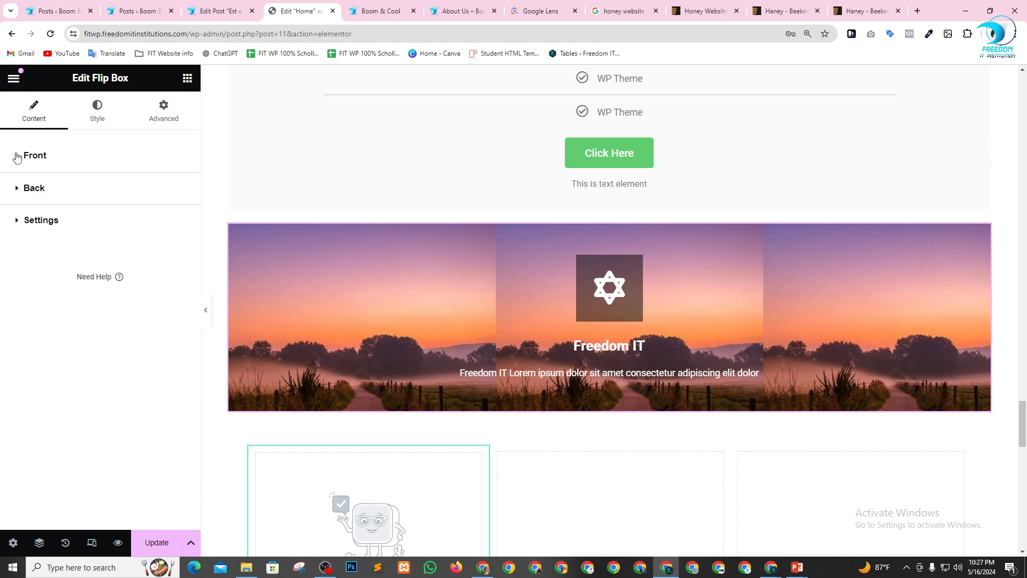
{"action": "left_click", "coordinate": [20, 192]}
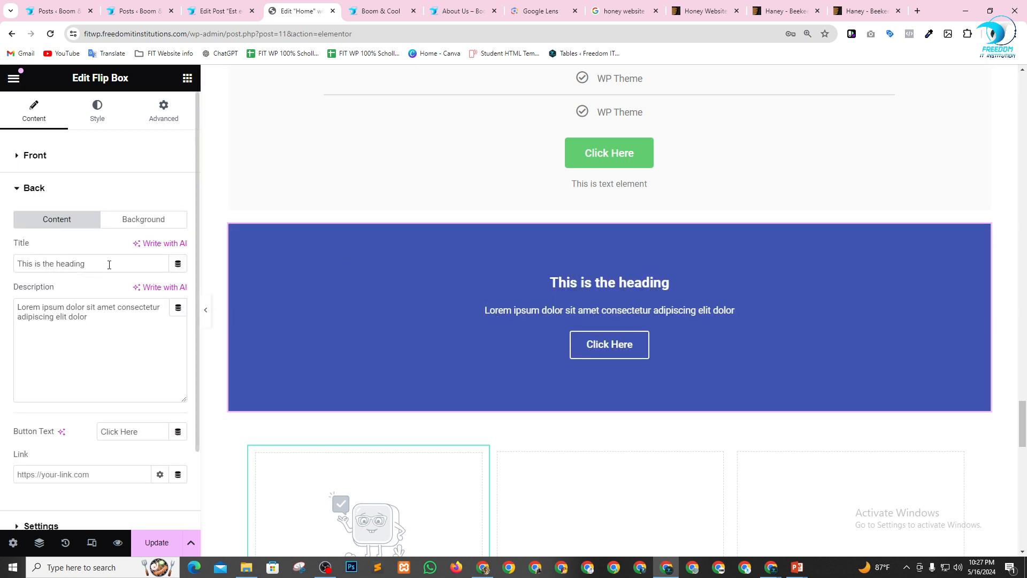
{"action": "type", "text": "FIT"}
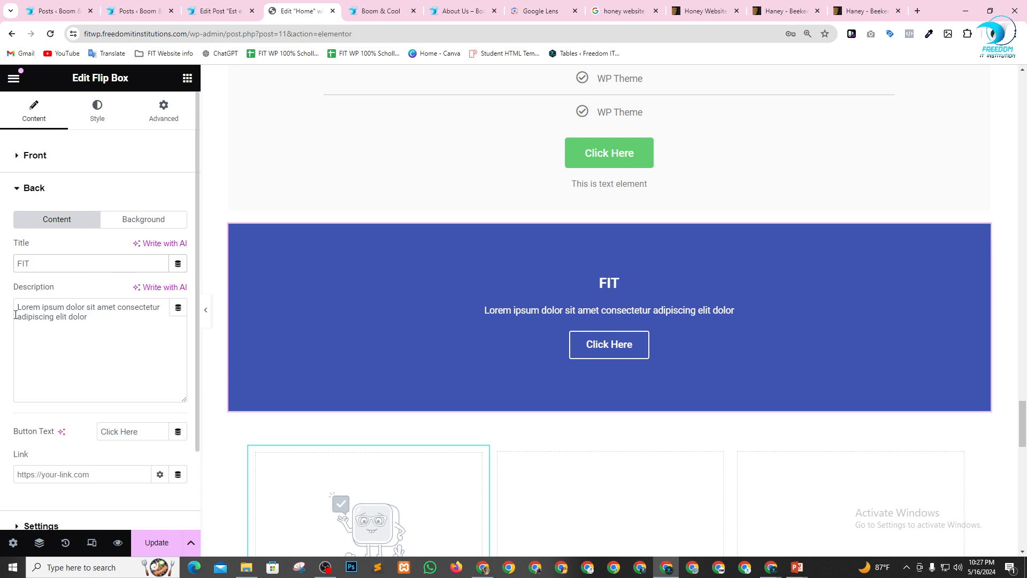
{"action": "left_click", "coordinate": [17, 313]}
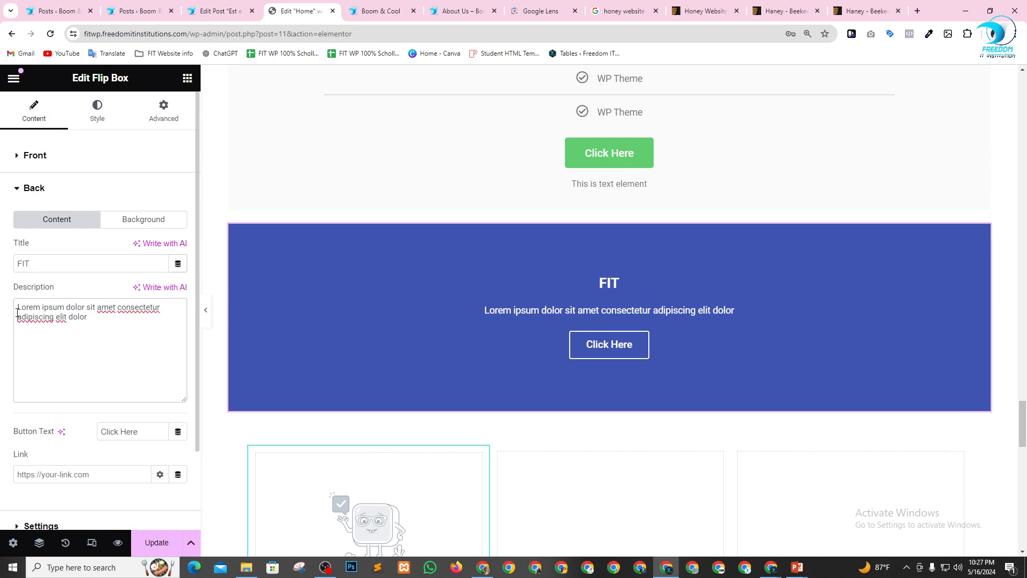
{"action": "type", "text": "FIT b"}
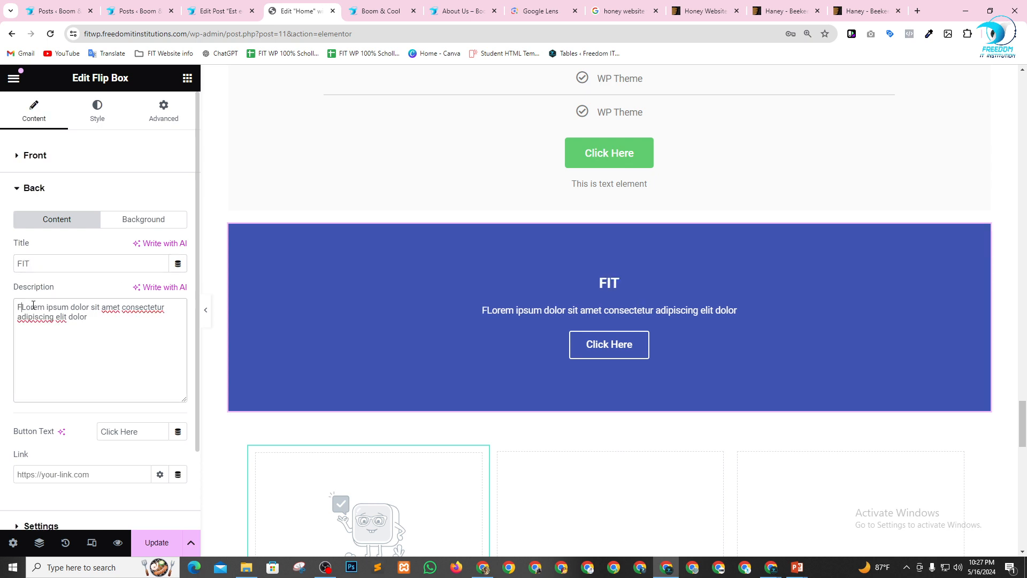
Give the Flip Box's back side a Classic background with the blue night canal image from the Media Library.
{"action": "scroll", "coordinate": [91, 350], "scroll_direction": "down", "scroll_amount": 2}
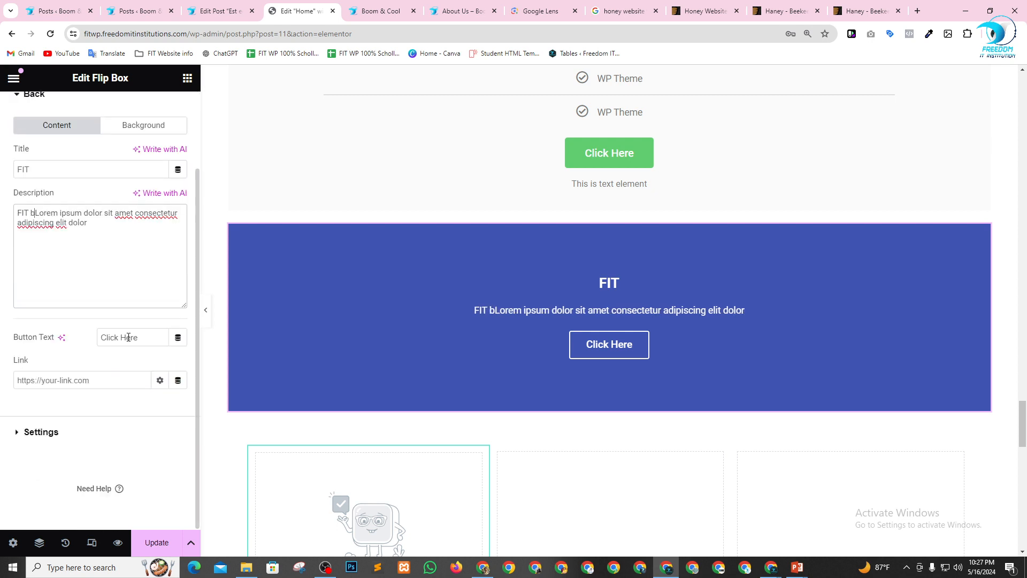
{"action": "scroll", "coordinate": [53, 428], "scroll_direction": "up", "scroll_amount": 2}
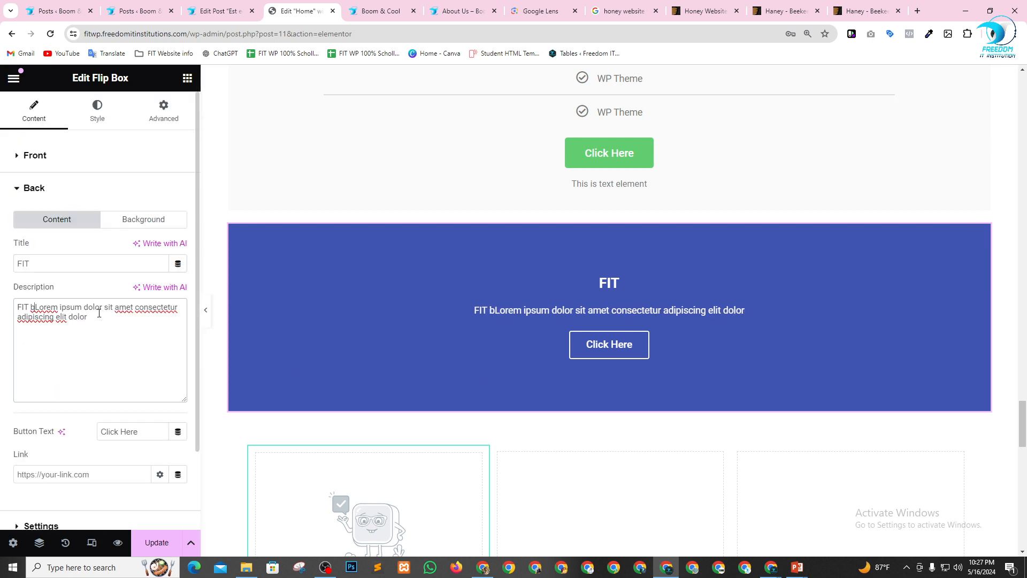
{"action": "left_click", "coordinate": [141, 219]}
{"action": "left_click", "coordinate": [156, 248]}
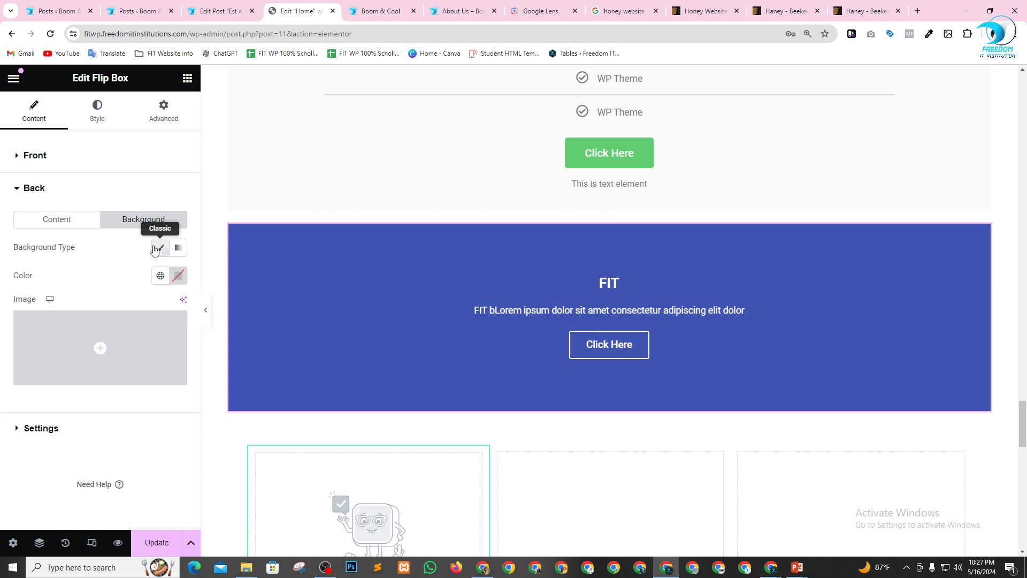
{"action": "left_click", "coordinate": [97, 343]}
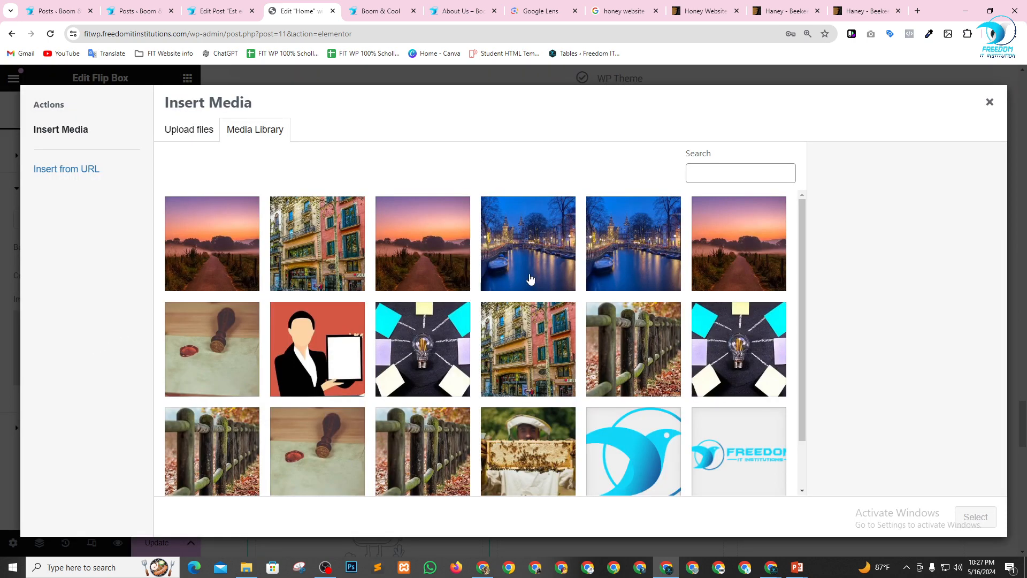
{"action": "left_click", "coordinate": [530, 279]}
{"action": "left_click", "coordinate": [975, 517]}
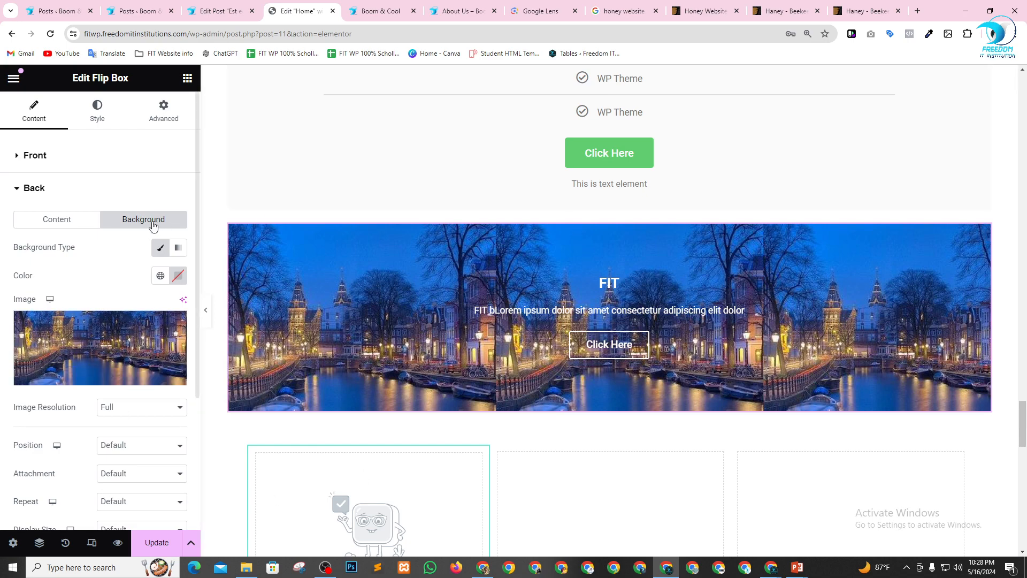
{"action": "left_click", "coordinate": [17, 162]}
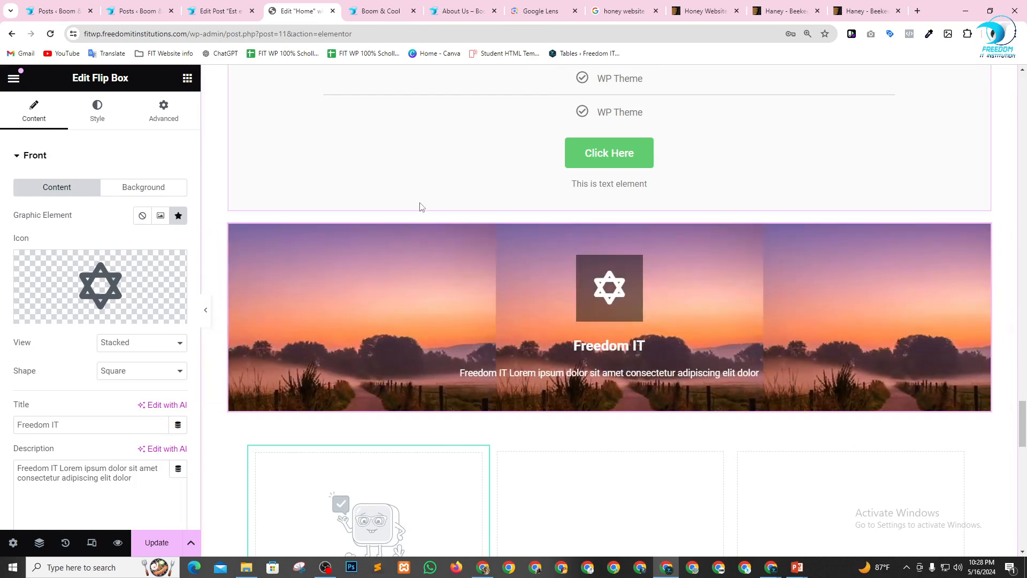
Add a three-column container with a wide middle column between the Loop Carousel and the row of three default Price Tables.
{"action": "scroll", "coordinate": [587, 317], "scroll_direction": "down", "scroll_amount": 3}
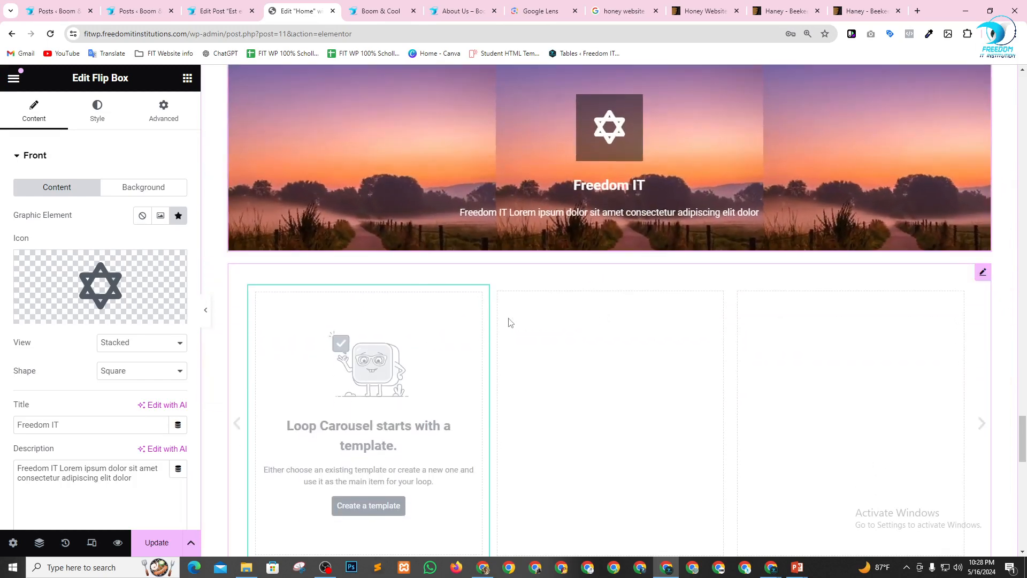
{"action": "scroll", "coordinate": [553, 324], "scroll_direction": "down", "scroll_amount": 8}
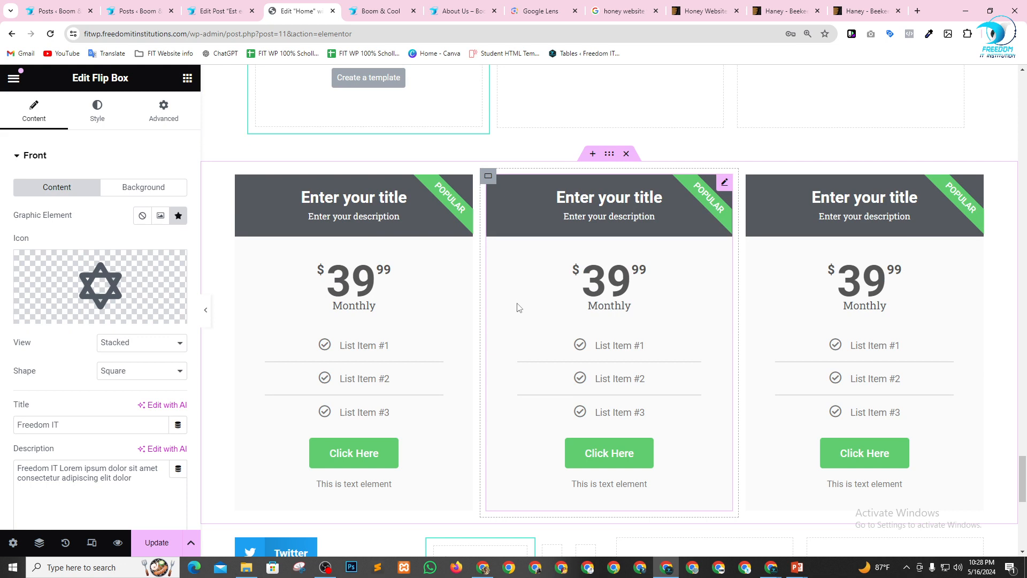
{"action": "left_click", "coordinate": [592, 153]}
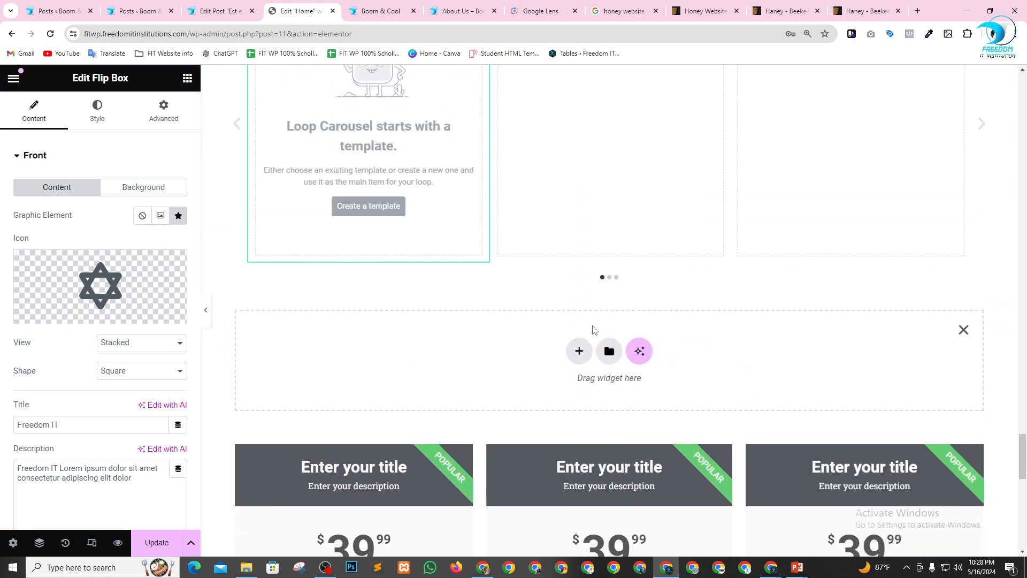
{"action": "left_click", "coordinate": [582, 382]}
{"action": "left_click", "coordinate": [586, 415]}
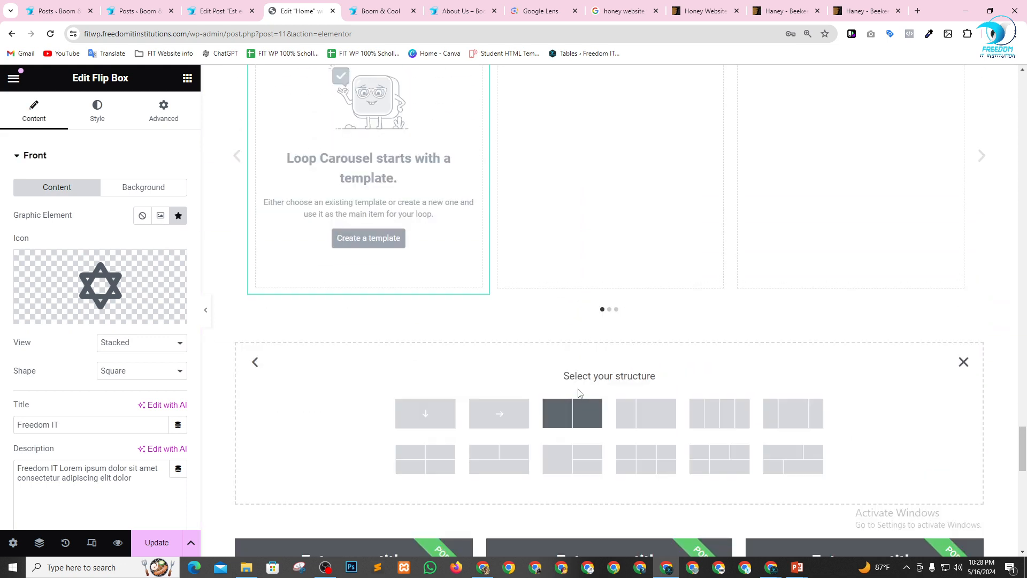
{"action": "left_click", "coordinate": [801, 413]}
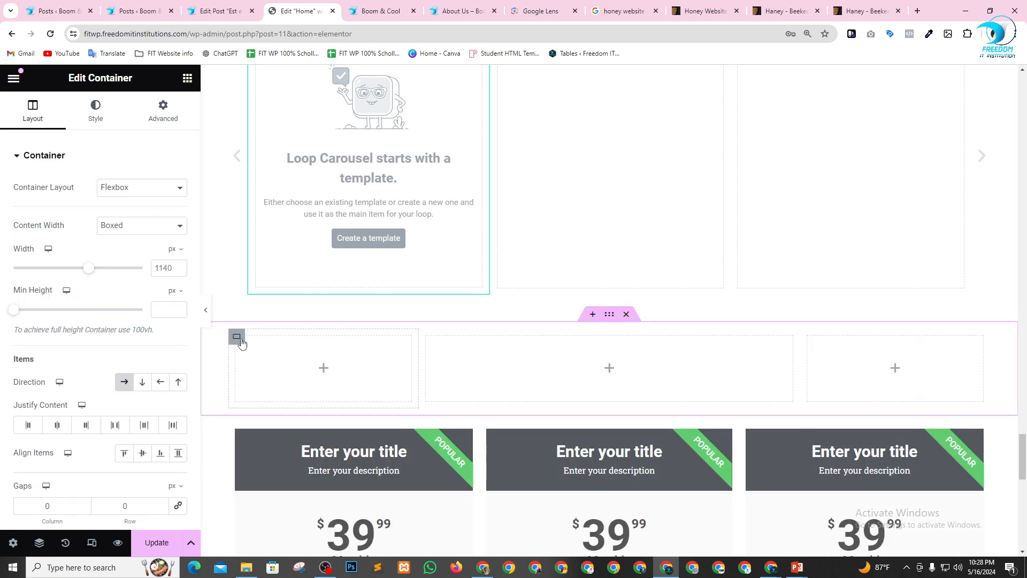
Move the customised Flip Box from above the Loop Carousel into the wide middle column of the new three-column container.
{"action": "scroll", "coordinate": [376, 305], "scroll_direction": "up", "scroll_amount": 7}
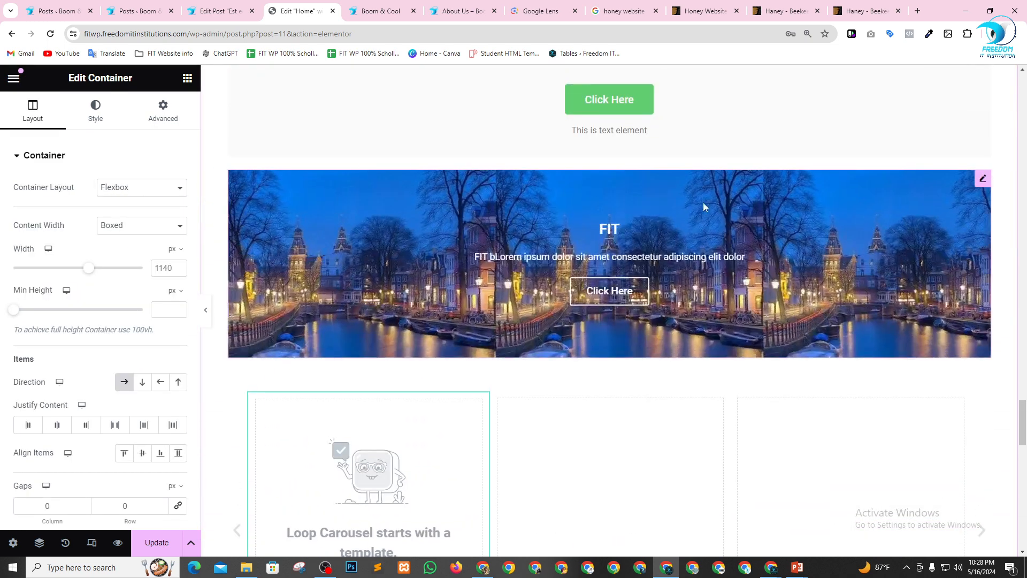
{"action": "scroll", "coordinate": [805, 312], "scroll_direction": "down", "scroll_amount": 1}
{"action": "left_click_drag", "start_coordinate": [805, 301], "coordinate": [554, 427]}
{"action": "scroll", "coordinate": [627, 244], "scroll_direction": "down", "scroll_amount": 3}
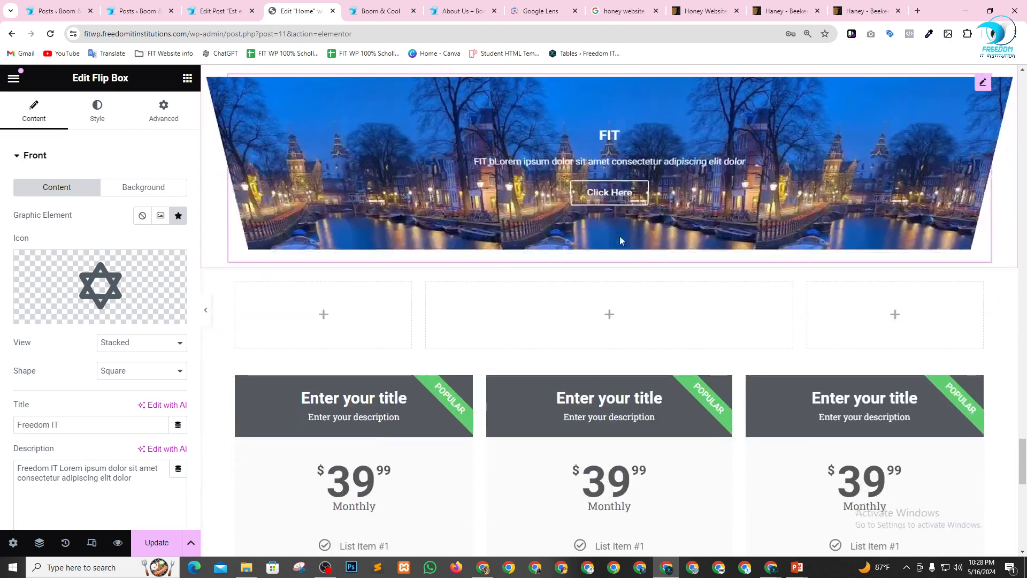
{"action": "scroll", "coordinate": [623, 240], "scroll_direction": "up", "scroll_amount": 2}
{"action": "left_click_drag", "start_coordinate": [987, 194], "coordinate": [560, 422]}
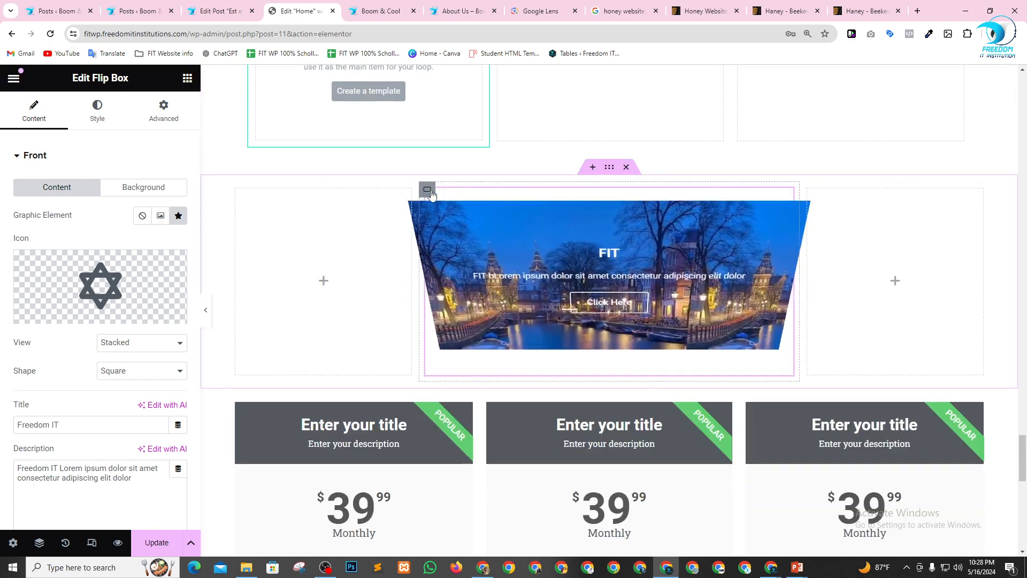
Duplicate the Flip Box column twice and delete the two empty outer columns, leaving three Flip Boxes in the row.
{"action": "right_click", "coordinate": [433, 194]}
{"action": "left_click", "coordinate": [464, 239]}
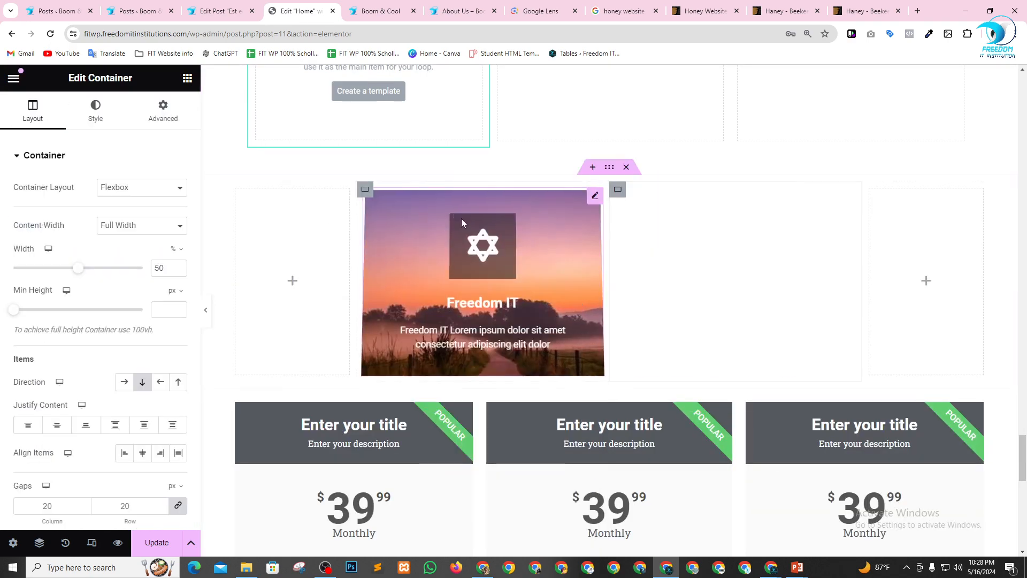
{"action": "right_click", "coordinate": [364, 191]}
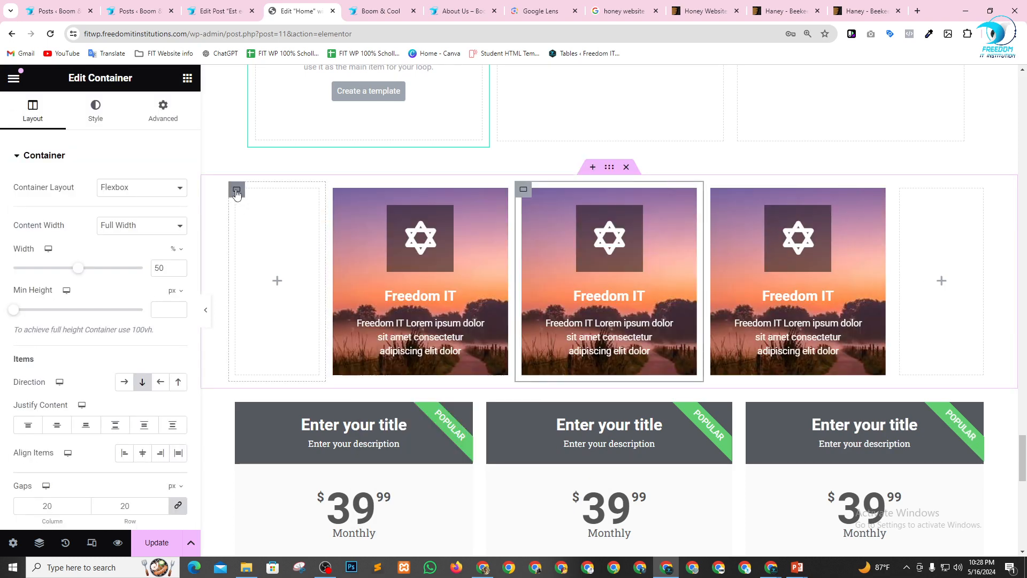
{"action": "left_click_drag", "start_coordinate": [237, 194], "coordinate": [890, 196]}
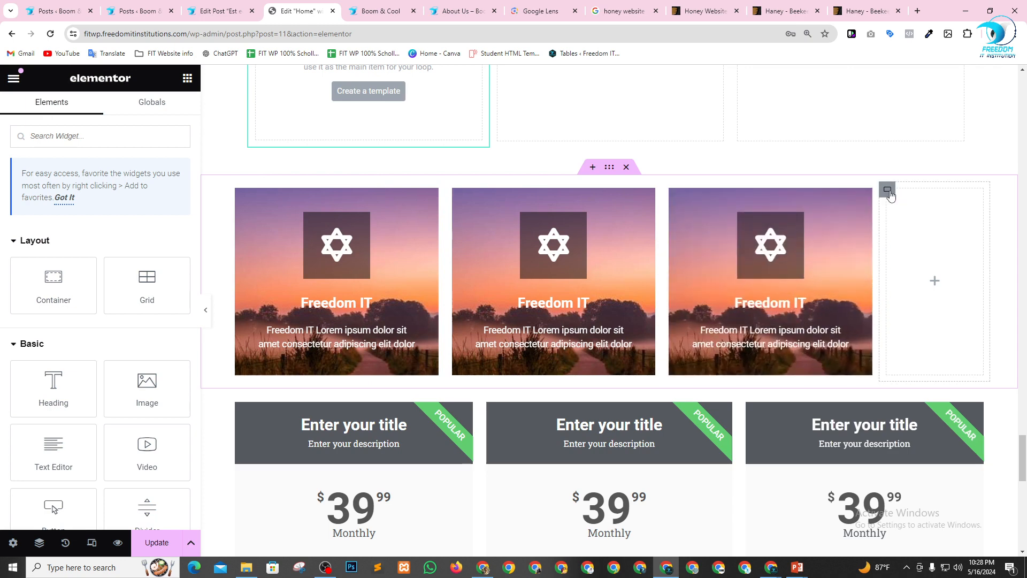
{"action": "key", "text": "Delete"}
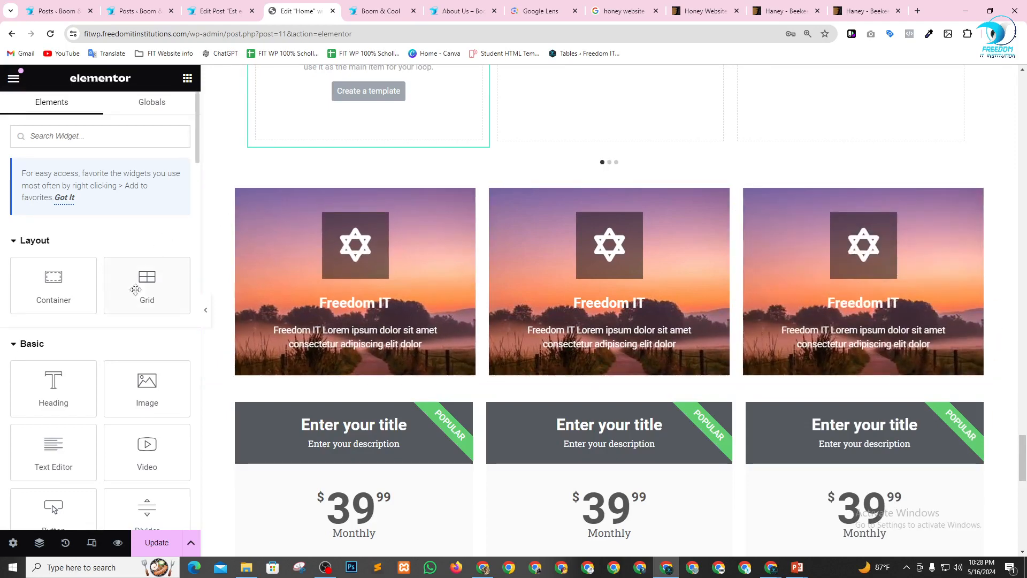
Add a Call to Action widget between the "00" Monthly price table and the Loop Carousel.
{"action": "scroll", "coordinate": [91, 337], "scroll_direction": "down", "scroll_amount": 5}
{"action": "scroll", "coordinate": [91, 337], "scroll_direction": "down", "scroll_amount": 9}
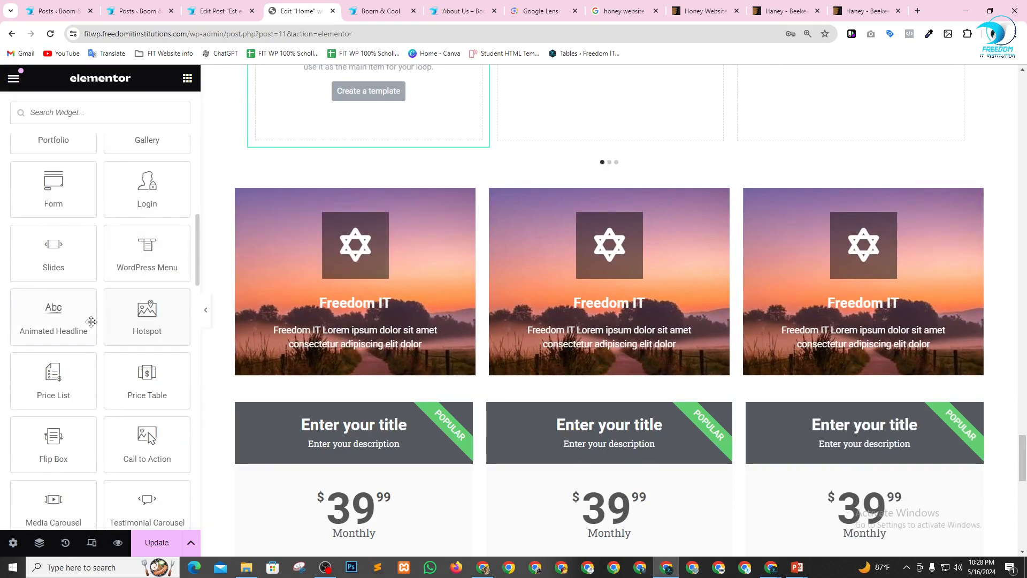
{"action": "scroll", "coordinate": [94, 321], "scroll_direction": "down", "scroll_amount": 3}
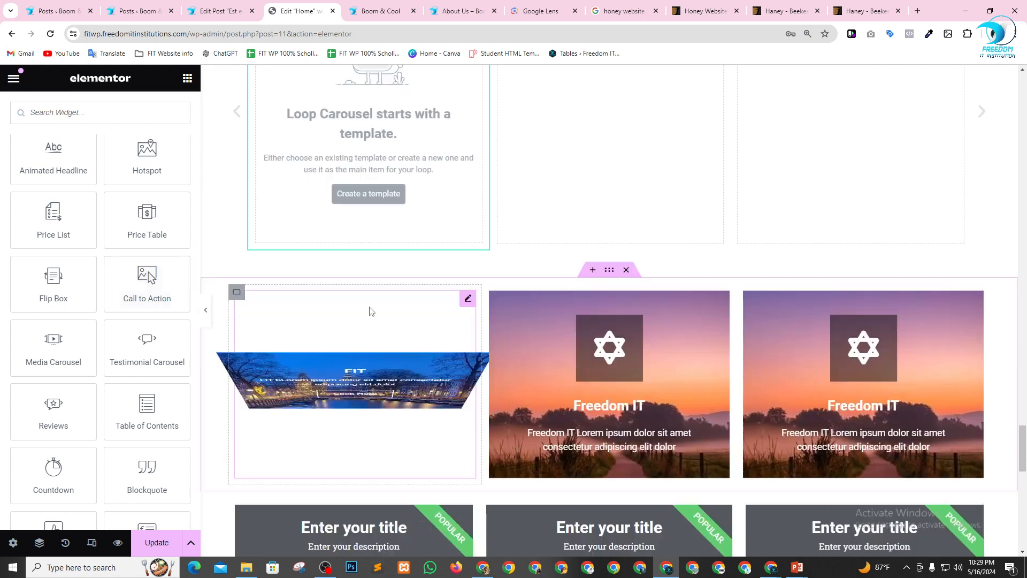
{"action": "scroll", "coordinate": [418, 305], "scroll_direction": "up", "scroll_amount": 9}
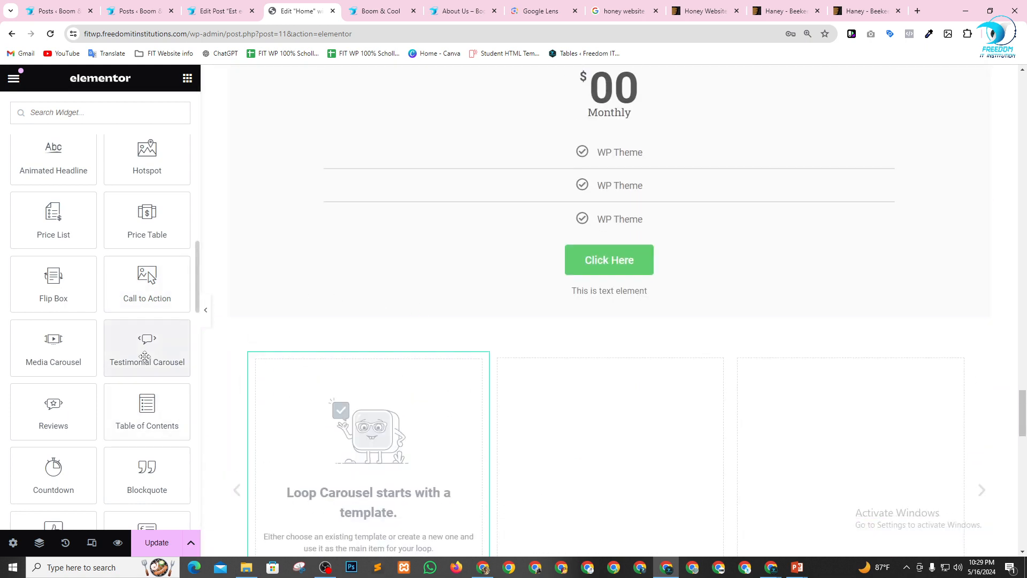
{"action": "left_click_drag", "start_coordinate": [147, 284], "coordinate": [567, 309]}
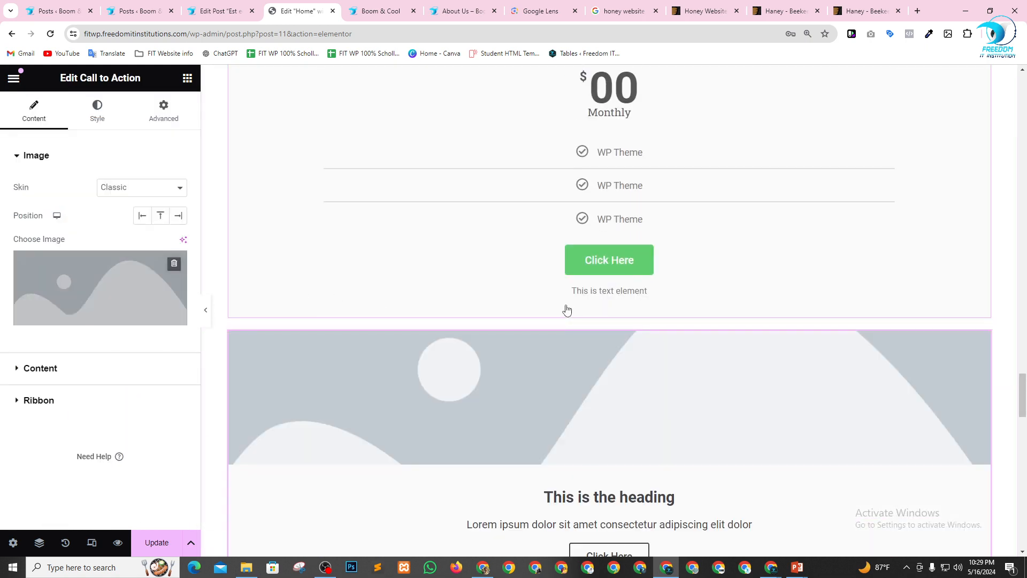
{"action": "scroll", "coordinate": [568, 310], "scroll_direction": "down", "scroll_amount": 4}
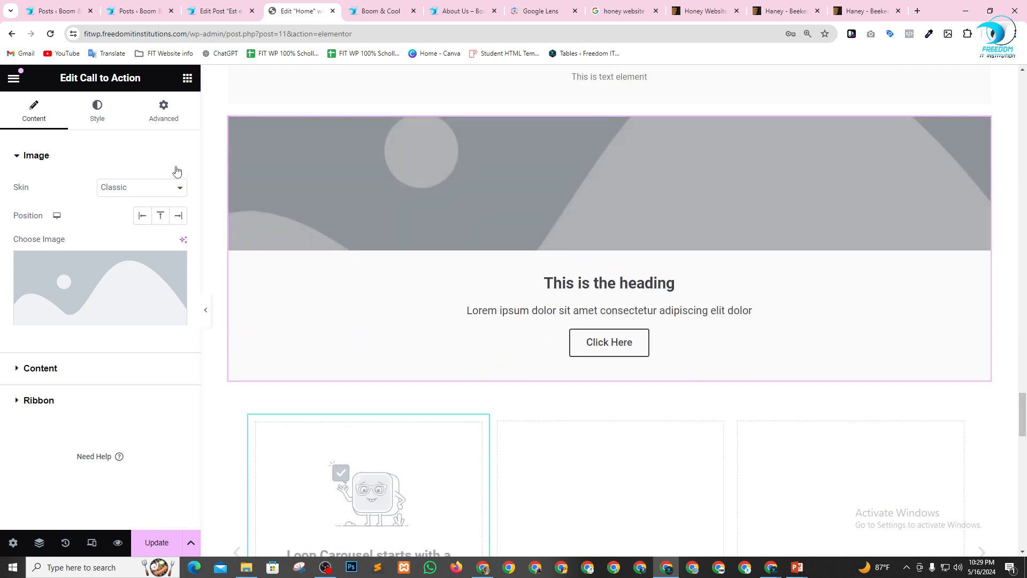
Examine the Call to Action's content settings for title, description, button text and link.
{"action": "left_click", "coordinate": [60, 367]}
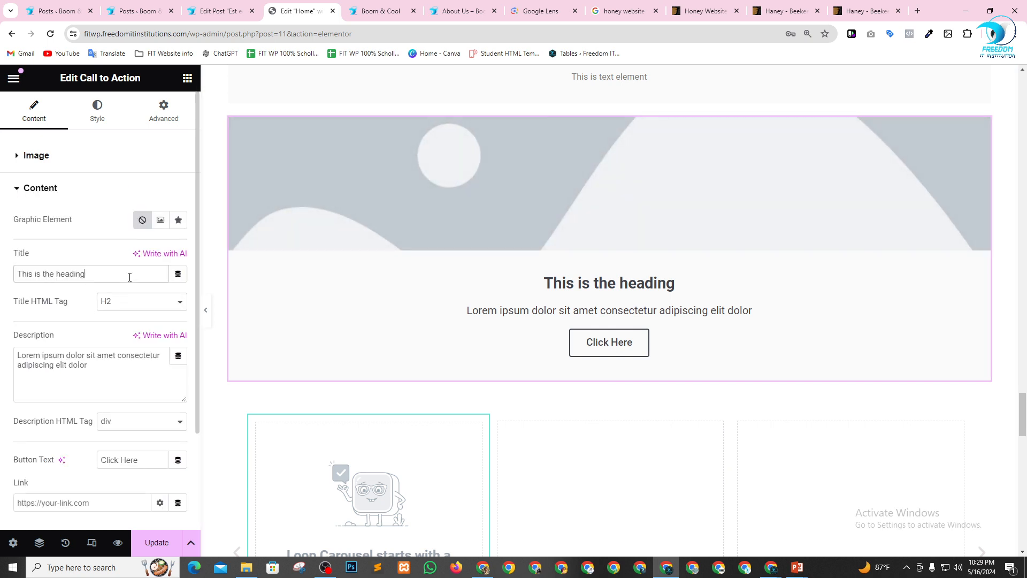
{"action": "left_click_drag", "start_coordinate": [129, 277], "coordinate": [1, 280]}
{"action": "left_click_drag", "start_coordinate": [96, 371], "coordinate": [12, 370]}
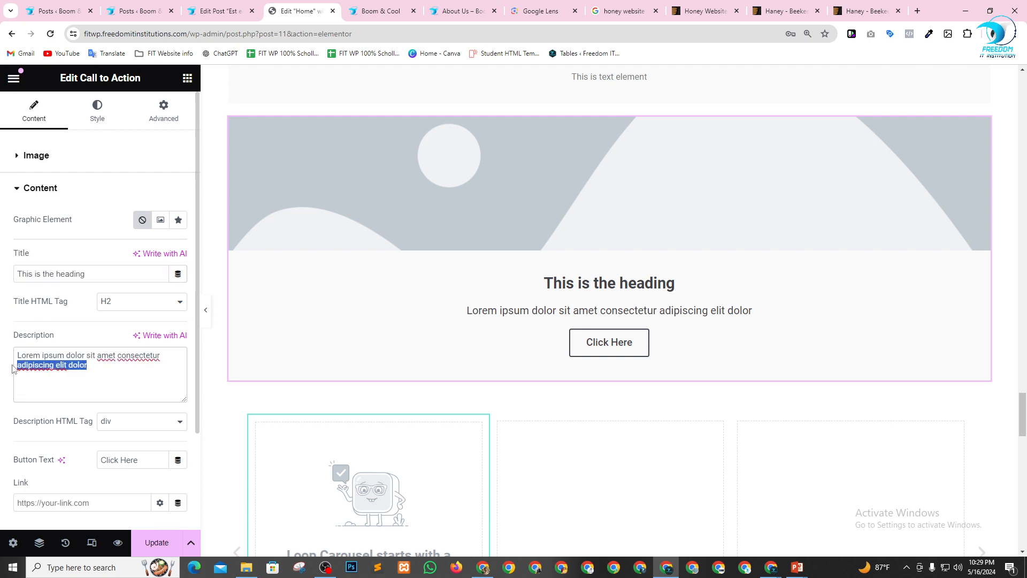
{"action": "scroll", "coordinate": [143, 384], "scroll_direction": "down", "scroll_amount": 2}
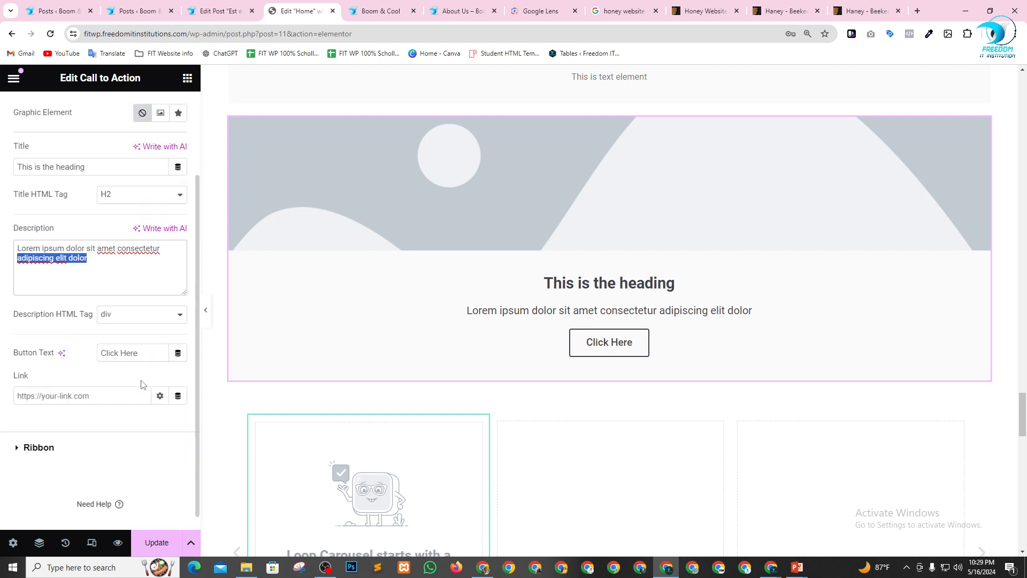
{"action": "left_click", "coordinate": [108, 384]}
{"action": "scroll", "coordinate": [485, 374], "scroll_direction": "up", "scroll_amount": 4}
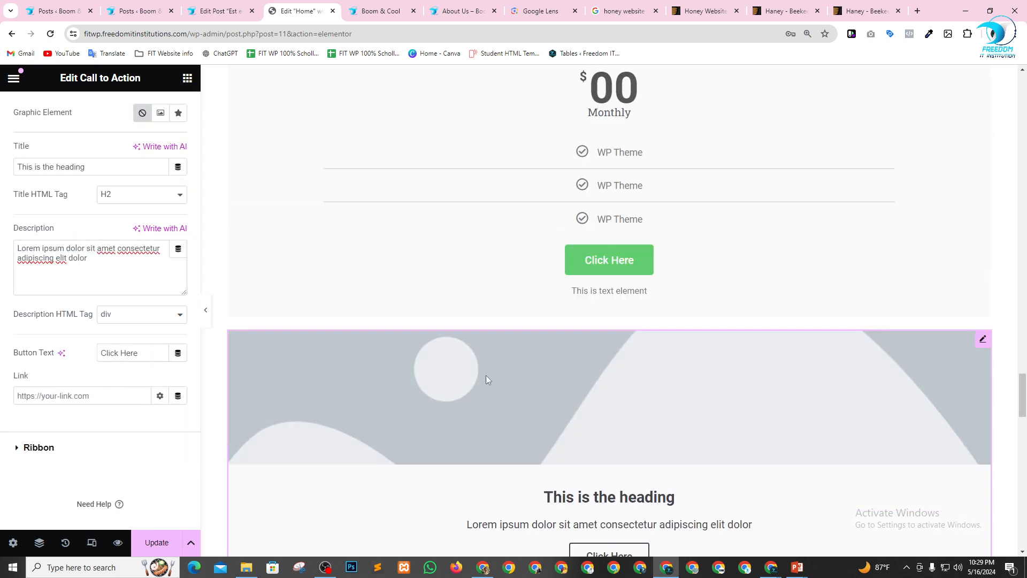
{"action": "scroll", "coordinate": [38, 216], "scroll_direction": "up", "scroll_amount": 2}
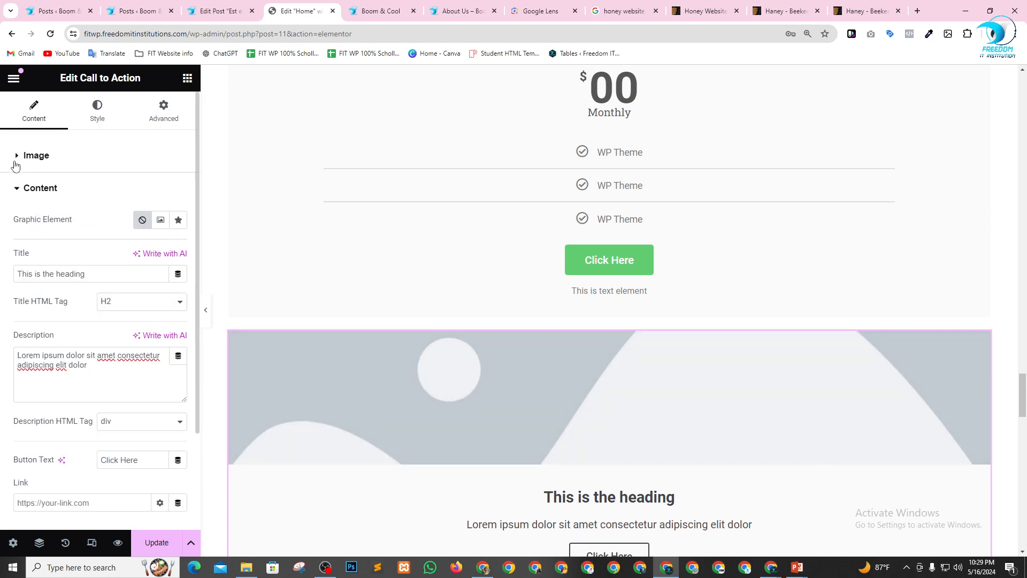
Use the Media Library illustration of the suited figure holding a blank board on red as the Call to Action's image.
{"action": "left_click", "coordinate": [16, 157]}
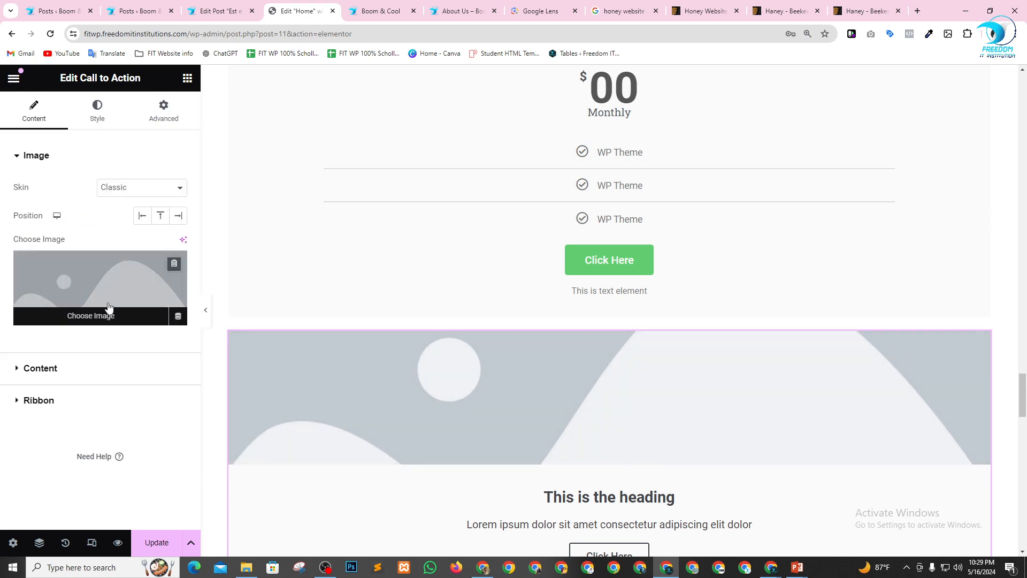
{"action": "left_click", "coordinate": [110, 292]}
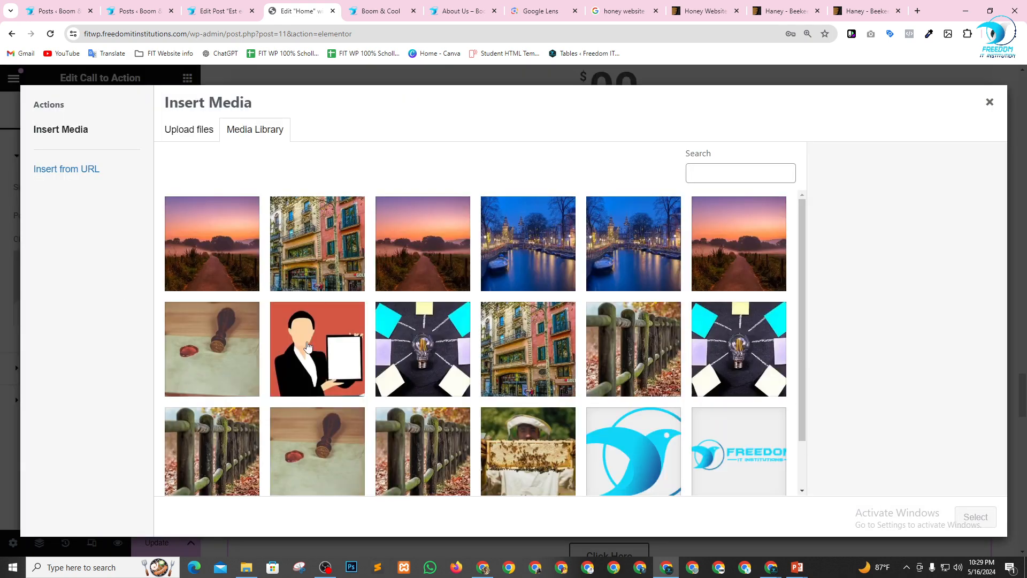
{"action": "left_click", "coordinate": [307, 346]}
{"action": "left_click", "coordinate": [975, 517]}
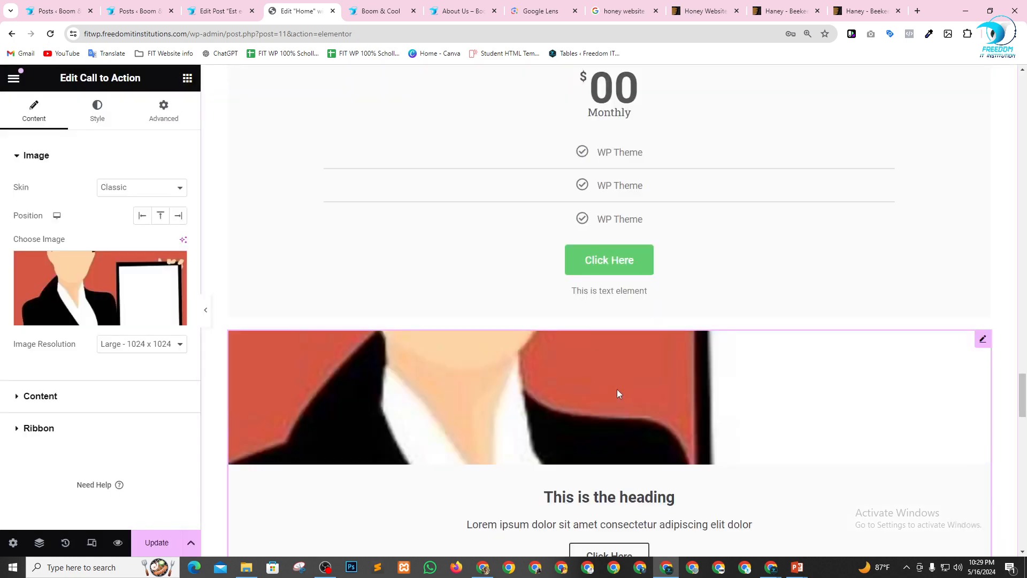
{"action": "scroll", "coordinate": [617, 394], "scroll_direction": "down", "scroll_amount": 2}
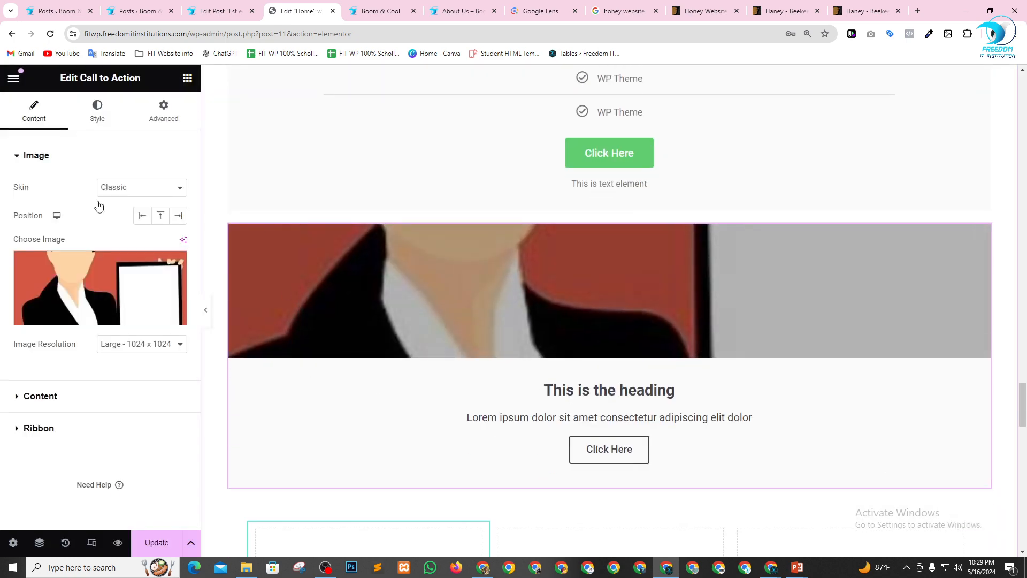
Replace the Call to Action's placeholder title with the person's name, starting with "MR".
{"action": "left_click", "coordinate": [41, 395]}
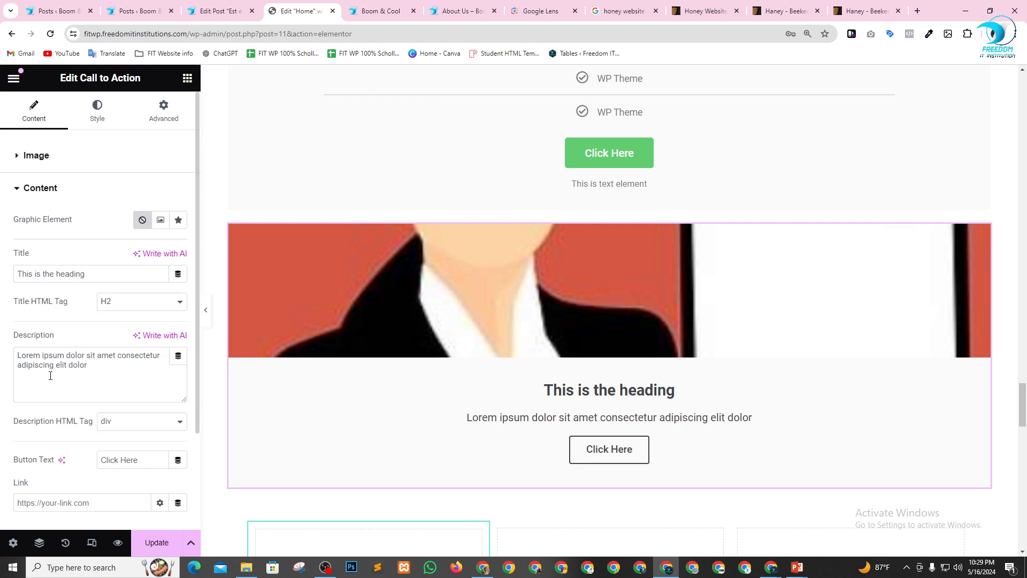
{"action": "left_click_drag", "start_coordinate": [88, 274], "coordinate": [1, 282]}
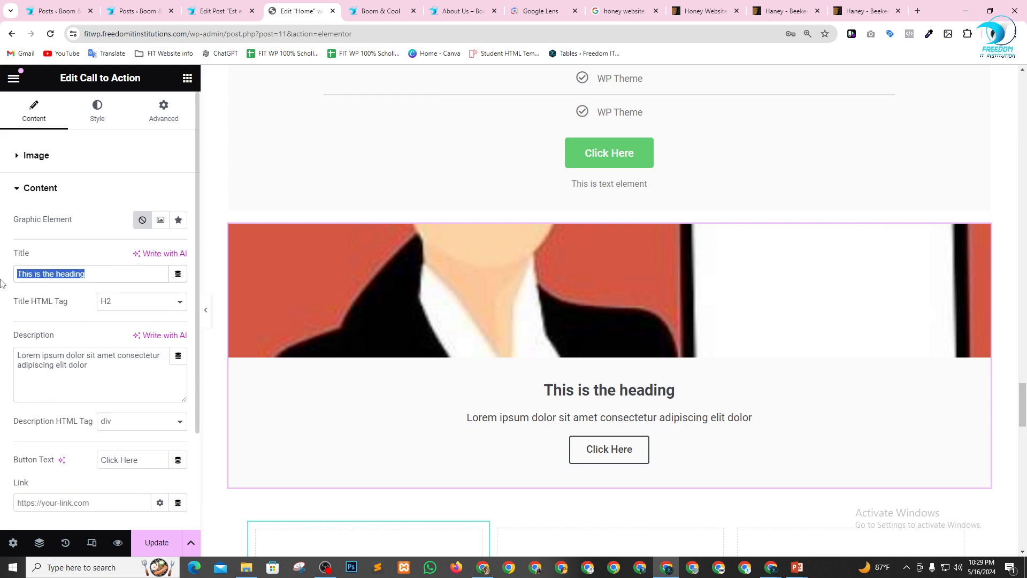
{"action": "type", "text": "MR Don"}
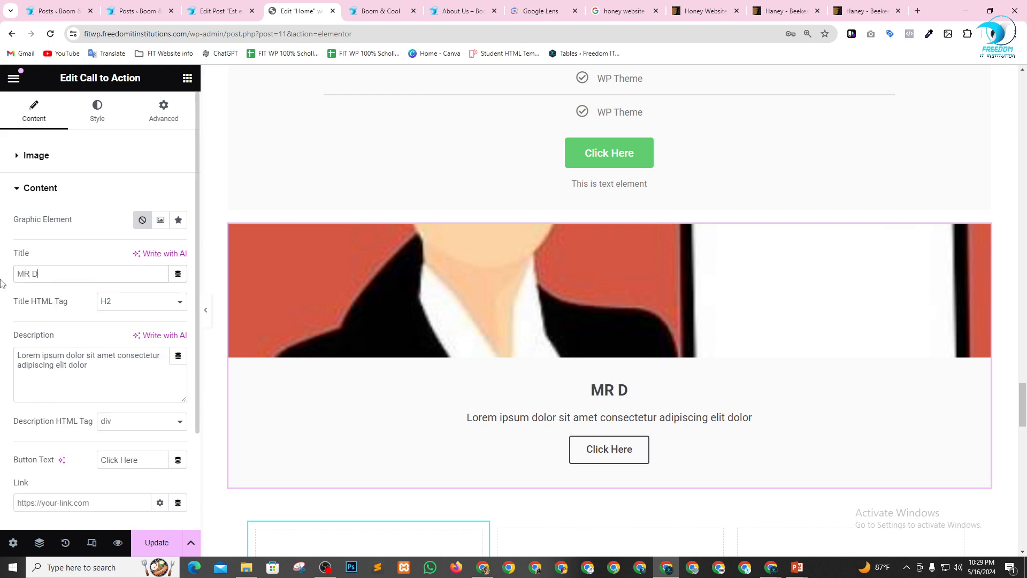
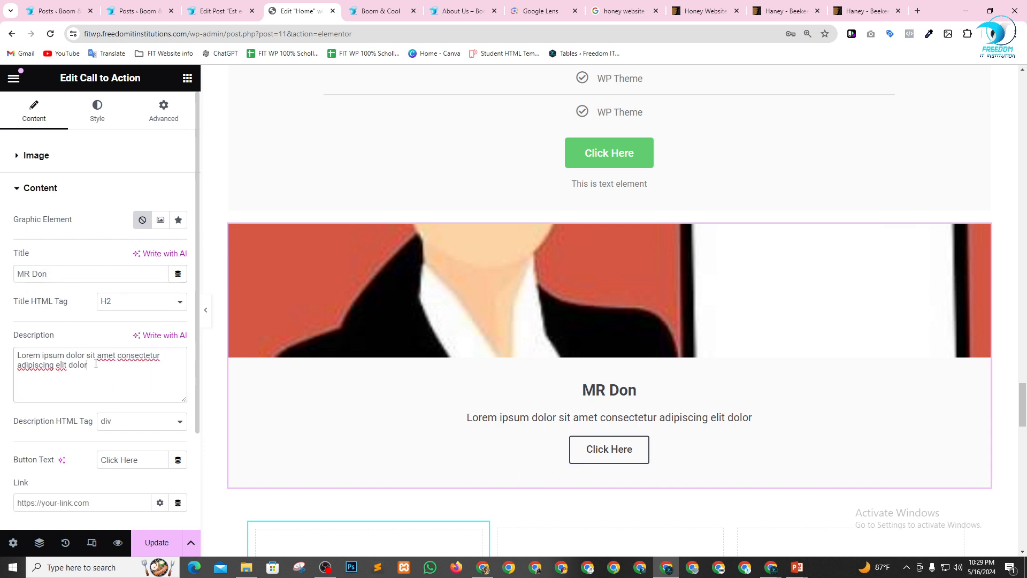
Add a ribbon titled "Cool" to the Call to Action and place it on the left.
{"action": "scroll", "coordinate": [101, 375], "scroll_direction": "down", "scroll_amount": 1}
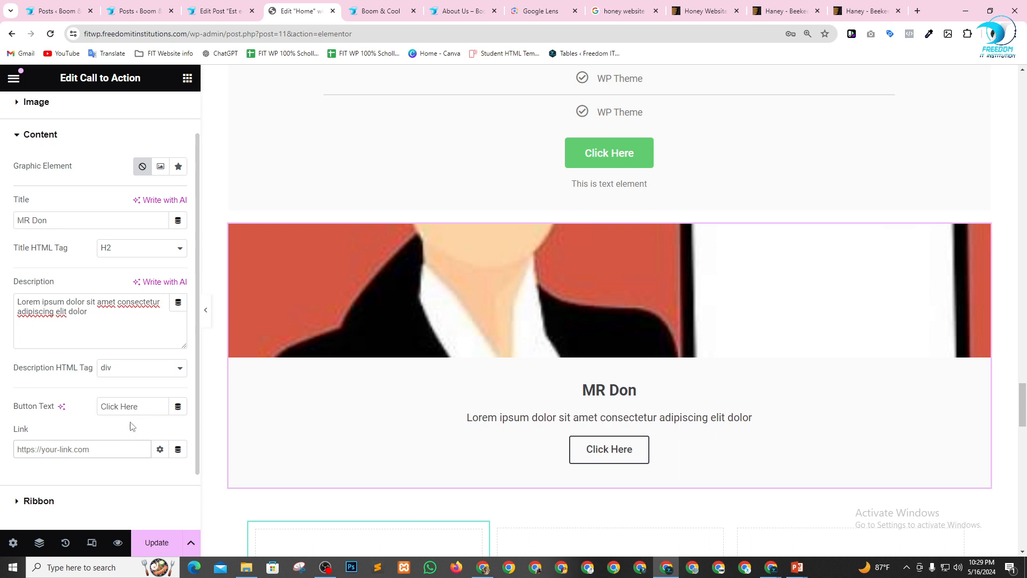
{"action": "left_click", "coordinate": [15, 502]}
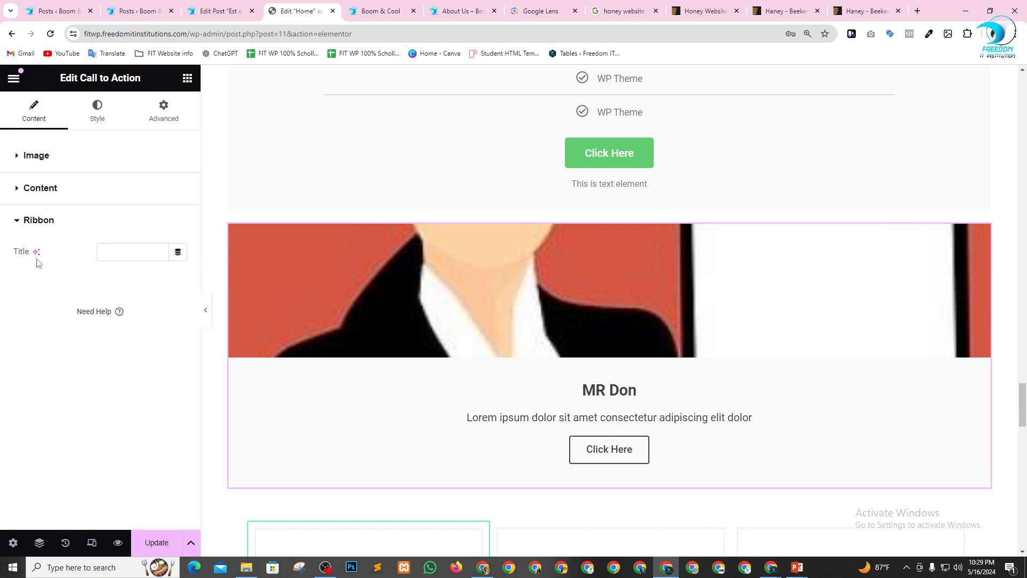
{"action": "left_click", "coordinate": [123, 254]}
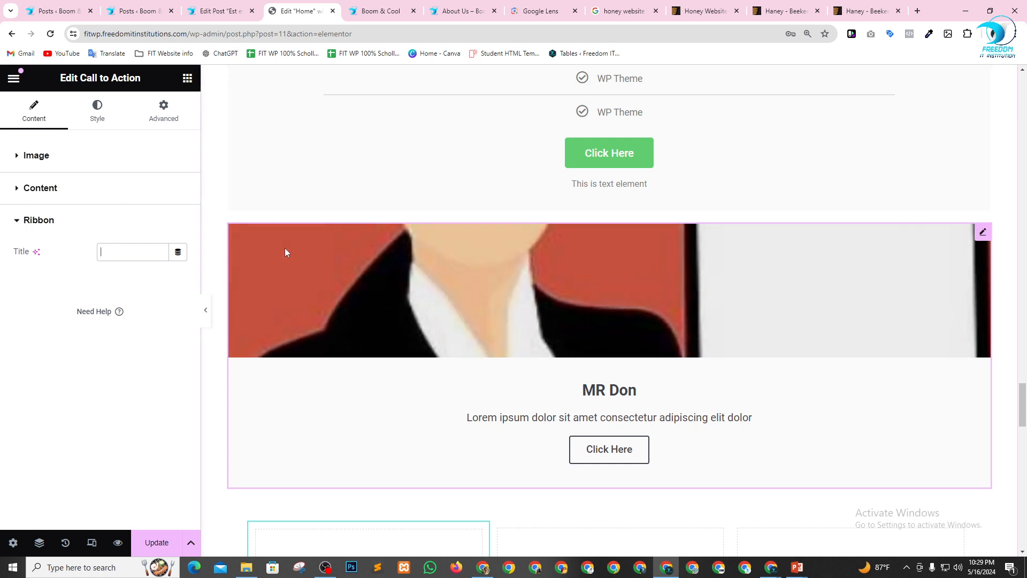
{"action": "type", "text": "Cool"}
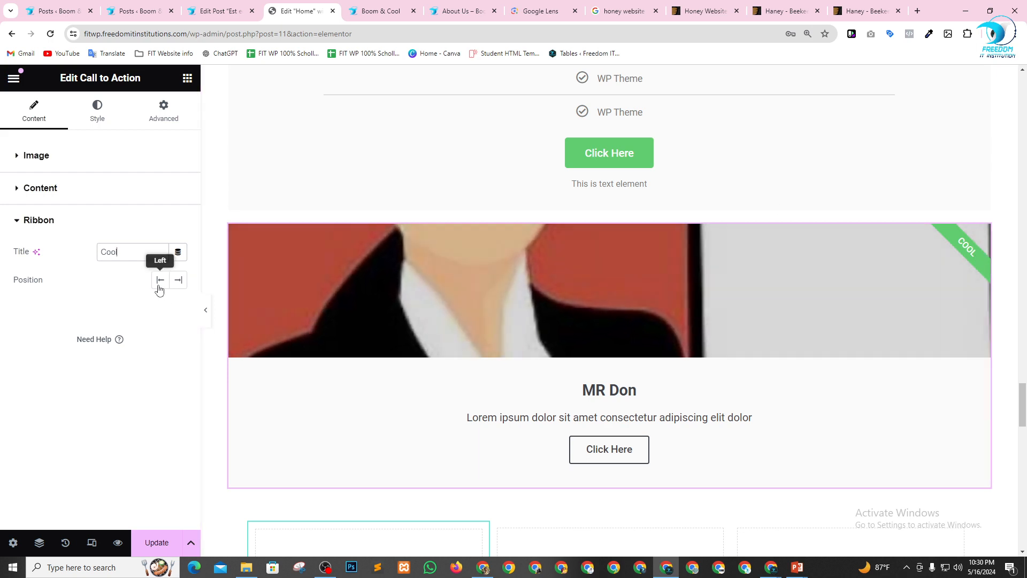
{"action": "left_click", "coordinate": [159, 286]}
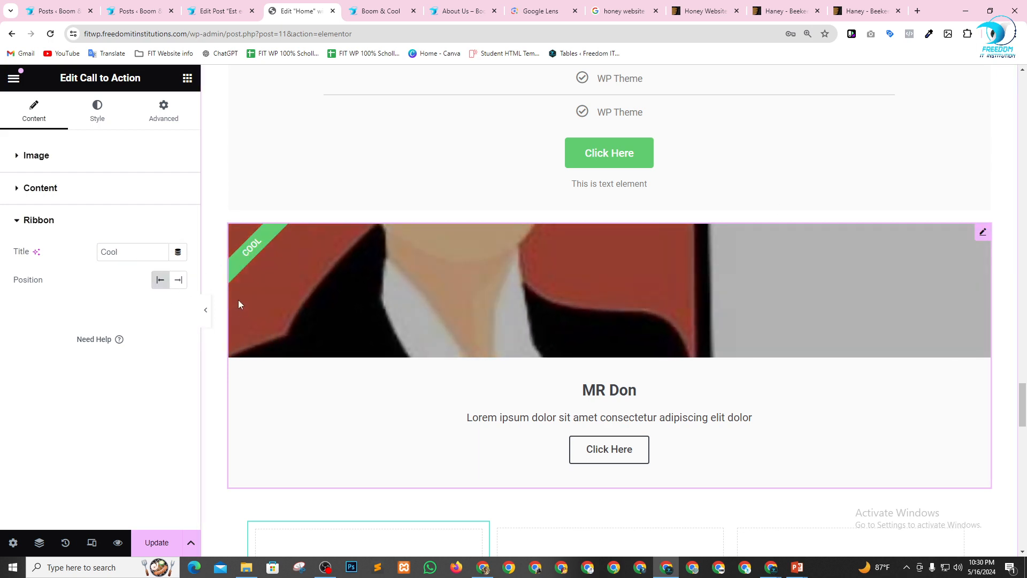
Insert a flexbox container with four equal columns between the Loop Carousel and the row of Flip Boxes.
{"action": "scroll", "coordinate": [238, 304], "scroll_direction": "down", "scroll_amount": 10}
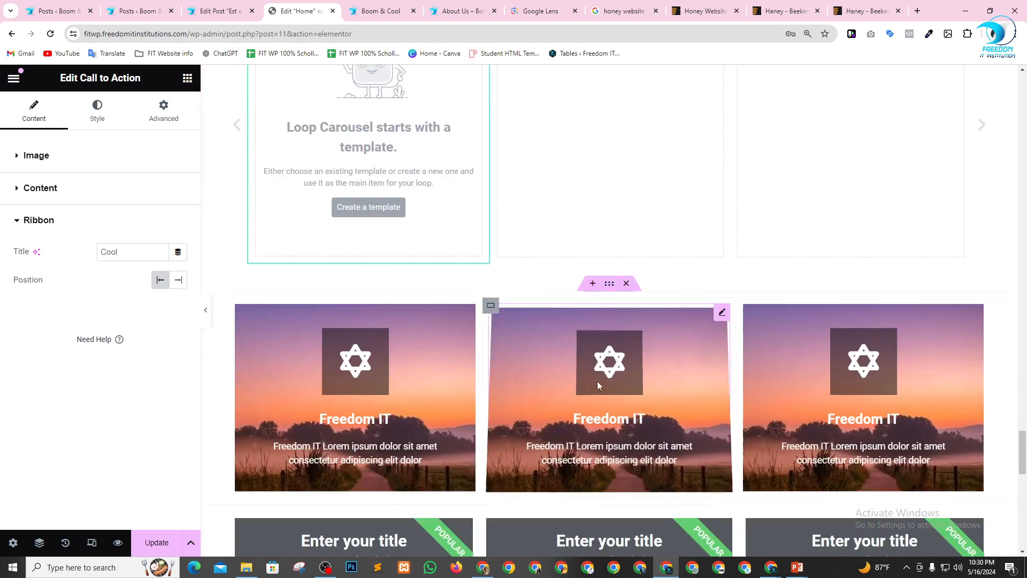
{"action": "left_click", "coordinate": [594, 285]}
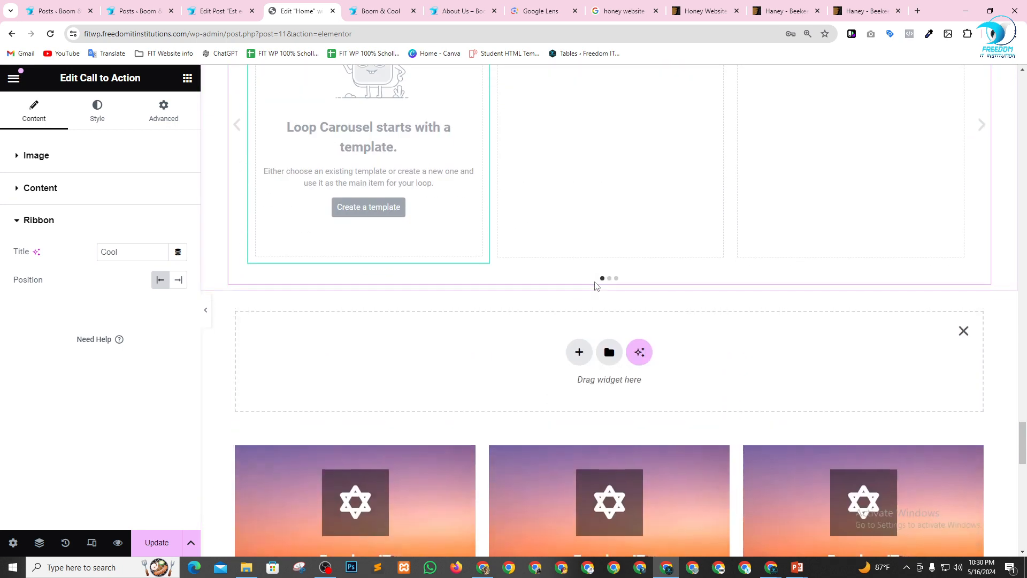
{"action": "left_click", "coordinate": [575, 356]}
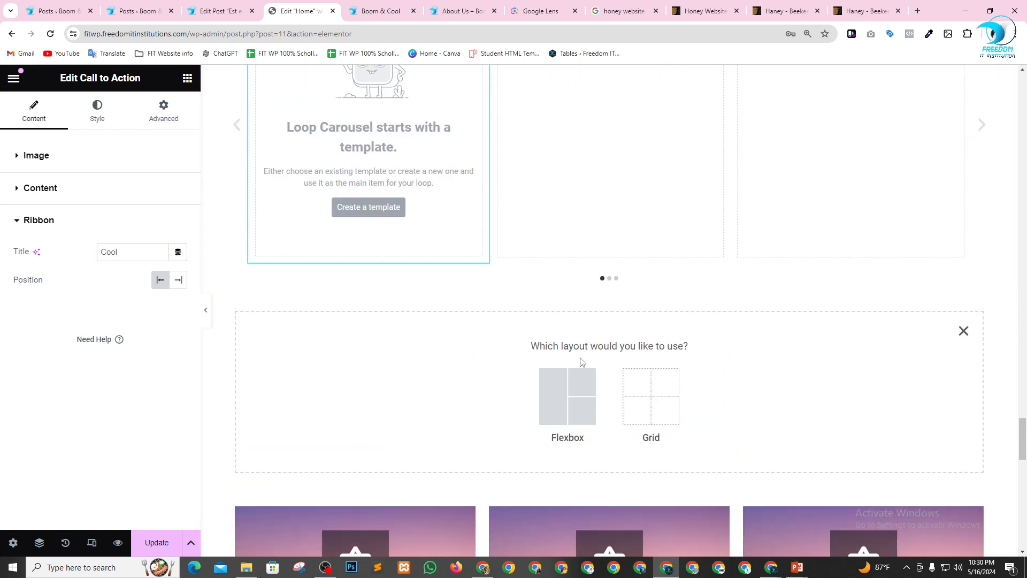
{"action": "left_click", "coordinate": [568, 401]}
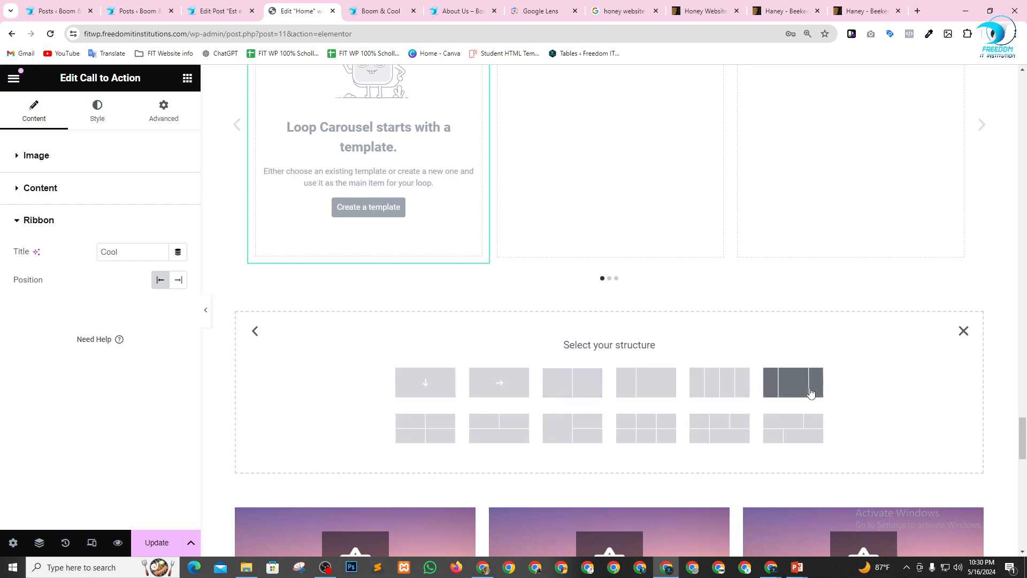
{"action": "left_click", "coordinate": [718, 381]}
Move the Call to Action widget into the second column of the new four-column container.
{"action": "scroll", "coordinate": [656, 277], "scroll_direction": "up", "scroll_amount": 10}
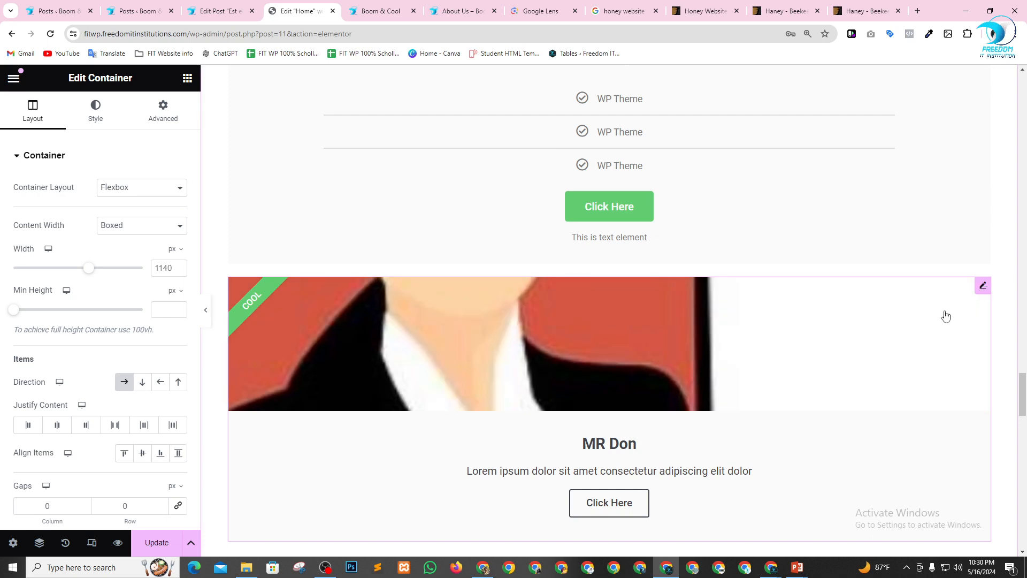
{"action": "scroll", "coordinate": [945, 316], "scroll_direction": "down", "scroll_amount": 4}
{"action": "left_click_drag", "start_coordinate": [942, 315], "coordinate": [558, 528]}
{"action": "scroll", "coordinate": [615, 430], "scroll_direction": "down", "scroll_amount": 8}
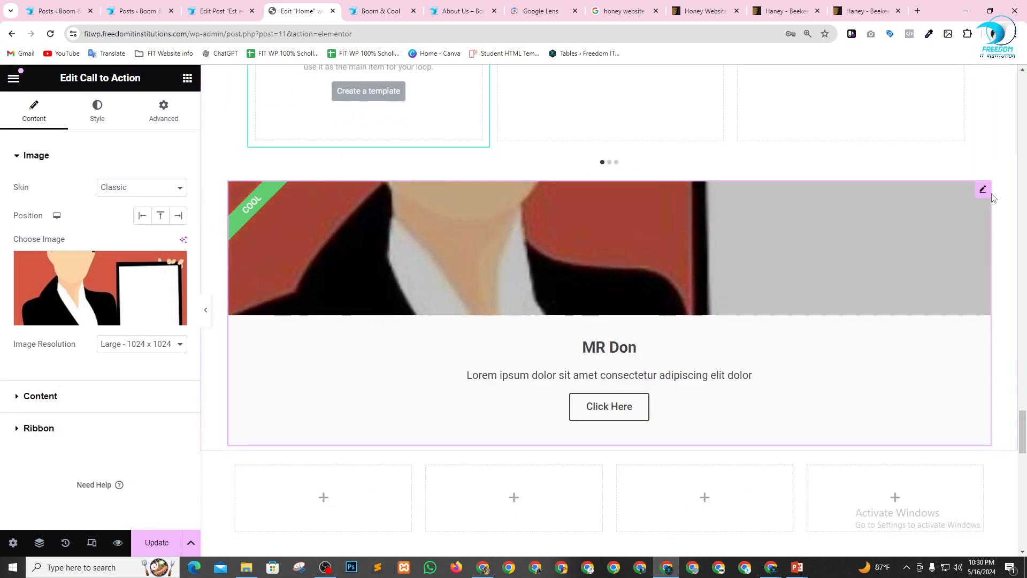
{"action": "left_click_drag", "start_coordinate": [982, 188], "coordinate": [535, 497]}
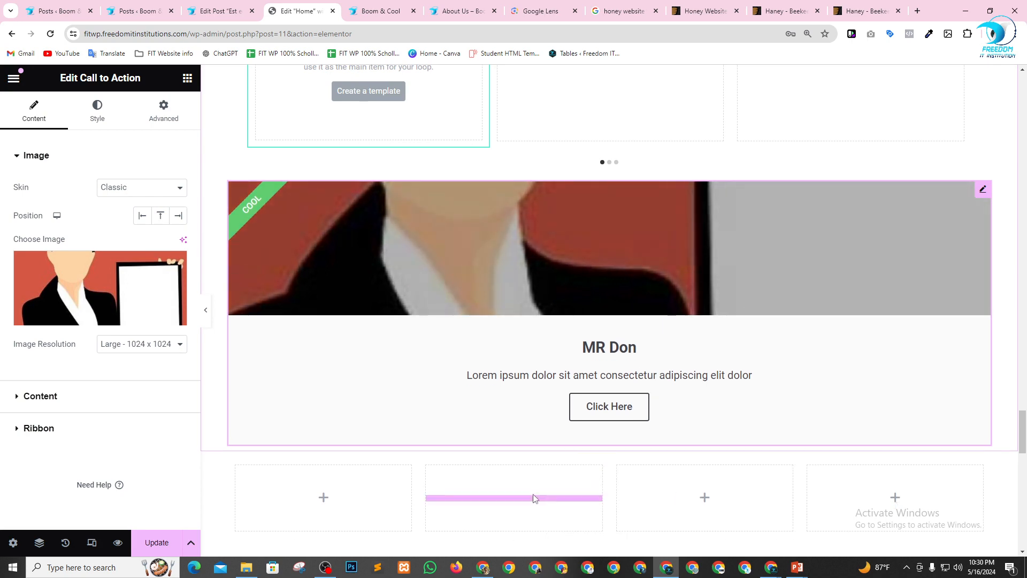
{"action": "scroll", "coordinate": [737, 338], "scroll_direction": "up", "scroll_amount": 3}
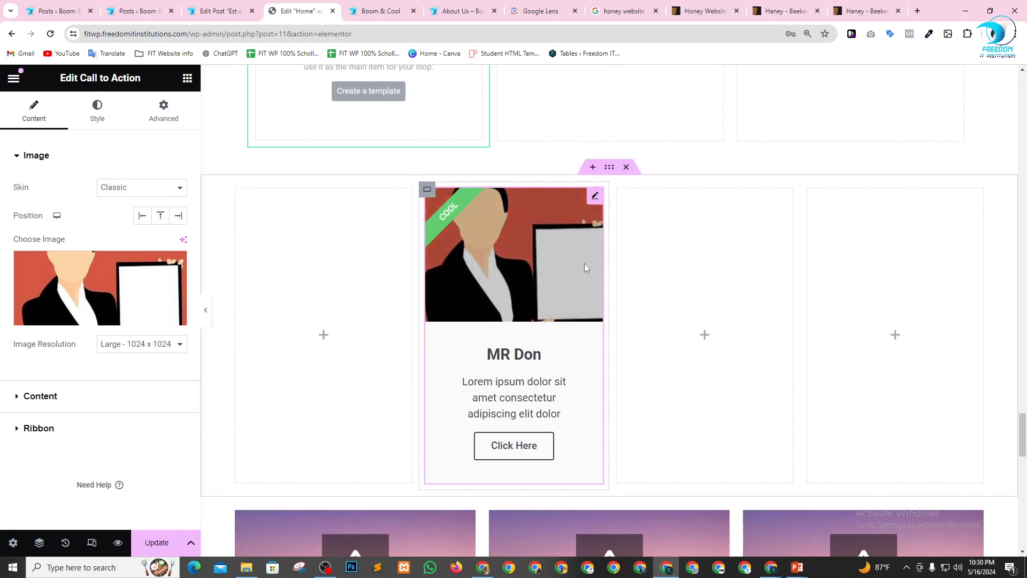
Duplicate the column holding the Call to Action twice to get three identical cards side by side.
{"action": "right_click", "coordinate": [429, 193]}
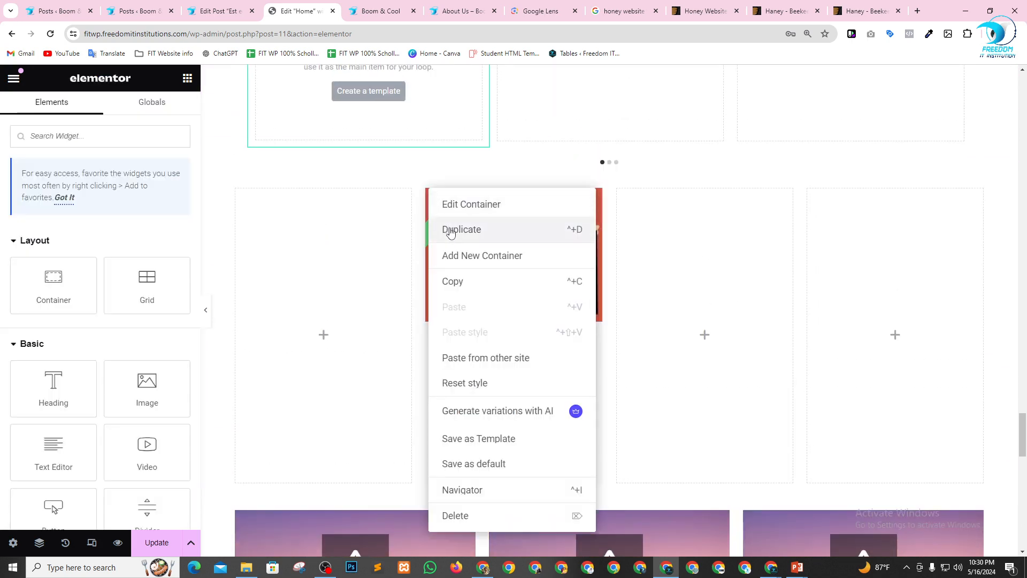
{"action": "left_click", "coordinate": [442, 225]}
{"action": "right_click", "coordinate": [389, 195]}
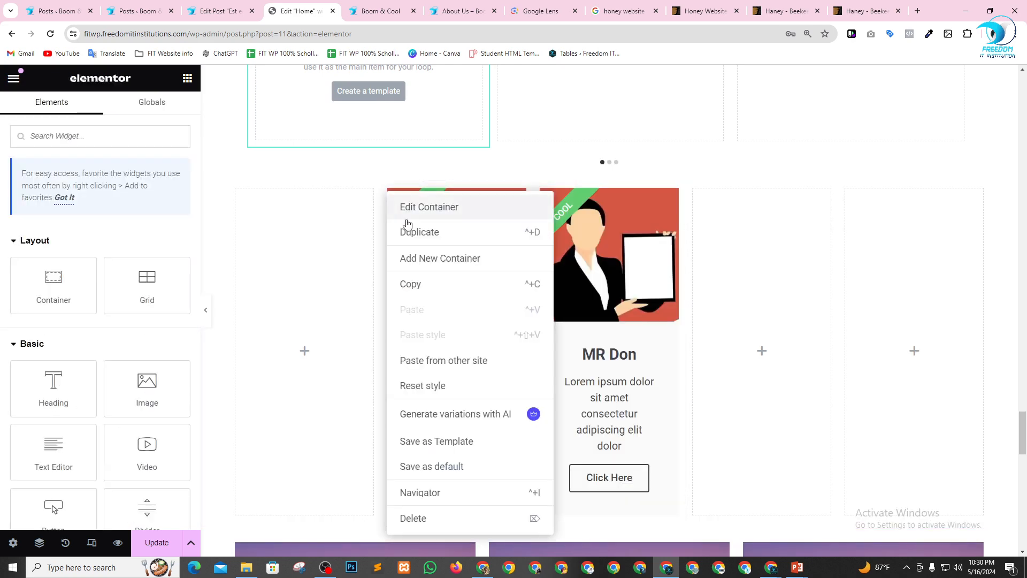
{"action": "left_click", "coordinate": [419, 232]}
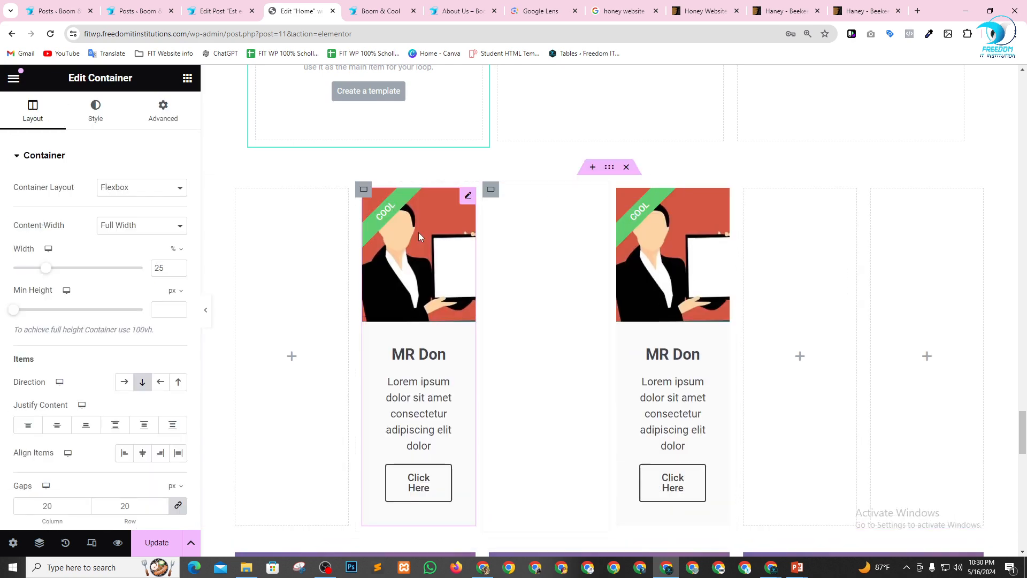
Delete the empty columns on both sides of the three Call to Action cards.
{"action": "left_click", "coordinate": [237, 190]}
{"action": "key", "text": "Delete"}
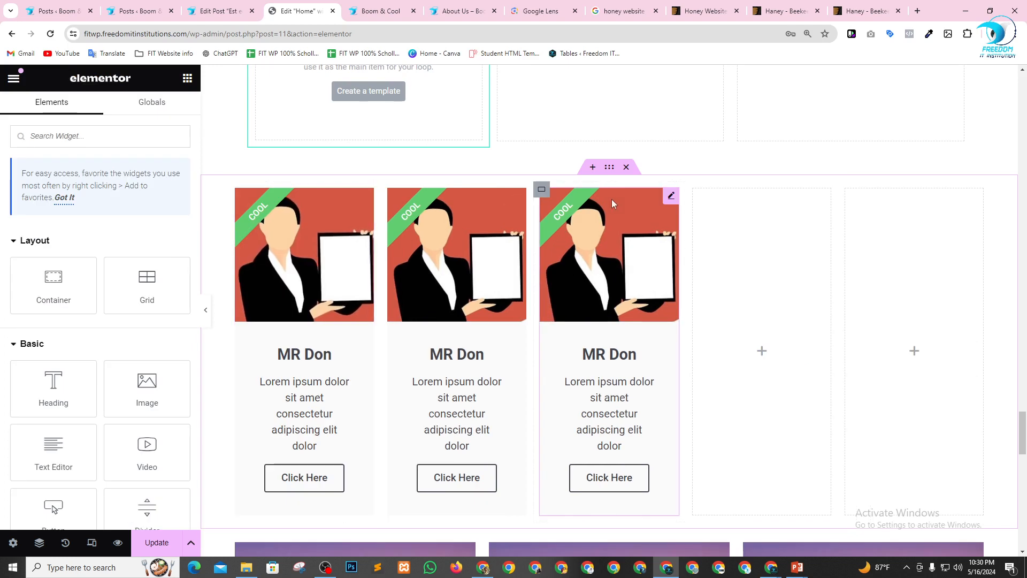
{"action": "left_click", "coordinate": [694, 189]}
{"action": "key", "text": "Delete"}
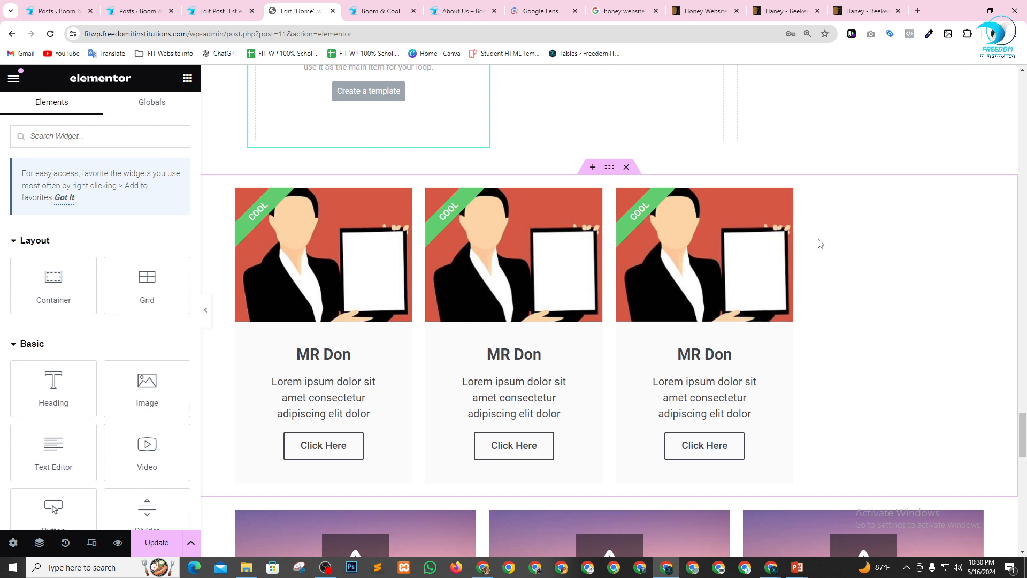
Set the widths of the three Call to Action columns to 33%, 34% and 33% in order.
{"action": "left_click", "coordinate": [236, 192]}
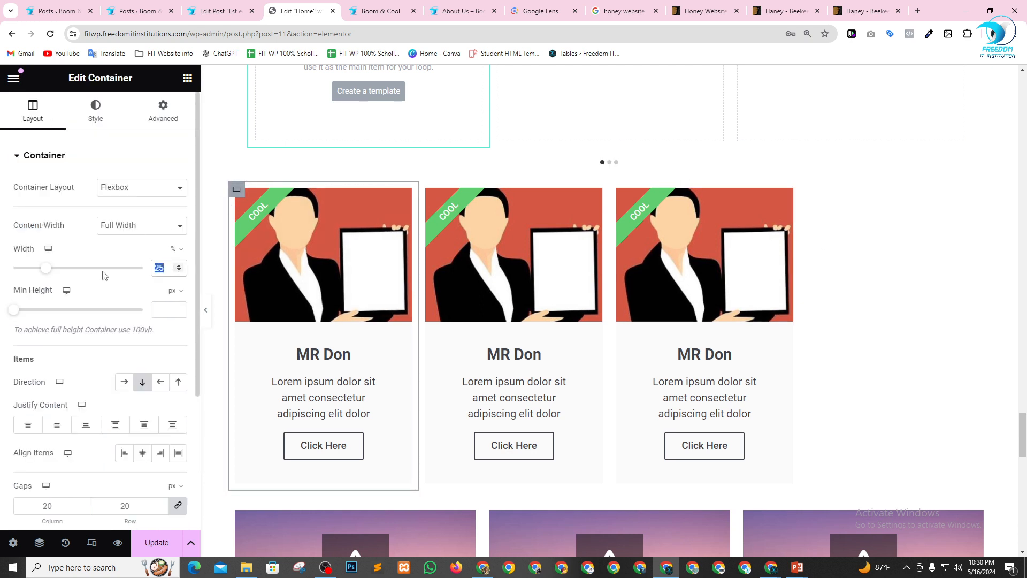
{"action": "type", "text": "33"}
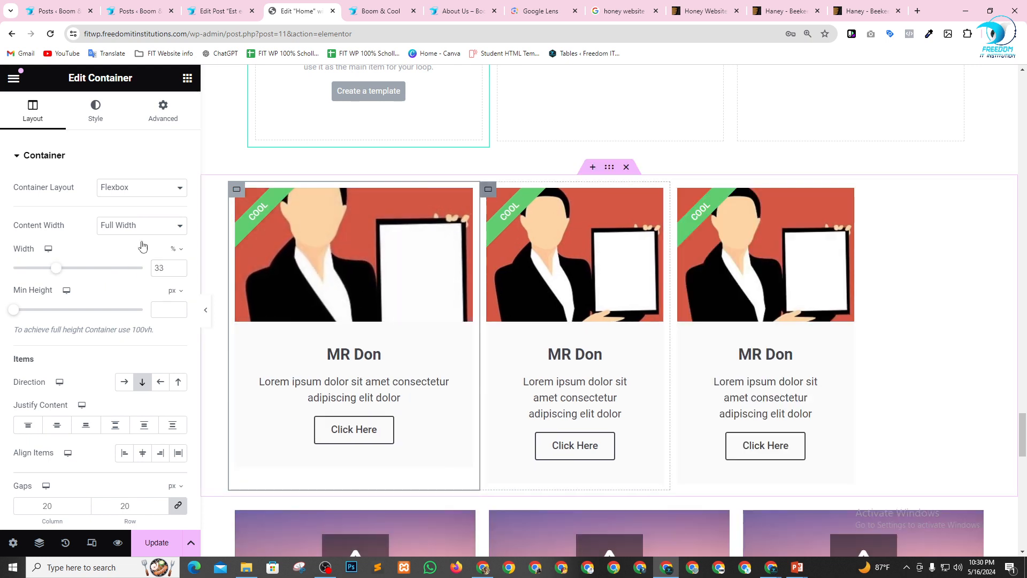
{"action": "type", "text": "34"}
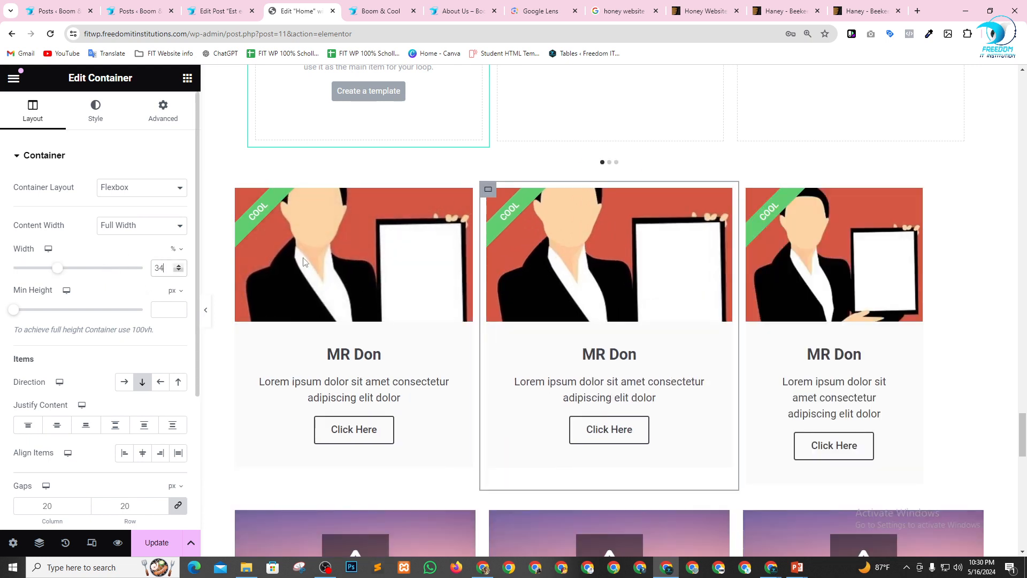
{"action": "left_click", "coordinate": [748, 189]}
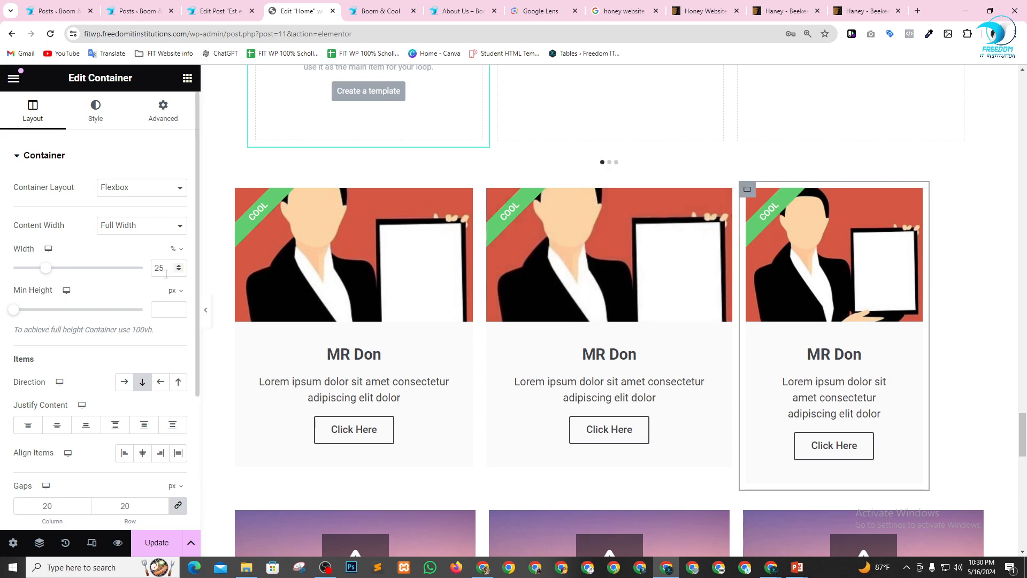
{"action": "type", "text": "33"}
Add a Media Carousel widget in a new section between the row of 39.99 price tables and the share buttons row.
{"action": "scroll", "coordinate": [764, 280], "scroll_direction": "down", "scroll_amount": 5}
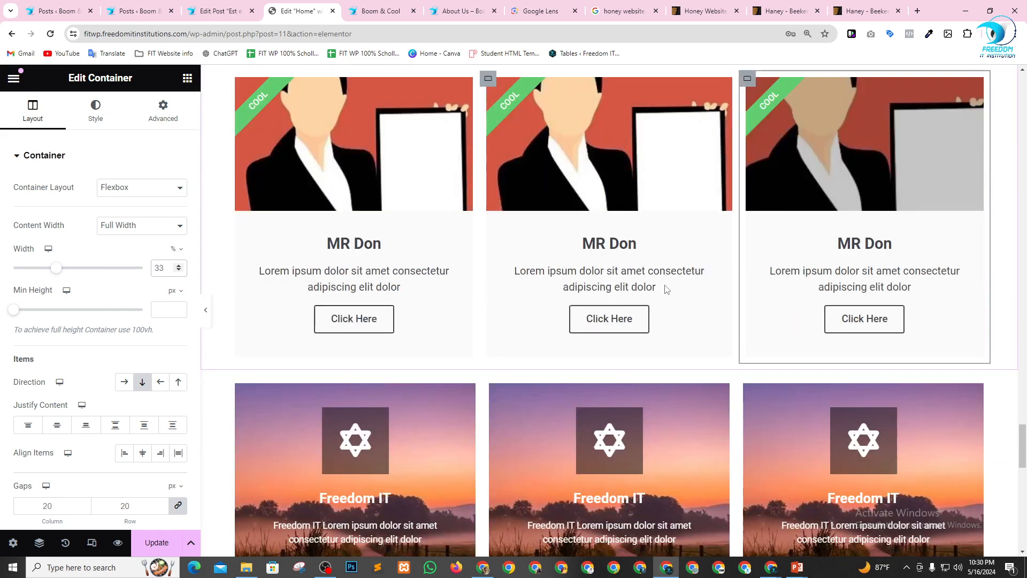
{"action": "scroll", "coordinate": [434, 280], "scroll_direction": "down", "scroll_amount": 10}
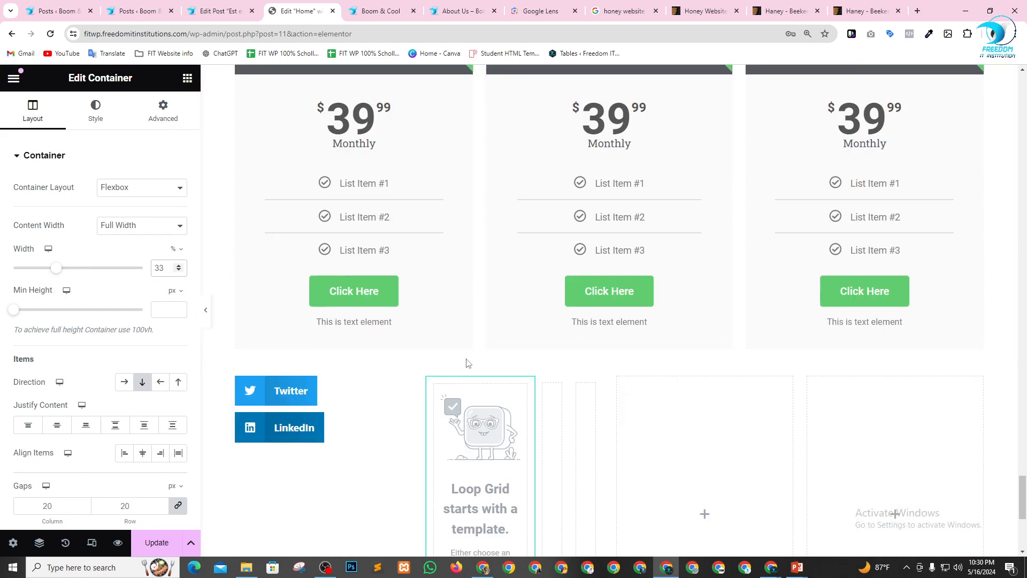
{"action": "scroll", "coordinate": [631, 283], "scroll_direction": "down", "scroll_amount": 2}
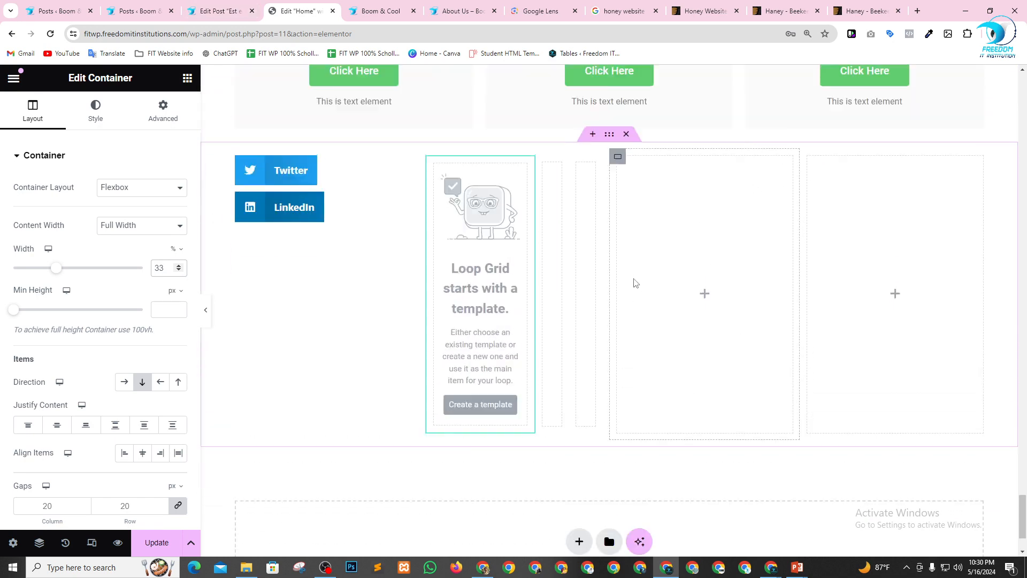
{"action": "scroll", "coordinate": [616, 326], "scroll_direction": "up", "scroll_amount": 5}
{"action": "scroll", "coordinate": [616, 326], "scroll_direction": "down", "scroll_amount": 3}
{"action": "left_click", "coordinate": [593, 251]}
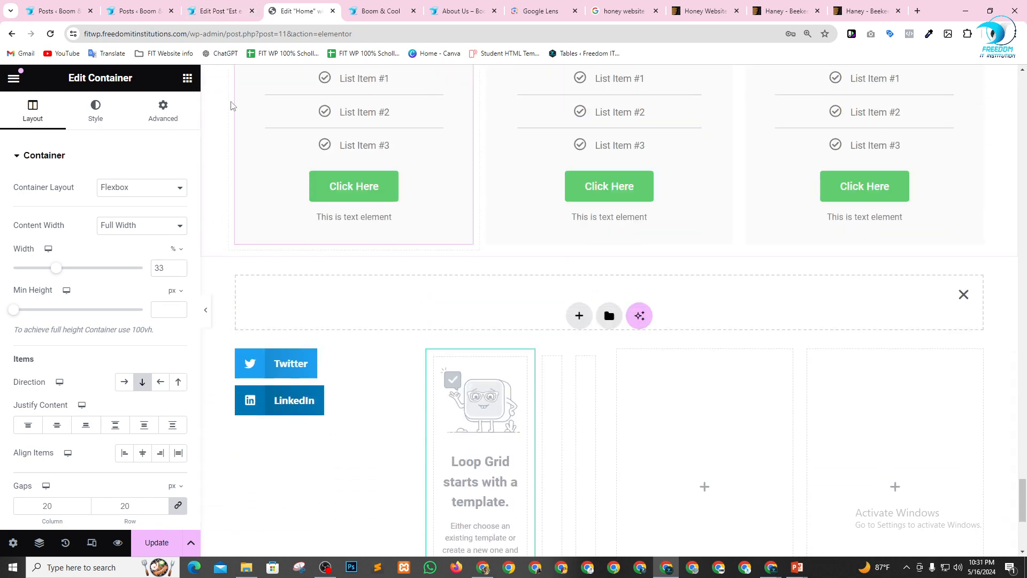
{"action": "left_click", "coordinate": [187, 79]}
{"action": "scroll", "coordinate": [118, 342], "scroll_direction": "down", "scroll_amount": 10}
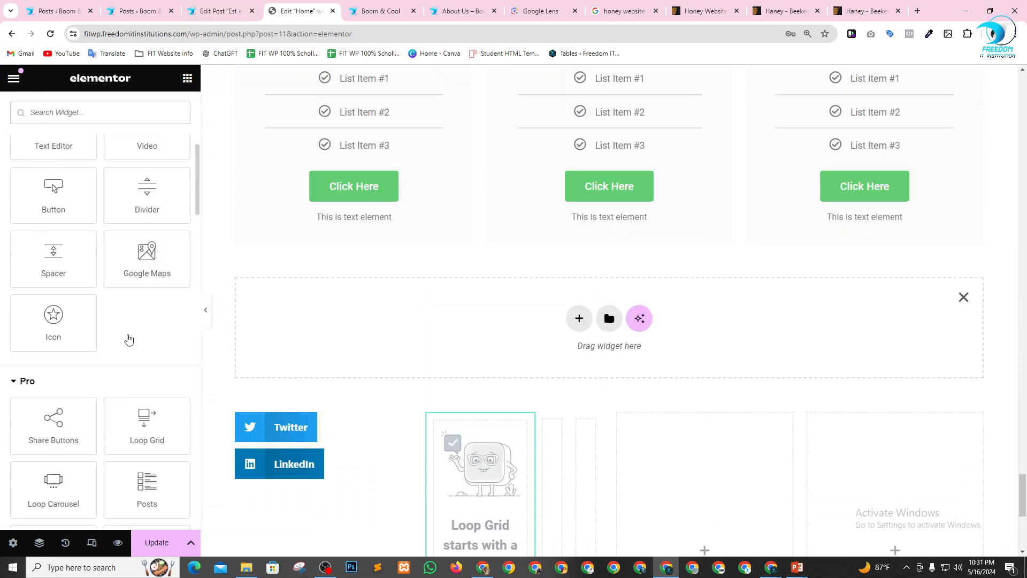
{"action": "scroll", "coordinate": [86, 318], "scroll_direction": "down", "scroll_amount": 4}
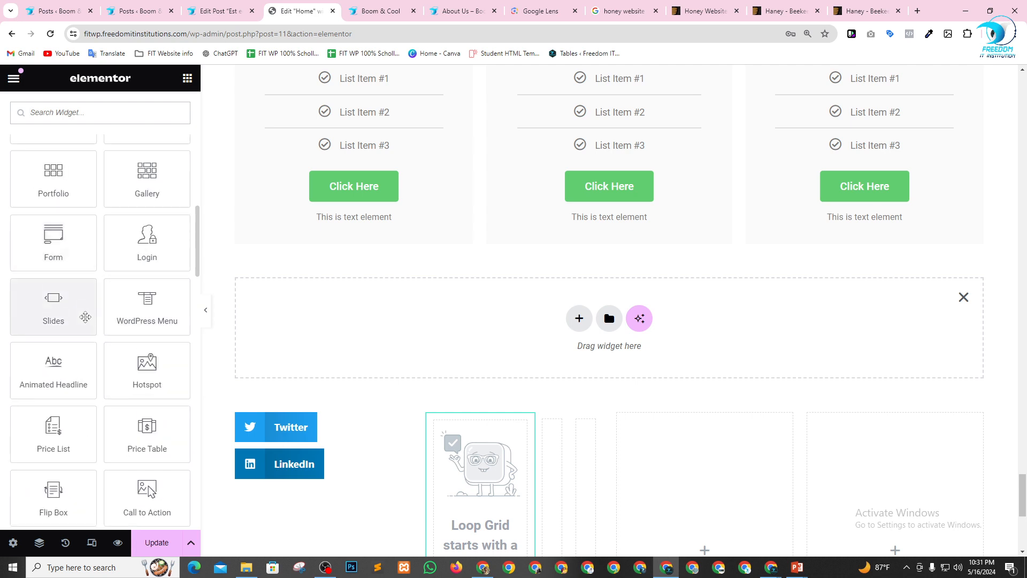
{"action": "scroll", "coordinate": [87, 322], "scroll_direction": "down", "scroll_amount": 1}
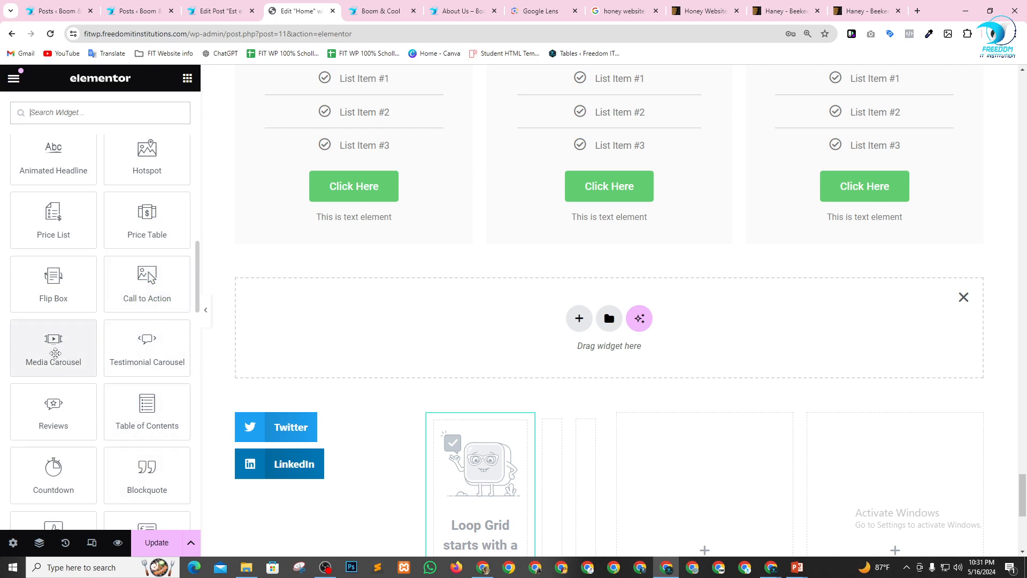
{"action": "left_click_drag", "start_coordinate": [62, 355], "coordinate": [422, 323]}
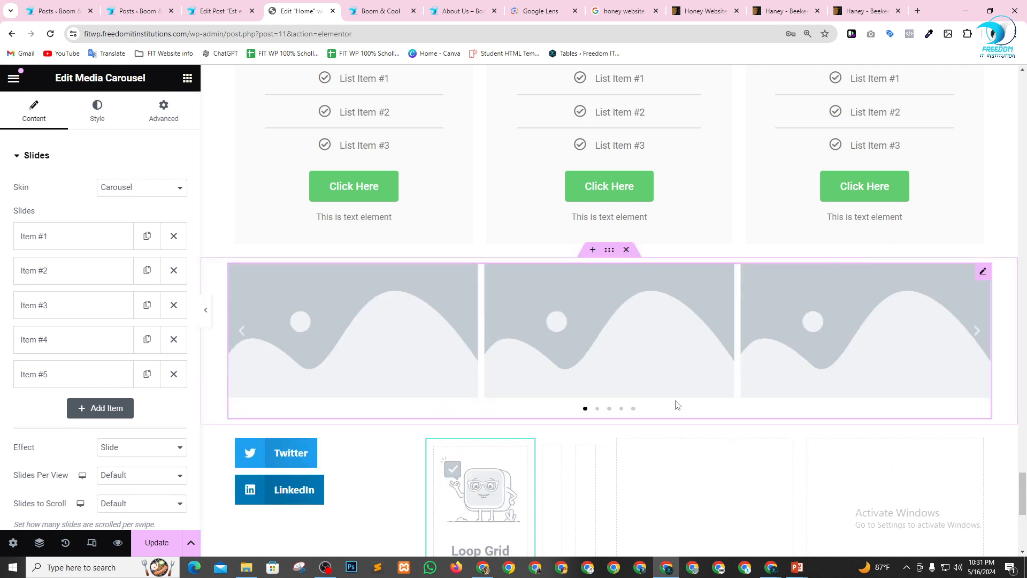
Use the Media Library image wp_dummy_content_generator_80.jpg, the sunset path, for Item #1 of the Media Carousel.
{"action": "left_click", "coordinate": [598, 410]}
{"action": "left_click", "coordinate": [86, 237]}
{"action": "left_click", "coordinate": [76, 320]}
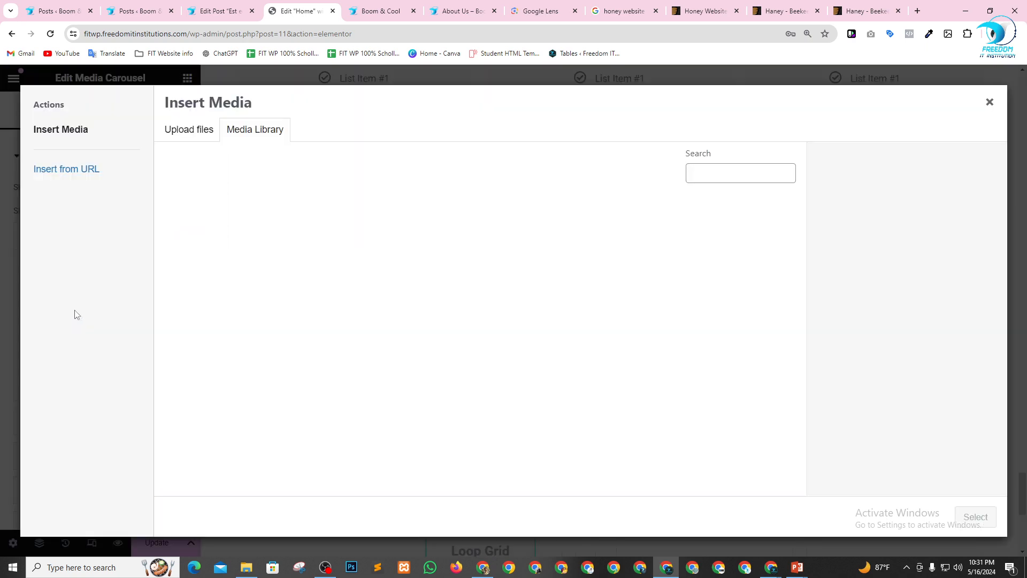
{"action": "left_click", "coordinate": [238, 238]}
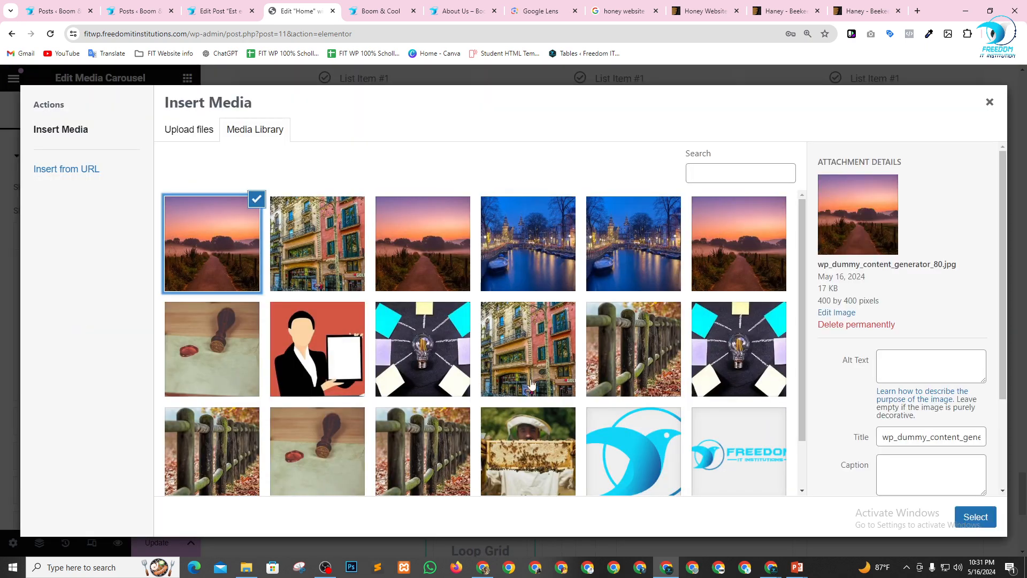
{"action": "left_click", "coordinate": [961, 518]}
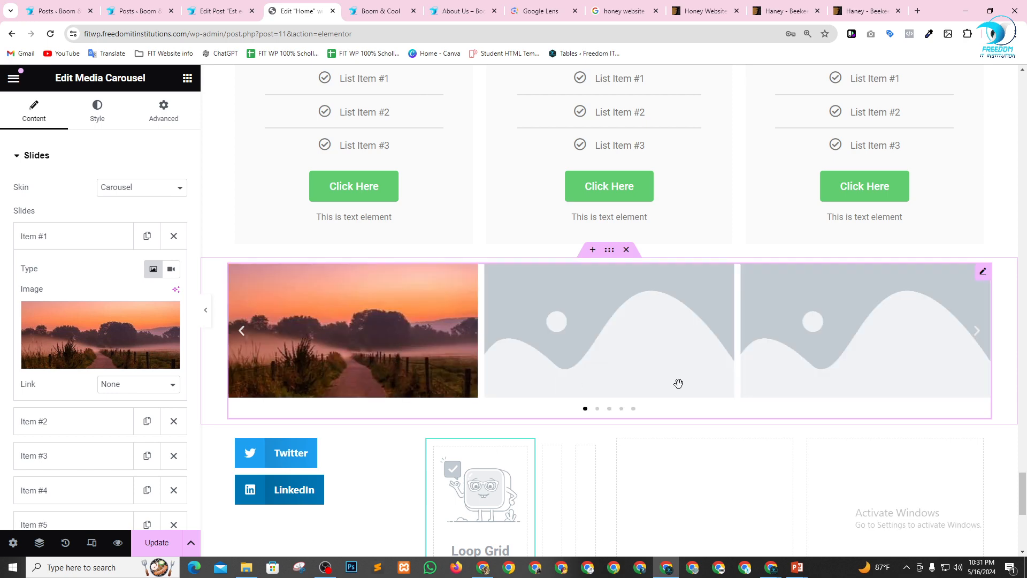
Use the Media Library image of the colourful building facade for Item #2 of the Media Carousel.
{"action": "left_click", "coordinate": [75, 240]}
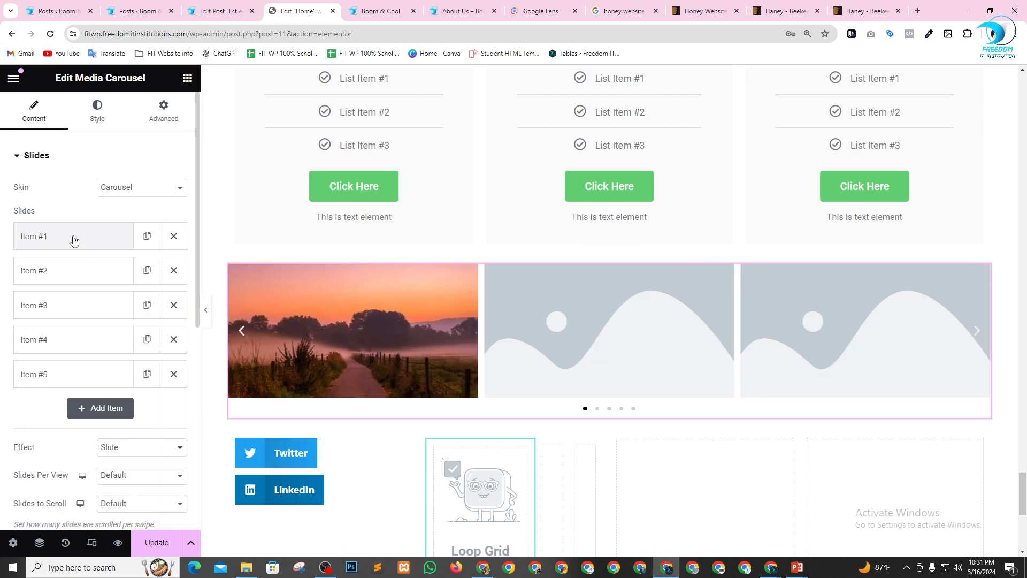
{"action": "left_click", "coordinate": [88, 275]}
{"action": "left_click", "coordinate": [101, 360]}
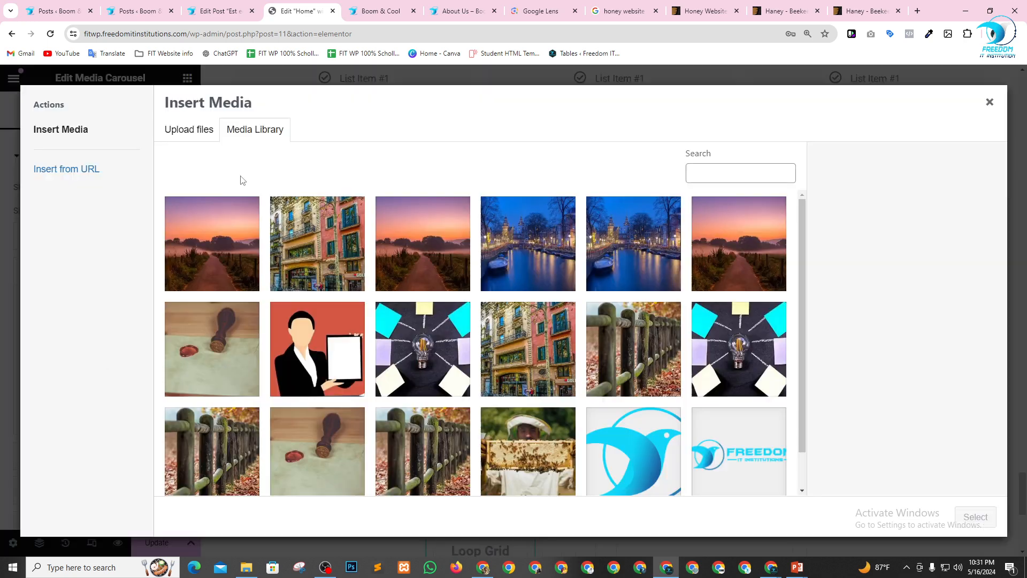
{"action": "left_click", "coordinate": [287, 239]}
{"action": "left_click", "coordinate": [975, 517]}
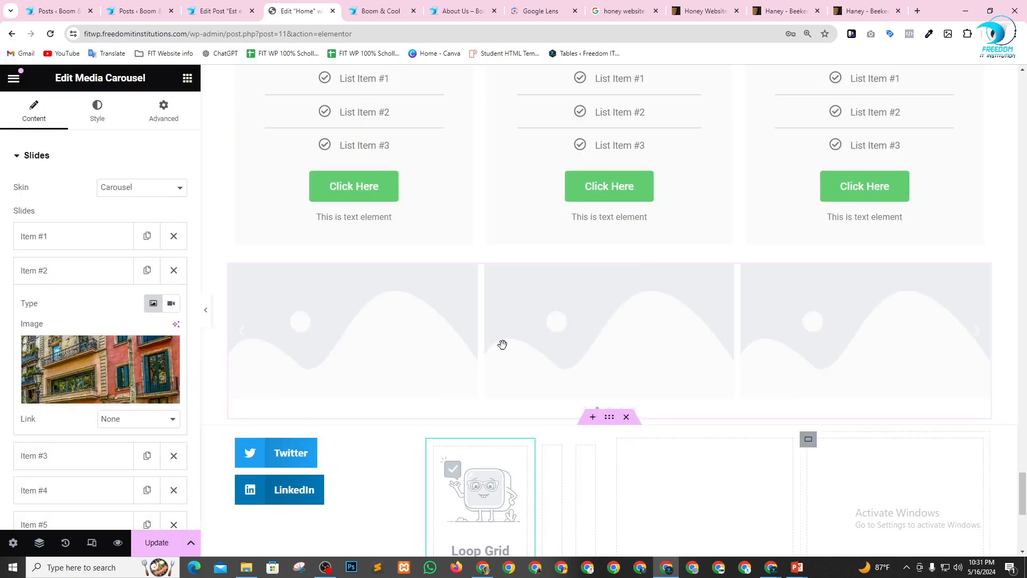
Use the first night-time canal image in the Media Library for Item #3 of the Media Carousel.
{"action": "left_click", "coordinate": [65, 271]}
{"action": "left_click", "coordinate": [66, 312]}
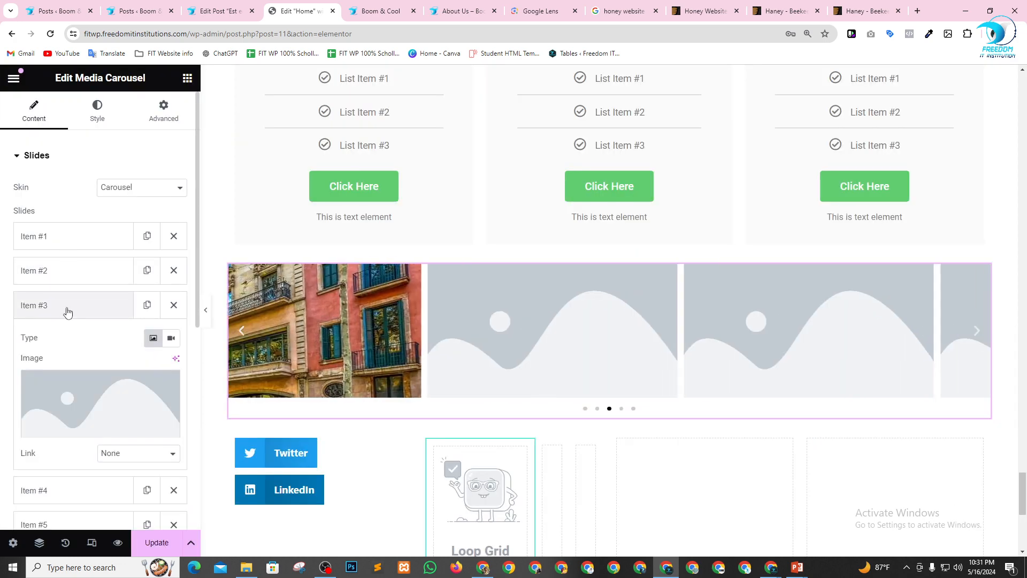
{"action": "left_click", "coordinate": [86, 389]}
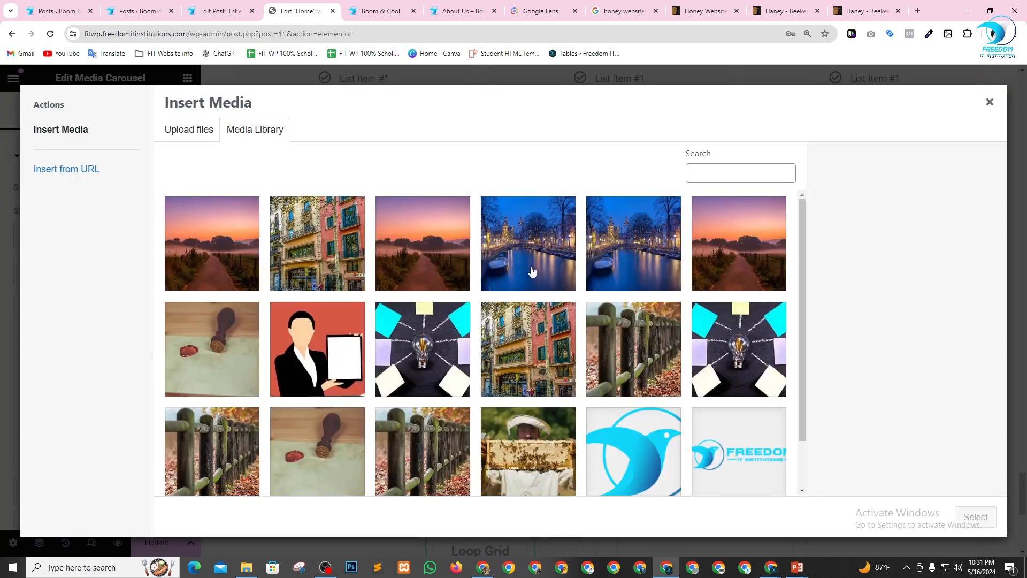
{"action": "left_click", "coordinate": [531, 272]}
{"action": "left_click", "coordinate": [983, 519]}
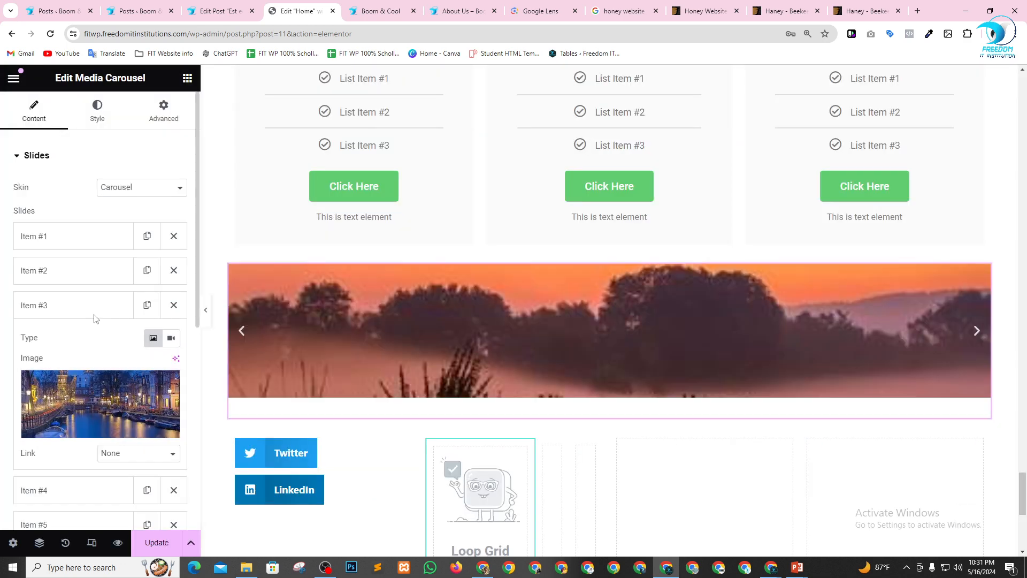
Delete the two remaining placeholder slides, Item #4 and Item #5, from the Media Carousel.
{"action": "left_click", "coordinate": [90, 304]}
{"action": "left_click", "coordinate": [87, 340]}
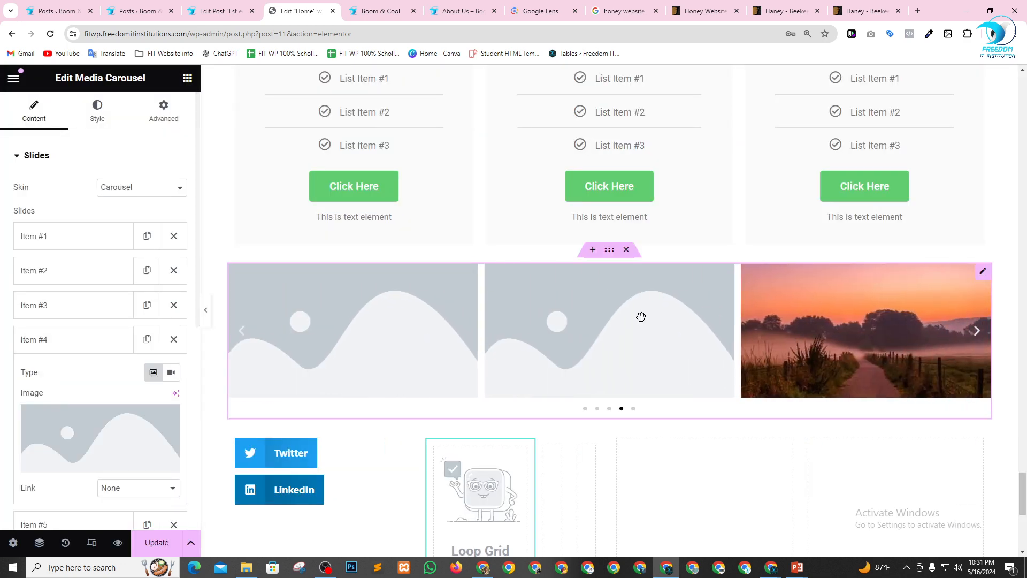
{"action": "left_click", "coordinate": [174, 339]}
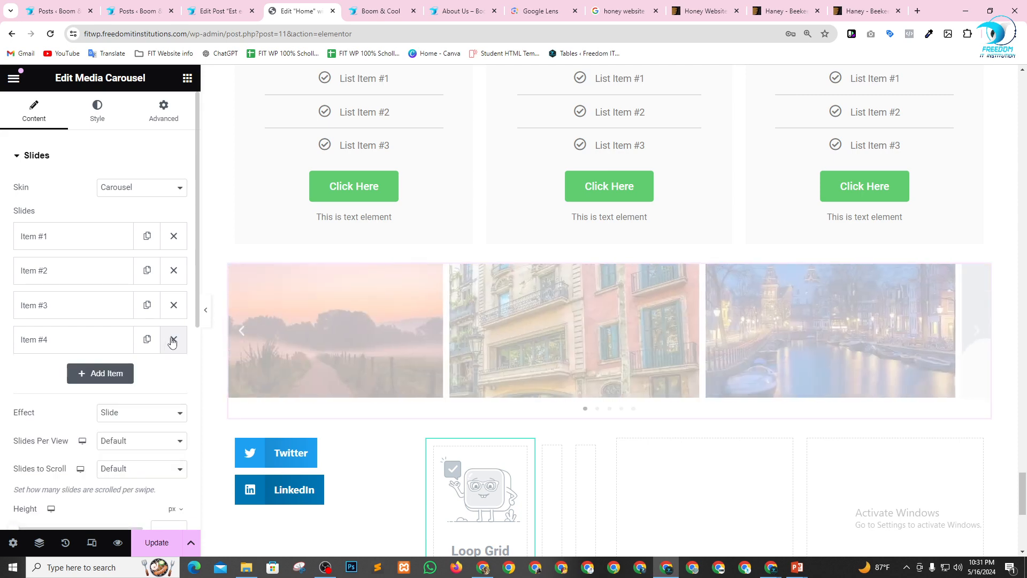
{"action": "left_click", "coordinate": [174, 339]}
Duplicate the sunset, building and canal slides once each to make six carousel slides.
{"action": "left_click", "coordinate": [147, 241]}
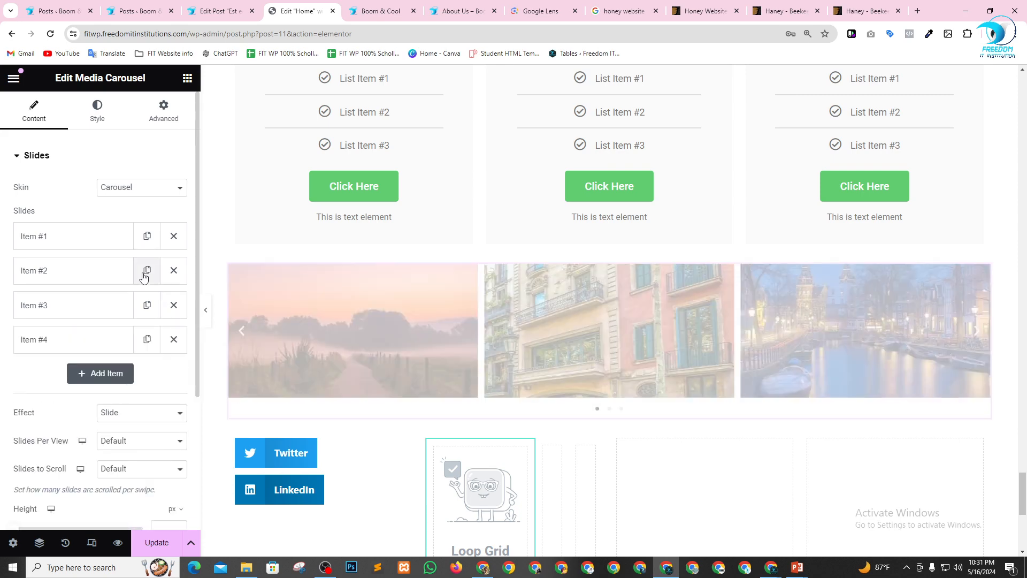
{"action": "left_click", "coordinate": [146, 305]}
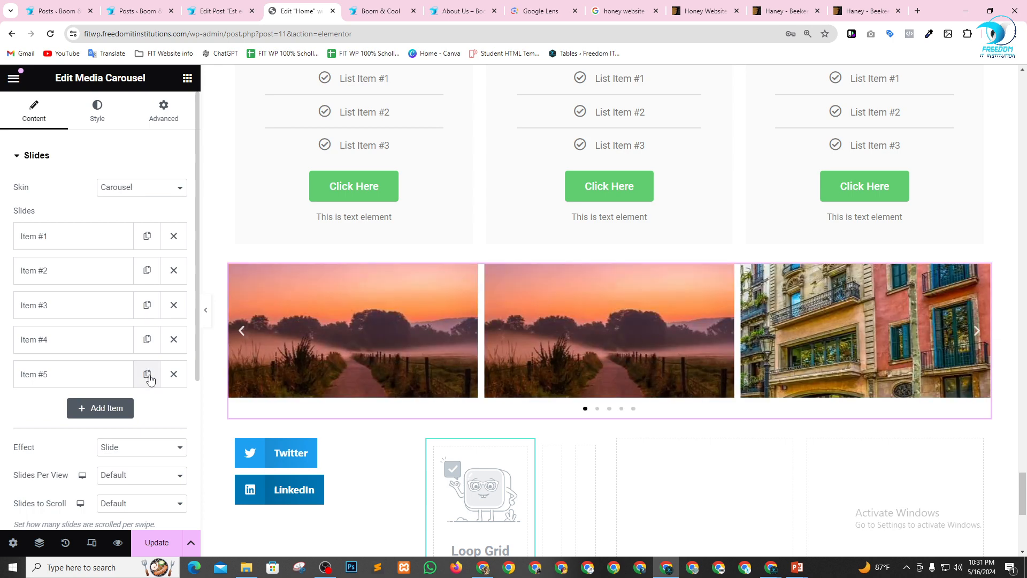
{"action": "left_click", "coordinate": [147, 374]}
Reorder the Media Carousel slides so that the first three are sunset, building and sunset.
{"action": "left_click_drag", "start_coordinate": [73, 252], "coordinate": [74, 317]}
{"action": "left_click_drag", "start_coordinate": [68, 278], "coordinate": [70, 421]}
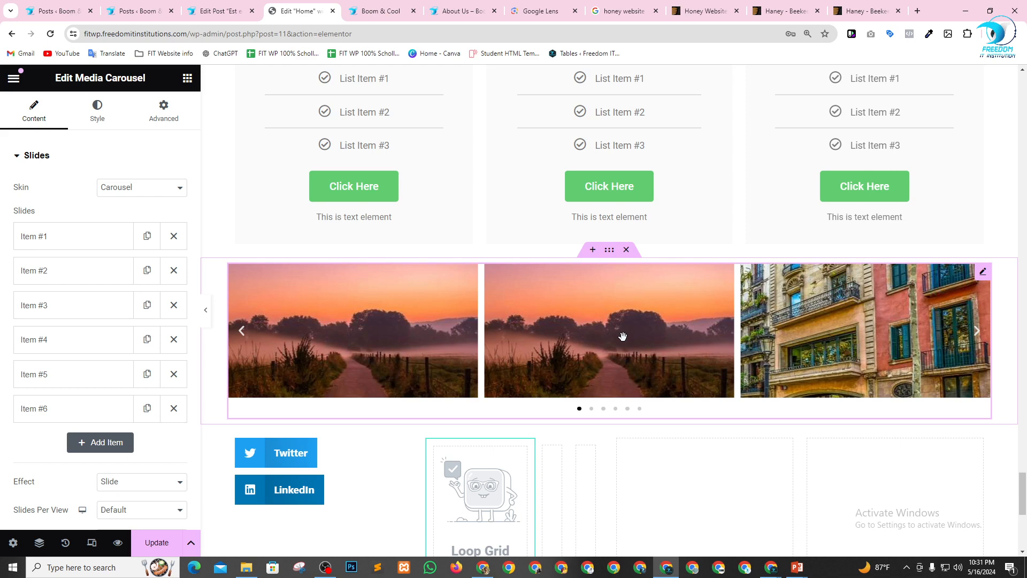
{"action": "left_click_drag", "start_coordinate": [96, 239], "coordinate": [86, 315]}
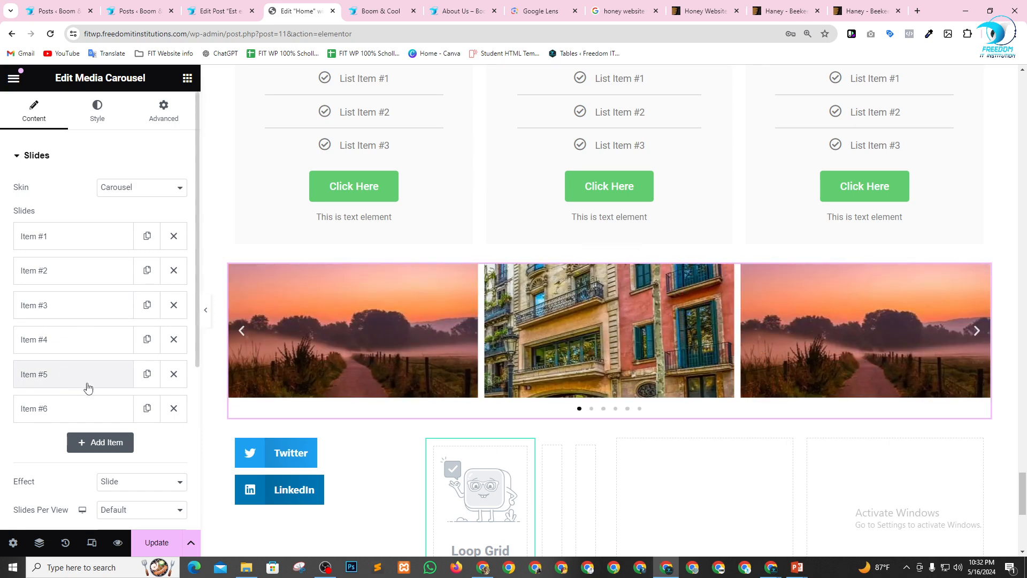
{"action": "left_click", "coordinate": [976, 336]}
{"action": "left_click", "coordinate": [977, 336]}
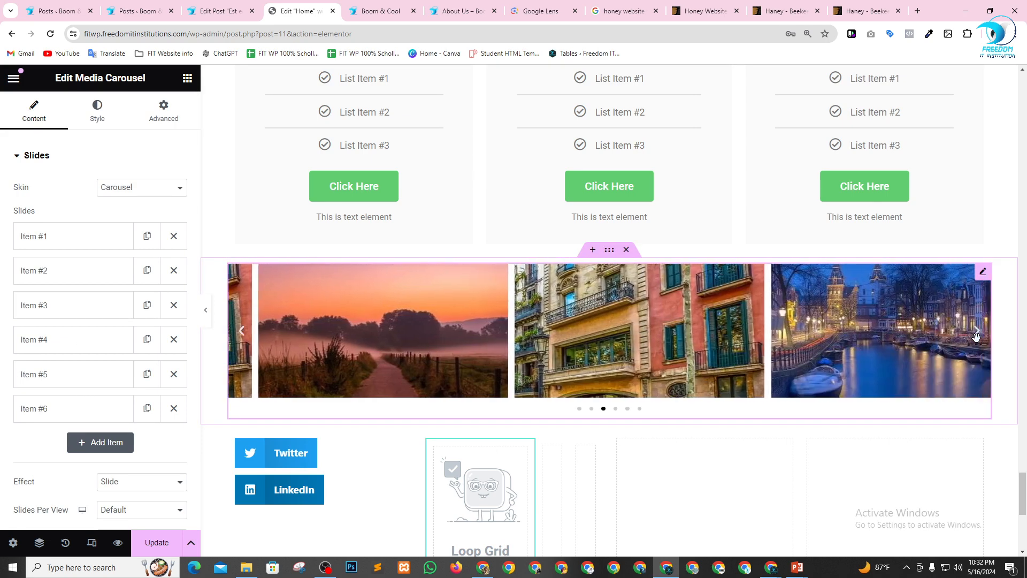
{"action": "left_click", "coordinate": [976, 335]}
{"action": "left_click", "coordinate": [976, 335]}
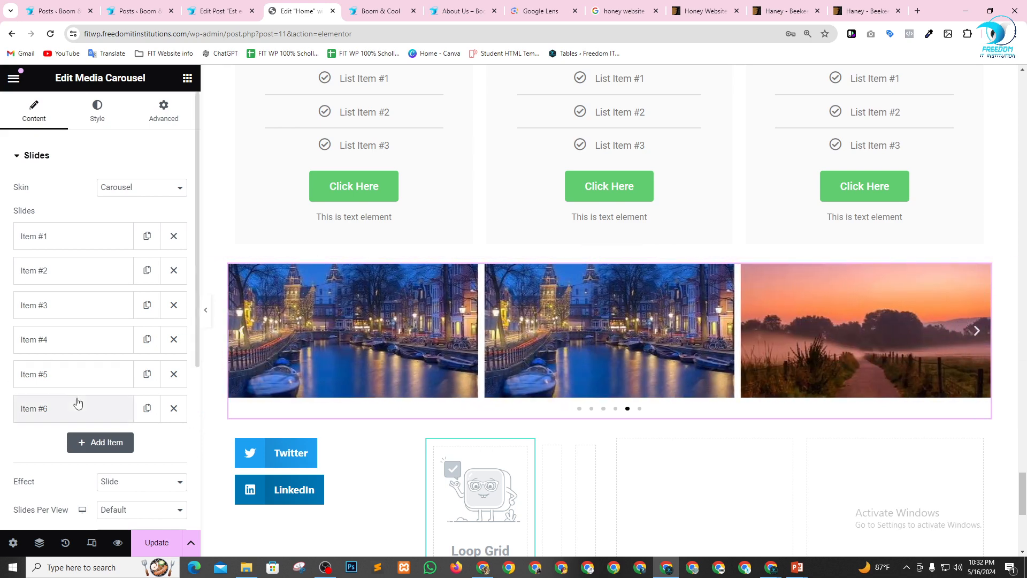
{"action": "left_click_drag", "start_coordinate": [84, 342], "coordinate": [92, 306]}
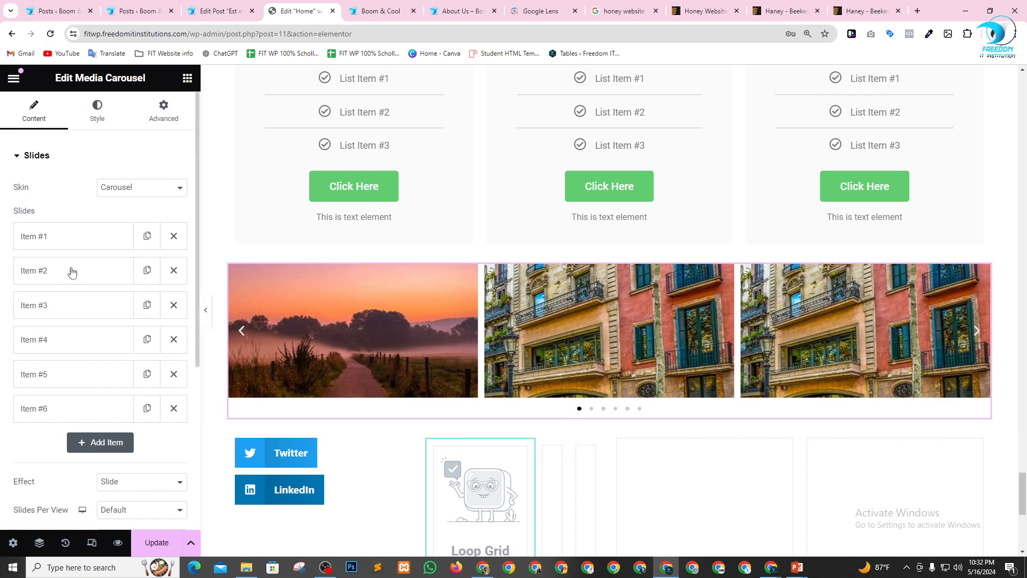
{"action": "left_click_drag", "start_coordinate": [88, 313], "coordinate": [122, 339]}
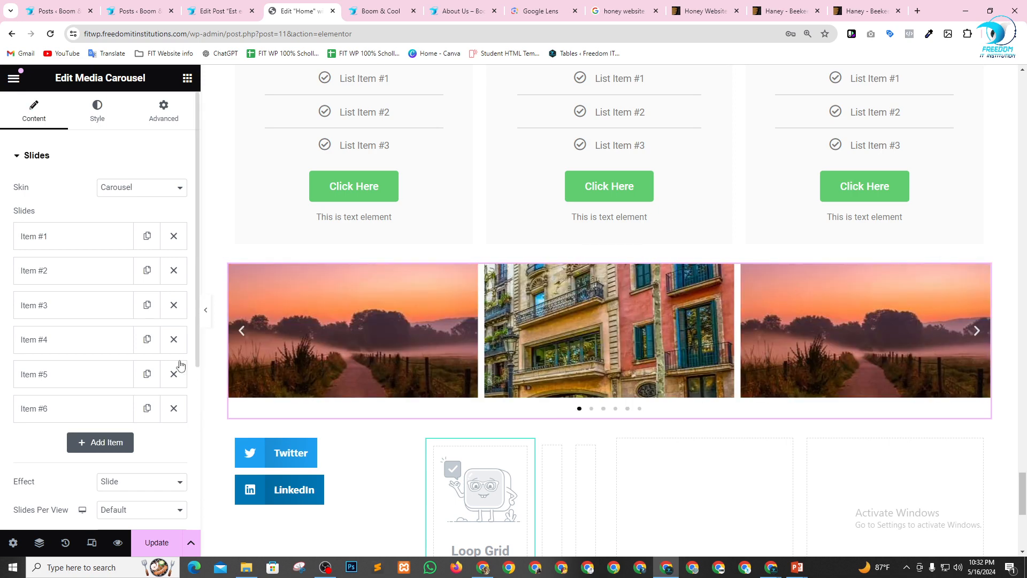
Replace the image of carousel Item #3 with the canal picture wp_dummy_content_generator_74.jpg and return the preview to the first slide.
{"action": "left_click", "coordinate": [58, 312]}
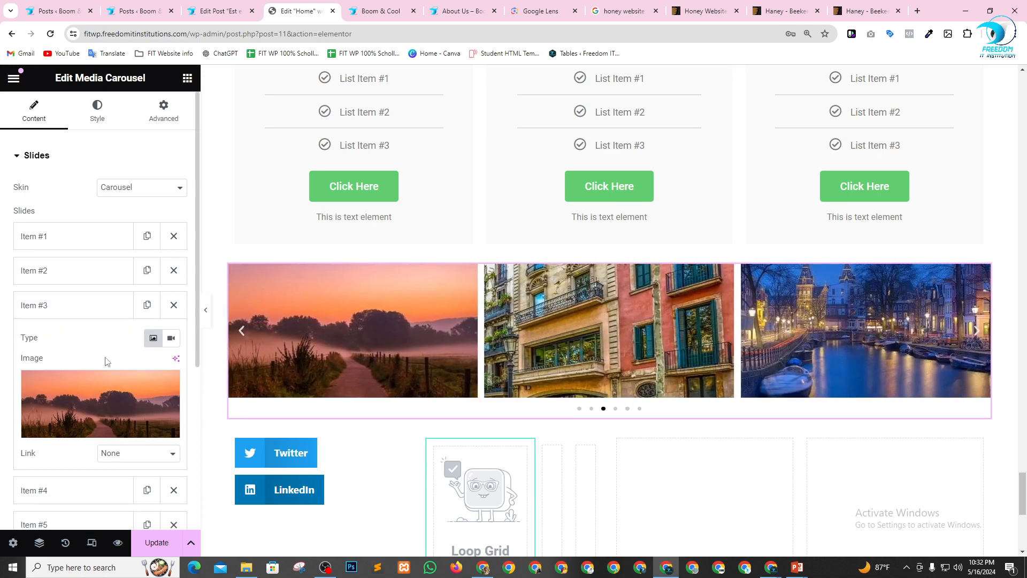
{"action": "left_click", "coordinate": [111, 390]}
{"action": "left_click", "coordinate": [593, 255]}
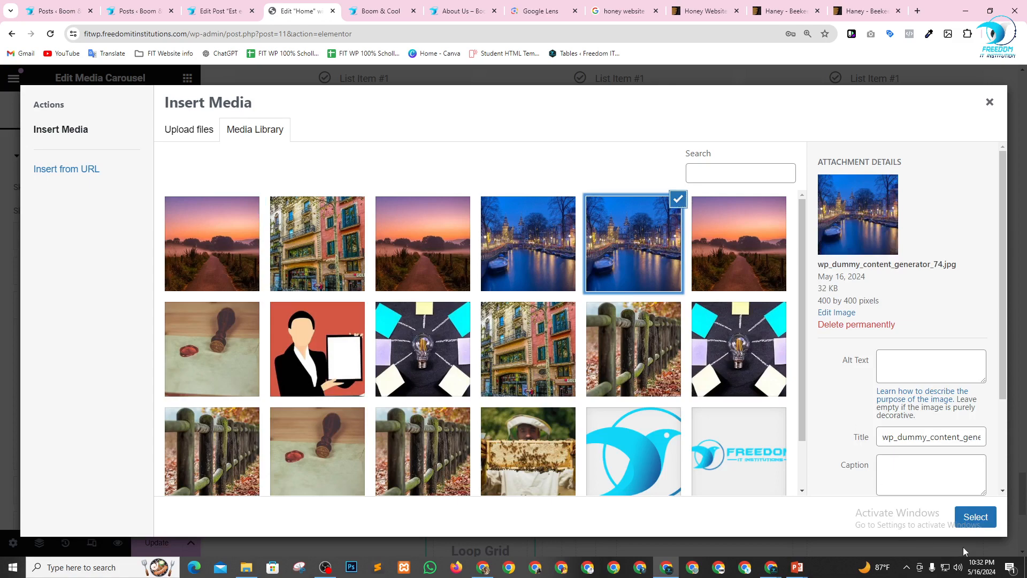
{"action": "left_click", "coordinate": [981, 523]}
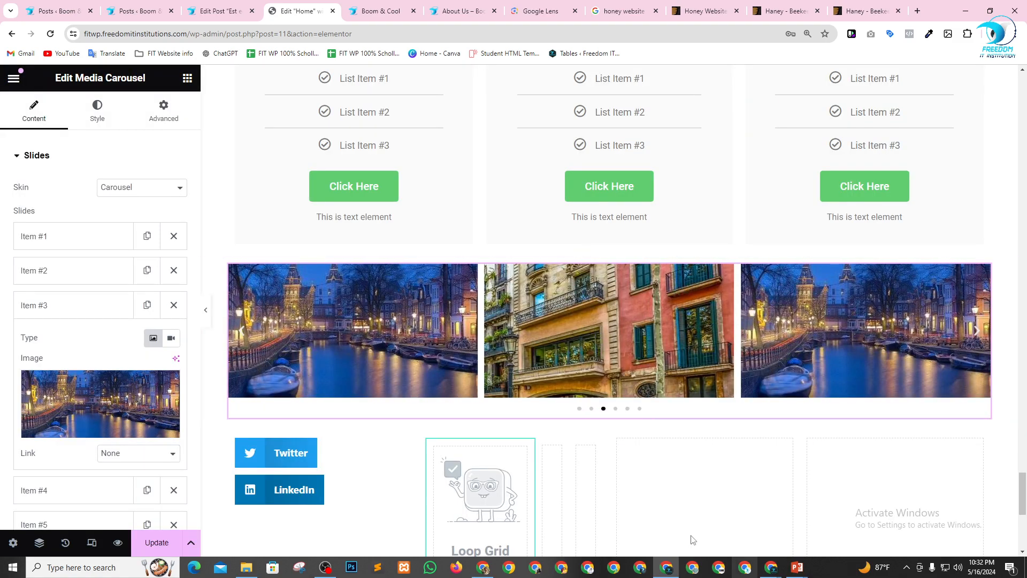
{"action": "left_click", "coordinate": [580, 409]}
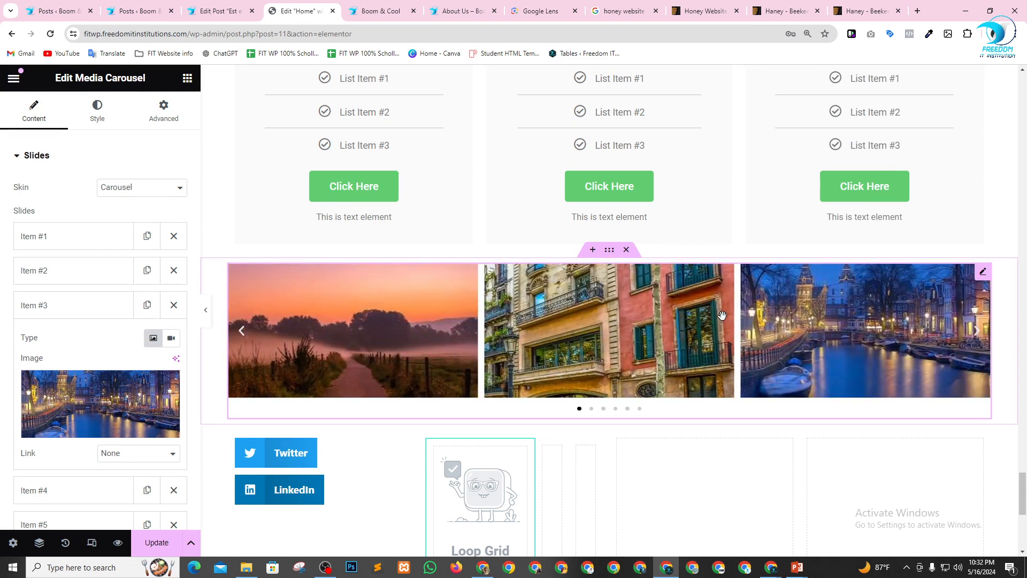
Add a new Flexbox container with a single vertical column at the end of the page.
{"action": "left_click", "coordinate": [187, 78]}
{"action": "scroll", "coordinate": [101, 344], "scroll_direction": "down", "scroll_amount": 10}
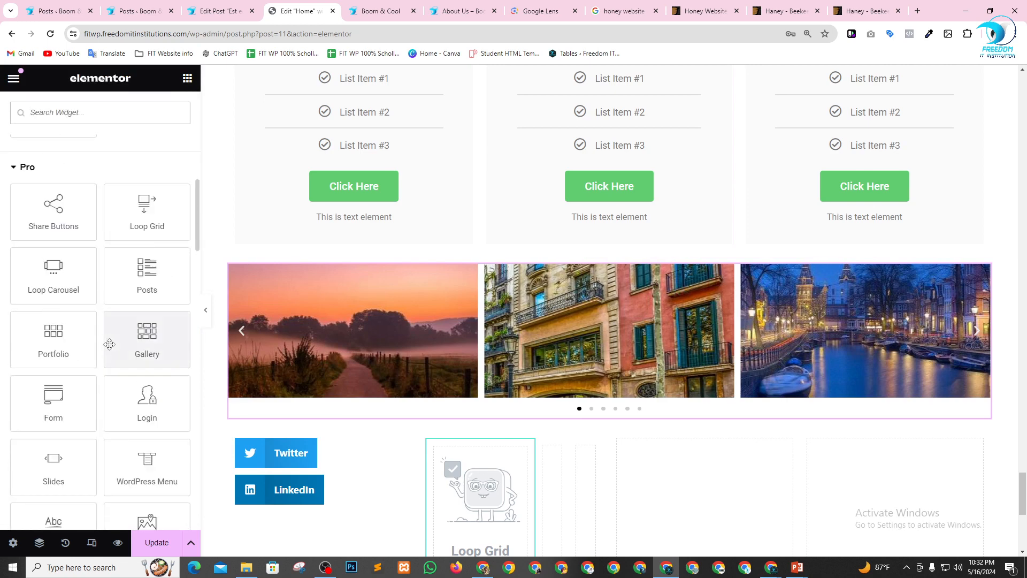
{"action": "scroll", "coordinate": [109, 344], "scroll_direction": "down", "scroll_amount": 2}
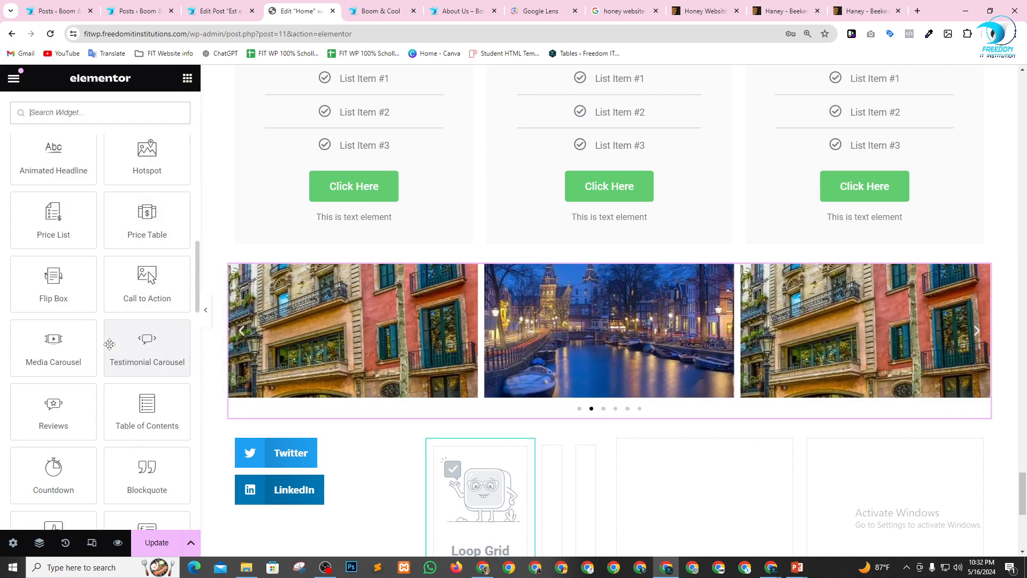
{"action": "scroll", "coordinate": [116, 355], "scroll_direction": "down", "scroll_amount": 1}
{"action": "scroll", "coordinate": [589, 385], "scroll_direction": "down", "scroll_amount": 7}
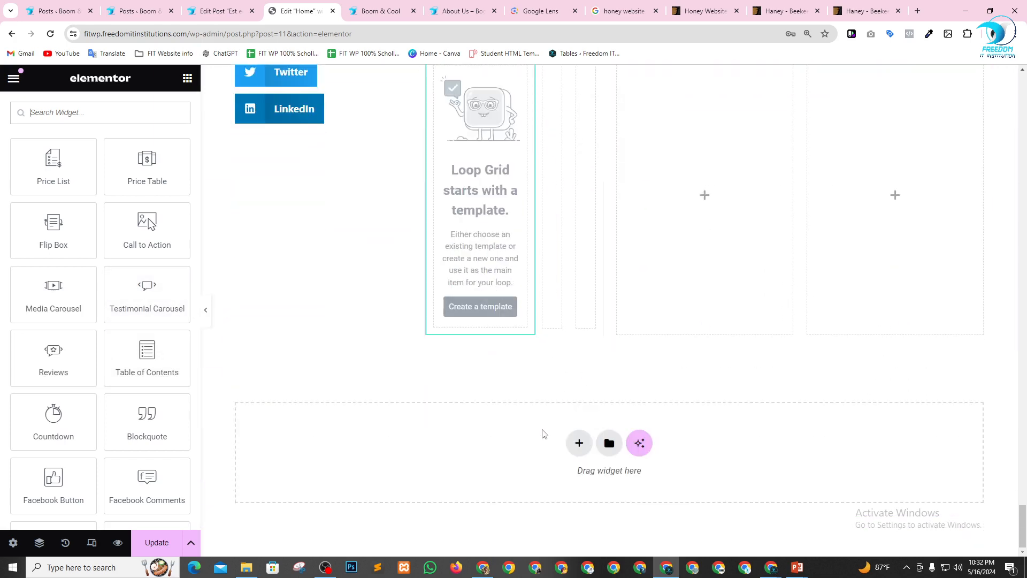
{"action": "left_click", "coordinate": [578, 444]}
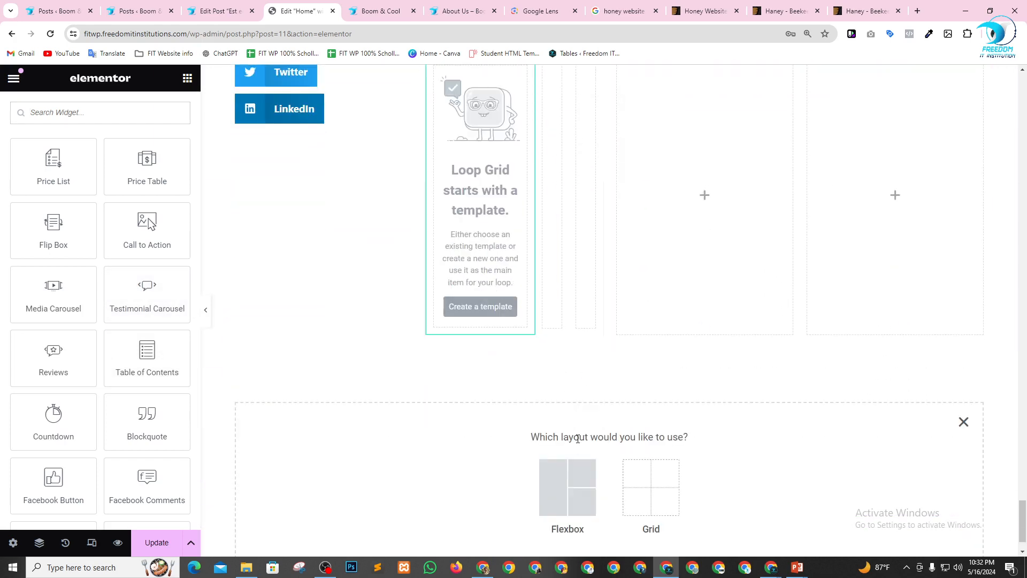
{"action": "left_click", "coordinate": [559, 481]}
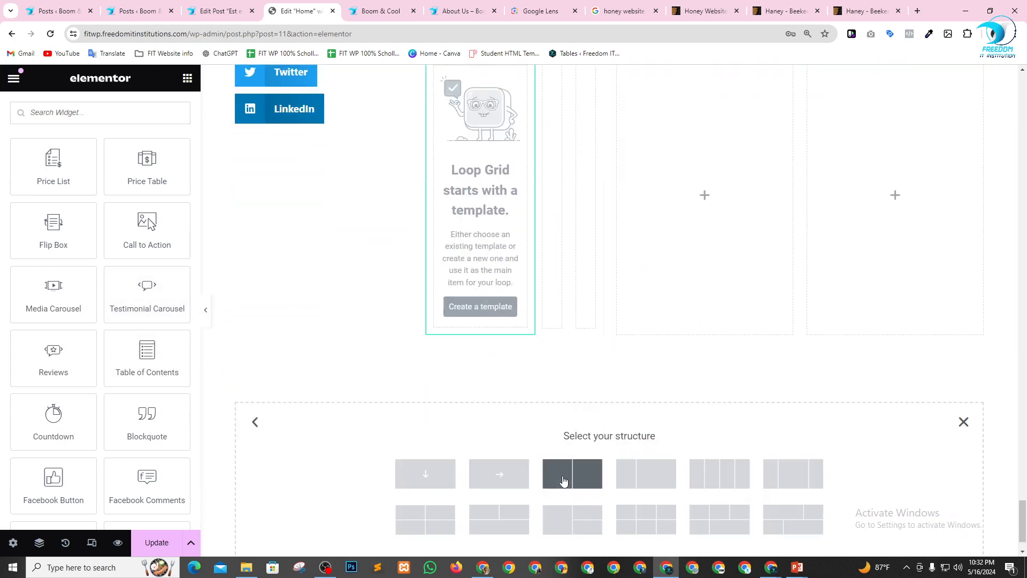
{"action": "left_click", "coordinate": [433, 480]}
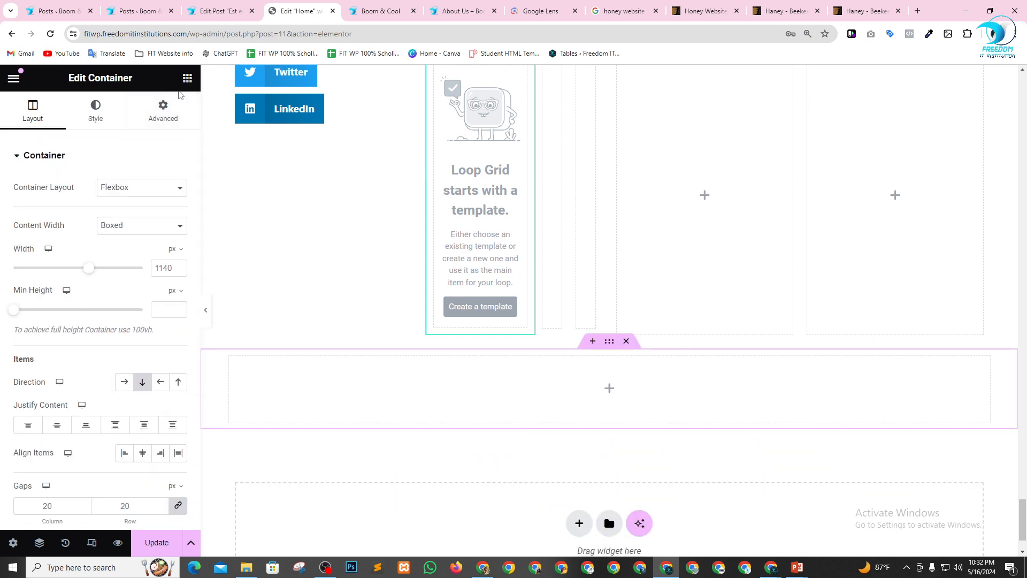
Place a Table of Contents widget in the new empty container below the share buttons row.
{"action": "left_click", "coordinate": [187, 78]}
{"action": "scroll", "coordinate": [148, 383], "scroll_direction": "down", "scroll_amount": 10}
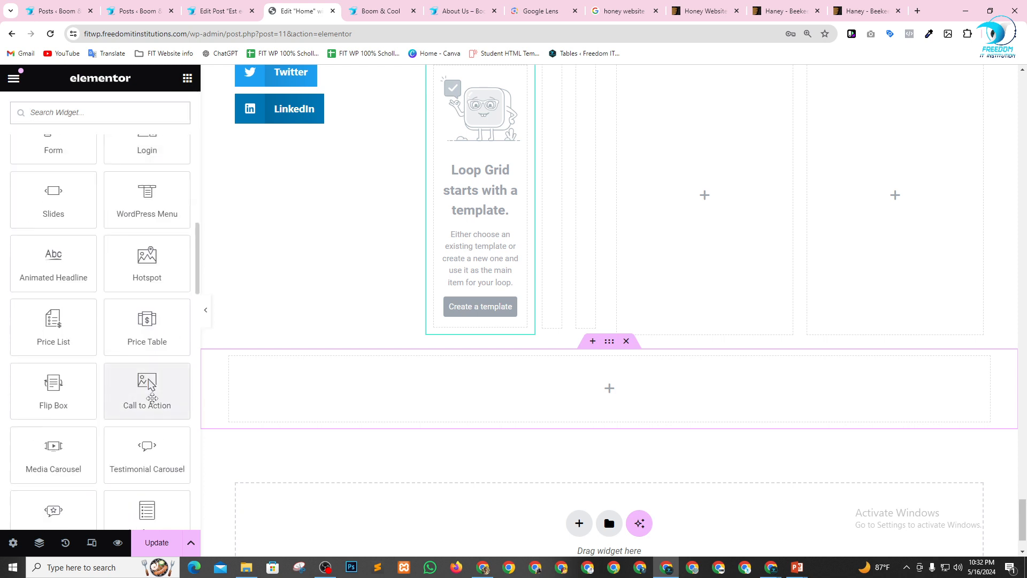
{"action": "scroll", "coordinate": [152, 397], "scroll_direction": "down", "scroll_amount": 4}
{"action": "left_click_drag", "start_coordinate": [148, 302], "coordinate": [369, 403]}
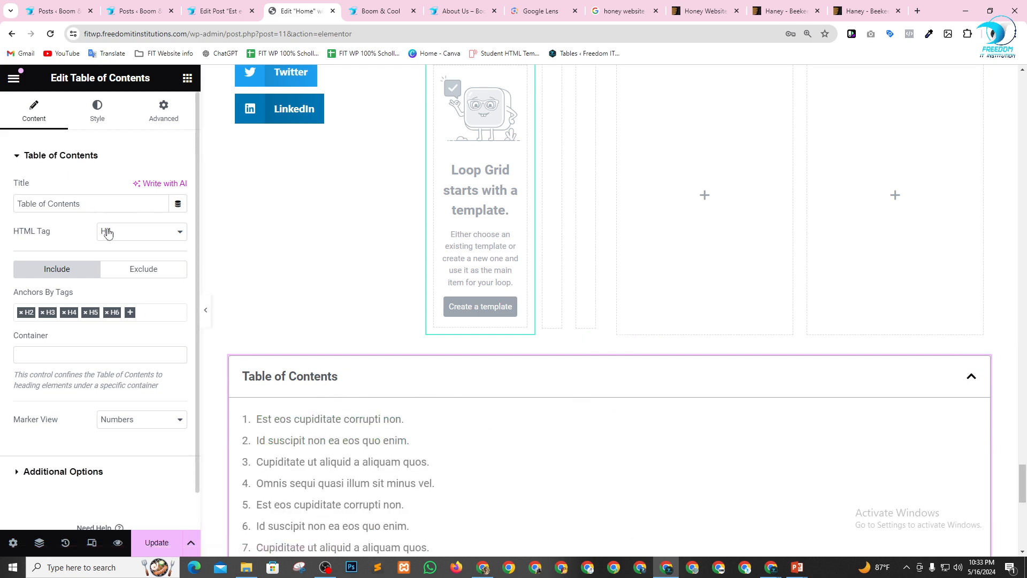
Add a Testimonial Carousel widget in a new section directly above the Table of Contents.
{"action": "left_click", "coordinate": [187, 79]}
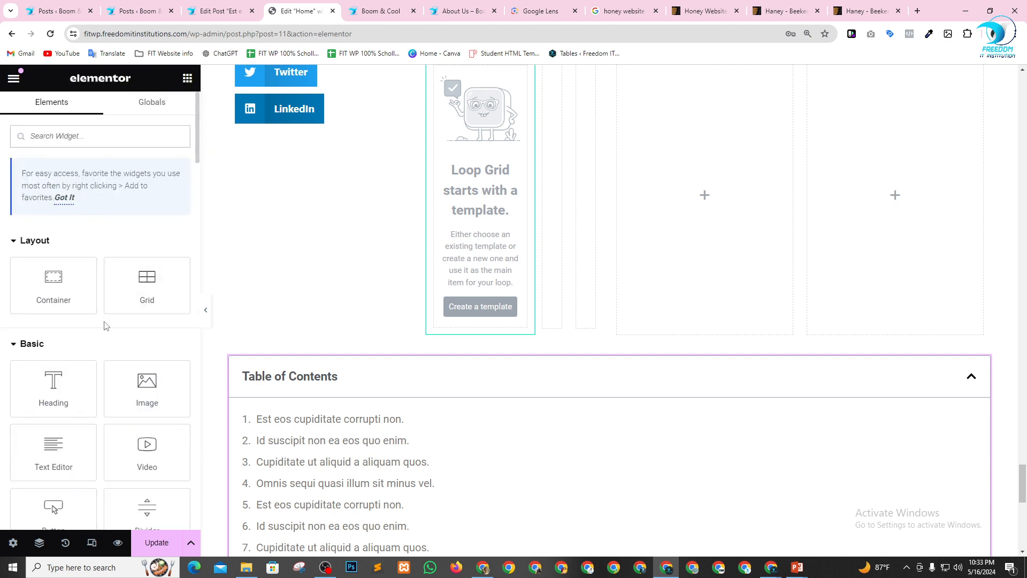
{"action": "scroll", "coordinate": [106, 326], "scroll_direction": "down", "scroll_amount": 20}
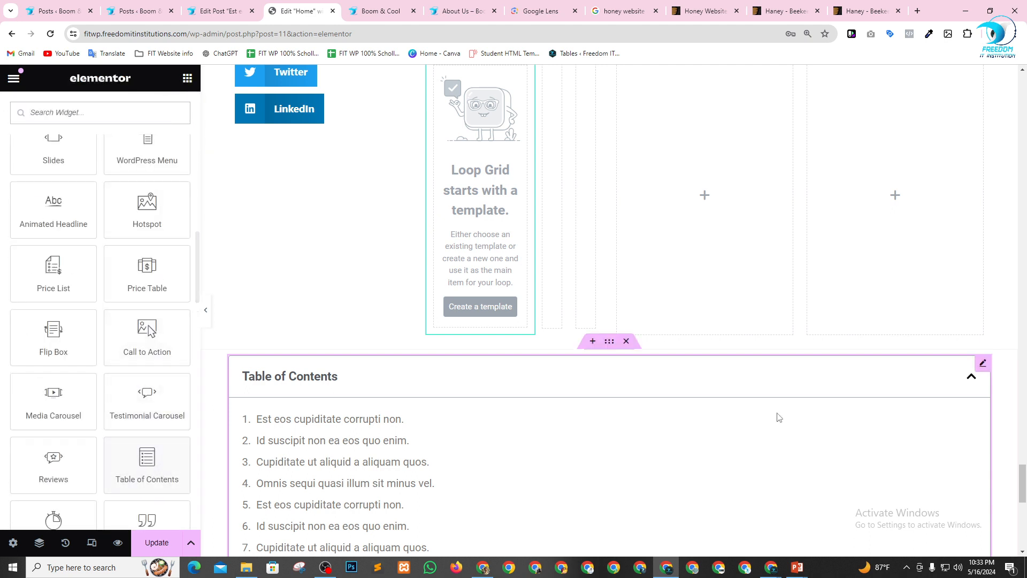
{"action": "left_click", "coordinate": [592, 342]}
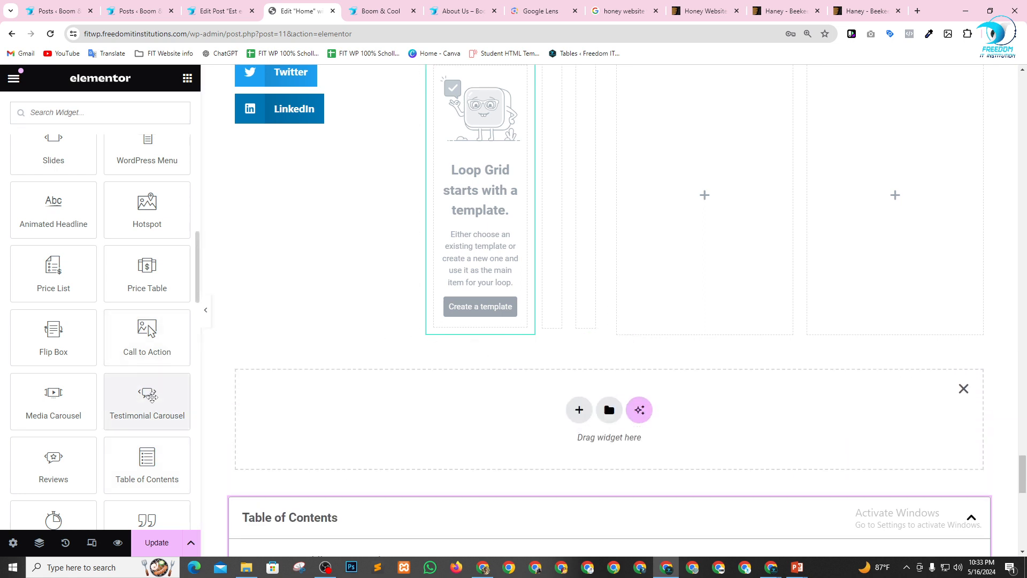
{"action": "left_click_drag", "start_coordinate": [151, 398], "coordinate": [346, 428]}
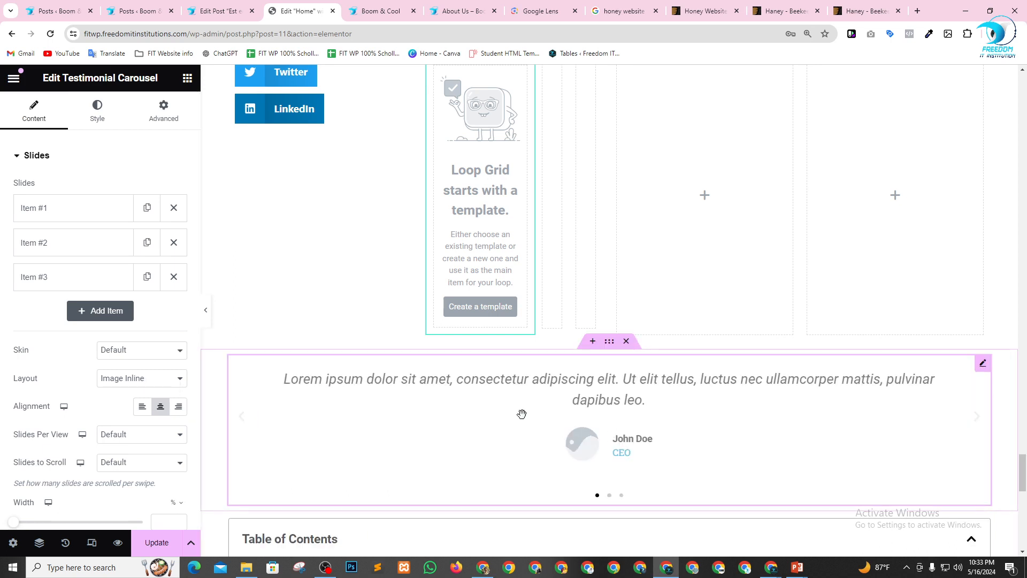
Set the image of testimonial Item #1 to the suited figure picture wp_dummy_content_generator_60.jpg.
{"action": "left_click", "coordinate": [71, 210]}
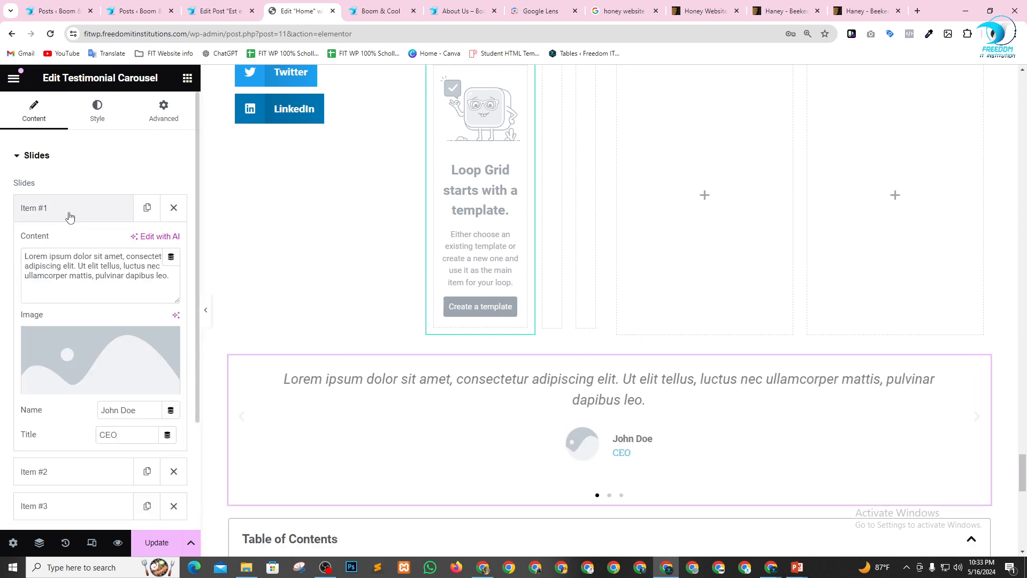
{"action": "left_click", "coordinate": [73, 280]}
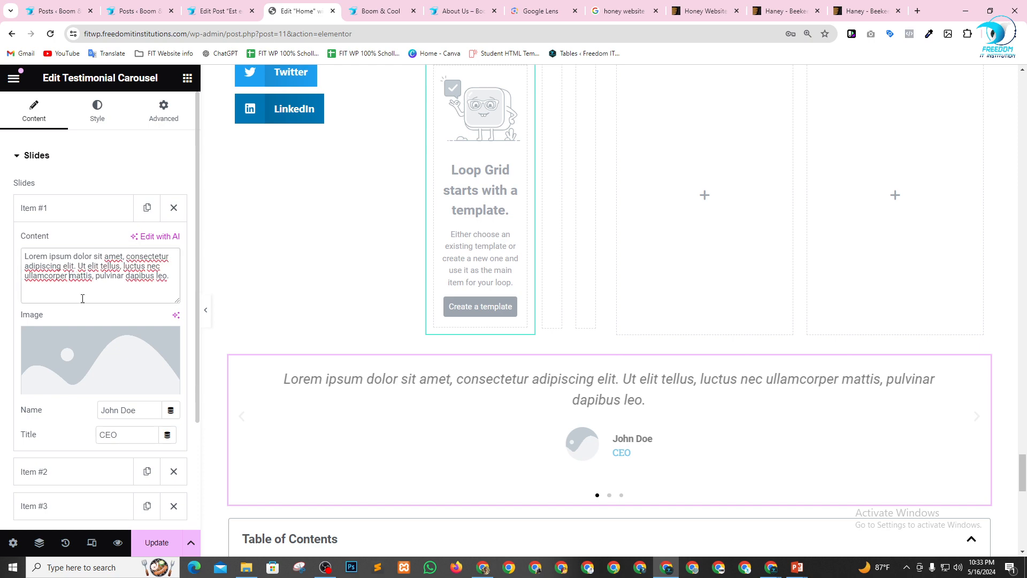
{"action": "left_click", "coordinate": [83, 358]}
{"action": "left_click", "coordinate": [282, 329]}
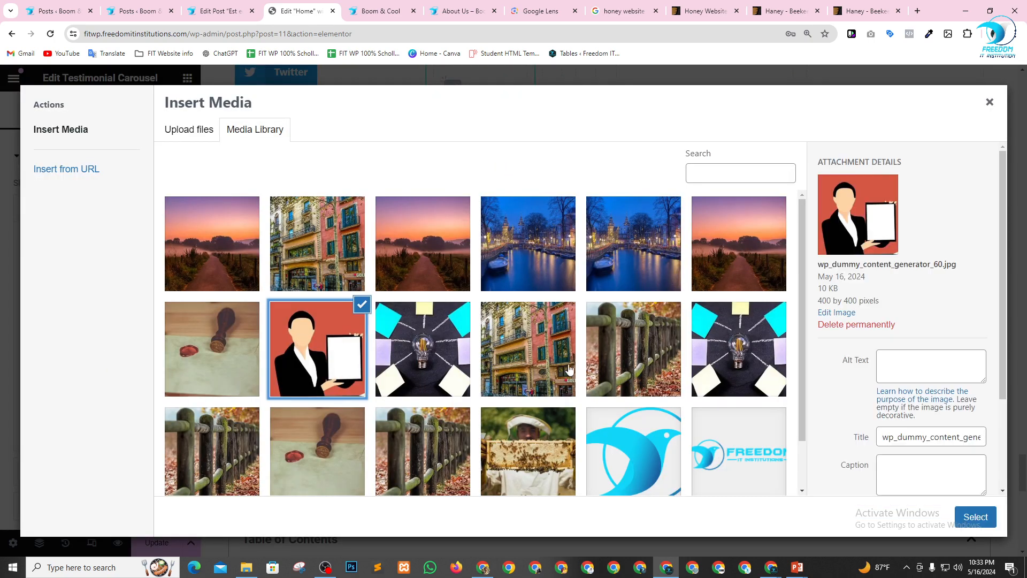
{"action": "left_click", "coordinate": [976, 517]}
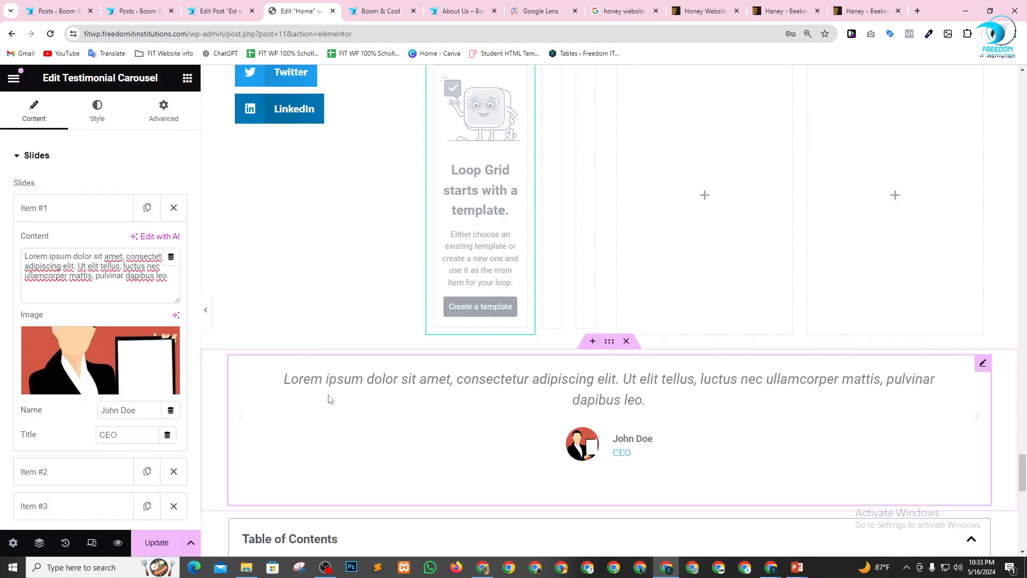
{"action": "scroll", "coordinate": [102, 387], "scroll_direction": "down", "scroll_amount": 1}
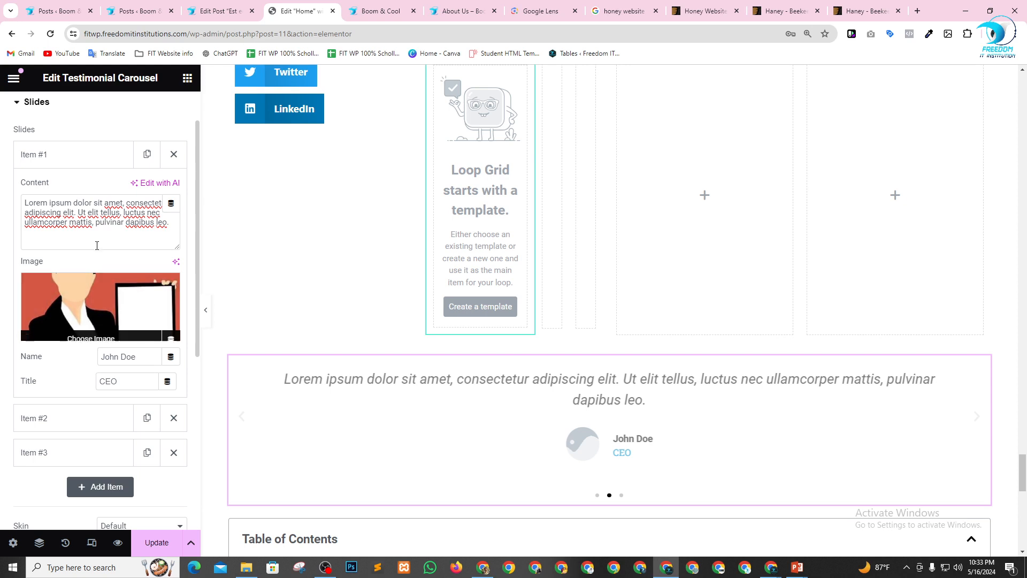
{"action": "scroll", "coordinate": [56, 348], "scroll_direction": "up", "scroll_amount": 1}
{"action": "left_click", "coordinate": [75, 214]}
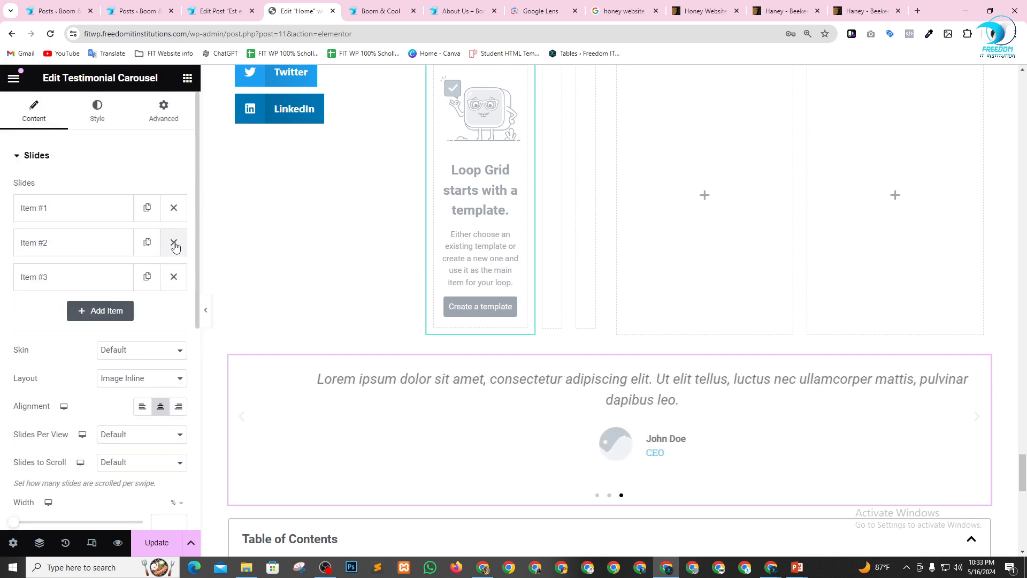
Replace the other two testimonial items with duplicates of Item #1 and check the second and third slides in the preview.
{"action": "left_click", "coordinate": [175, 243]}
{"action": "left_click", "coordinate": [174, 243]}
{"action": "left_click", "coordinate": [171, 209]}
{"action": "left_click", "coordinate": [147, 241]}
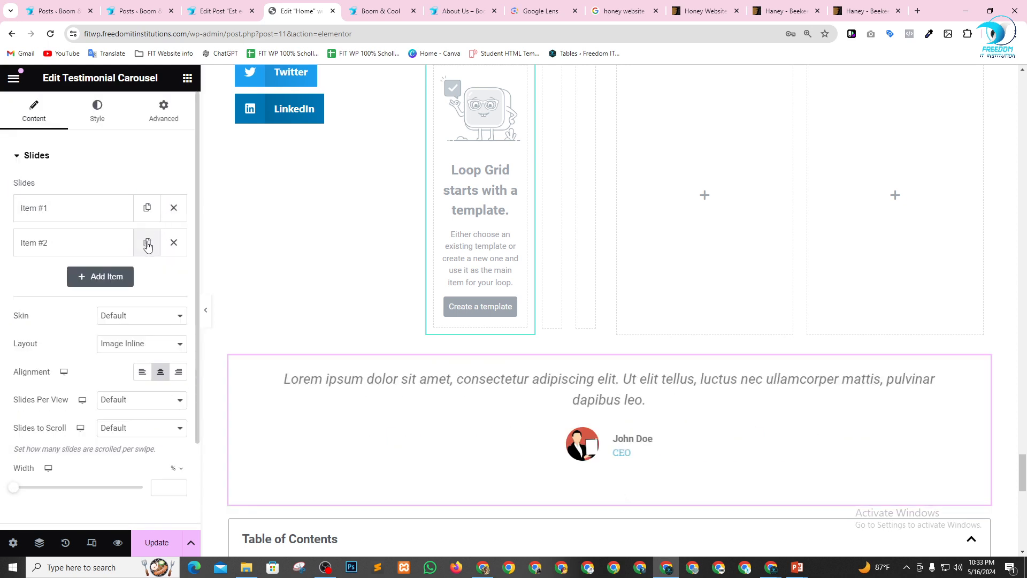
{"action": "scroll", "coordinate": [690, 354], "scroll_direction": "down", "scroll_amount": 3}
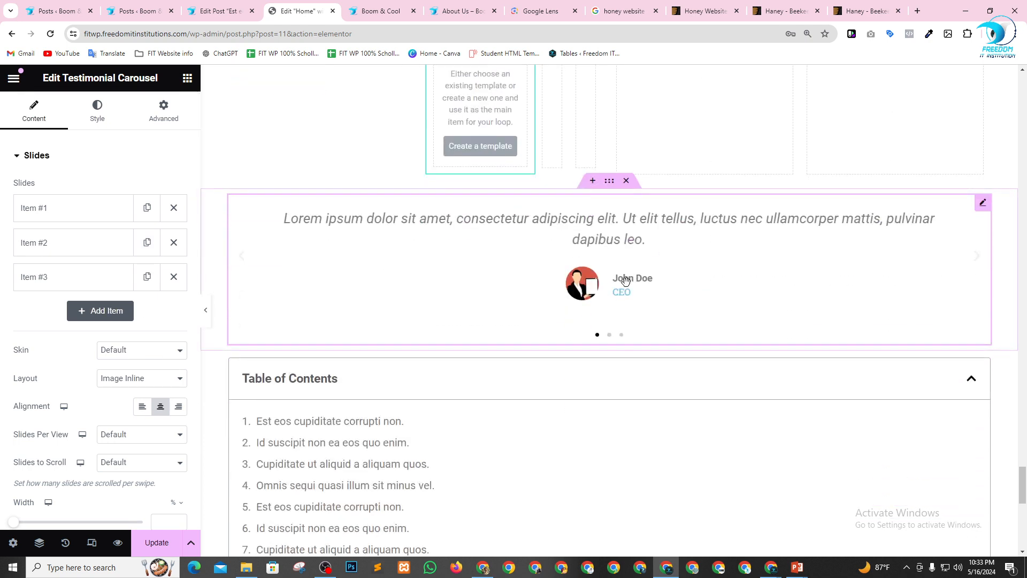
{"action": "left_click", "coordinate": [610, 335]}
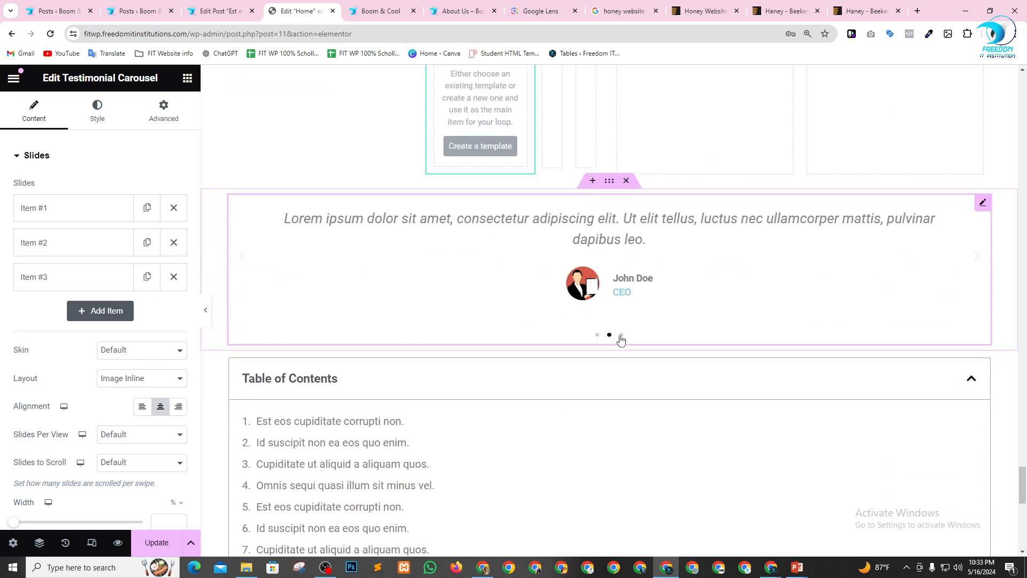
{"action": "left_click", "coordinate": [621, 335]}
{"action": "scroll", "coordinate": [716, 301], "scroll_direction": "up", "scroll_amount": 3}
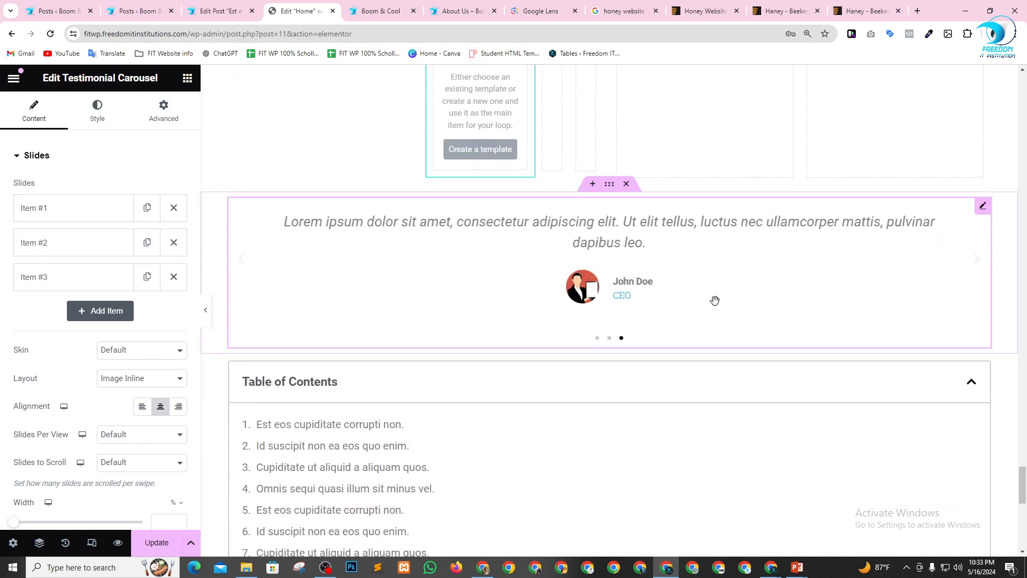
Add a Countdown widget in a new section between the Testimonial Carousel and the Table of Contents.
{"action": "scroll", "coordinate": [715, 300], "scroll_direction": "down", "scroll_amount": 4}
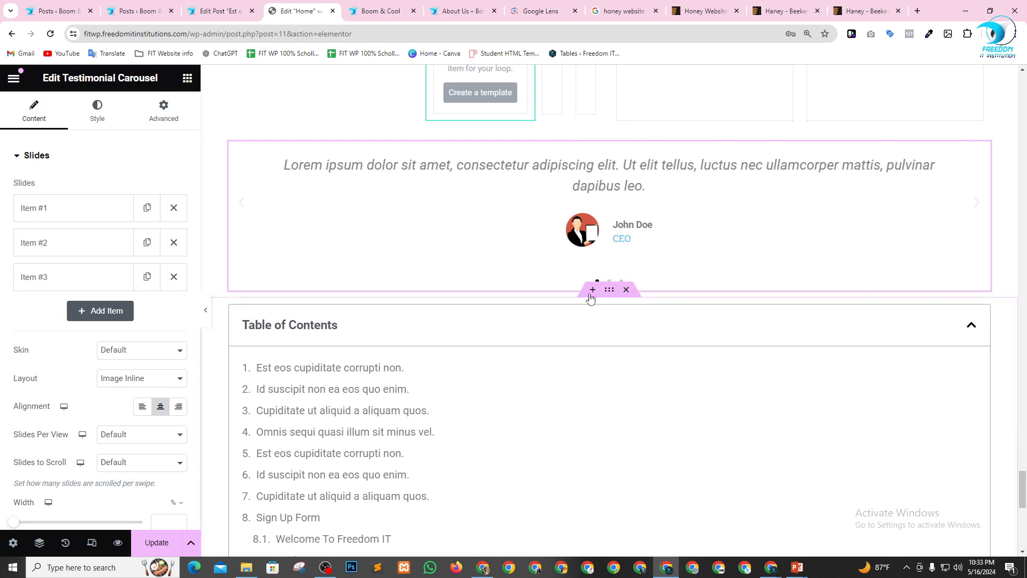
{"action": "left_click", "coordinate": [591, 291]}
{"action": "left_click", "coordinate": [187, 77]}
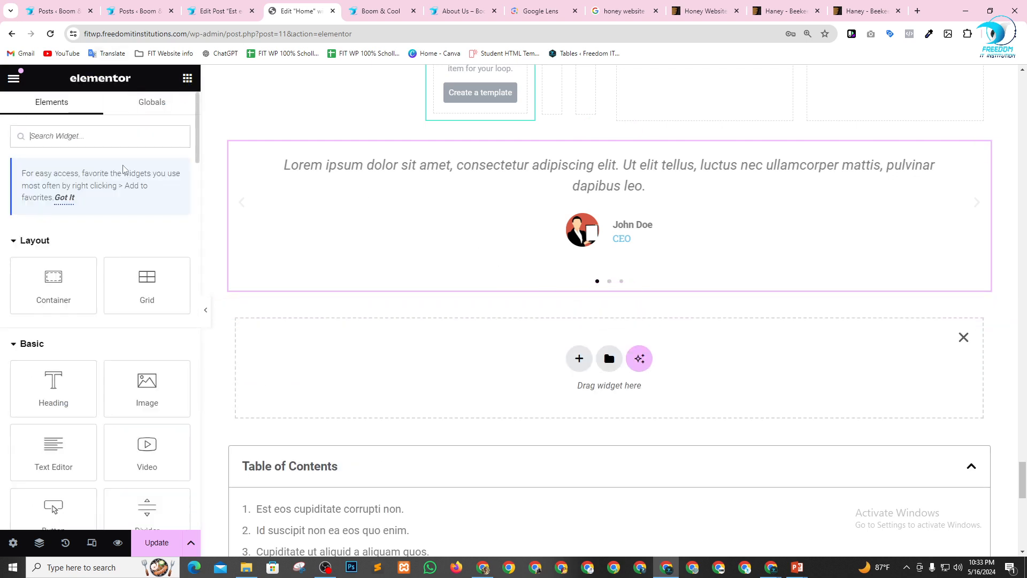
{"action": "scroll", "coordinate": [118, 305], "scroll_direction": "down", "scroll_amount": 10}
{"action": "scroll", "coordinate": [118, 306], "scroll_direction": "down", "scroll_amount": 10}
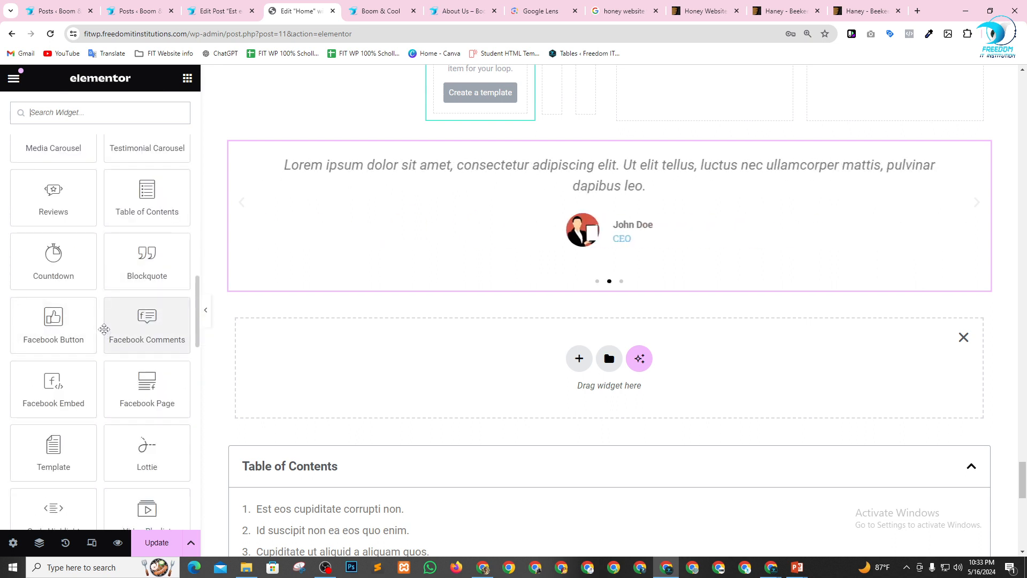
{"action": "scroll", "coordinate": [111, 342], "scroll_direction": "up", "scroll_amount": 1}
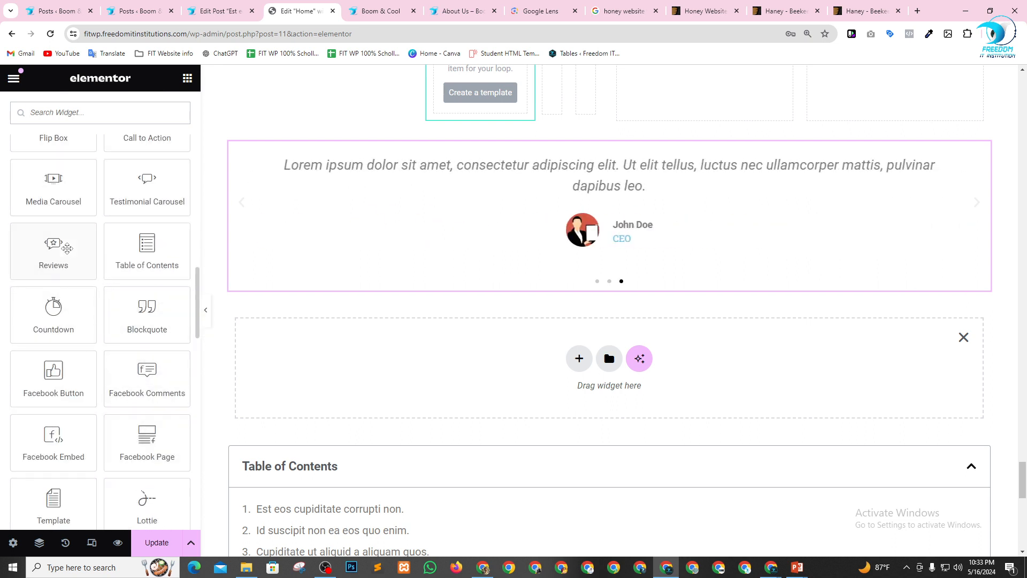
{"action": "left_click_drag", "start_coordinate": [58, 306], "coordinate": [459, 352]}
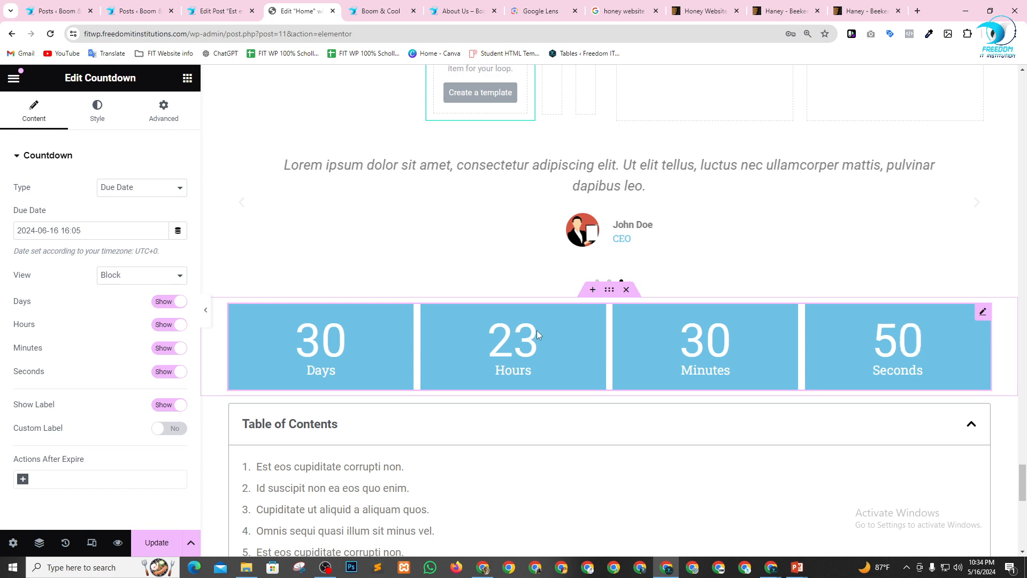
{"action": "scroll", "coordinate": [498, 327], "scroll_direction": "down", "scroll_amount": 7}
{"action": "scroll", "coordinate": [498, 328], "scroll_direction": "up", "scroll_amount": 6}
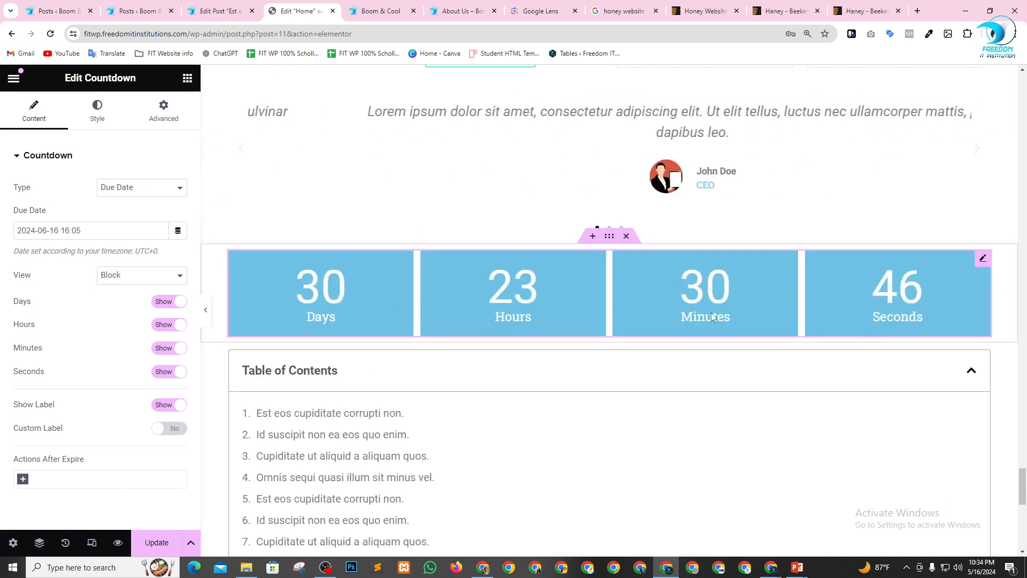
{"action": "left_click", "coordinate": [137, 189]}
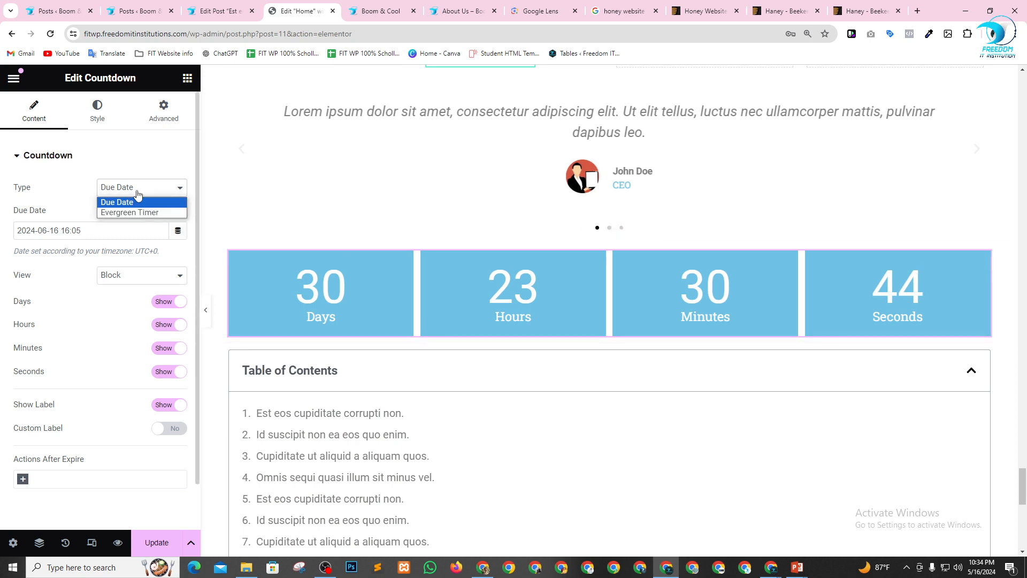
{"action": "left_click", "coordinate": [140, 192]}
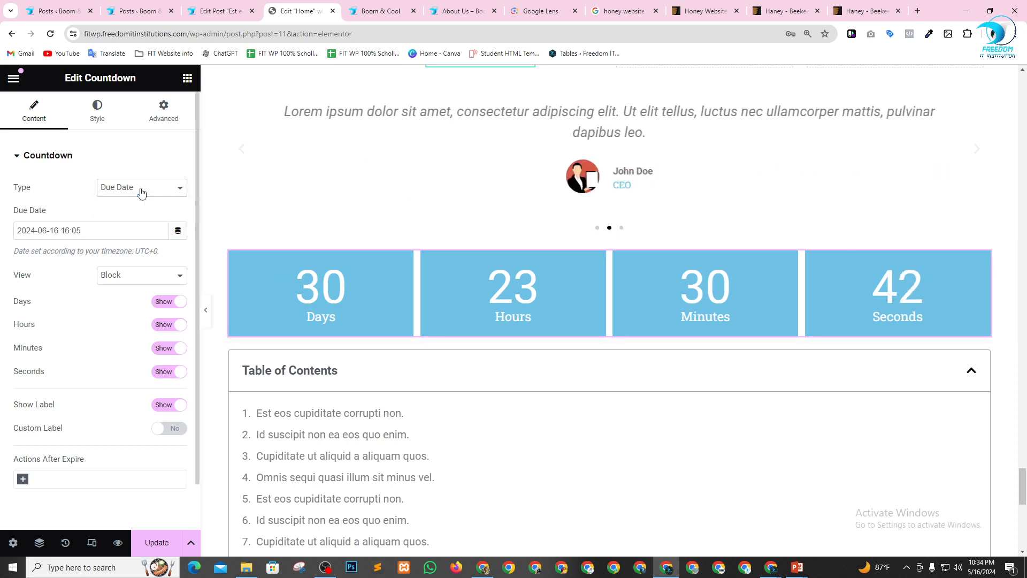
{"action": "left_click", "coordinate": [50, 231]}
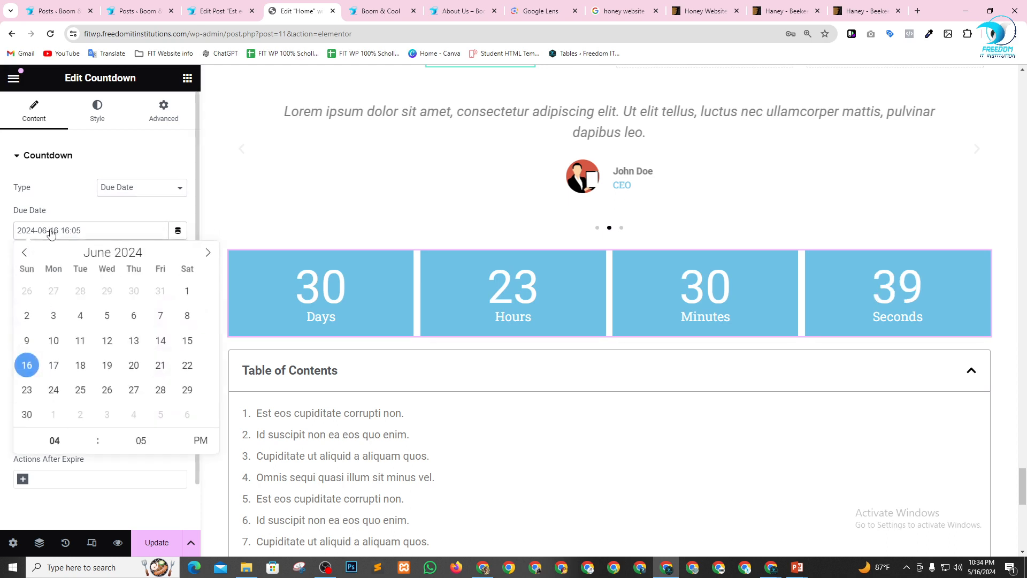
{"action": "left_click", "coordinate": [136, 370]}
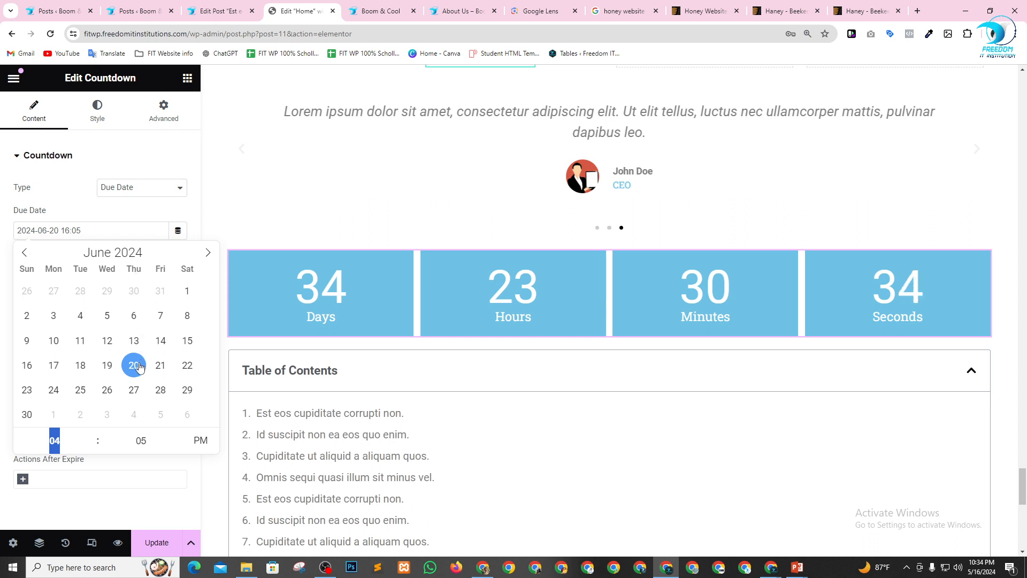
{"action": "left_click", "coordinate": [26, 254]}
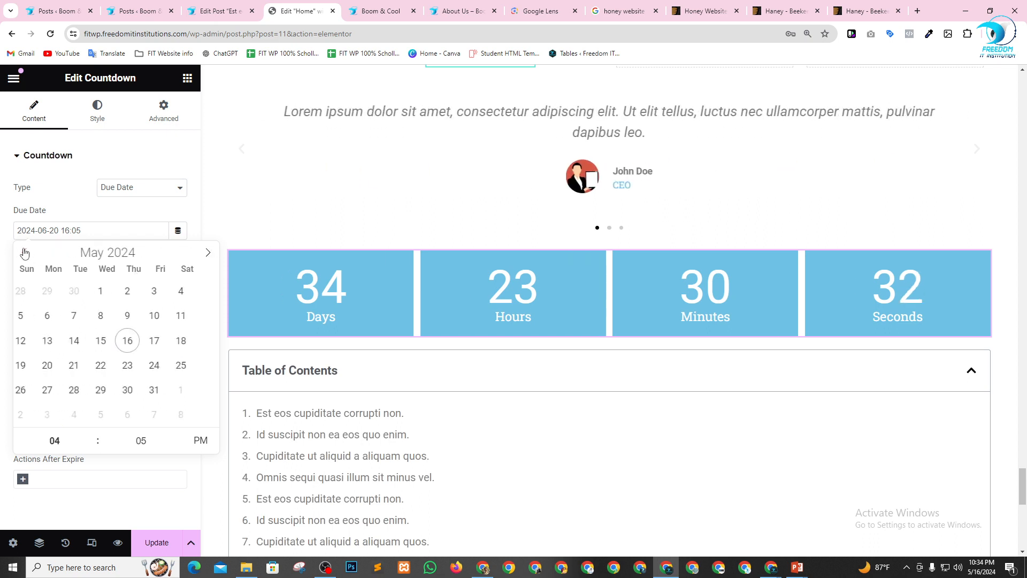
{"action": "left_click", "coordinate": [54, 365]}
{"action": "left_click", "coordinate": [143, 213]}
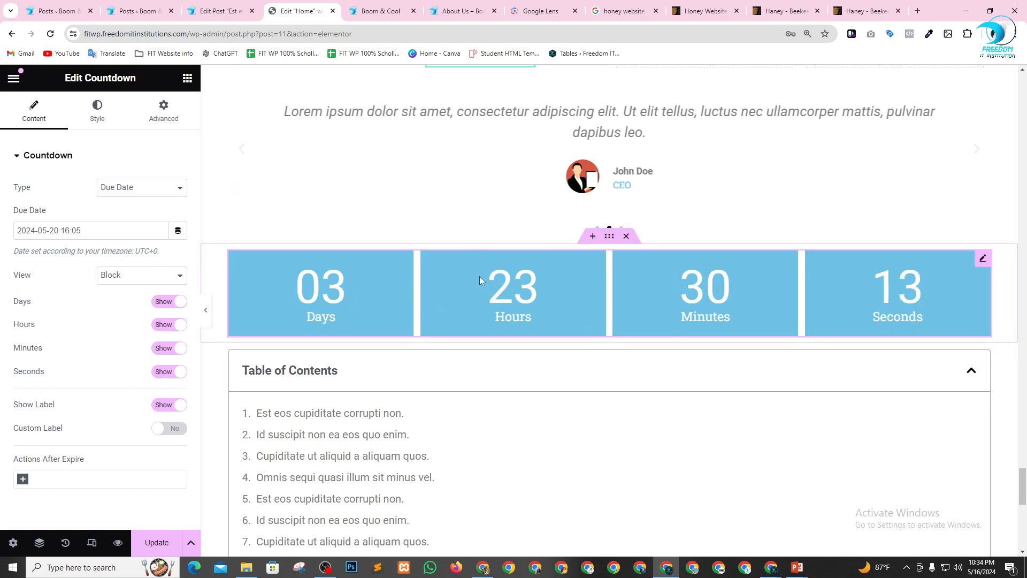
Hide the countdown's seconds and enable custom labels, naming the days Din and the hours Gonta.
{"action": "left_click", "coordinate": [166, 374]}
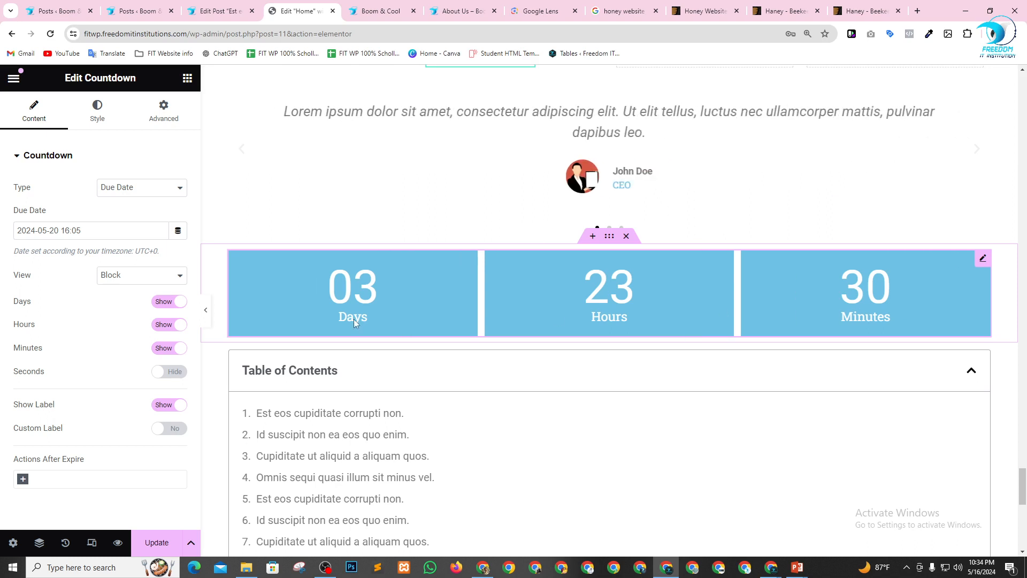
{"action": "left_click", "coordinate": [165, 428]}
{"action": "scroll", "coordinate": [129, 412], "scroll_direction": "down", "scroll_amount": 2}
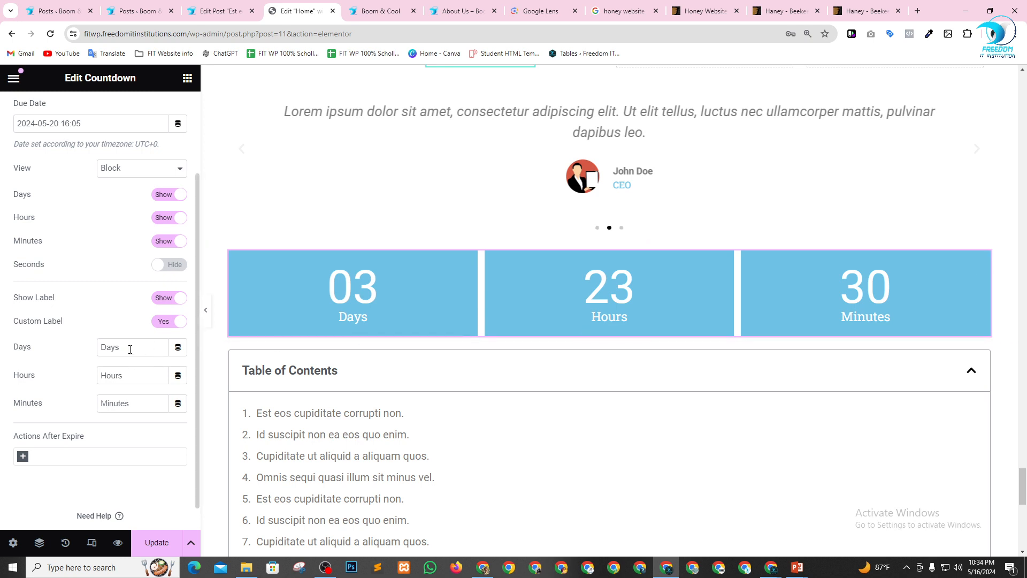
{"action": "type", "text": "D"}
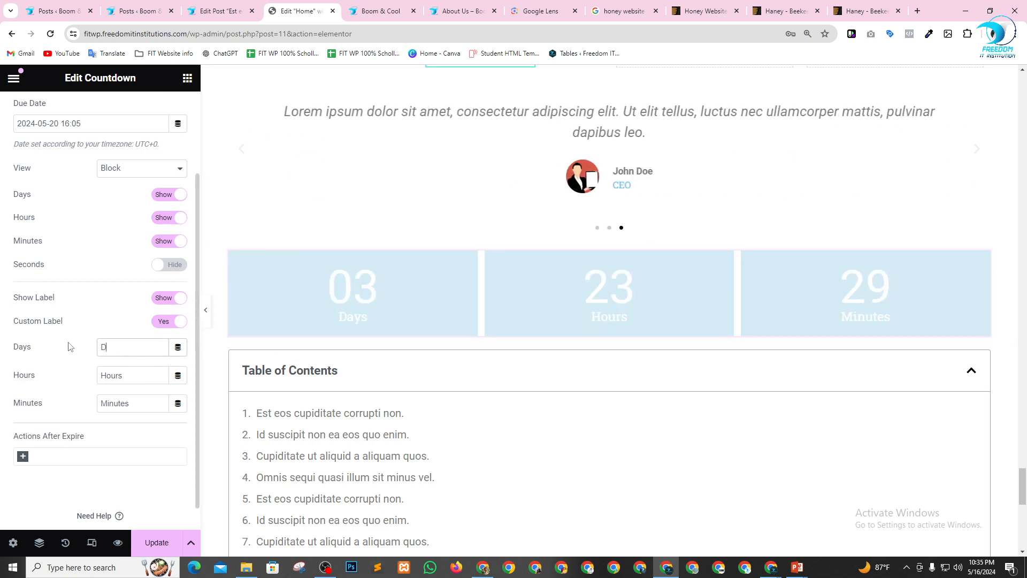
{"action": "type", "text": "in"}
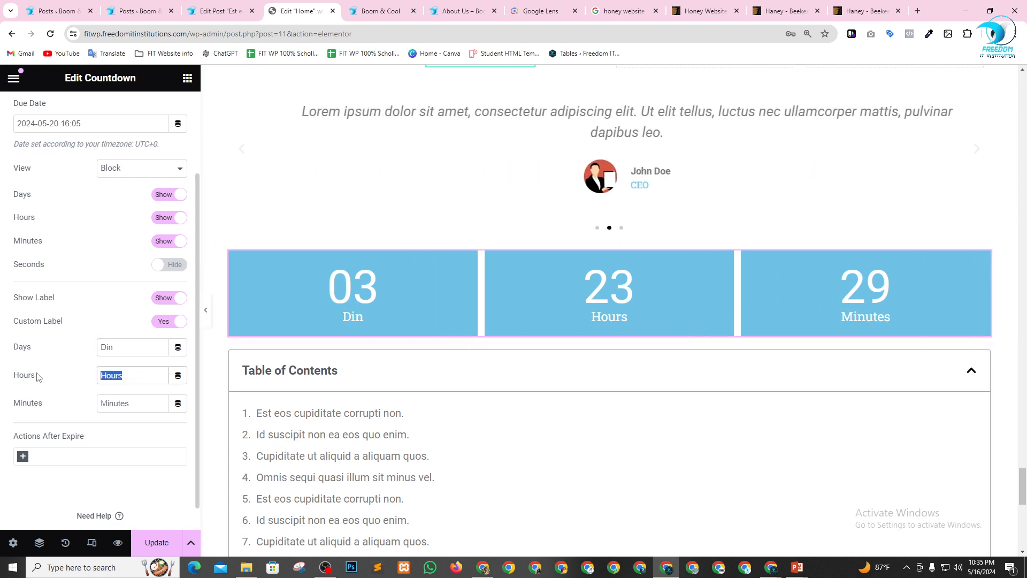
{"action": "type", "text": "Gonta"}
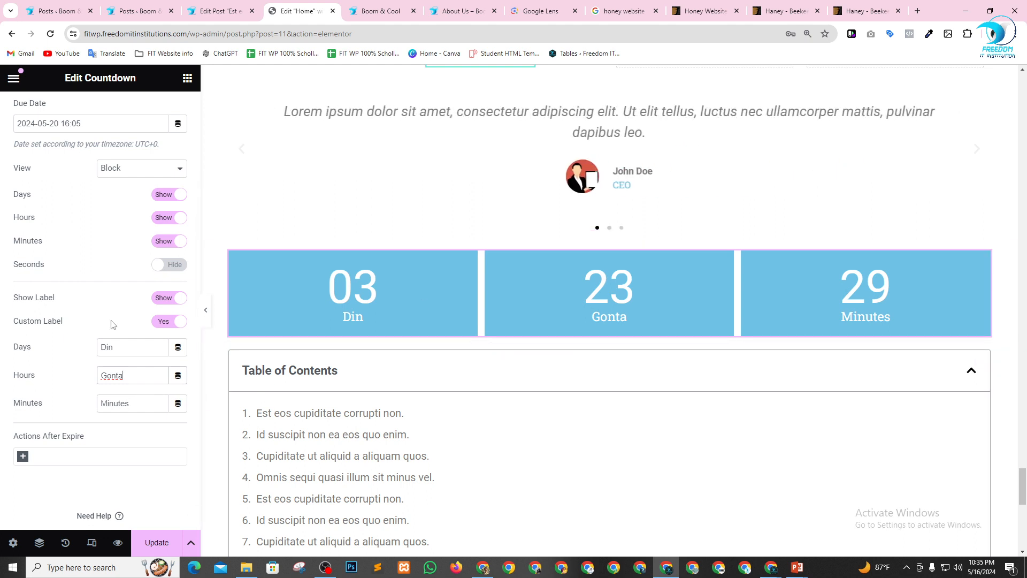
{"action": "left_click", "coordinate": [355, 319]}
Add a Video Playlist widget directly below the countdown, above the Table of Contents.
{"action": "scroll", "coordinate": [575, 315], "scroll_direction": "down", "scroll_amount": 2}
{"action": "scroll", "coordinate": [567, 303], "scroll_direction": "down", "scroll_amount": 3}
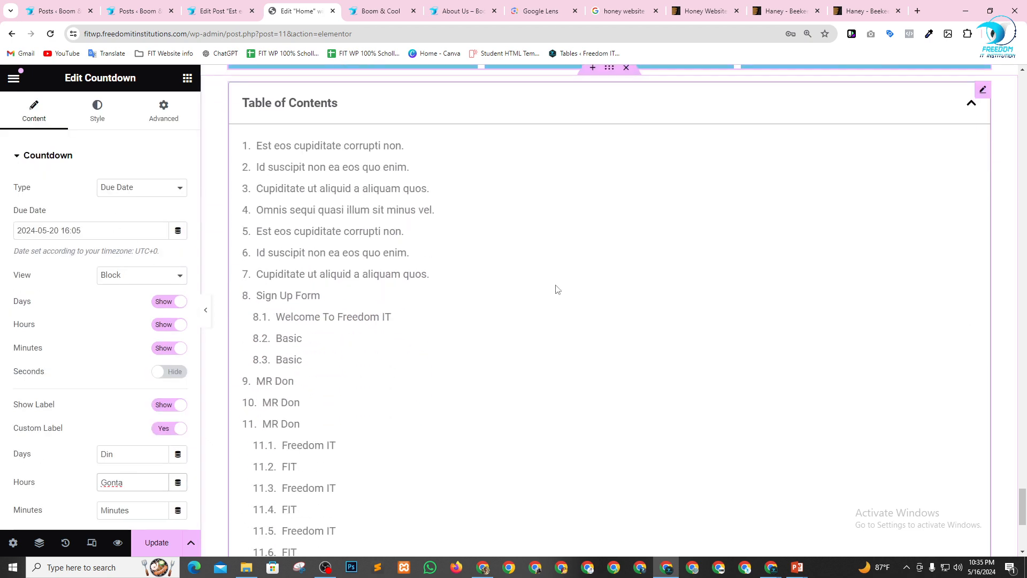
{"action": "scroll", "coordinate": [490, 274], "scroll_direction": "up", "scroll_amount": 7}
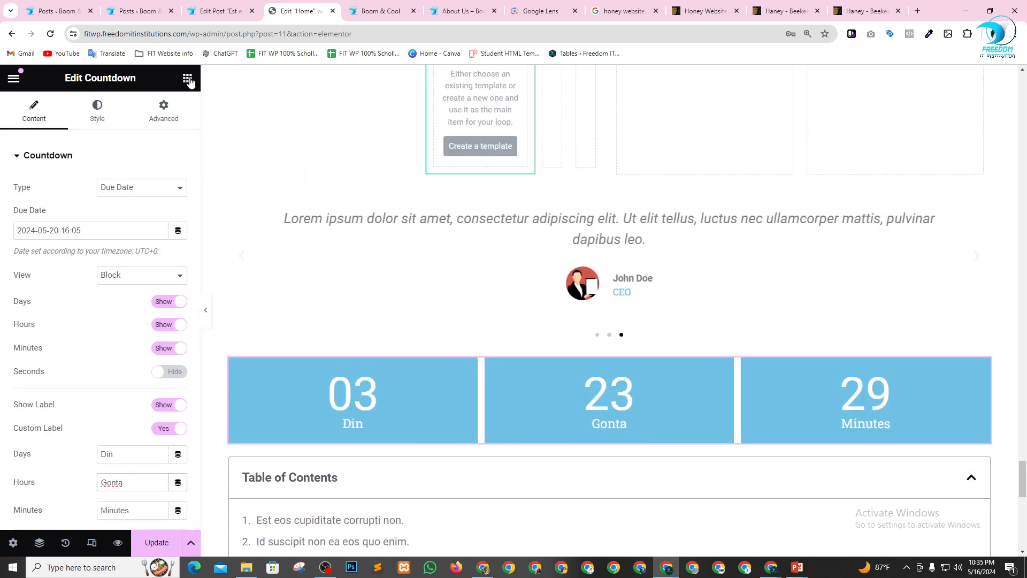
{"action": "left_click", "coordinate": [187, 78]}
{"action": "scroll", "coordinate": [107, 364], "scroll_direction": "down", "scroll_amount": 15}
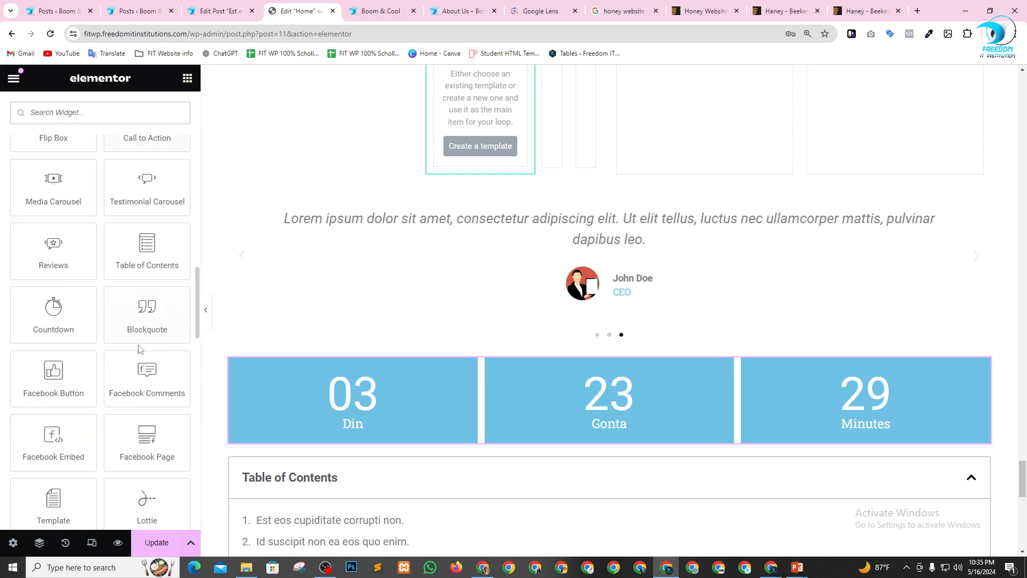
{"action": "scroll", "coordinate": [138, 349], "scroll_direction": "down", "scroll_amount": 3}
{"action": "scroll", "coordinate": [134, 358], "scroll_direction": "down", "scroll_amount": 2}
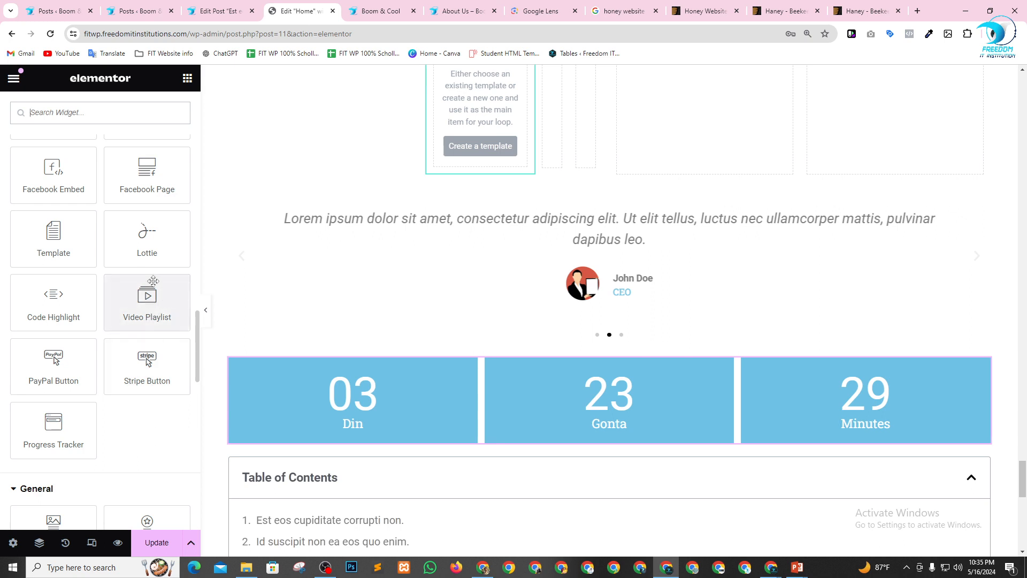
{"action": "left_click_drag", "start_coordinate": [143, 311], "coordinate": [545, 444]}
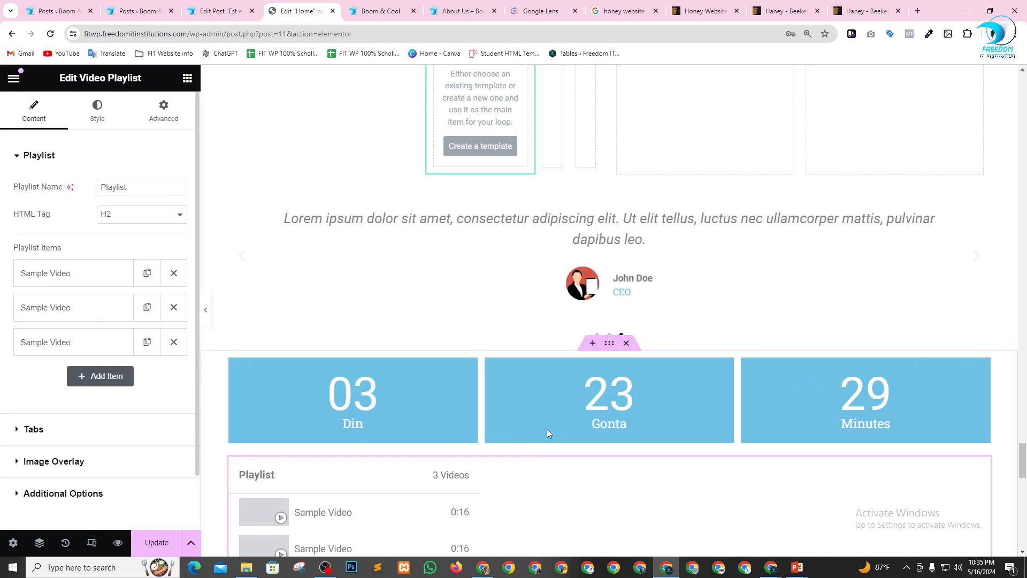
Examine the video source, title and thumbnail settings of the first Sample Video item in the playlist.
{"action": "scroll", "coordinate": [547, 428], "scroll_direction": "down", "scroll_amount": 3}
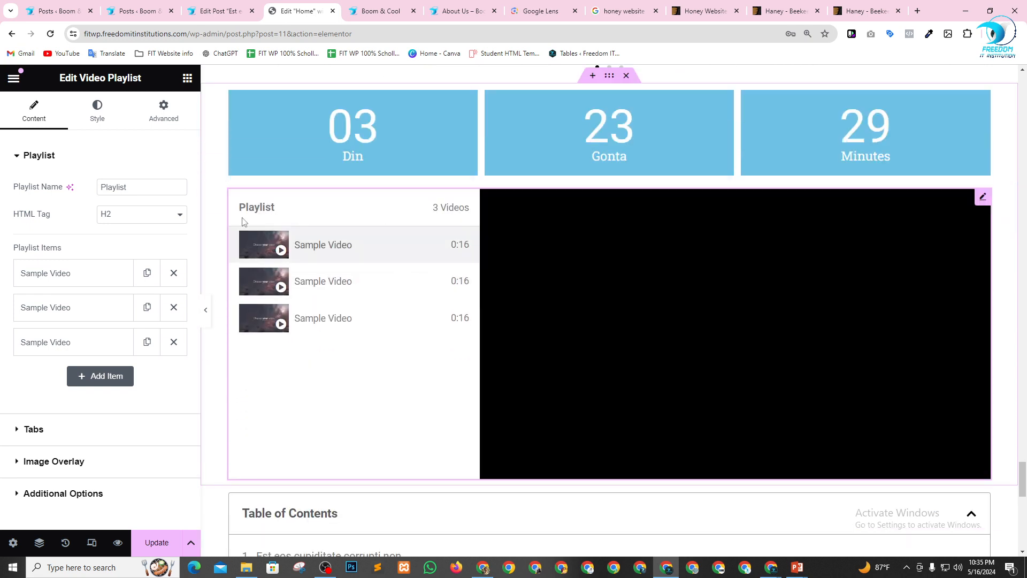
{"action": "left_click", "coordinate": [78, 277]}
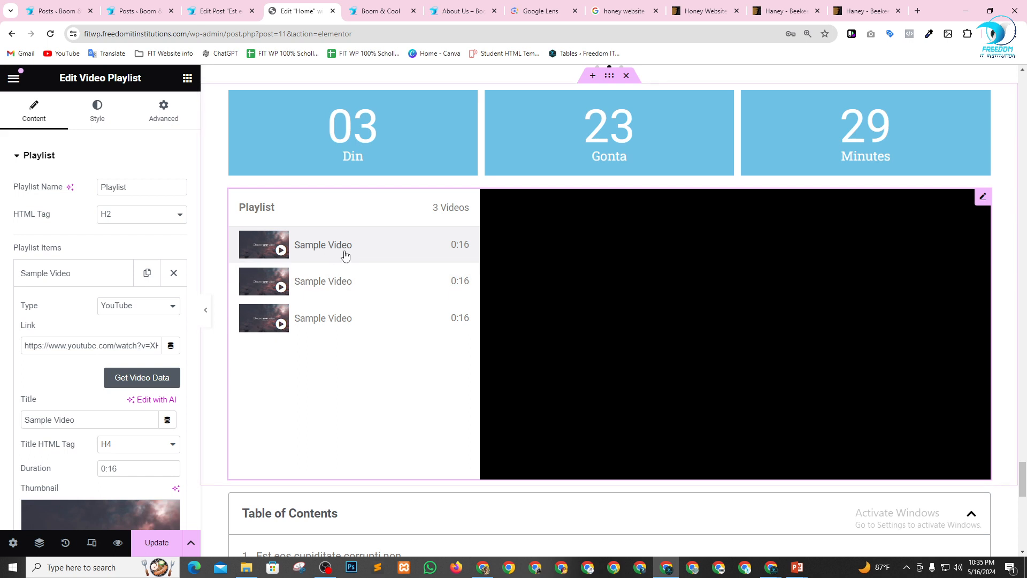
{"action": "left_click", "coordinate": [81, 277]}
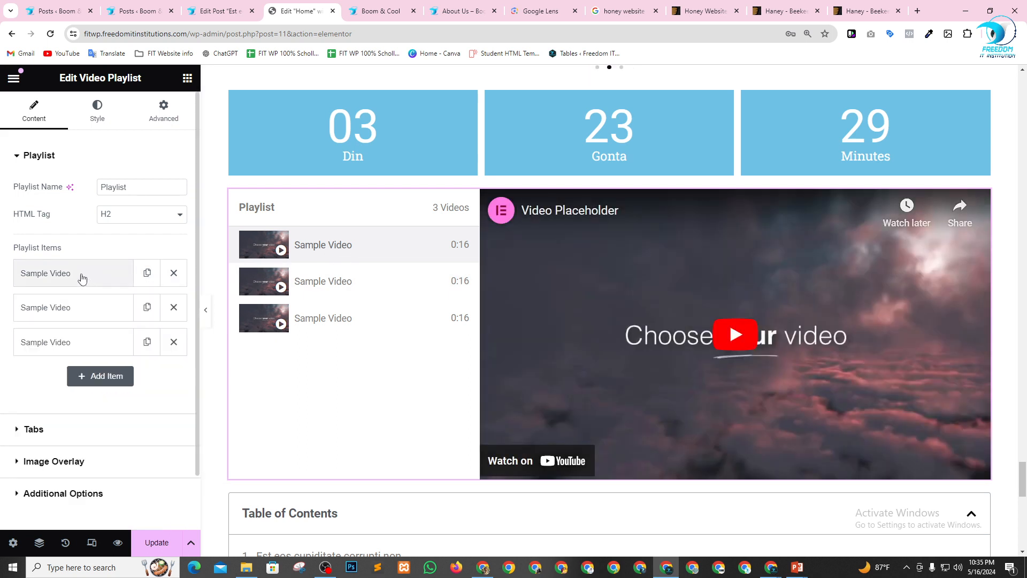
Set the title of the first Sample Video item in the playlist to WP Theme Customization.
{"action": "left_click", "coordinate": [81, 277]}
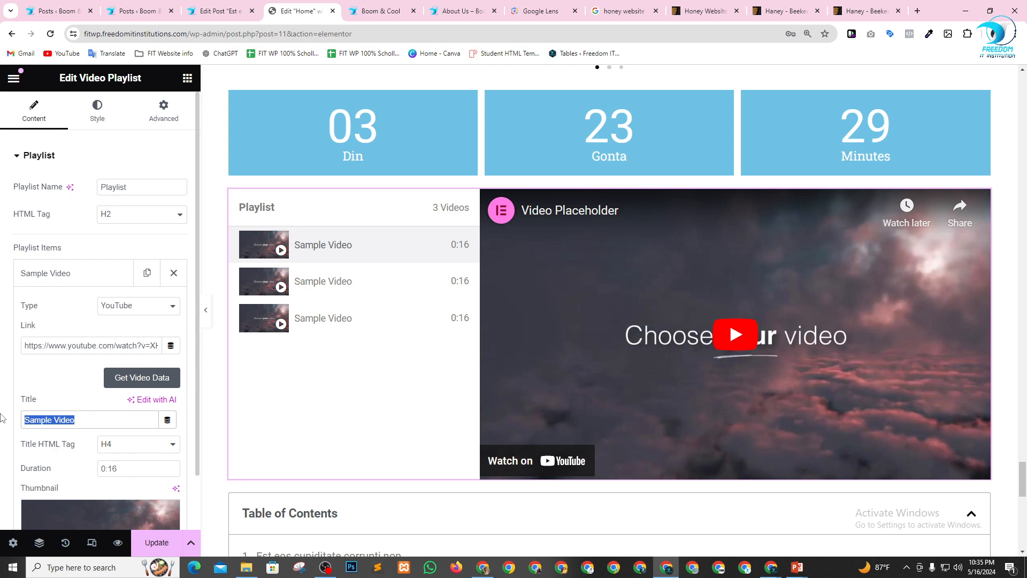
{"action": "type", "text": "WP"}
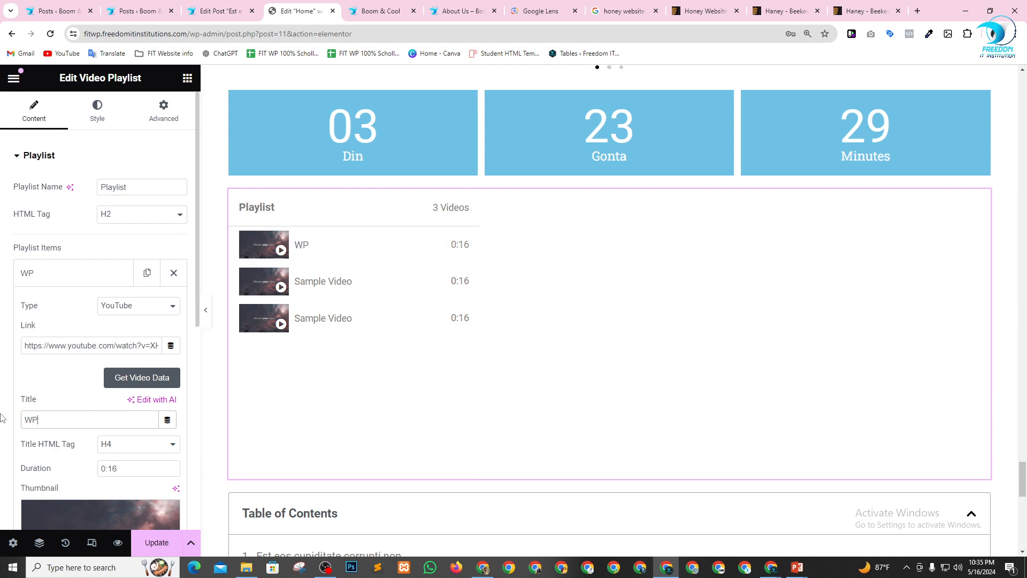
{"action": "type", "text": " Themme"}
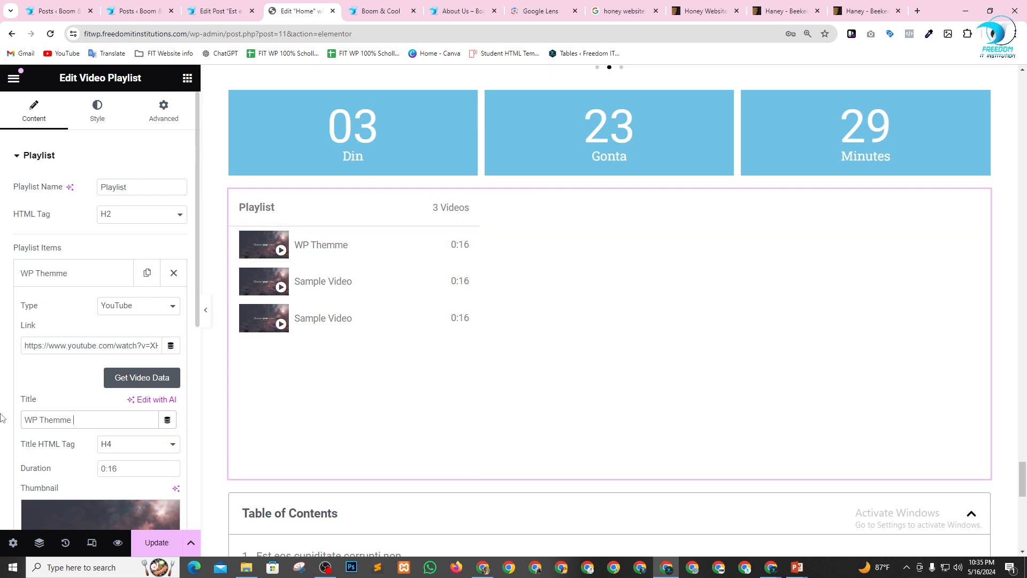
{"action": "key", "text": "BackSpace"}
{"action": "key", "text": "BackSpace"}
{"action": "key", "text": "BackSpace"}
{"action": "type", "text": "e Custo"}
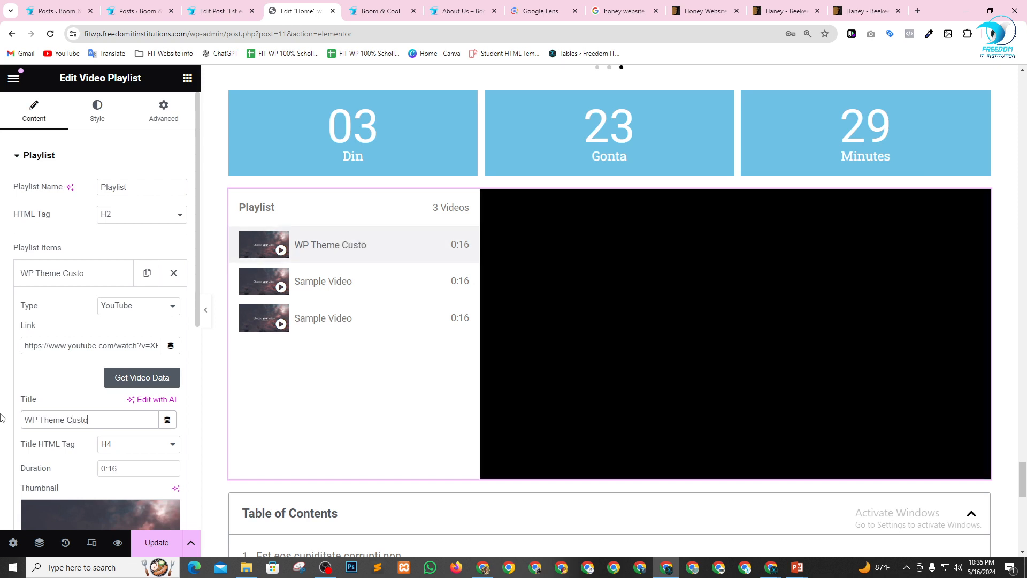
{"action": "type", "text": "mization"}
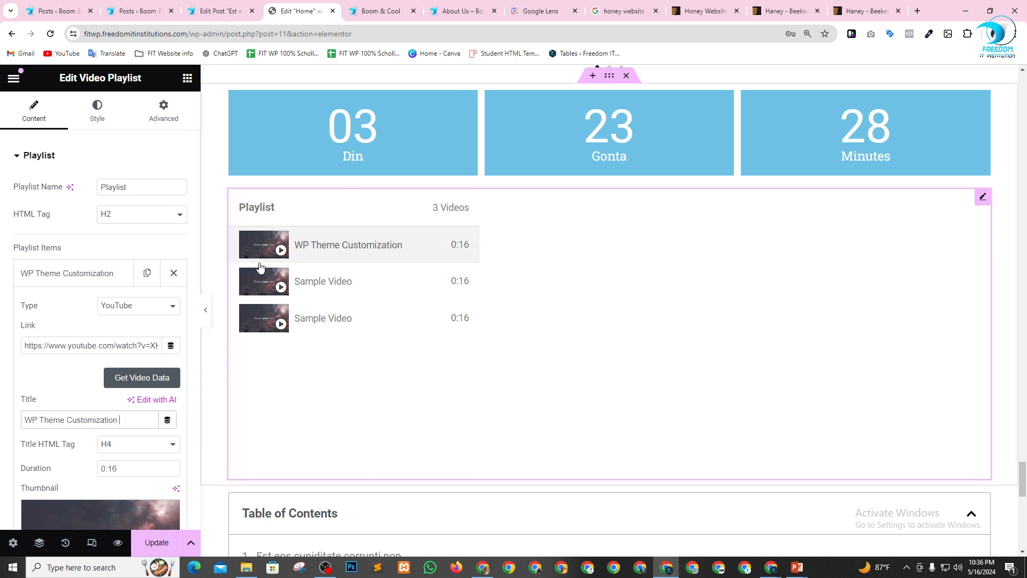
Search Google for freedom it institutions in a new browser tab and open its YouTube channel's playlists.
{"action": "left_click", "coordinate": [917, 11]}
{"action": "left_click", "coordinate": [462, 231]}
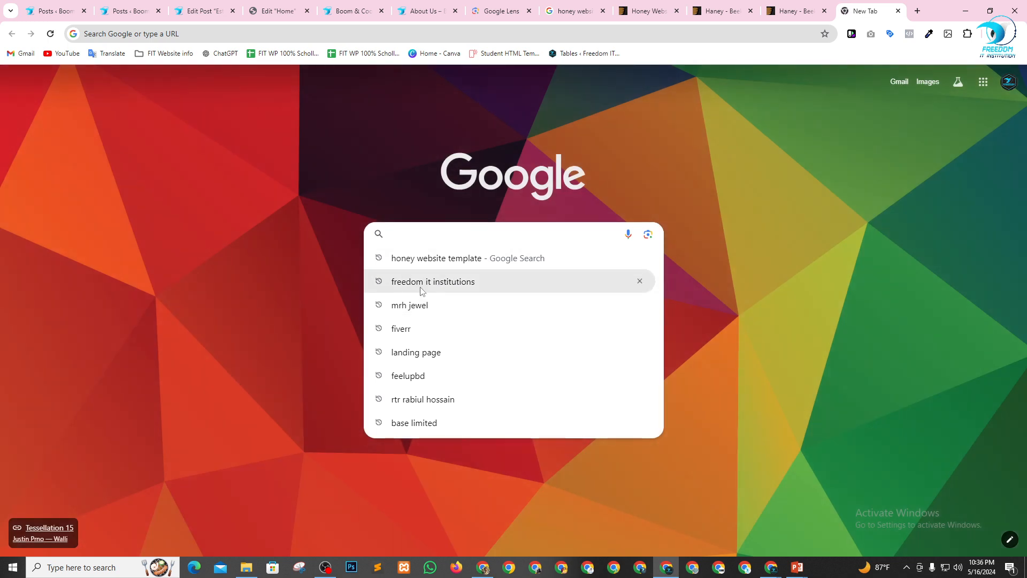
{"action": "left_click", "coordinate": [421, 282]}
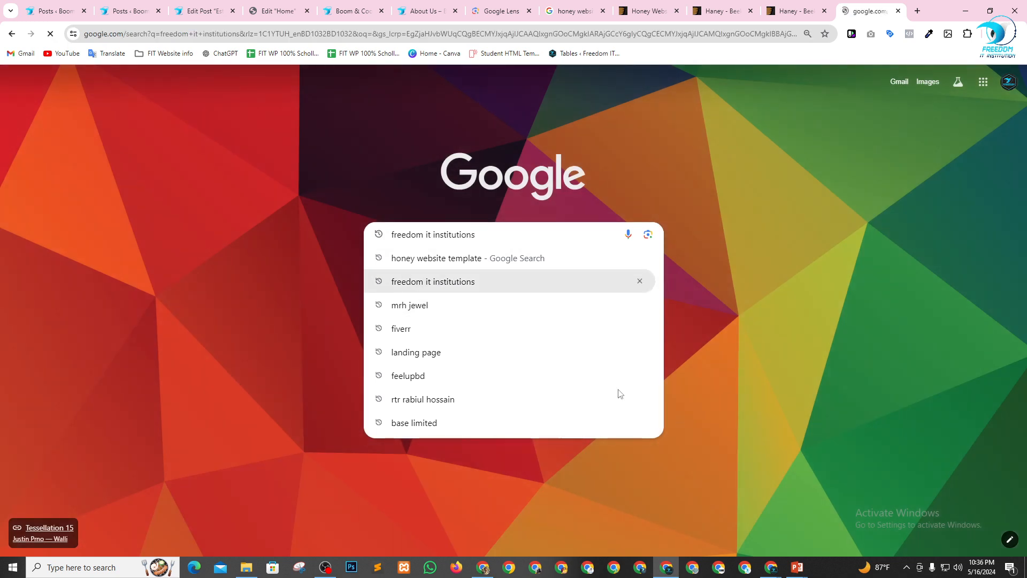
{"action": "left_click", "coordinate": [158, 394]}
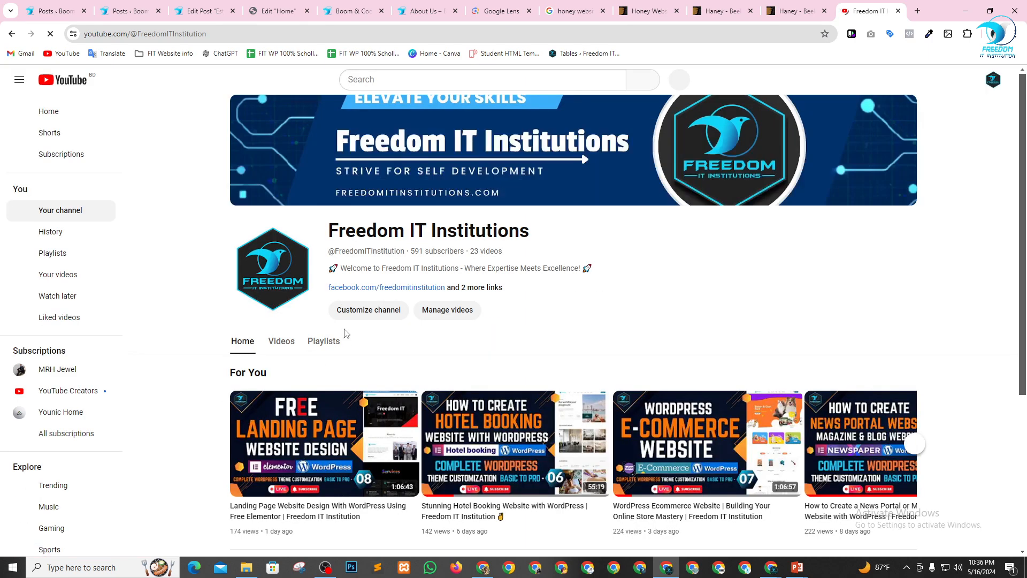
{"action": "left_click", "coordinate": [325, 342]}
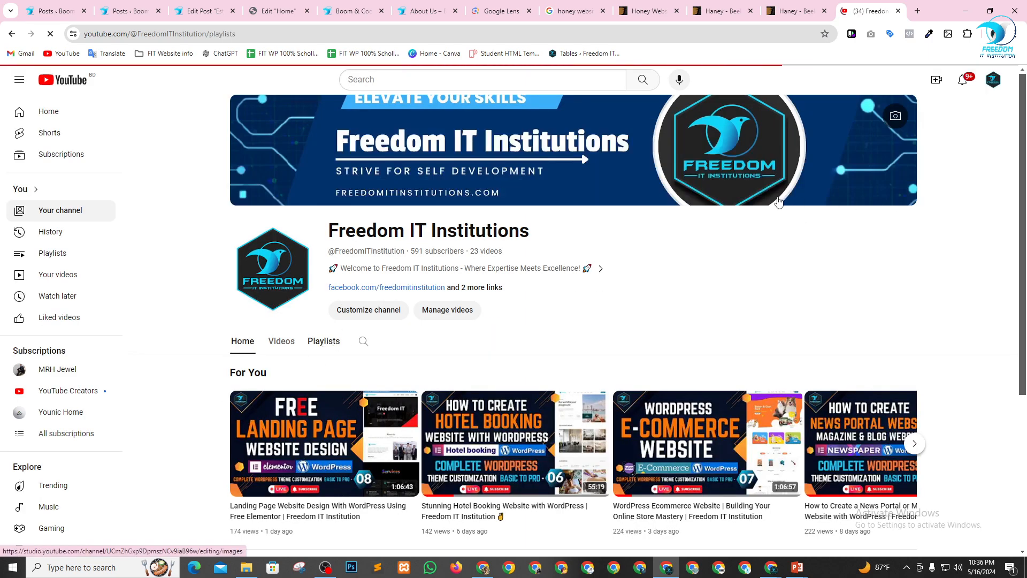
{"action": "scroll", "coordinate": [803, 203], "scroll_direction": "down", "scroll_amount": 1}
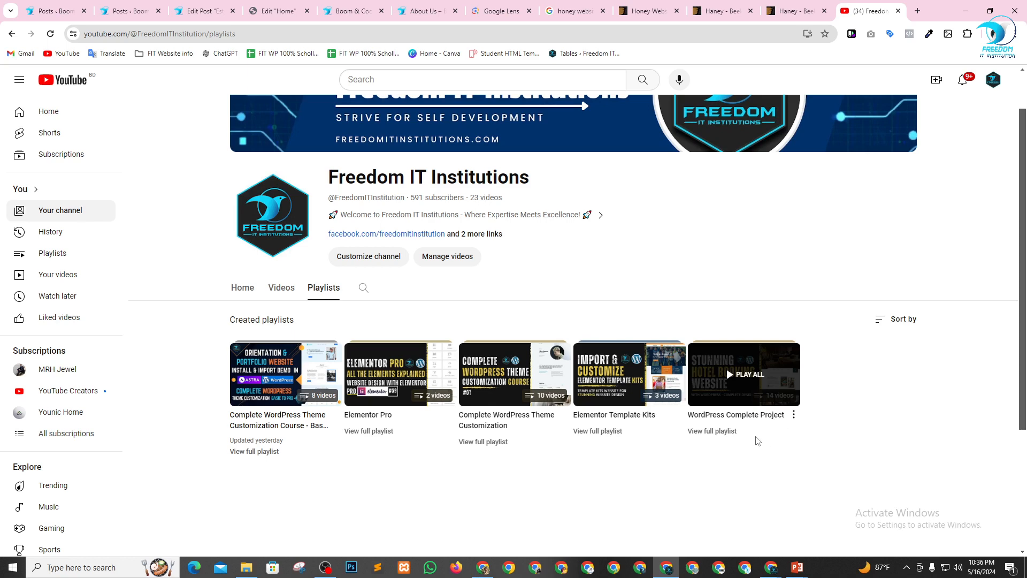
Open the Complete WordPress Theme Customization Course playlist, pause its first video and copy the page's URL.
{"action": "right_click", "coordinate": [264, 373]}
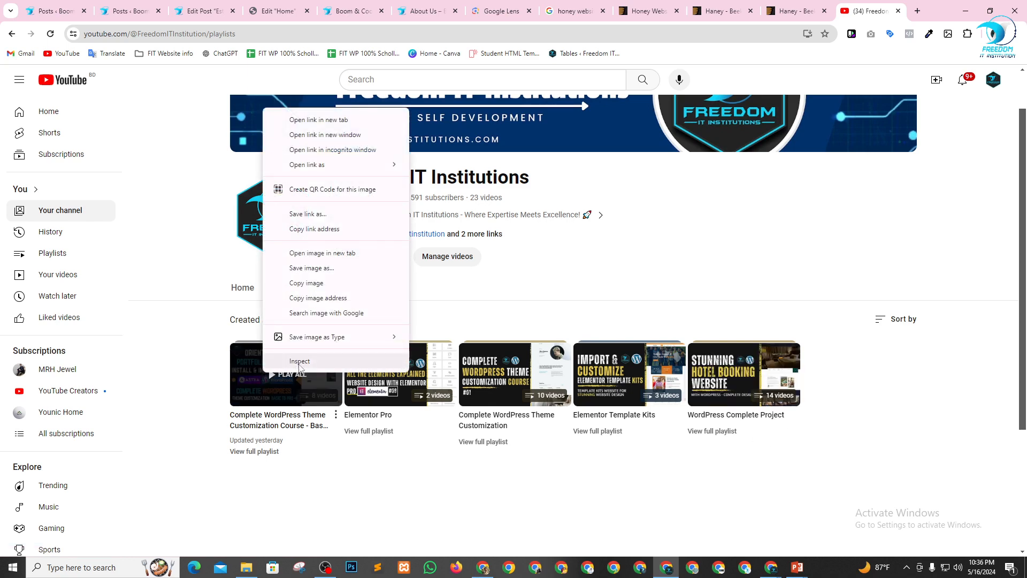
{"action": "left_click", "coordinate": [247, 390]}
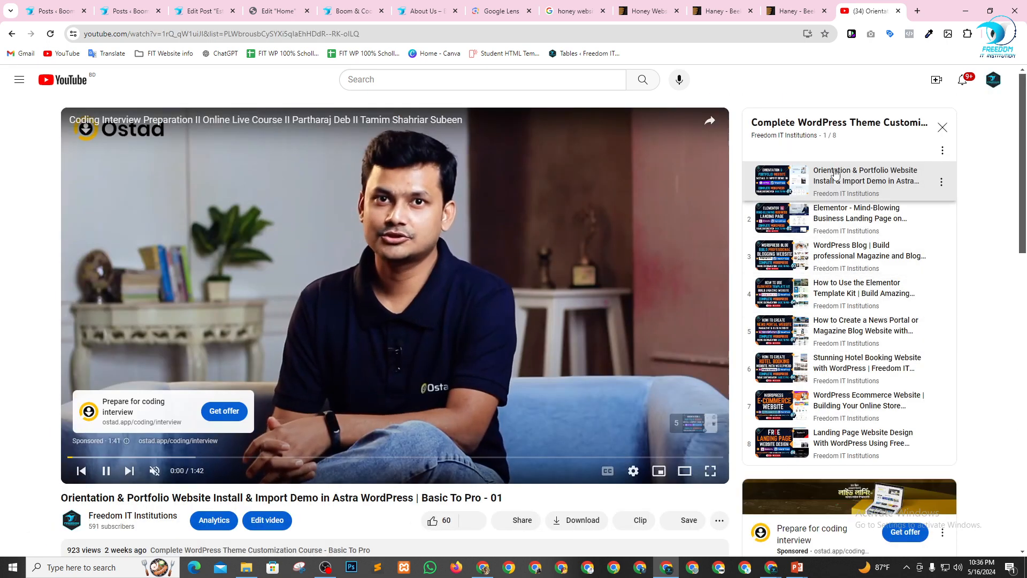
{"action": "left_click", "coordinate": [106, 471]}
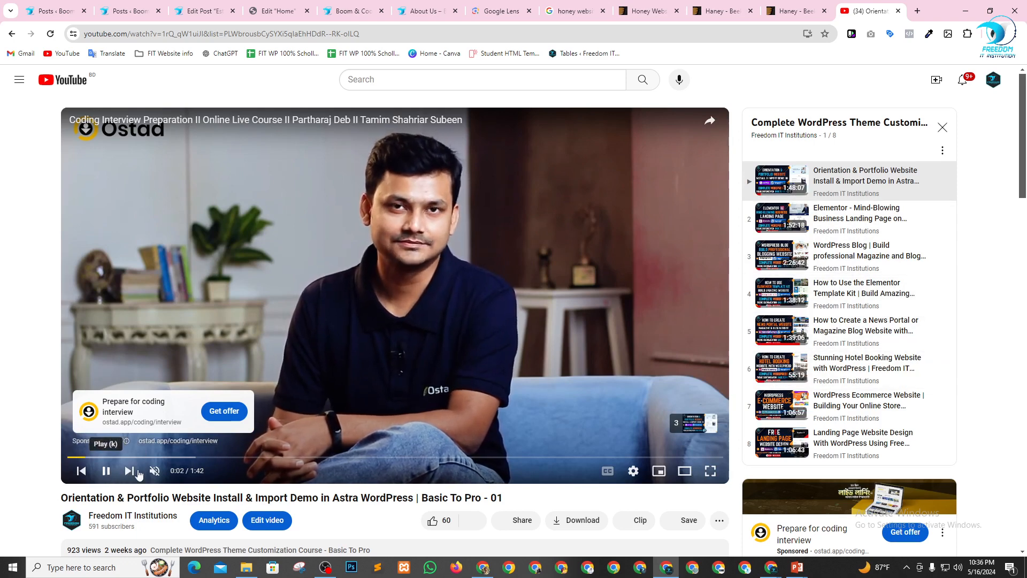
{"action": "left_click", "coordinate": [134, 34]}
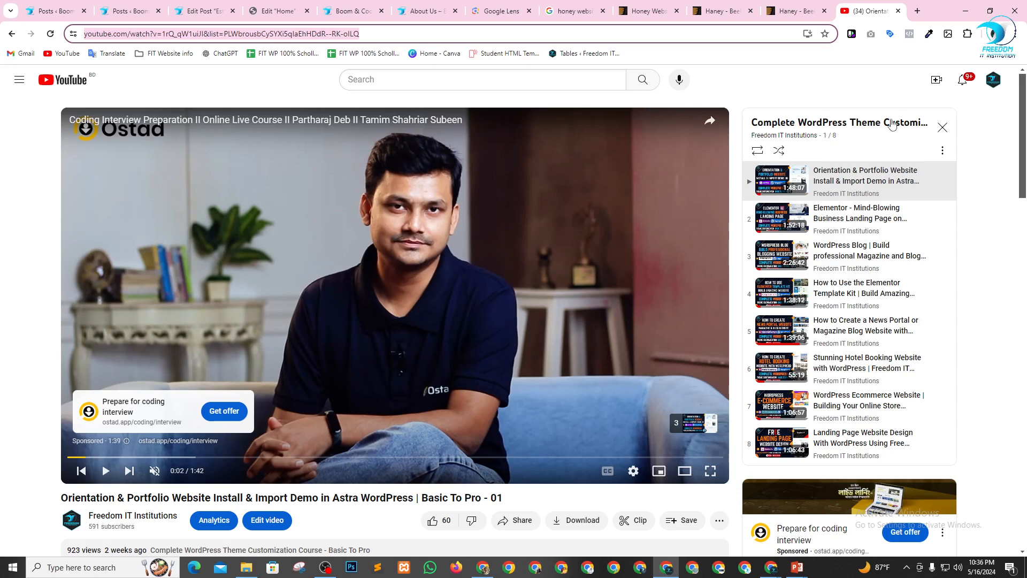
{"action": "left_click", "coordinate": [941, 152]}
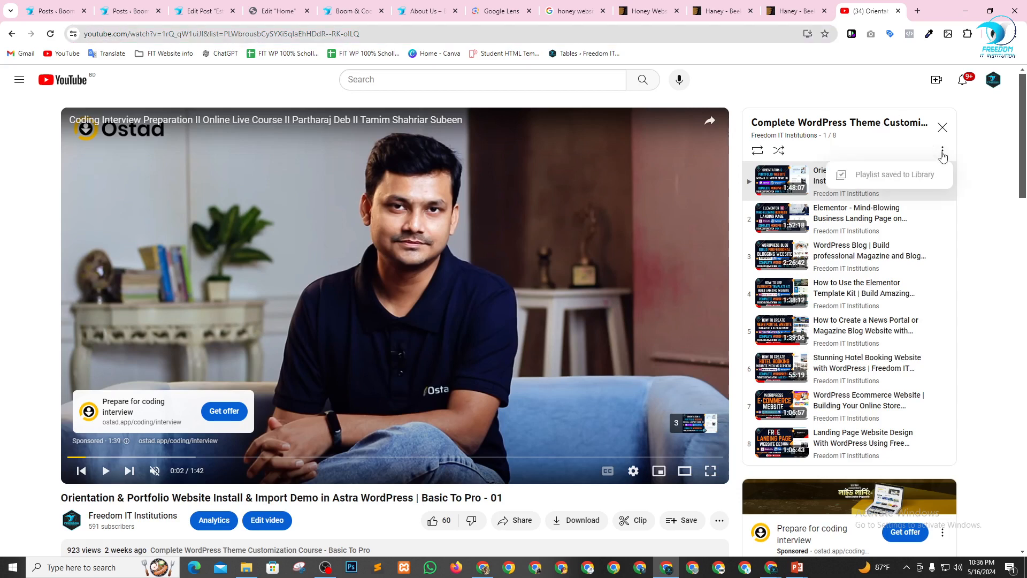
{"action": "left_click", "coordinate": [365, 34]}
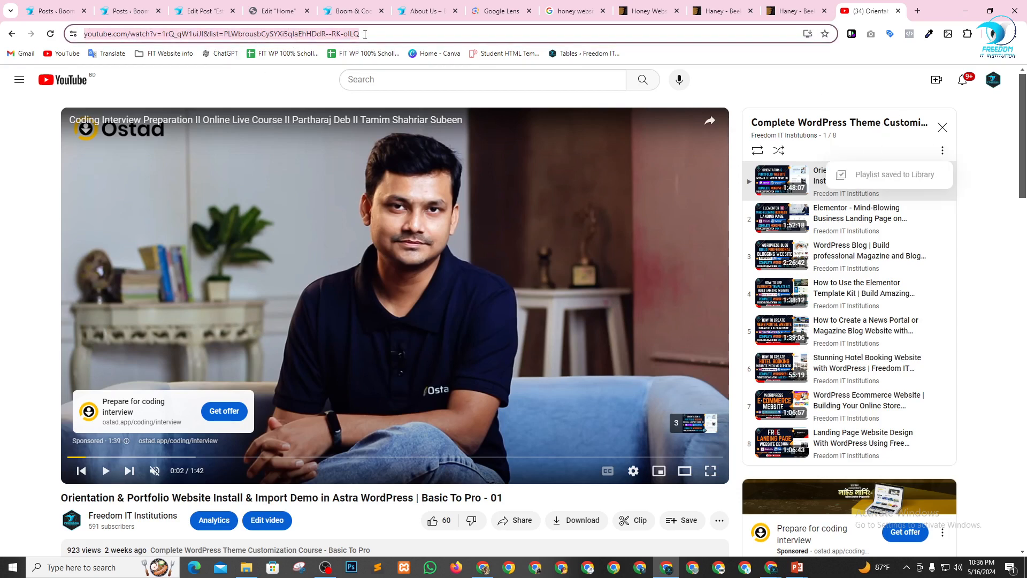
Back in the Elementor editor, replace the WP Theme Customization item's video link with the copied YouTube URL and collapse the item.
{"action": "left_click", "coordinate": [279, 11]}
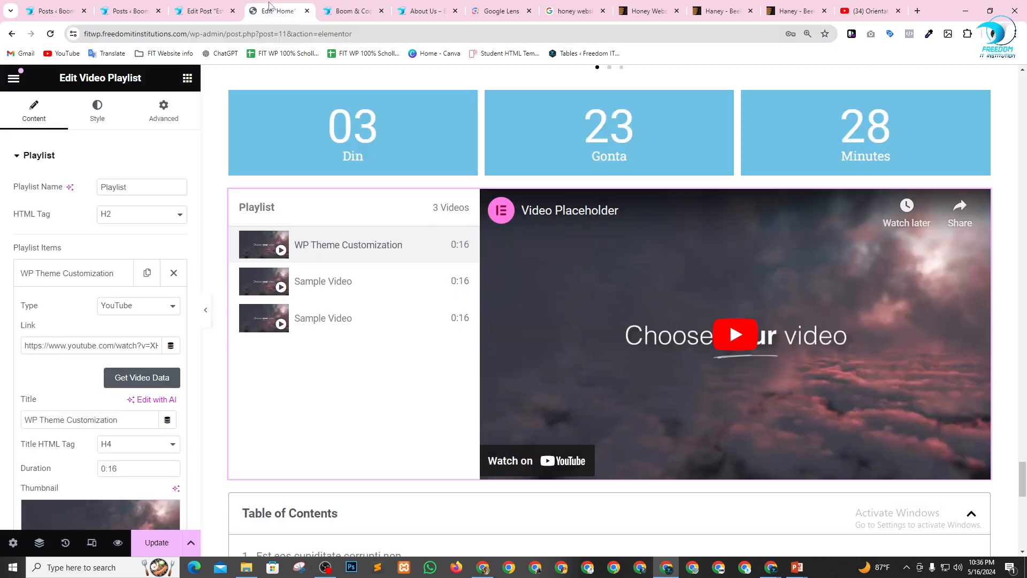
{"action": "left_click", "coordinate": [121, 346]}
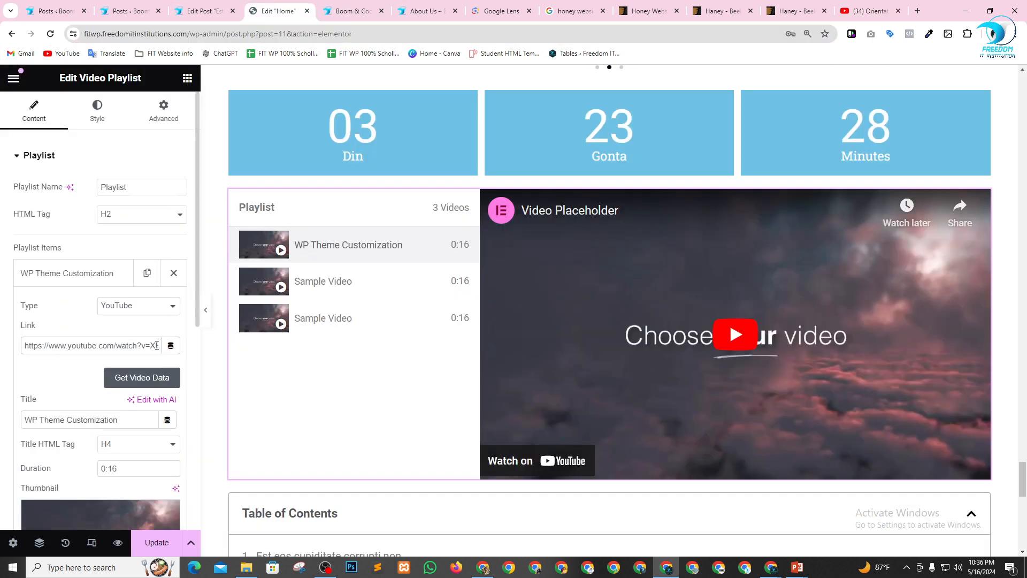
{"action": "key", "text": "ctrl+a"}
{"action": "key", "text": "ctrl+v"}
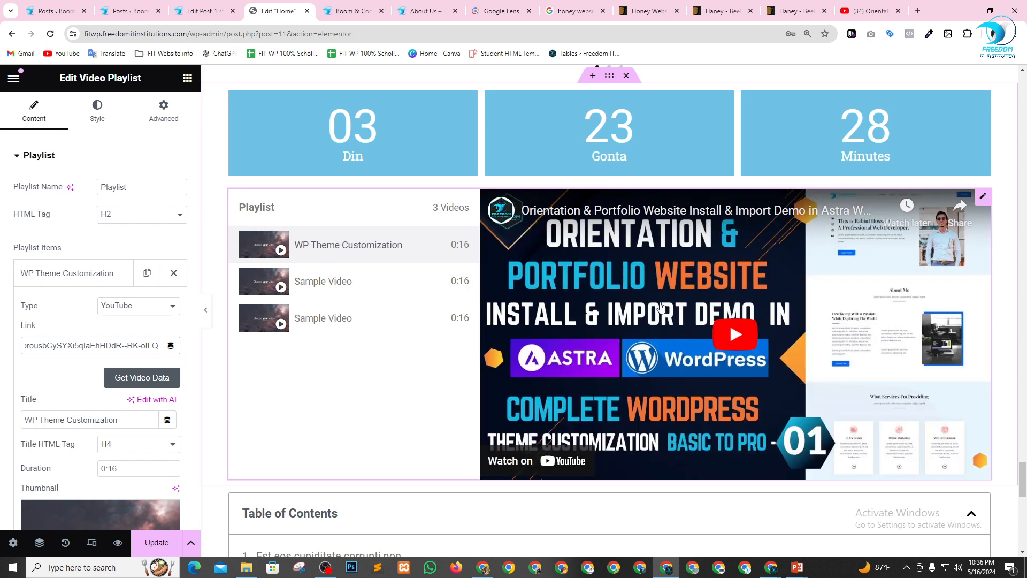
{"action": "left_click", "coordinate": [101, 273]}
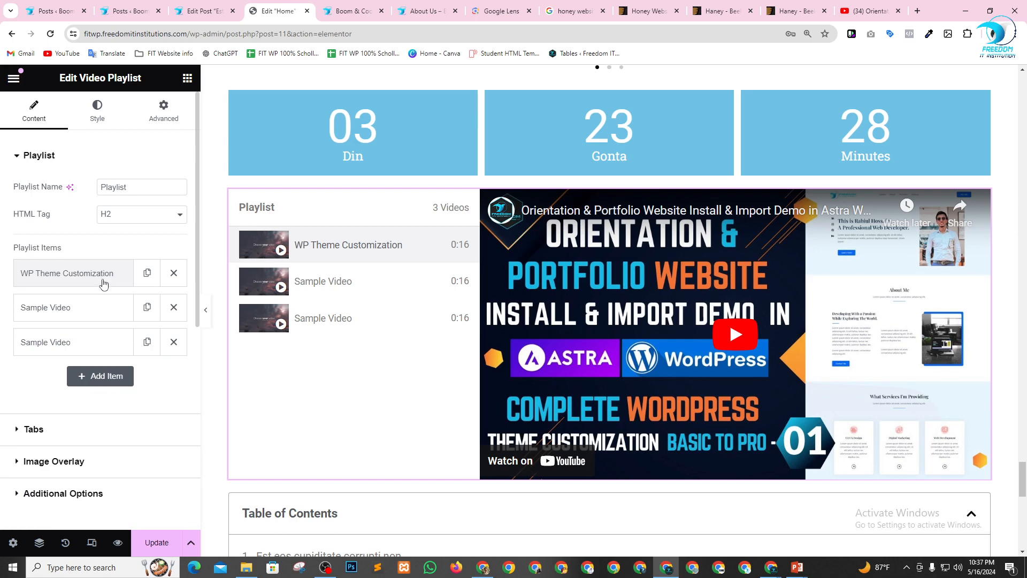
Delete the two Sample Video items from the playlist and duplicate the WP Theme Customization item twice.
{"action": "left_click", "coordinate": [173, 342]}
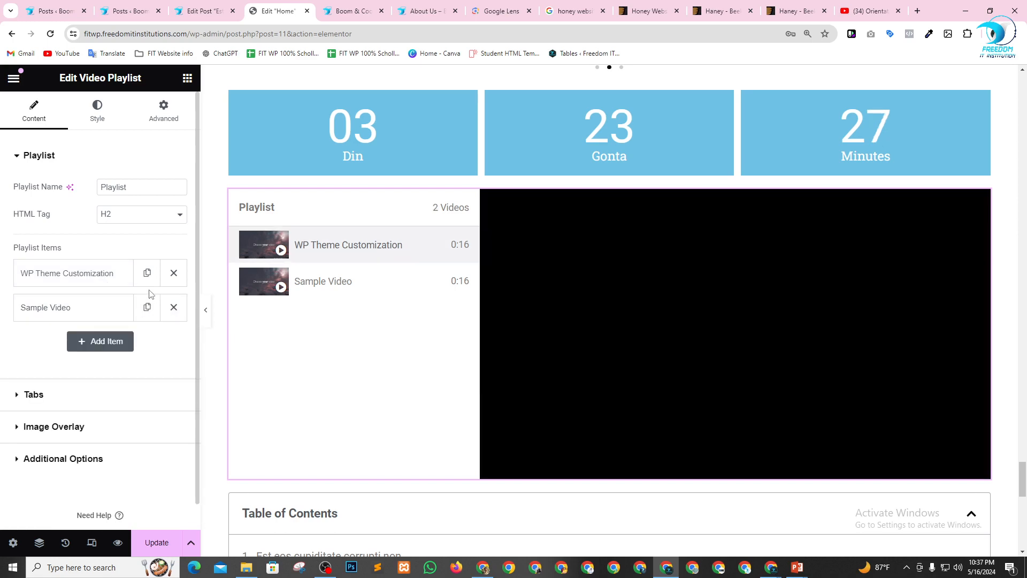
{"action": "left_click", "coordinate": [174, 307]}
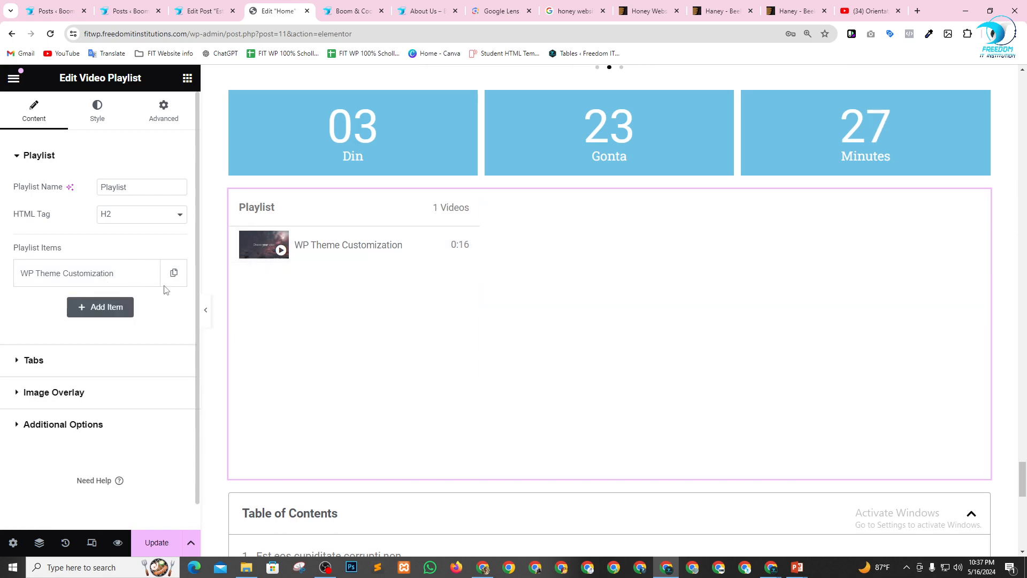
{"action": "left_click", "coordinate": [147, 273]}
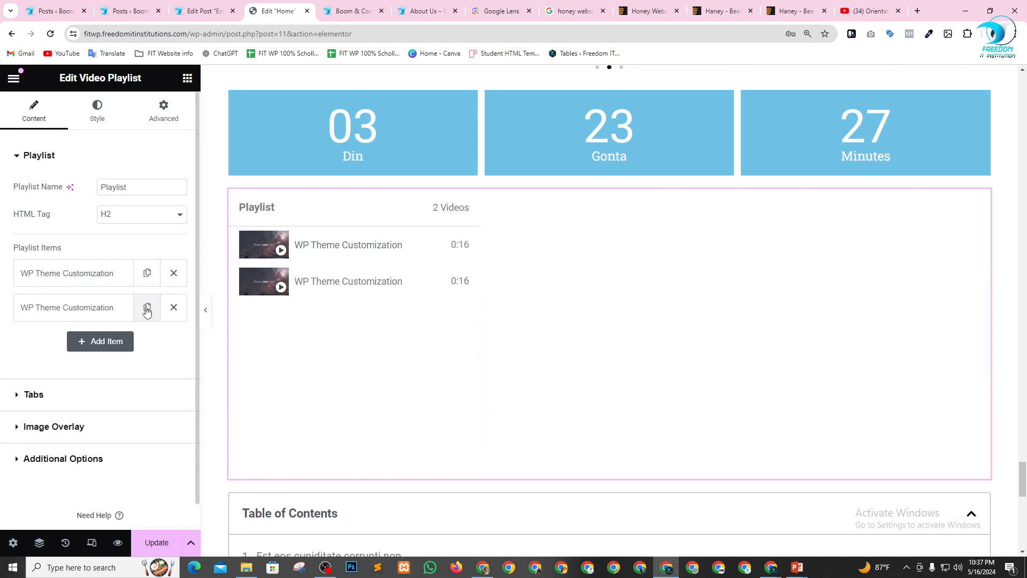
{"action": "left_click", "coordinate": [147, 308]}
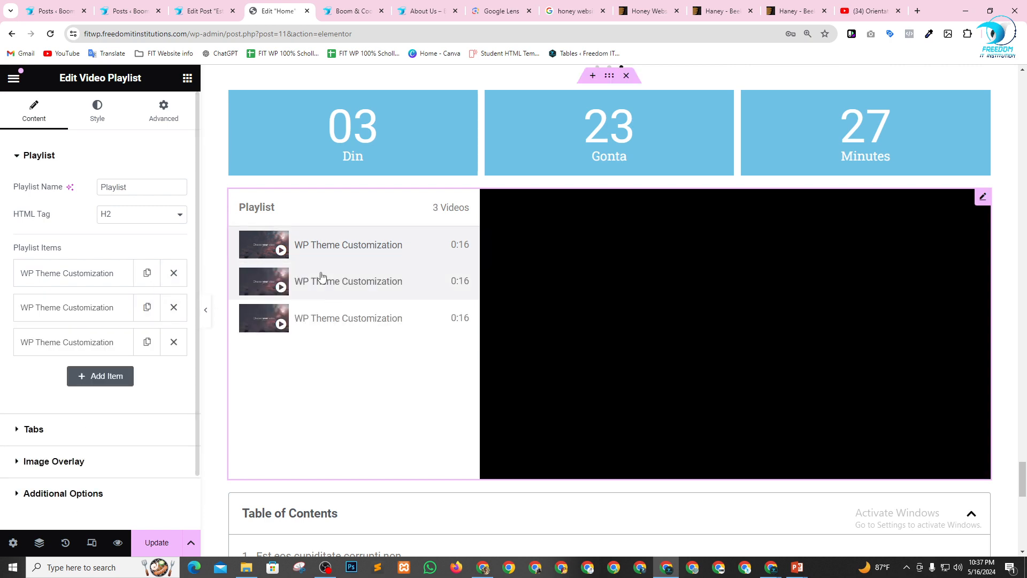
Open the first WP Theme Customization item's settings at its thumbnail image.
{"action": "left_click", "coordinate": [111, 283]}
{"action": "scroll", "coordinate": [121, 288], "scroll_direction": "down", "scroll_amount": 5}
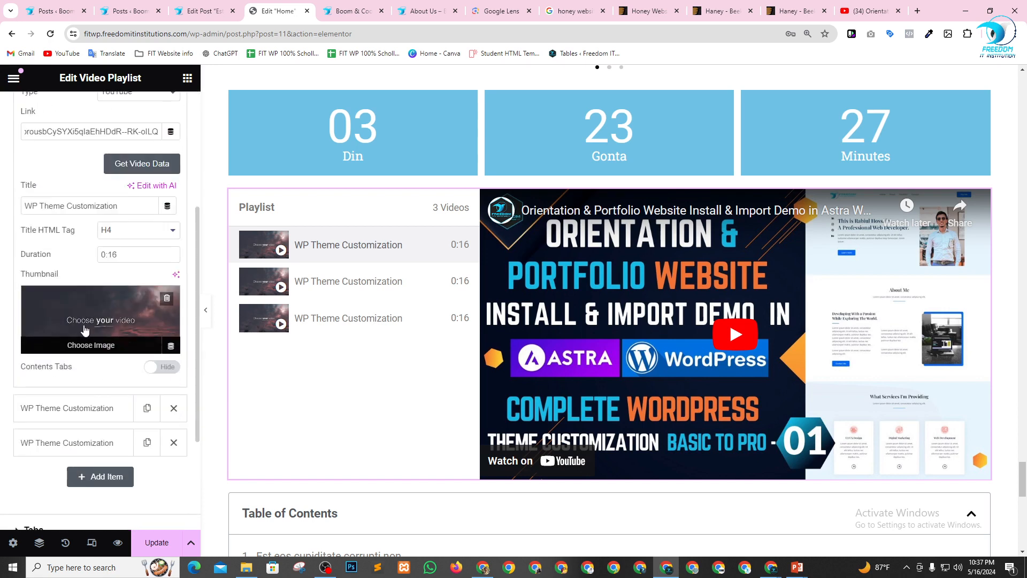
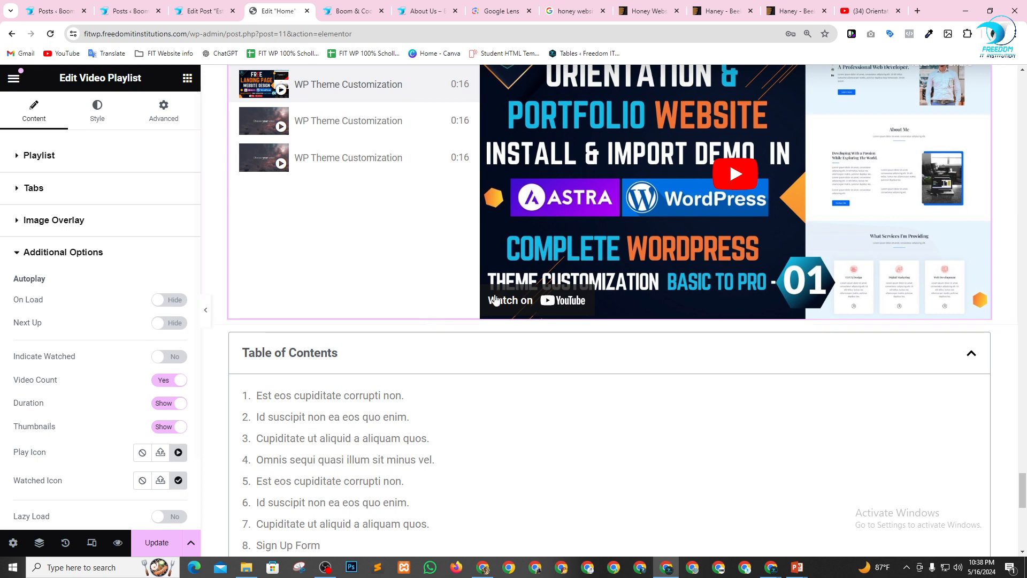
Review the Video Playlist's Additional Options and Image Overlay settings, collapse the sections and check the playlist on the page.
{"action": "scroll", "coordinate": [75, 389], "scroll_direction": "down", "scroll_amount": 1}
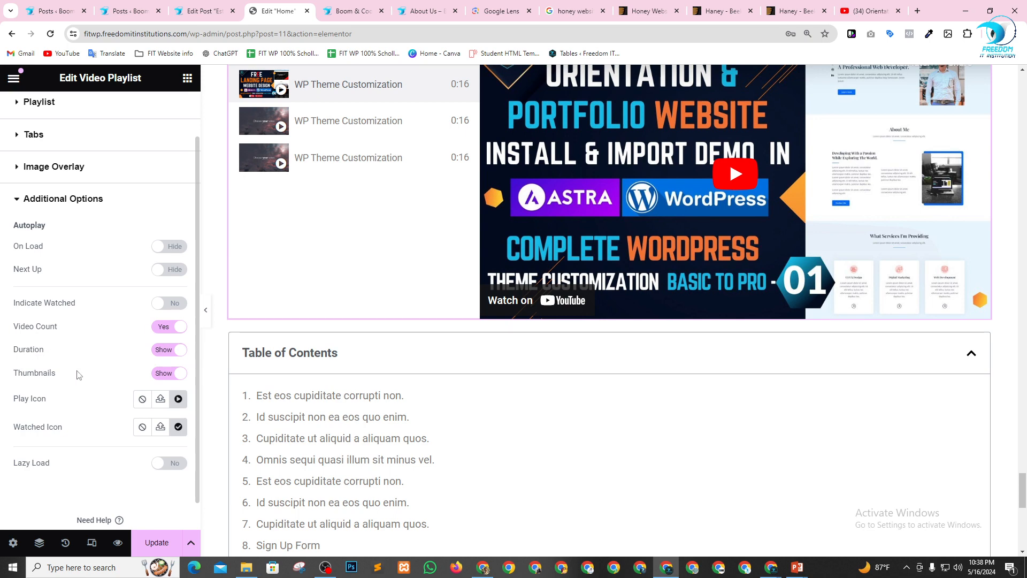
{"action": "scroll", "coordinate": [104, 368], "scroll_direction": "up", "scroll_amount": 1}
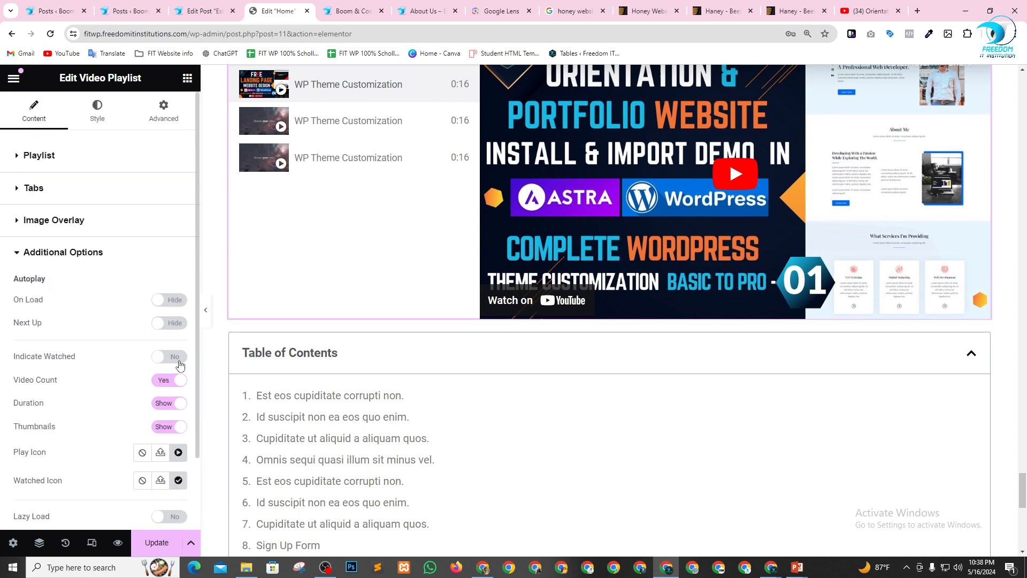
{"action": "left_click", "coordinate": [176, 357]}
{"action": "left_click", "coordinate": [165, 323]}
{"action": "left_click", "coordinate": [16, 220]}
{"action": "left_click", "coordinate": [16, 220]}
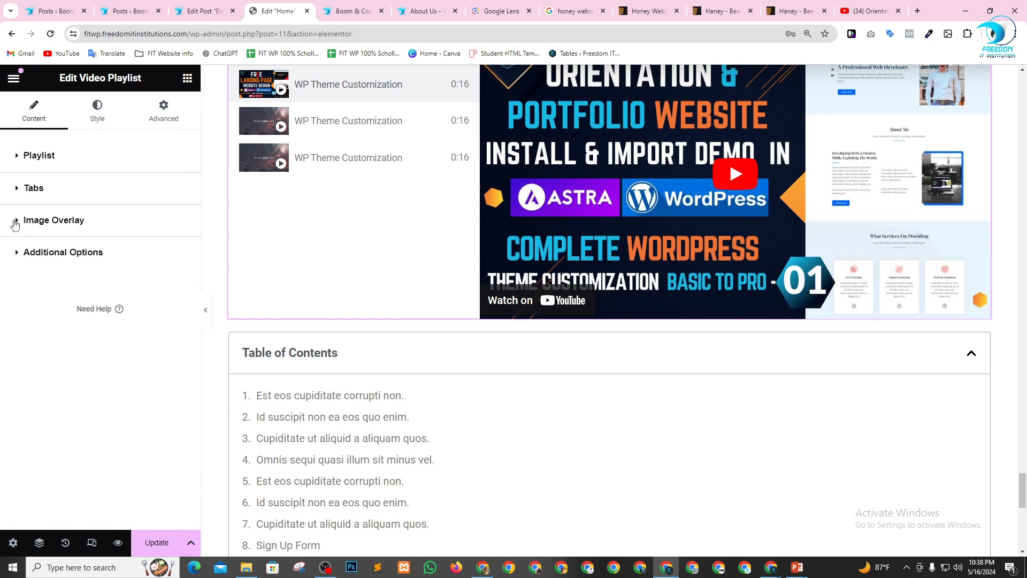
{"action": "scroll", "coordinate": [695, 289], "scroll_direction": "up", "scroll_amount": 4}
{"action": "scroll", "coordinate": [436, 287], "scroll_direction": "down", "scroll_amount": 4}
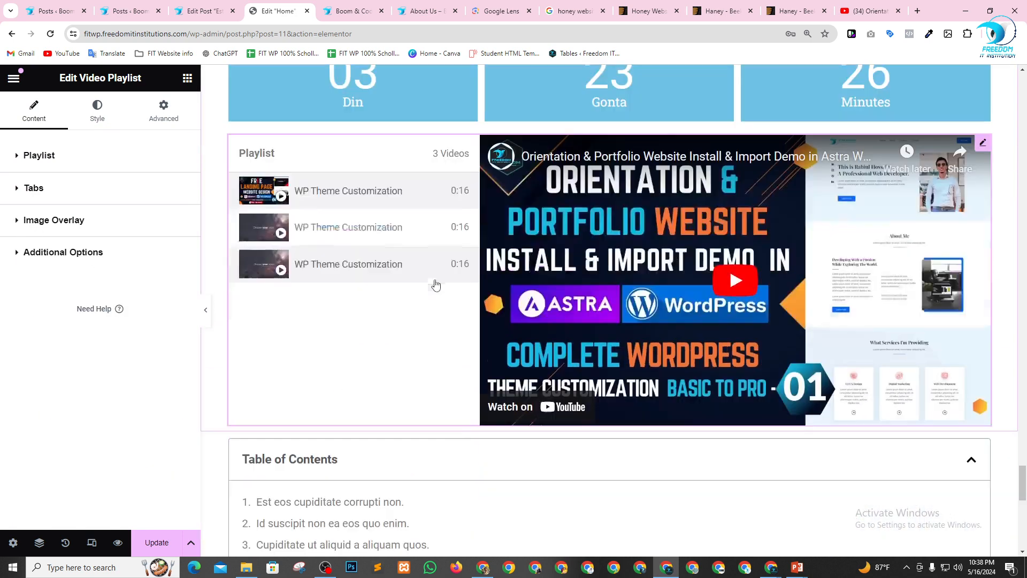
Add a Progress Tracker widget between the Video Playlist and the Table of Contents.
{"action": "left_click", "coordinate": [187, 78]}
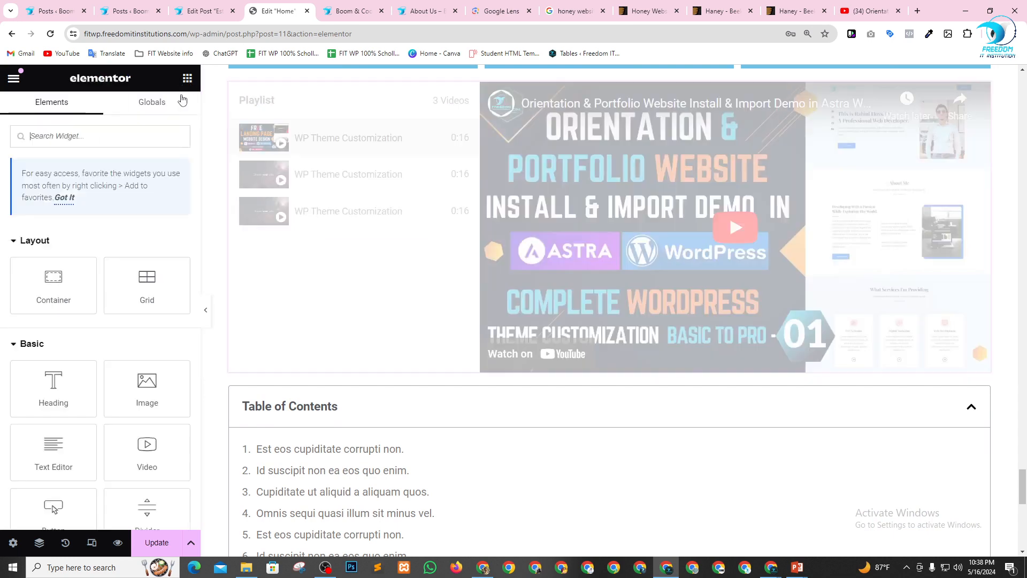
{"action": "scroll", "coordinate": [141, 286], "scroll_direction": "down", "scroll_amount": 10}
{"action": "scroll", "coordinate": [140, 286], "scroll_direction": "down", "scroll_amount": 20}
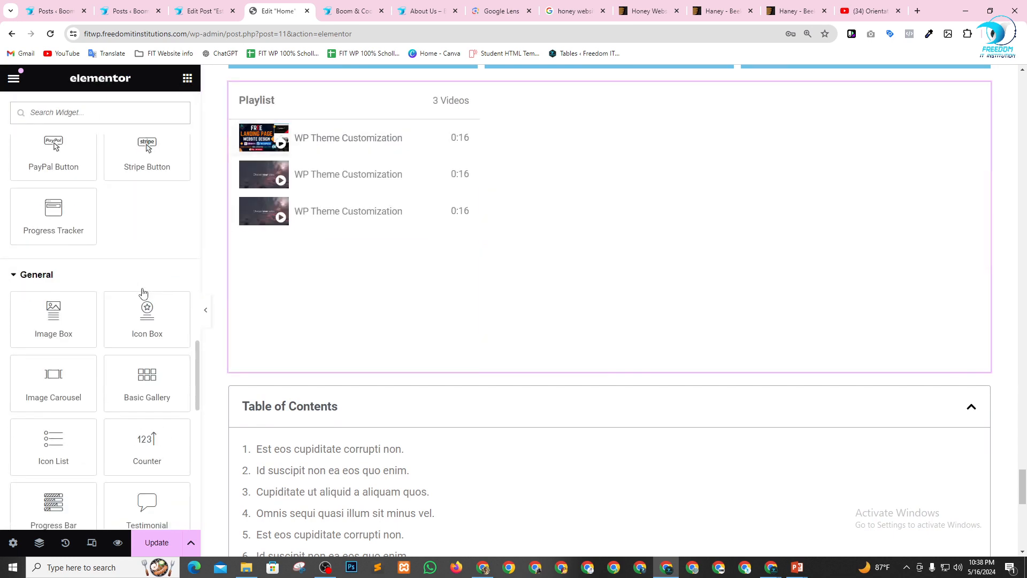
{"action": "scroll", "coordinate": [146, 289], "scroll_direction": "up", "scroll_amount": 8}
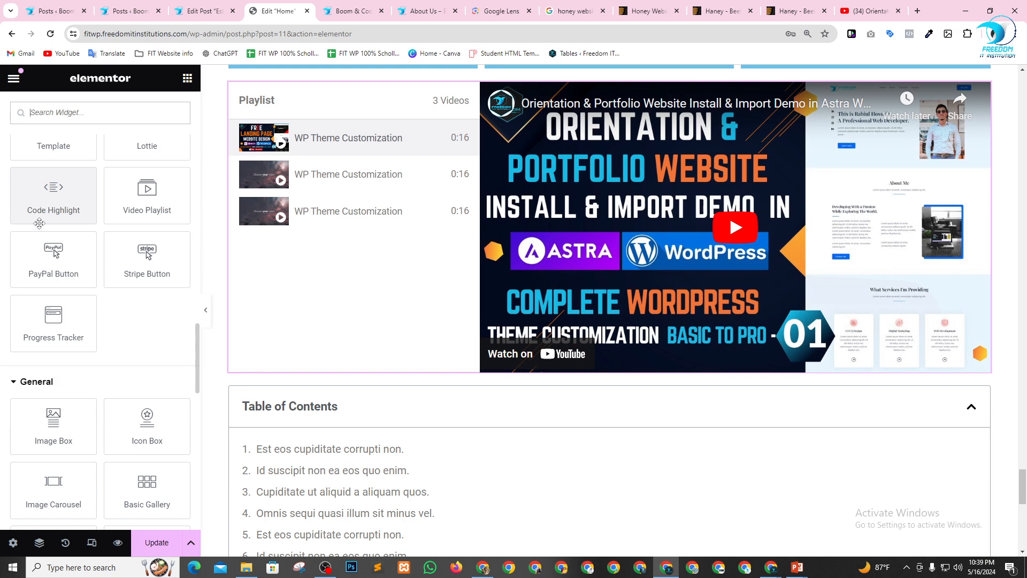
{"action": "left_click_drag", "start_coordinate": [59, 318], "coordinate": [543, 381]}
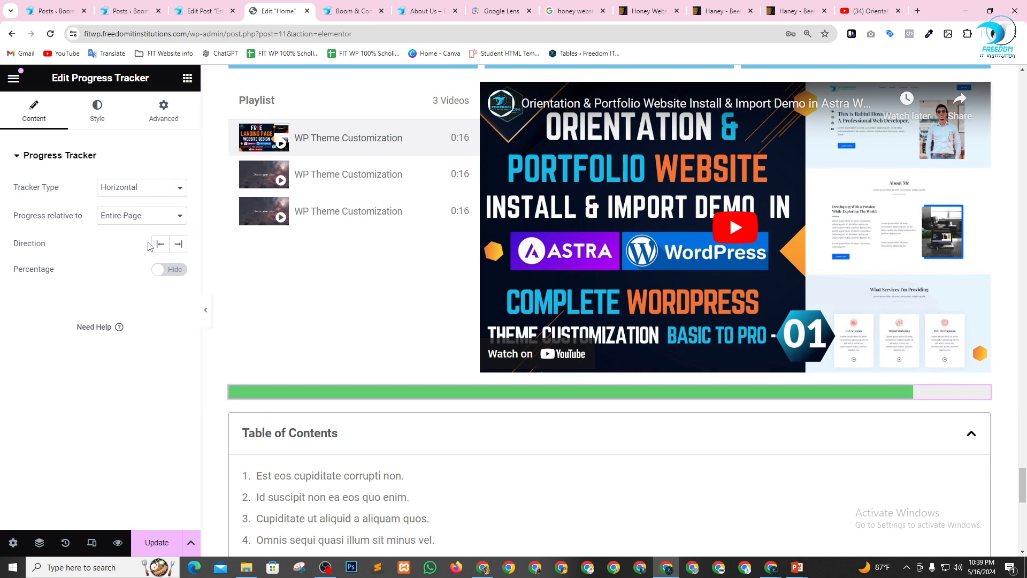
Try the Circular tracker type, restore Horizontal and check the options for what the progress is relative to.
{"action": "left_click", "coordinate": [136, 192]}
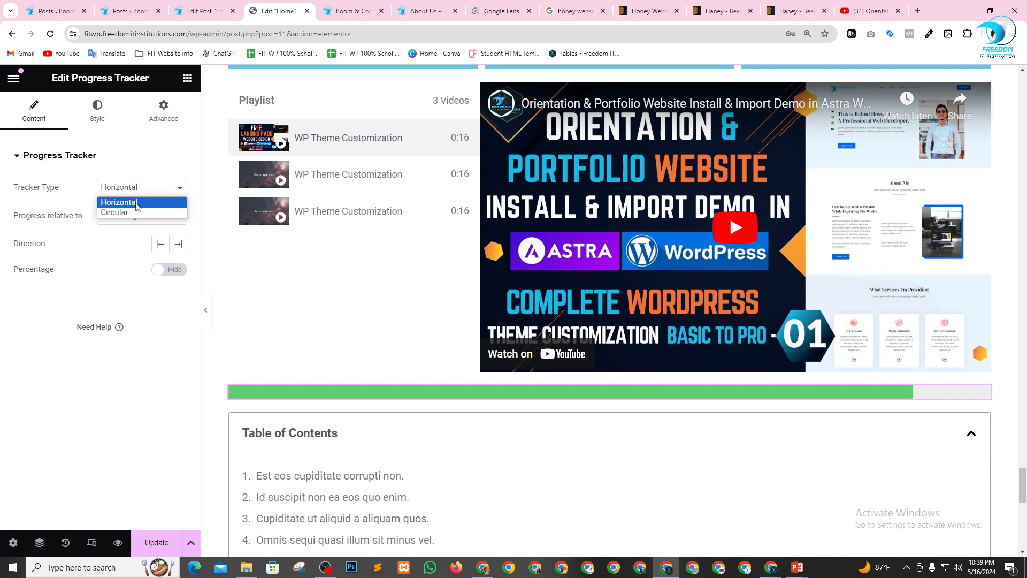
{"action": "left_click", "coordinate": [137, 213]}
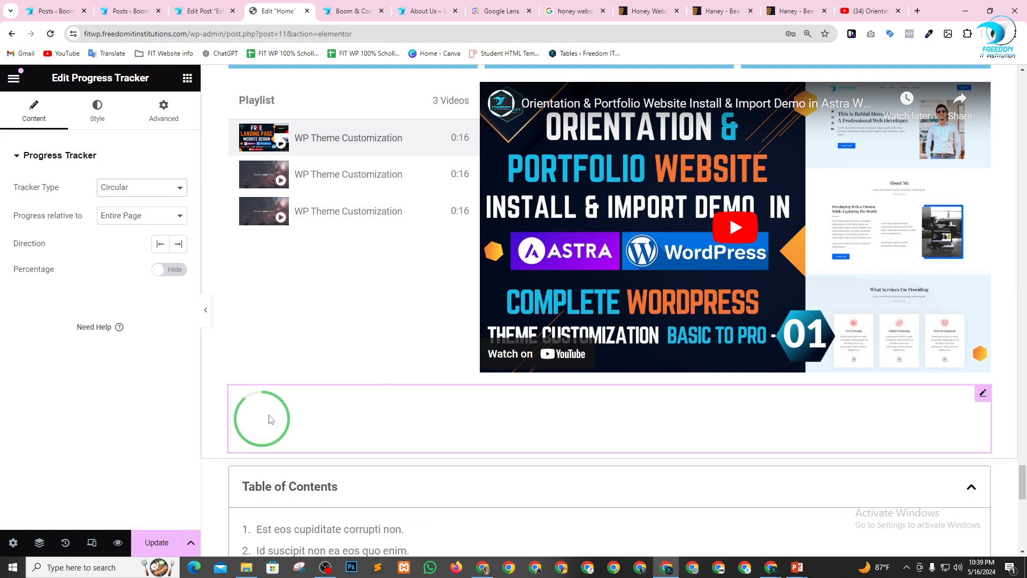
{"action": "left_click", "coordinate": [156, 188]}
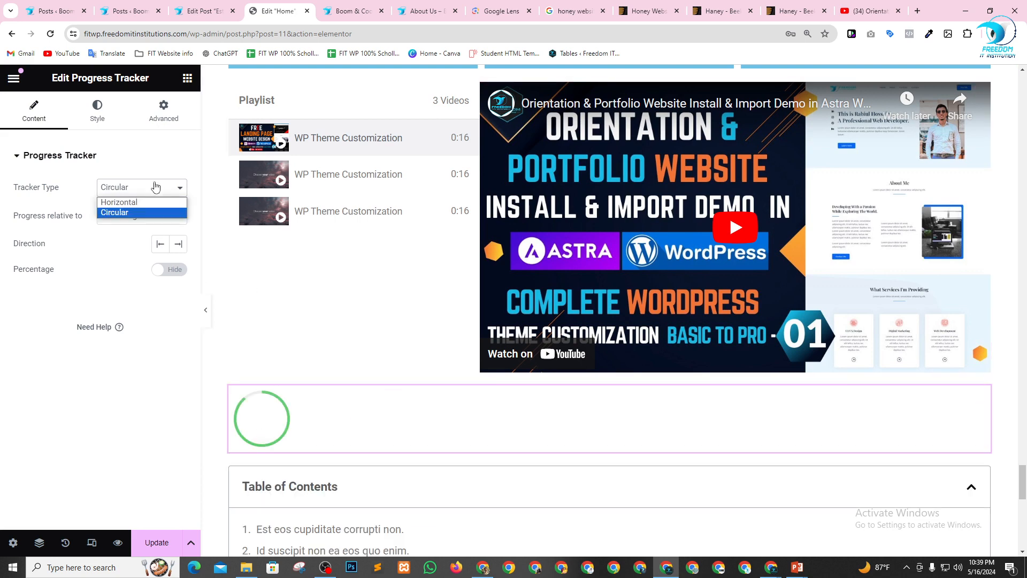
{"action": "left_click", "coordinate": [156, 204]}
{"action": "left_click", "coordinate": [157, 215]}
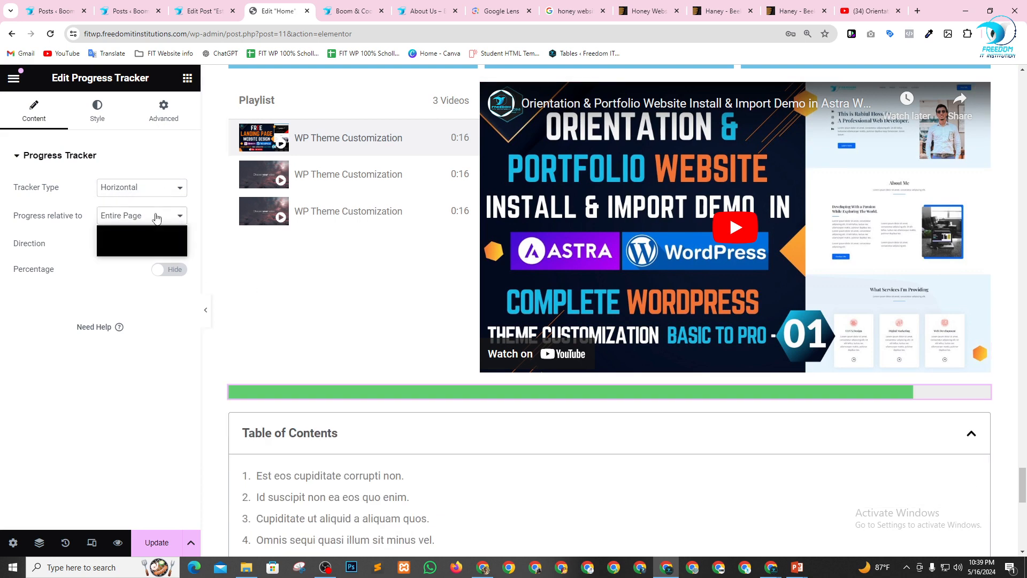
{"action": "left_click", "coordinate": [73, 252]}
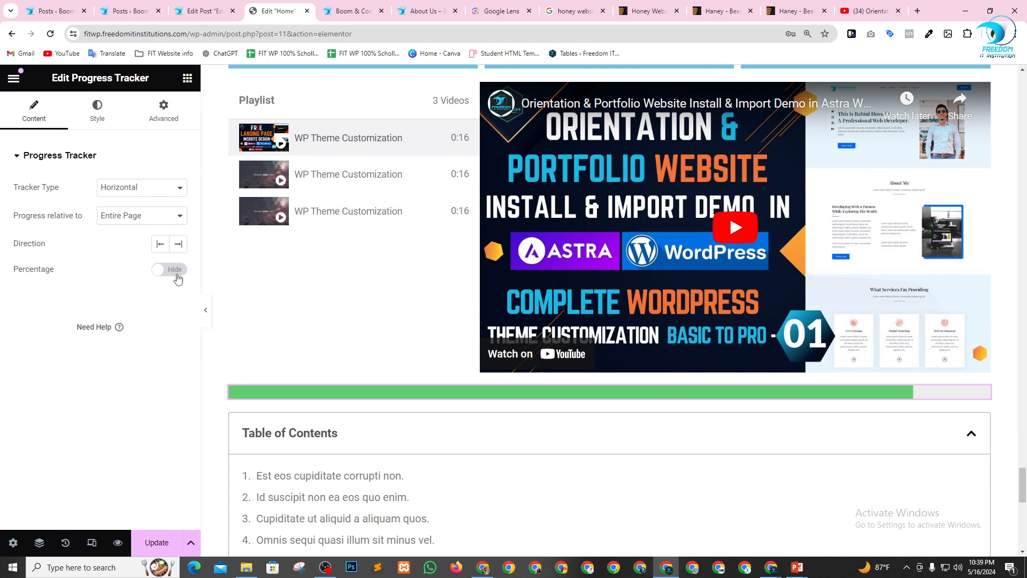
Show the Progress Tracker's percentage, set its direction to Left and its percentage position to Right after trying the opposite sides.
{"action": "left_click", "coordinate": [179, 276]}
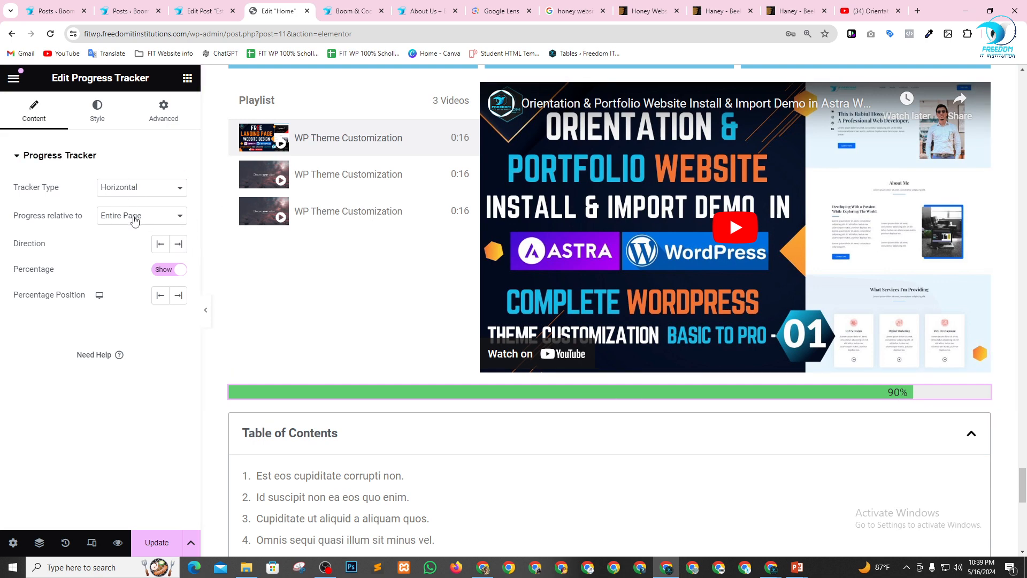
{"action": "left_click", "coordinate": [161, 244]}
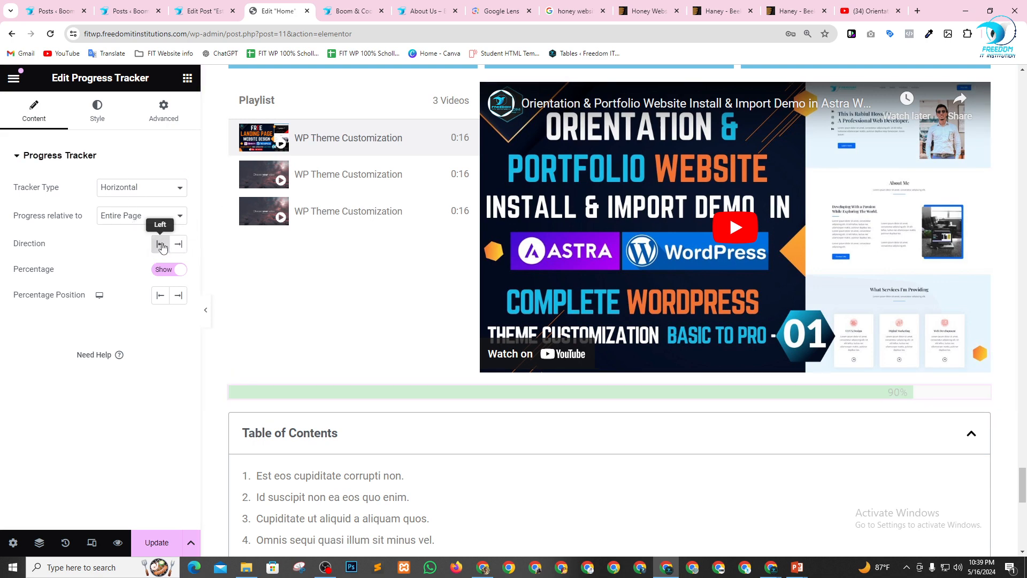
{"action": "left_click", "coordinate": [179, 246]}
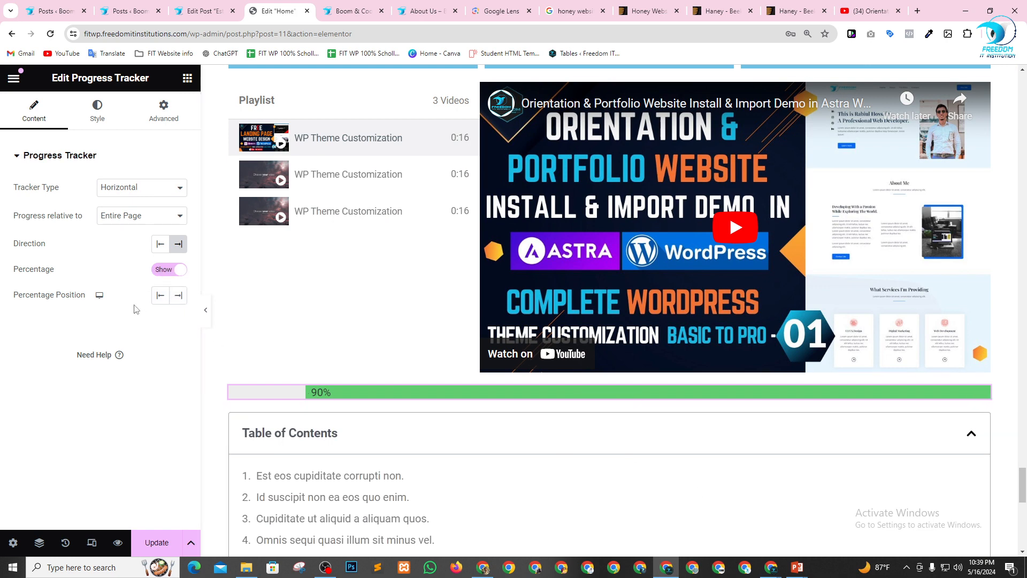
{"action": "left_click", "coordinate": [160, 244]}
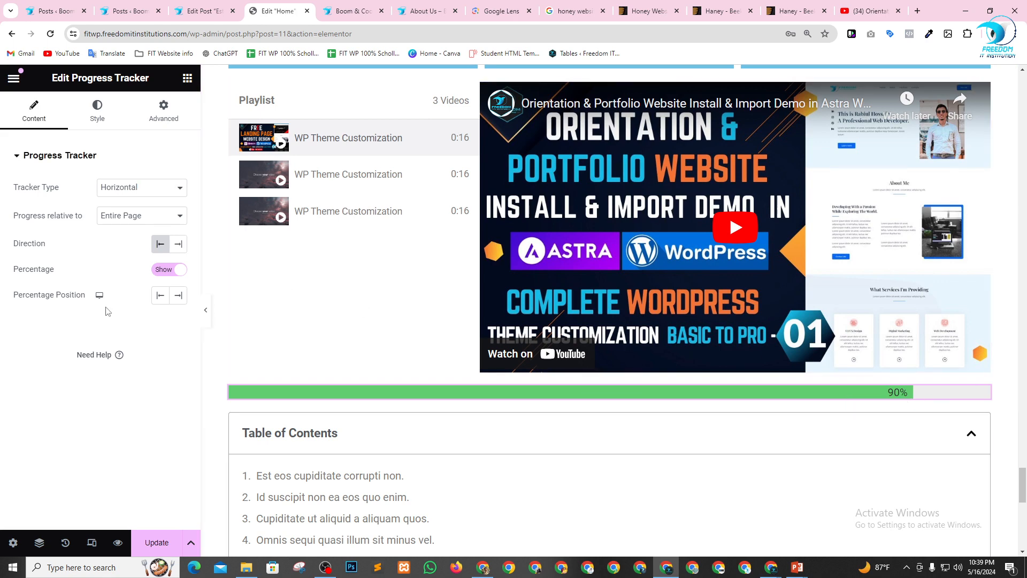
{"action": "left_click", "coordinate": [160, 296]}
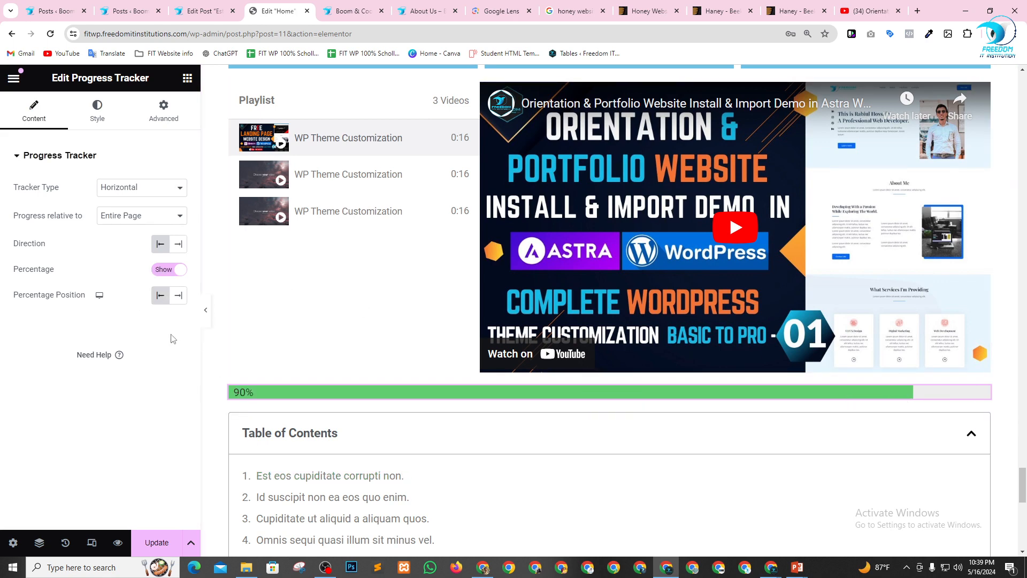
{"action": "left_click", "coordinate": [178, 295]}
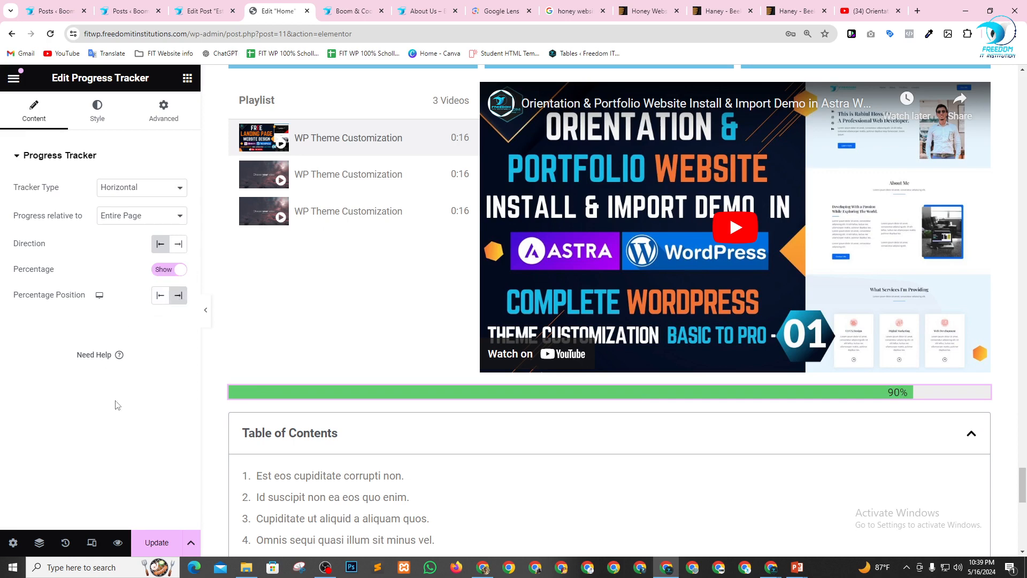
Examine the Progress Tracker's style settings for the tracker and percentage content, plus its advanced layout settings.
{"action": "left_click", "coordinate": [102, 120]}
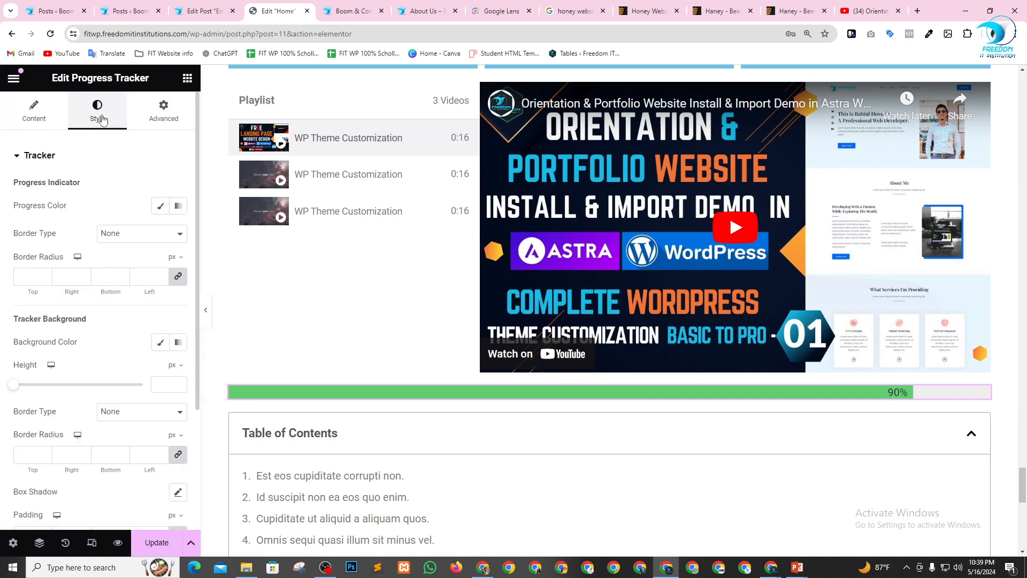
{"action": "scroll", "coordinate": [78, 321], "scroll_direction": "down", "scroll_amount": 3}
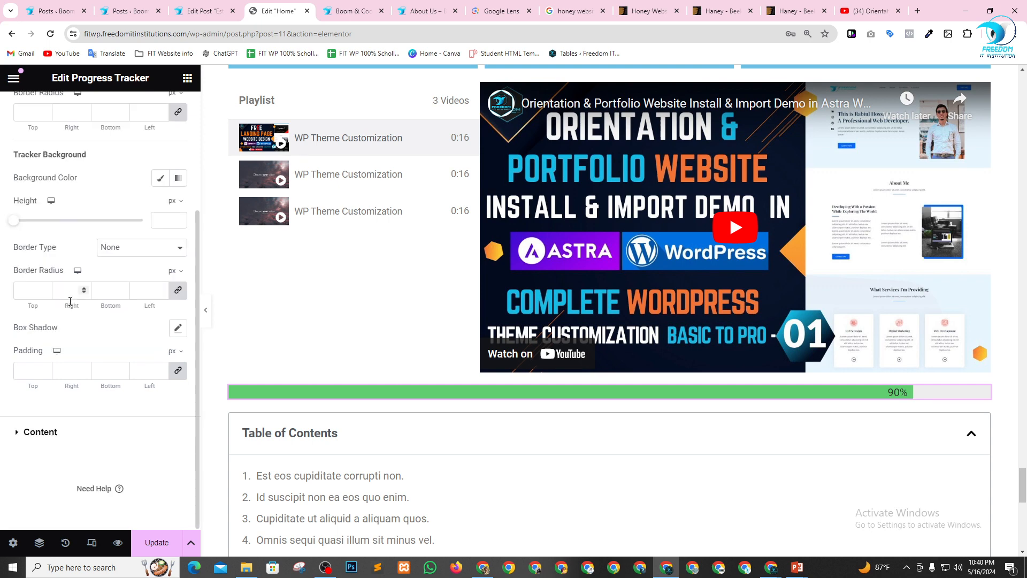
{"action": "scroll", "coordinate": [79, 328], "scroll_direction": "up", "scroll_amount": 2}
{"action": "scroll", "coordinate": [79, 328], "scroll_direction": "down", "scroll_amount": 2}
{"action": "left_click", "coordinate": [19, 439]}
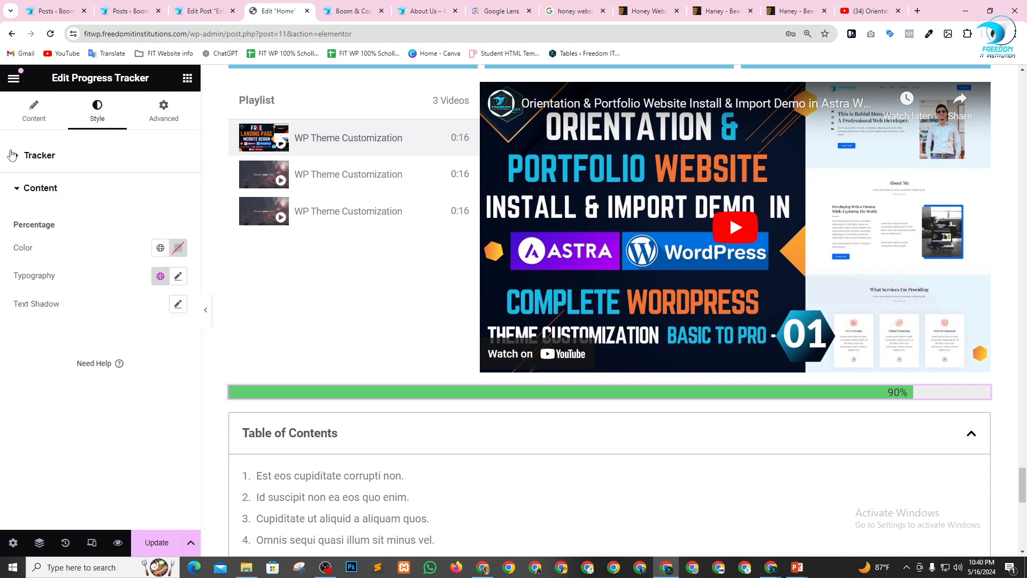
{"action": "left_click", "coordinate": [21, 161]}
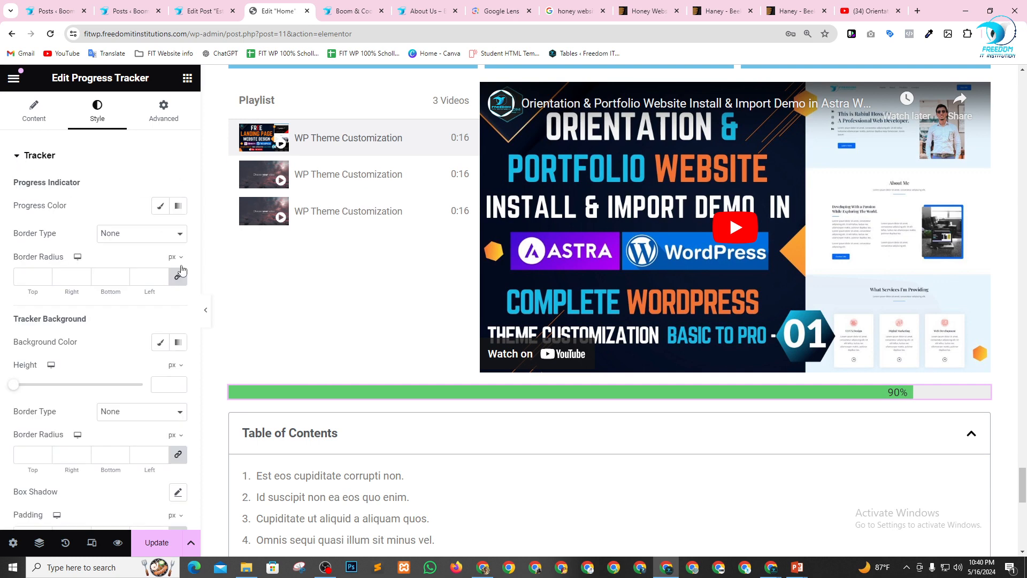
{"action": "scroll", "coordinate": [155, 281], "scroll_direction": "down", "scroll_amount": 1}
{"action": "scroll", "coordinate": [150, 286], "scroll_direction": "down", "scroll_amount": 2}
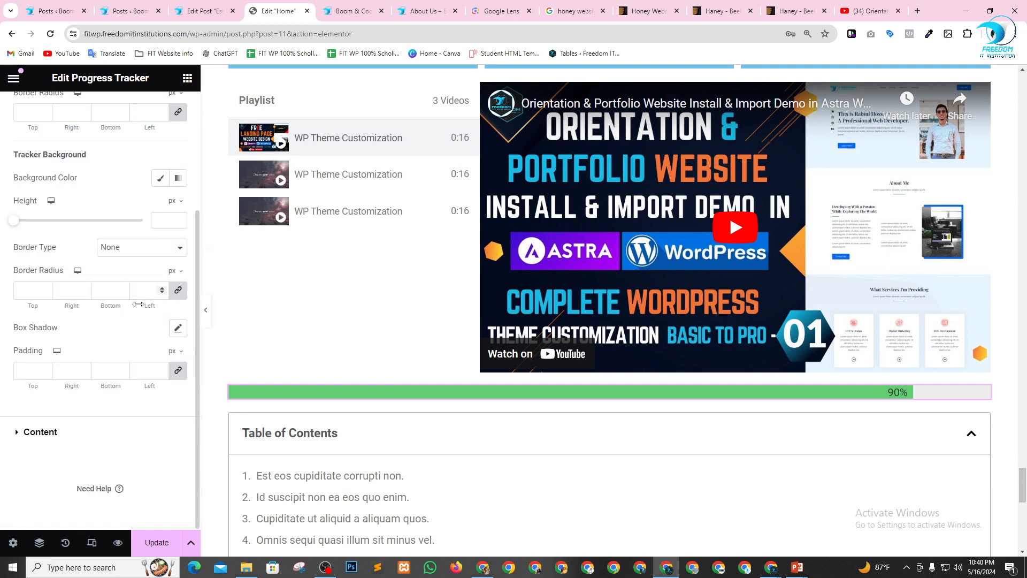
{"action": "scroll", "coordinate": [126, 324], "scroll_direction": "up", "scroll_amount": 3}
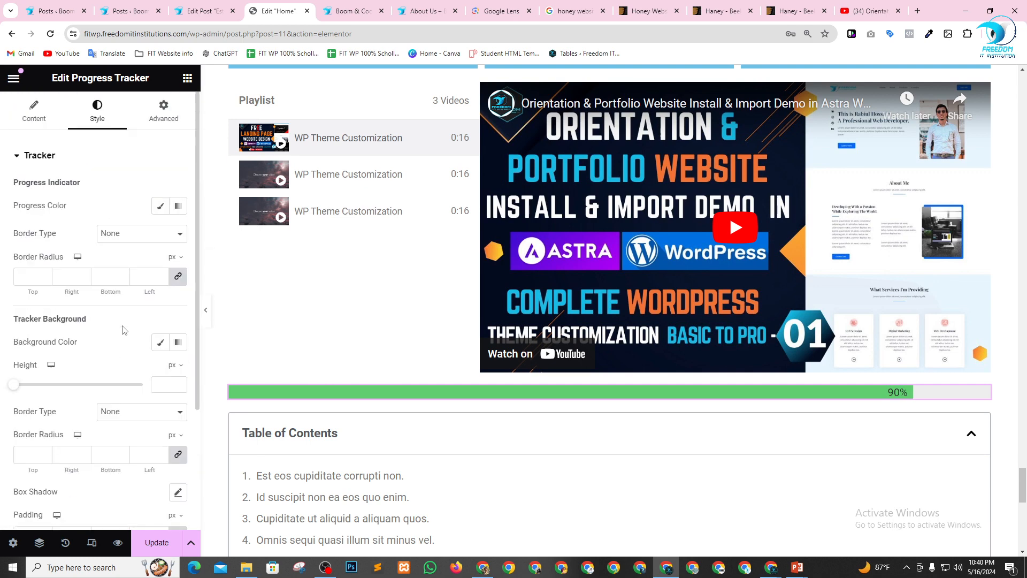
{"action": "left_click", "coordinate": [164, 123]}
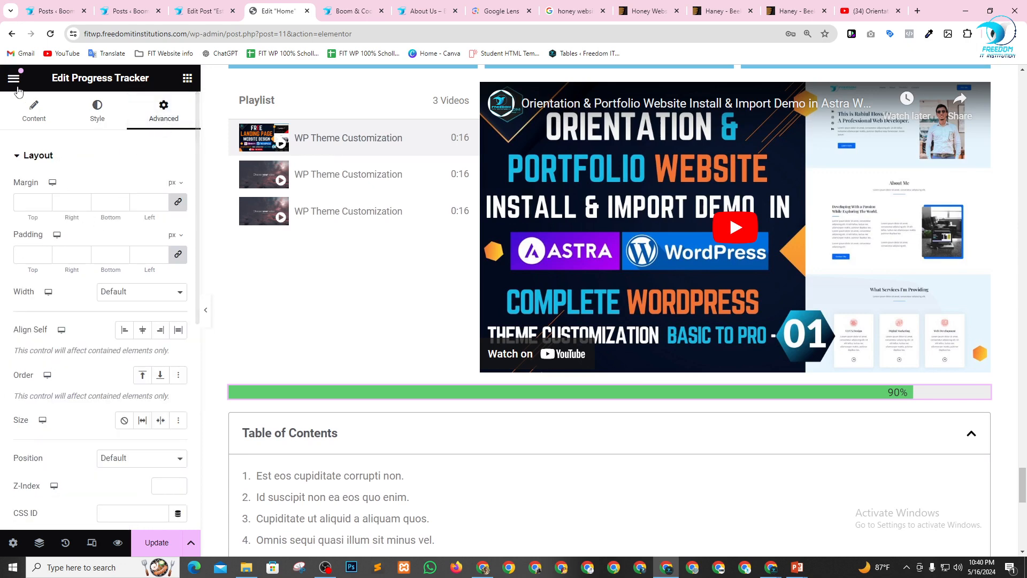
Add a Blockquote widget between the Progress Tracker and the Table of Contents.
{"action": "left_click", "coordinate": [187, 79]}
{"action": "scroll", "coordinate": [124, 371], "scroll_direction": "down", "scroll_amount": 15}
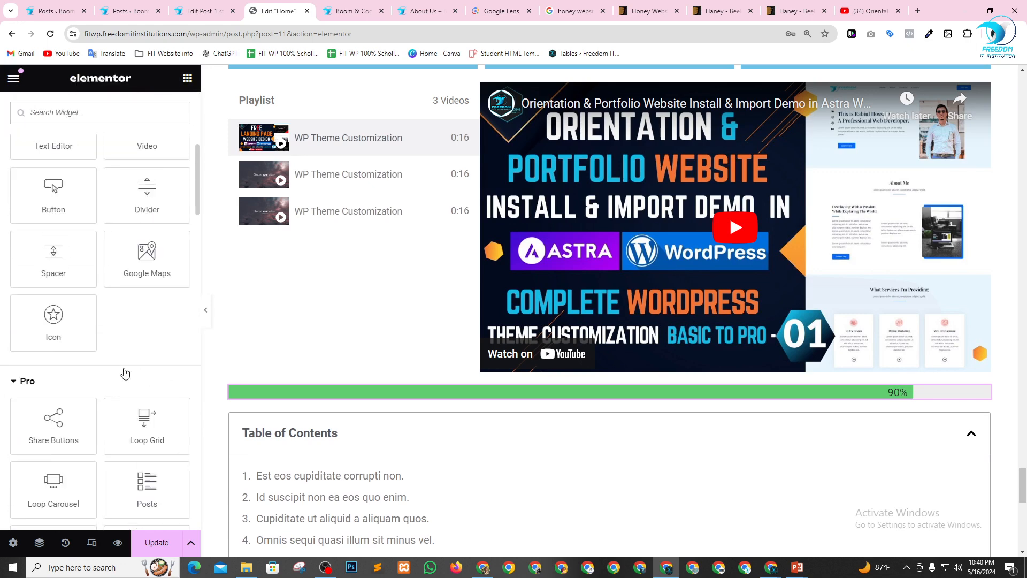
{"action": "scroll", "coordinate": [122, 361], "scroll_direction": "down", "scroll_amount": 4}
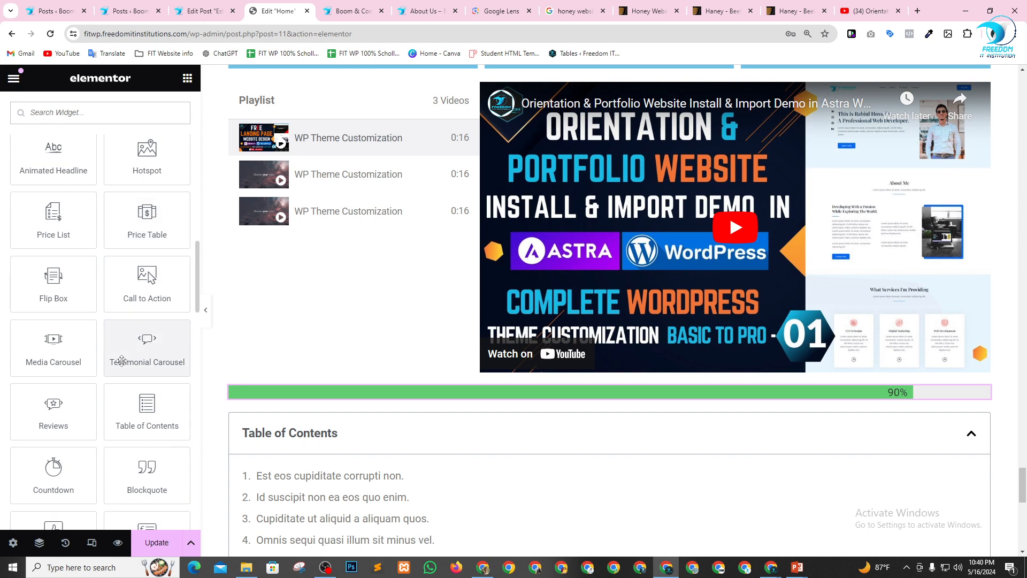
{"action": "scroll", "coordinate": [122, 361], "scroll_direction": "down", "scroll_amount": 1}
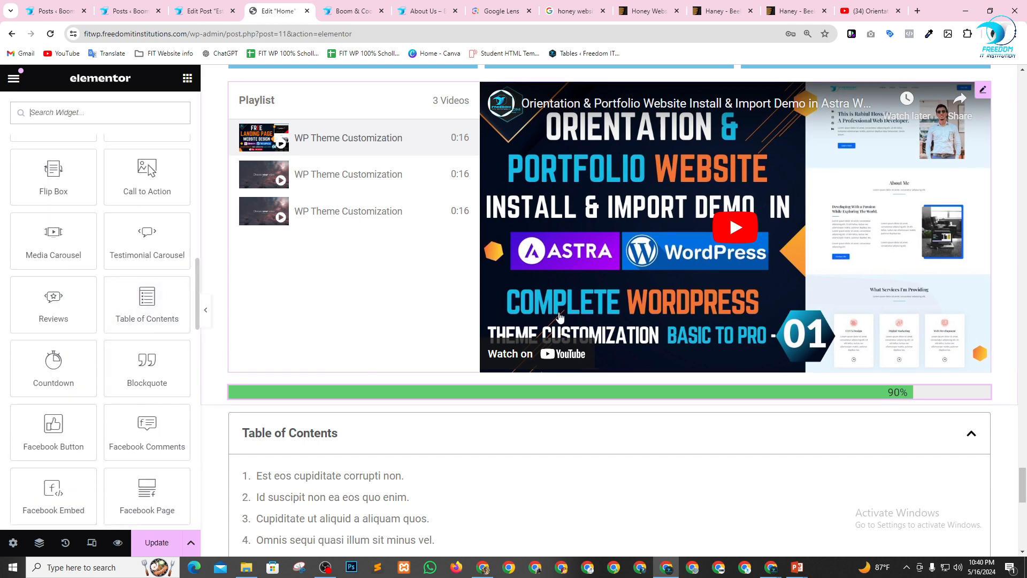
{"action": "scroll", "coordinate": [610, 346], "scroll_direction": "down", "scroll_amount": 3}
{"action": "scroll", "coordinate": [607, 347], "scroll_direction": "down", "scroll_amount": 2}
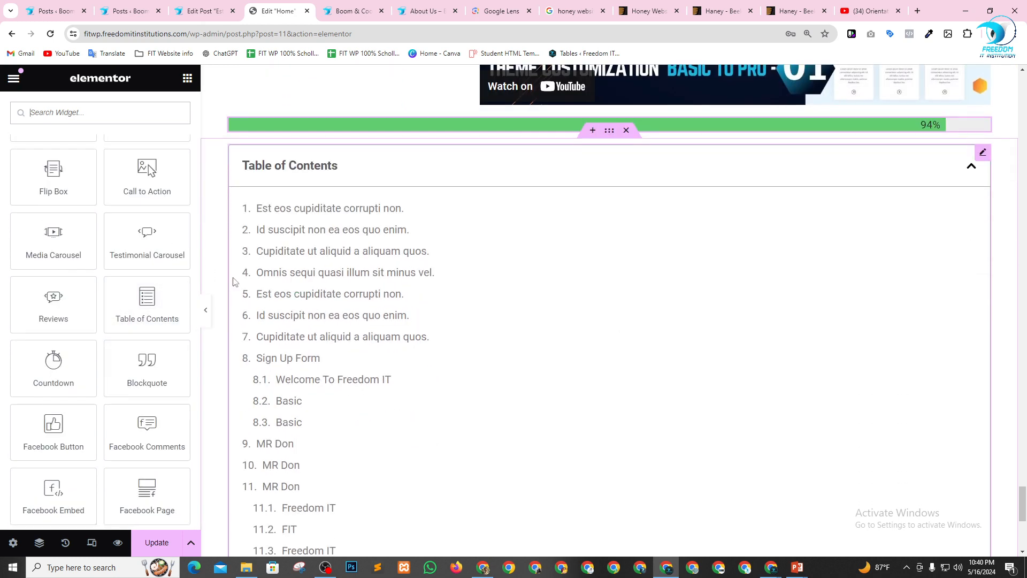
{"action": "left_click_drag", "start_coordinate": [140, 369], "coordinate": [415, 153]}
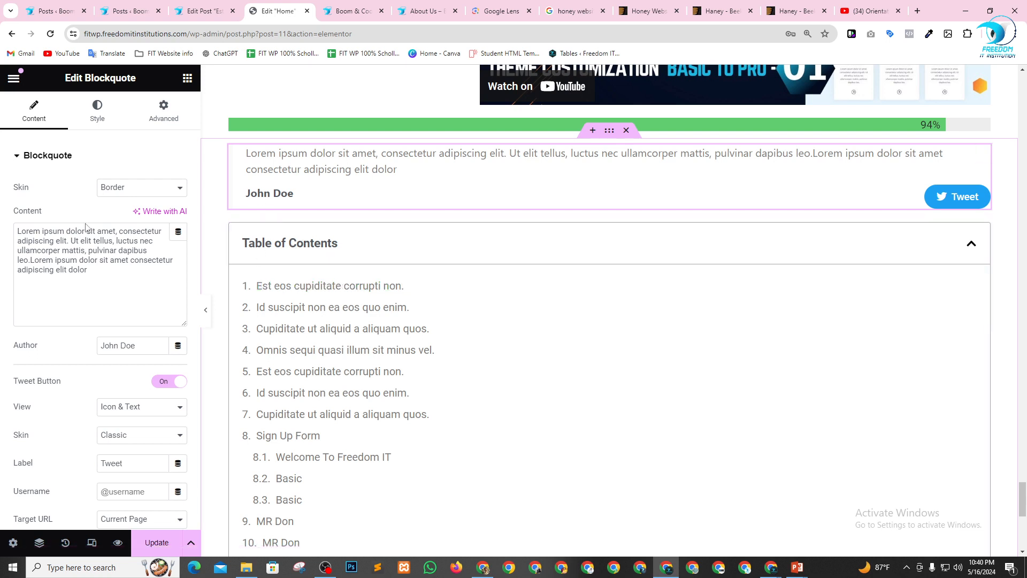
Replace the Blockquote's placeholder content with "Strive for self development".
{"action": "left_click_drag", "start_coordinate": [98, 274], "coordinate": [1, 232]}
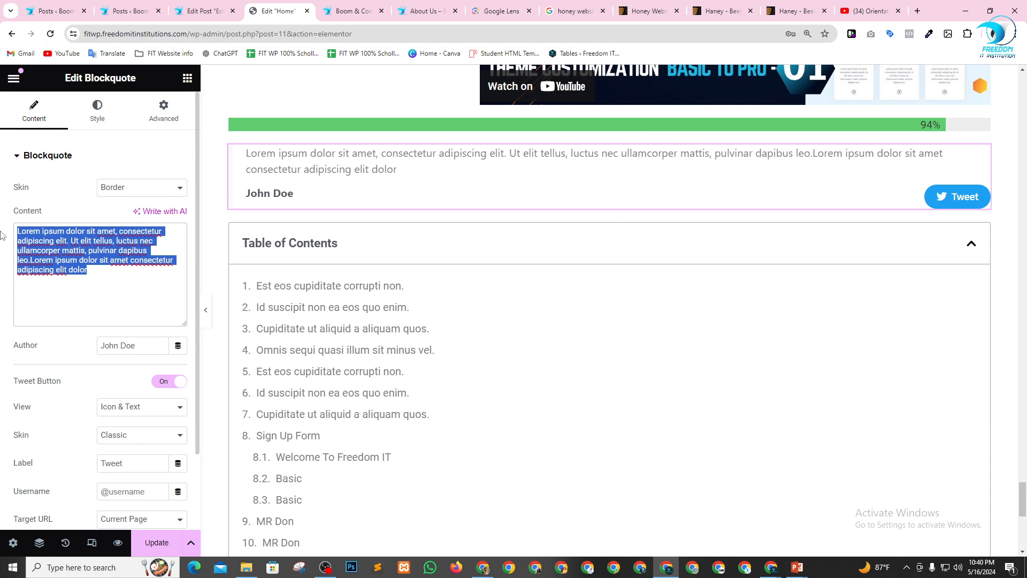
{"action": "type", "text": "Strive for s"}
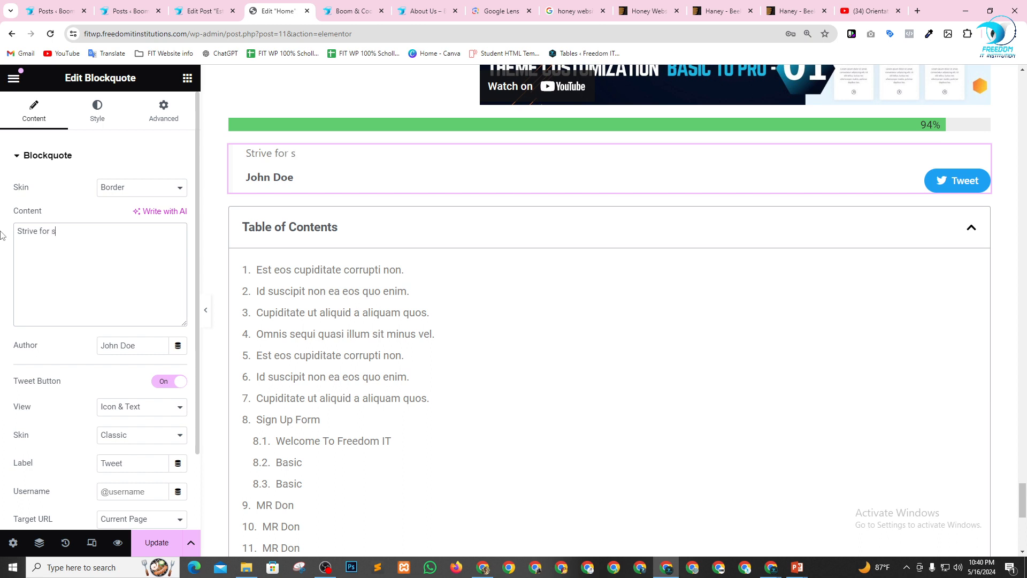
{"action": "type", "text": "elf developm"}
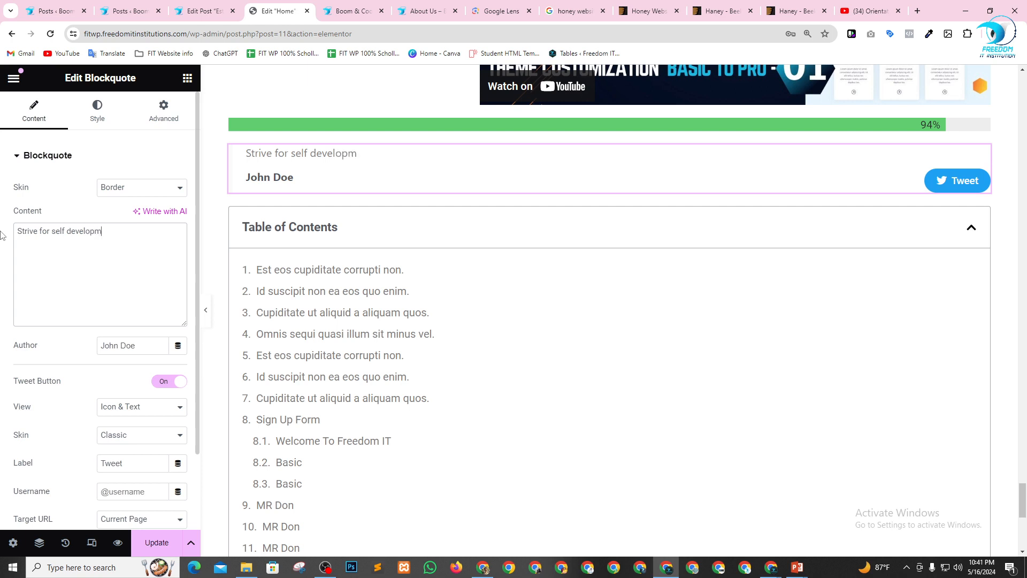
{"action": "type", "text": "ent"}
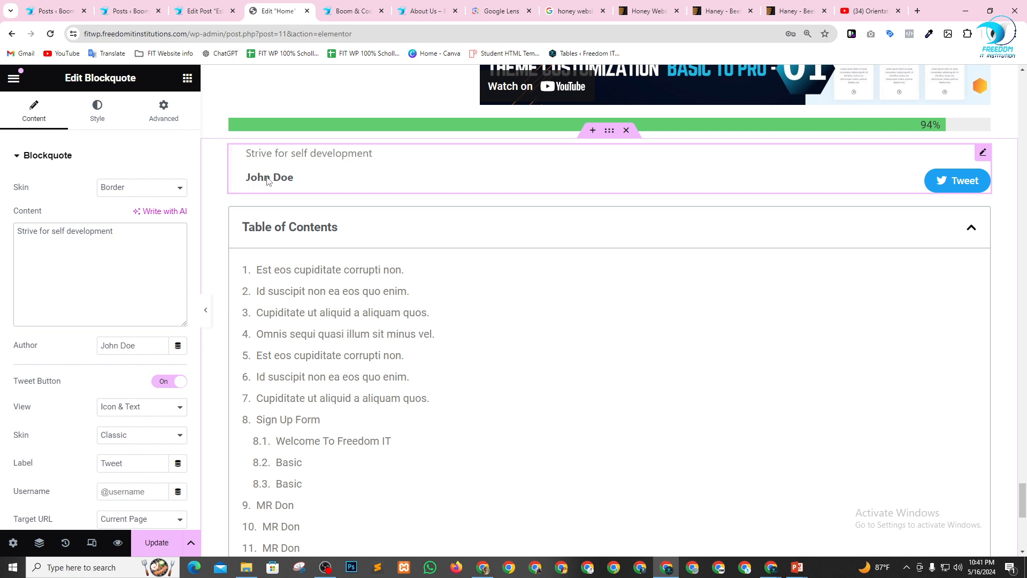
Change the Blockquote's author to "FIT".
{"action": "left_click_drag", "start_coordinate": [143, 345], "coordinate": [63, 345]}
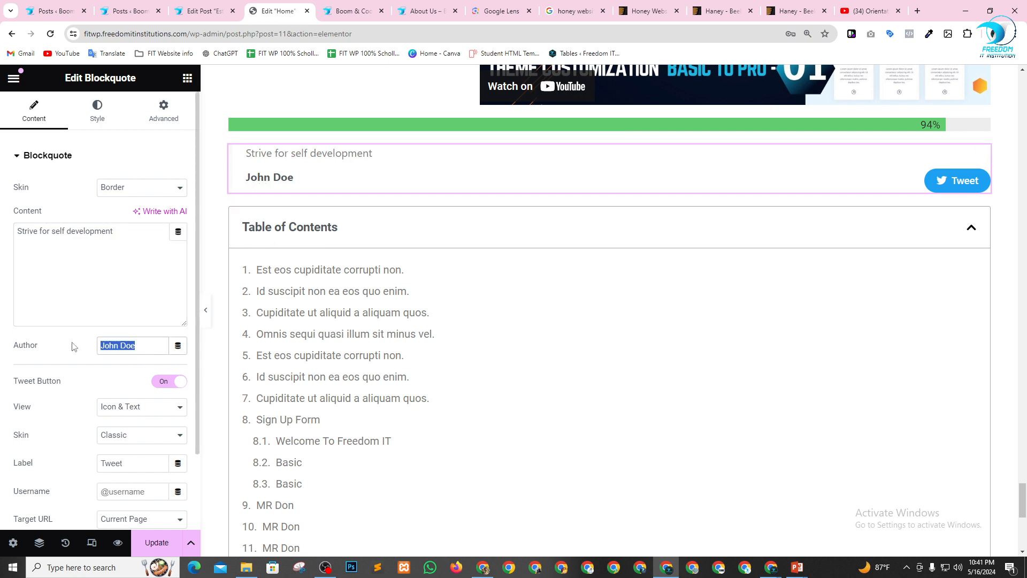
{"action": "type", "text": "FIT"}
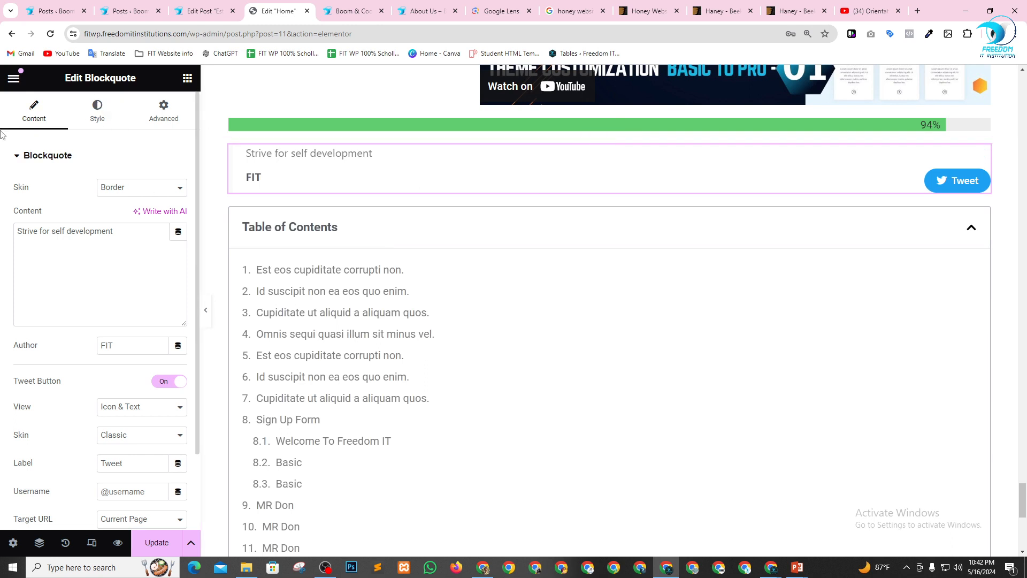
Examine the remaining widget categories in the Elementor widget library and the finished Blockquote on the page.
{"action": "left_click", "coordinate": [187, 79]}
{"action": "scroll", "coordinate": [98, 333], "scroll_direction": "down", "scroll_amount": 20}
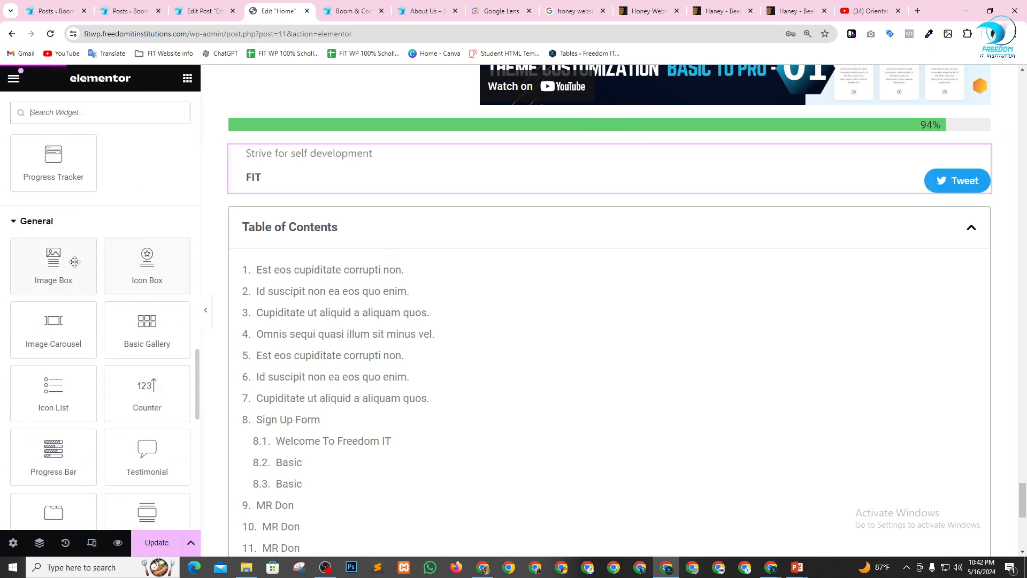
{"action": "scroll", "coordinate": [71, 257], "scroll_direction": "up", "scroll_amount": 3}
{"action": "scroll", "coordinate": [71, 258], "scroll_direction": "down", "scroll_amount": 12}
{"action": "scroll", "coordinate": [70, 257], "scroll_direction": "down", "scroll_amount": 3}
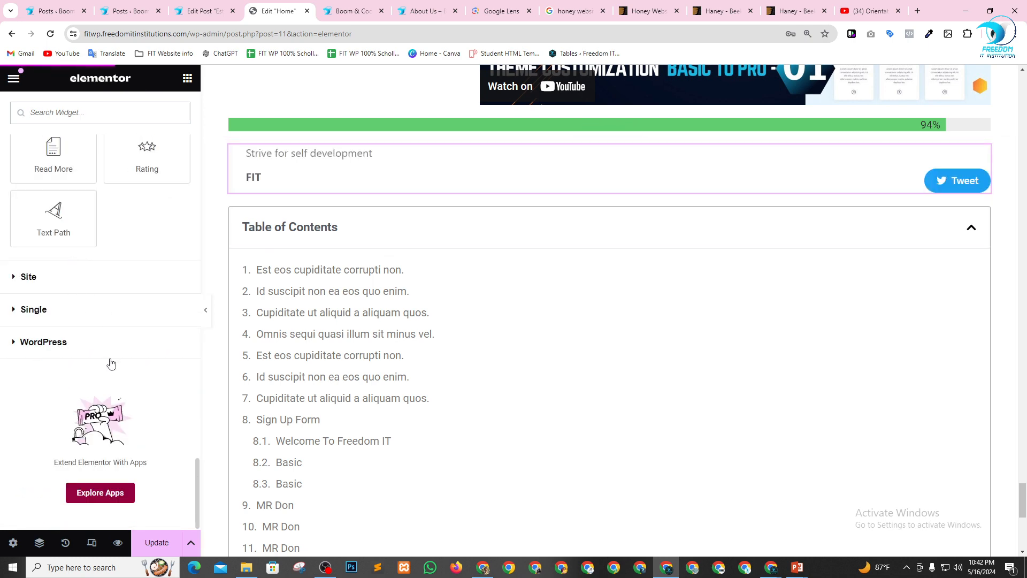
{"action": "scroll", "coordinate": [149, 352], "scroll_direction": "up", "scroll_amount": 6}
{"action": "scroll", "coordinate": [148, 352], "scroll_direction": "up", "scroll_amount": 6}
{"action": "scroll", "coordinate": [363, 232], "scroll_direction": "up", "scroll_amount": 5}
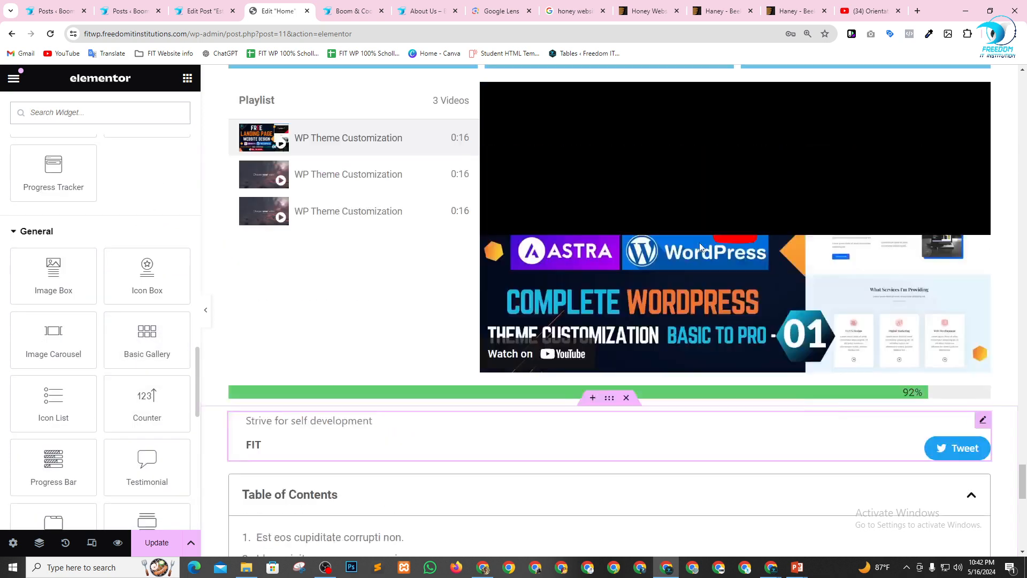
{"action": "scroll", "coordinate": [363, 232], "scroll_direction": "down", "scroll_amount": 3}
{"action": "scroll", "coordinate": [363, 232], "scroll_direction": "down", "scroll_amount": 3}
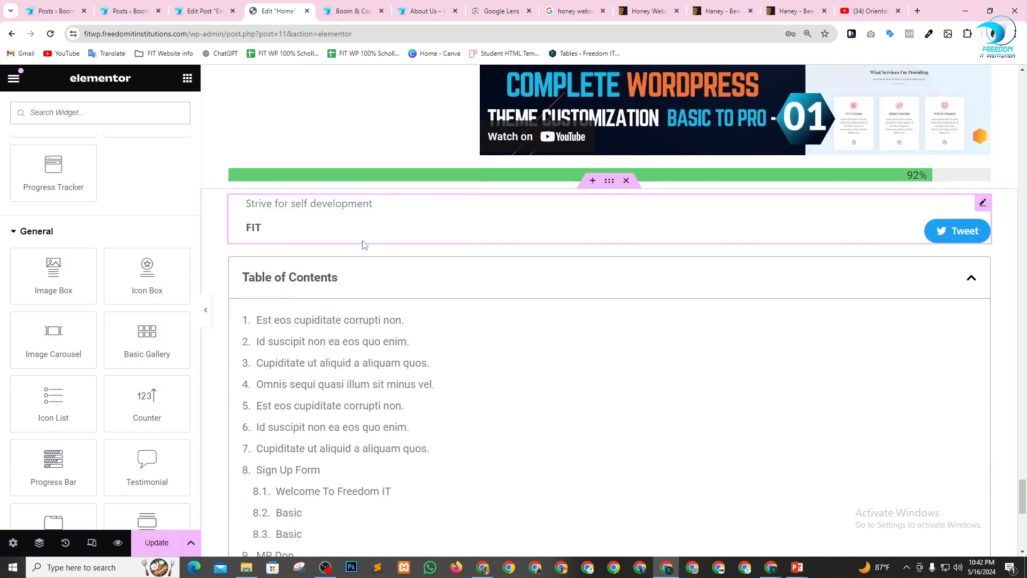
Switch to the WordPress admin posts list and open the page for adding a new plugin.
{"action": "left_click", "coordinate": [128, 11]}
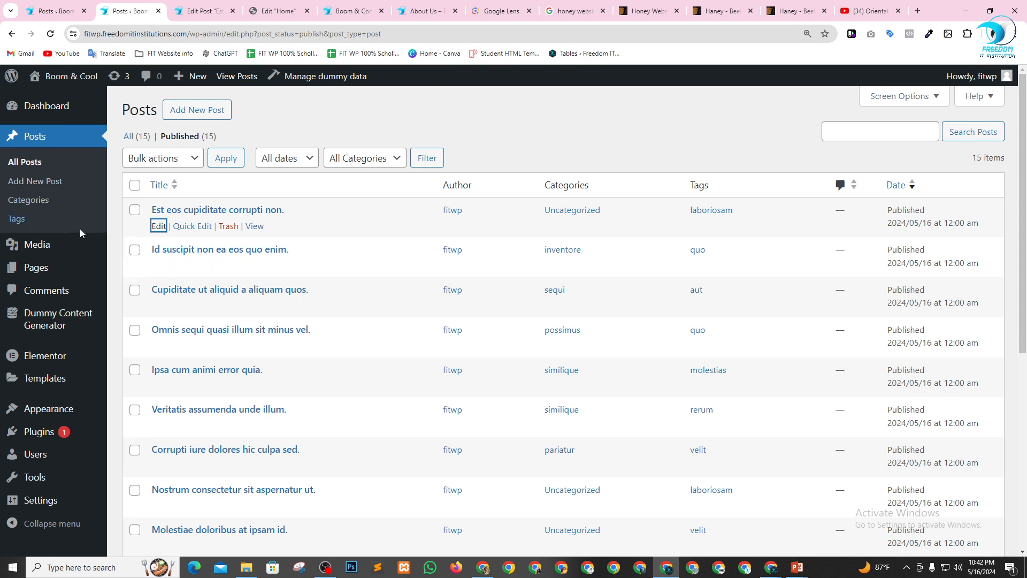
{"action": "scroll", "coordinate": [80, 230], "scroll_direction": "down", "scroll_amount": 3}
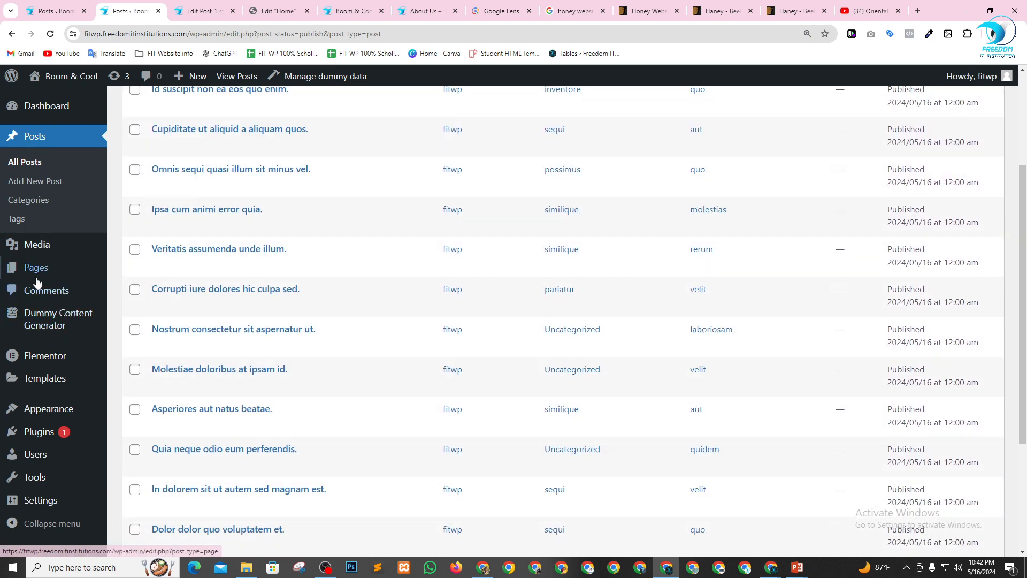
{"action": "scroll", "coordinate": [50, 342], "scroll_direction": "down", "scroll_amount": 3}
{"action": "mouse_move", "coordinate": [40, 432]}
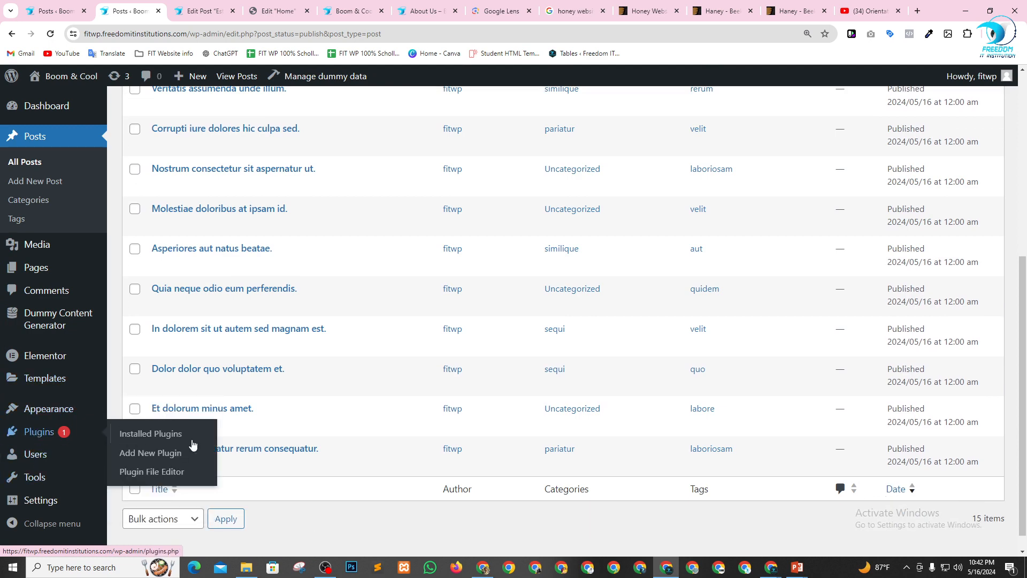
{"action": "left_click", "coordinate": [160, 454]}
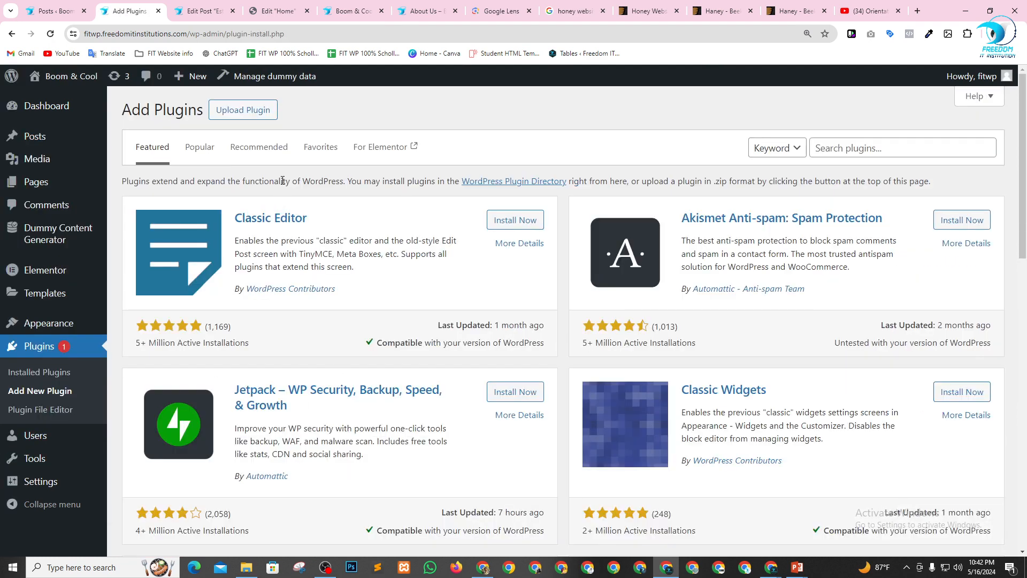
Search the plugin directory for "woo commerce".
{"action": "left_click", "coordinate": [839, 147]}
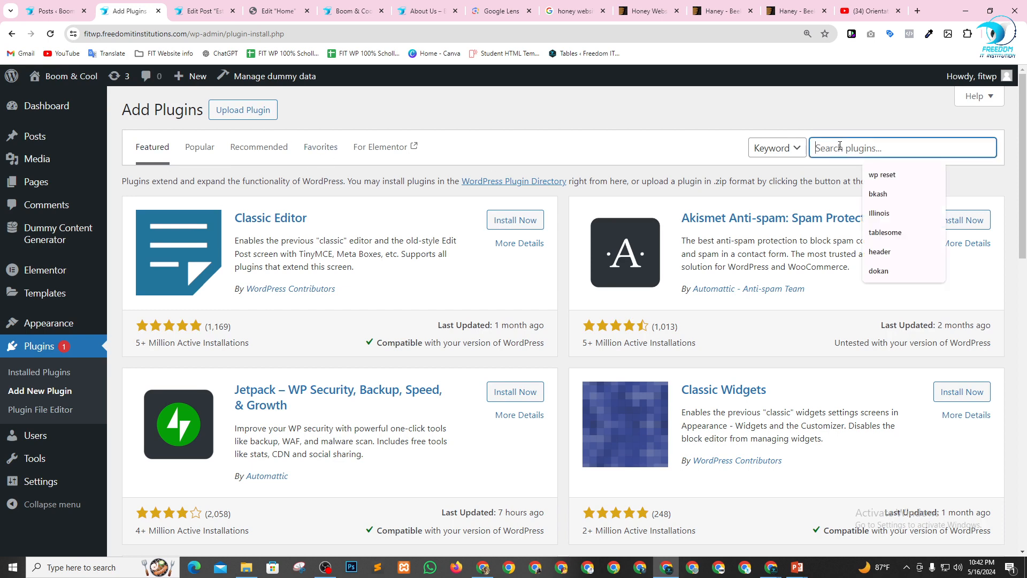
{"action": "type", "text": "woo"}
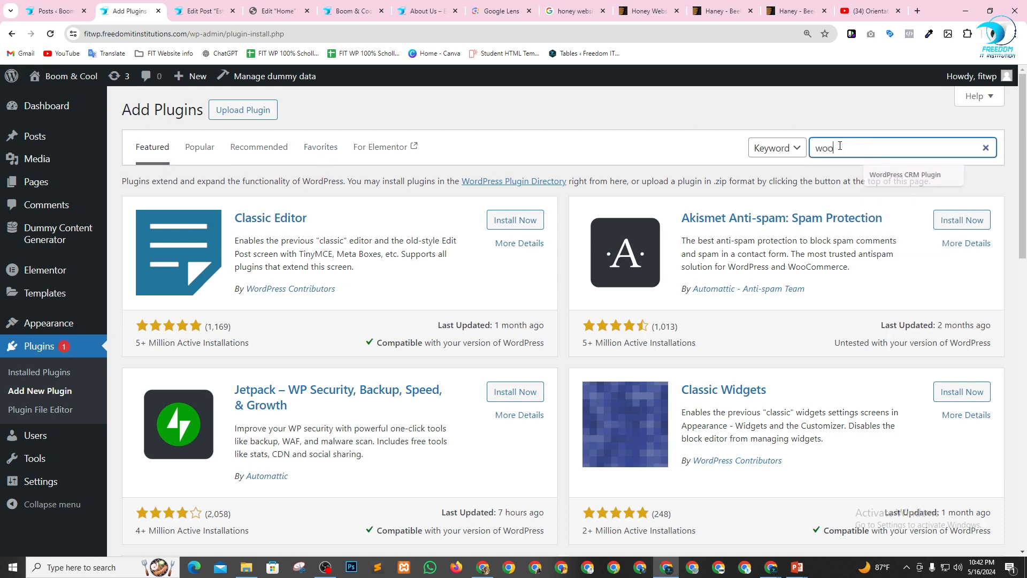
{"action": "type", "text": "co"}
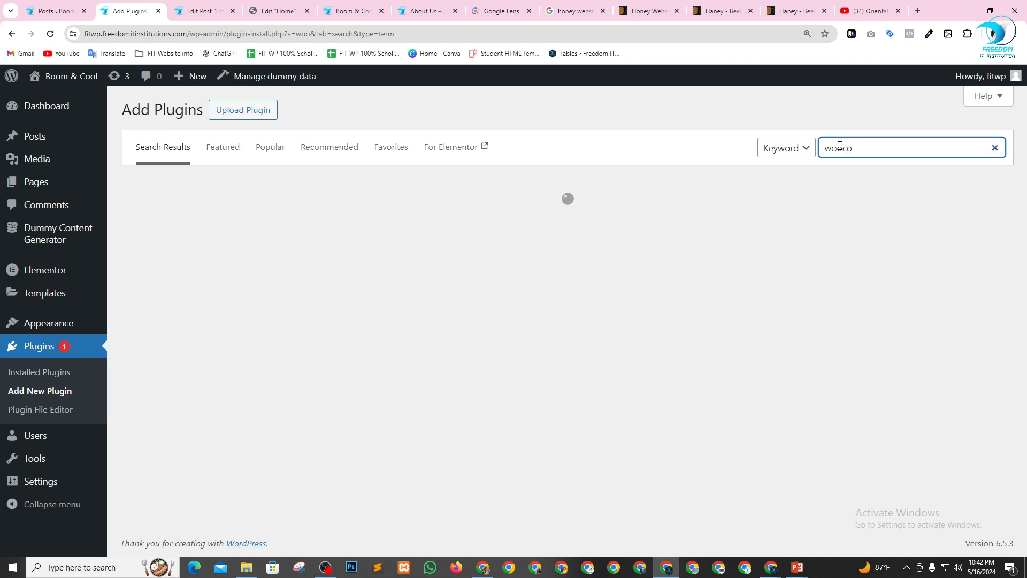
{"action": "type", "text": "mmerce"}
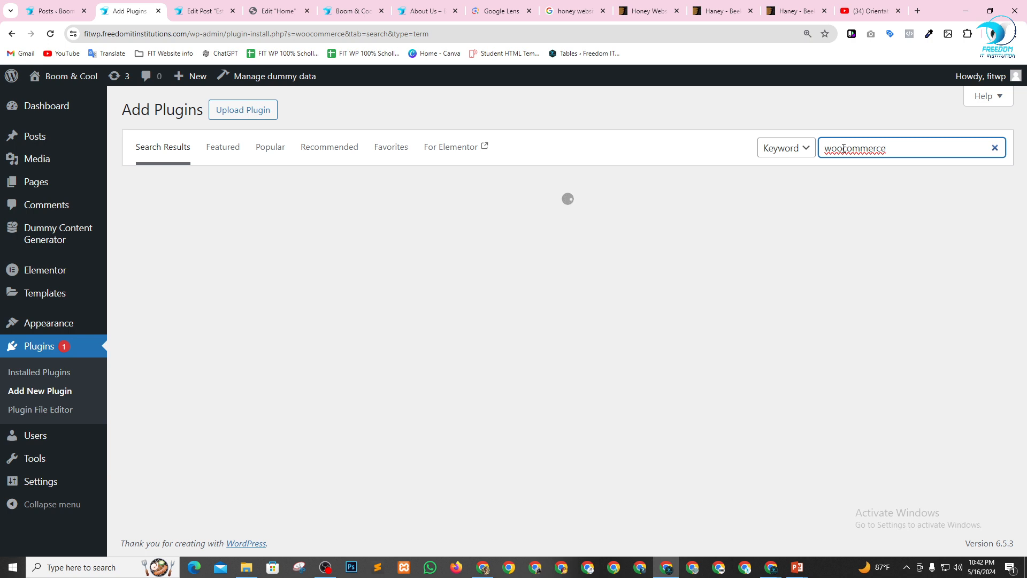
{"action": "right_click", "coordinate": [855, 150]}
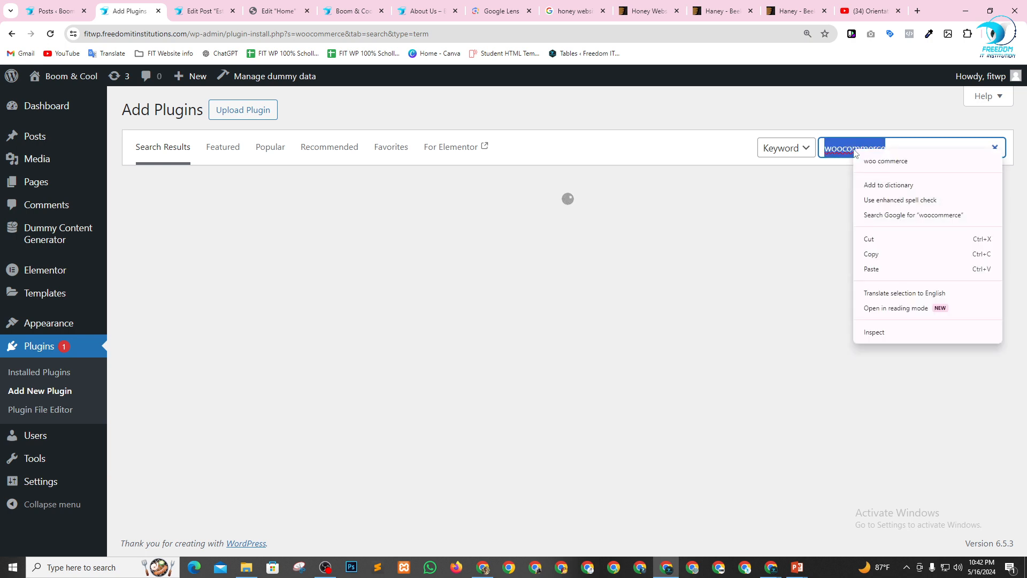
{"action": "left_click", "coordinate": [861, 160]}
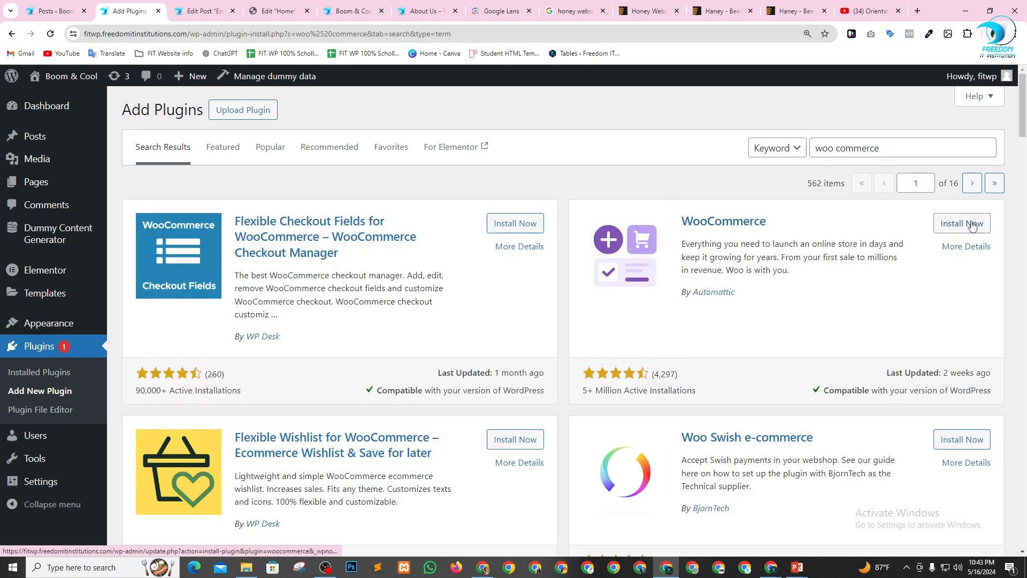
Install and activate the WooCommerce plugin.
{"action": "left_click", "coordinate": [955, 223]}
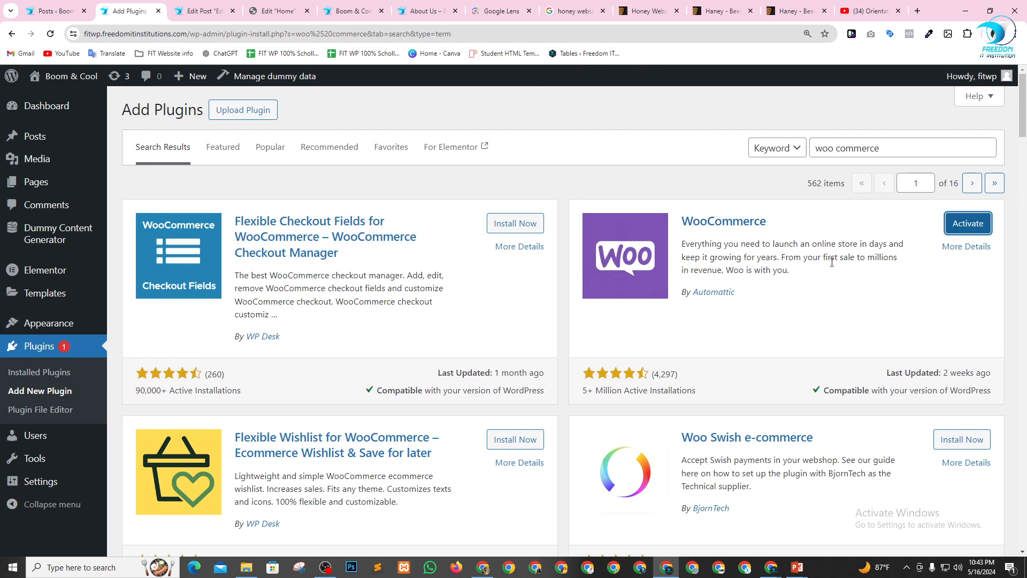
{"action": "left_click", "coordinate": [972, 235]}
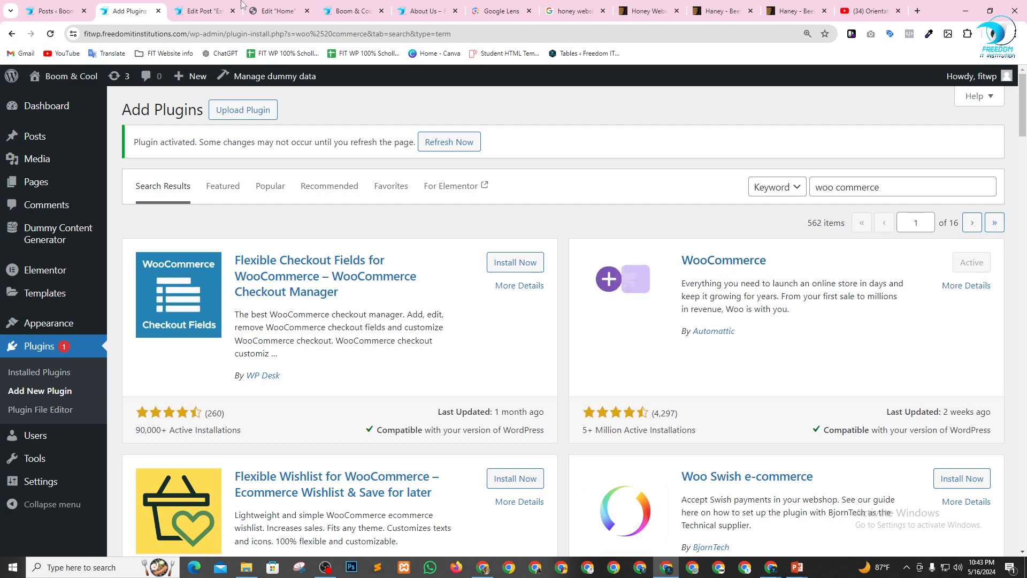
Close the browser tab with the empty posts list and open the Dummy Content Generator's Generate Products page.
{"action": "left_click", "coordinate": [38, 5]}
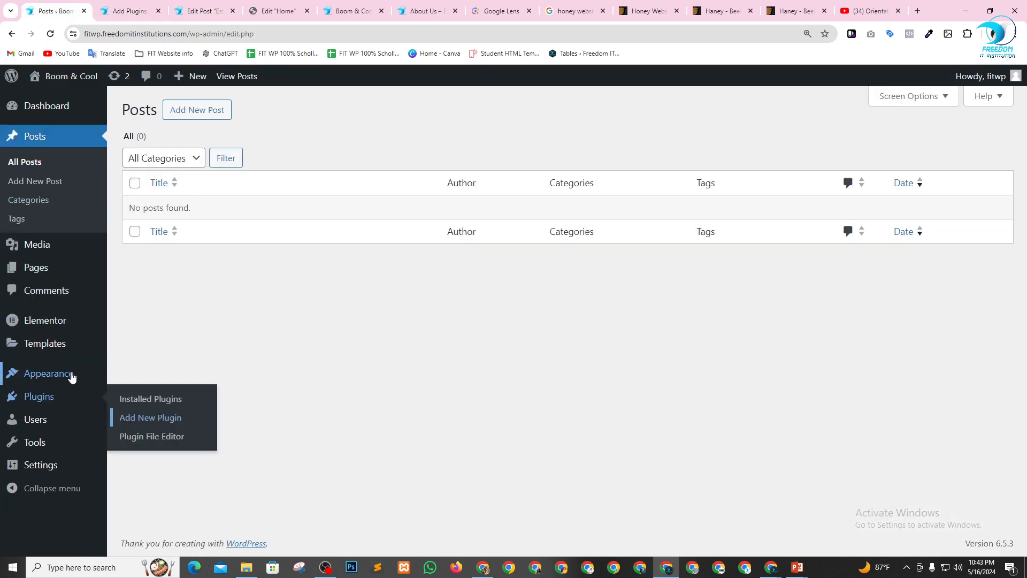
{"action": "left_click", "coordinate": [84, 10]}
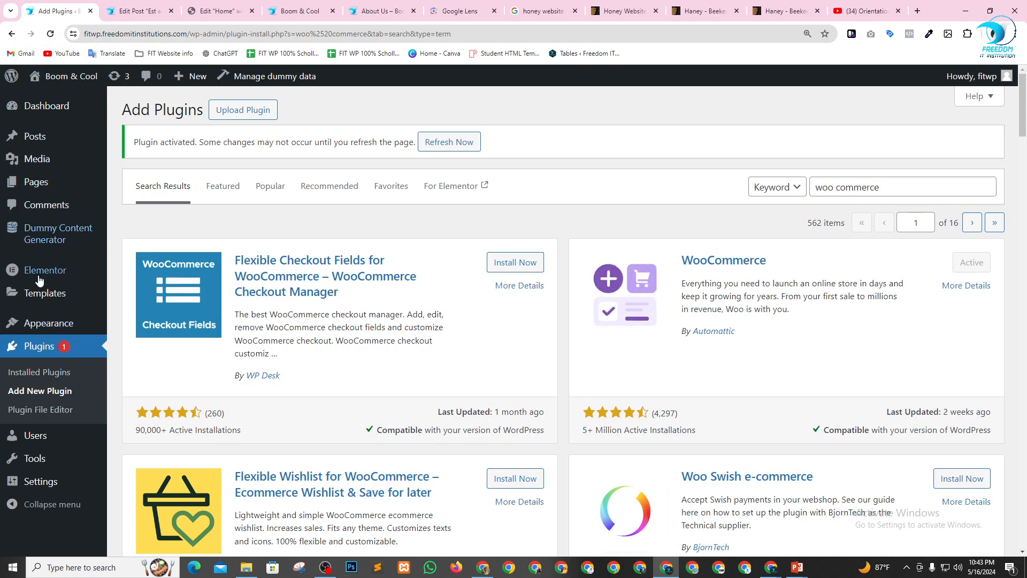
{"action": "mouse_move", "coordinate": [51, 233]}
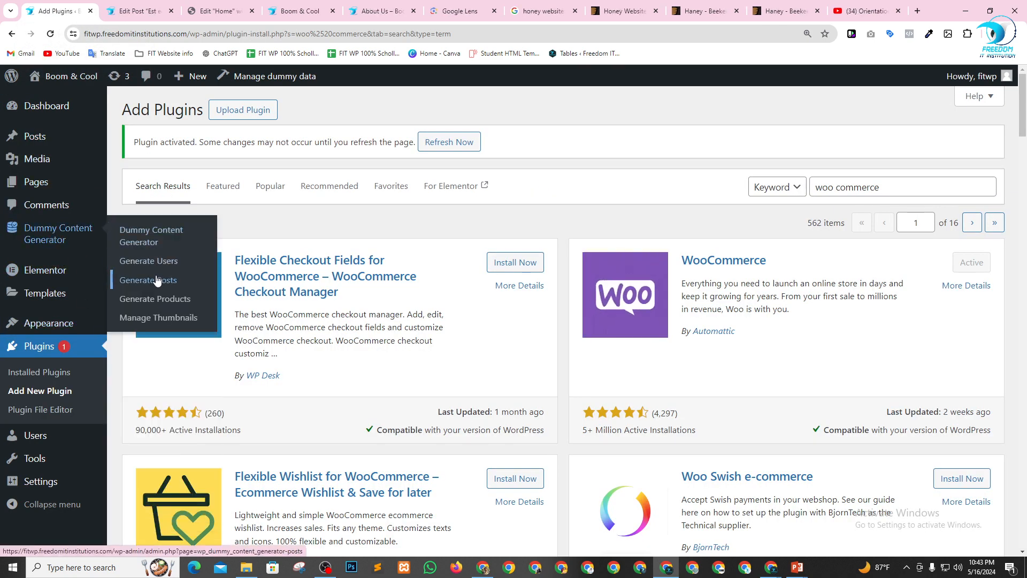
{"action": "left_click", "coordinate": [137, 306]}
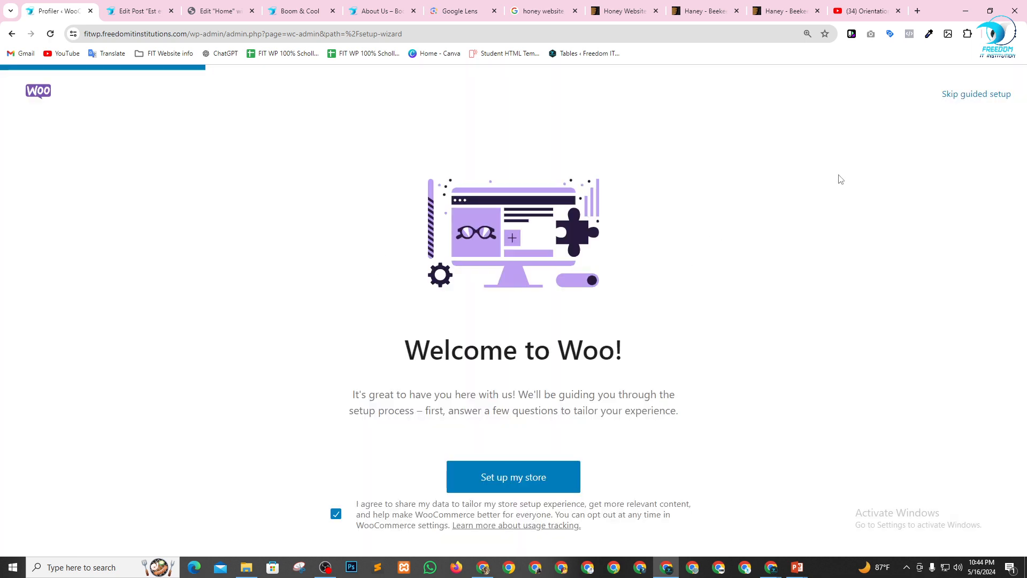
Skip WooCommerce's guided setup, choose "Bangladesh — Chandpur" as the business location and continue to the store.
{"action": "left_click", "coordinate": [977, 95]}
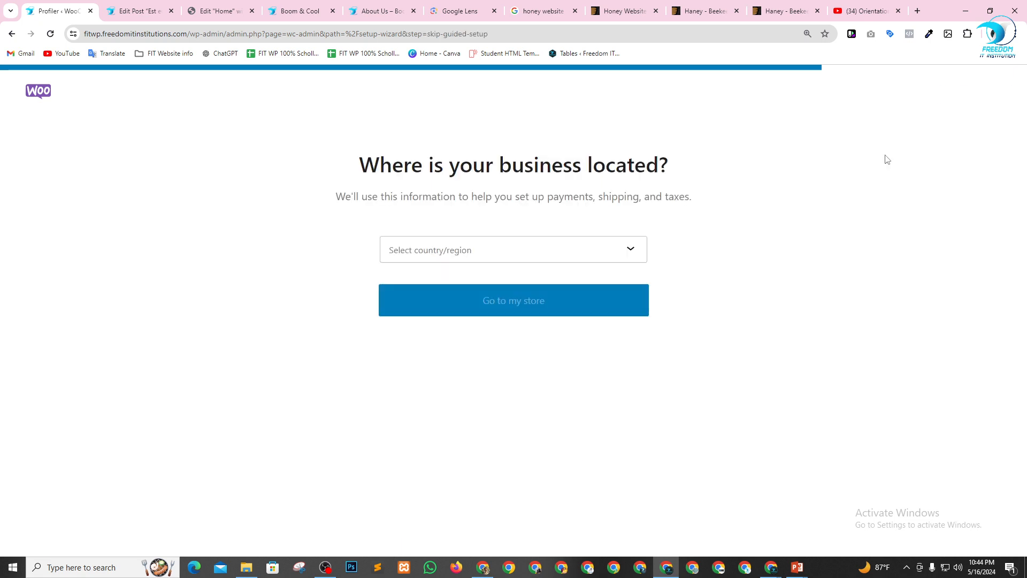
{"action": "left_click", "coordinate": [532, 252]}
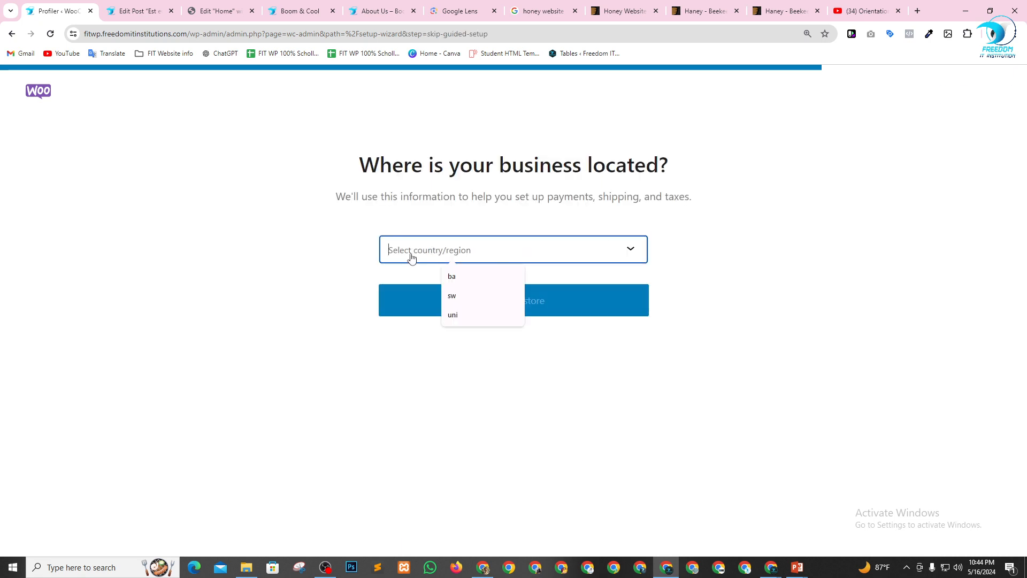
{"action": "left_click", "coordinate": [466, 275]}
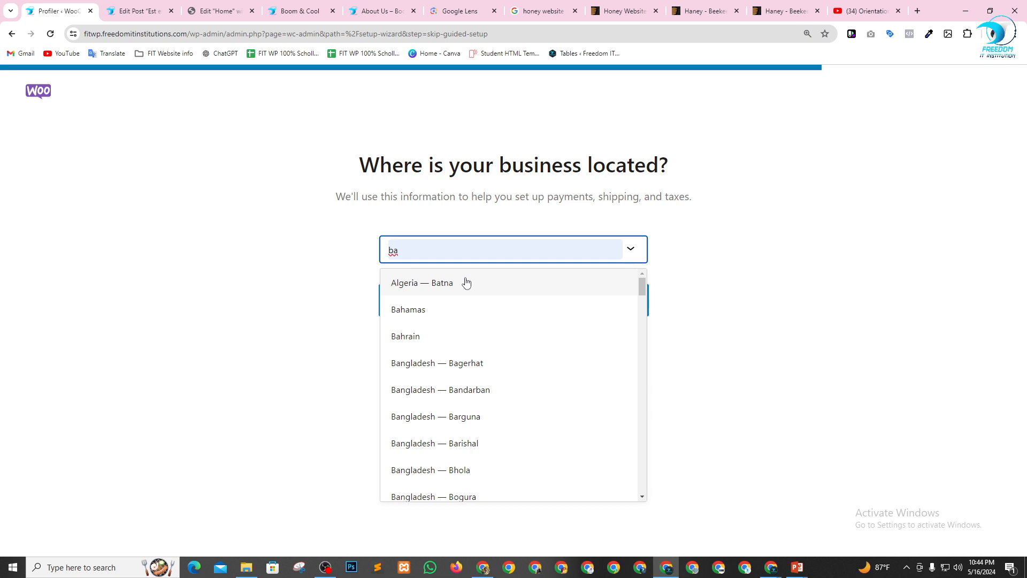
{"action": "scroll", "coordinate": [458, 371], "scroll_direction": "down", "scroll_amount": 3}
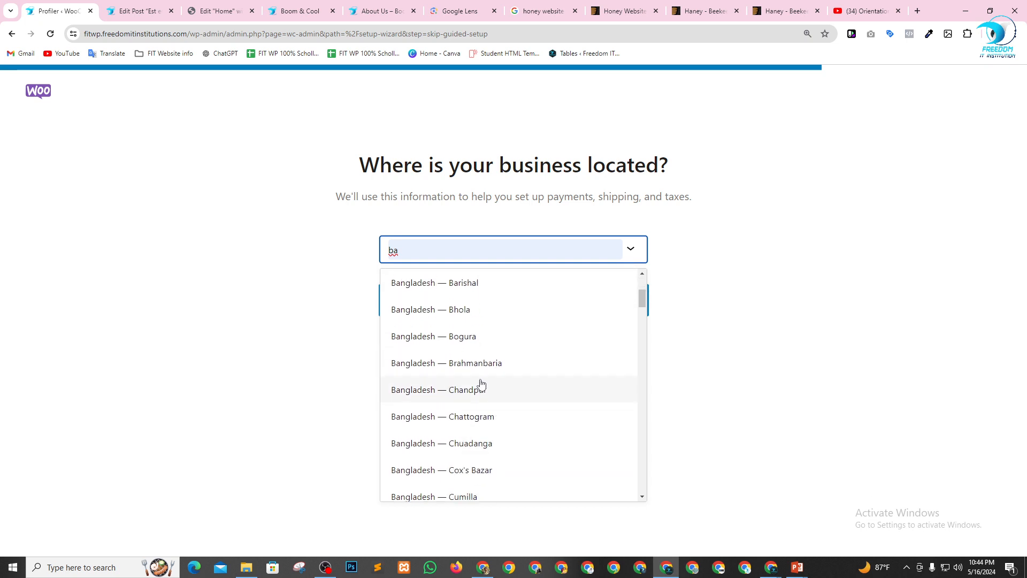
{"action": "left_click", "coordinate": [481, 387]}
{"action": "left_click", "coordinate": [477, 305]}
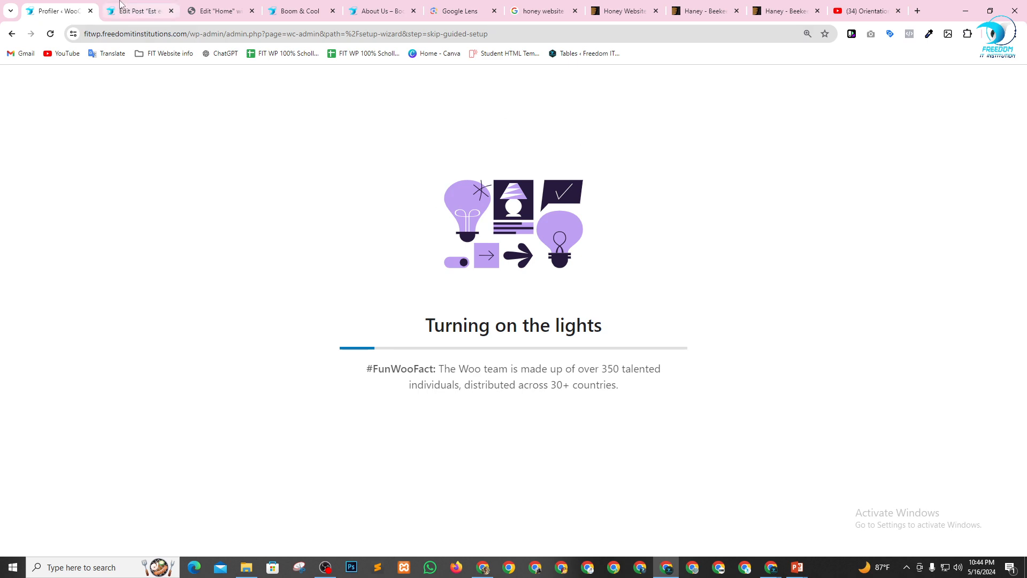
Close the post editor's browser tab and save the Home page changes in Elementor, keeping its editor open.
{"action": "left_click", "coordinate": [141, 10]}
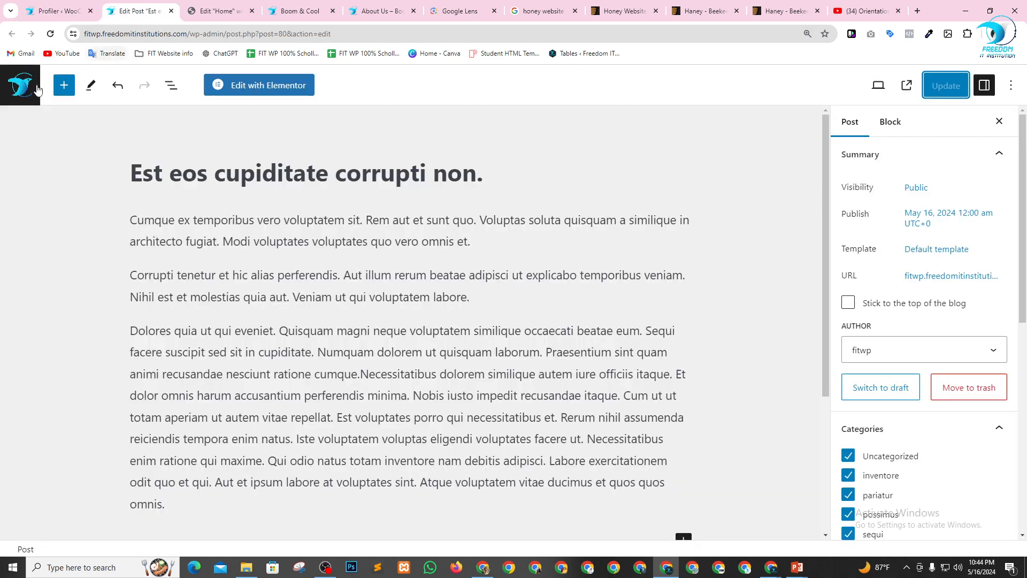
{"action": "left_click", "coordinate": [172, 10]}
{"action": "left_click", "coordinate": [172, 11]}
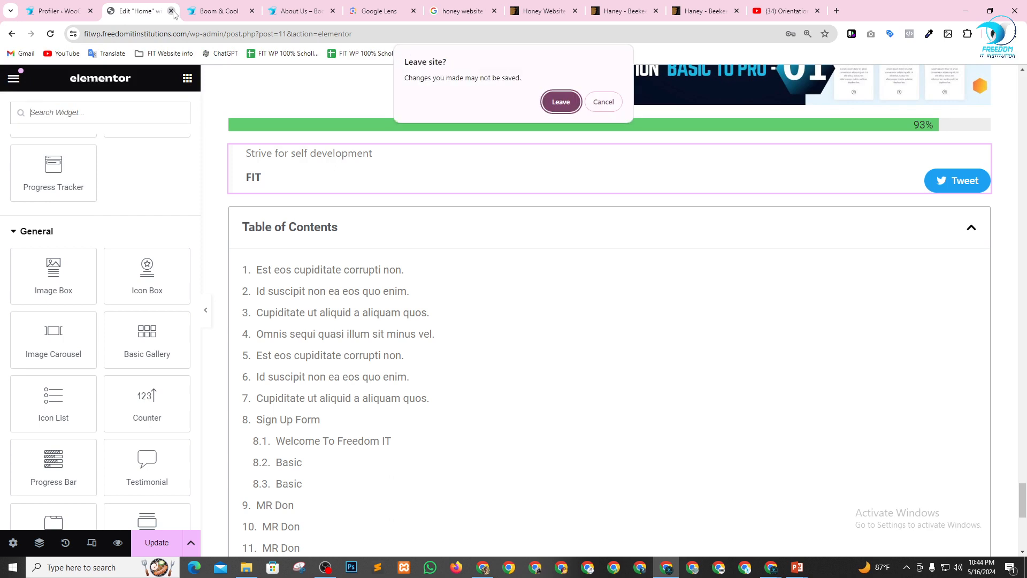
{"action": "left_click", "coordinate": [597, 103]}
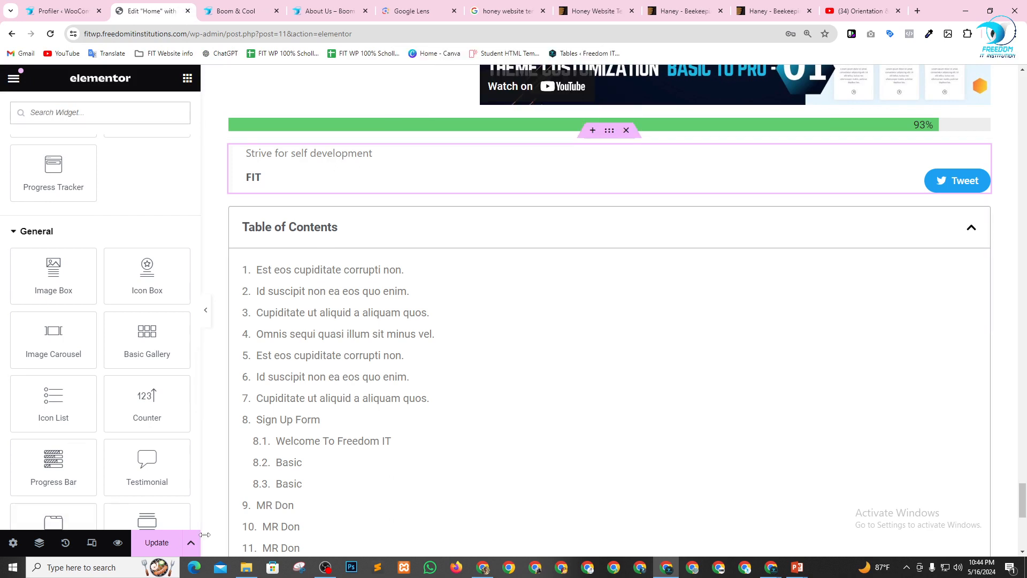
{"action": "left_click", "coordinate": [163, 549]}
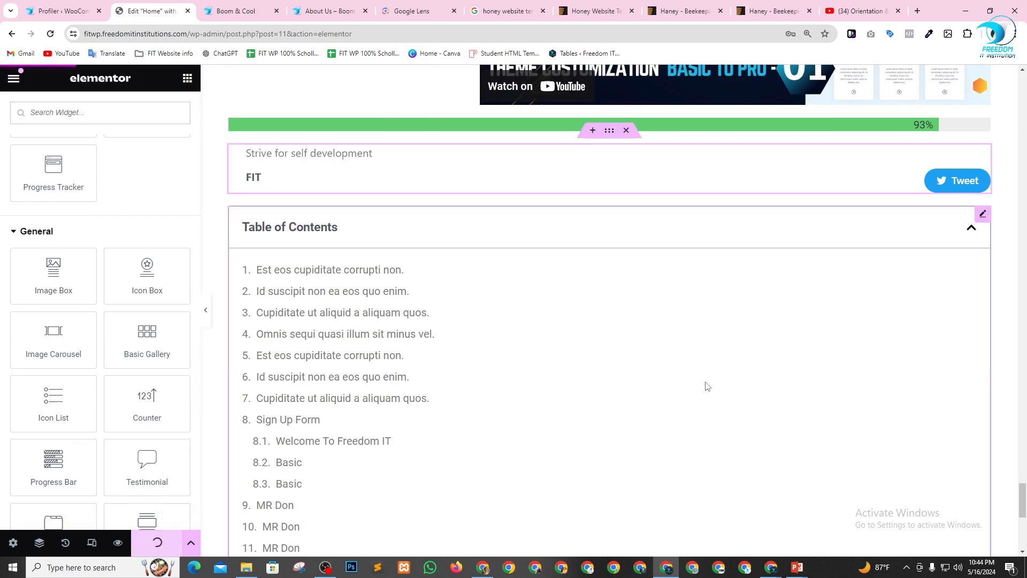
Open the WordPress Dashboard from the live site's tab and make it the first browser tab in place of the WooCommerce setup tab.
{"action": "left_click", "coordinate": [56, 10]}
{"action": "left_click", "coordinate": [136, 4]}
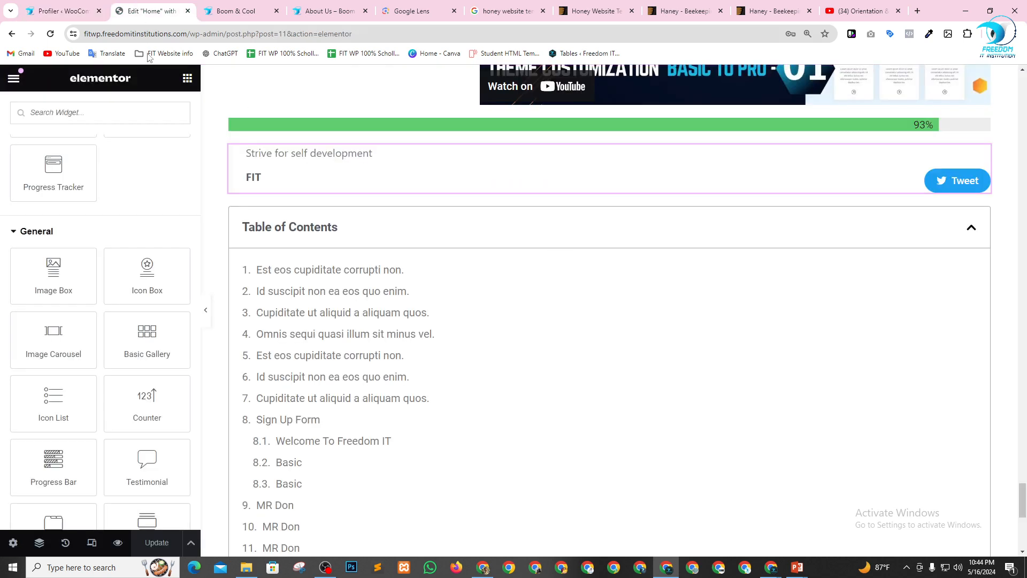
{"action": "left_click", "coordinate": [216, 11]}
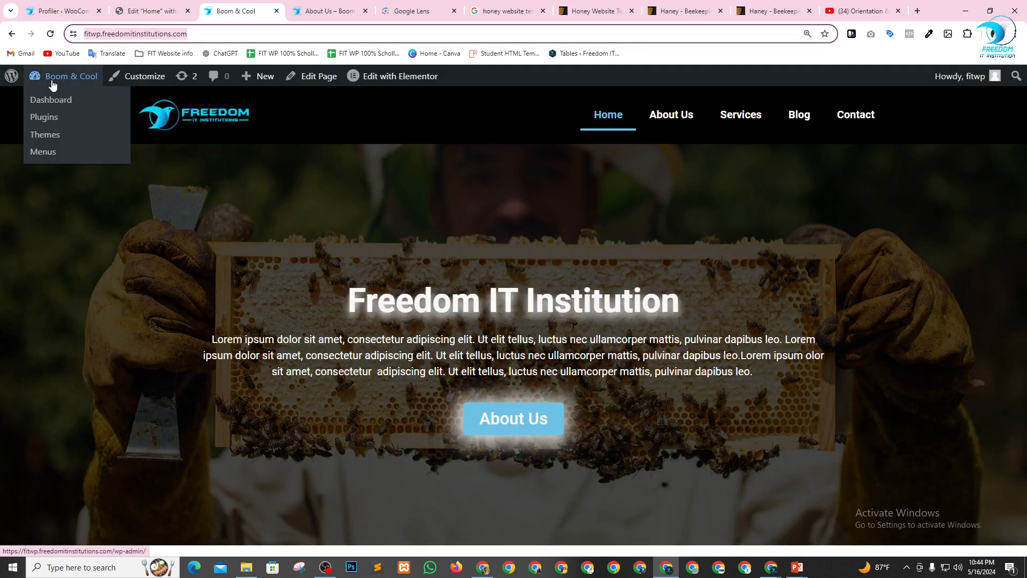
{"action": "left_click", "coordinate": [49, 100]}
{"action": "left_click", "coordinate": [99, 10]}
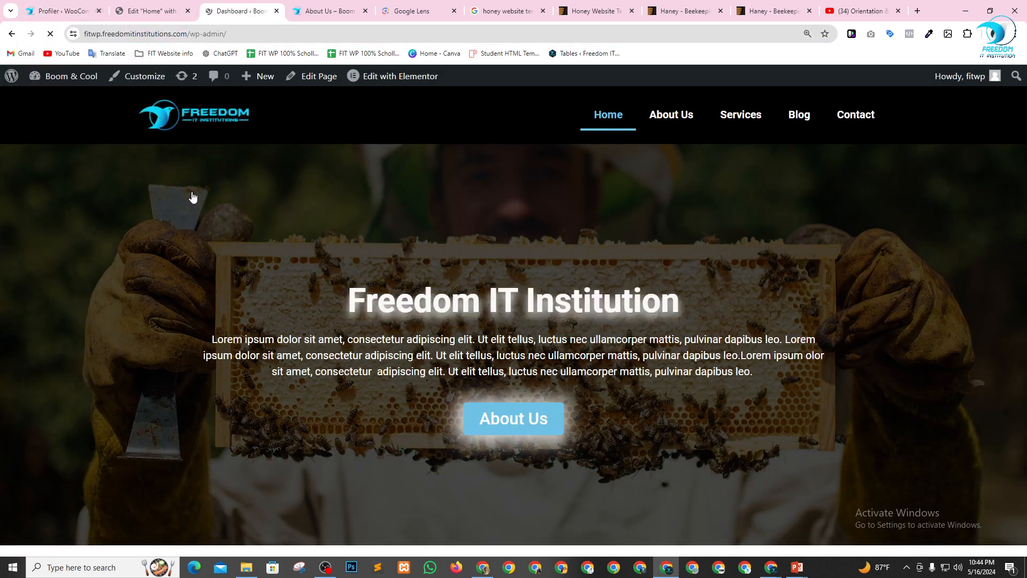
{"action": "key", "text": "ctrl+shift+Page_Up"}
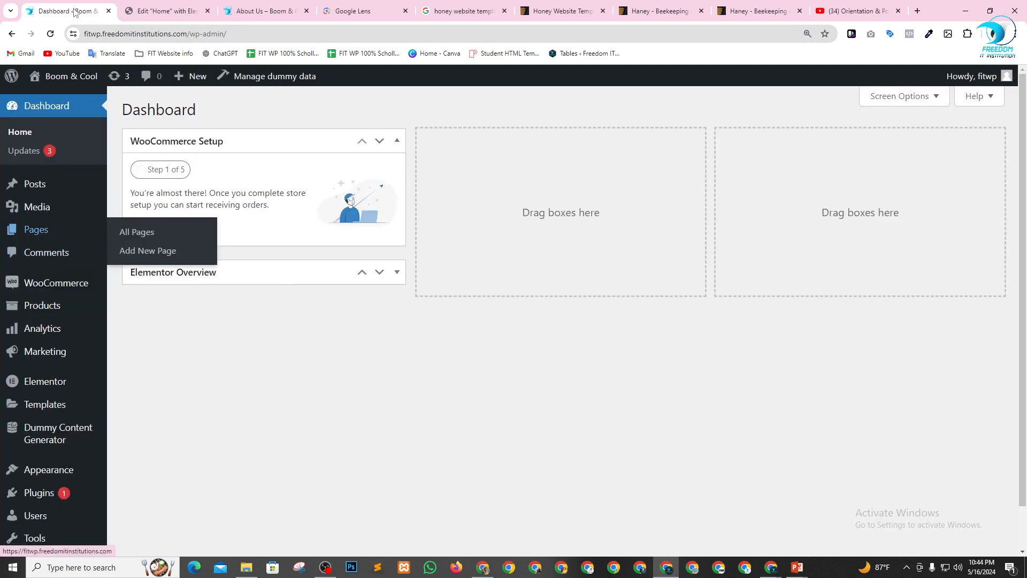
Add an empty single-column container with vertical direction below the table of contents on the Home page in Elementor.
{"action": "key", "text": "ctrl+Tab"}
{"action": "scroll", "coordinate": [418, 390], "scroll_direction": "down", "scroll_amount": 5}
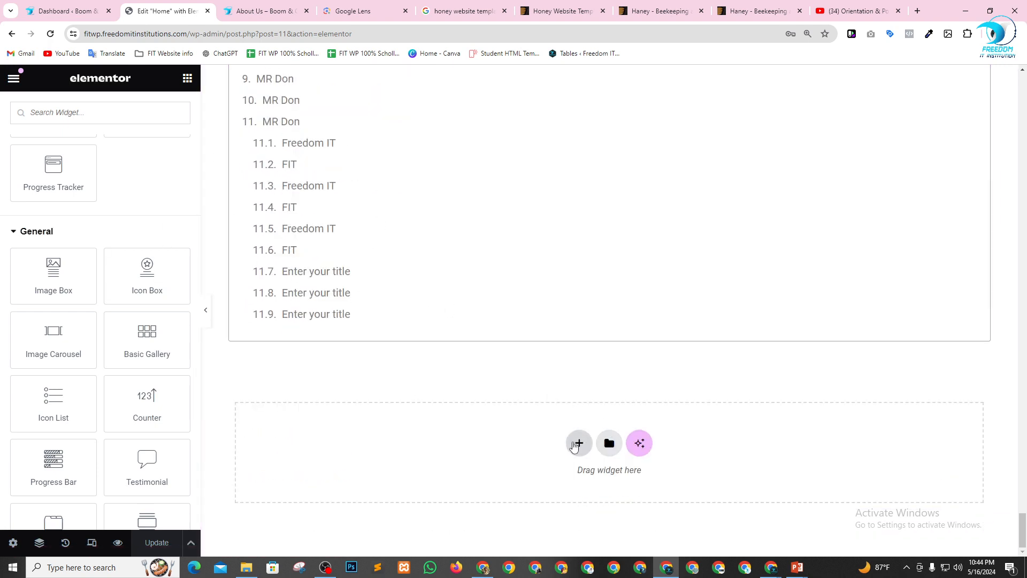
{"action": "left_click", "coordinate": [576, 444]}
{"action": "left_click", "coordinate": [570, 482]}
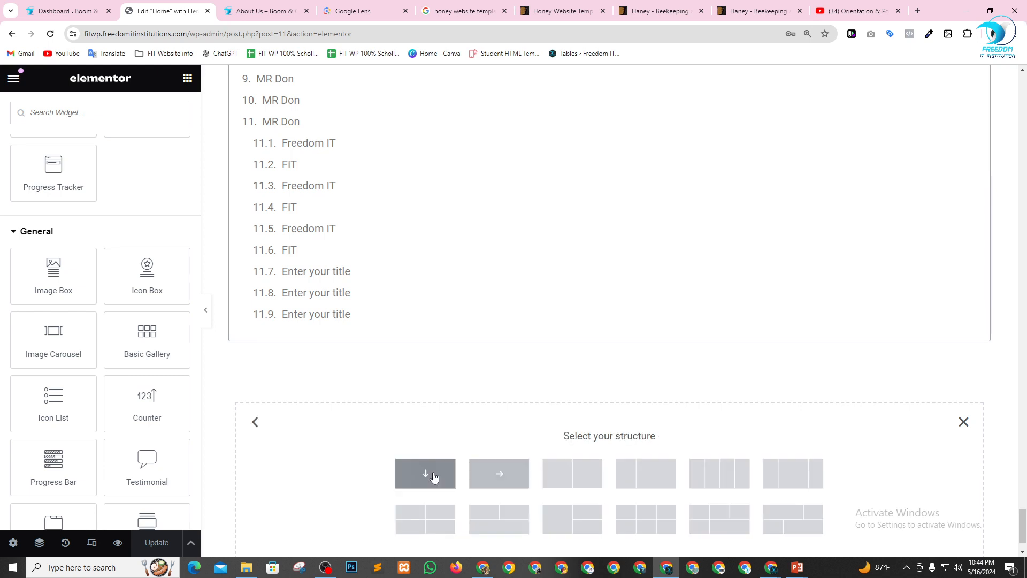
{"action": "left_click", "coordinate": [431, 474]}
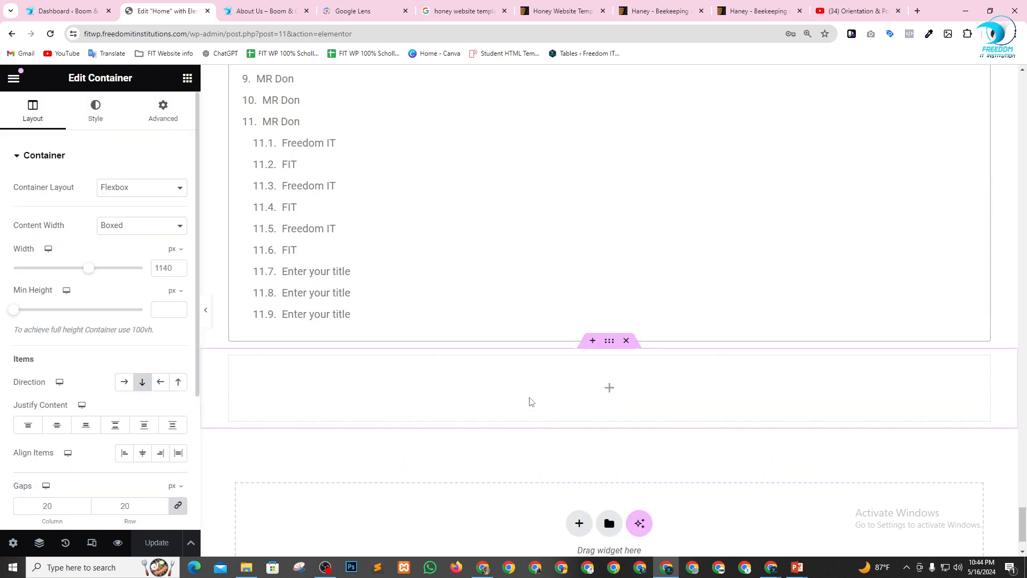
Look through Elementor's widget categories for WooCommerce product widgets and search the widgets for "pro".
{"action": "left_click", "coordinate": [187, 78]}
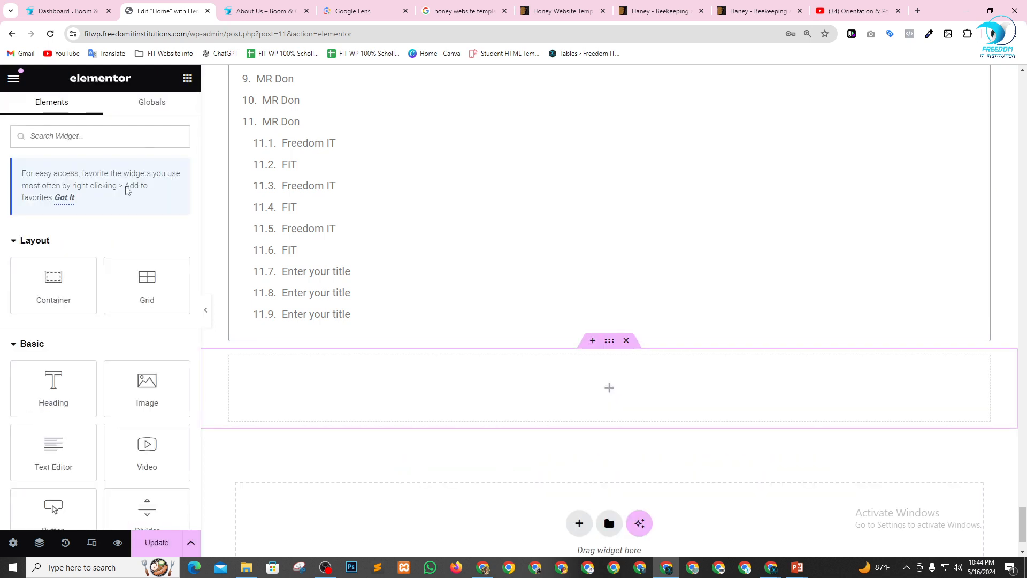
{"action": "scroll", "coordinate": [110, 239], "scroll_direction": "down", "scroll_amount": 20}
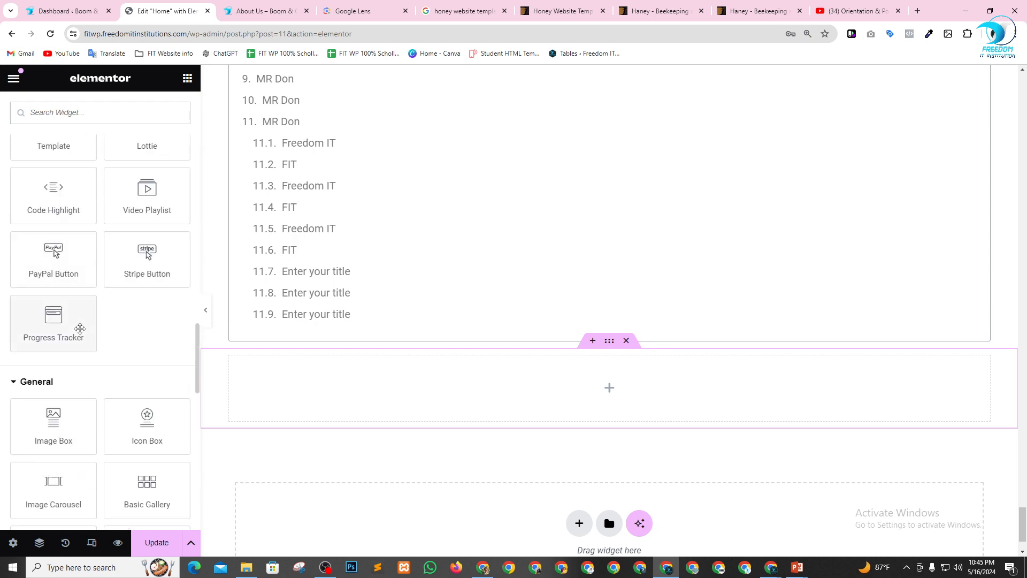
{"action": "scroll", "coordinate": [80, 328], "scroll_direction": "down", "scroll_amount": 15}
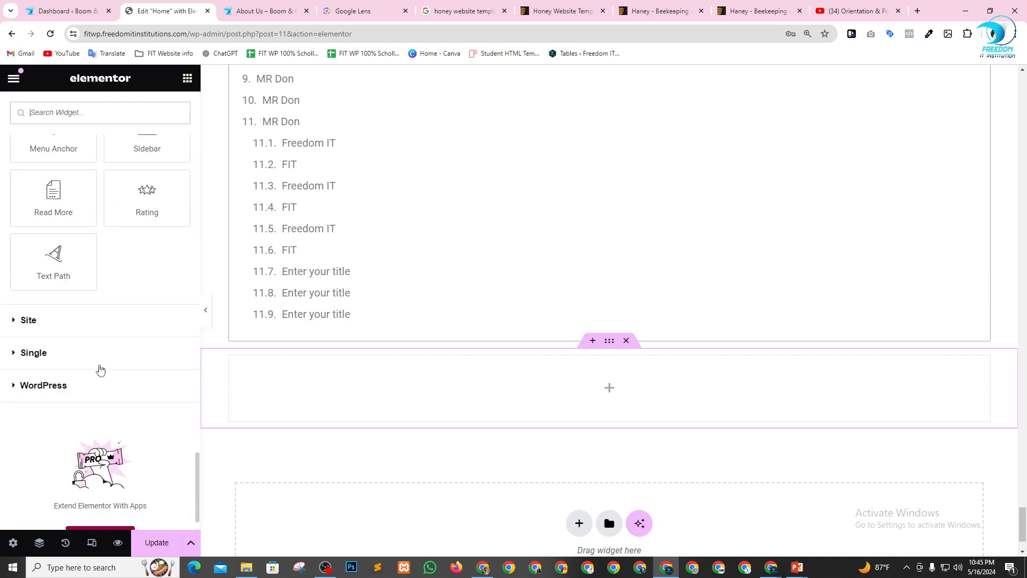
{"action": "scroll", "coordinate": [59, 372], "scroll_direction": "up", "scroll_amount": 1}
{"action": "scroll", "coordinate": [71, 384], "scroll_direction": "down", "scroll_amount": 2}
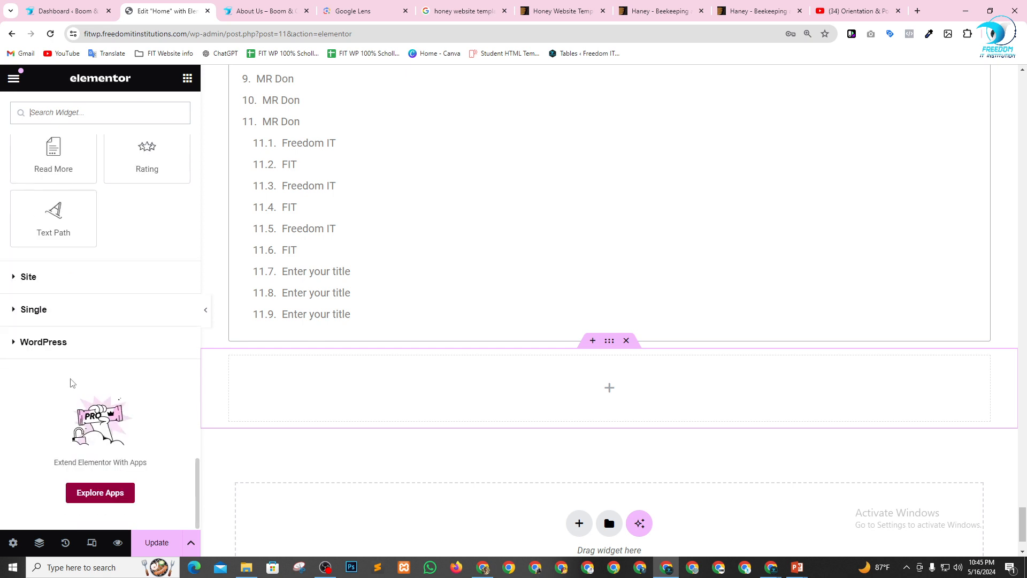
{"action": "scroll", "coordinate": [78, 367], "scroll_direction": "up", "scroll_amount": 7}
{"action": "scroll", "coordinate": [84, 362], "scroll_direction": "up", "scroll_amount": 7}
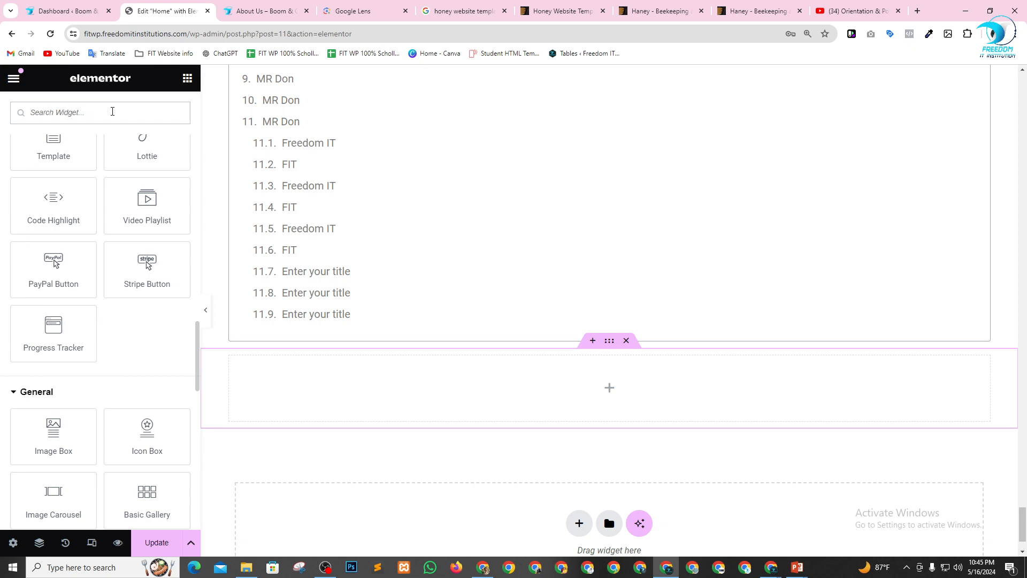
{"action": "left_click", "coordinate": [112, 111]}
{"action": "type", "text": "pro"}
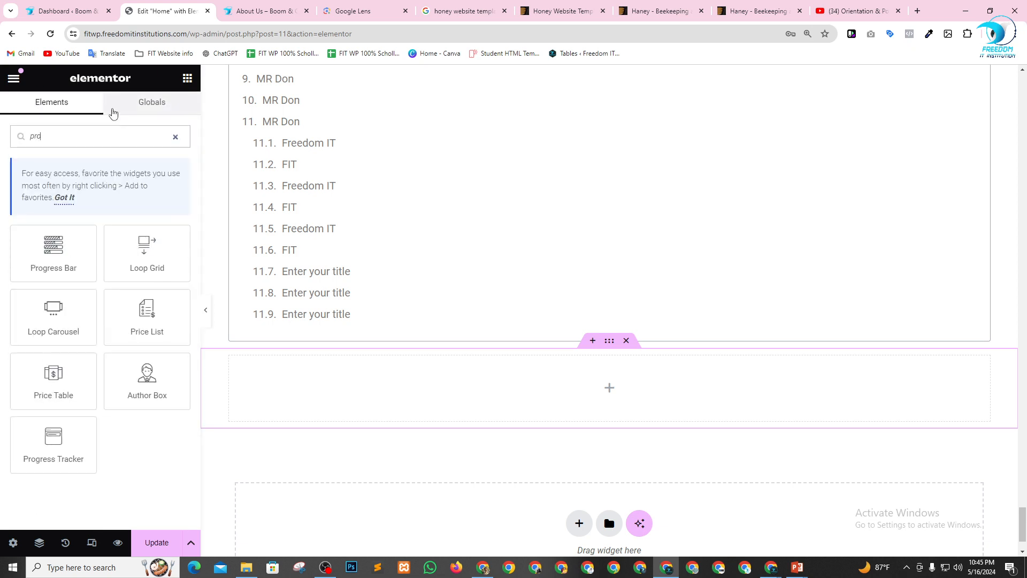
Open the All Products list from the WordPress Dashboard in the first browser tab.
{"action": "left_click", "coordinate": [56, 5]}
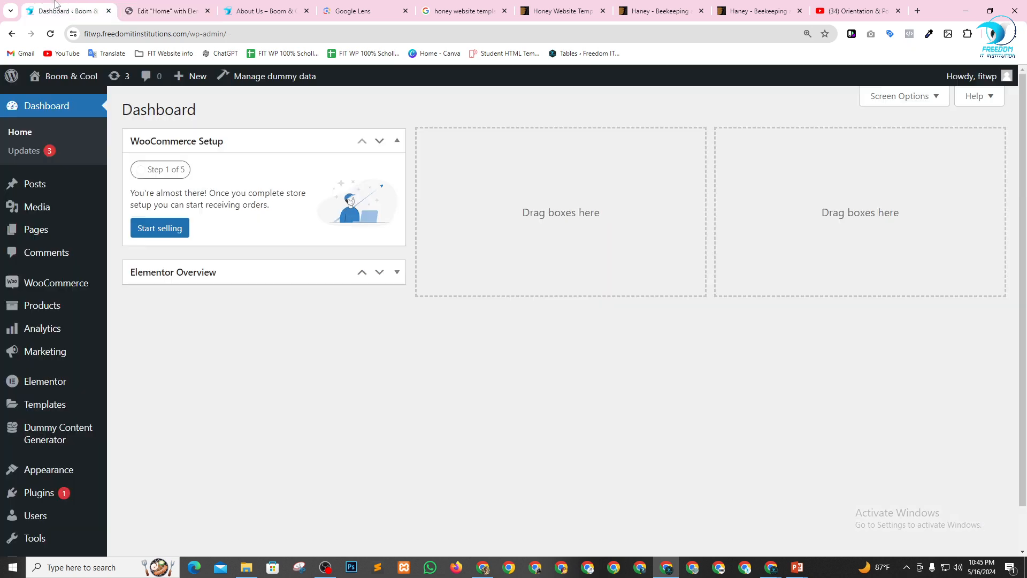
{"action": "mouse_move", "coordinate": [51, 310]}
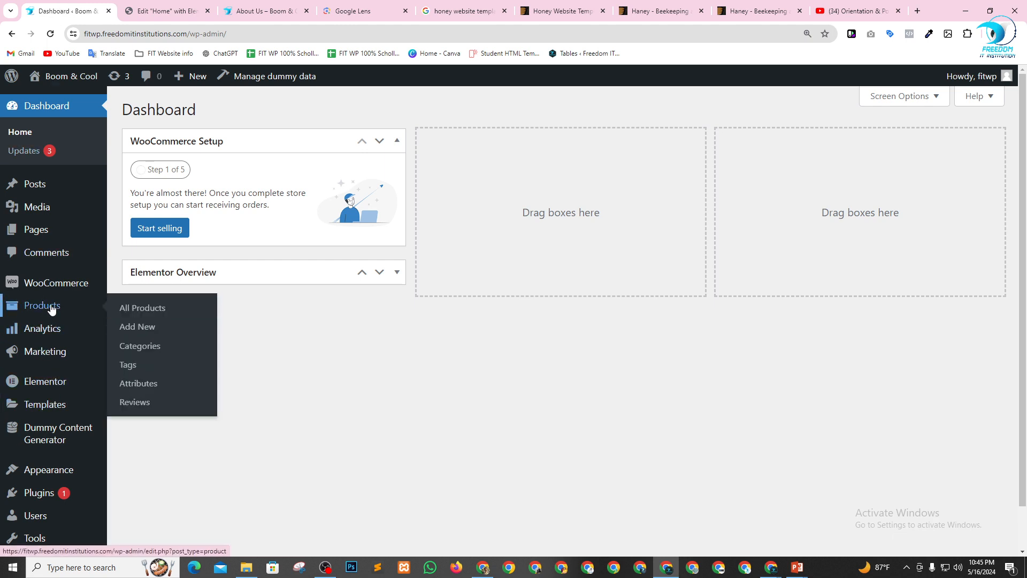
{"action": "left_click", "coordinate": [124, 312]}
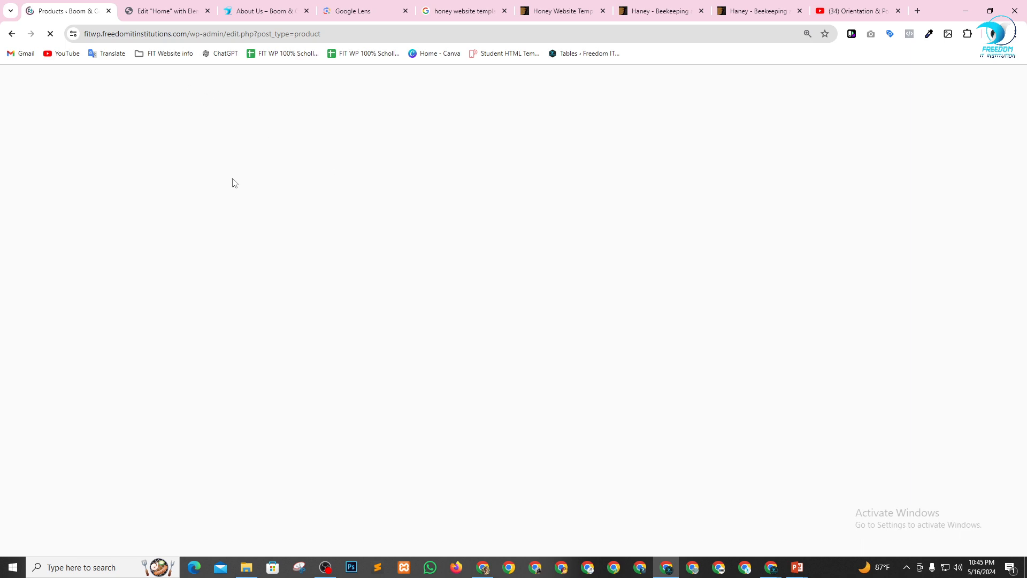
{"action": "left_click", "coordinate": [165, 7]}
{"action": "left_click", "coordinate": [47, 6]}
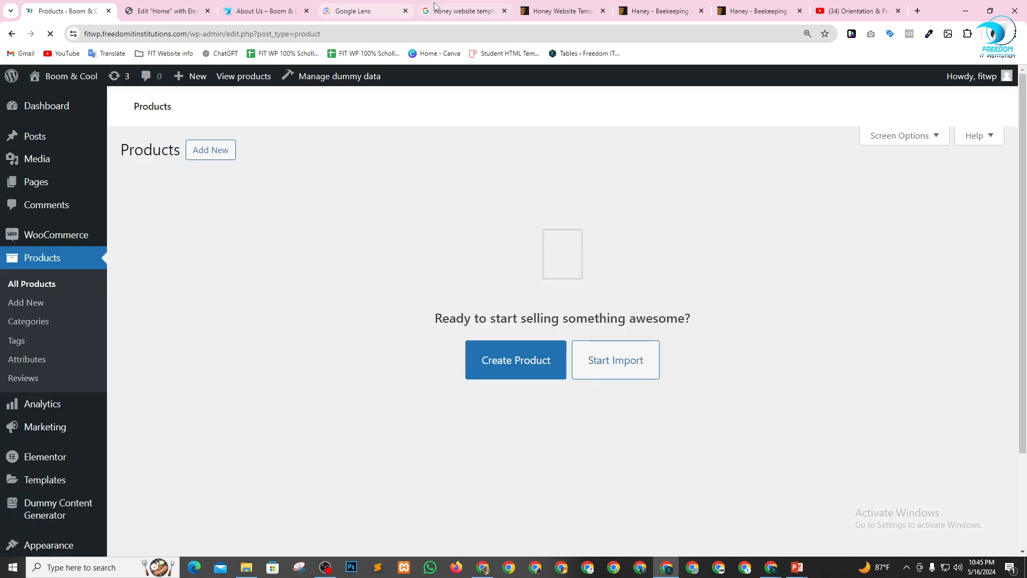
{"action": "left_click", "coordinate": [514, 361]}
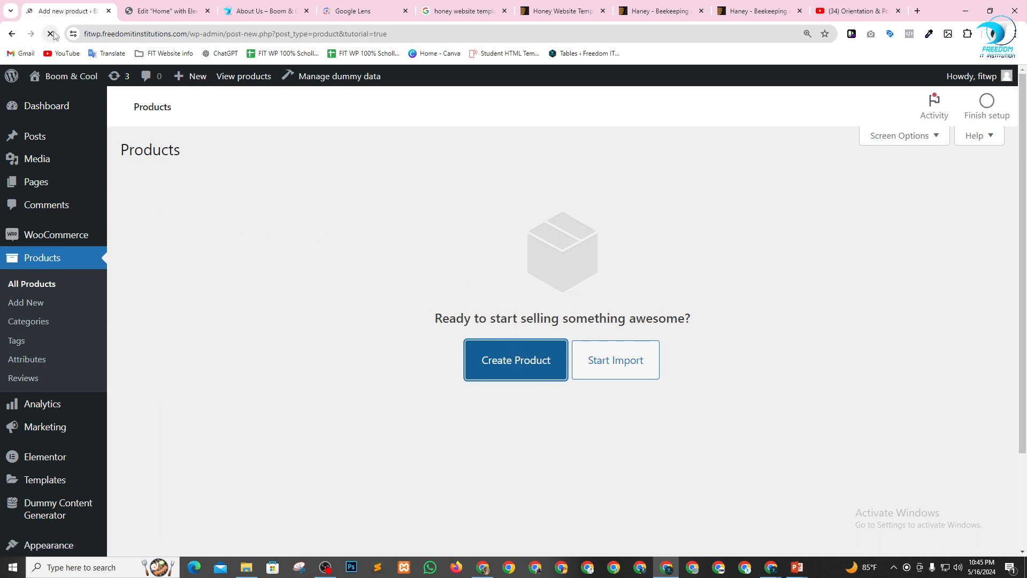
{"action": "scroll", "coordinate": [18, 409], "scroll_direction": "down", "scroll_amount": 3}
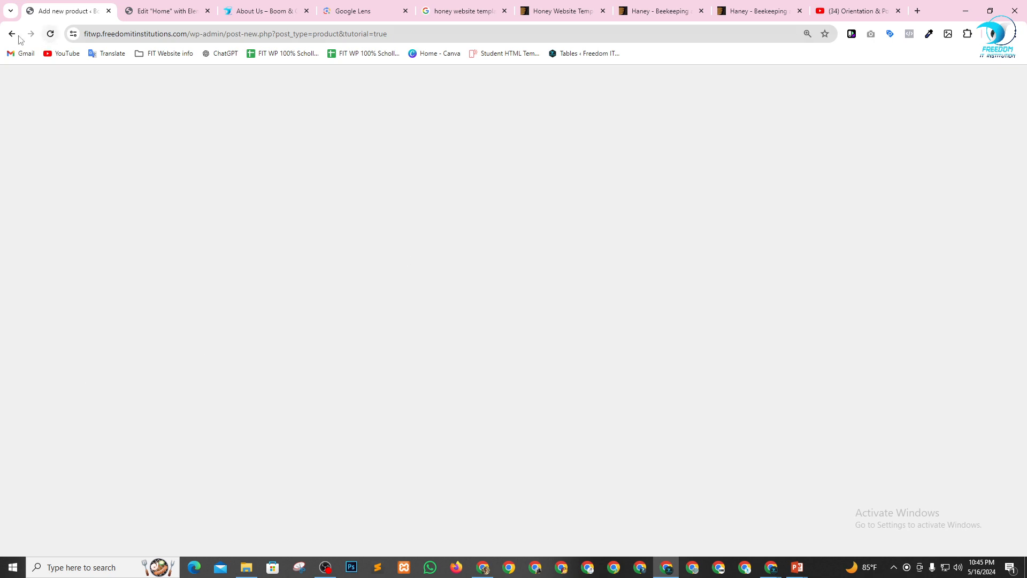
{"action": "left_click", "coordinate": [108, 11]}
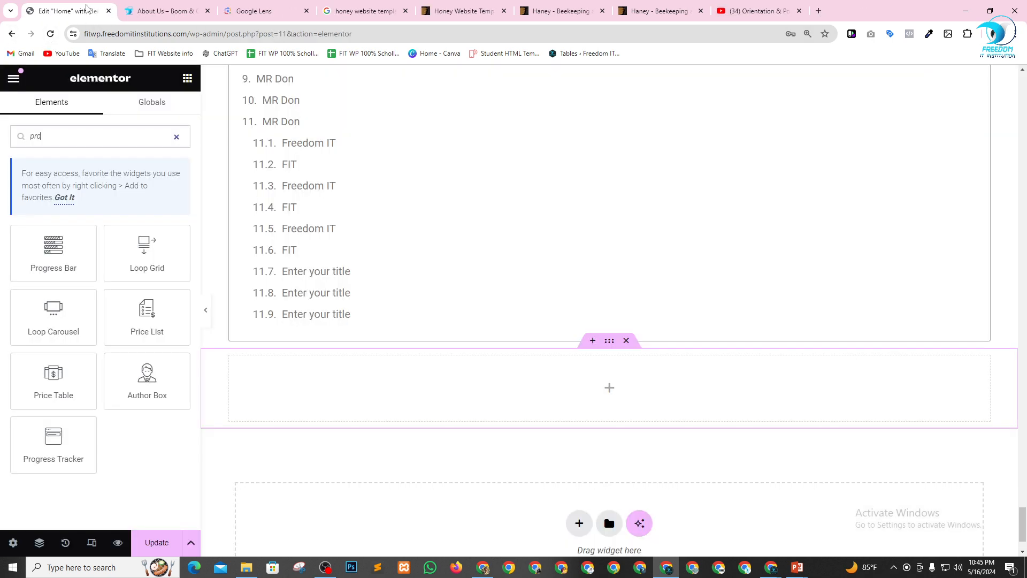
Open the WordPress Dashboard from the About Us page's tab and make it the first browser tab.
{"action": "left_click", "coordinate": [174, 11]}
{"action": "mouse_move", "coordinate": [62, 77]}
{"action": "left_click", "coordinate": [65, 100]}
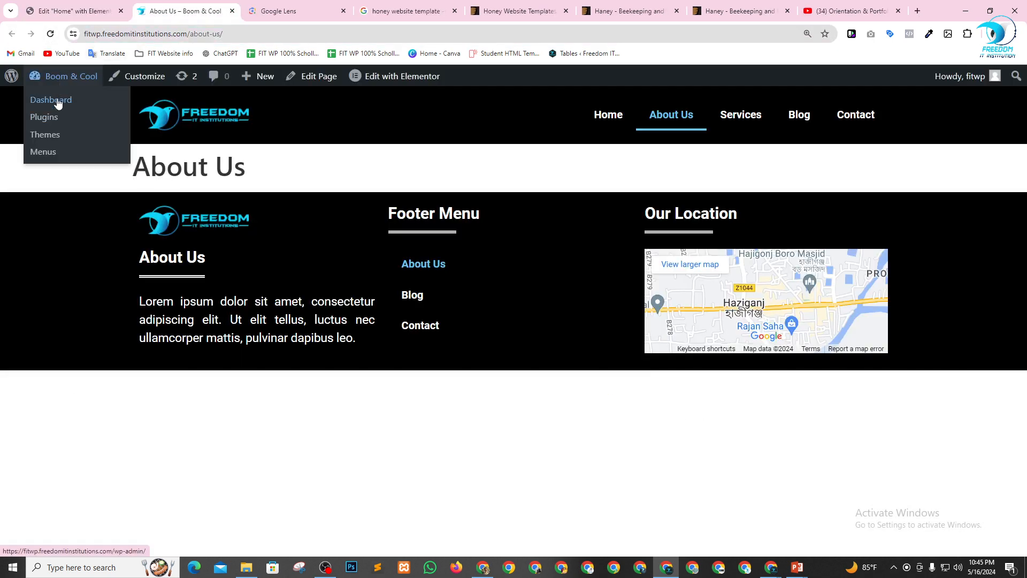
{"action": "left_click_drag", "start_coordinate": [80, 4], "coordinate": [91, 12]}
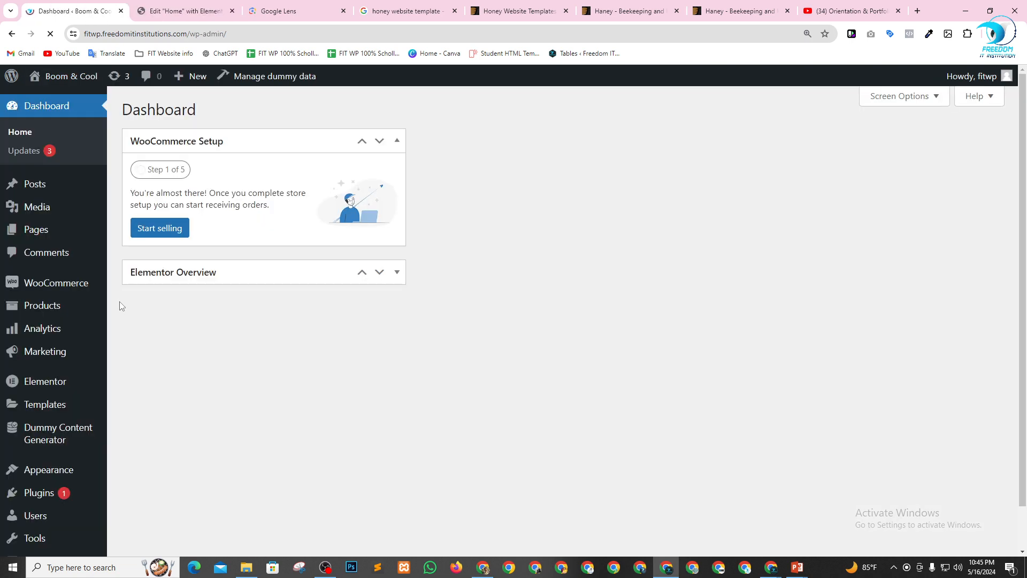
Generate 20 dummy WooCommerce products with a sales price, one shared price and featured images in the Dummy Content Generator.
{"action": "scroll", "coordinate": [29, 422], "scroll_direction": "down", "scroll_amount": 1}
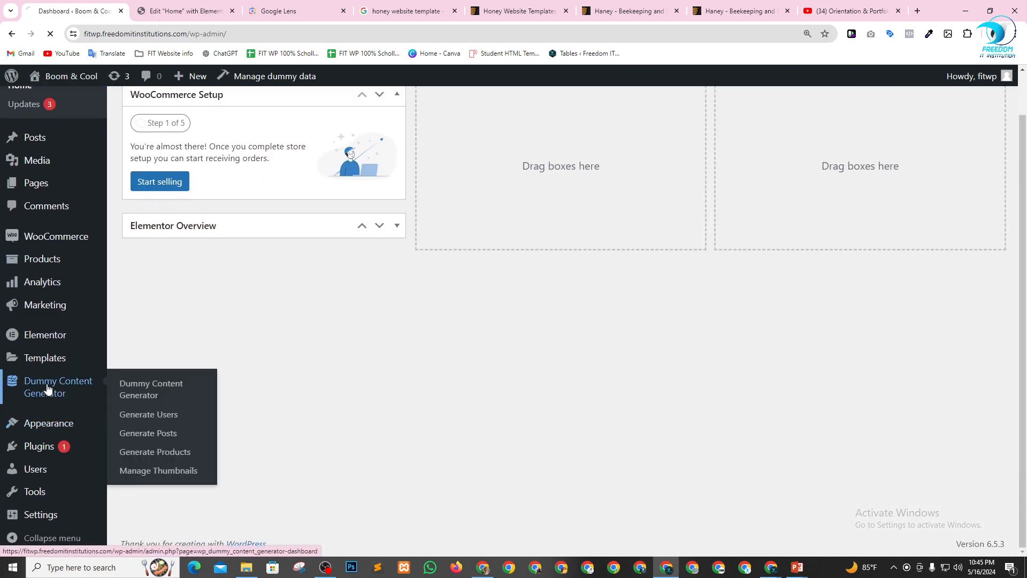
{"action": "left_click", "coordinate": [47, 387]}
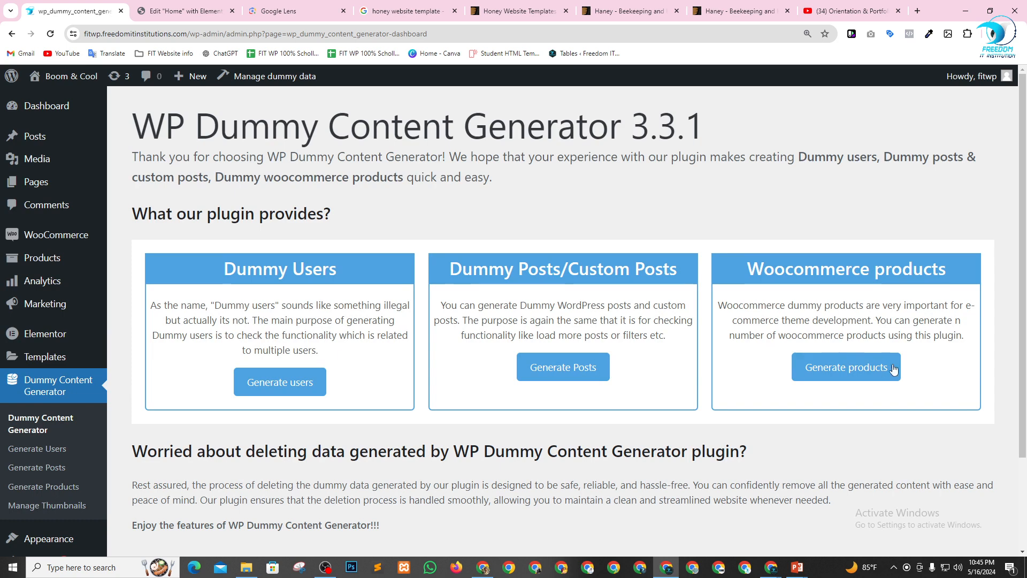
{"action": "left_click", "coordinate": [853, 367]}
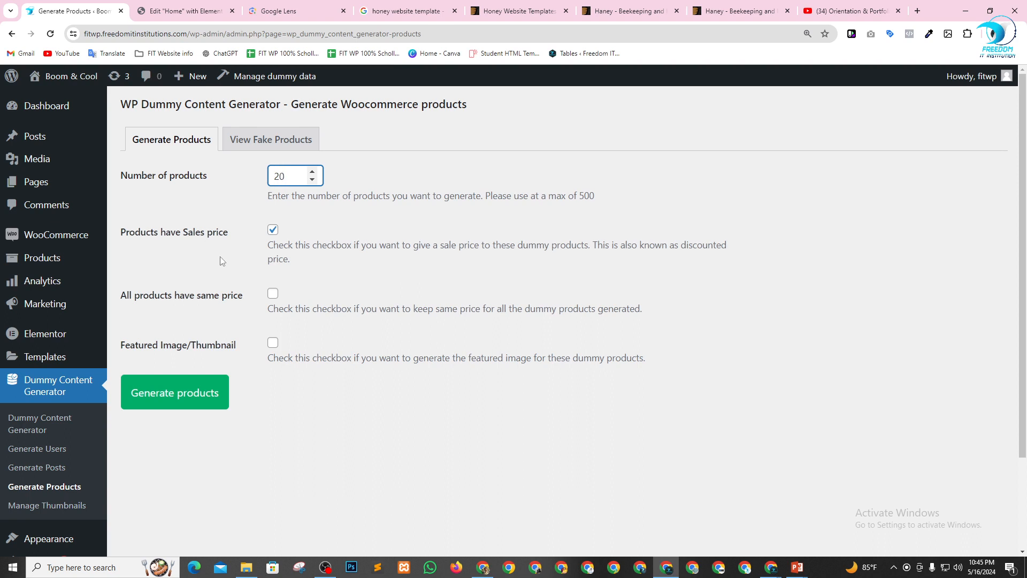
{"action": "left_click", "coordinate": [178, 400]}
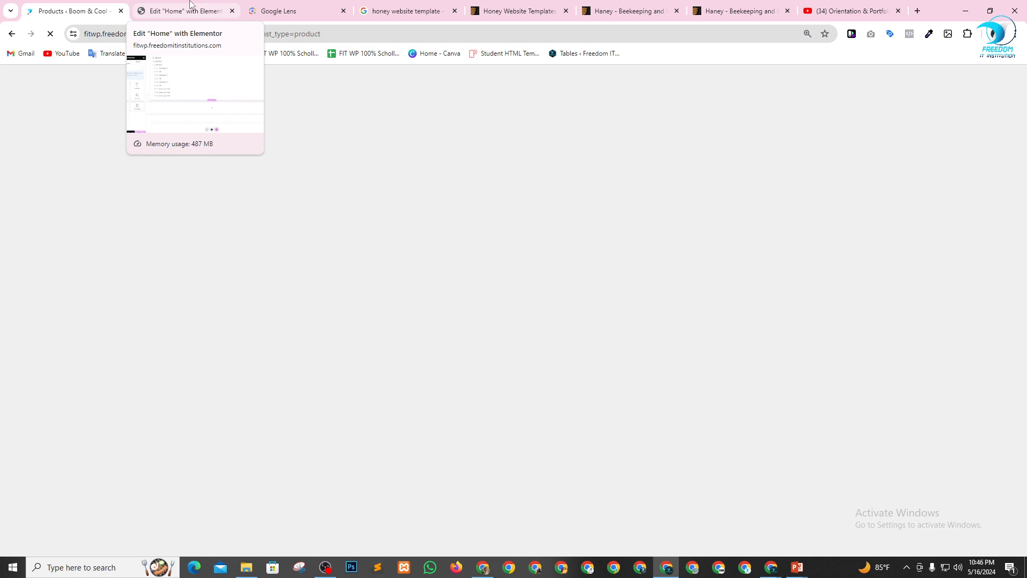
Look over the generated products in the All Products list and reload the Home page's Elementor editor.
{"action": "scroll", "coordinate": [202, 289], "scroll_direction": "down", "scroll_amount": 10}
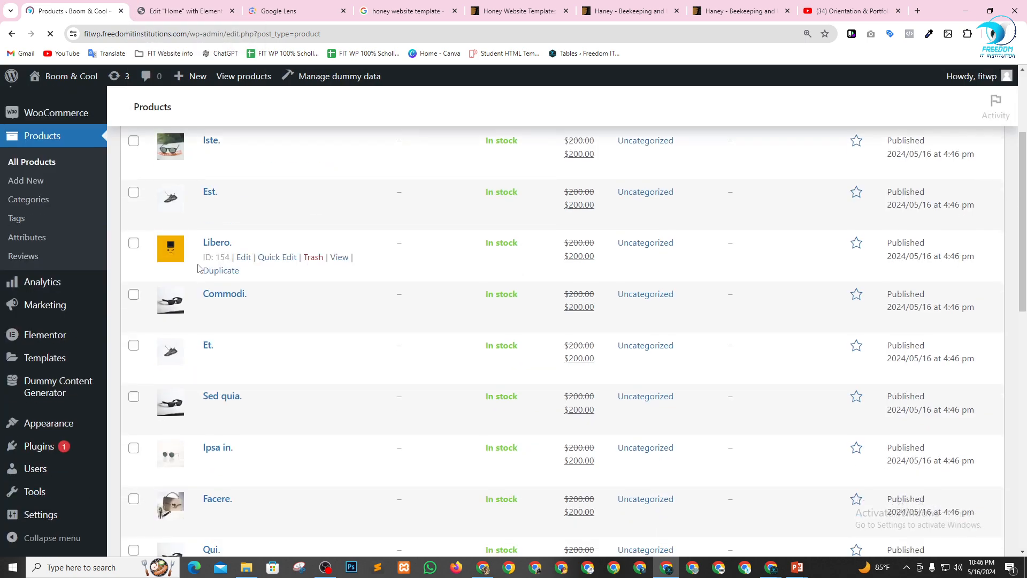
{"action": "scroll", "coordinate": [201, 289], "scroll_direction": "up", "scroll_amount": 10}
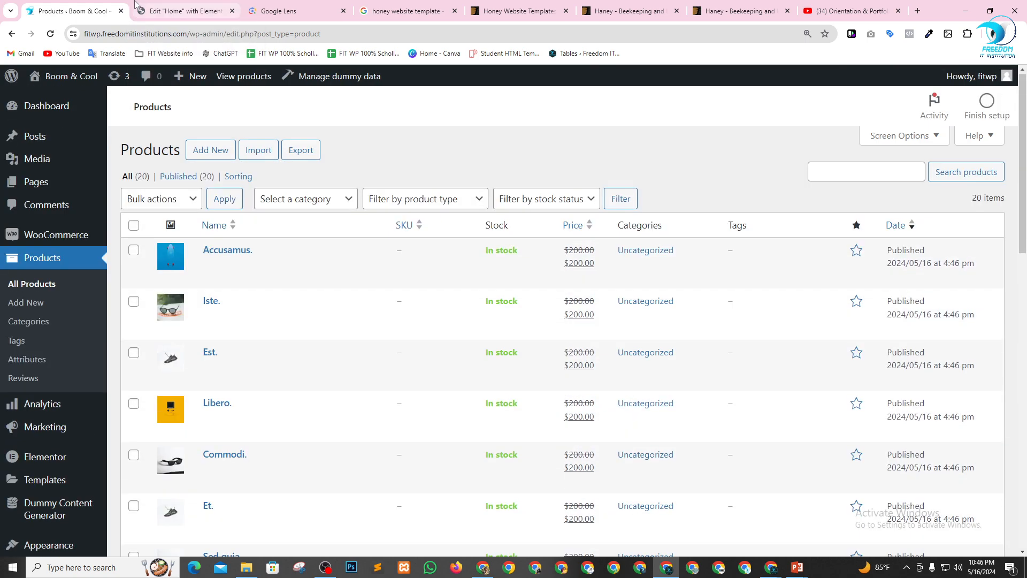
{"action": "key", "text": "ctrl+Tab"}
{"action": "scroll", "coordinate": [469, 361], "scroll_direction": "down", "scroll_amount": 2}
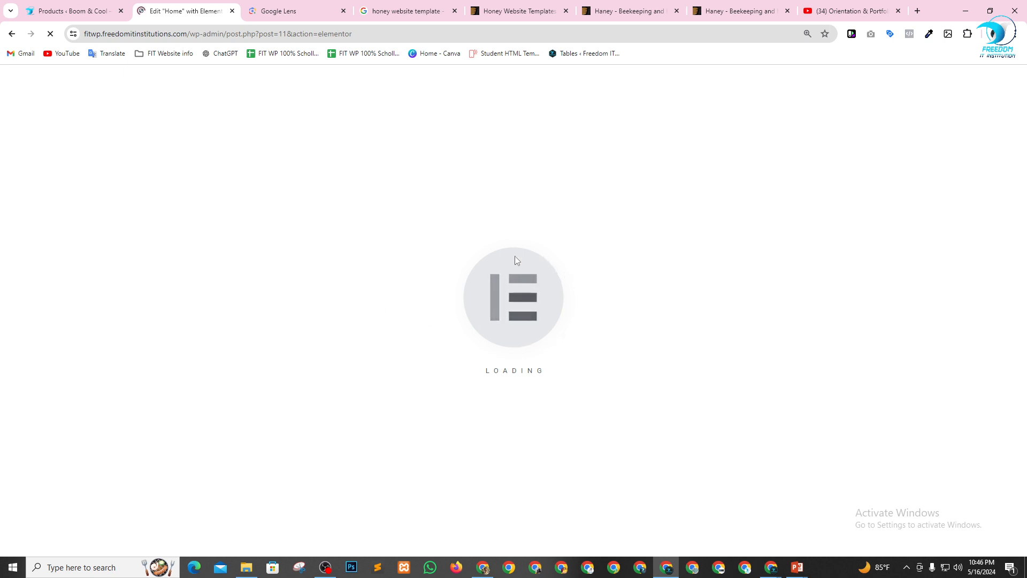
Close the Google Lens, honey template search, Honey Website Templates, Haney theme and YouTube browser tabs.
{"action": "left_click", "coordinate": [344, 11]}
{"action": "left_click", "coordinate": [343, 10]}
{"action": "left_click", "coordinate": [343, 11]}
{"action": "left_click", "coordinate": [344, 11]}
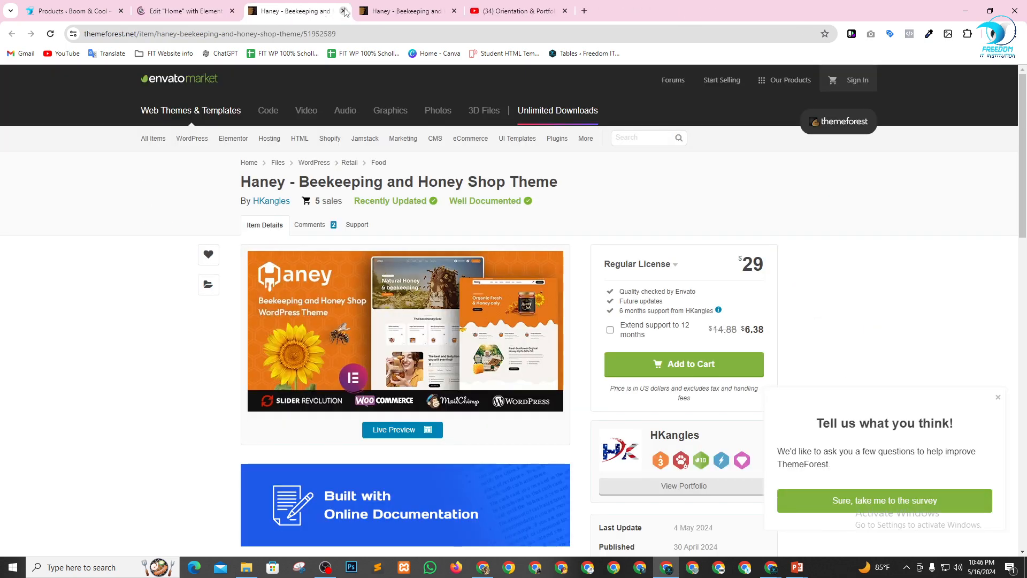
{"action": "left_click", "coordinate": [343, 11]}
{"action": "left_click", "coordinate": [343, 11]}
{"action": "left_click", "coordinate": [344, 11]}
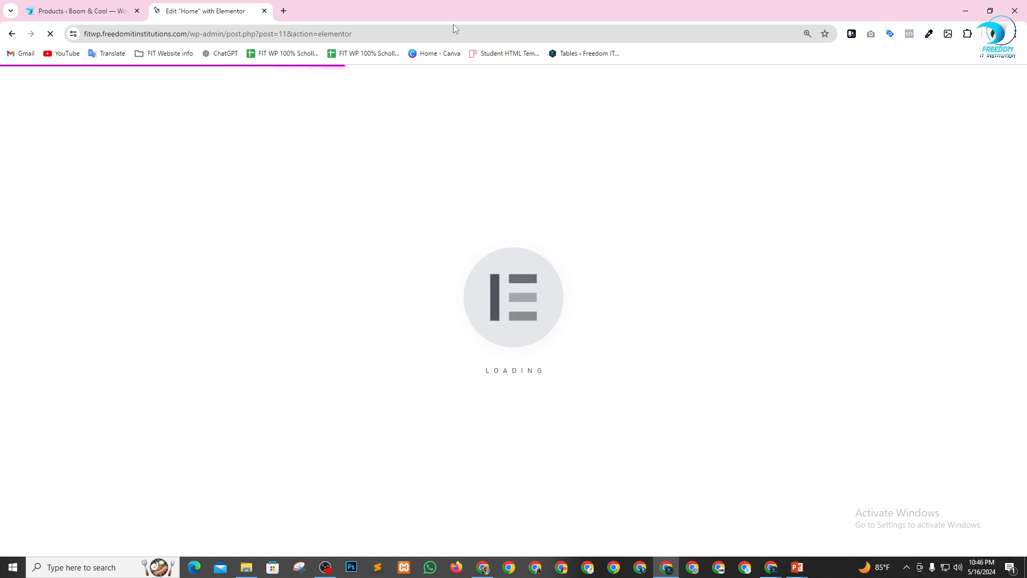
Switch to the Google Meet window, lower all raised hands in the participant list and return to the Home page's Elementor editor.
{"action": "key", "text": "alt+Tab"}
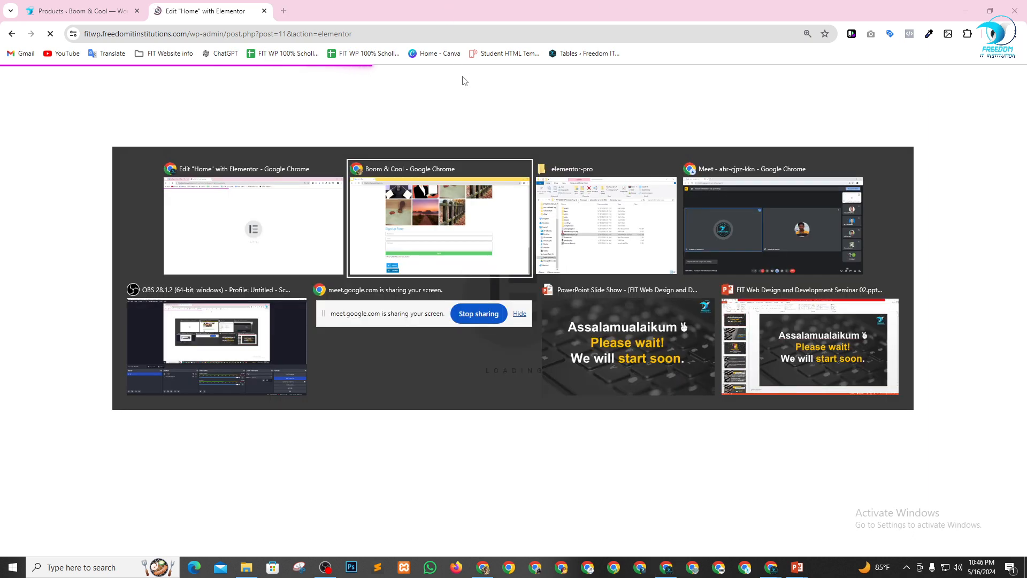
{"action": "key", "text": "alt+Tab"}
{"action": "key", "text": "alt+Tab"}
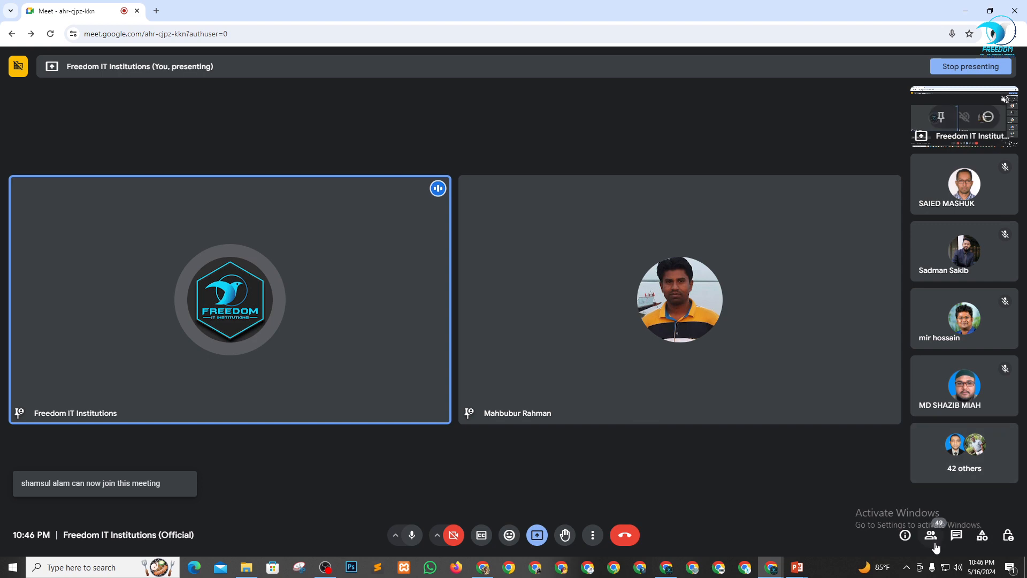
{"action": "left_click", "coordinate": [931, 536]}
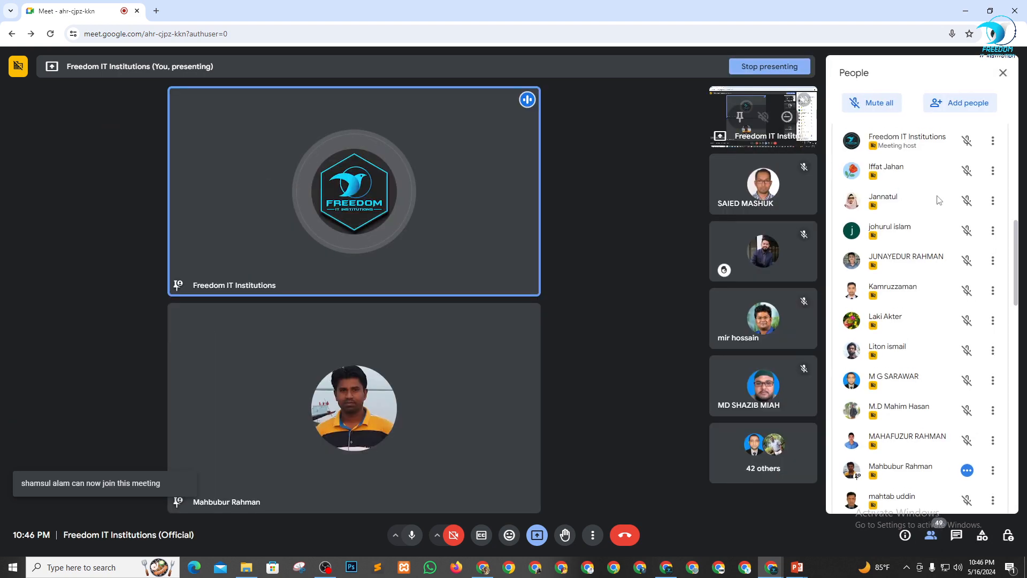
{"action": "scroll", "coordinate": [938, 201], "scroll_direction": "up", "scroll_amount": 2}
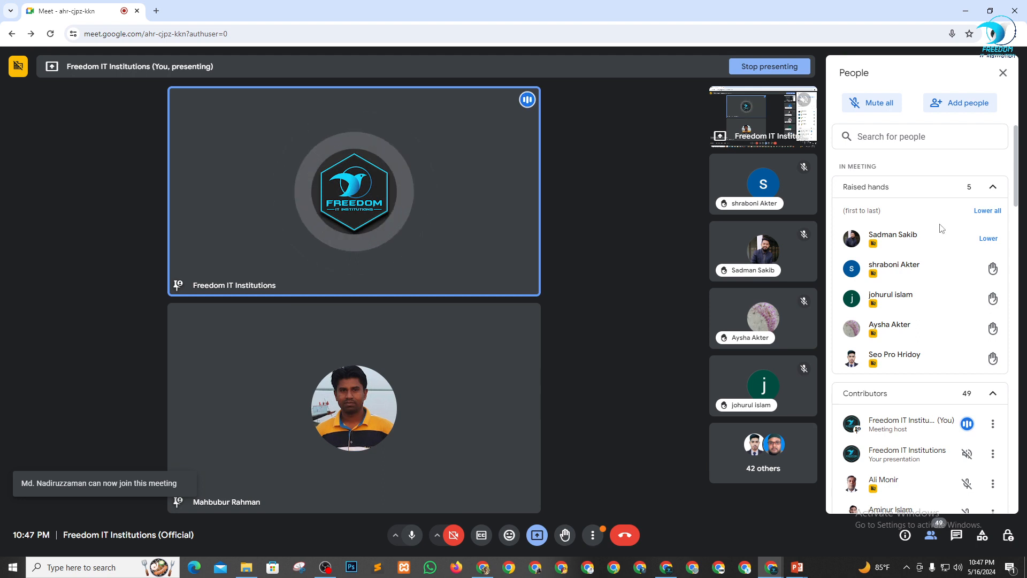
{"action": "left_click", "coordinate": [986, 212]}
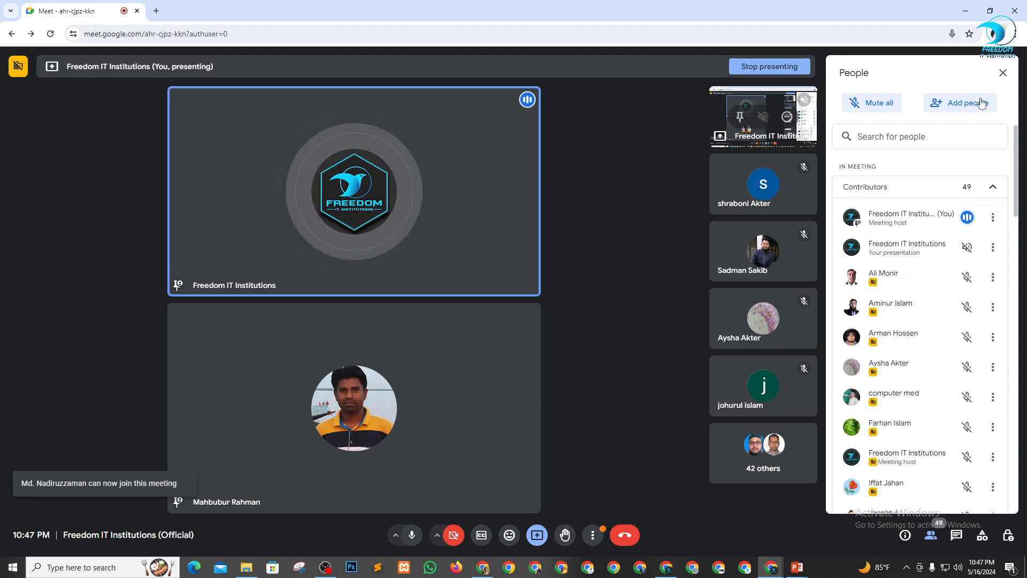
{"action": "left_click", "coordinate": [1003, 73]}
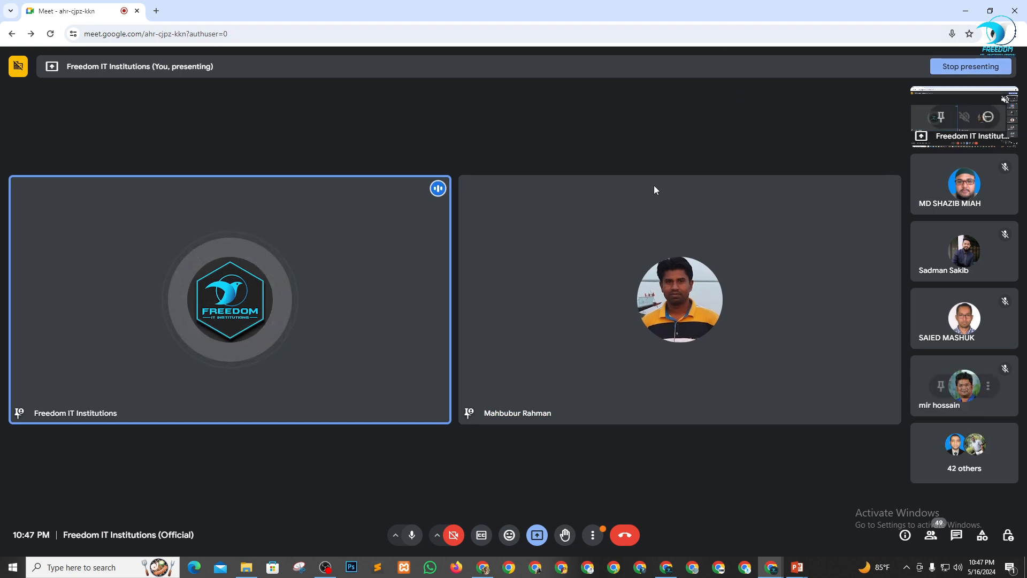
{"action": "key", "text": "alt+Tab"}
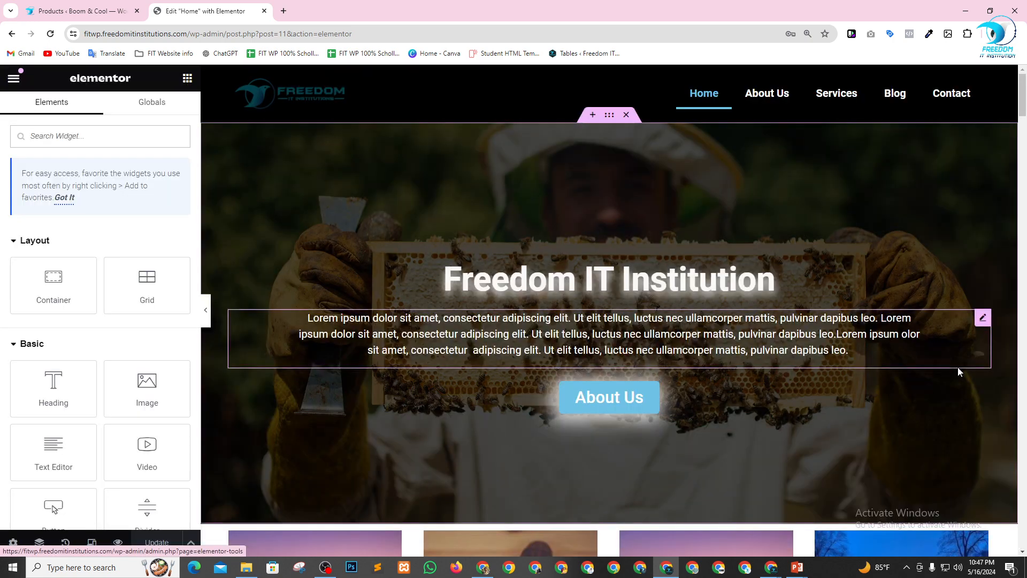
{"action": "scroll", "coordinate": [403, 293], "scroll_direction": "down", "scroll_amount": 15}
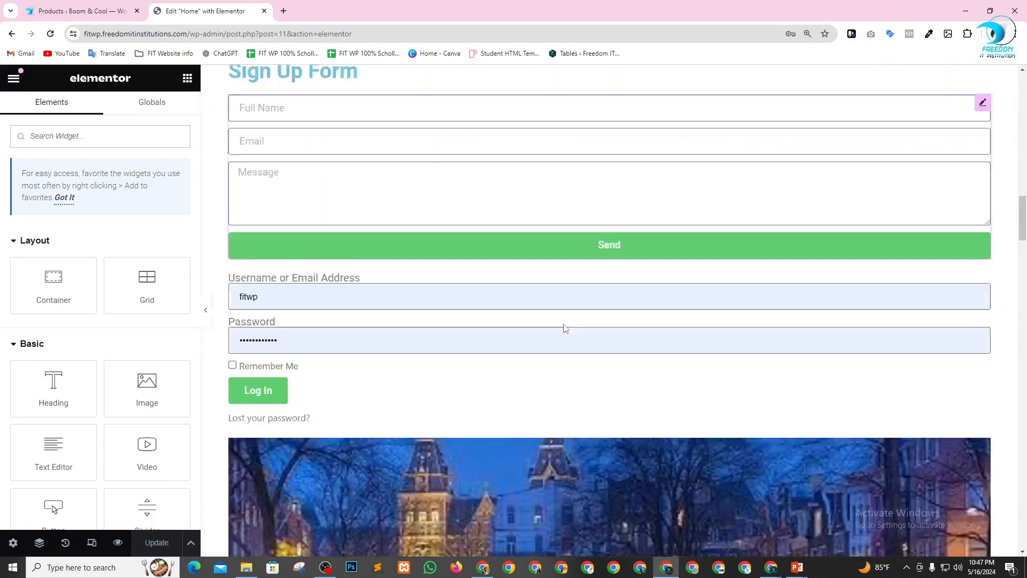
Search the widgets for "woo" and add the Products widget to the empty container below the table of contents.
{"action": "scroll", "coordinate": [565, 328], "scroll_direction": "down", "scroll_amount": 20}
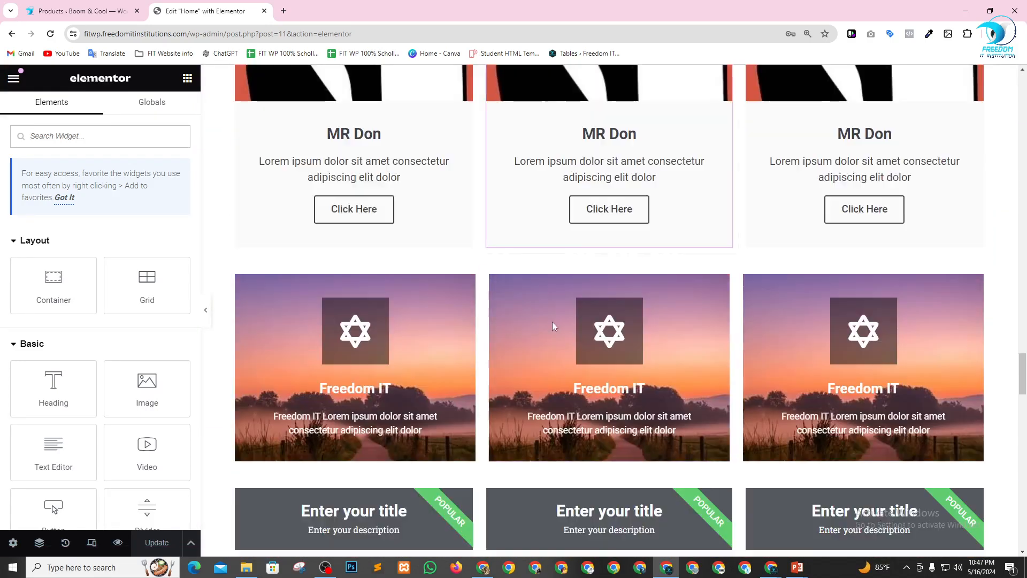
{"action": "left_click", "coordinate": [115, 134]}
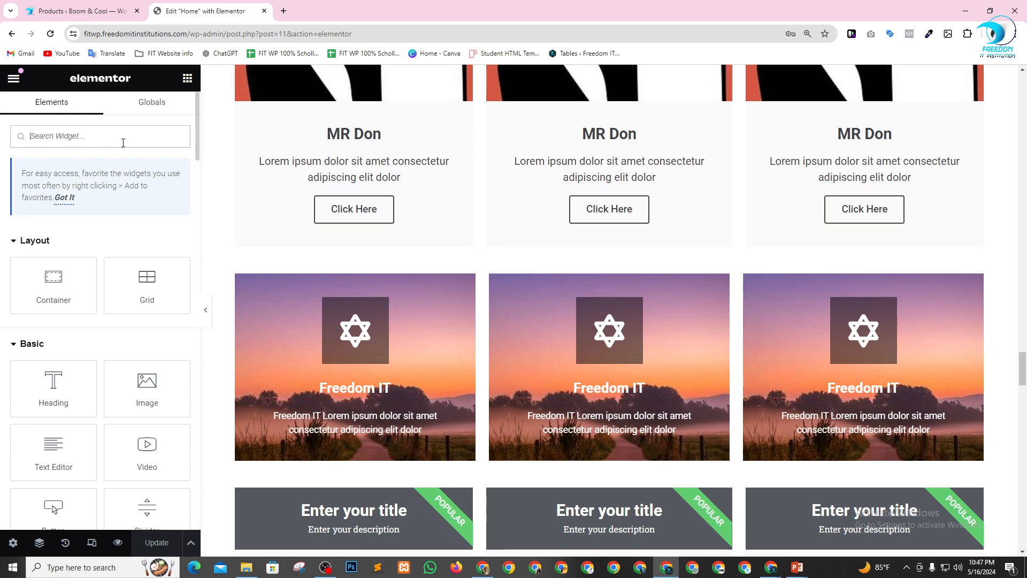
{"action": "type", "text": "woo"}
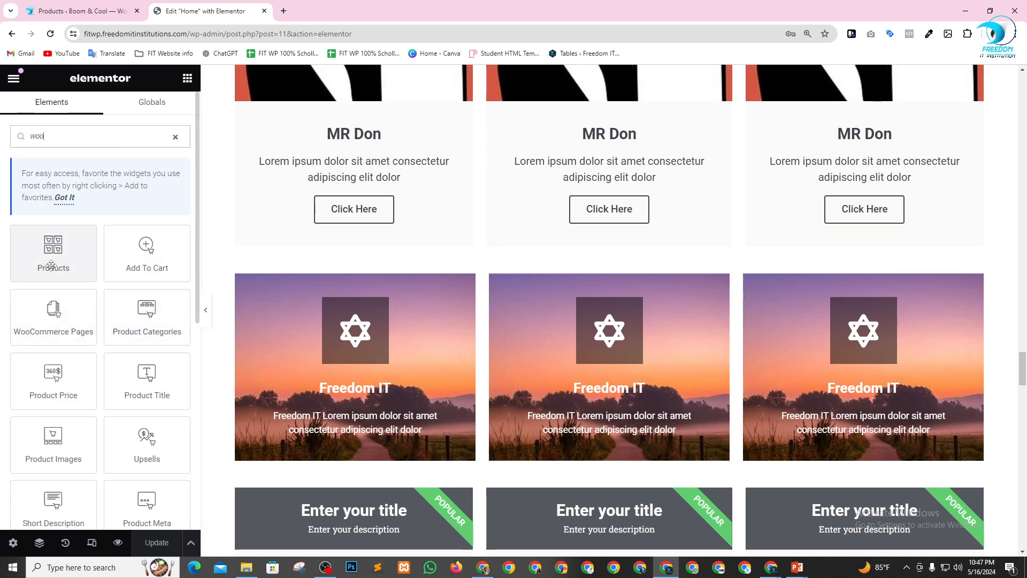
{"action": "scroll", "coordinate": [572, 307], "scroll_direction": "down", "scroll_amount": 20}
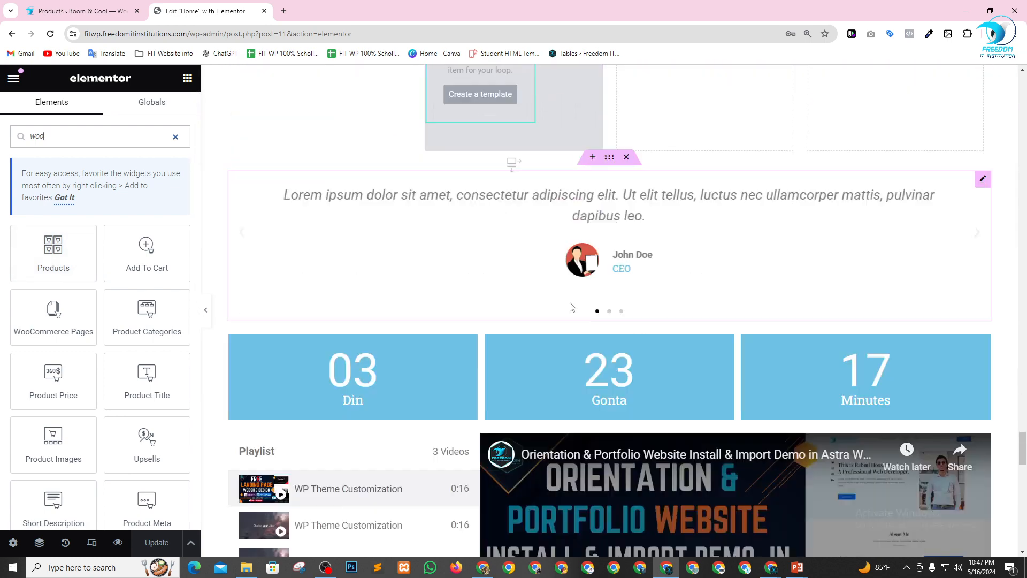
{"action": "scroll", "coordinate": [572, 307], "scroll_direction": "down", "scroll_amount": 15}
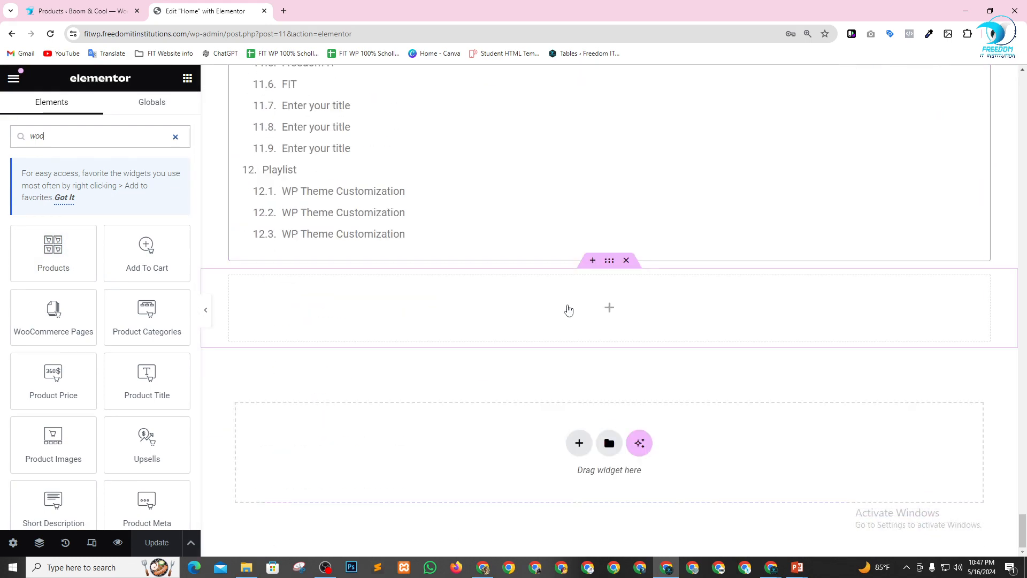
{"action": "left_click_drag", "start_coordinate": [53, 251], "coordinate": [435, 320]}
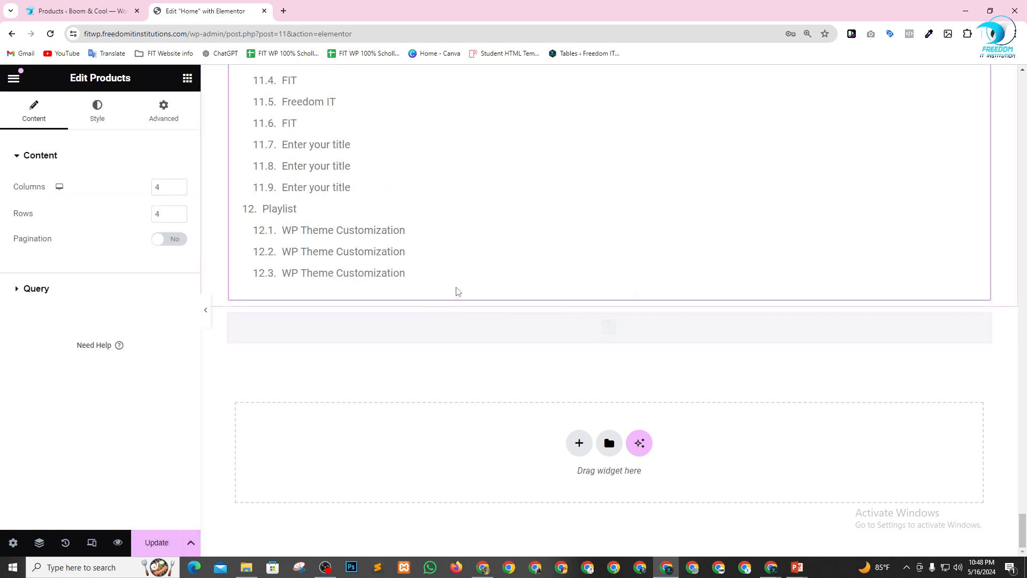
Look over the product grid and set the Products widget to 3 columns.
{"action": "scroll", "coordinate": [470, 254], "scroll_direction": "down", "scroll_amount": 5}
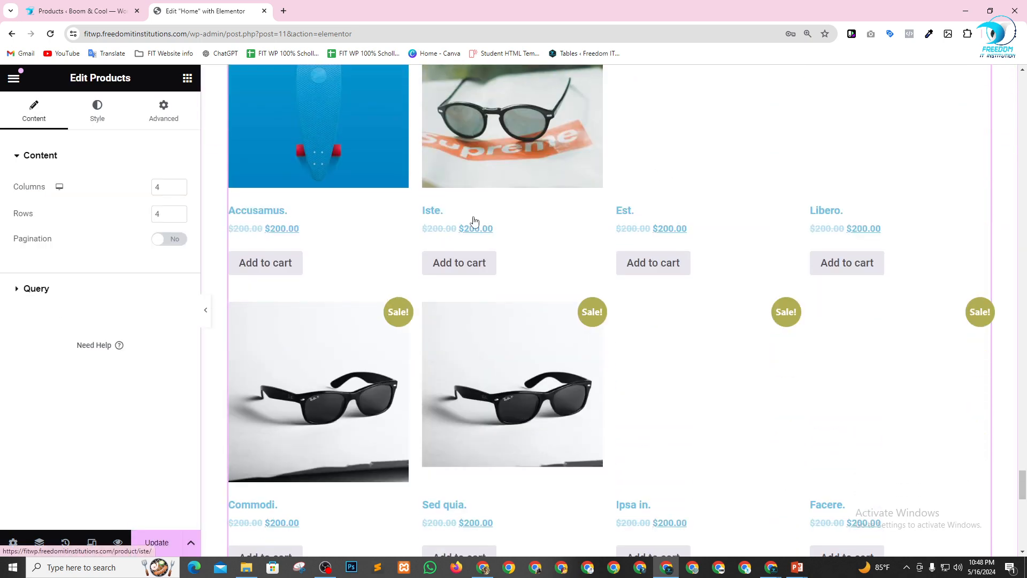
{"action": "scroll", "coordinate": [474, 220], "scroll_direction": "down", "scroll_amount": 4}
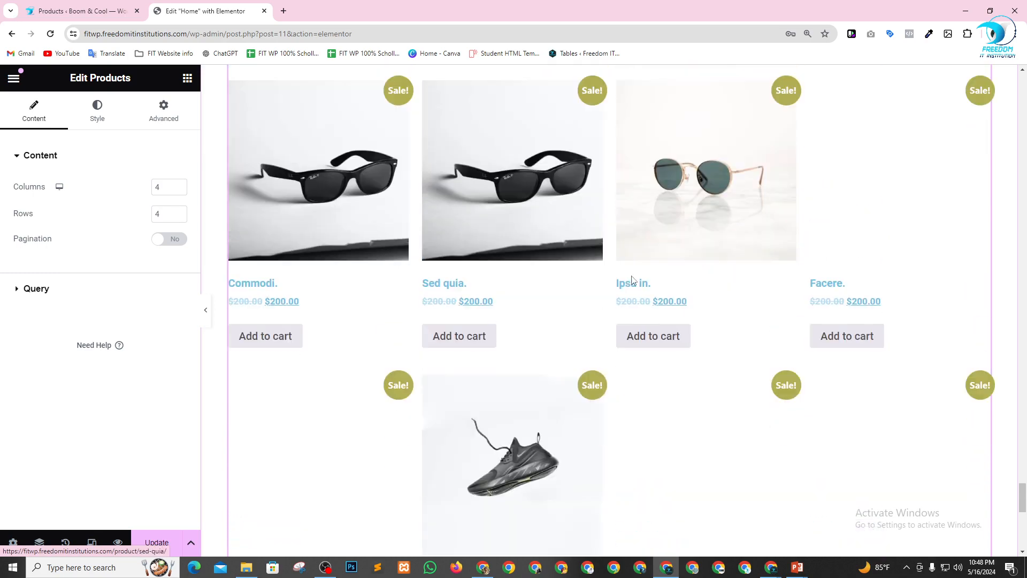
{"action": "scroll", "coordinate": [632, 281], "scroll_direction": "down", "scroll_amount": 10}
{"action": "scroll", "coordinate": [583, 310], "scroll_direction": "up", "scroll_amount": 14}
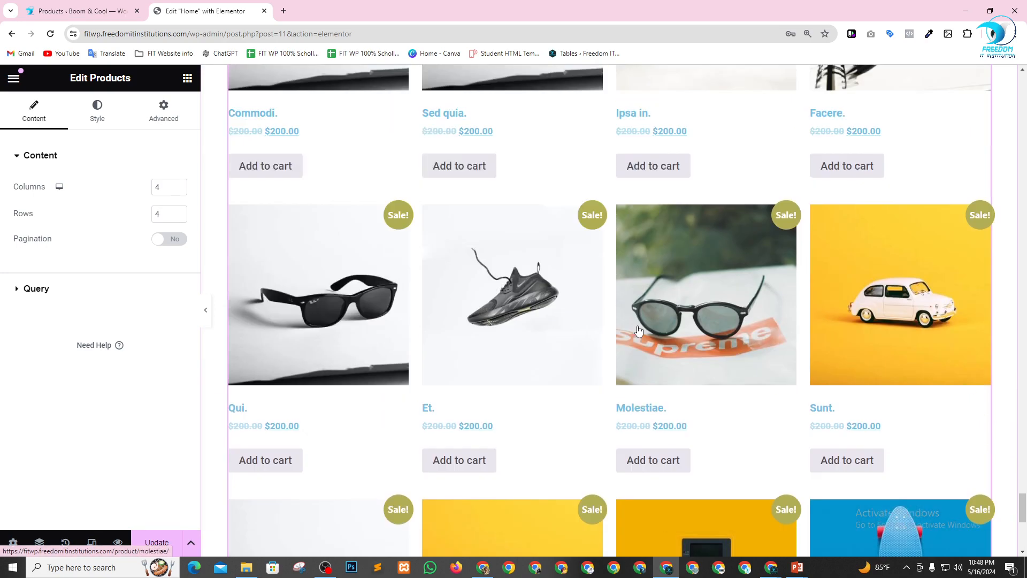
{"action": "scroll", "coordinate": [584, 307], "scroll_direction": "up", "scroll_amount": 3}
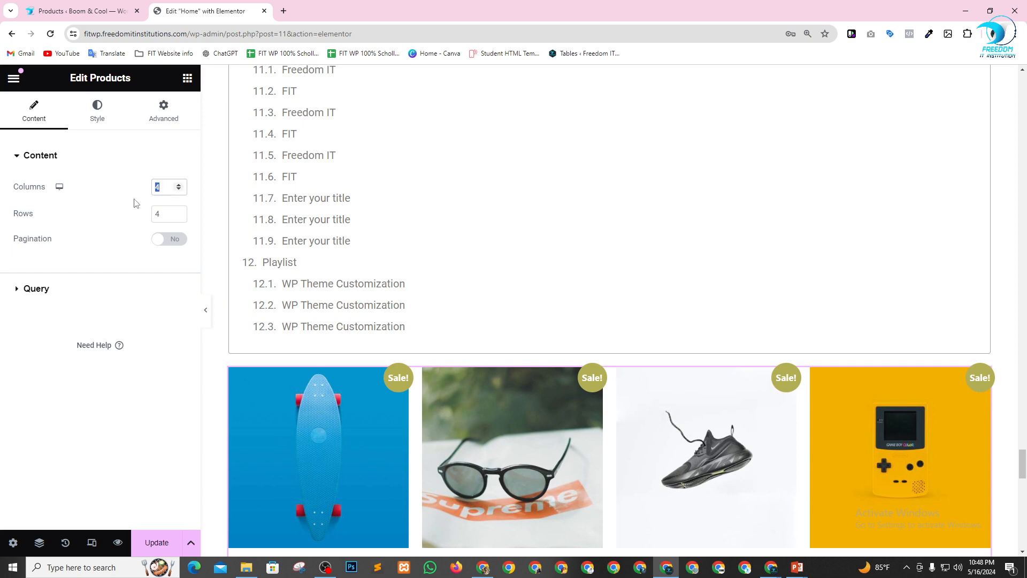
{"action": "type", "text": "3"}
{"action": "scroll", "coordinate": [888, 257], "scroll_direction": "down", "scroll_amount": 5}
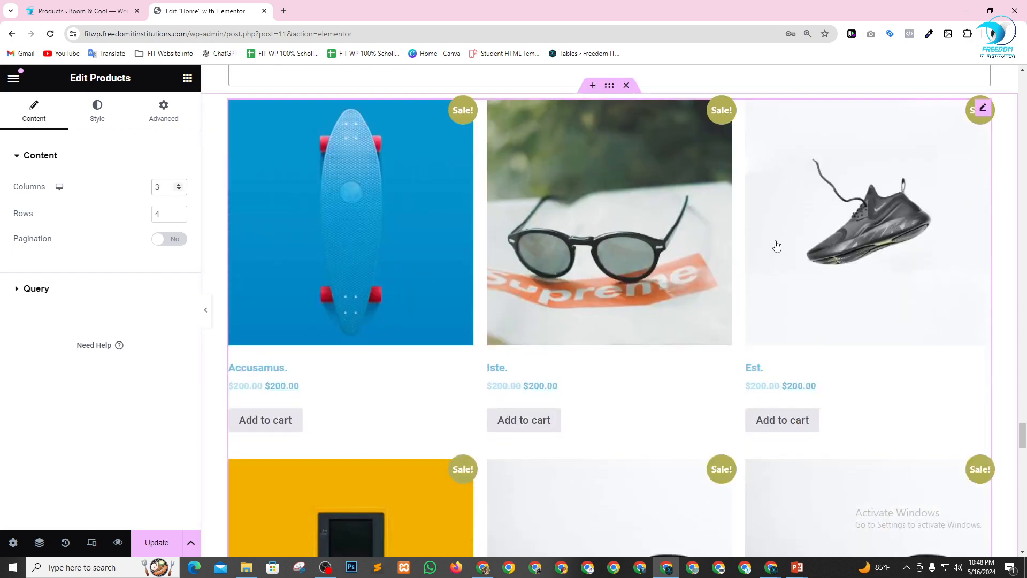
Set the Products widget to 2 rows and check the shortened product grid.
{"action": "double_click", "coordinate": [162, 211]}
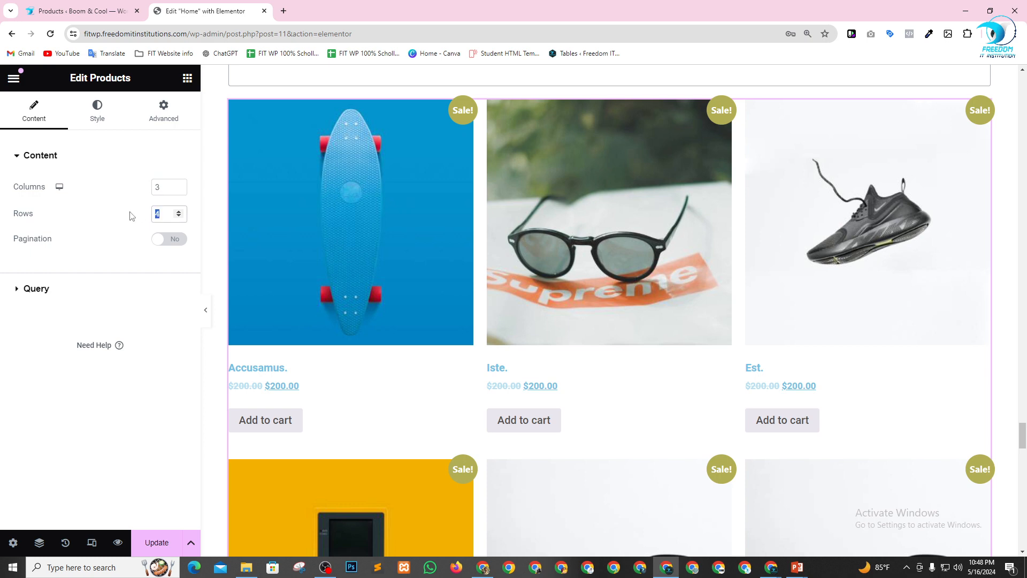
{"action": "type", "text": "2"}
{"action": "scroll", "coordinate": [725, 332], "scroll_direction": "down", "scroll_amount": 6}
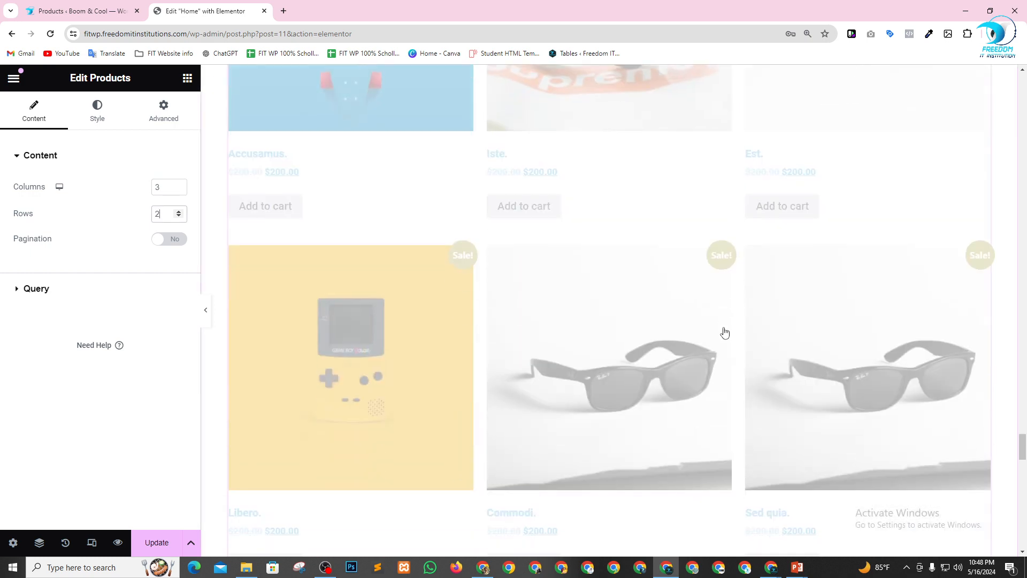
{"action": "scroll", "coordinate": [723, 332], "scroll_direction": "down", "scroll_amount": 15}
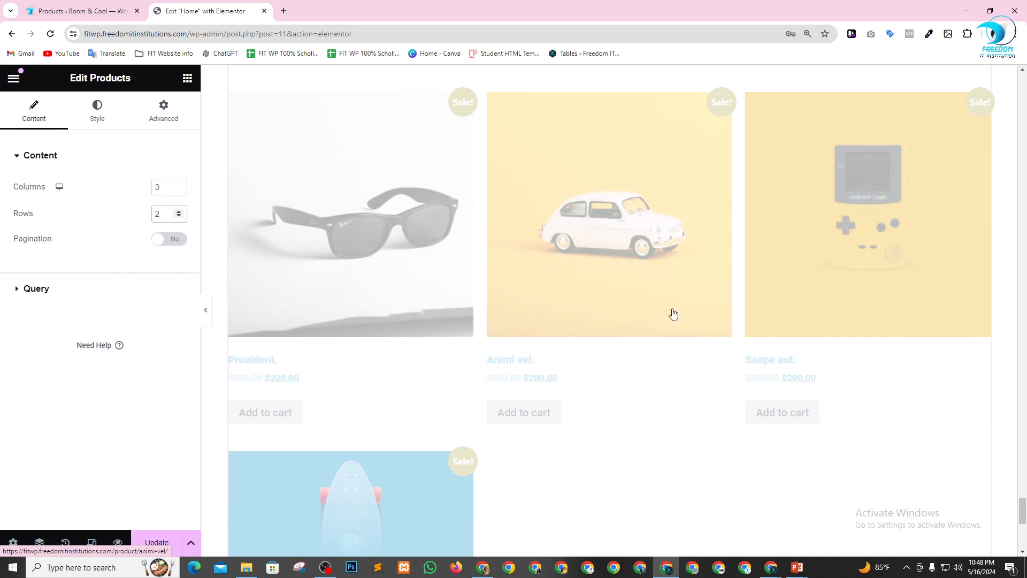
{"action": "scroll", "coordinate": [589, 300], "scroll_direction": "down", "scroll_amount": 3}
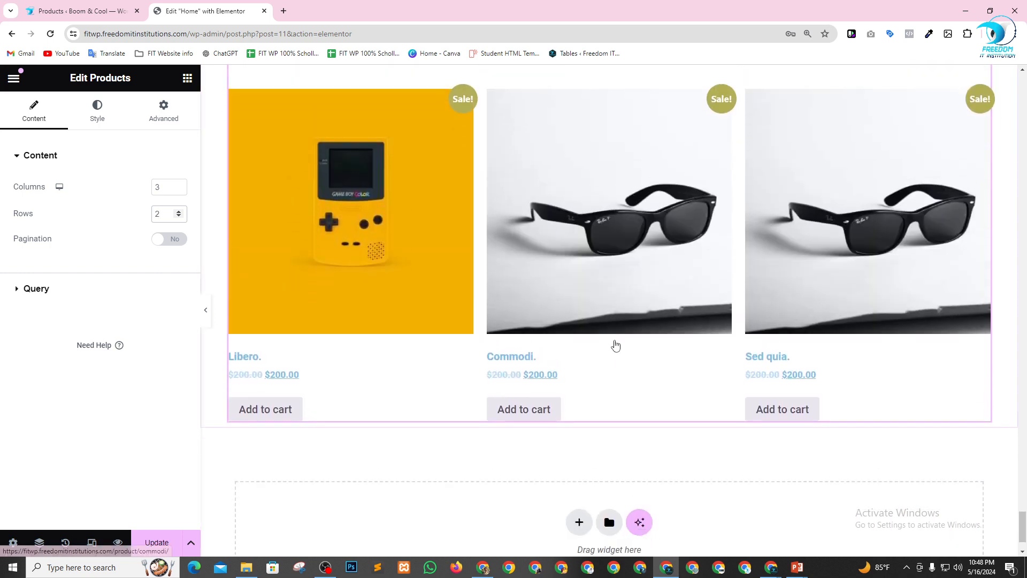
{"action": "scroll", "coordinate": [613, 342], "scroll_direction": "up", "scroll_amount": 10}
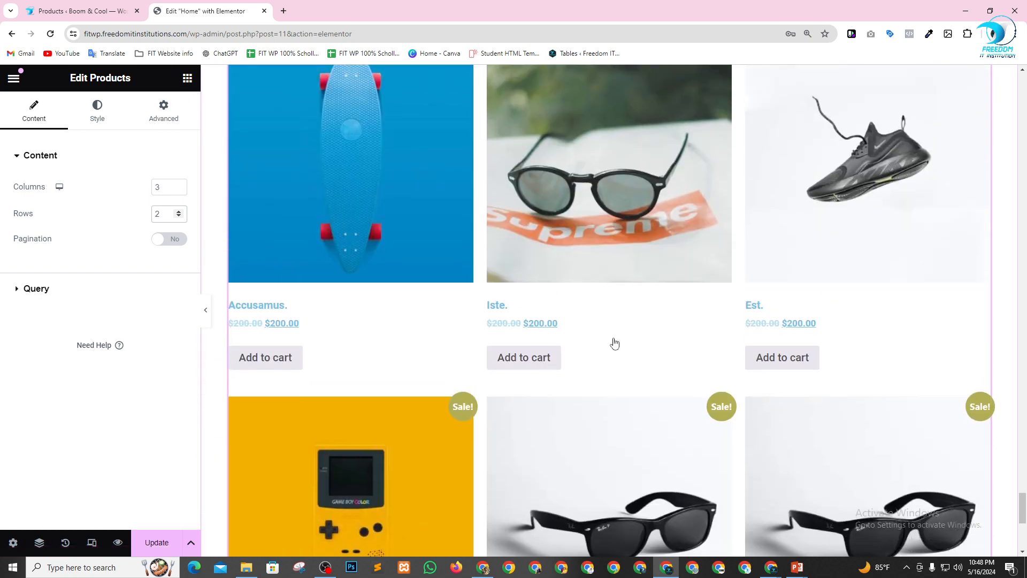
{"action": "scroll", "coordinate": [601, 336], "scroll_direction": "down", "scroll_amount": 6}
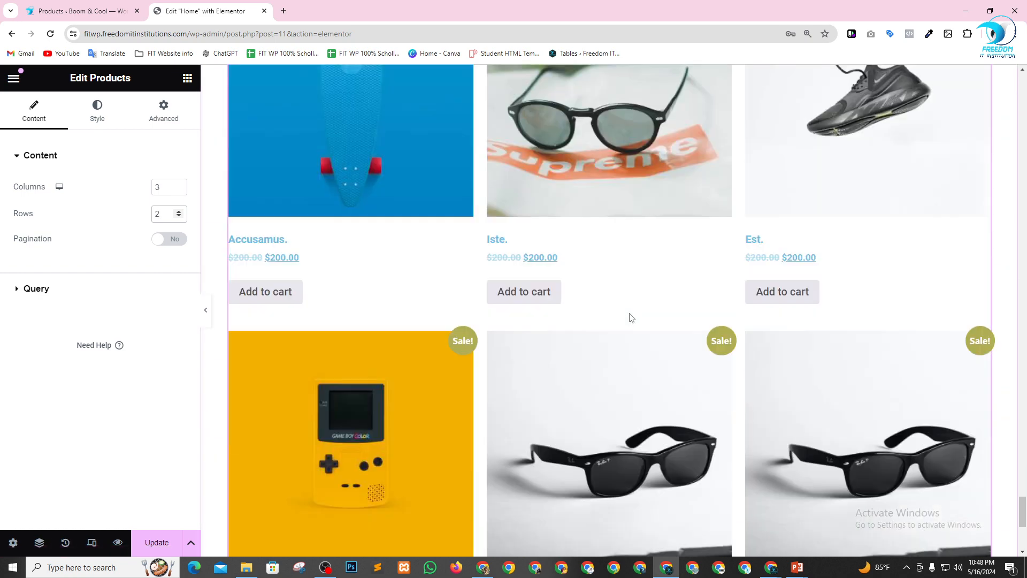
Update the Home page and reload the live site's Home page in the other browser window.
{"action": "left_click", "coordinate": [158, 543]}
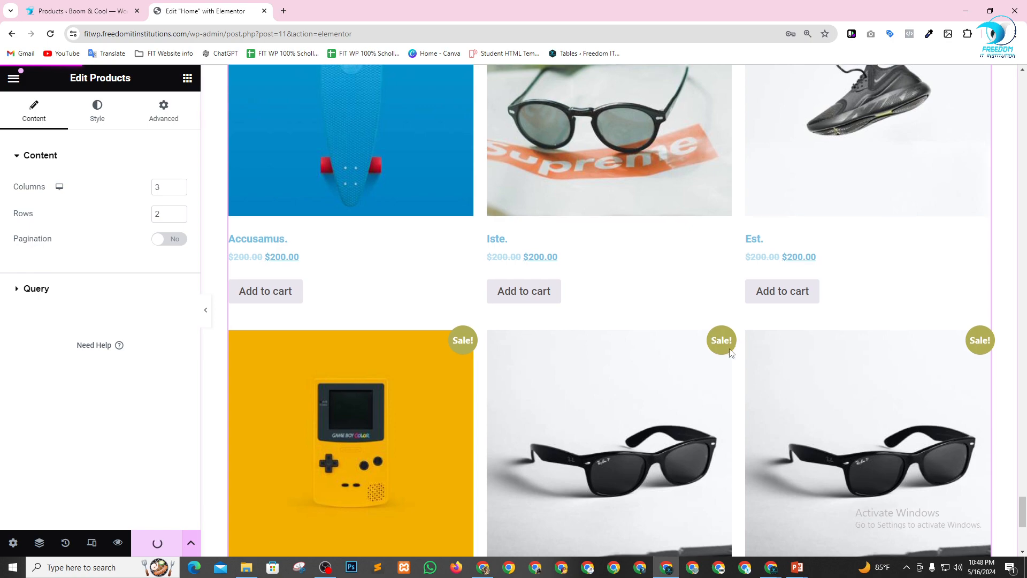
{"action": "scroll", "coordinate": [577, 394], "scroll_direction": "down", "scroll_amount": 3}
{"action": "left_click", "coordinate": [483, 567]}
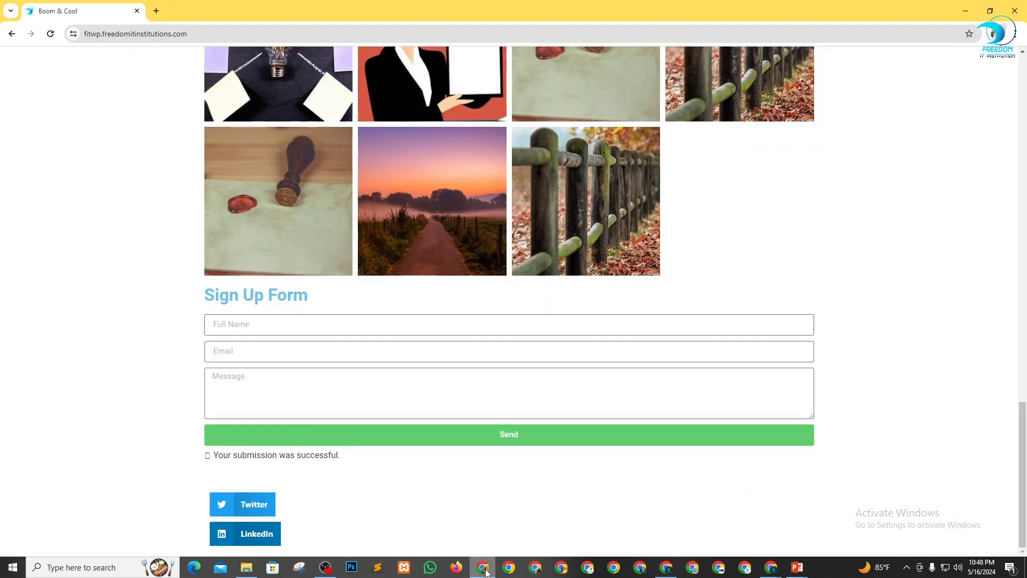
{"action": "scroll", "coordinate": [441, 220], "scroll_direction": "up", "scroll_amount": 5}
{"action": "scroll", "coordinate": [441, 220], "scroll_direction": "up", "scroll_amount": 12}
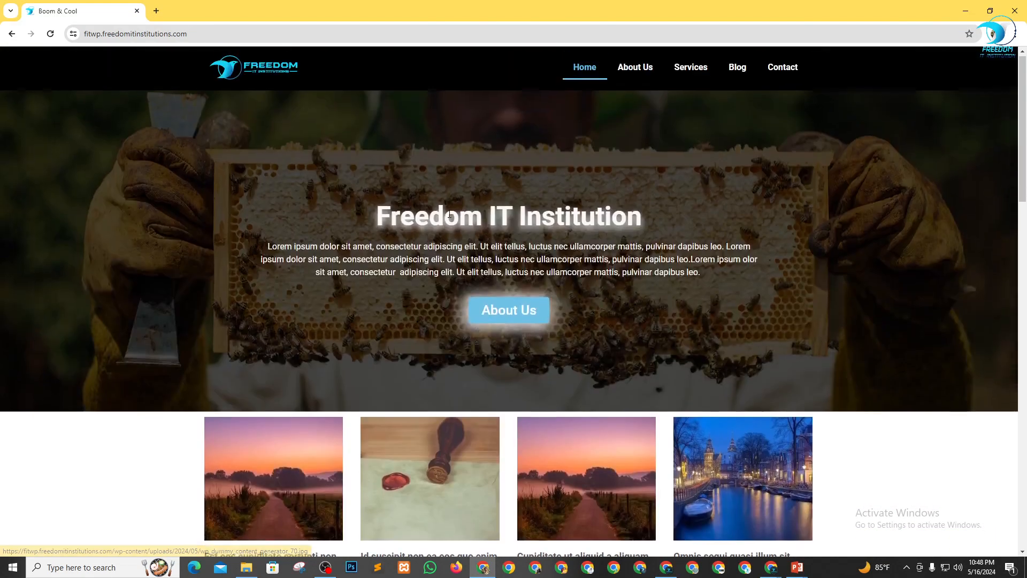
{"action": "left_click", "coordinate": [583, 73]}
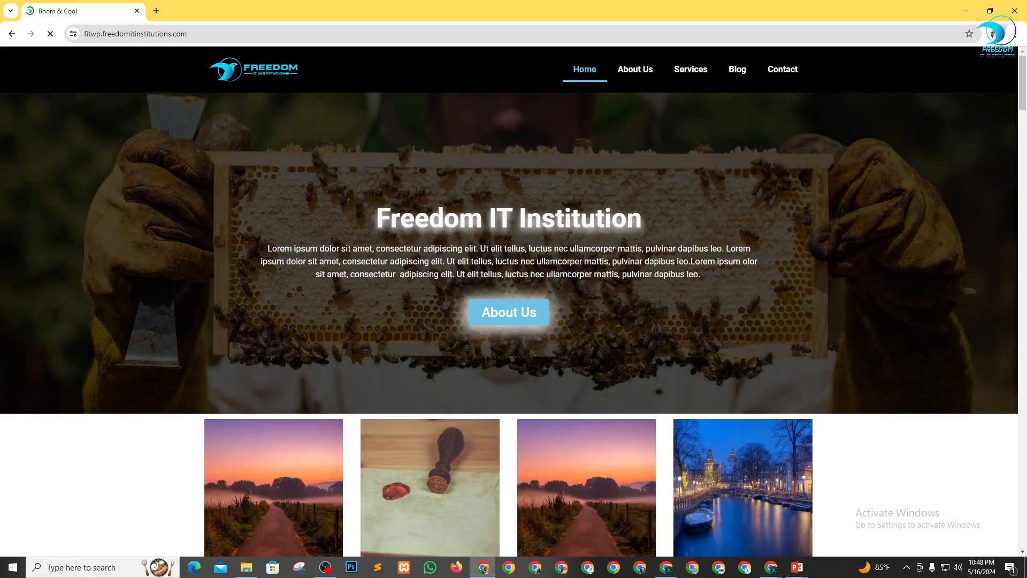
Add the product "Iste." to the cart from the live Home page's product grid and proceed to checkout.
{"action": "scroll", "coordinate": [316, 142], "scroll_direction": "down", "scroll_amount": 15}
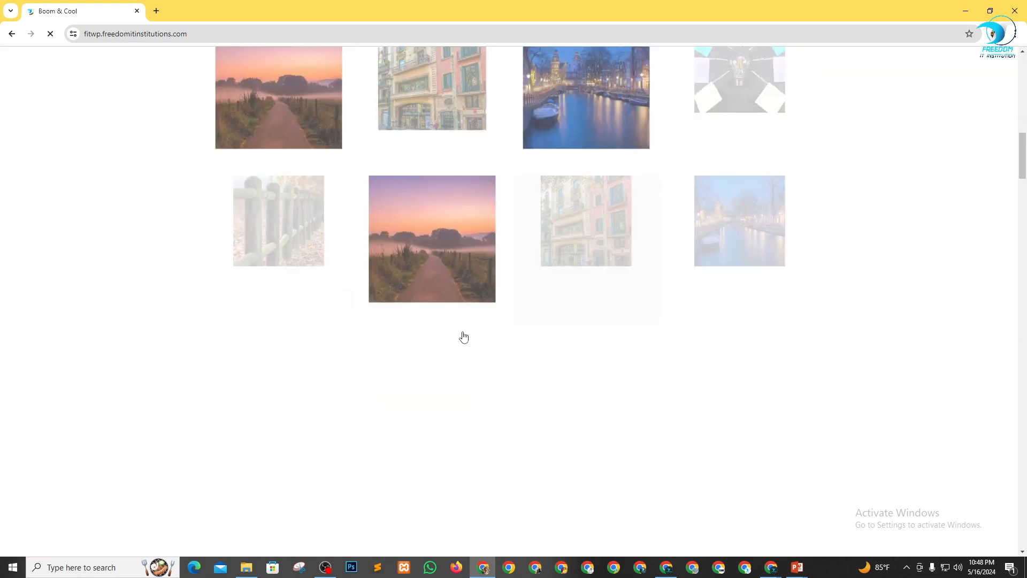
{"action": "scroll", "coordinate": [464, 337], "scroll_direction": "down", "scroll_amount": 20}
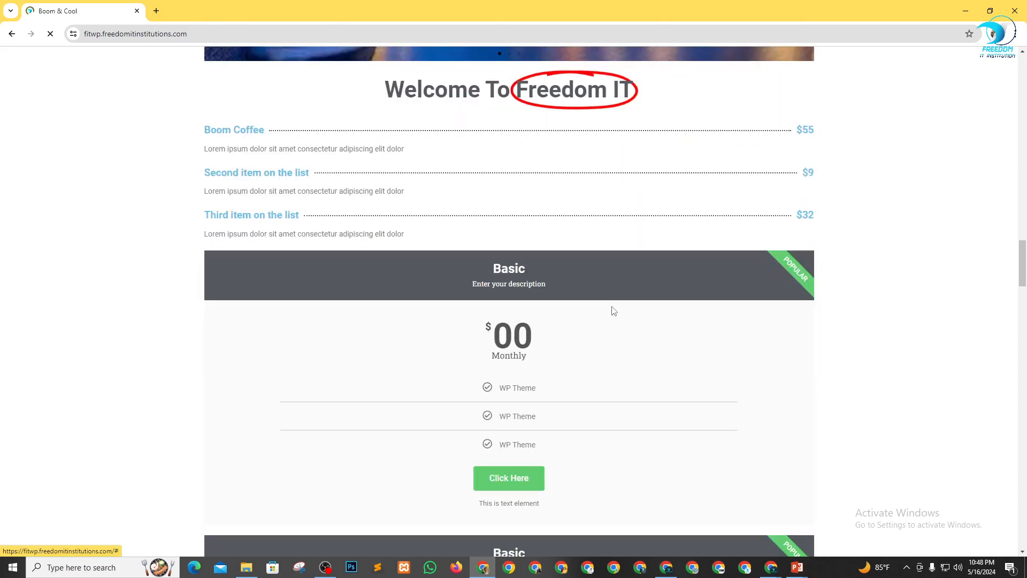
{"action": "scroll", "coordinate": [613, 311], "scroll_direction": "down", "scroll_amount": 15}
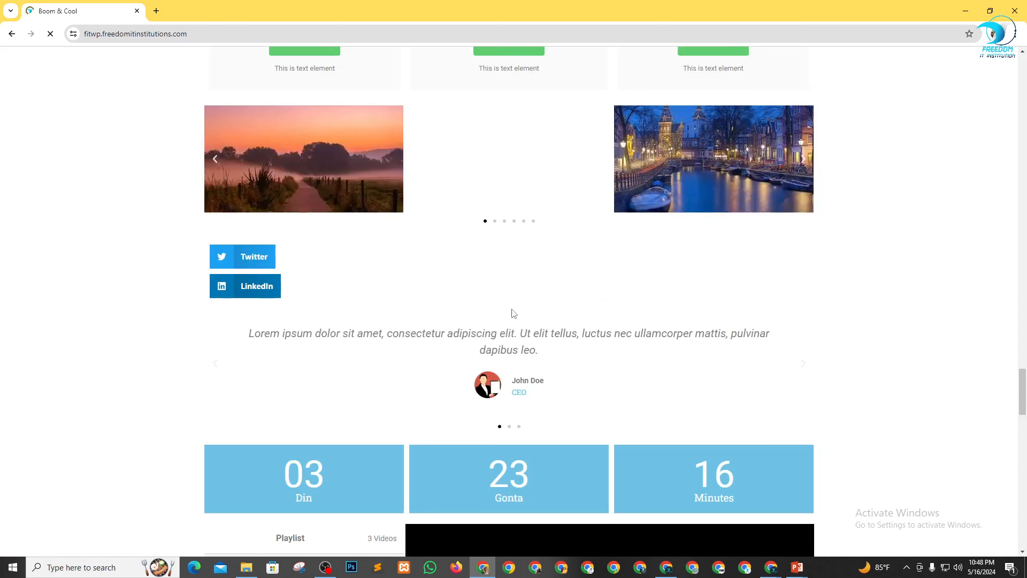
{"action": "scroll", "coordinate": [513, 314], "scroll_direction": "down", "scroll_amount": 20}
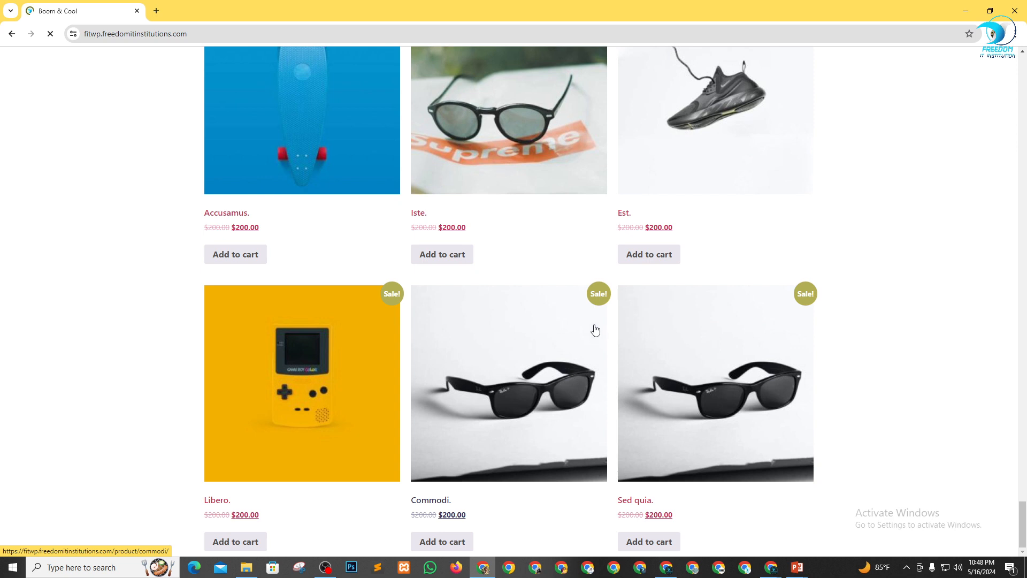
{"action": "left_click", "coordinate": [449, 259]}
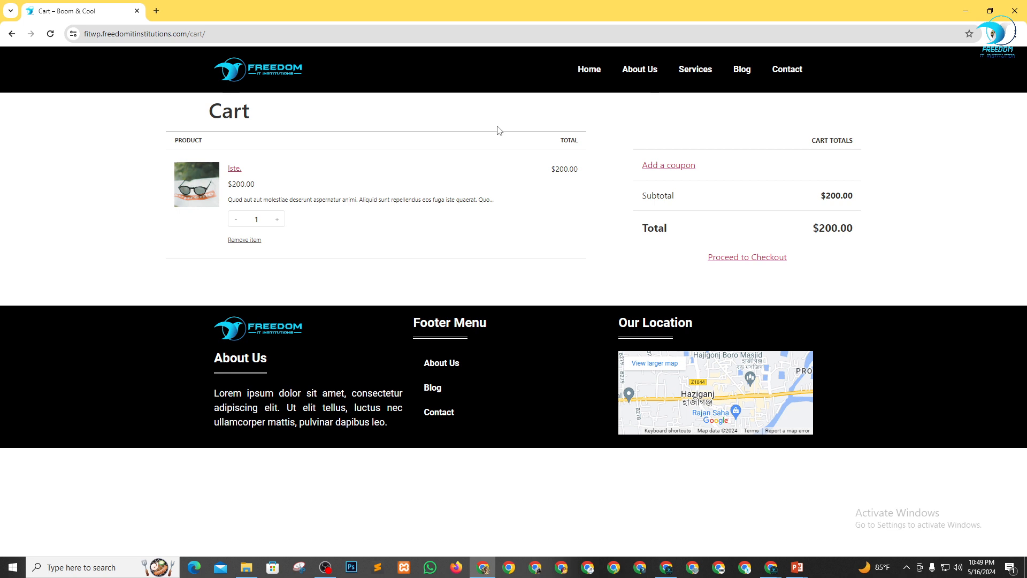
{"action": "left_click", "coordinate": [754, 260]}
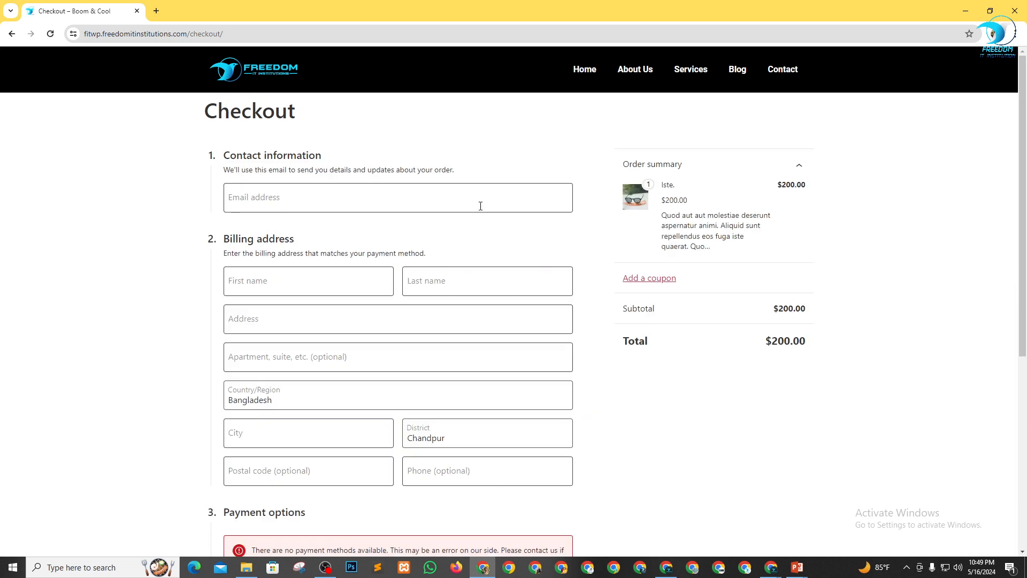
Fill in the customer's email address in lowercase in the checkout's contact information.
{"action": "left_click", "coordinate": [310, 199]}
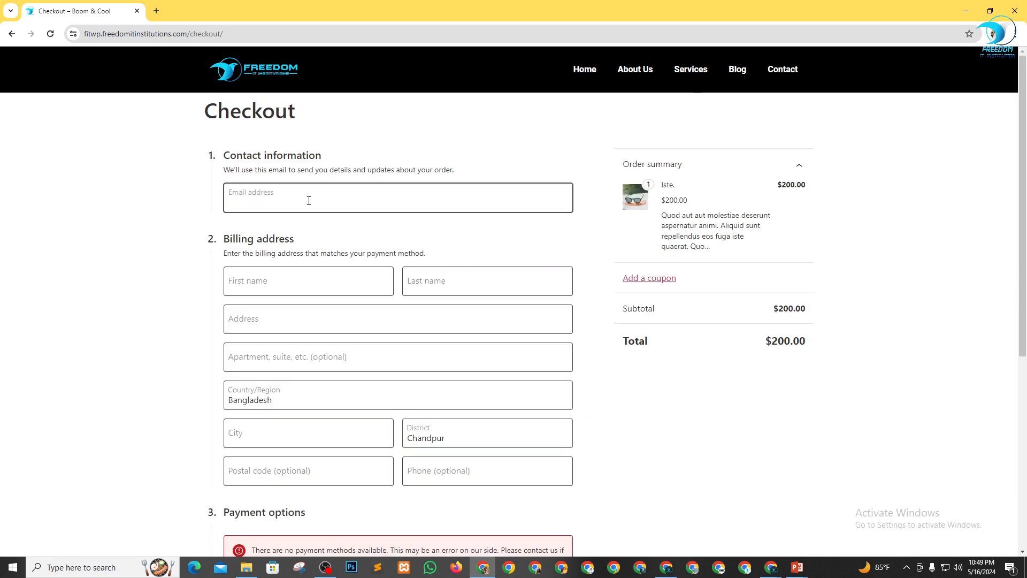
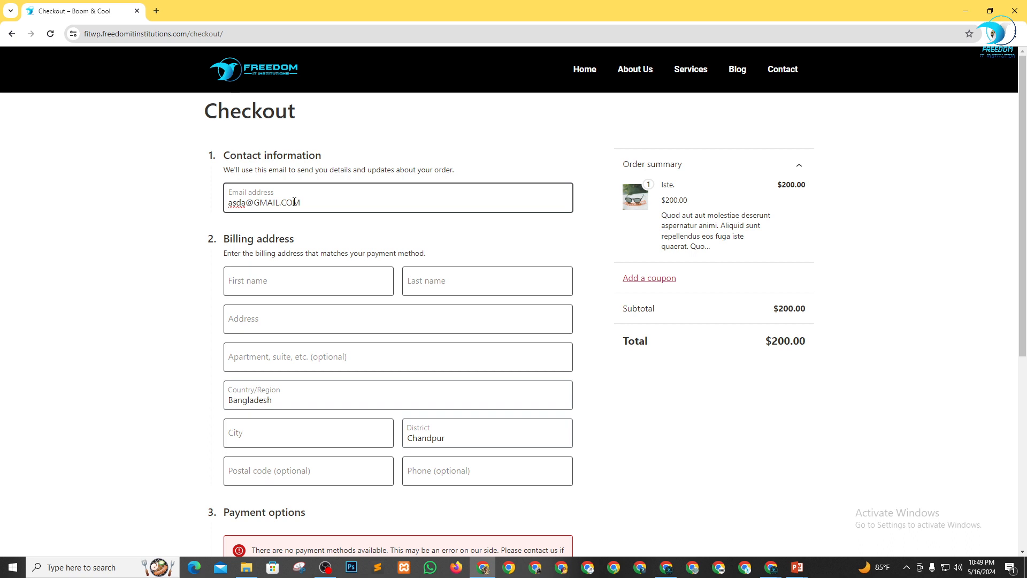
{"action": "left_click_drag", "start_coordinate": [253, 202], "coordinate": [444, 203]}
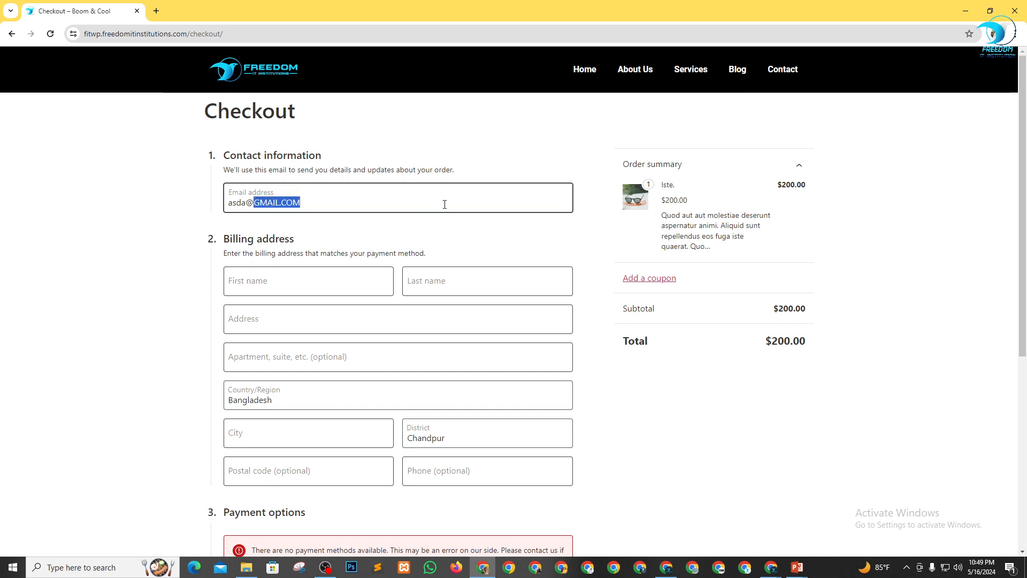
{"action": "type", "text": "g"}
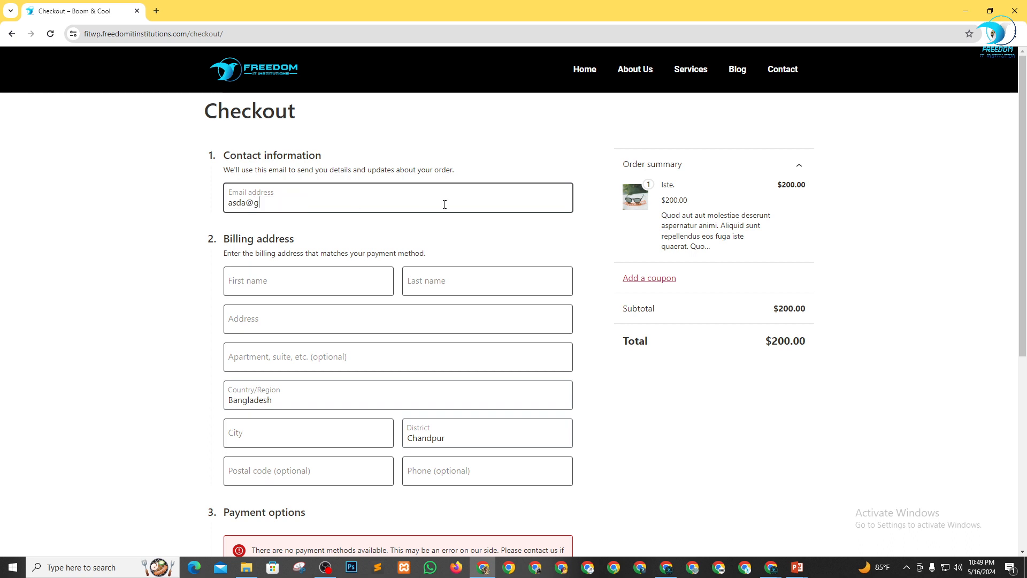
{"action": "type", "text": "omail"}
{"action": "key", "text": "BackSpace"}
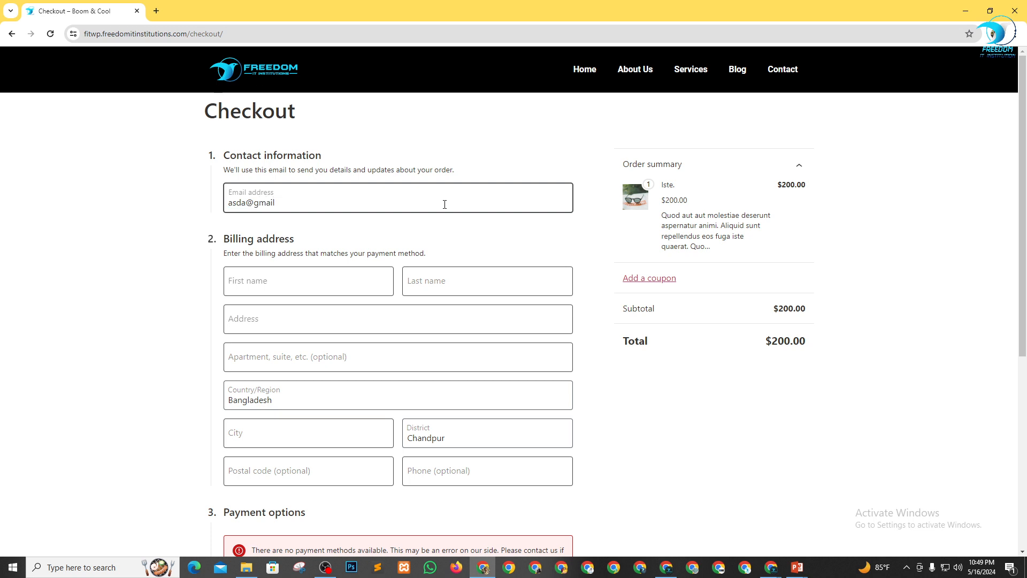
{"action": "type", "text": ".com"}
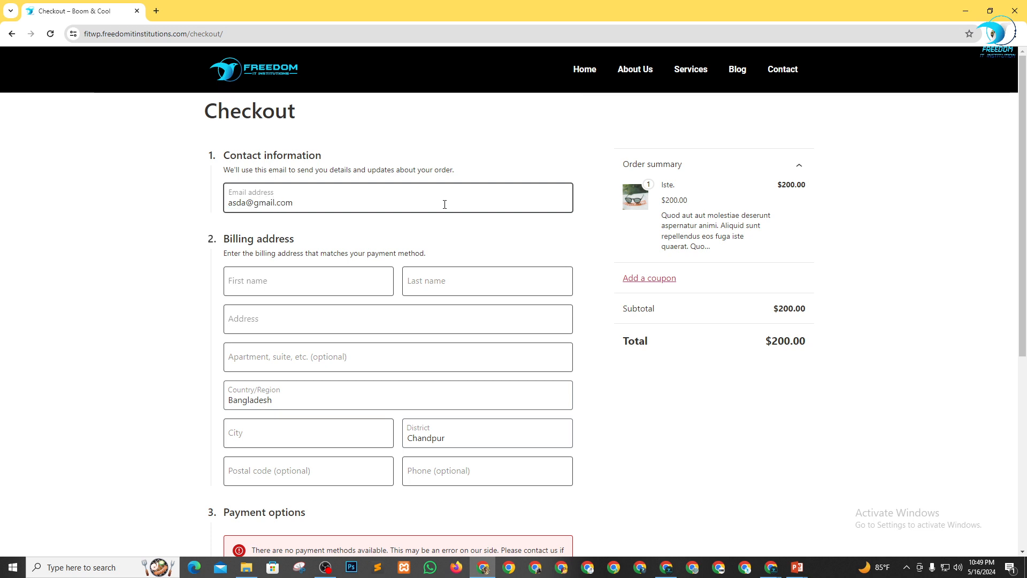
Fill in the customer's first name, last name, address and city in the checkout's billing address.
{"action": "left_click", "coordinate": [344, 278]}
{"action": "type", "text": "ds"}
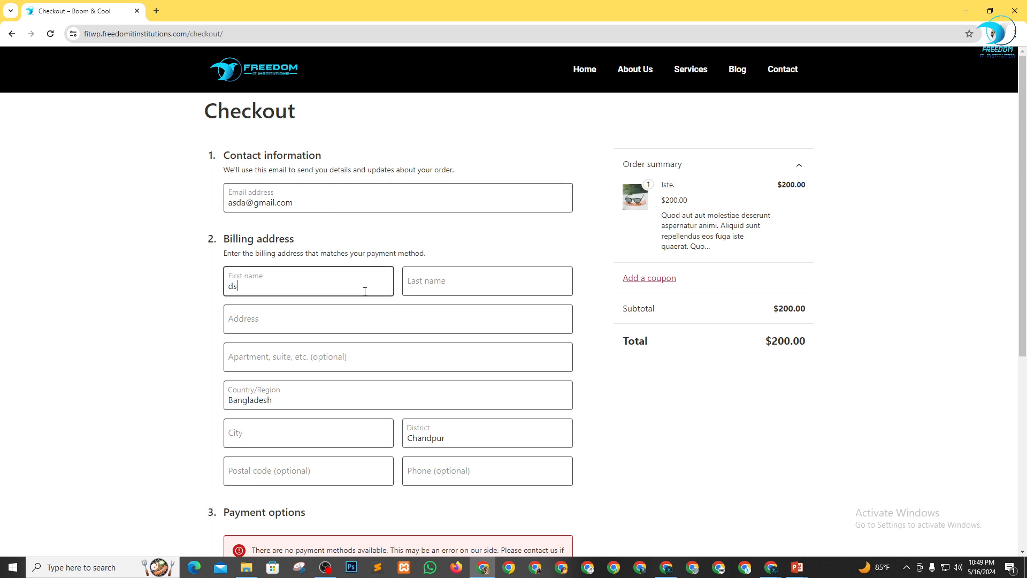
{"action": "type", "text": "f"}
{"action": "left_click", "coordinate": [452, 282]}
{"action": "type", "text": "dsfsd"}
{"action": "key", "text": "Tab"}
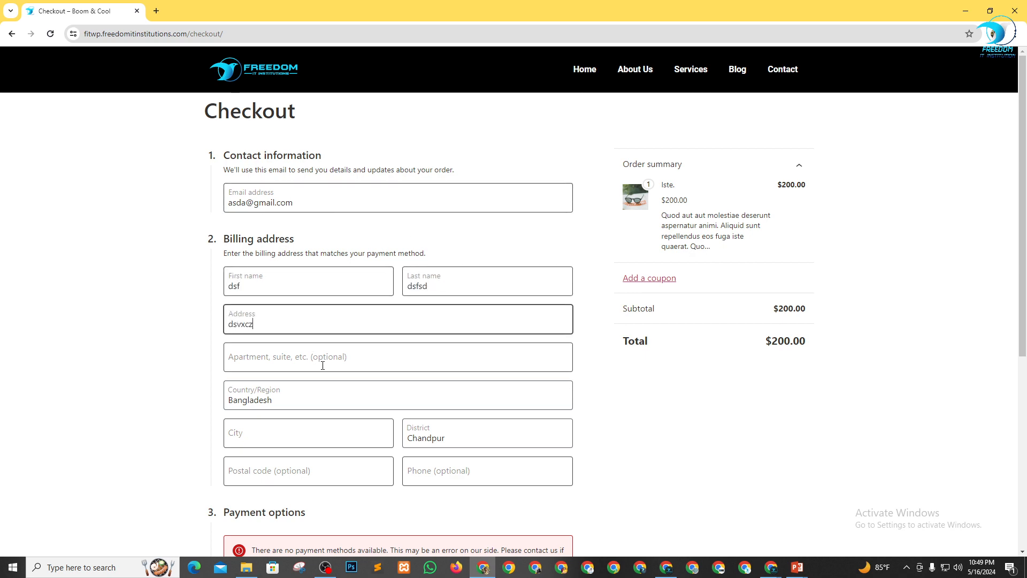
{"action": "type", "text": "dsvxczv f"}
{"action": "scroll", "coordinate": [296, 389], "scroll_direction": "down", "scroll_amount": 4}
{"action": "type", "text": "d"}
{"action": "left_click", "coordinate": [325, 226]}
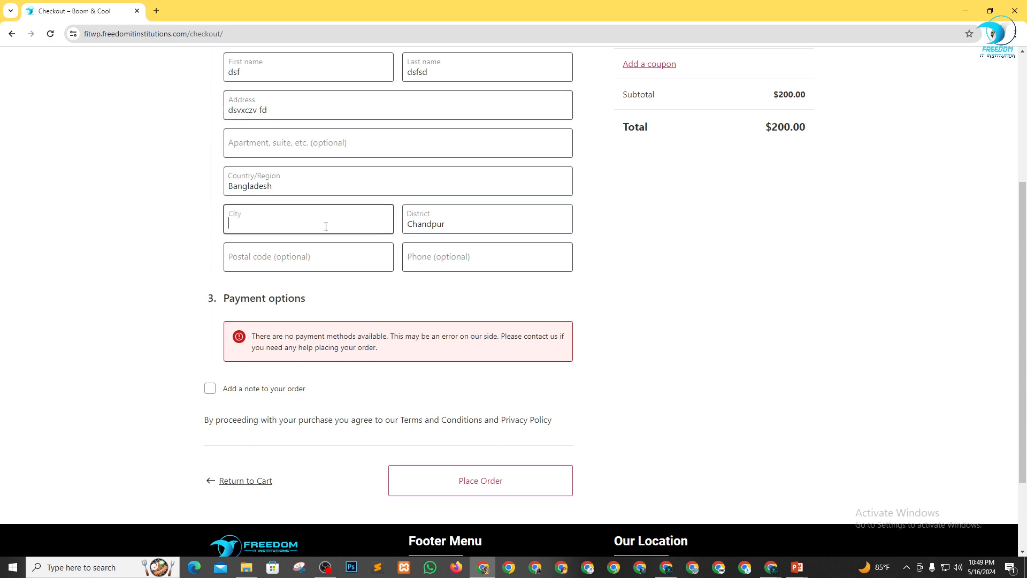
{"action": "type", "text": "dsfgsd"}
{"action": "left_click", "coordinate": [351, 251]}
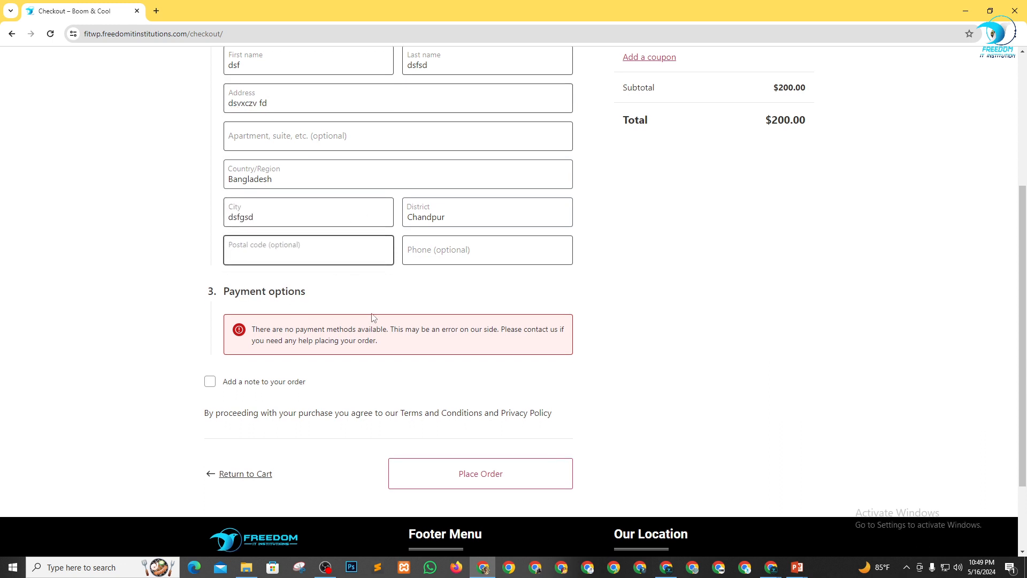
Try to place the order without a payment method and read the checkout's payment notices.
{"action": "scroll", "coordinate": [374, 321], "scroll_direction": "down", "scroll_amount": 2}
{"action": "left_click_drag", "start_coordinate": [261, 227], "coordinate": [239, 224]}
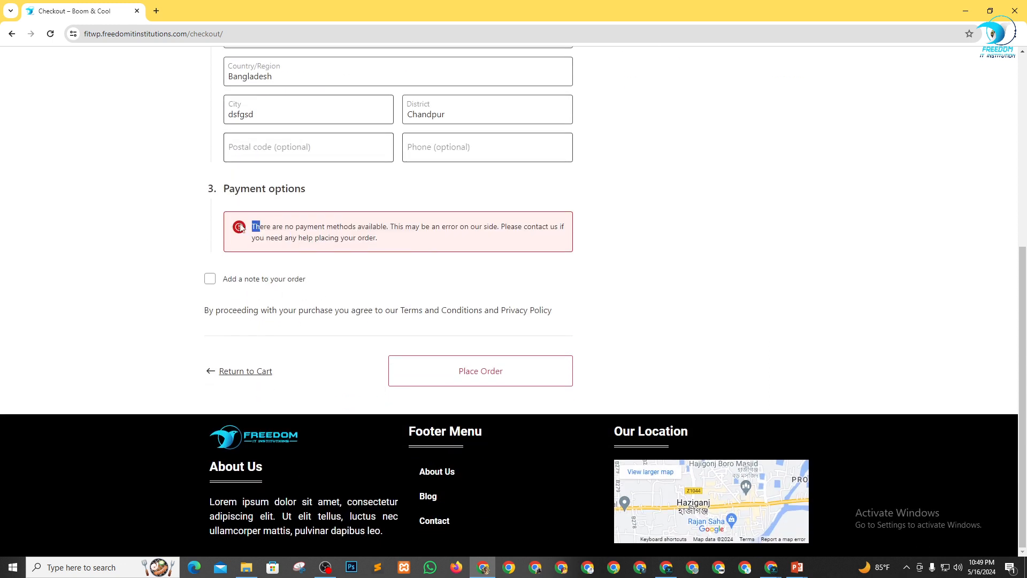
{"action": "right_click", "coordinate": [239, 223]}
{"action": "left_click", "coordinate": [735, 257]}
{"action": "left_click", "coordinate": [551, 362]}
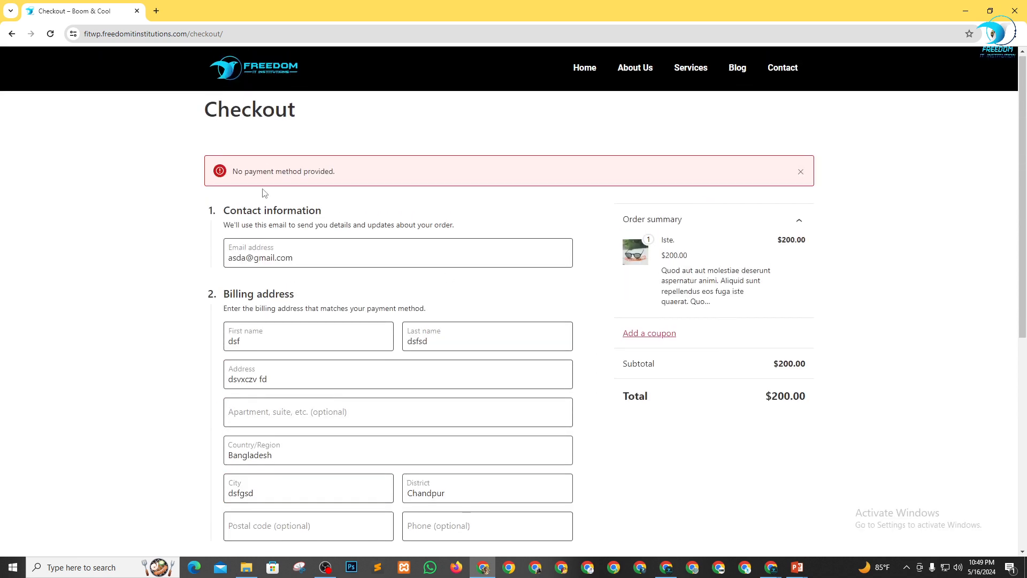
{"action": "left_click_drag", "start_coordinate": [249, 171], "coordinate": [379, 172]}
{"action": "left_click", "coordinate": [476, 115]}
Switch to the Home page's Elementor editor and examine the edited product grid.
{"action": "key", "text": "alt+Tab"}
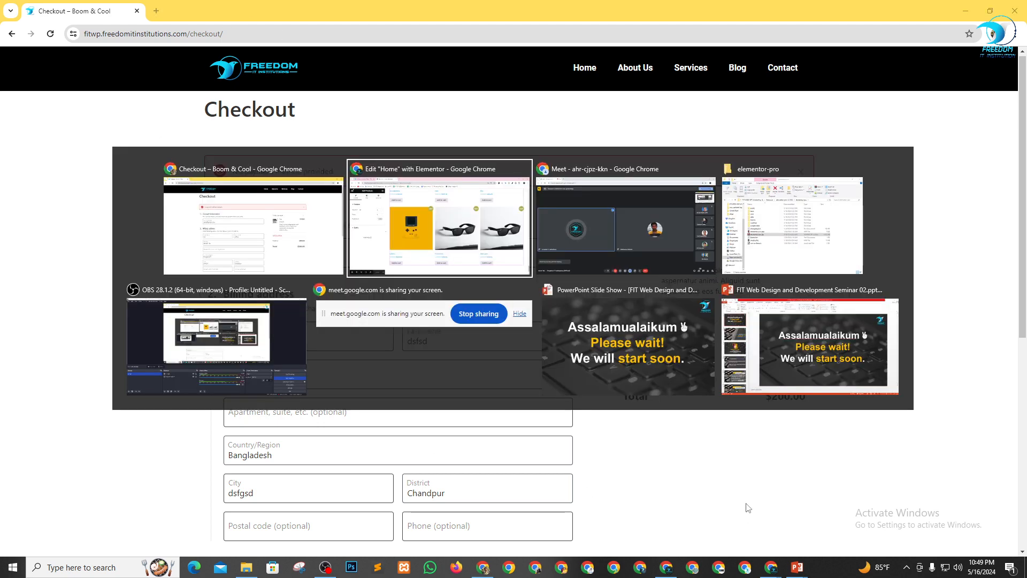
{"action": "scroll", "coordinate": [510, 298], "scroll_direction": "down", "scroll_amount": 3}
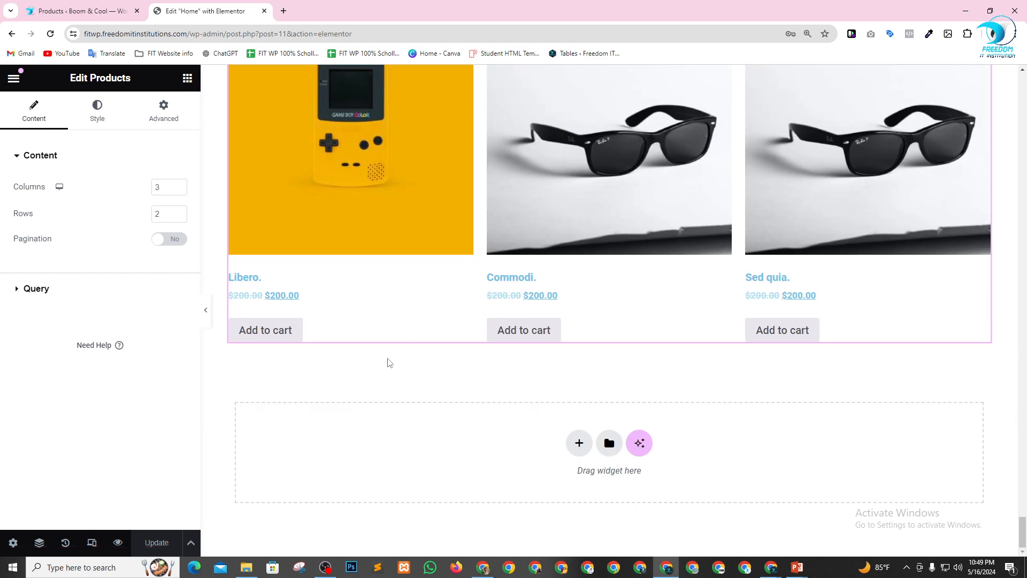
{"action": "scroll", "coordinate": [486, 321], "scroll_direction": "up", "scroll_amount": 10}
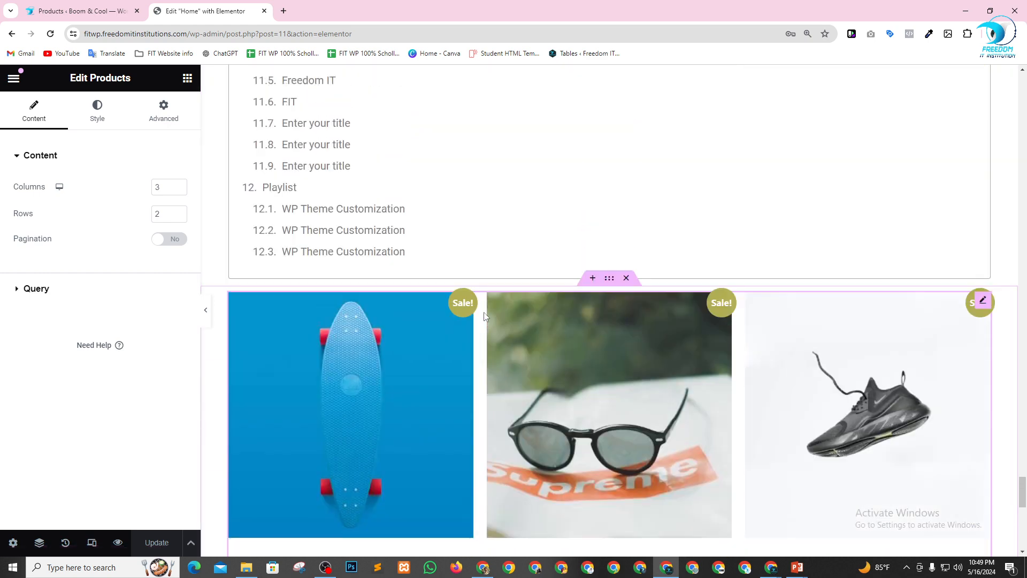
{"action": "scroll", "coordinate": [459, 252], "scroll_direction": "down", "scroll_amount": 4}
{"action": "scroll", "coordinate": [283, 514], "scroll_direction": "down", "scroll_amount": 5}
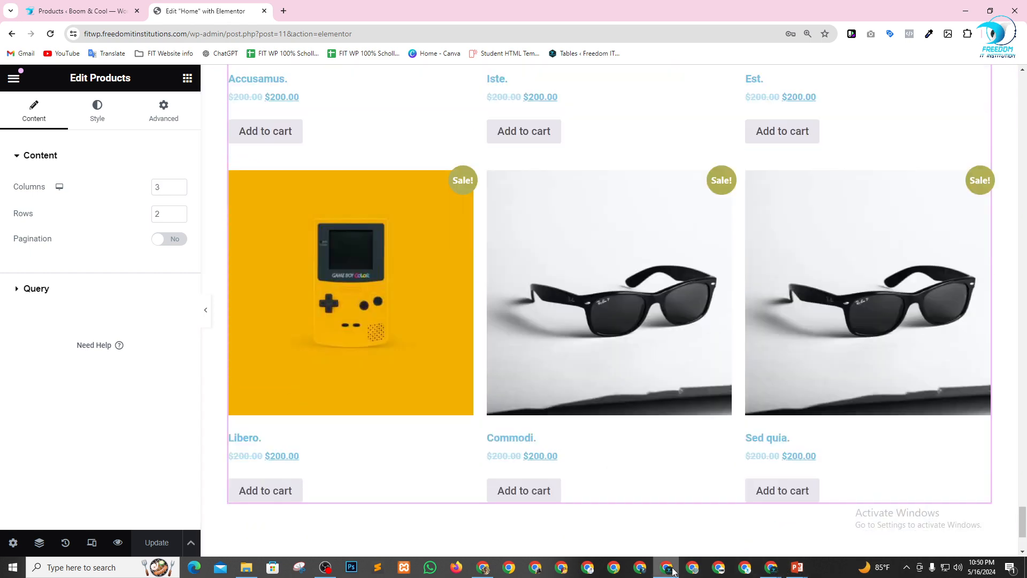
{"action": "scroll", "coordinate": [396, 194], "scroll_direction": "down", "scroll_amount": 3}
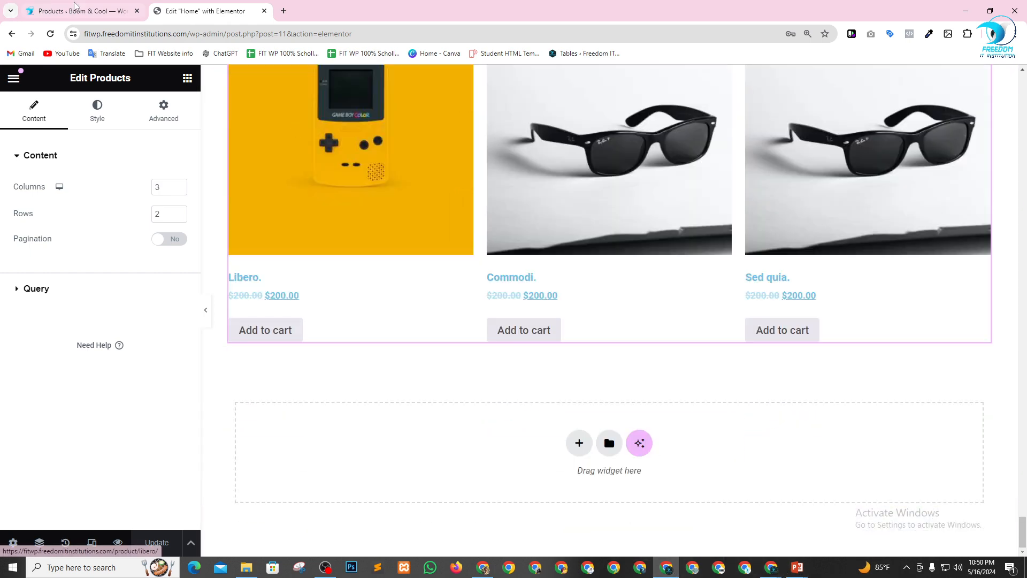
{"action": "left_click", "coordinate": [76, 9]}
{"action": "left_click", "coordinate": [178, 8]}
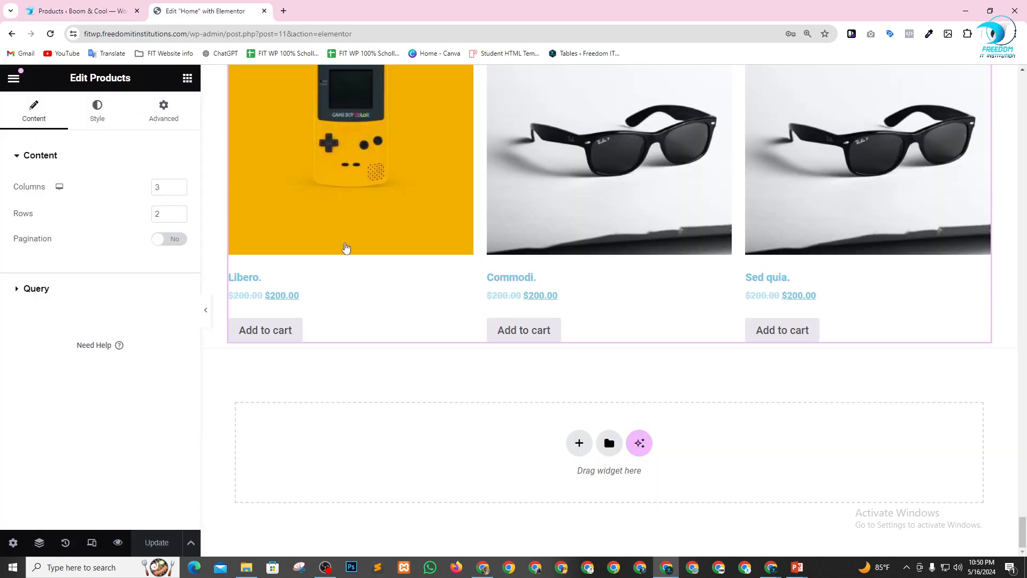
Search the widgets for "woo" and add an Add To Cart widget between the progress bar and the blockquote.
{"action": "left_click", "coordinate": [187, 78]}
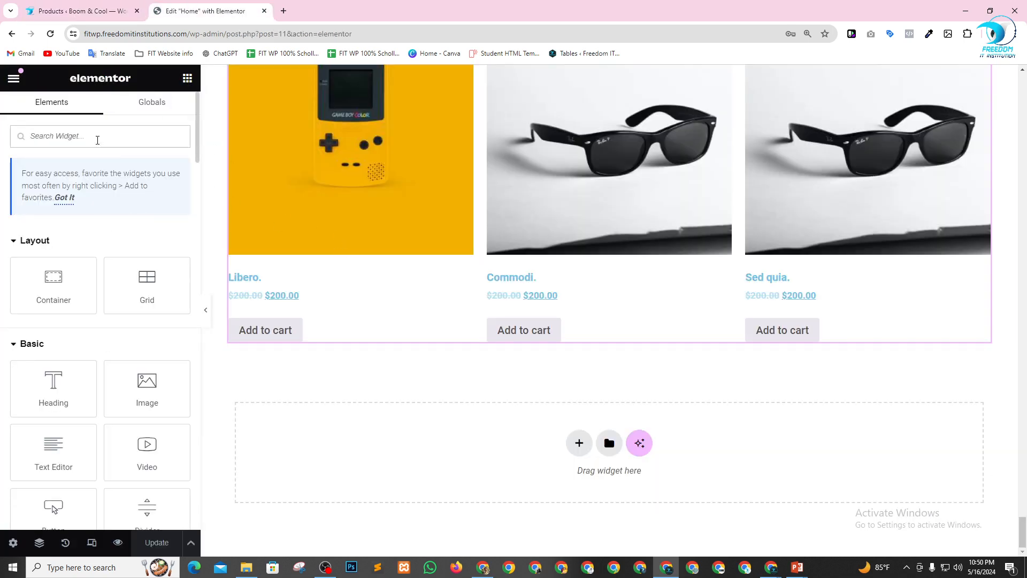
{"action": "type", "text": "woo"}
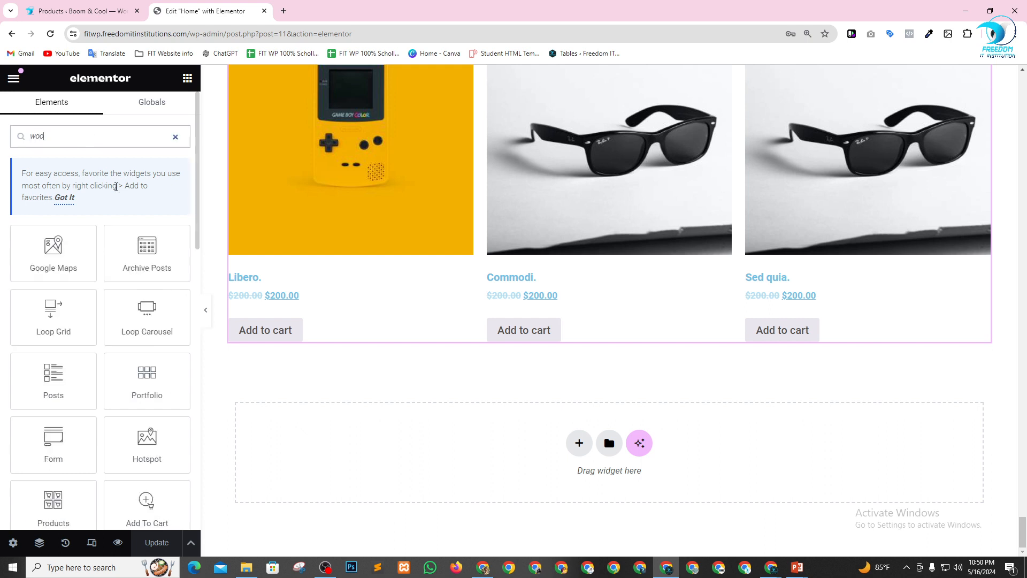
{"action": "scroll", "coordinate": [114, 214], "scroll_direction": "down", "scroll_amount": 3}
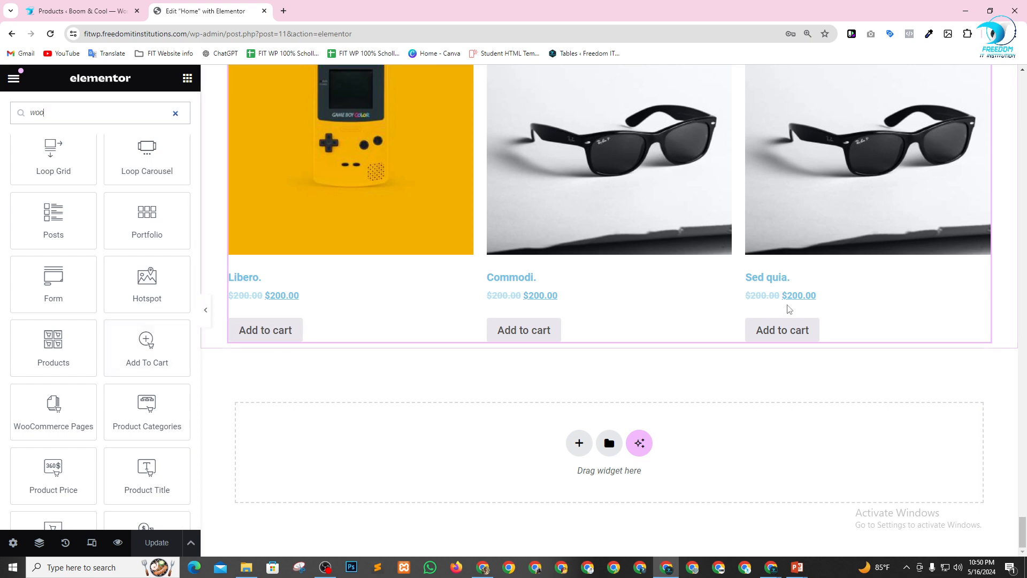
{"action": "scroll", "coordinate": [787, 308], "scroll_direction": "up", "scroll_amount": 10}
{"action": "scroll", "coordinate": [762, 284], "scroll_direction": "up", "scroll_amount": 14}
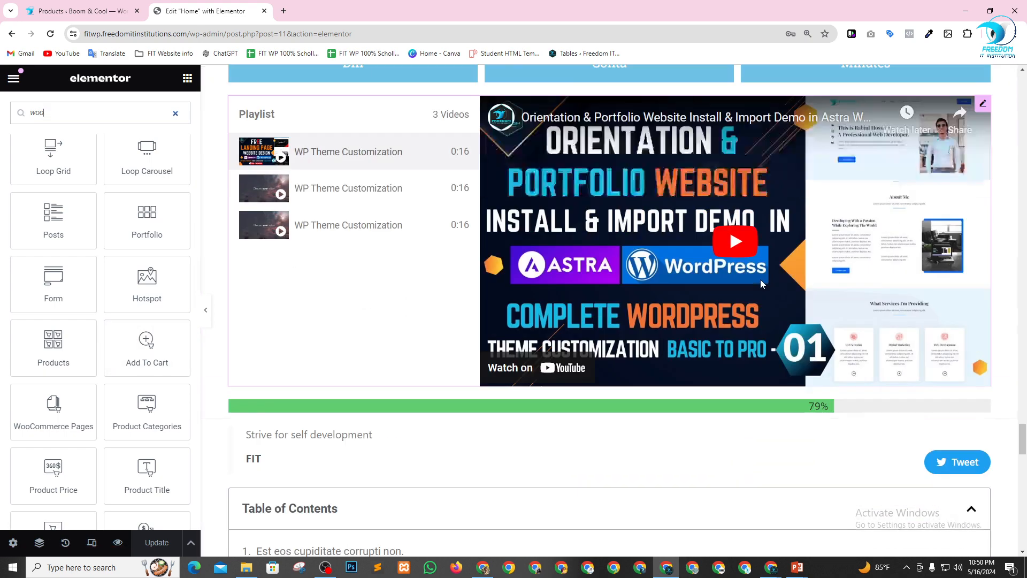
{"action": "scroll", "coordinate": [762, 284], "scroll_direction": "down", "scroll_amount": 2}
{"action": "left_click_drag", "start_coordinate": [147, 346], "coordinate": [319, 306]}
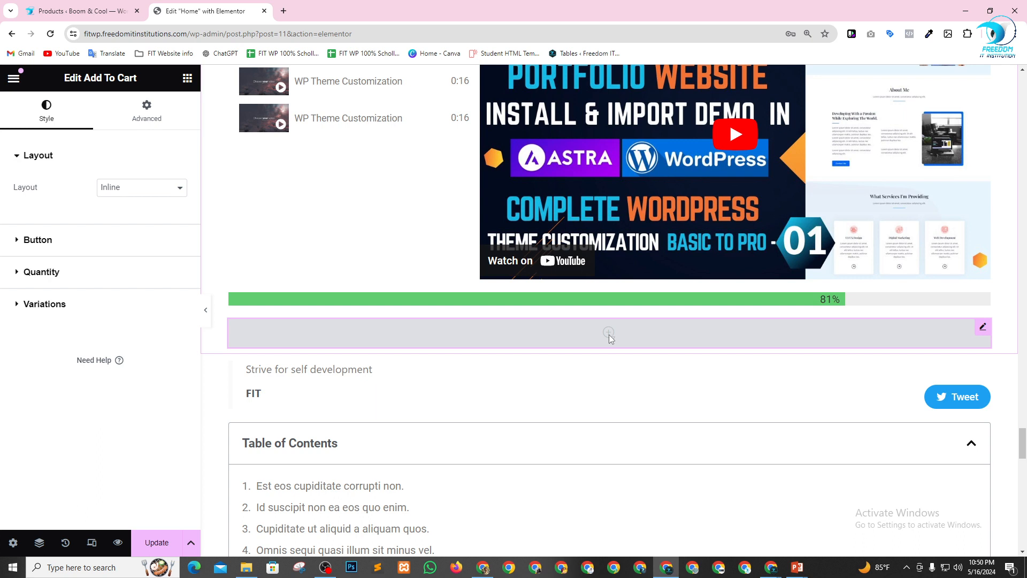
Try the Stacked layout on the Add To Cart widget and set its layout to Auto.
{"action": "left_click", "coordinate": [152, 191]}
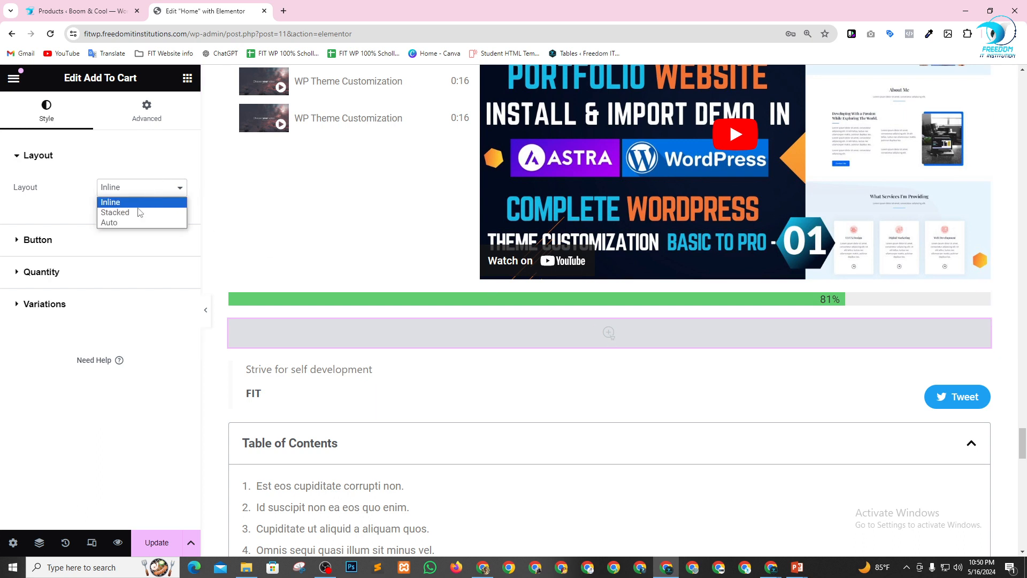
{"action": "left_click", "coordinate": [140, 214]}
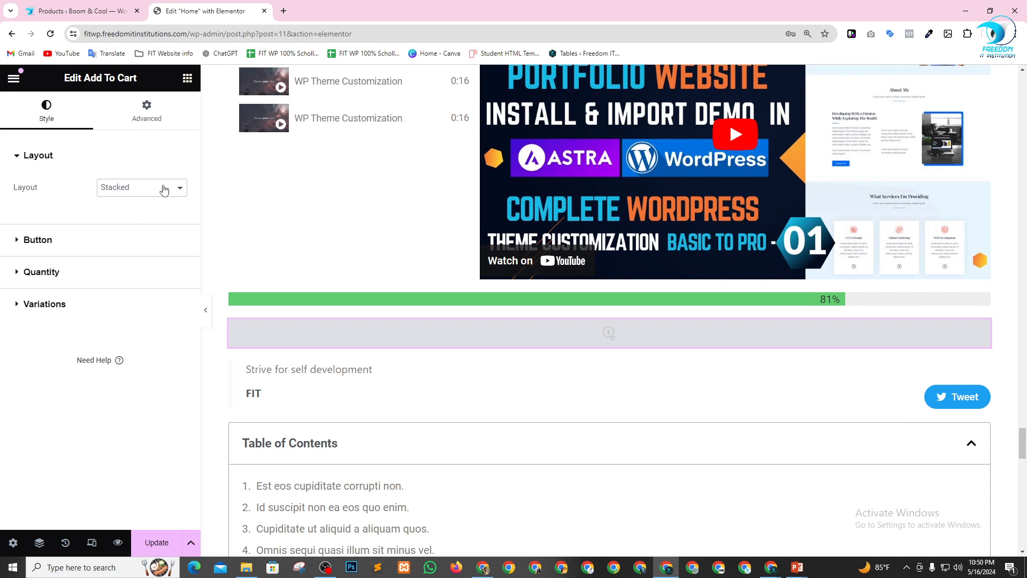
{"action": "left_click", "coordinate": [164, 189]}
{"action": "left_click", "coordinate": [137, 220]}
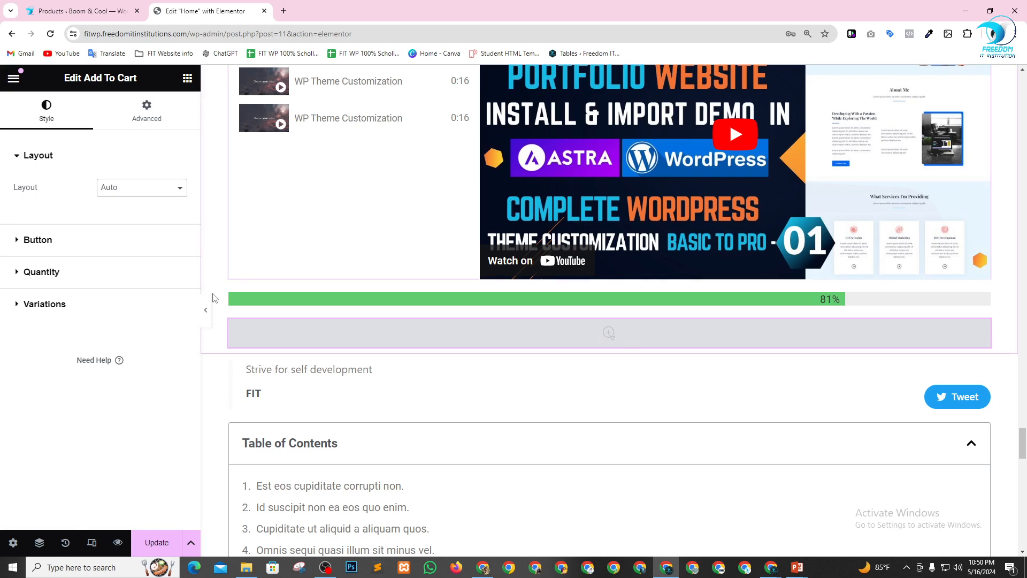
Examine the Add To Cart widget's button style options, from alignment and typography to colours and View Cart spacing.
{"action": "left_click", "coordinate": [18, 247]}
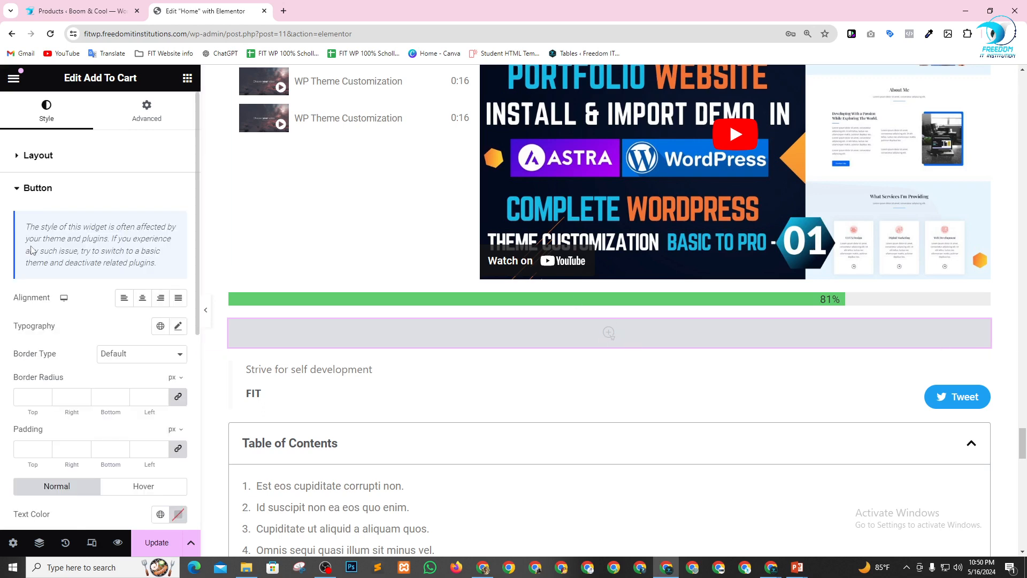
{"action": "scroll", "coordinate": [139, 358], "scroll_direction": "down", "scroll_amount": 1}
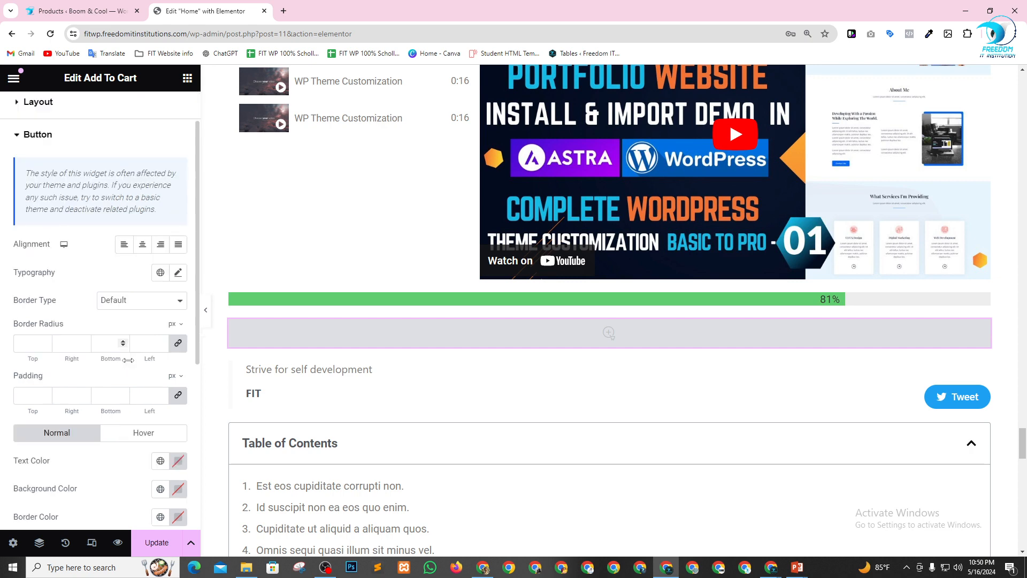
{"action": "scroll", "coordinate": [588, 321], "scroll_direction": "down", "scroll_amount": 2}
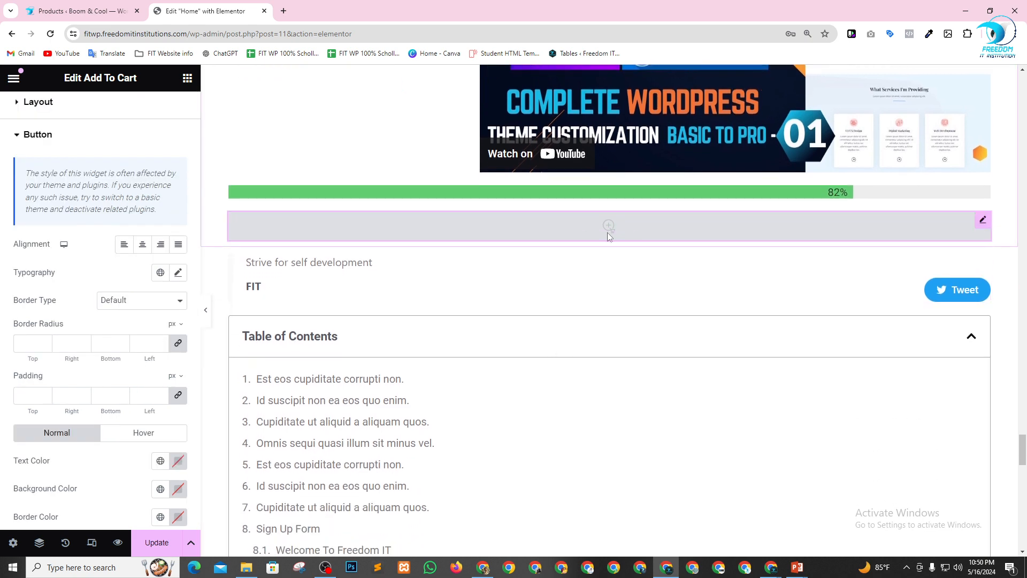
{"action": "scroll", "coordinate": [88, 400], "scroll_direction": "down", "scroll_amount": 3}
{"action": "scroll", "coordinate": [89, 401], "scroll_direction": "down", "scroll_amount": 2}
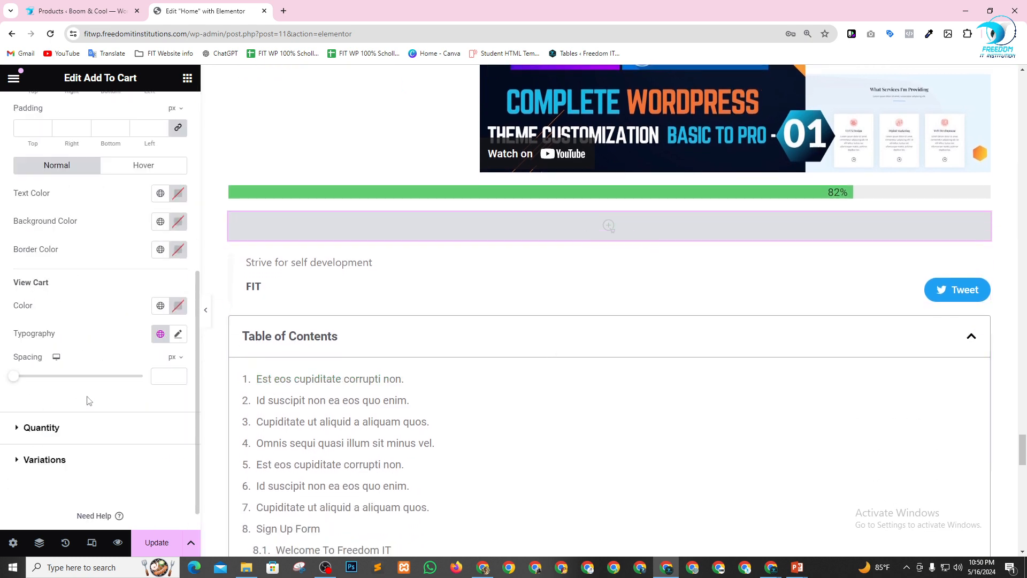
{"action": "scroll", "coordinate": [89, 400], "scroll_direction": "up", "scroll_amount": 4}
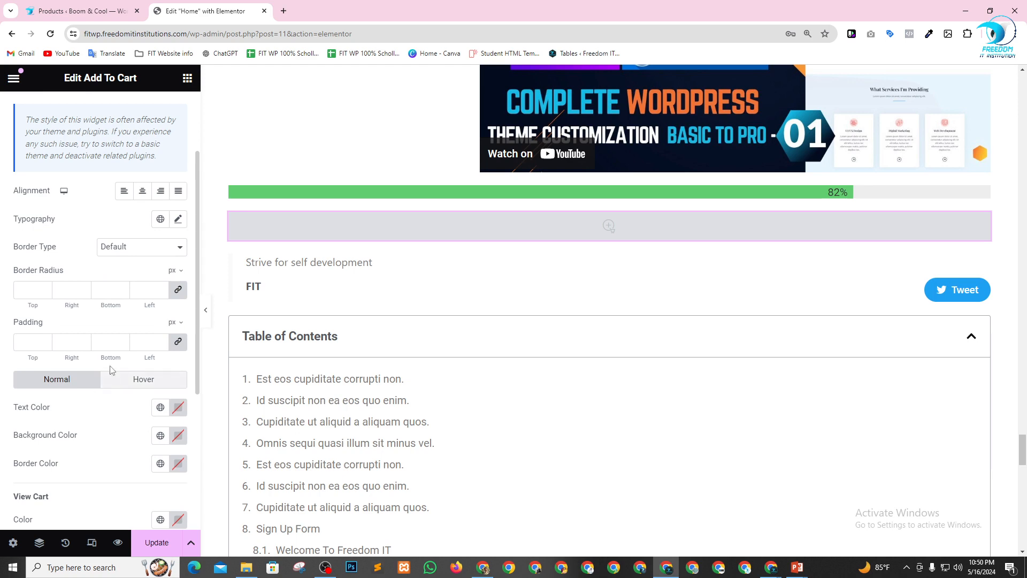
{"action": "scroll", "coordinate": [114, 369], "scroll_direction": "up", "scroll_amount": 2}
{"action": "scroll", "coordinate": [36, 225], "scroll_direction": "down", "scroll_amount": 6}
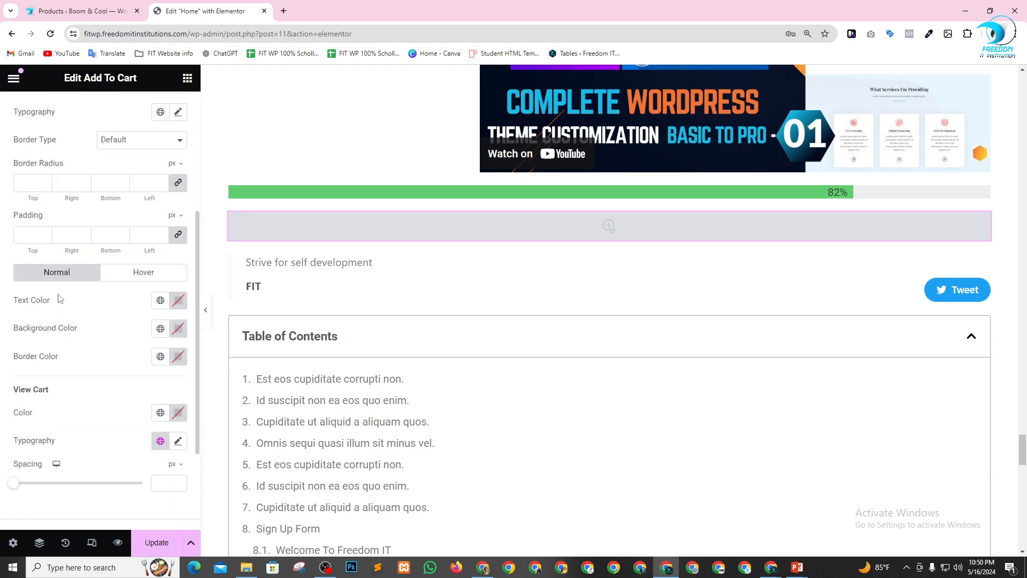
{"action": "scroll", "coordinate": [61, 302], "scroll_direction": "up", "scroll_amount": 5}
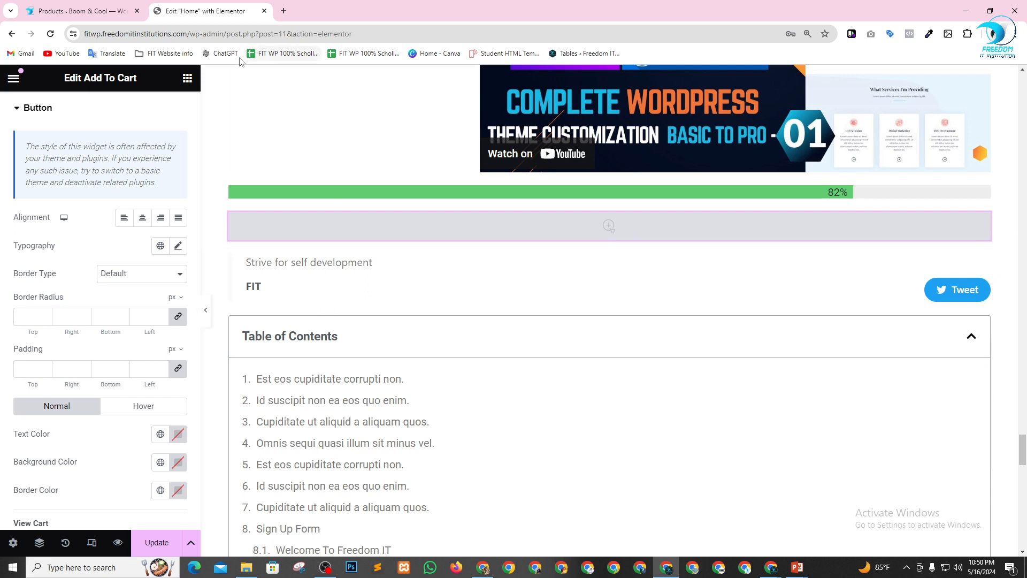
Review the WooCommerce widgets and add a Product Categories widget directly below the Add To Cart widget.
{"action": "left_click", "coordinate": [187, 79]}
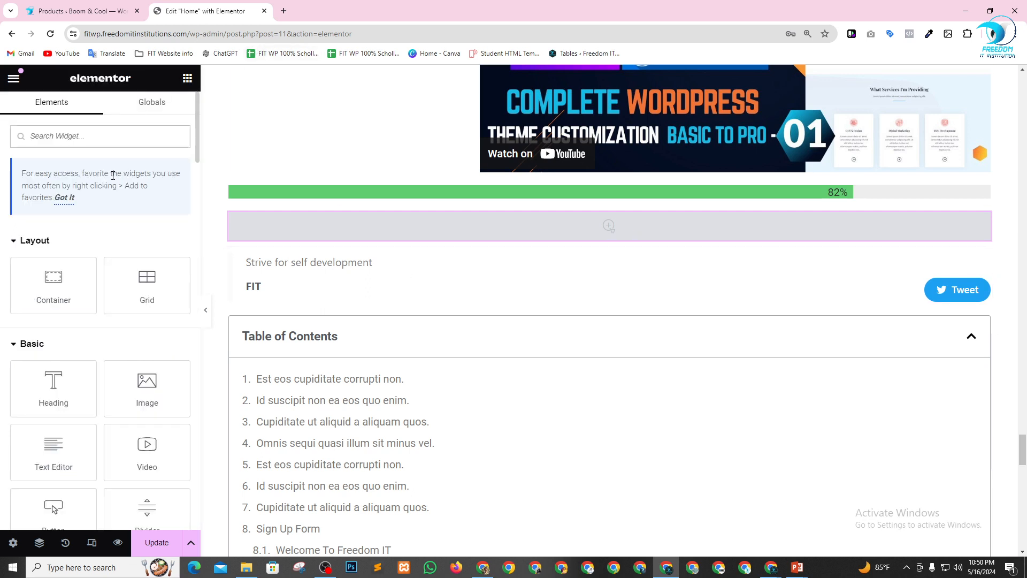
{"action": "scroll", "coordinate": [113, 175], "scroll_direction": "down", "scroll_amount": 20}
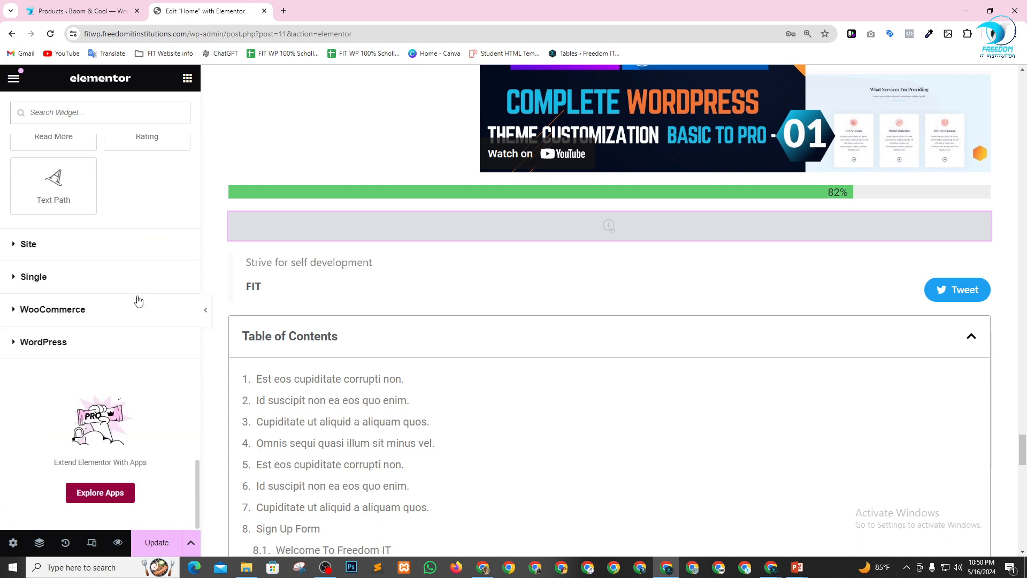
{"action": "left_click", "coordinate": [45, 321]}
{"action": "scroll", "coordinate": [43, 321], "scroll_direction": "down", "scroll_amount": 3}
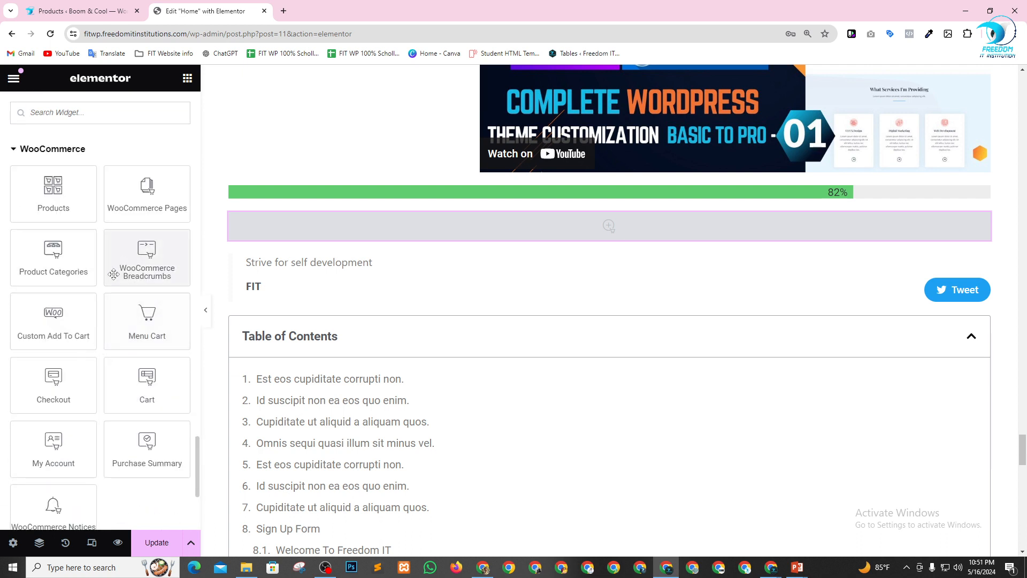
{"action": "scroll", "coordinate": [113, 274], "scroll_direction": "down", "scroll_amount": 2}
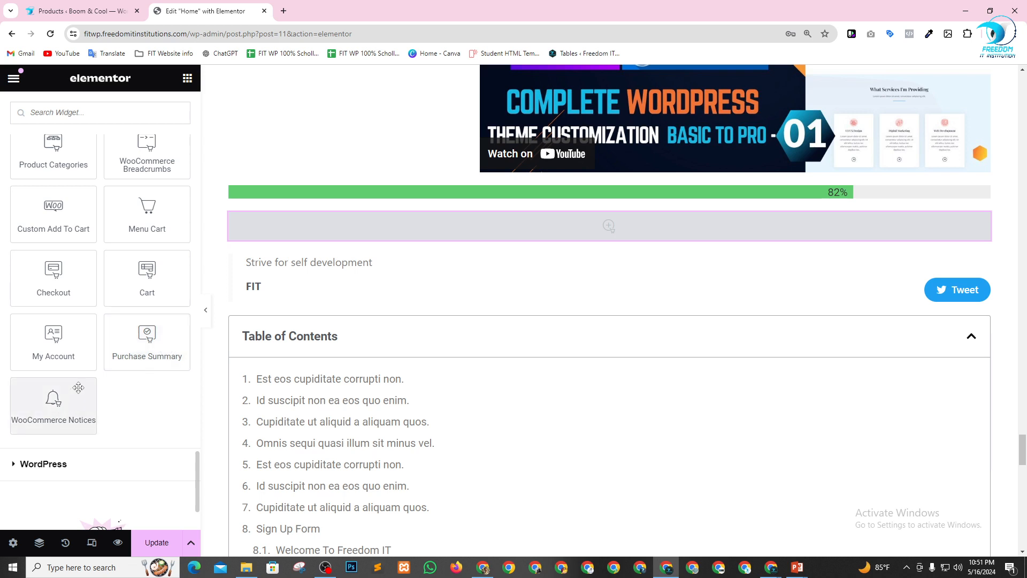
{"action": "scroll", "coordinate": [122, 329], "scroll_direction": "up", "scroll_amount": 2}
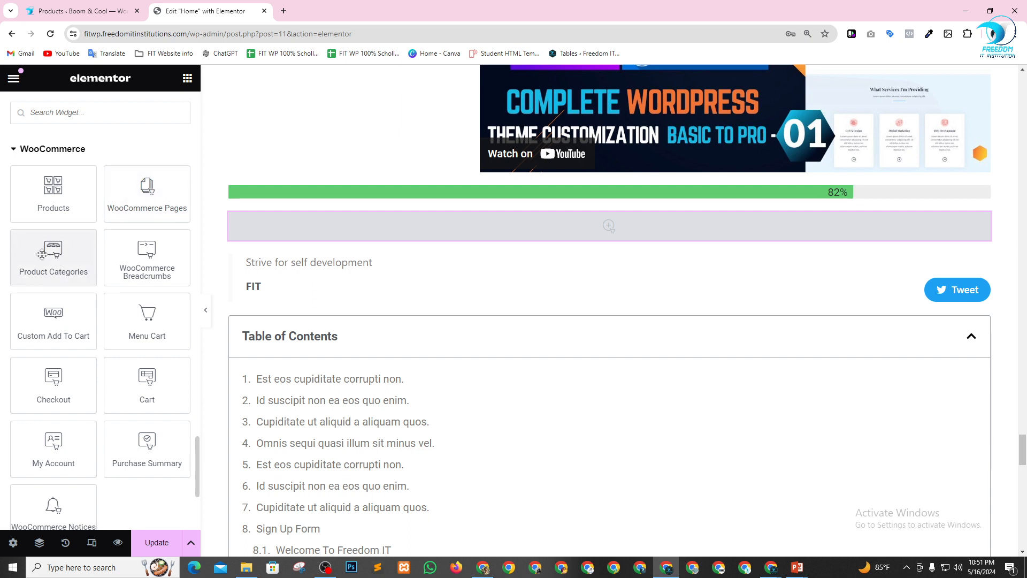
{"action": "left_click_drag", "start_coordinate": [41, 254], "coordinate": [369, 268]}
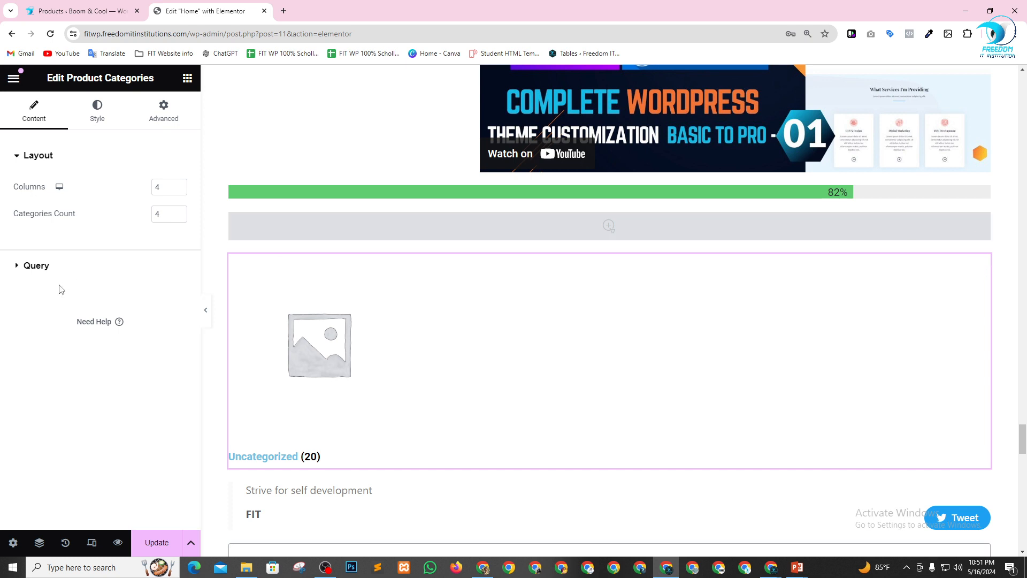
Check the Product Categories widget's query settings and open the store's product categories page in the WordPress admin.
{"action": "left_click", "coordinate": [24, 272]}
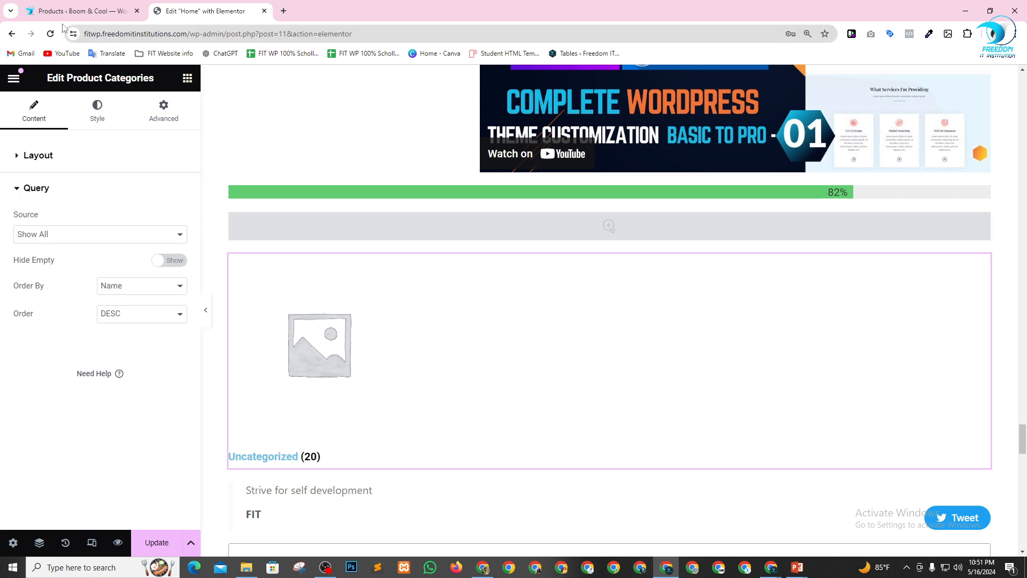
{"action": "left_click", "coordinate": [76, 11]}
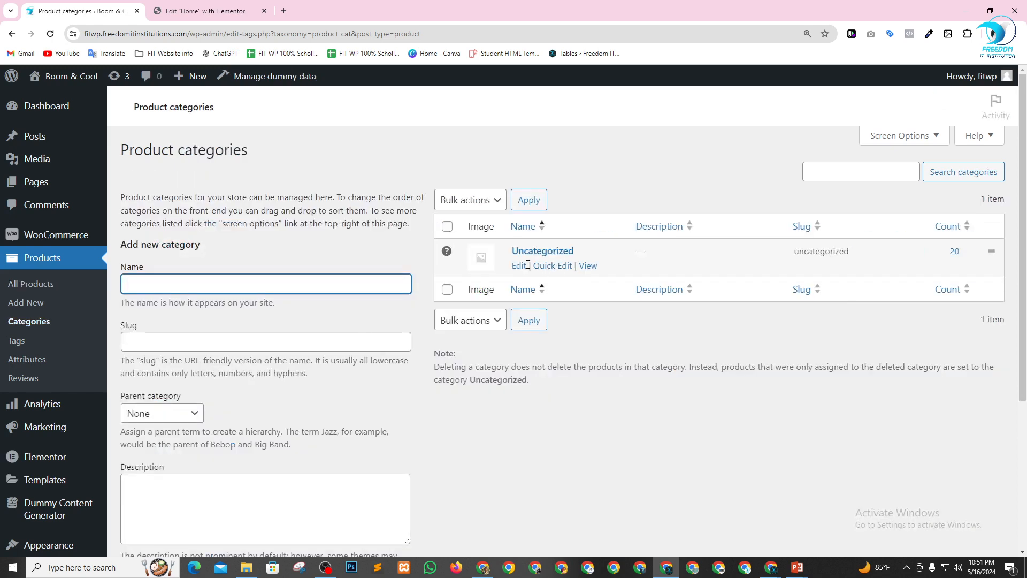
Edit the Uncategorized product category and change its name to Boom & Cool.
{"action": "left_click", "coordinate": [520, 266]}
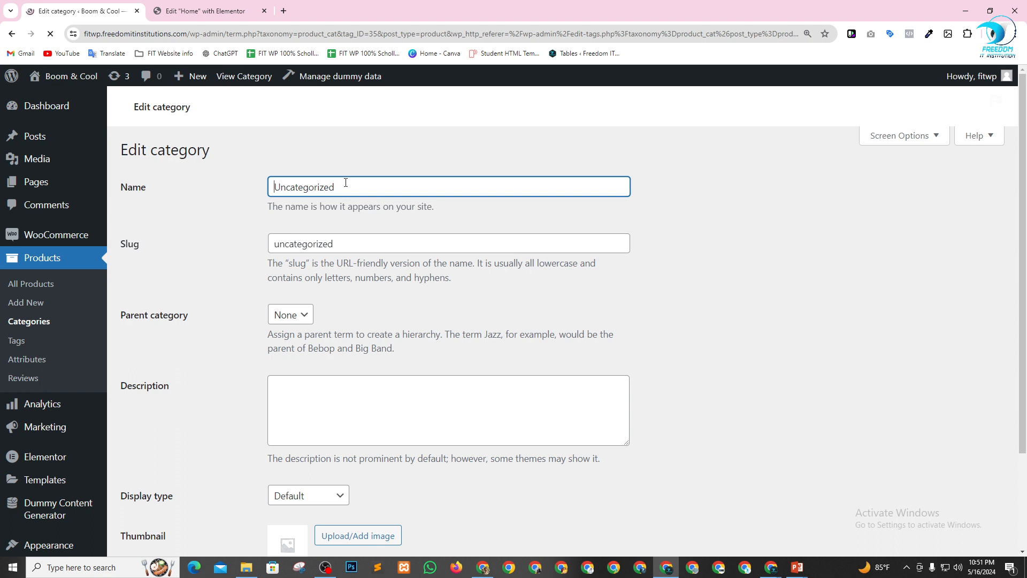
{"action": "left_click_drag", "start_coordinate": [345, 183], "coordinate": [145, 185]}
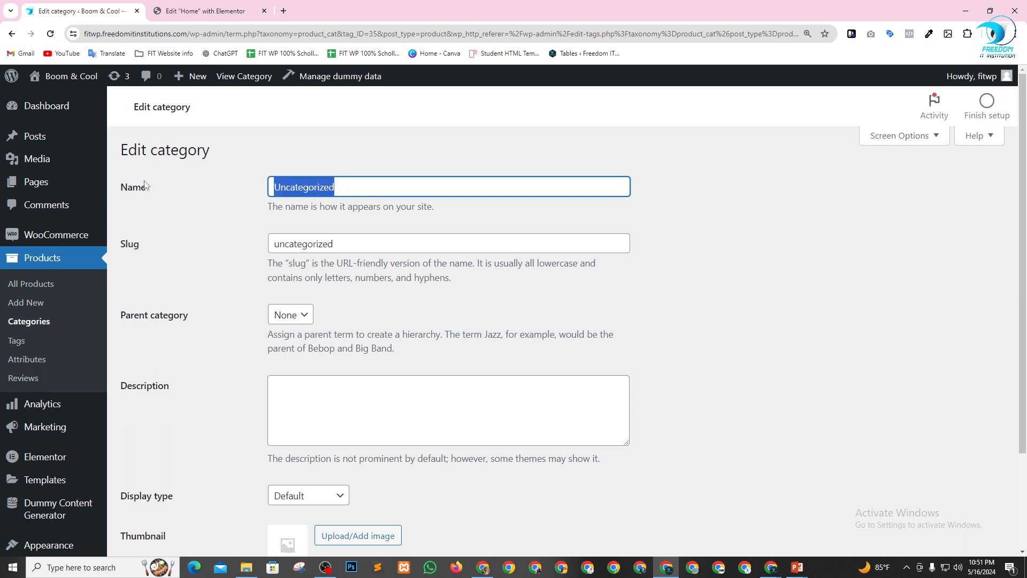
{"action": "type", "text": "B"}
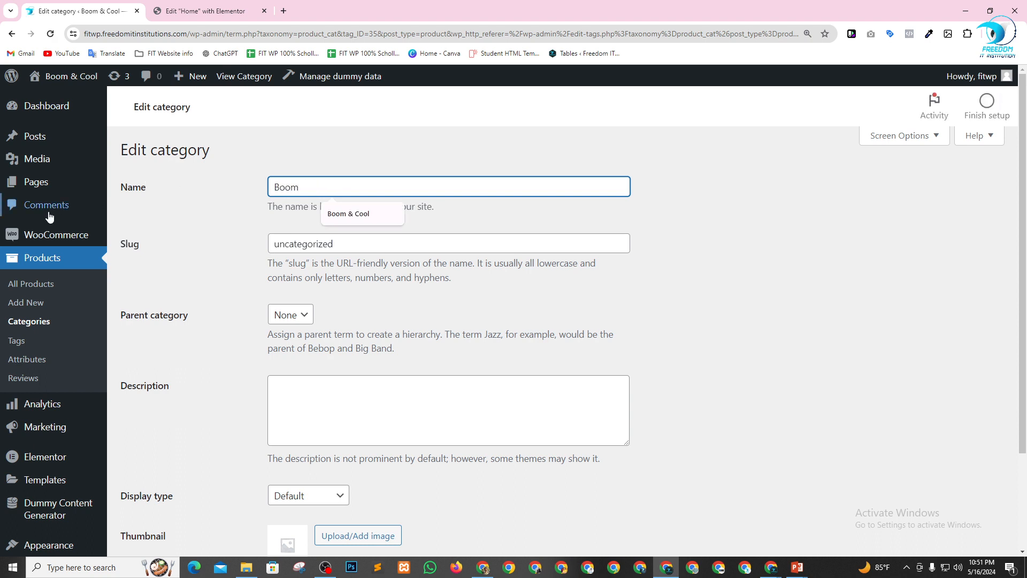
{"action": "type", "text": "oom"}
{"action": "left_click", "coordinate": [353, 213]}
{"action": "scroll", "coordinate": [702, 318], "scroll_direction": "down", "scroll_amount": 3}
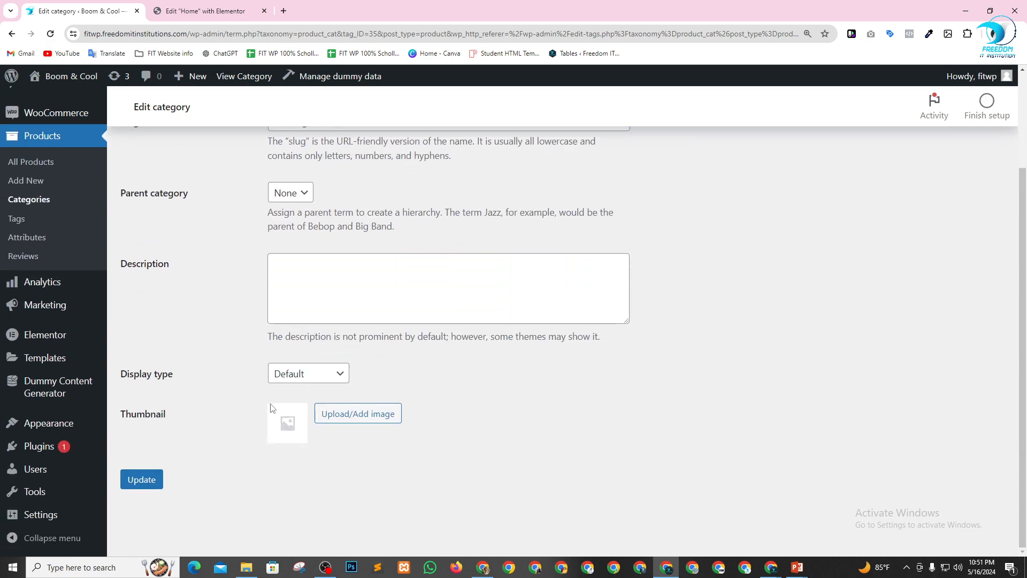
Set the category's thumbnail to the yellow game console image wp_dummy_content_generator_154.jpg from the media library and update the category.
{"action": "left_click", "coordinate": [355, 414]}
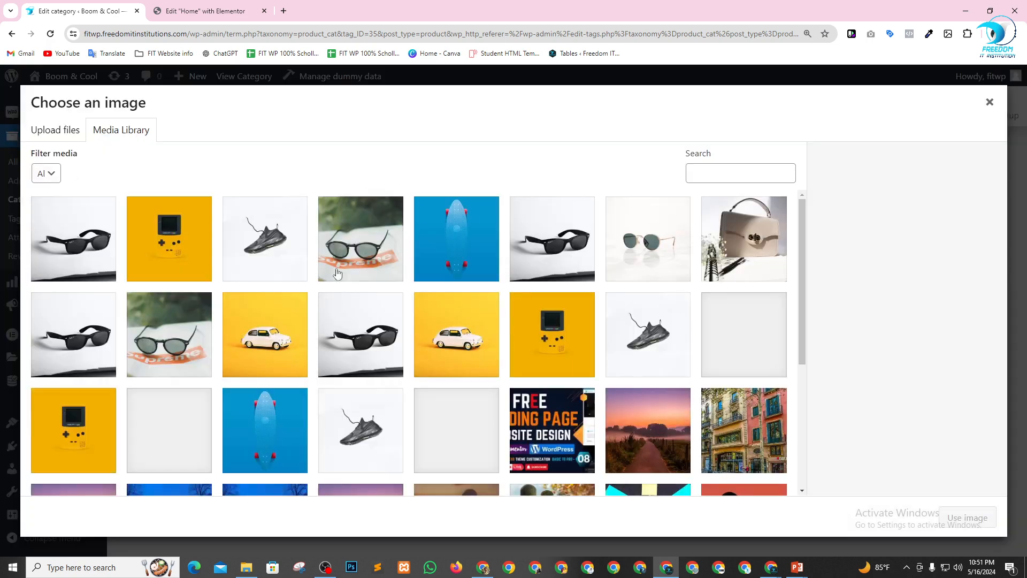
{"action": "left_click", "coordinate": [178, 262]}
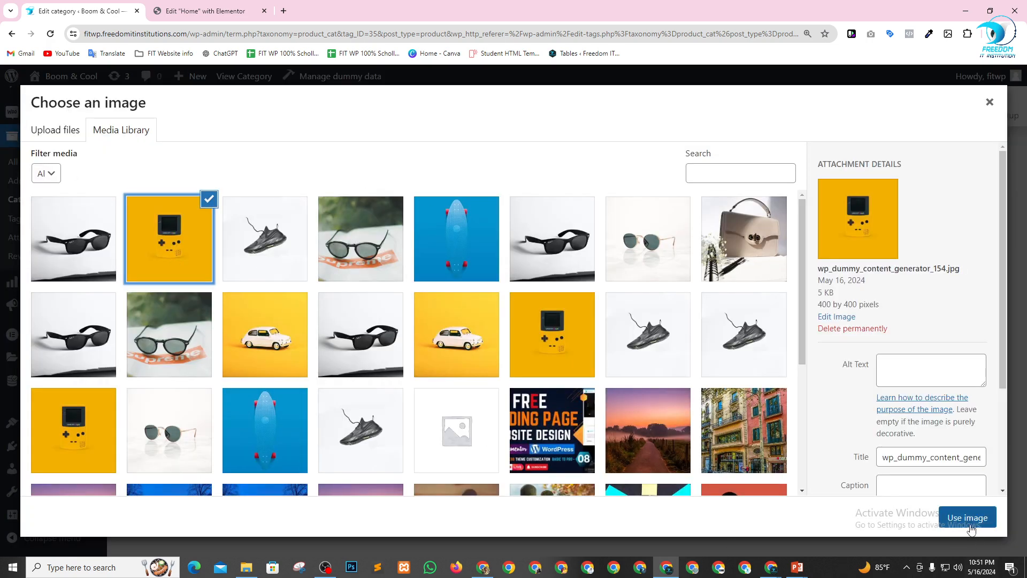
{"action": "left_click", "coordinate": [970, 523]}
{"action": "left_click", "coordinate": [141, 479]}
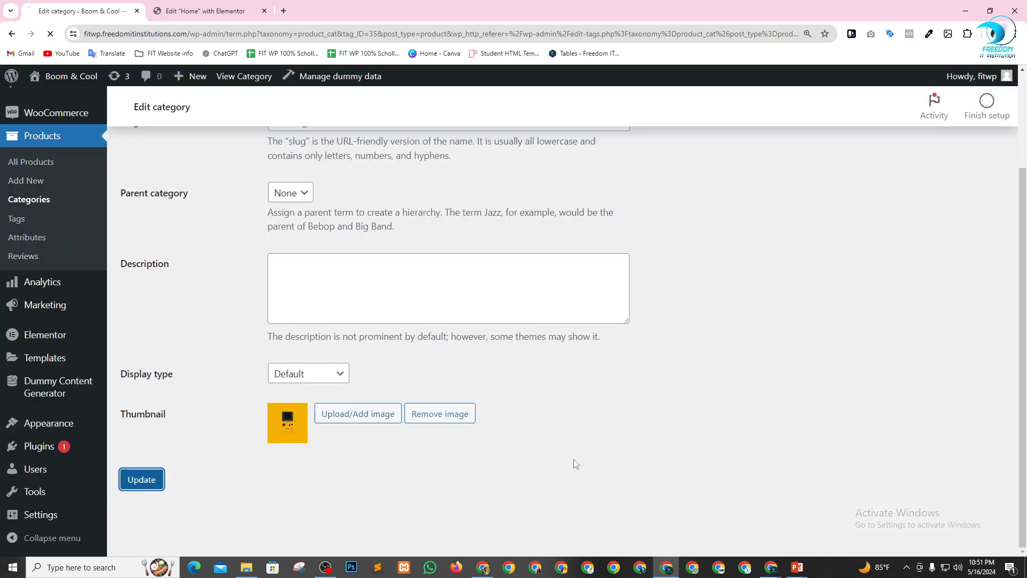
Return to the Home page editor, save the page, and preview the Product Categories widget on the live page.
{"action": "left_click", "coordinate": [202, 5]}
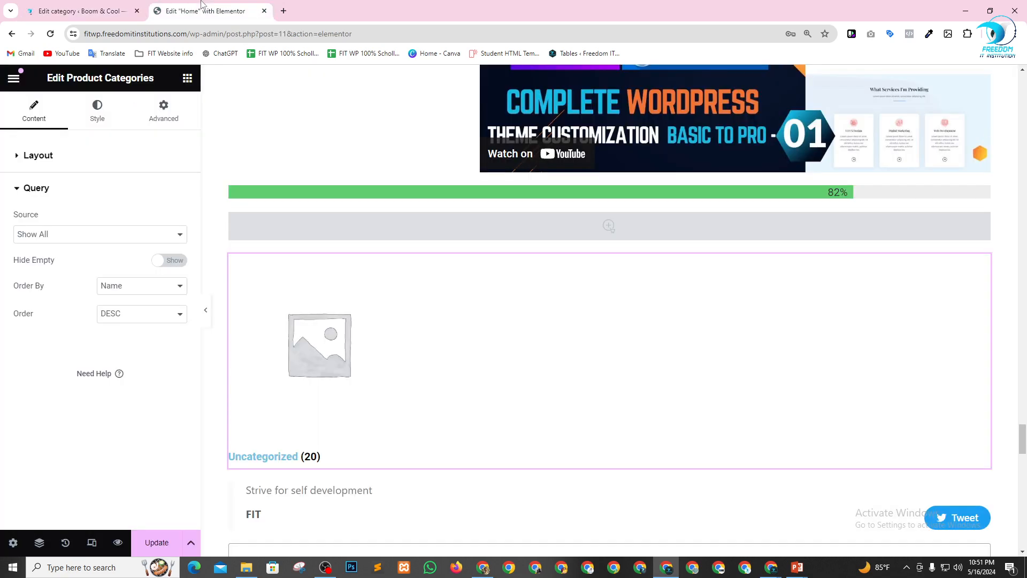
{"action": "left_click", "coordinate": [157, 542]}
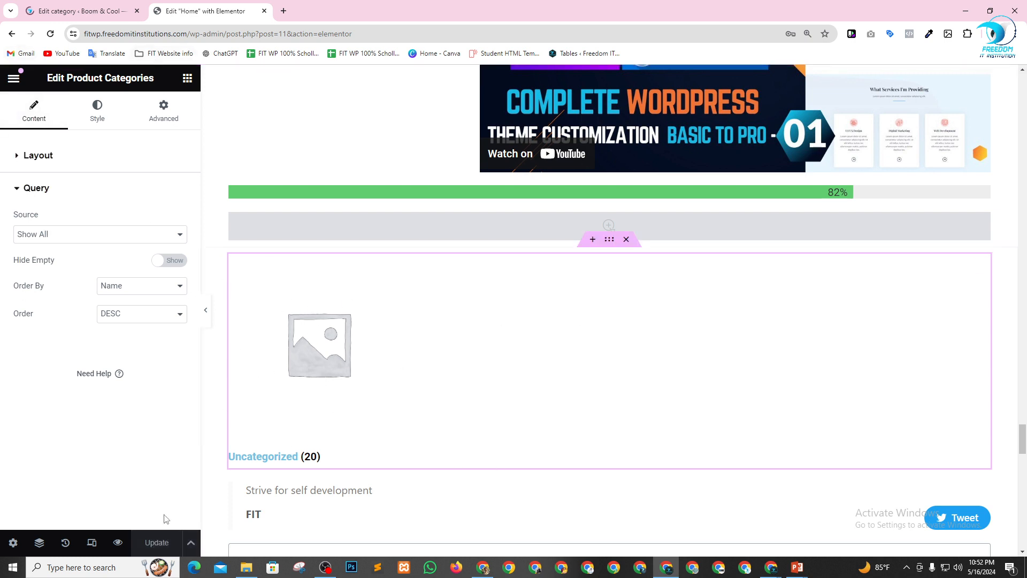
{"action": "left_click", "coordinate": [118, 543]}
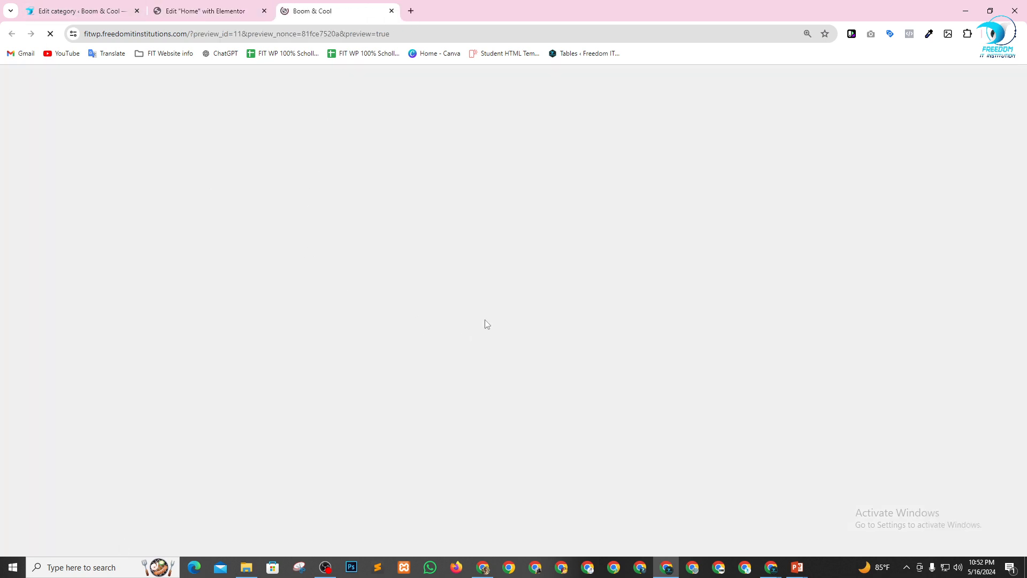
{"action": "scroll", "coordinate": [535, 321], "scroll_direction": "down", "scroll_amount": 15}
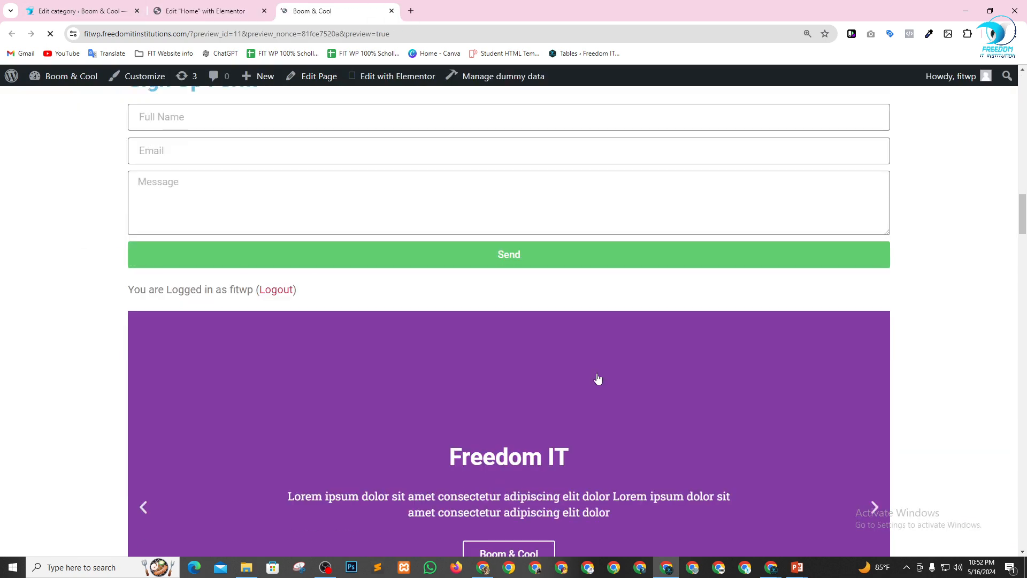
{"action": "scroll", "coordinate": [391, 430], "scroll_direction": "down", "scroll_amount": 20}
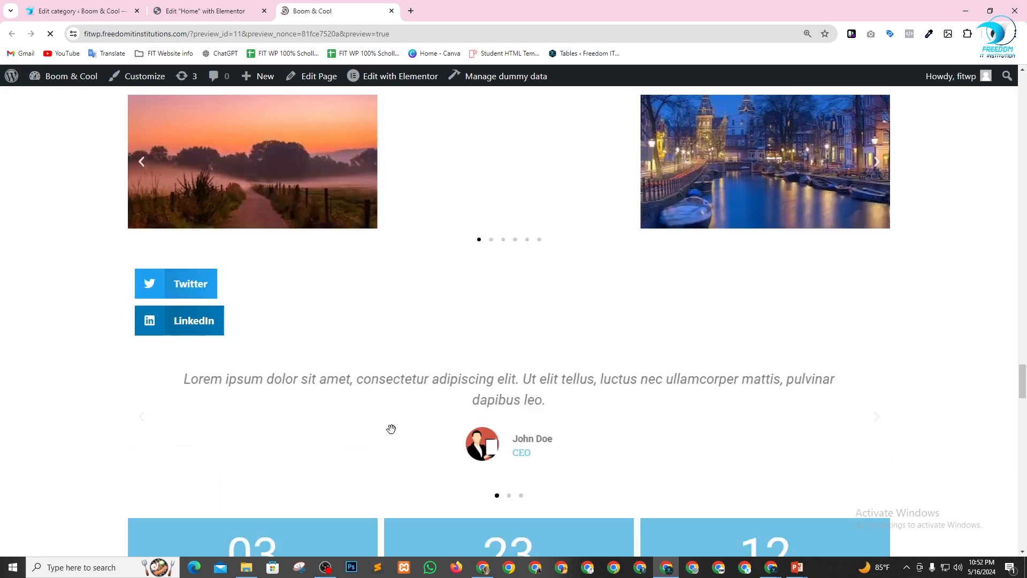
{"action": "scroll", "coordinate": [391, 429], "scroll_direction": "down", "scroll_amount": 10}
{"action": "scroll", "coordinate": [394, 434], "scroll_direction": "up", "scroll_amount": 8}
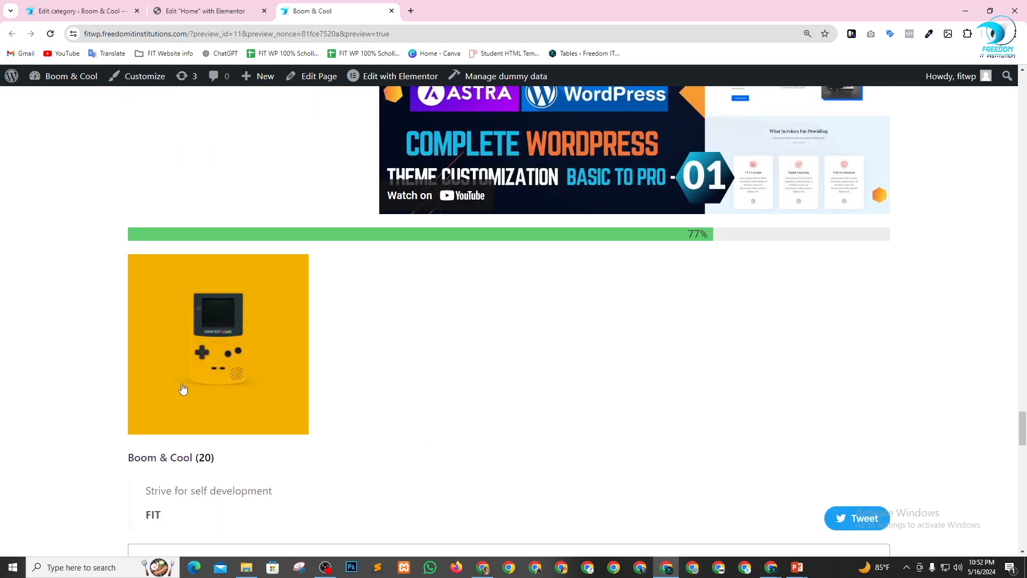
Open the Boom & Cool category from the previewed widget and look through its product listing.
{"action": "scroll", "coordinate": [186, 306], "scroll_direction": "down", "scroll_amount": 2}
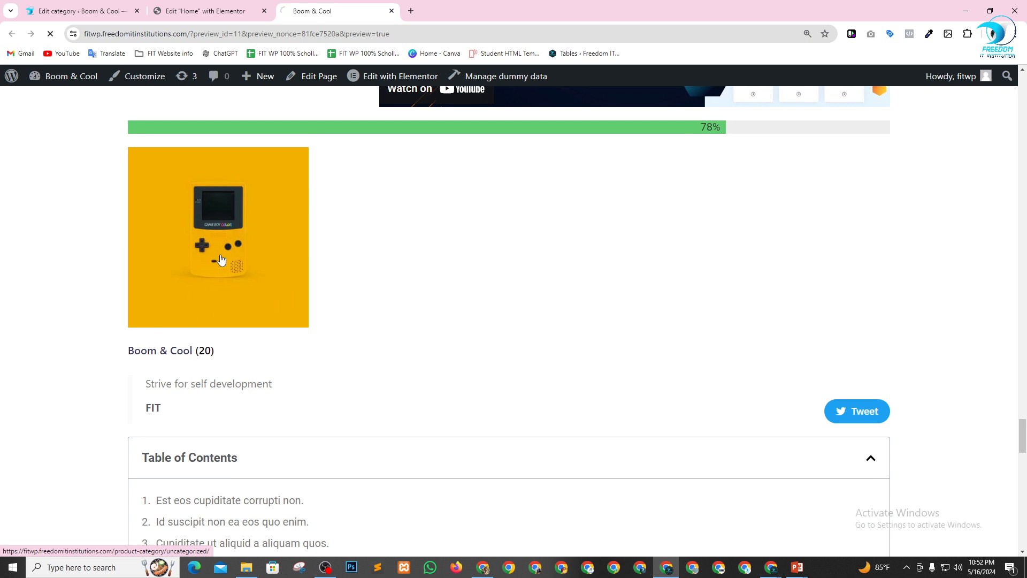
{"action": "scroll", "coordinate": [661, 269], "scroll_direction": "down", "scroll_amount": 3}
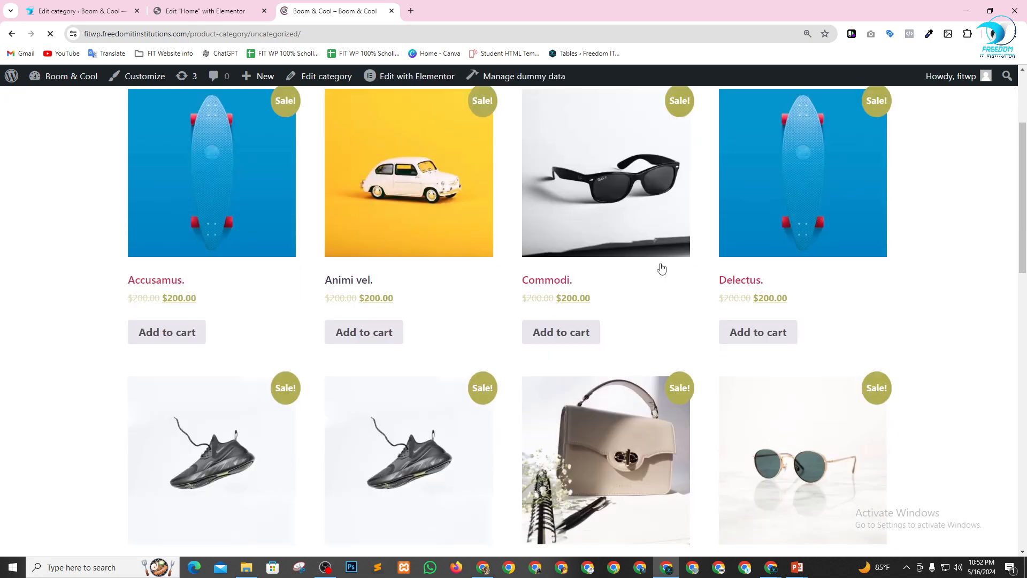
{"action": "scroll", "coordinate": [390, 328], "scroll_direction": "down", "scroll_amount": 15}
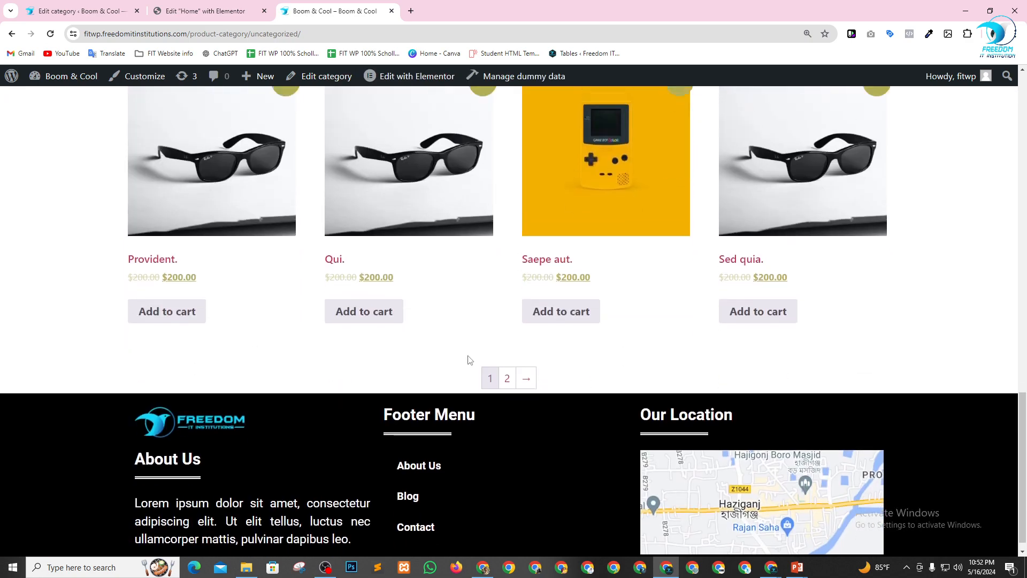
{"action": "scroll", "coordinate": [469, 359], "scroll_direction": "up", "scroll_amount": 15}
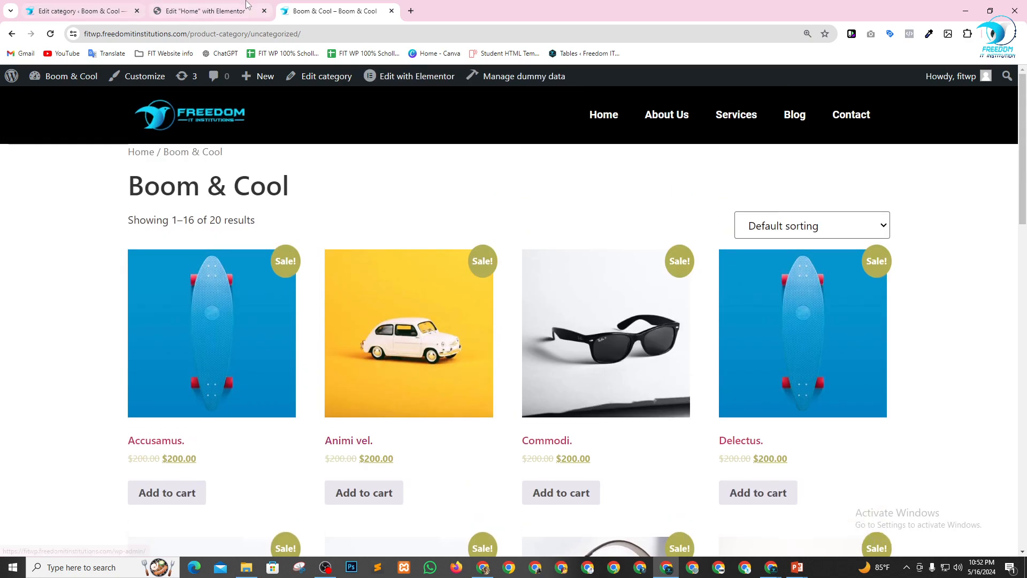
Return to the Home page editor and review the widget library, covering the Pro, General and WooCommerce groups.
{"action": "left_click", "coordinate": [182, 9]}
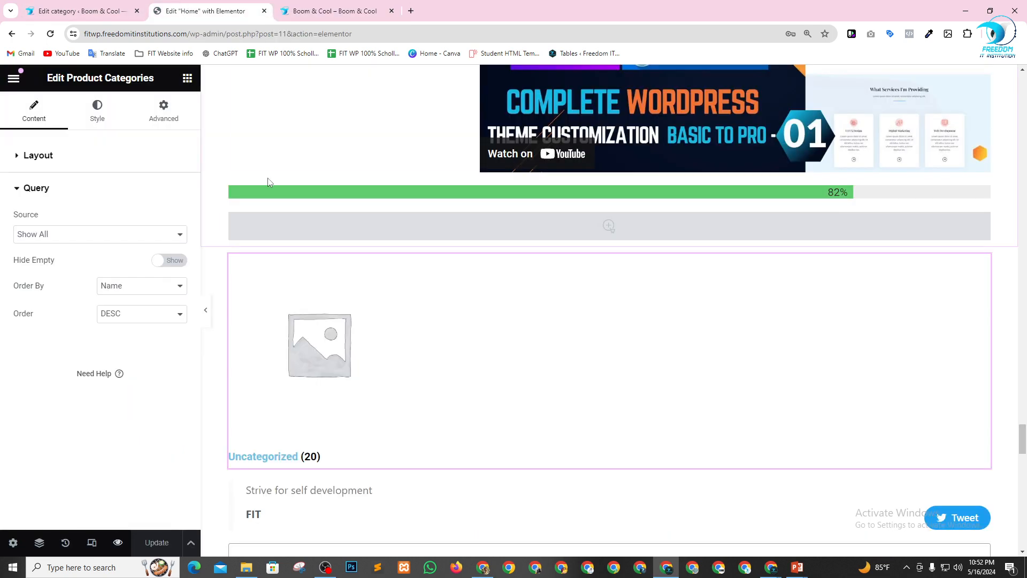
{"action": "left_click", "coordinate": [187, 79]}
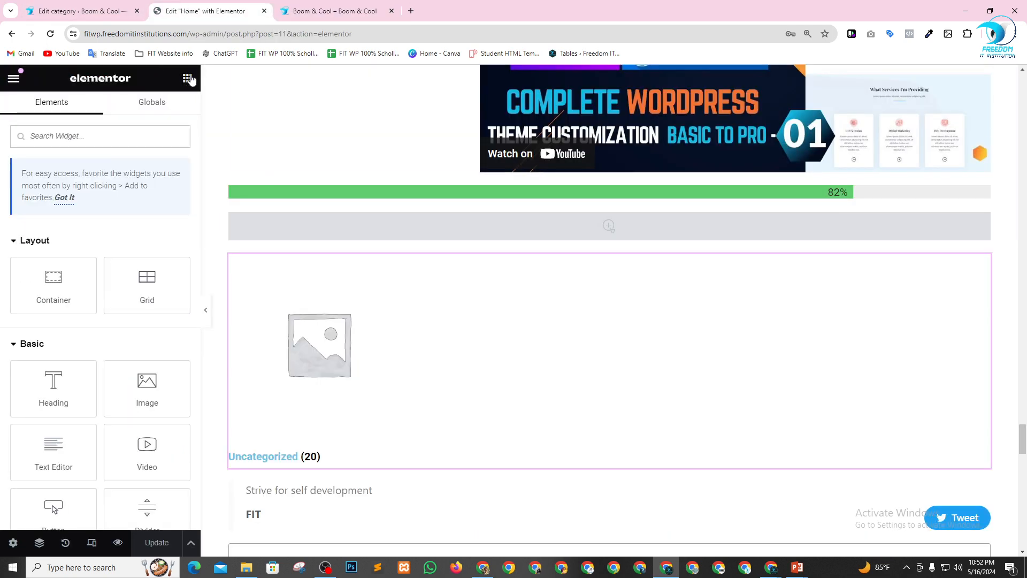
{"action": "scroll", "coordinate": [119, 316], "scroll_direction": "down", "scroll_amount": 15}
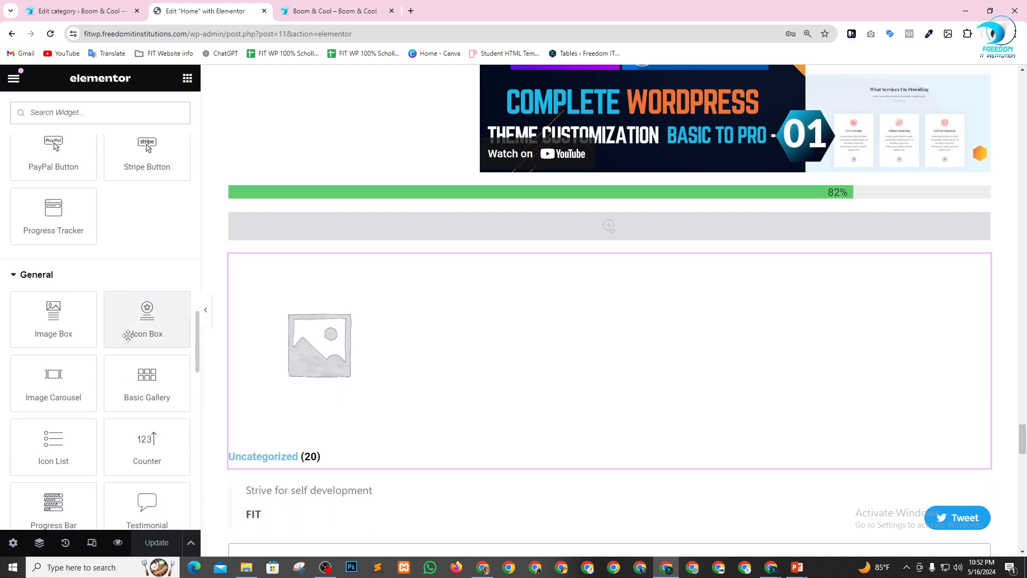
{"action": "scroll", "coordinate": [136, 337], "scroll_direction": "down", "scroll_amount": 3}
{"action": "scroll", "coordinate": [480, 283], "scroll_direction": "down", "scroll_amount": 5}
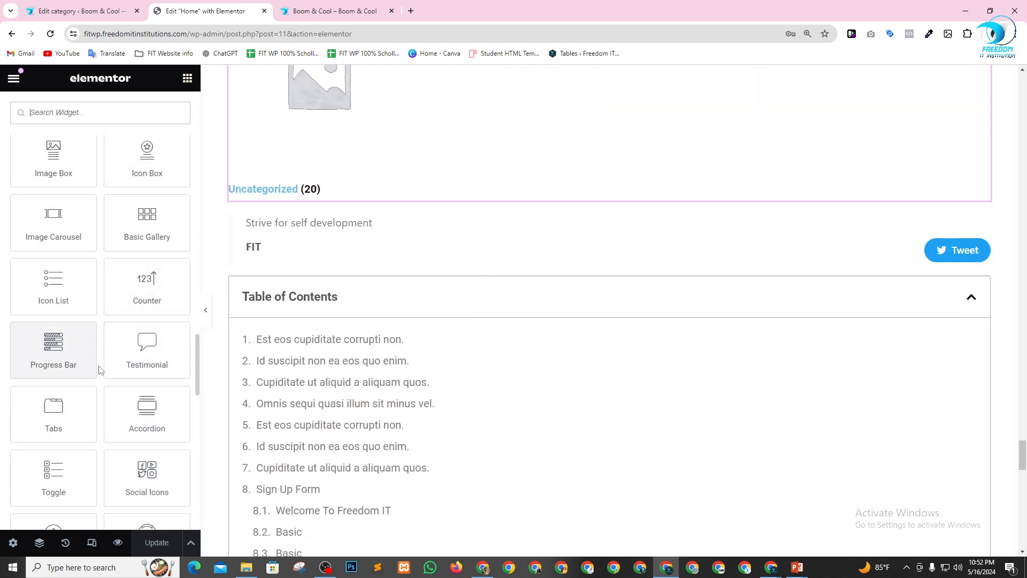
{"action": "scroll", "coordinate": [107, 369], "scroll_direction": "down", "scroll_amount": 5}
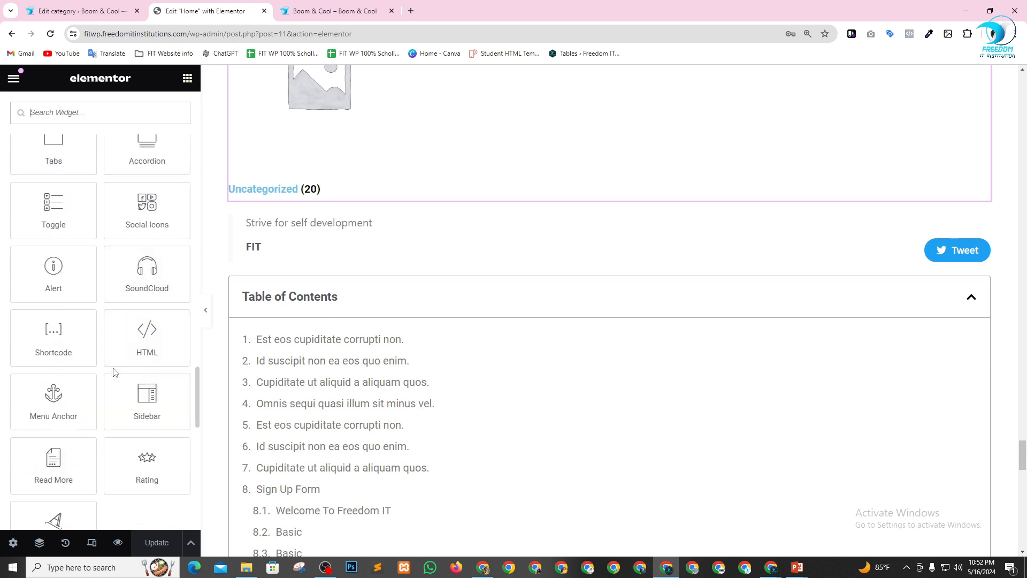
{"action": "scroll", "coordinate": [111, 368], "scroll_direction": "up", "scroll_amount": 4}
{"action": "scroll", "coordinate": [110, 361], "scroll_direction": "down", "scroll_amount": 8}
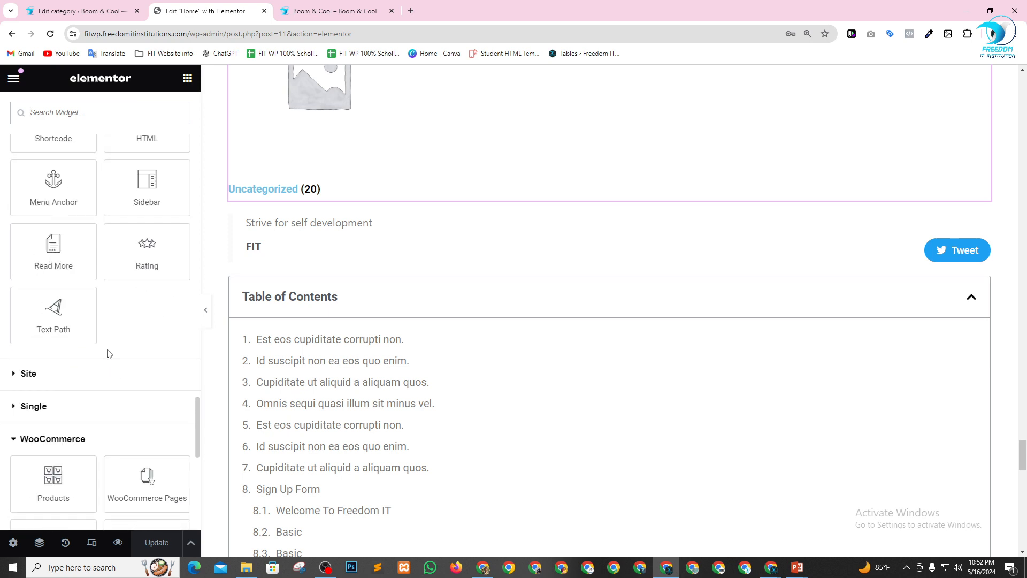
{"action": "scroll", "coordinate": [107, 353], "scroll_direction": "up", "scroll_amount": 20}
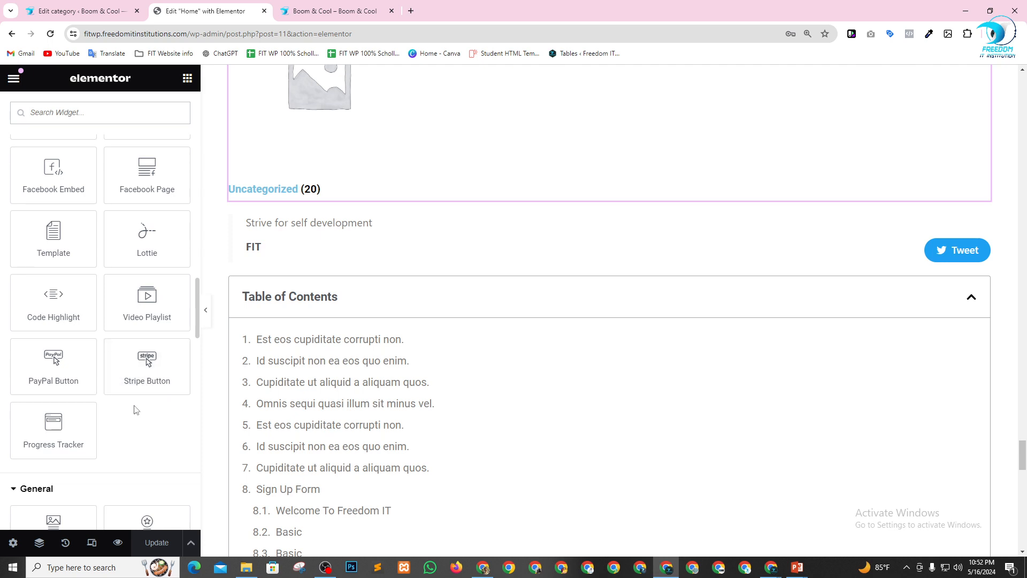
{"action": "scroll", "coordinate": [128, 396], "scroll_direction": "up", "scroll_amount": 15}
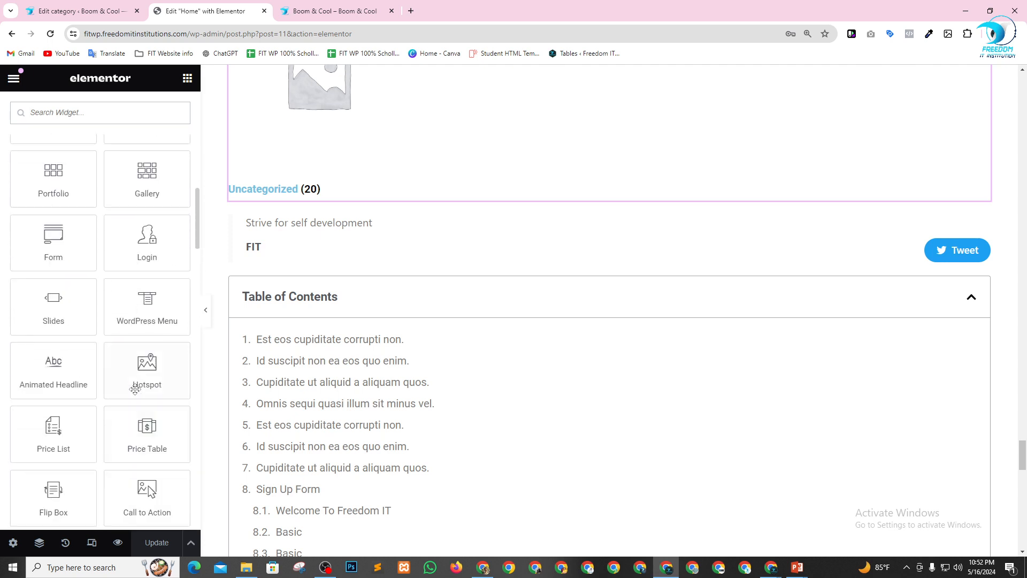
{"action": "scroll", "coordinate": [143, 368], "scroll_direction": "up", "scroll_amount": 5}
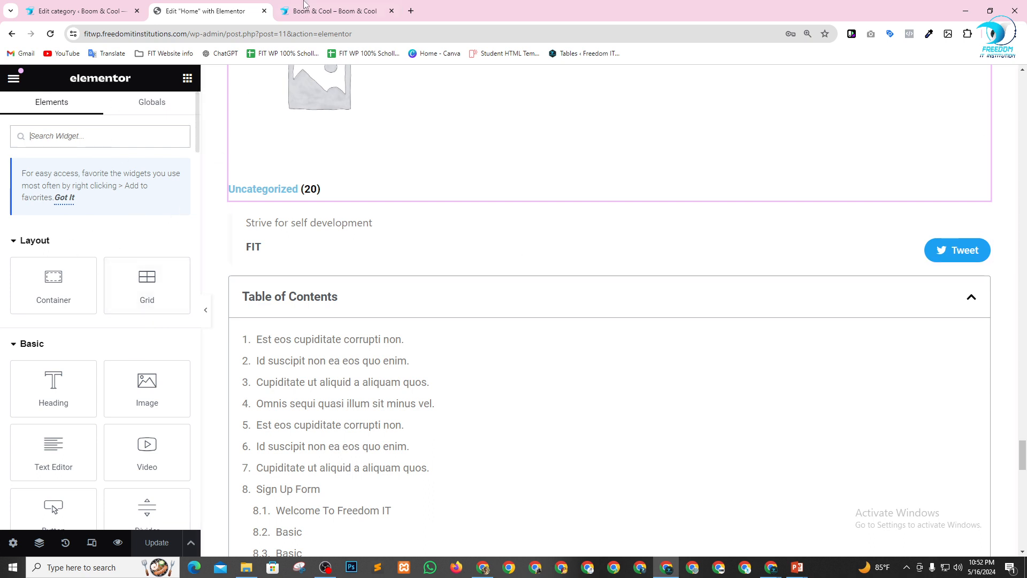
Close the Home page editor and go to the WordPress admin dashboard.
{"action": "left_click", "coordinate": [264, 11]}
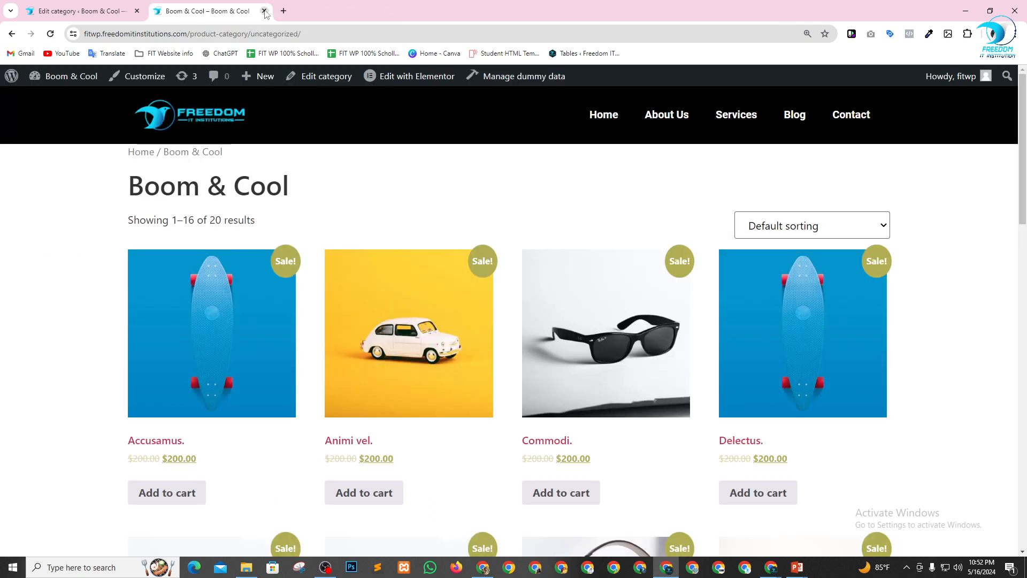
{"action": "left_click", "coordinate": [64, 11]}
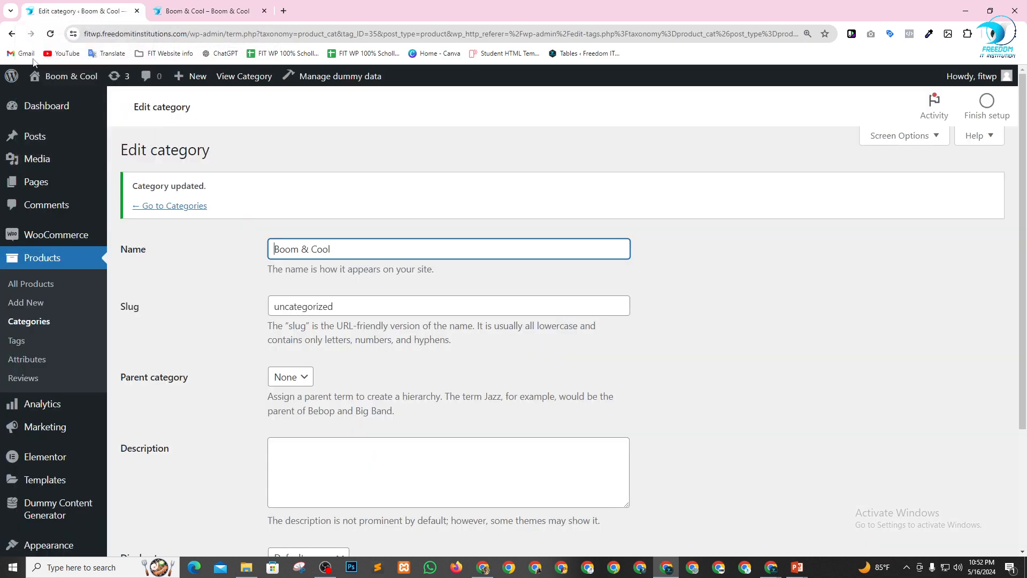
{"action": "left_click", "coordinate": [46, 105]}
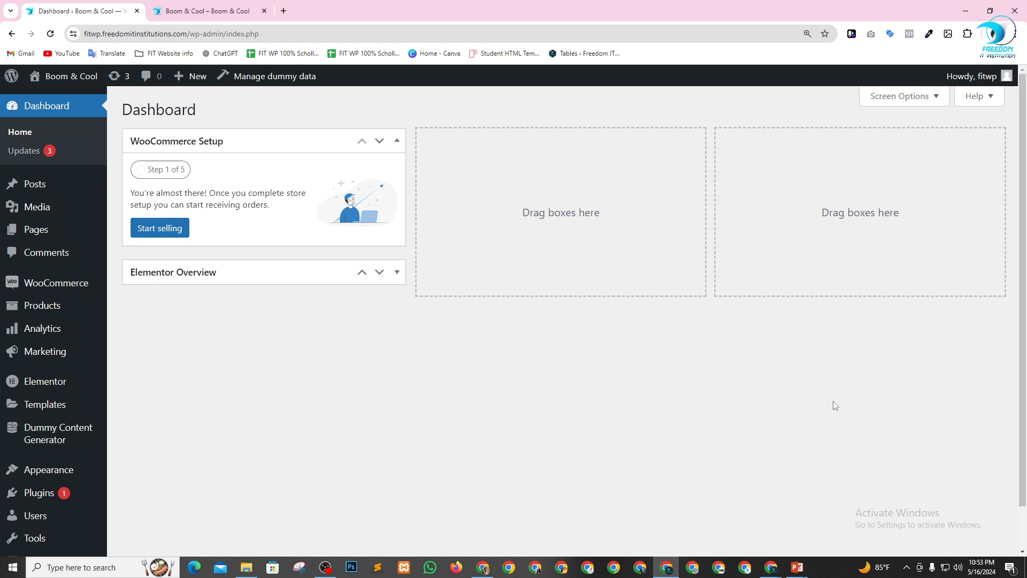
{"action": "left_click", "coordinate": [325, 566]}
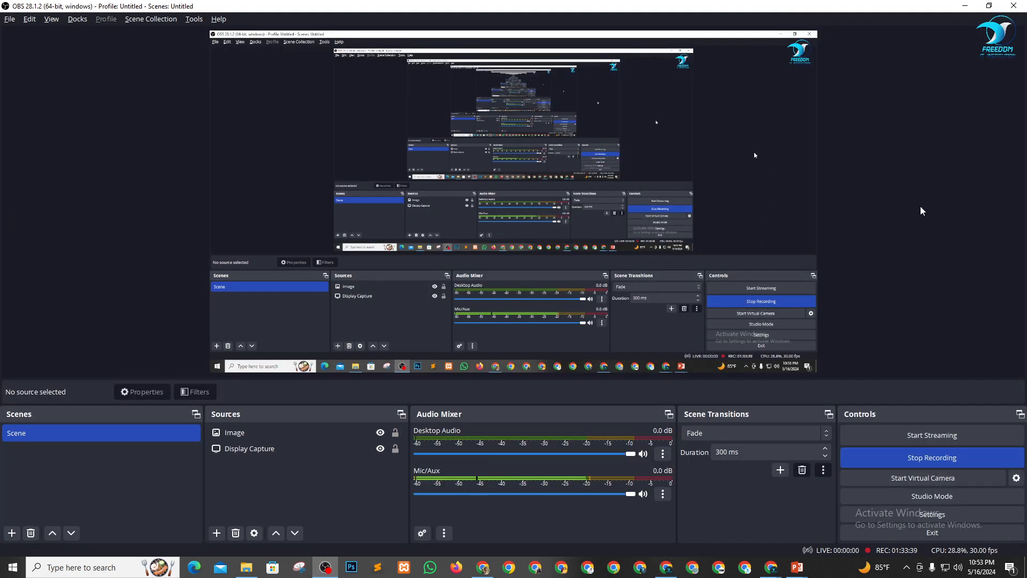
{"action": "left_click", "coordinate": [963, 6]}
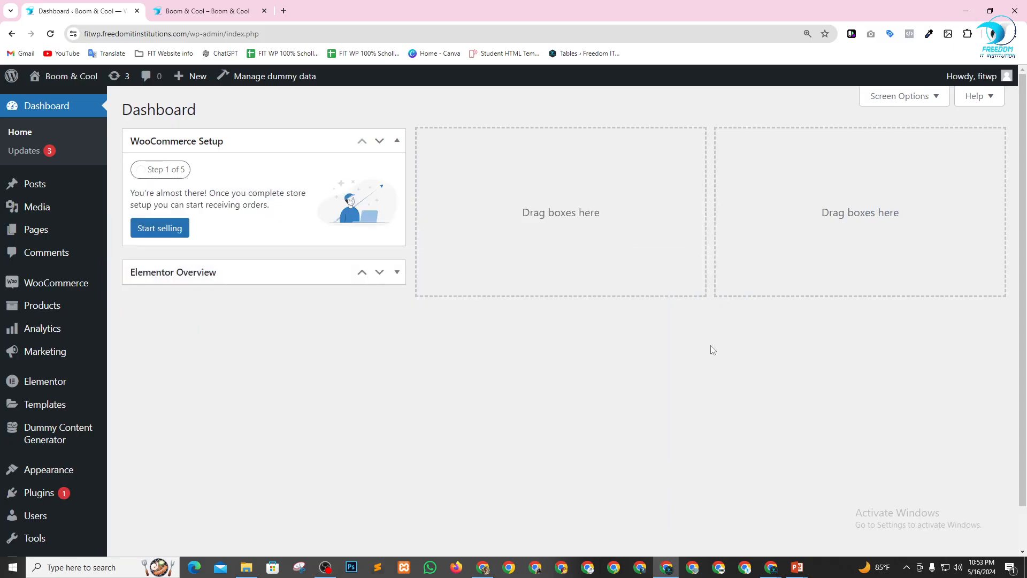
Switch to the Google Meet class and show the list of people in the meeting.
{"action": "mouse_move", "coordinate": [772, 575]}
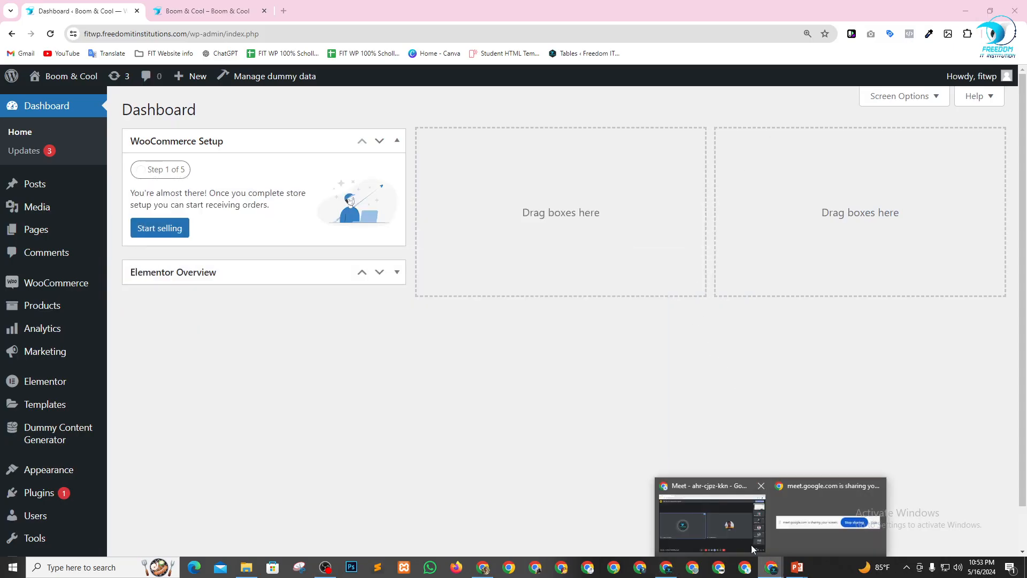
{"action": "left_click", "coordinate": [737, 528]}
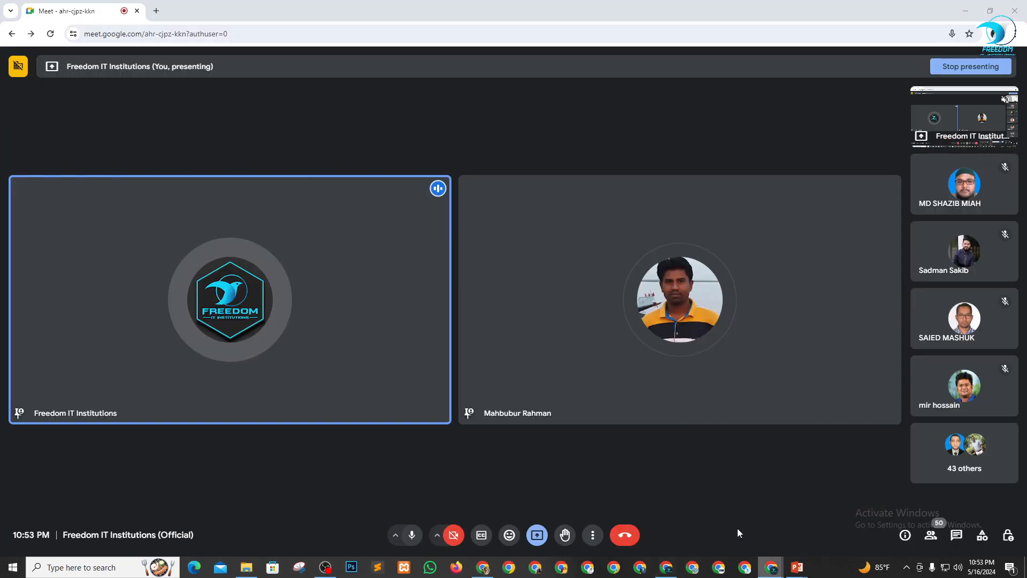
{"action": "left_click", "coordinate": [931, 534]}
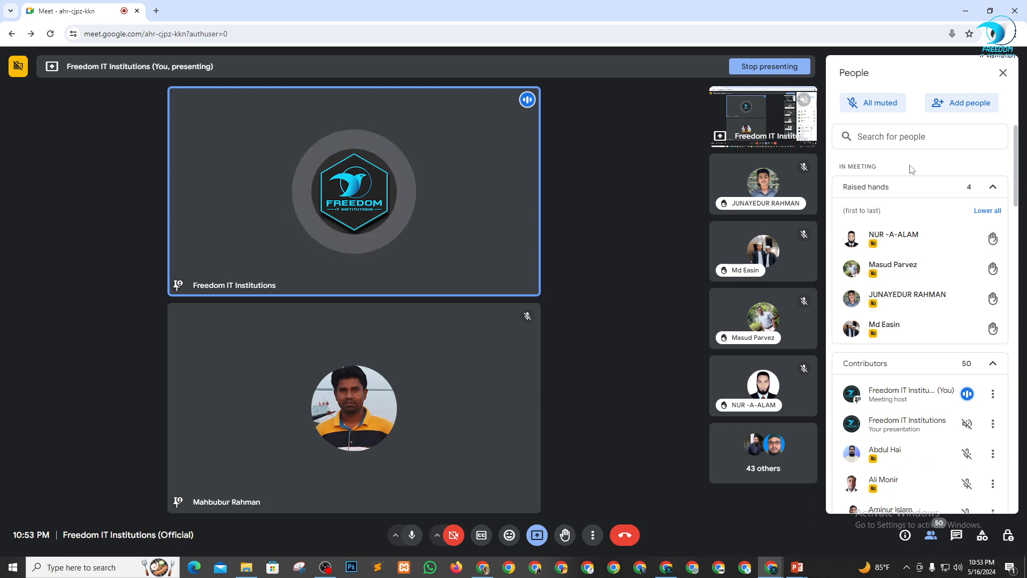
Pin the participant at the head of the four raised hands for everyone, and unpin them for everyone after their turn.
{"action": "left_click", "coordinate": [741, 394]}
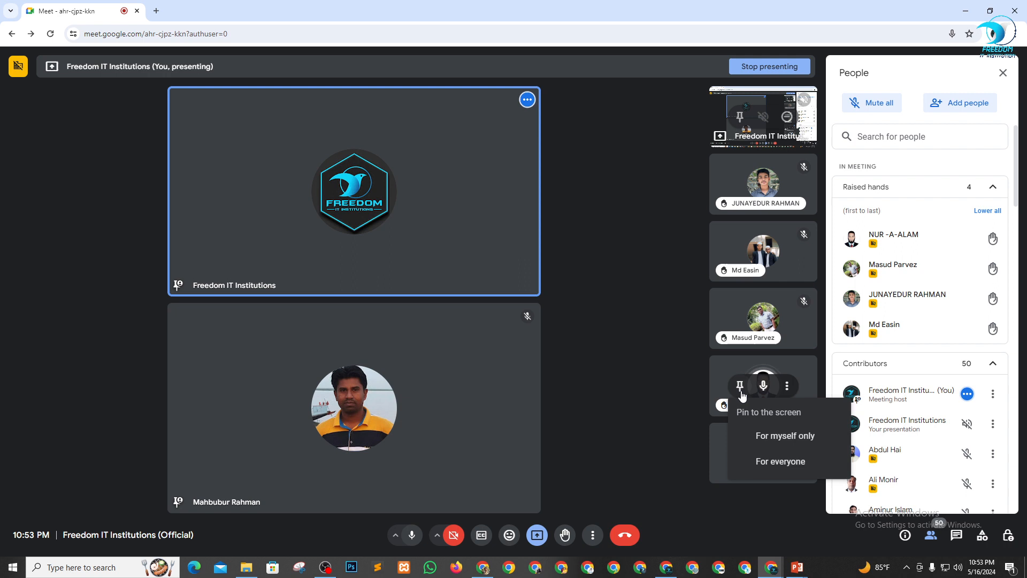
{"action": "left_click", "coordinate": [764, 460]}
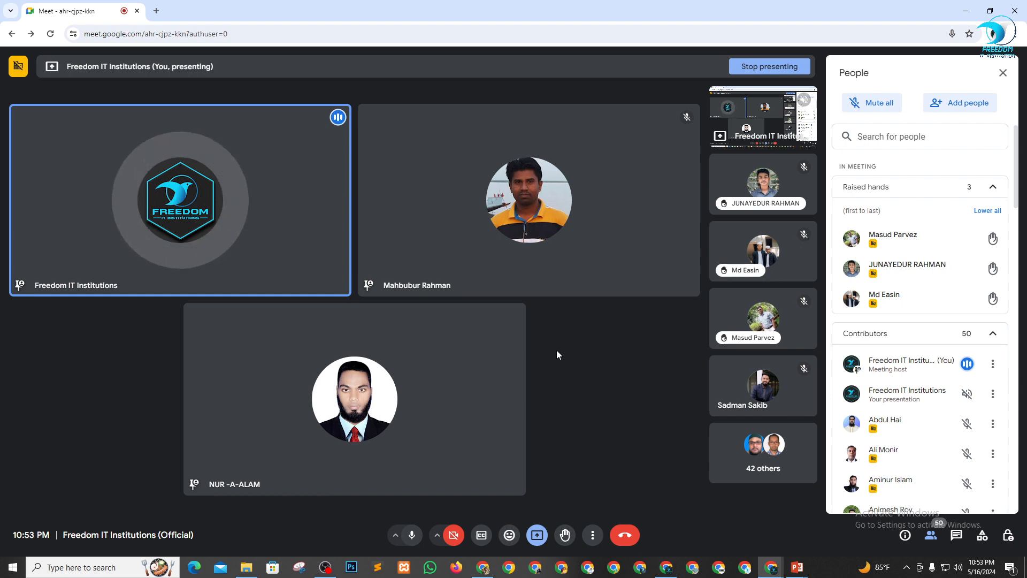
{"action": "left_click", "coordinate": [330, 399]}
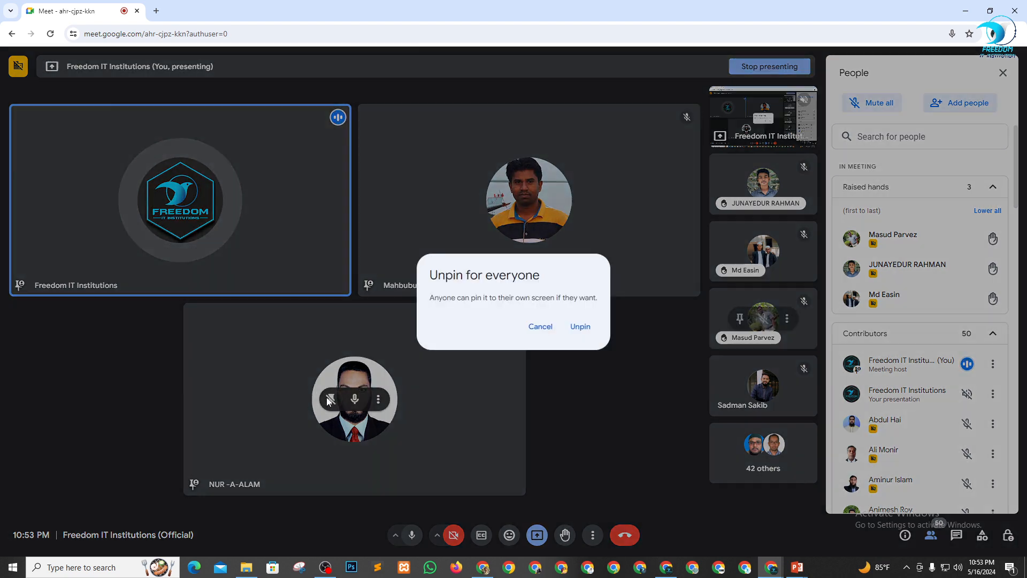
{"action": "left_click", "coordinate": [587, 331]}
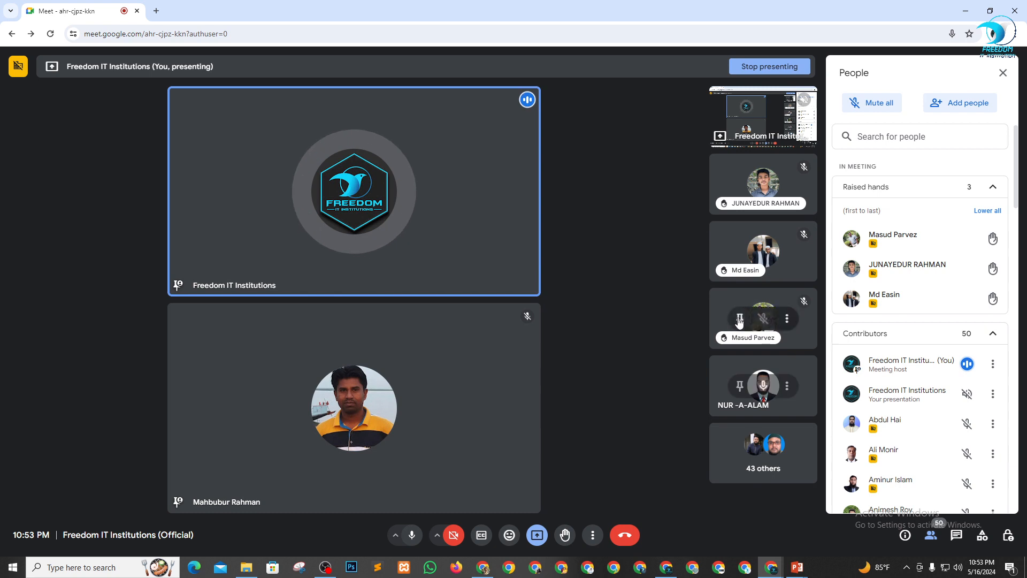
Pin the next participant in the raised-hands queue for everyone, and unpin them for everyone once they have spoken.
{"action": "left_click", "coordinate": [739, 319]}
{"action": "left_click", "coordinate": [749, 394]}
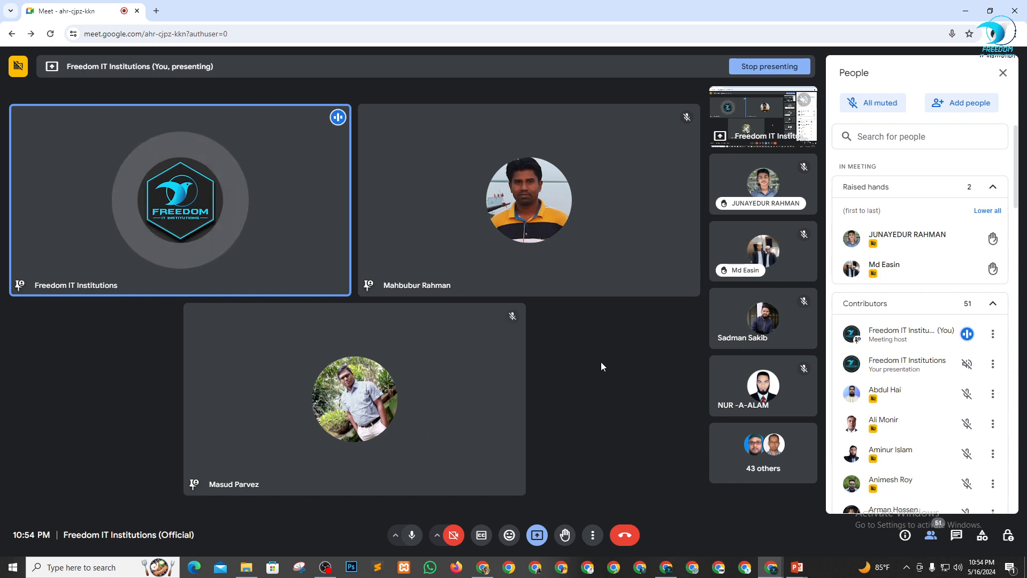
{"action": "mouse_move", "coordinate": [740, 276]}
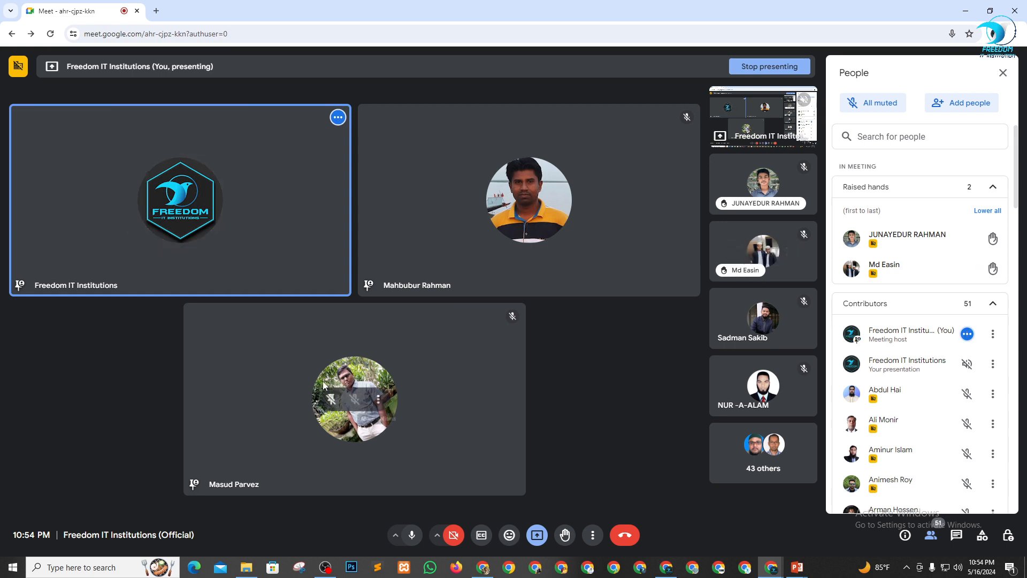
{"action": "left_click", "coordinate": [330, 399]}
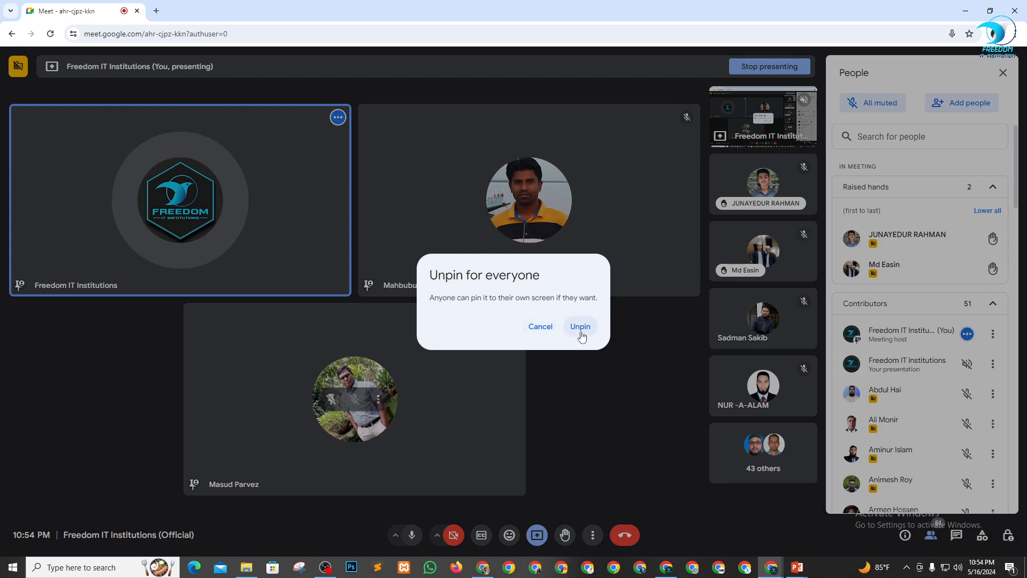
{"action": "left_click", "coordinate": [579, 327]}
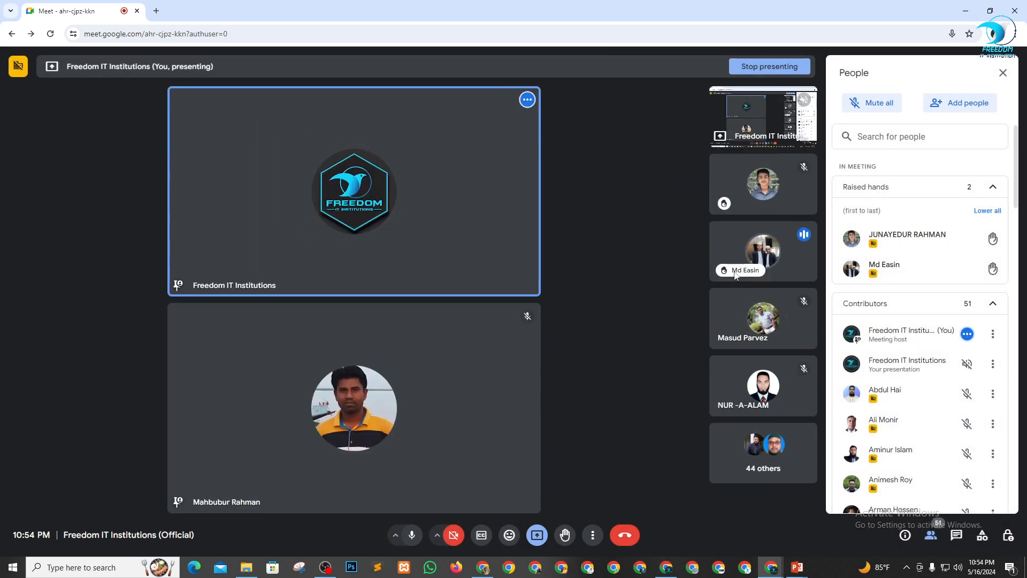
Pin the participant listed second of the two raised hands for everyone, and unpin them for everyone after speaking.
{"action": "left_click", "coordinate": [741, 254]}
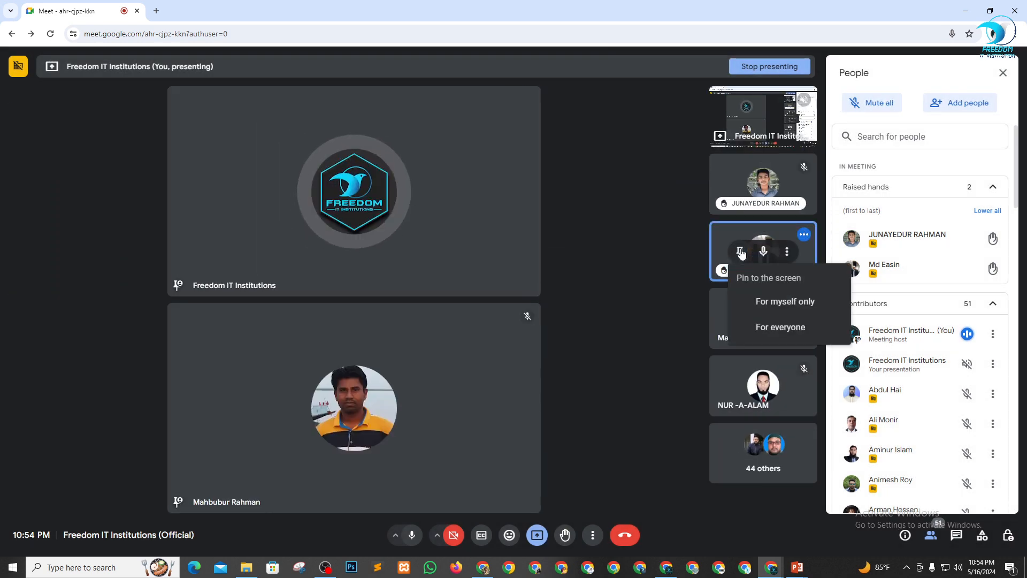
{"action": "left_click", "coordinate": [777, 323]}
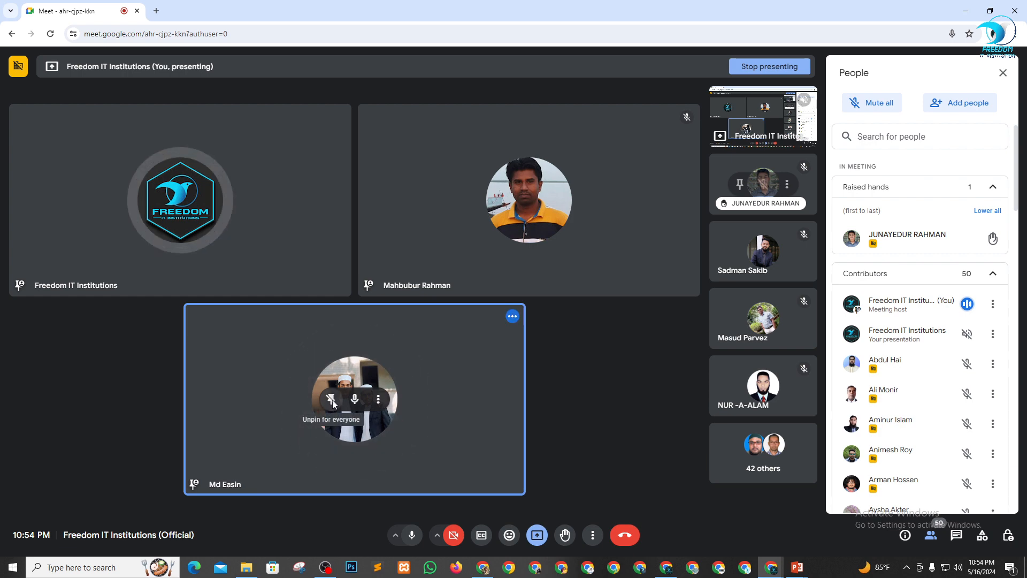
{"action": "left_click", "coordinate": [332, 403]}
{"action": "left_click", "coordinate": [581, 328]}
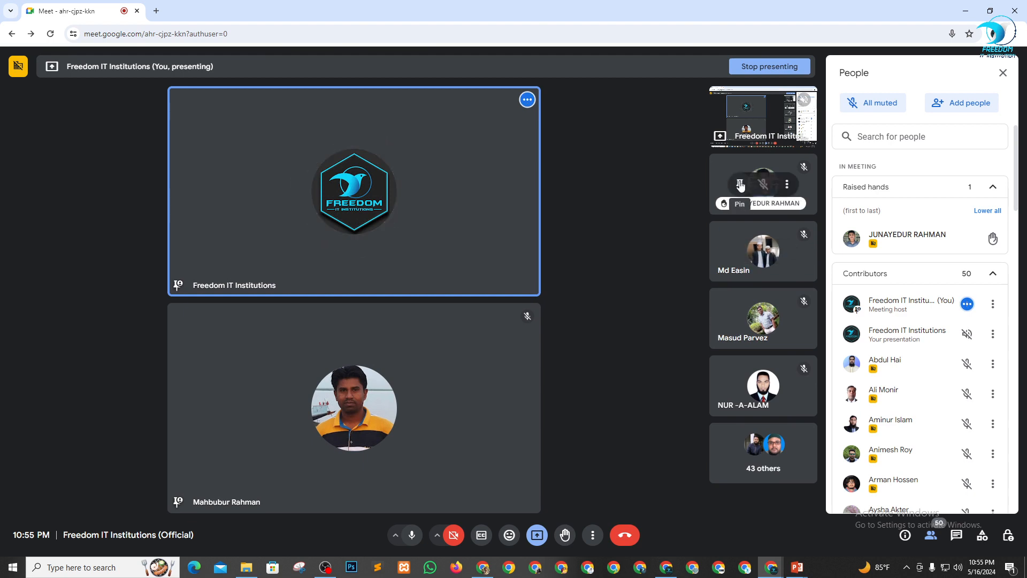
Pin the only participant left with a raised hand for everyone, unpin them after their turn, and close the people list.
{"action": "left_click", "coordinate": [740, 184]}
{"action": "left_click", "coordinate": [773, 263]}
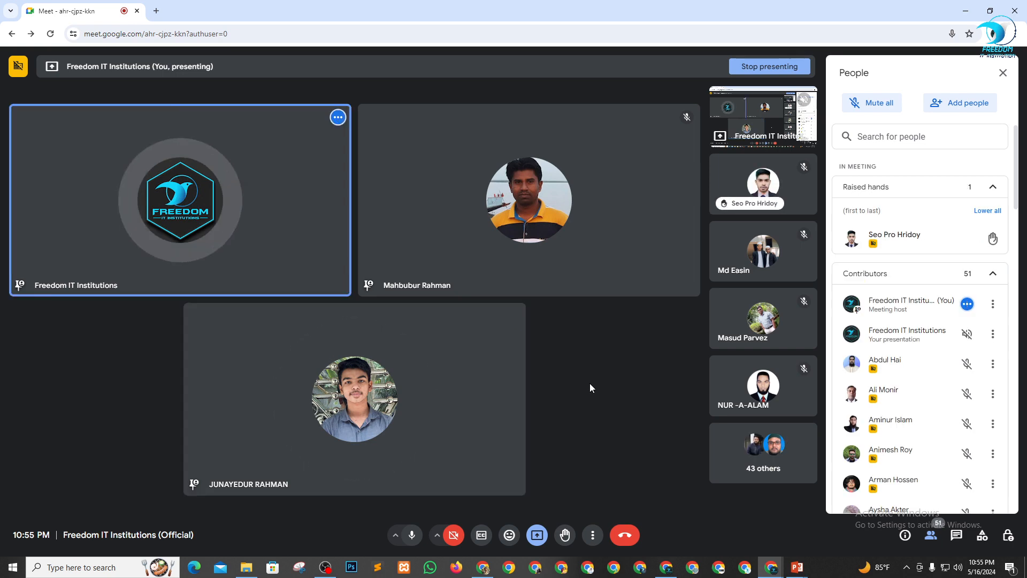
{"action": "left_click", "coordinate": [331, 399]}
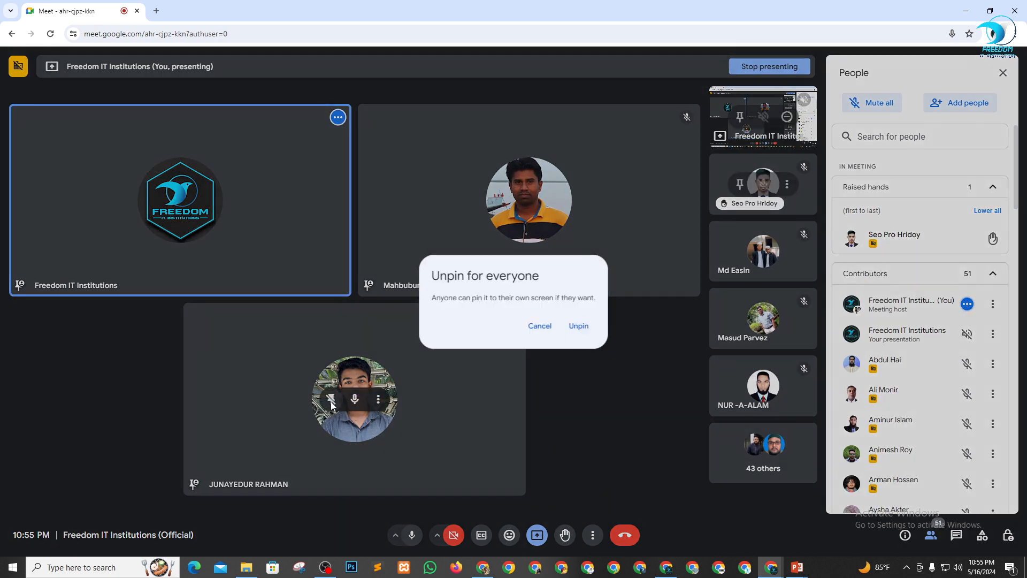
{"action": "left_click", "coordinate": [581, 326]}
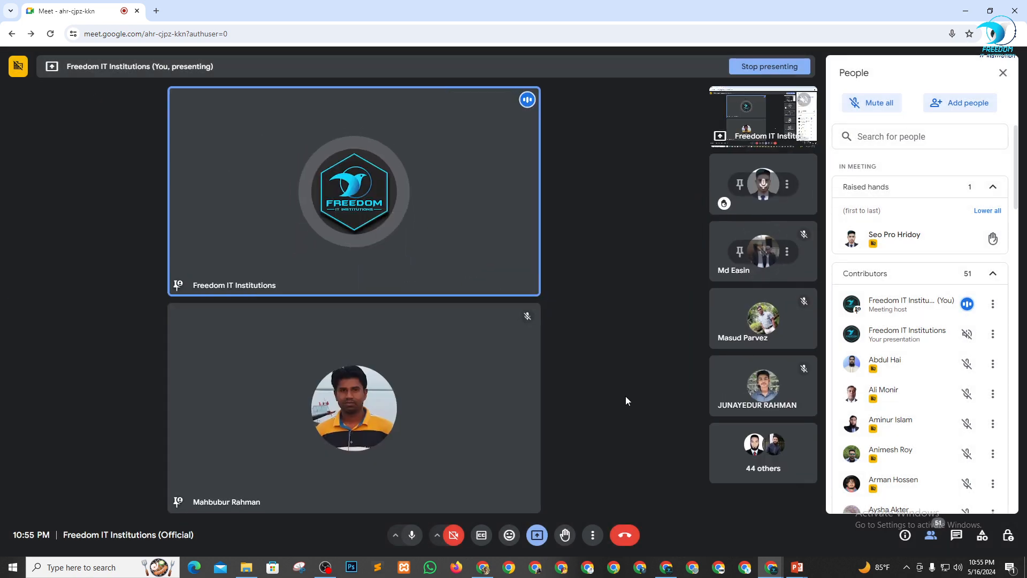
{"action": "mouse_move", "coordinate": [977, 231]}
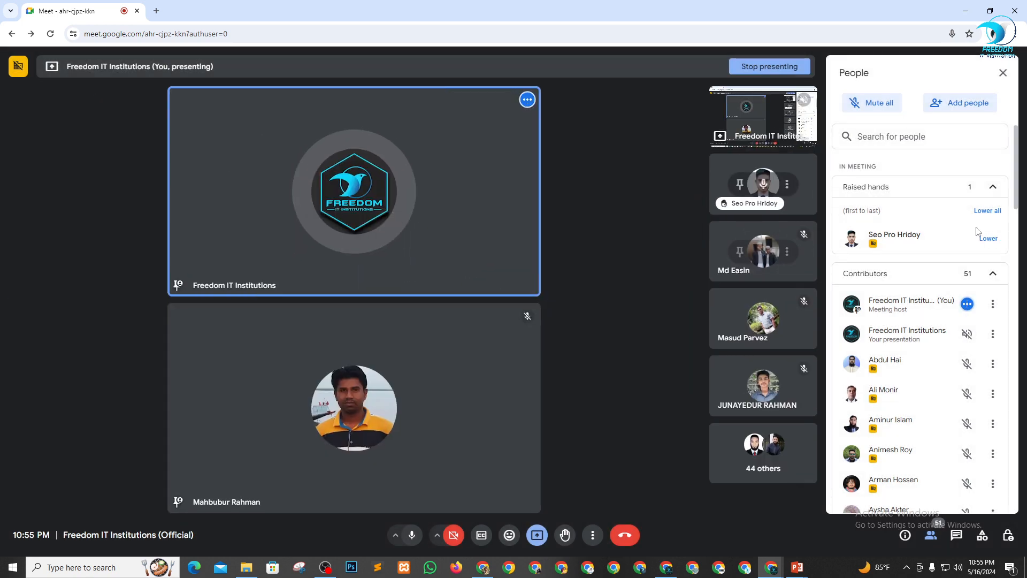
{"action": "left_click", "coordinate": [1003, 73]}
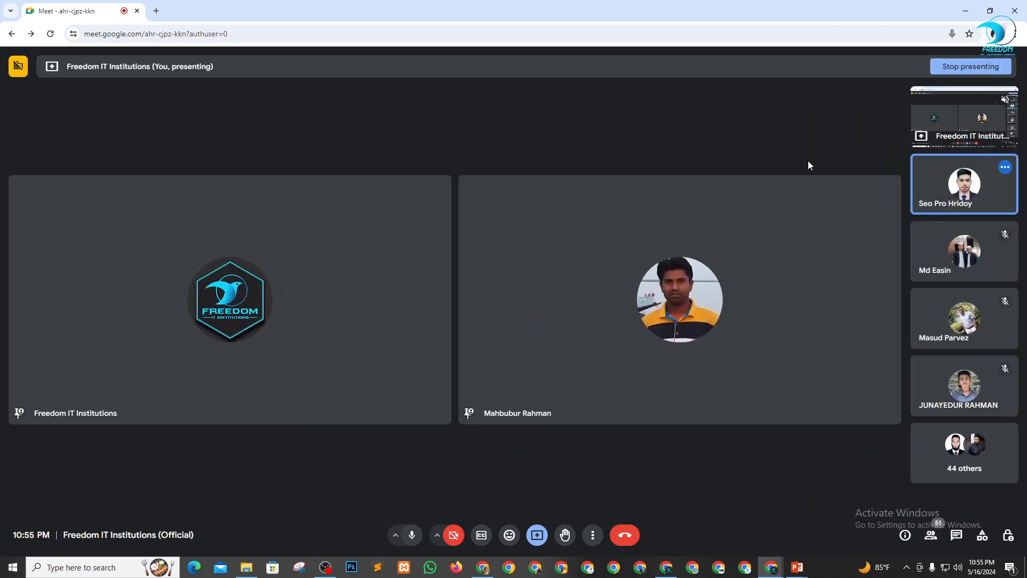